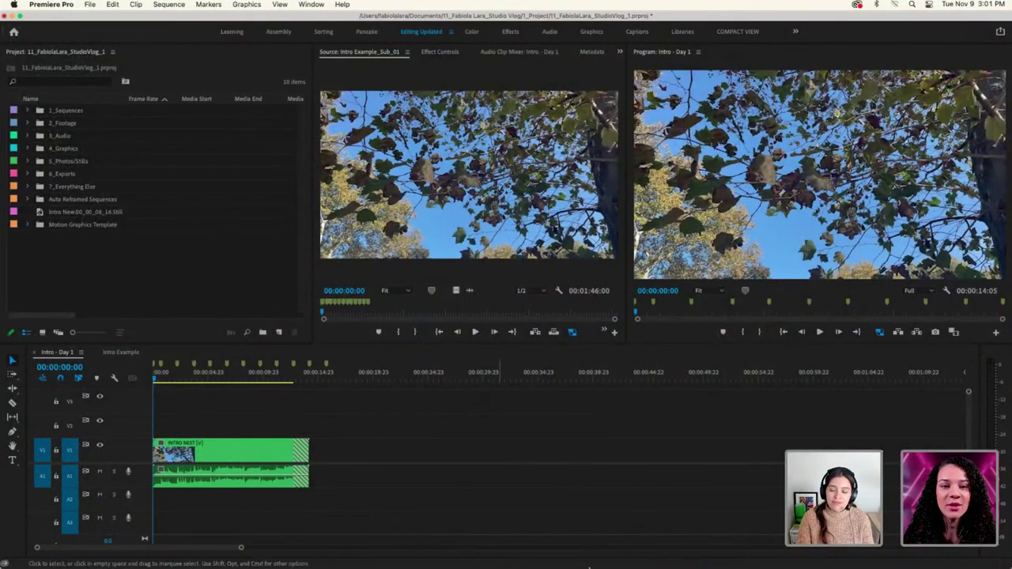
Switch to Safari and open the vlog illustrator's Instagram profile
mouse_move(595, 553)
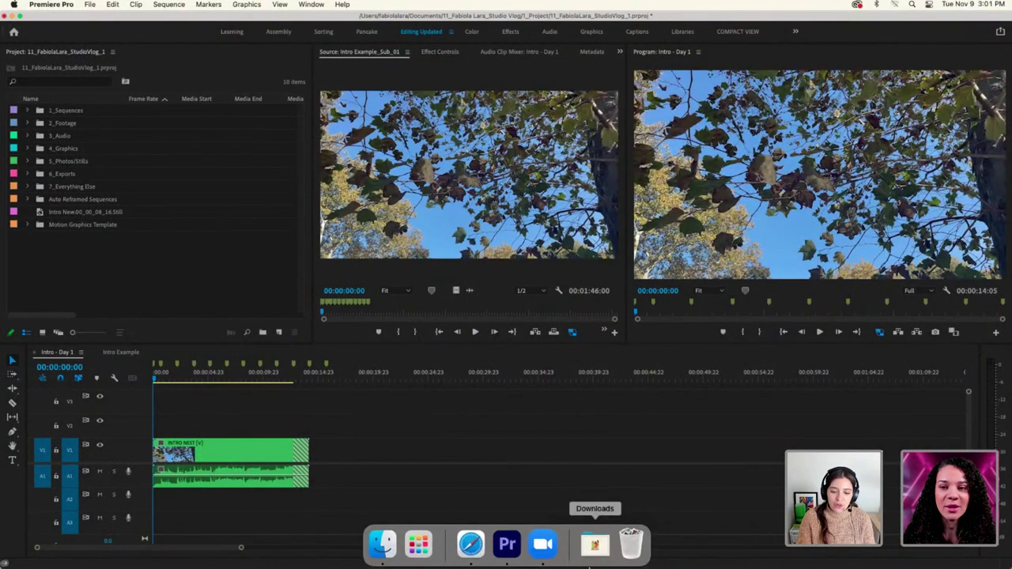
left_click(477, 551)
type("u")
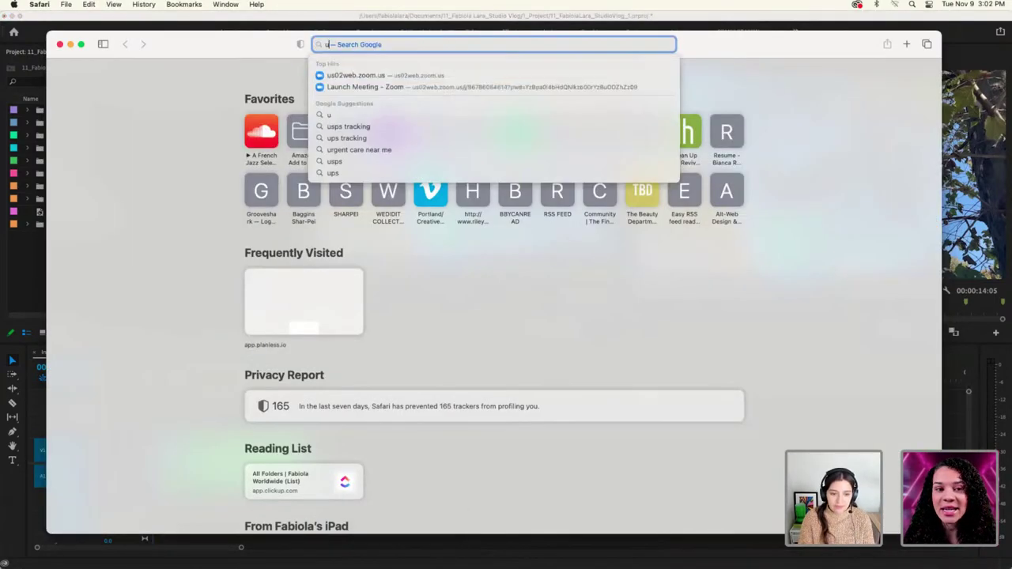
key("BackSpace")
type("instagram.com/fabioli")
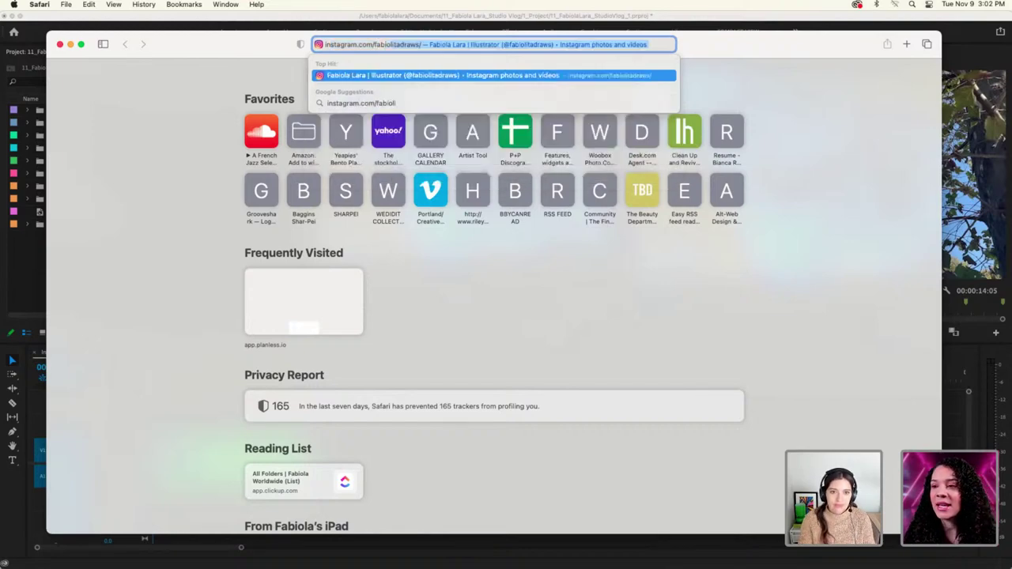
key("Return")
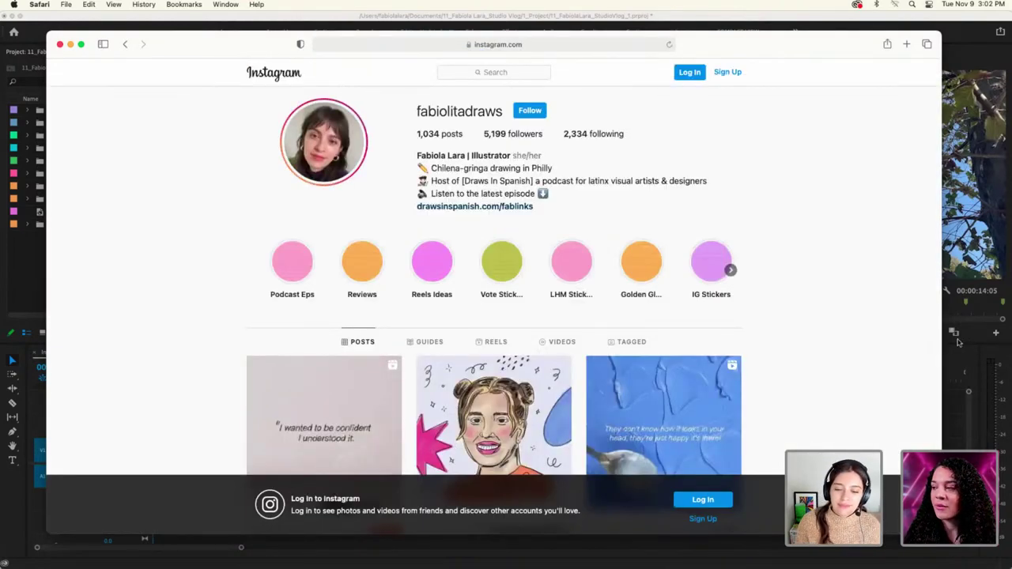
Look through the illustrator's Instagram posts to examine their visual style, and close the browser window
scroll(822, 356, "down", 1)
scroll(822, 356, "up", 1)
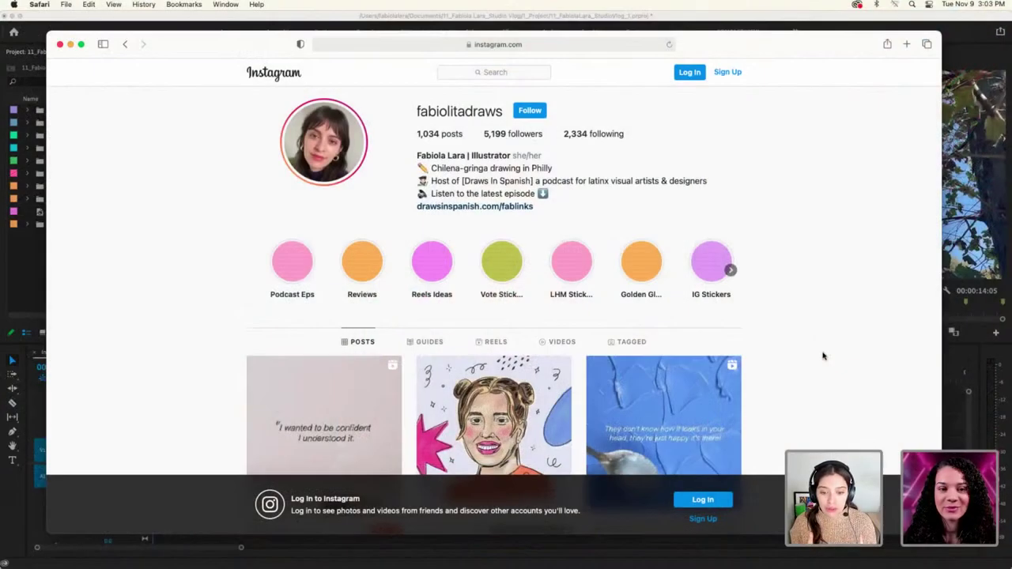
scroll(791, 345, "down", 5)
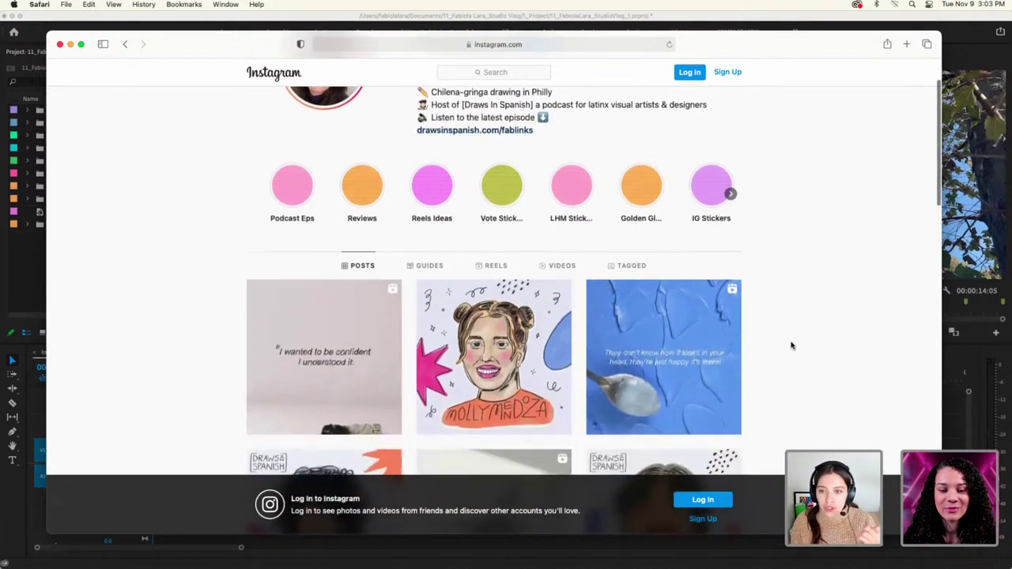
scroll(792, 345, "down", 1)
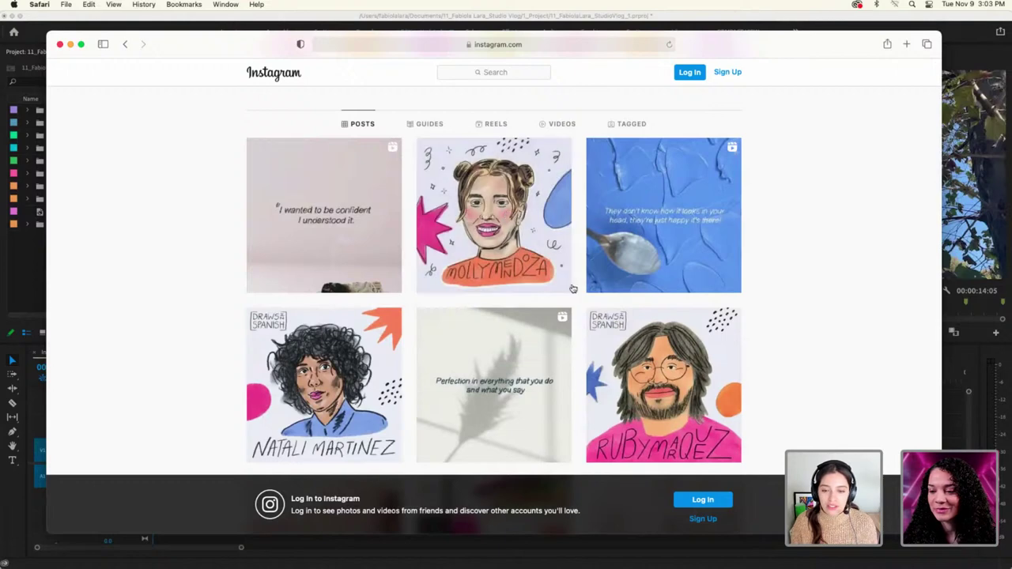
scroll(309, 382, "down", 1)
scroll(308, 382, "down", 2)
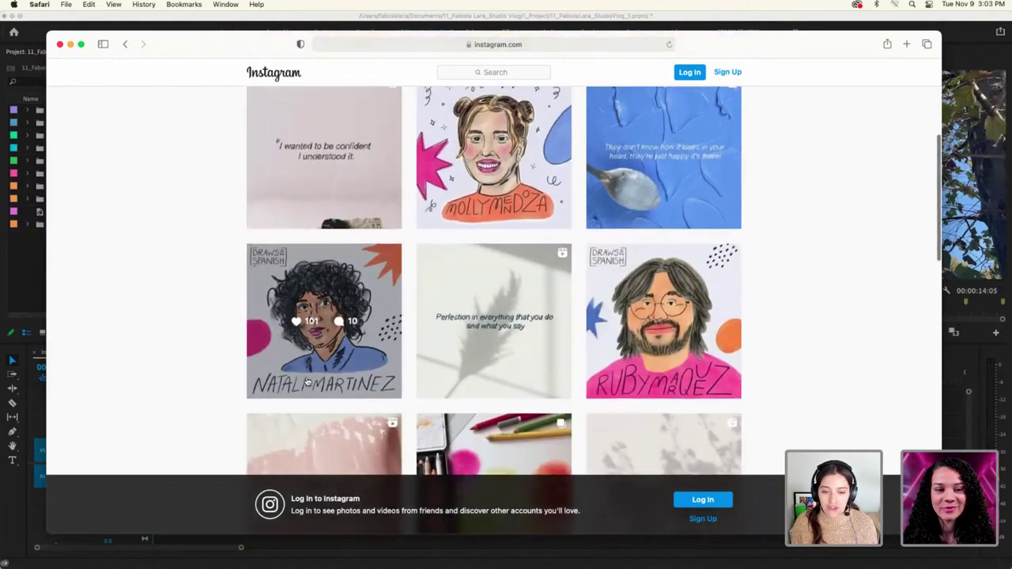
scroll(364, 349, "down", 6)
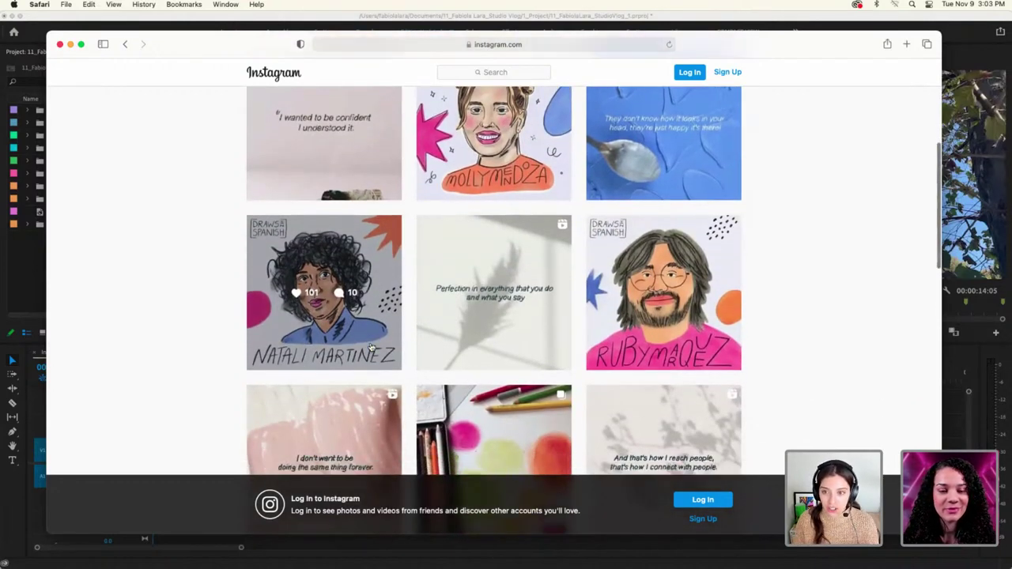
scroll(371, 348, "down", 2)
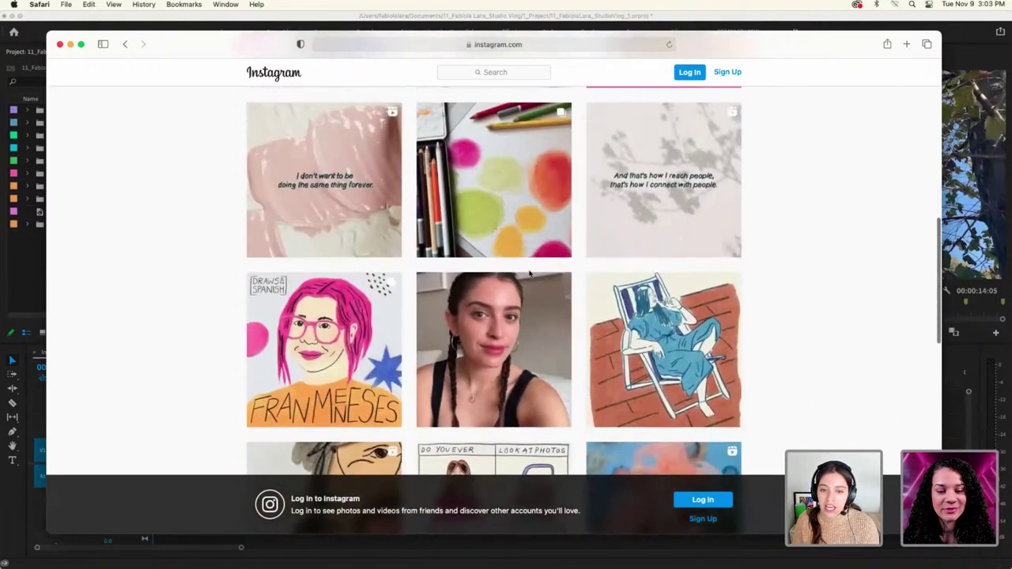
scroll(681, 348, "down", 1)
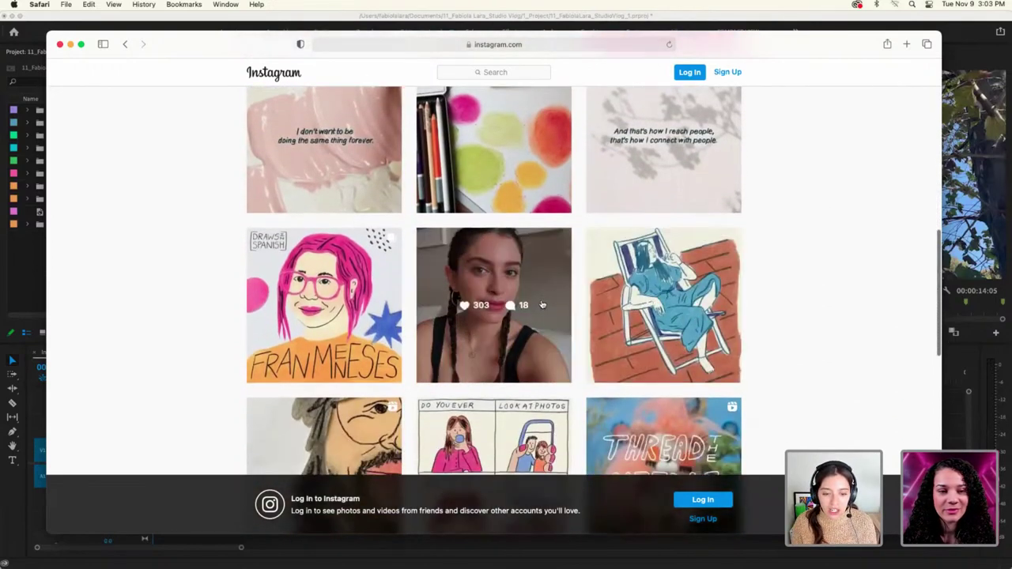
scroll(496, 292, "down", 6)
scroll(499, 276, "down", 1)
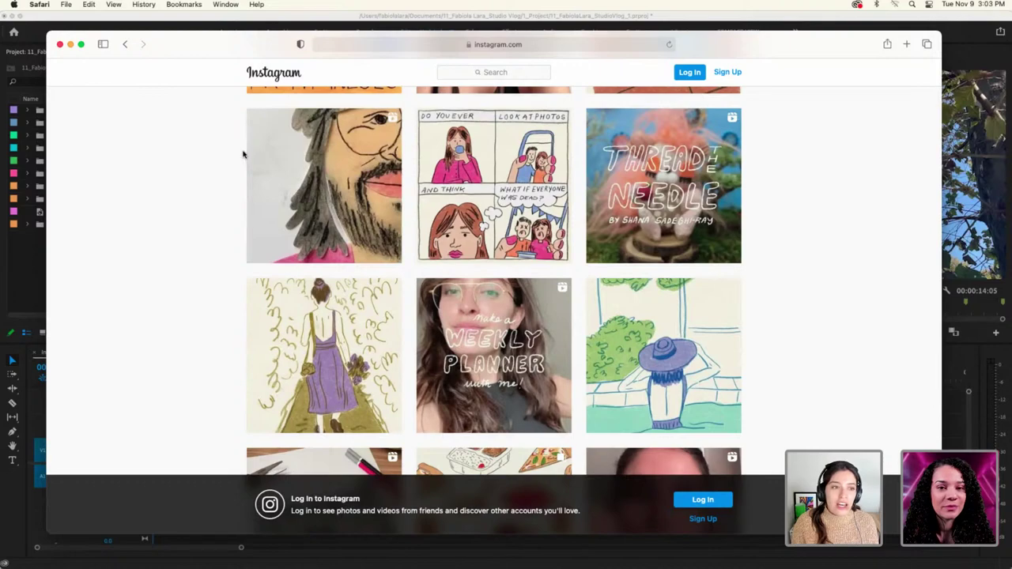
scroll(244, 154, "up", 10)
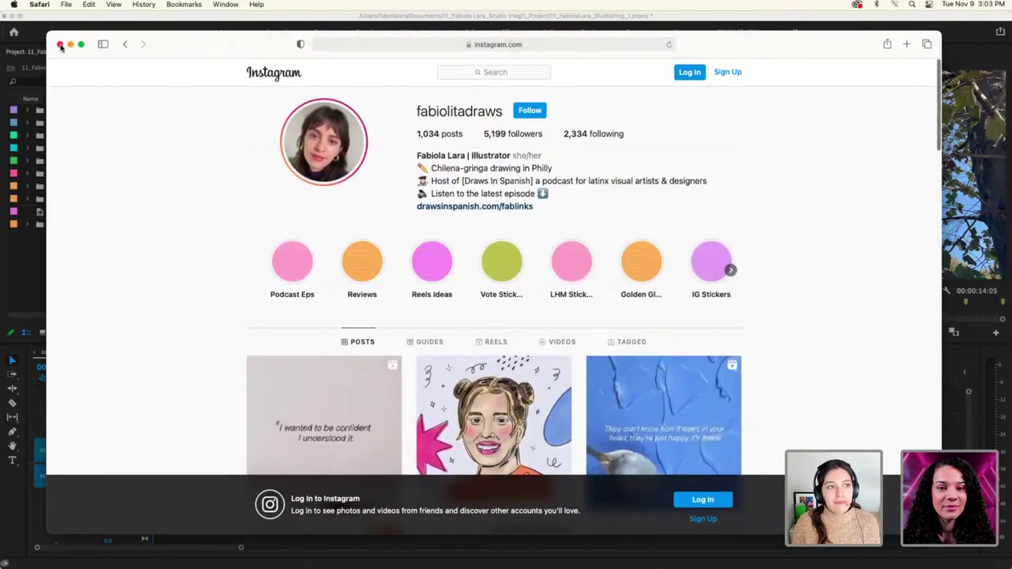
left_click(60, 46)
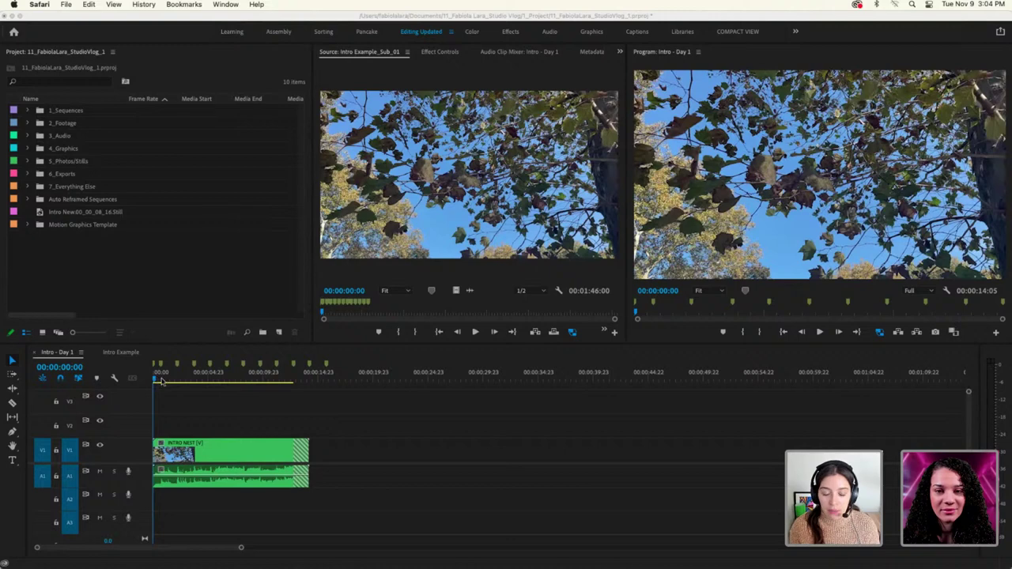
Play the Intro - Day 1 sequence with the program monitor maximized, and return the playhead to the Studio Vlog title at 00:00:07:12
left_click(165, 423)
key("space")
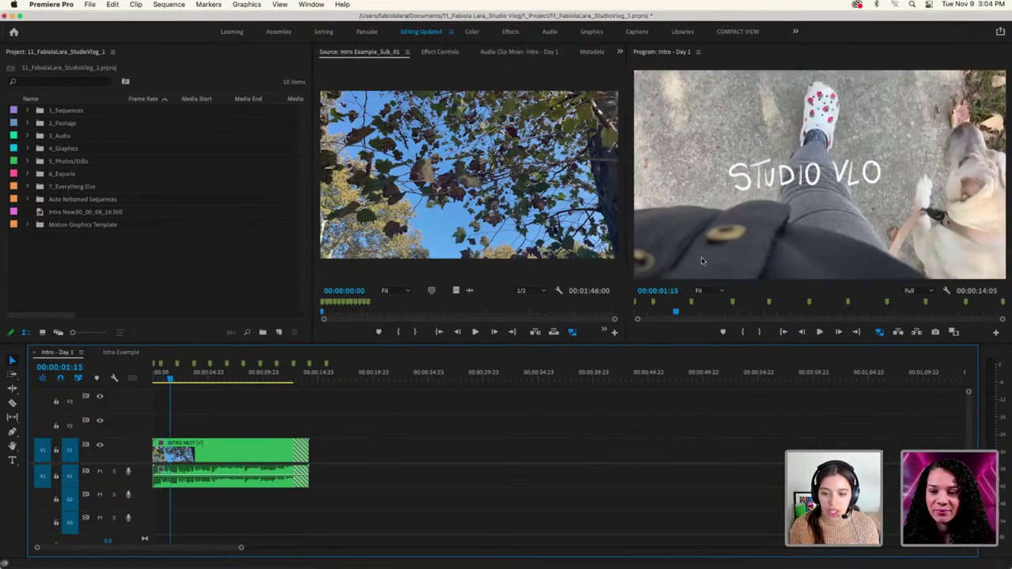
left_click(706, 257)
key("grave")
key("space")
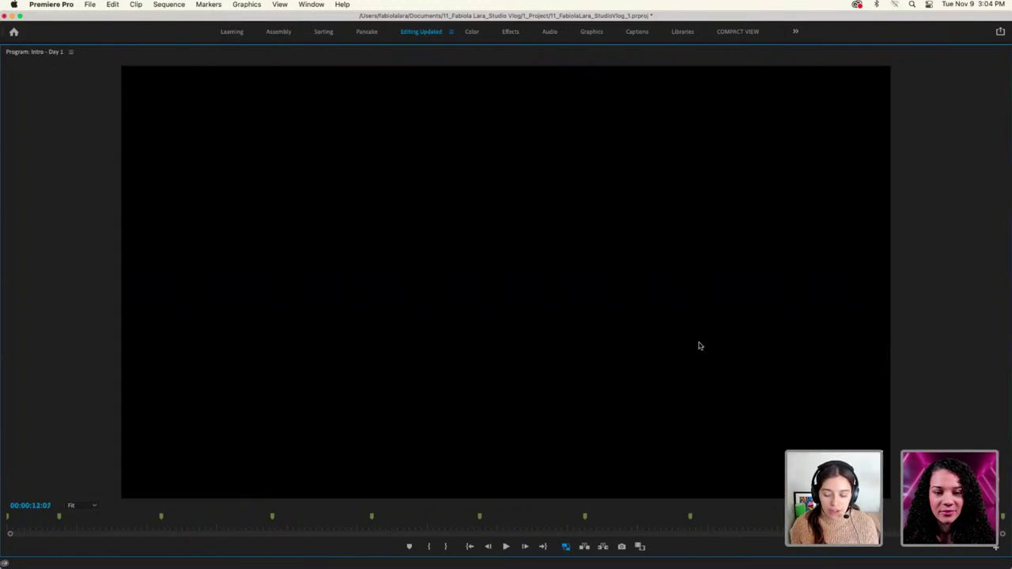
key("grave")
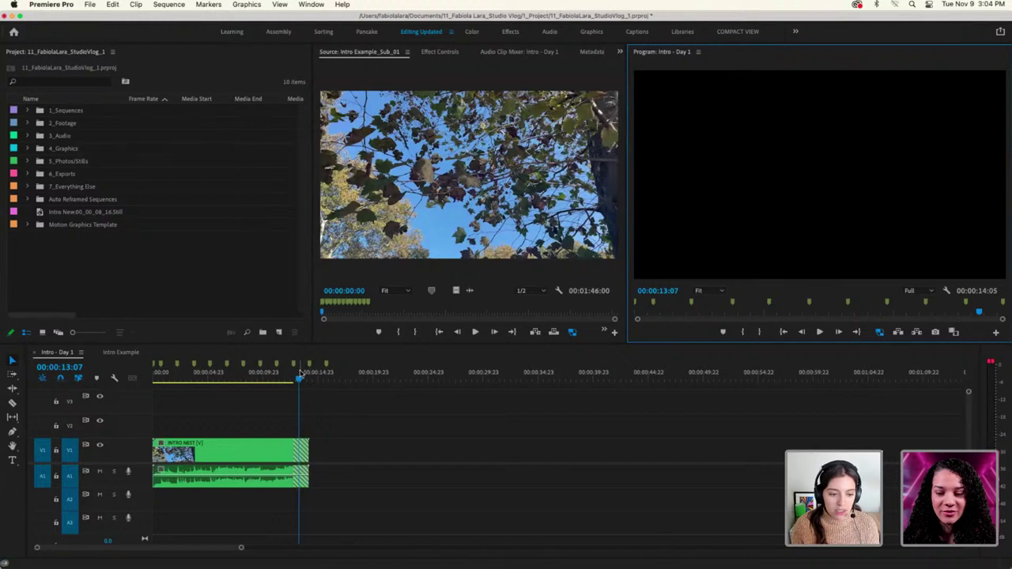
left_click_drag(301, 379, 233, 381)
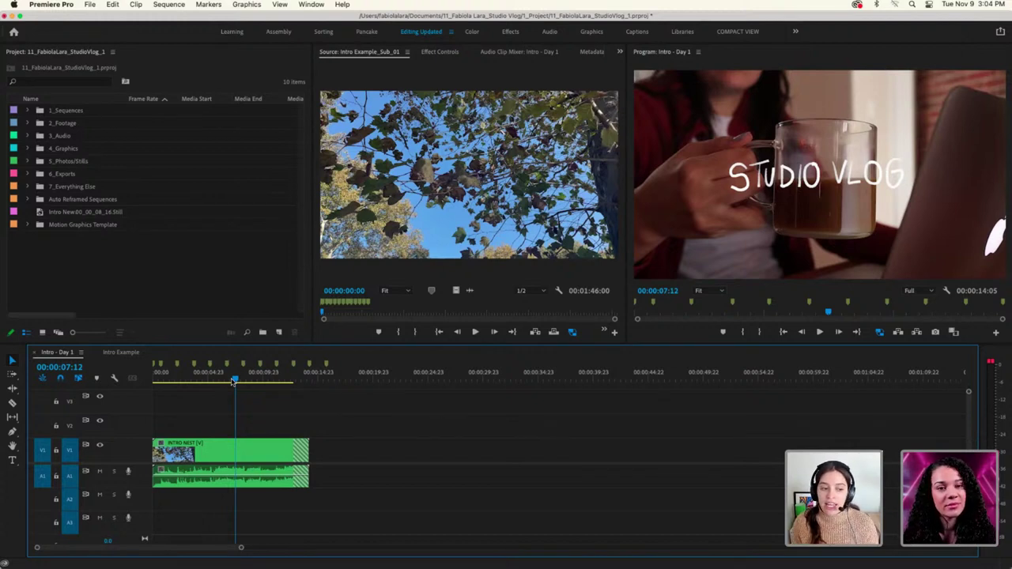
Open the Intro Example sequence and play its opening through the Monday title with the program monitor maximized
left_click(121, 353)
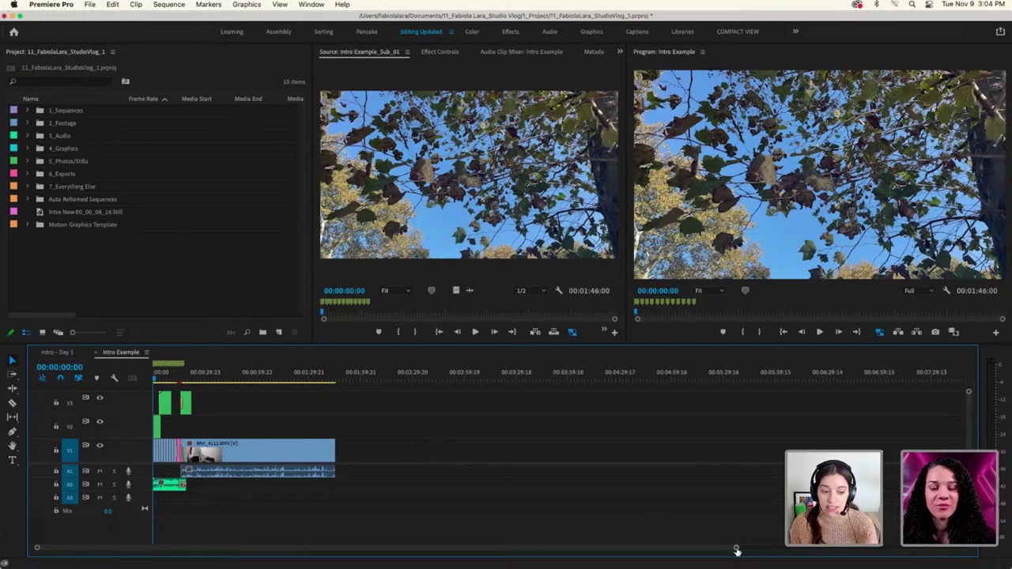
left_click_drag(734, 549, 500, 549)
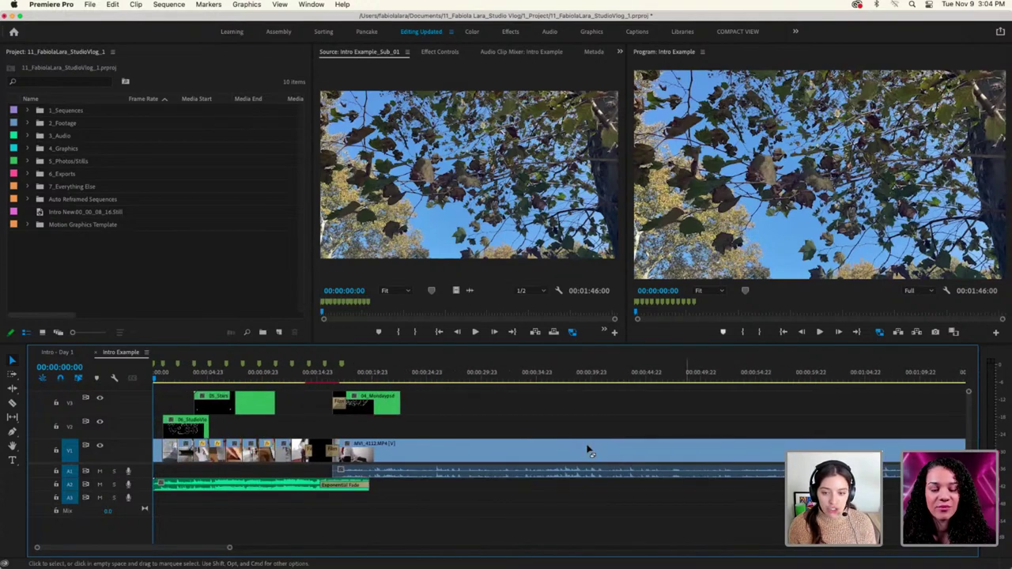
left_click(806, 255)
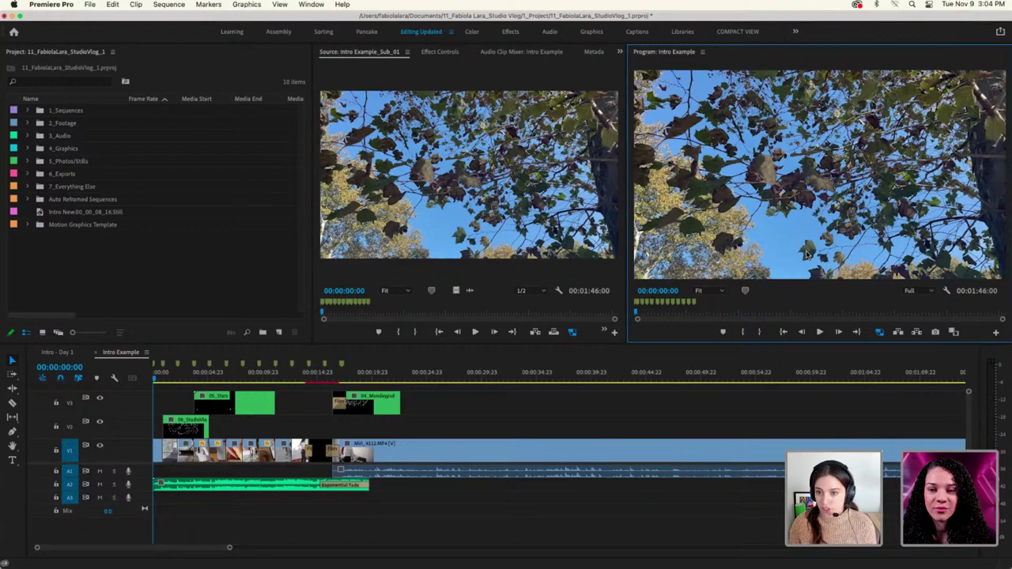
key("grave")
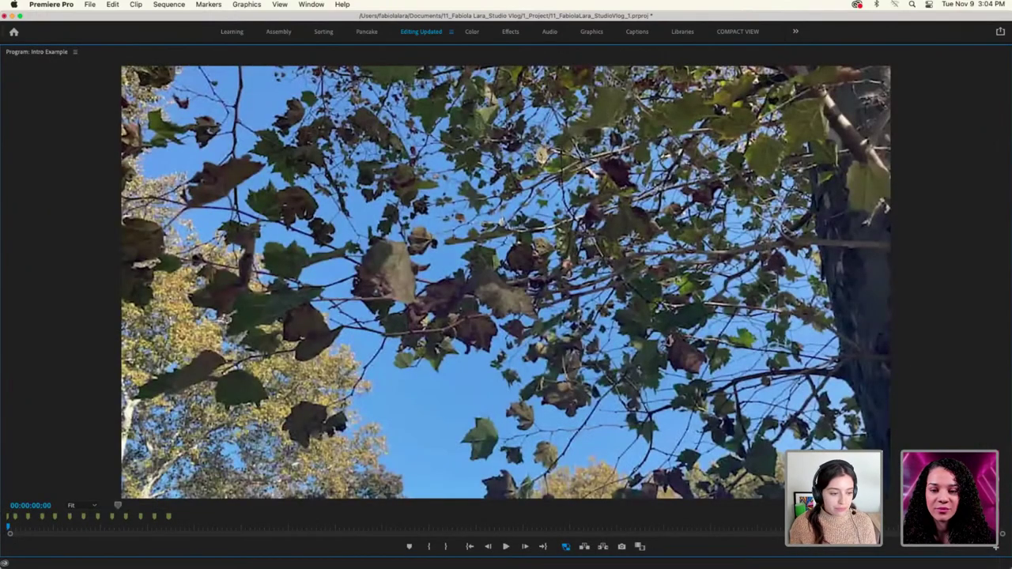
key("space")
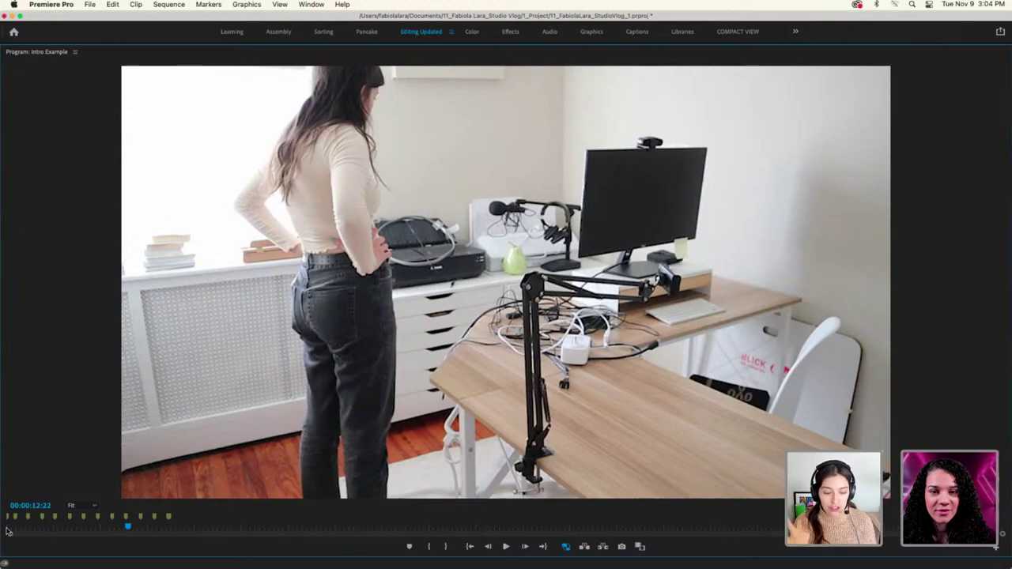
key("space")
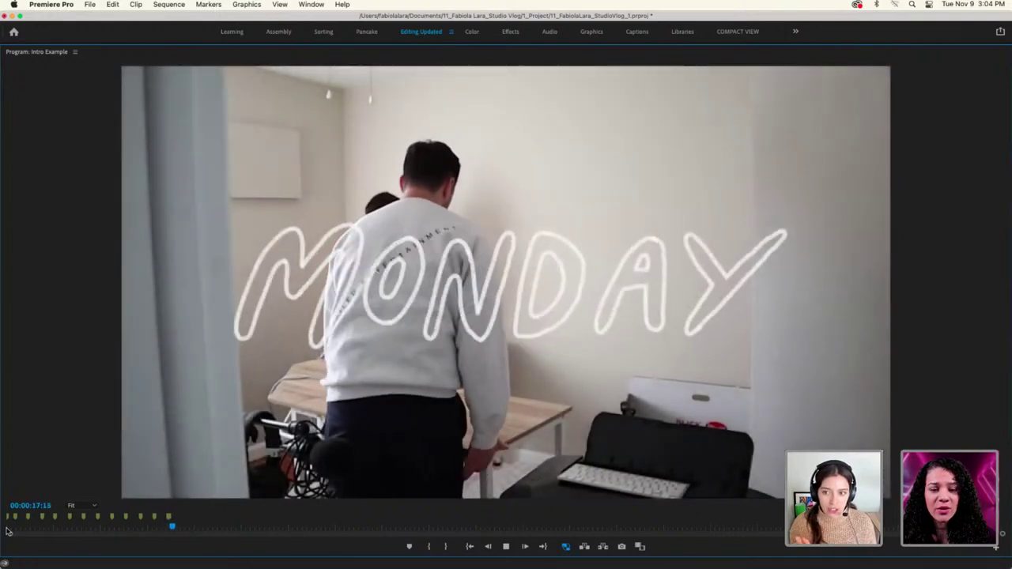
key("space")
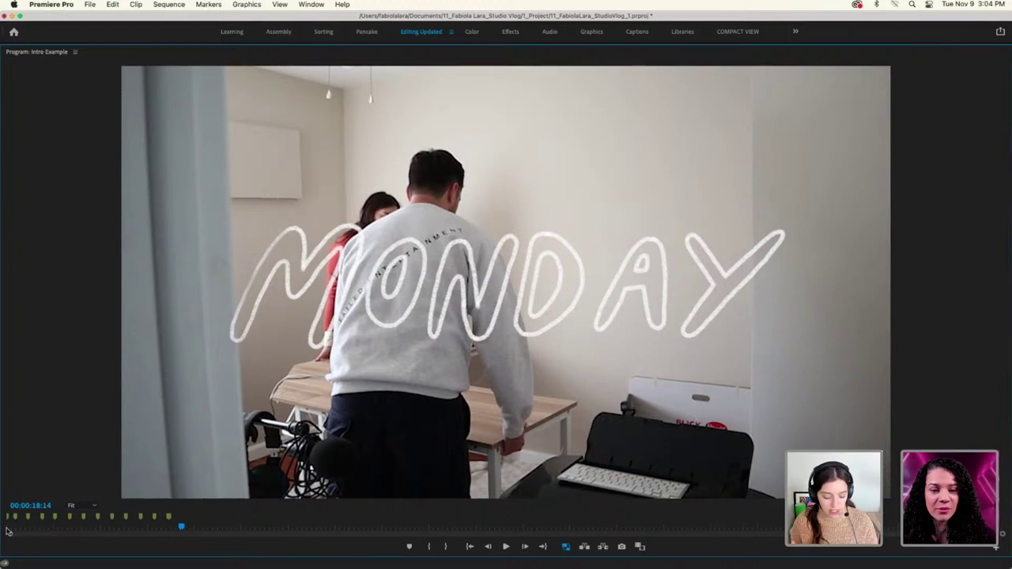
key("grave")
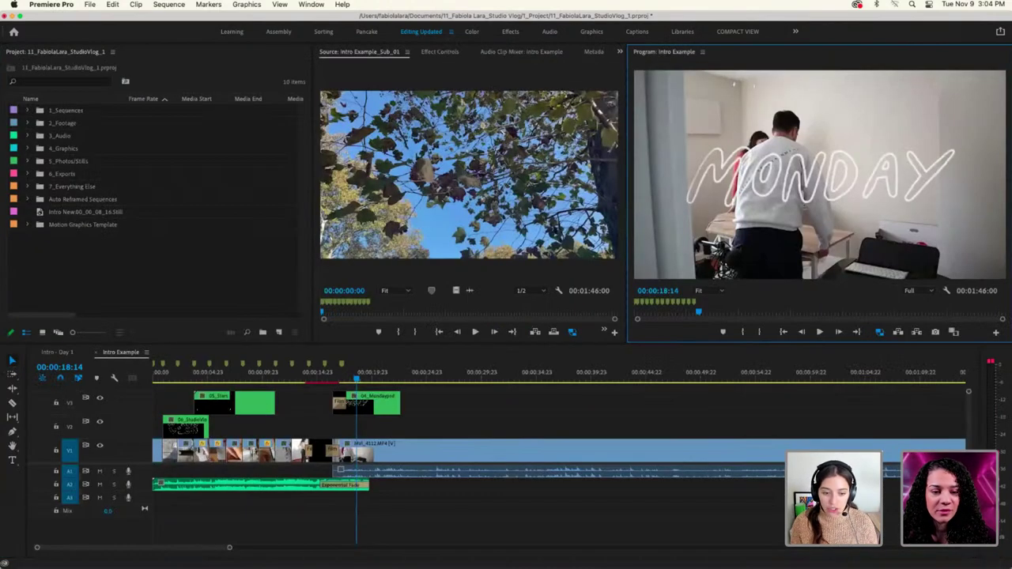
Mute audio tracks A1 and A2 in Intro Example, and play the film-strip transition from about 00:00:14:08
left_click_drag(358, 380, 310, 384)
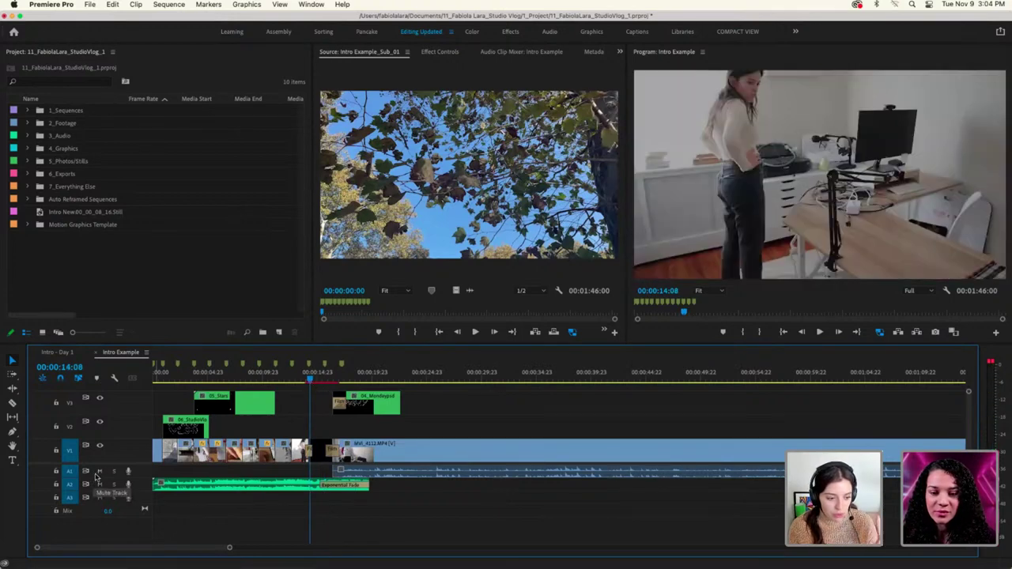
left_click_drag(98, 471, 98, 497)
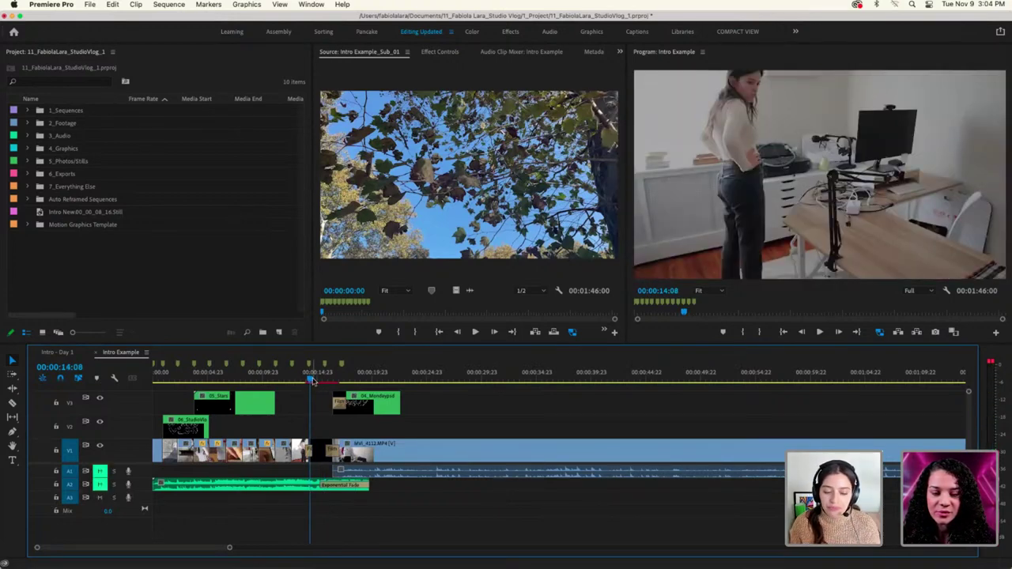
left_click_drag(312, 381, 308, 383)
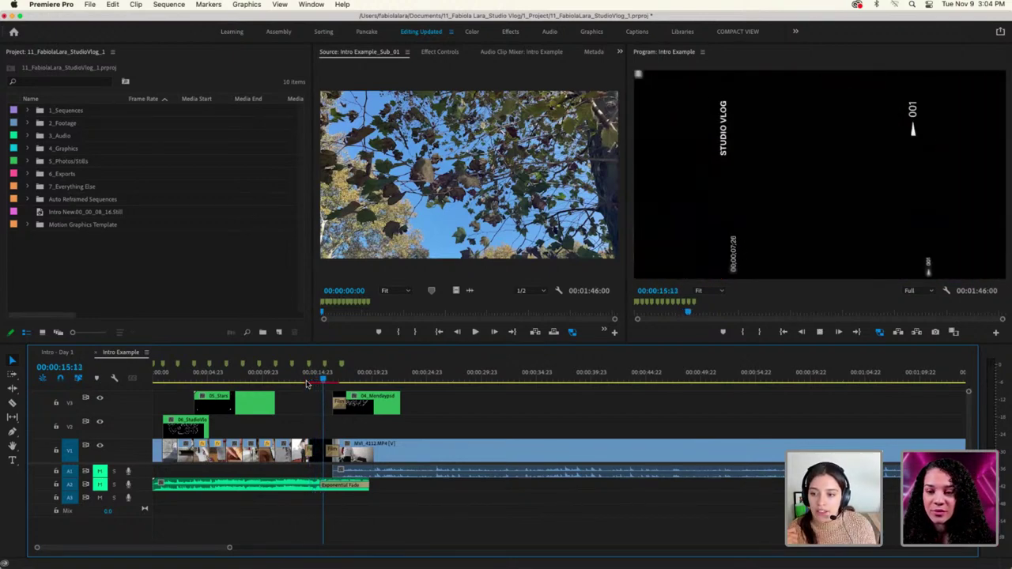
key("space")
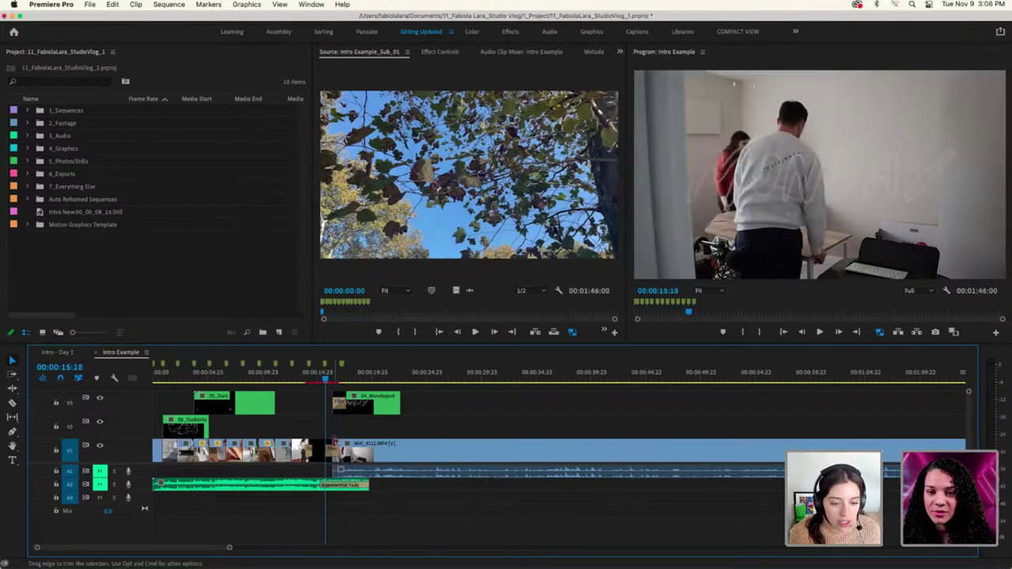
Trim the cut between the film-strip clip and MVI_4112.MP4 on V1 slightly earlier, and replay the transition into the Monday title
left_click_drag(334, 452, 331, 452)
left_click(318, 381)
key("space")
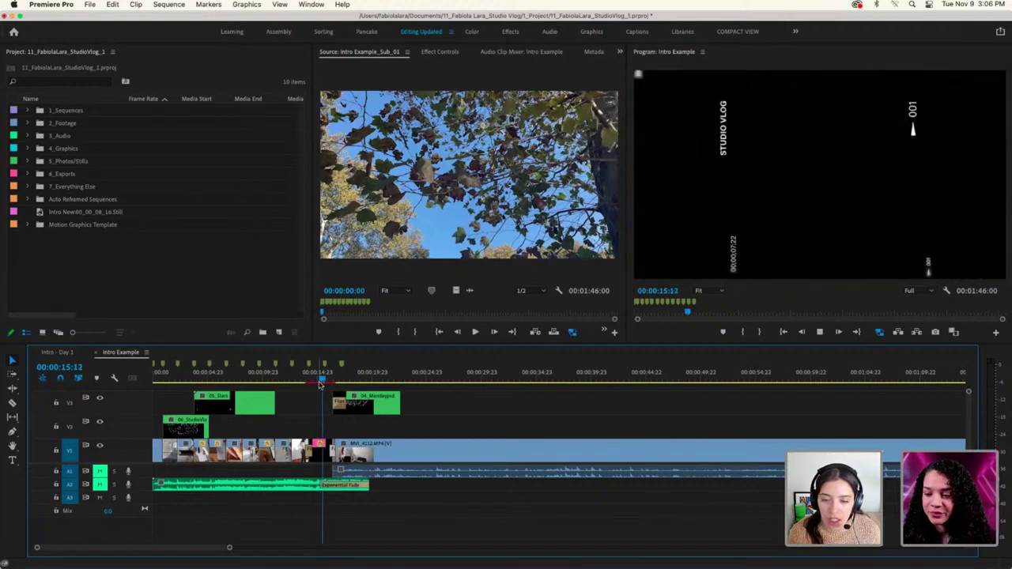
key("space")
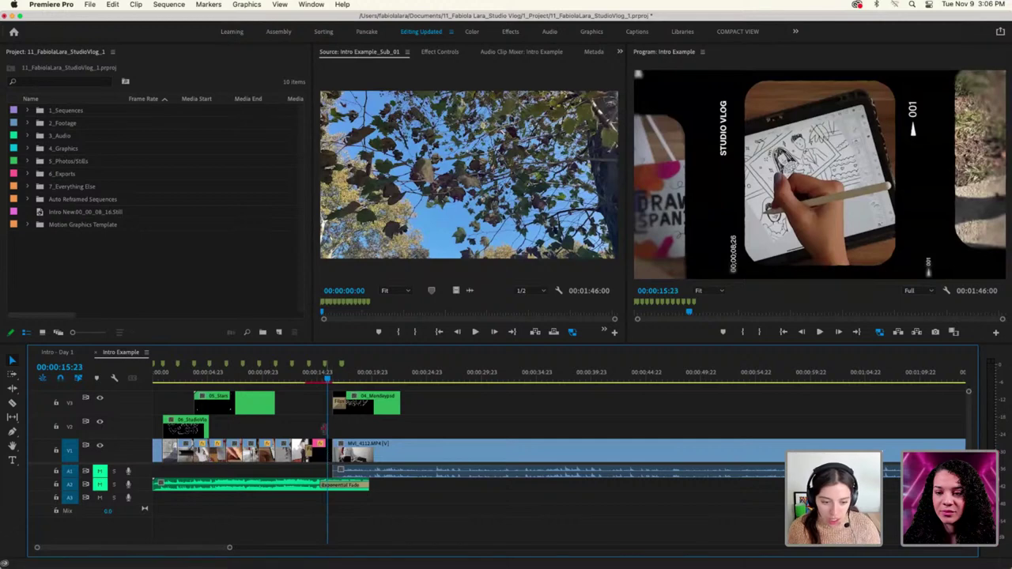
left_click(318, 381)
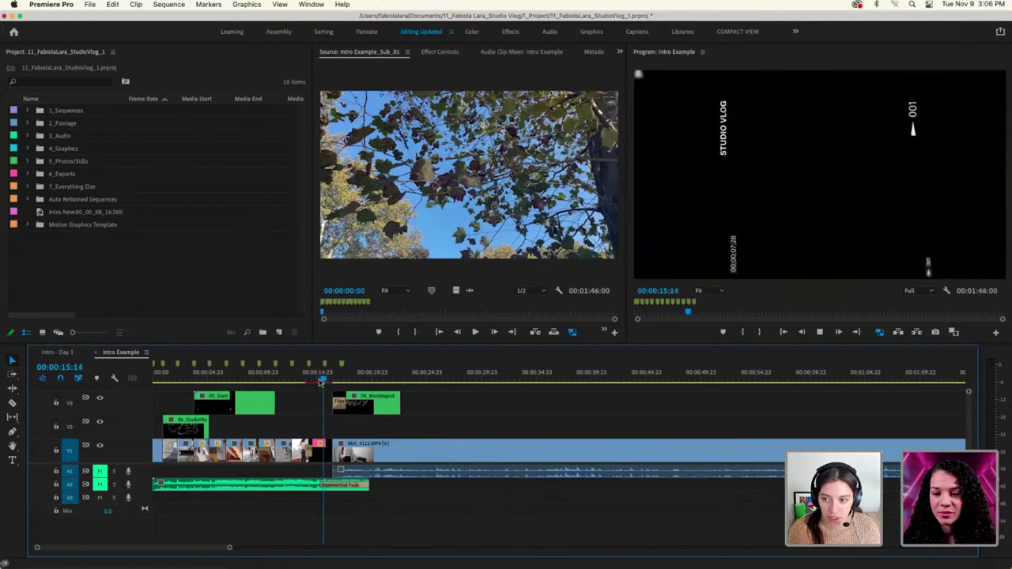
key("space")
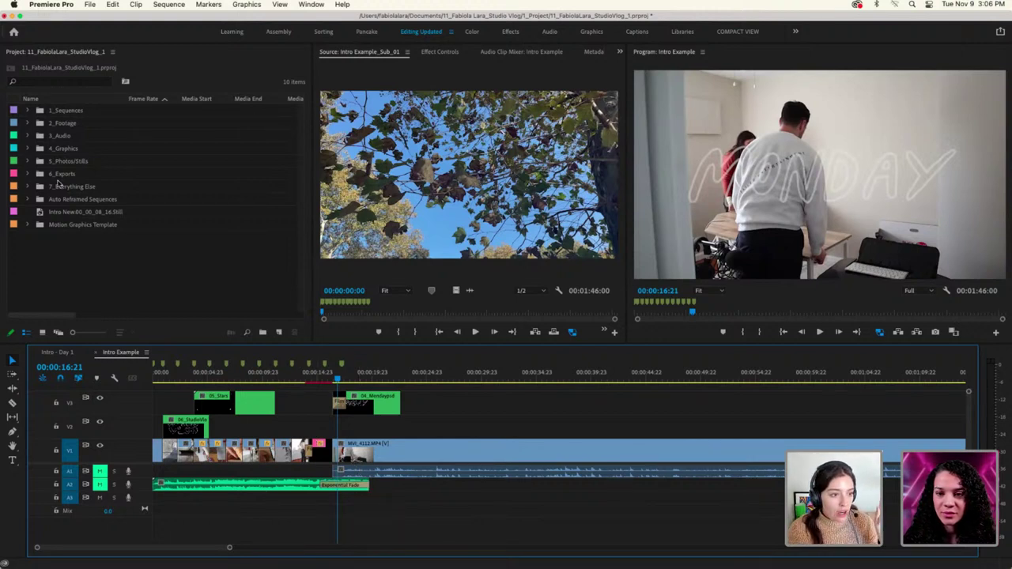
Open the MAIN sequence, mute audio track A1, and scrub through the edit to about 00:12:04:12
left_click(28, 111)
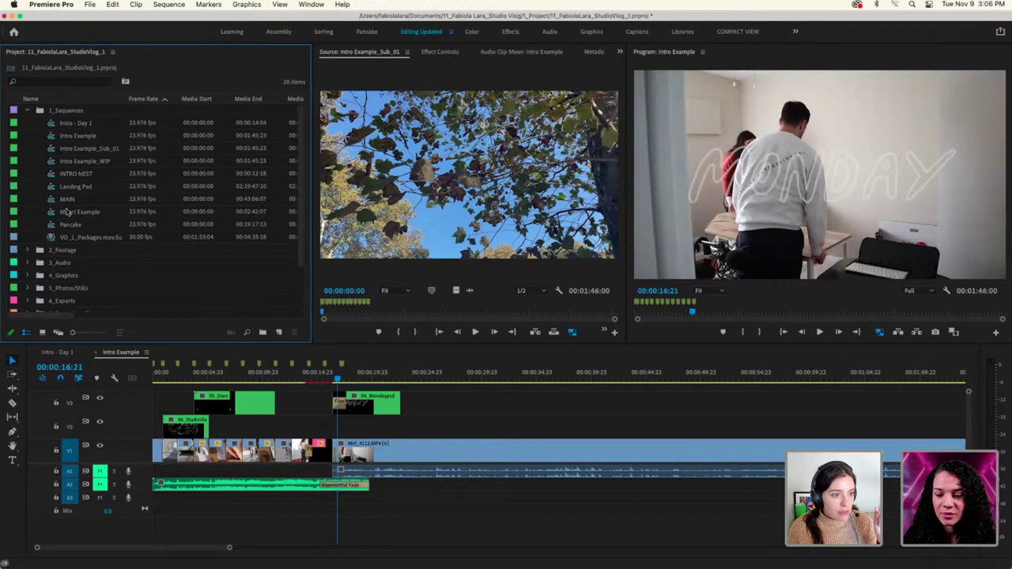
double_click(67, 198)
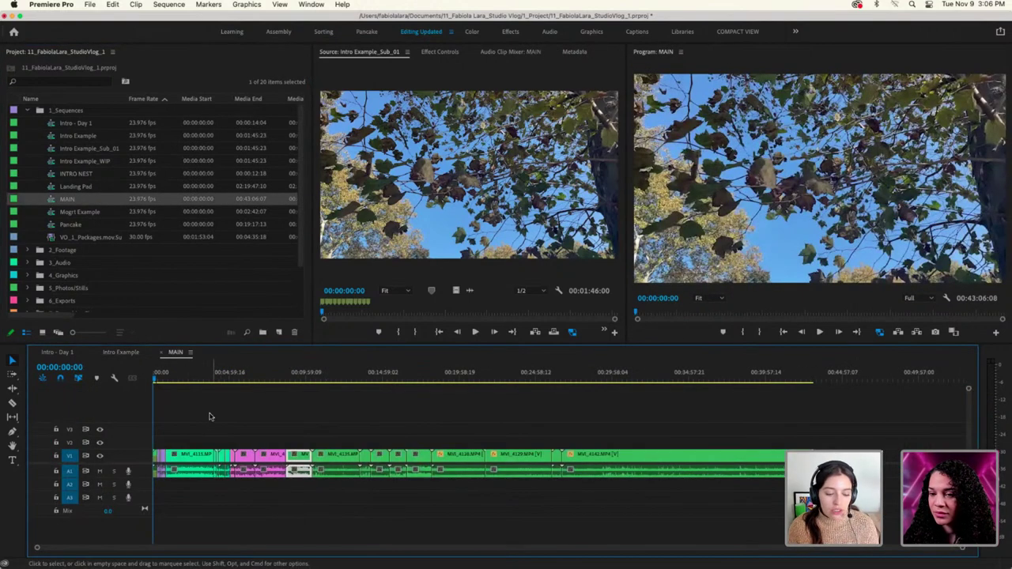
left_click(158, 380)
left_click_drag(158, 380, 153, 381)
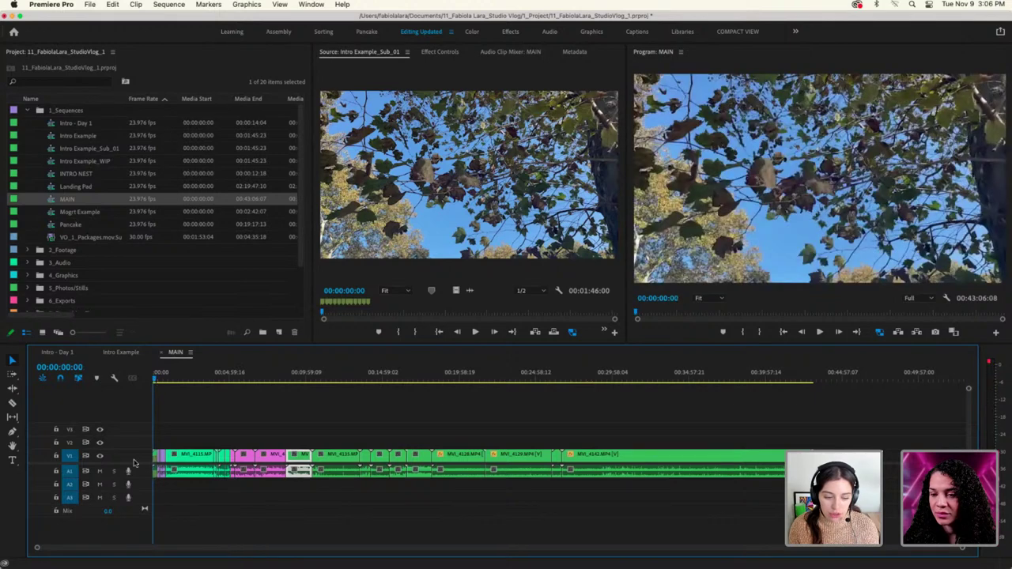
left_click(100, 471)
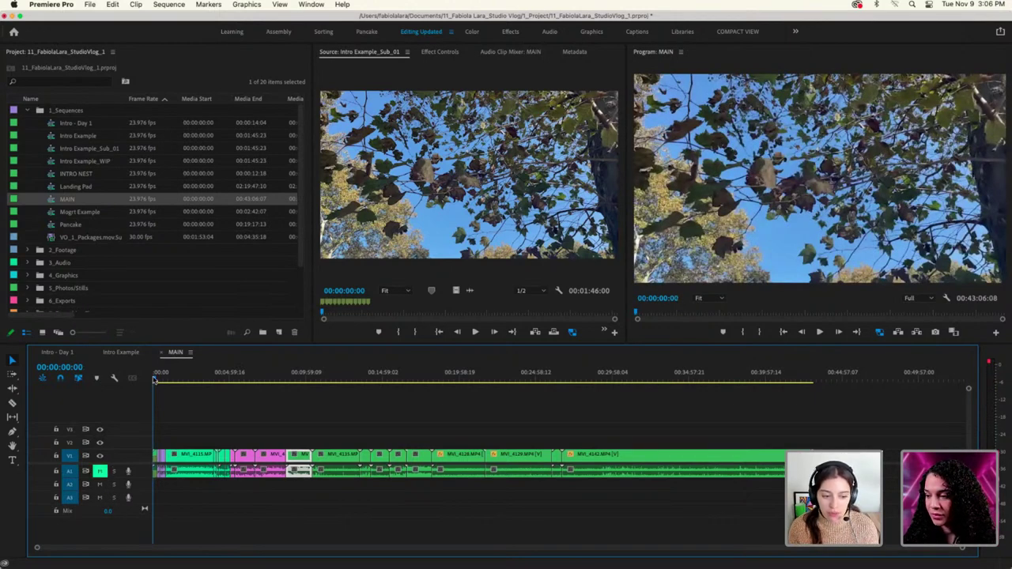
left_click_drag(155, 380, 337, 438)
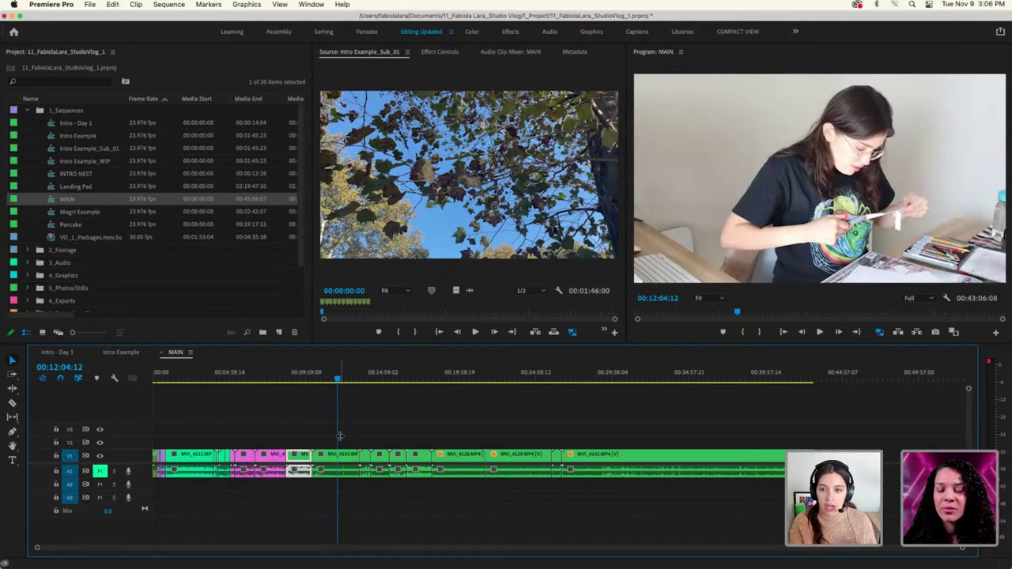
Return to the start of MAIN and examine the film-strip transition at about 00:00:15:23
left_click(366, 31)
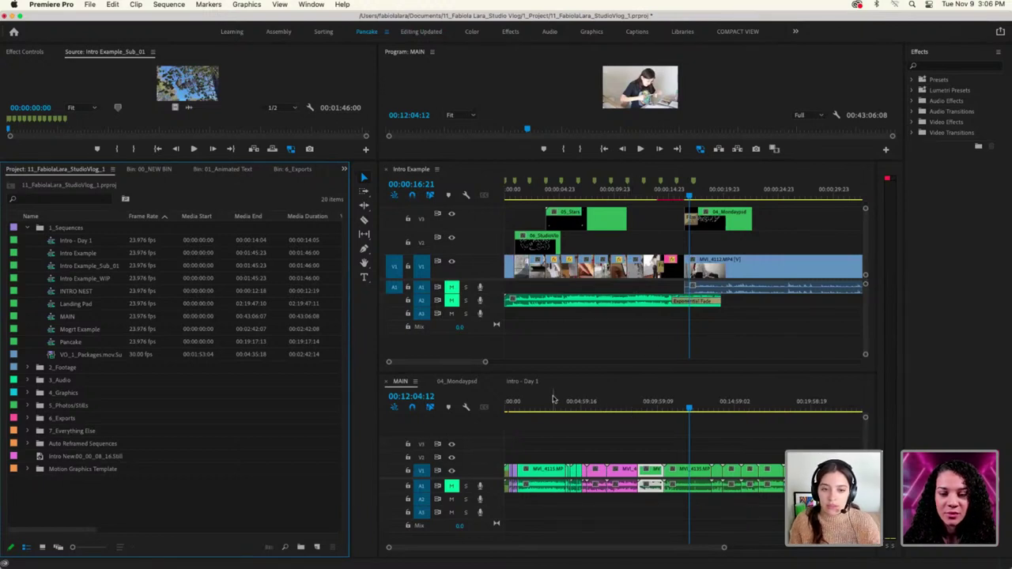
left_click(430, 33)
mouse_move(340, 383)
left_mouse_down()
mouse_move(445, 401)
mouse_move(649, 401)
mouse_move(603, 383)
mouse_move(157, 398)
left_mouse_up()
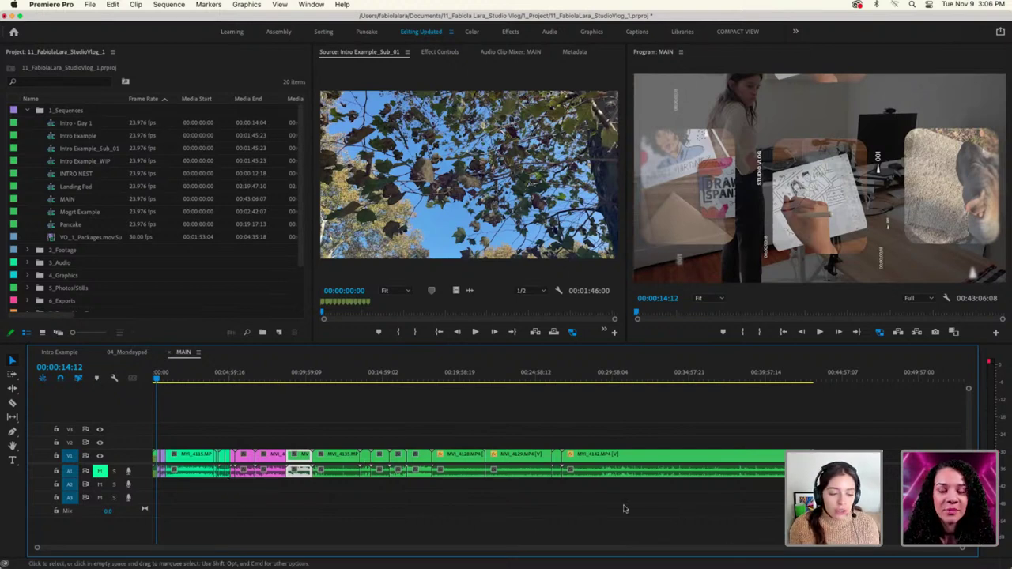
left_click_drag(964, 552, 322, 547)
left_click_drag(183, 381, 186, 380)
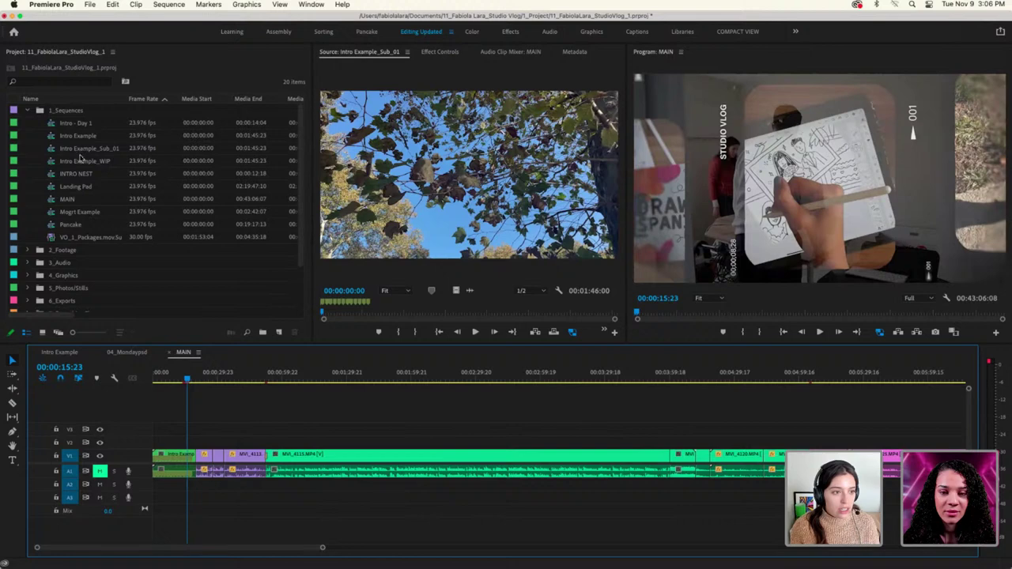
Open the Intro Example_WIP sequence and close the other open sequences
left_click(57, 138)
double_click(52, 138)
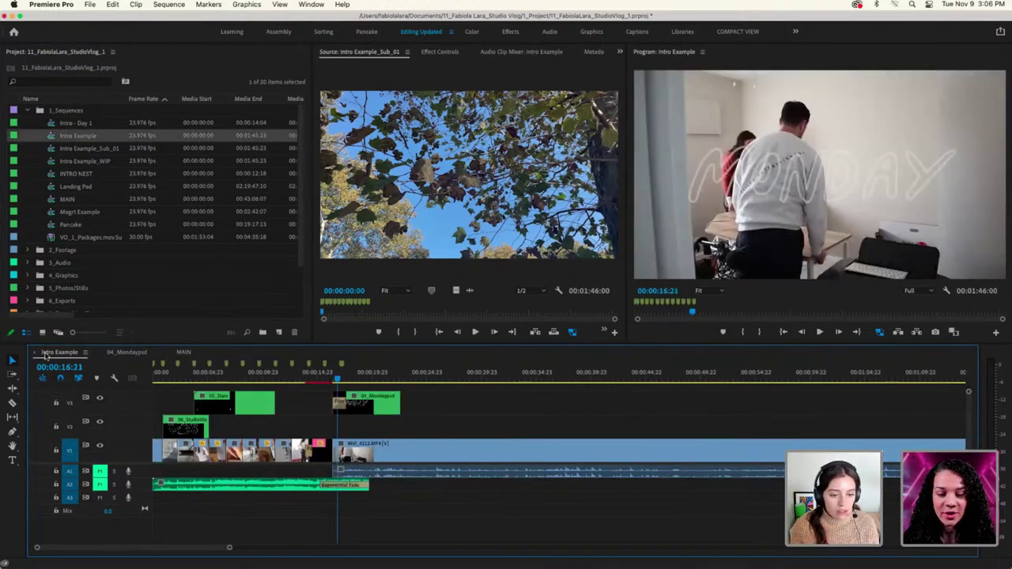
left_click(87, 149)
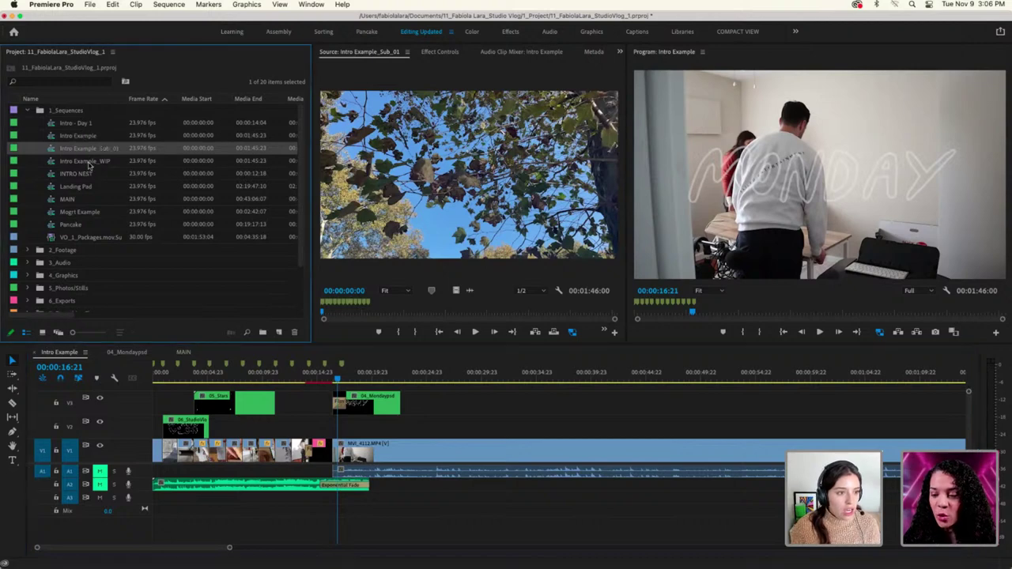
left_click(89, 162)
left_click(88, 161)
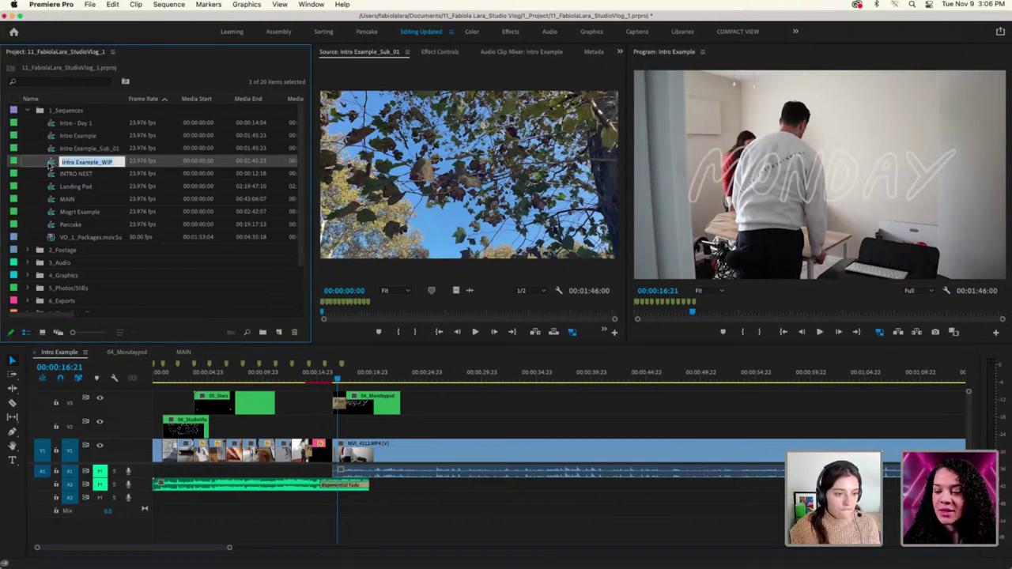
double_click(51, 165)
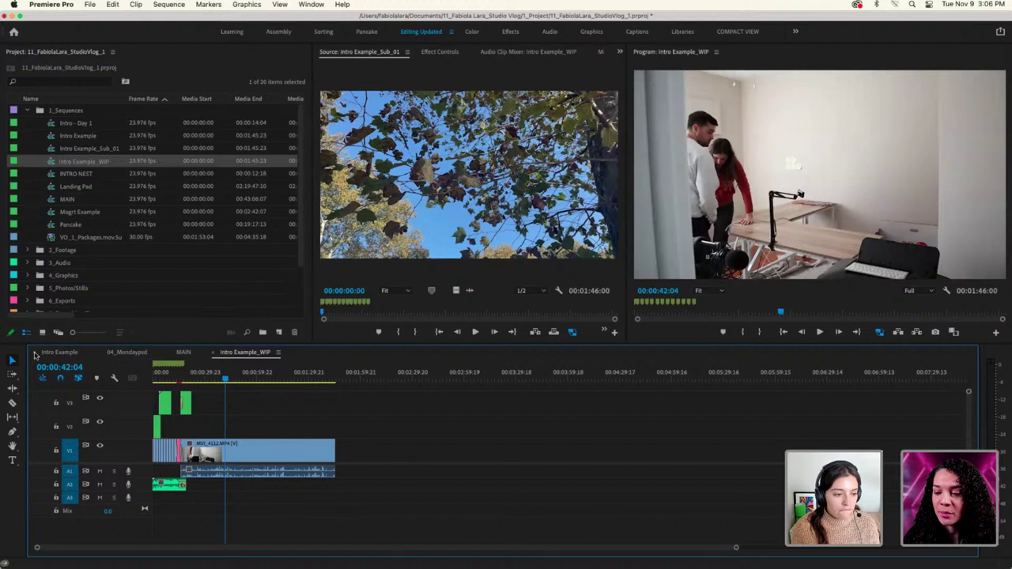
left_click(35, 352)
left_click(35, 353)
left_click(35, 353)
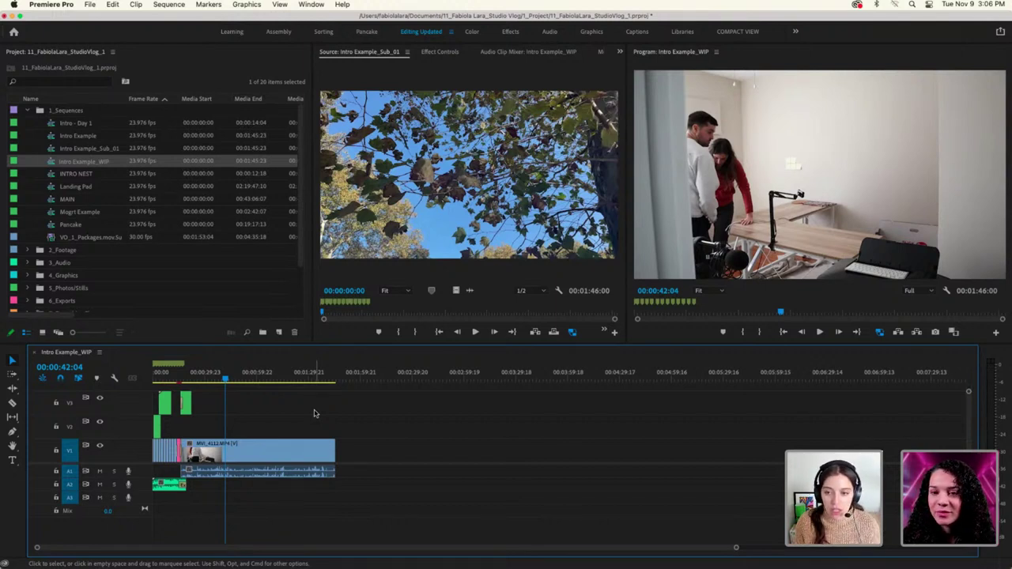
Delete all clips and clear all markers from the Intro Example_WIP timeline
key("super+a")
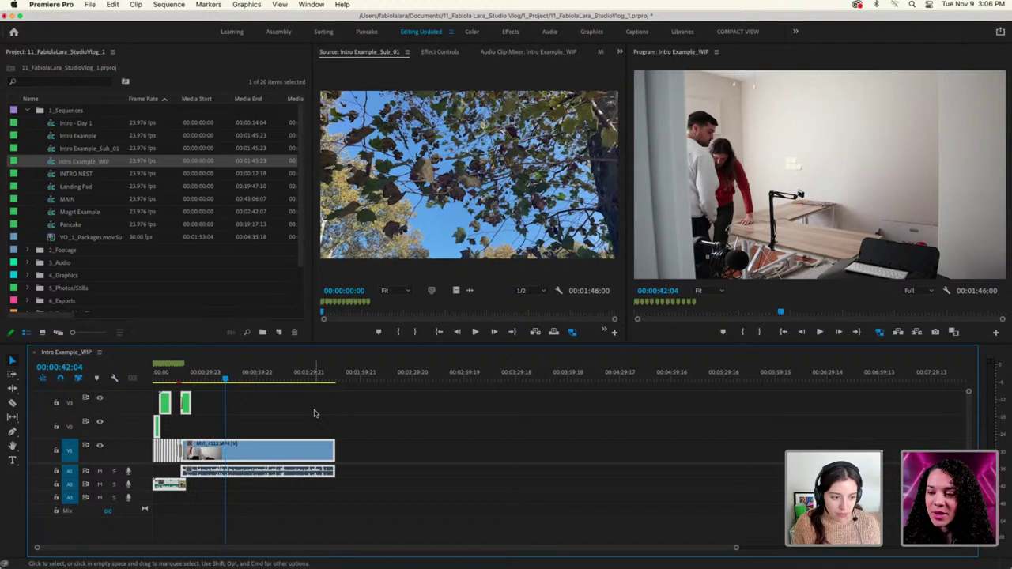
key("Delete")
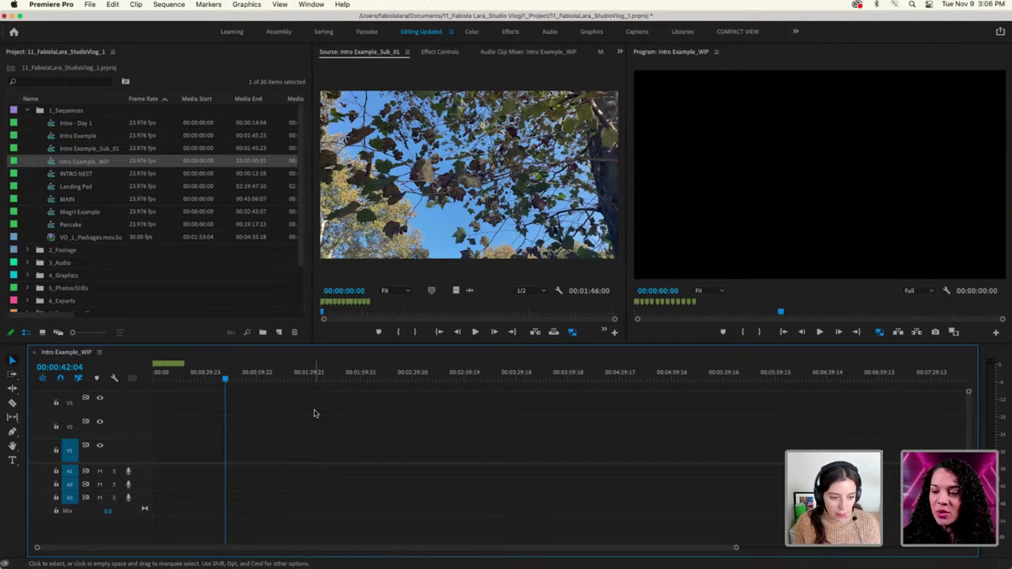
right_click(297, 360)
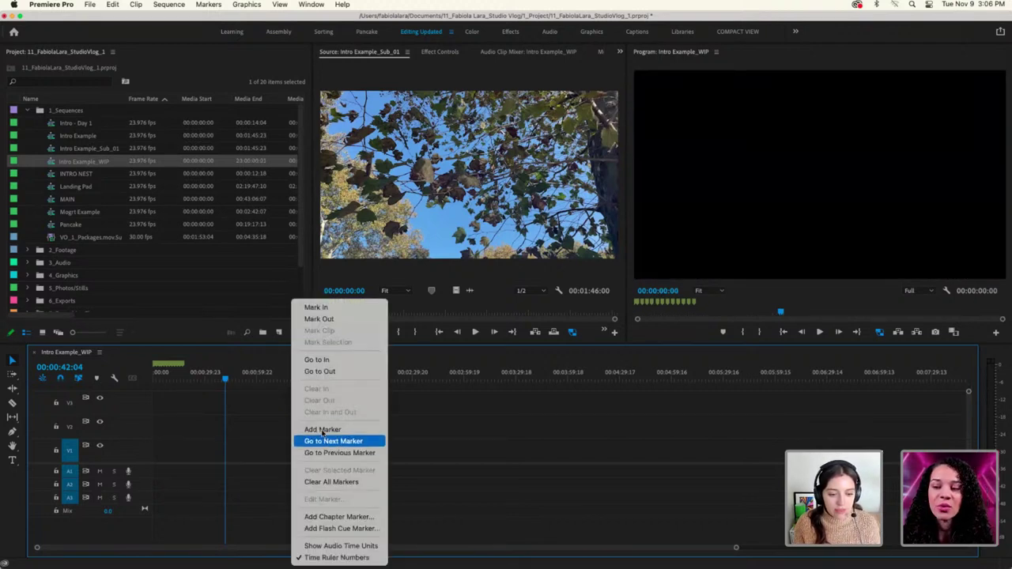
left_click(330, 482)
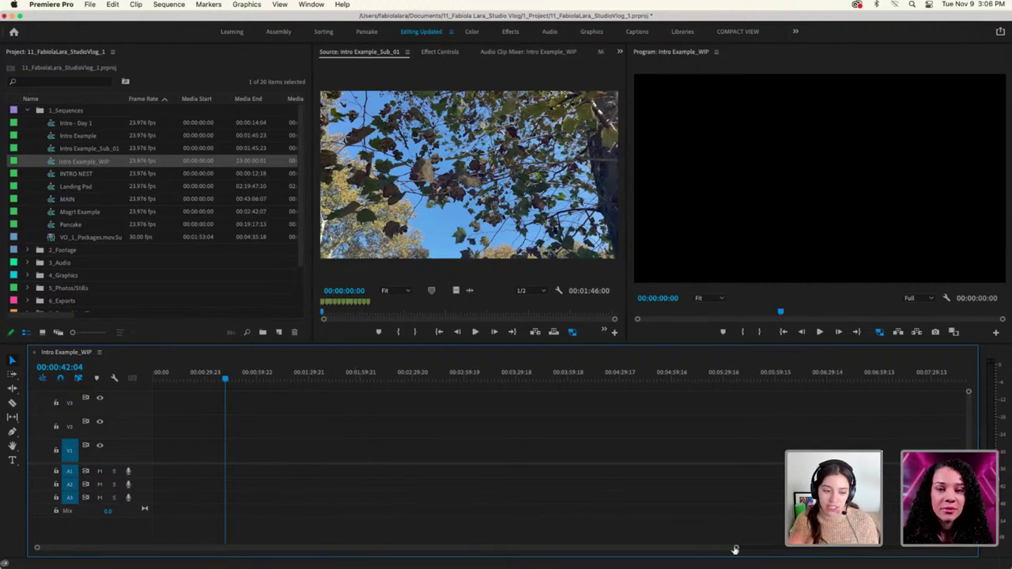
Delete the pink film-strip graphic and the MVI_4112.MP4 clip with its audio from Intro Example_WIP
left_click_drag(735, 548, 642, 548)
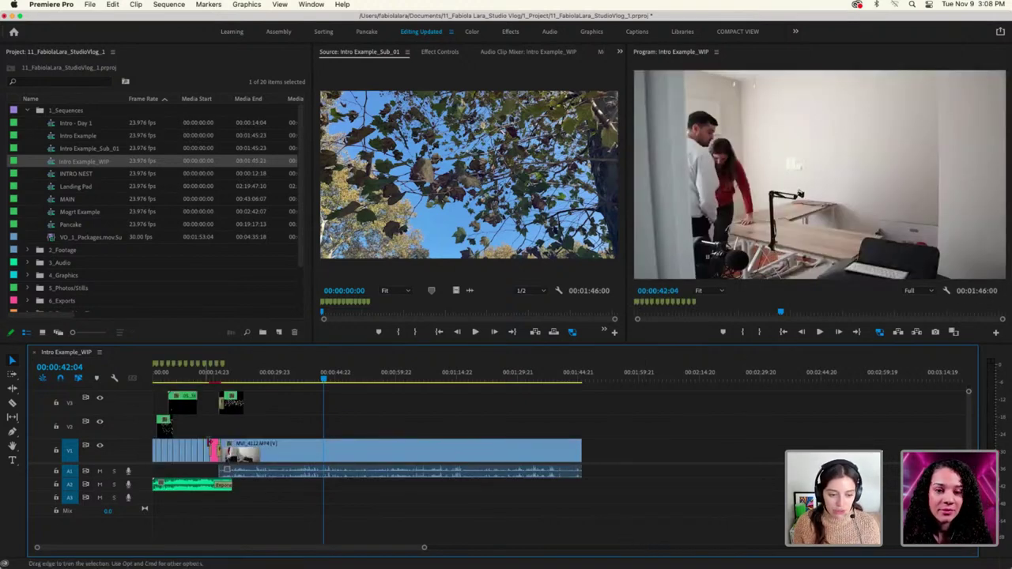
left_click_drag(214, 434, 407, 480)
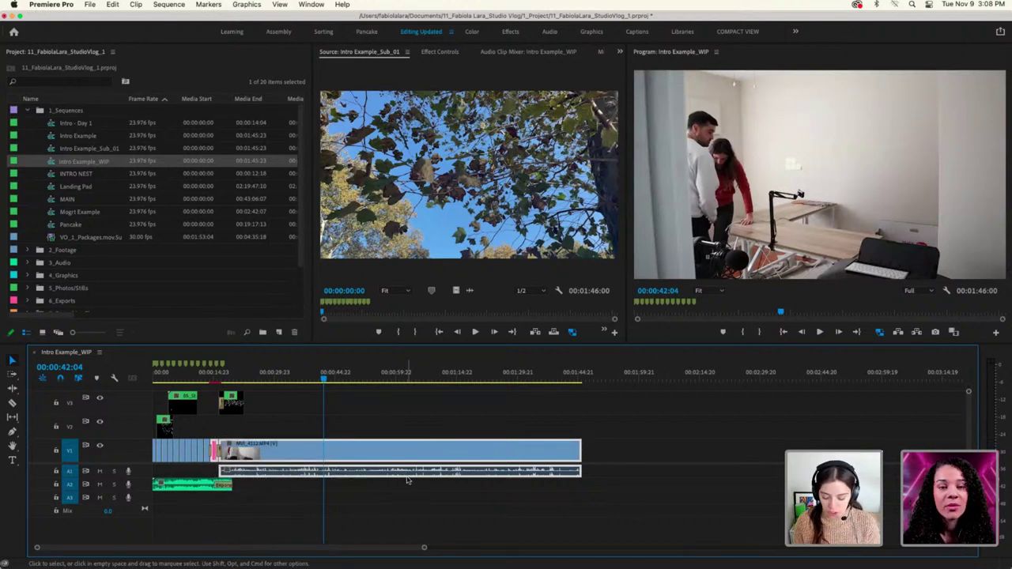
key("Delete")
Hide video track V3, mute audio track A2, and play the montage clips through to 00:00:14:02
left_click(260, 384)
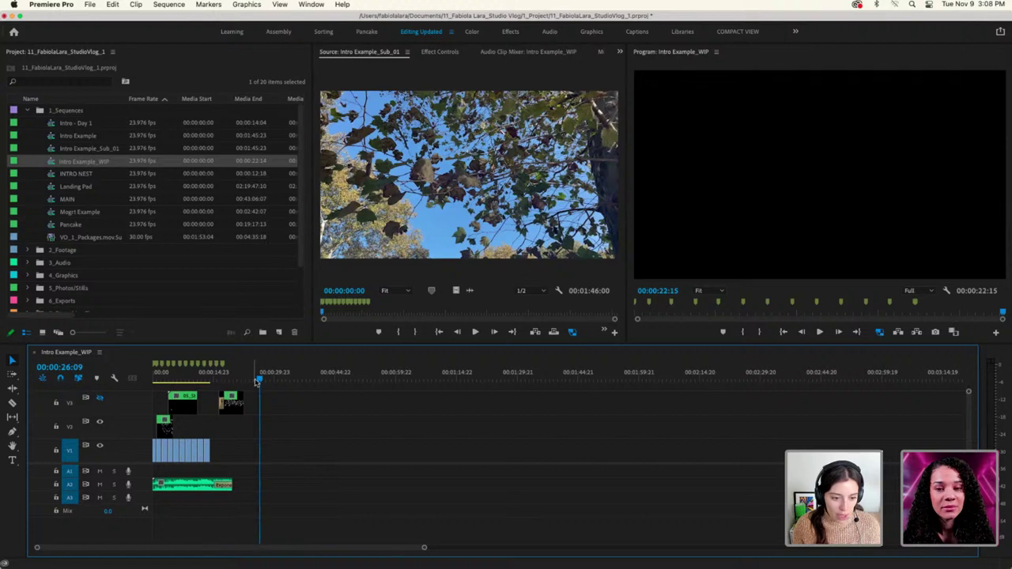
left_click_drag(258, 381, 208, 381)
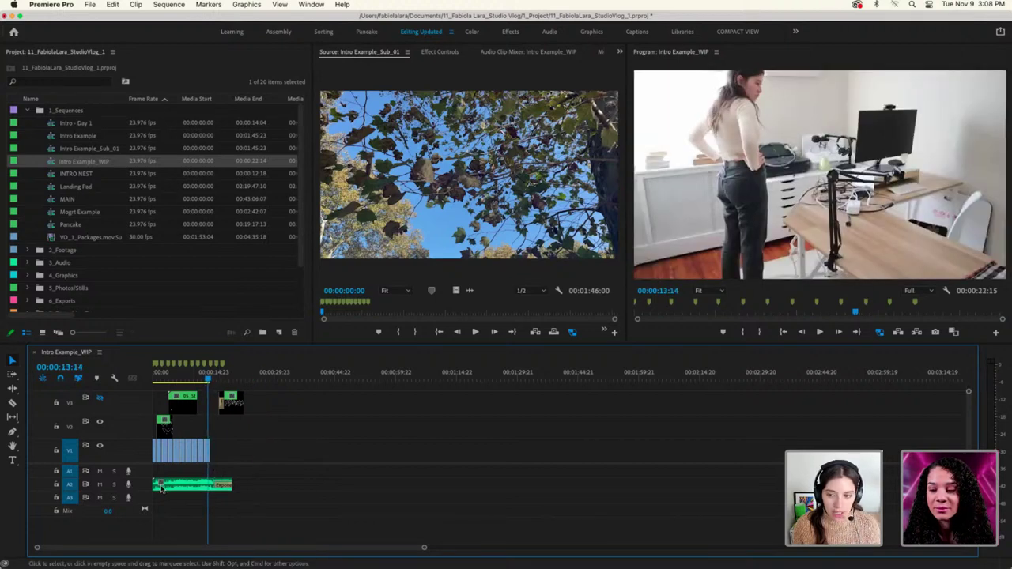
left_click(100, 484)
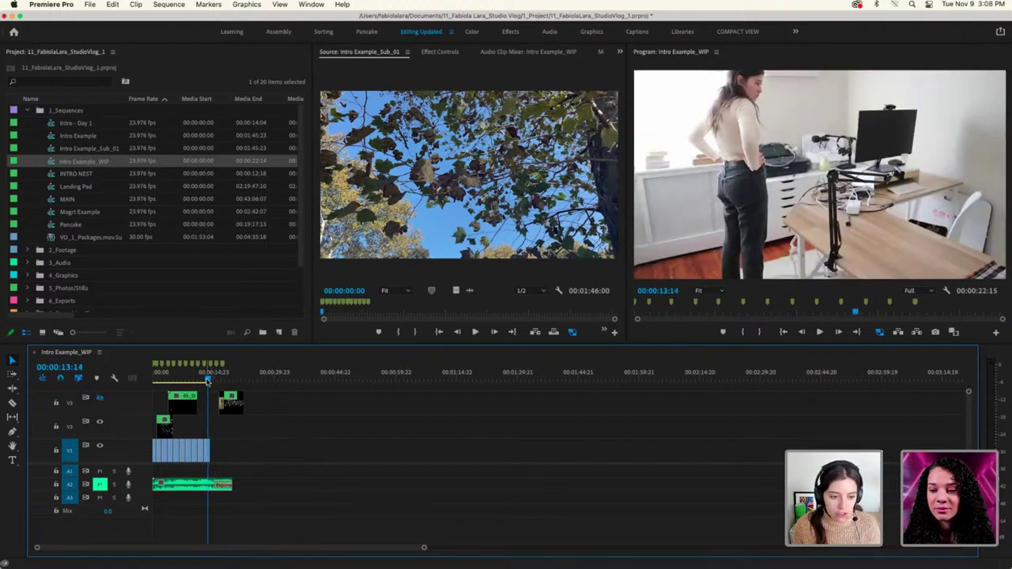
mouse_move(208, 381)
left_mouse_down()
mouse_move(161, 381)
mouse_move(183, 381)
left_mouse_up()
key("space")
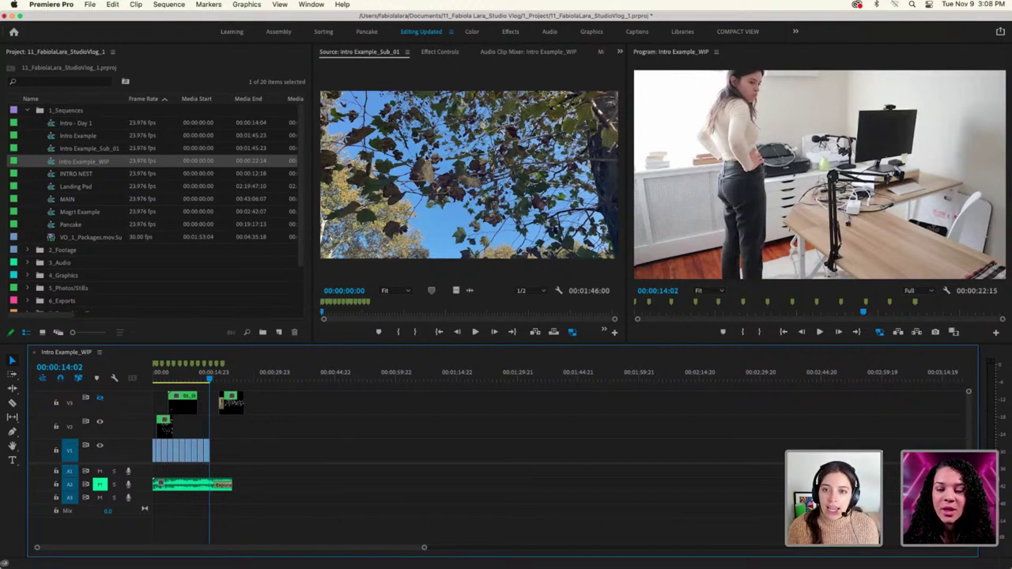
Switch to the Graphics workspace and look over its effect and audio mixing tools
left_click(597, 33)
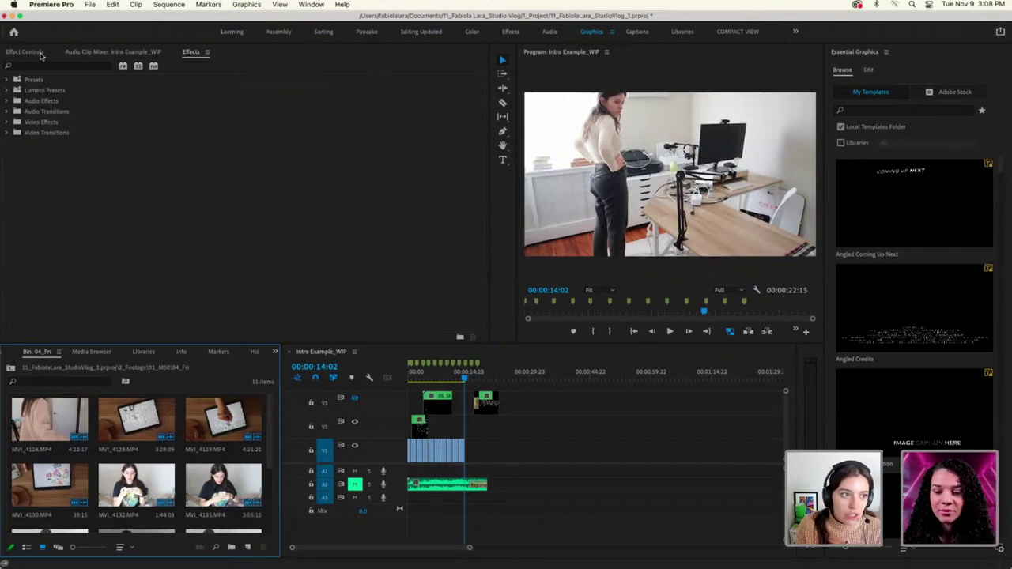
left_click(40, 53)
left_click(118, 53)
left_click(189, 52)
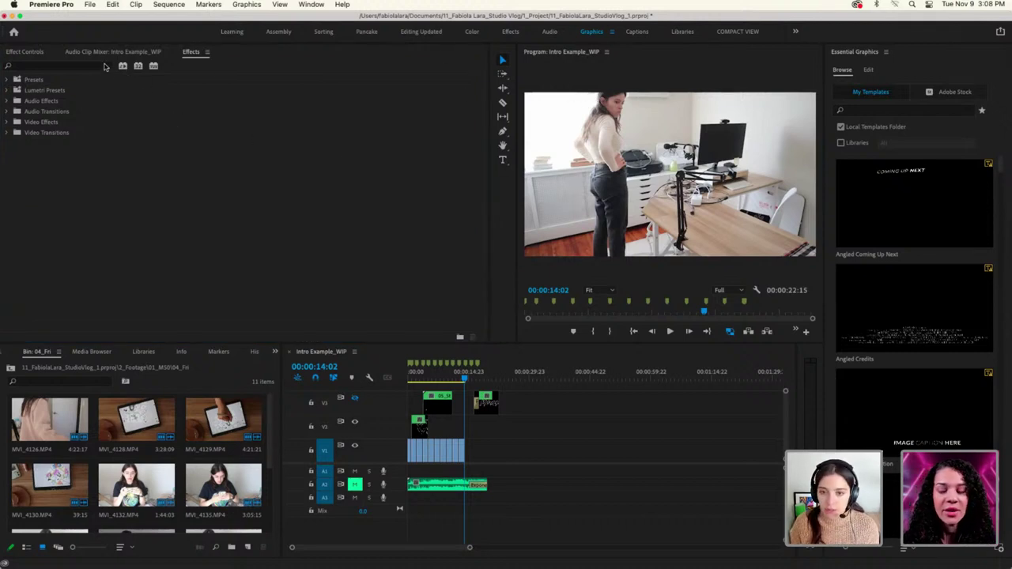
Browse the Adobe Stock and local motion graphics templates, and place Vertical Contact Sheet Title on V1 directly after the last montage clip
left_click(953, 91)
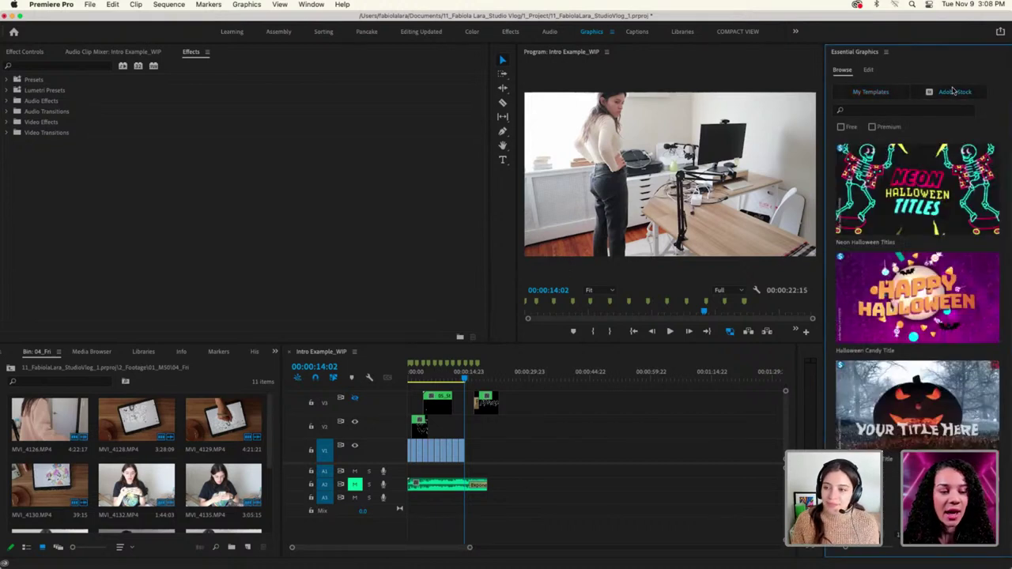
left_click(857, 97)
scroll(937, 203, "down", 15)
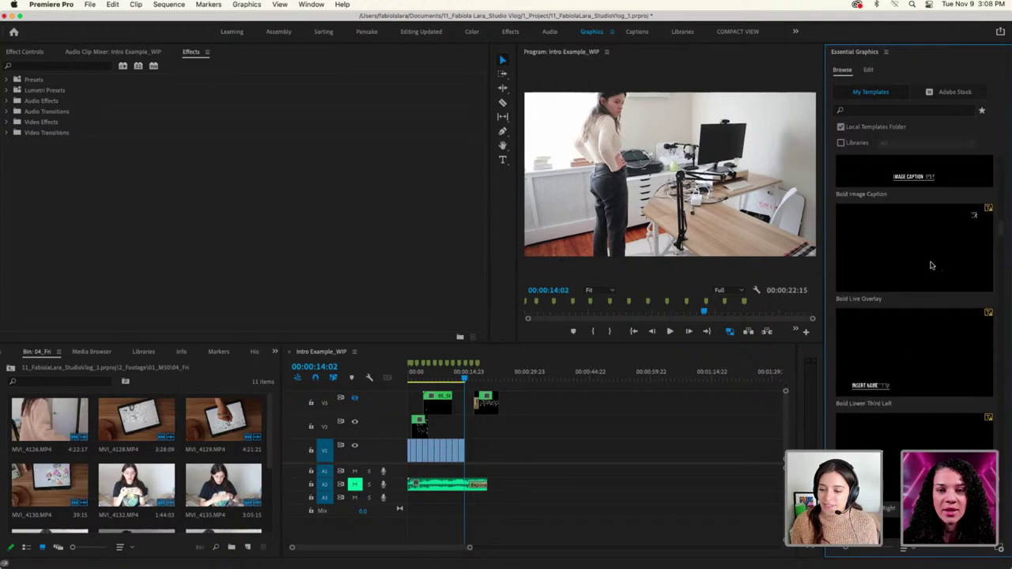
scroll(932, 266, "down", 15)
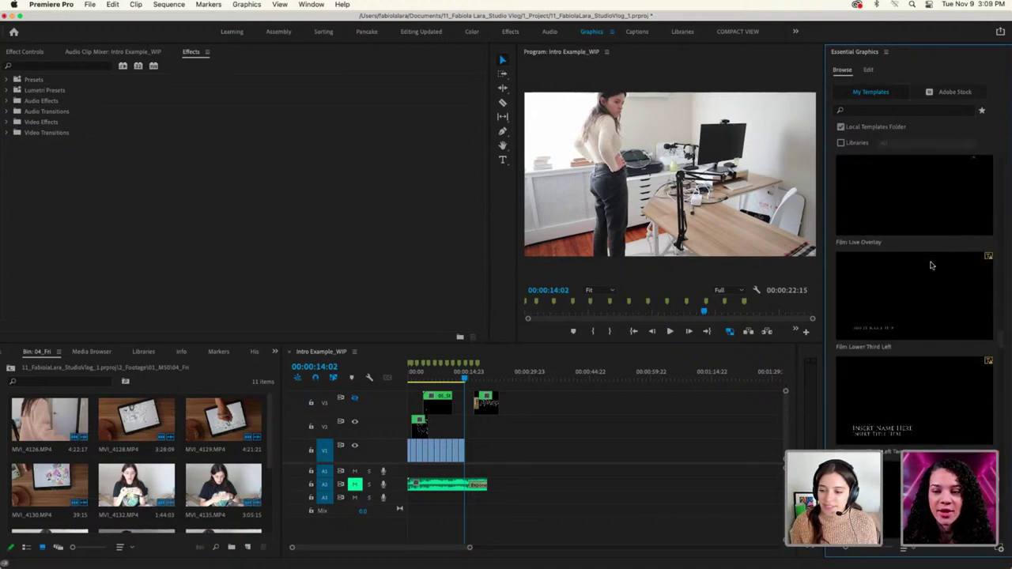
scroll(931, 266, "down", 15)
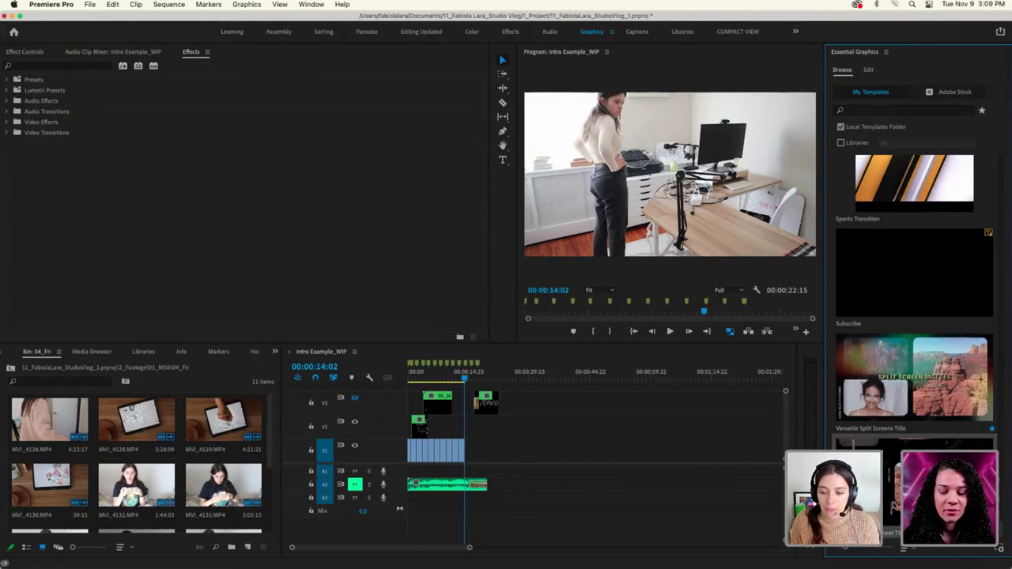
left_click_drag(914, 273, 468, 457)
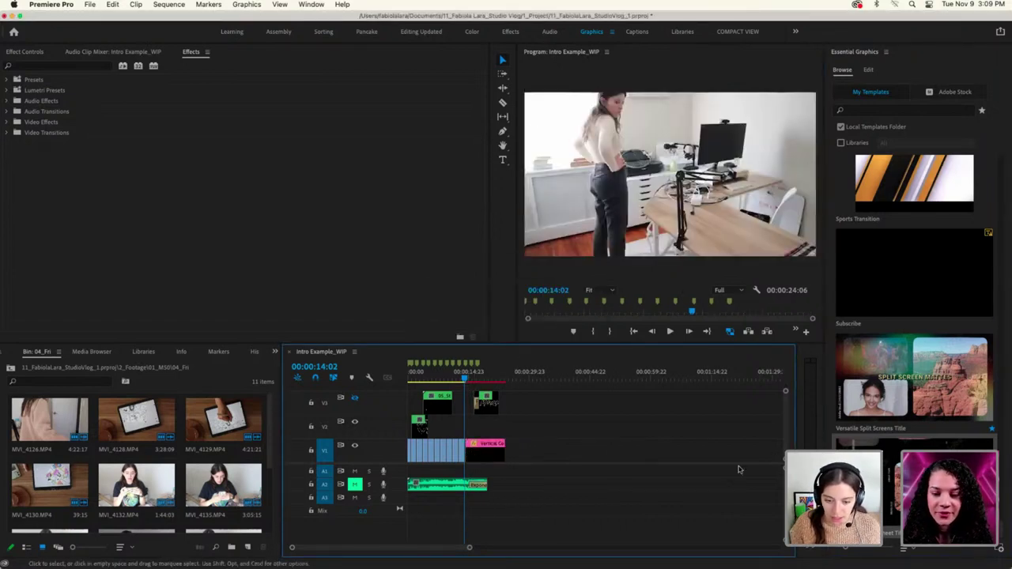
Select the Vertical Contact Sheet Title clip on V1 and display its template controls and Motion settings
left_click_drag(469, 547, 340, 548)
mouse_move(670, 453)
left_mouse_down()
mouse_move(681, 455)
mouse_move(672, 455)
left_mouse_up()
scroll(666, 449, "down", 3)
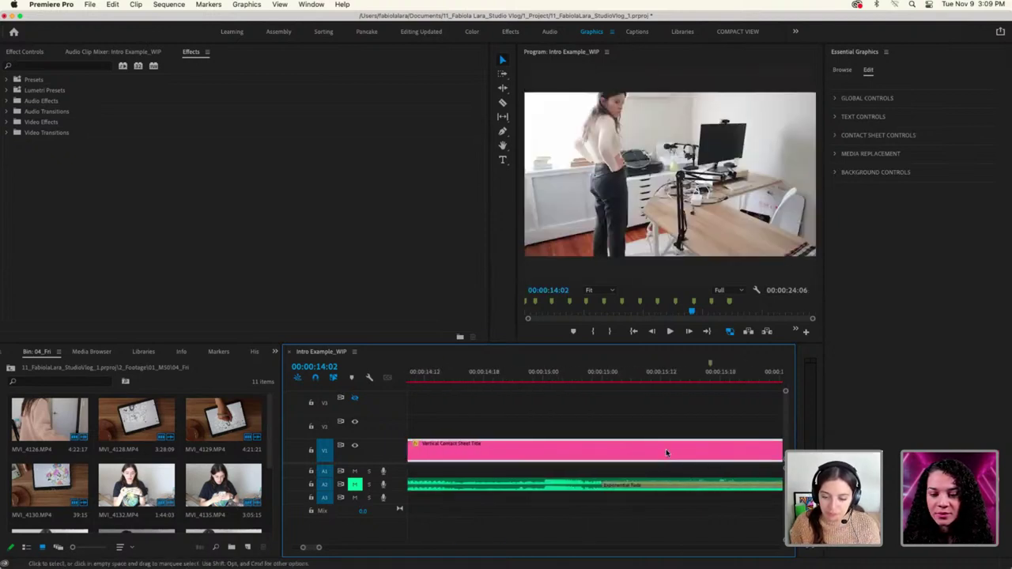
left_click_drag(318, 549, 355, 549)
scroll(484, 496, "down", 3)
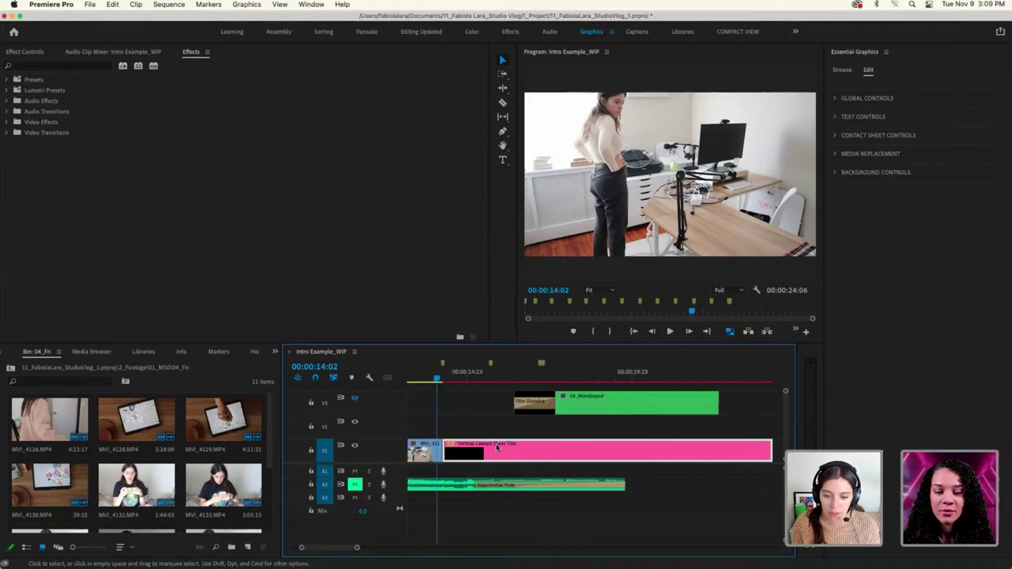
double_click(497, 447)
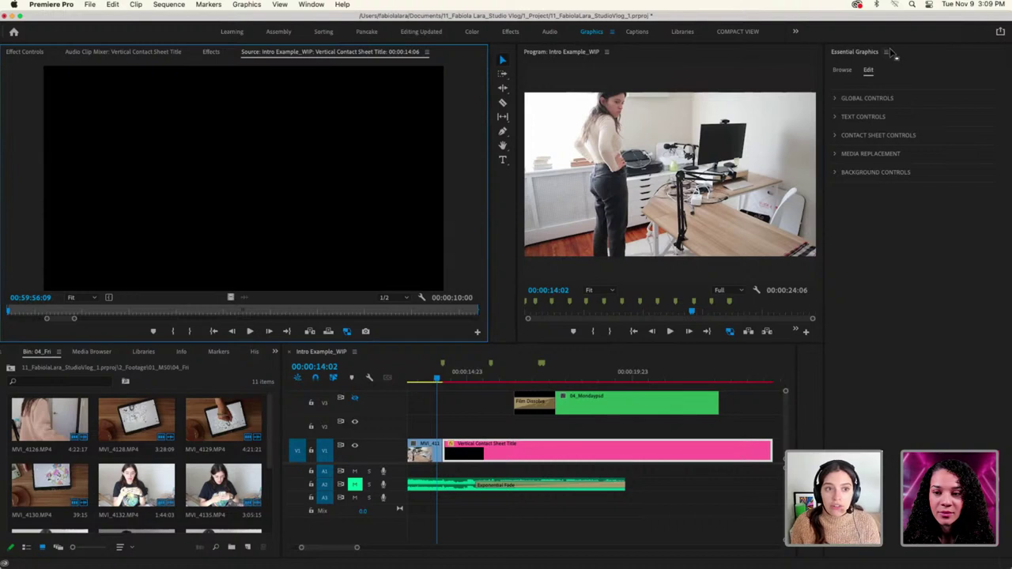
left_click(39, 52)
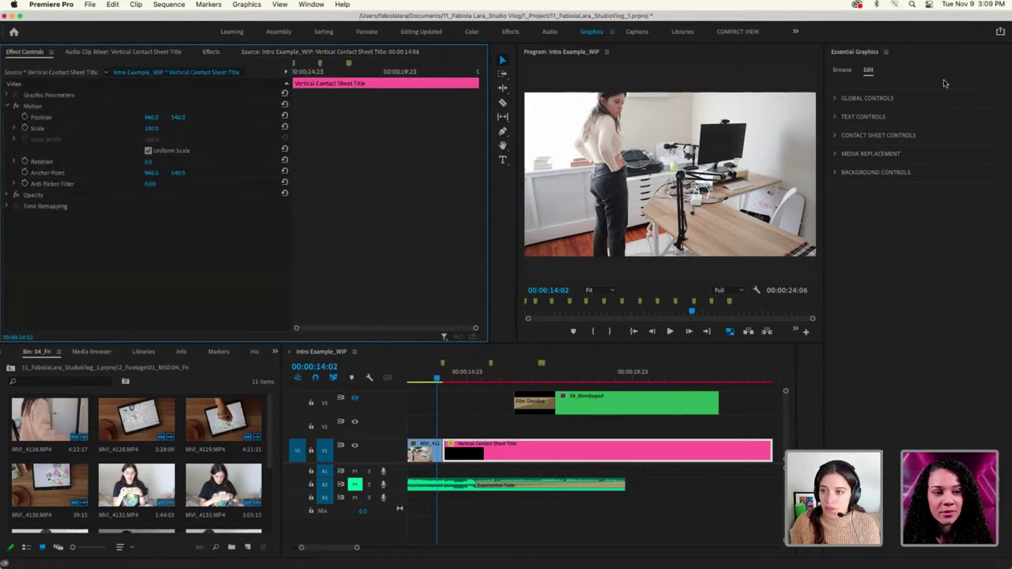
left_click(921, 289)
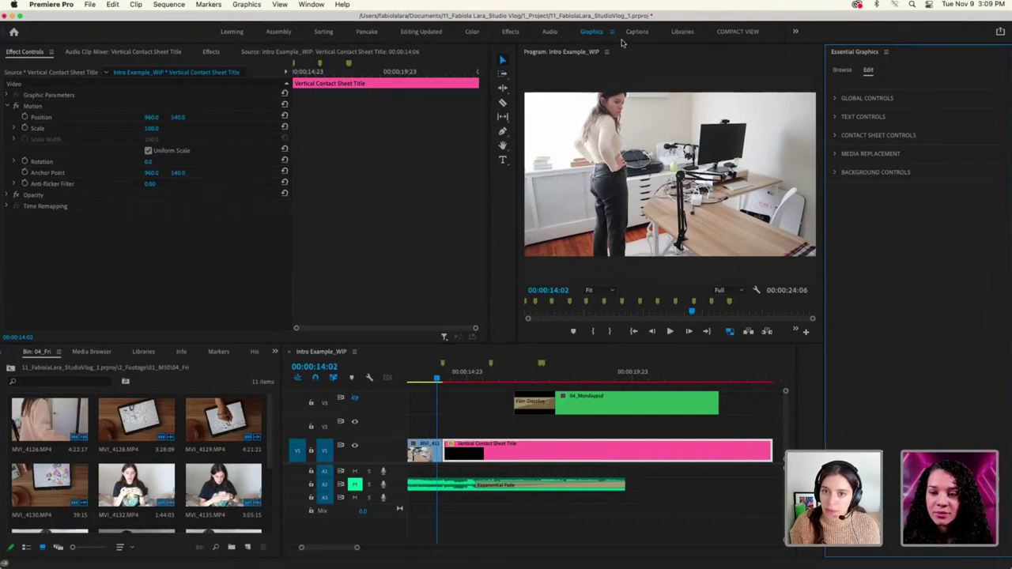
Preview the Vertical Contact Sheet Title clip at 00:00:15:17 and show its media replacement controls
left_click(977, 49)
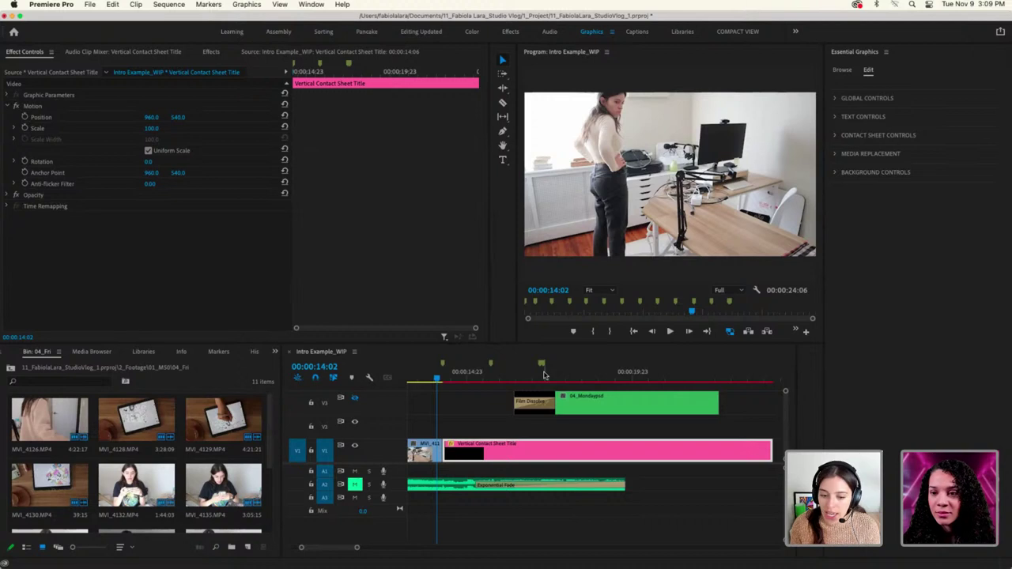
left_click(453, 380)
left_click_drag(453, 380, 491, 393)
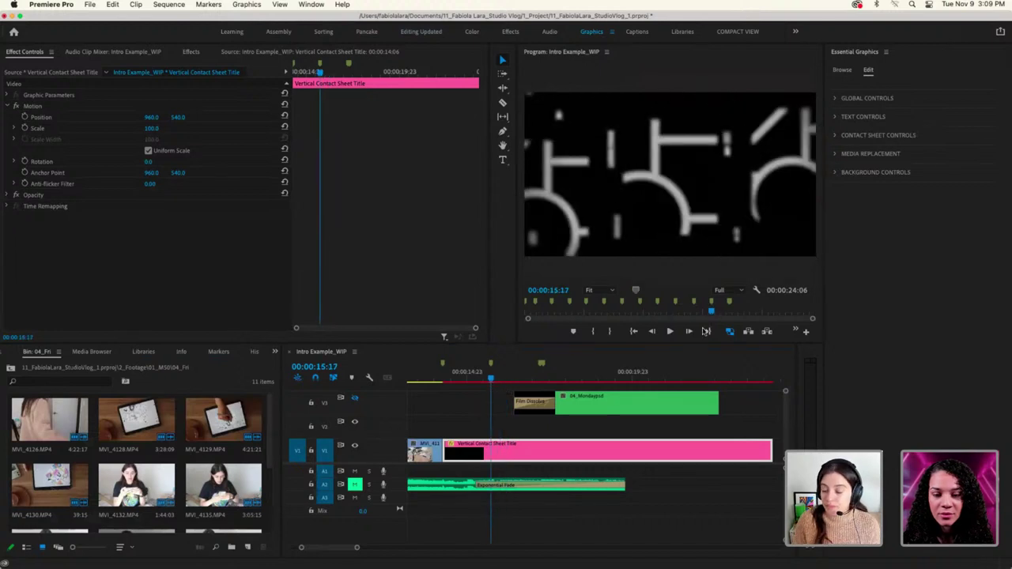
left_click(834, 155)
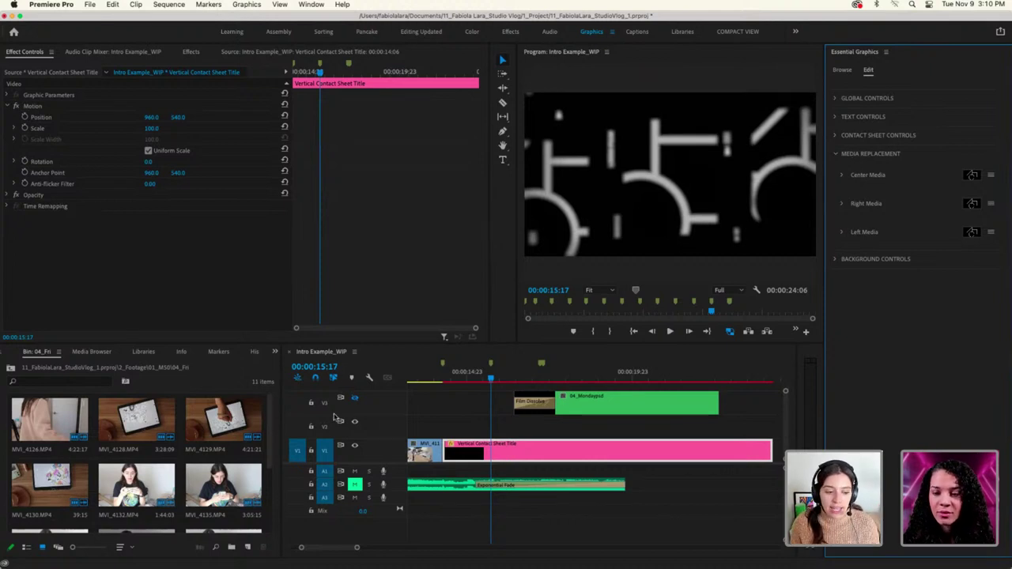
Go up from the 04_Fri bin to 2_Footage and open the 04_Intro bin
left_click(10, 368)
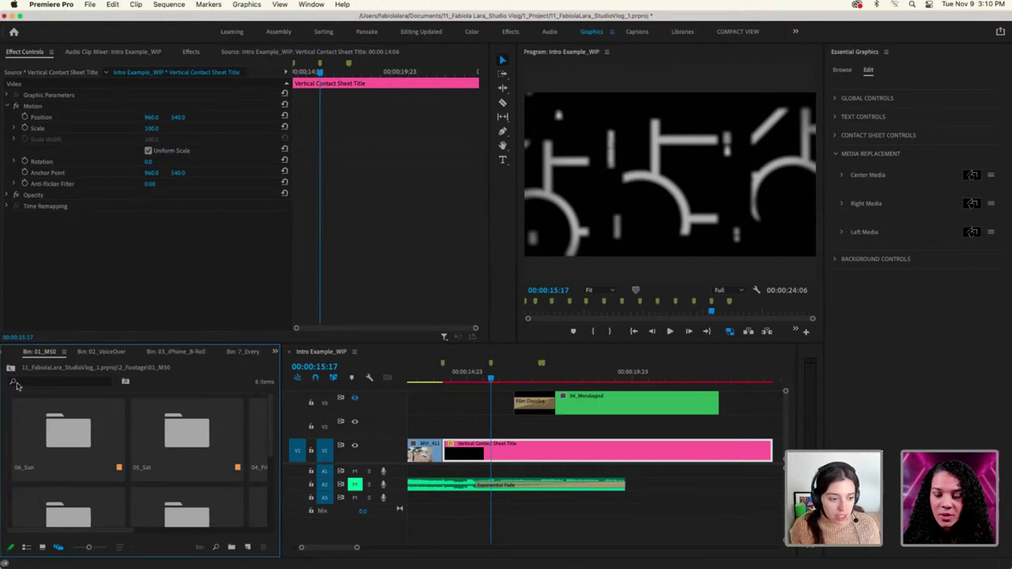
scroll(103, 486, "down", 5)
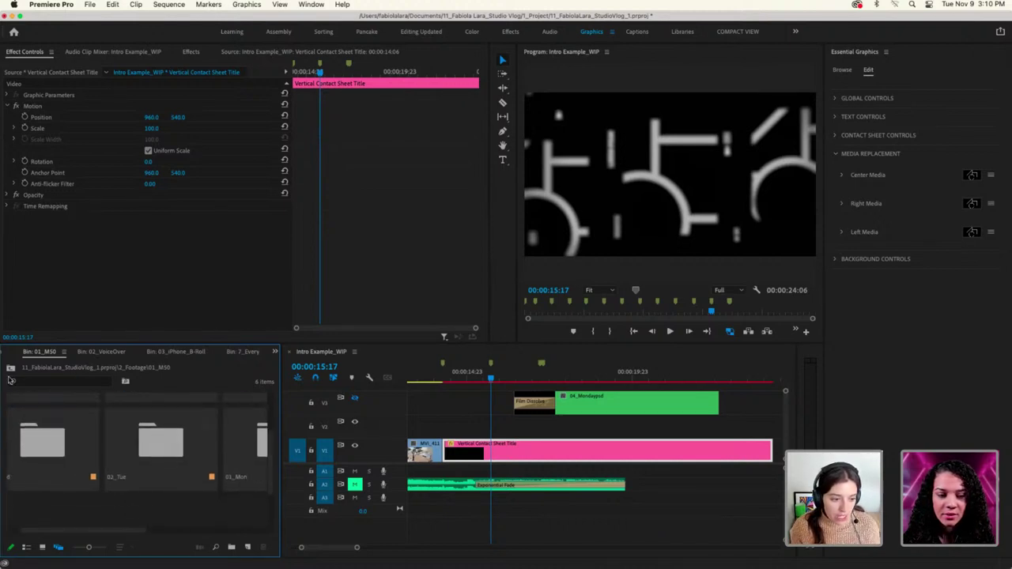
left_click(26, 548)
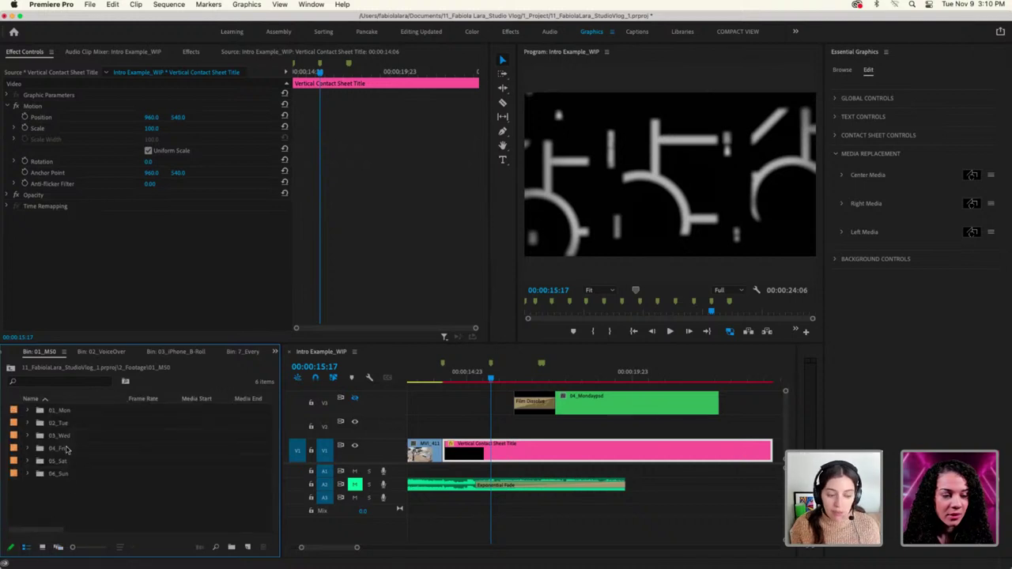
left_click(10, 368)
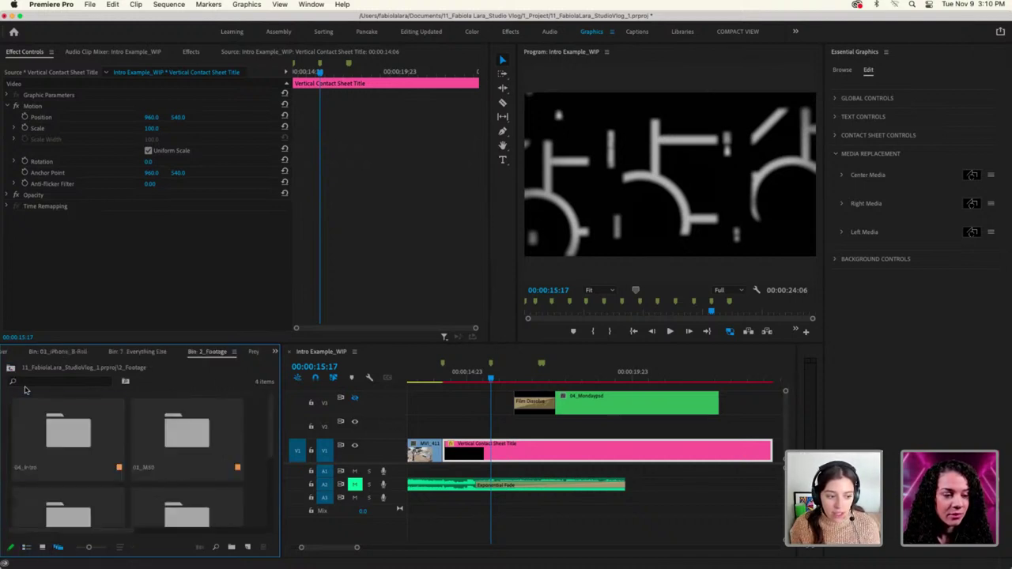
left_click(26, 548)
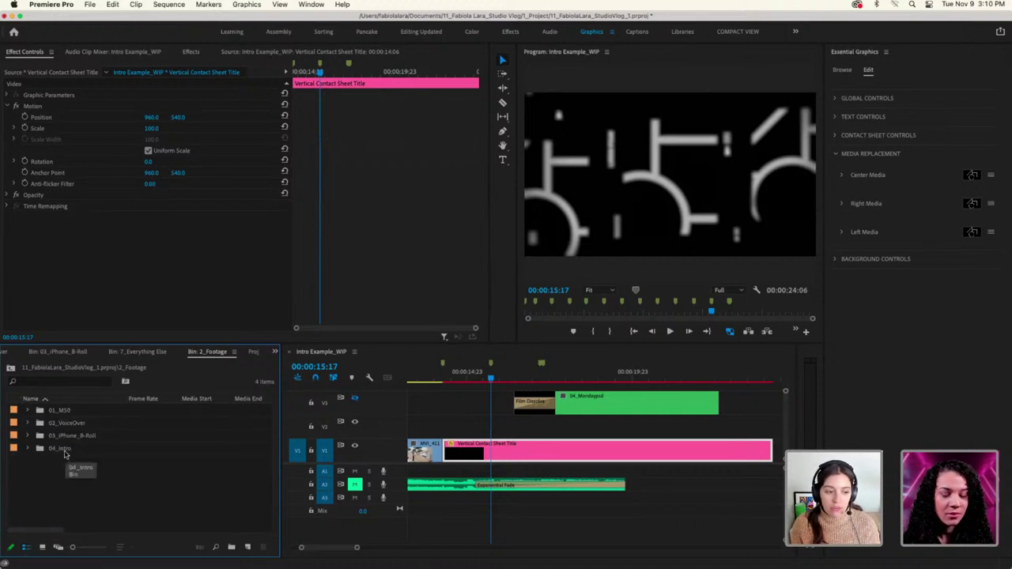
double_click(59, 448)
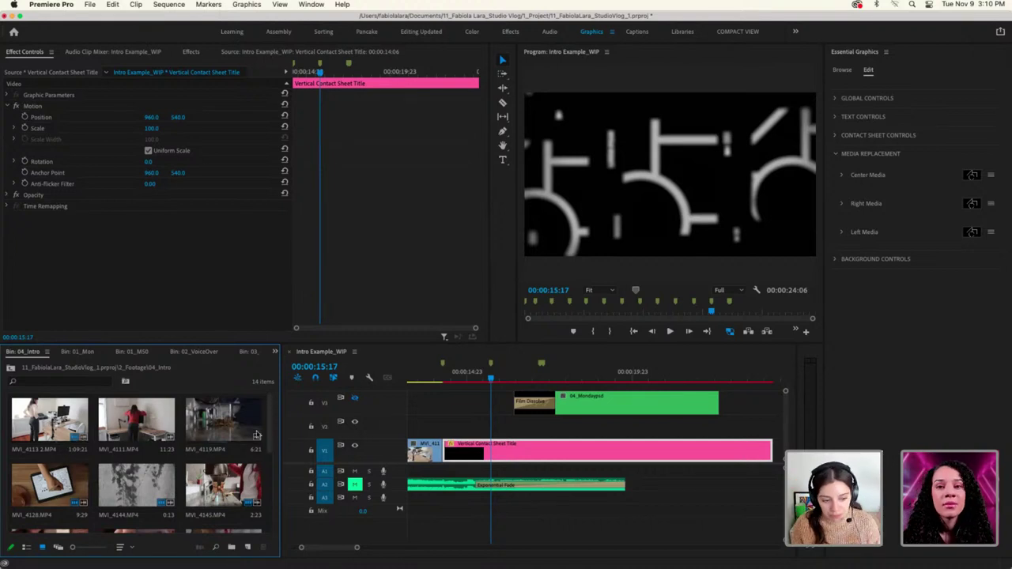
Look through the clips in the 04_Intro bin and assign IMG_7144.MOV as the template's Left Media
left_click_drag(271, 424, 277, 504)
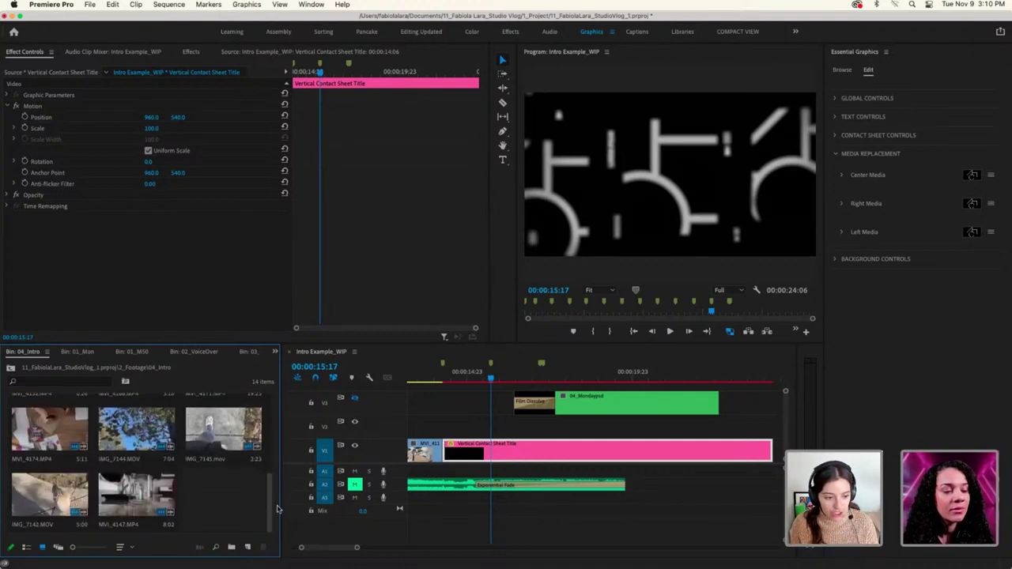
scroll(188, 465, "up", 5)
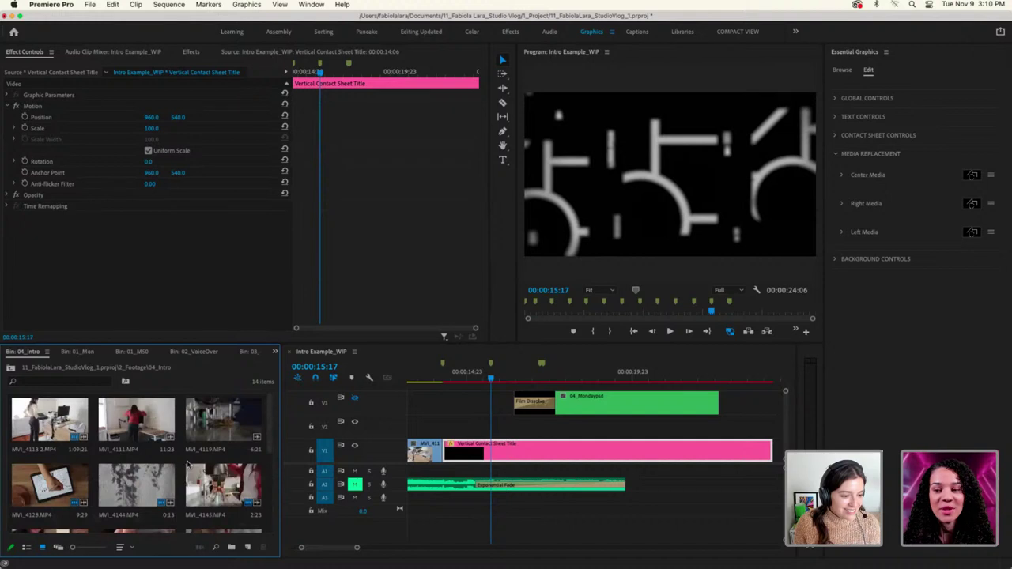
scroll(139, 491, "down", 5)
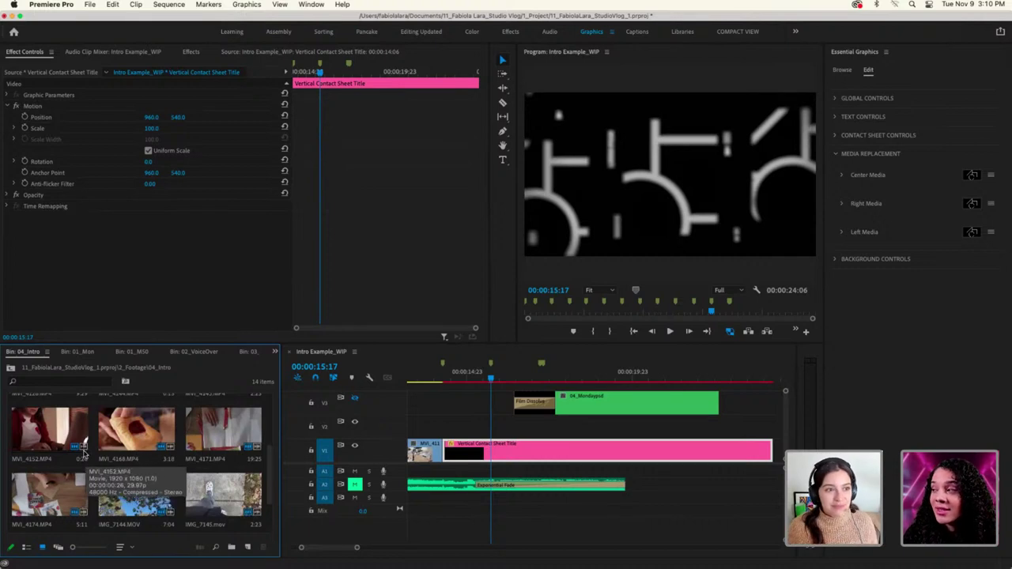
scroll(156, 465, "down", 1)
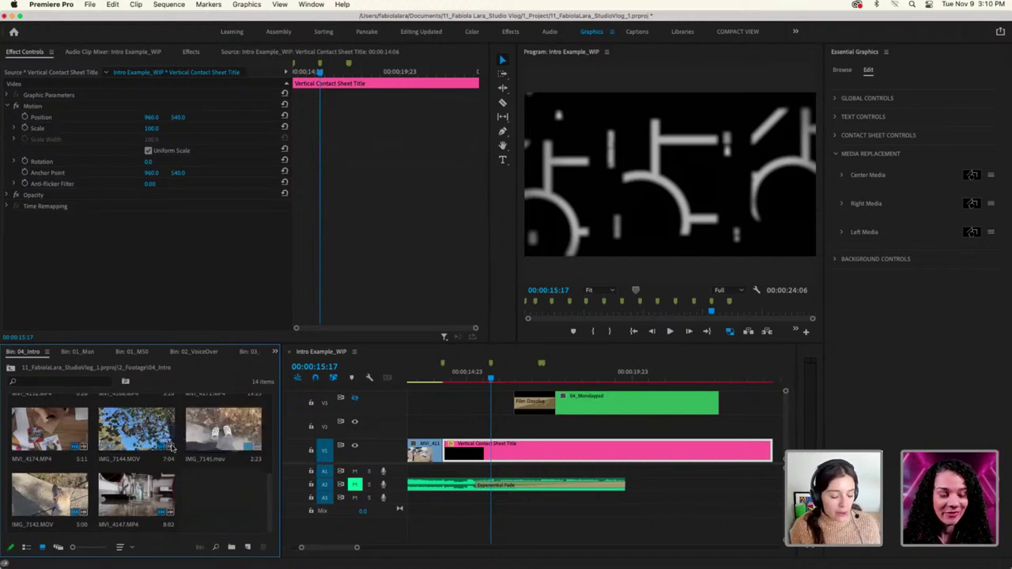
left_click(119, 440)
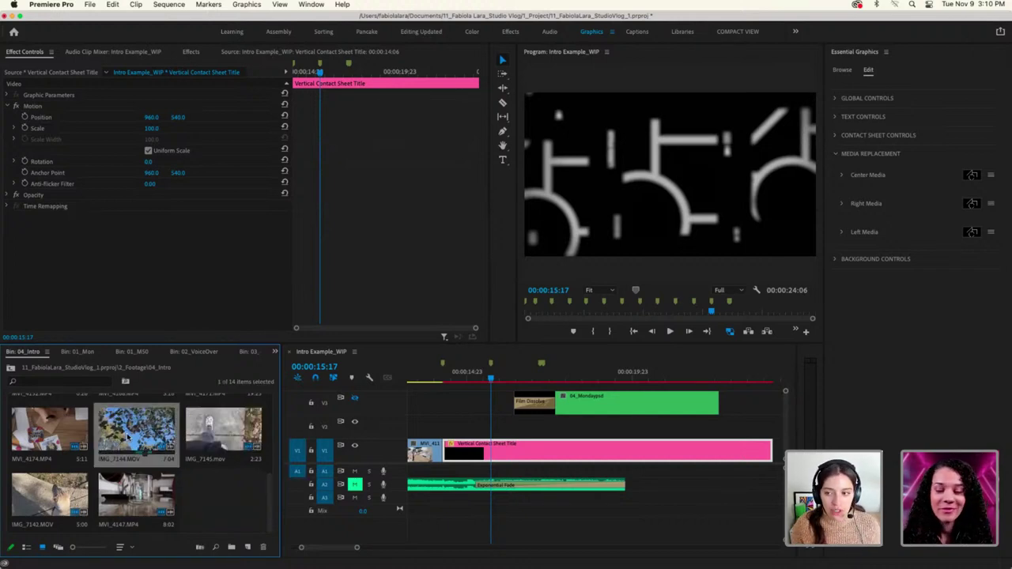
left_click_drag(126, 435, 870, 231)
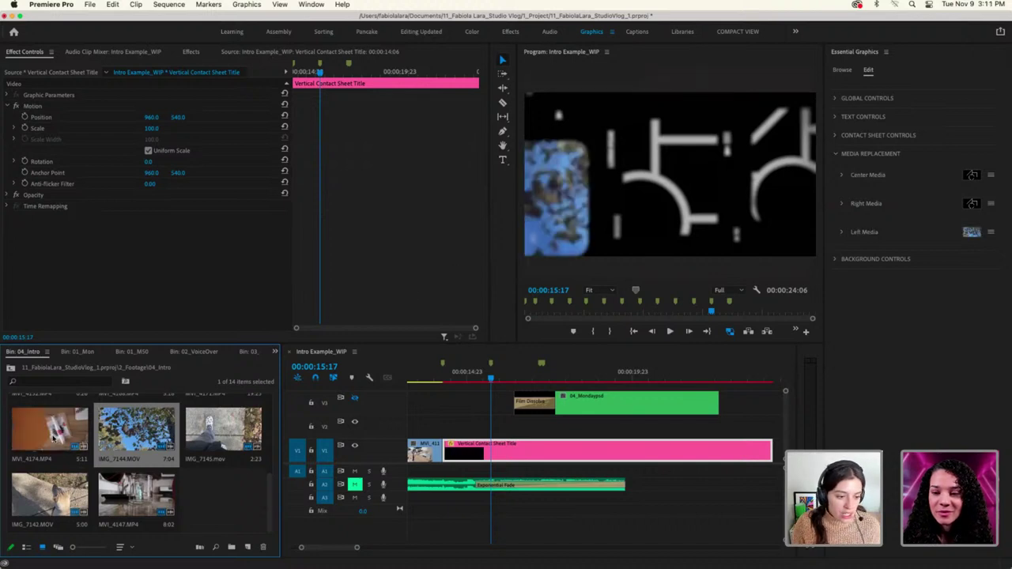
Assign MVI_4174.MP4 as the template's Center Media and MVI_4152.MP4 as its Right Media
scroll(75, 447, "up", 2)
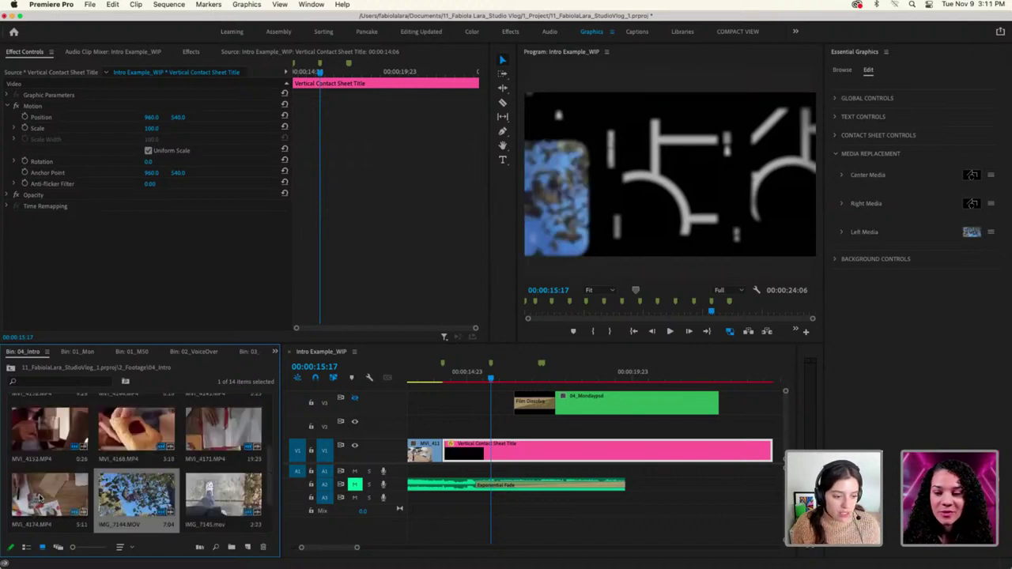
left_click_drag(38, 496, 885, 178)
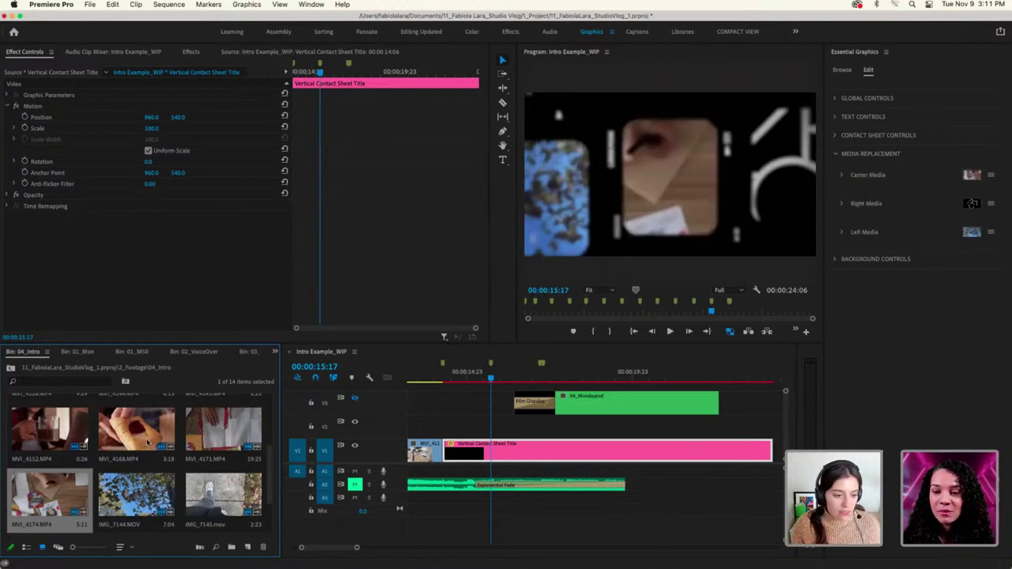
left_click_drag(51, 433, 871, 208)
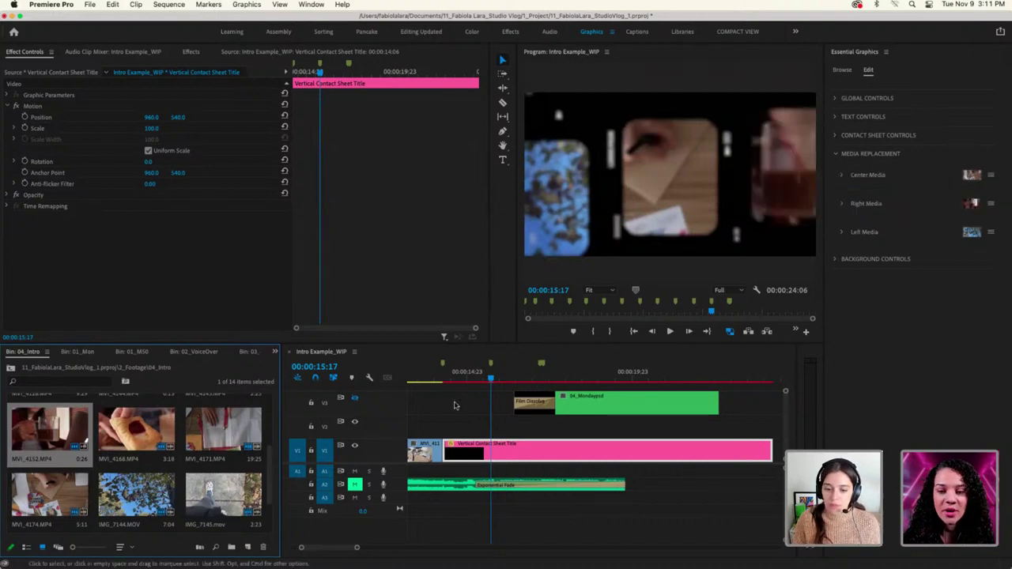
Move the playhead to 00:00:15:01 and widen the Program monitor on both sides for a larger preview
mouse_move(475, 379)
left_mouse_down()
mouse_move(532, 383)
mouse_move(468, 386)
left_mouse_up()
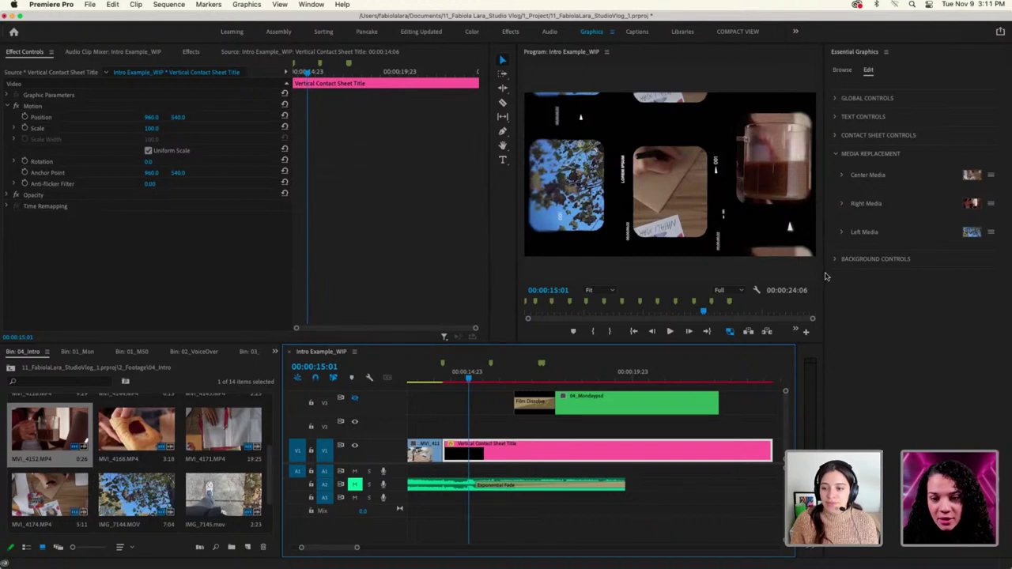
left_click_drag(823, 274, 862, 277)
left_click_drag(796, 372, 833, 374)
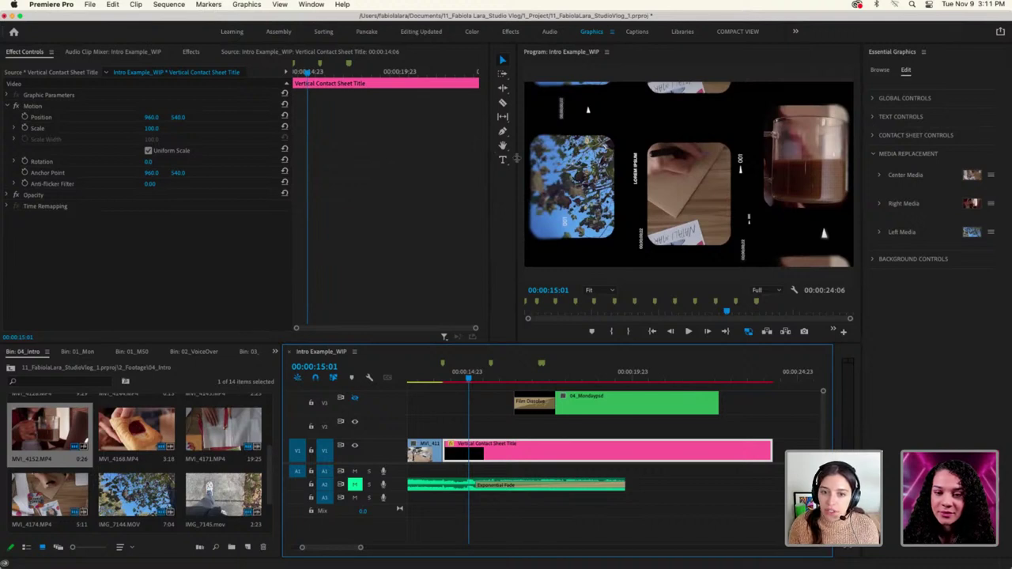
left_click_drag(514, 159, 464, 157)
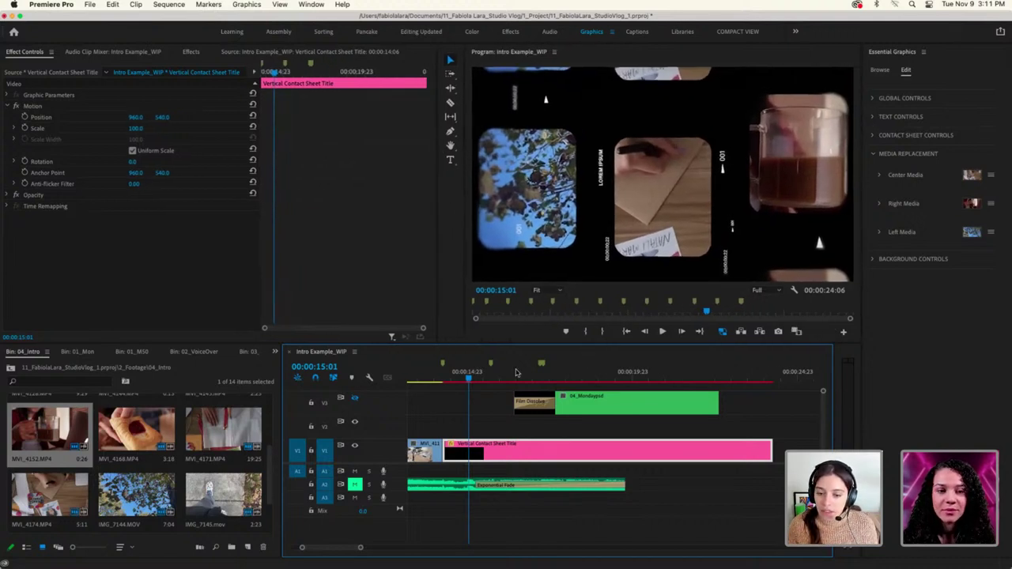
Rotate the Center Media by 180 degrees and reposition it to X 889, Y 433
left_click(879, 175)
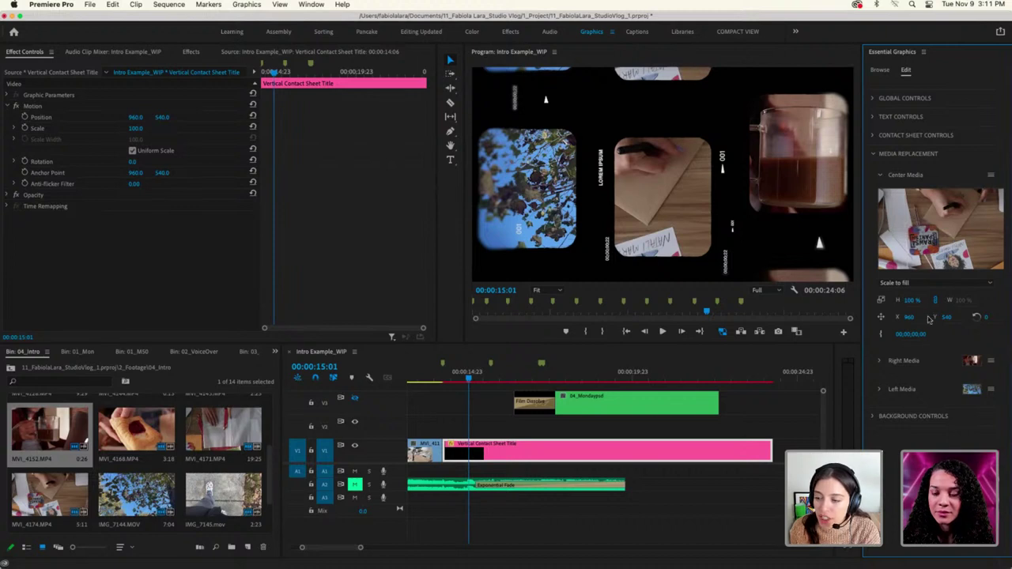
left_click(988, 317)
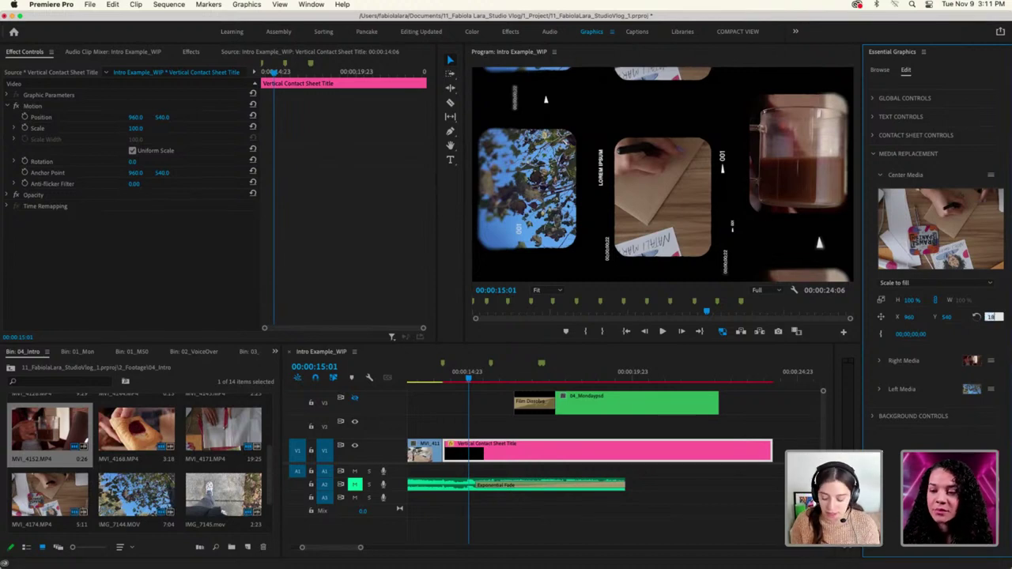
key("Return")
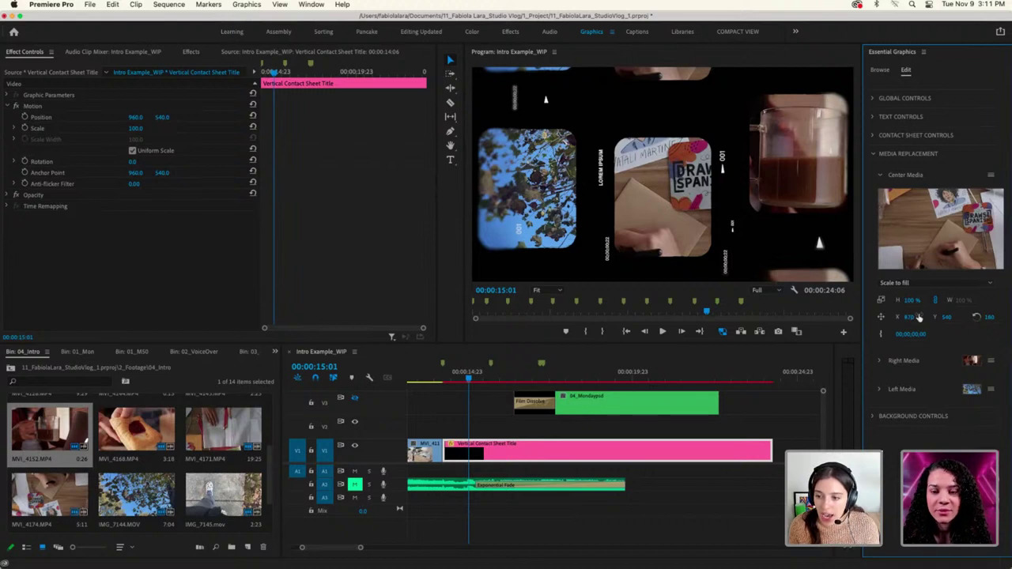
left_click_drag(919, 317, 972, 317)
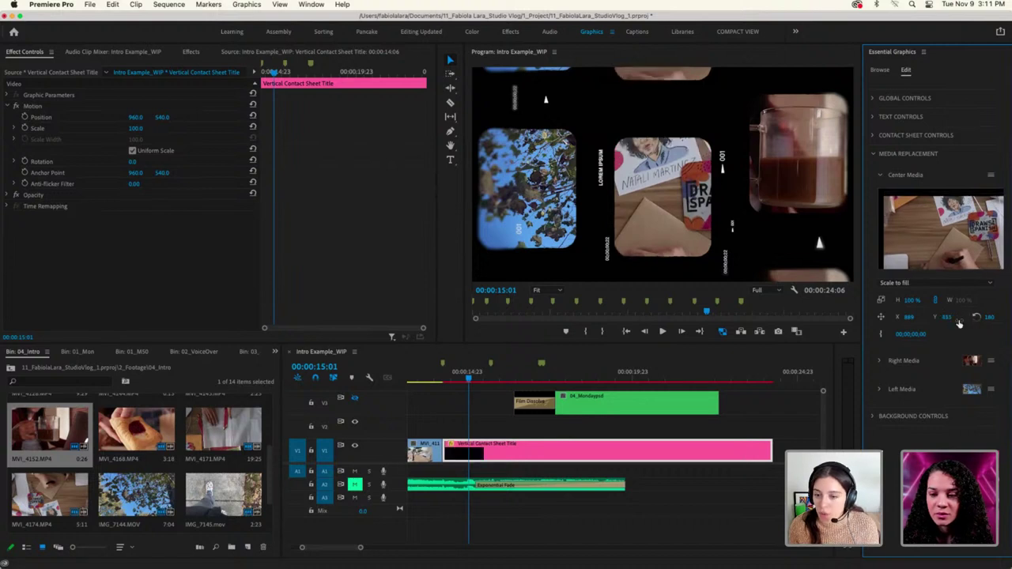
Try smaller scale values for the Center Media and settle on a scale of 89%
left_click(916, 301)
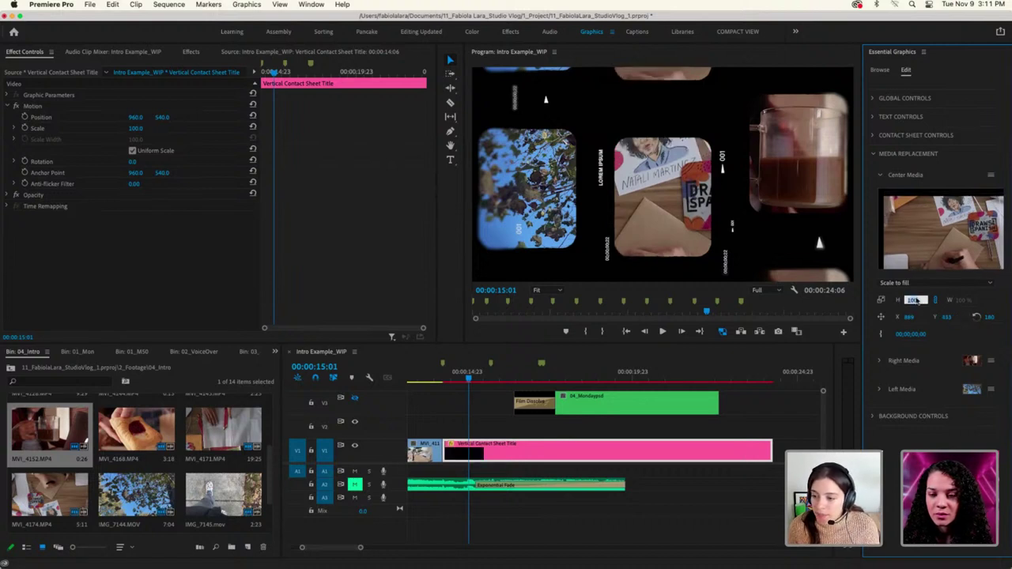
key("Return")
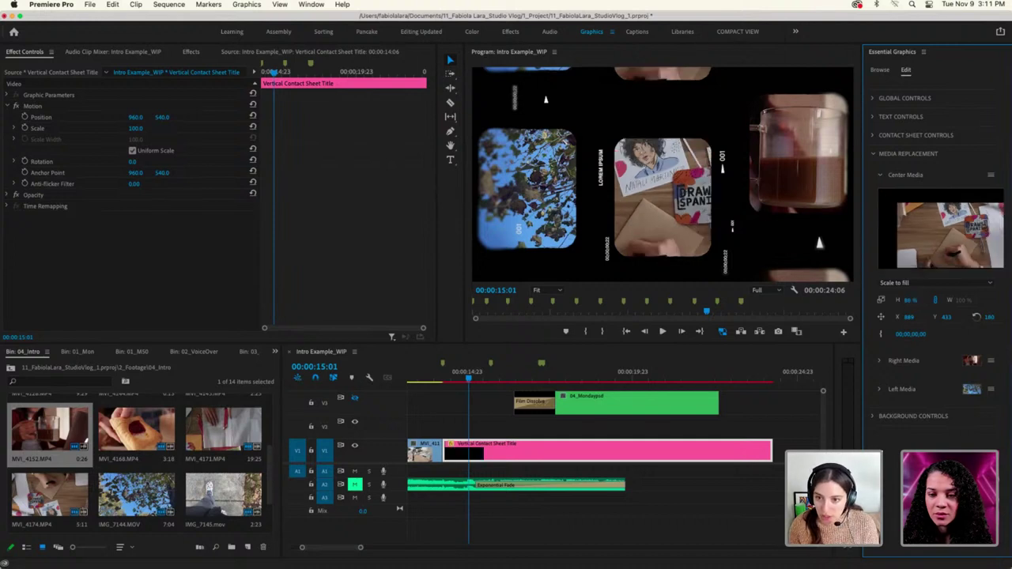
left_click(913, 300)
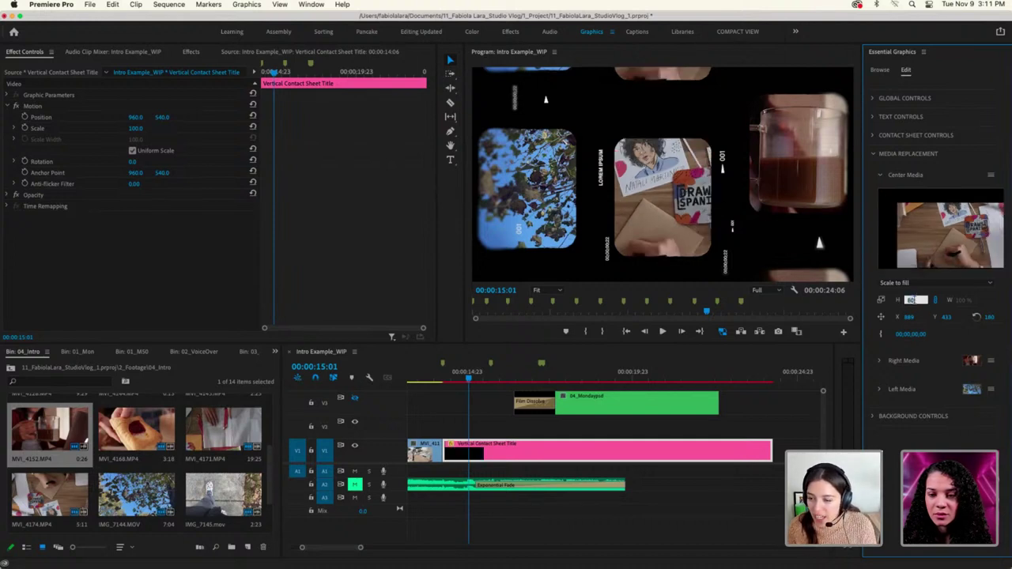
key("Return")
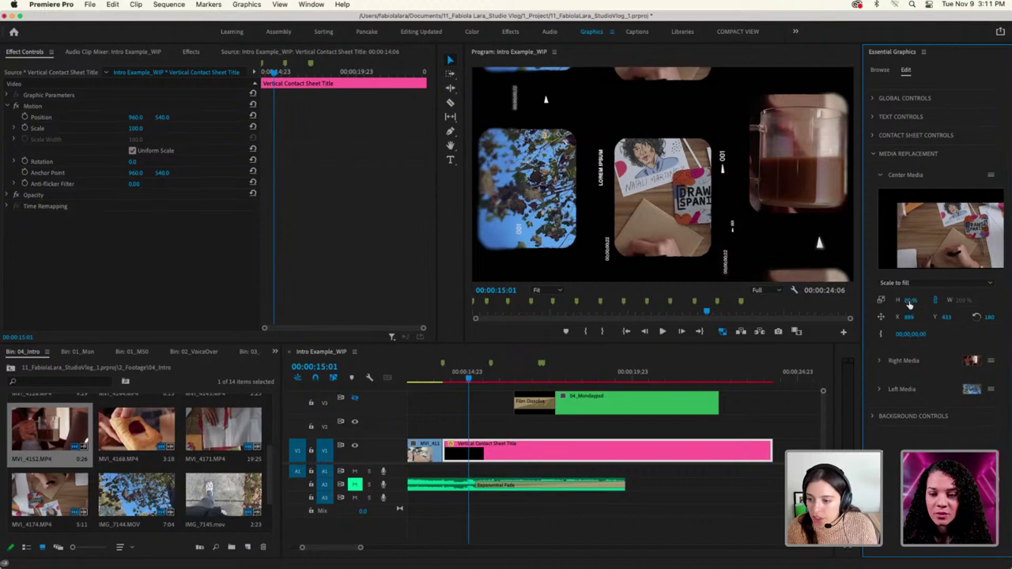
key("super+z")
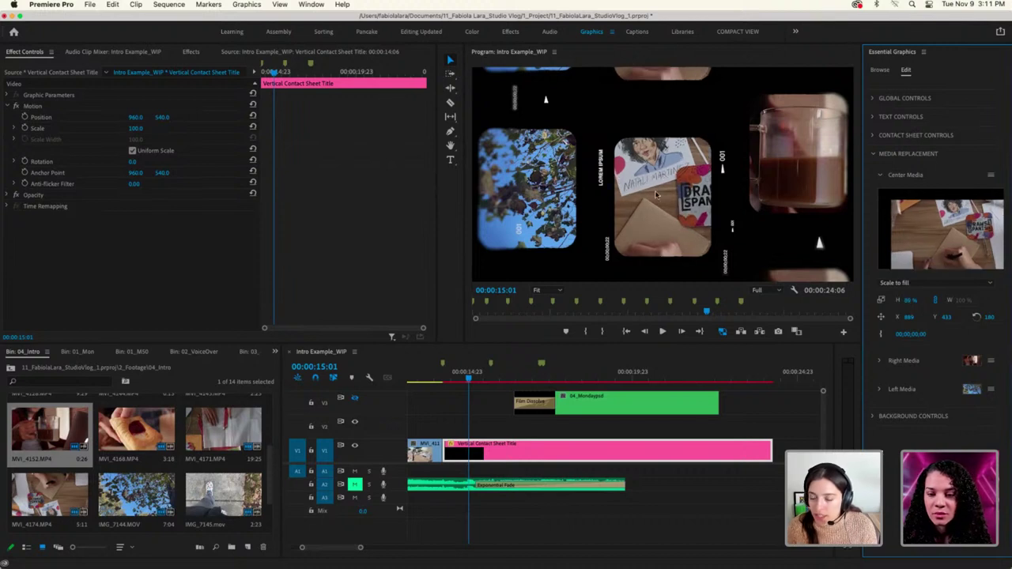
Scale down the mug footage in the Right Media and preview the contact sheet at 00:00:14:15
left_click(878, 360)
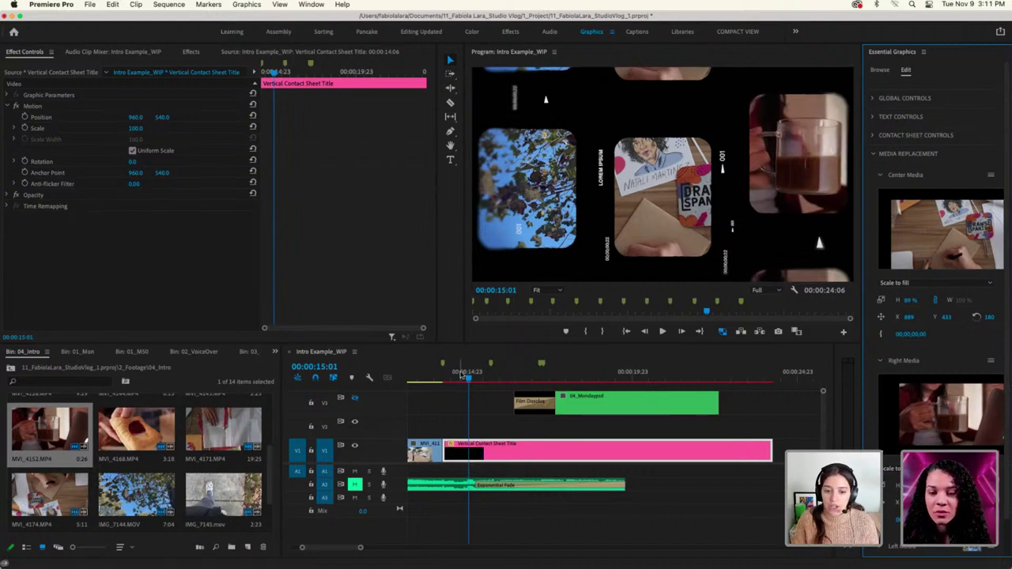
left_click(459, 380)
left_click_drag(460, 380, 455, 381)
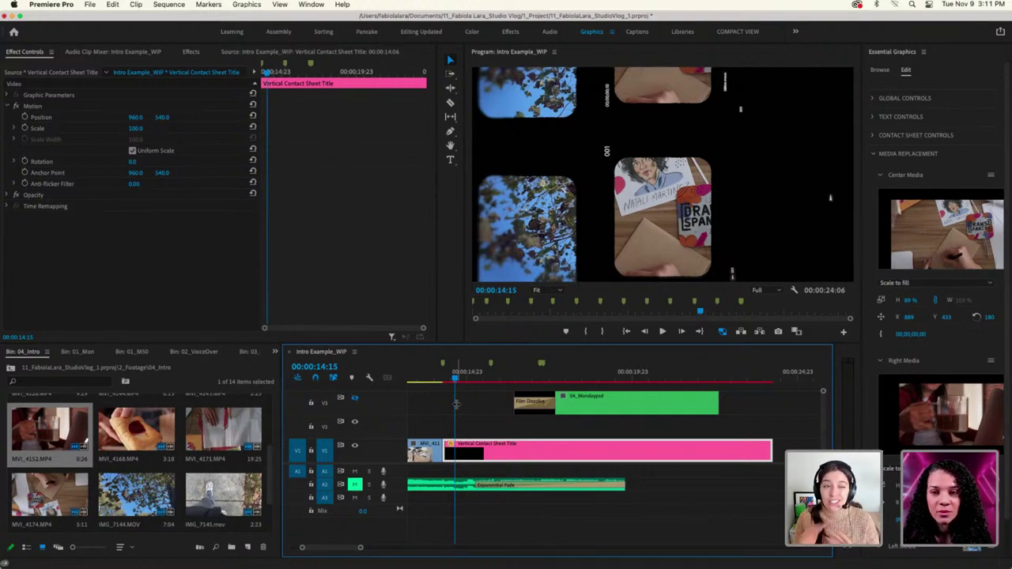
Look through the local motion graphics templates and play back the sequence
left_click(881, 71)
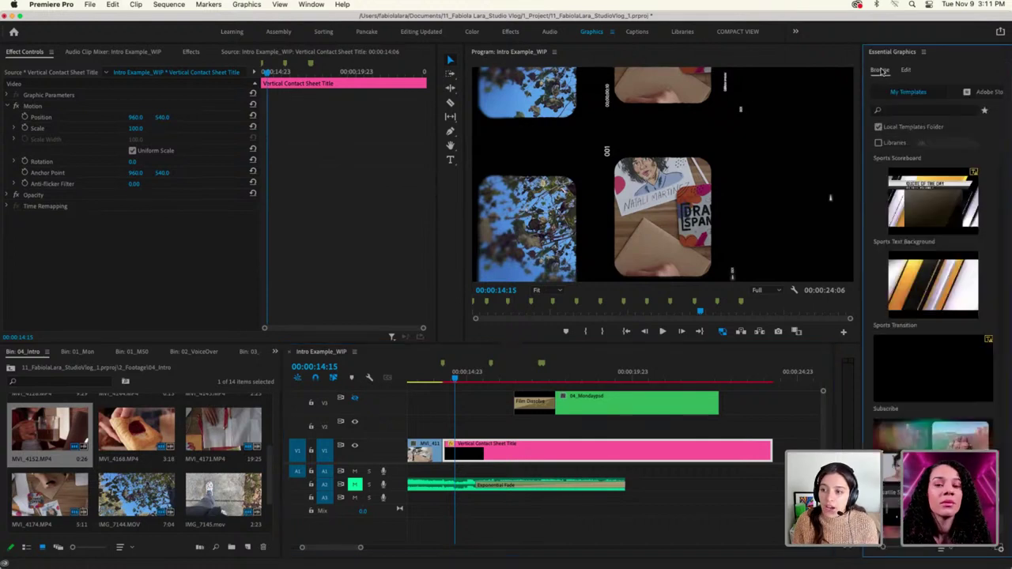
scroll(963, 230, "down", 2)
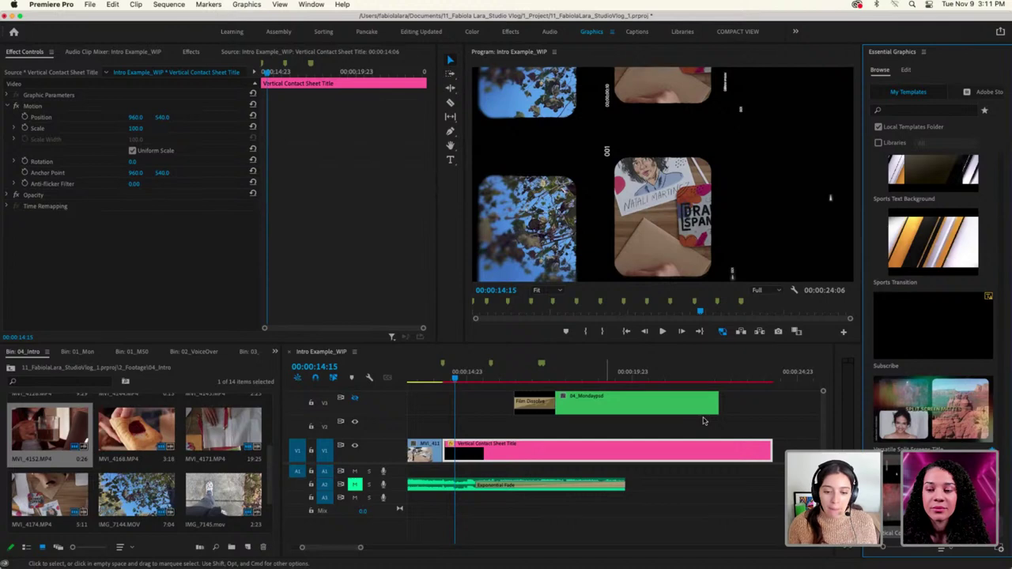
key("space")
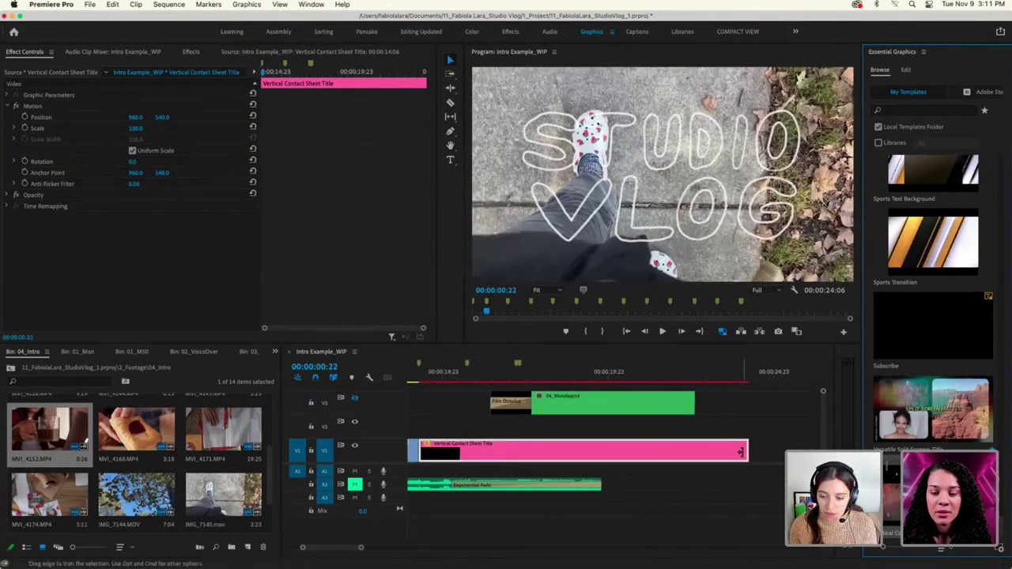
Trim the end of the Vertical Contact Sheet Title clip to just before the audio's end and preview the film-strip transition
left_click_drag(586, 456, 586, 456)
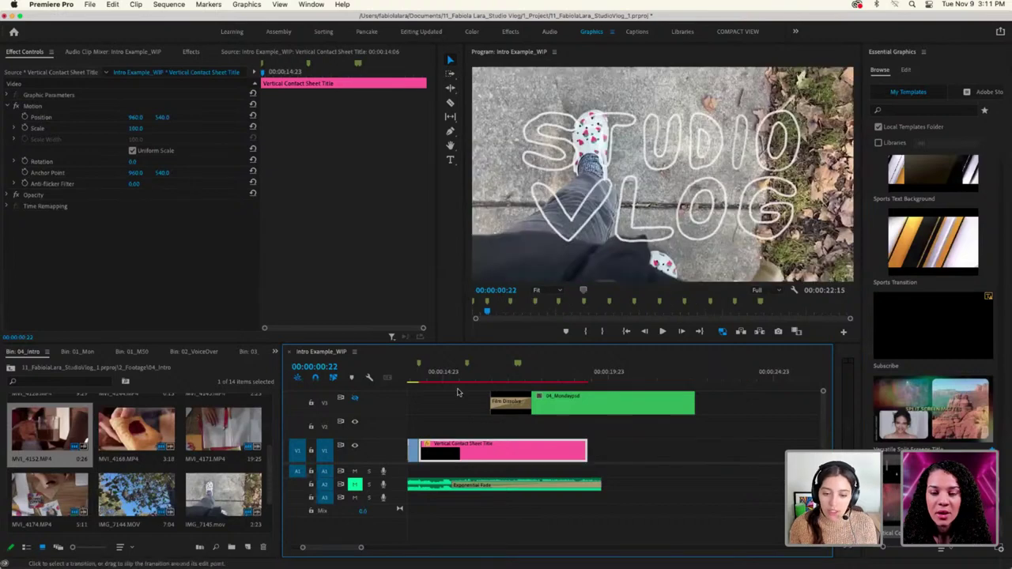
left_click_drag(427, 380, 579, 387)
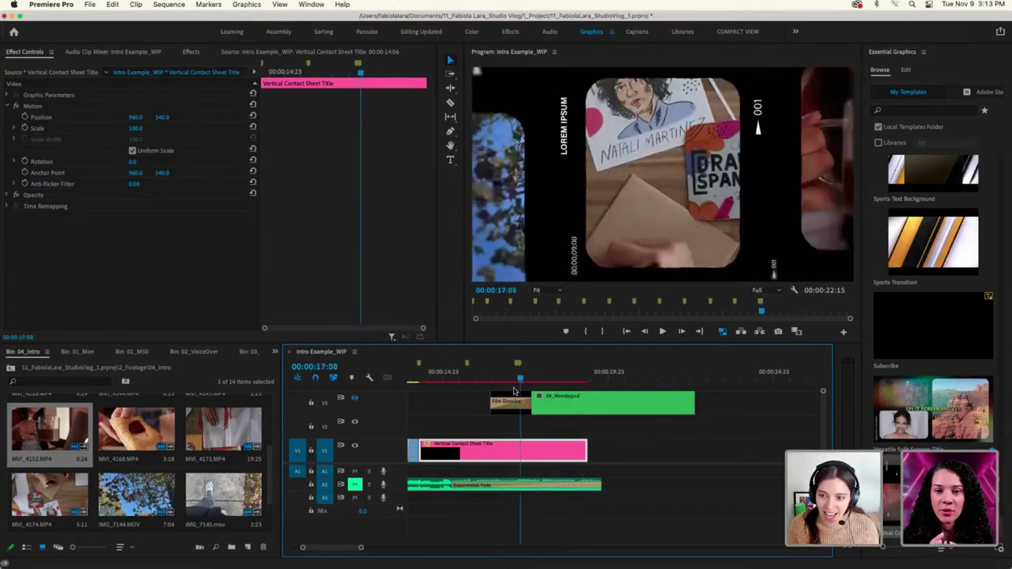
left_click_drag(514, 391, 420, 399)
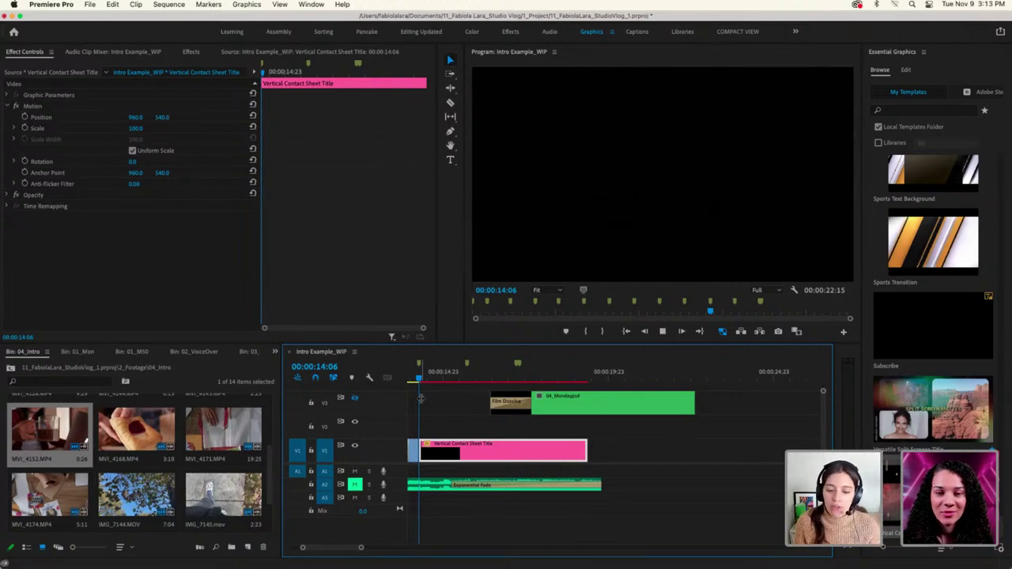
left_click_drag(420, 399, 457, 381)
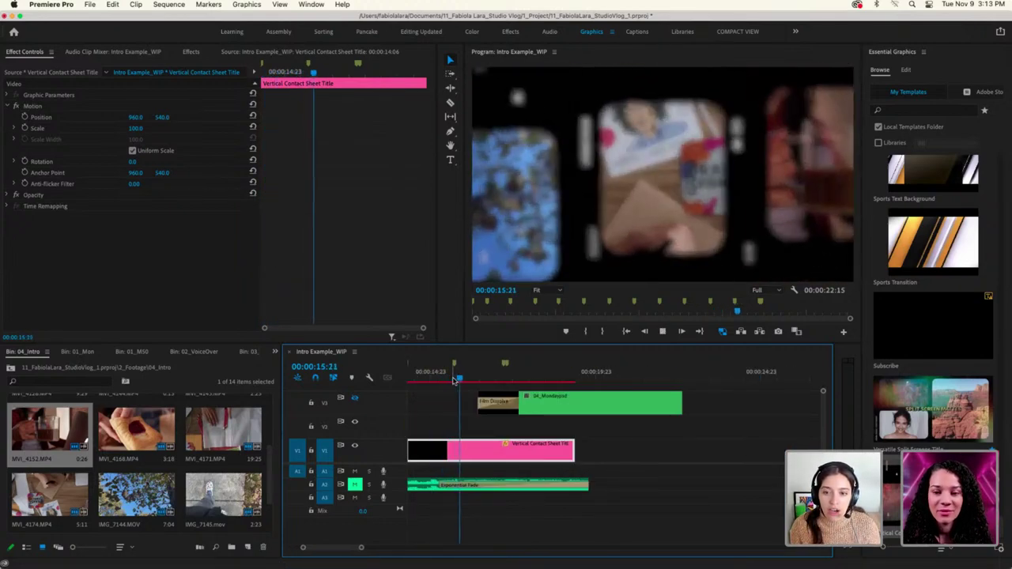
key("space")
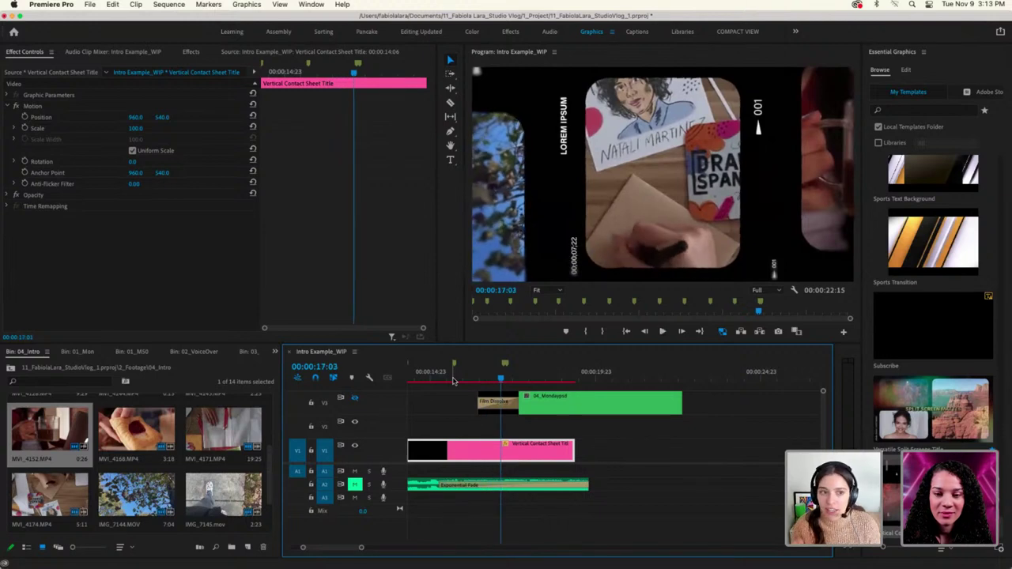
Try a bright mint green as the contact sheet template's Background Color
left_click(906, 70)
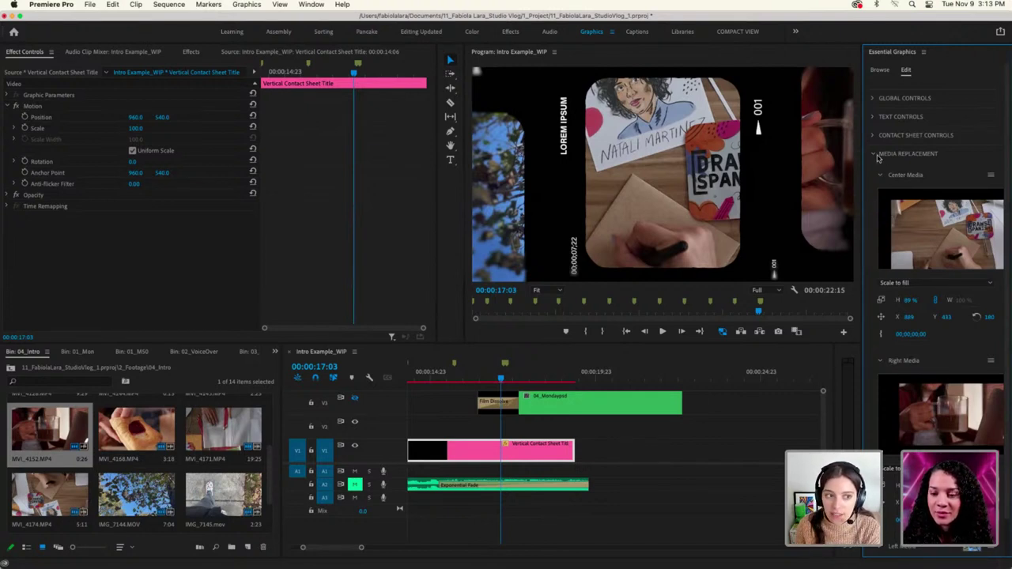
left_click(876, 155)
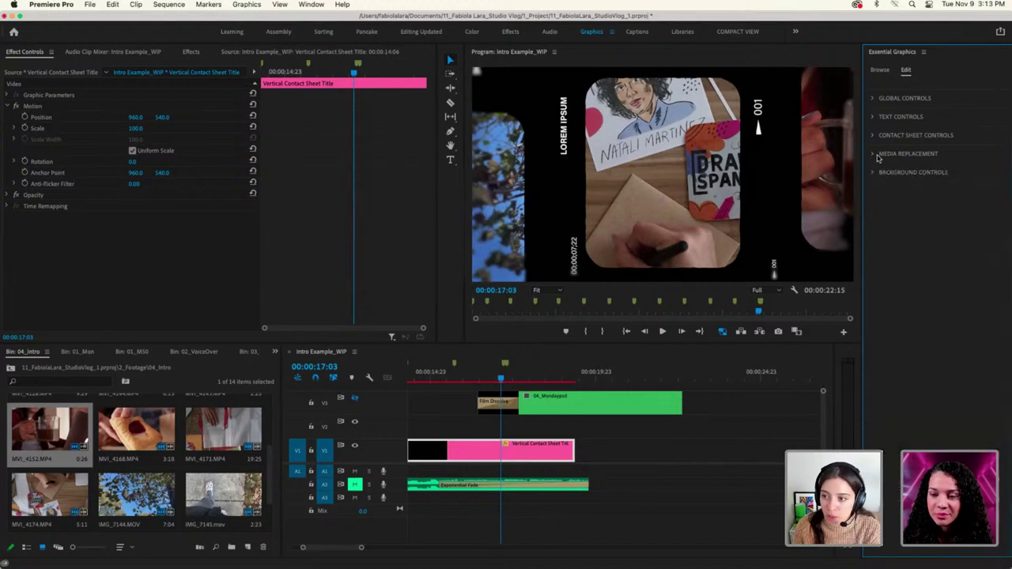
left_click(876, 173)
left_click(876, 173)
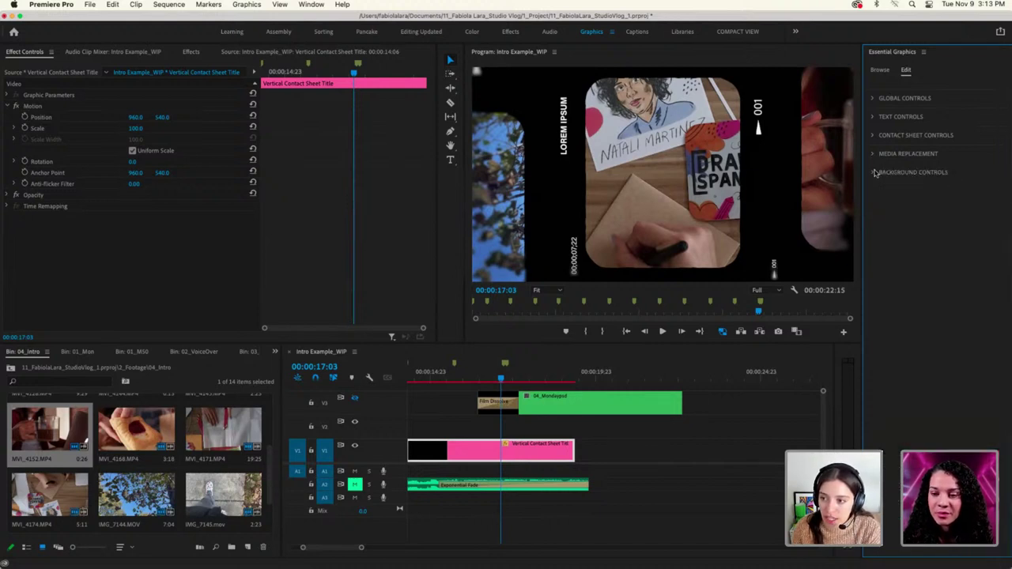
left_click(875, 174)
left_click(888, 188)
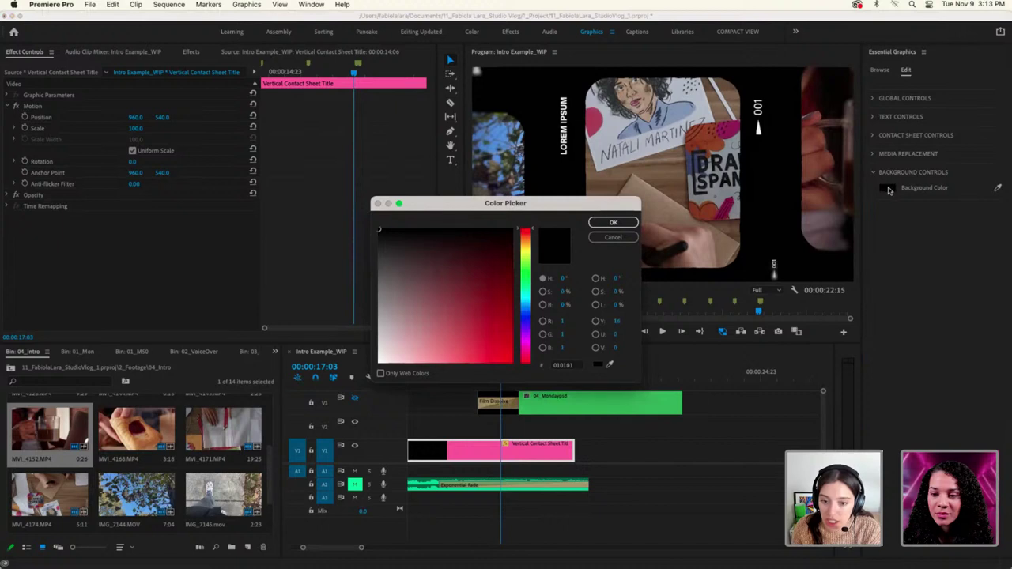
left_click(524, 341)
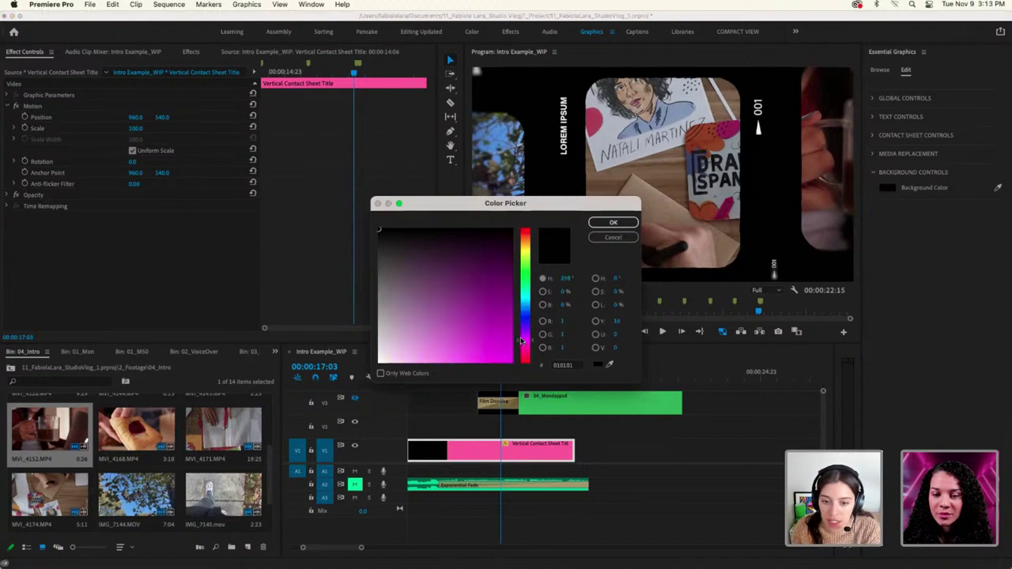
left_click(498, 306)
left_click(524, 267)
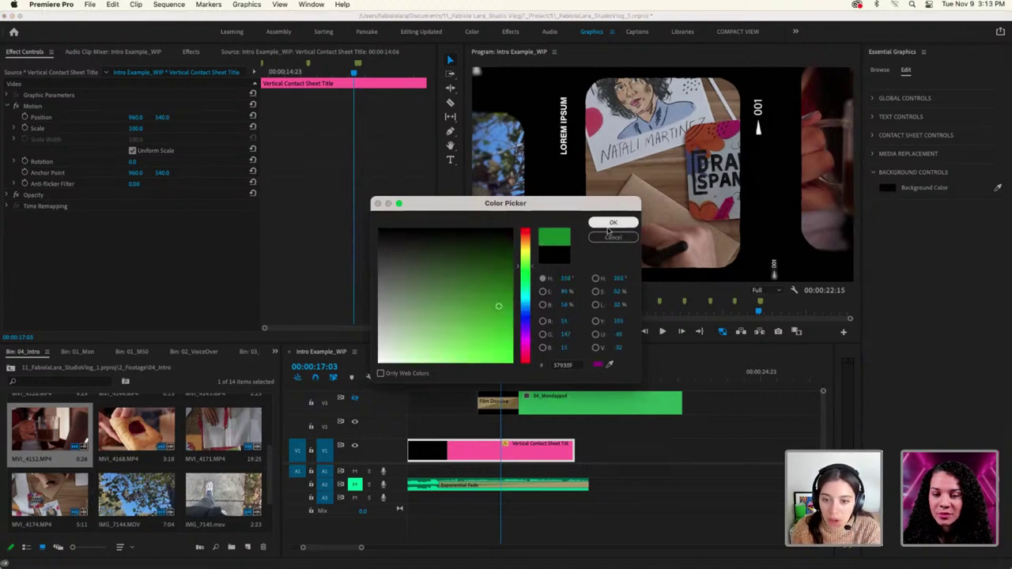
left_click(526, 288)
left_click(446, 354)
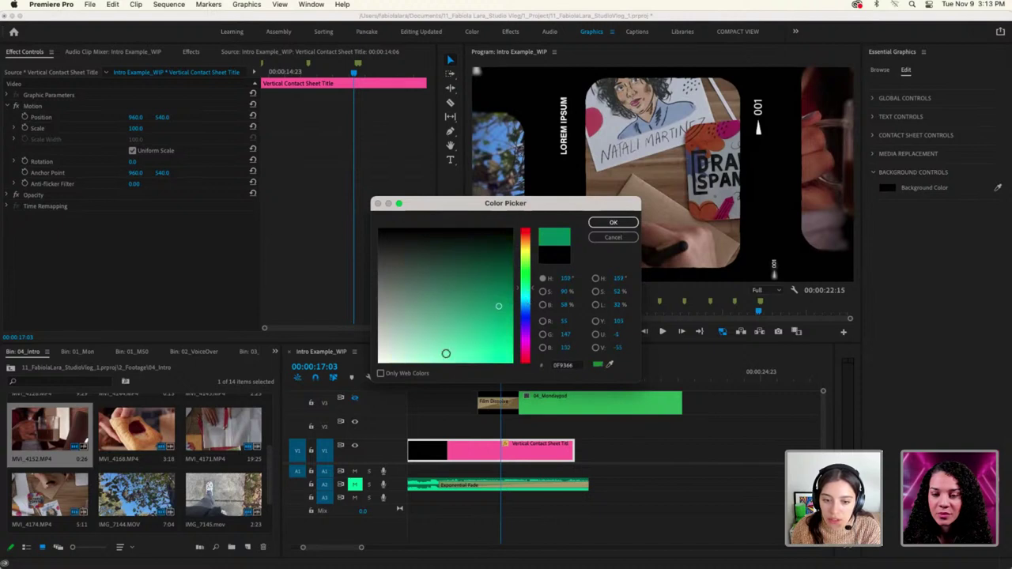
left_click(613, 224)
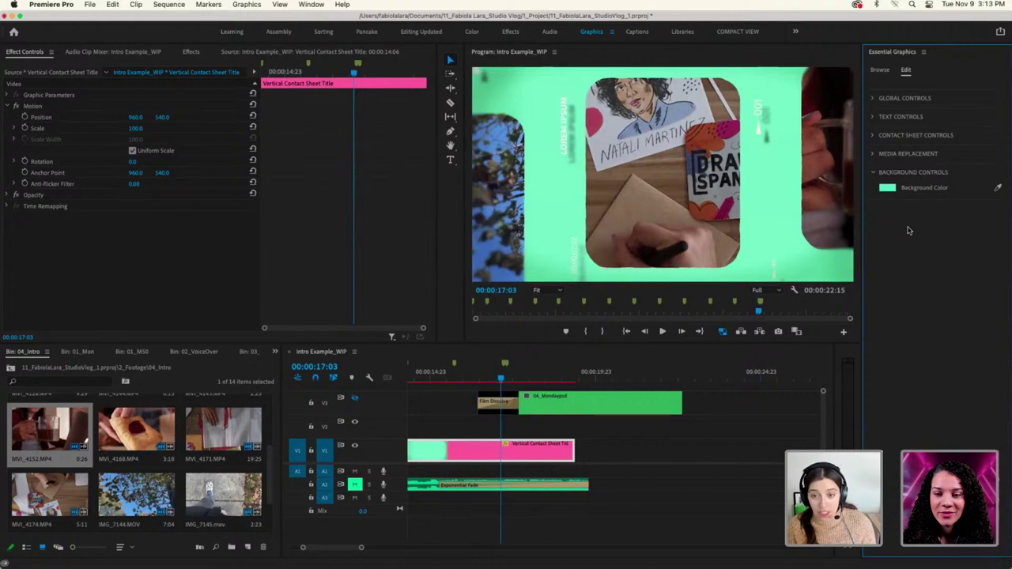
Undo the background color change and deny the screen recording access request
key("super+z")
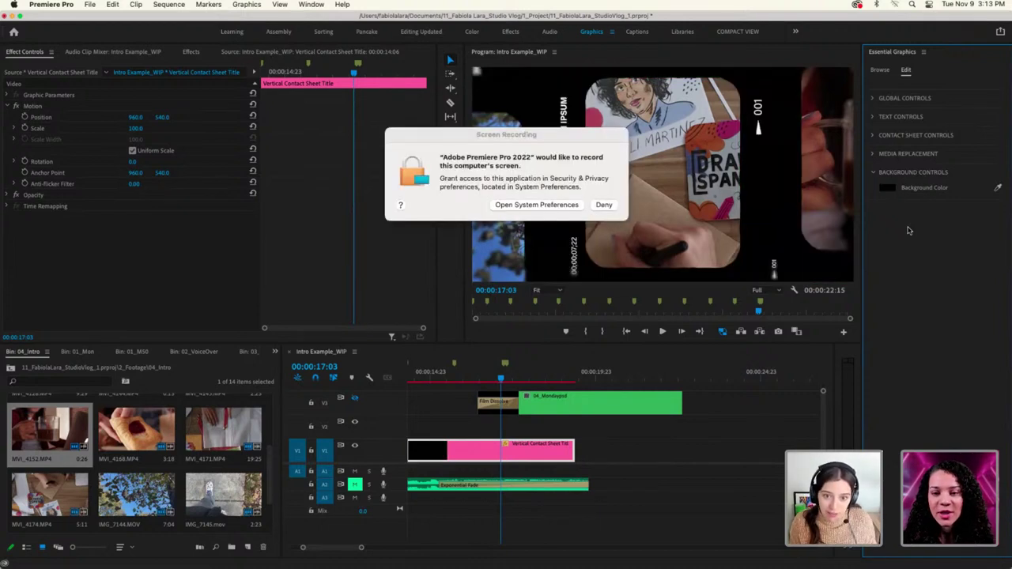
left_click(565, 181)
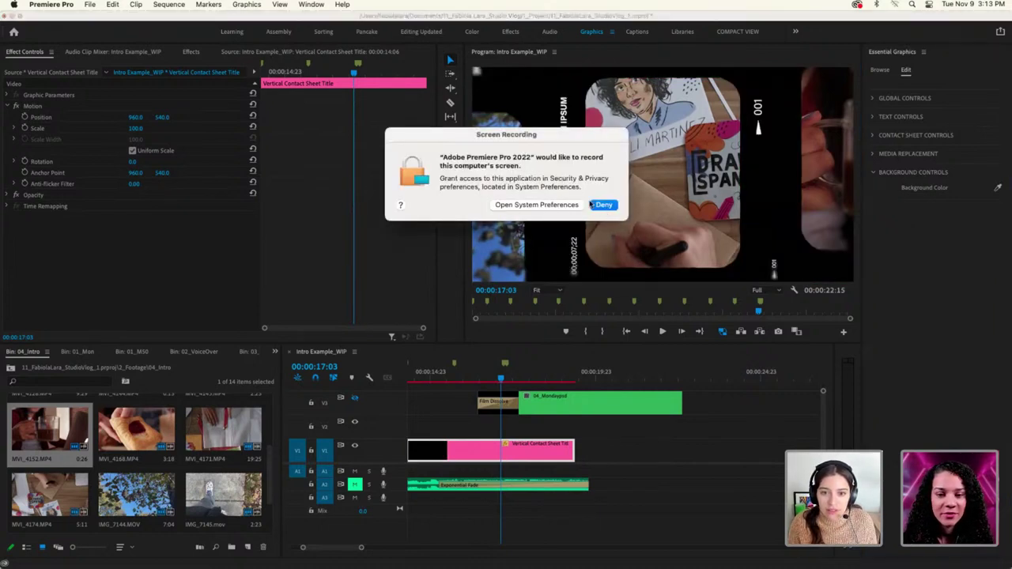
left_click(607, 205)
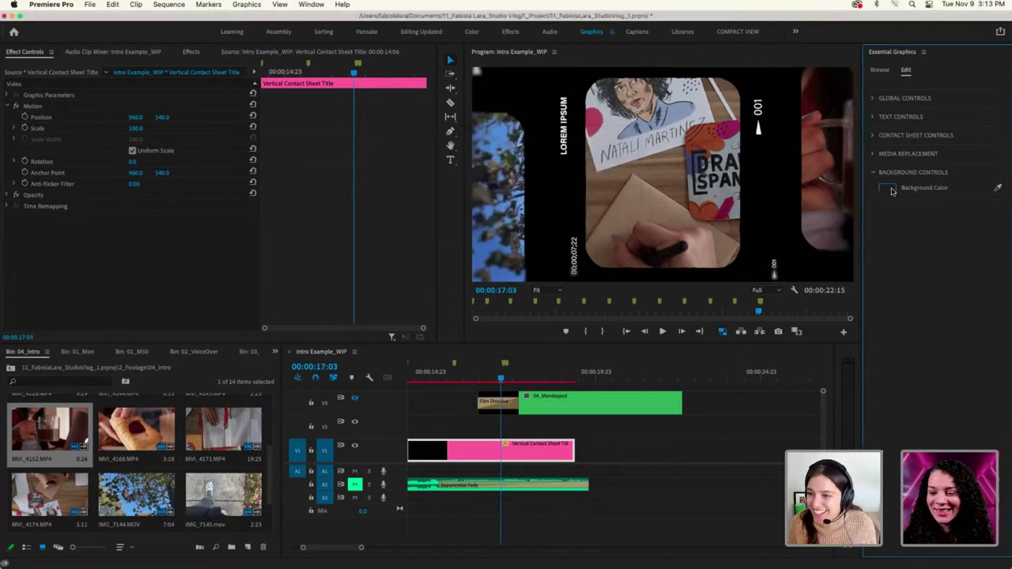
Lower the Triangles Opacity to 74 in the Contact Sheet Controls and look over the Video Matte Controls
left_click(873, 154)
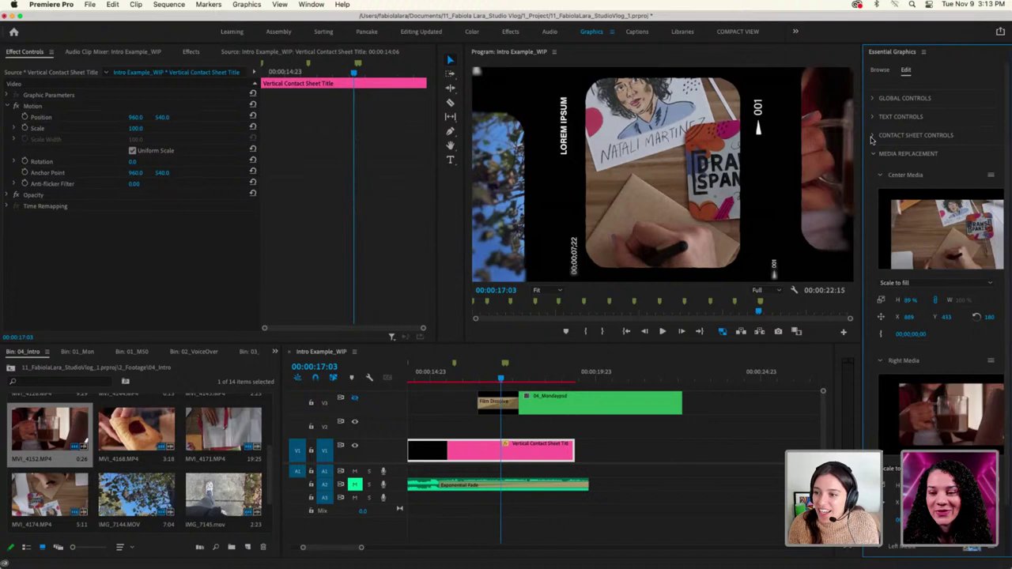
left_click(872, 136)
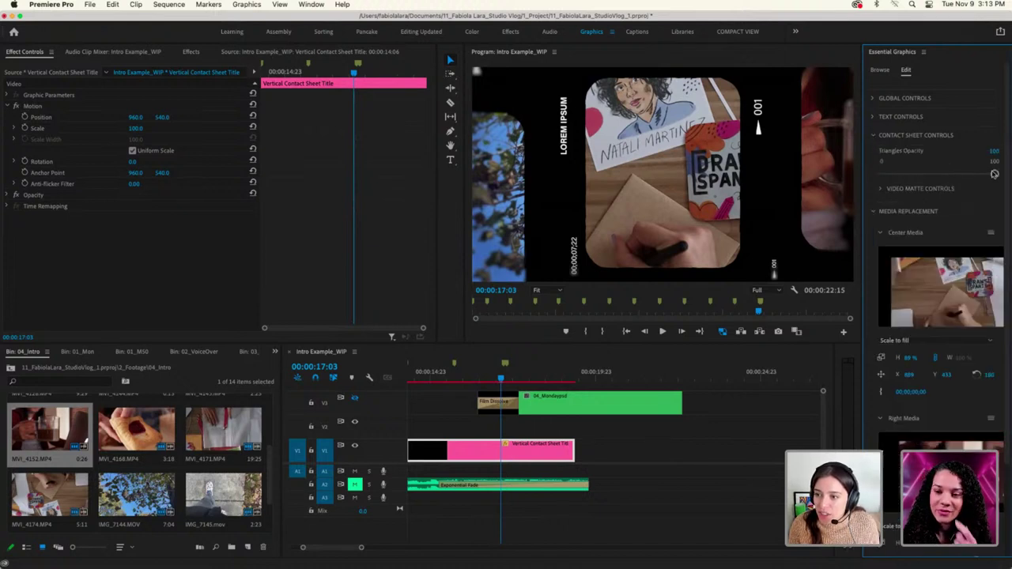
left_click_drag(994, 173, 964, 173)
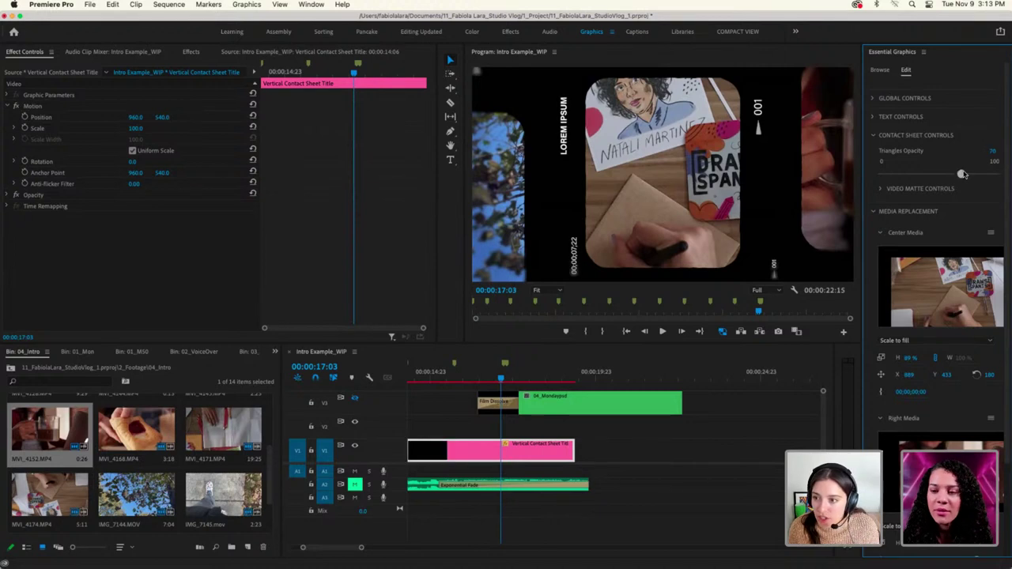
left_click(881, 190)
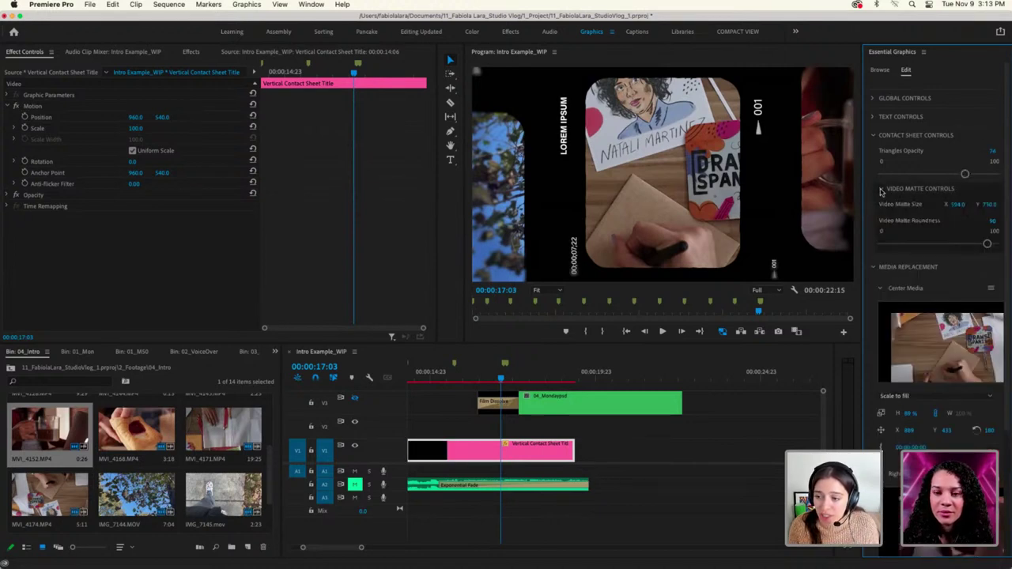
left_click(881, 190)
left_click(881, 190)
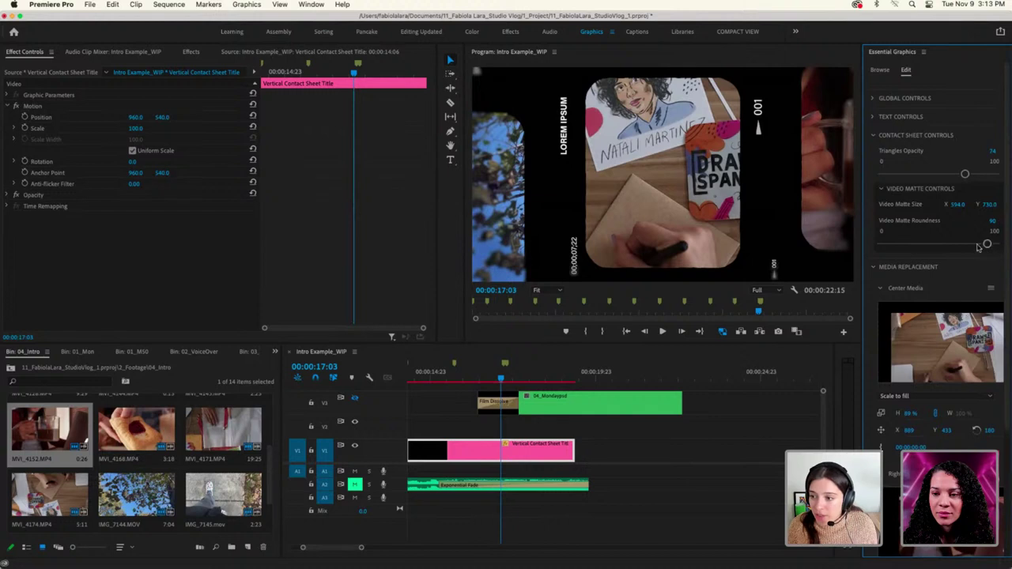
left_click(884, 193)
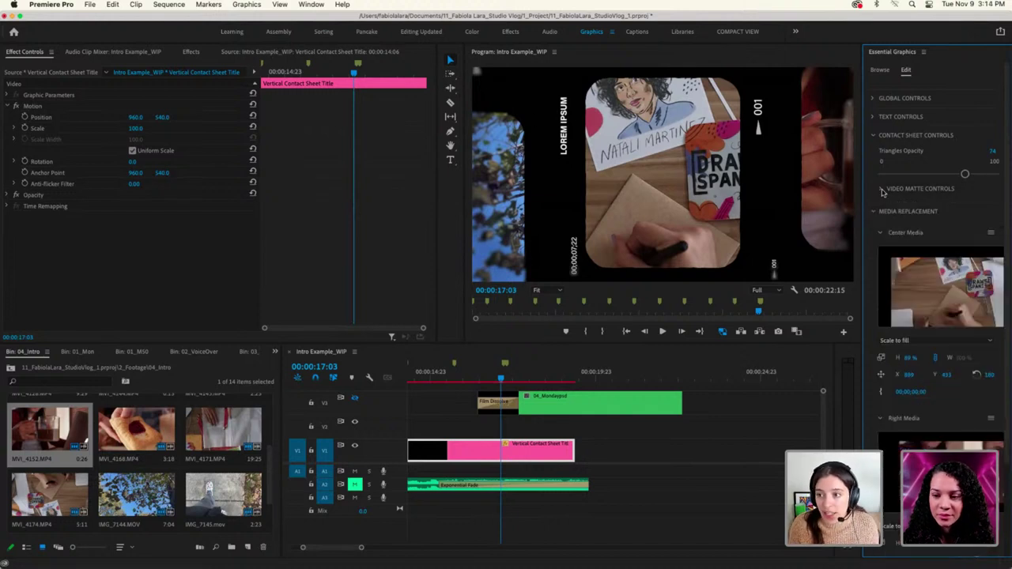
Replace the LOREM IPSUM main text with the creator's lowercase social media handle, including the @ sign
left_click(874, 117)
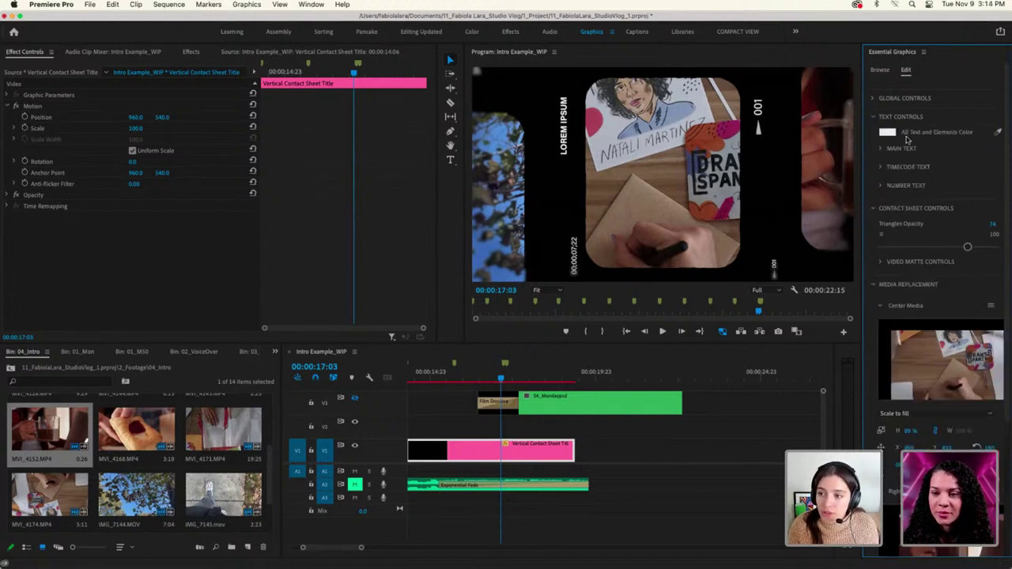
left_click(880, 150)
left_click(904, 173)
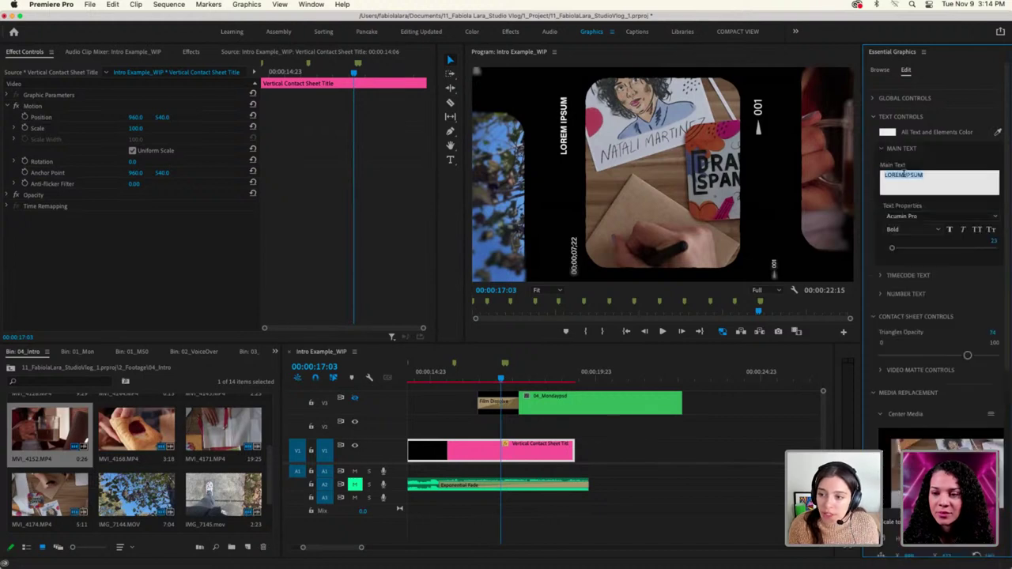
type("@fabiolitadraws")
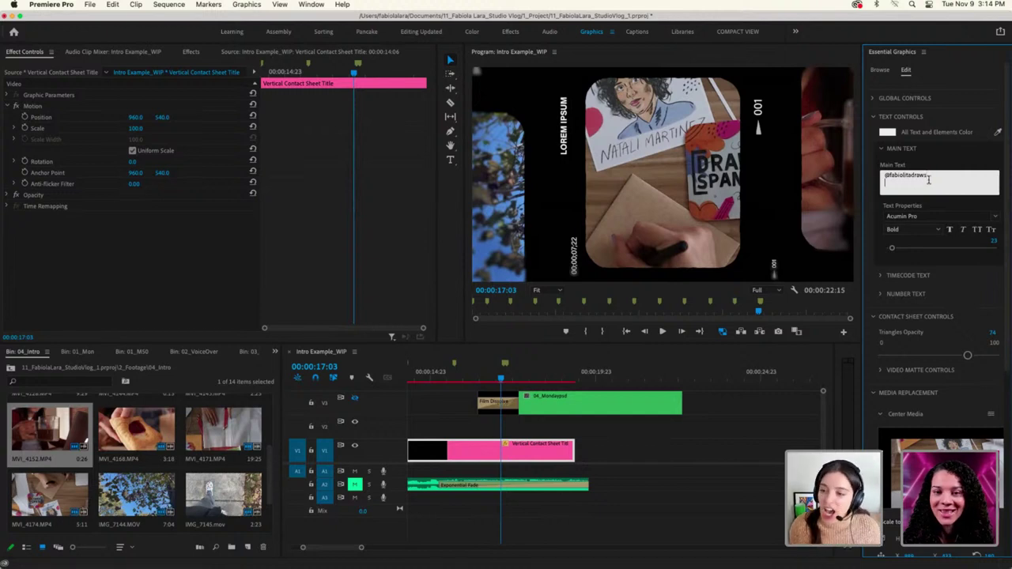
left_click(949, 152)
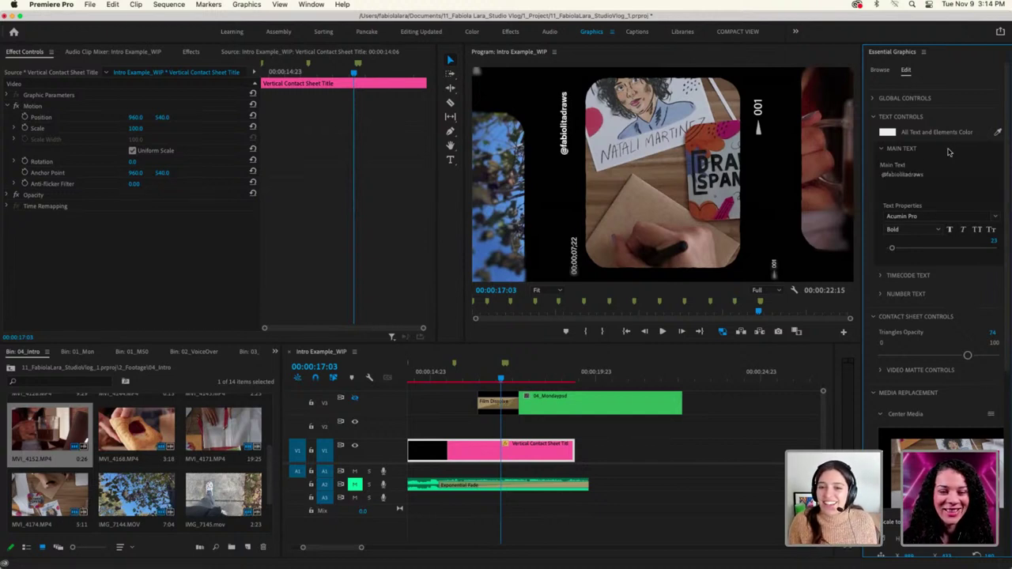
Change the template's main text to the creator's handle in capital letters without the @ sign
left_click(909, 176)
key("super+a")
type("FABIOLI")
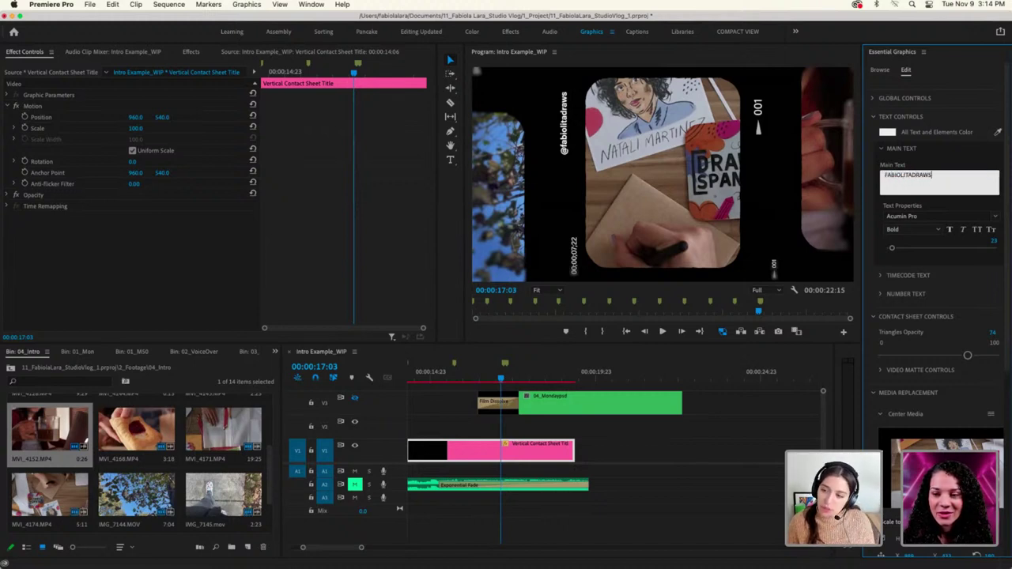
left_click(978, 116)
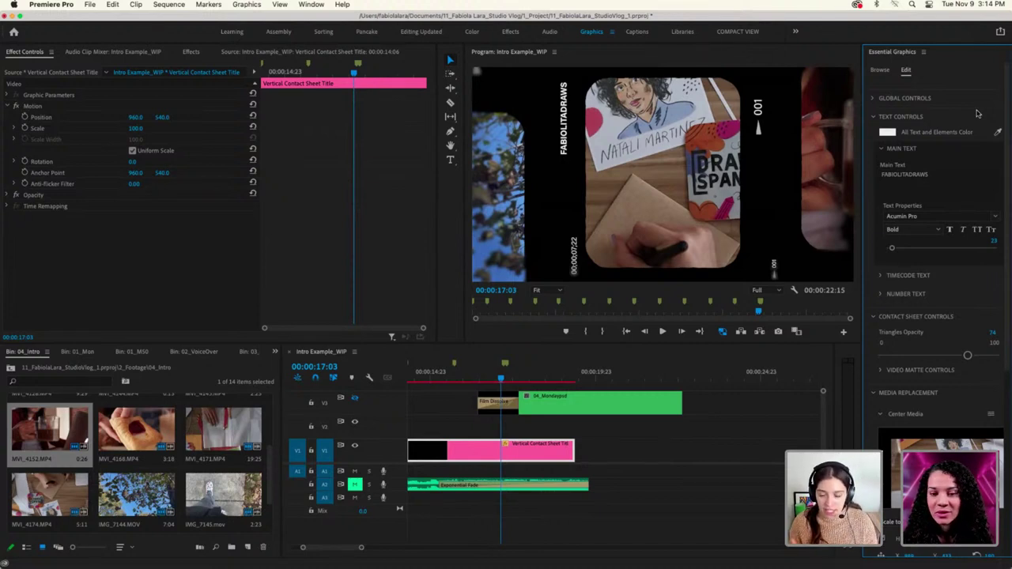
Check the template's Global Controls for position and size, leaving the global and text control groups collapsed
left_click(874, 98)
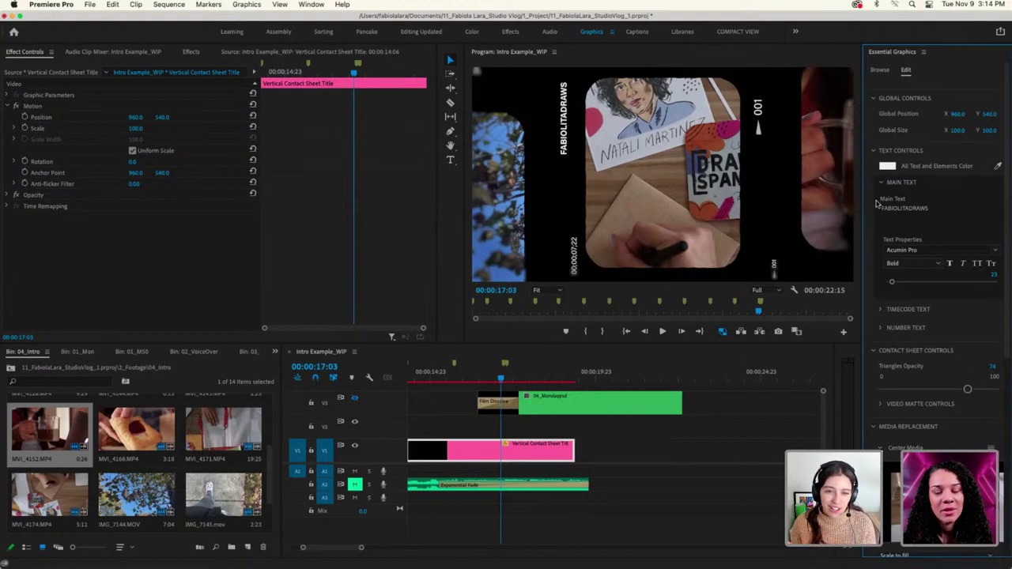
left_click(874, 151)
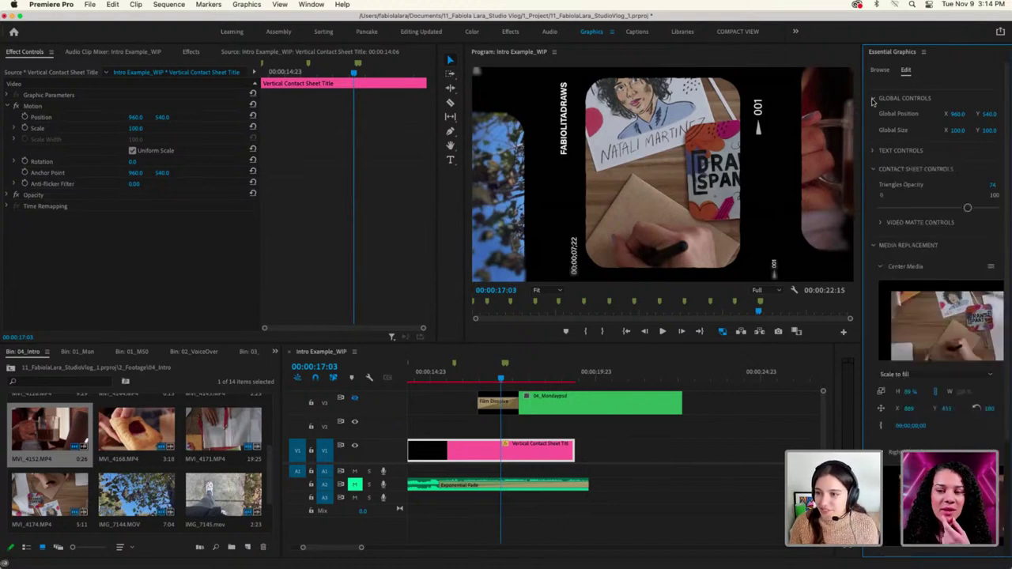
left_click(873, 98)
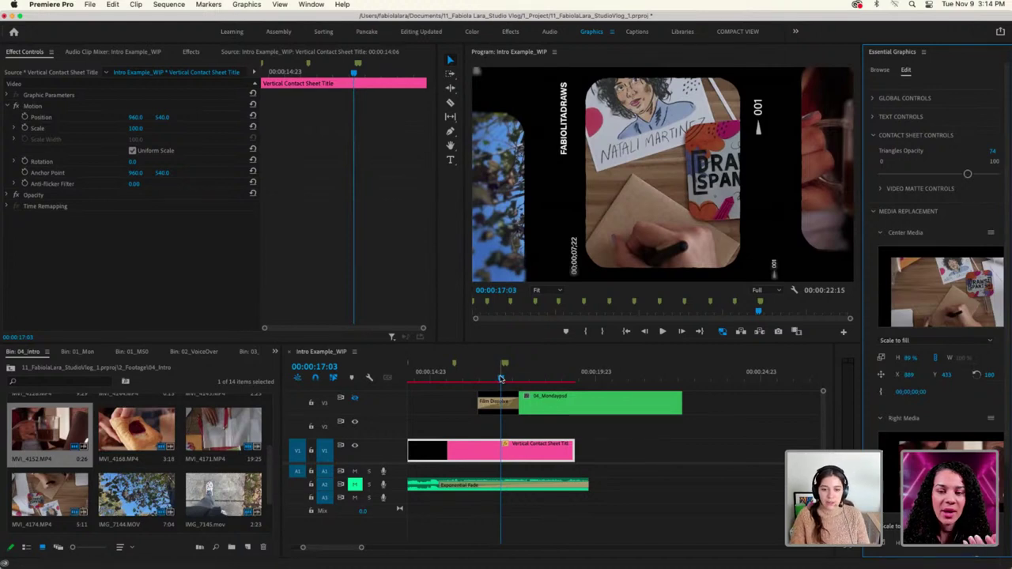
Scrub through the customized contact sheet clip and bring the playhead back to 00:00:14:21 near its start
left_click(489, 381)
left_click_drag(489, 381, 549, 382)
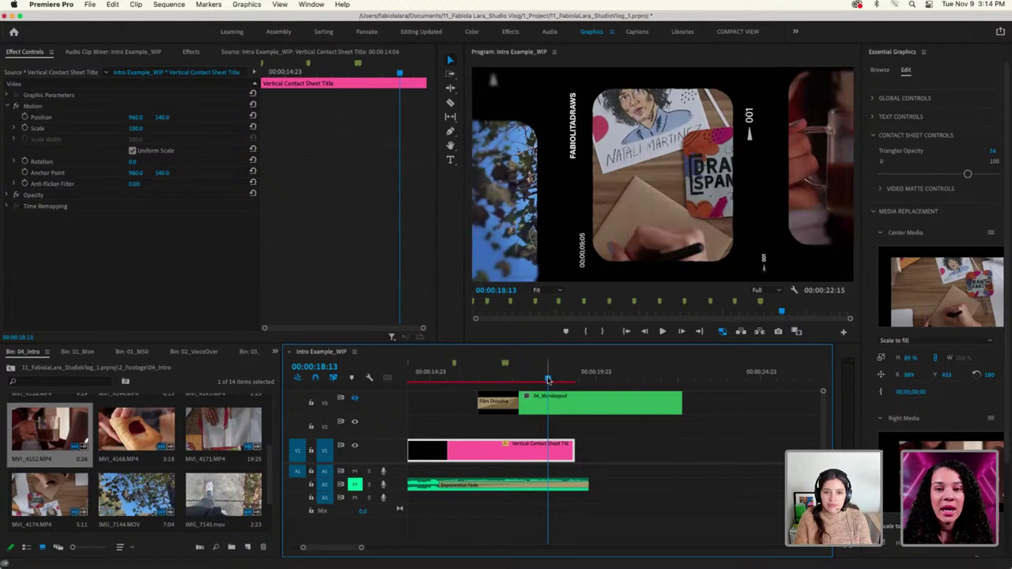
left_click(874, 135)
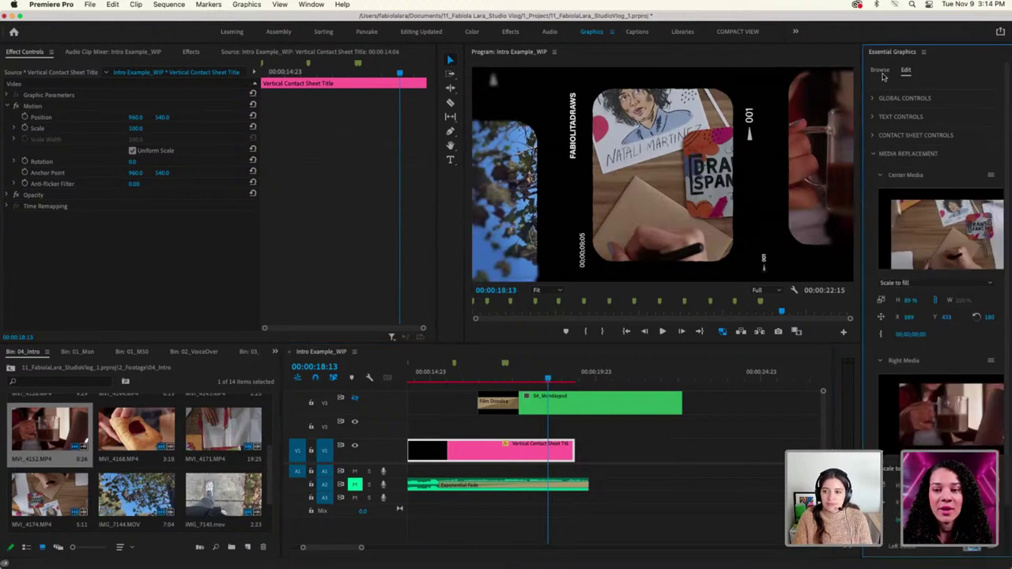
left_click(881, 71)
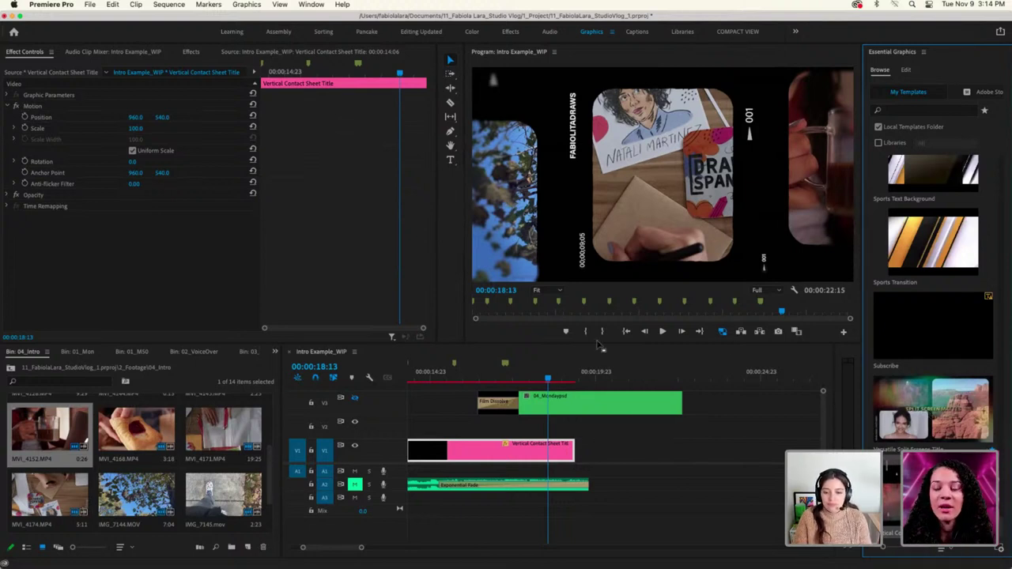
left_click_drag(549, 378, 430, 384)
scroll(493, 435, "left", 3)
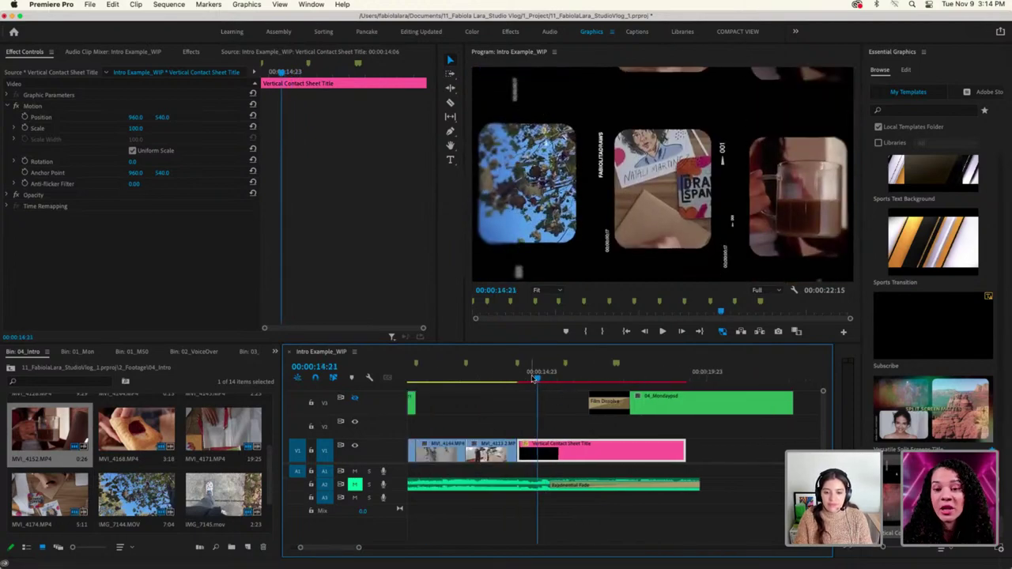
Scrub the opening of the Vertical Contact Sheet Title clip from 00:00:14:12 to 00:00:15:12
mouse_move(536, 383)
left_mouse_down()
mouse_move(514, 383)
mouse_move(524, 383)
left_mouse_up()
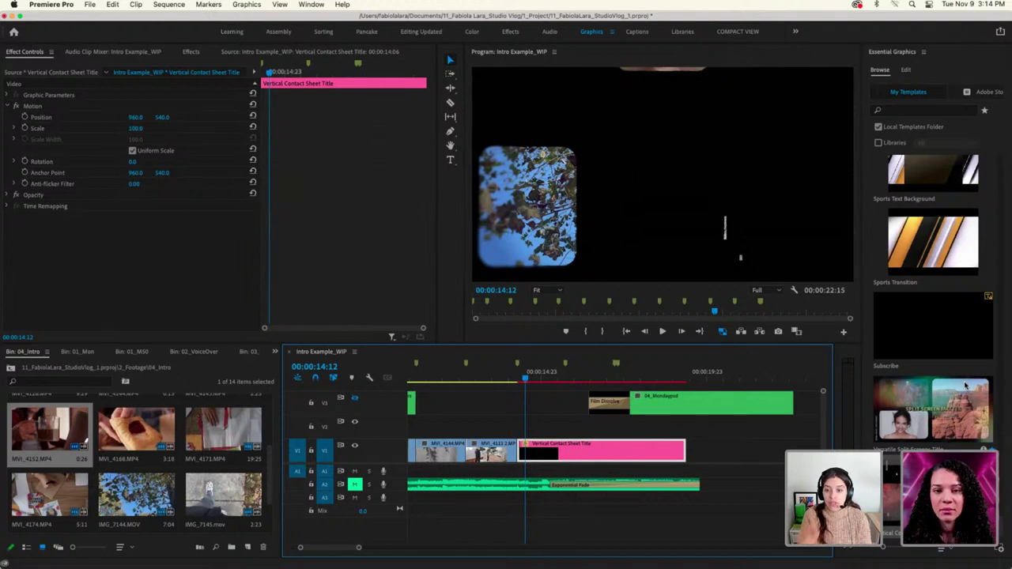
left_click_drag(528, 380, 558, 381)
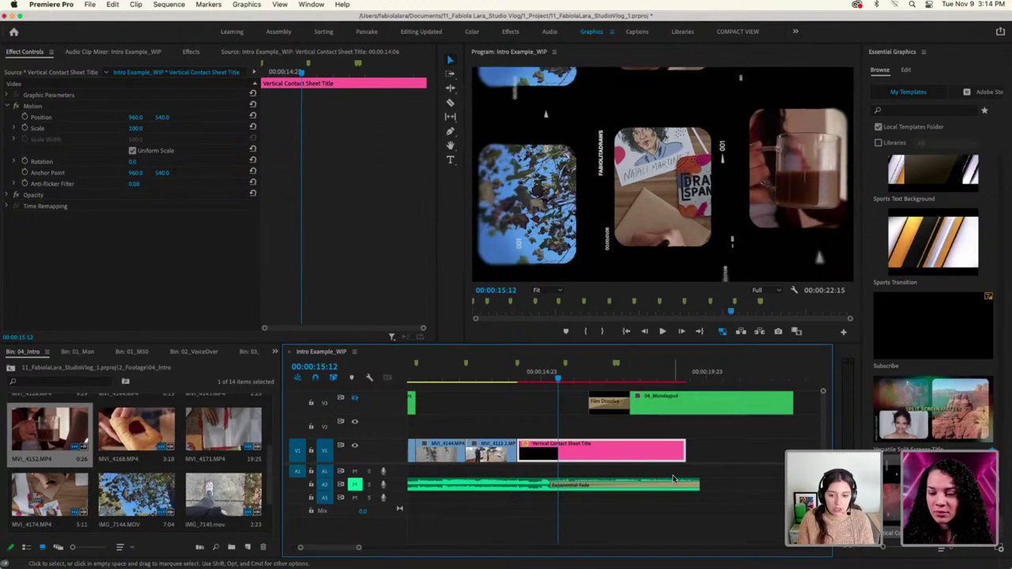
Add the Versatile Split Screens Title template after the contact sheet clip and fill its Media 03 slot with MVI_4128.MP4
scroll(673, 480, "right", 3)
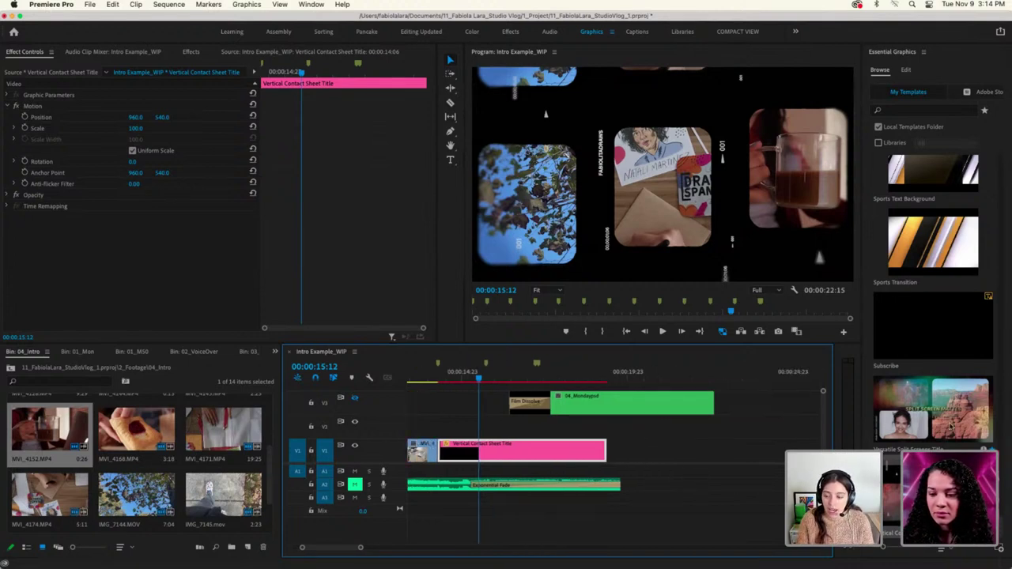
left_click(933, 423)
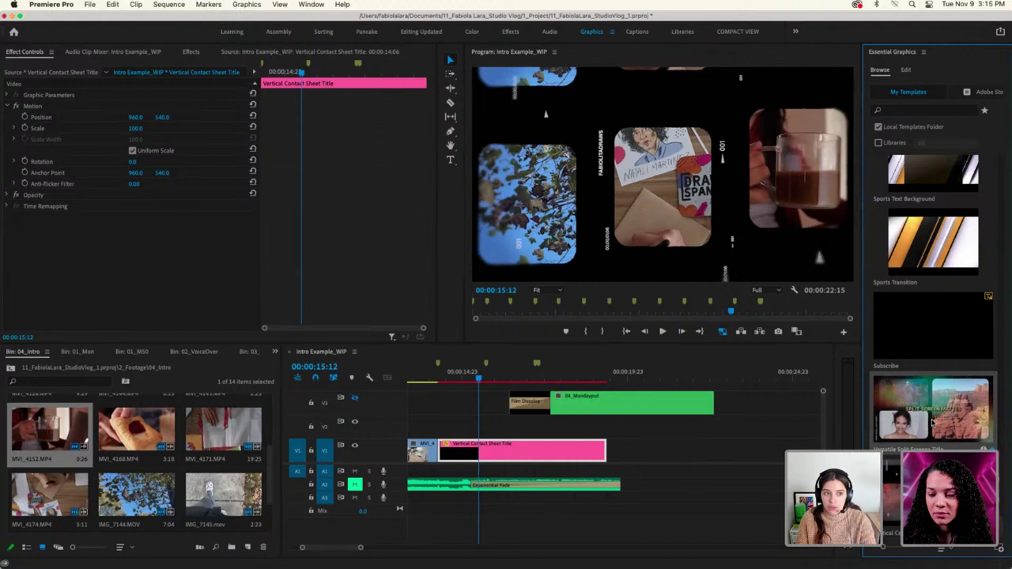
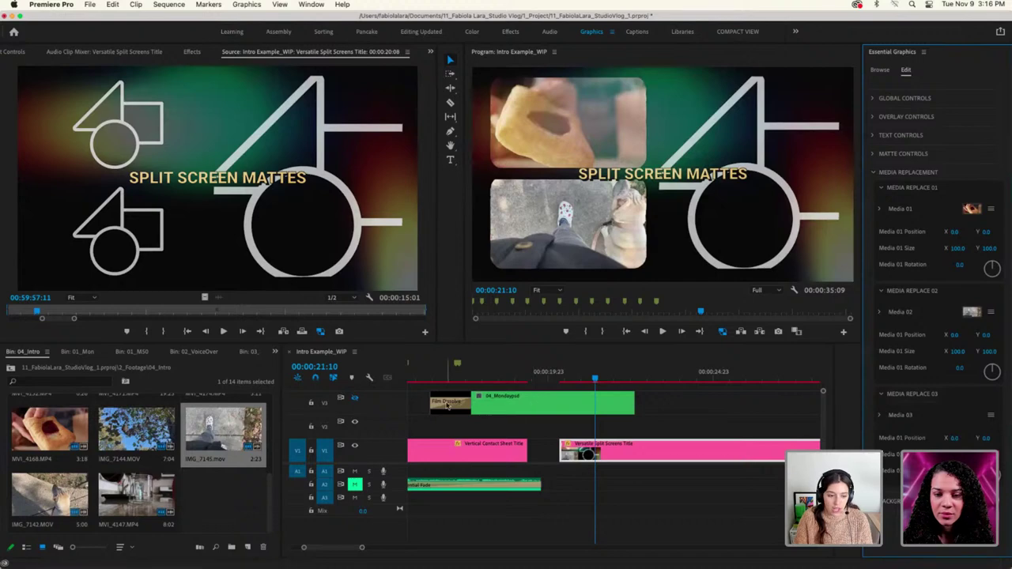
scroll(136, 458, "up", 3)
left_click(45, 503)
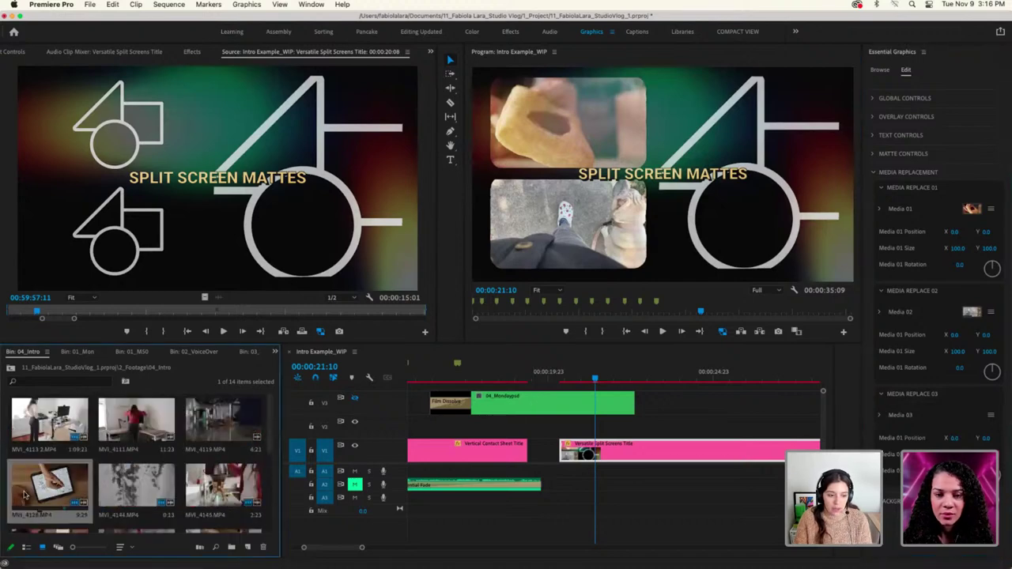
left_click_drag(61, 488, 905, 419)
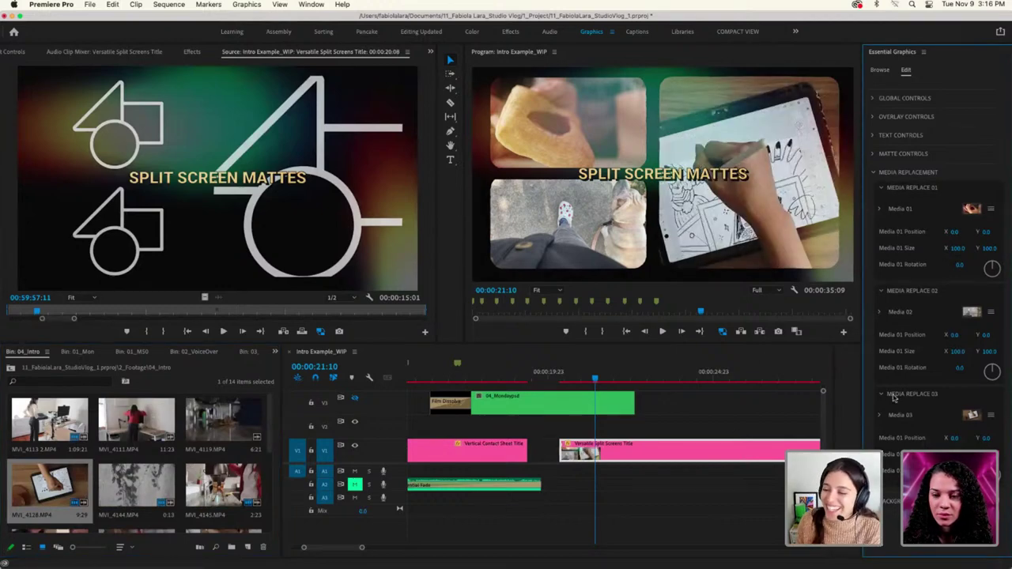
Play back the split-screen title from 00:00:20:11 to preview its three media windows
left_click_drag(595, 381, 564, 439)
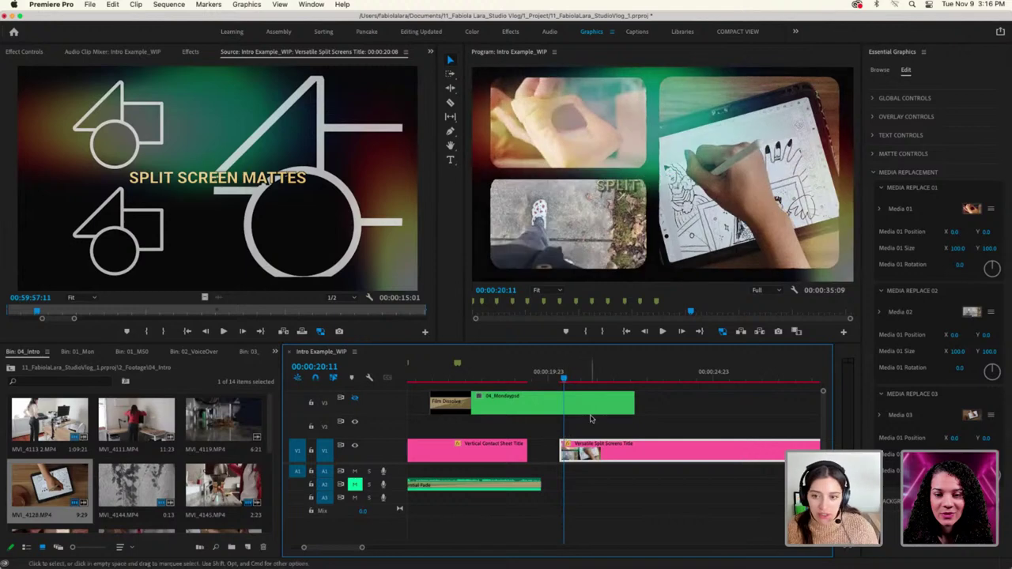
key("space")
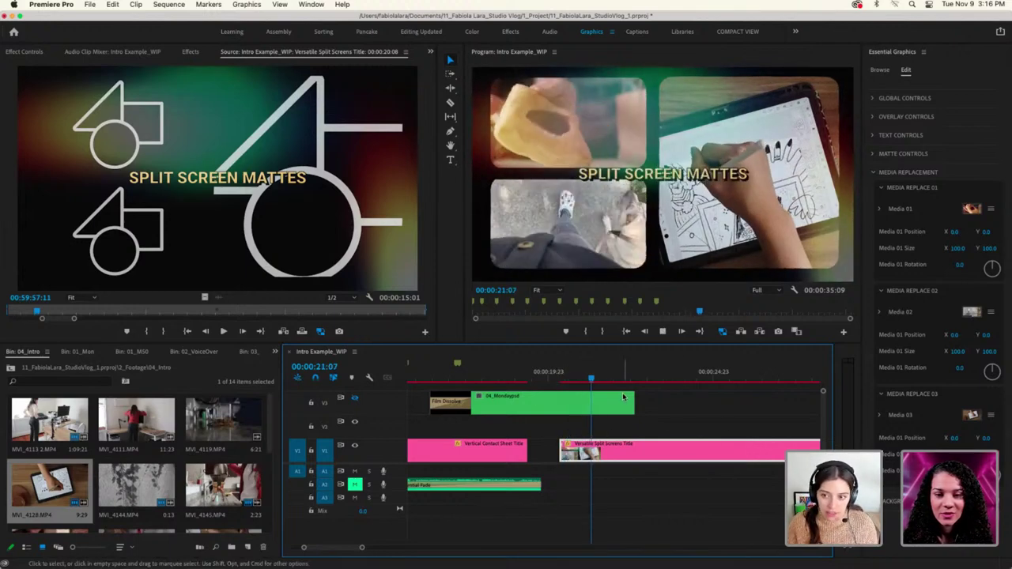
key("space")
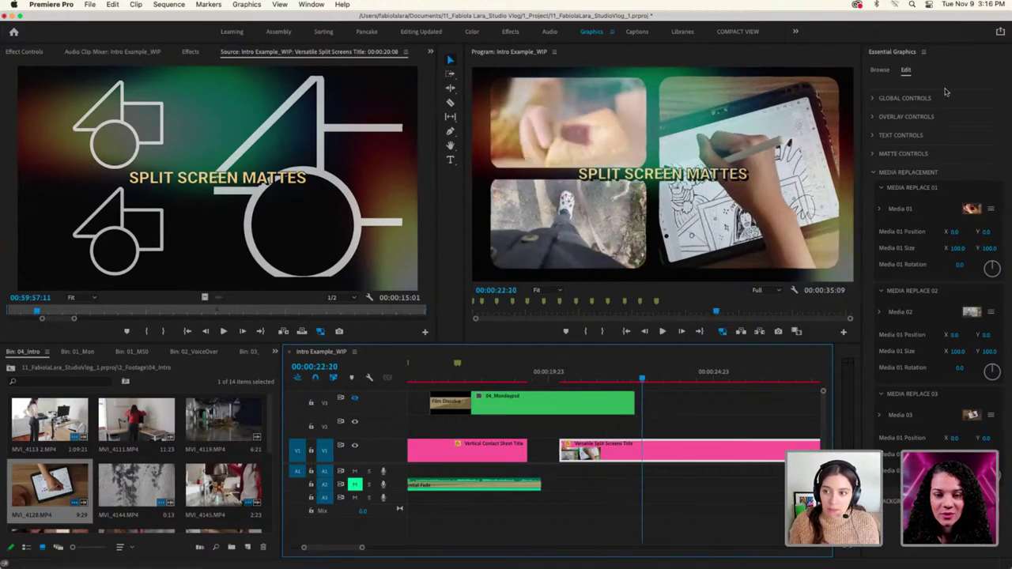
Delete the split-screen template's Main Title text, preview the clip, and return the playhead to 00:00:20:14
left_click(874, 136)
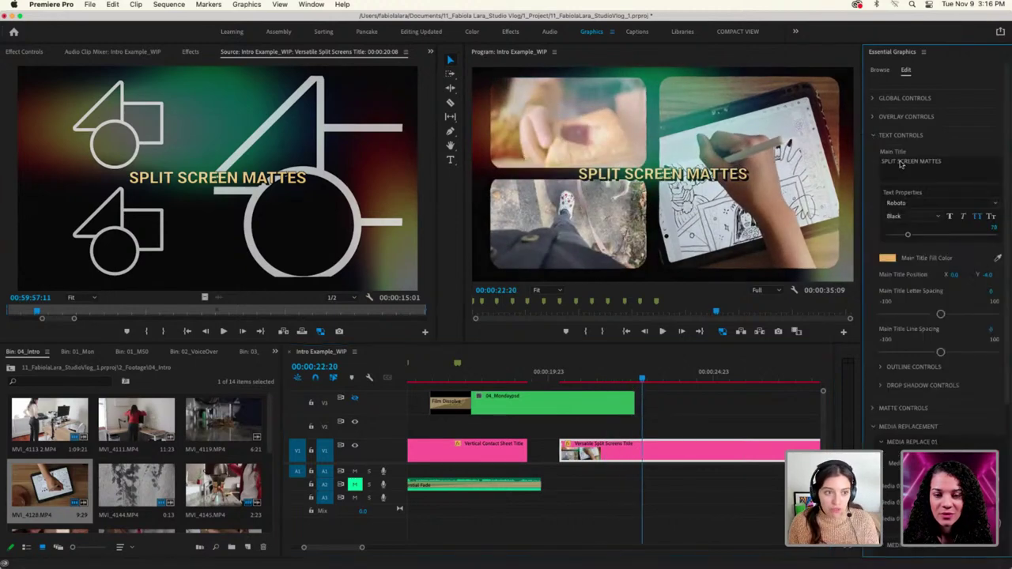
left_click(901, 163)
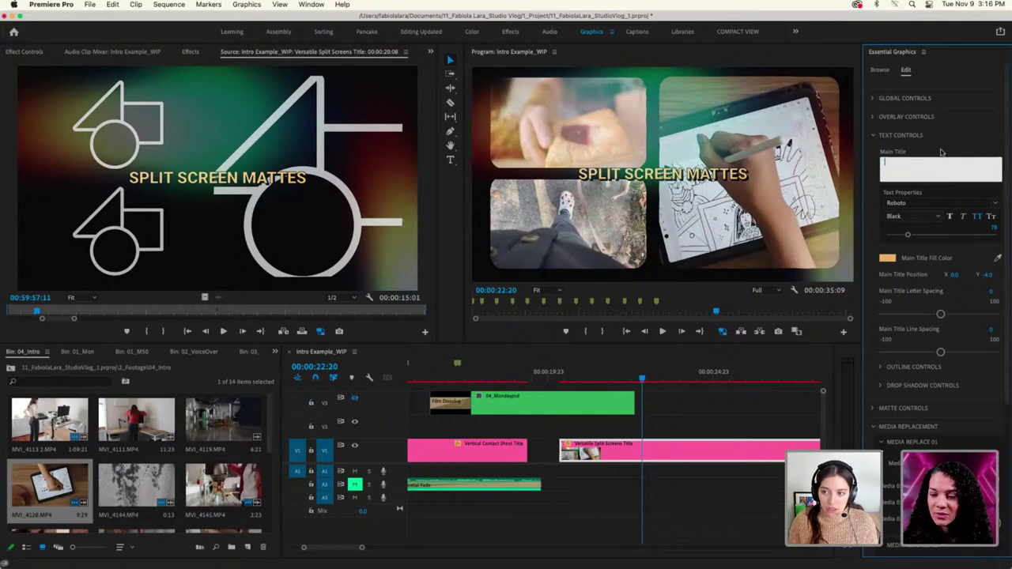
key("BackSpace")
left_click(668, 408)
key("space")
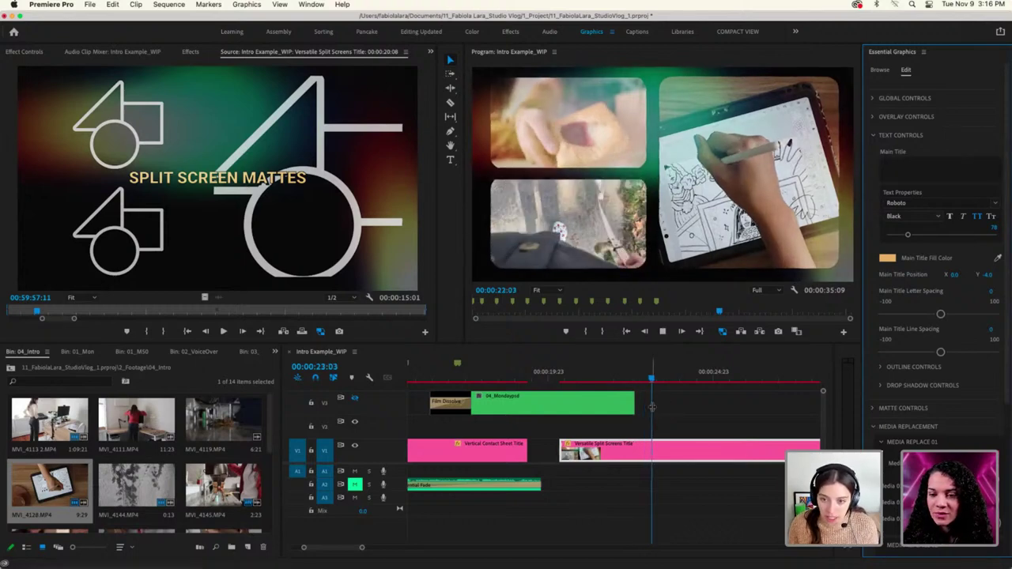
left_click(656, 380)
left_click_drag(655, 380, 567, 380)
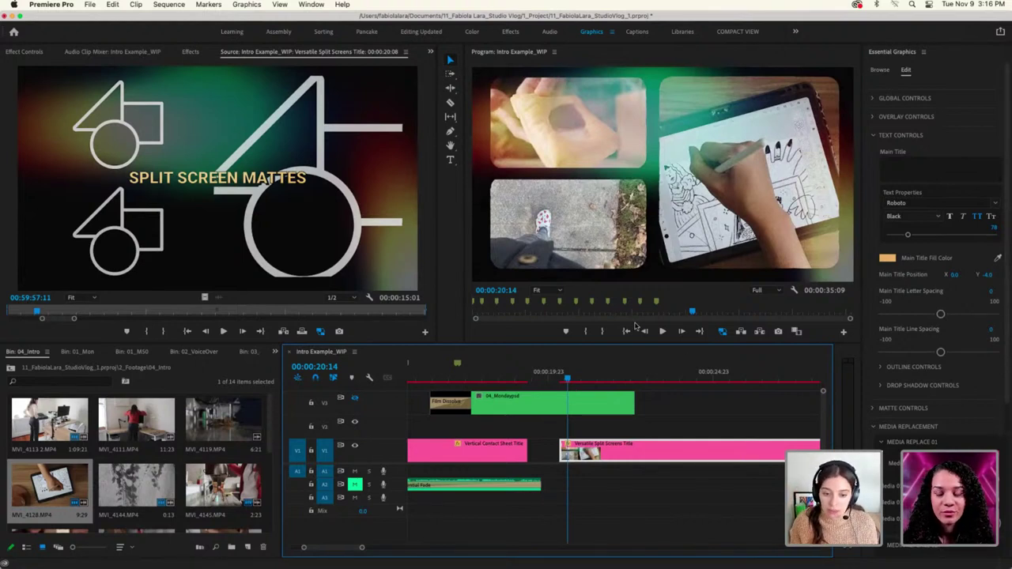
Move the 04_Mondaypsd title over the split-screen clip, check it at 00:00:23:03, and hide track V3
left_click_drag(478, 403, 635, 415)
left_click(651, 373)
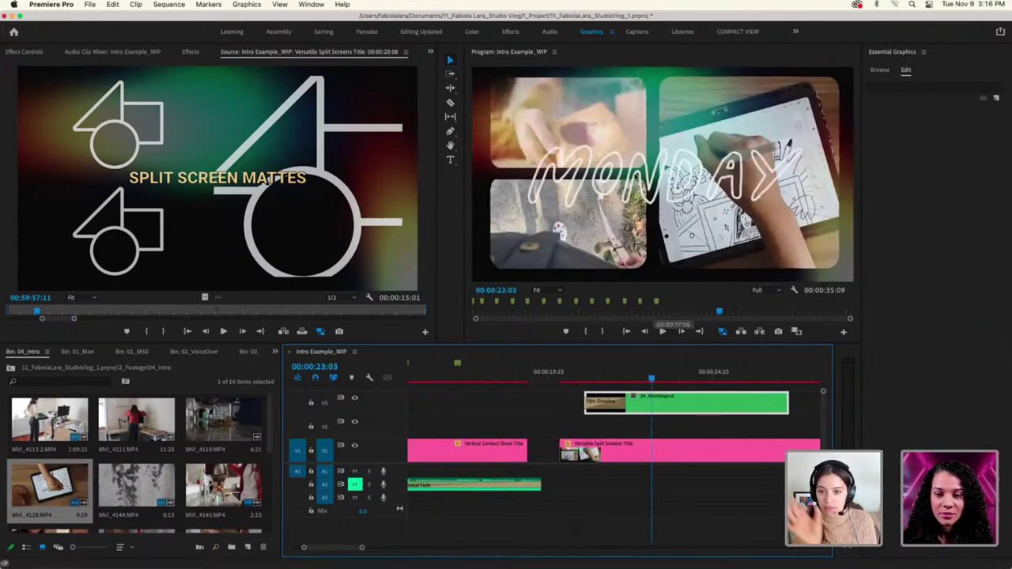
left_click(354, 397)
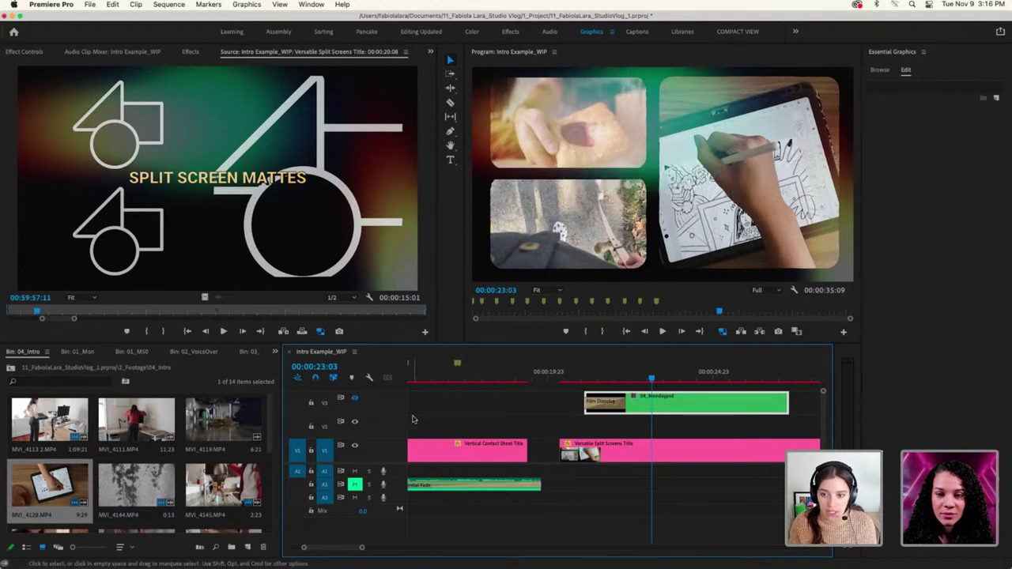
Set the Amount of Noise in the split-screen template's Overlay Controls to 10
left_click(563, 449)
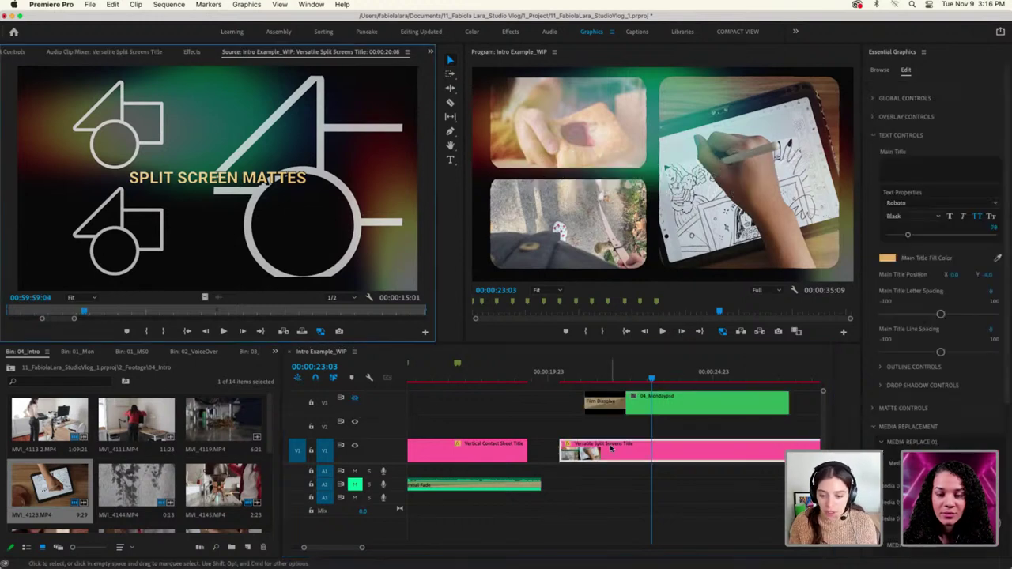
left_click(875, 137)
left_click(872, 98)
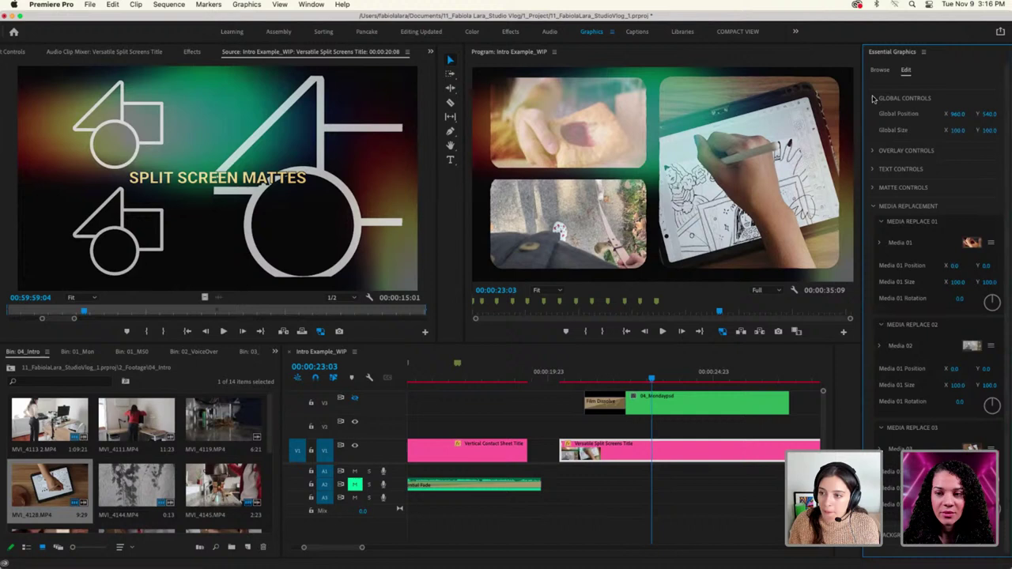
left_click(876, 150)
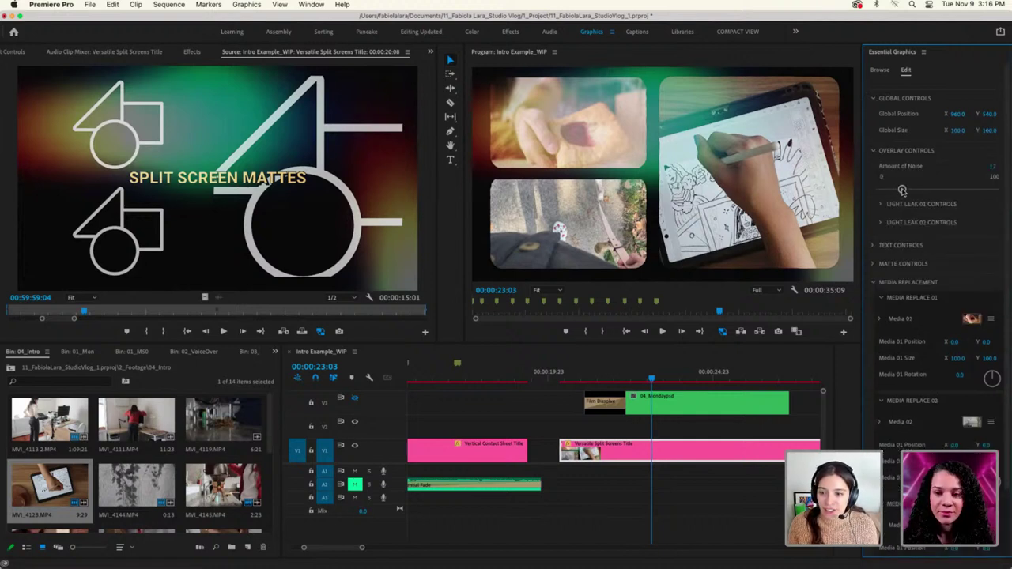
mouse_move(903, 191)
left_mouse_down()
mouse_move(974, 190)
mouse_move(893, 191)
left_mouse_up()
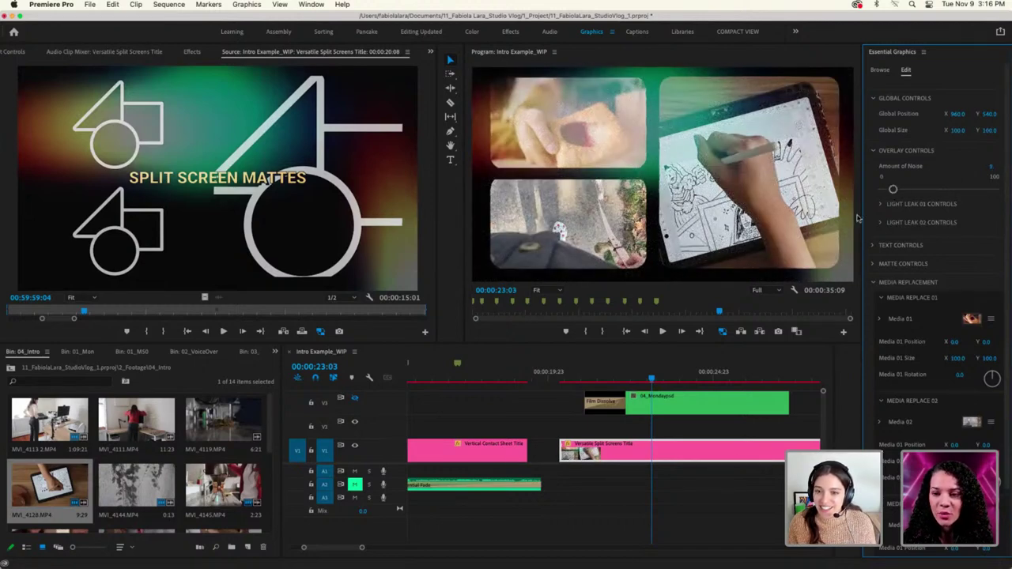
left_click(893, 189)
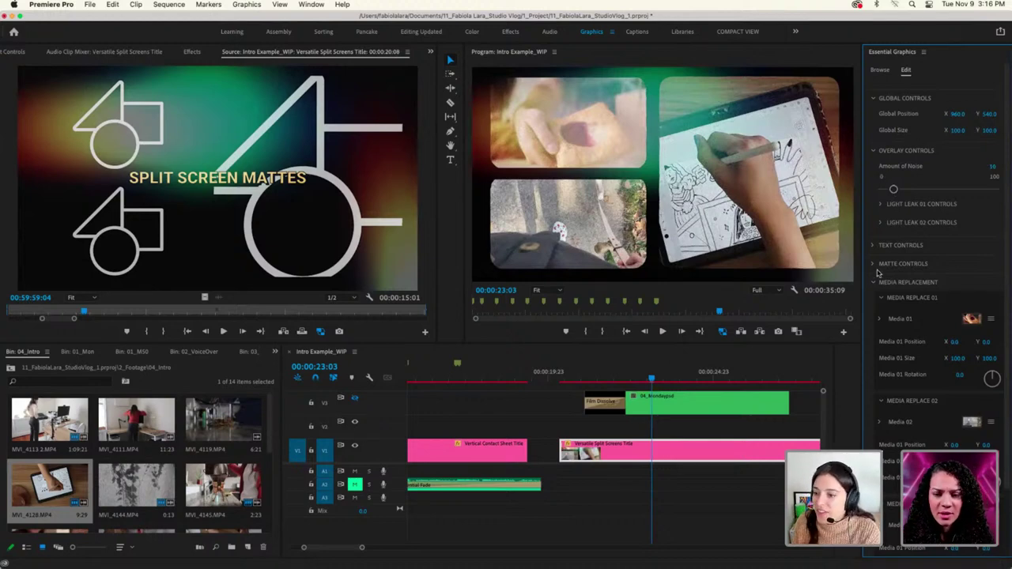
Lower the template's Light Leak 01 Opacity to 21 and Light Leak 02 Opacity to 27
left_click(882, 204)
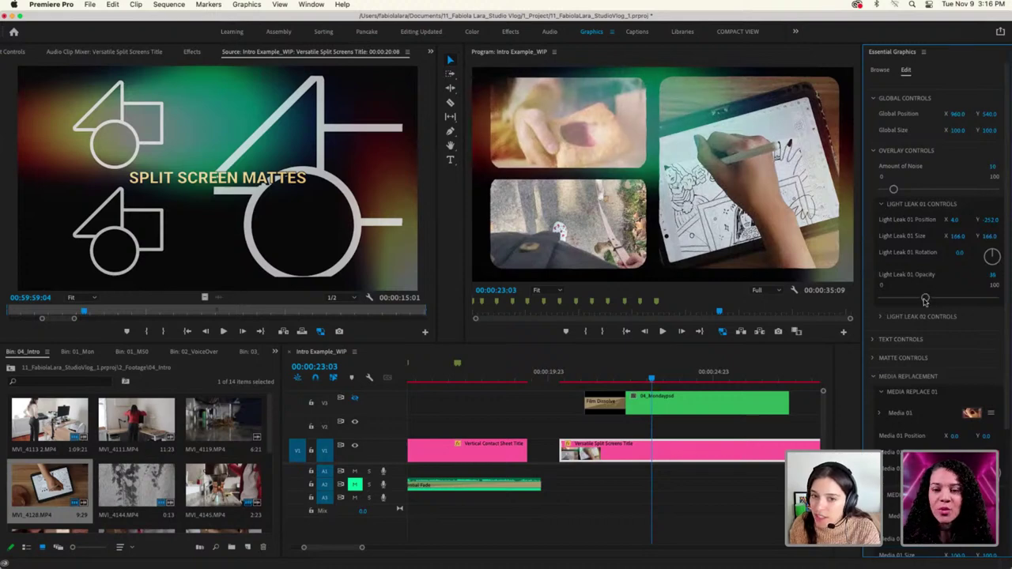
left_click_drag(925, 300, 906, 300)
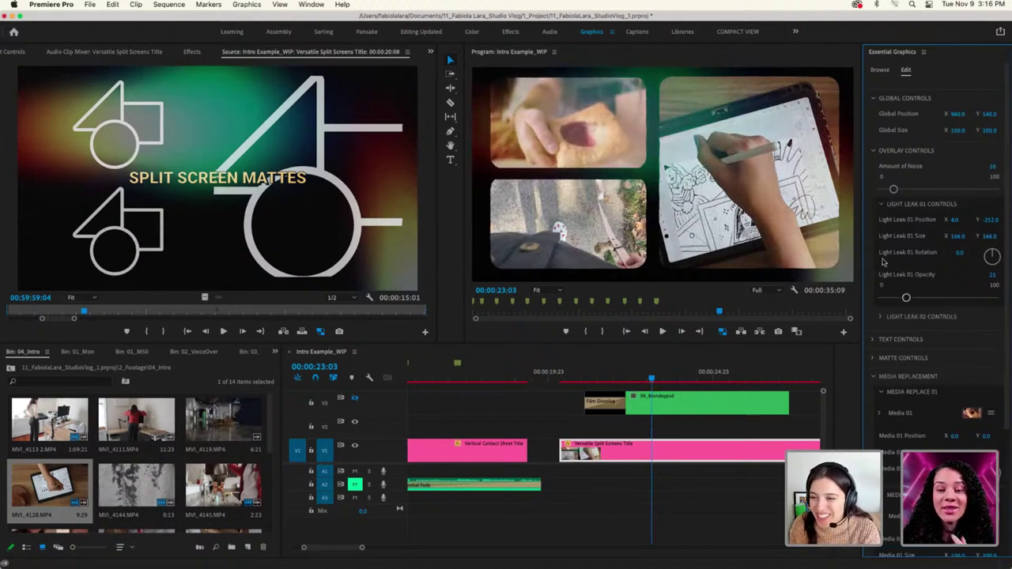
left_click(882, 317)
left_click_drag(929, 411, 913, 411)
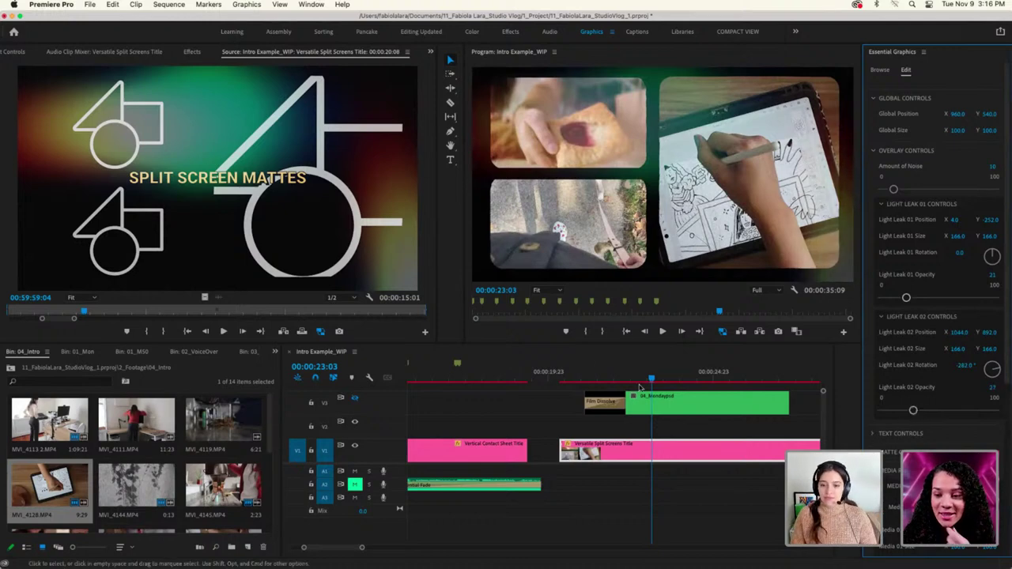
Play the split-screen clip from 00:00:21:08 to review the softened light leaks
left_click_drag(651, 379, 592, 383)
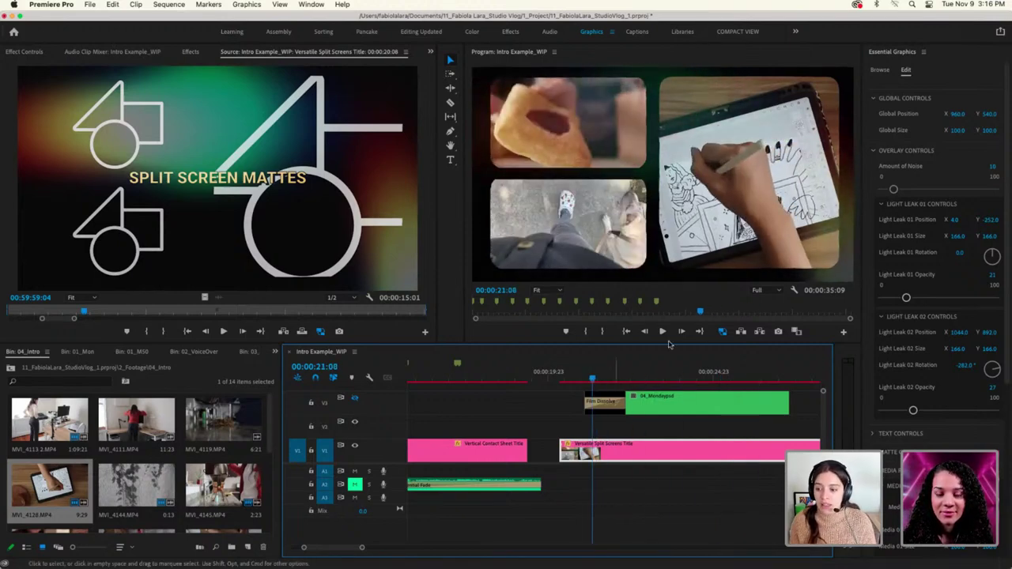
key("space")
key("space")
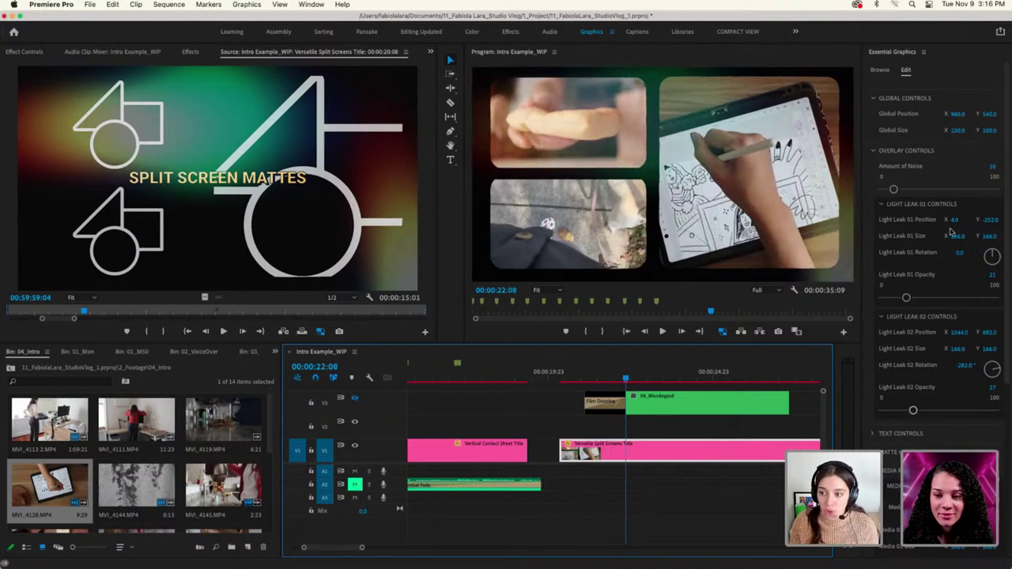
Collapse the template's Overlay Controls and its Media Replace 01, 02 and 03 groups
left_click(873, 151)
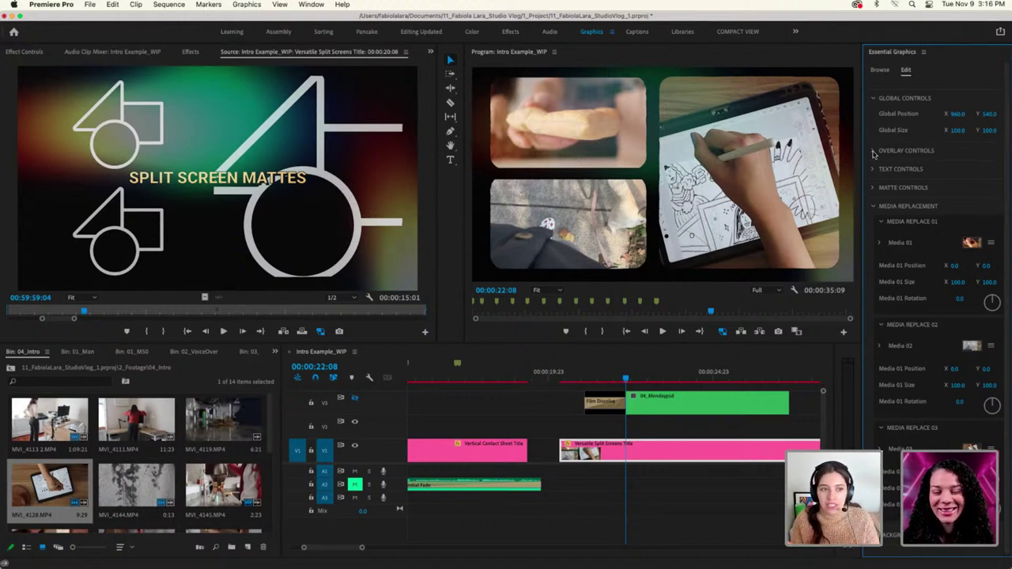
left_click(874, 206)
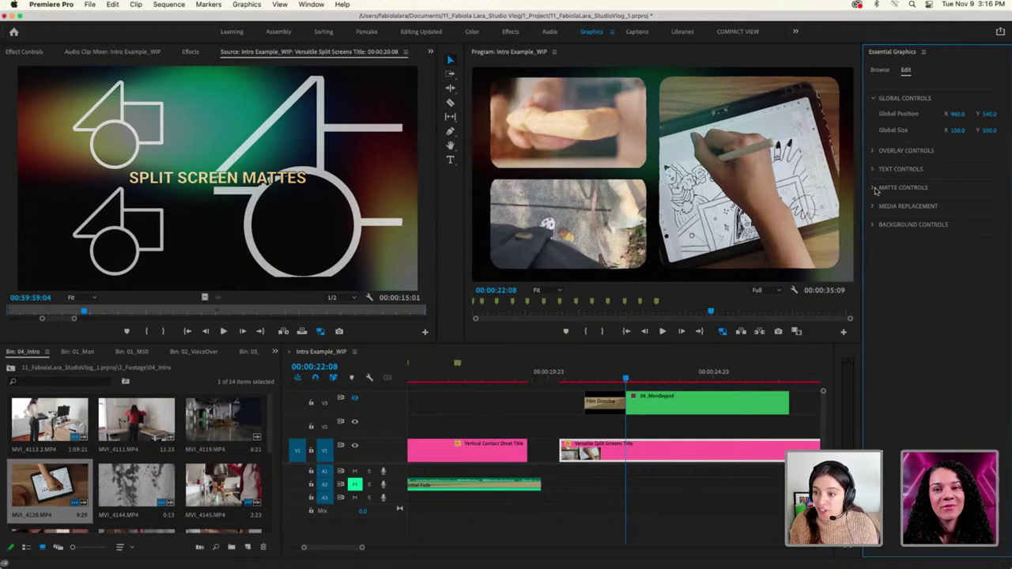
left_click(875, 207)
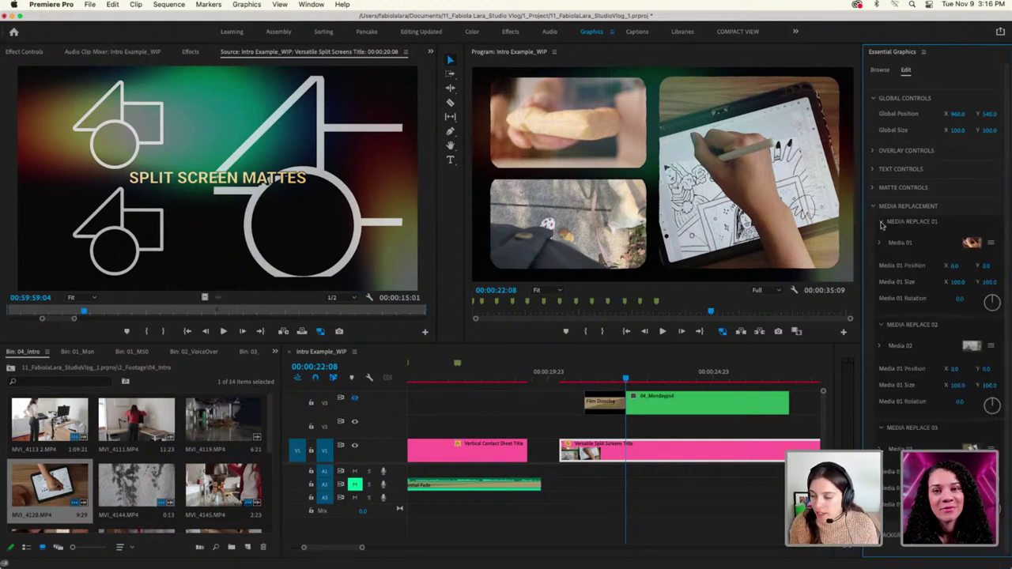
left_click(881, 223)
left_click(881, 240)
left_click(881, 259)
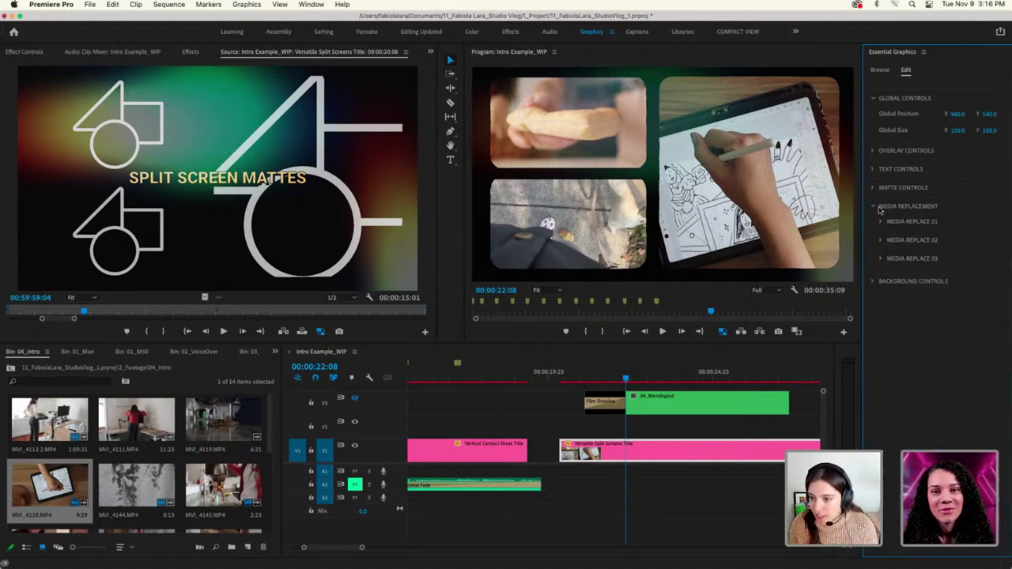
Try the B- Two Videos Vertical matte on the split-screen template and switch it to C- Three Videos Vertical
left_click(874, 188)
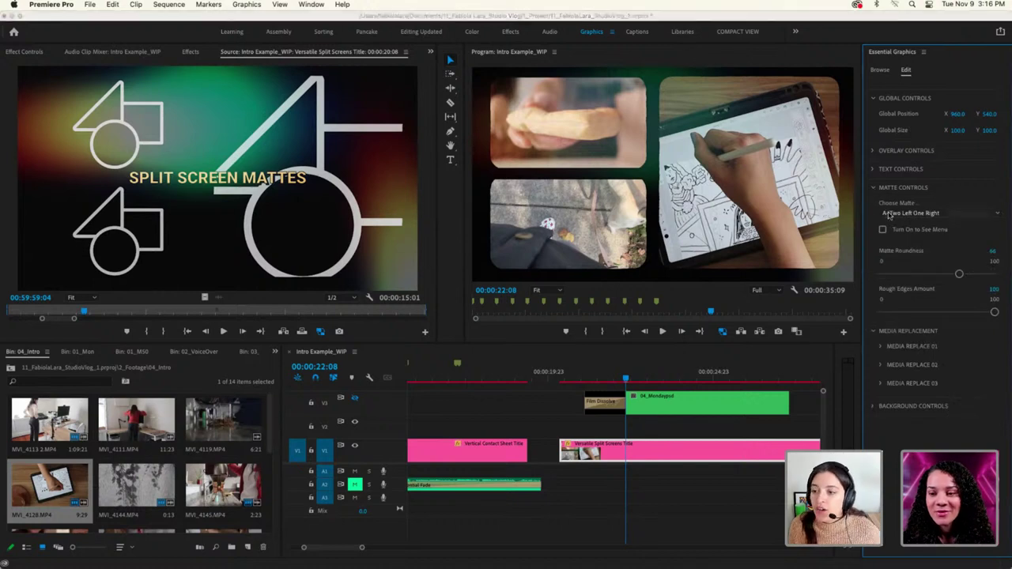
left_click(888, 214)
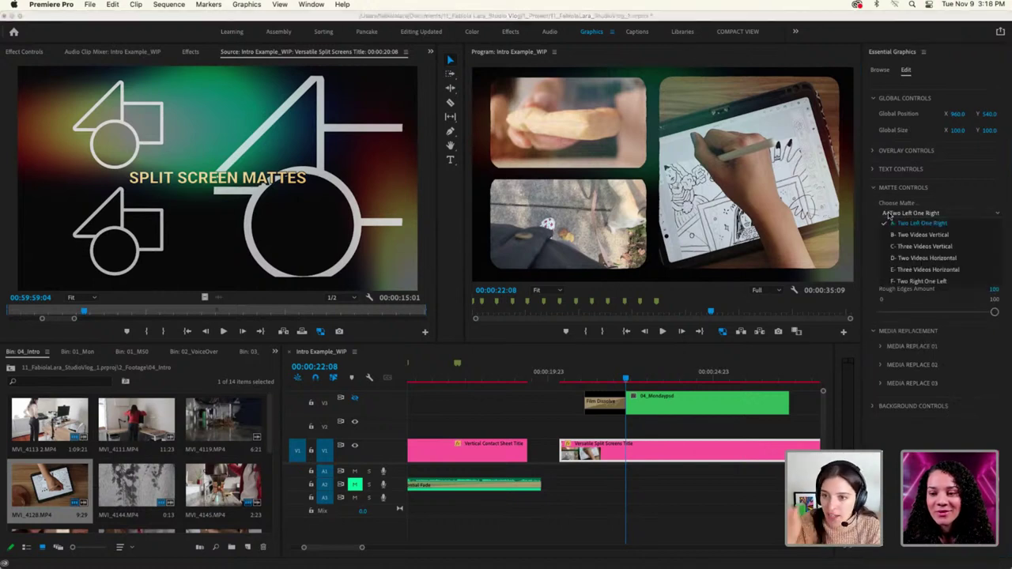
left_click(923, 235)
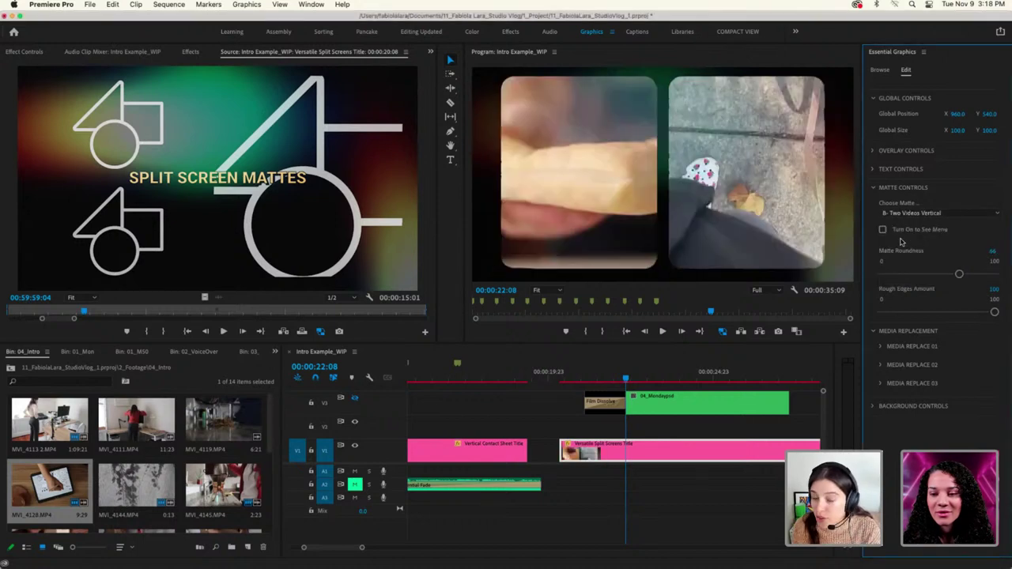
left_click(909, 214)
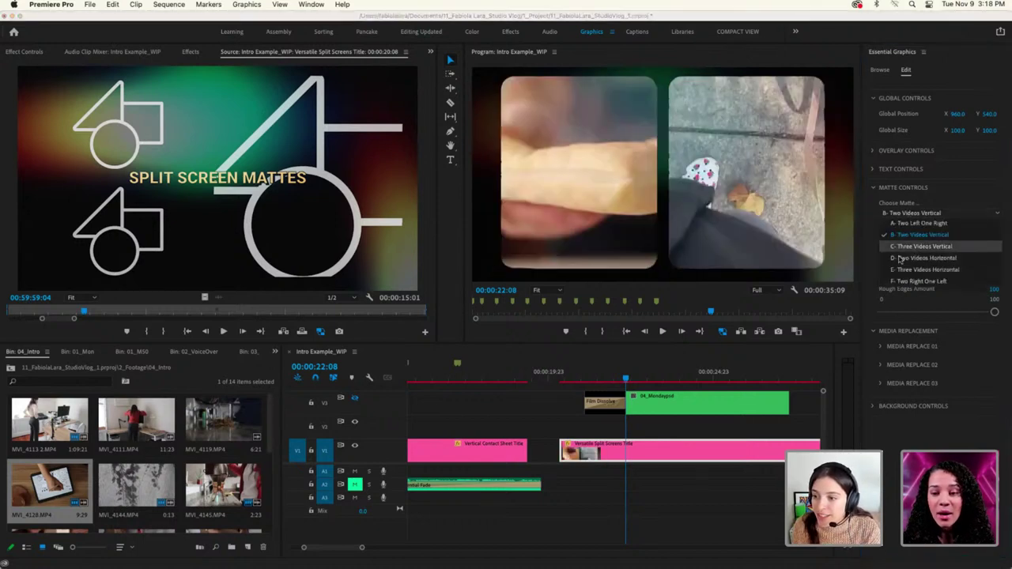
left_click(901, 247)
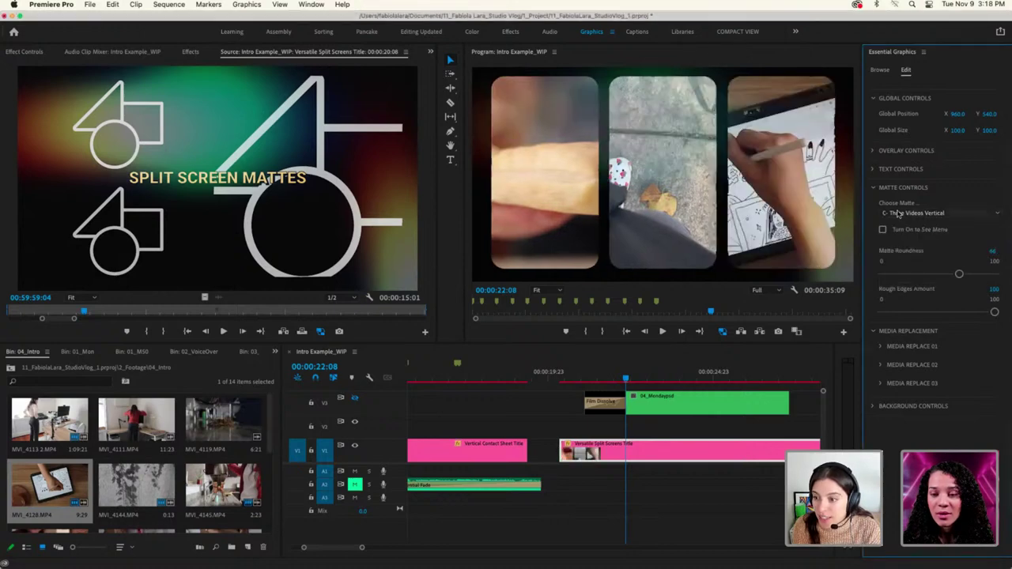
Try the D- Two Videos Horizontal, E- Three Videos Horizontal and F- Two Right One Left mattes on the split-screen template
left_click(903, 214)
left_click(922, 258)
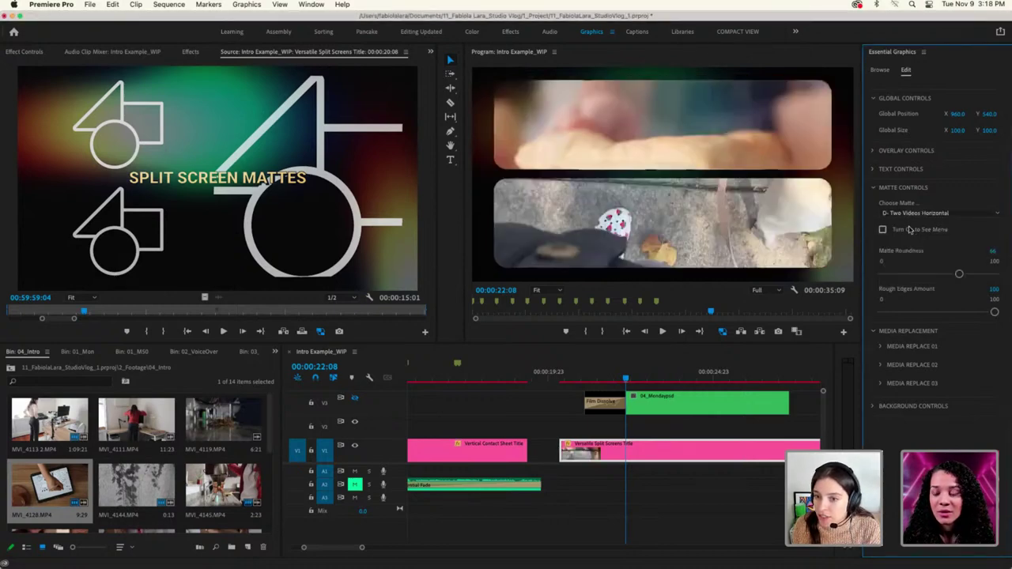
left_click(910, 214)
left_click(923, 269)
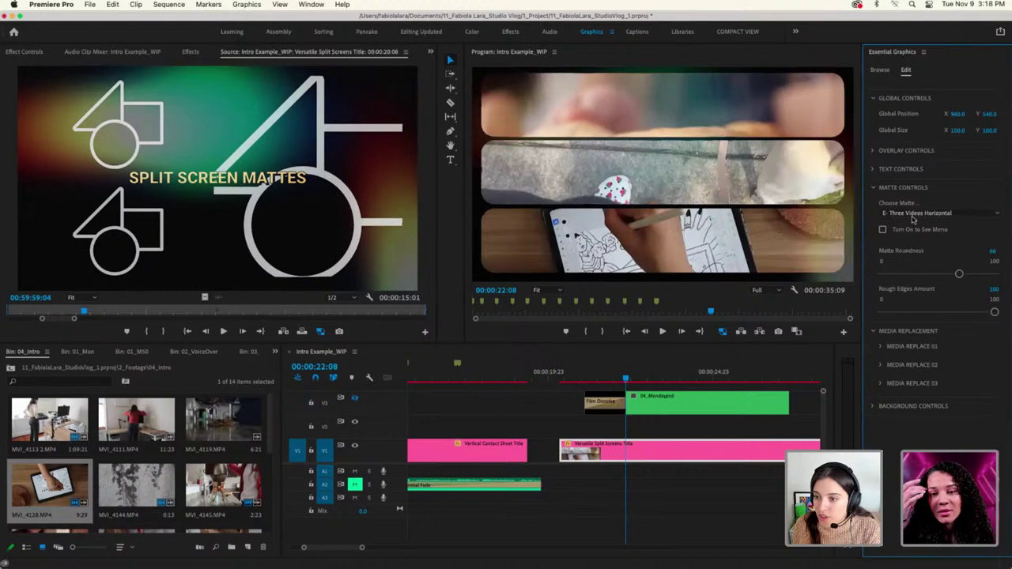
left_click(913, 214)
left_click(917, 281)
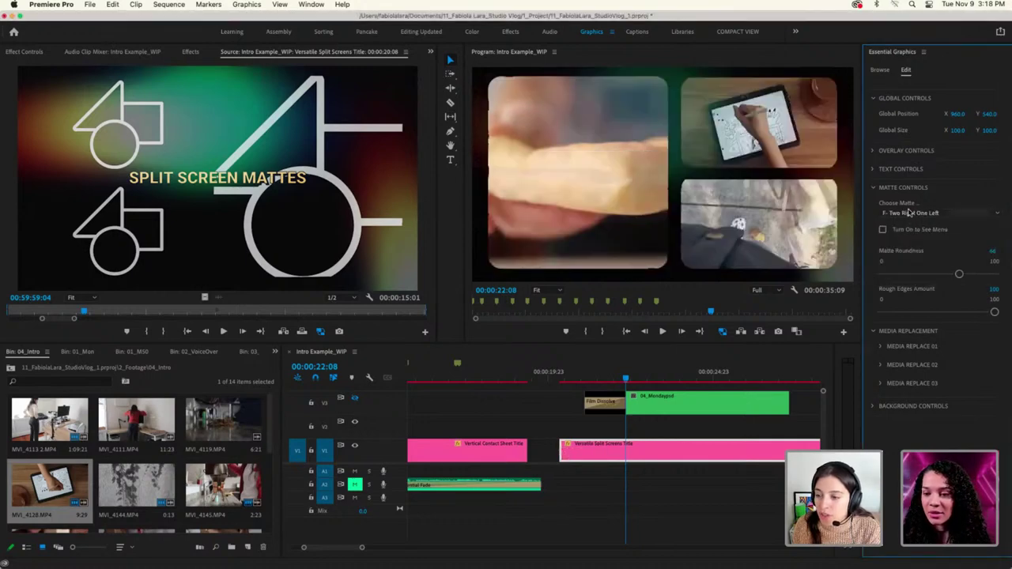
Set the template's matte to B- Two Videos Vertical and scrub the sequence to 00:00:27:10
left_click(909, 214)
left_click(917, 234)
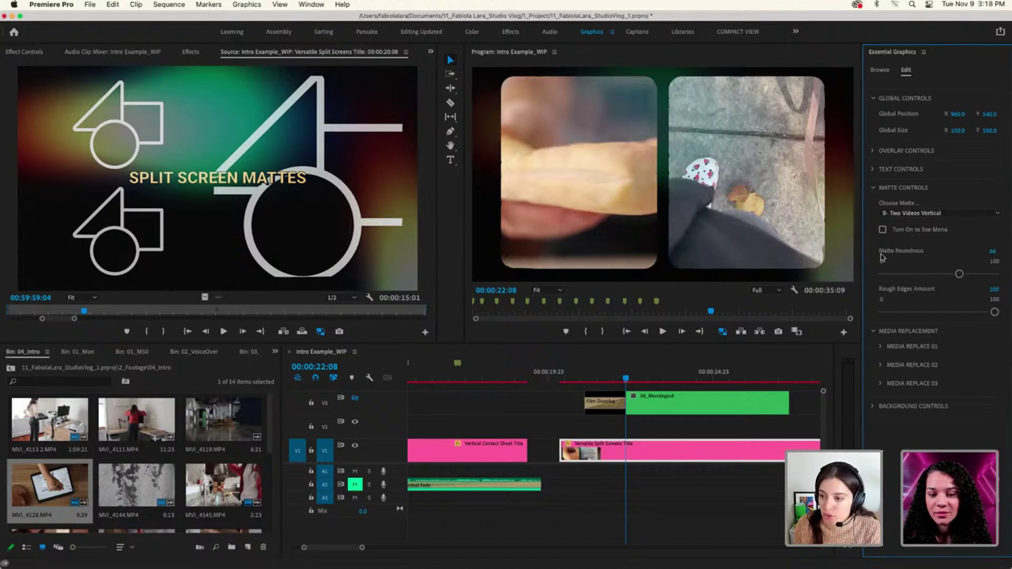
left_click_drag(623, 380, 794, 380)
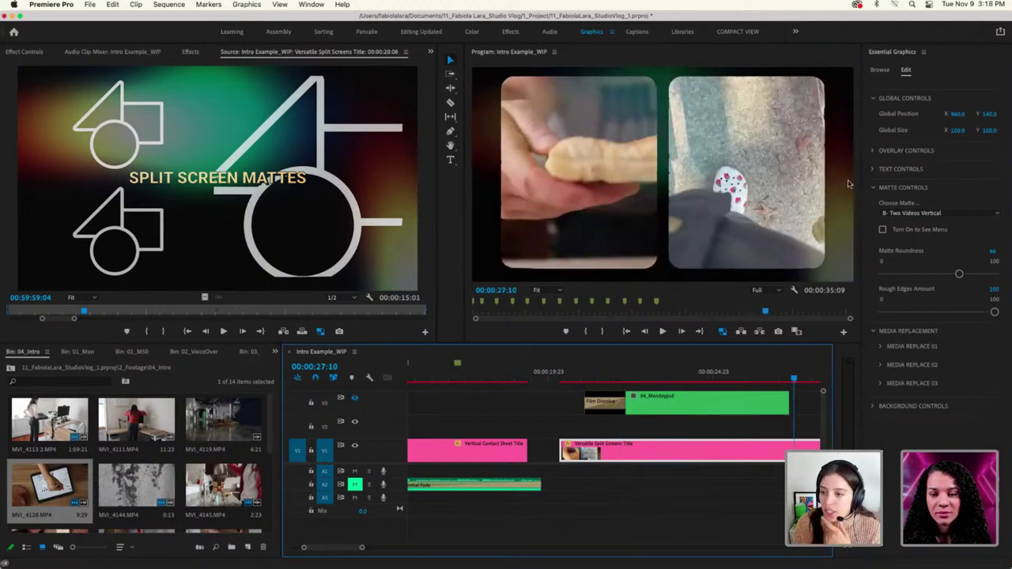
Replace the template's Media 01 with MVI_4128.MP4 from the 04_Intro bin and set Media 01 Rotation to 180°
left_click(883, 348)
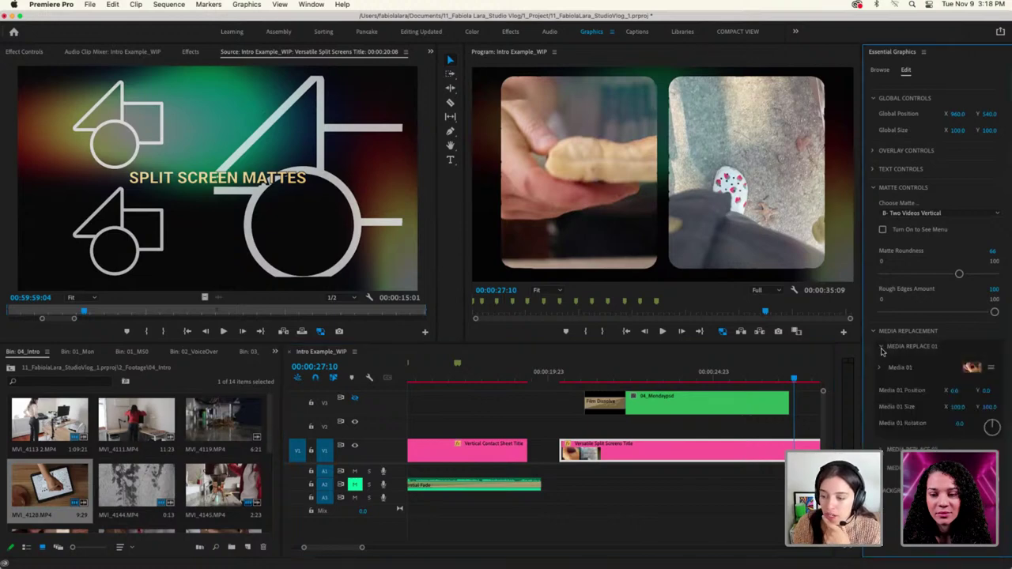
left_click_drag(57, 487, 917, 370)
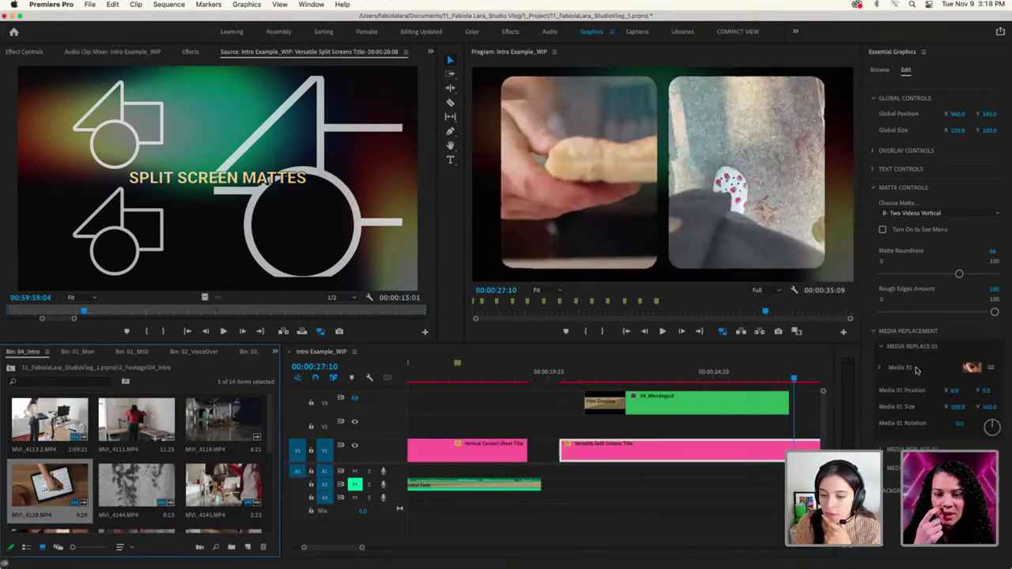
left_click(962, 423)
type("180")
key("Return")
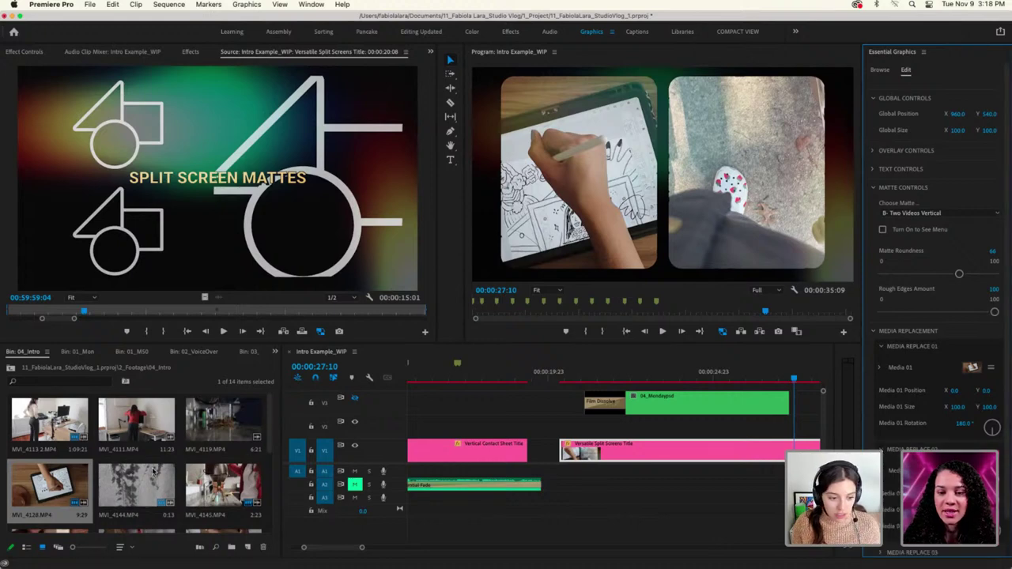
Try MVI_4168.MP4, MVI_4152.MP4 and MVI_4113 2.MP4 as the template's Media 02 footage
scroll(194, 473, "down", 5)
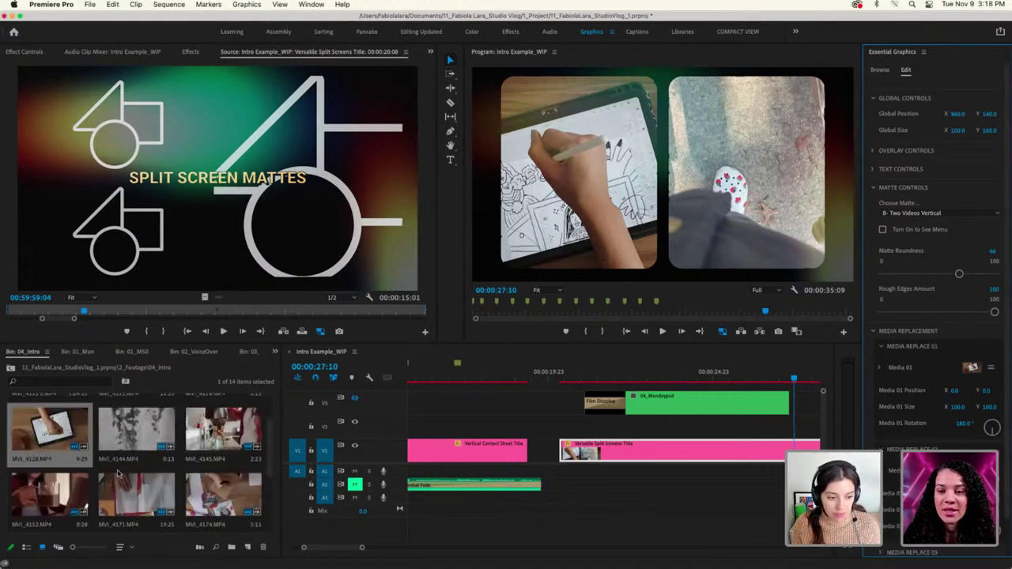
left_click(59, 439)
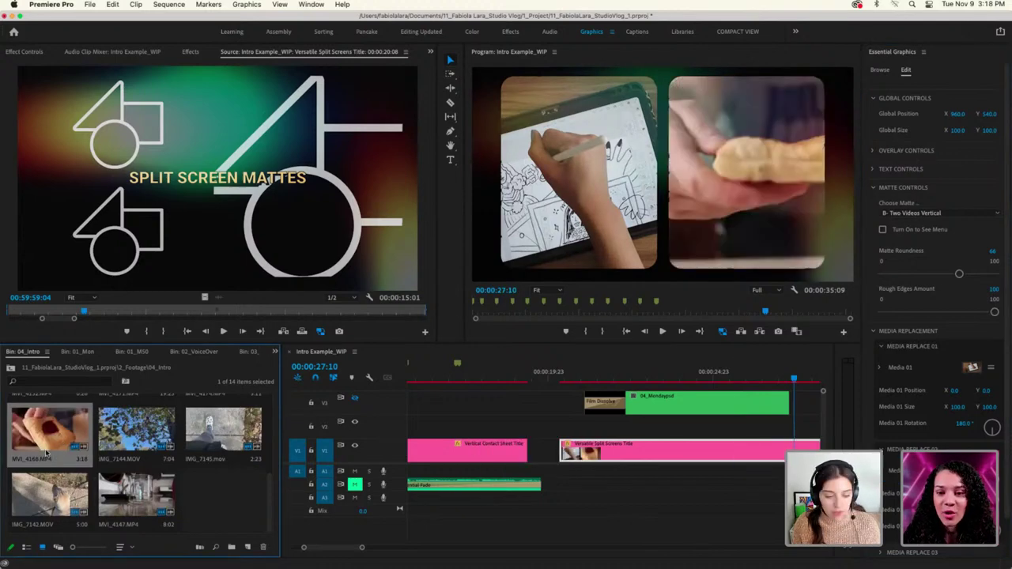
scroll(46, 446, "up", 2)
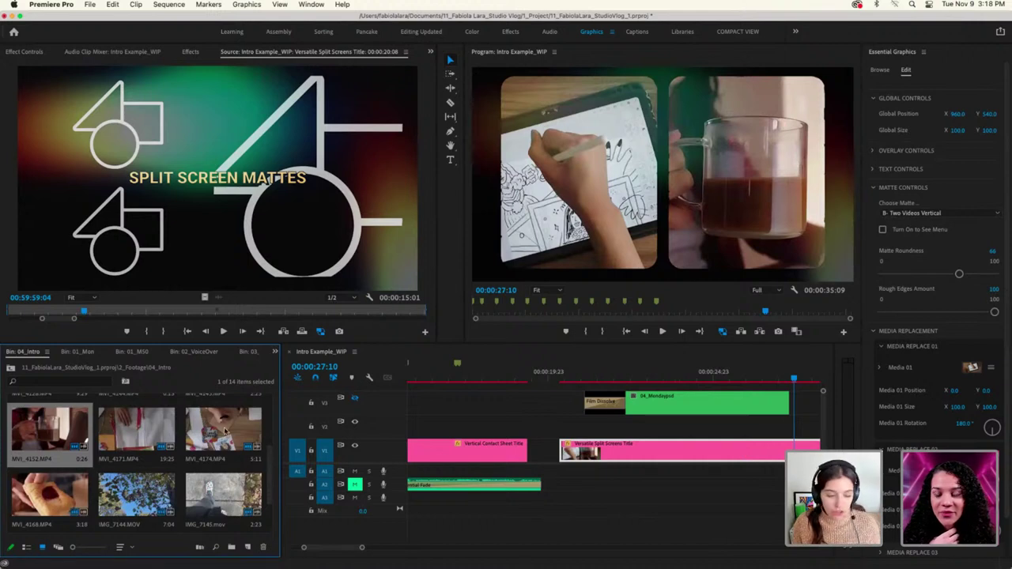
scroll(132, 465, "up", 2)
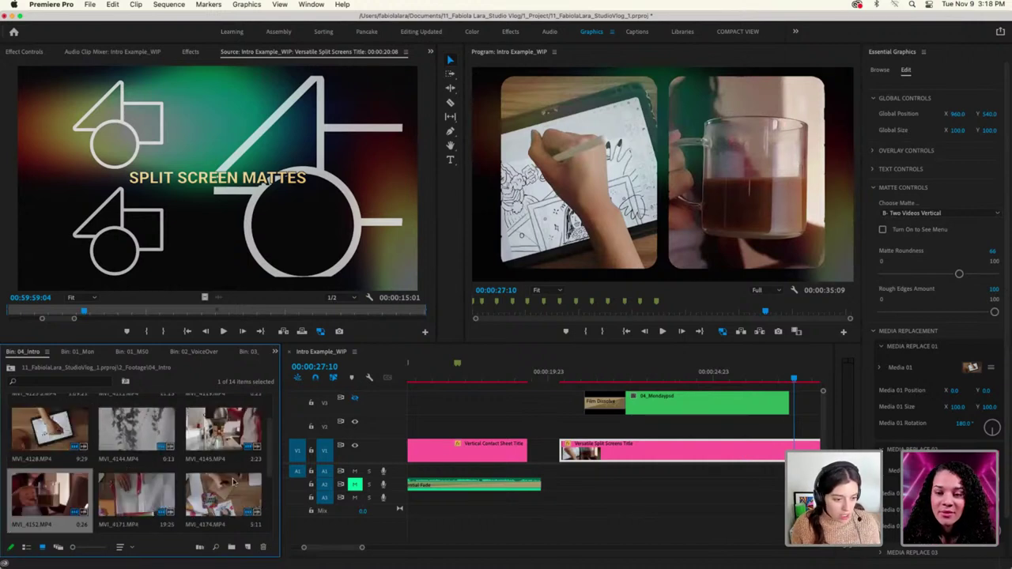
scroll(86, 417, "up", 1)
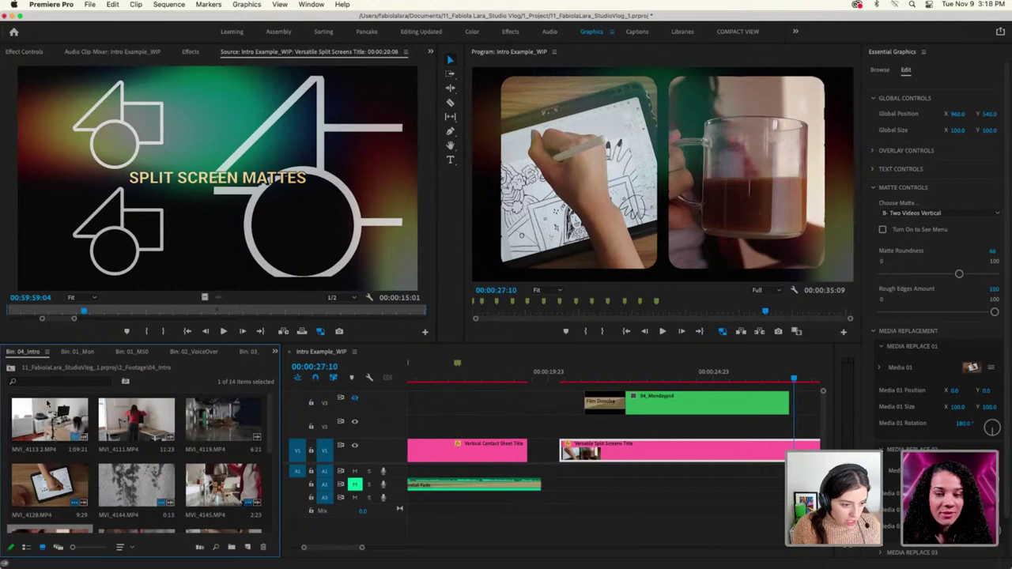
left_click(83, 425)
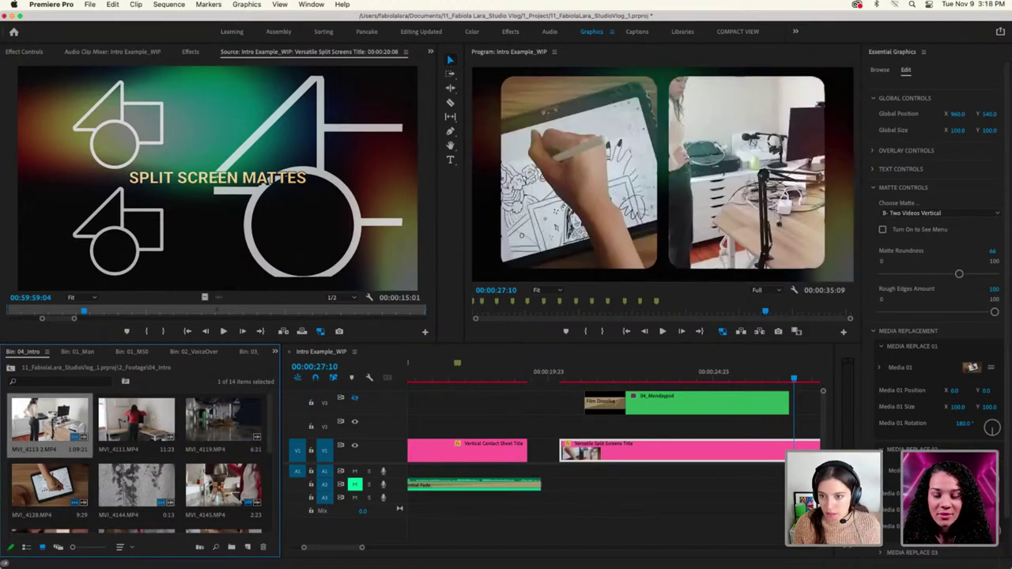
Scrub the sequence to 00:00:25:23 and try MVI_4144.MP4 and MVI_4145.MP4 as the Media 02 footage
left_click(790, 380)
left_click_drag(790, 380, 786, 380)
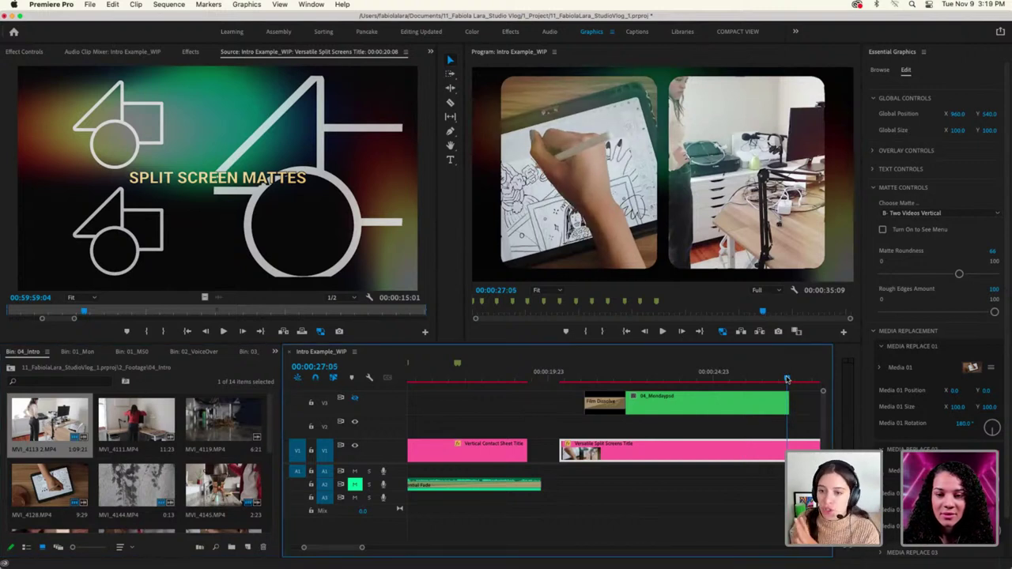
left_click_drag(787, 380, 745, 381)
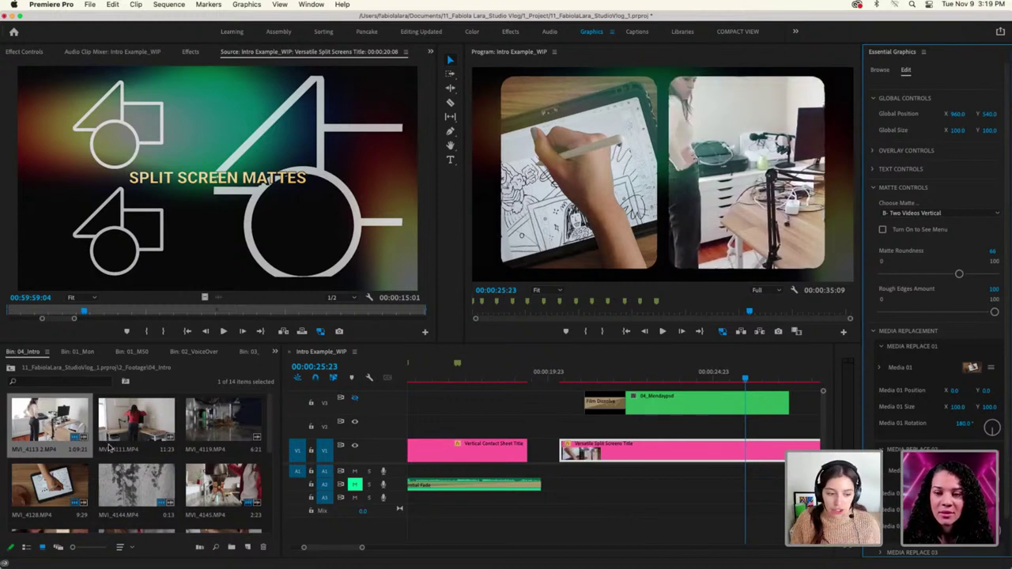
left_click_drag(136, 484, 914, 471)
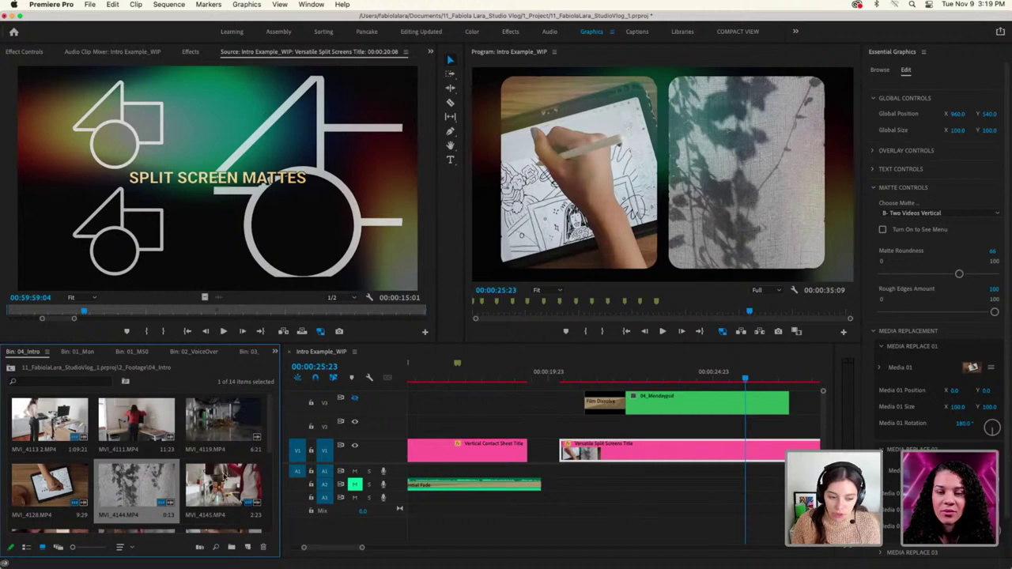
left_click_drag(223, 486, 917, 470)
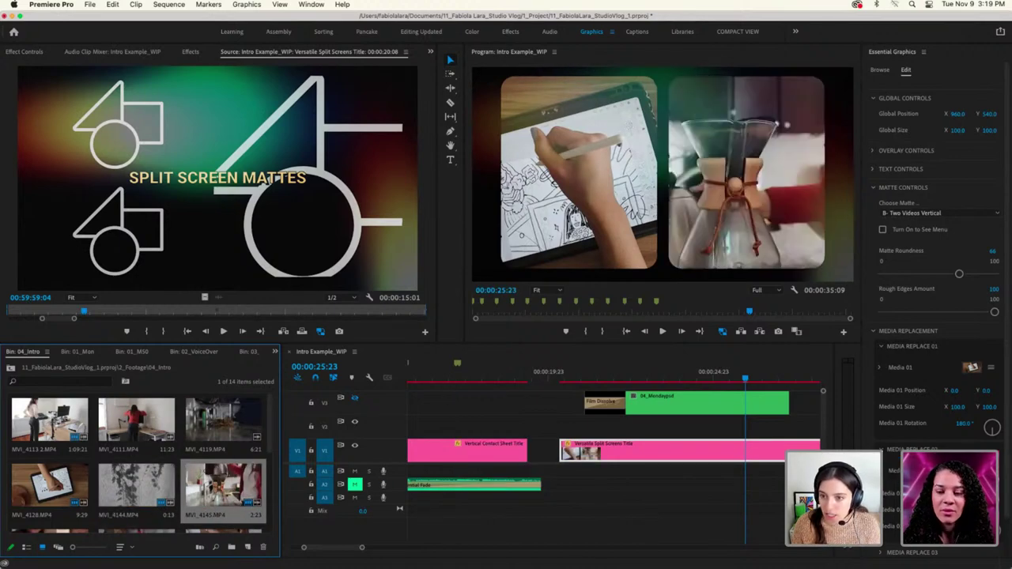
Replace Media 02 with the VO_3_Explain Editorial clip from the 02_VoiceOver bin in 2_Footage
left_click(10, 368)
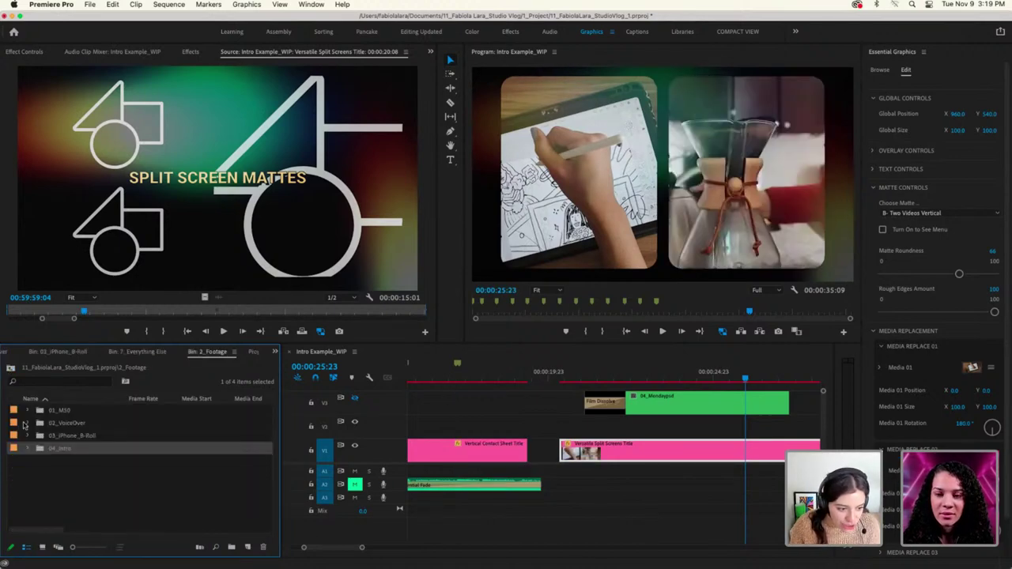
left_click(27, 423)
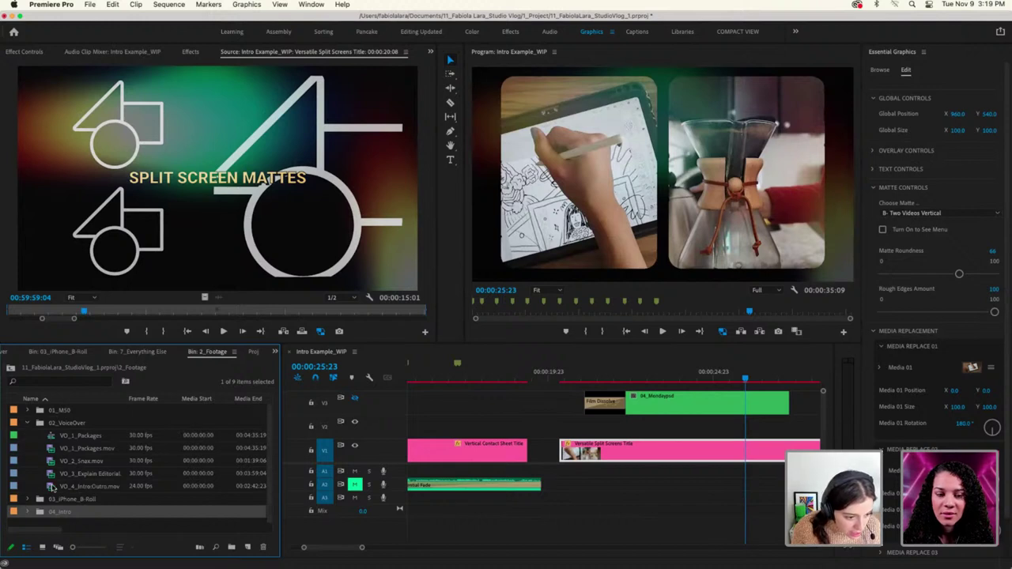
left_click(57, 476)
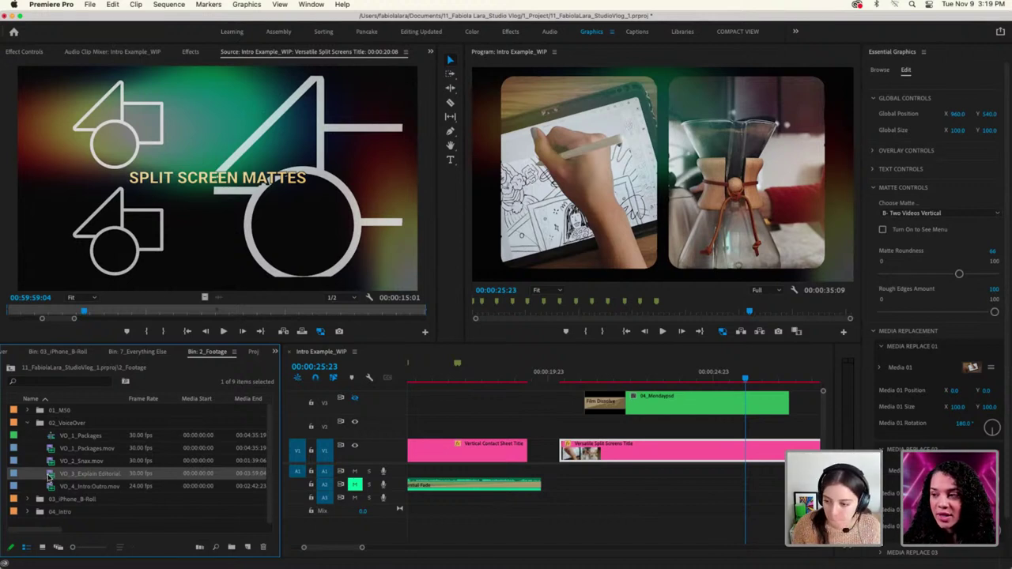
left_click(49, 477)
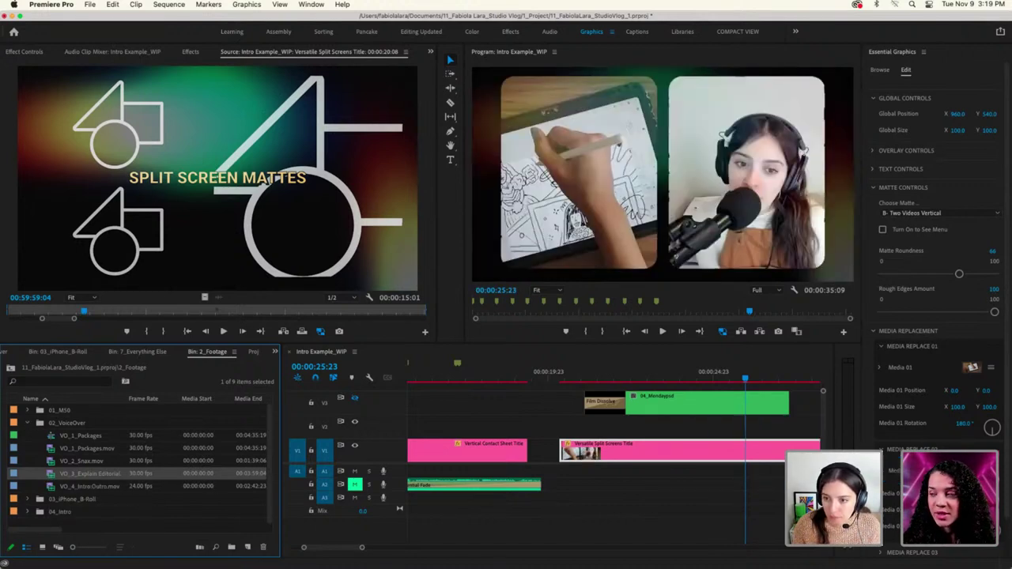
Enlarge the Media 02 voice-over footage inside its matte and play the split screen from 00:00:25:04 to review it
left_click(937, 316)
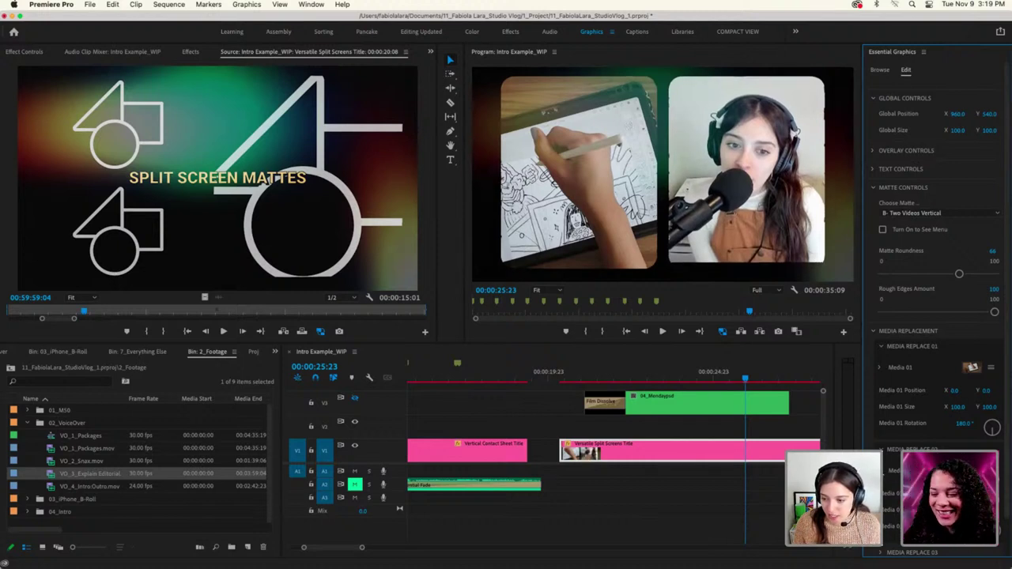
scroll(911, 408, "down", 5)
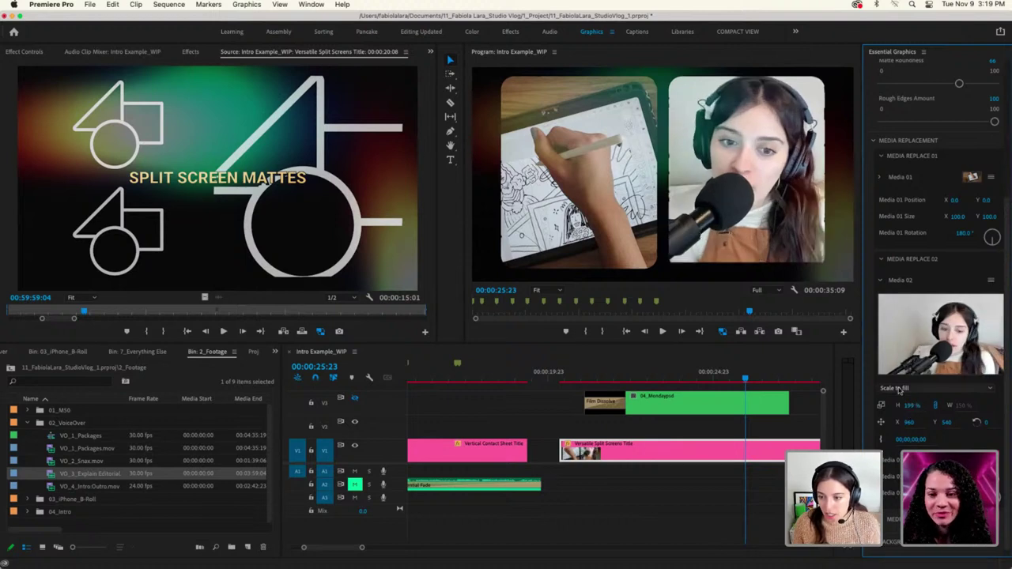
left_click(718, 380)
key("space")
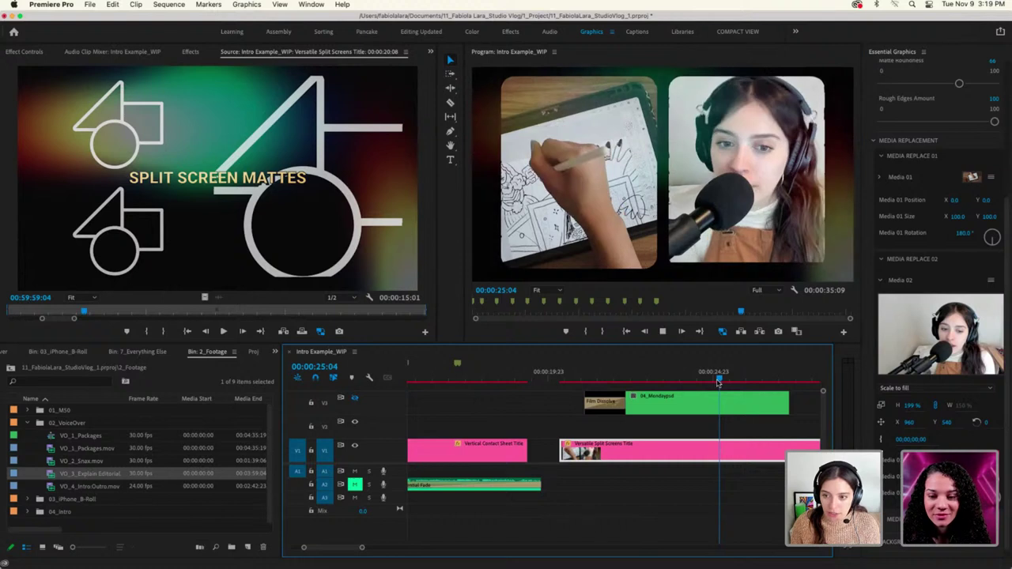
key("space")
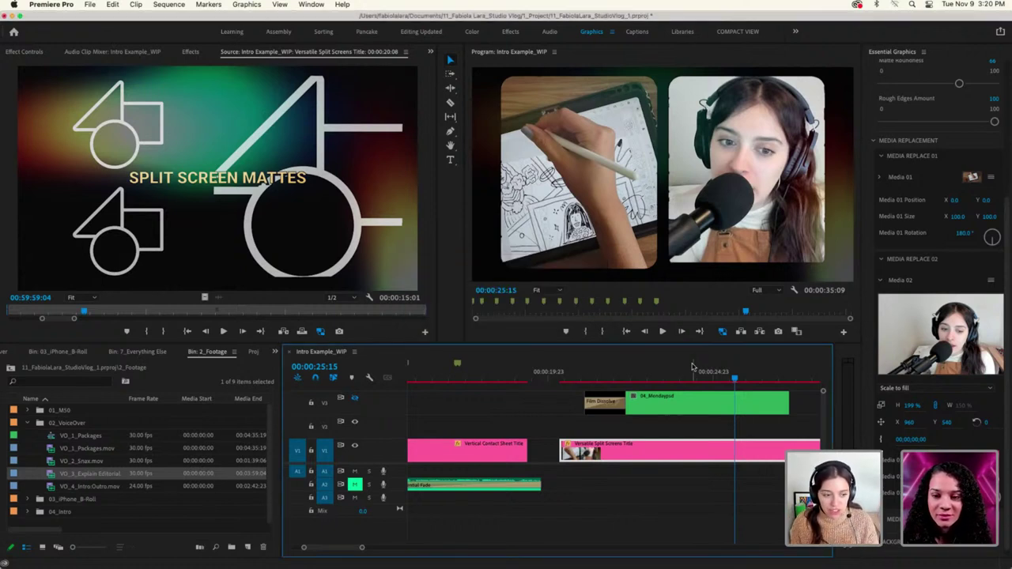
Open the Mogrt Example sequence from the project's 1_Sequences bin
left_click(274, 352)
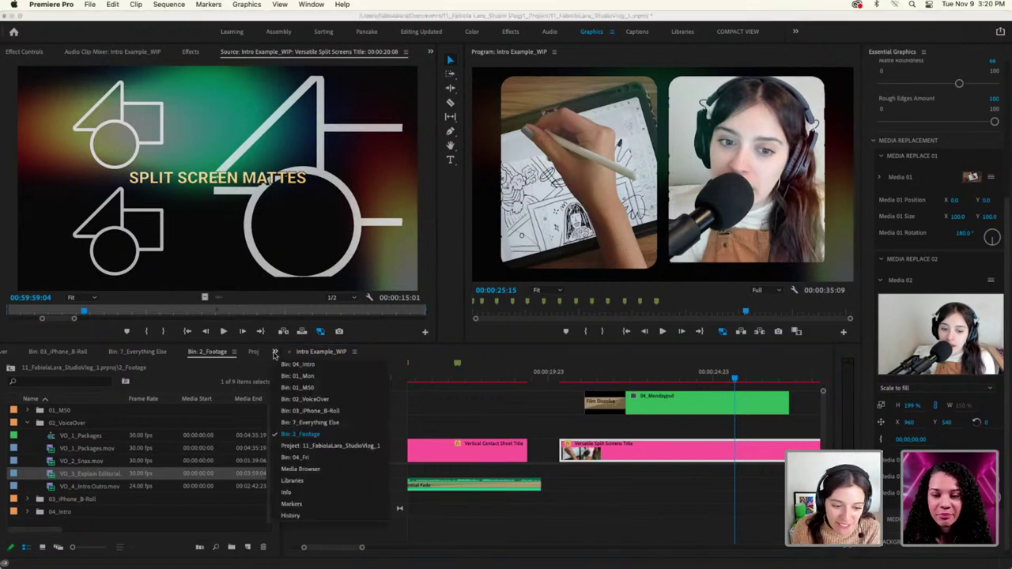
left_click(275, 351)
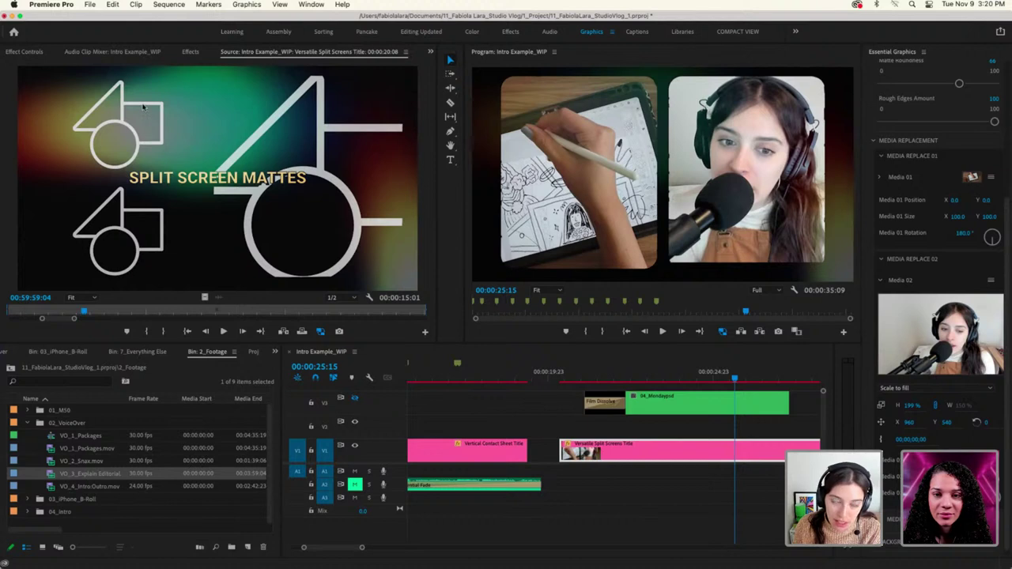
left_click(11, 369)
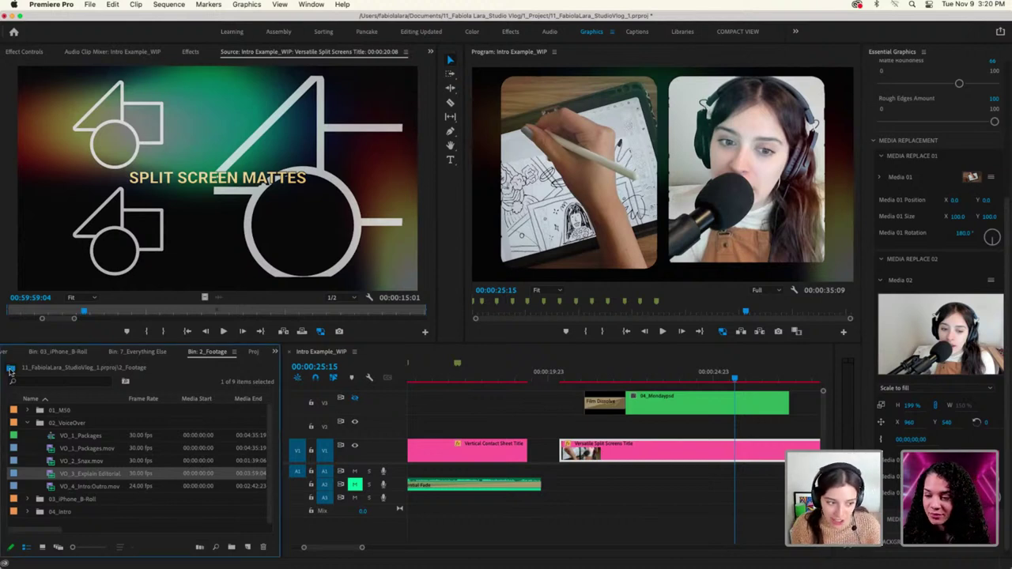
left_click(28, 411)
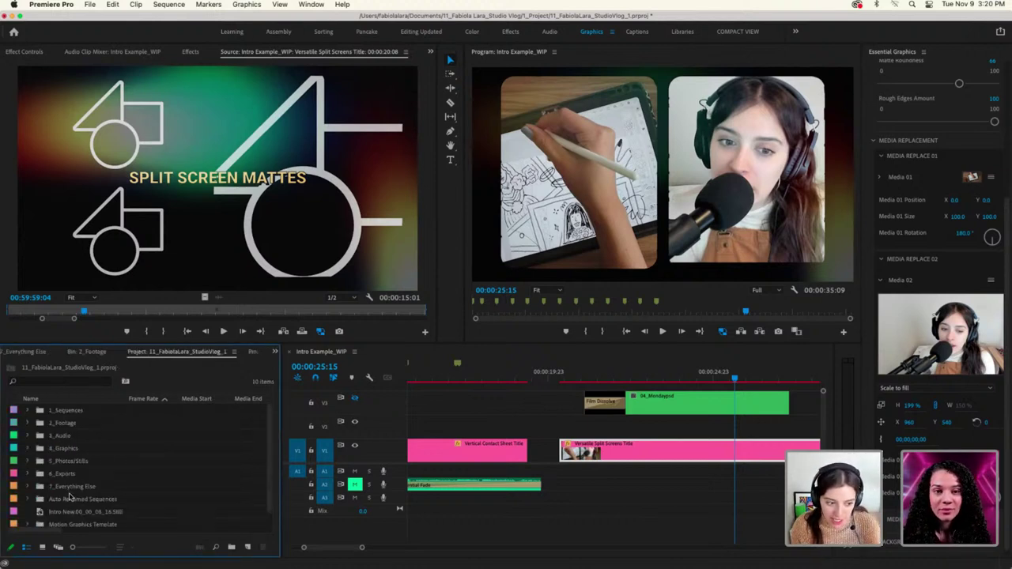
left_click(27, 410)
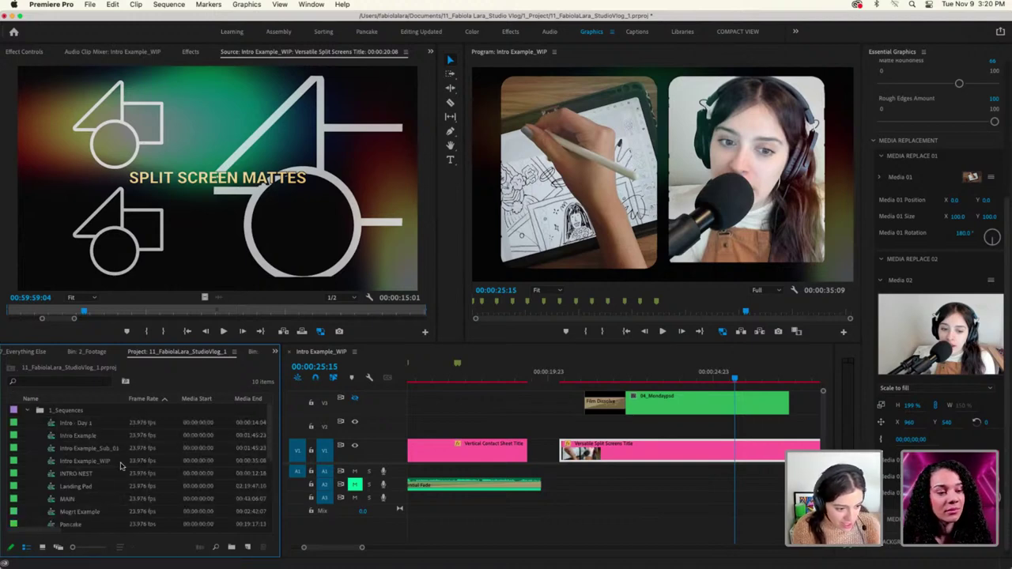
double_click(73, 514)
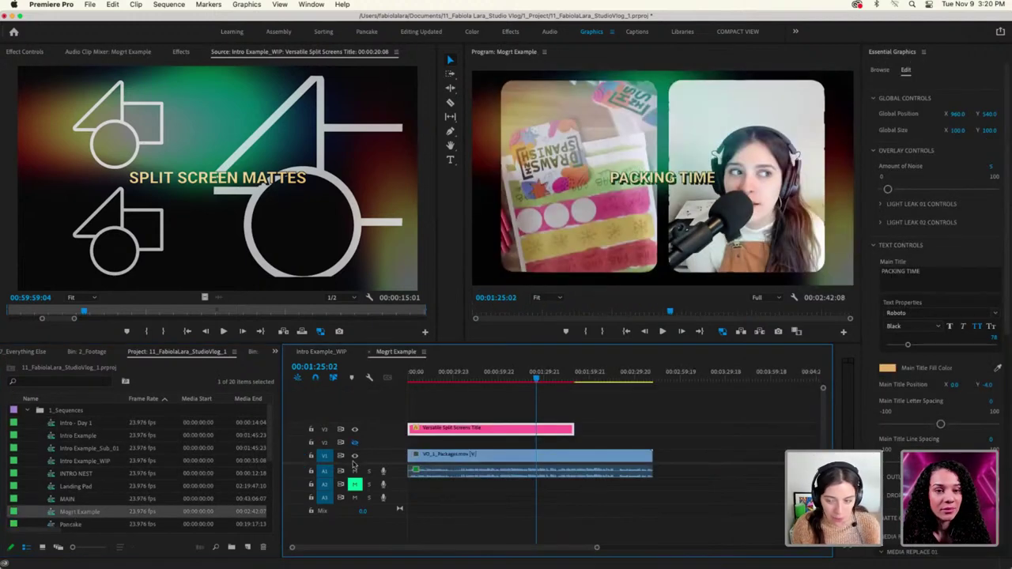
Play the Mogrt Example sequence from the start and load its Versatile Split Screens Title clip in the source monitor
left_click_drag(534, 383, 395, 393)
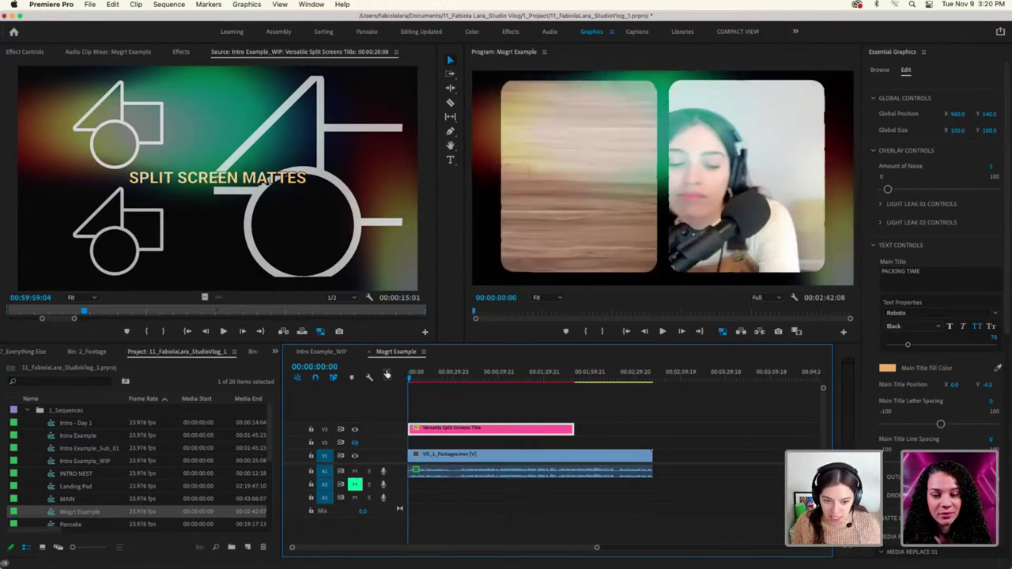
key("space")
double_click(463, 431)
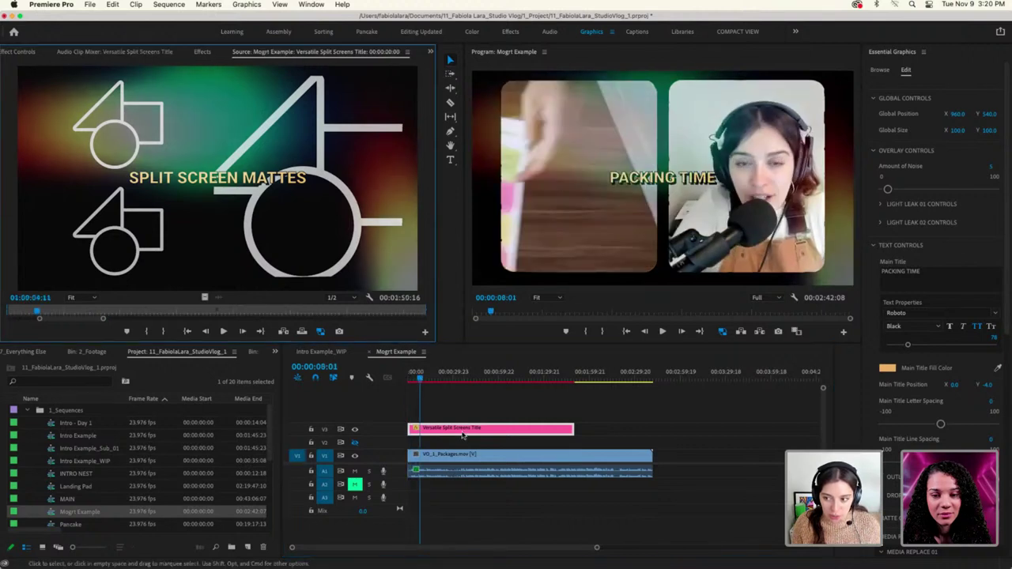
Collapse the title's Global, Overlay, Text and Matte controls and the Media 01 footage settings to review its media replacements
left_click(874, 98)
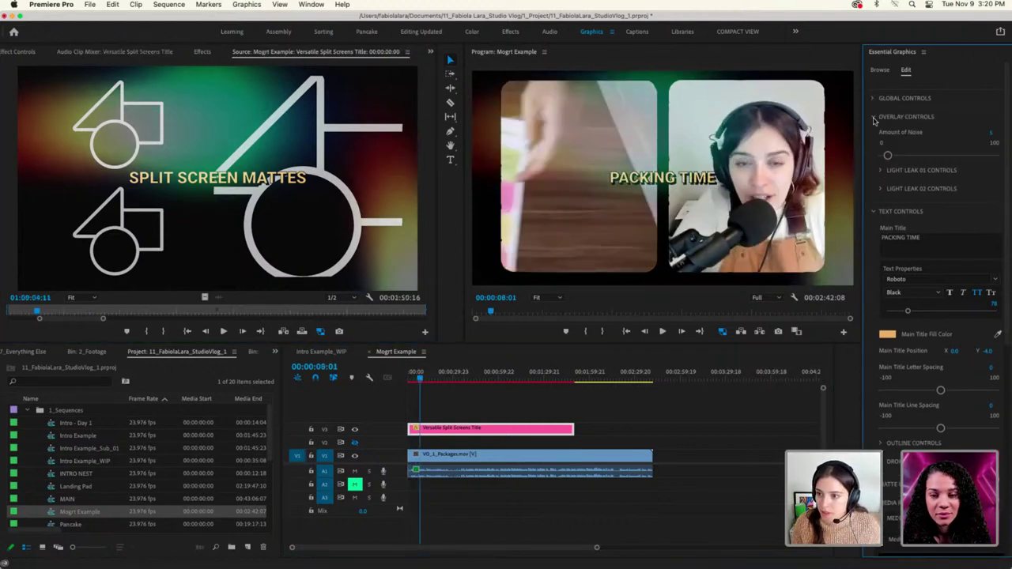
left_click(874, 117)
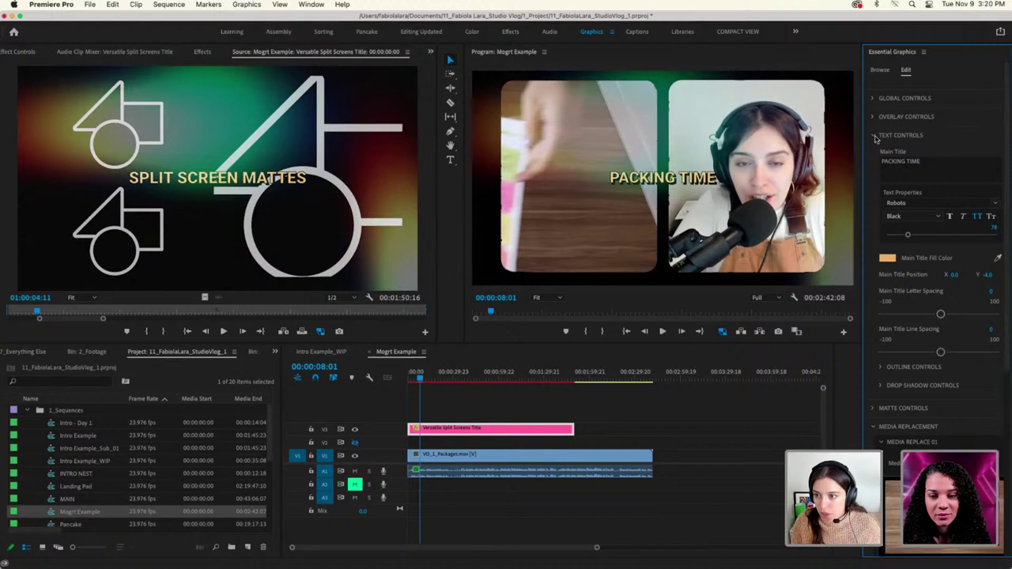
left_click(875, 135)
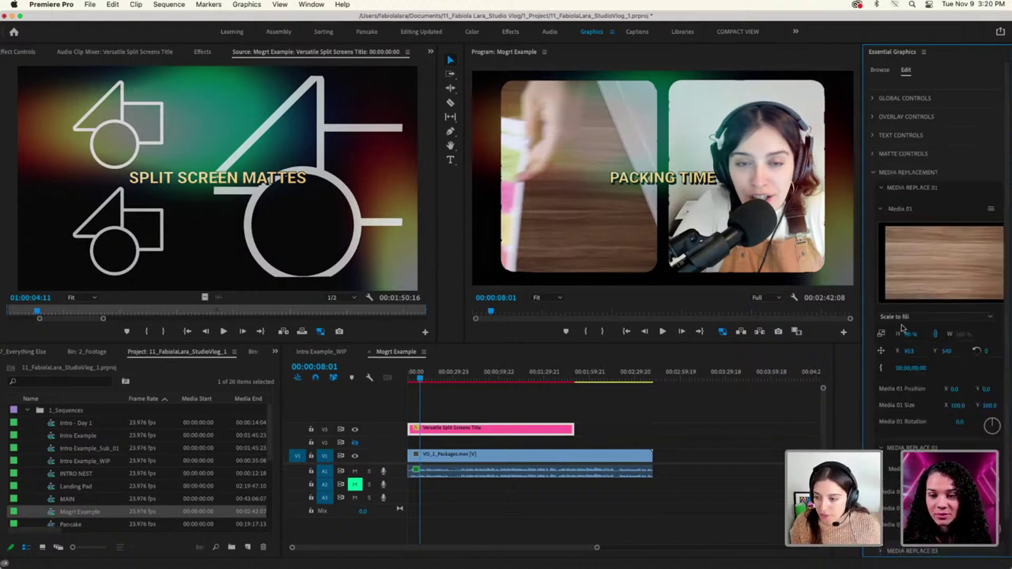
left_click(882, 210)
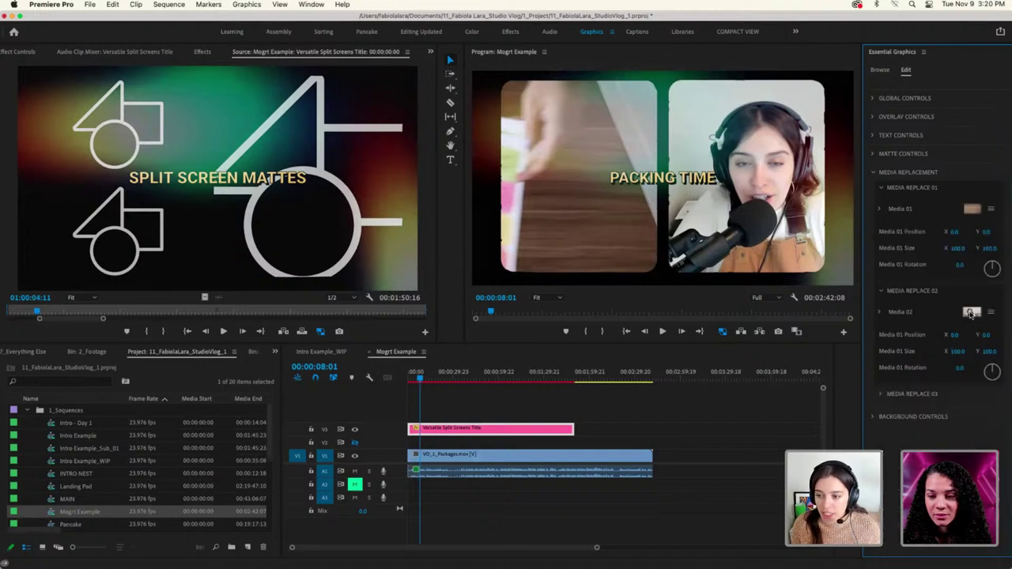
Hide video track V1, make V2 visible, and play the split screen title from 00:00:28:07
left_click_drag(419, 380, 450, 388)
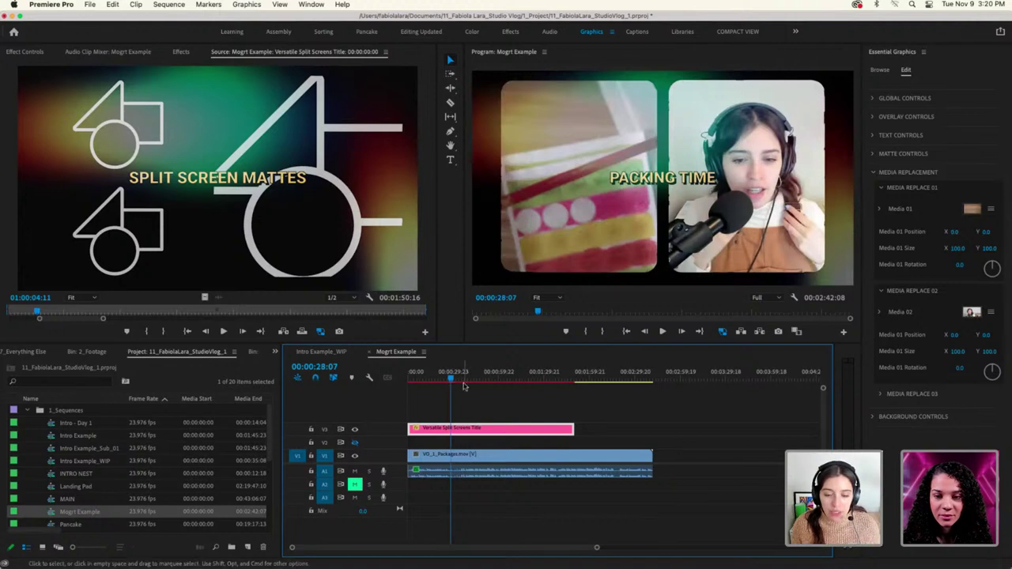
left_click(355, 456)
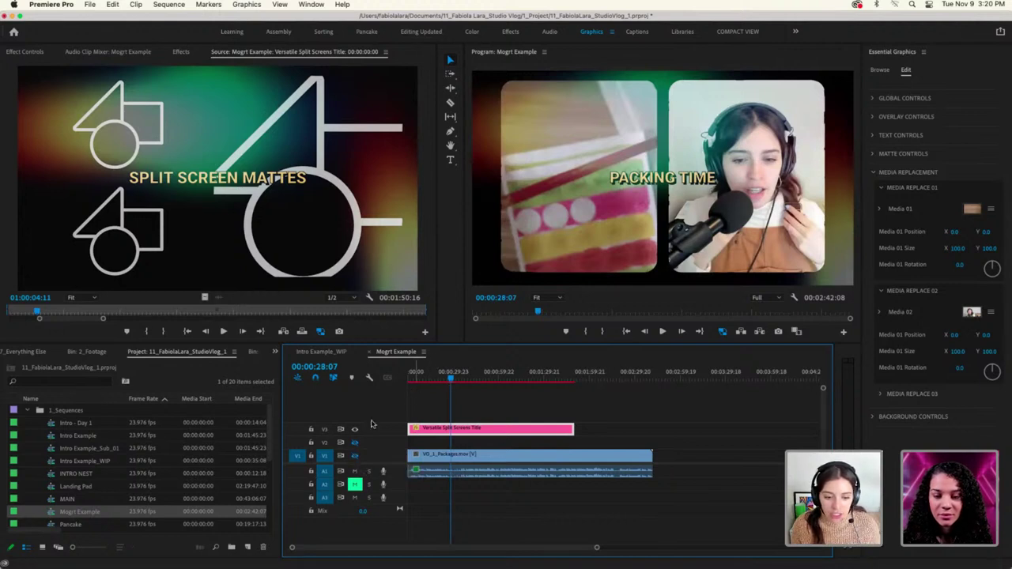
key("space")
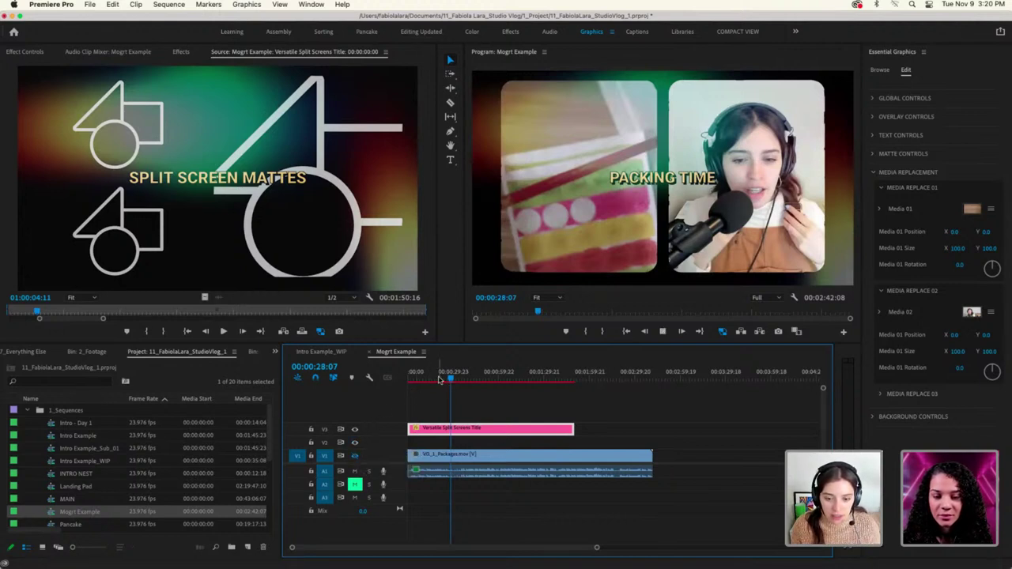
key("space")
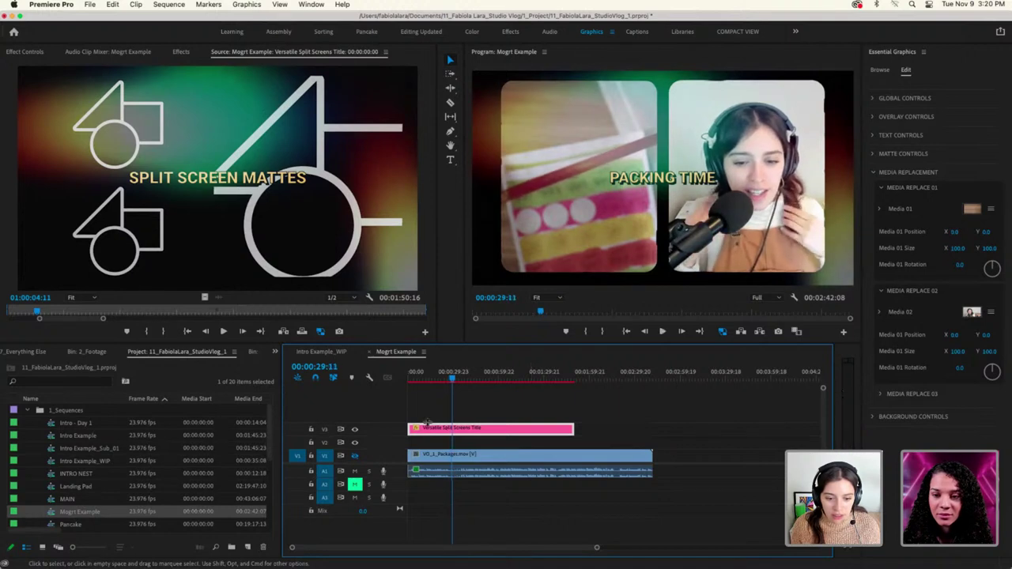
Mute audio track A1 while playing the split screen from 00:00:29:11, and unmute it after the check
left_click(355, 471)
key("space")
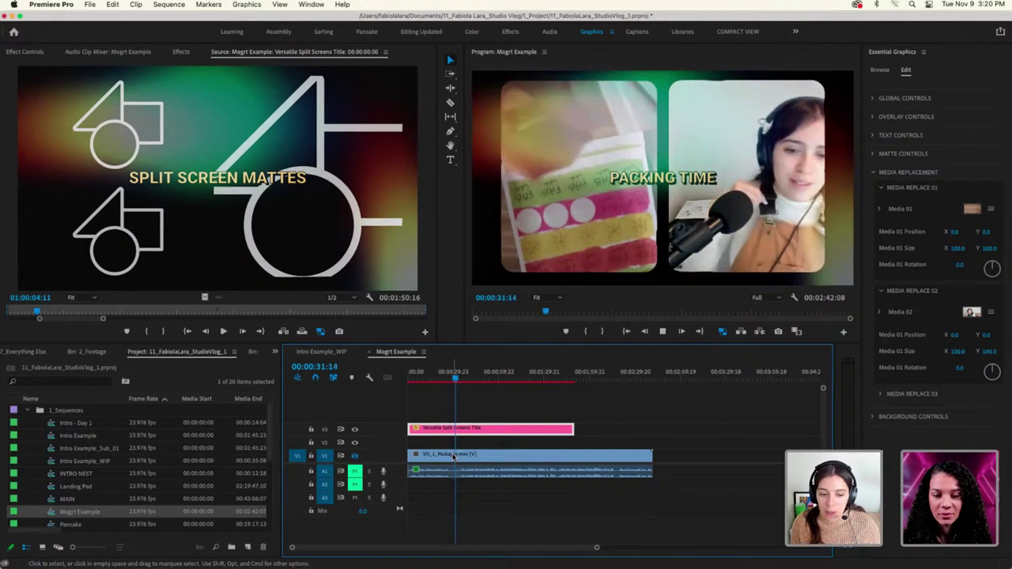
key("space")
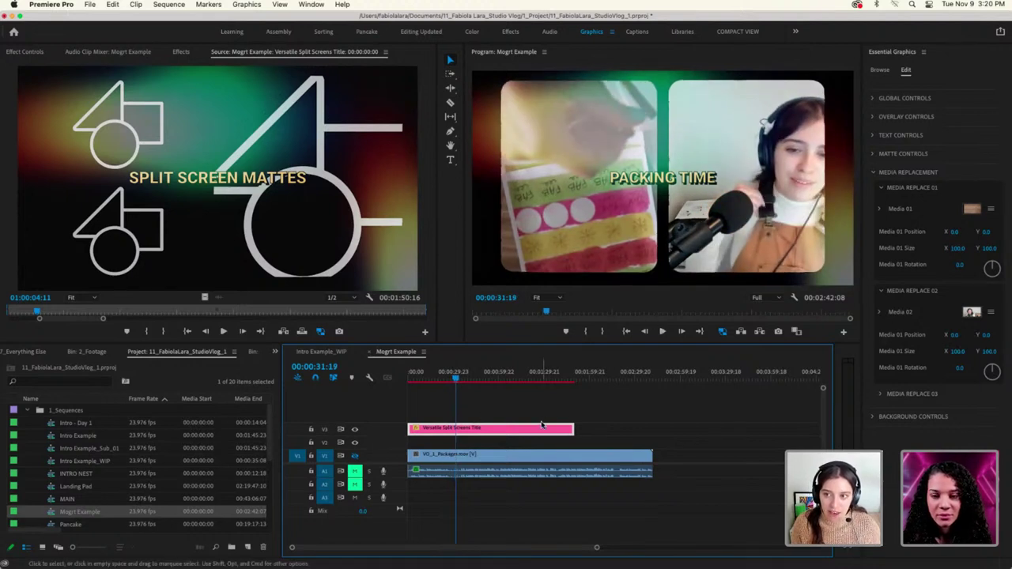
left_click(355, 471)
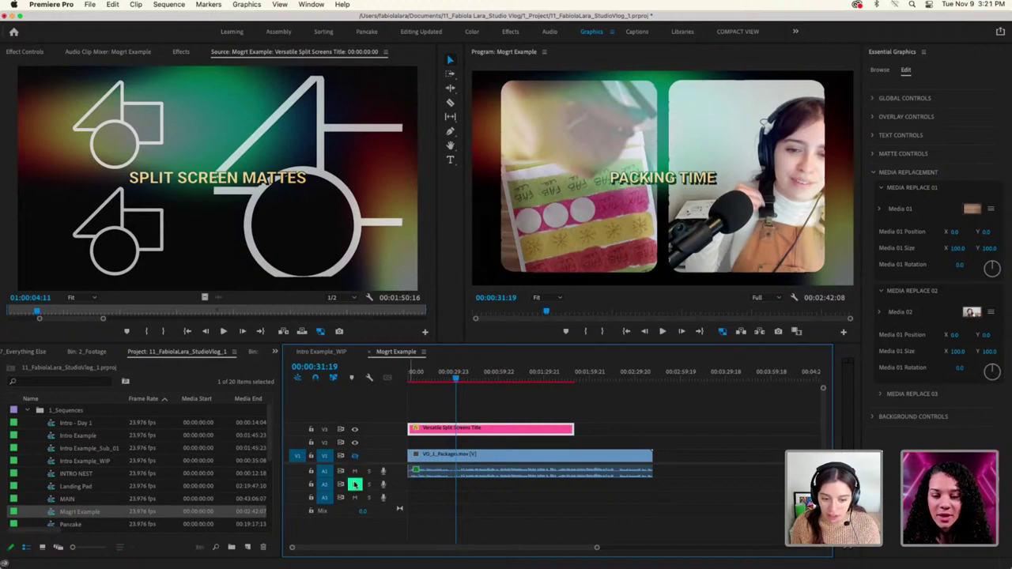
Play the split screen with sound from the sequence start and again from around 00:00:31:00
left_click_drag(456, 377, 404, 379)
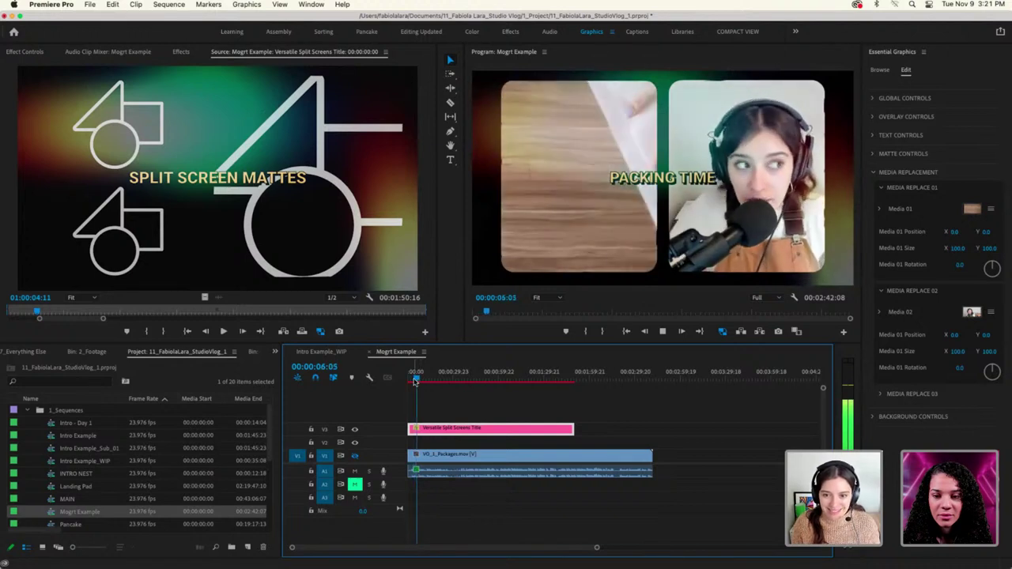
left_click_drag(416, 380, 453, 381)
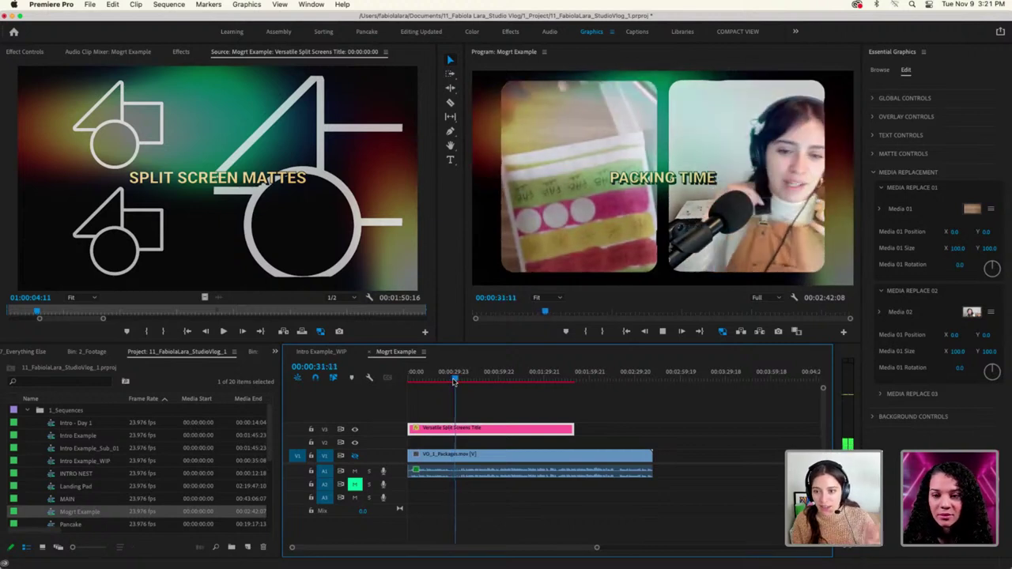
key("space")
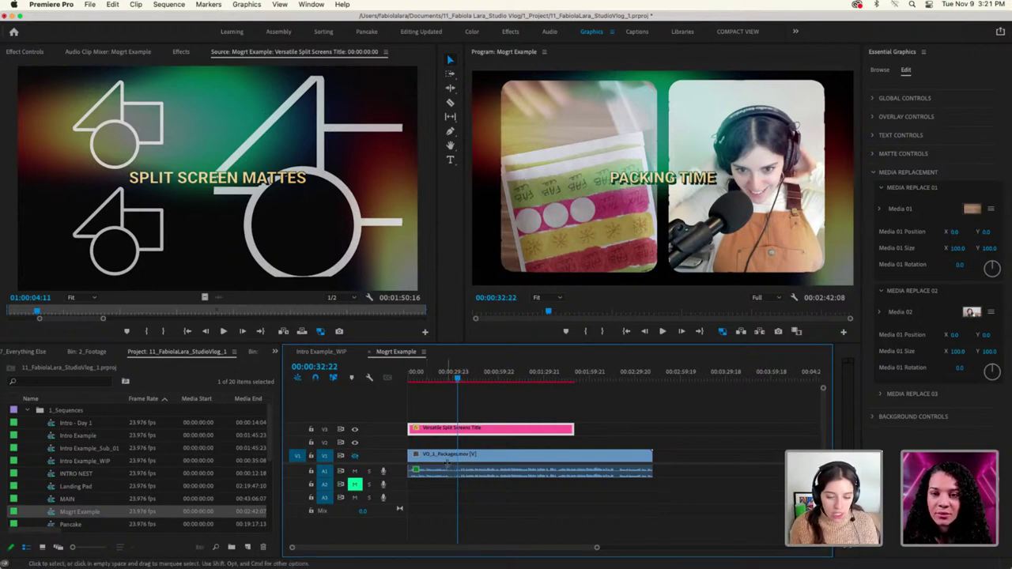
Delete all clips from Mogrt Example and place the Versatile Split Screens Title template at the start of V1, keeping existing settings
left_click_drag(487, 408, 522, 484)
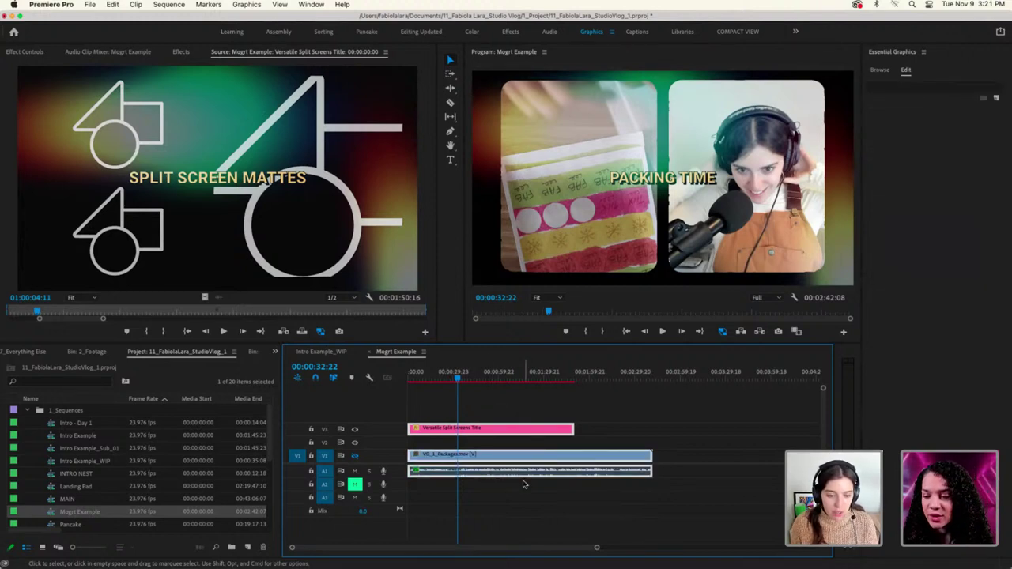
key("Delete")
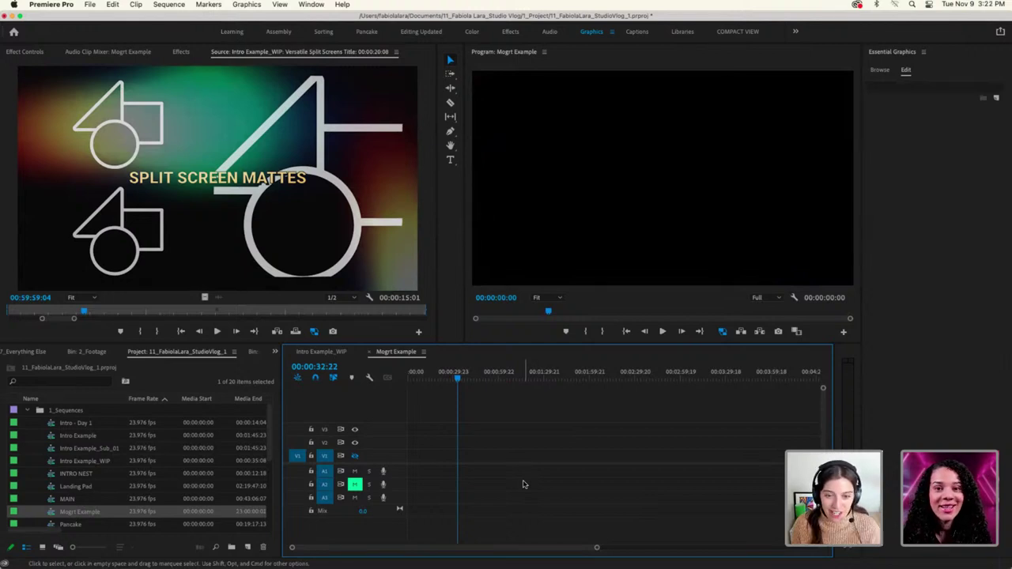
left_click(924, 230)
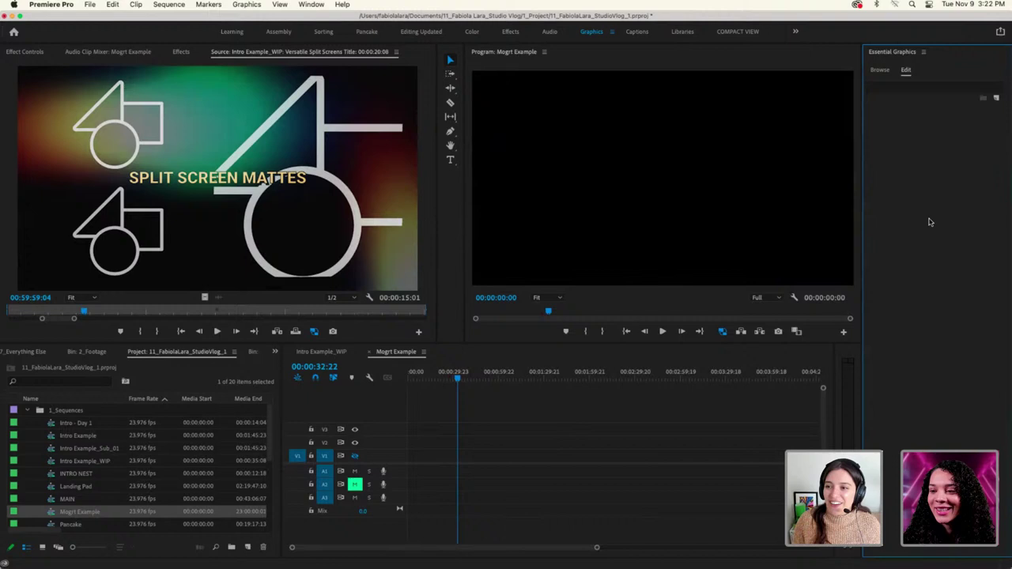
left_click(876, 71)
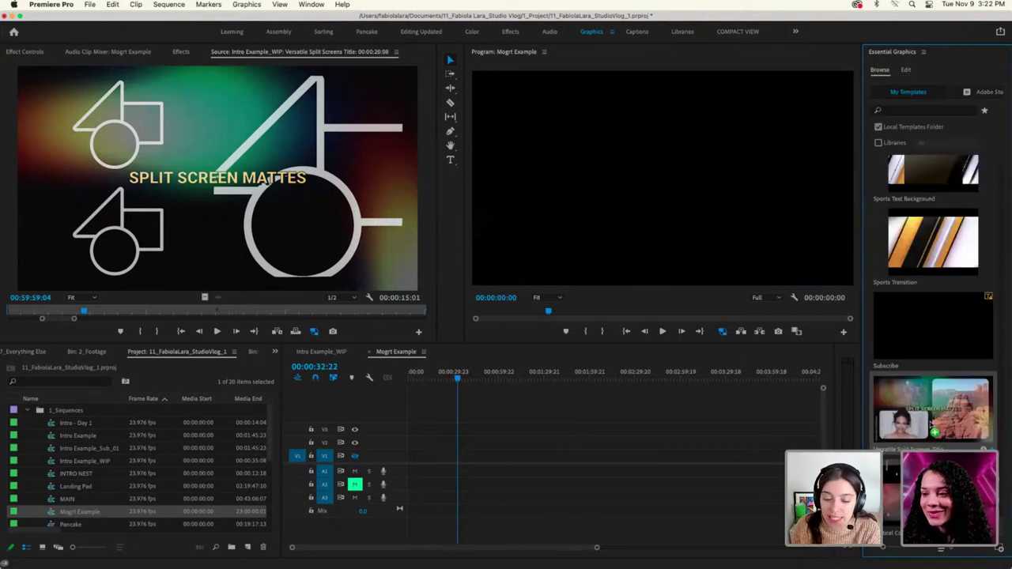
left_click_drag(932, 428, 413, 457)
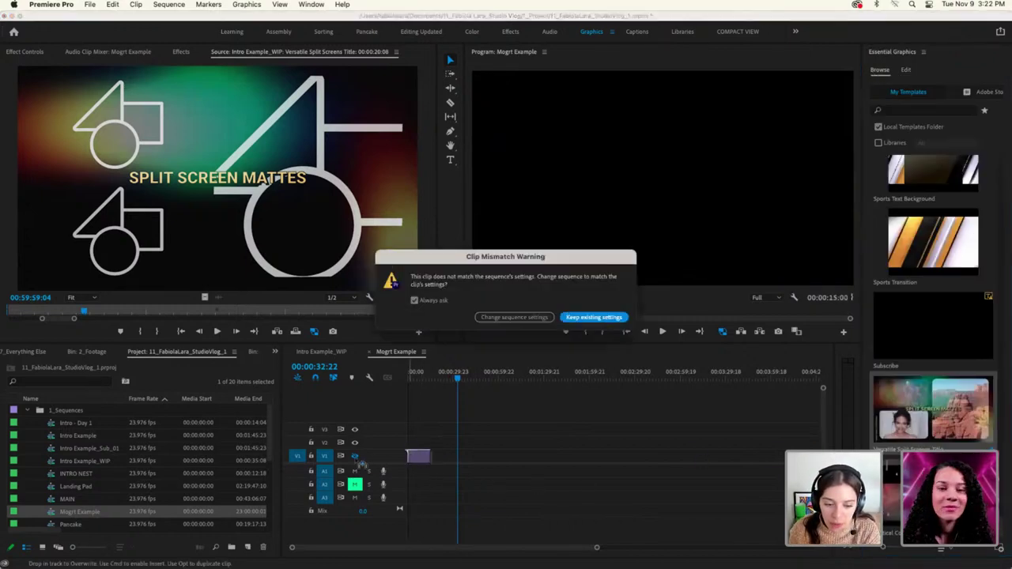
left_click(585, 318)
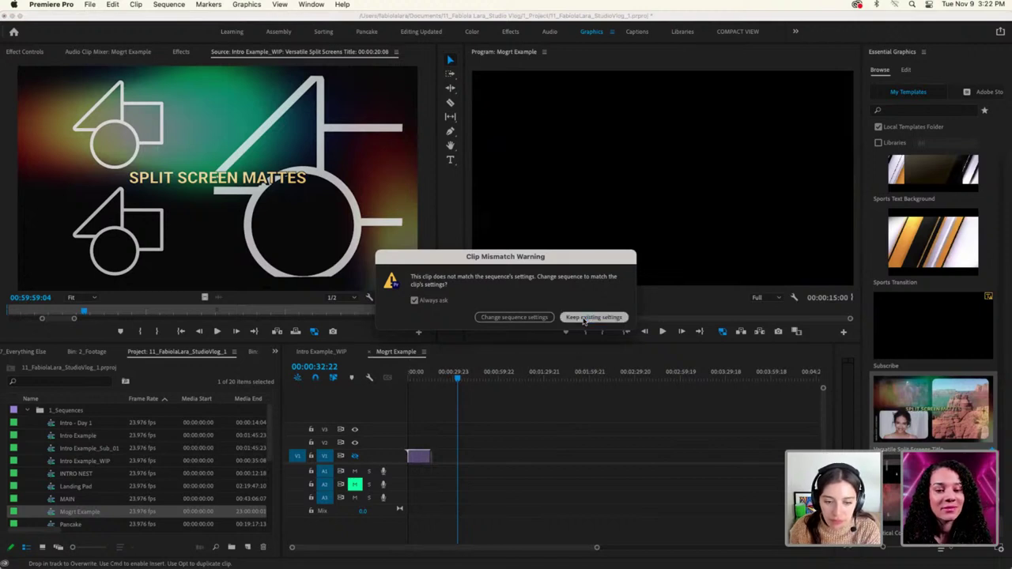
Show V1 again, set the playhead to 00:00:02:19, and extend the title clip's end to 00:02:08:12
left_click_drag(459, 381, 411, 381)
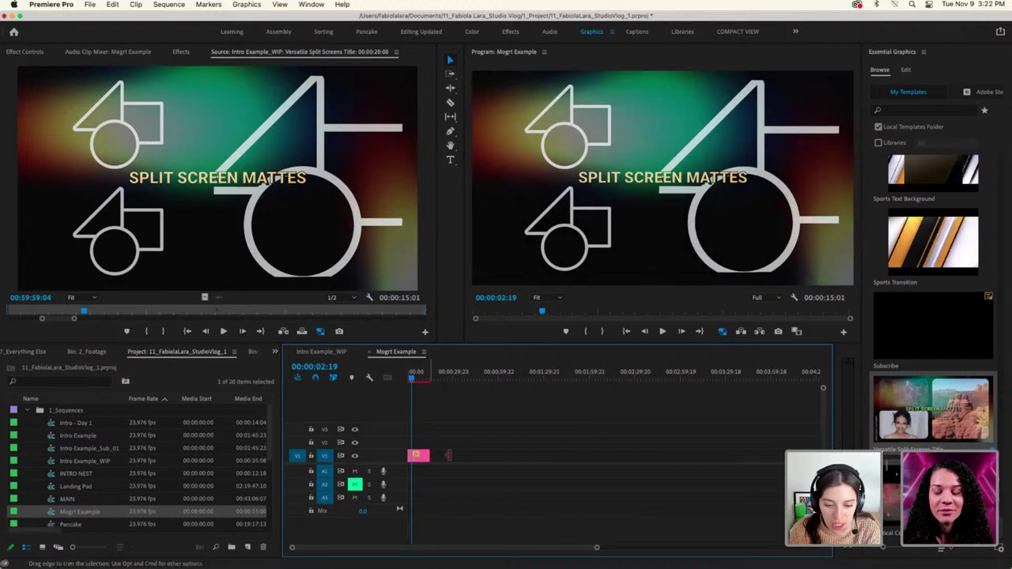
left_click_drag(449, 455, 600, 455)
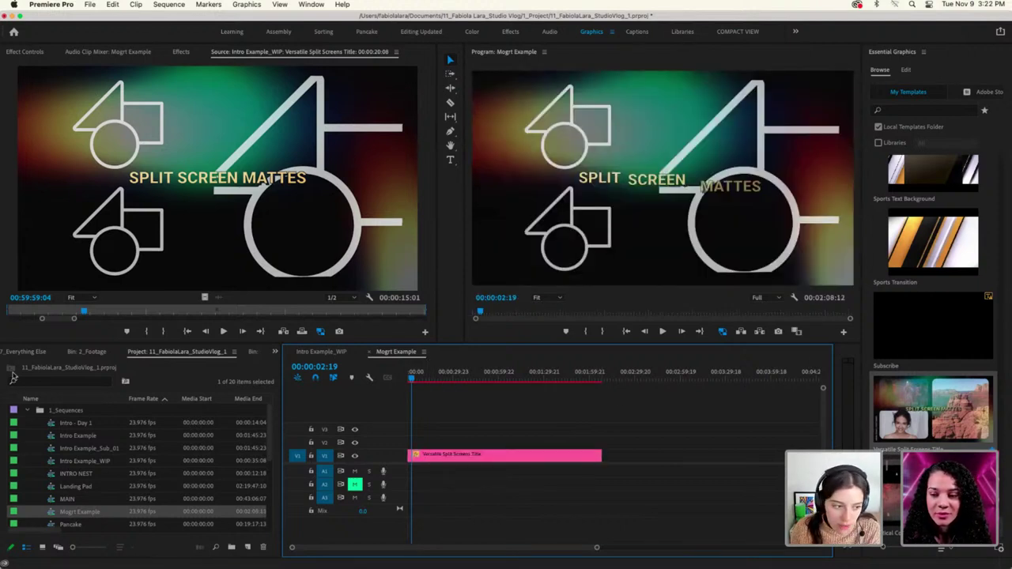
Collapse the 1_Sequences bin and open the 04_Fri footage bin inside 01_M50 of 2_Footage
left_click(13, 377)
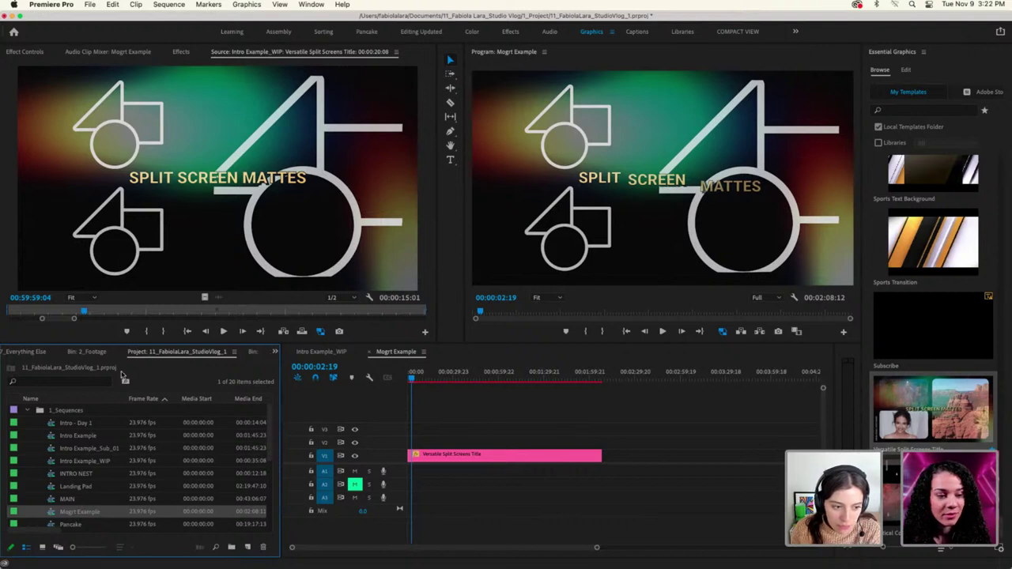
left_click(27, 410)
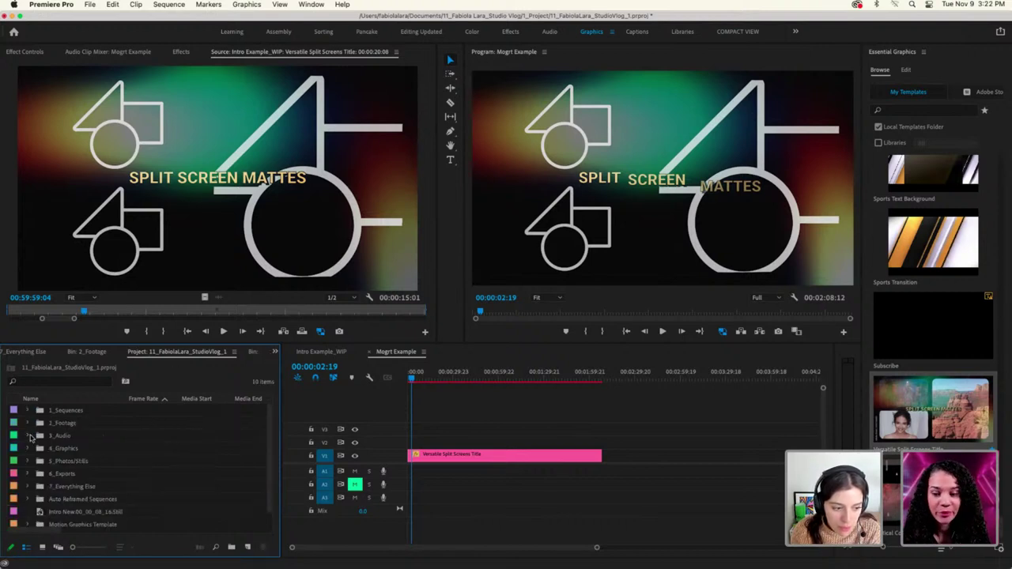
left_click(28, 424)
scroll(59, 461, "down", 2)
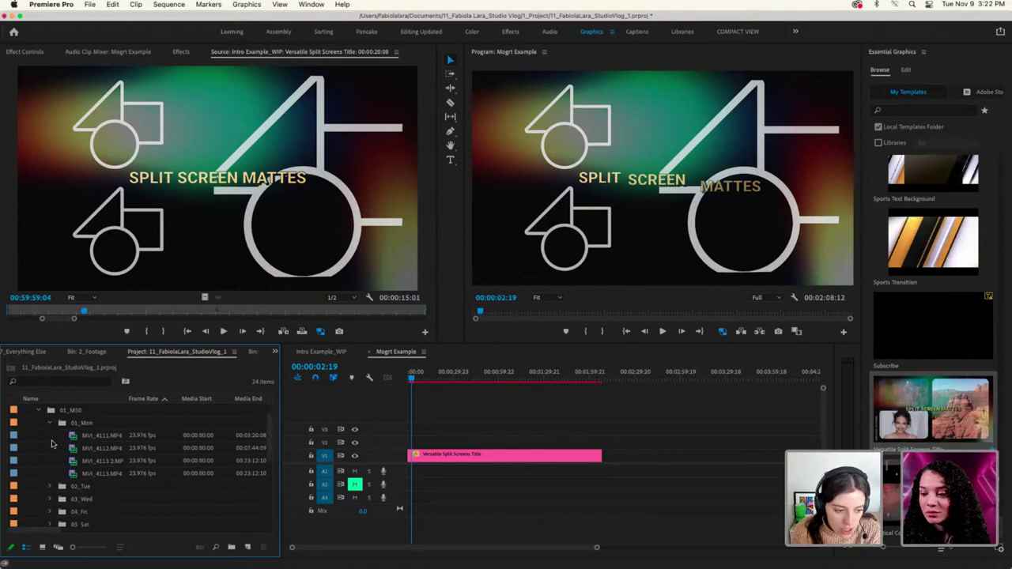
left_click(49, 423)
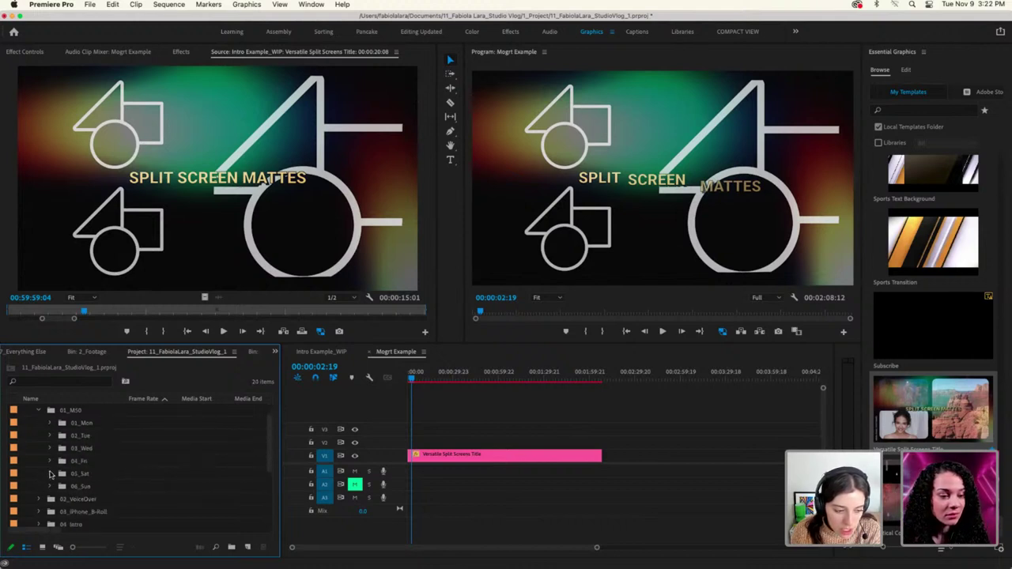
left_click(50, 461)
scroll(54, 467, "down", 3)
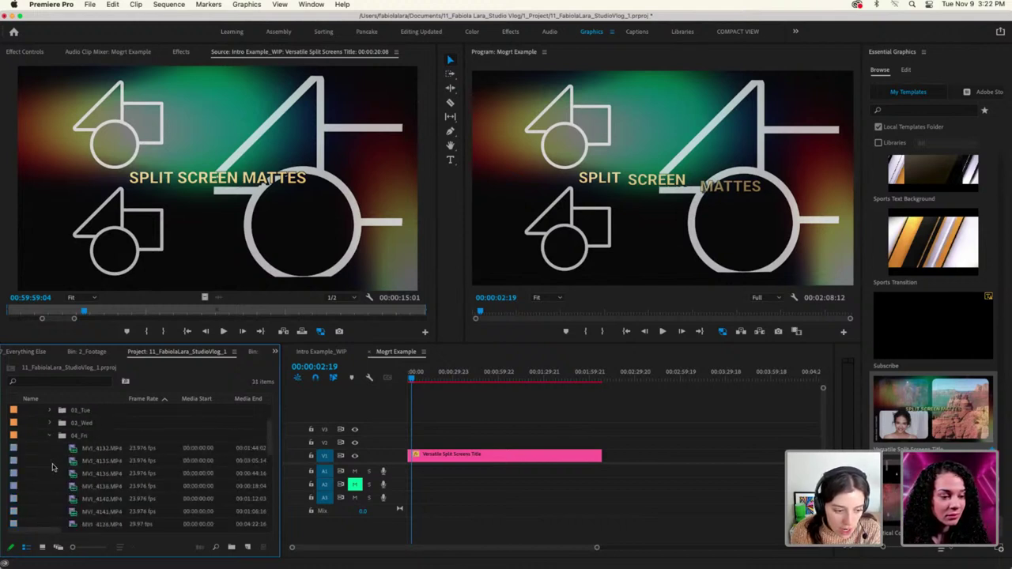
left_click(42, 549)
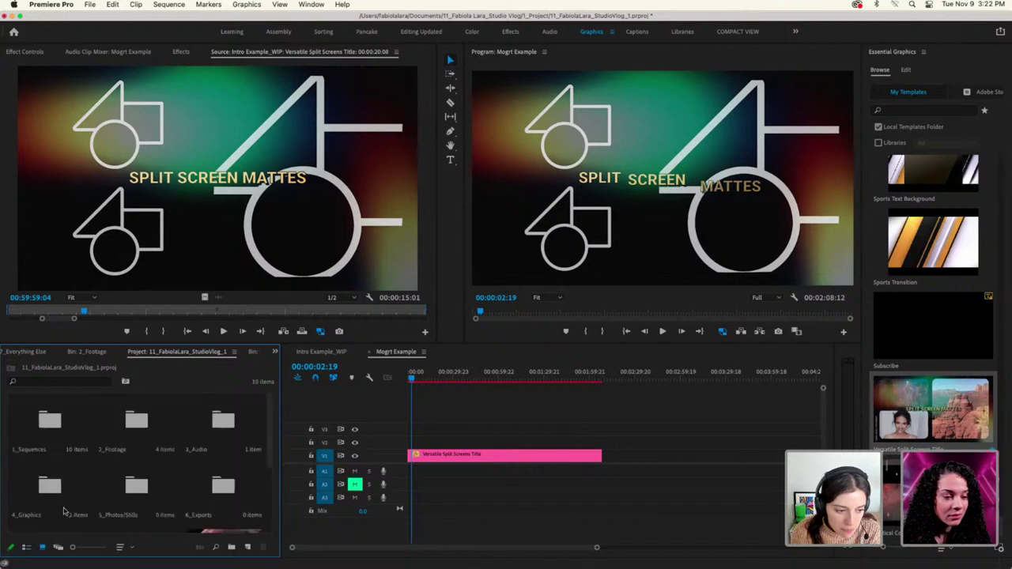
left_click(57, 548)
scroll(65, 512, "down", 1)
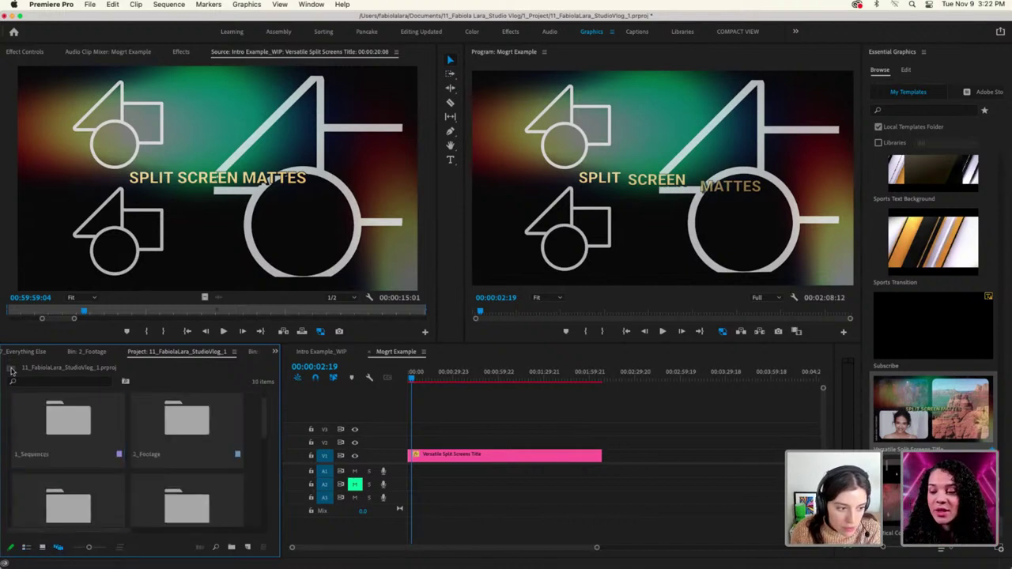
left_click(33, 354)
left_click(187, 353)
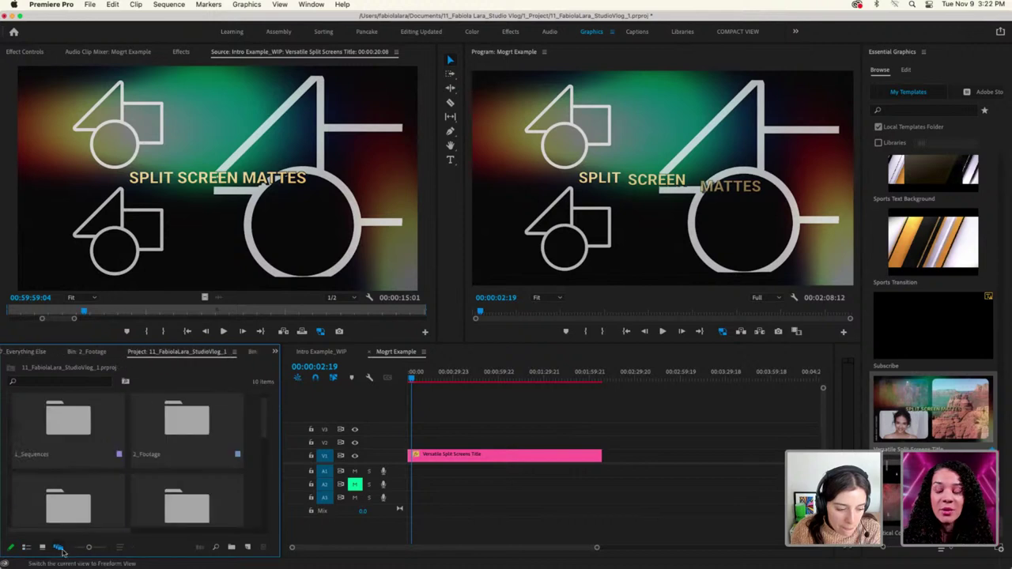
left_click(26, 547)
Preview several clips in the 04_Fri bin, including MVI_4126.MP4 and MVI_4141.MP4, as split-screen footage candidates
scroll(82, 474, "down", 2)
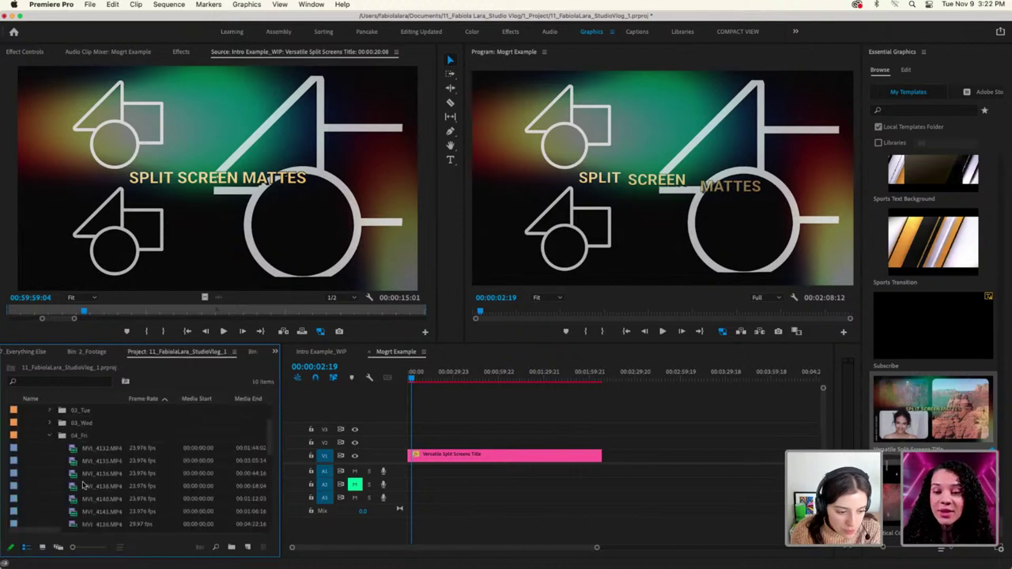
double_click(91, 473)
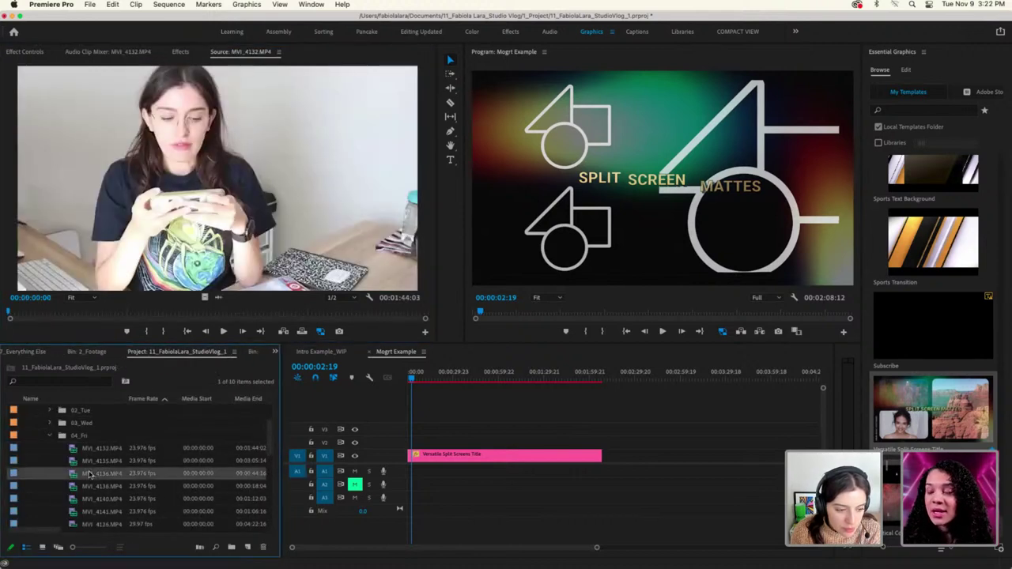
scroll(91, 485, "down", 2)
double_click(96, 500)
scroll(98, 501, "down", 1)
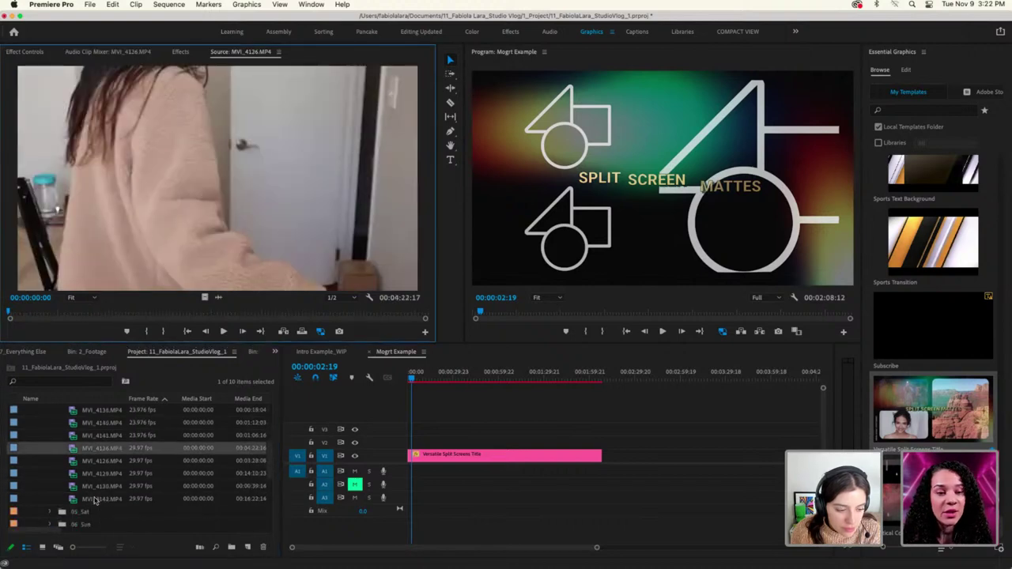
double_click(101, 501)
double_click(98, 473)
double_click(89, 435)
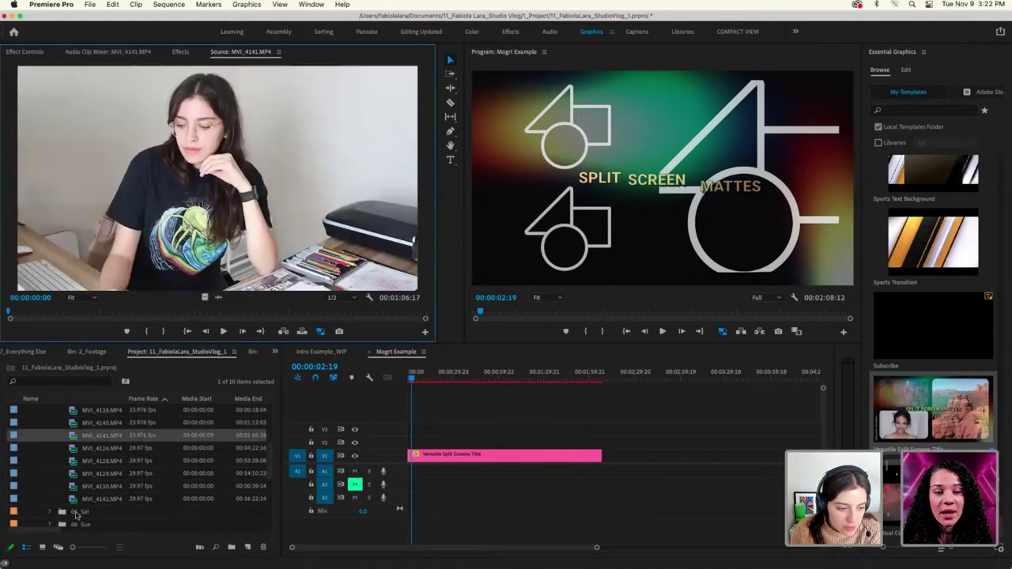
Expand the 05_Sat bin and preview its early clips, including MVI_4143.MP4 and MVI_4149.MP4
left_click(50, 513)
scroll(79, 502, "down", 2)
double_click(89, 498)
scroll(90, 498, "down", 3)
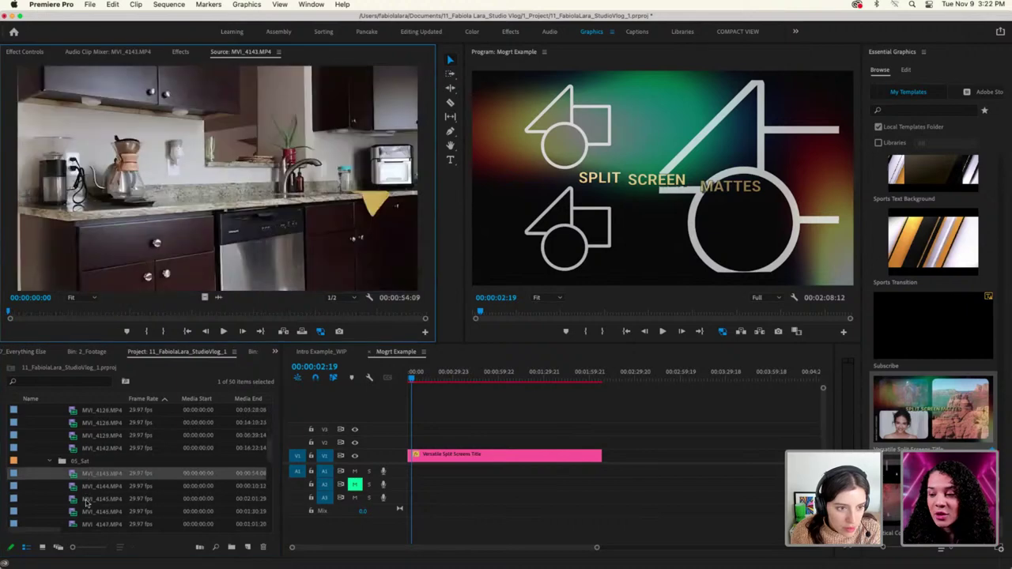
double_click(89, 498)
scroll(95, 510, "down", 2)
double_click(97, 510)
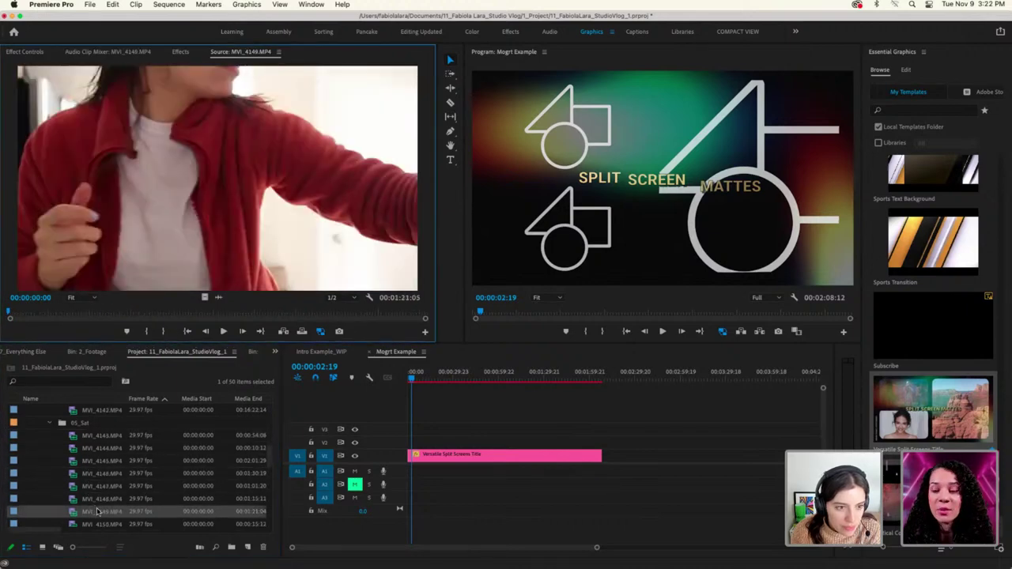
Preview the drawing footage further down 05_Sat, including MVI_4153.MP4, MVI_4161.MP4 and MVI_4160.MP4
scroll(97, 512, "down", 4)
double_click(97, 512)
scroll(103, 493, "down", 3)
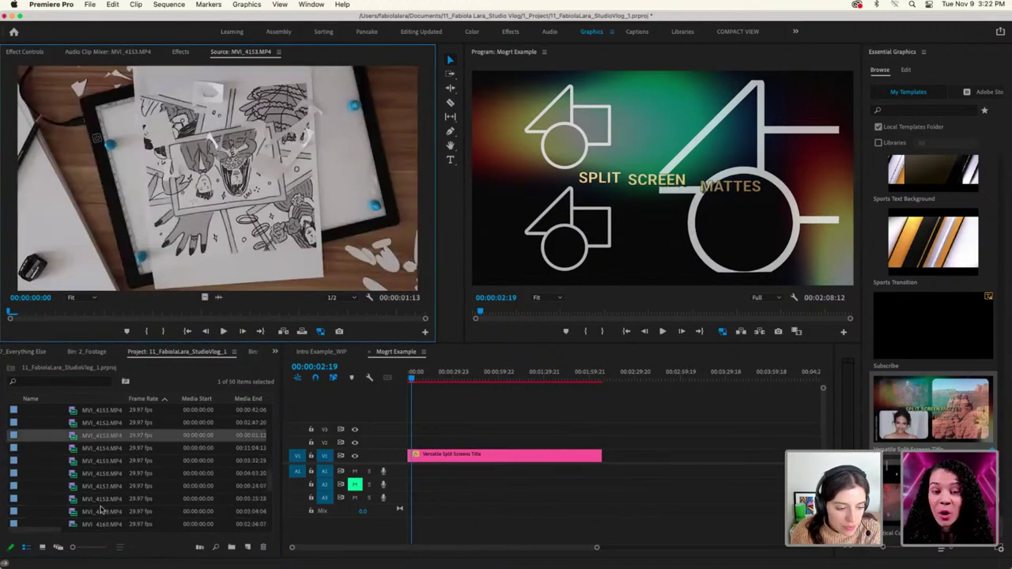
double_click(101, 500)
scroll(105, 514, "down", 1)
double_click(105, 512)
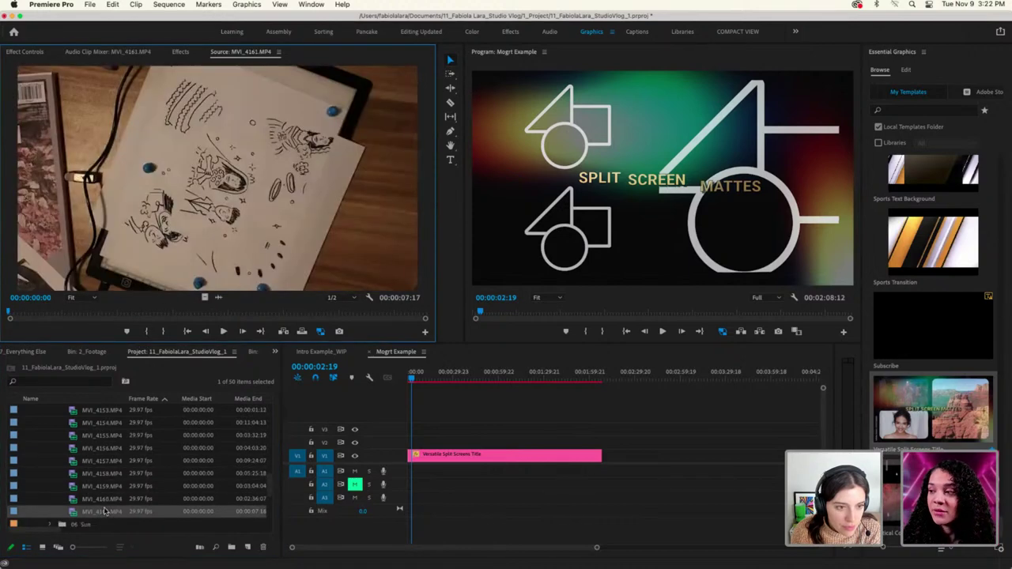
double_click(106, 499)
scroll(104, 494, "up", 3)
scroll(94, 449, "up", 5)
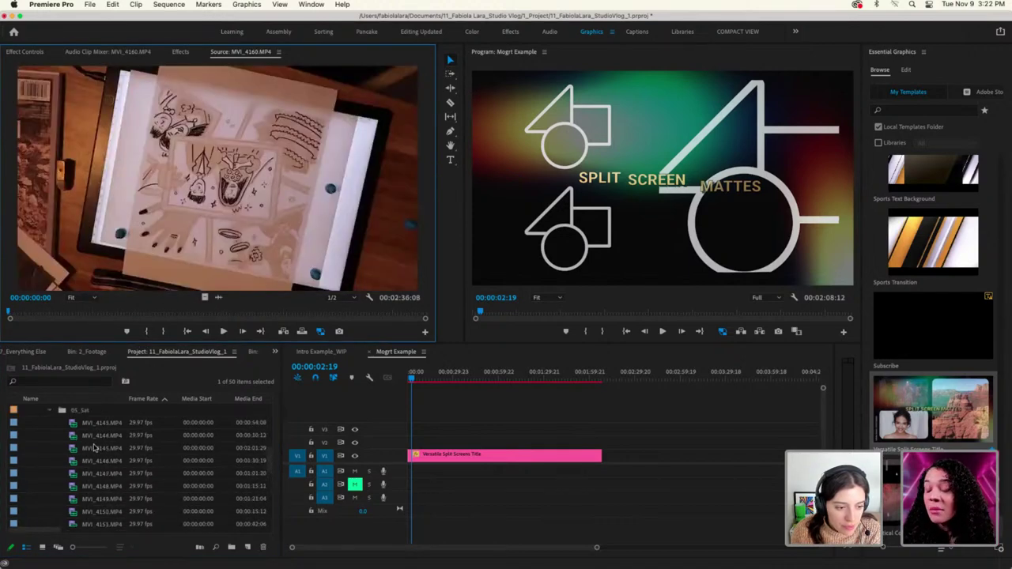
scroll(93, 448, "down", 3)
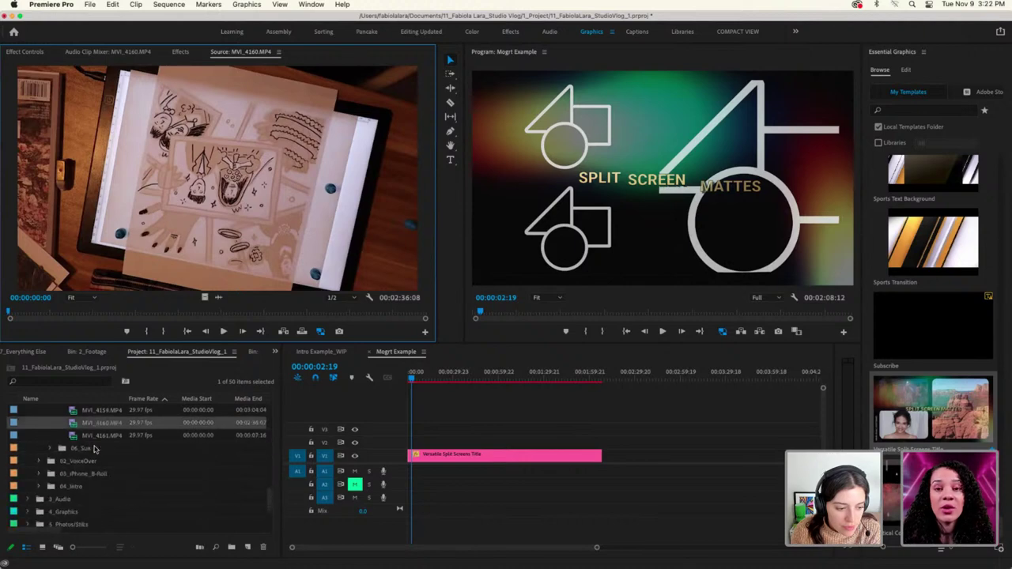
Expand the 06_Sun bin, preview clips such as MVI_4164.MP4 and MVI_4169.MP4, and settle on MVI_4170.MP4
left_click(51, 448)
double_click(94, 473)
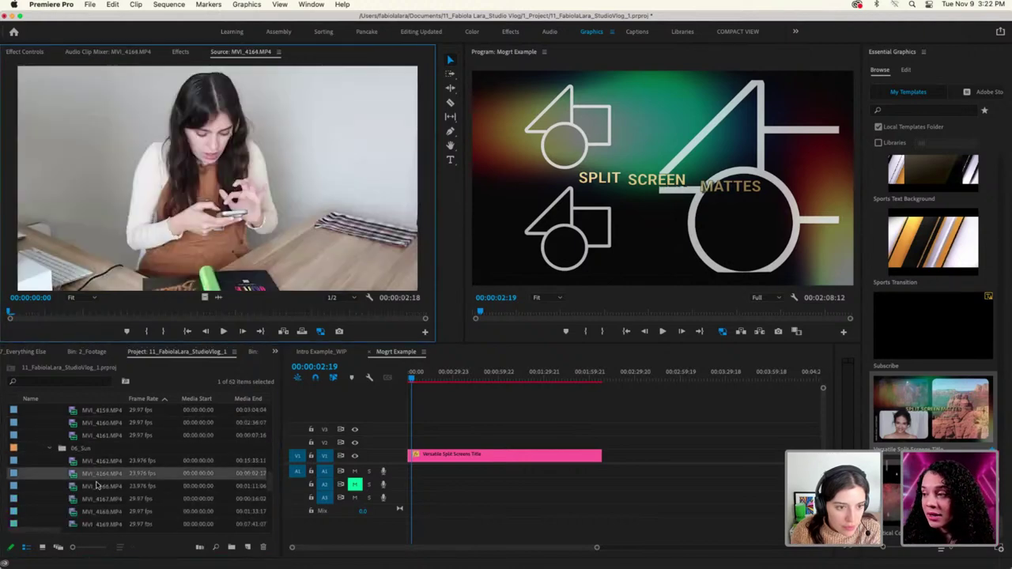
double_click(98, 484)
scroll(98, 486, "down", 2)
double_click(99, 486)
scroll(99, 488, "down", 2)
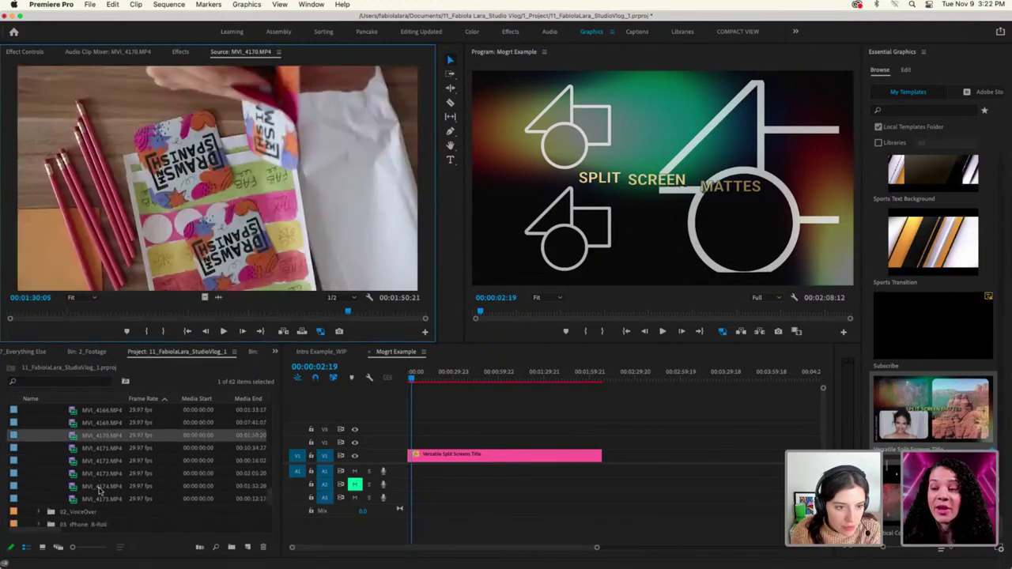
double_click(71, 424)
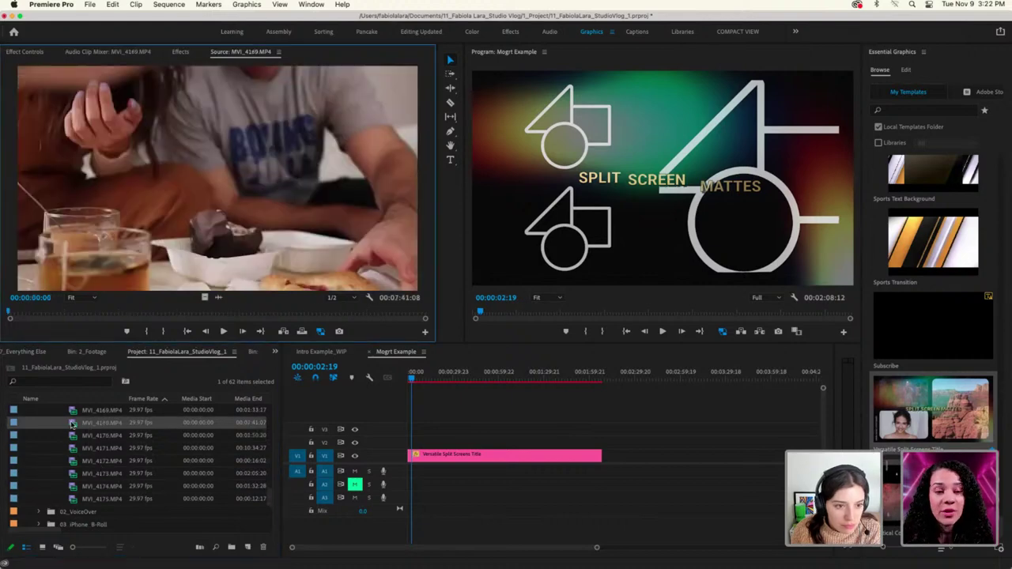
double_click(74, 436)
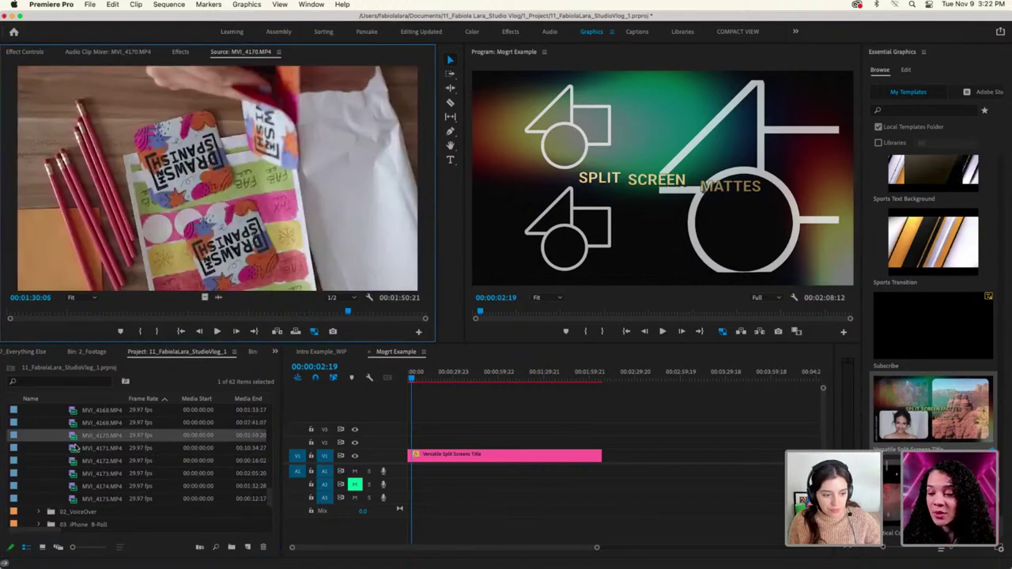
left_click(74, 436)
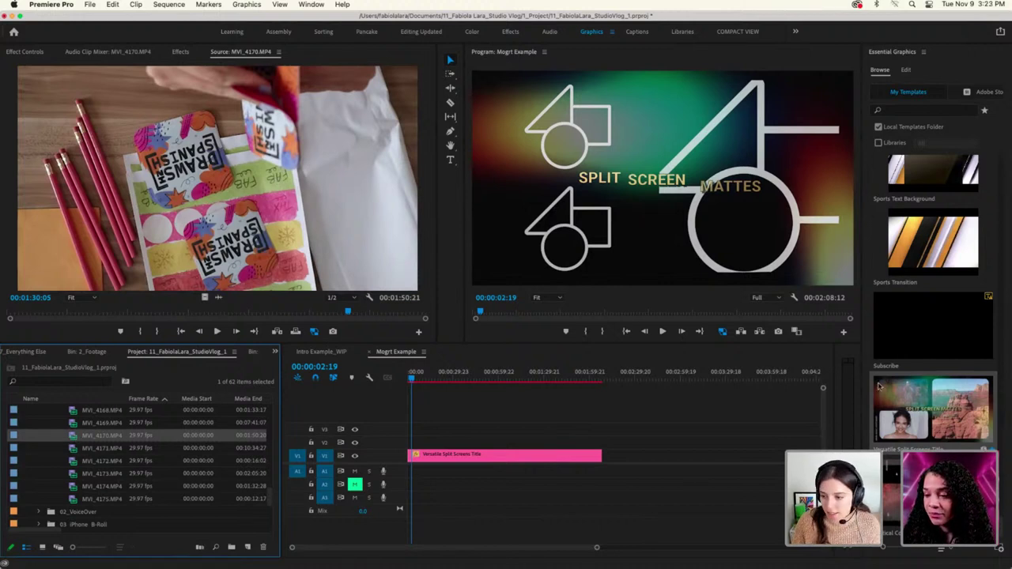
Open the title clip's Media Replacement controls and fill the Media 01 slot with MVI_4170.MP4
double_click(532, 457)
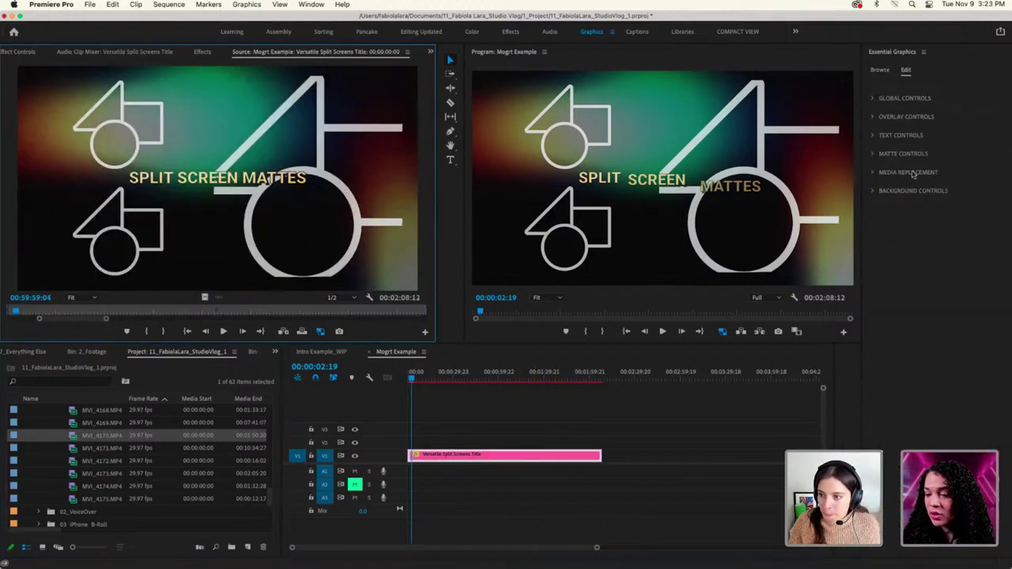
left_click(874, 173)
left_click(881, 188)
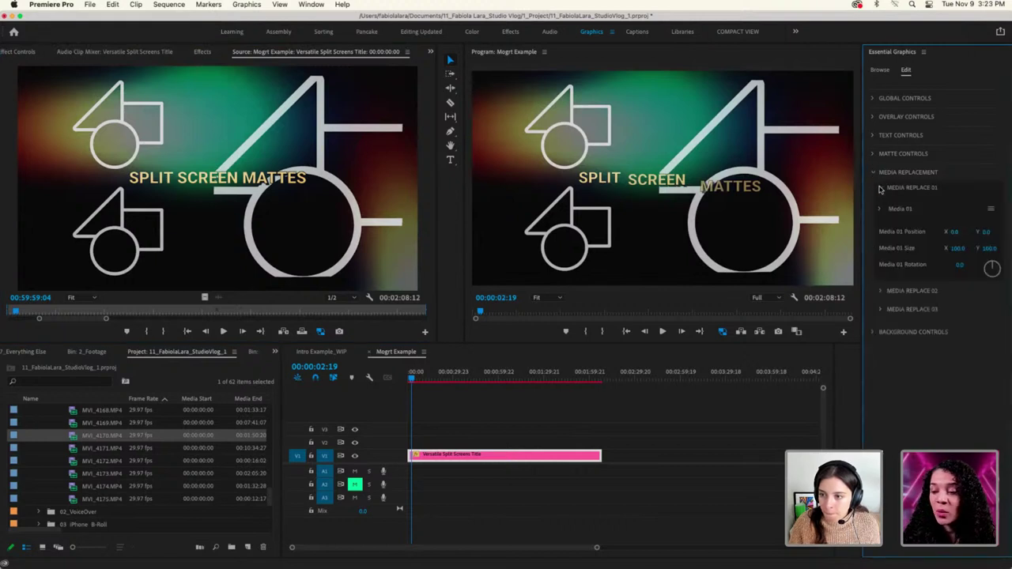
left_click(875, 173)
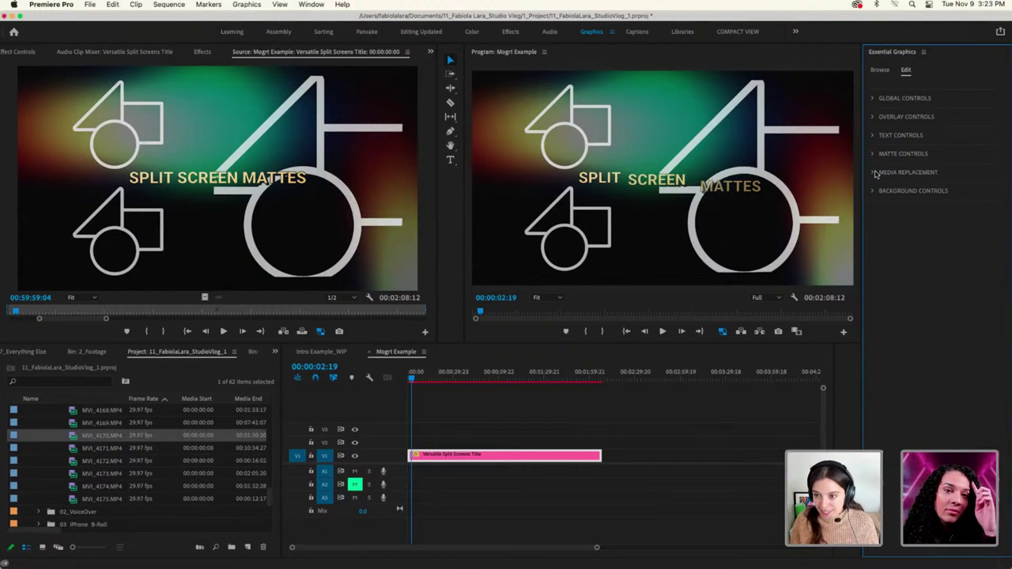
left_click(873, 172)
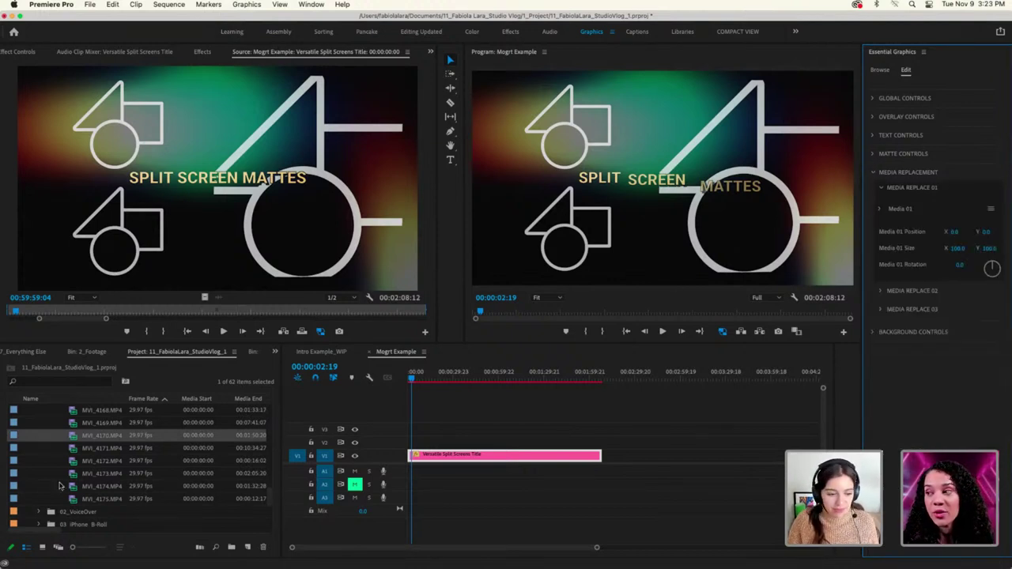
left_click(74, 437)
left_click_drag(74, 437, 923, 208)
left_click(882, 190)
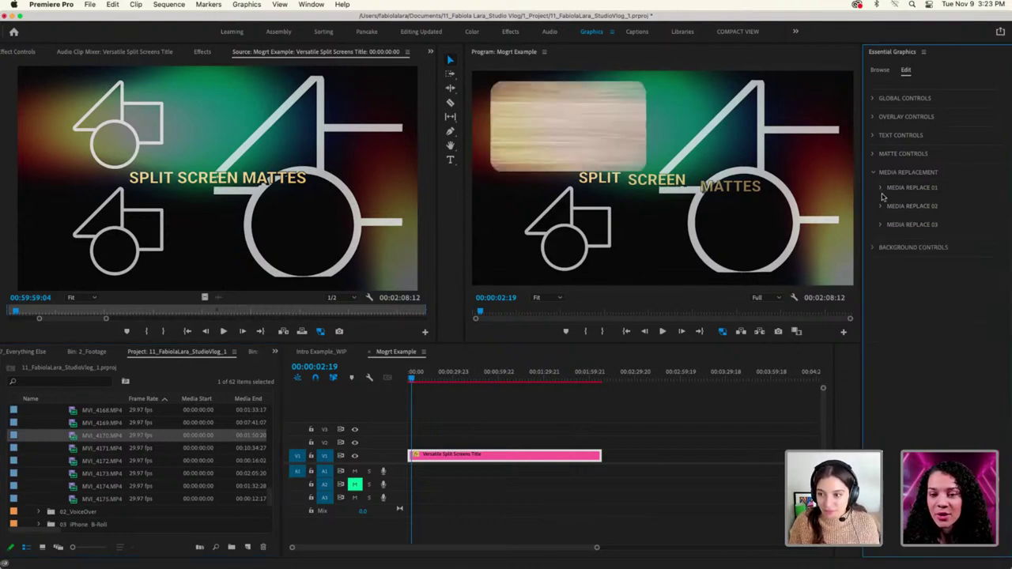
Fill the Media 02 slot under Media Replace 02 with VO_1_Packages.mov from the 02_VoiceOver bin
left_click(882, 206)
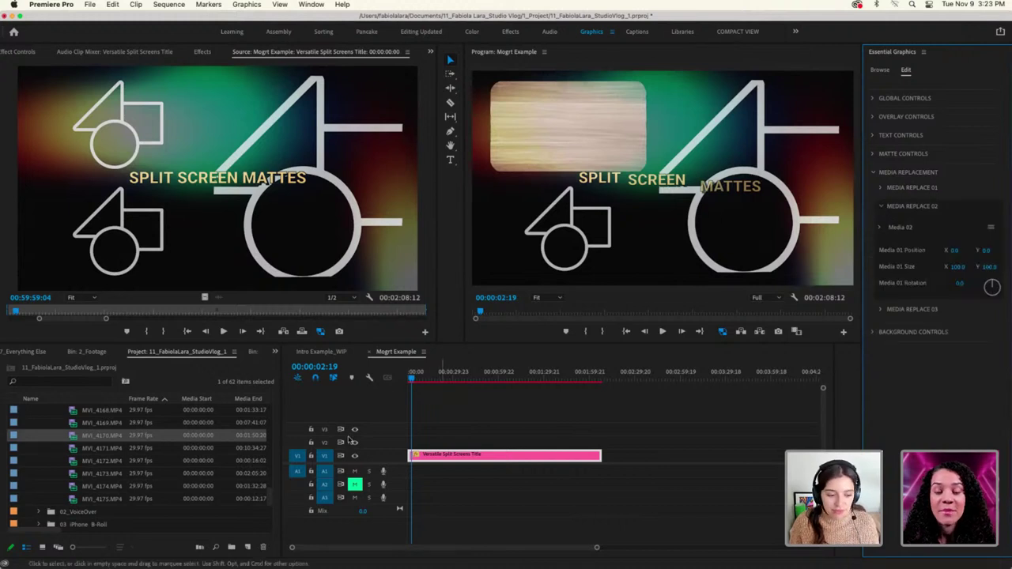
left_click(38, 513)
scroll(38, 516, "down", 1)
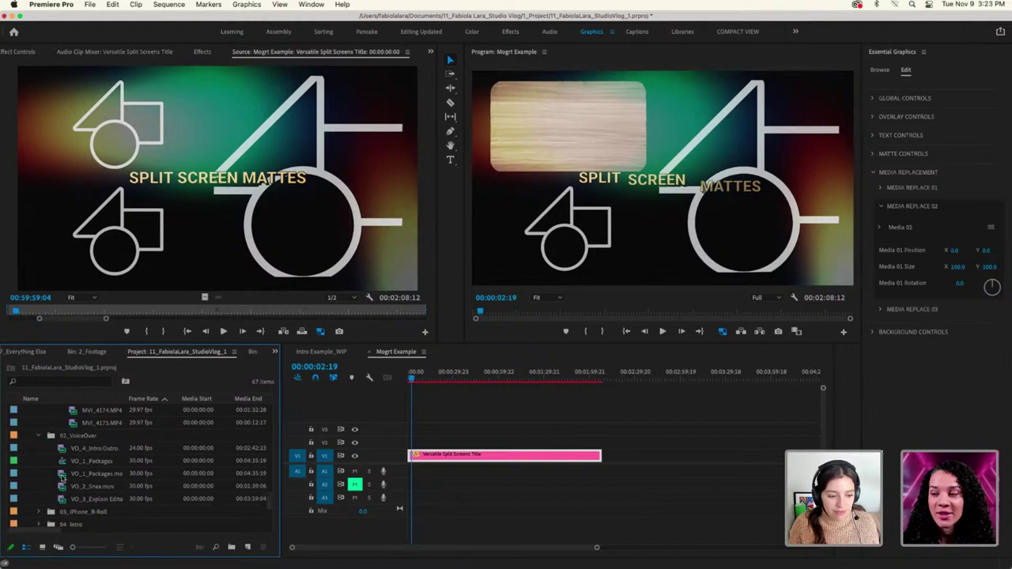
left_click(61, 474)
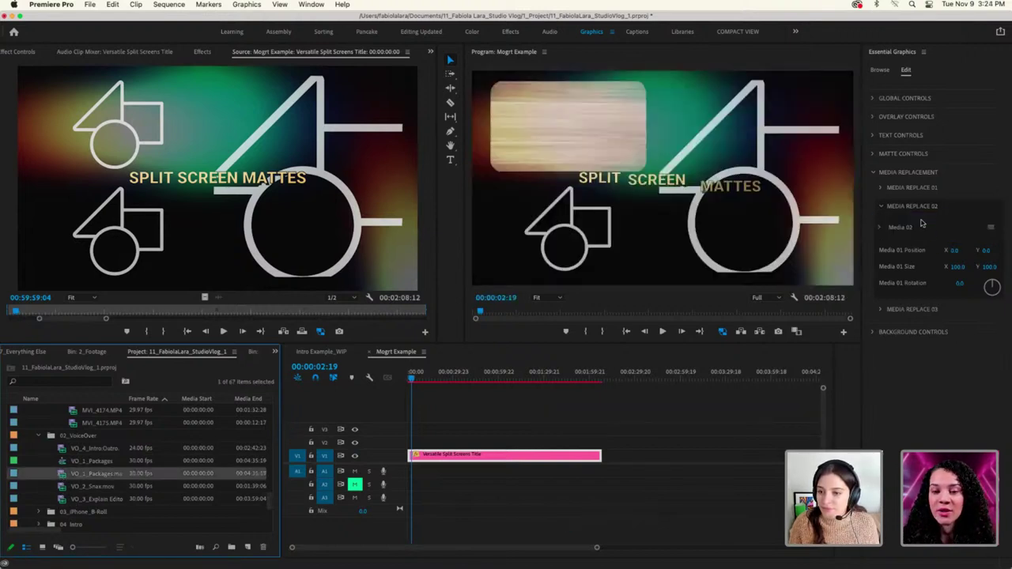
left_click_drag(920, 224, 922, 226)
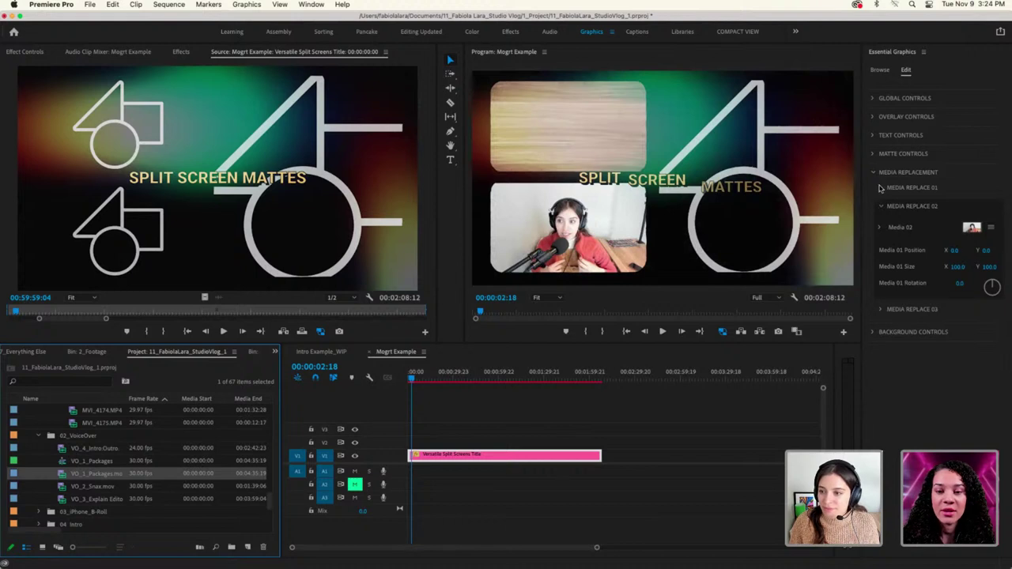
Change the title template's matte layout to B- Two Videos Vertical in the Matte Controls
left_click(876, 155)
left_click(899, 180)
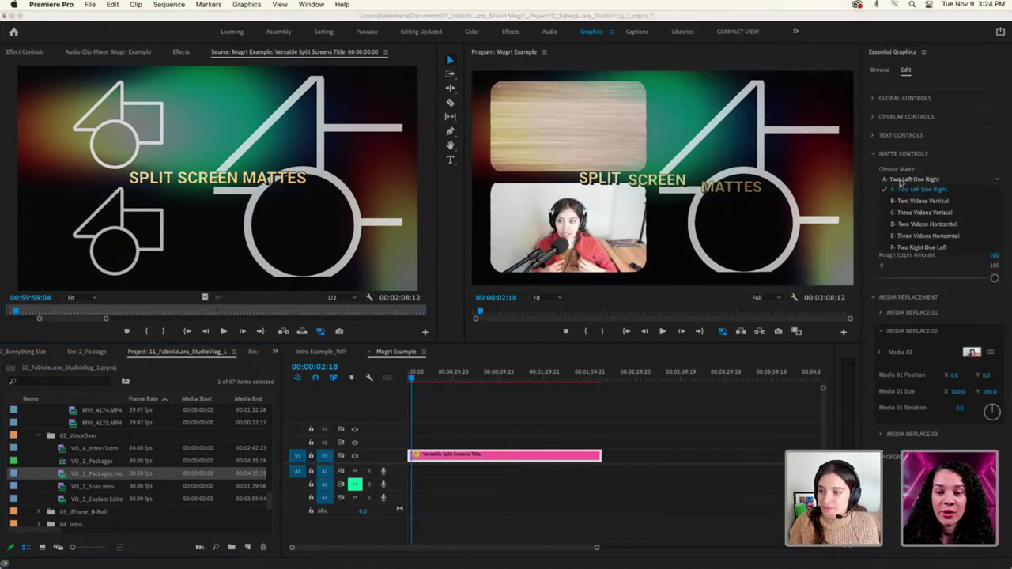
left_click(917, 201)
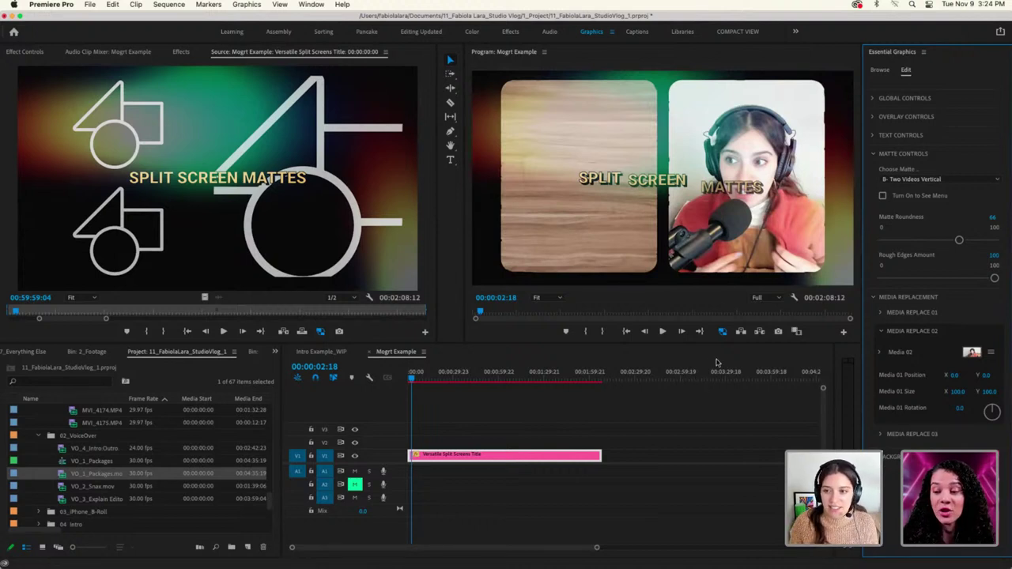
Delete the Main Title text in the Text Controls, leaving the title empty
left_click(876, 134)
left_click(949, 161)
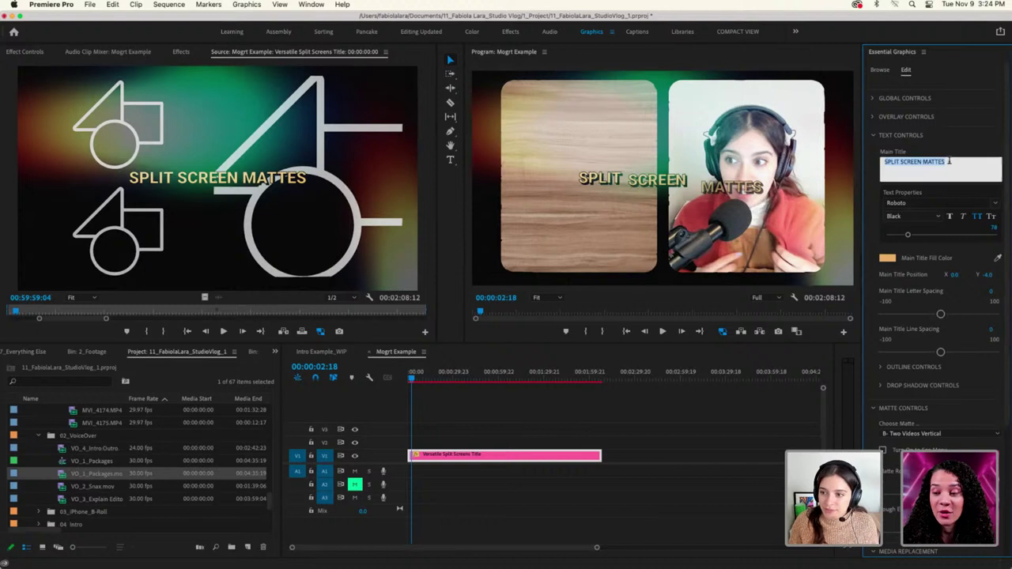
key("BackSpace")
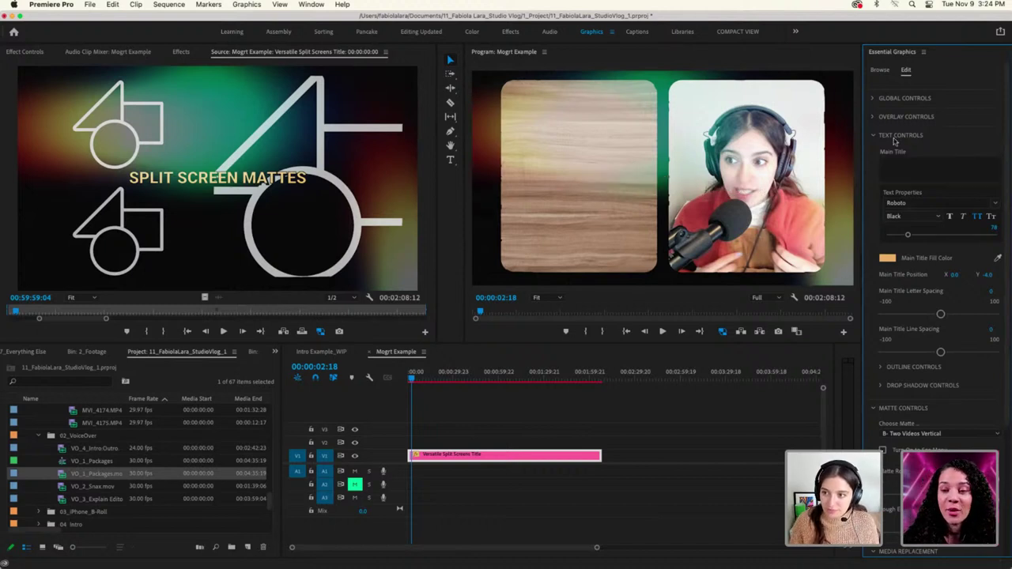
left_click(876, 135)
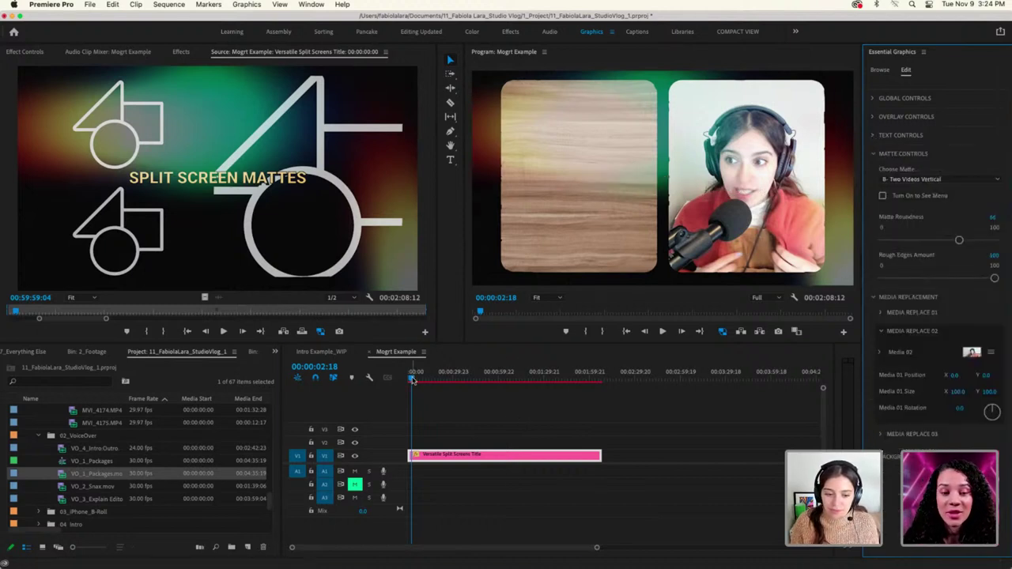
At 00:01:18:22, set the Media 01 rotation to 180°, and review the split screen around 00:00:51:14 and 00:00:39:11
left_click_drag(416, 380, 527, 384)
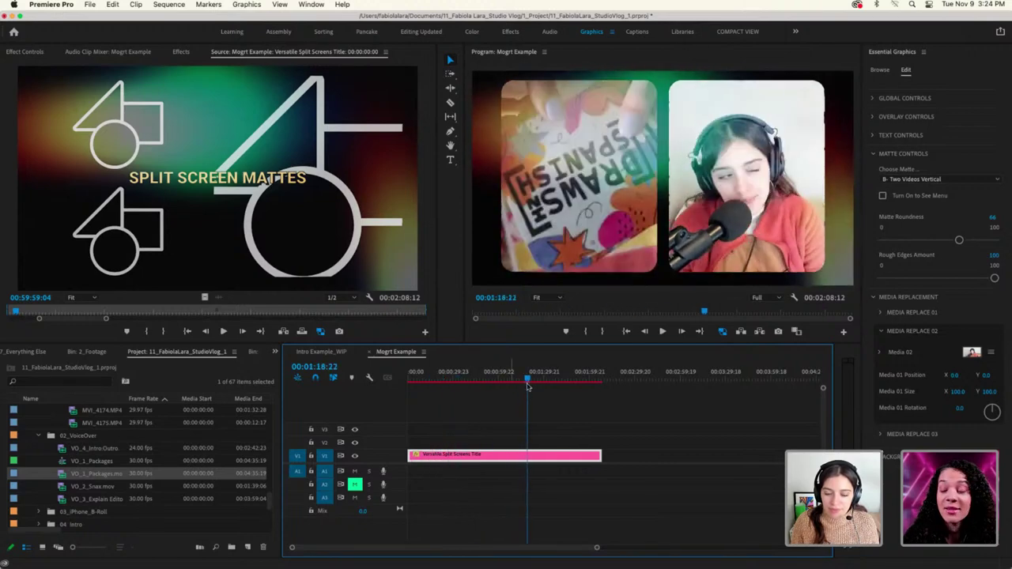
left_click(882, 312)
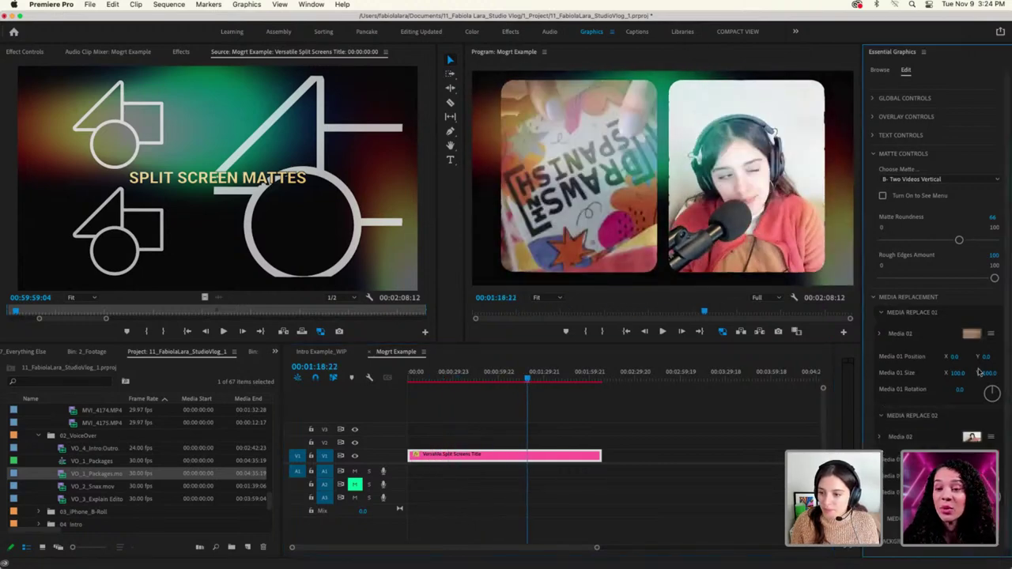
left_click(965, 389)
type("18")
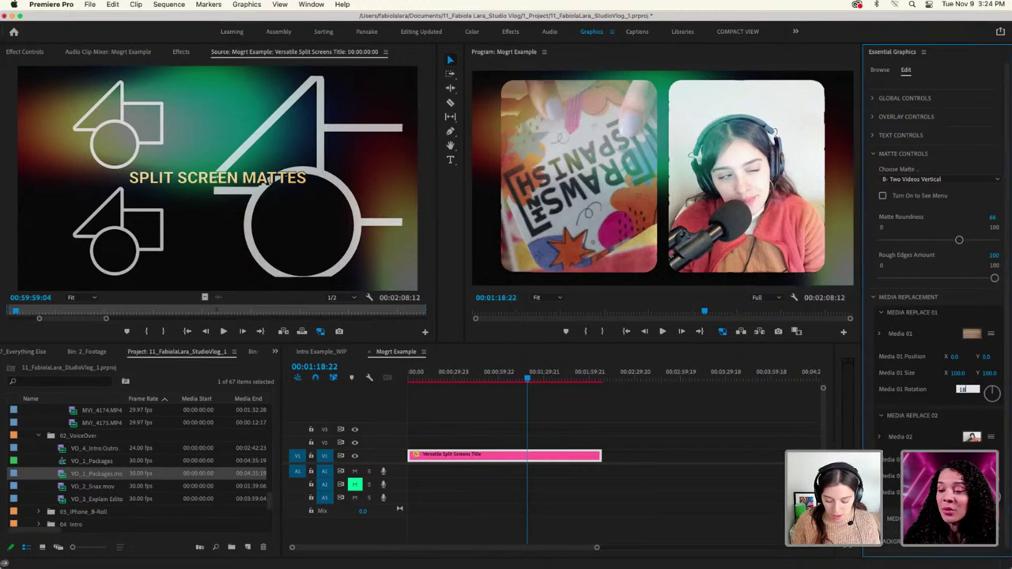
type("0")
key("Return")
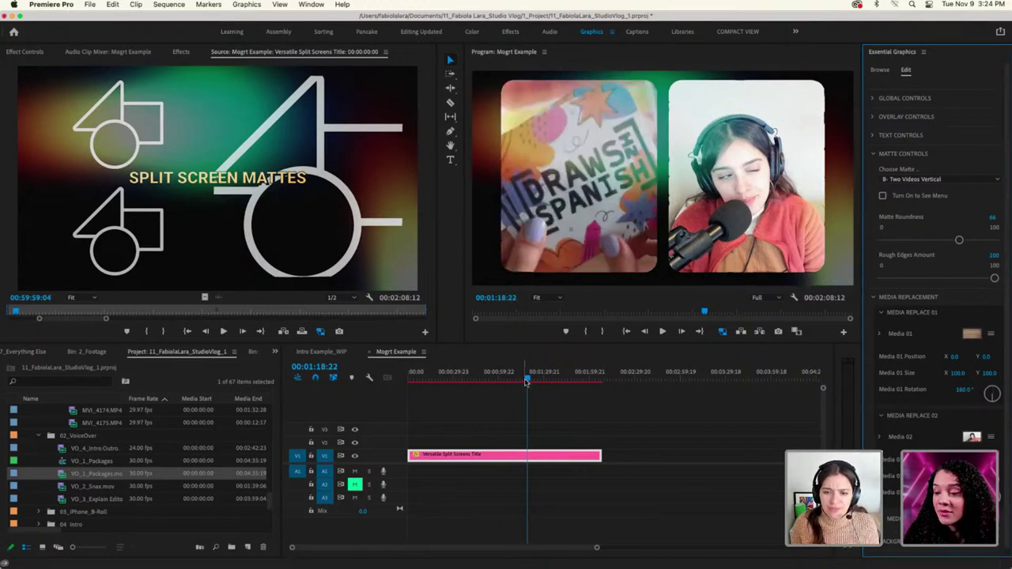
left_click_drag(527, 379, 484, 382)
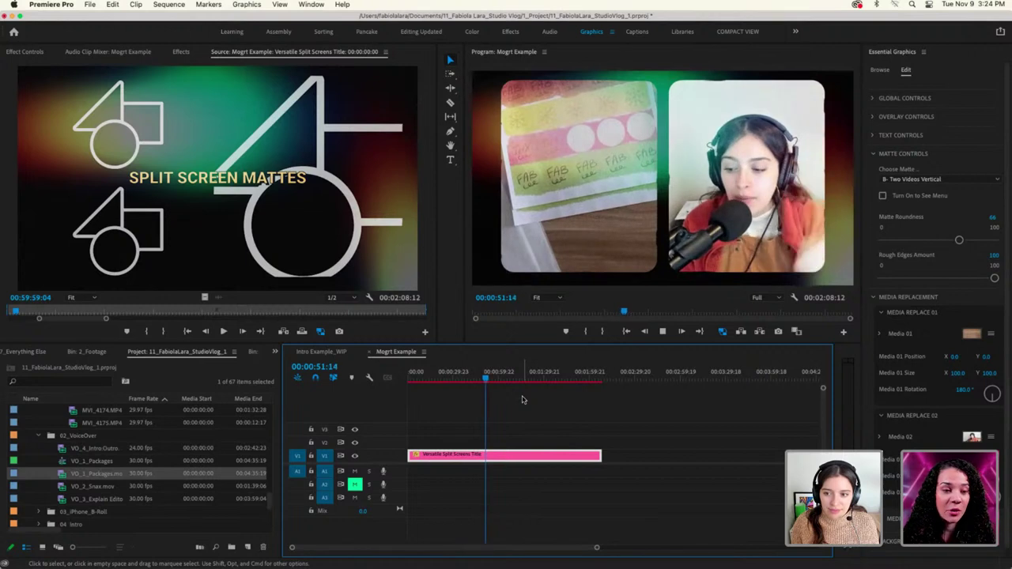
left_click_drag(484, 380, 467, 380)
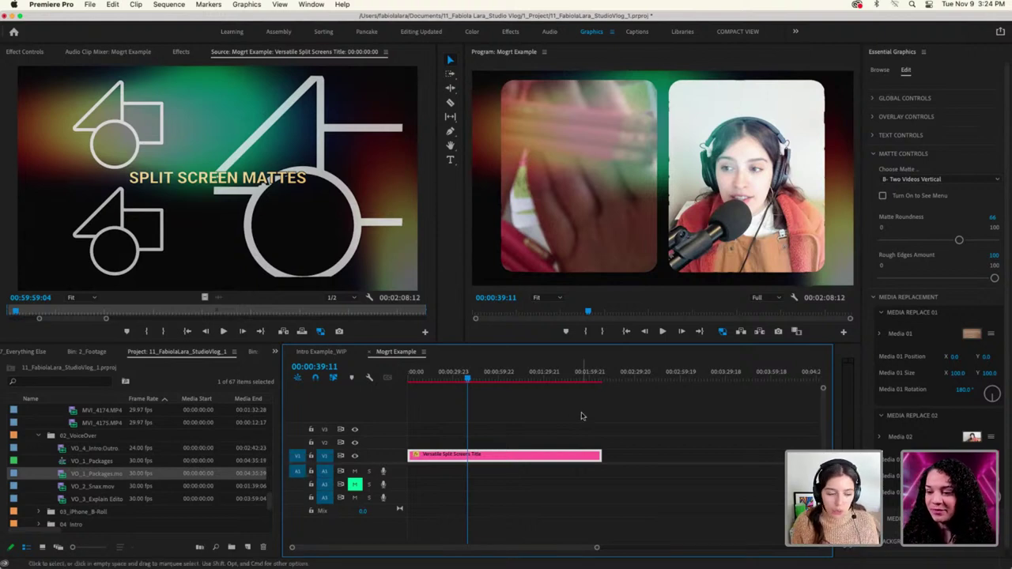
Place VO_1_Packages.mov on V1 at the sequence start beneath the title template on V2, and preview the split screen from 00:00:29:00
left_click(451, 373)
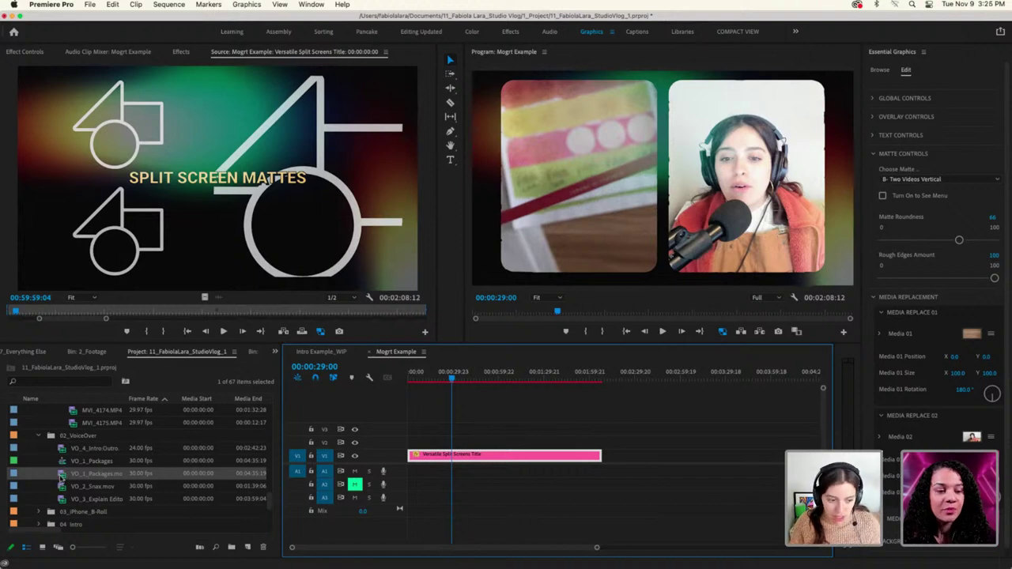
key("space")
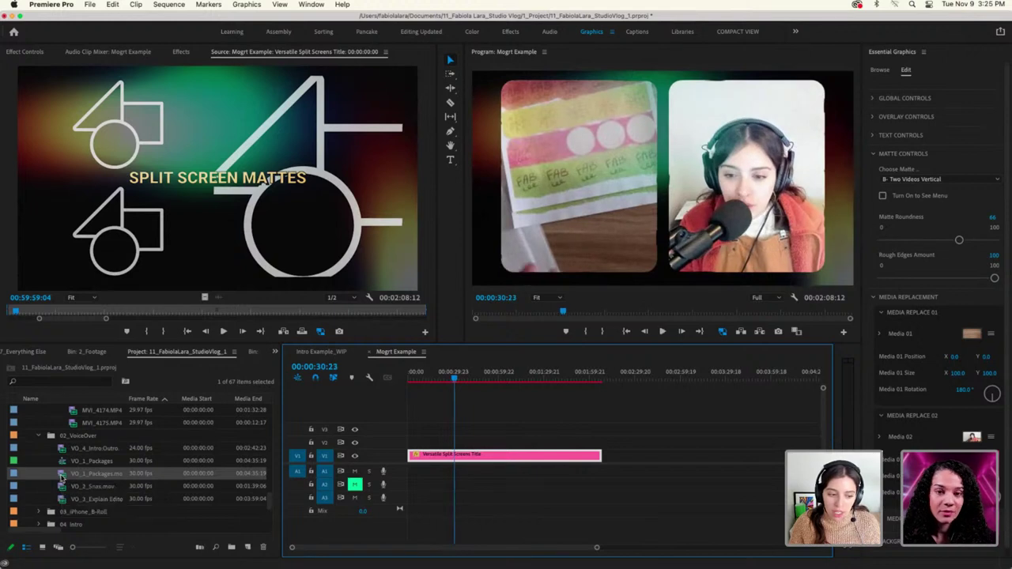
left_click_drag(62, 478, 439, 456)
key("space")
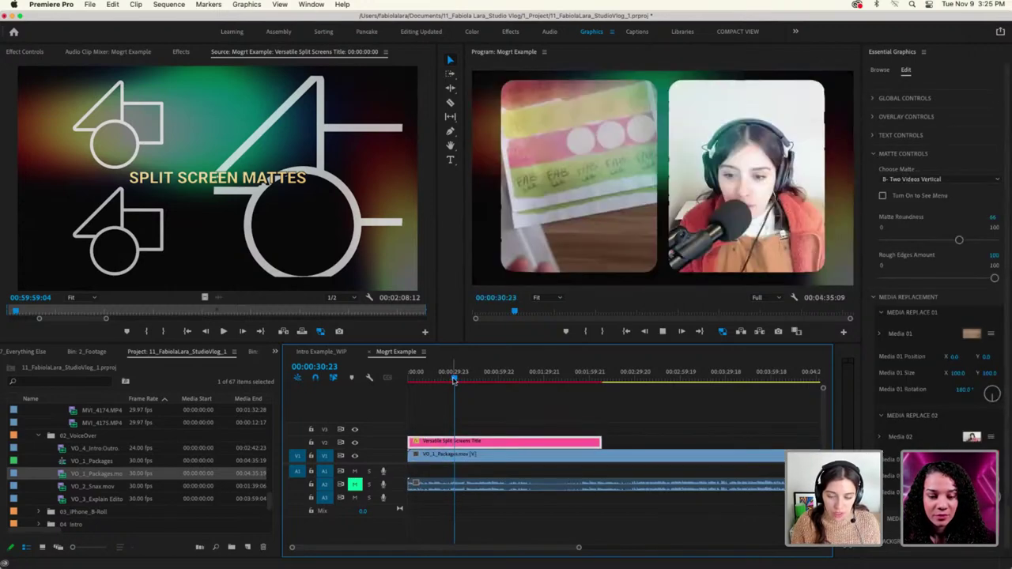
key("space")
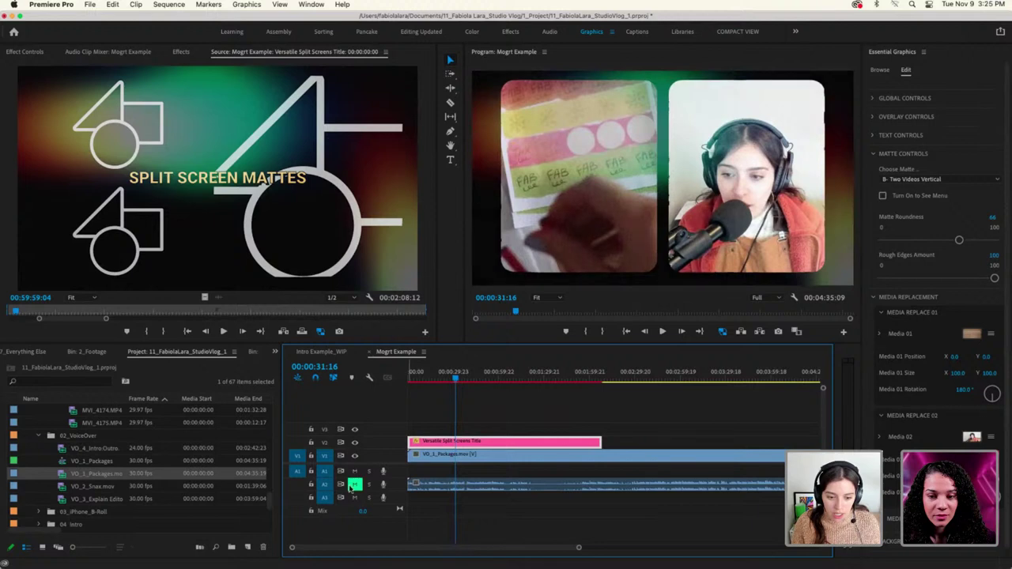
Move the VO_1_Packages.mov audio from the muted A2 track to A1, and play the sequence to check the sound
left_click(425, 488)
left_click_drag(424, 489, 423, 480)
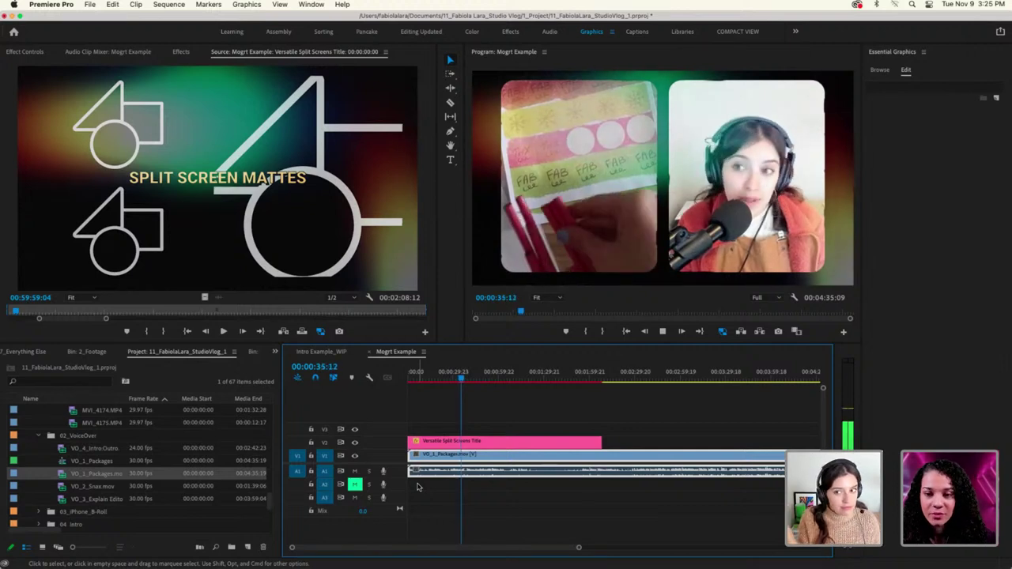
key("space")
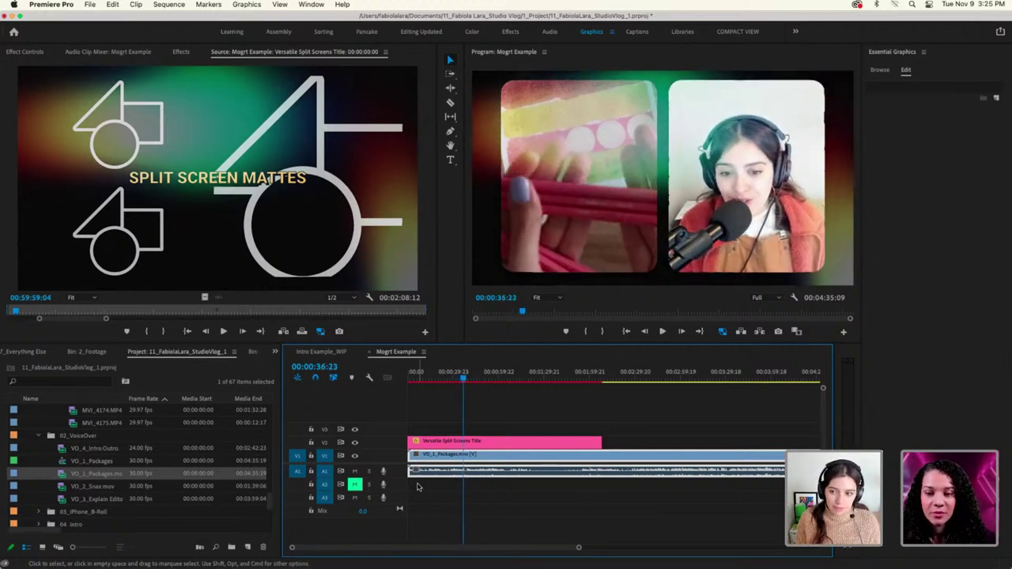
left_click(532, 446)
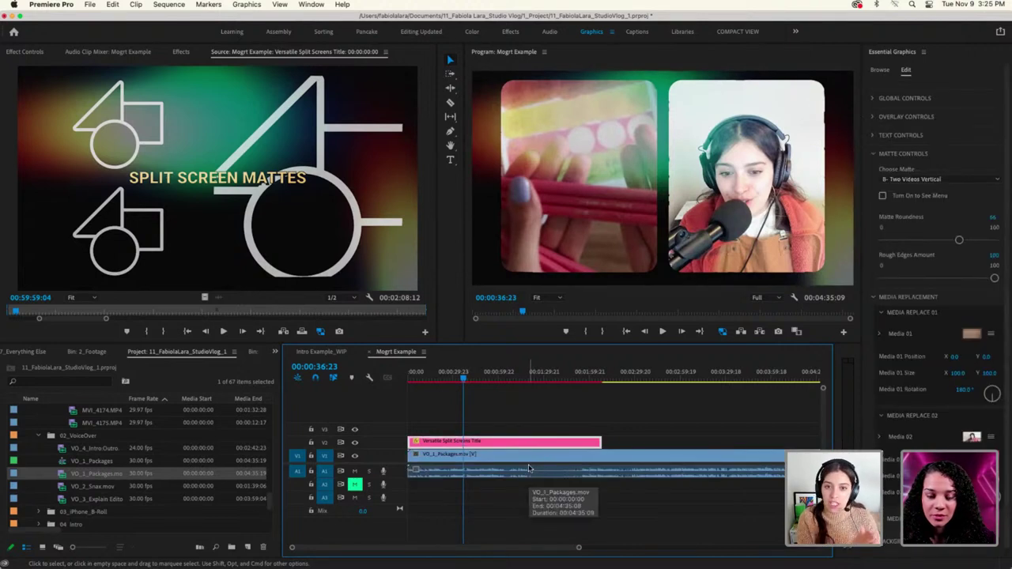
Split VO_1_Packages.mov around 00:02:36 and remove the portions before that cut and after 00:03:59:21, keeping the middle section
left_click(607, 457)
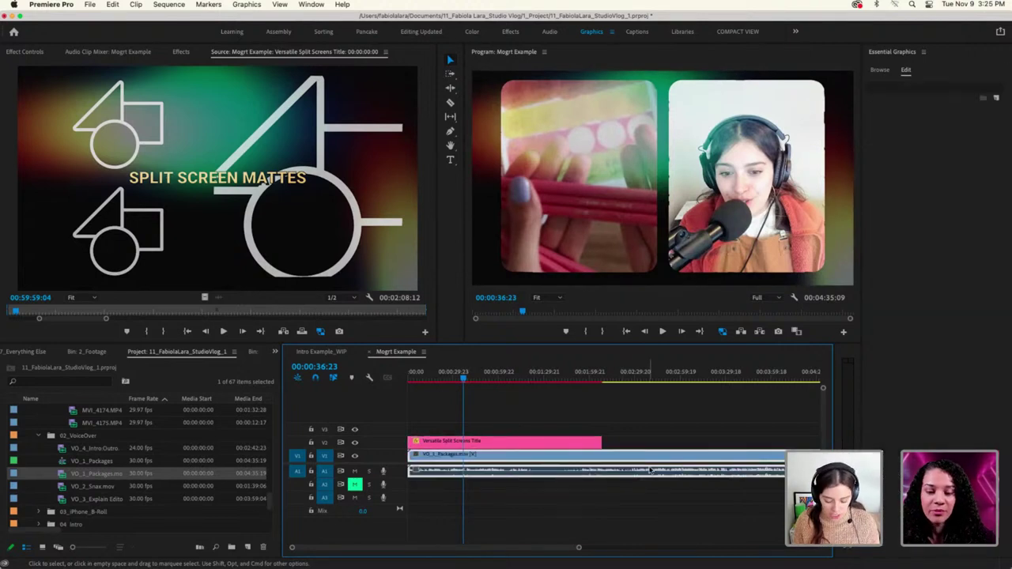
key("c")
left_click(644, 455)
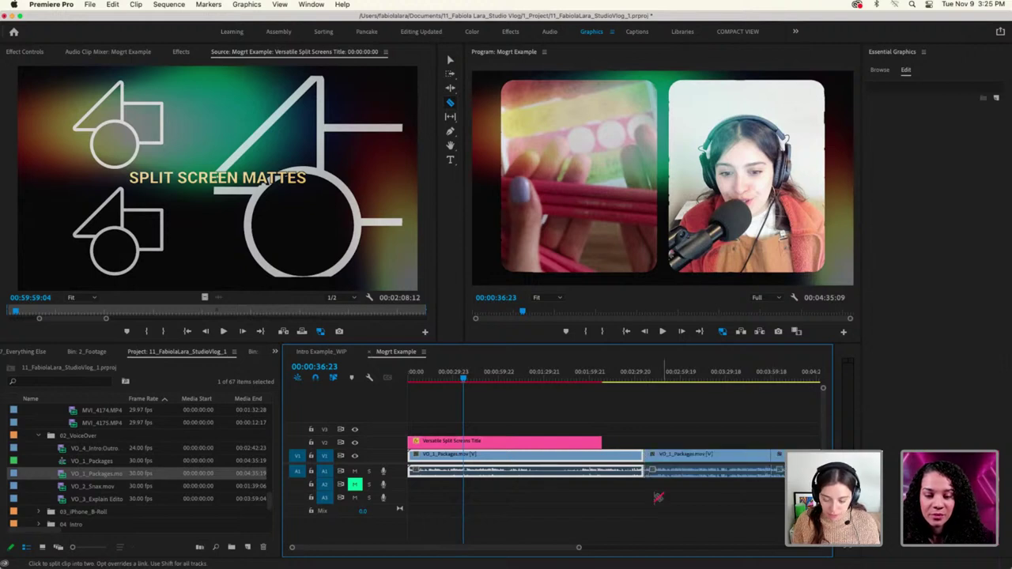
key("v")
key("Delete")
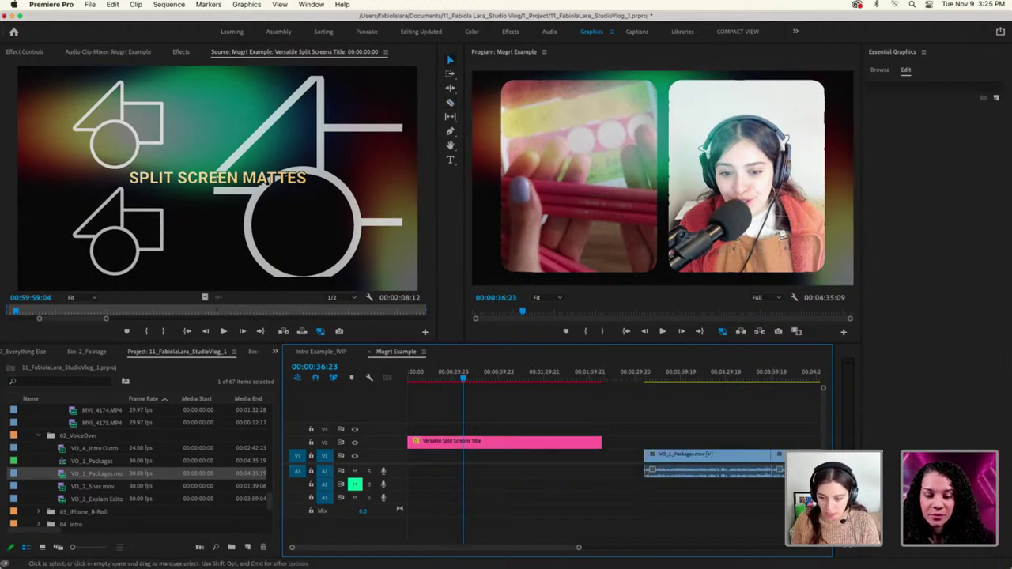
left_click(730, 456)
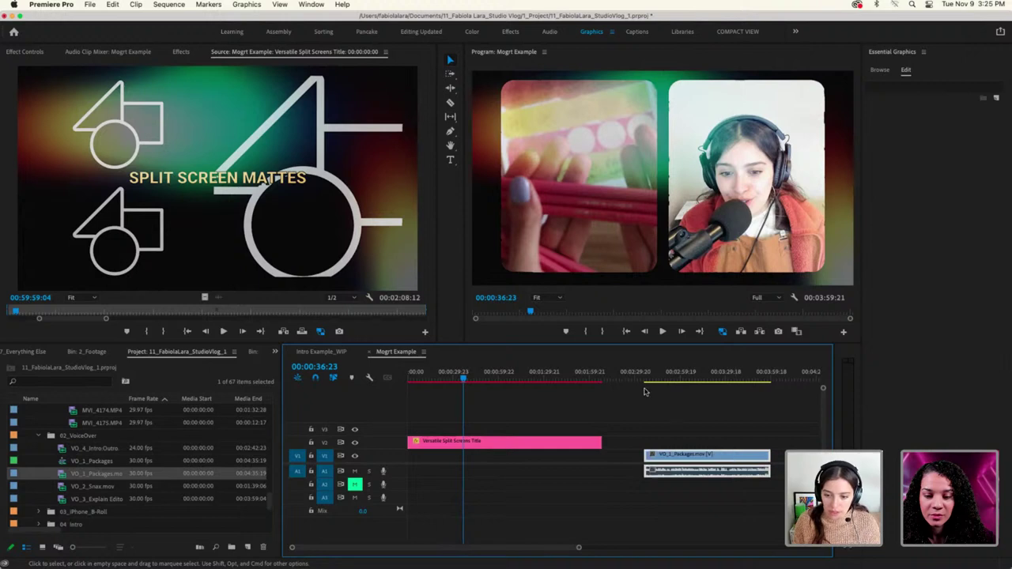
Check the remaining voice-over section around 00:03:13:02, move it to the sequence start under the title, and play it from about 00:01:04:11
left_click(685, 377)
left_click_drag(685, 377, 699, 378)
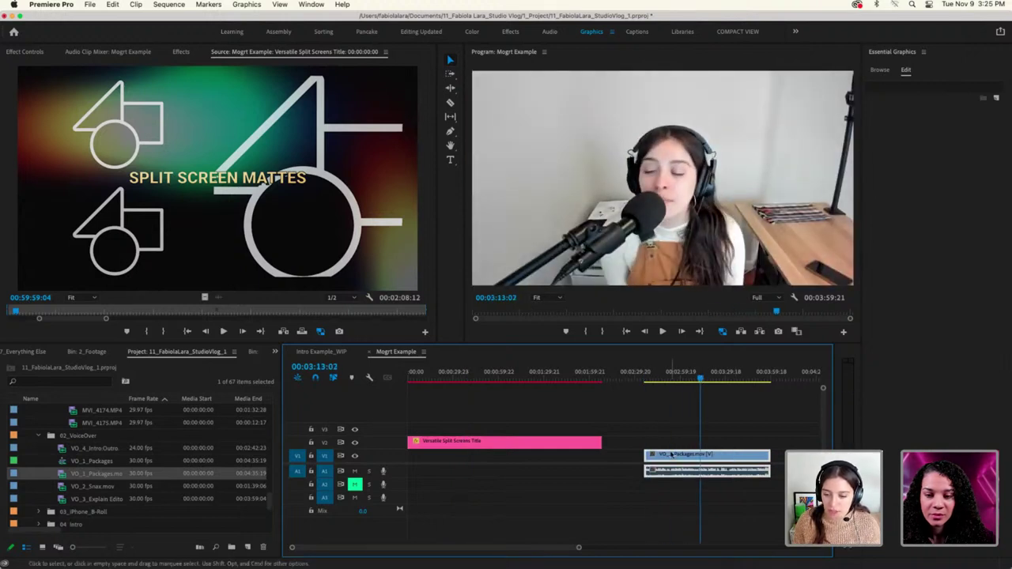
right_click(670, 456)
left_click(670, 456)
left_click_drag(670, 457, 427, 468)
left_click_drag(485, 379, 504, 381)
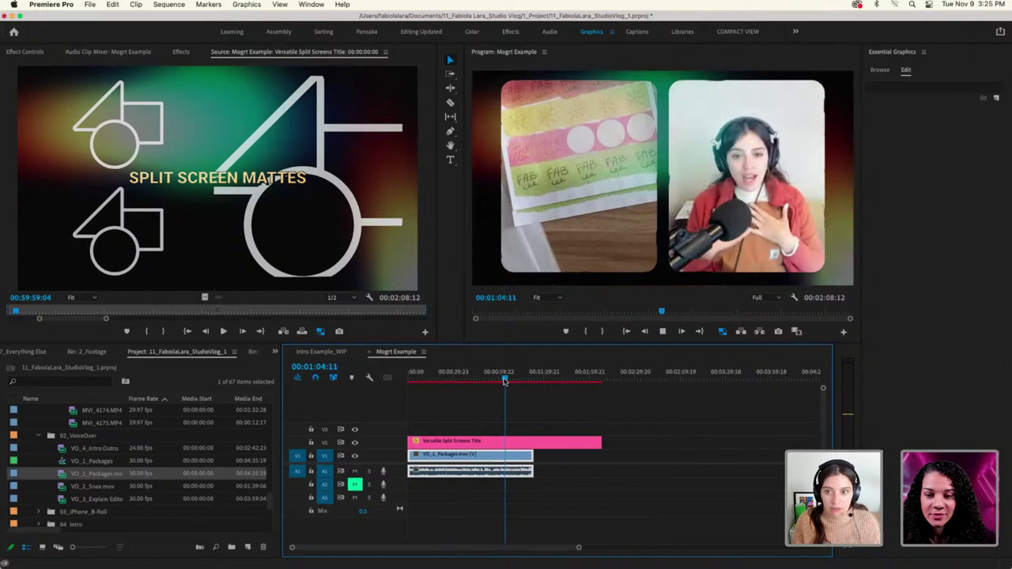
key("space")
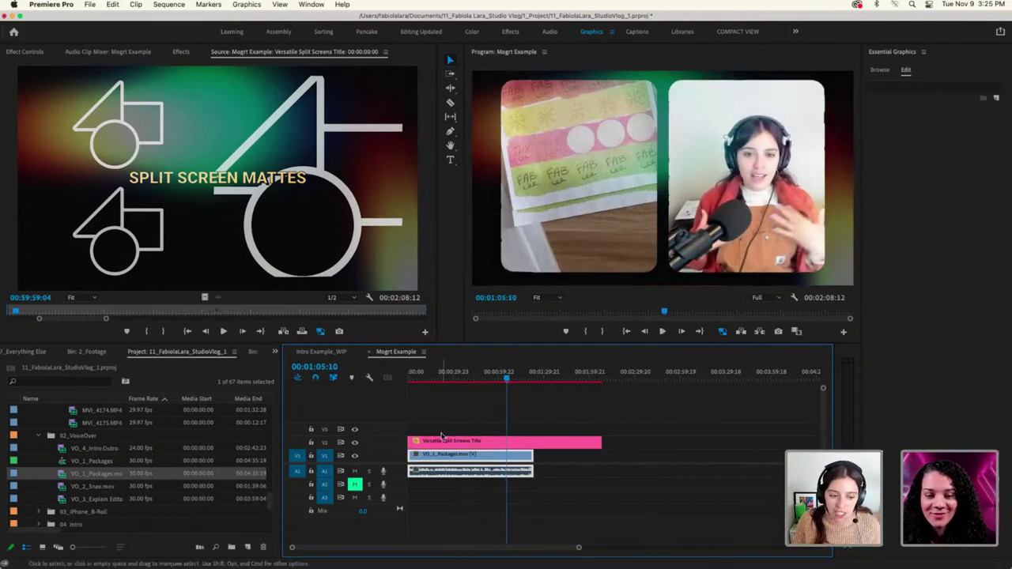
Move the trimmed voice-over clip past the end of the title template and try making a subsequence from it
left_click_drag(459, 460, 663, 459)
right_click(664, 457)
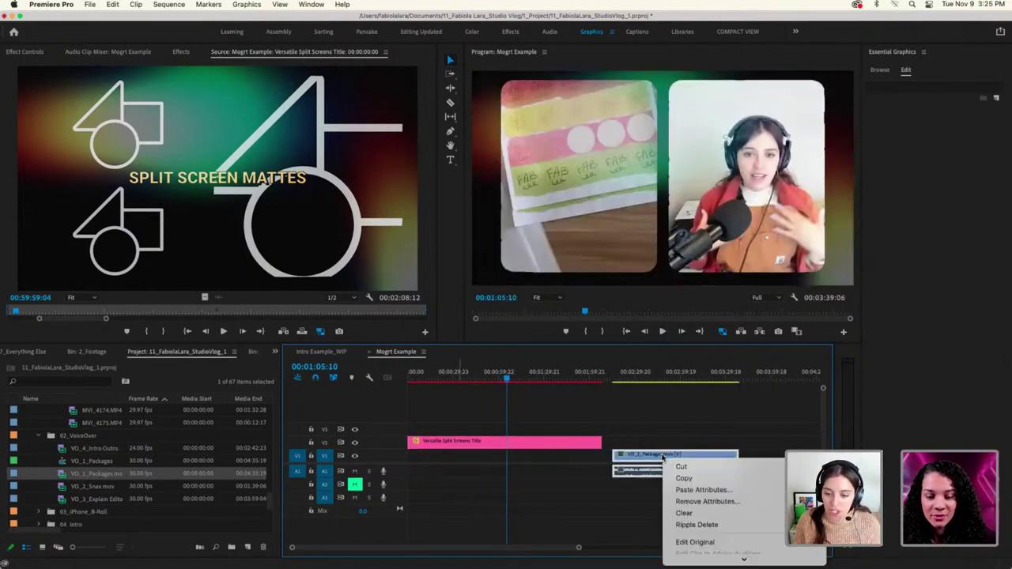
scroll(693, 479, "down", 5)
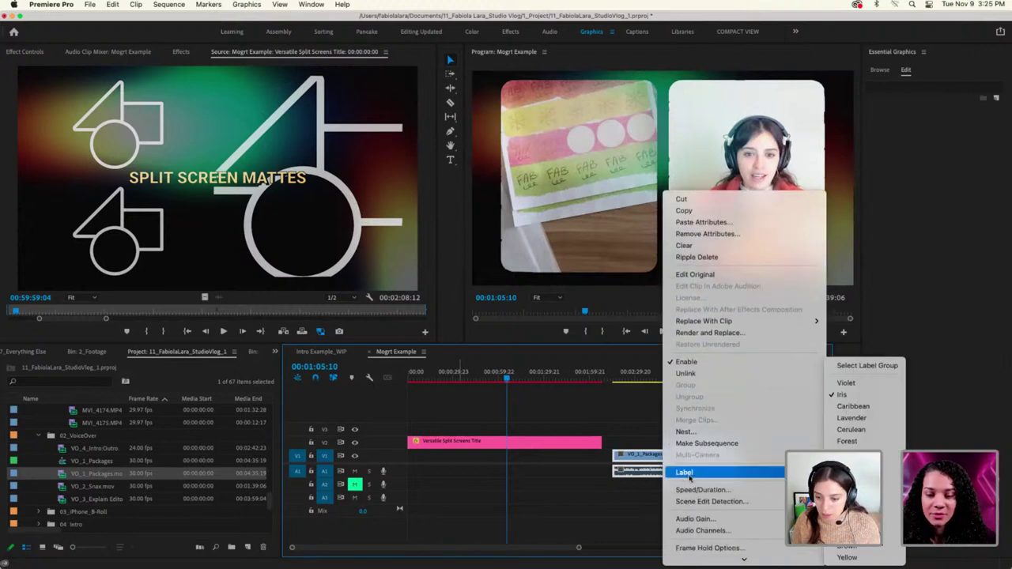
scroll(696, 412, "down", 2)
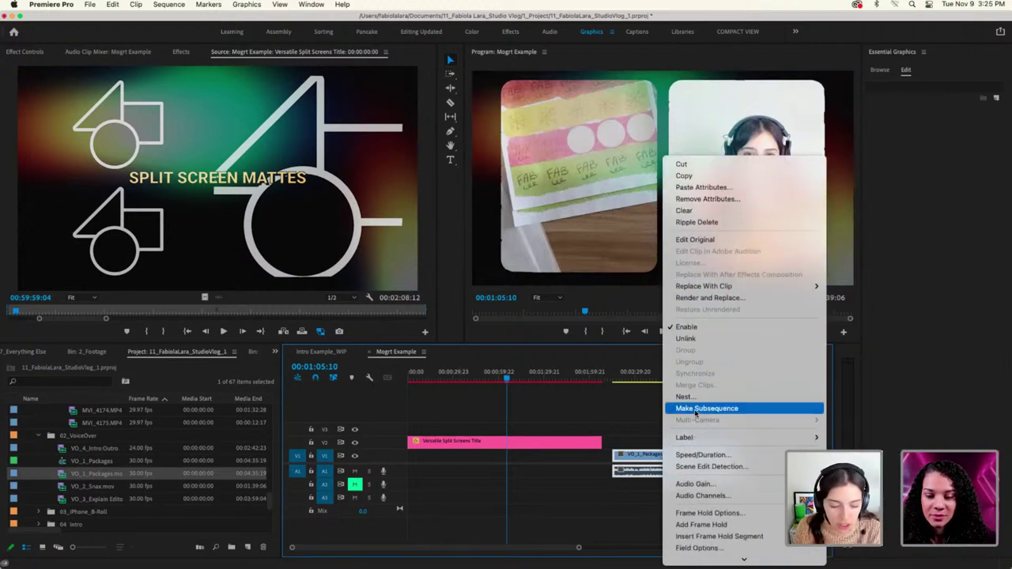
left_click(696, 409)
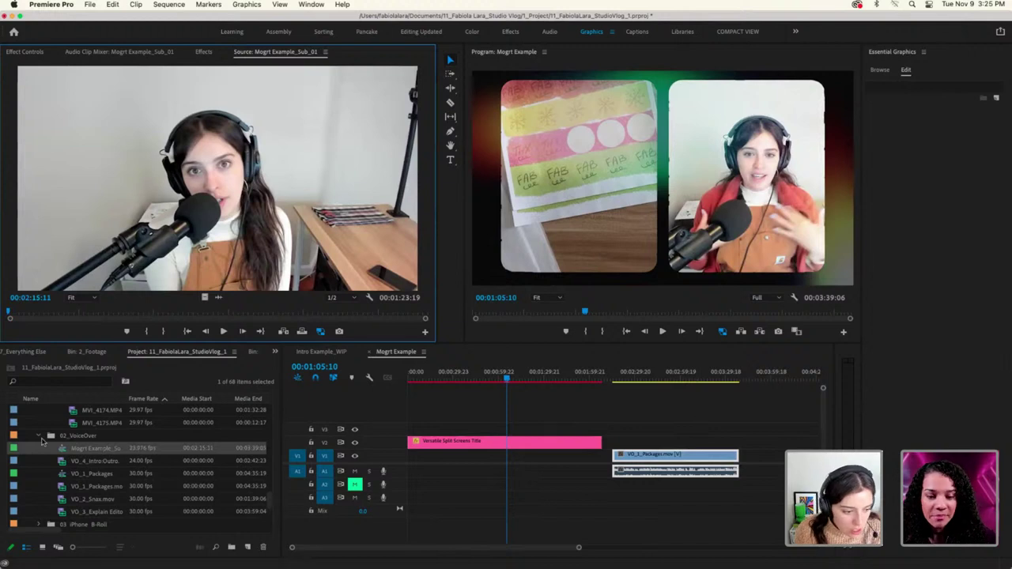
key("super+z")
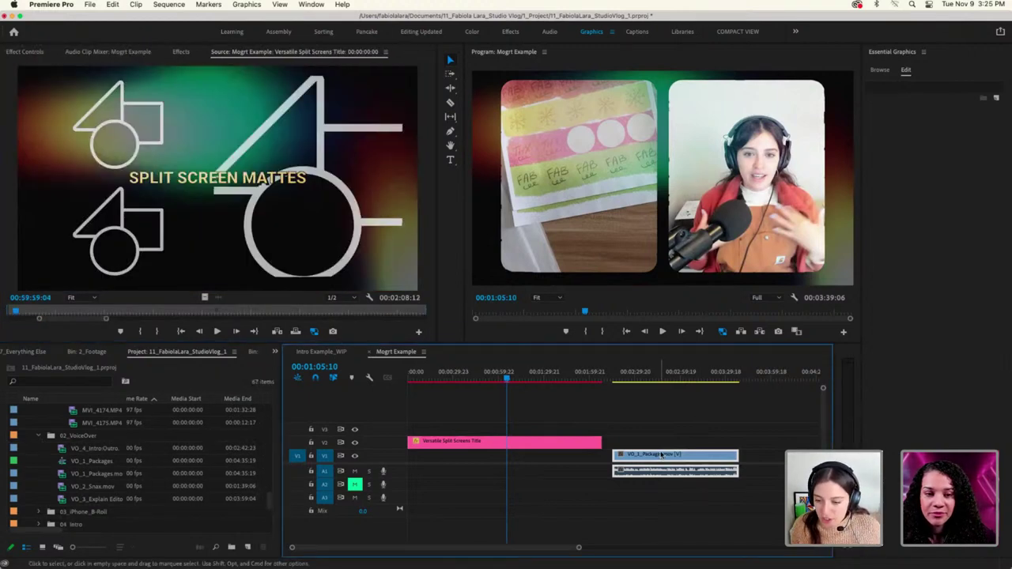
Look through the trimmed voice-over clip's available commands and browse the project bins for the subsequence
right_click(666, 457)
scroll(696, 478, "down", 3)
scroll(696, 480, "down", 5)
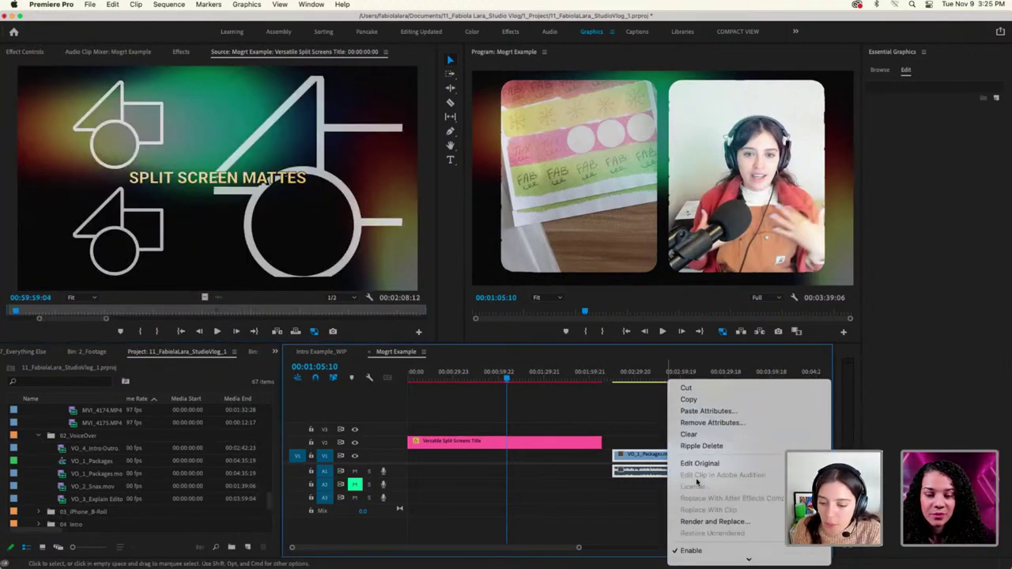
scroll(696, 480, "down", 4)
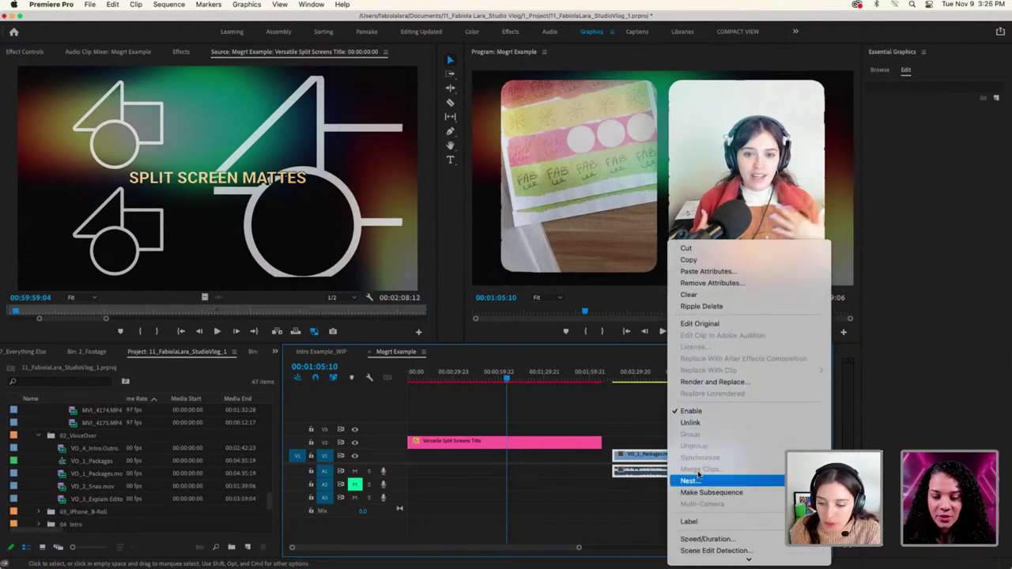
scroll(697, 475, "down", 4)
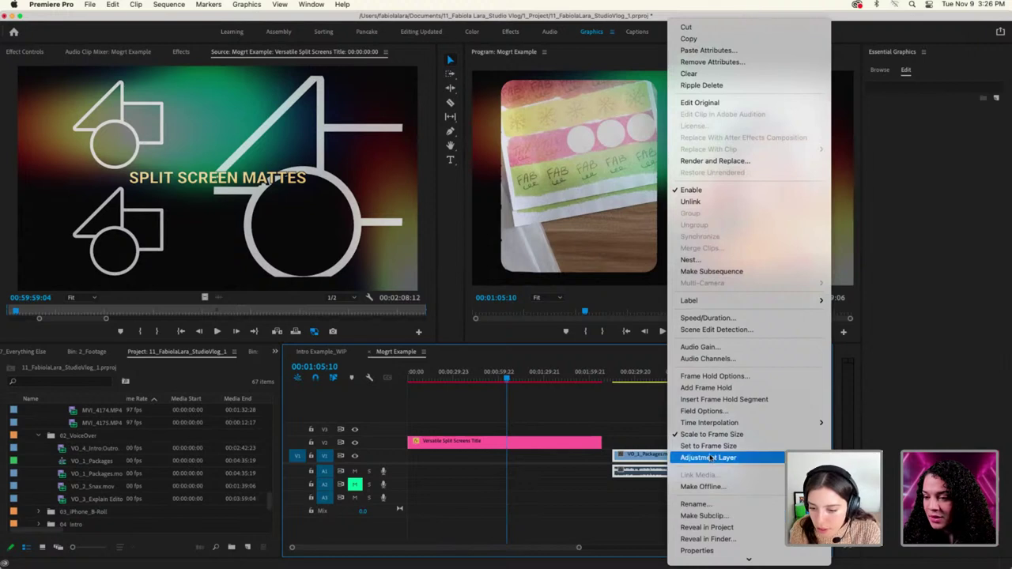
left_click(711, 272)
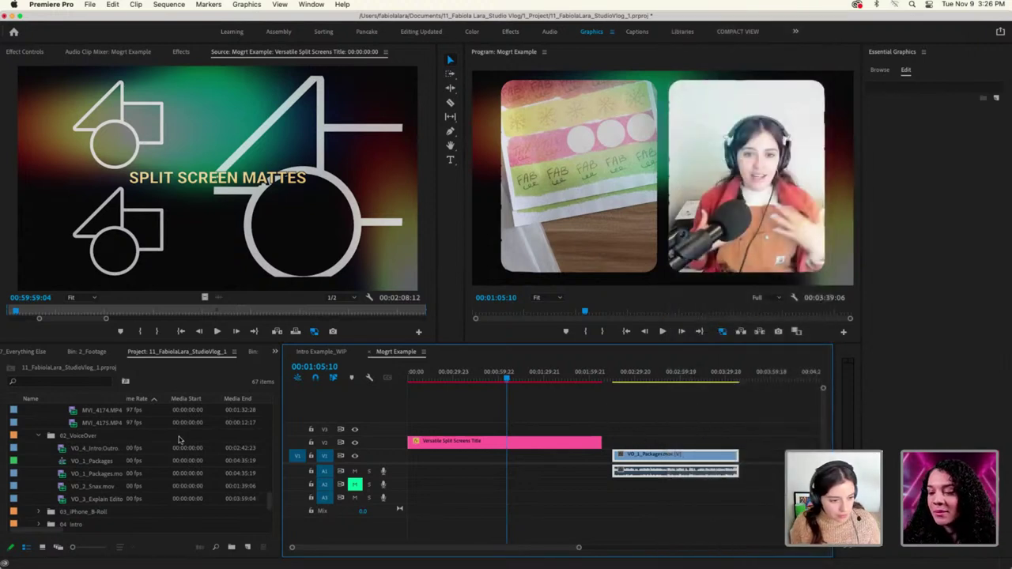
scroll(117, 461, "up", 8)
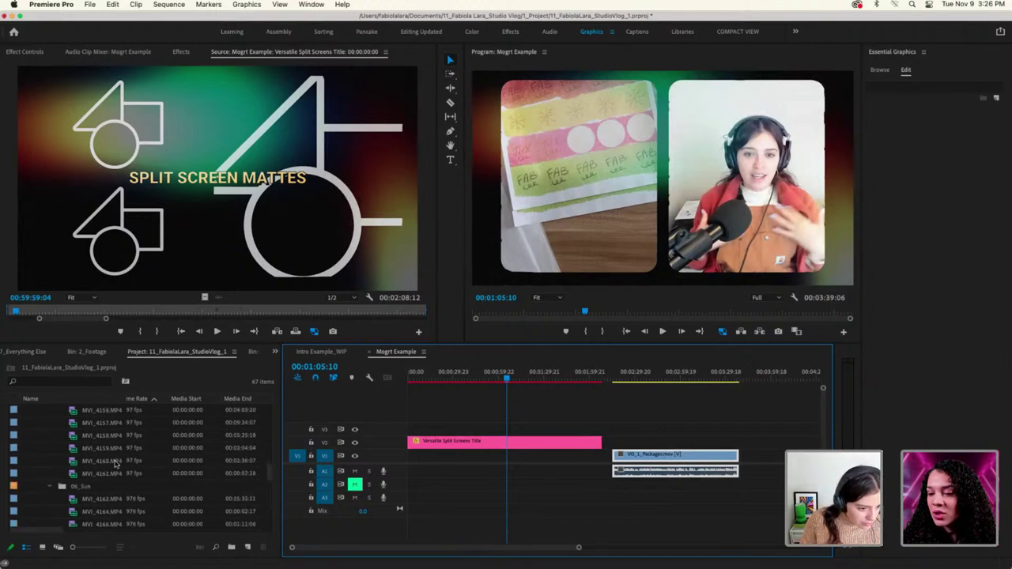
scroll(114, 465, "up", 5)
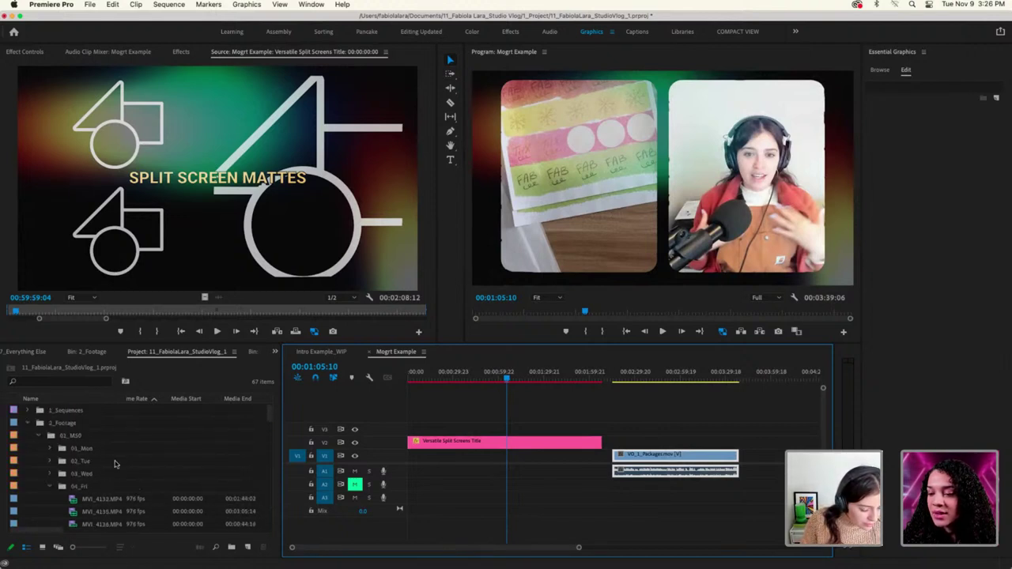
scroll(114, 464, "down", 5)
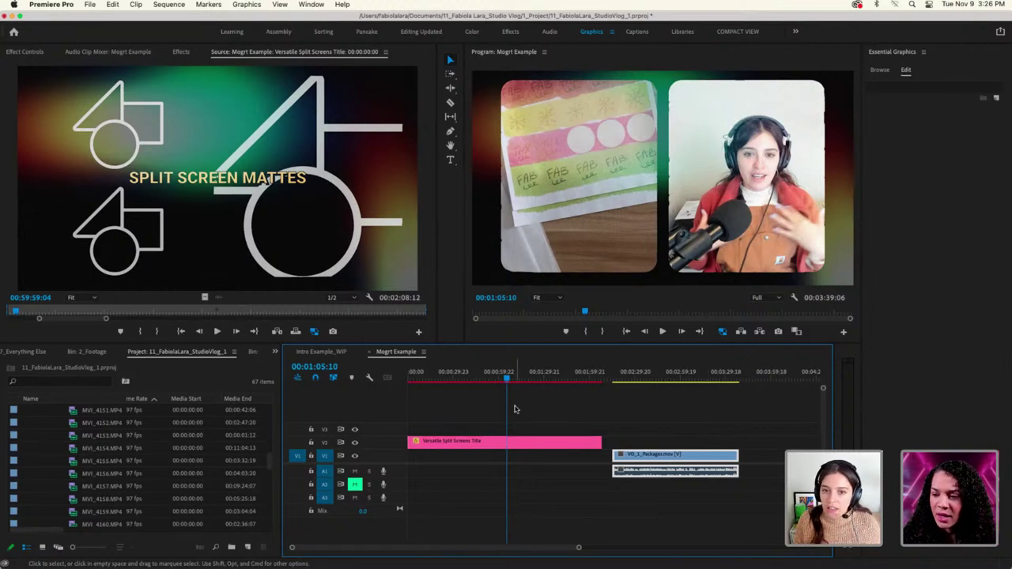
Make a subsequence from the trimmed voice-over clip, and move the clip back beneath the title template around 00:01:05:10
right_click(677, 456)
scroll(709, 473, "down", 5)
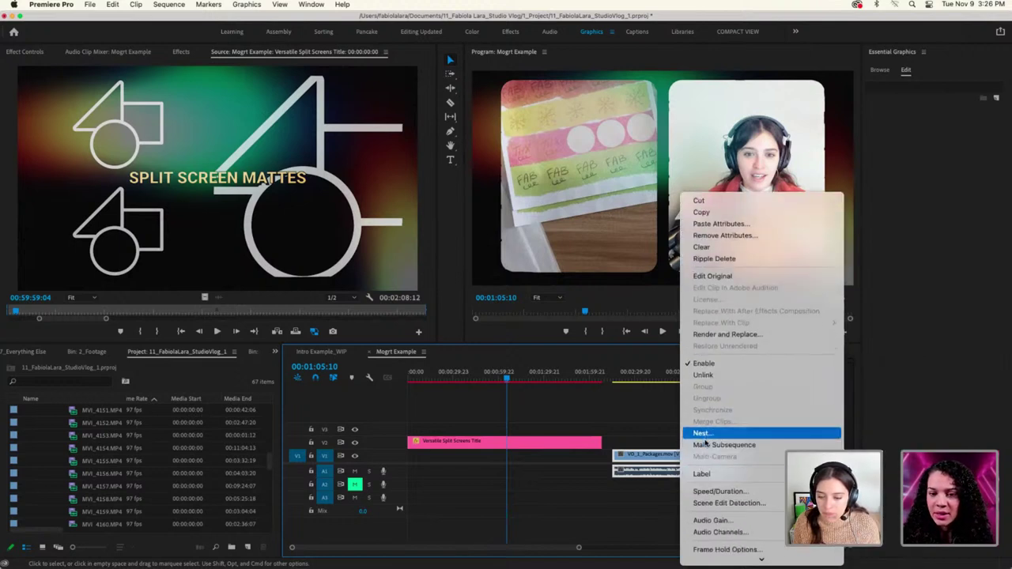
left_click(707, 445)
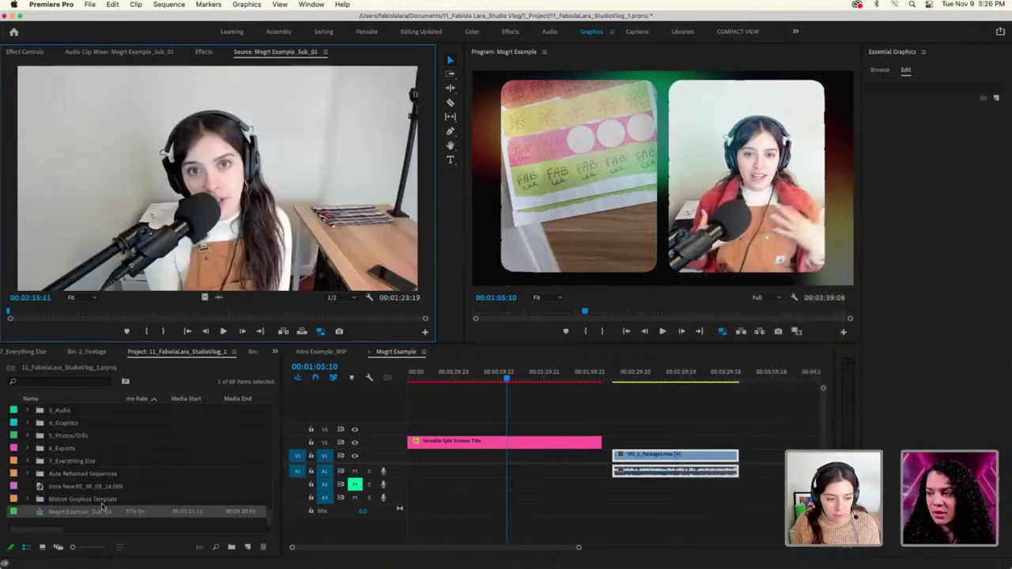
left_click_drag(42, 516, 502, 468)
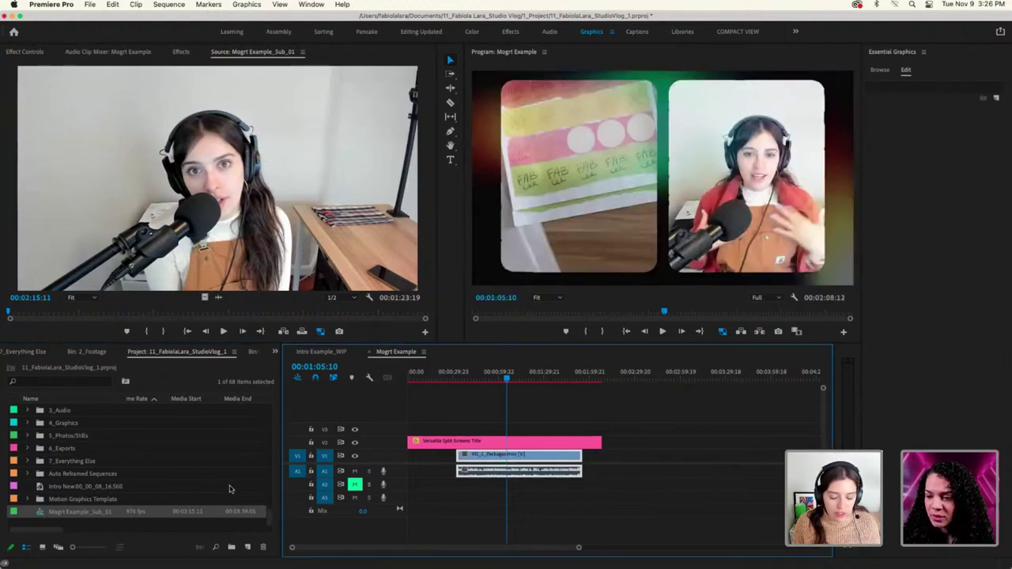
Undo the subsequence, clip moves and deletions to restore all voice-over sections on V1, and go to 00:02:26:07
key("super+z")
key("super+z")
key("super+z")
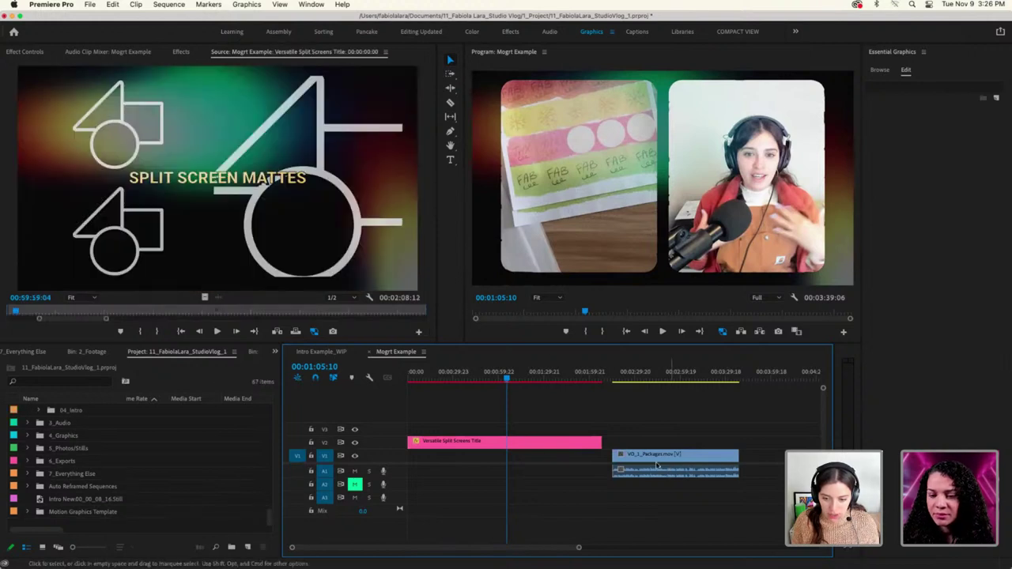
key("super+shift+z")
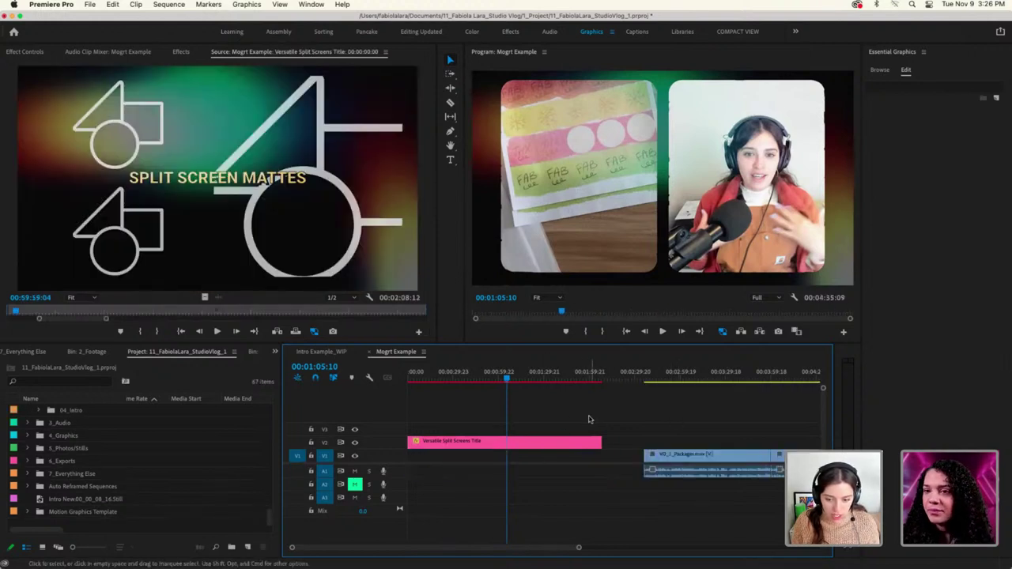
key("super+shift+z")
left_click(629, 378)
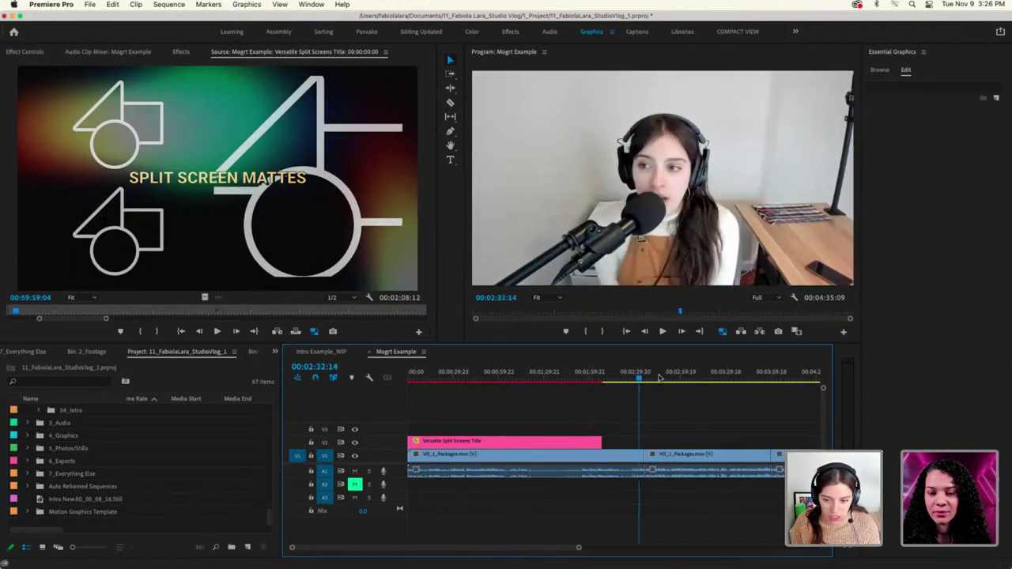
Find the existing VO_1_Packages.mov subclip in the 1_Sequences bin and open it in the Source Monitor
scroll(91, 455, "up", 10)
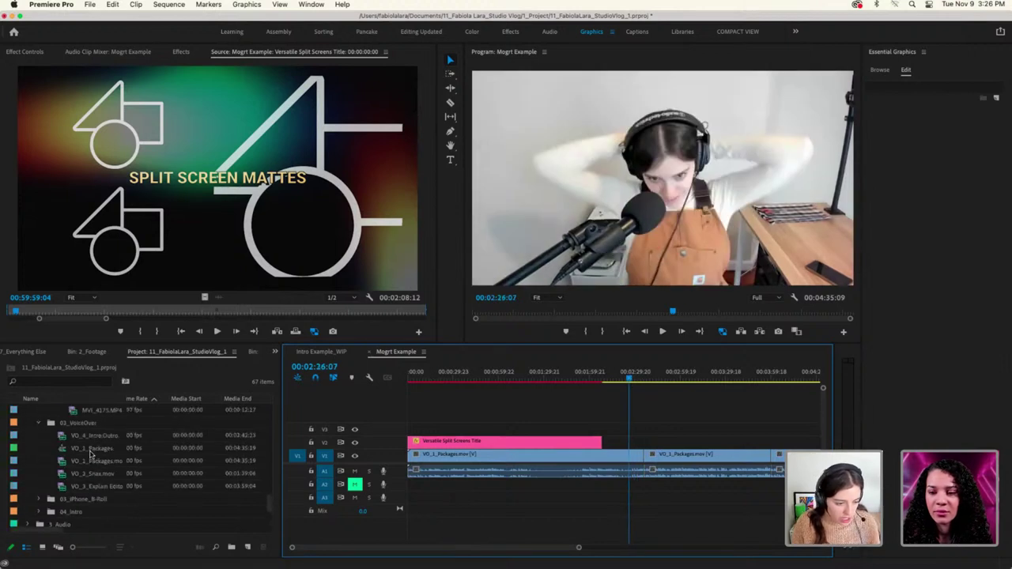
scroll(91, 454, "up", 5)
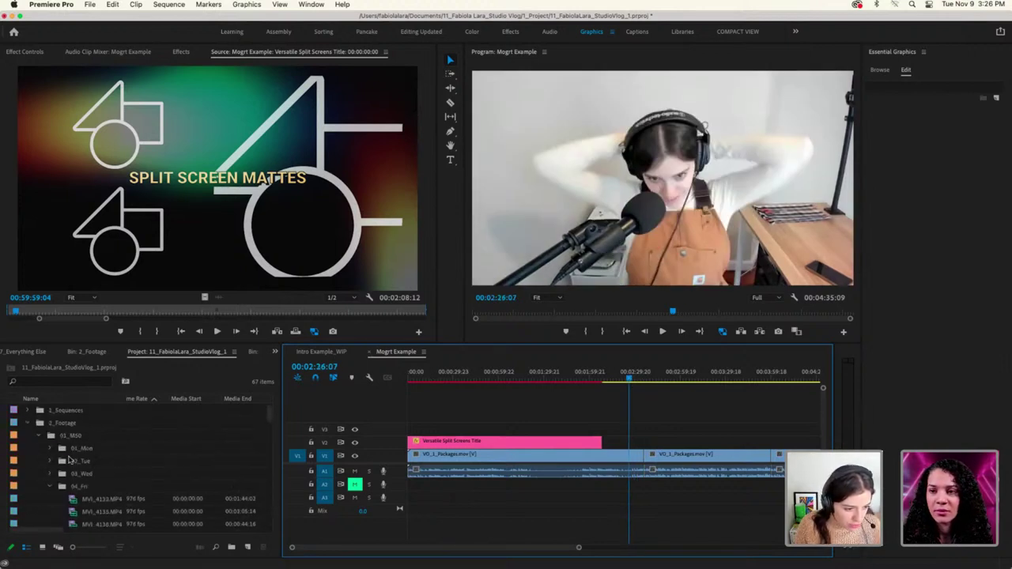
left_click(25, 412)
scroll(77, 481, "down", 4)
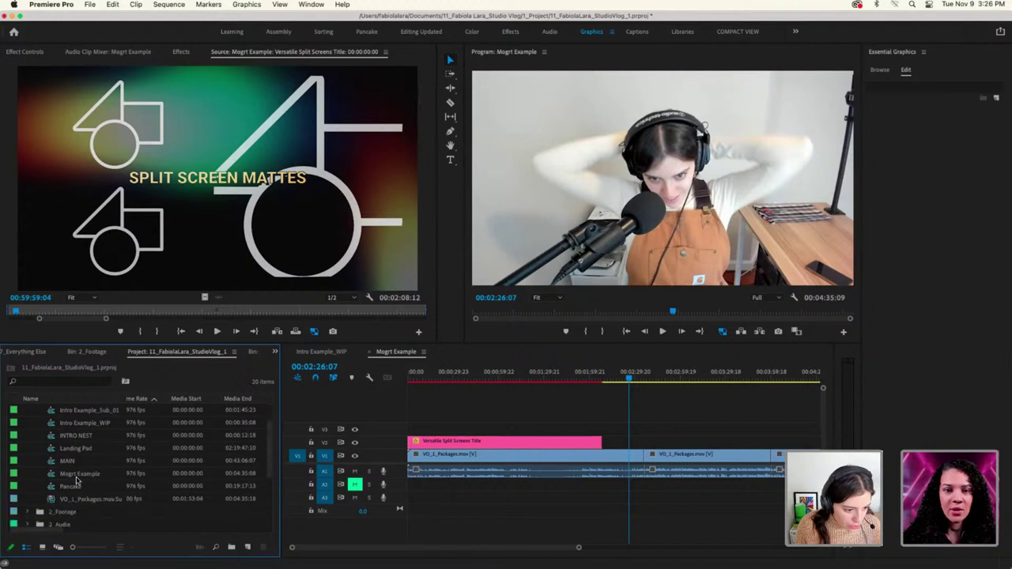
left_click(48, 487)
double_click(49, 488)
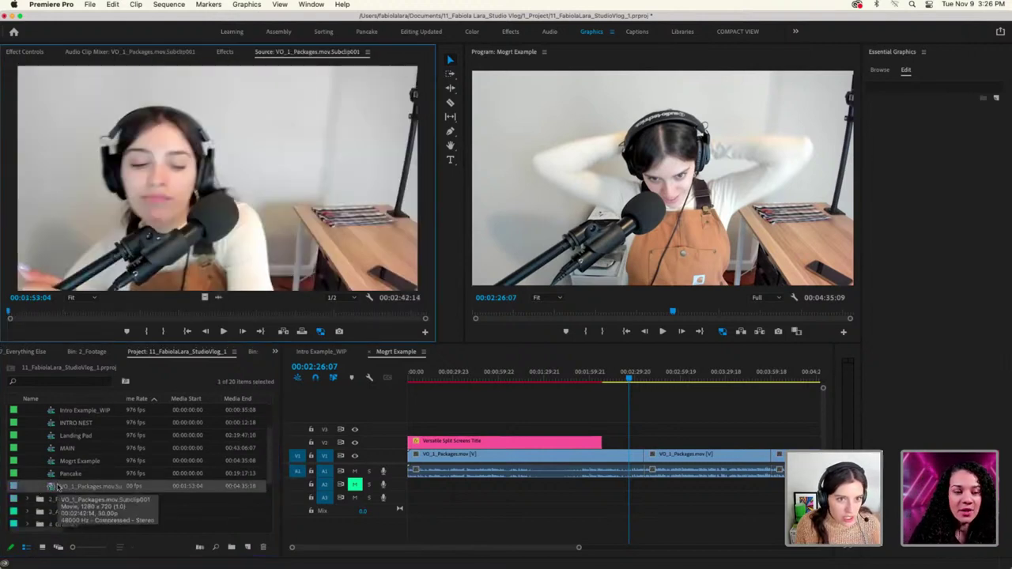
Make a subclip from the second VO_1_Packages.mov section on V1, keeping the default name and trims restricted to the subclip boundaries
left_click(696, 457)
right_click(699, 460)
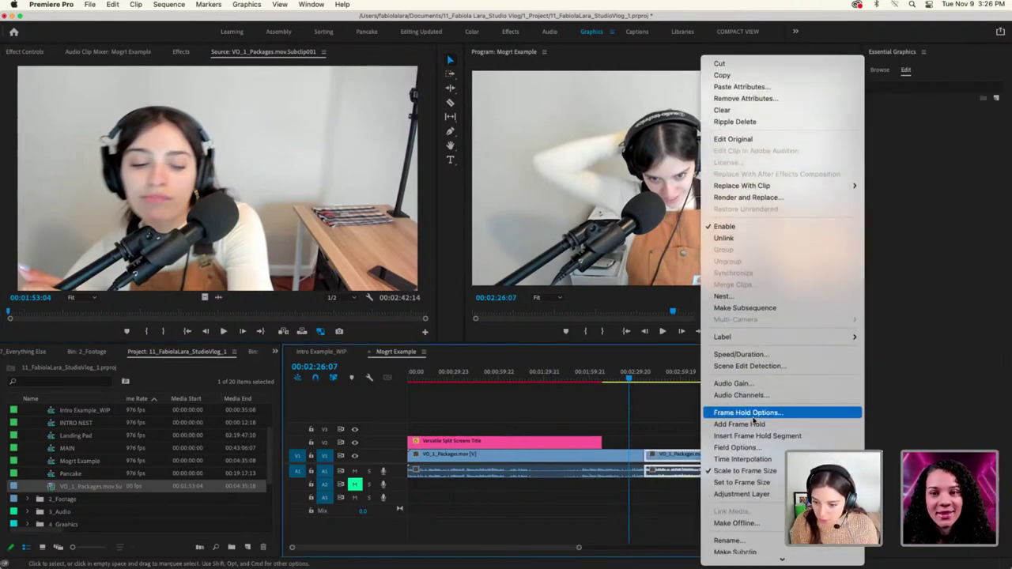
scroll(753, 420, "down", 3)
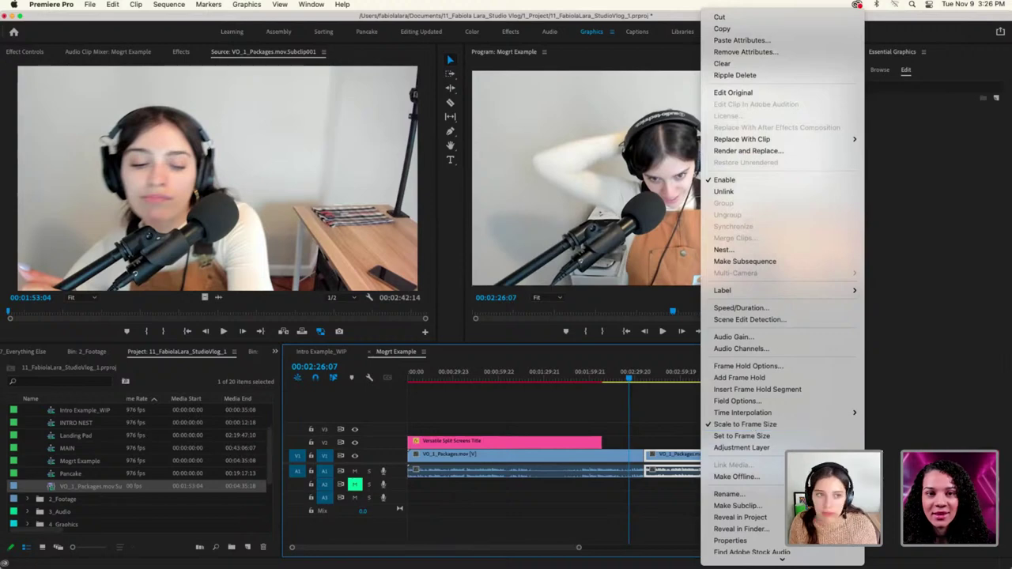
left_click(343, 5)
left_click(343, 5)
type("sub")
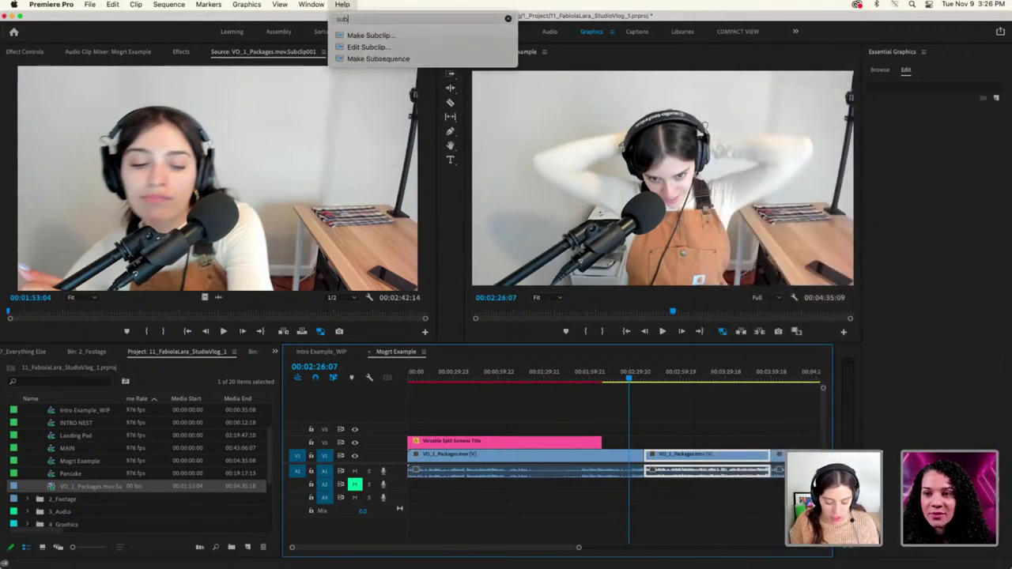
type("clip")
key("Down")
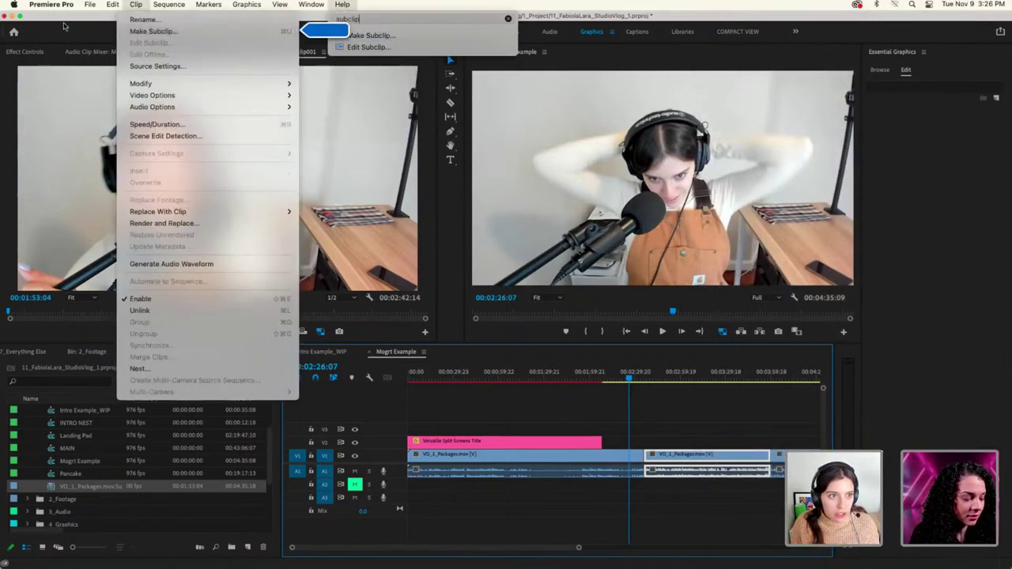
left_click(145, 32)
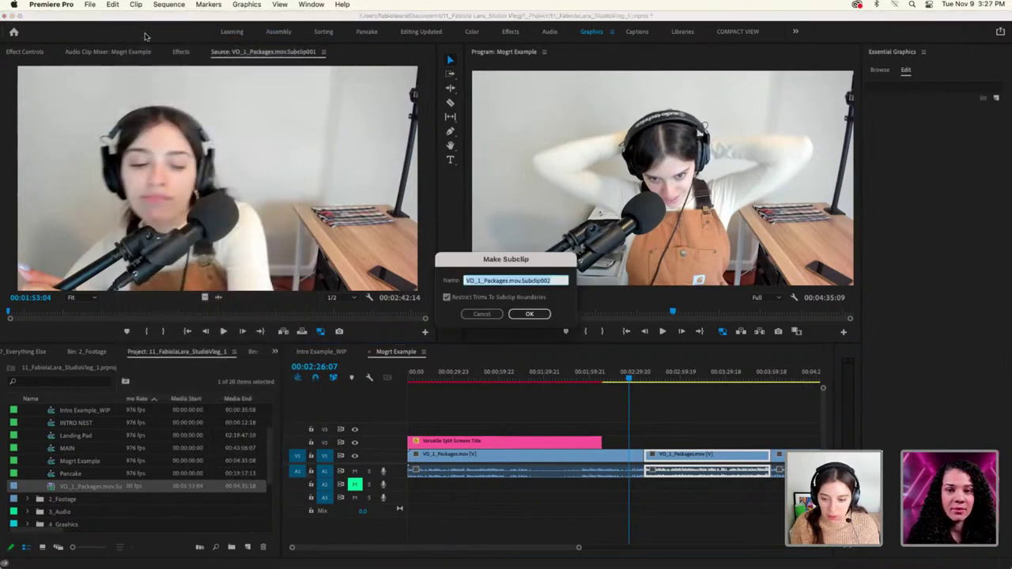
left_click(538, 318)
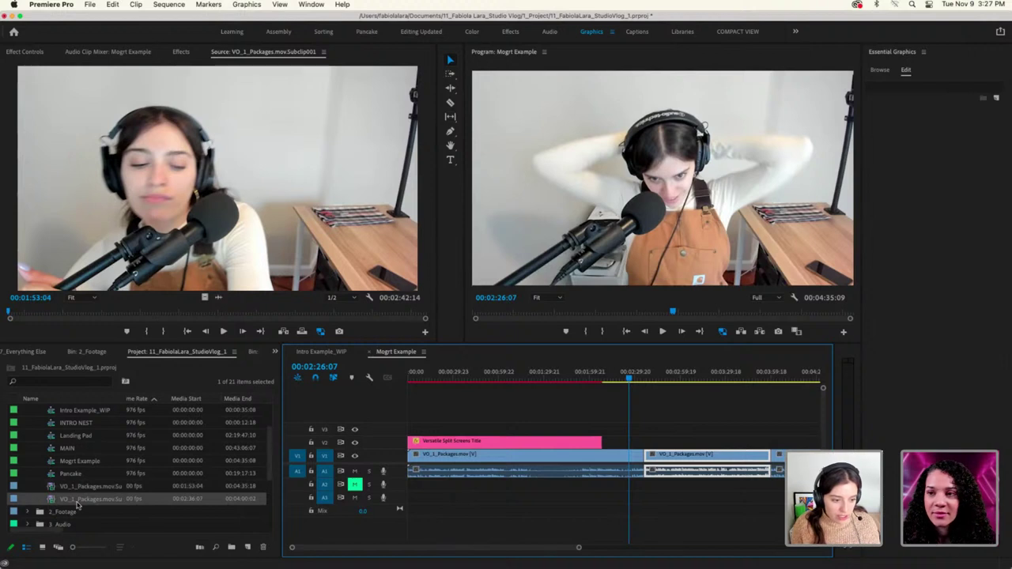
Leave only the trimmed voice-over section at the start of V1 and replace the split-screen title's Media 02 with its new subclip
left_click(540, 458)
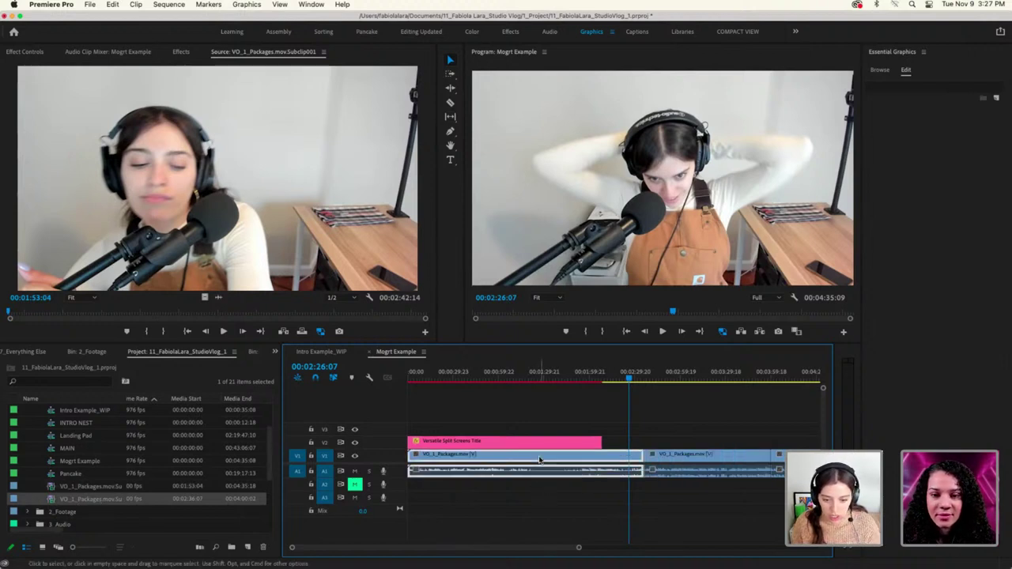
left_click_drag(99, 488, 455, 460)
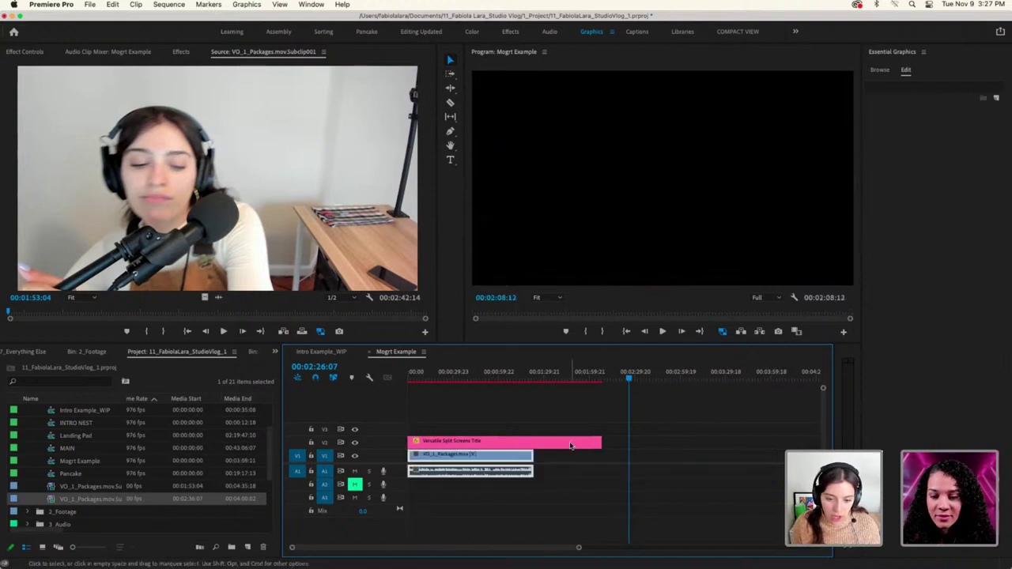
left_click(494, 442)
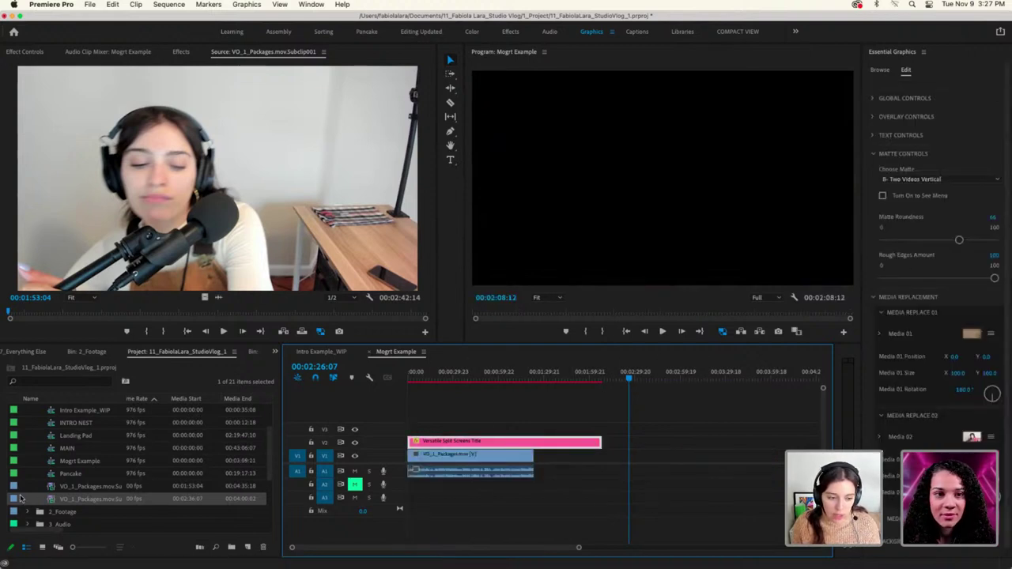
left_click_drag(53, 502, 436, 380)
Play the sequence around 00:00:20 with V2 shown and hidden to compare sync, restore V2, and expand the title's Global Controls
key("space")
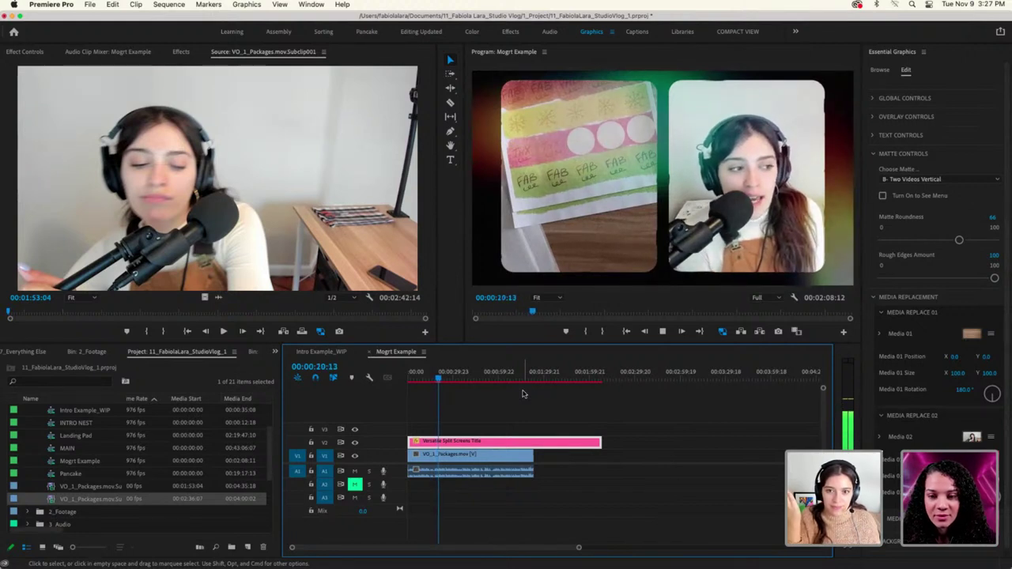
key("space")
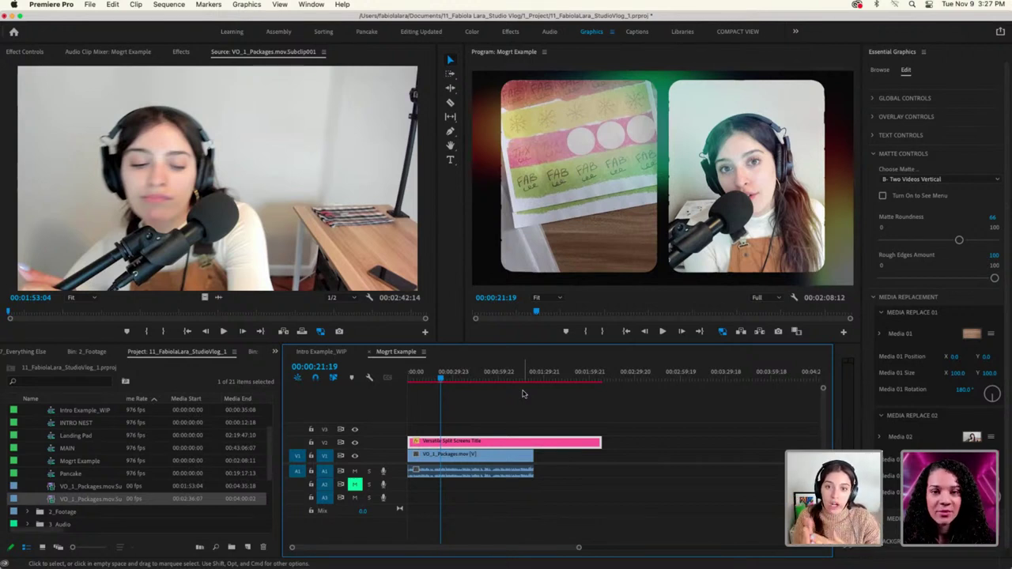
left_click(354, 442)
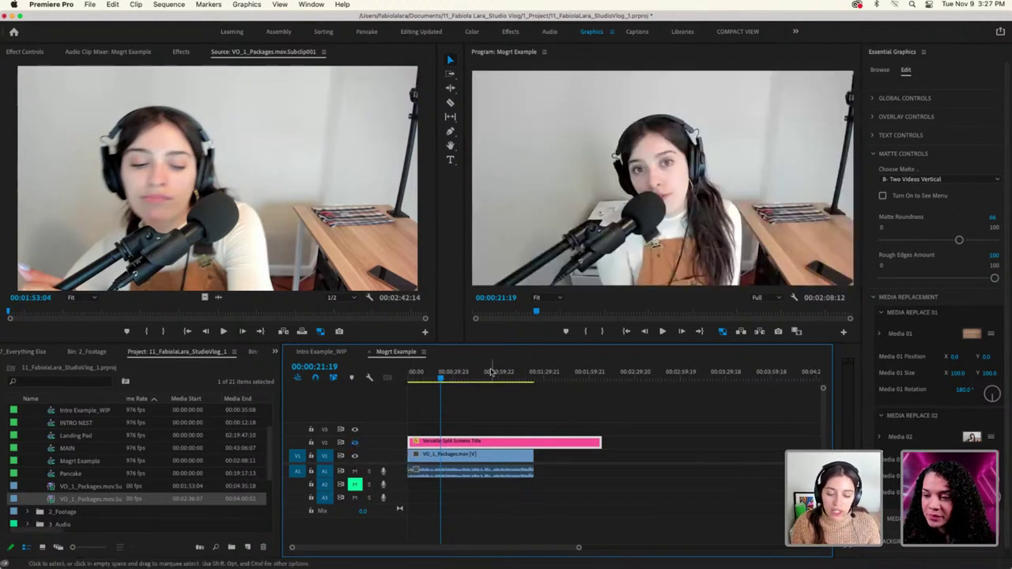
key("space")
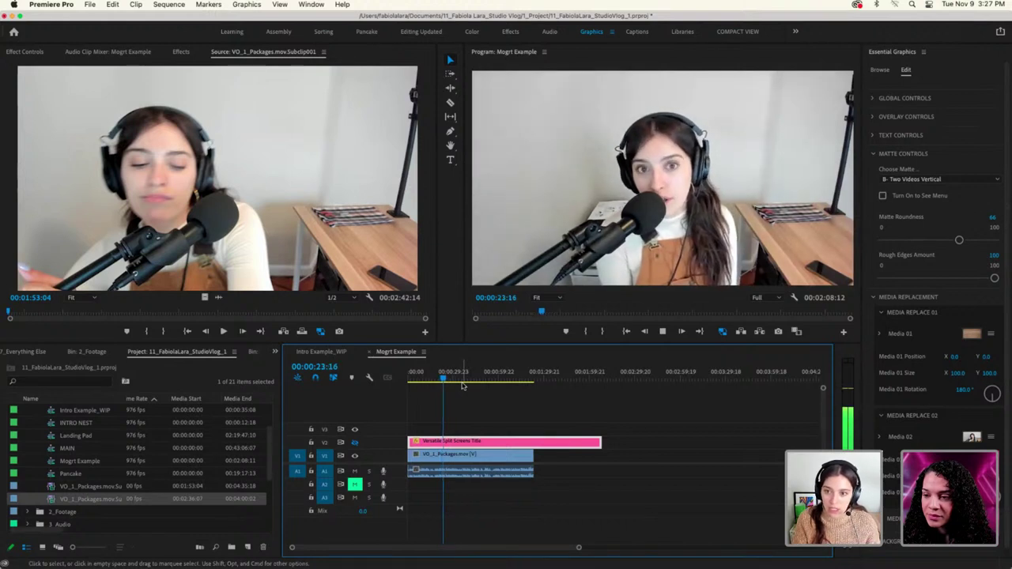
key("space")
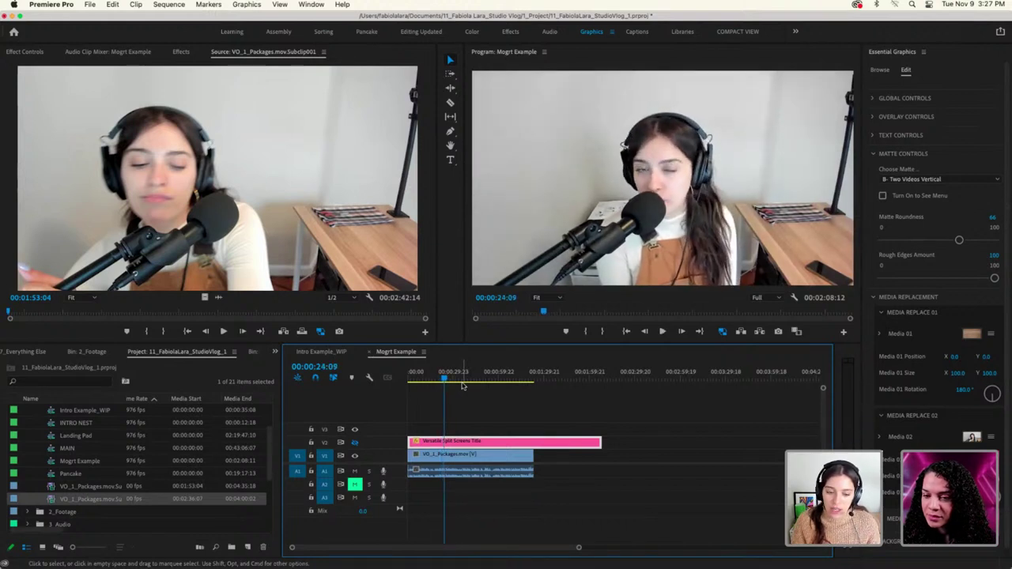
left_click(355, 443)
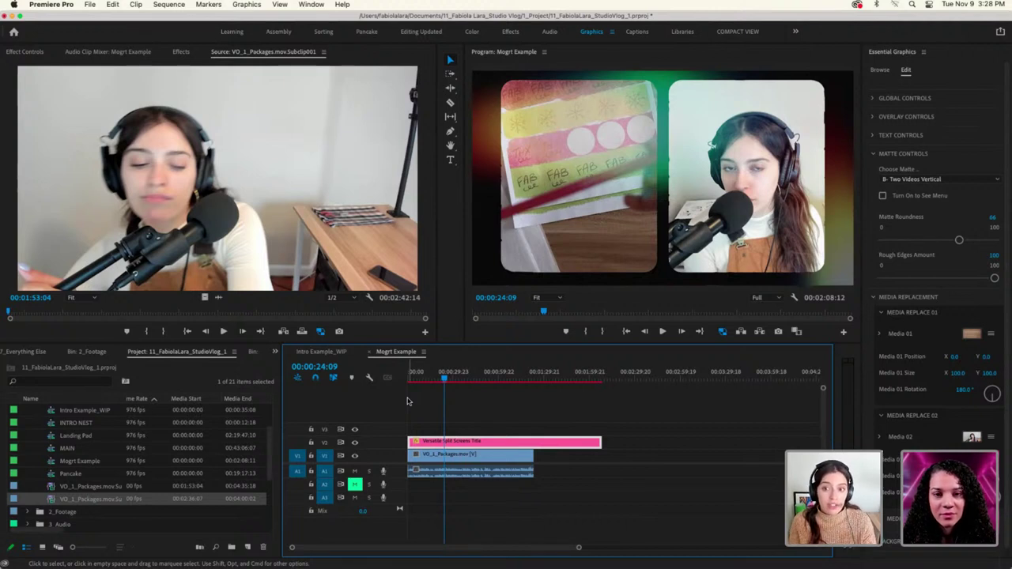
left_click(874, 99)
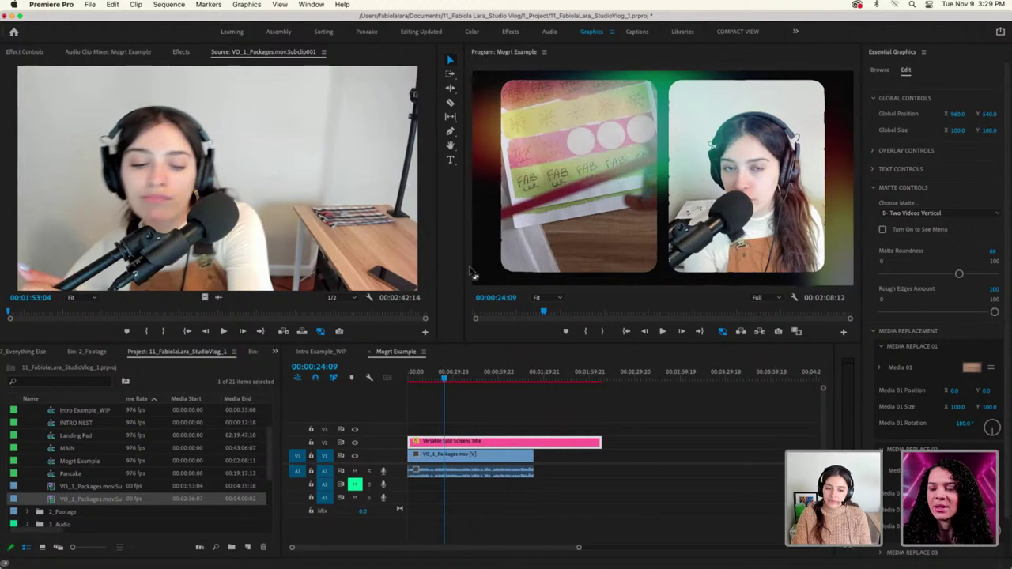
Delete the Versatile Split Screens Title from the Intro Example_WIP sequence and go to 00:00:19:04 in the Vertical Contact Sheet Title
left_click(320, 352)
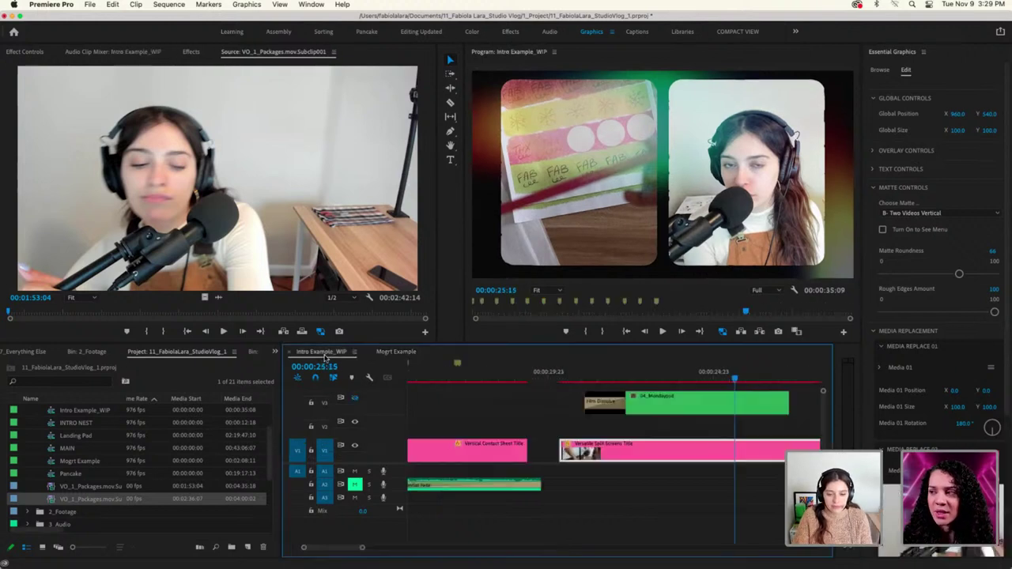
scroll(744, 462, "up", 5)
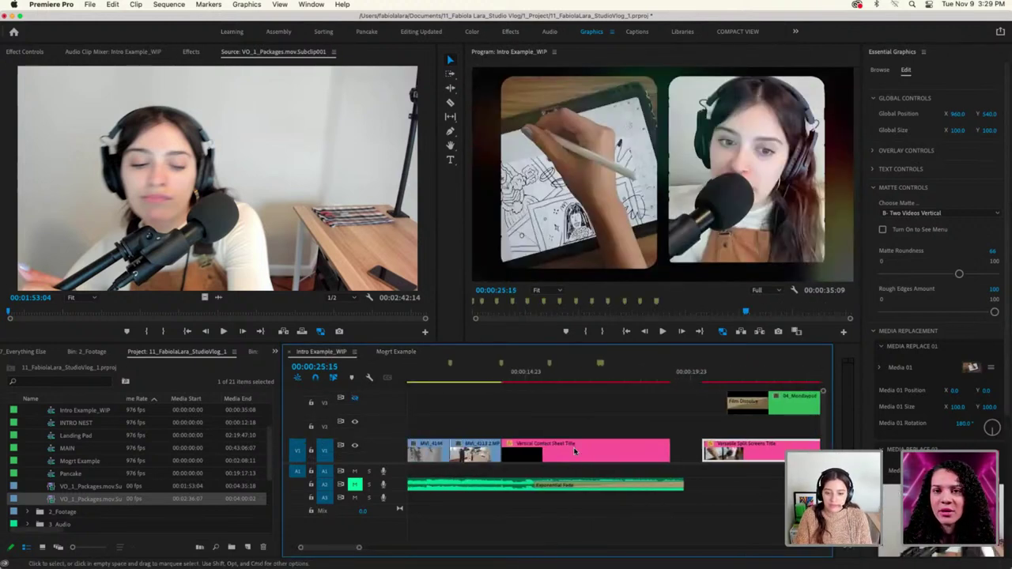
key("Delete")
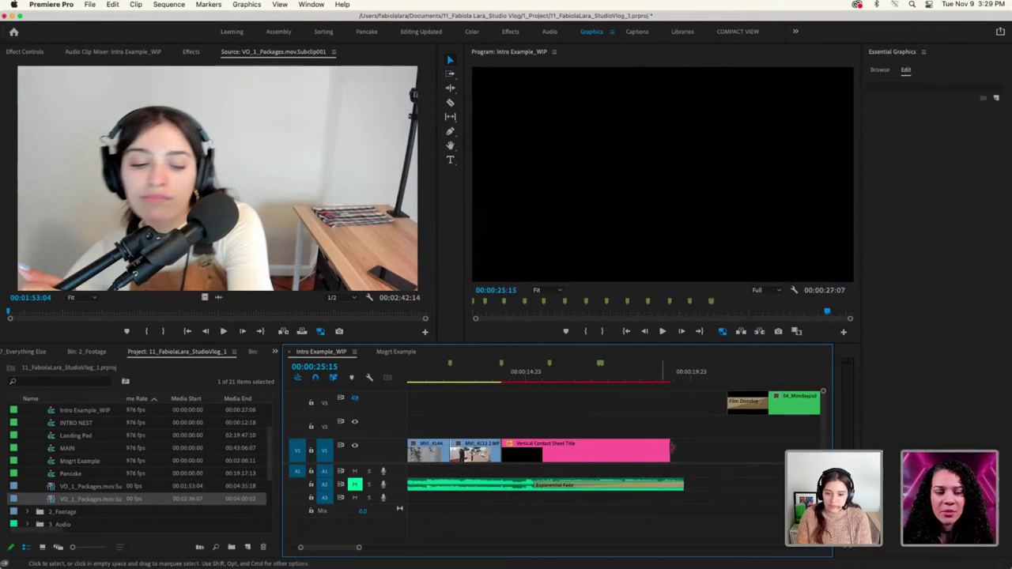
left_click_drag(526, 377, 664, 381)
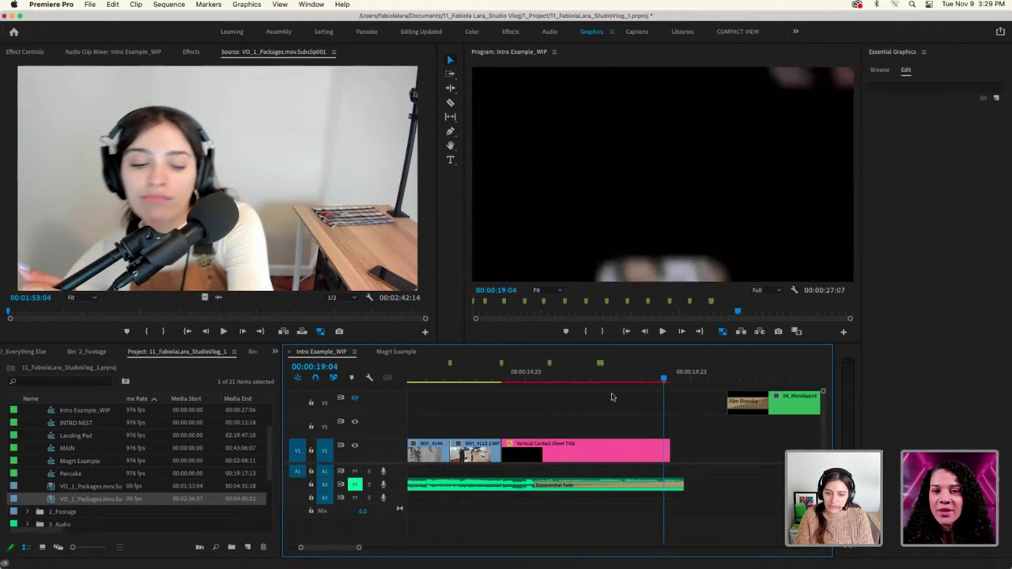
Return to the Mogrt Example sequence and switch to the Editing Updated workspace
left_click(275, 352)
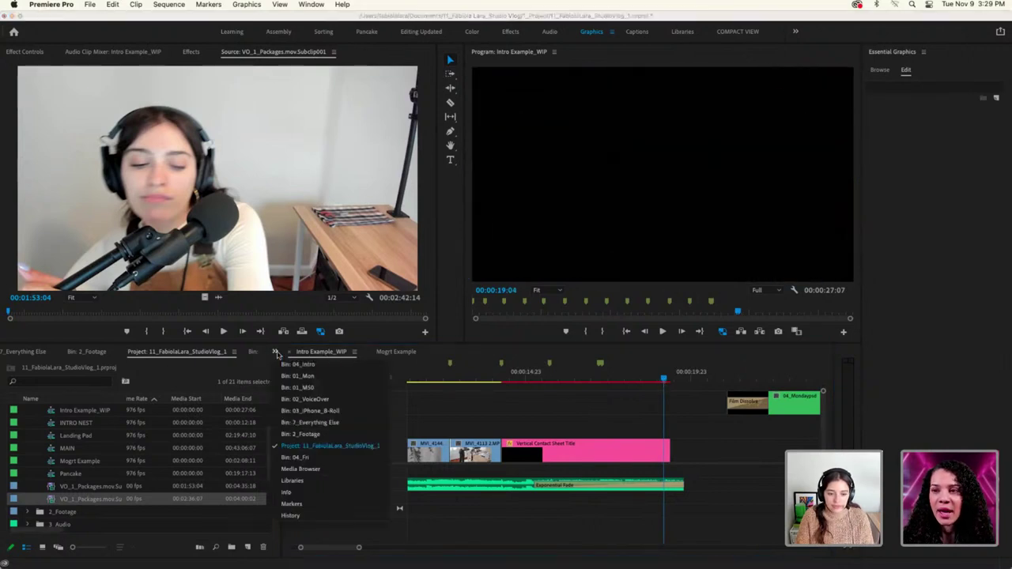
left_click(276, 354)
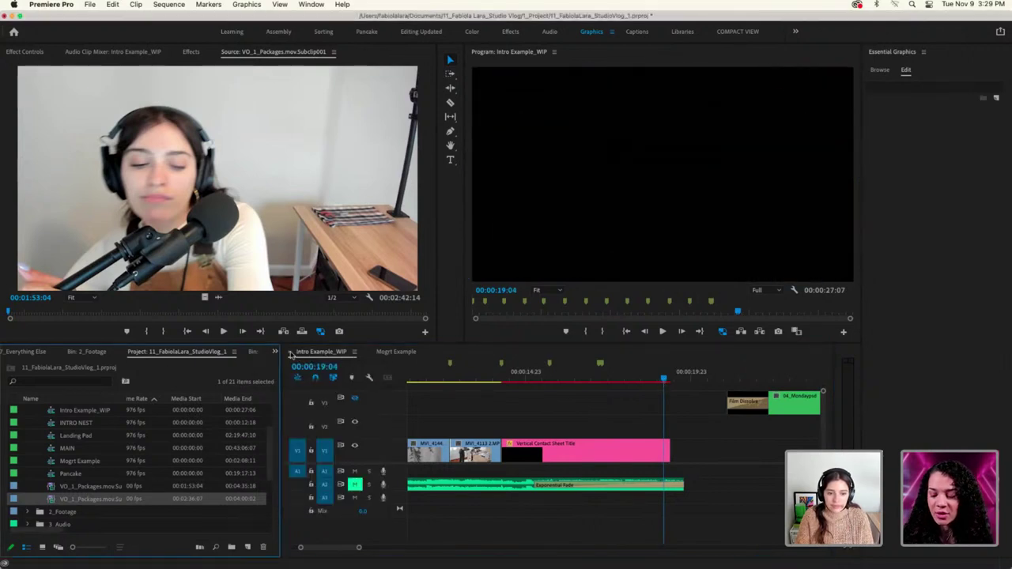
left_click(380, 352)
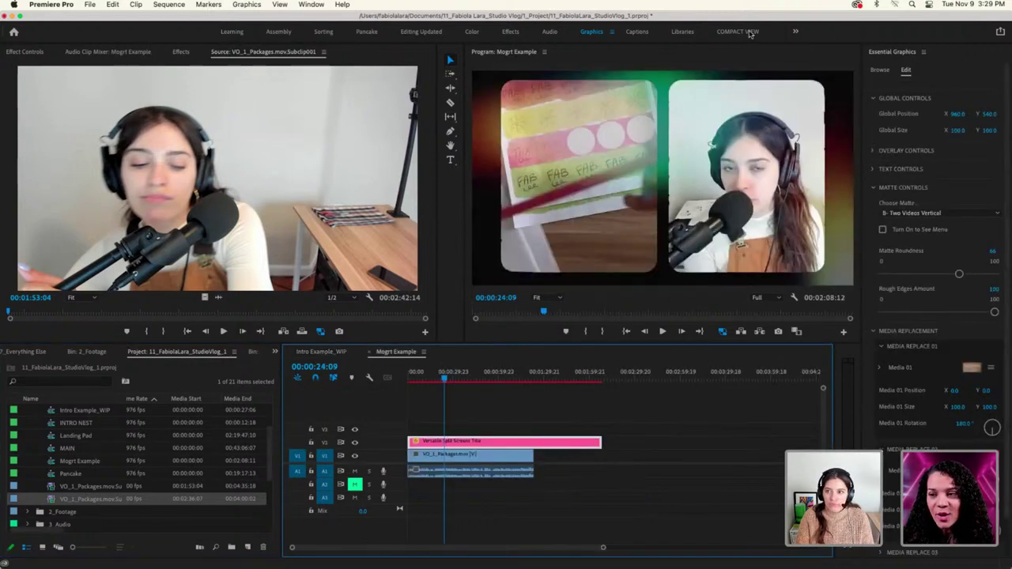
left_click(408, 33)
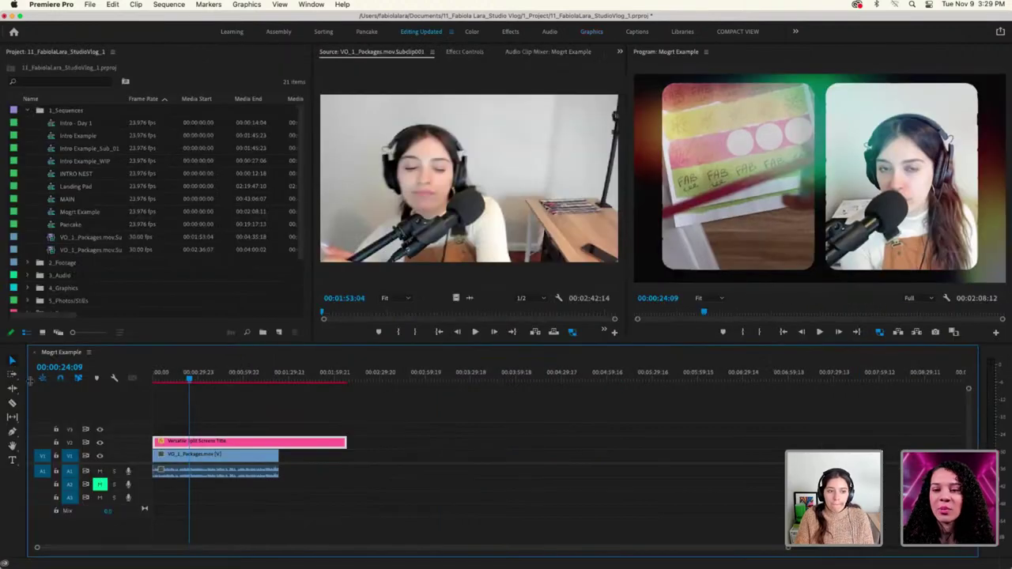
Open the MAIN sequence from the 1_Sequences bin and close the Mogrt Example sequence
double_click(69, 201)
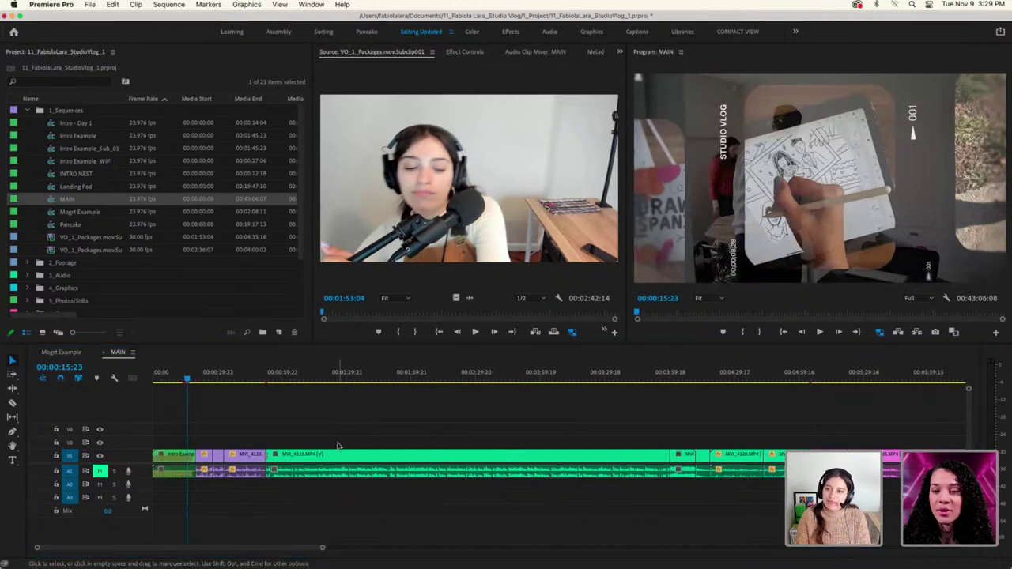
left_click(187, 381)
left_click_drag(186, 380, 251, 411)
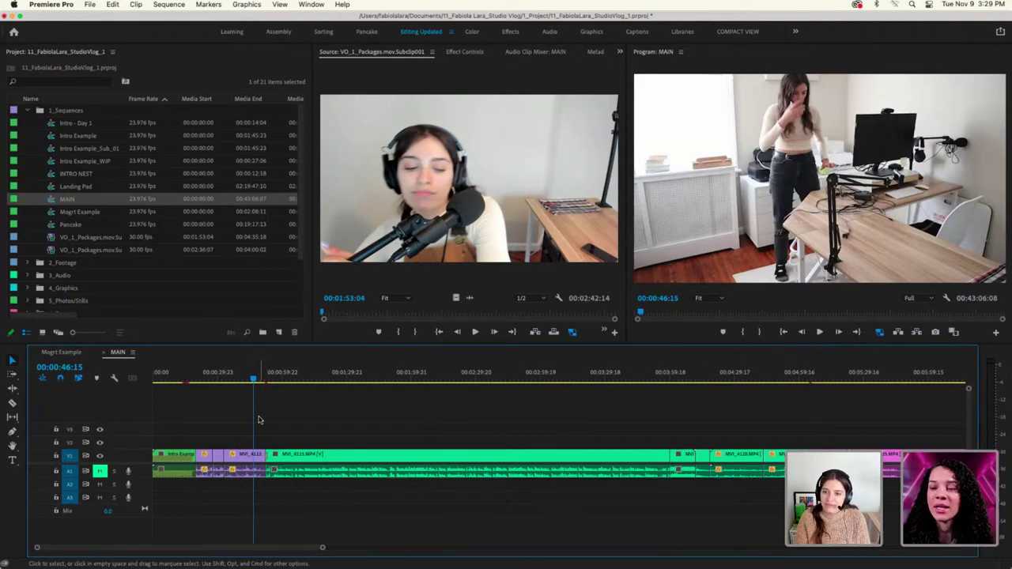
left_click(70, 354)
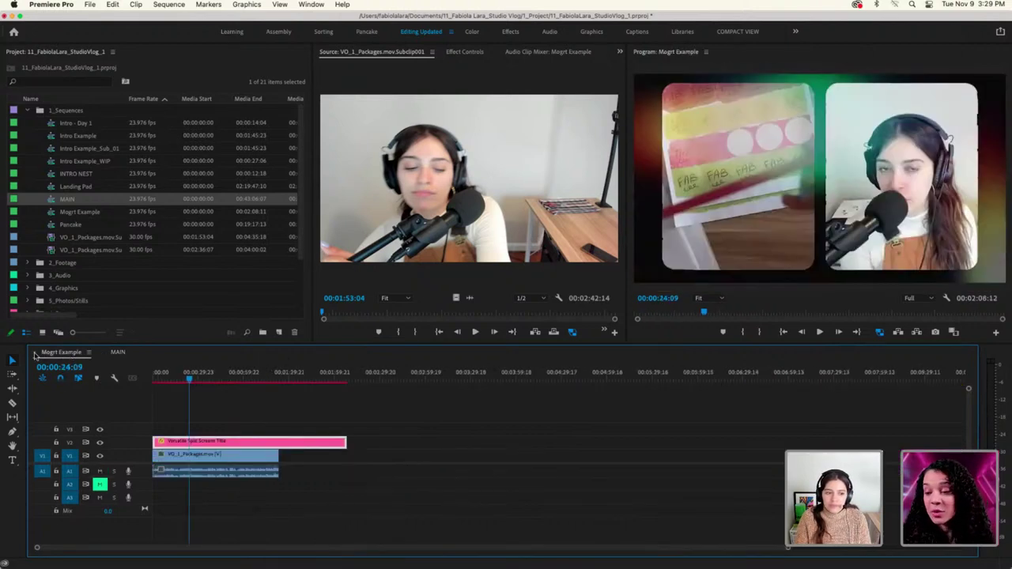
left_click(34, 354)
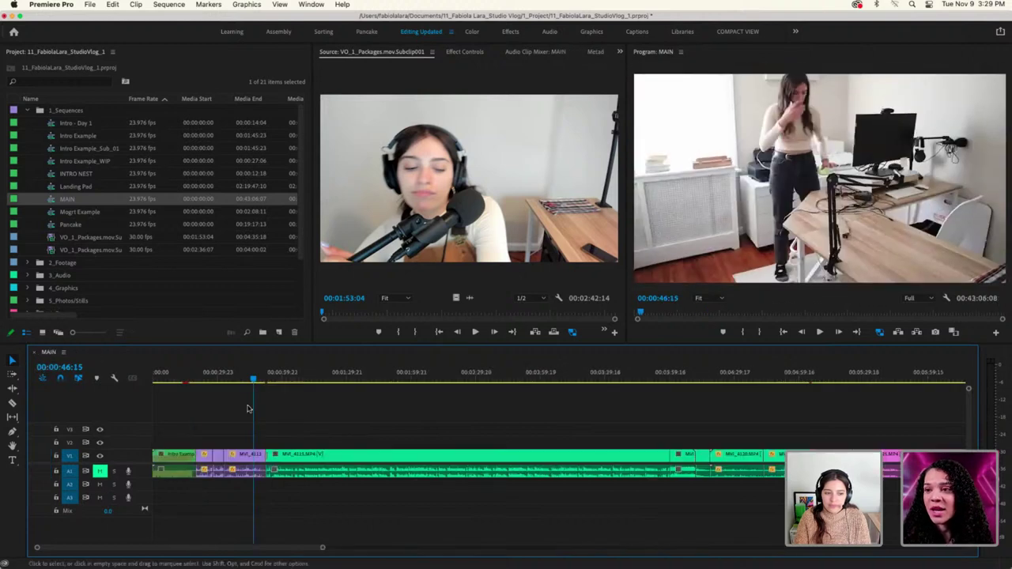
Examine the footage along the full length of the MAIN sequence by scrubbing through its timeline
left_click_drag(322, 547, 464, 549)
left_click_drag(490, 377, 644, 380)
scroll(387, 380, "right", 5)
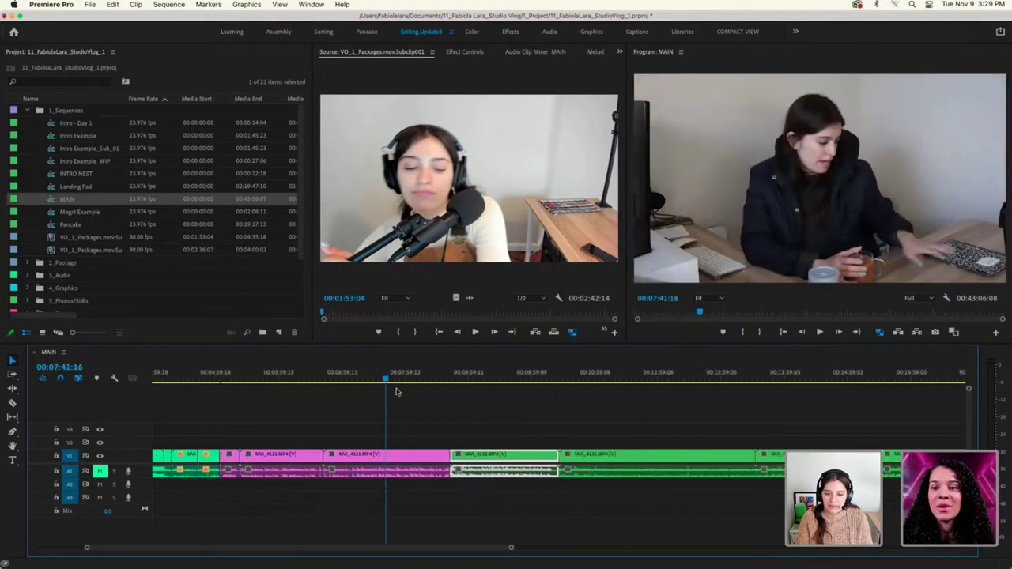
left_click_drag(387, 379, 637, 380)
scroll(635, 395, "right", 5)
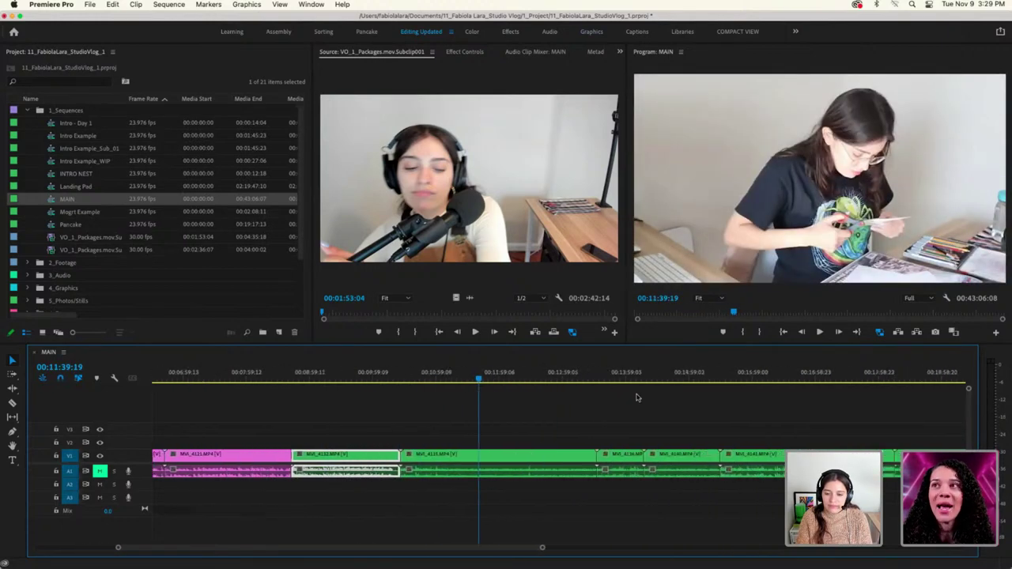
scroll(274, 380, "left", 2)
left_click_drag(225, 380, 565, 425)
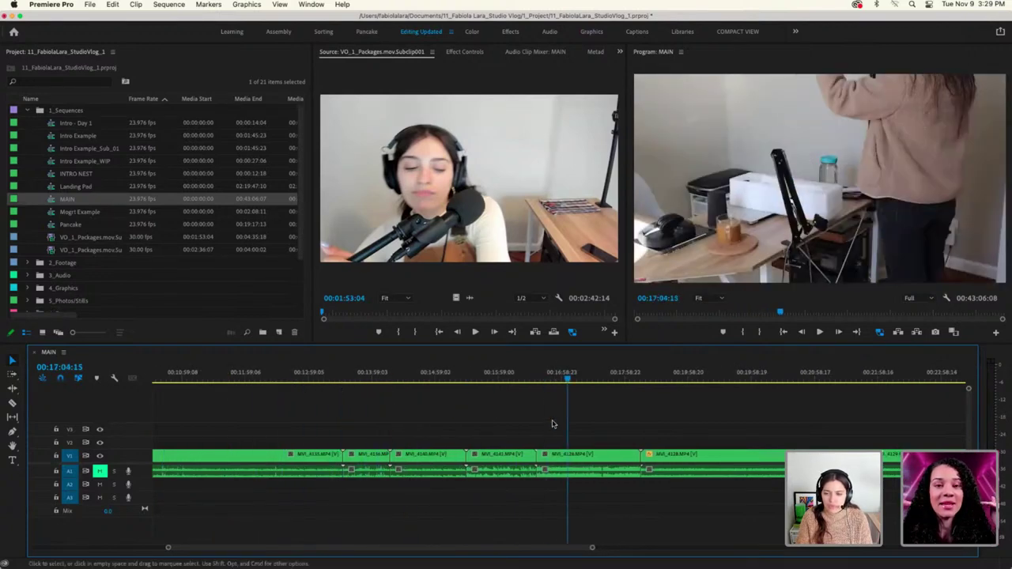
key("=")
left_click_drag(640, 548, 870, 547)
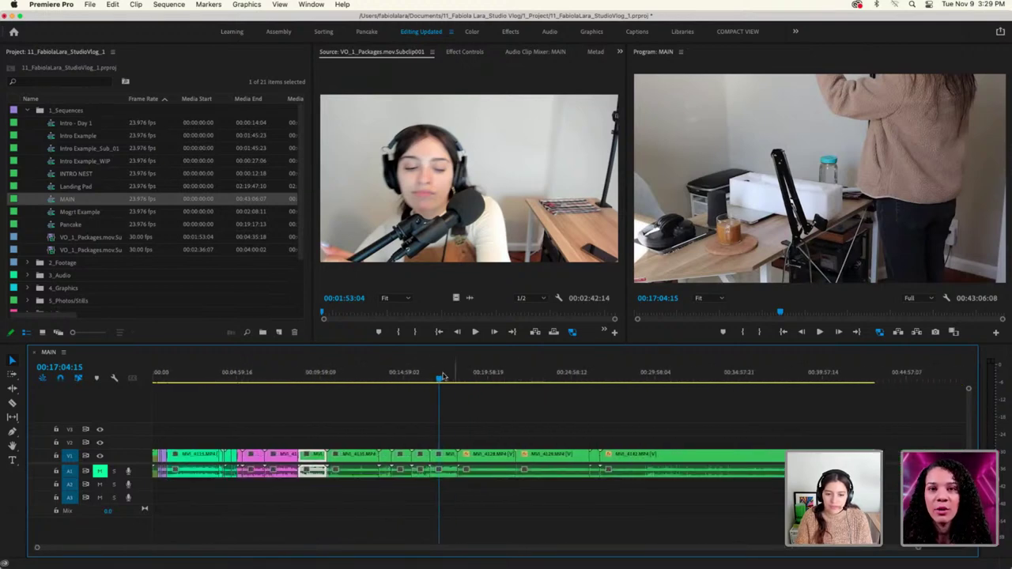
mouse_move(439, 378)
left_mouse_down()
mouse_move(521, 381)
mouse_move(586, 399)
mouse_move(782, 383)
left_mouse_up()
left_click_drag(239, 384, 763, 388)
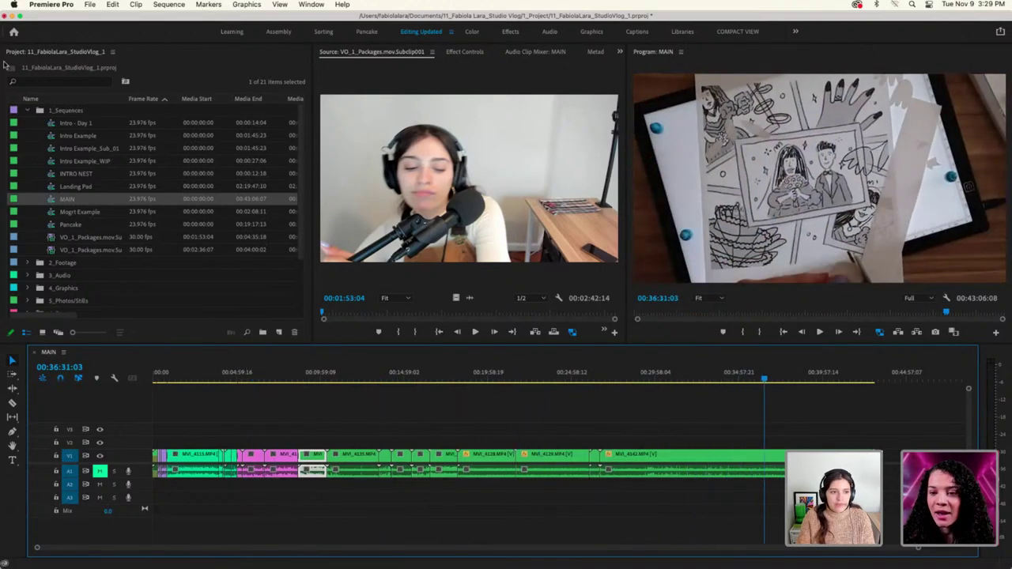
Switch to the Pancake workspace and open the Landing Pad sequence above MAIN, fitting its whole length into view
left_click(29, 112)
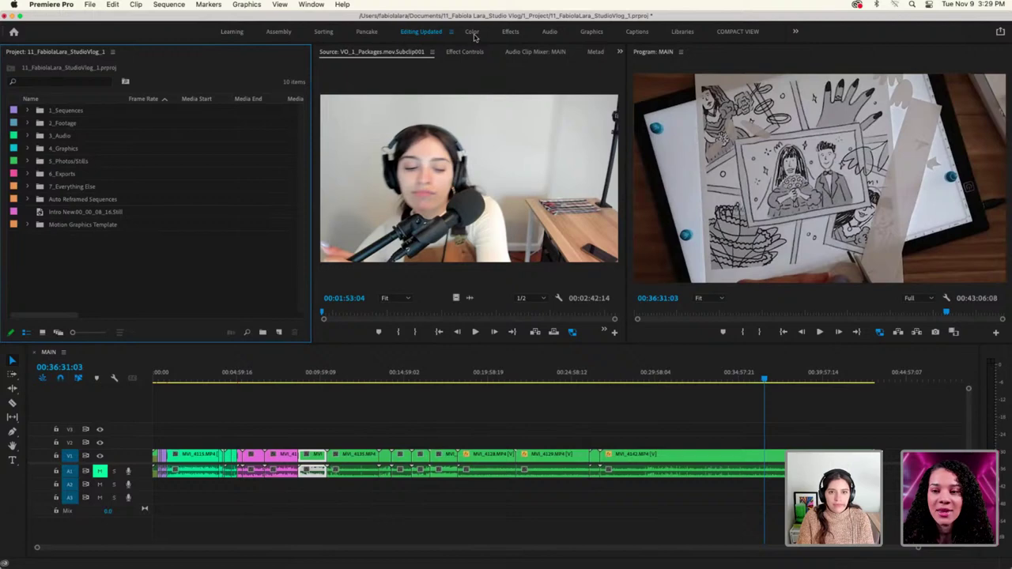
left_click(367, 31)
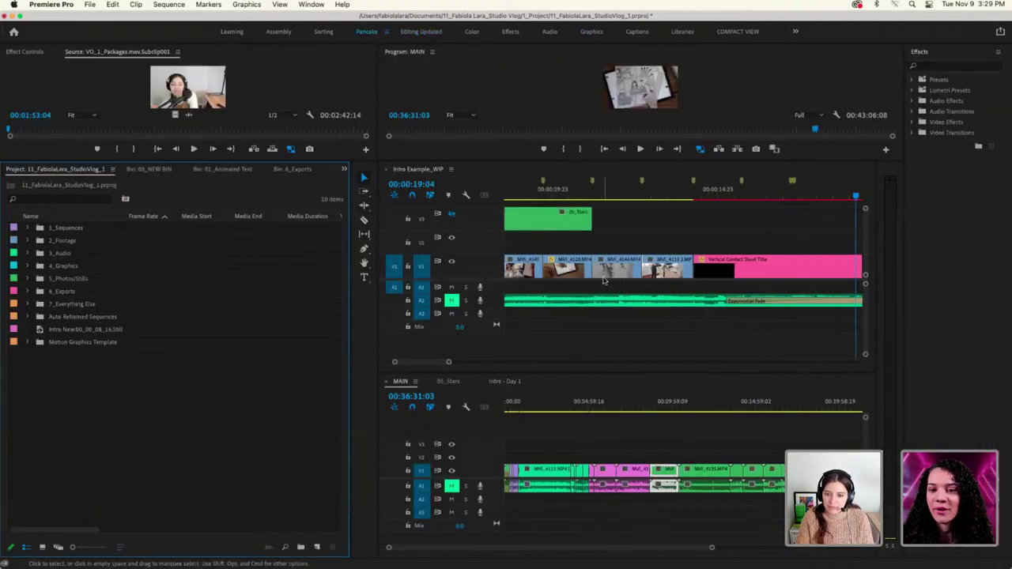
left_click(545, 198)
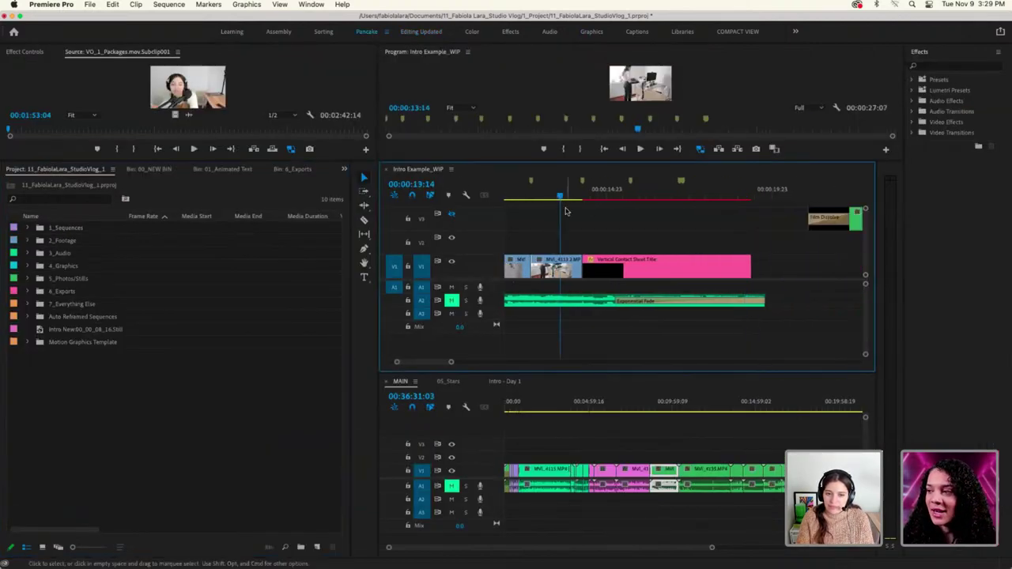
left_click(28, 228)
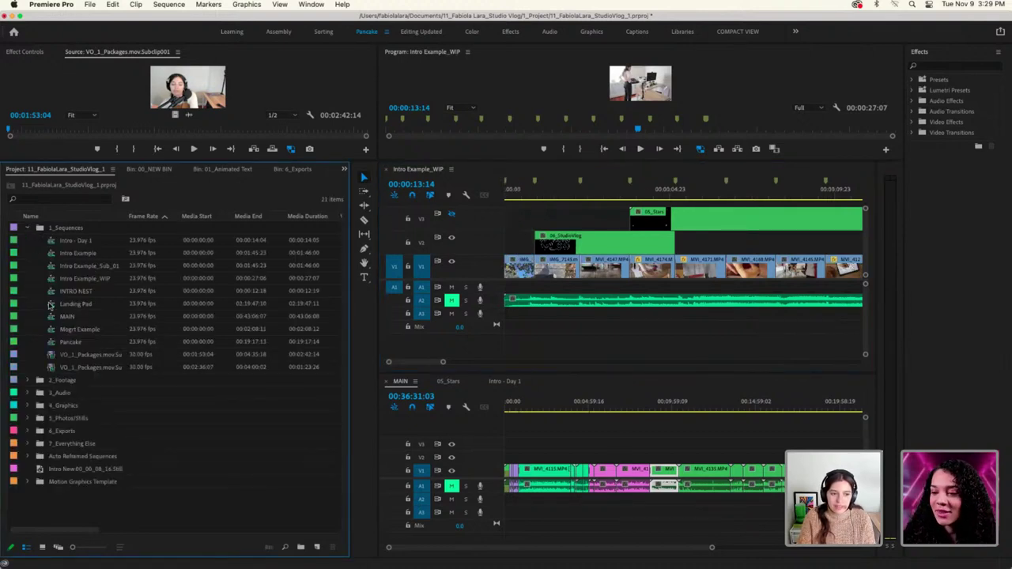
double_click(50, 305)
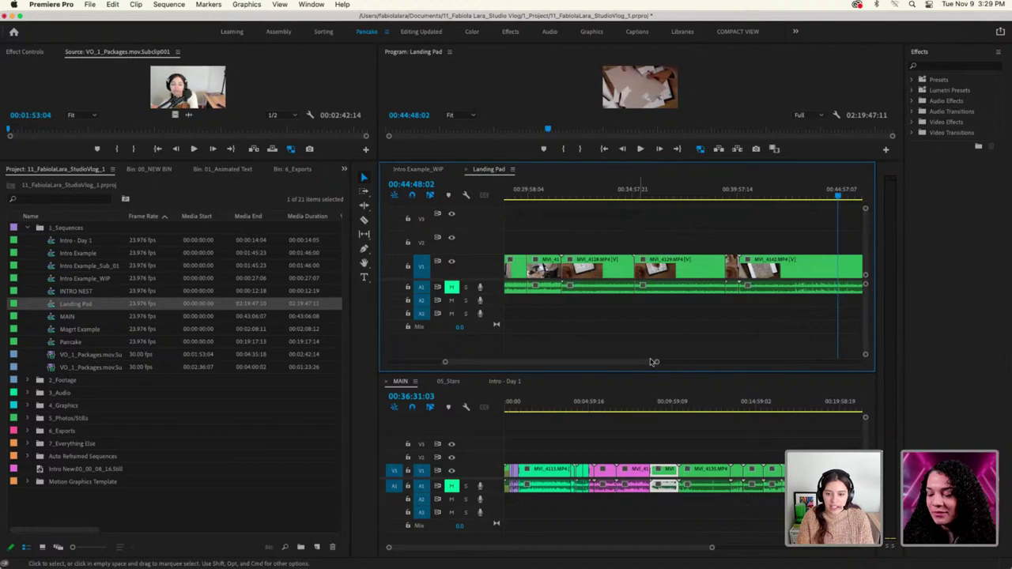
left_click_drag(653, 362, 822, 356)
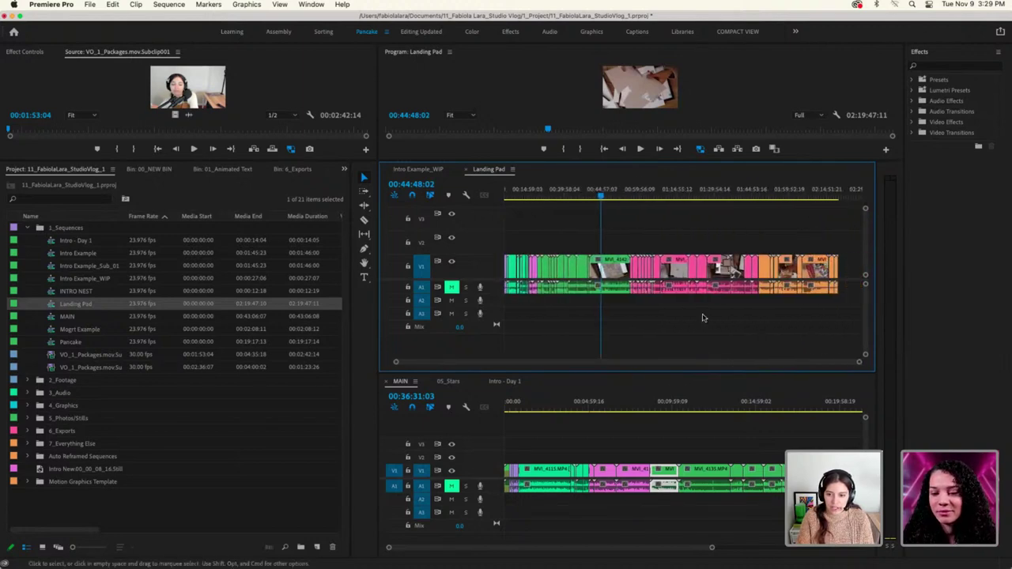
Place the MAIN playhead near the sequence start at 00:00:19:08 and enlarge the source and program monitors
left_click_drag(711, 547, 866, 548)
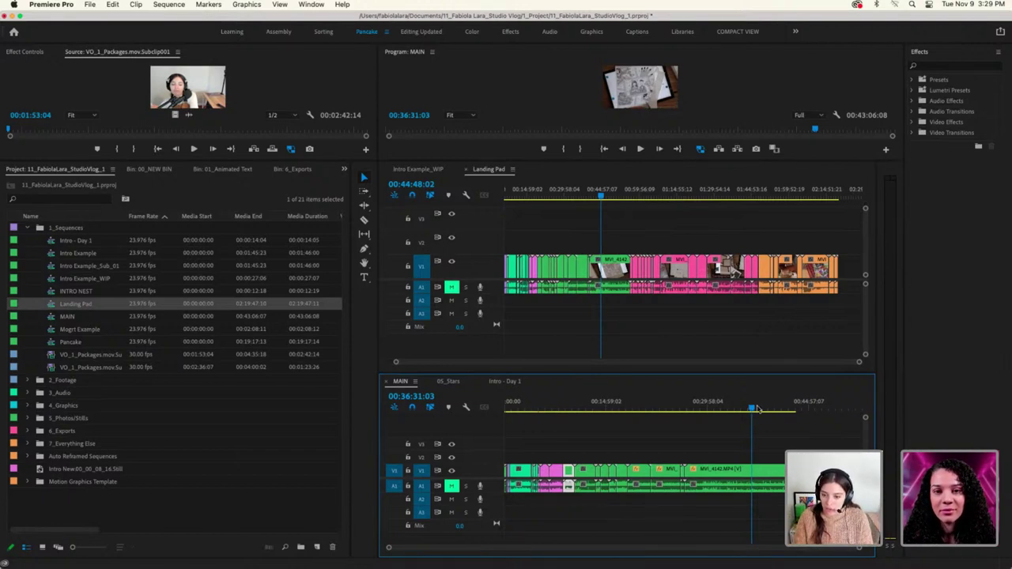
scroll(771, 550, "up", 5)
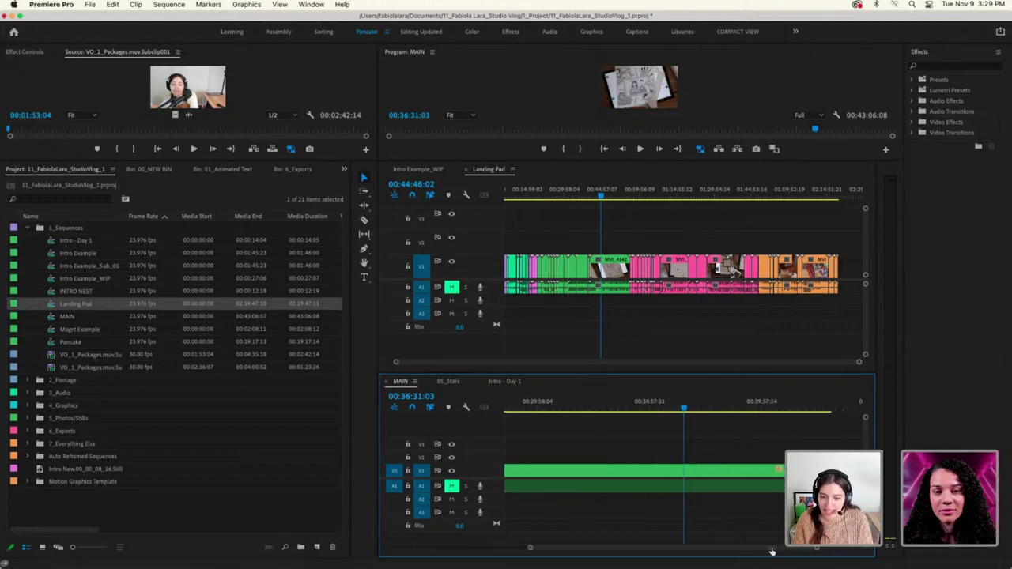
left_click(522, 408)
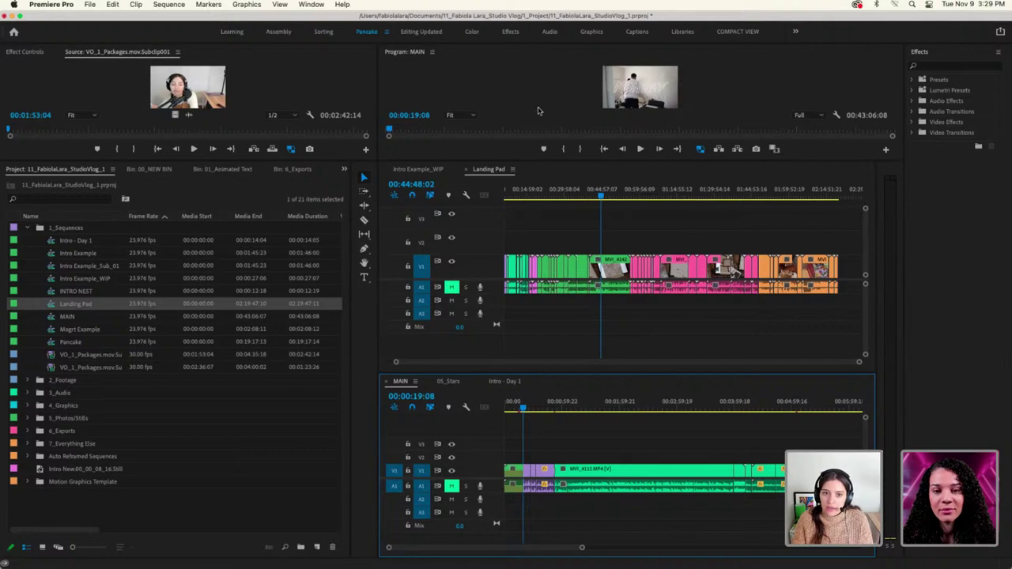
left_click_drag(585, 161, 583, 244)
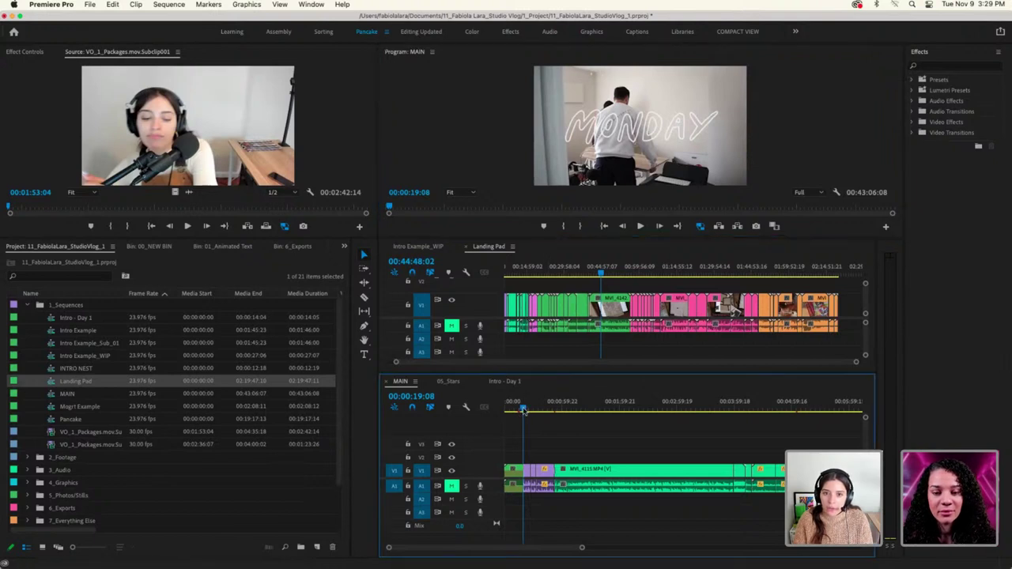
Play the opening passage of MAIN from 00:00:13:19 through to the MONDAY title
left_click_drag(523, 410, 518, 411)
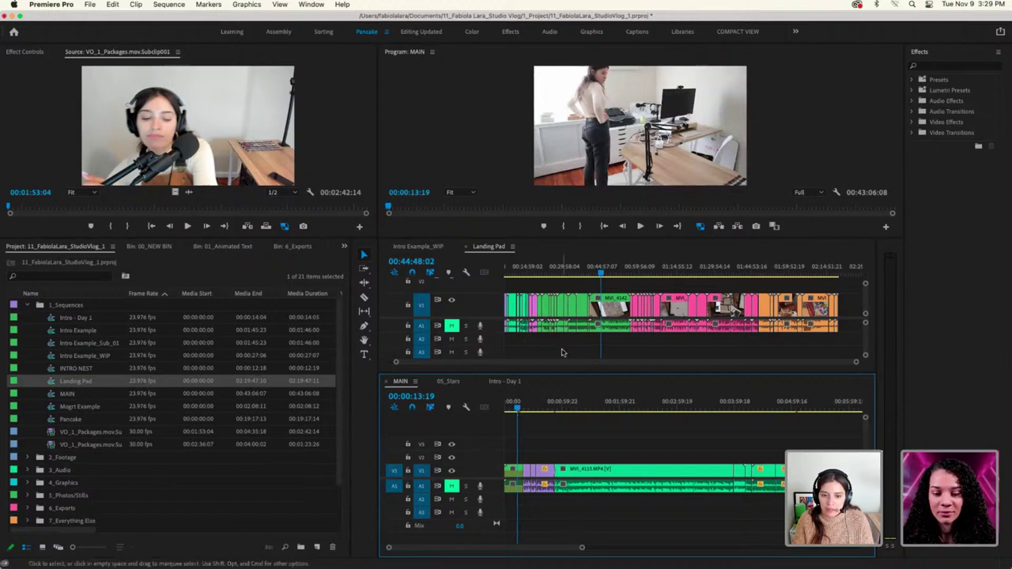
left_click(639, 226)
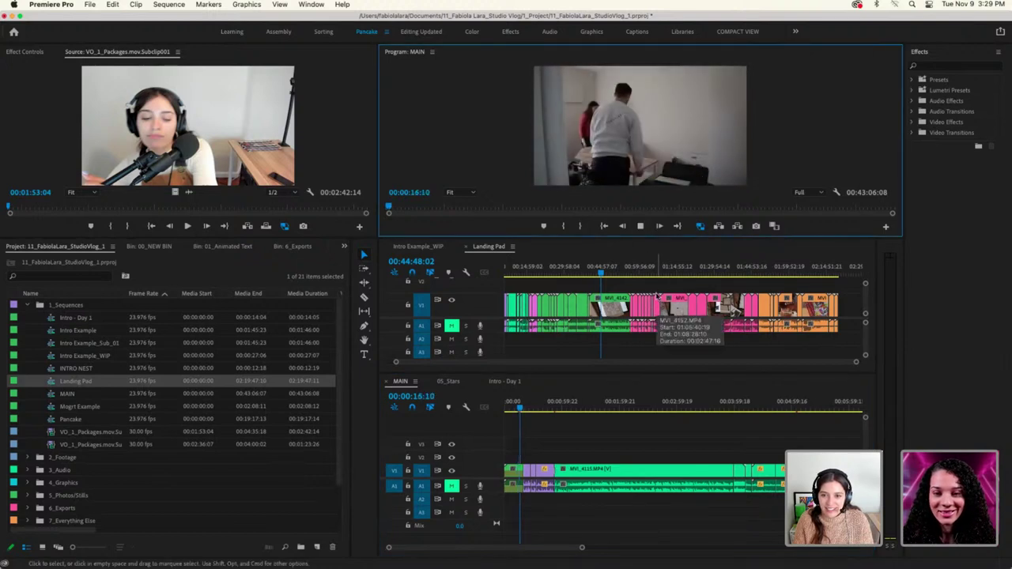
key("space")
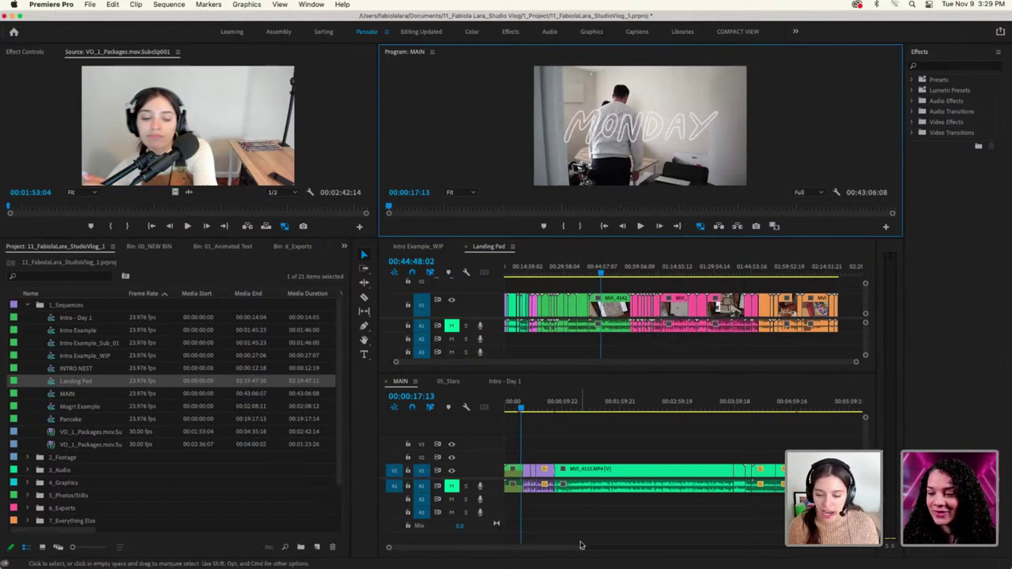
Unmute audio track A1 in MAIN and replay the passage around the MONDAY title with sound
left_click(520, 404)
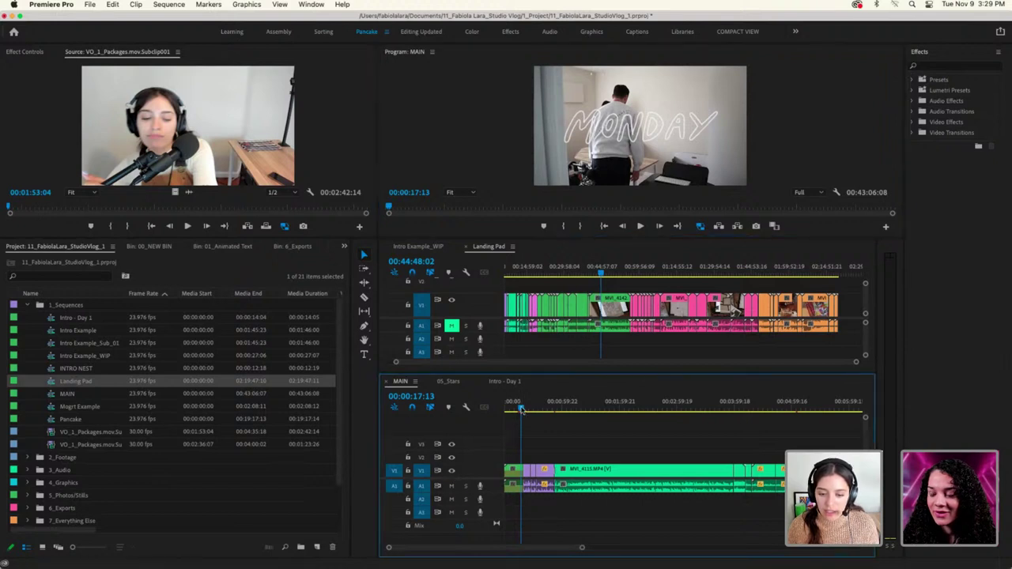
left_click(518, 408)
key("space")
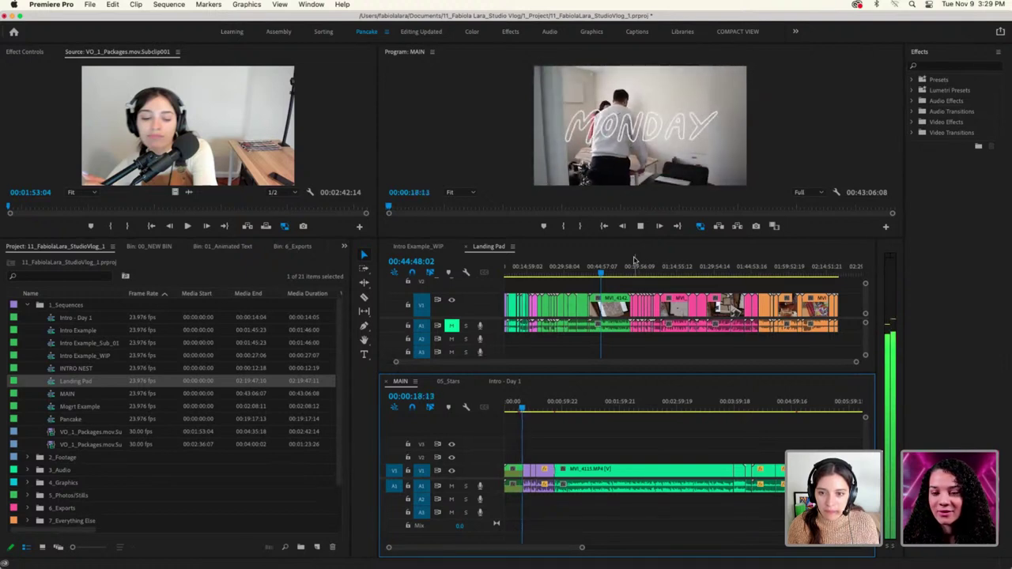
key("space")
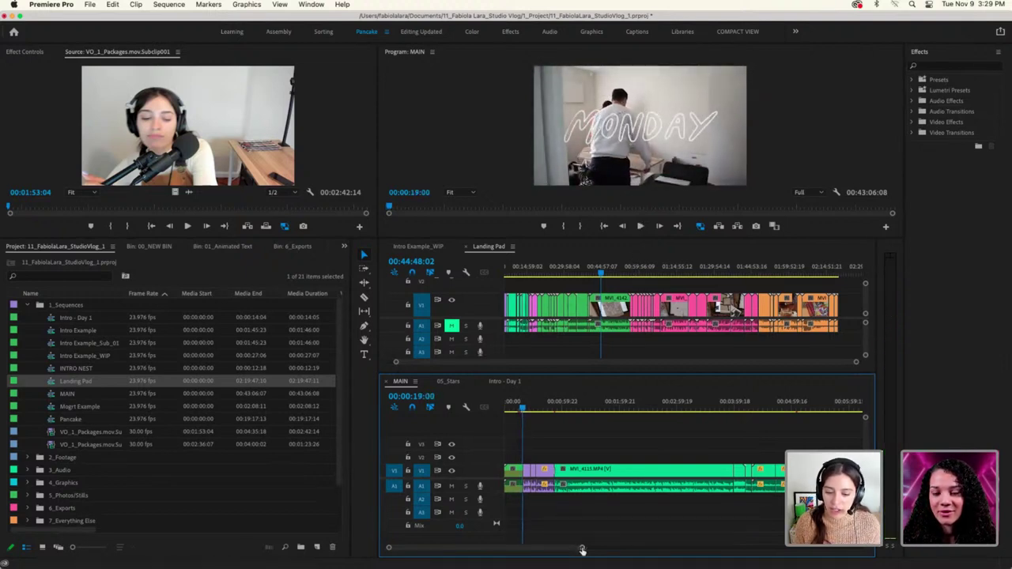
Copy all pink and orange clips from the Landing Pad sequence to the end of the last clip in MAIN
left_click_drag(582, 549, 699, 548)
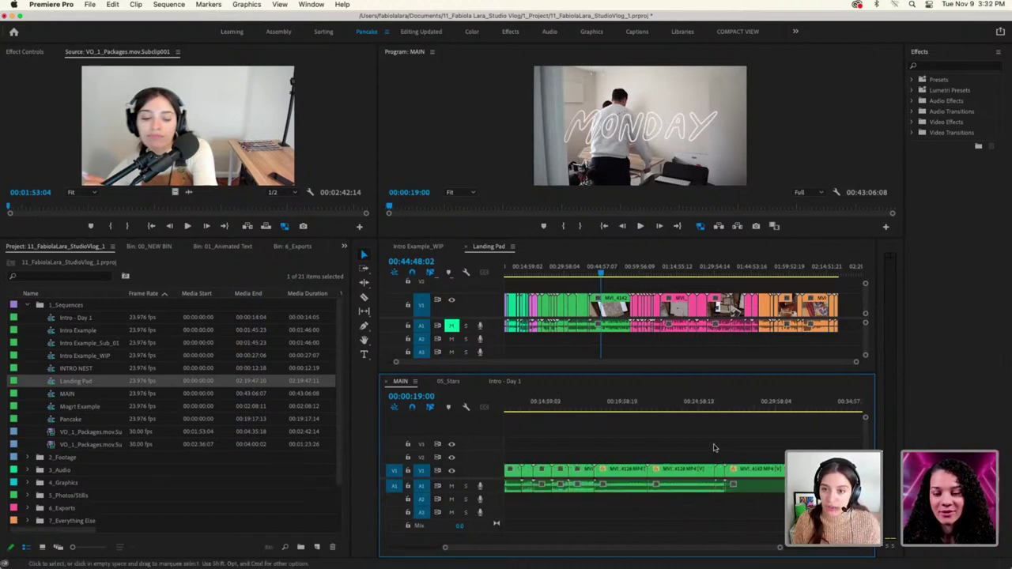
scroll(714, 448, "down", 5)
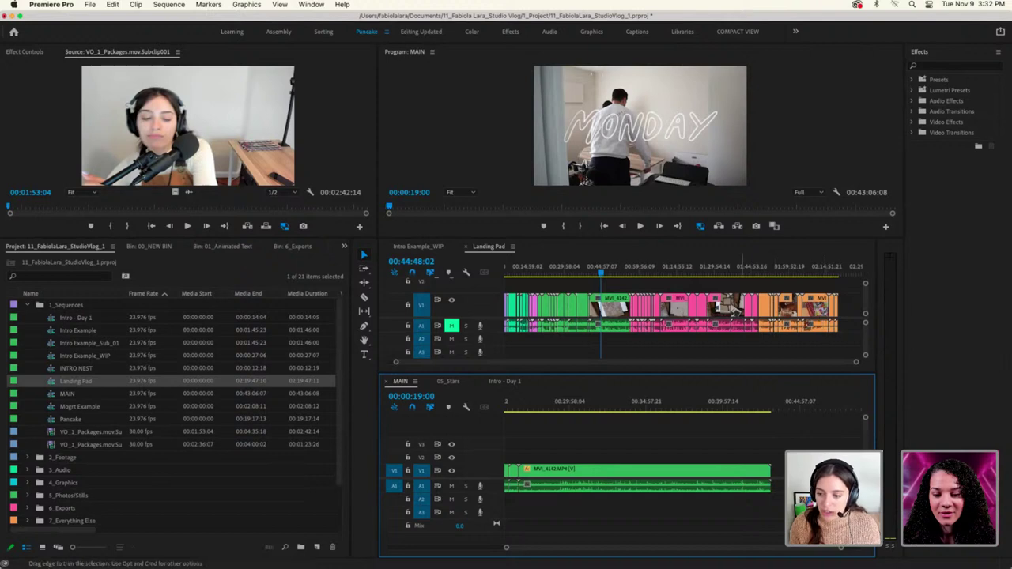
scroll(747, 498, "down", 2)
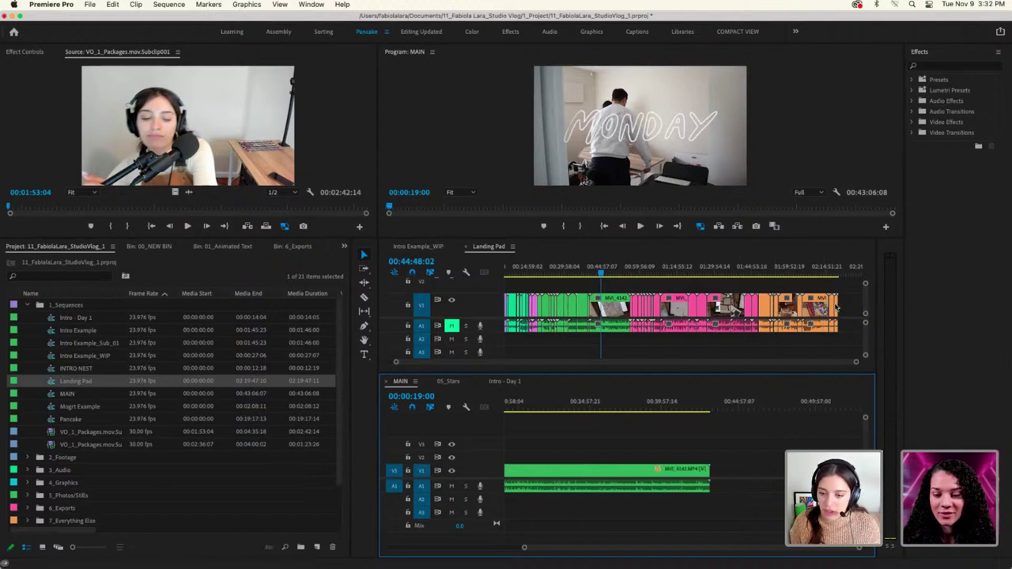
left_click_drag(842, 341, 633, 290)
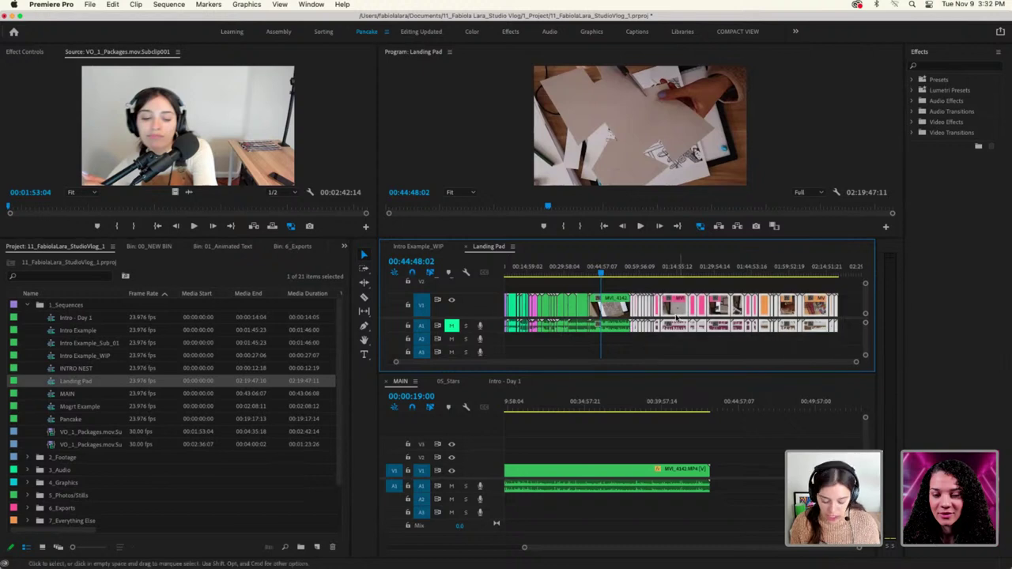
left_click(711, 410)
key("cmd+v")
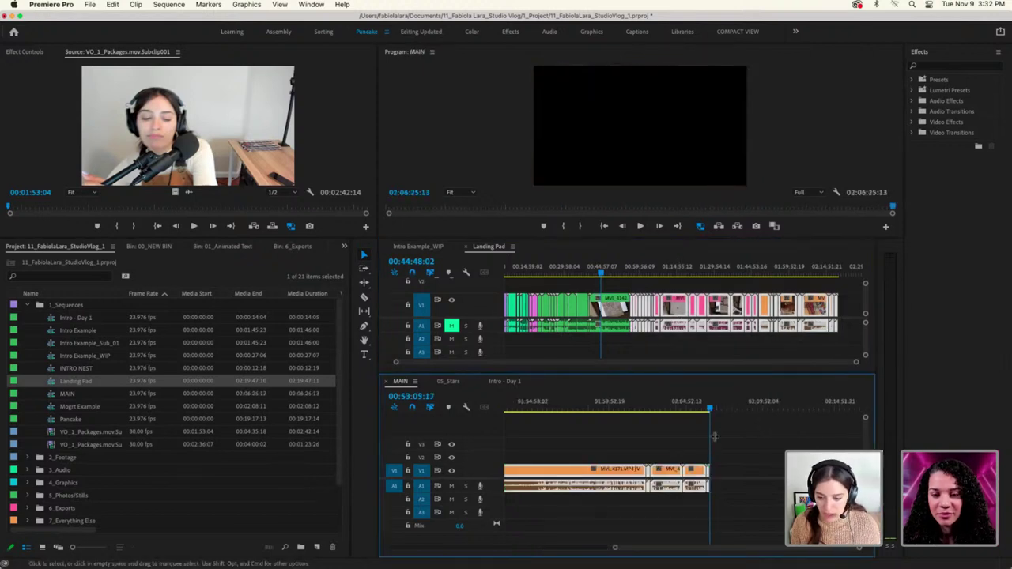
Set the speed of the pink clip under the MAIN playhead at 01:17:57:20 to 200%
left_click_drag(616, 547, 551, 549)
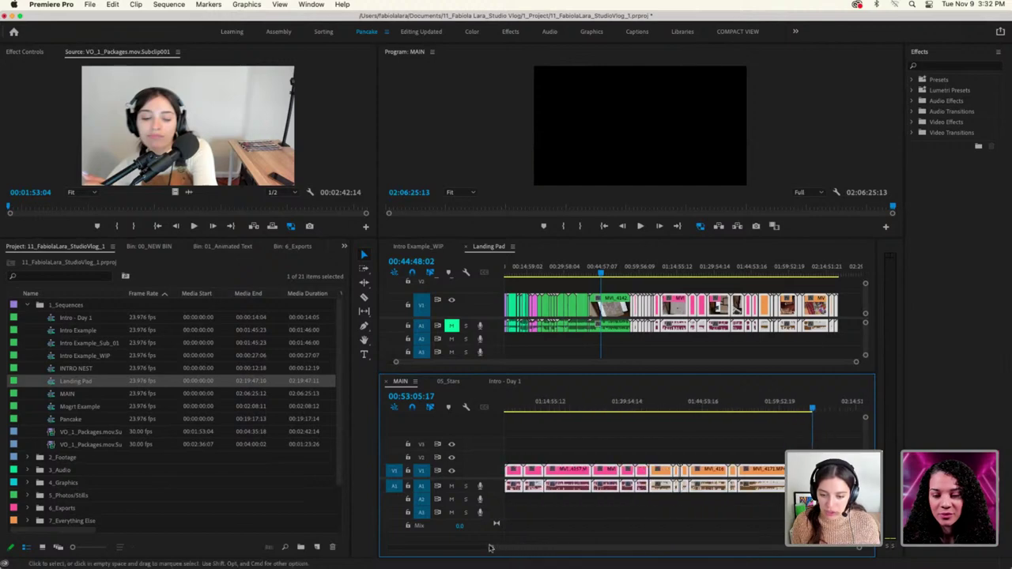
mouse_move(557, 409)
left_mouse_down()
mouse_move(648, 411)
mouse_move(566, 413)
left_mouse_up()
scroll(566, 415, "up", 3)
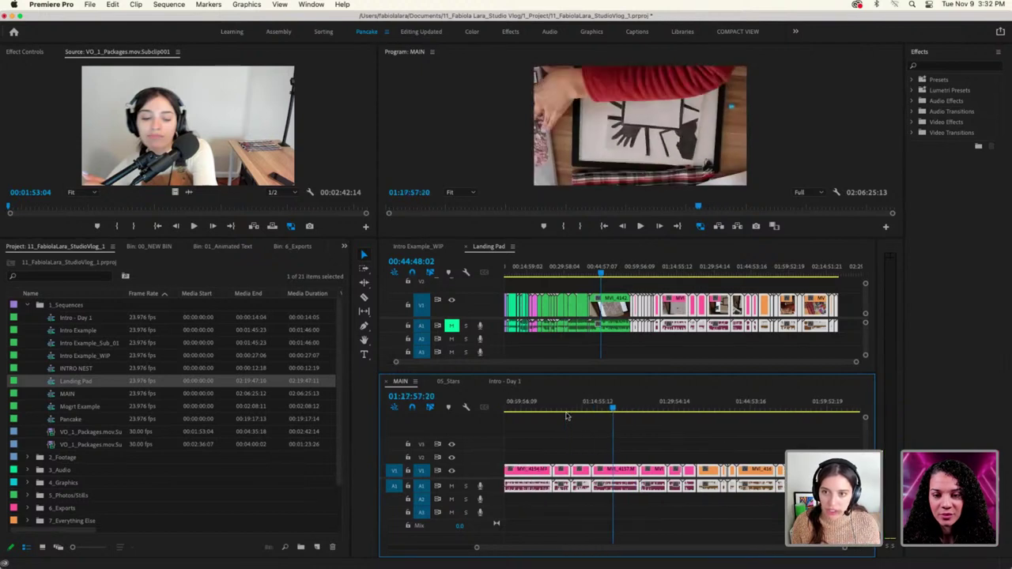
left_click(624, 471)
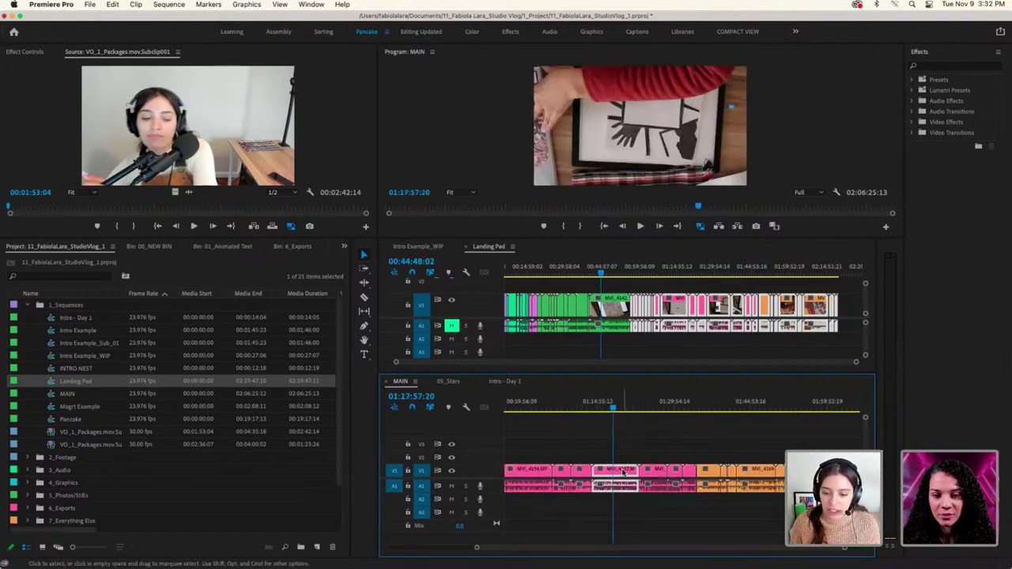
right_click(625, 471)
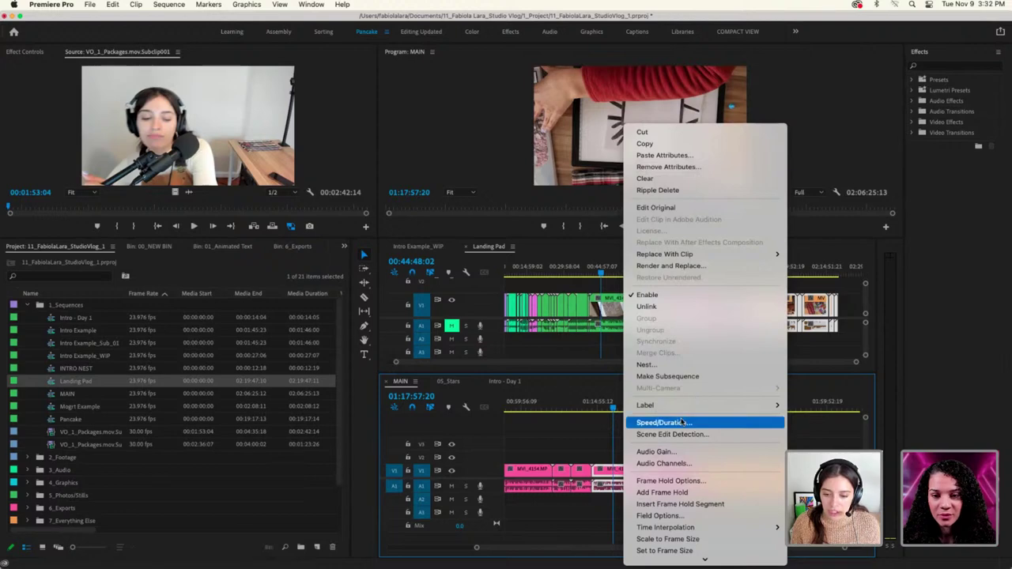
left_click(642, 422)
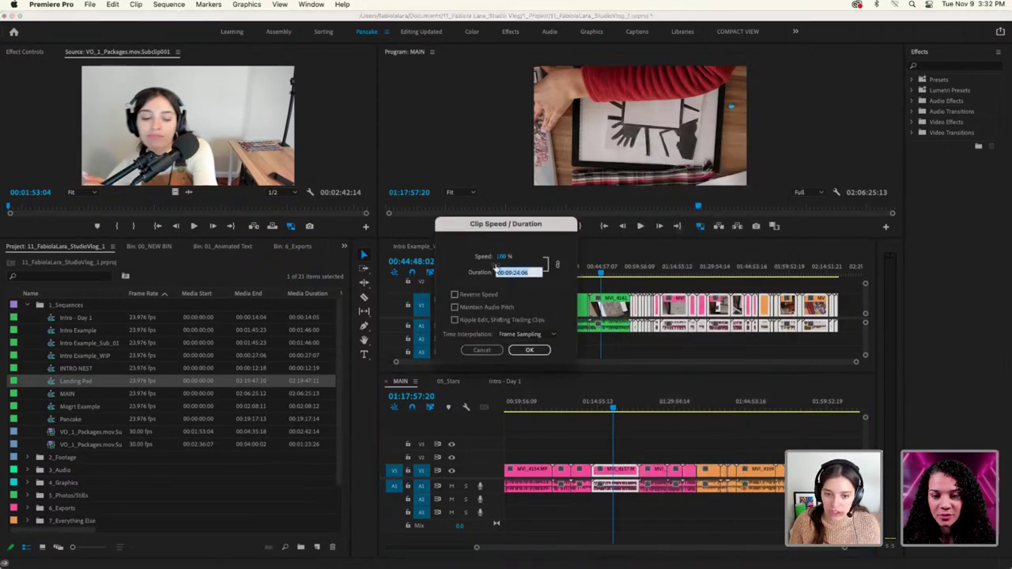
type("200")
key("Return")
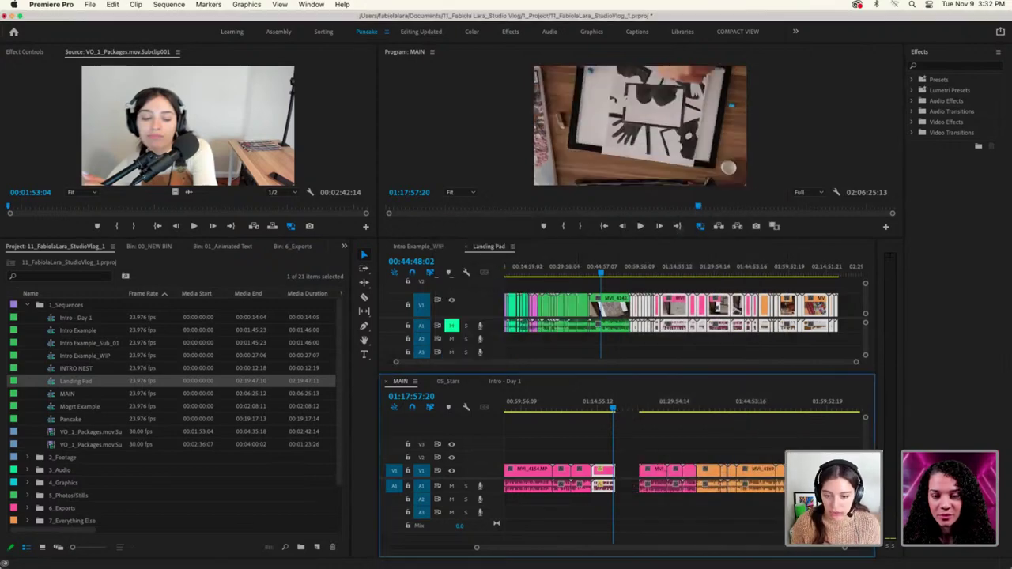
Play and scrub through the sped-up pink clip in MAIN from 01:14:26:10
left_click(596, 410)
key("space")
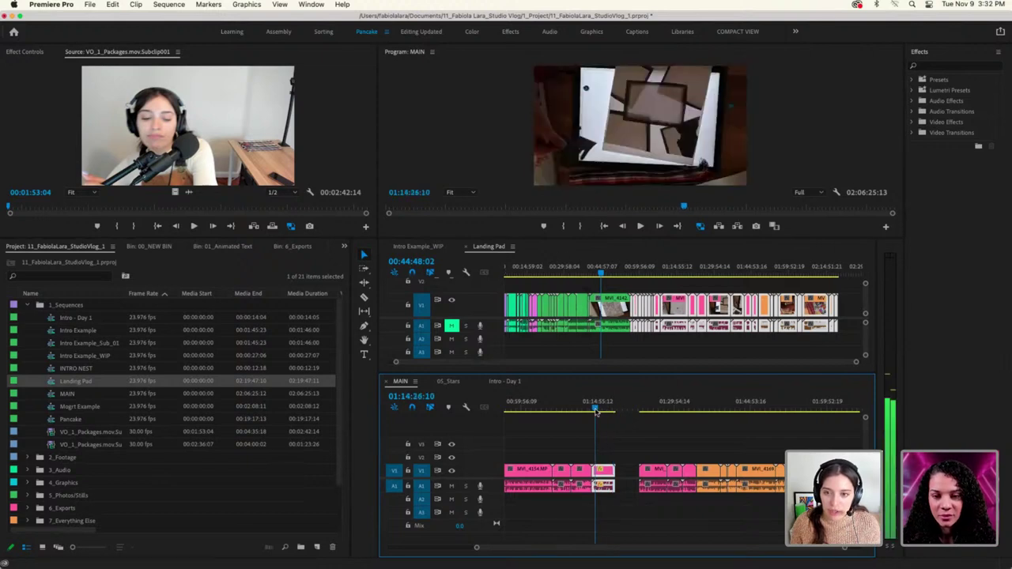
left_click_drag(597, 411, 605, 411)
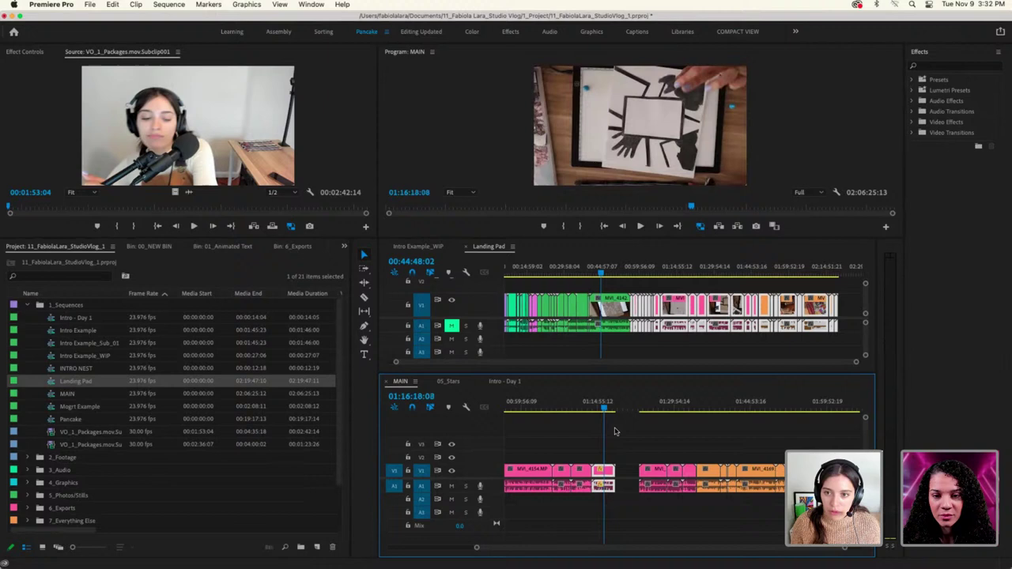
Ripple delete the gap that follows the sped-up pink clip in MAIN
left_click(633, 474)
right_click(635, 480)
left_click(642, 480)
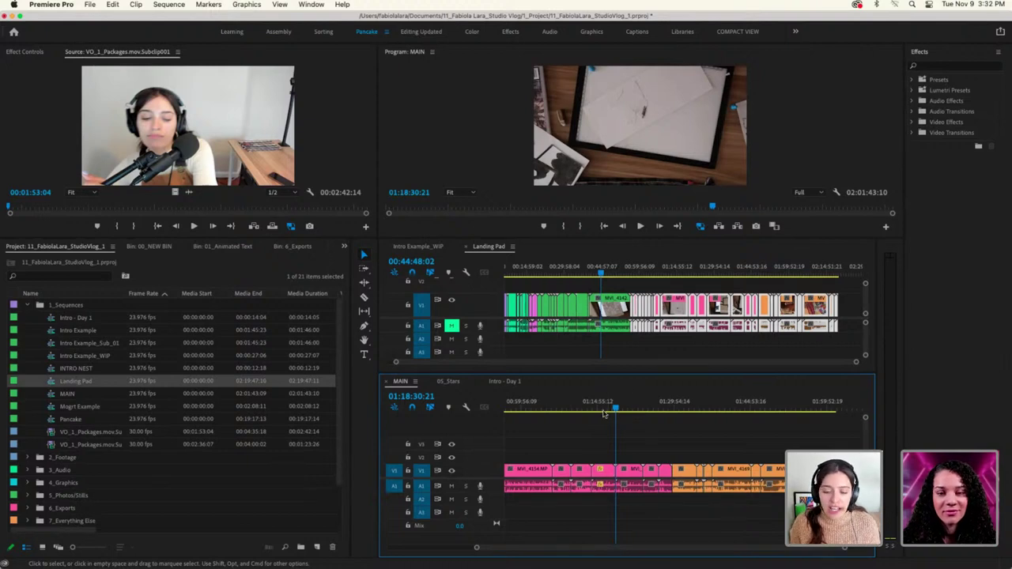
Scrub back through the pink clips in MAIN and delete the long clip MVI_4154 at 00:59:55:20
left_click_drag(604, 412, 578, 417)
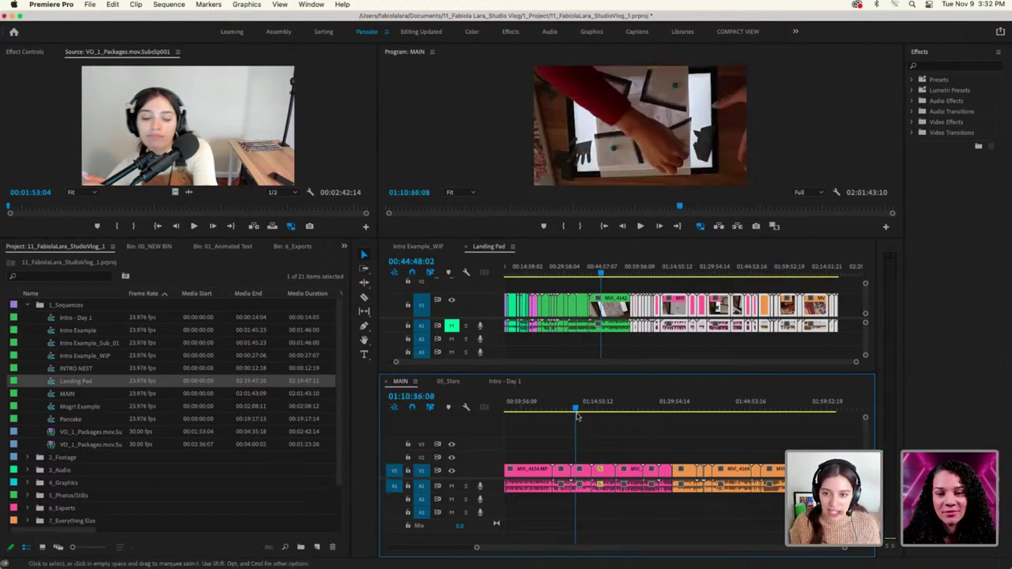
scroll(606, 439, "left", 2)
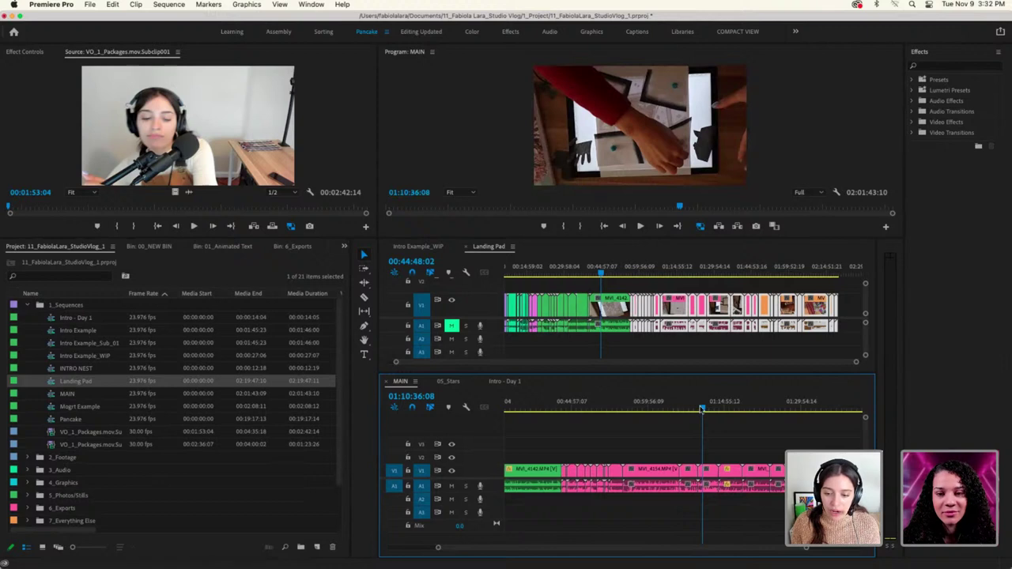
left_click_drag(701, 410, 647, 411)
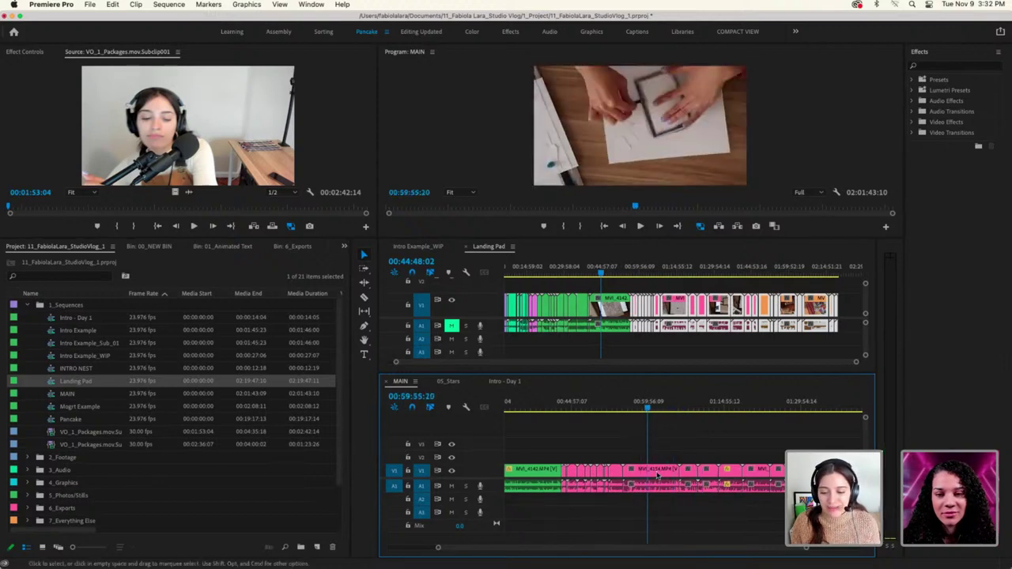
left_click(647, 472)
key("Delete")
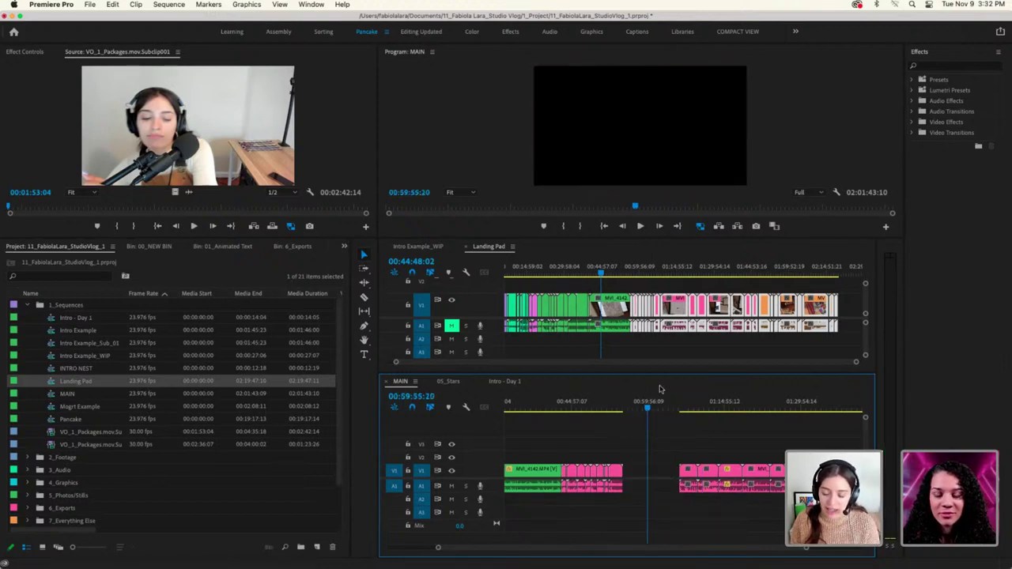
Move the Landing Pad playhead to 01:18:28:01 and ripple delete the empty gap at 00:59:55:20 in MAIN
left_click(667, 290)
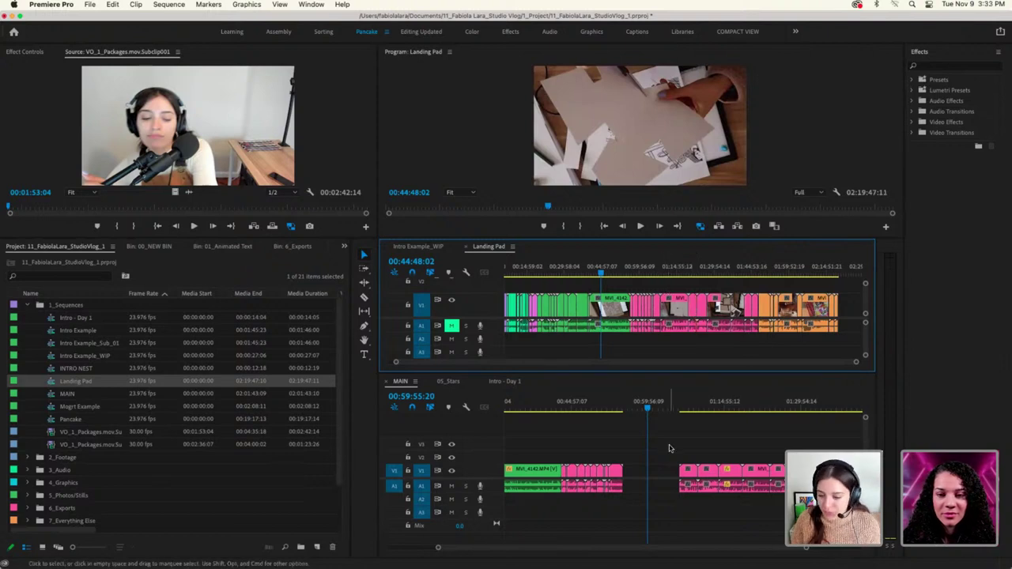
scroll(647, 474, "right", 2)
left_click_drag(649, 273, 684, 273)
right_click(615, 475)
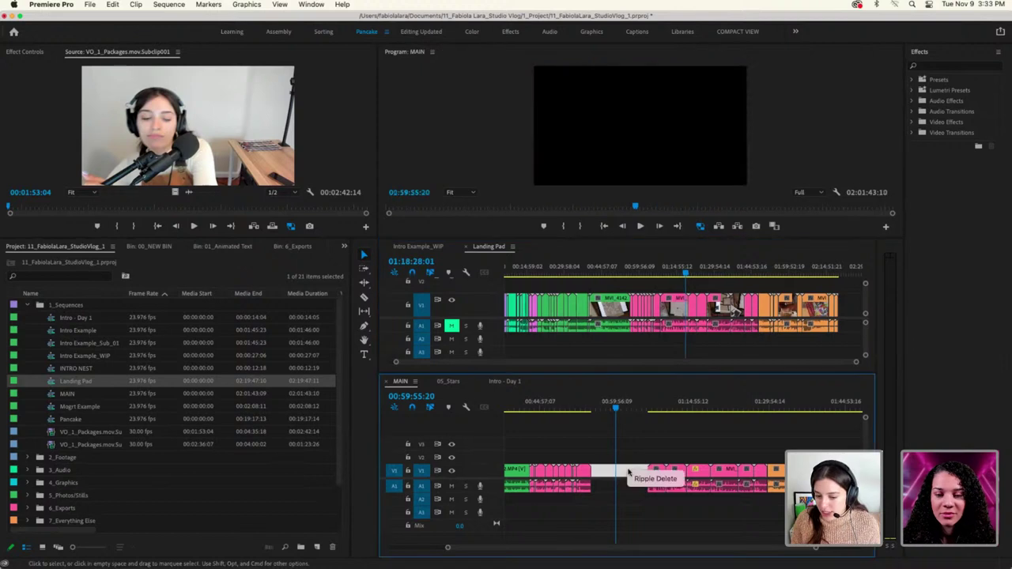
left_click(638, 477)
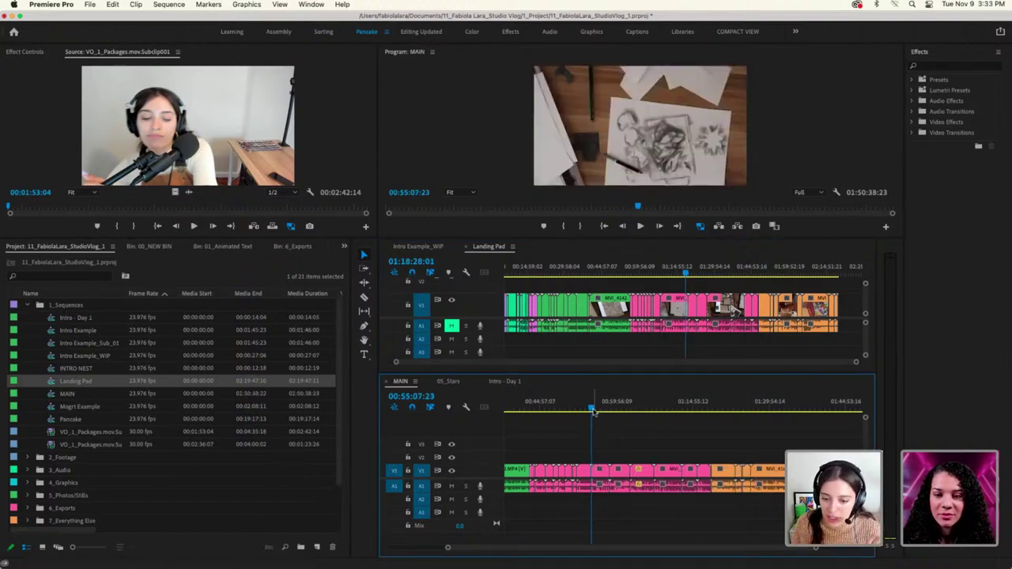
Scrub through the remaining pink and orange clips in MAIN, playing the packaging footage from about 01:34:25:12
left_click_drag(595, 411, 731, 419)
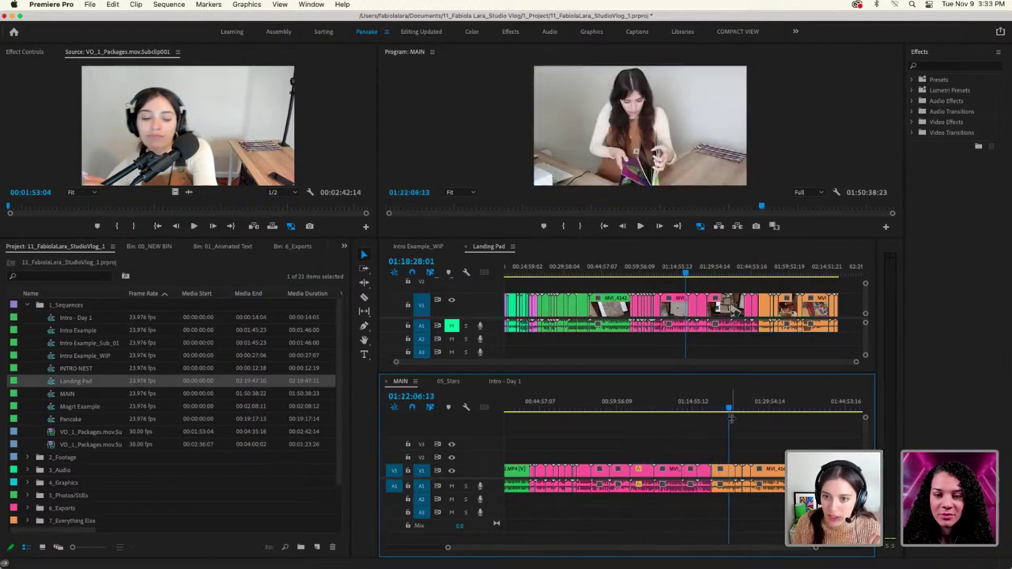
scroll(745, 451, "right", 3)
left_click_drag(666, 411, 759, 415)
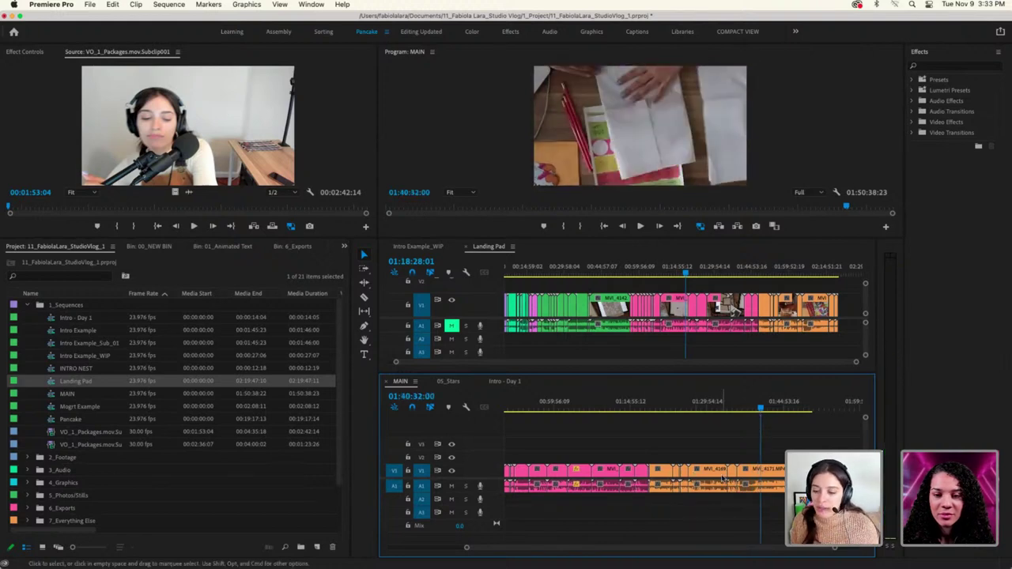
left_click(731, 411)
key("space")
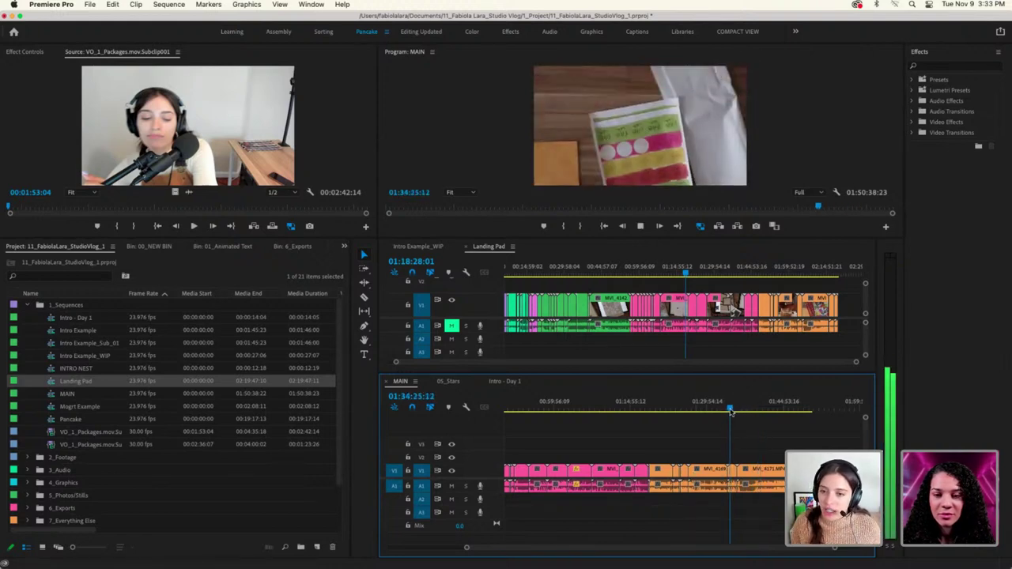
left_click(735, 412)
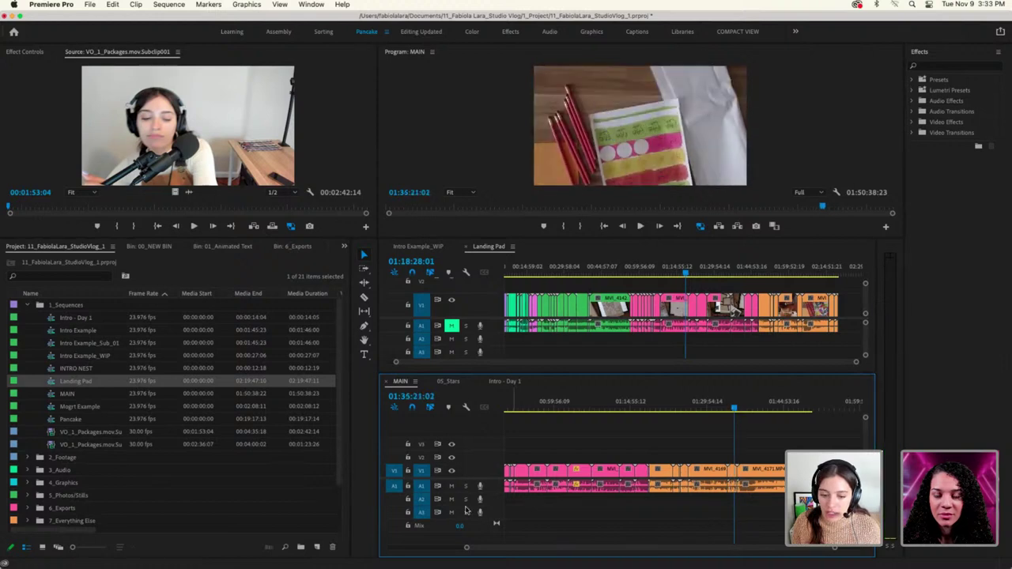
Mute audio track A1 in MAIN and briefly play the orange packaging footage from 01:35:21:02
left_click(452, 487)
key("space")
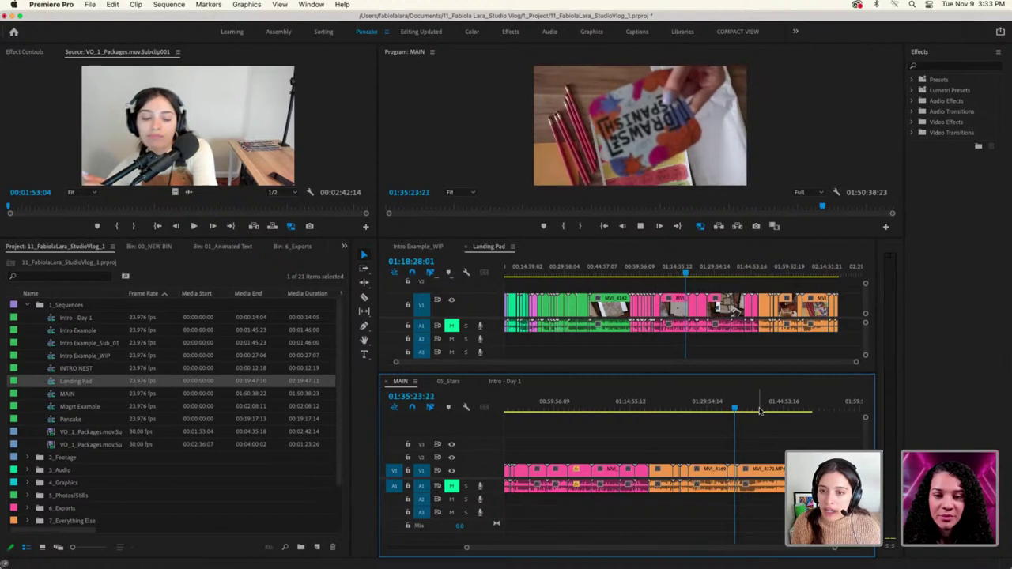
key("space")
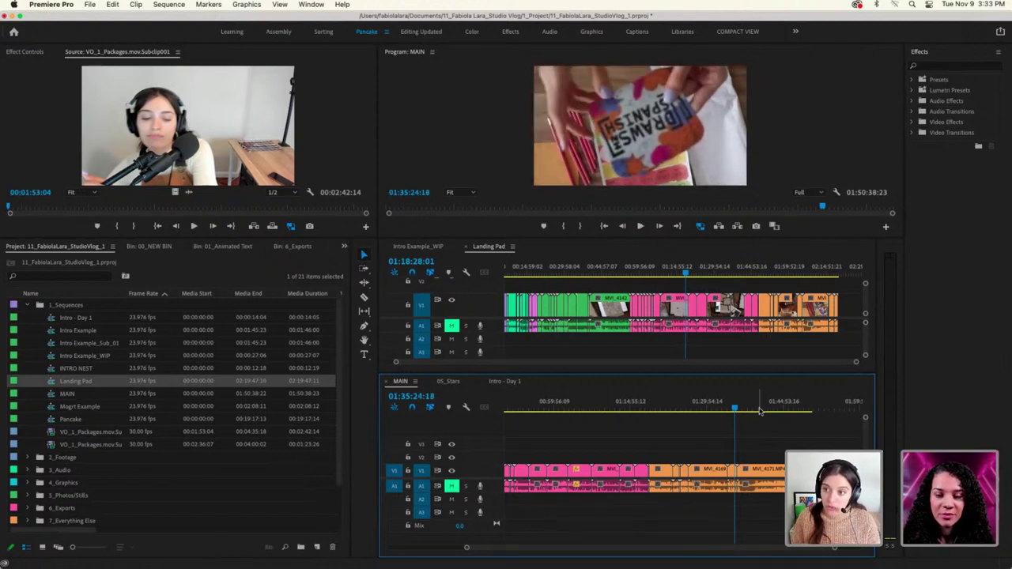
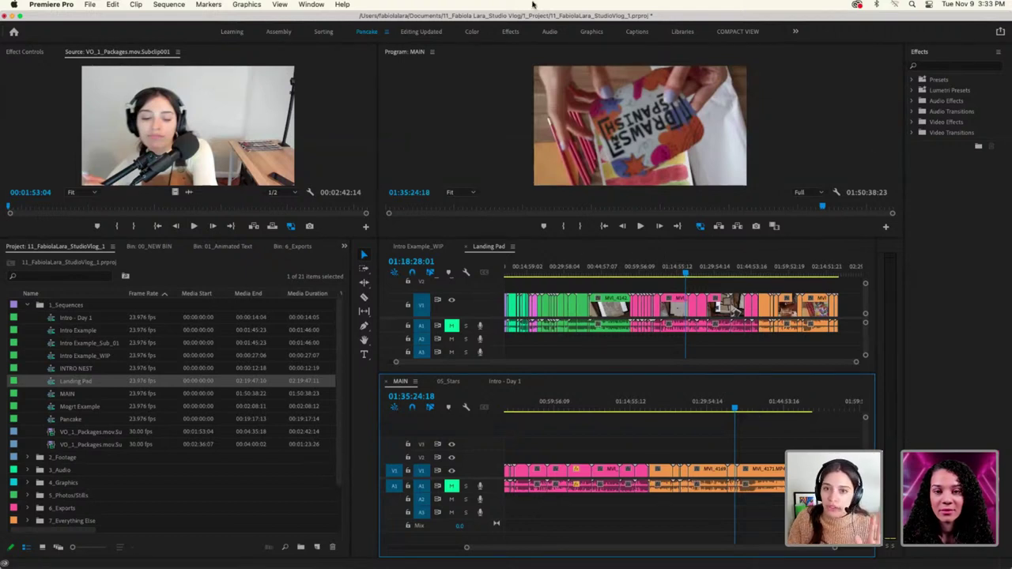
Switch to Adobe Fresco and rename the file Intro Text copy as Frames
left_click(542, 97)
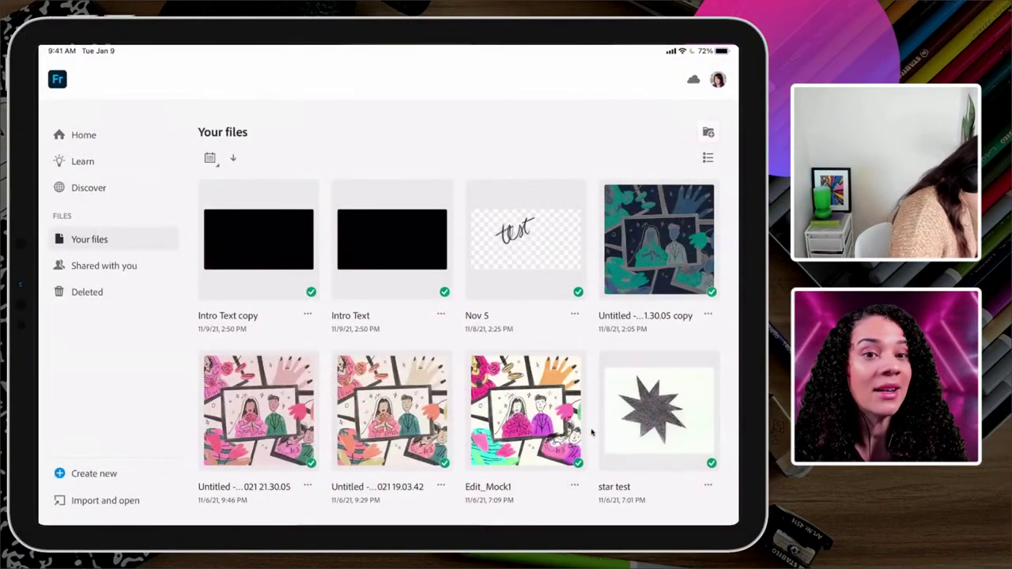
left_click(308, 314)
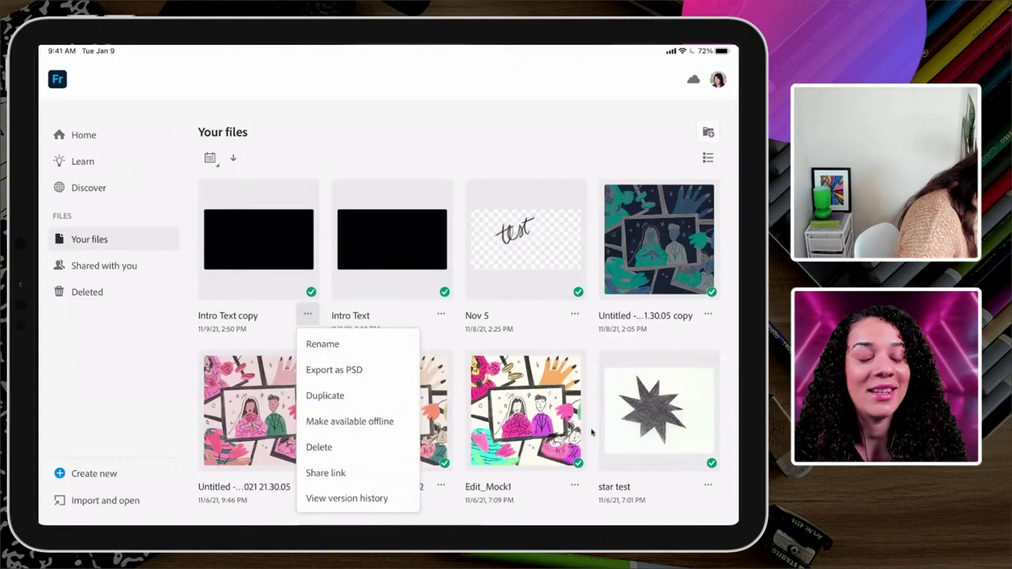
left_click(319, 343)
key("BackSpace")
type("Fr")
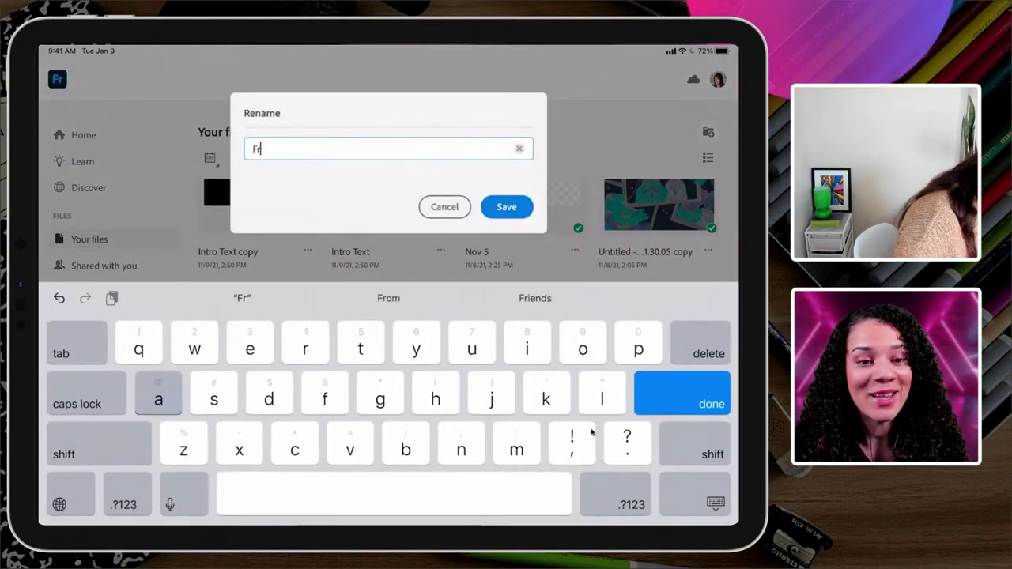
type("ames")
left_click(507, 206)
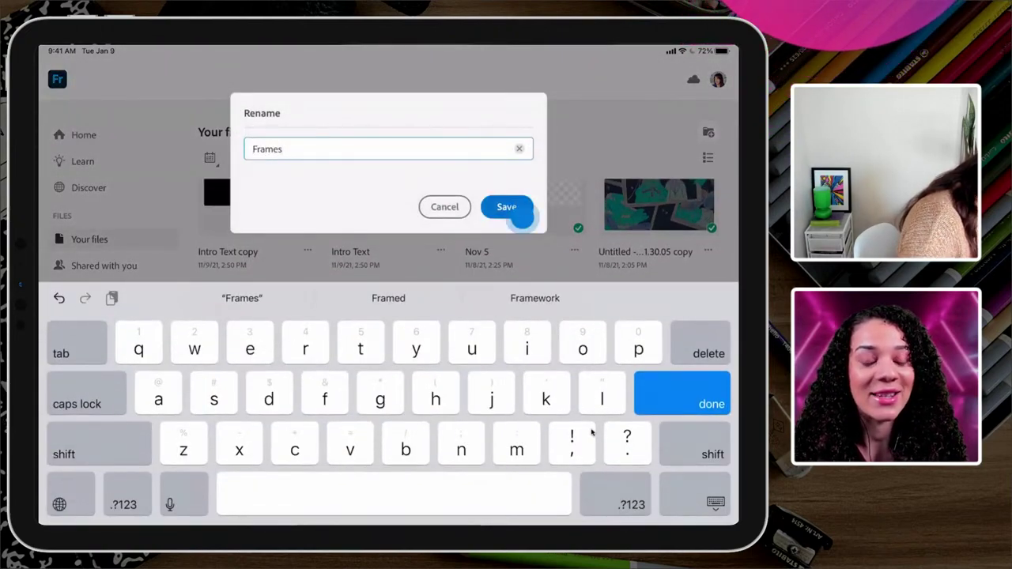
Open the Frames document from the list of files
scroll(451, 351, "up", 2)
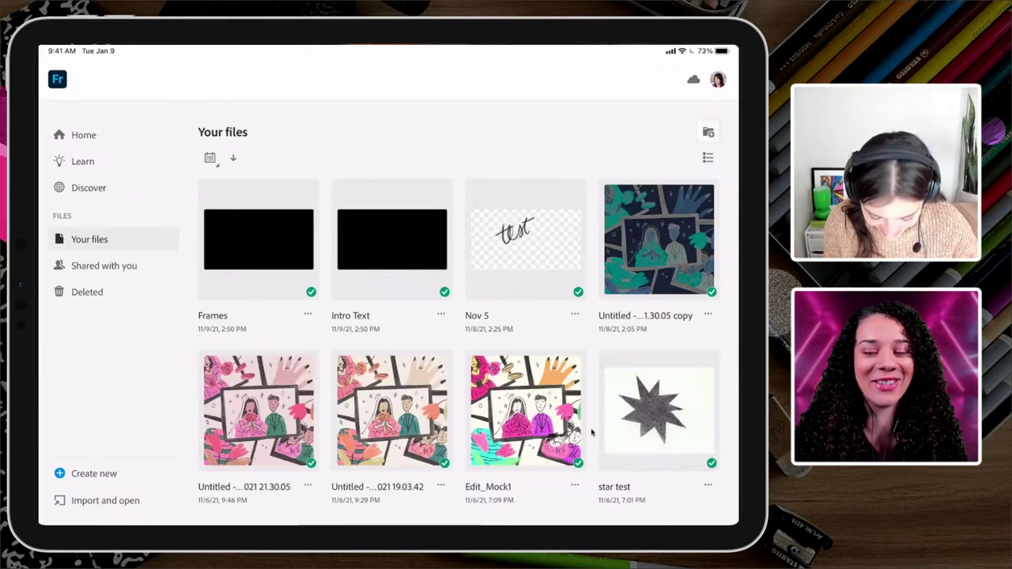
left_click(297, 262)
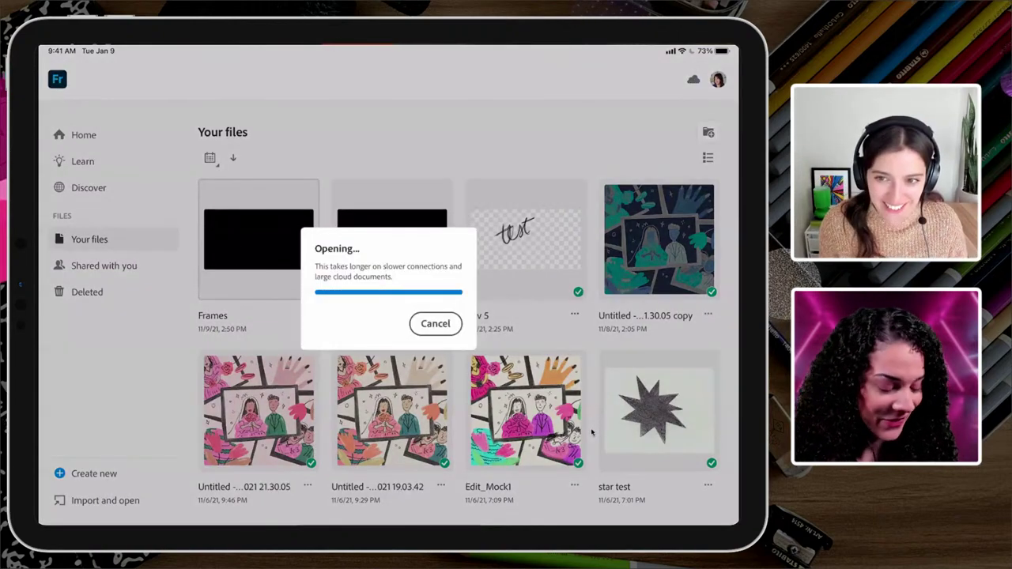
scroll(510, 291, "down", 2)
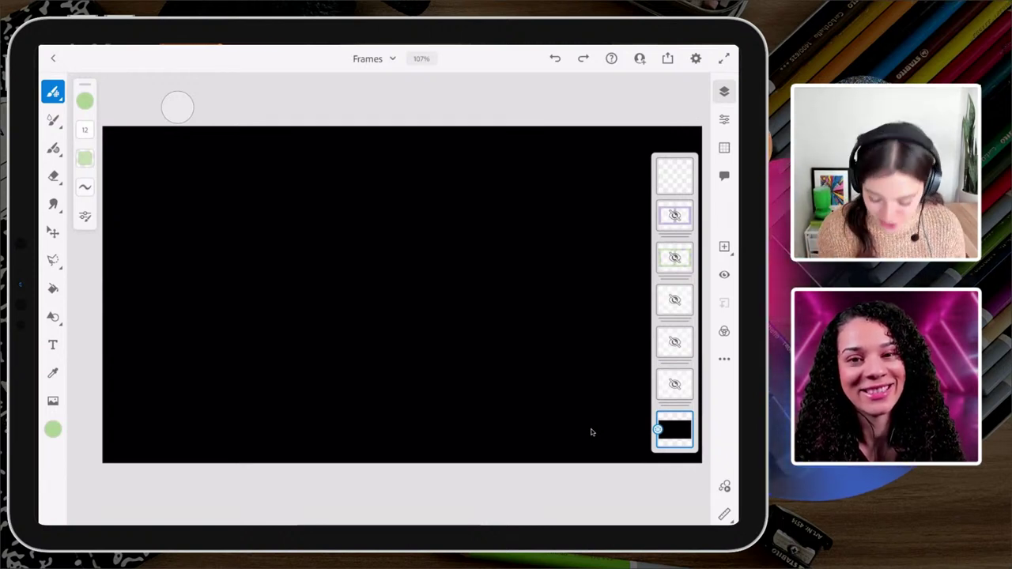
Preview the three hidden STUDIO VLOG lettering groups one at a time, hiding each one again
left_click(680, 216)
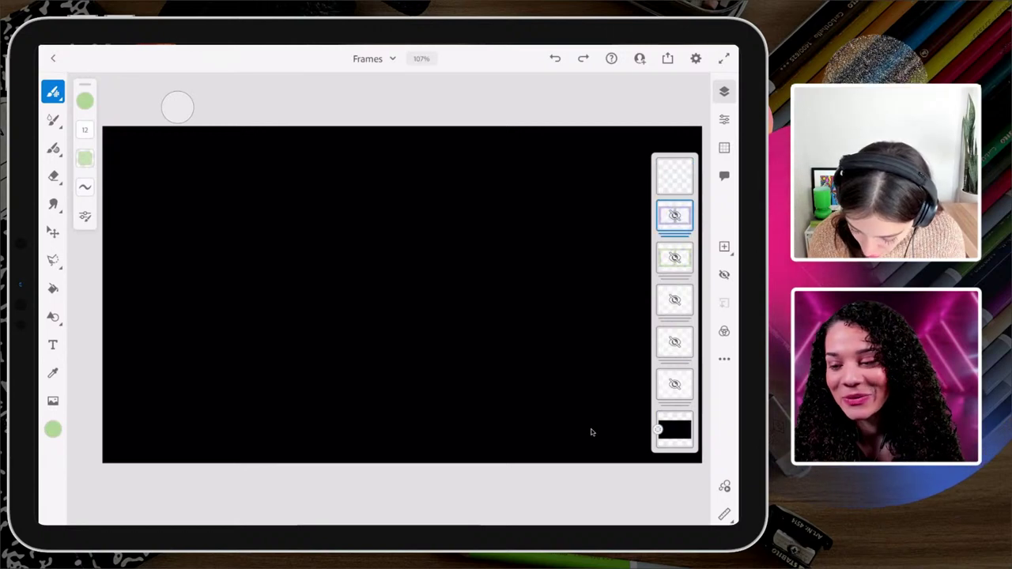
left_click(674, 384)
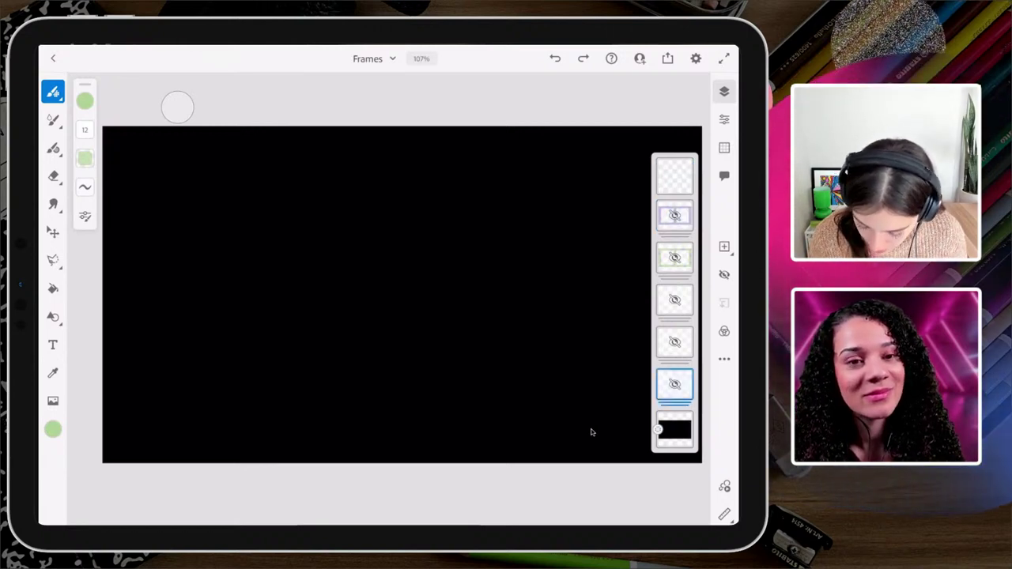
left_click(726, 274)
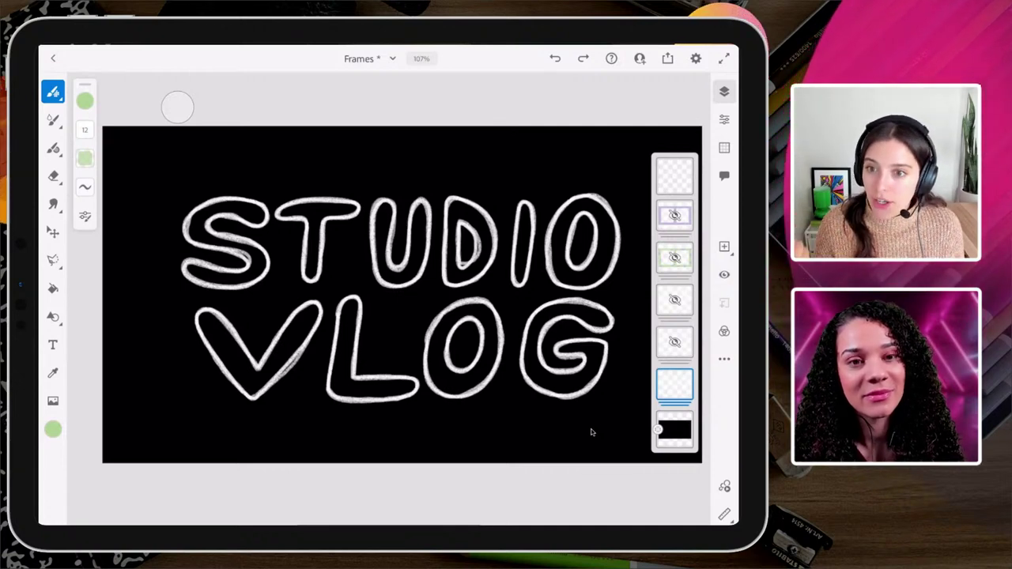
left_click(724, 274)
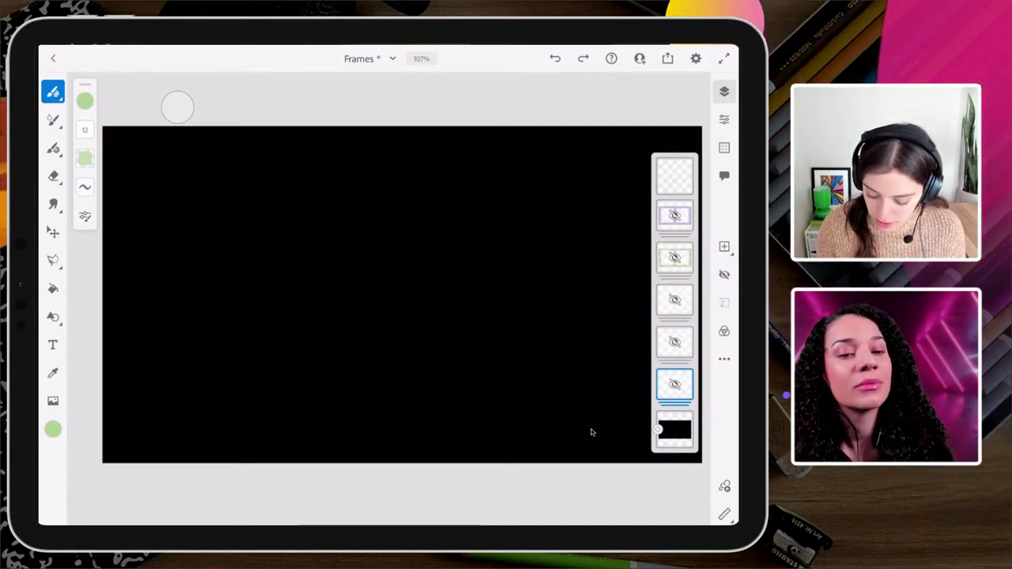
left_click(674, 341)
left_click(724, 274)
left_click(725, 274)
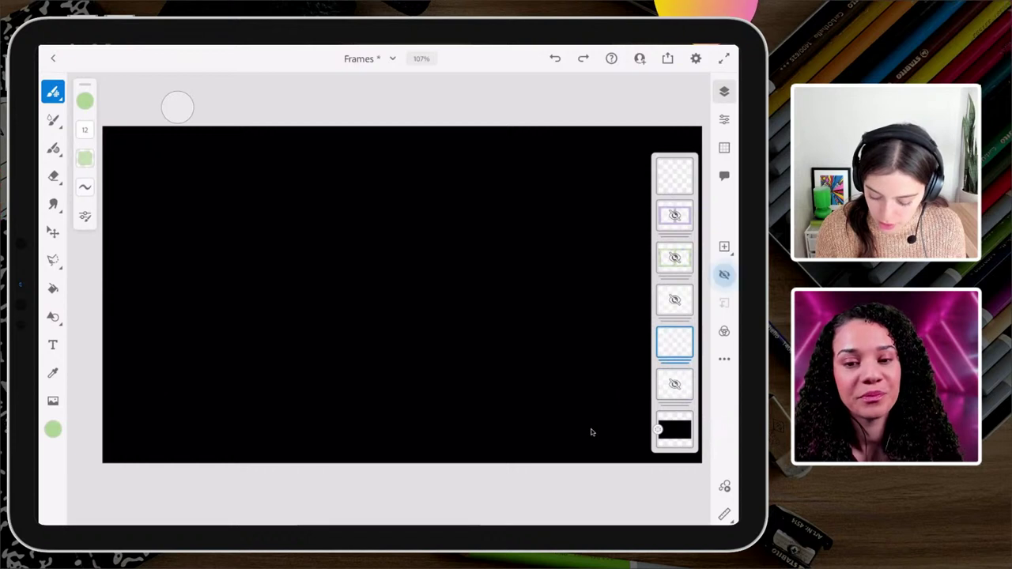
left_click(674, 299)
left_click(724, 274)
left_click(724, 274)
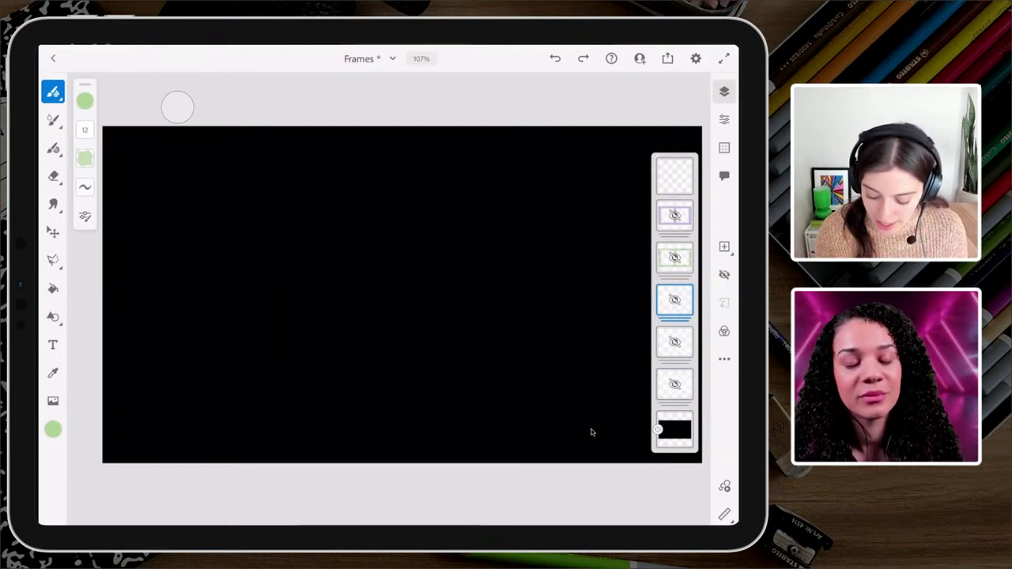
Hide the black background layer and show the green VOICE OVER TIME frame group
left_click(675, 257)
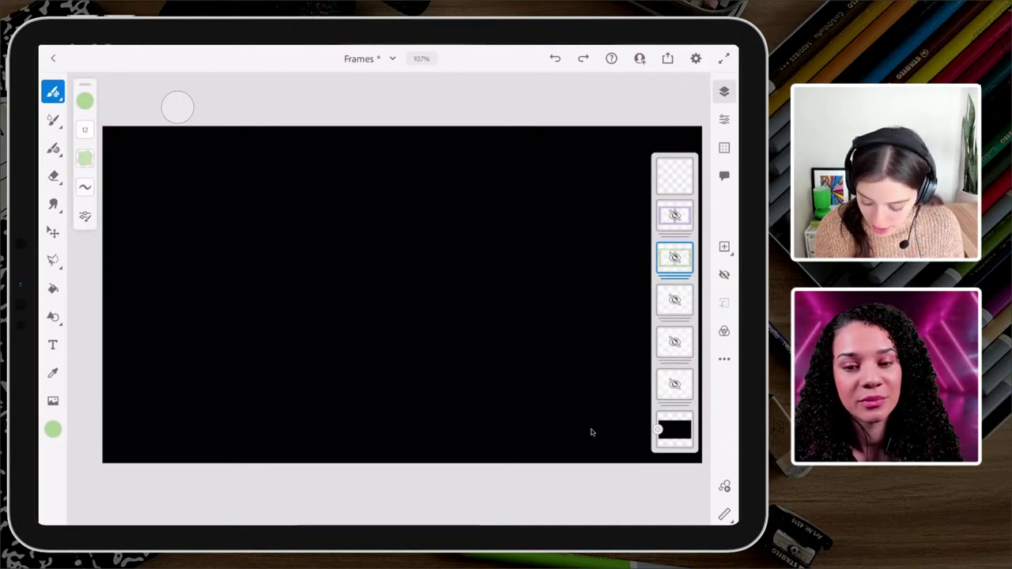
left_click(674, 430)
left_click(725, 274)
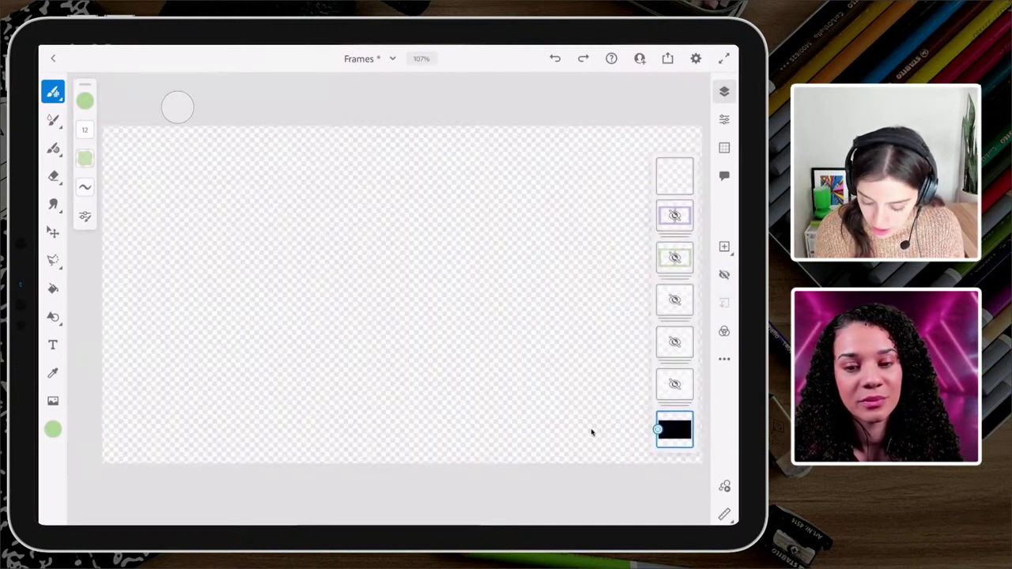
left_click(725, 275)
scroll(475, 301, "down", 3)
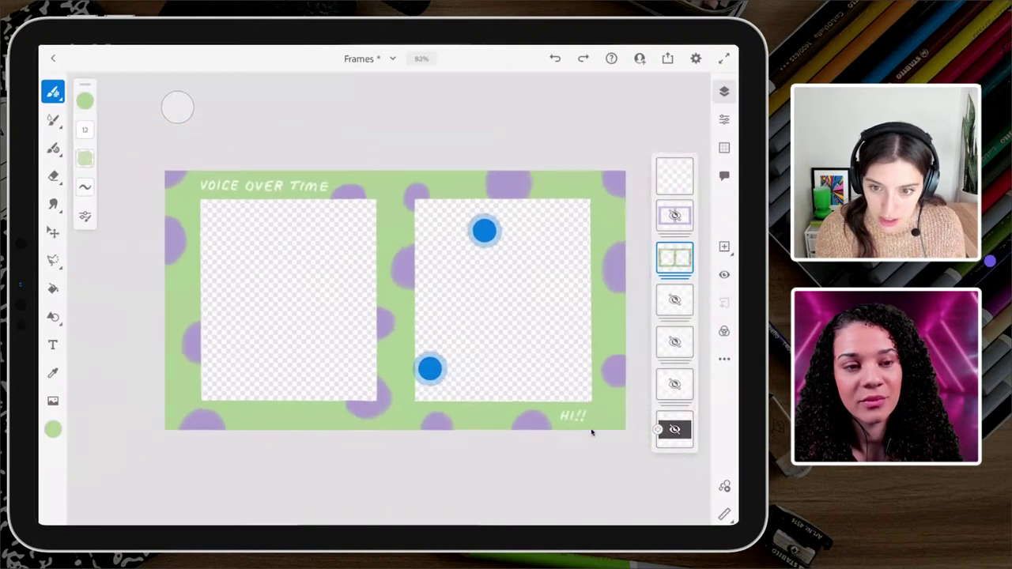
scroll(411, 301, "right", 1)
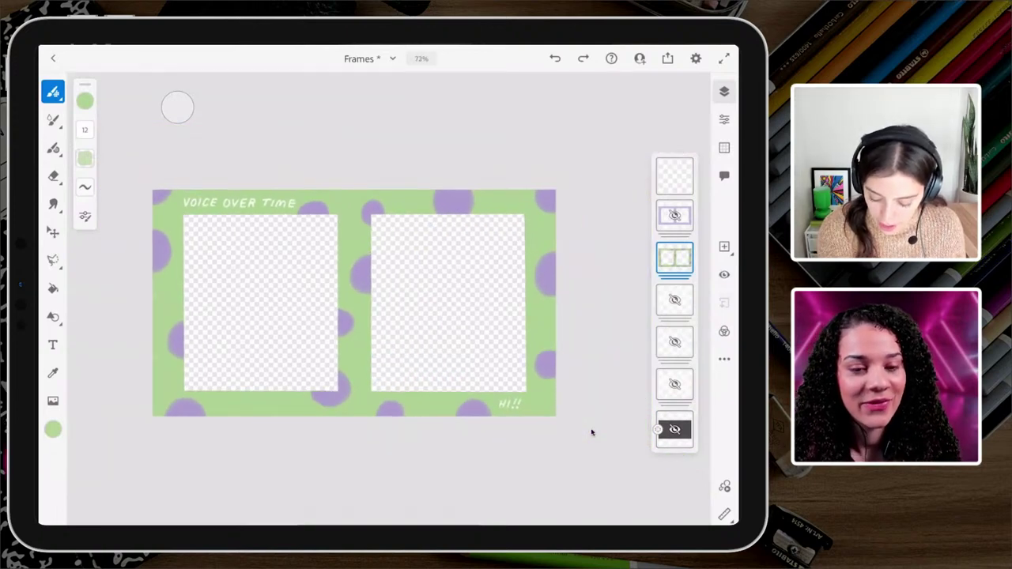
Hide the green frame group and show the purple two-window frame group
left_click(725, 274)
left_click(675, 214)
left_click(724, 275)
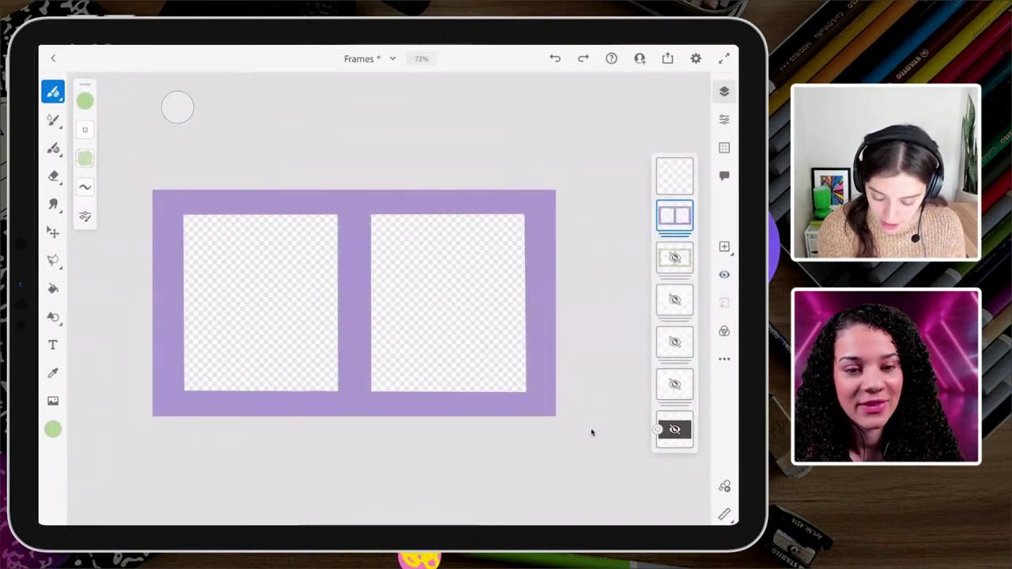
Inside the purple frame group, show the three clipped layers holding the green starbursts
left_click(675, 214)
left_click(677, 324)
left_click(724, 278)
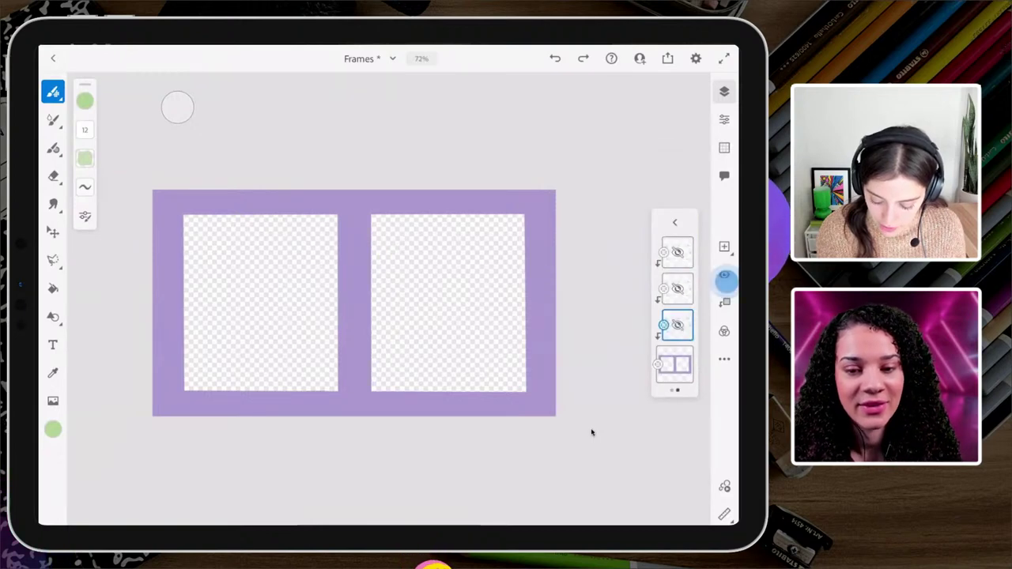
left_click(676, 290)
left_click(677, 251)
left_click(725, 274)
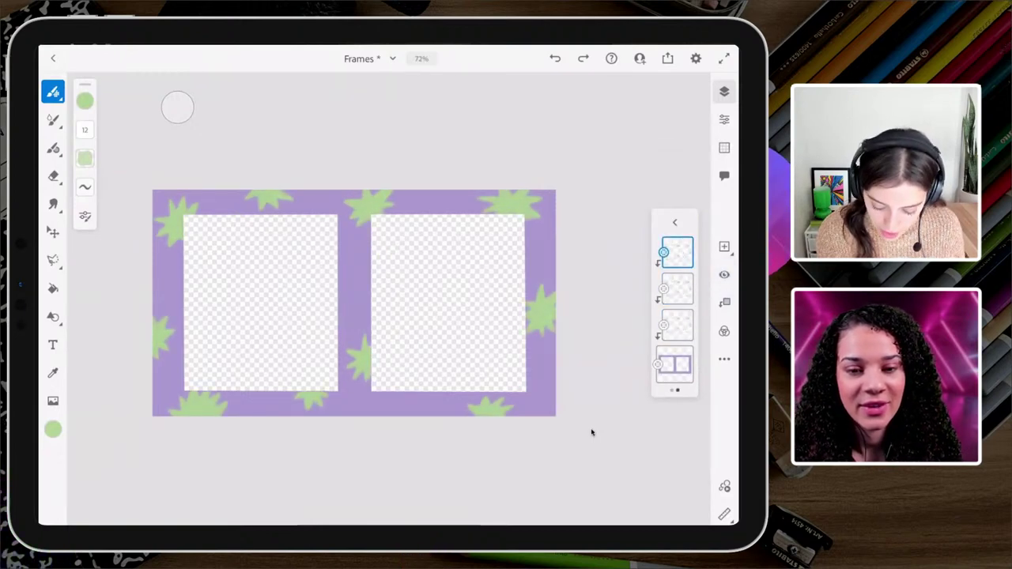
Lower the opacity of the whole purple frame group so it serves as a faint tracing guide
left_click(674, 223)
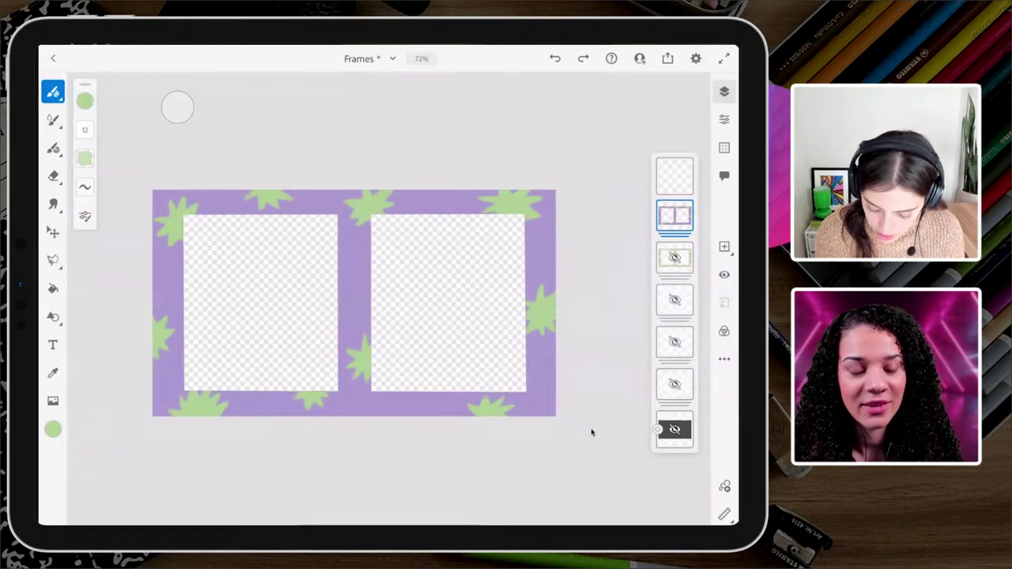
left_click(724, 119)
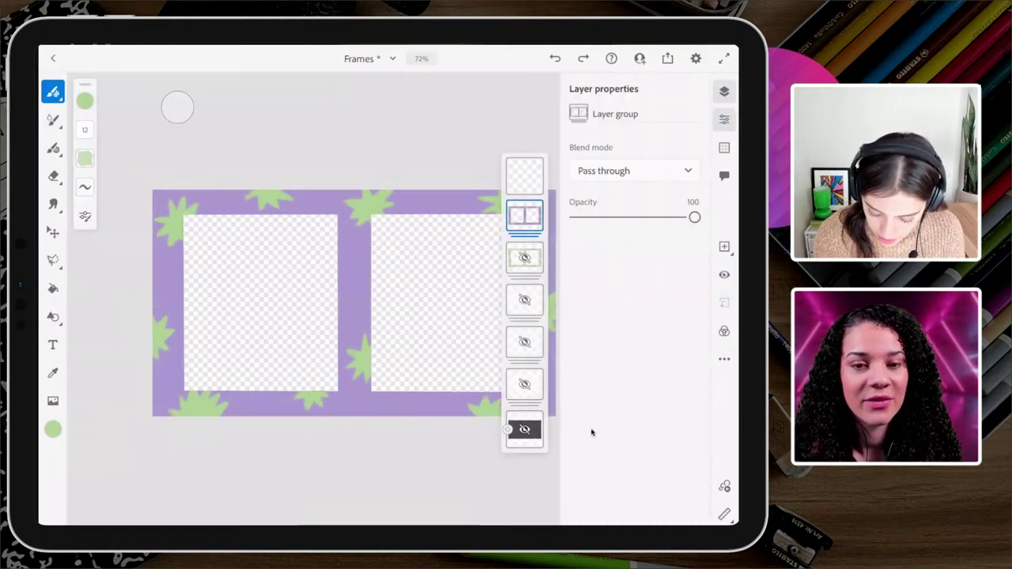
left_click_drag(687, 223, 621, 267)
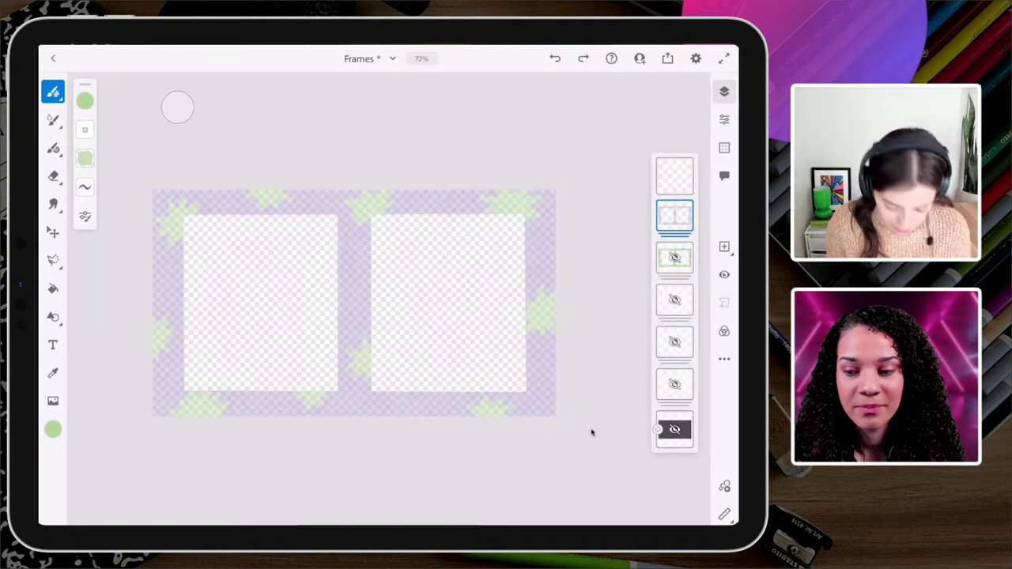
Set the brush color to the purple among the recently used colors
left_click(85, 100)
left_click(178, 360)
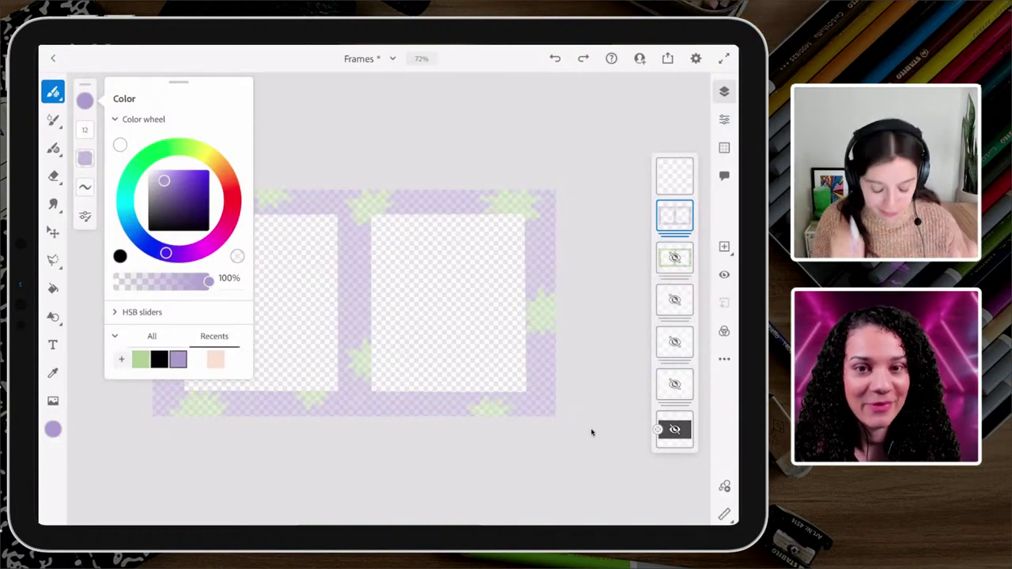
Look through the color themes saved in My Library, including the palette of purple, green, orange and pinks
left_click(152, 336)
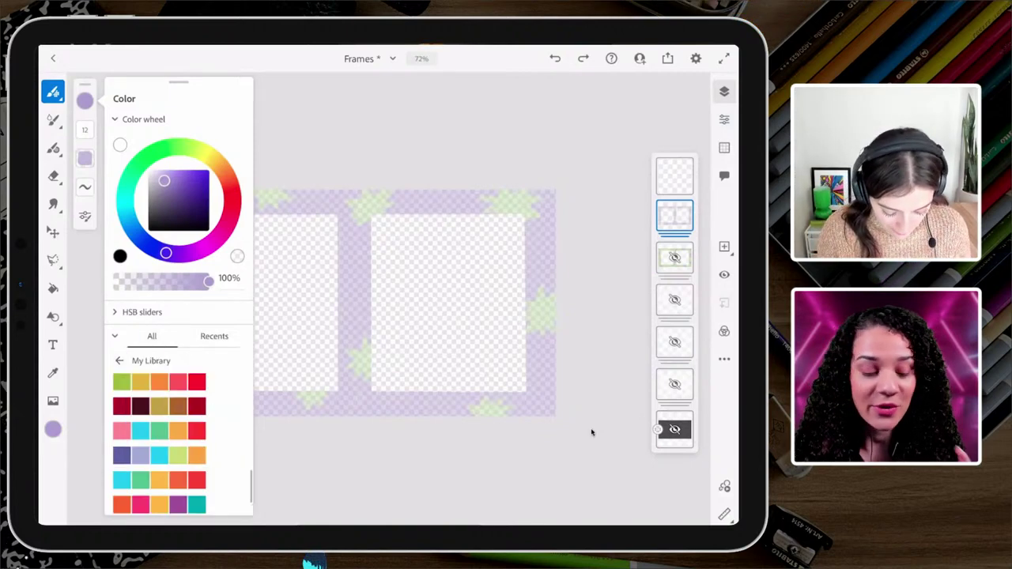
scroll(212, 461, "down", 5)
scroll(212, 461, "up", 5)
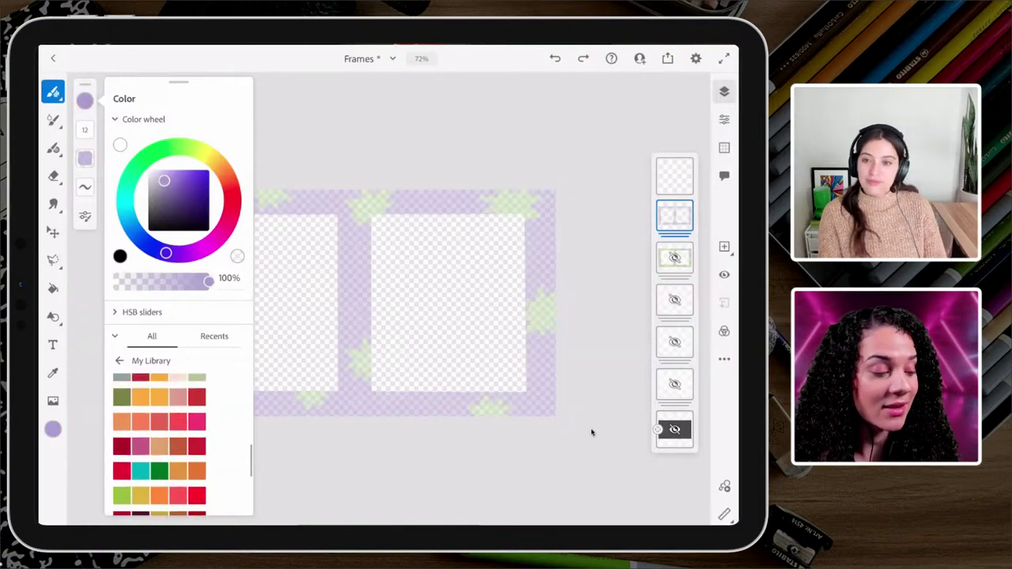
scroll(207, 443, "up", 5)
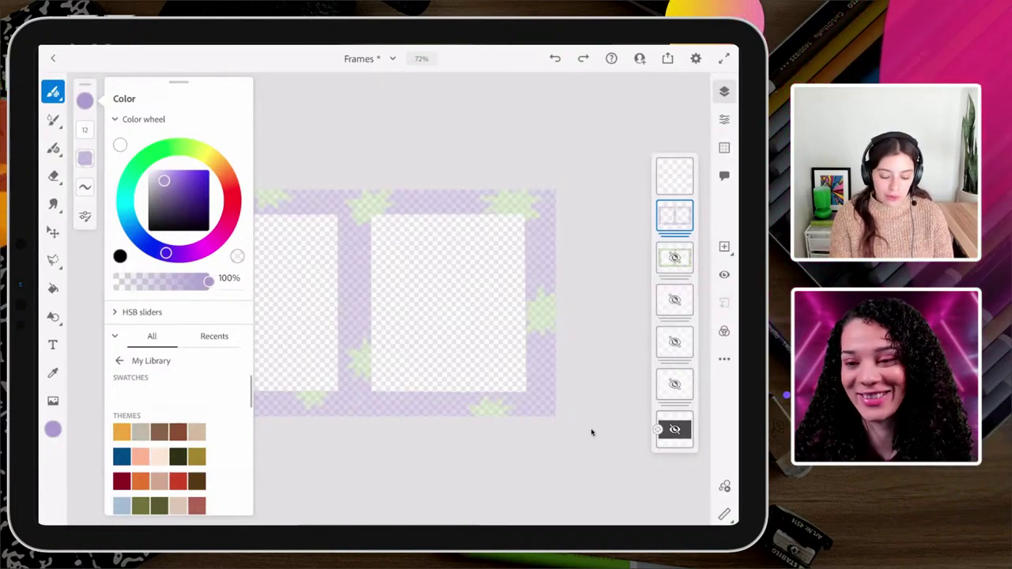
scroll(158, 458, "down", 5)
scroll(194, 490, "up", 4)
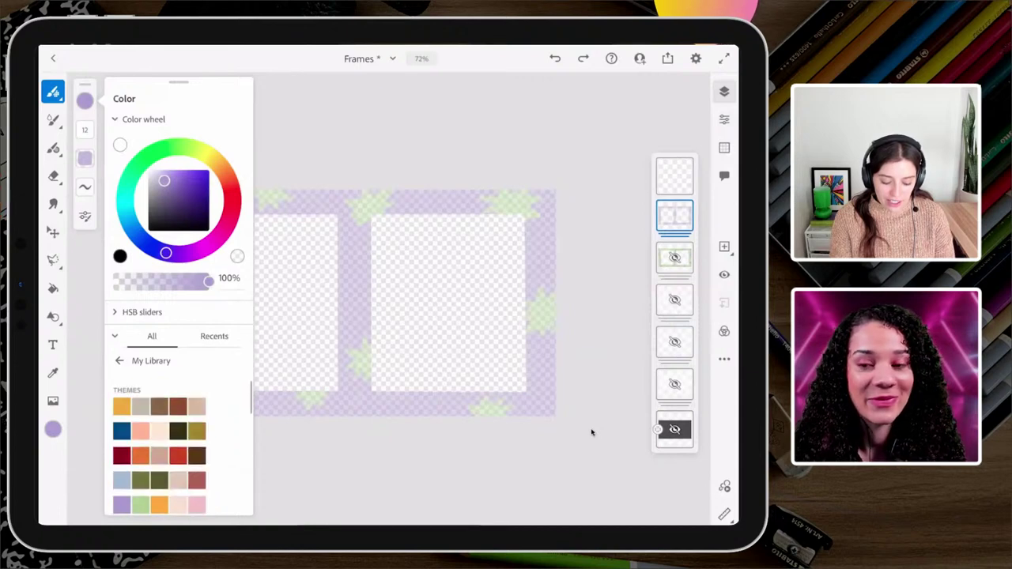
scroll(158, 458, "up", 2)
scroll(158, 442, "down", 10)
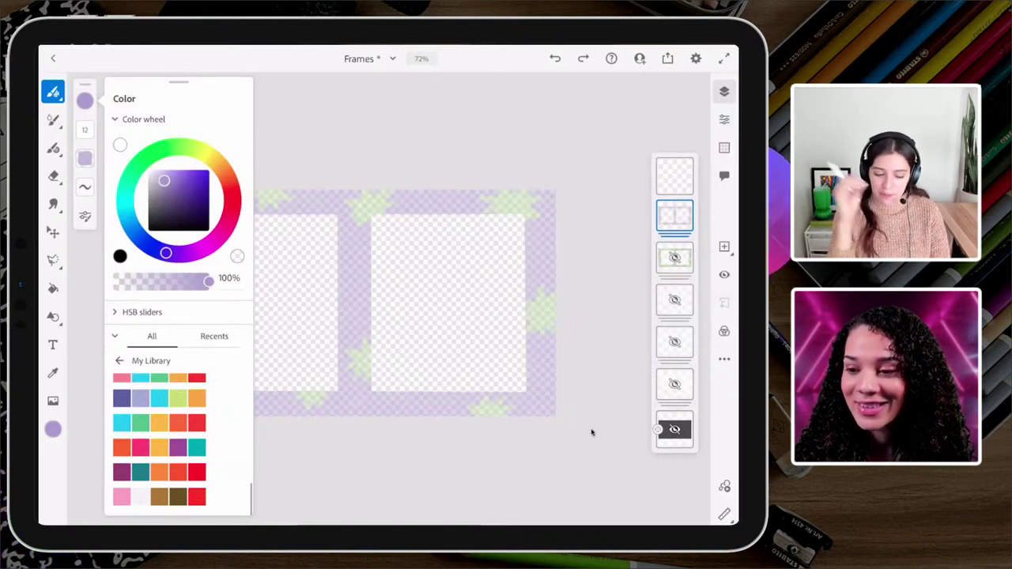
scroll(202, 404, "up", 5)
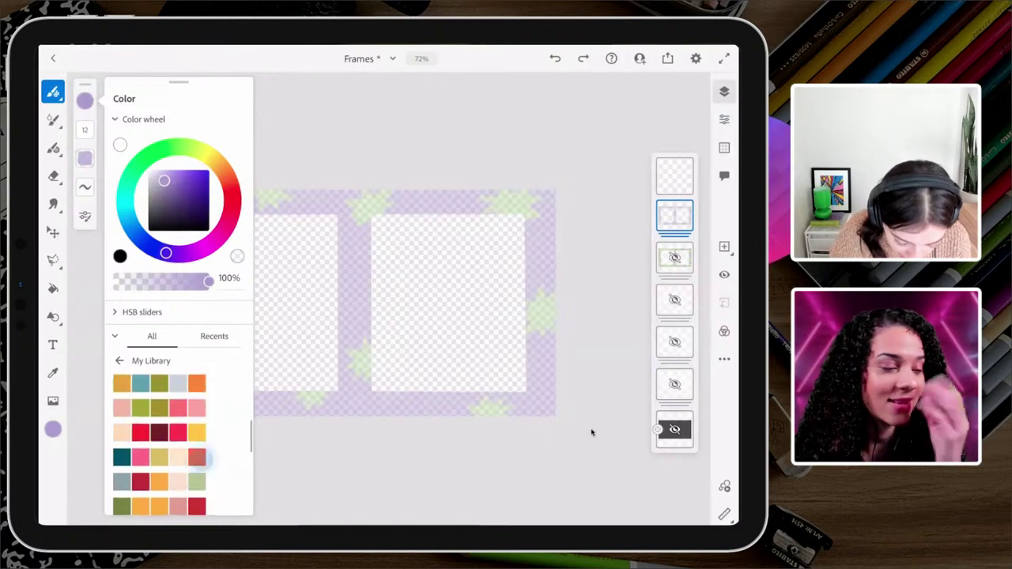
scroll(202, 405, "up", 2)
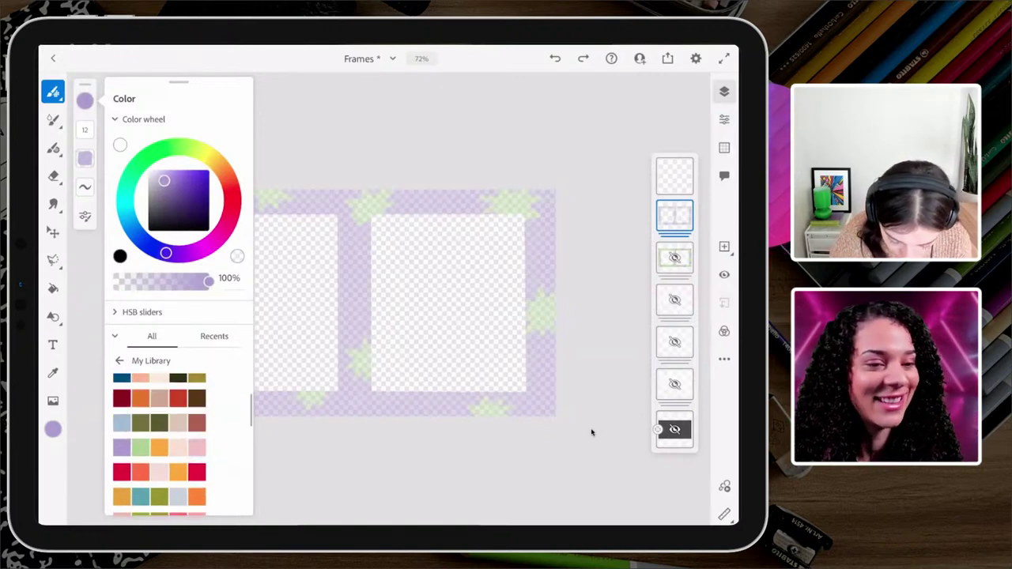
left_click(221, 445)
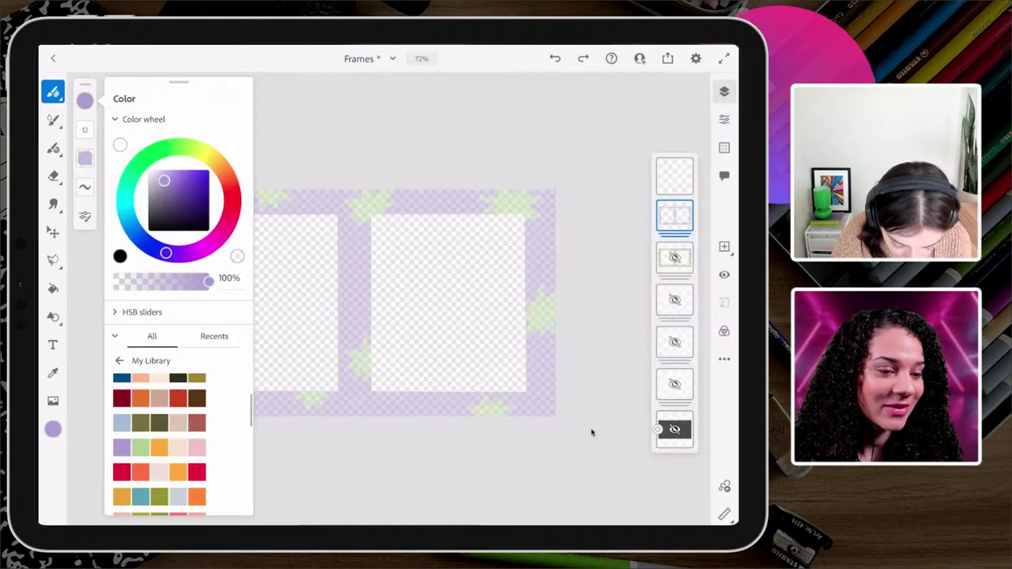
left_click(324, 464)
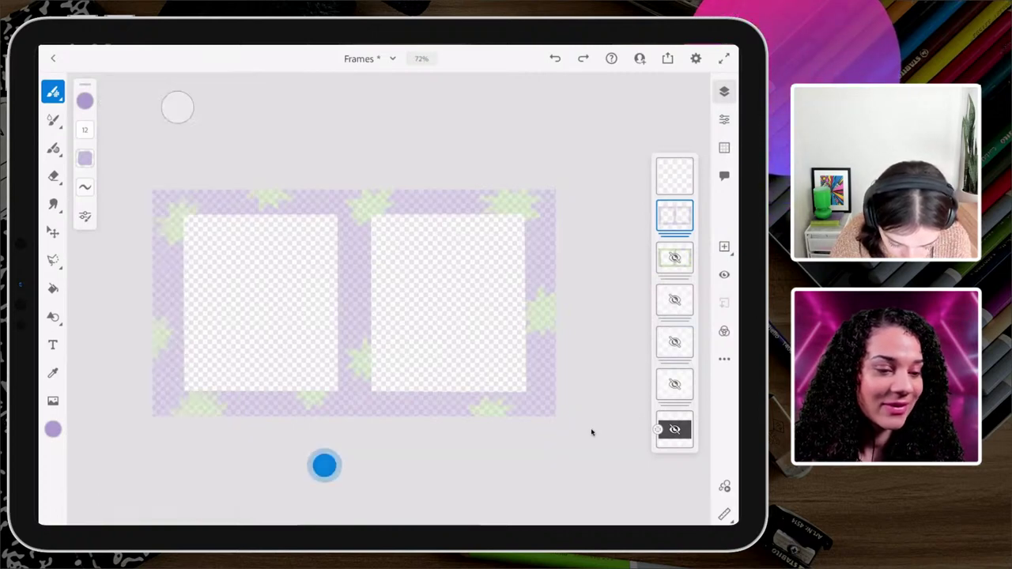
Trace the edges of both frame windows on the empty top layer with straight purple Hard round strokes at size 40
left_click(53, 91)
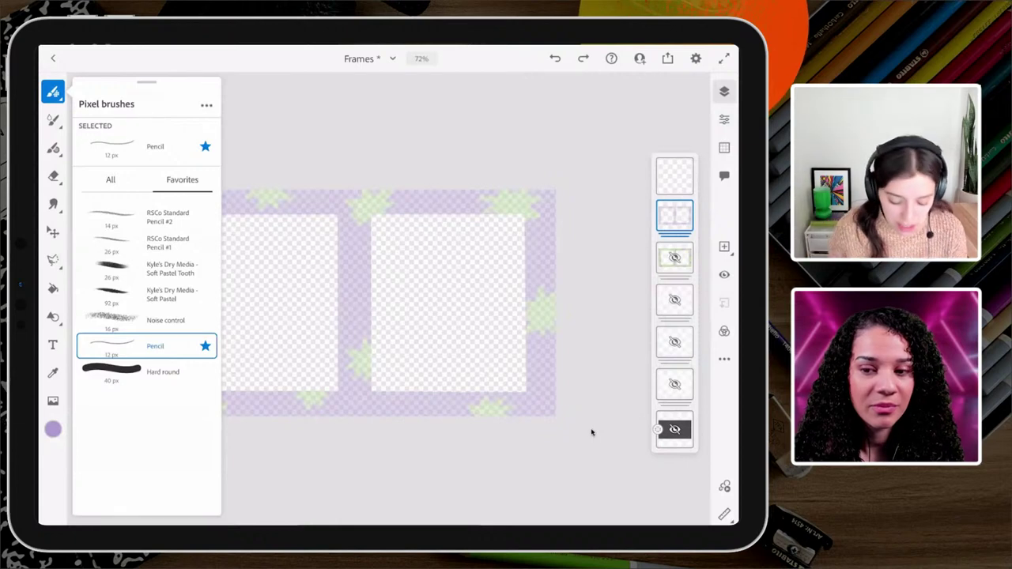
left_click(163, 368)
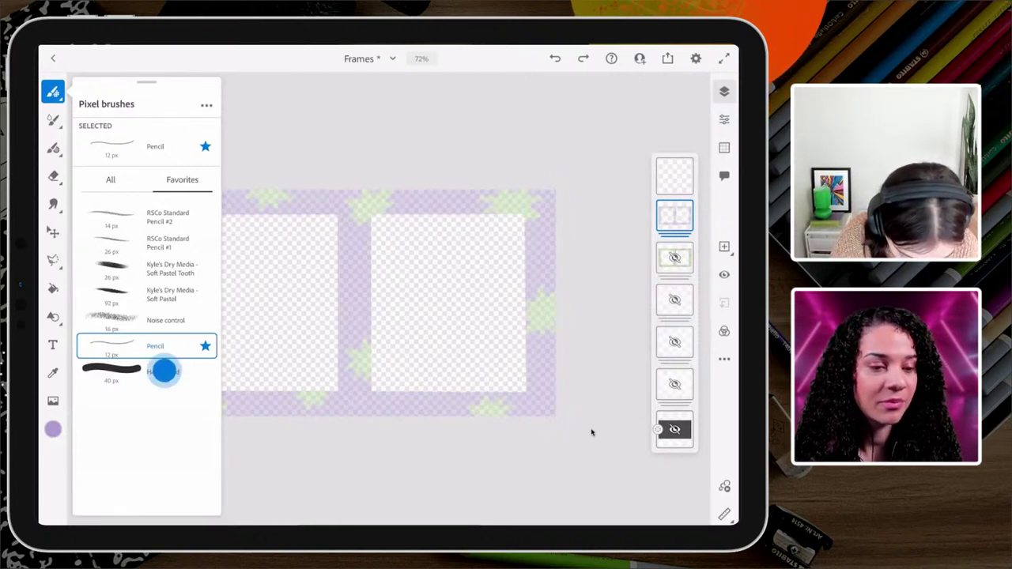
left_click(288, 162)
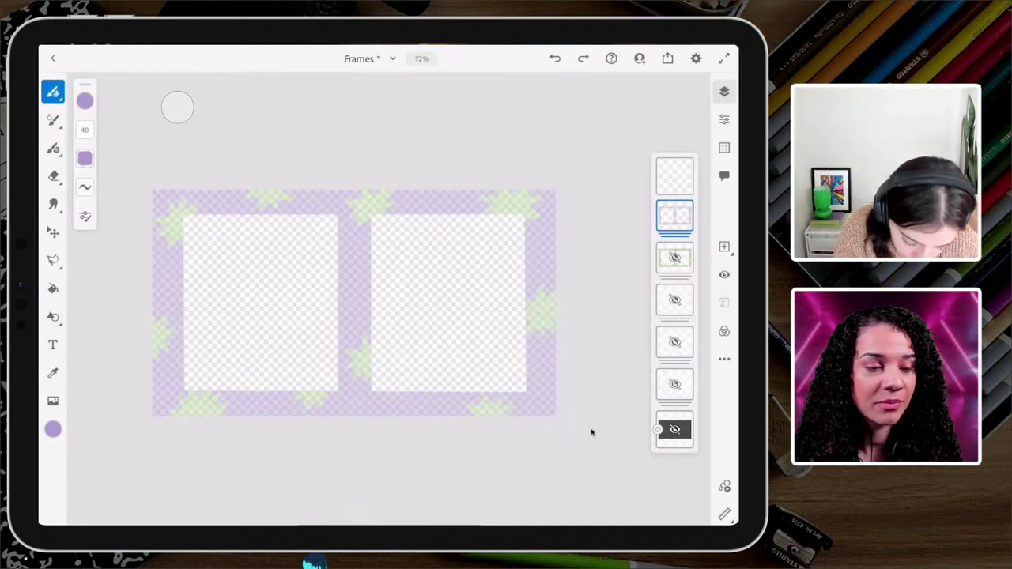
left_click_drag(178, 192, 180, 432)
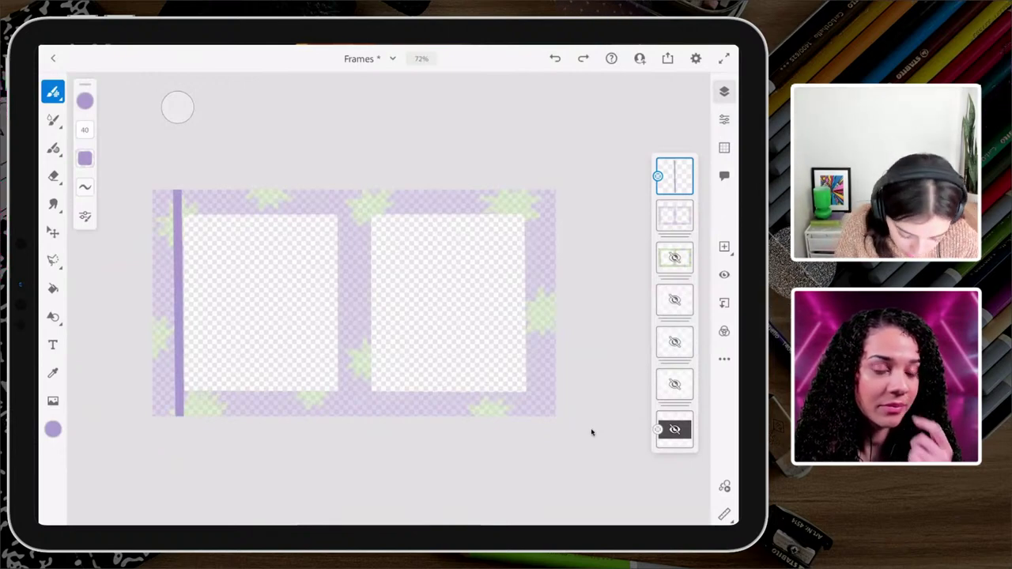
left_click_drag(181, 415, 181, 168)
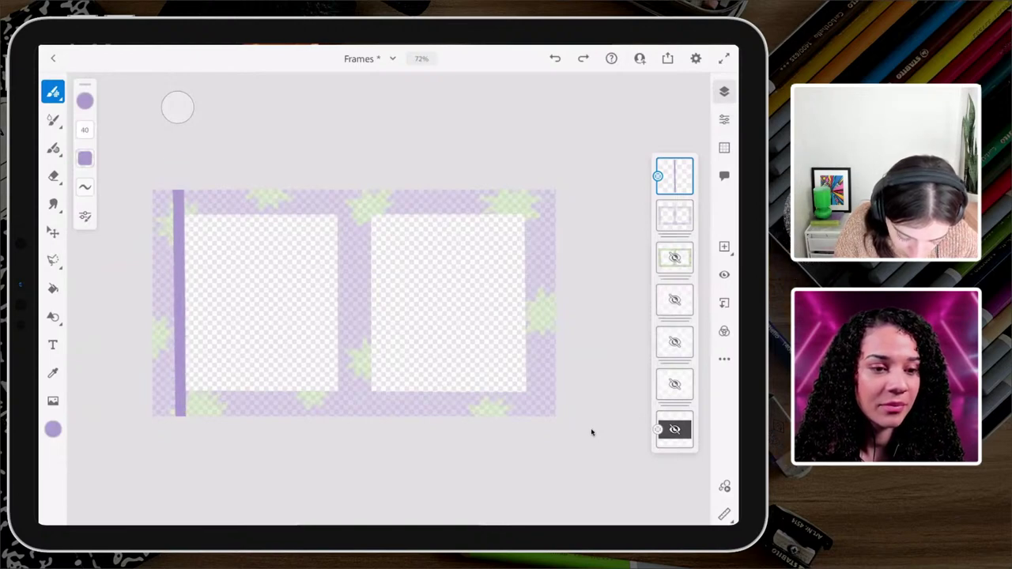
left_click_drag(151, 210, 581, 210)
mouse_move(526, 192)
left_mouse_down()
mouse_move(515, 412)
mouse_move(517, 429)
mouse_move(533, 427)
left_mouse_up()
scroll(354, 312, "up", 2)
left_click_drag(366, 208, 367, 438)
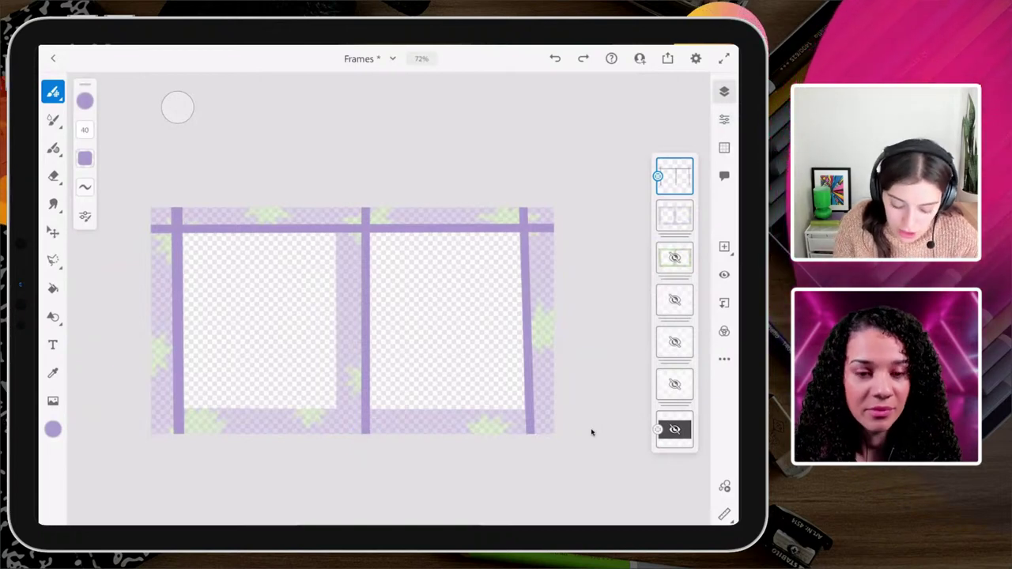
left_click_drag(338, 228, 340, 441)
left_click_drag(157, 412, 577, 409)
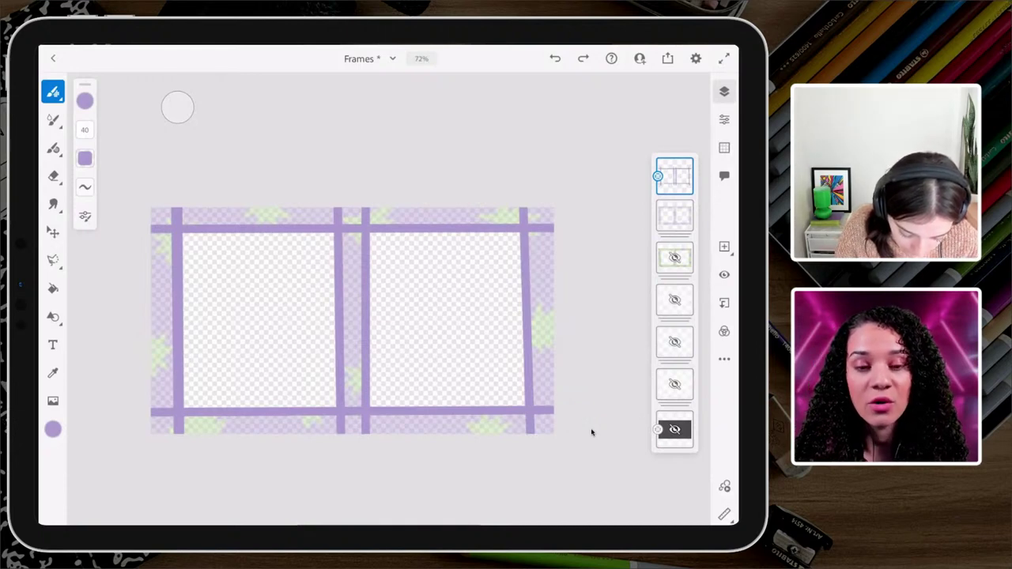
Fill all border areas around and between the two frame windows with the purple, including the corner at the lower left
left_click(53, 288)
left_click(164, 262)
left_click(215, 220)
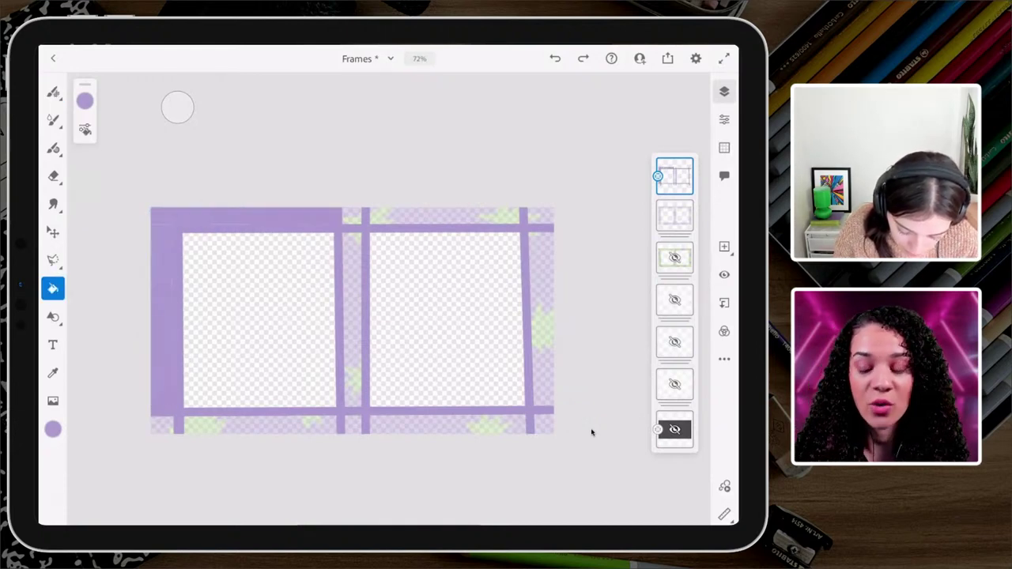
left_click(352, 320)
left_click(399, 213)
left_click(542, 316)
left_click(541, 216)
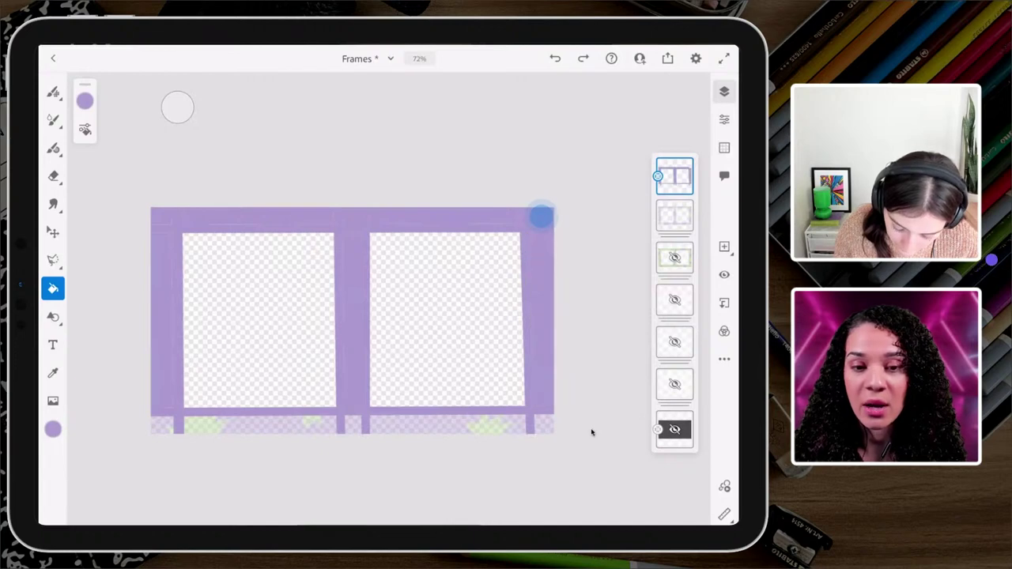
left_click(546, 426)
left_click(351, 426)
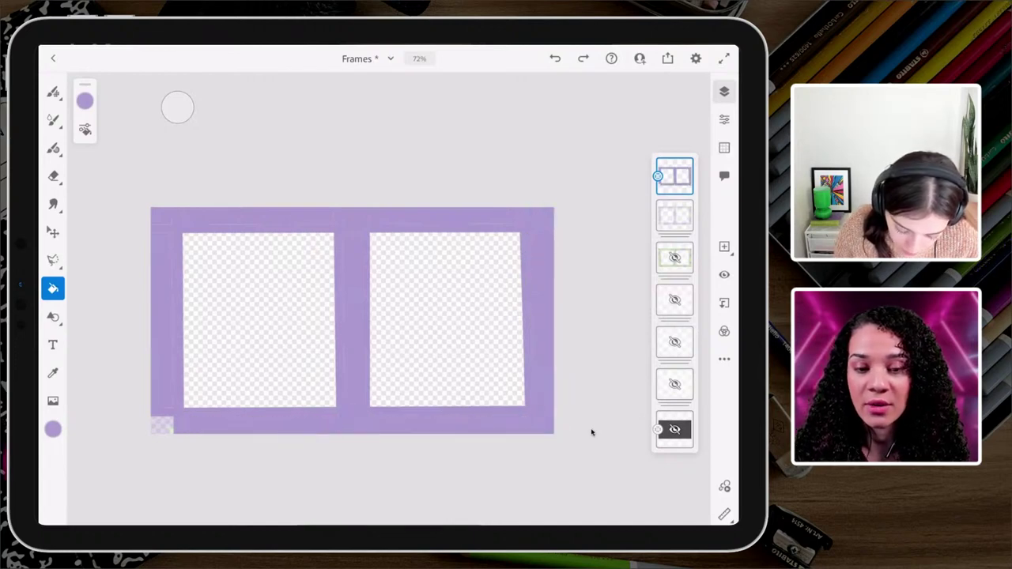
left_click(161, 426)
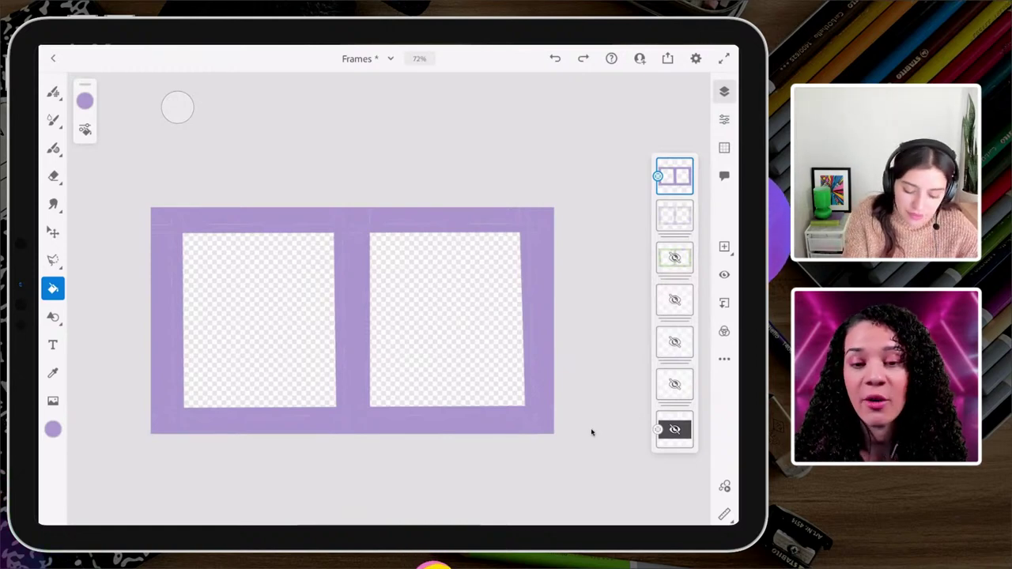
Brush purple over the thin pale seams along the frame's left border
left_click(53, 92)
mouse_move(169, 206)
left_mouse_down()
mouse_move(164, 242)
mouse_move(156, 218)
mouse_move(170, 229)
mouse_move(170, 391)
left_mouse_up()
left_click(170, 238)
mouse_move(174, 341)
left_mouse_down()
mouse_move(173, 432)
mouse_move(155, 412)
left_mouse_up()
scroll(257, 333, "up", 5)
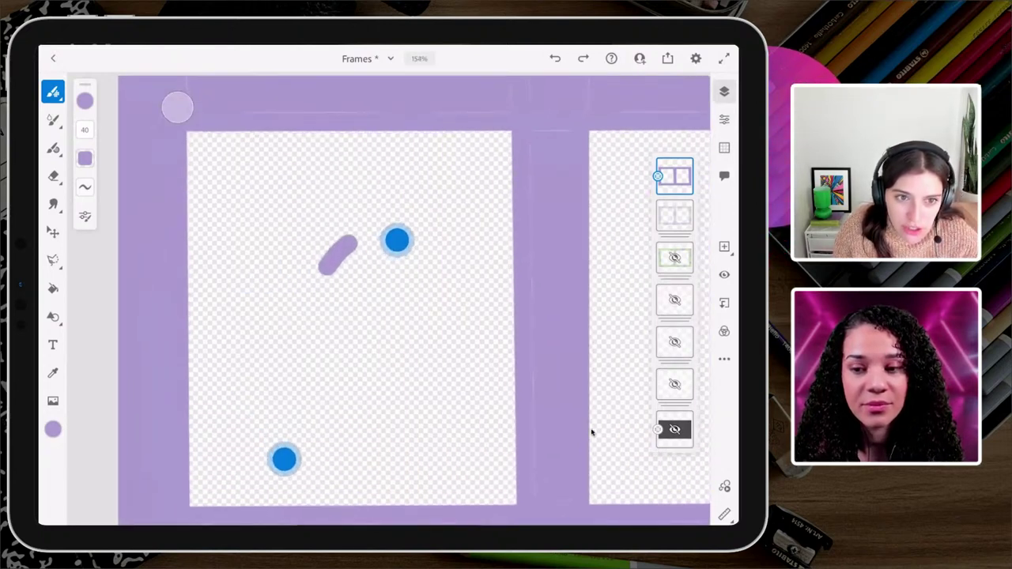
key("e")
scroll(508, 288, "up", 5)
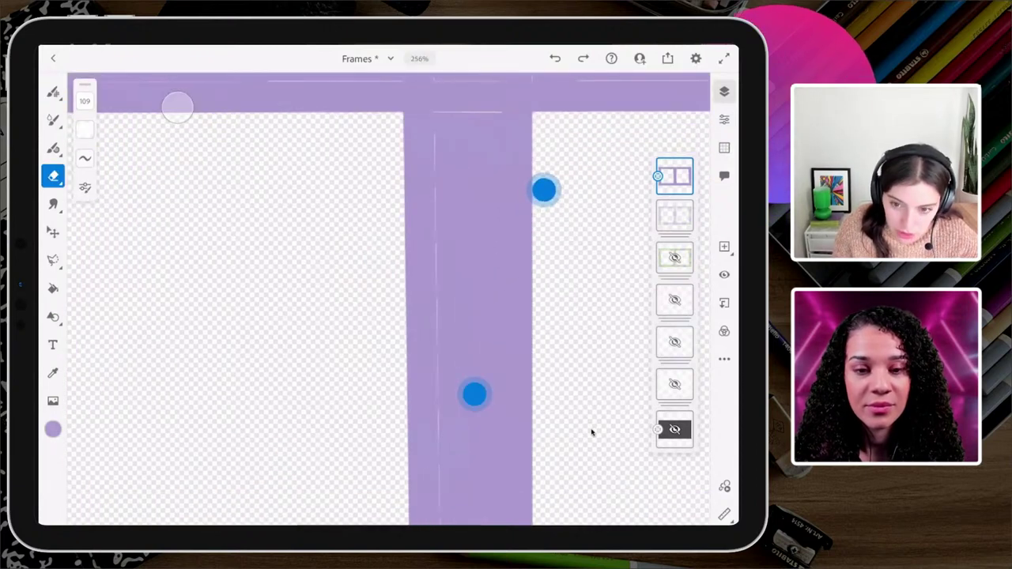
scroll(448, 328, "down", 6)
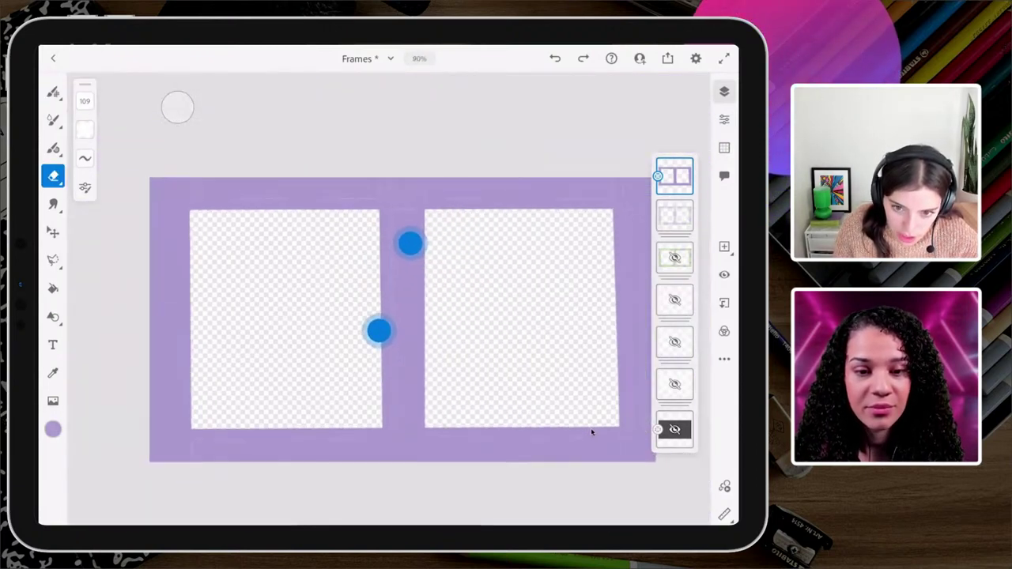
mouse_move(364, 190)
left_mouse_down()
mouse_move(354, 190)
mouse_move(364, 171)
mouse_move(346, 192)
mouse_move(248, 195)
mouse_move(179, 176)
left_mouse_up()
key("ctrl+z")
Paint over the remaining thin seams around both windows with the size 40 purple brush for an even purple frame
key("b")
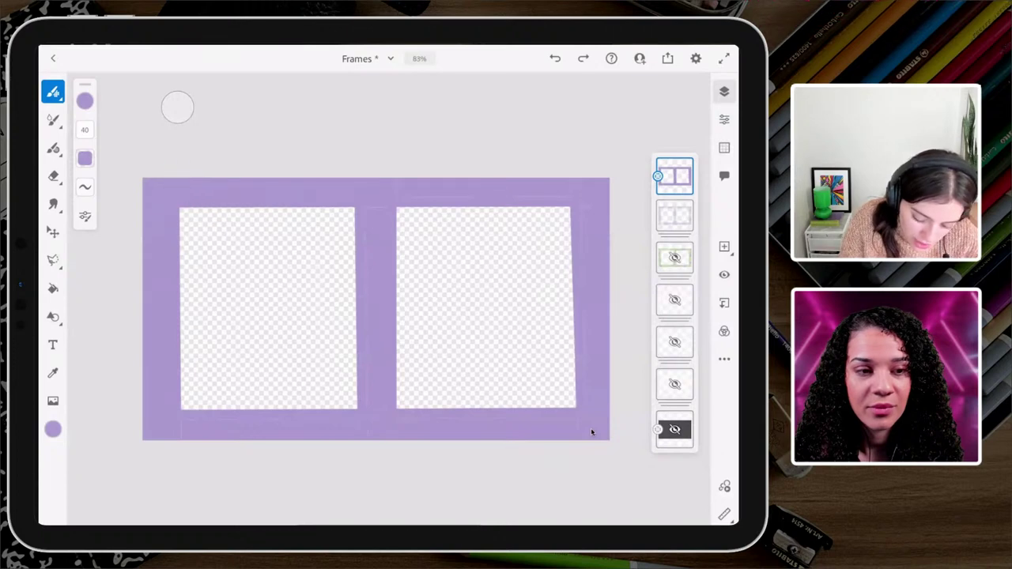
mouse_move(363, 193)
left_mouse_down()
mouse_move(380, 213)
mouse_move(399, 181)
mouse_move(390, 193)
mouse_move(617, 195)
mouse_move(571, 173)
mouse_move(605, 191)
mouse_move(584, 208)
mouse_move(577, 314)
mouse_move(592, 421)
mouse_move(582, 274)
mouse_move(599, 278)
mouse_move(597, 339)
mouse_move(585, 336)
mouse_move(599, 433)
mouse_move(573, 417)
mouse_move(370, 417)
mouse_move(370, 207)
mouse_move(369, 445)
mouse_move(370, 431)
mouse_move(381, 434)
mouse_move(386, 406)
mouse_move(361, 423)
mouse_move(182, 430)
left_mouse_up()
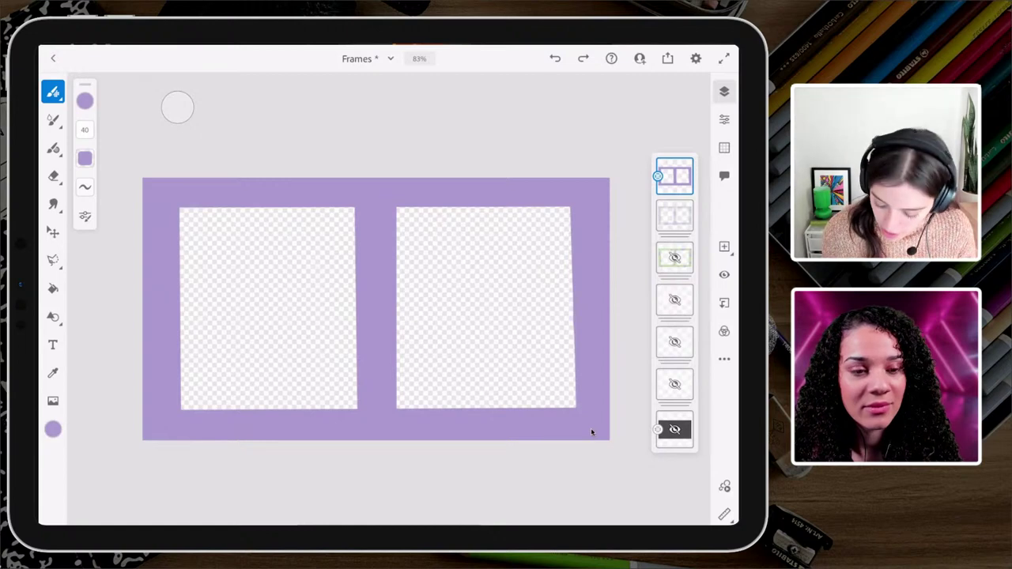
Add a new layer above the purple frame and set the brush color to the light green from the My Library palette
left_click(723, 246)
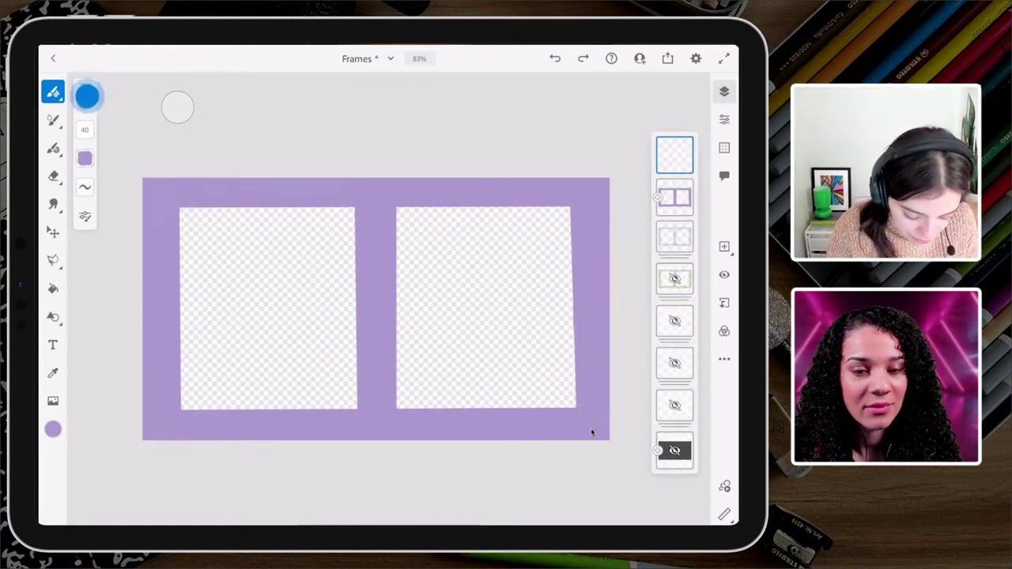
left_click(87, 95)
scroll(155, 473, "down", 1)
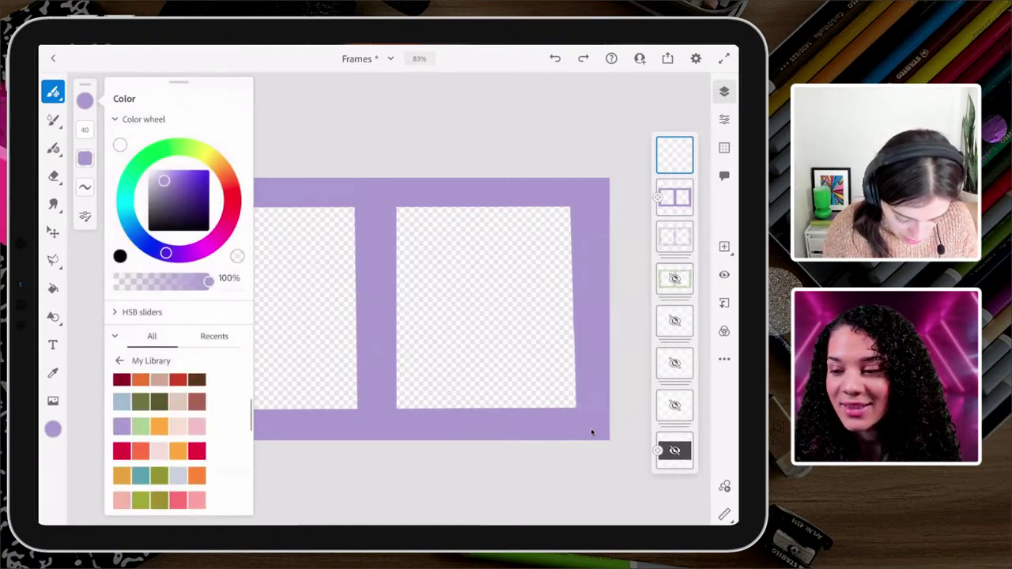
left_click(140, 441)
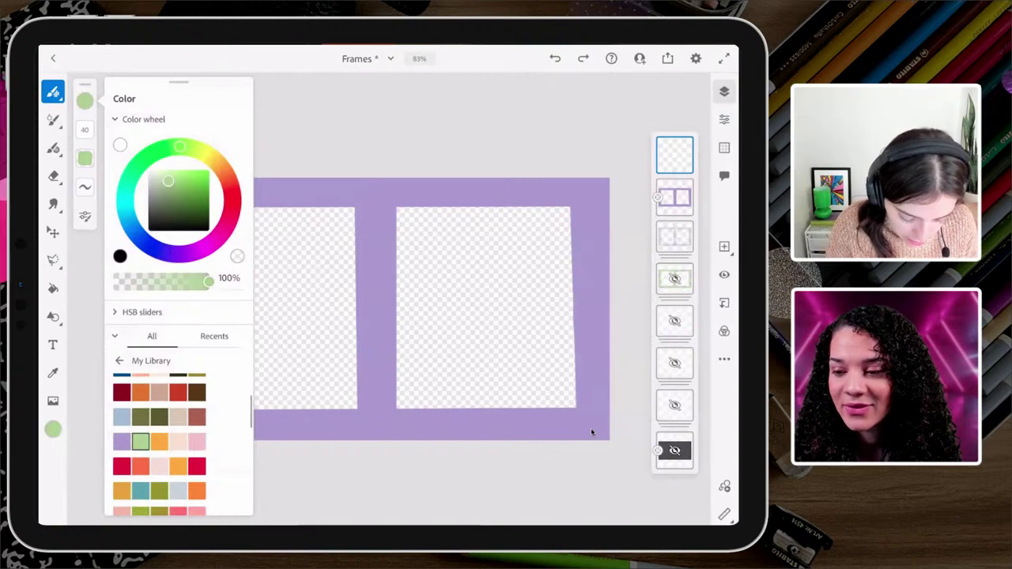
Try green test strokes on the frame's left border with the Kyle's Dry Media - Soft Pastel Tooth brush
left_click(53, 92)
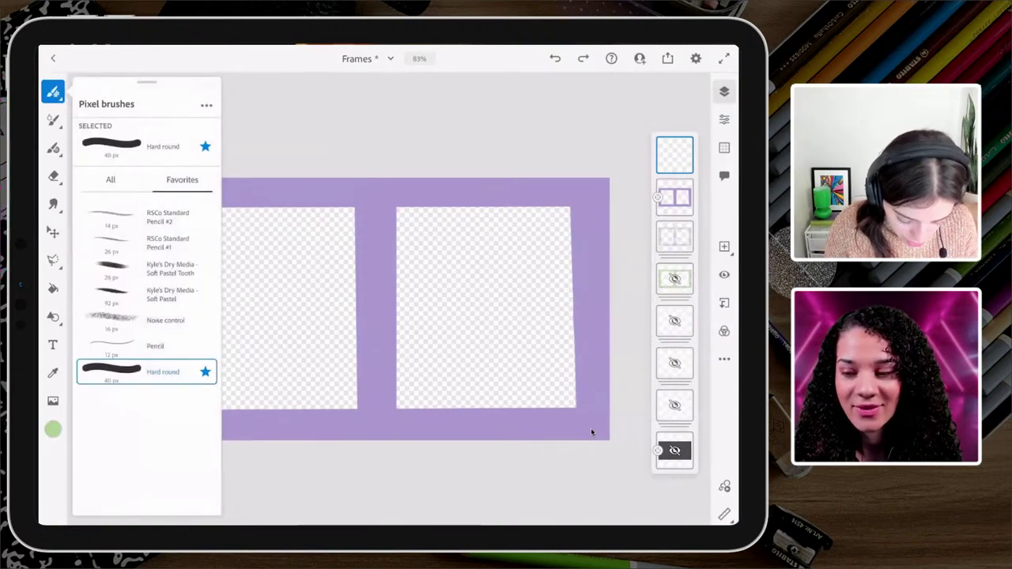
left_click(136, 347)
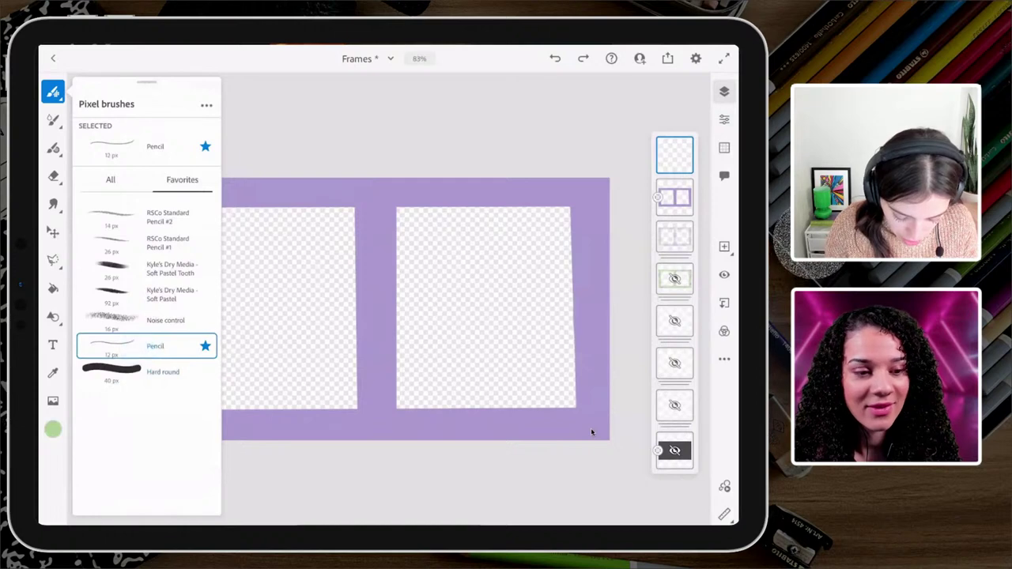
scroll(242, 241, "up", 3)
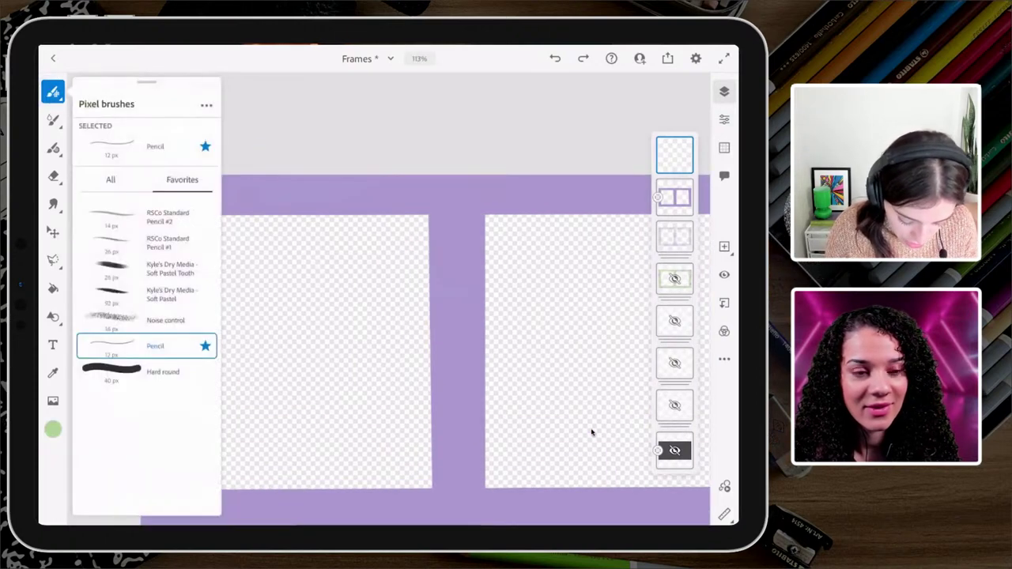
left_click(136, 269)
left_click(285, 134)
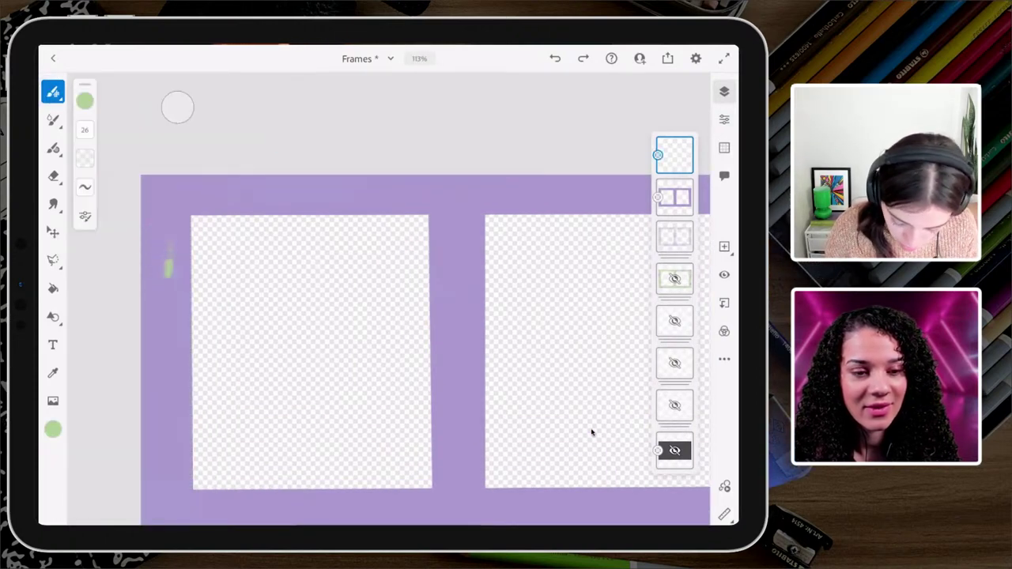
key("ctrl+z")
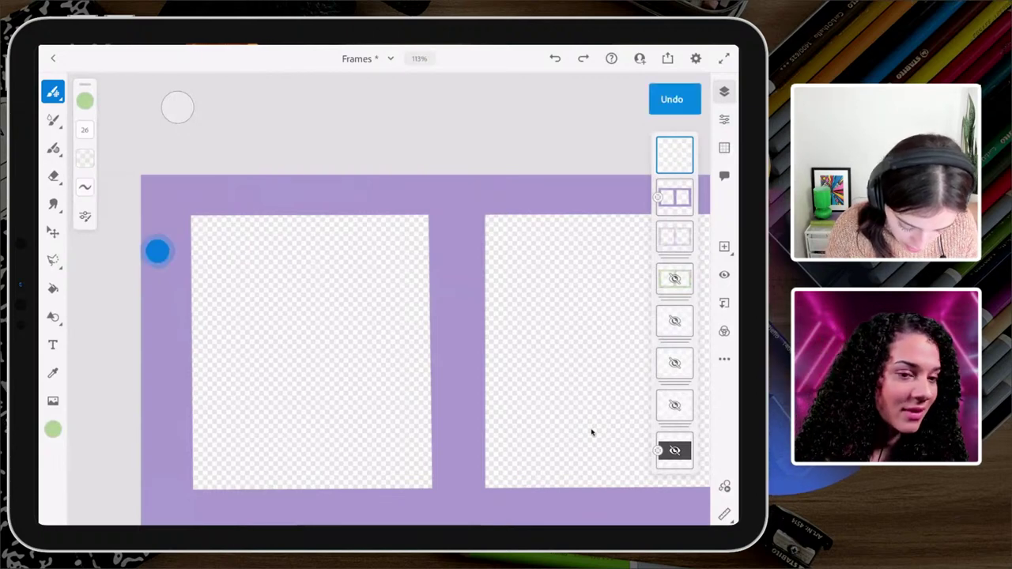
left_click_drag(157, 251, 154, 294)
key("ctrl+z")
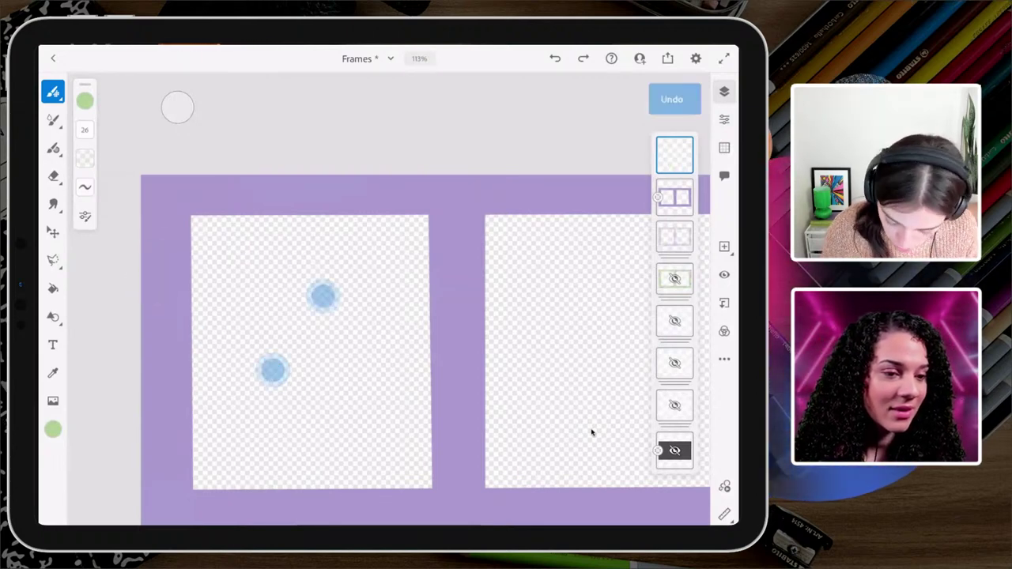
Try drawing a spiky green starburst on the frame's upper left border with the pastel brush at size 19
left_click_drag(85, 130, 113, 179)
scroll(284, 272, "up", 2)
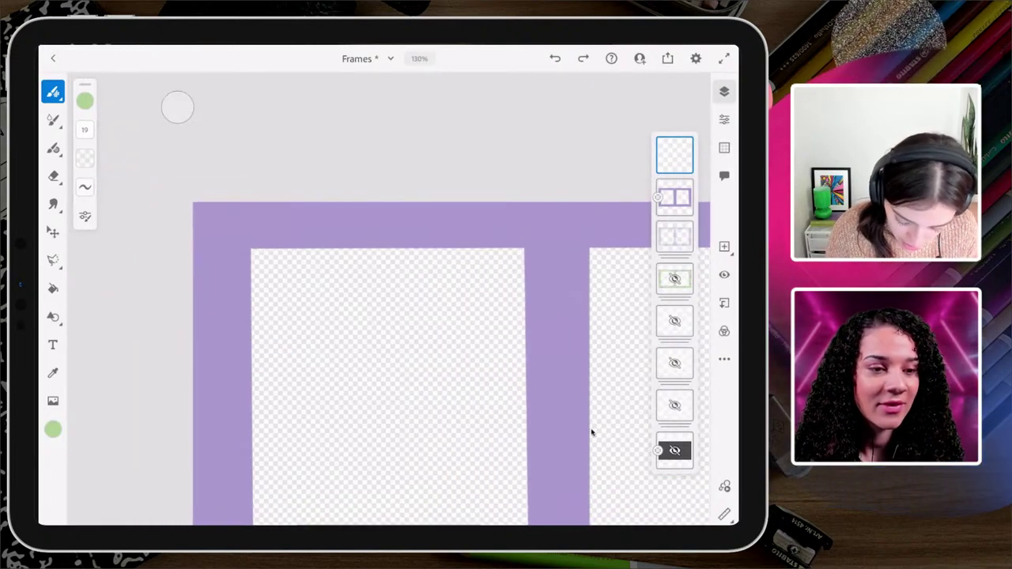
mouse_move(203, 305)
left_mouse_down()
mouse_move(186, 255)
mouse_move(212, 291)
mouse_move(226, 248)
mouse_move(227, 287)
mouse_move(261, 270)
mouse_move(241, 296)
mouse_move(278, 314)
mouse_move(257, 324)
mouse_move(254, 349)
mouse_move(243, 356)
mouse_move(225, 345)
mouse_move(211, 368)
mouse_move(207, 335)
mouse_move(185, 339)
mouse_move(197, 316)
mouse_move(182, 307)
mouse_move(197, 299)
mouse_move(189, 282)
mouse_move(211, 314)
mouse_move(190, 310)
mouse_move(194, 293)
mouse_move(220, 308)
mouse_move(189, 268)
left_mouse_up()
left_click(212, 315)
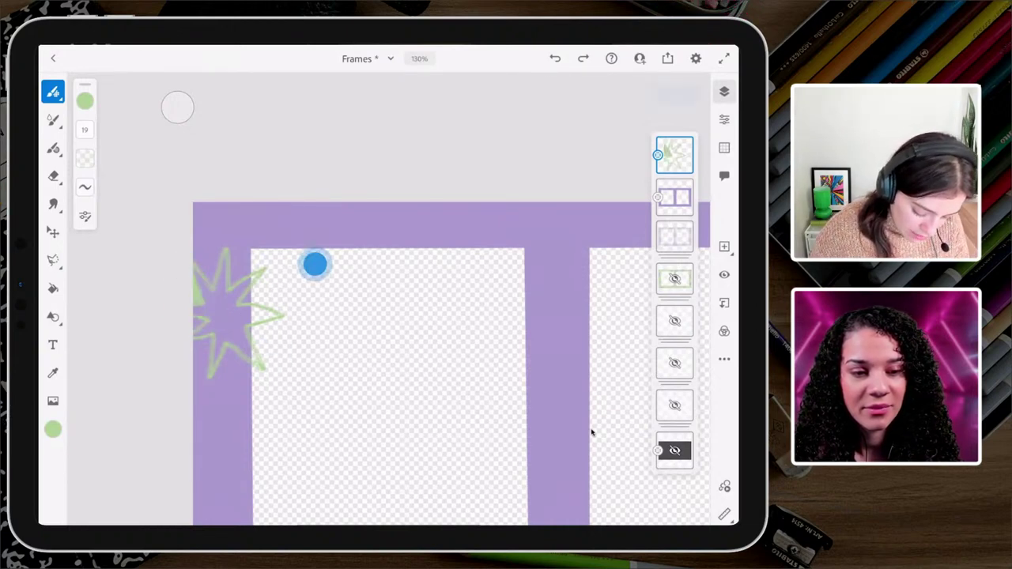
key("ctrl+z")
key("ctrl+z")
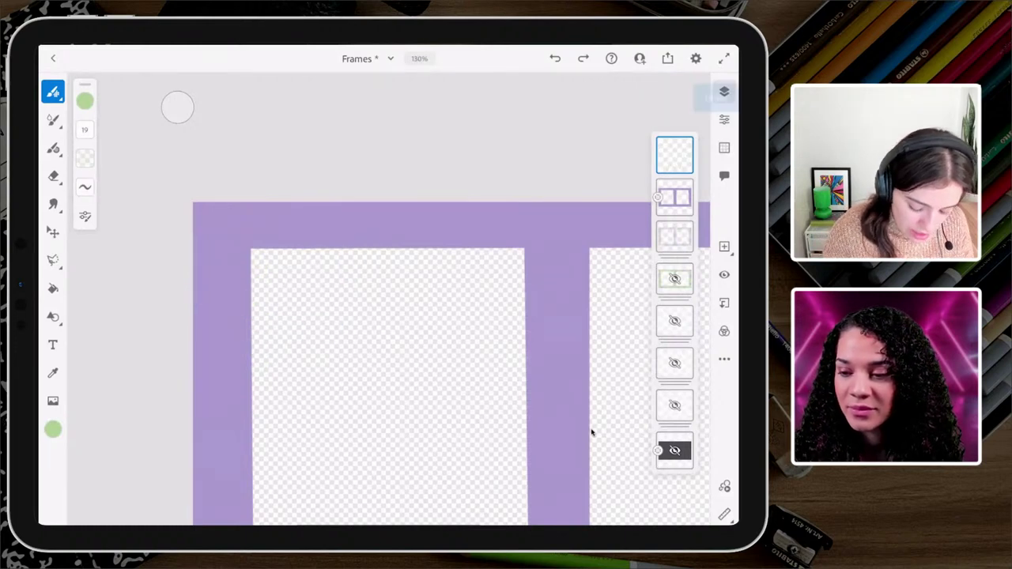
Try redrawing the starburst smaller with the pastel brush, outlining its spikes and filling them in with green
mouse_move(210, 304)
left_mouse_down()
mouse_move(214, 274)
mouse_move(227, 308)
mouse_move(216, 276)
mouse_move(214, 317)
mouse_move(177, 281)
mouse_move(201, 342)
left_mouse_up()
left_click_drag(317, 287, 362, 264)
key("ctrl+z")
scroll(328, 328, "up", 5)
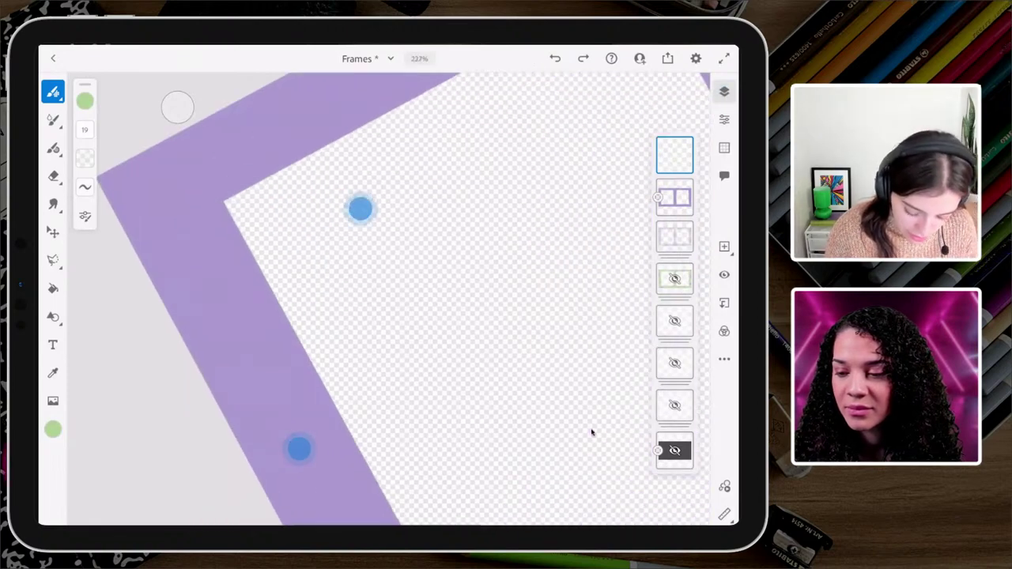
left_click(151, 285)
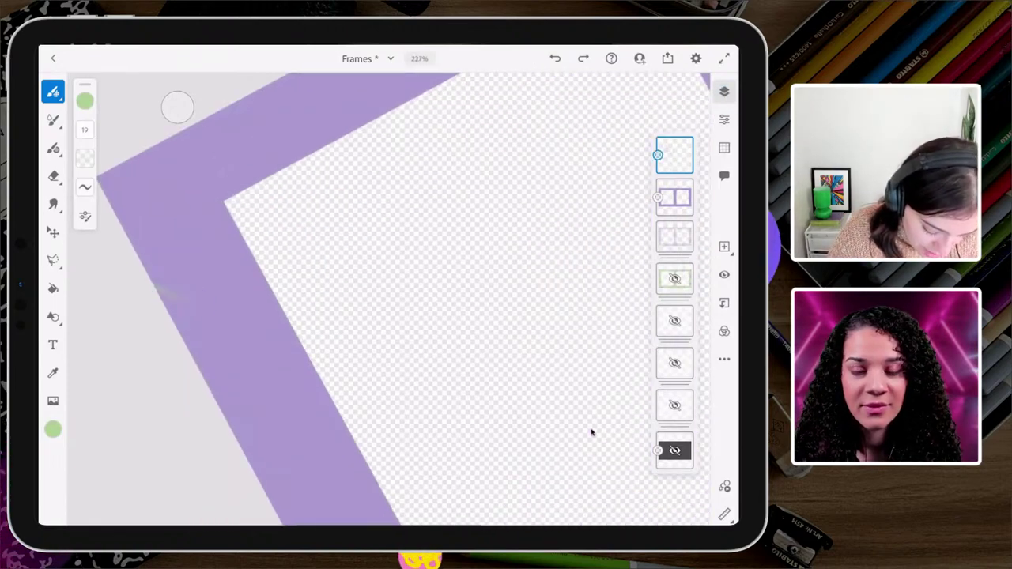
left_click_drag(162, 286, 194, 308)
mouse_move(168, 264)
left_mouse_down()
mouse_move(211, 294)
mouse_move(215, 241)
mouse_move(247, 280)
mouse_move(278, 256)
mouse_move(259, 300)
mouse_move(319, 299)
mouse_move(263, 323)
mouse_move(324, 367)
mouse_move(252, 350)
mouse_move(268, 405)
mouse_move(258, 405)
mouse_move(223, 363)
mouse_move(219, 431)
mouse_move(200, 350)
mouse_move(147, 353)
mouse_move(162, 339)
mouse_move(147, 293)
left_mouse_up()
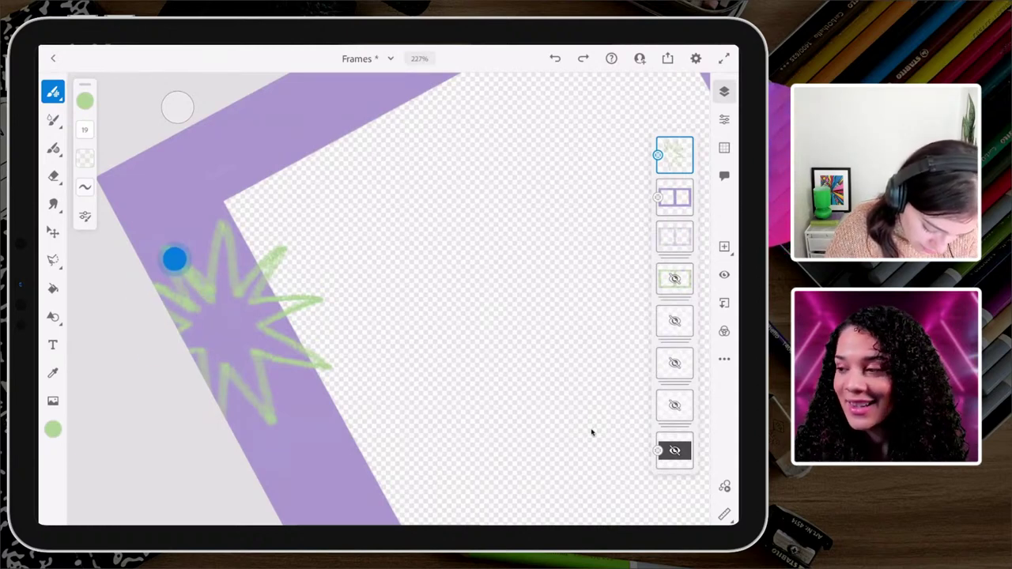
mouse_move(175, 259)
left_mouse_down()
mouse_move(188, 294)
mouse_move(198, 284)
mouse_move(221, 306)
mouse_move(224, 247)
mouse_move(232, 301)
mouse_move(220, 242)
mouse_move(226, 321)
mouse_move(241, 318)
mouse_move(254, 276)
mouse_move(266, 315)
mouse_move(283, 311)
mouse_move(245, 311)
left_mouse_up()
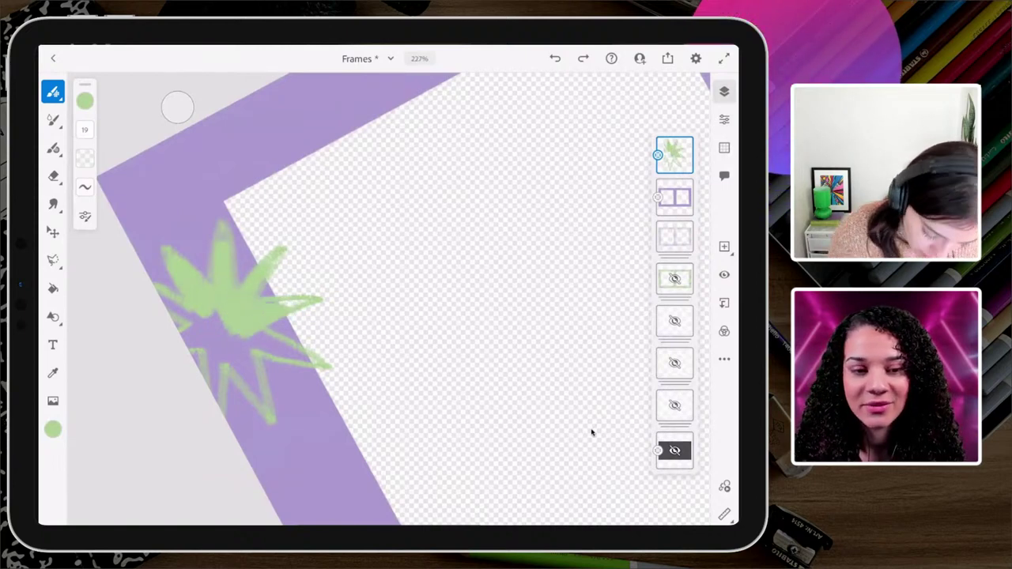
left_click_drag(288, 251, 359, 293)
key("ctrl+z")
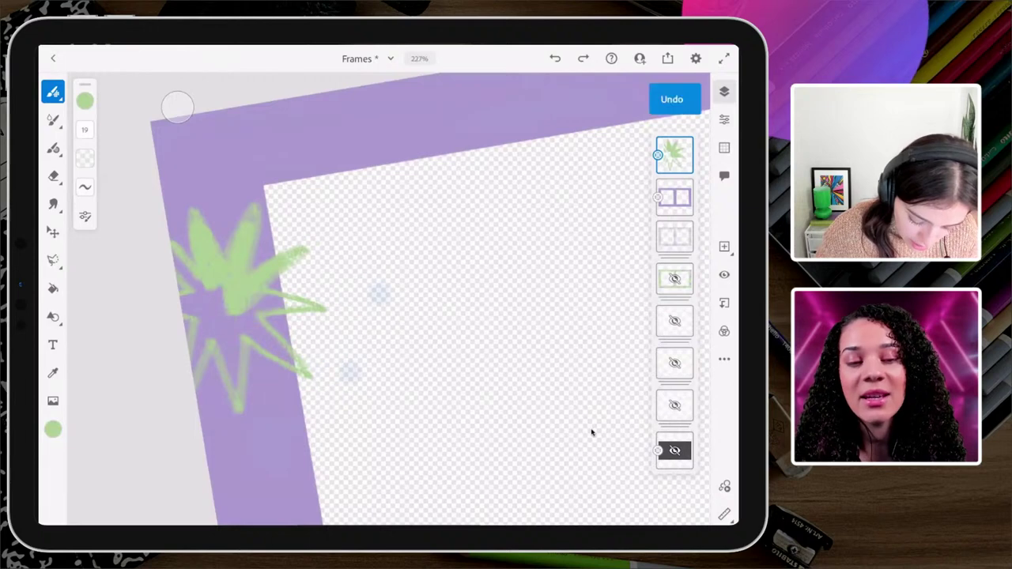
key("ctrl+z")
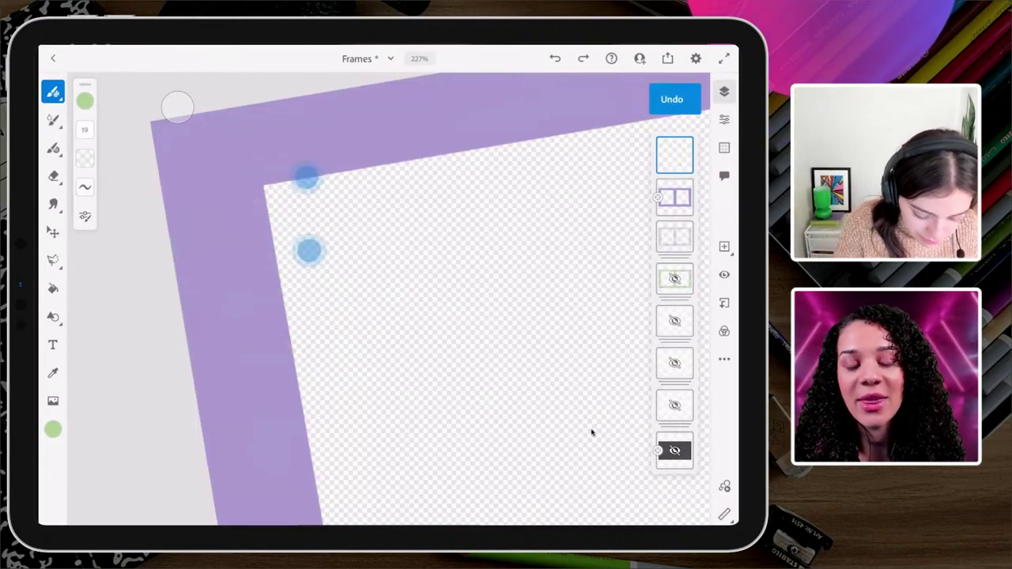
Switch to the Pencil brush from the favorites and set its size to 16
left_click(53, 91)
left_click(168, 343)
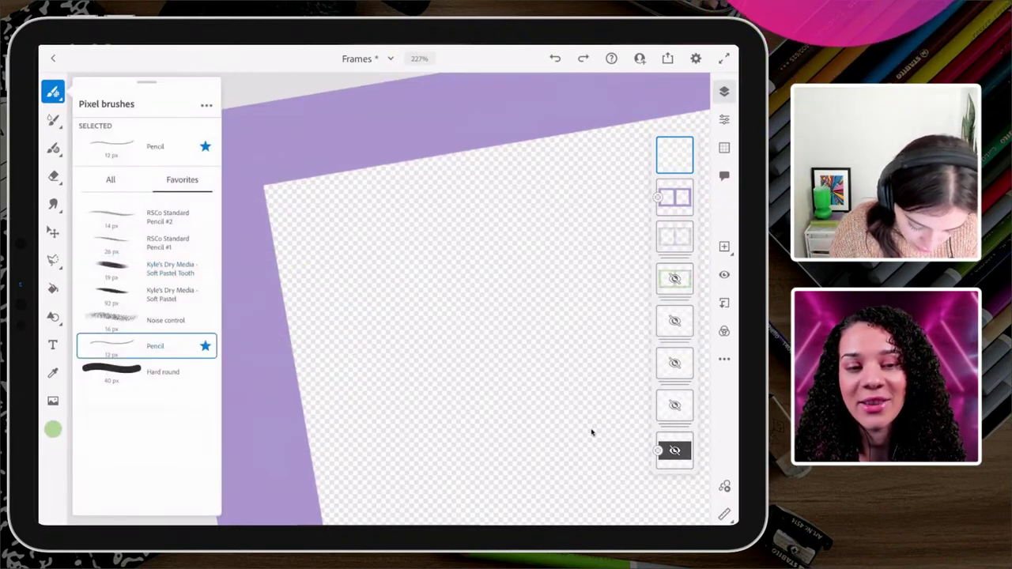
left_click_drag(309, 237, 276, 219)
left_click(86, 129)
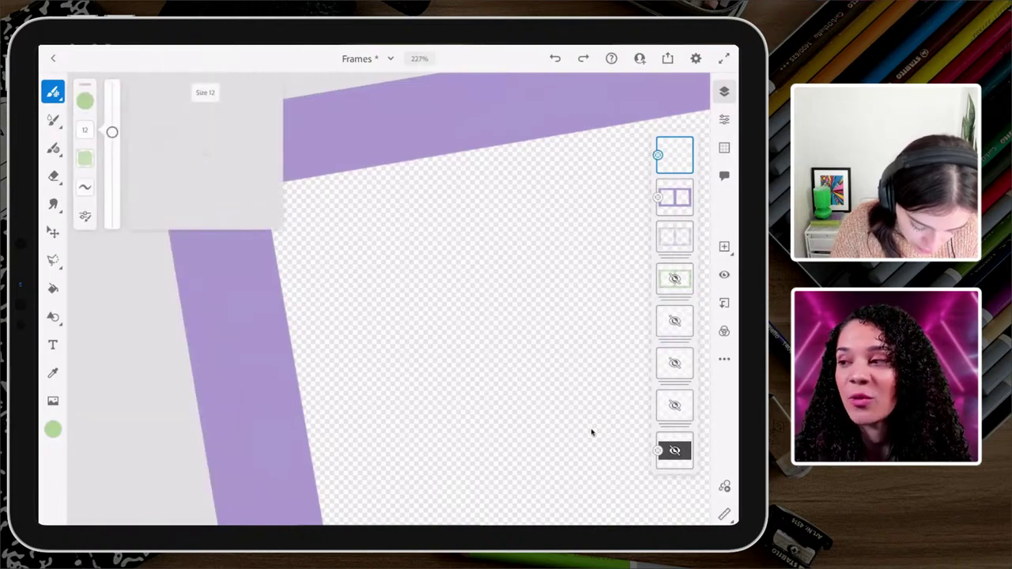
left_click_drag(112, 129, 115, 121)
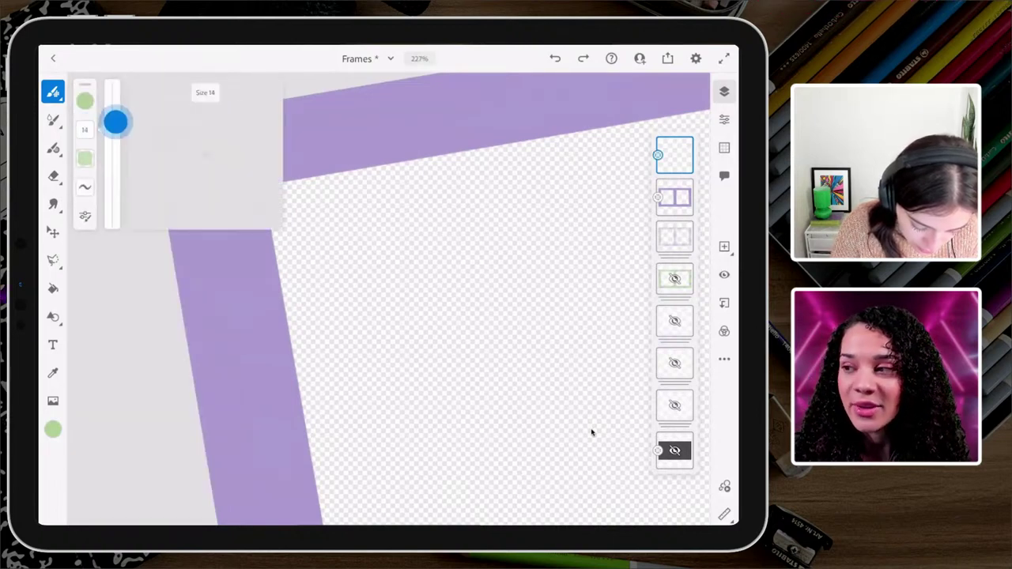
left_click(177, 105)
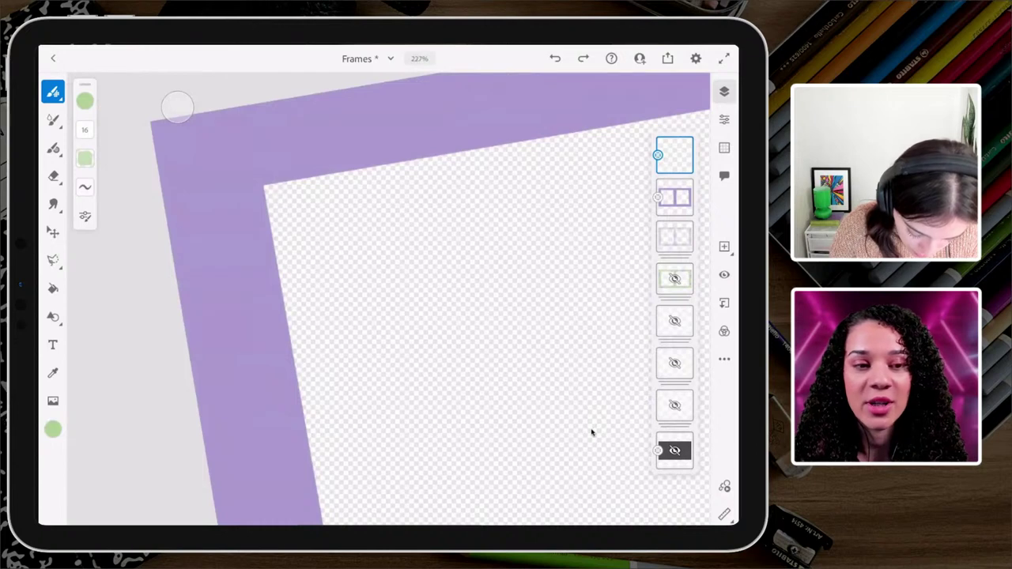
Draw a spiky green starburst on the frame's upper left border, cut off by the canvas edge, and fill it in solidly
mouse_move(170, 241)
left_mouse_down()
mouse_move(190, 269)
mouse_move(203, 215)
mouse_move(223, 270)
mouse_move(257, 238)
mouse_move(231, 296)
mouse_move(278, 297)
mouse_move(236, 313)
mouse_move(264, 347)
mouse_move(214, 332)
mouse_move(224, 390)
mouse_move(194, 344)
mouse_move(176, 262)
mouse_move(185, 292)
mouse_move(210, 306)
mouse_move(203, 218)
left_mouse_up()
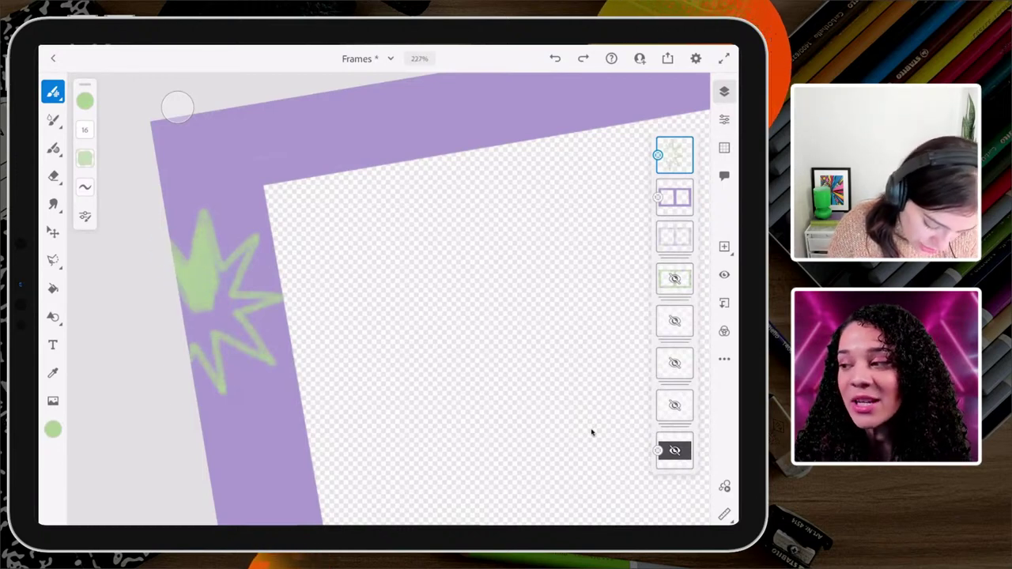
mouse_move(236, 261)
left_mouse_down()
mouse_move(221, 295)
mouse_move(221, 276)
mouse_move(183, 288)
mouse_move(188, 353)
mouse_move(198, 354)
mouse_move(203, 307)
mouse_move(258, 350)
mouse_move(223, 312)
mouse_move(252, 340)
left_mouse_up()
mouse_move(257, 298)
left_mouse_down()
mouse_move(227, 307)
mouse_move(248, 305)
mouse_move(240, 305)
mouse_move(246, 248)
left_mouse_up()
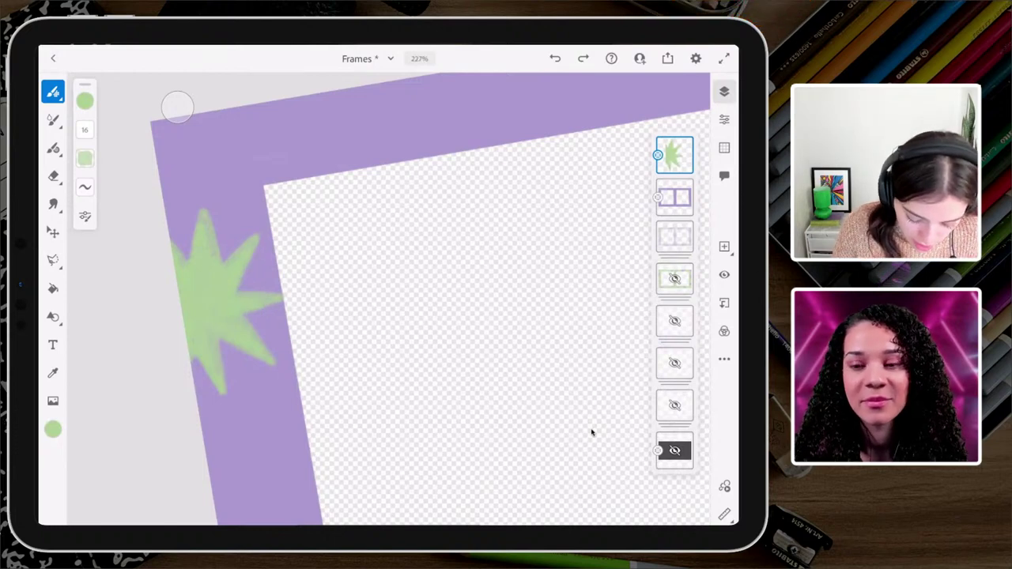
scroll(592, 433, "down", 5)
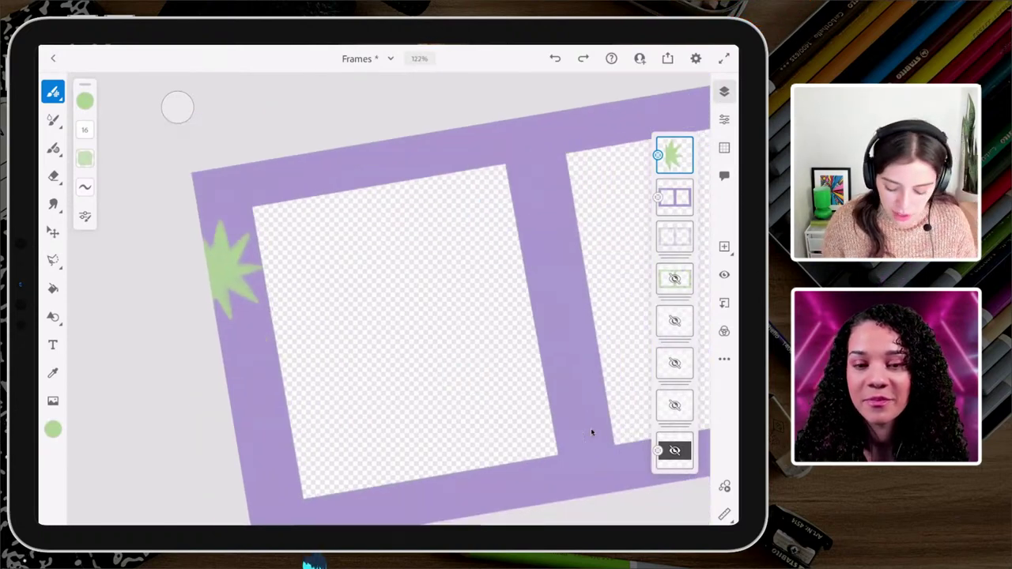
scroll(591, 433, "up", 2)
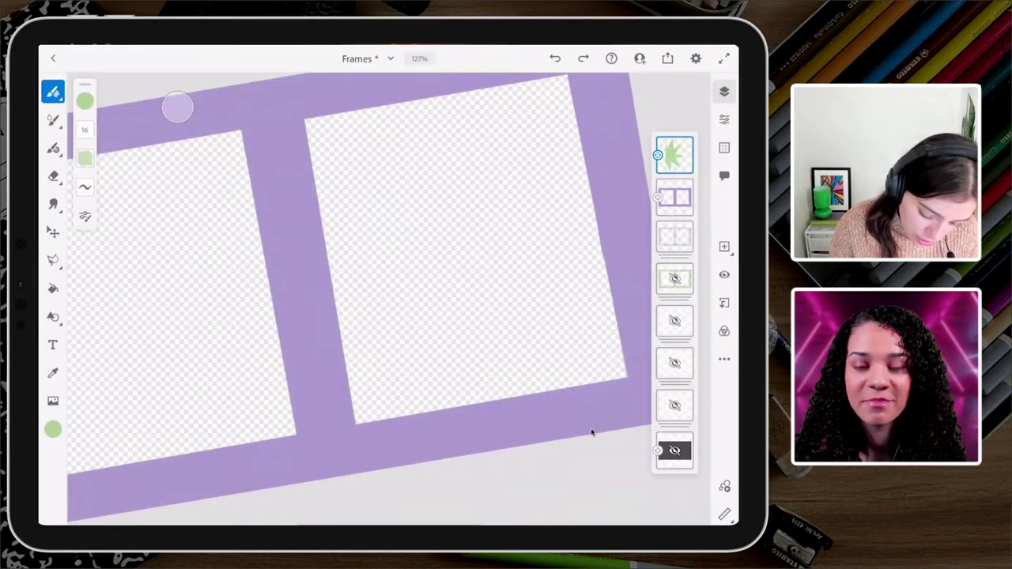
Draw and fill in two more green starbursts, one on the divider beside the second window and one on the frame's upper right border
mouse_move(341, 305)
left_mouse_down()
mouse_move(314, 328)
mouse_move(332, 341)
mouse_move(318, 358)
mouse_move(346, 352)
mouse_move(336, 332)
mouse_move(339, 355)
mouse_move(325, 353)
mouse_move(319, 330)
mouse_move(340, 352)
mouse_move(338, 320)
left_mouse_up()
scroll(482, 357, "down", 5)
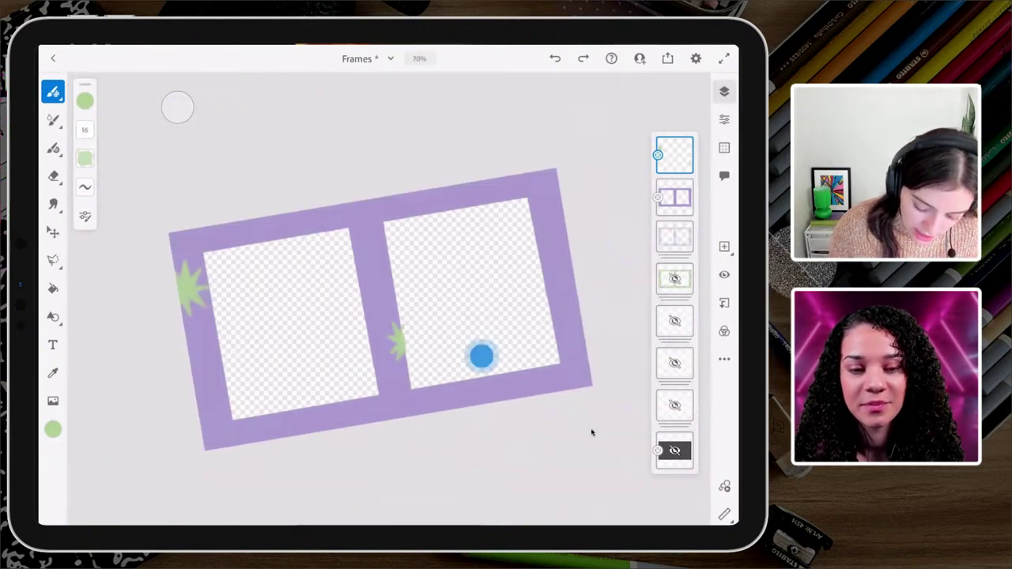
scroll(486, 266, "up", 5)
mouse_move(427, 180)
left_mouse_down()
mouse_move(403, 183)
mouse_move(415, 206)
mouse_move(400, 217)
mouse_move(415, 213)
mouse_move(421, 237)
left_mouse_up()
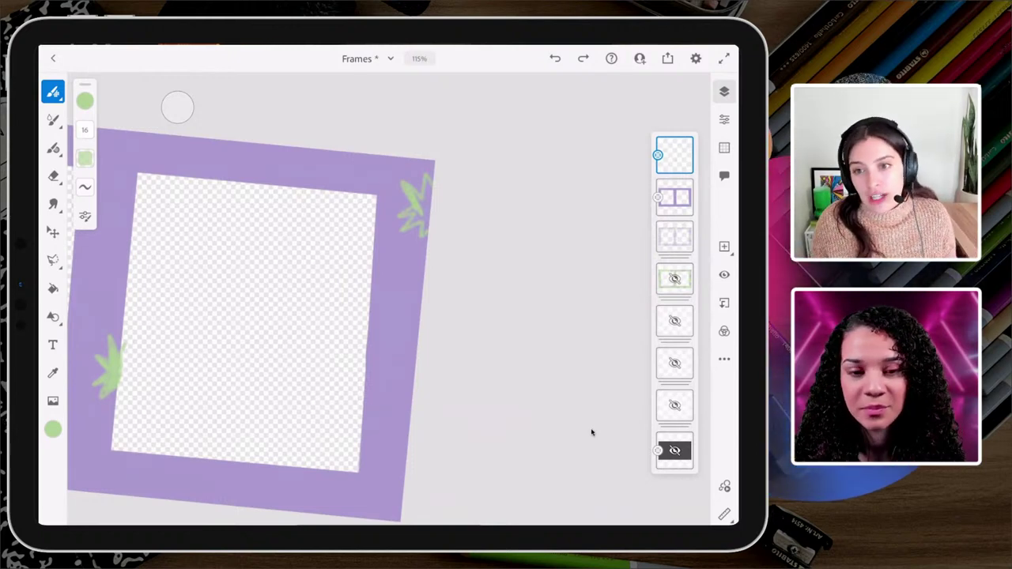
scroll(428, 210, "up", 5)
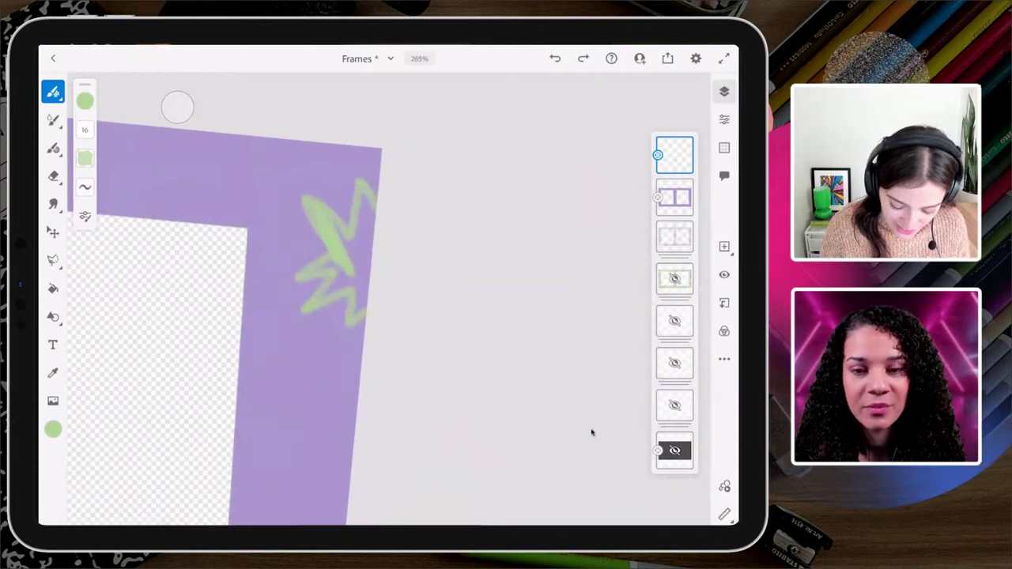
mouse_move(336, 234)
left_mouse_down()
mouse_move(356, 258)
mouse_move(350, 237)
mouse_move(373, 254)
mouse_move(376, 215)
mouse_move(317, 272)
mouse_move(332, 262)
mouse_move(341, 277)
mouse_move(331, 289)
mouse_move(369, 262)
mouse_move(357, 285)
left_mouse_up()
scroll(348, 301, "down", 5)
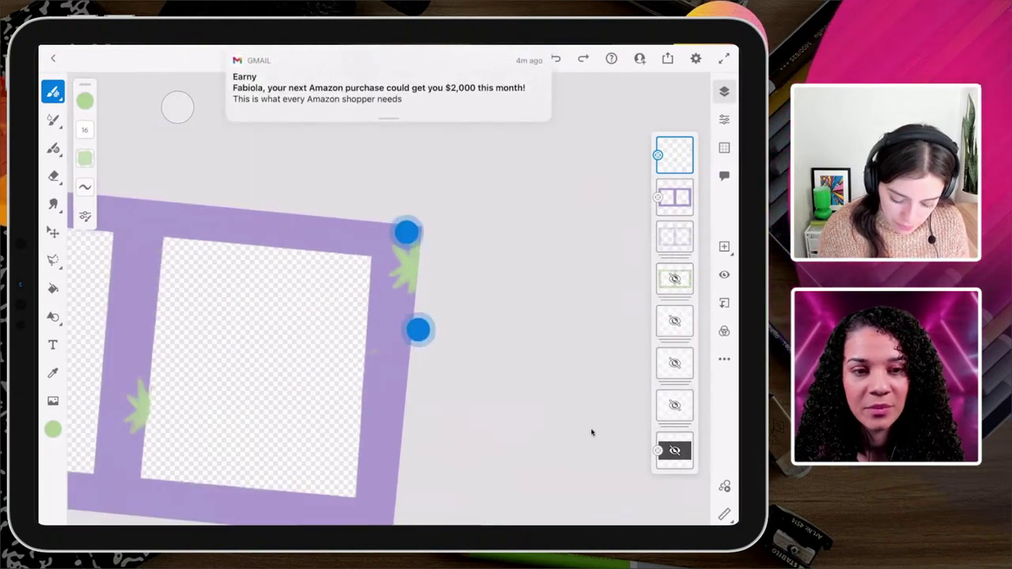
left_click_drag(553, 198, 405, 187)
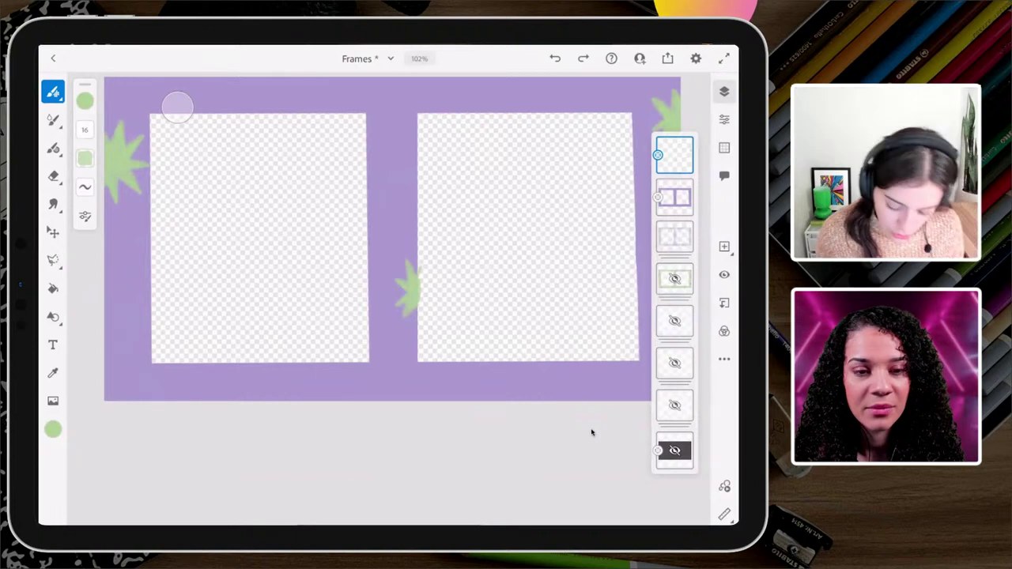
scroll(475, 307, "down", 2)
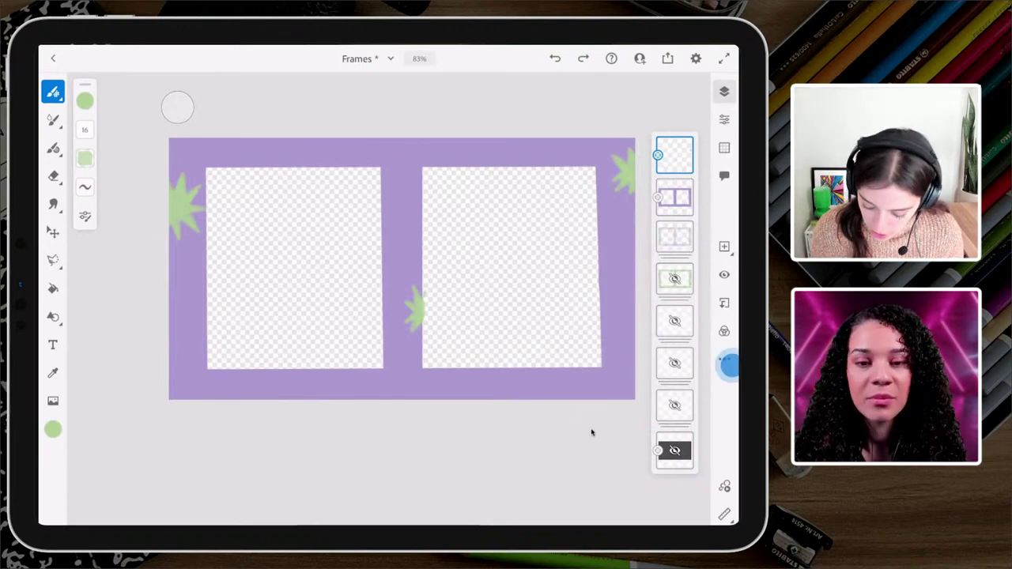
Hide the new starburst layer and the purple two-window frame layer beneath it
left_click(726, 362)
left_click(729, 465)
left_click(674, 196)
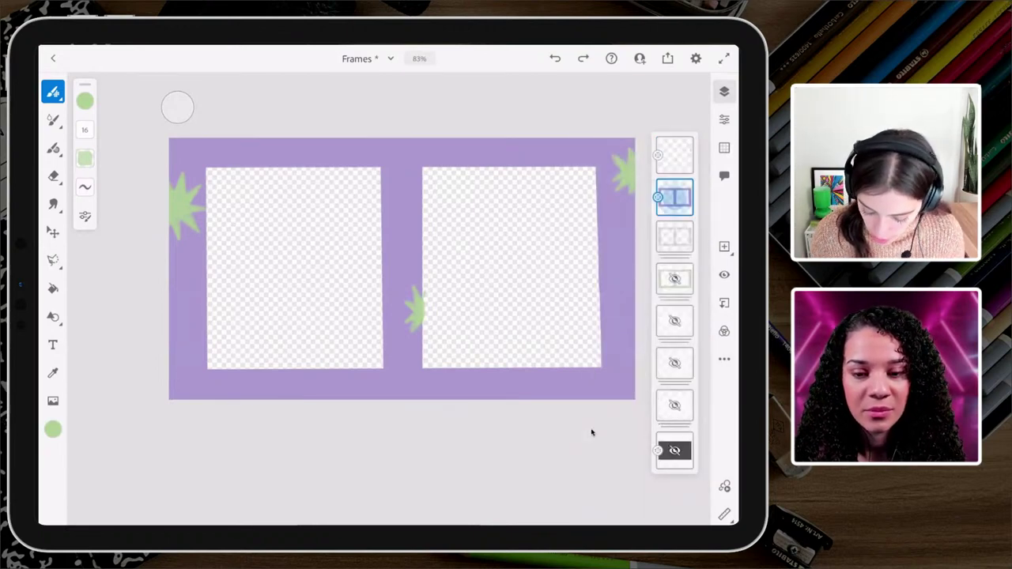
left_click(724, 274)
left_click(724, 275)
left_click(675, 196)
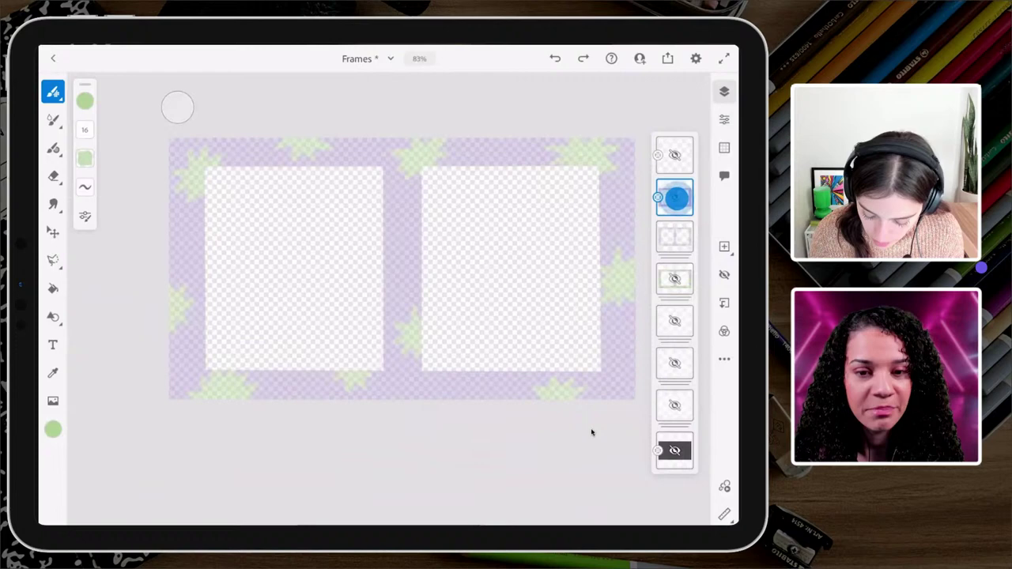
Set the opacity of the finished purple starburst frame group to 100
left_click(682, 241)
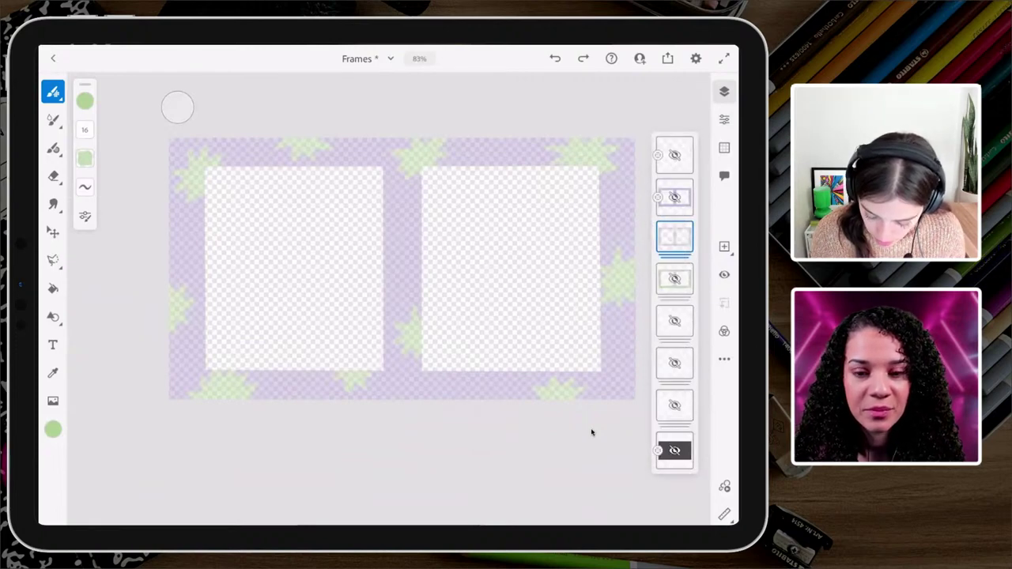
left_click(674, 237)
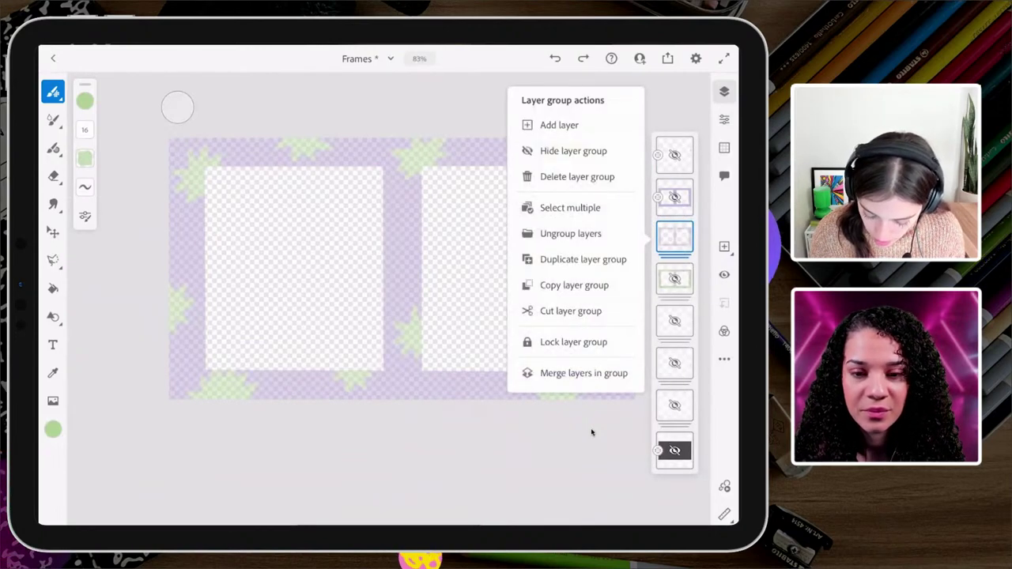
left_click(591, 433)
left_click(725, 118)
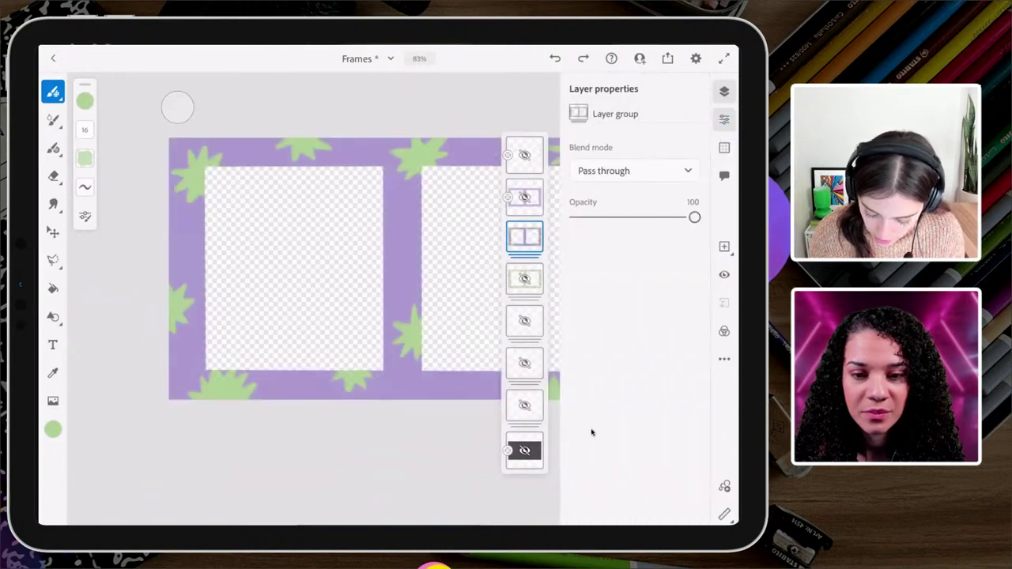
left_click(724, 118)
Open the purple frame group and toggle the upper two starburst layers off and on to compare the three drawn variations
left_click(674, 237)
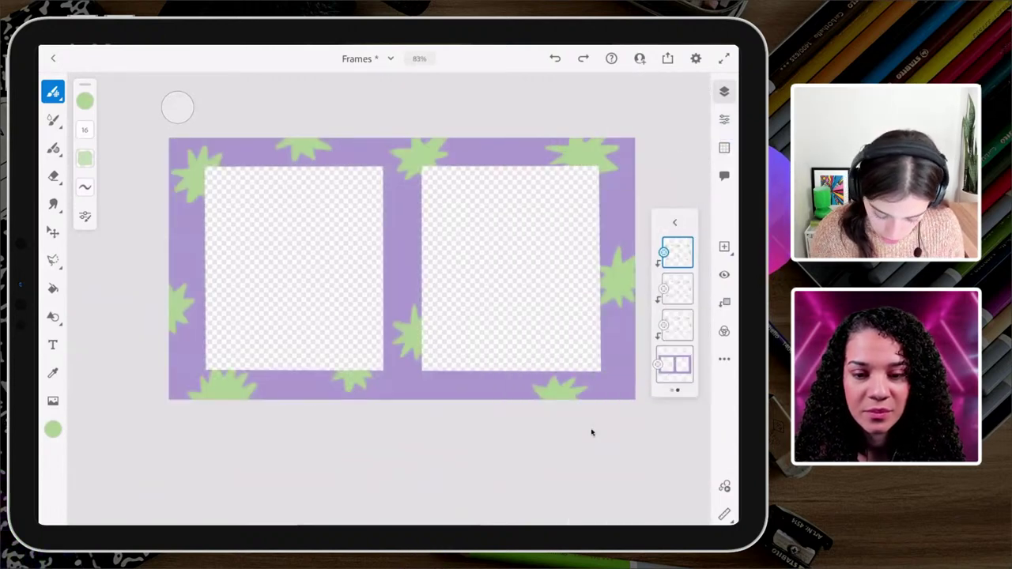
scroll(467, 283, "down", 2)
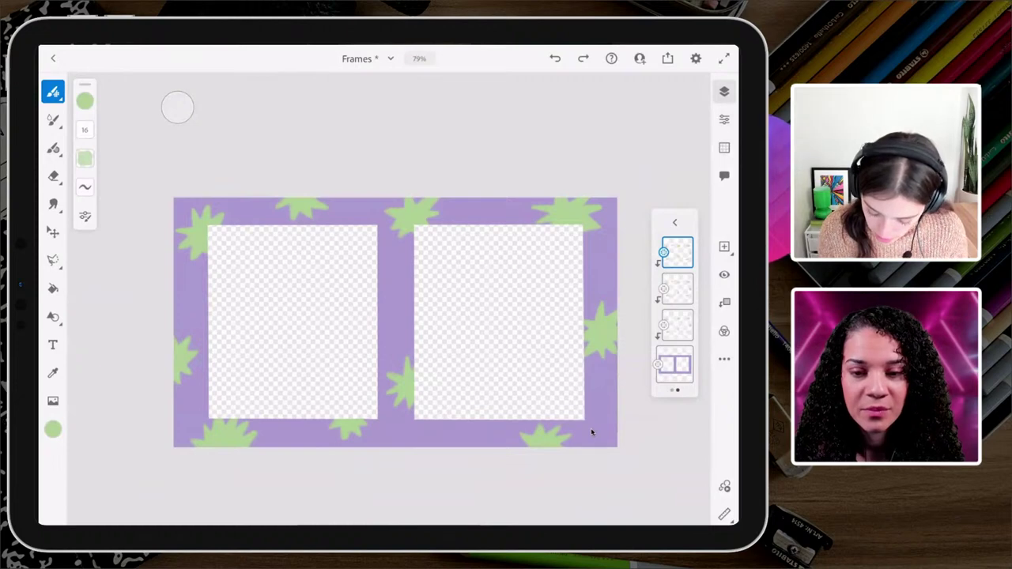
left_click(679, 290)
left_click(677, 325)
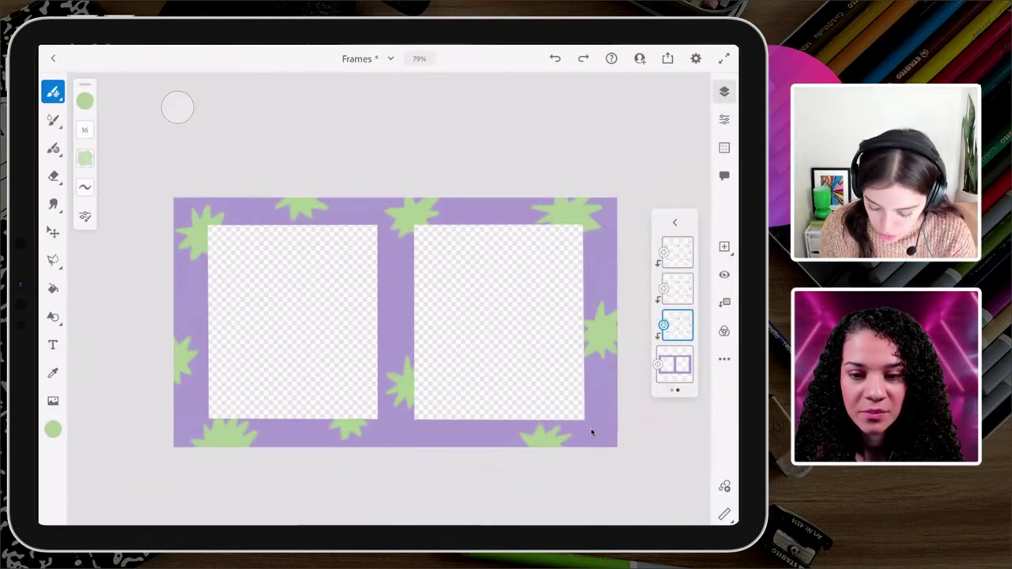
left_click(678, 251)
left_click(724, 274)
left_click(678, 289)
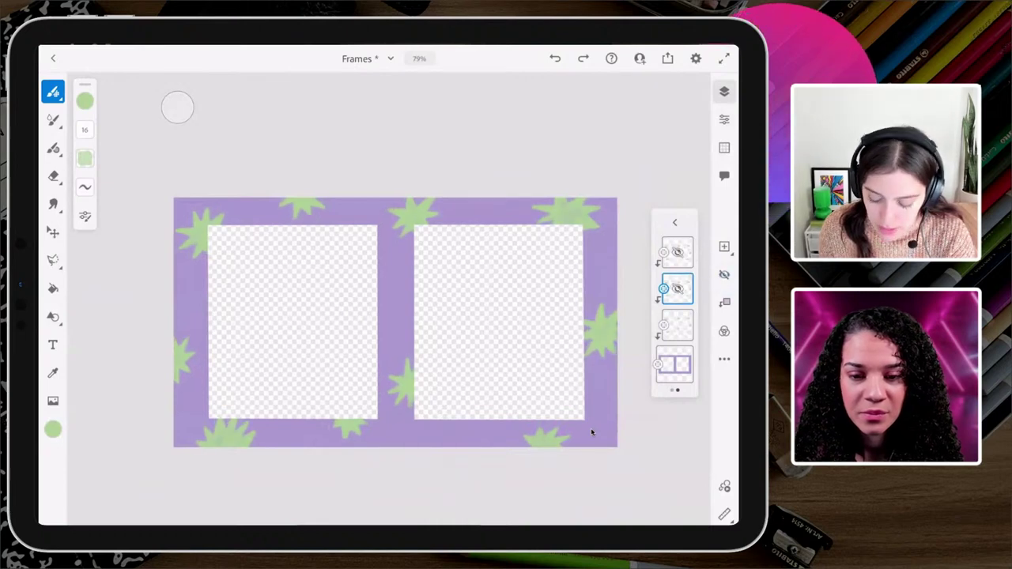
left_click(677, 325)
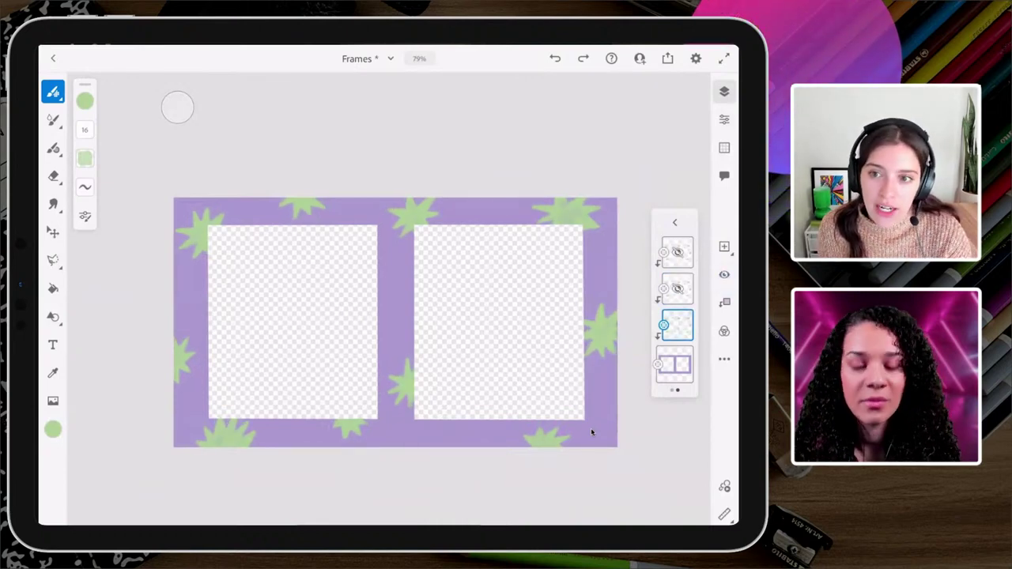
left_click(678, 289)
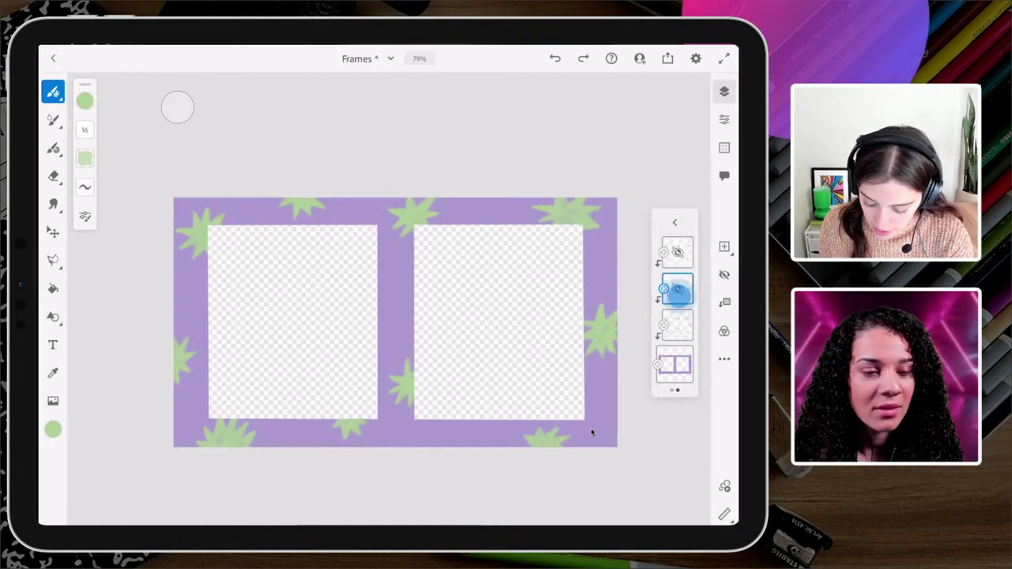
left_click(687, 251)
left_click(723, 275)
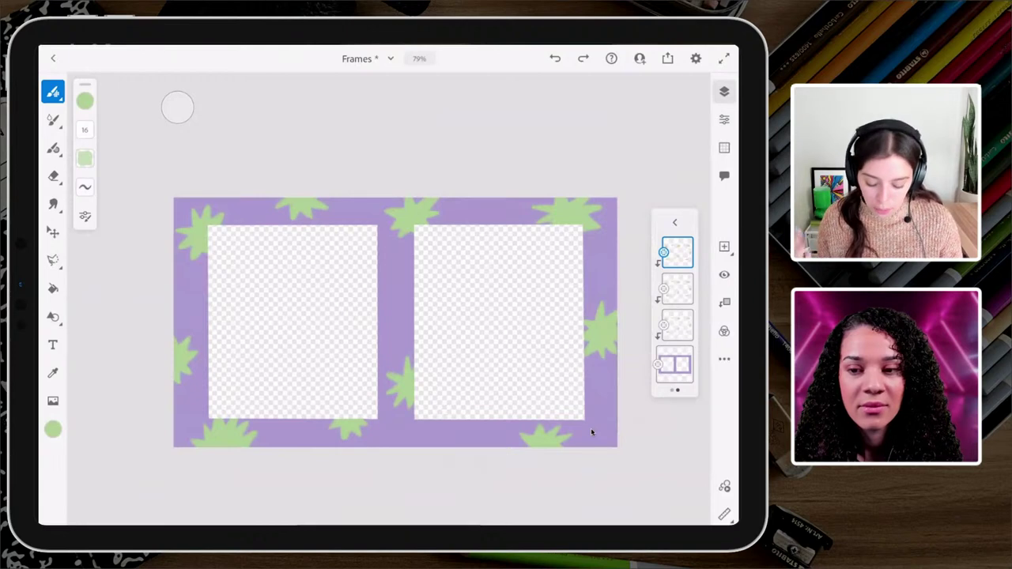
Toggle the upper two starburst layers once more to examine how their shapes differ, and return to the main layer stack
left_click(724, 274)
left_click(677, 289)
left_click(724, 275)
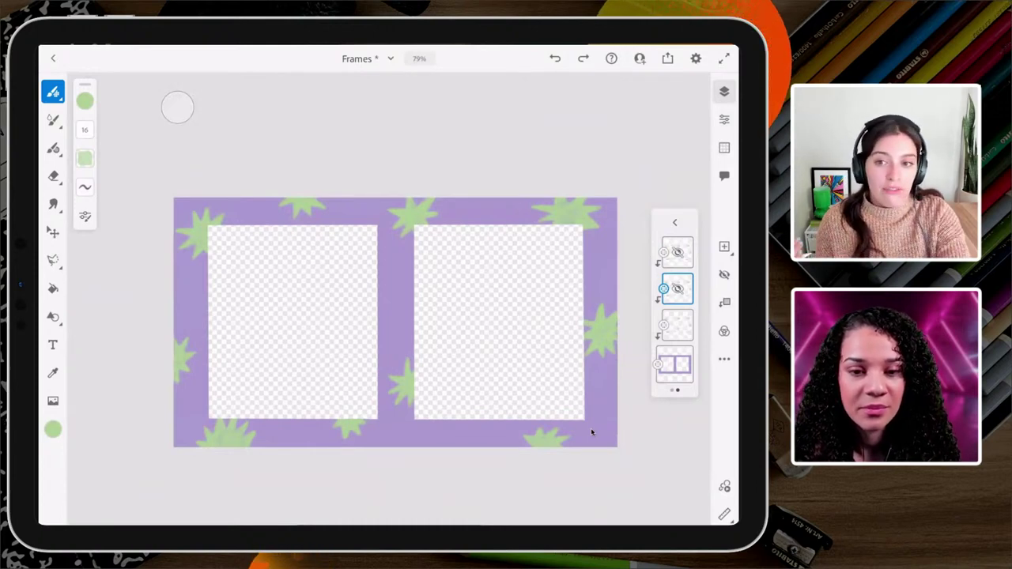
left_click(720, 275)
left_click(684, 250)
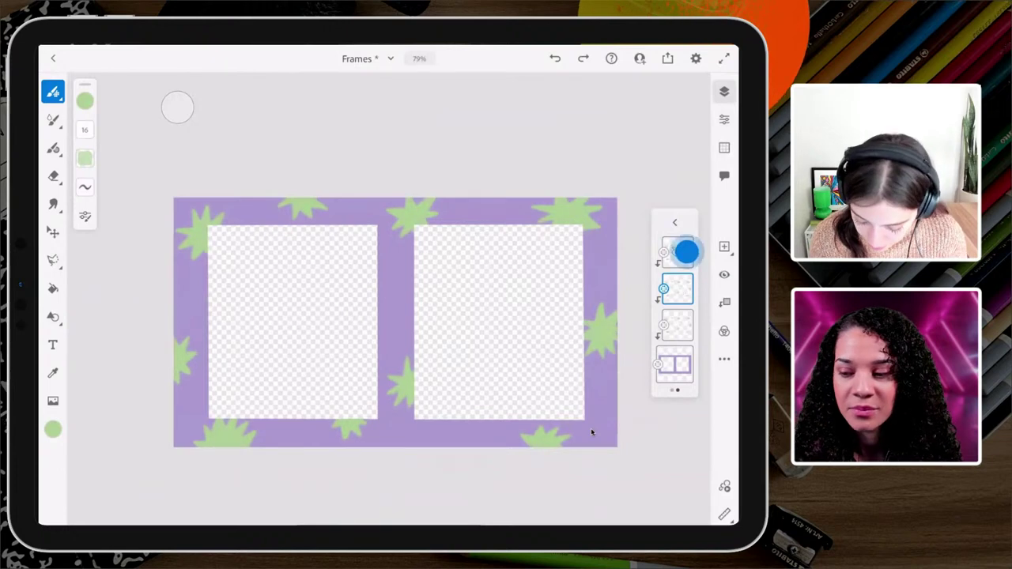
left_click(721, 274)
left_click(674, 224)
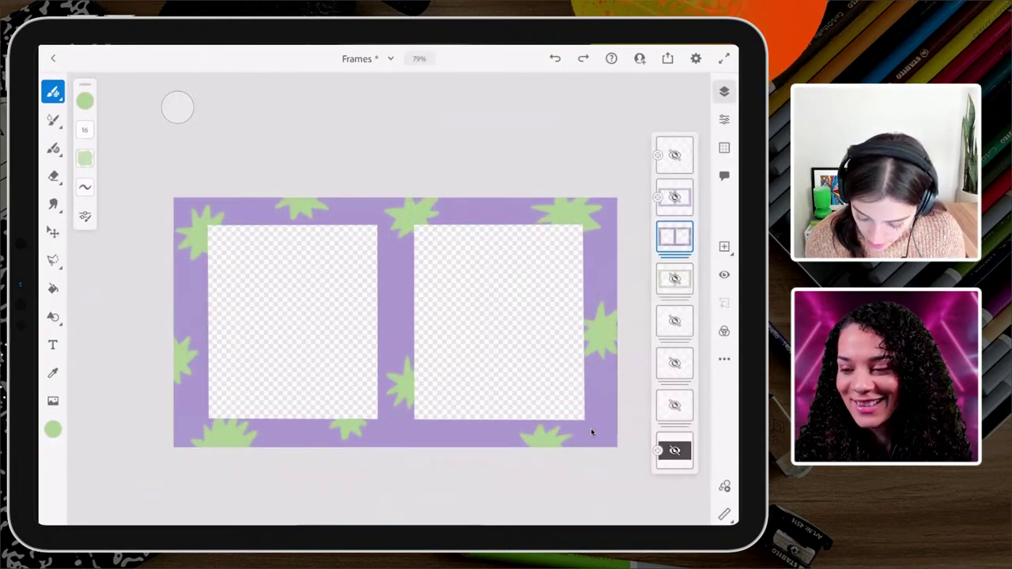
Hide the purple starburst frame group and show the green frame group with purple dots
left_click(724, 274)
left_click(674, 279)
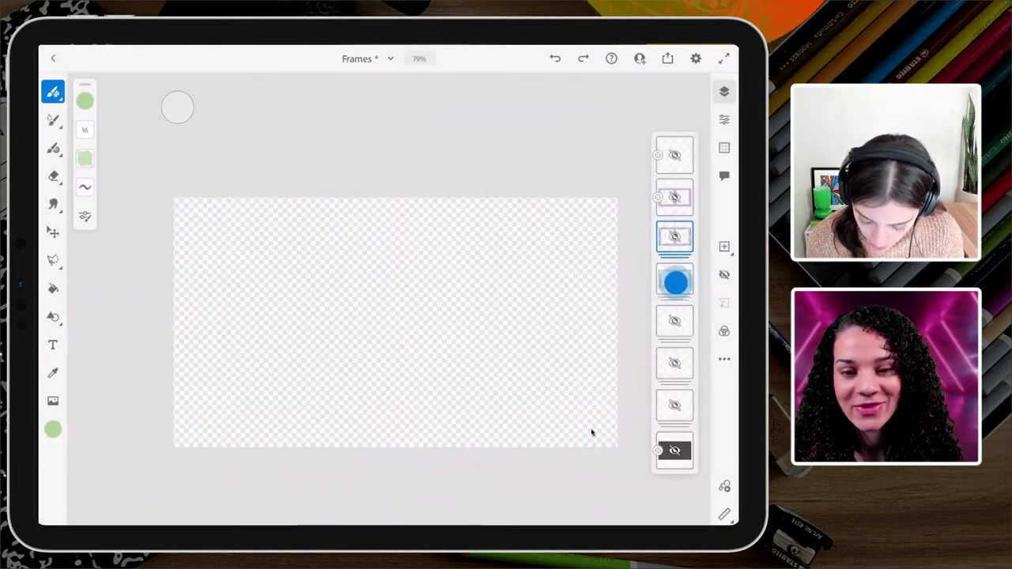
left_click(724, 274)
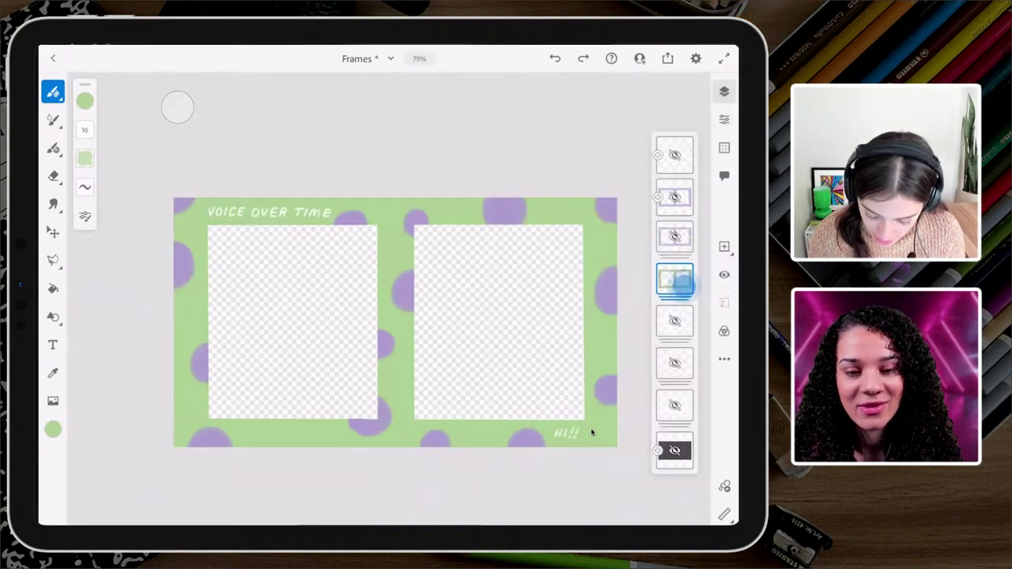
Open the green frame group and examine its dots layer and top layer by toggling their visibility, returning to the main layer stack
left_click(678, 282)
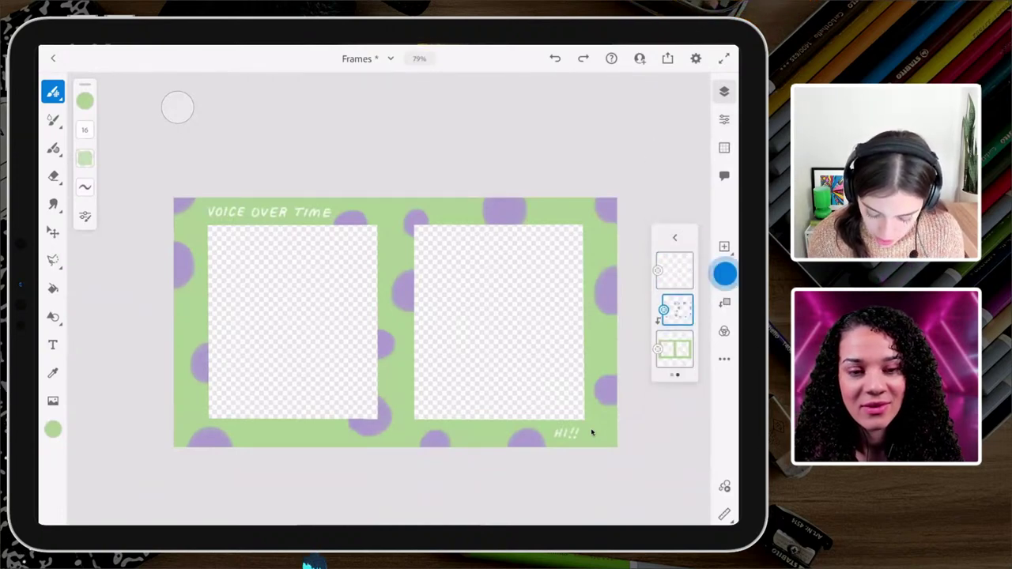
left_click(725, 274)
left_click(724, 274)
left_click(725, 274)
left_click(724, 274)
left_click(678, 270)
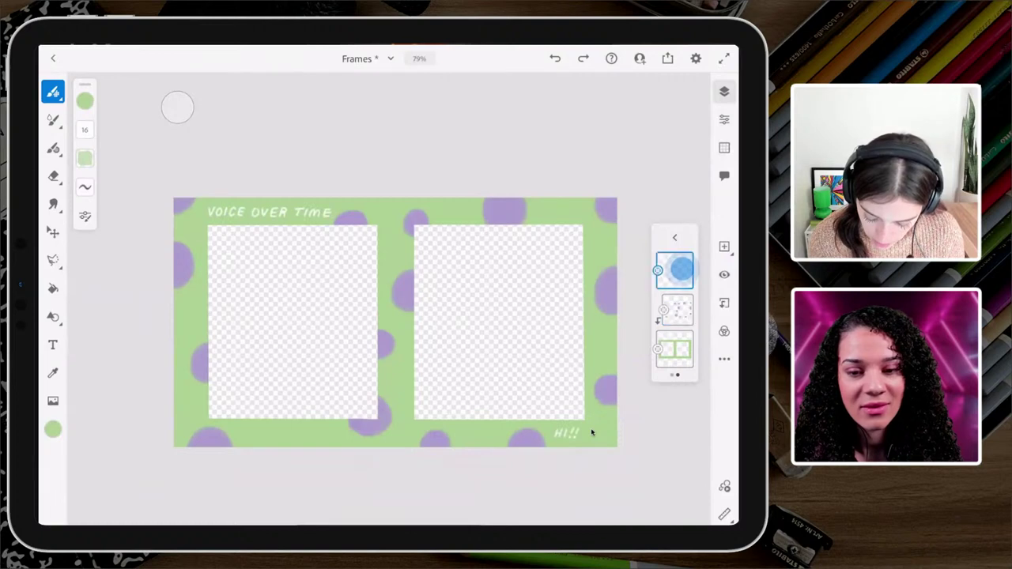
left_click(724, 275)
left_click(725, 275)
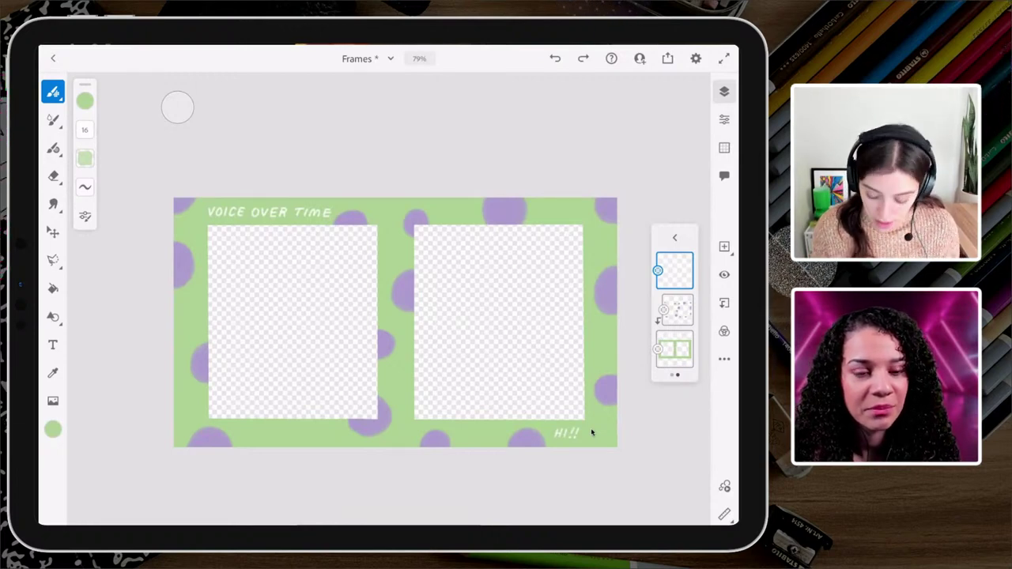
left_click(674, 237)
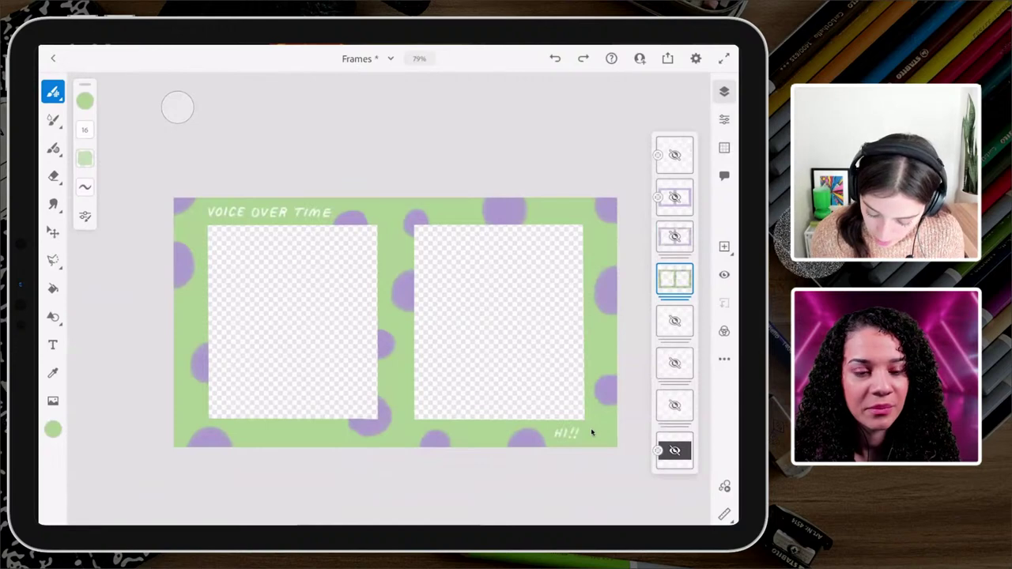
Hide the green dotted frame group and add a new empty layer above it
left_click(725, 274)
left_click(724, 118)
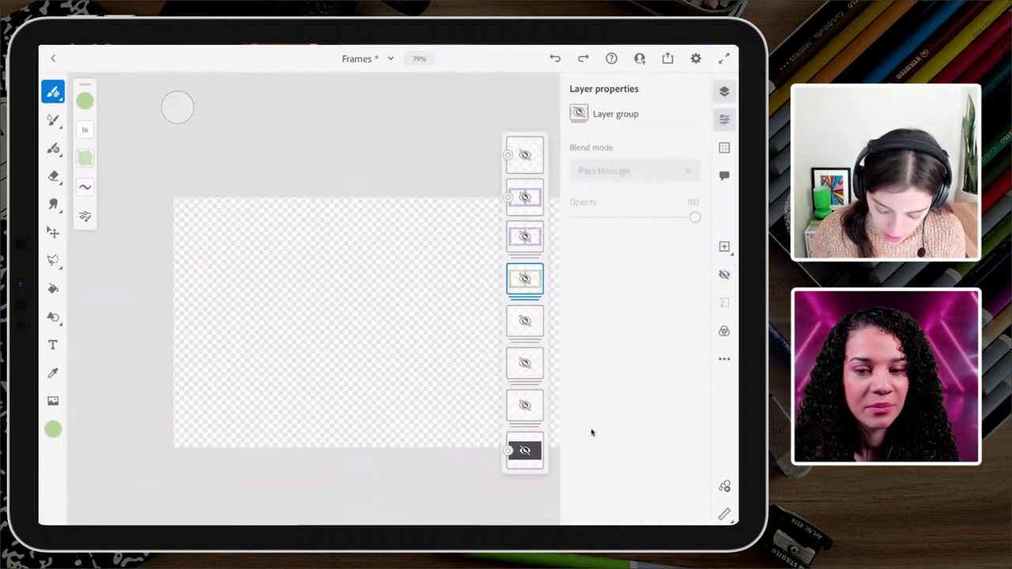
left_click(724, 118)
left_click(725, 246)
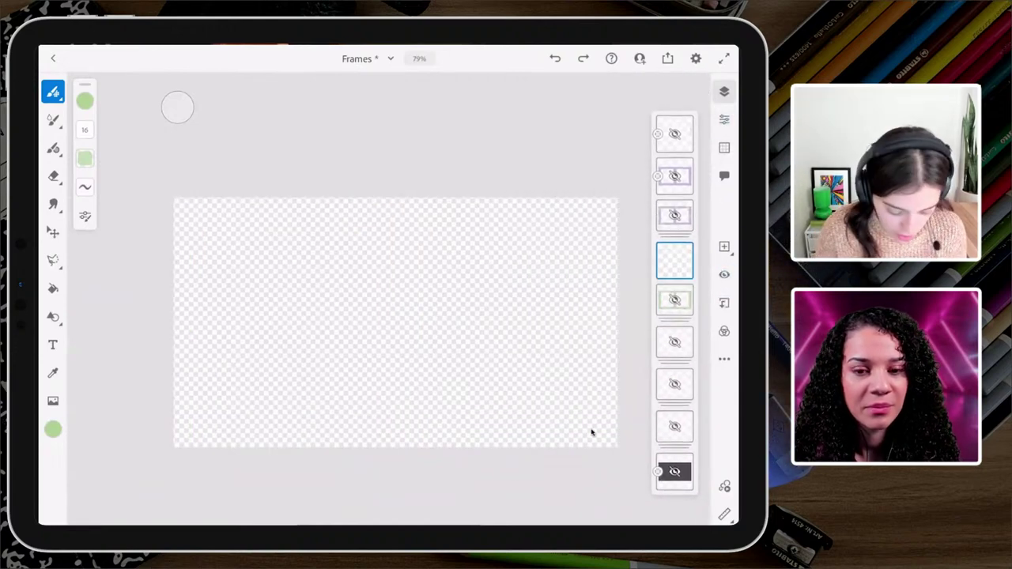
Switch to the Hard round brush from the favorites at size 40
left_click(55, 92)
left_click(126, 365)
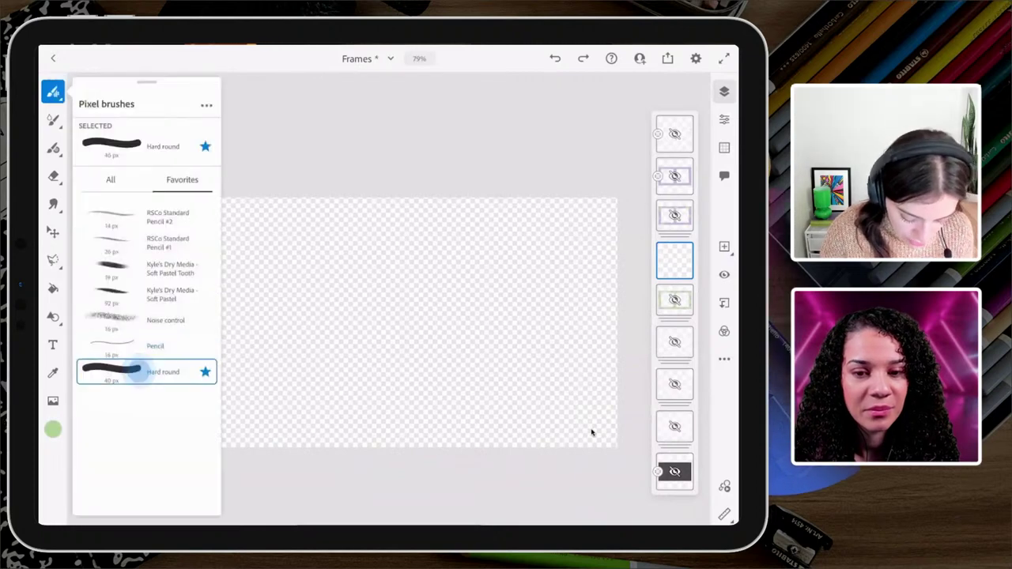
left_click(338, 152)
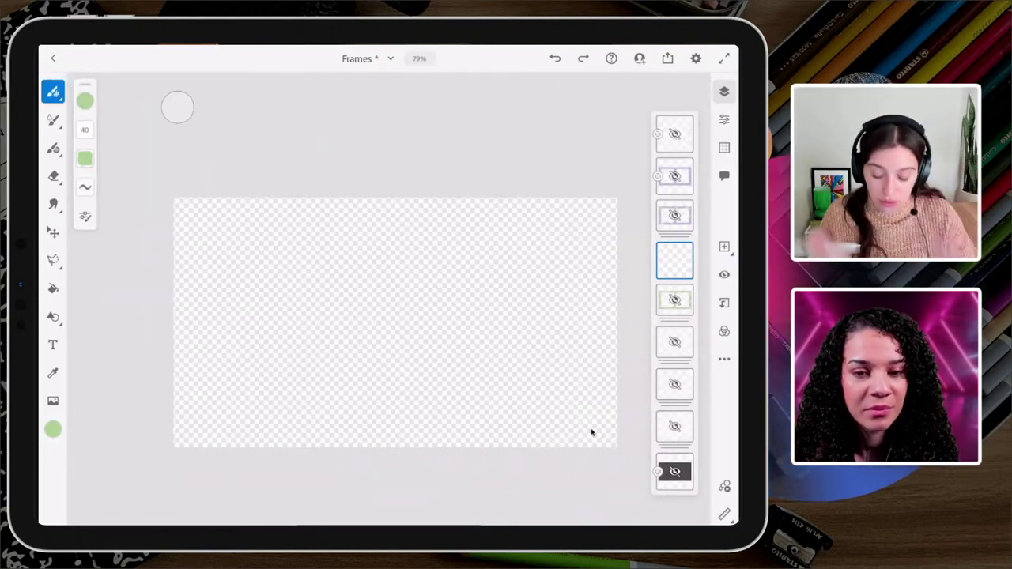
Draw a large closed green oval outline across the canvas and fill the area outside it with the same green
left_click(458, 222)
mouse_move(272, 251)
left_mouse_down()
mouse_move(237, 310)
mouse_move(269, 379)
mouse_move(332, 408)
mouse_move(437, 417)
mouse_move(525, 388)
mouse_move(554, 331)
mouse_move(552, 272)
mouse_move(512, 228)
mouse_move(450, 211)
mouse_move(384, 206)
mouse_move(285, 241)
mouse_move(220, 301)
left_mouse_up()
mouse_move(555, 299)
left_mouse_down()
mouse_move(510, 237)
mouse_move(447, 217)
mouse_move(277, 245)
left_mouse_up()
left_click(53, 287)
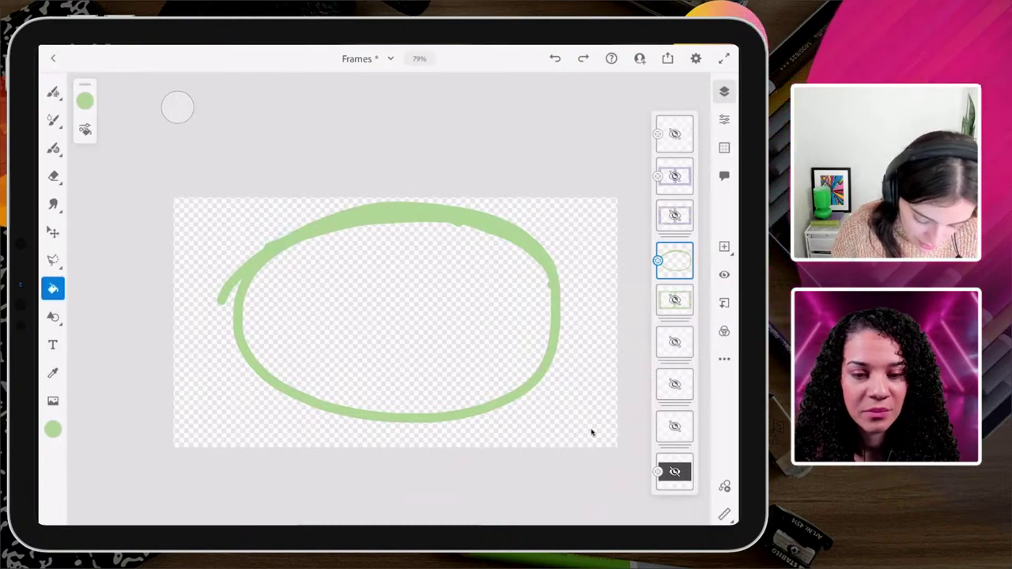
left_click(217, 239)
Smooth the oval opening's uneven inner edge with green Hard round brush strokes at size 40
left_click(52, 93)
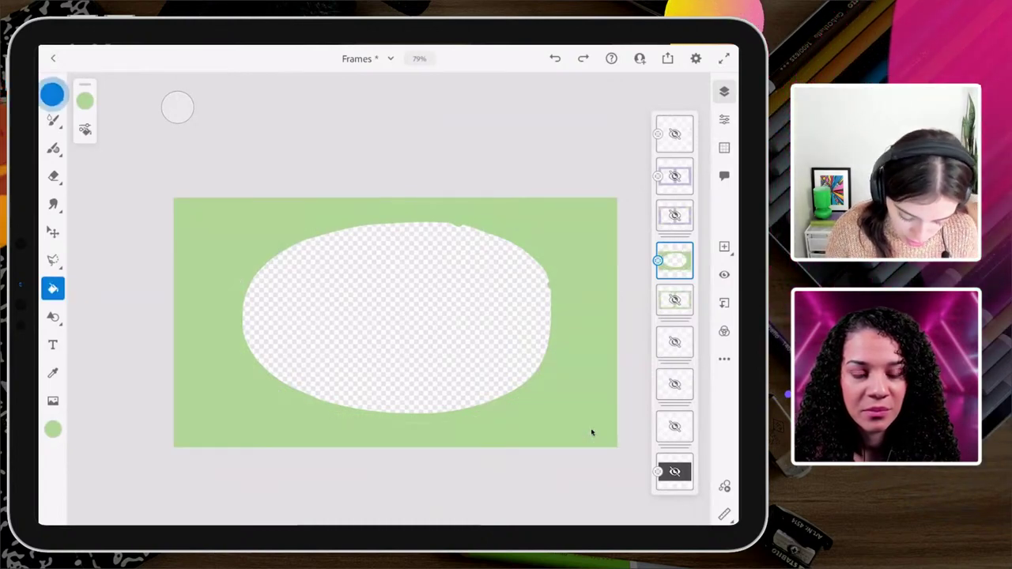
mouse_move(242, 267)
left_mouse_down()
mouse_move(242, 276)
mouse_move(337, 209)
left_mouse_up()
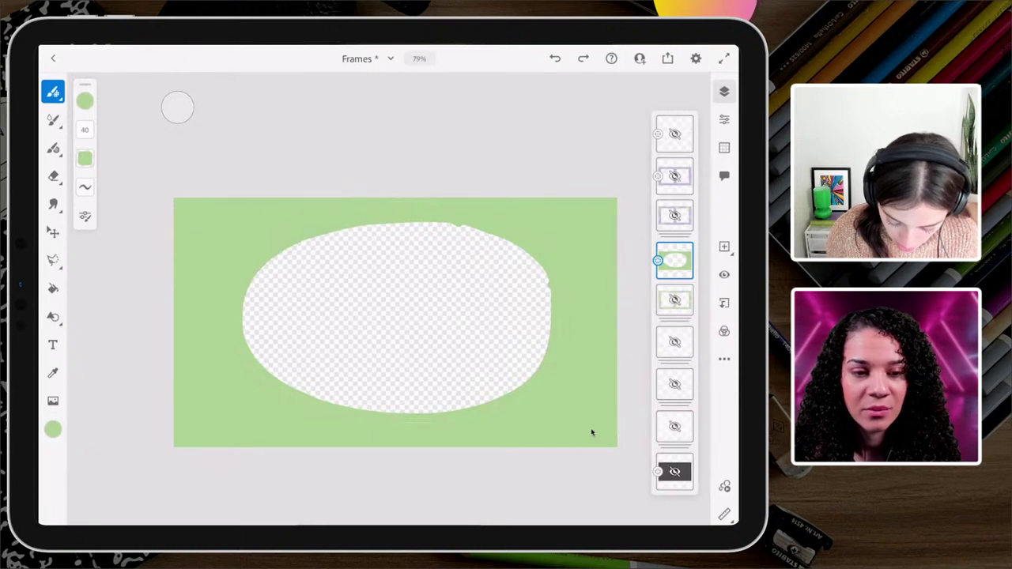
mouse_move(557, 281)
left_mouse_down()
mouse_move(482, 234)
mouse_move(363, 221)
mouse_move(261, 267)
mouse_move(237, 321)
mouse_move(285, 388)
mouse_move(353, 408)
mouse_move(430, 412)
mouse_move(511, 389)
mouse_move(557, 329)
mouse_move(550, 279)
mouse_move(470, 229)
left_mouse_up()
mouse_move(545, 250)
left_mouse_down()
mouse_move(522, 239)
mouse_move(577, 284)
mouse_move(456, 202)
mouse_move(352, 200)
mouse_move(410, 203)
mouse_move(255, 251)
mouse_move(225, 349)
mouse_move(282, 396)
mouse_move(381, 425)
mouse_move(473, 421)
mouse_move(581, 371)
mouse_move(511, 403)
mouse_move(380, 428)
mouse_move(493, 403)
left_mouse_up()
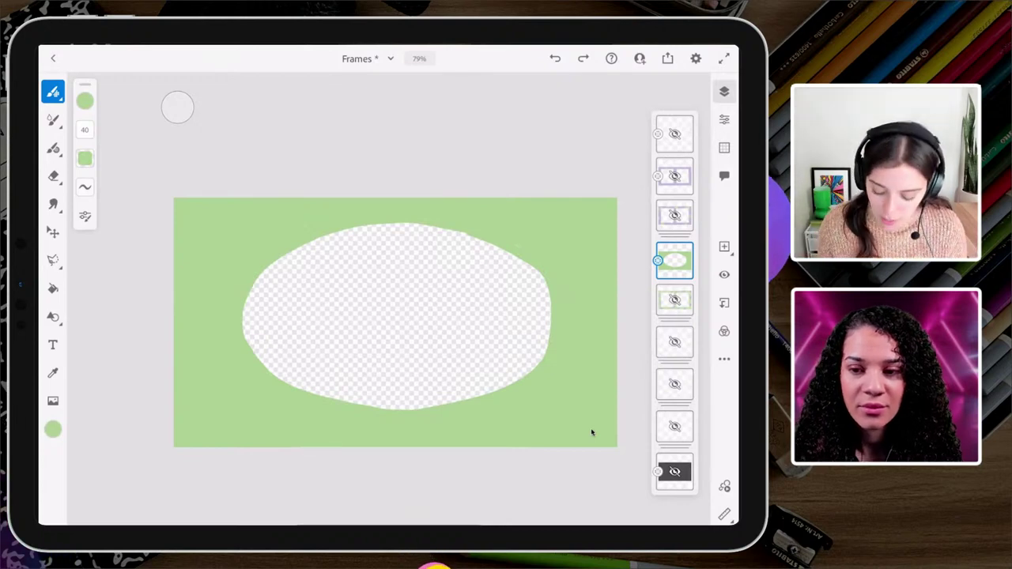
Hide the green oval frame layer and move the green dotted frame group directly above it
left_click(725, 275)
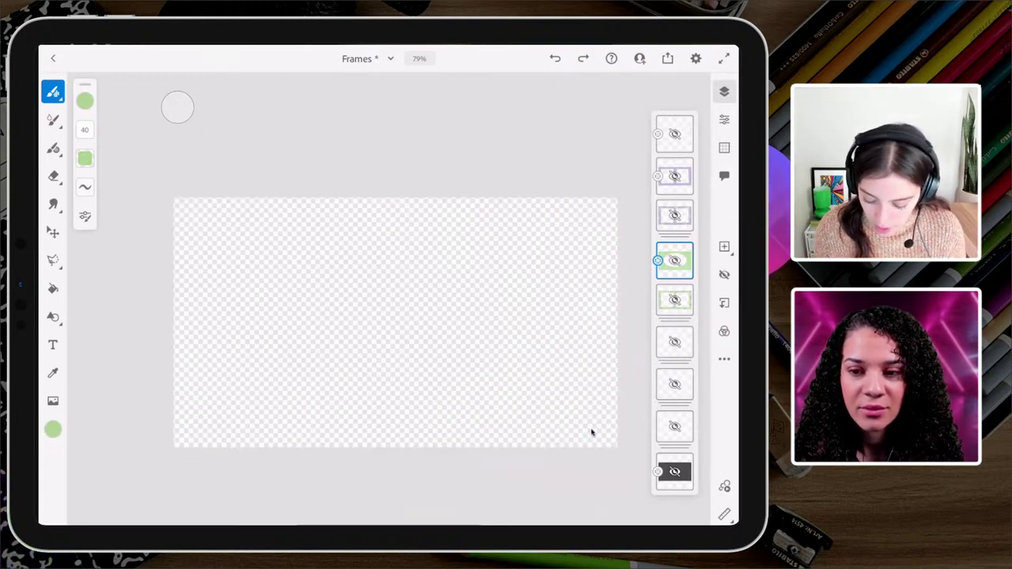
left_click(727, 277)
left_click(674, 299)
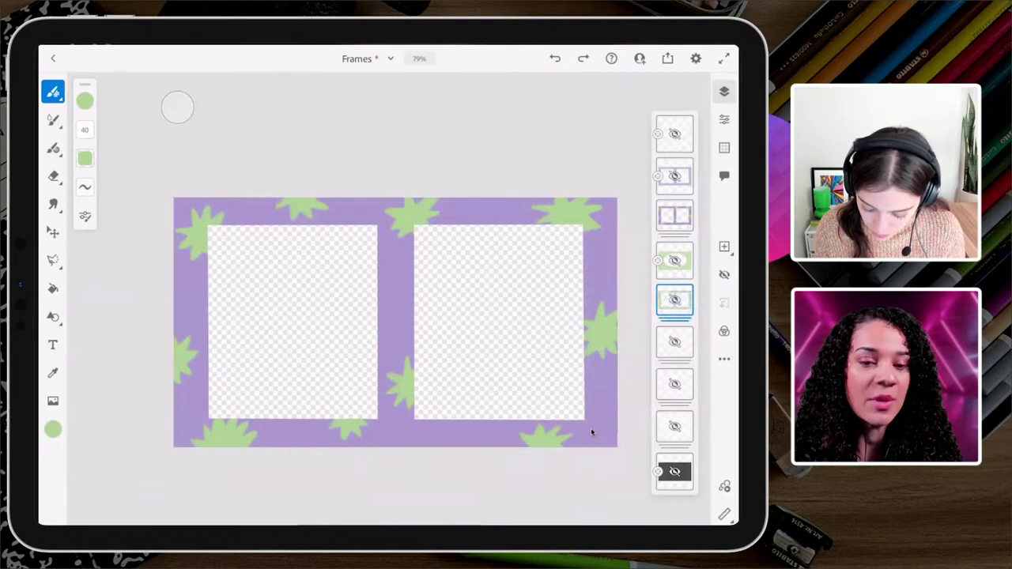
left_click(678, 300)
left_click_drag(678, 299, 675, 258)
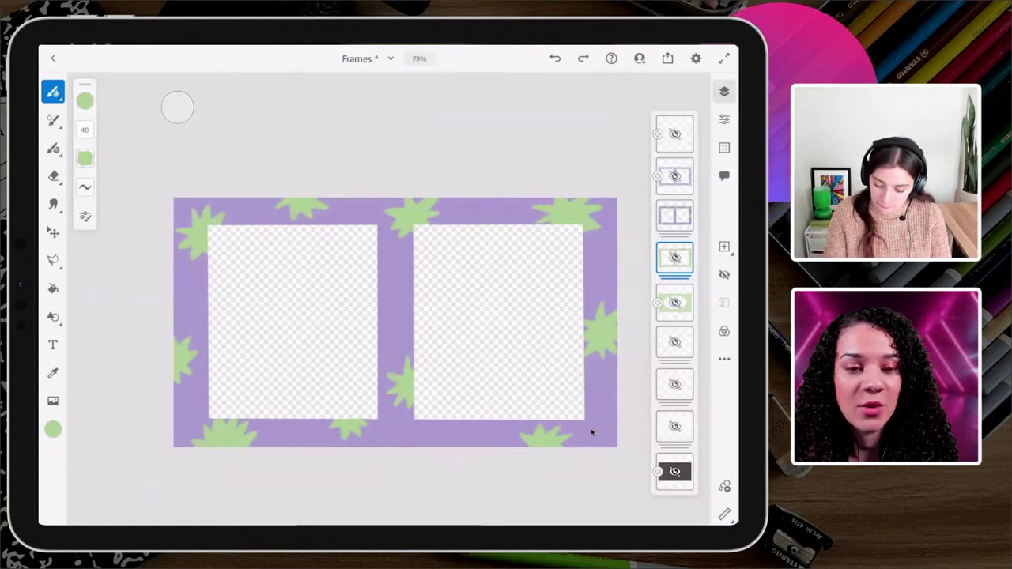
Hide the purple starburst frame group and show the green oval frame layer
left_click(674, 215)
left_click(727, 278)
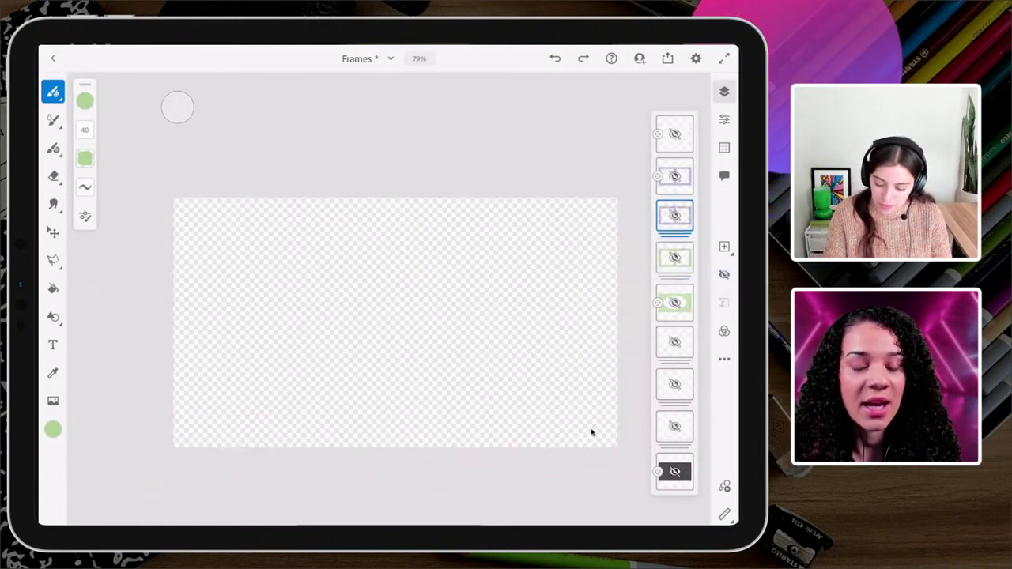
left_click(675, 303)
left_click(725, 275)
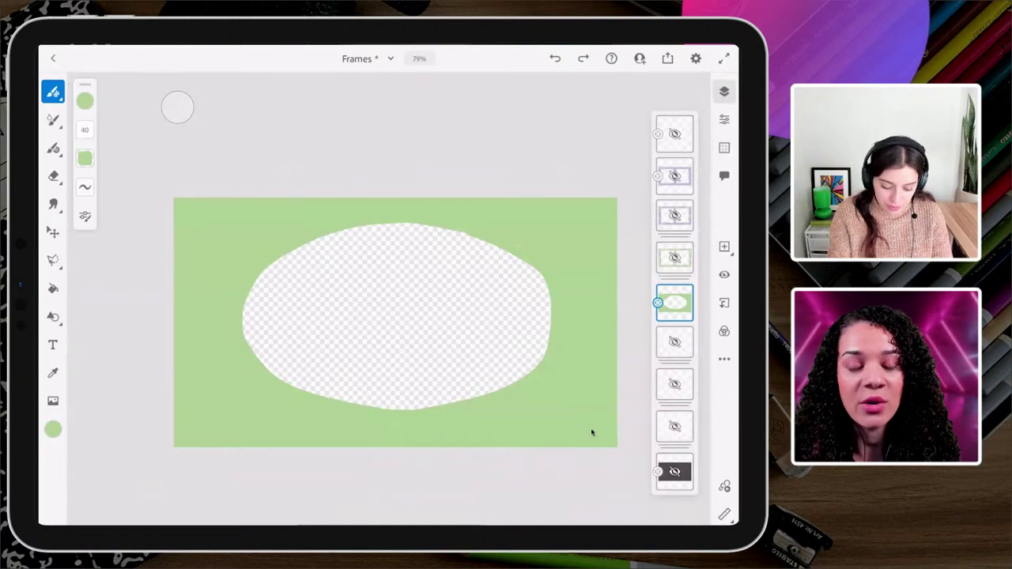
Stretch the green oval frame beyond all four canvas edges, accepting the crop and turning off further cropping warnings
left_click(53, 232)
left_click_drag(395, 447, 394, 484)
mouse_move(395, 197)
left_mouse_down()
mouse_move(398, 174)
mouse_move(395, 191)
left_mouse_up()
left_click_drag(173, 340, 141, 339)
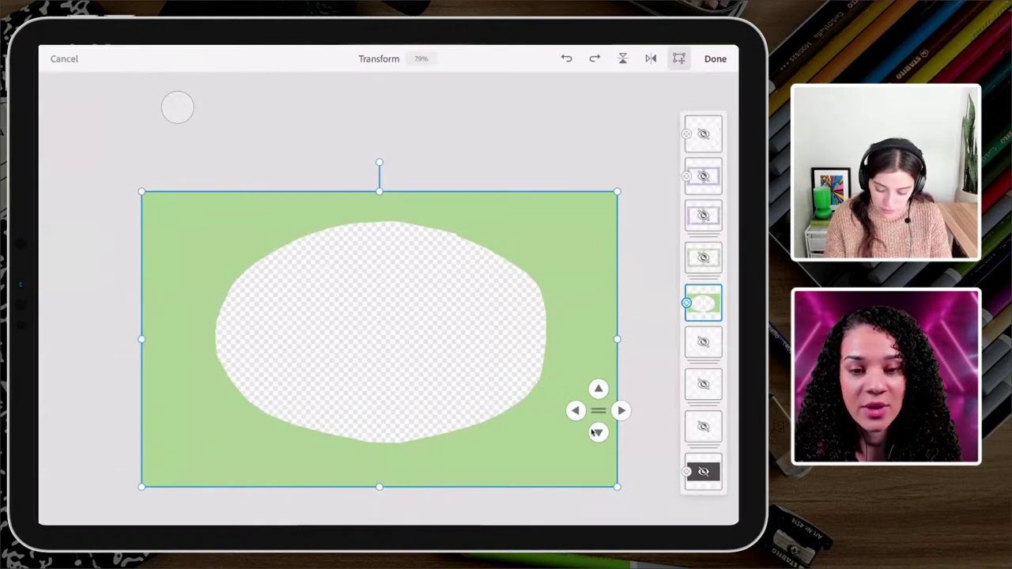
left_click_drag(617, 338, 649, 339)
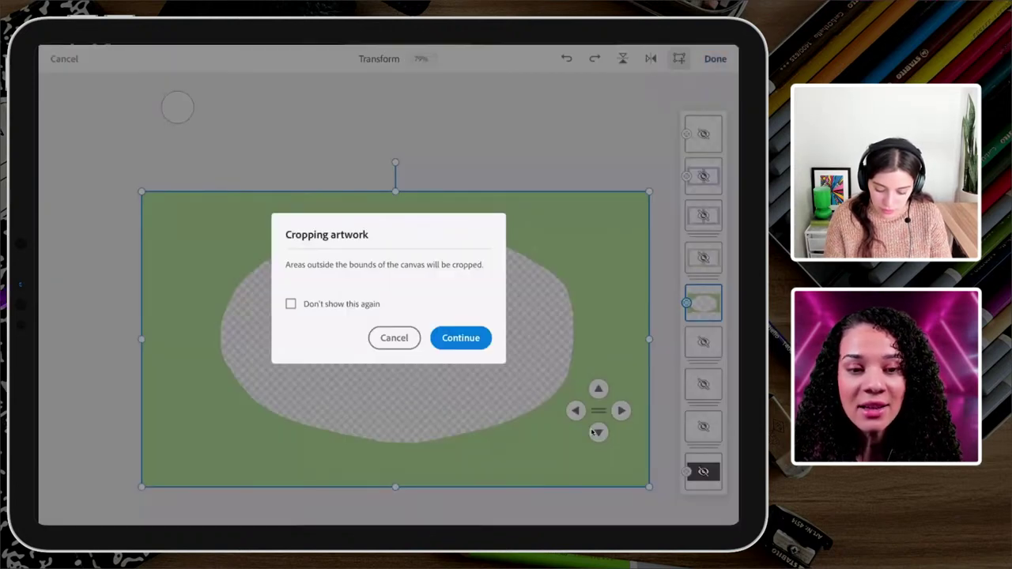
left_click(290, 304)
left_click(461, 338)
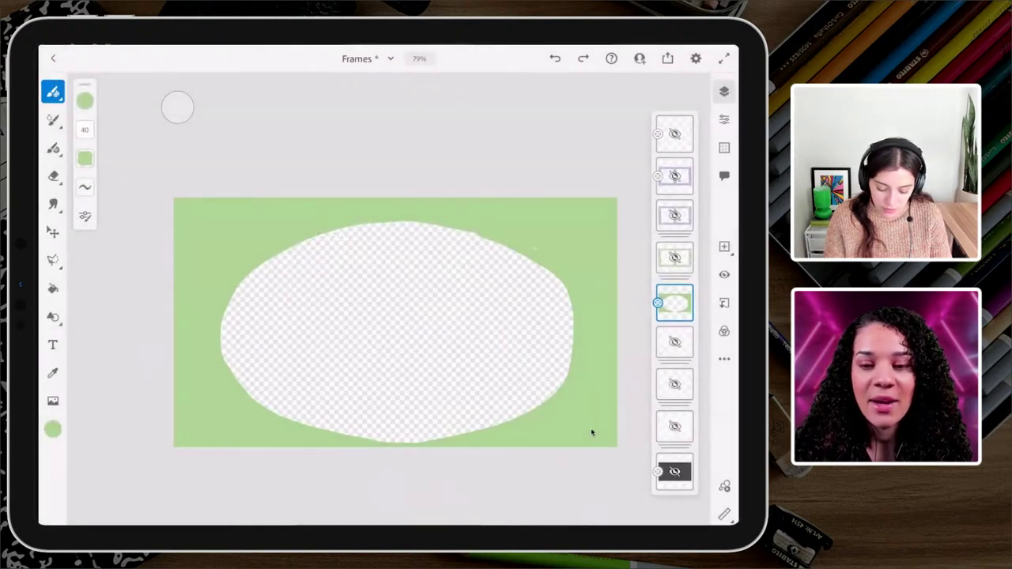
Move the oval frame slightly upward and fill the empty strip along the canvas's lower edge with green
left_click(53, 231)
left_click_drag(374, 315, 374, 309)
left_click(715, 59)
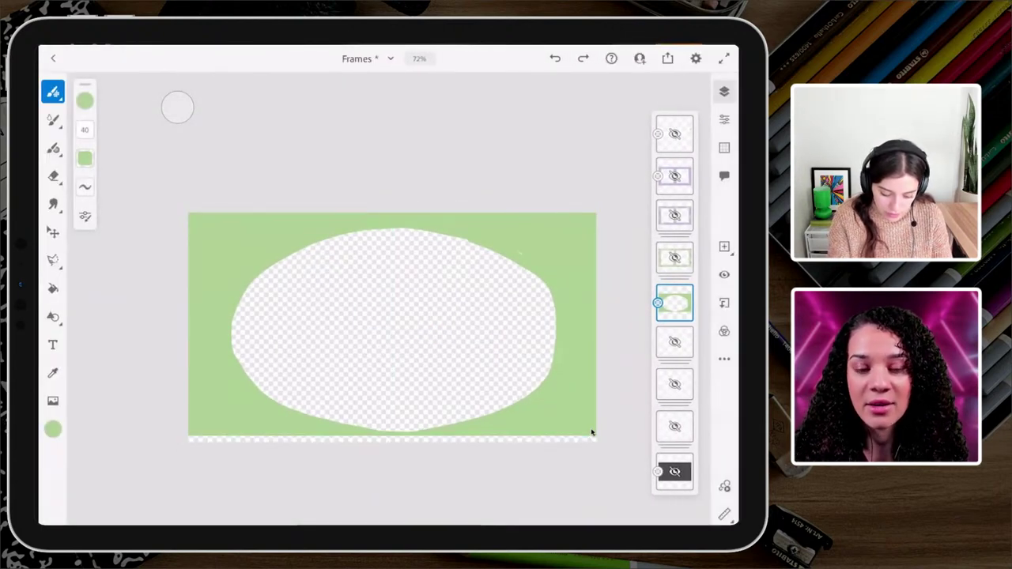
key("g")
left_click(591, 434)
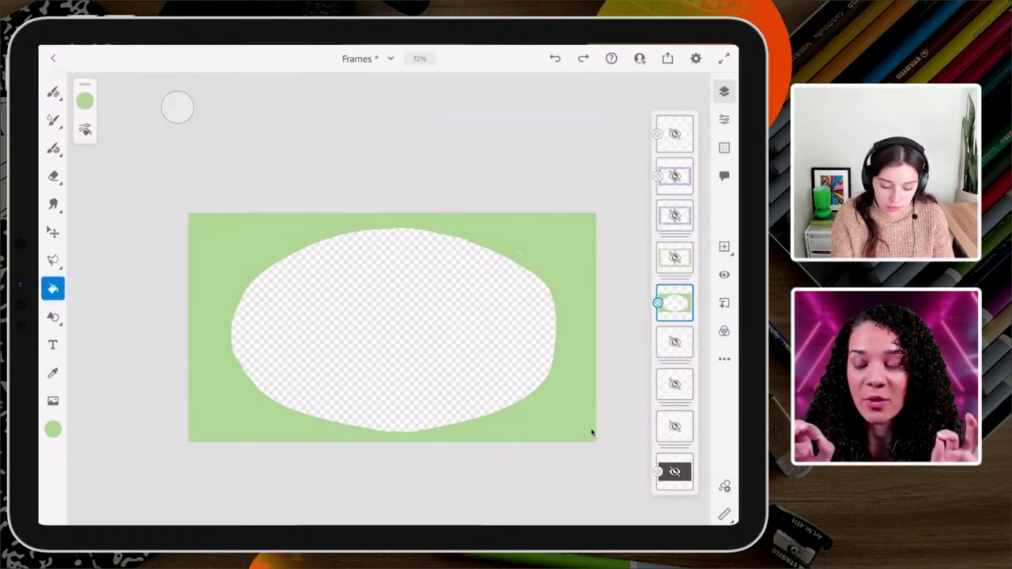
Clean up the stray specks in the oval frame's upper area with green brush strokes at size 40
left_click(53, 176)
mouse_move(540, 254)
left_mouse_down()
mouse_move(511, 237)
mouse_move(533, 244)
mouse_move(556, 282)
mouse_move(565, 375)
mouse_move(582, 261)
left_mouse_up()
left_click(53, 92)
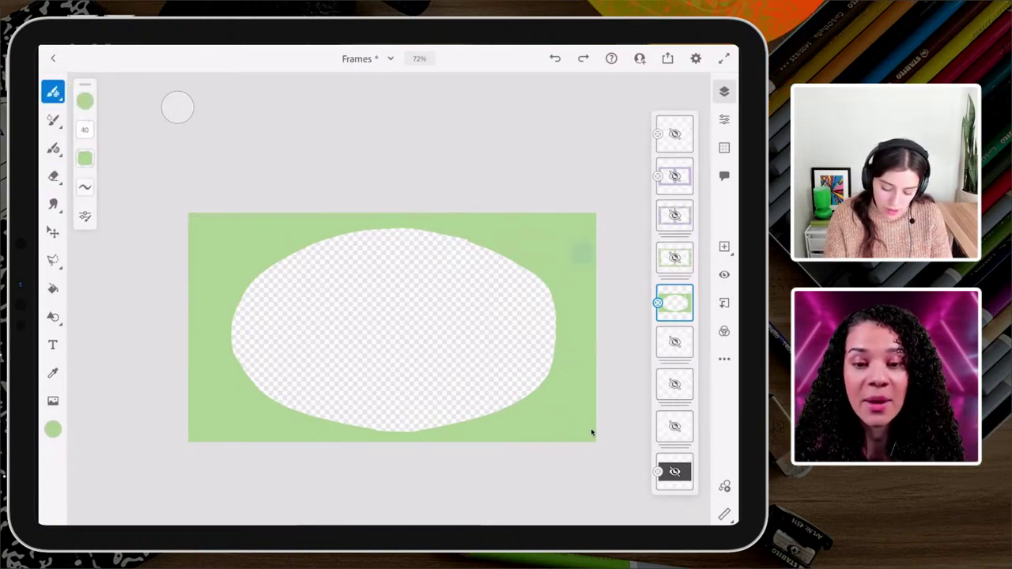
mouse_move(298, 228)
left_mouse_down()
mouse_move(348, 217)
mouse_move(212, 254)
mouse_move(204, 220)
mouse_move(187, 237)
mouse_move(206, 337)
mouse_move(248, 395)
left_mouse_up()
mouse_move(298, 213)
left_mouse_down()
mouse_move(265, 239)
mouse_move(342, 217)
left_mouse_up()
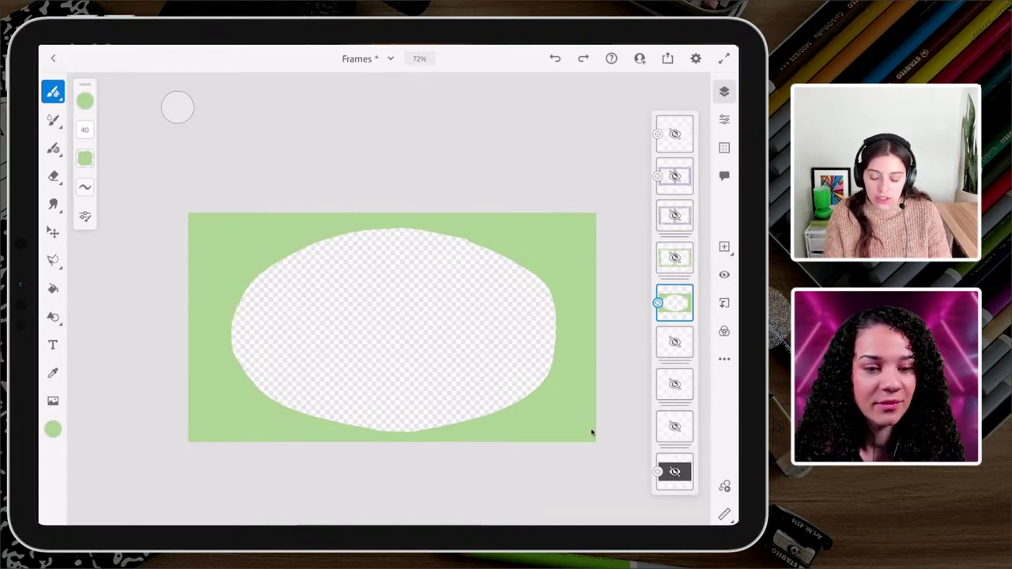
Hide the green oval frame layer and show the green dotted frame group with the VOICE OVER TIME lettering
left_click(725, 274)
left_click(674, 254)
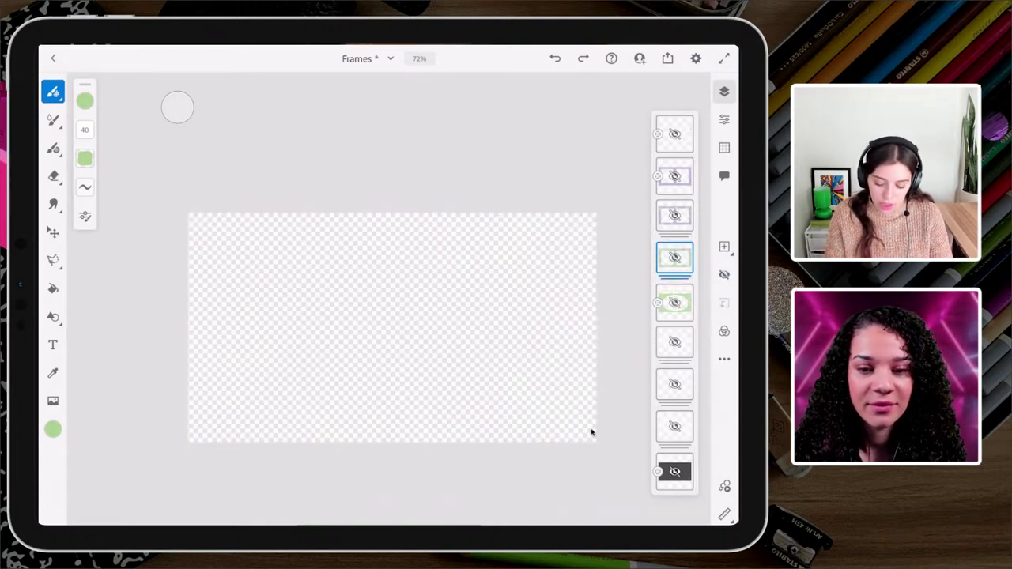
left_click(725, 275)
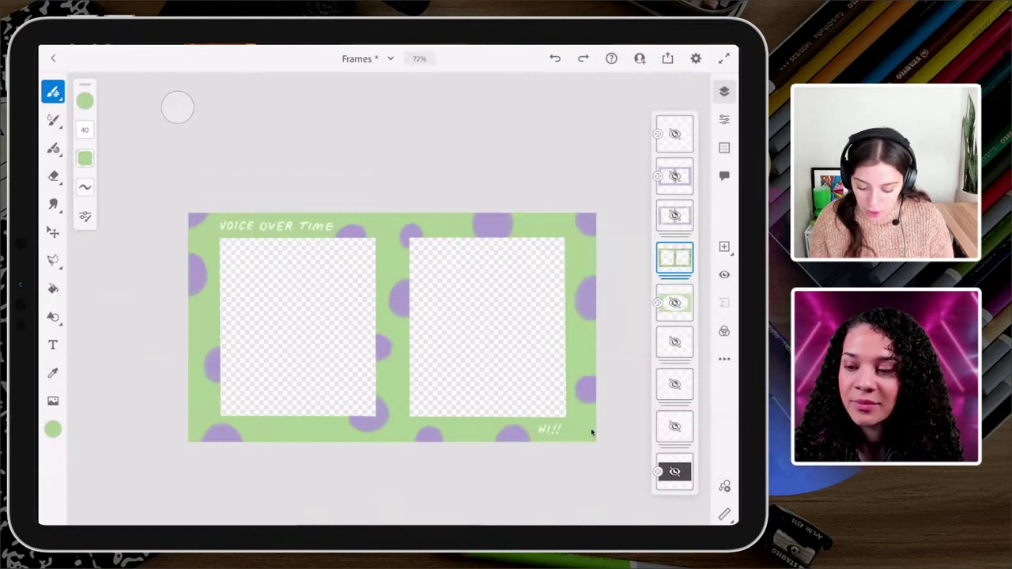
left_click(675, 303)
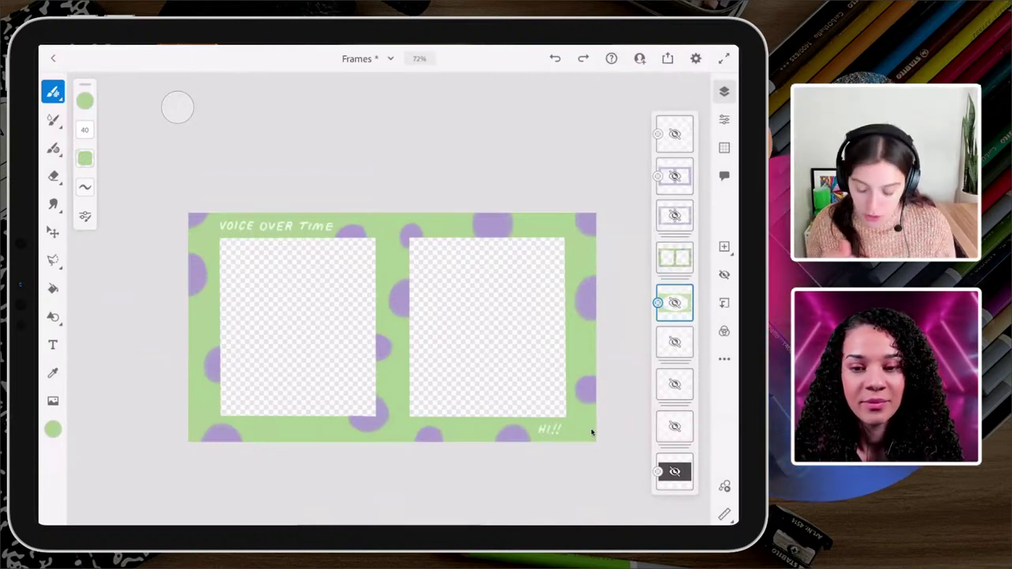
Delete the empty layer at the top of the stack and the hidden single purple frame layer beneath it
left_click(674, 134)
left_click(724, 359)
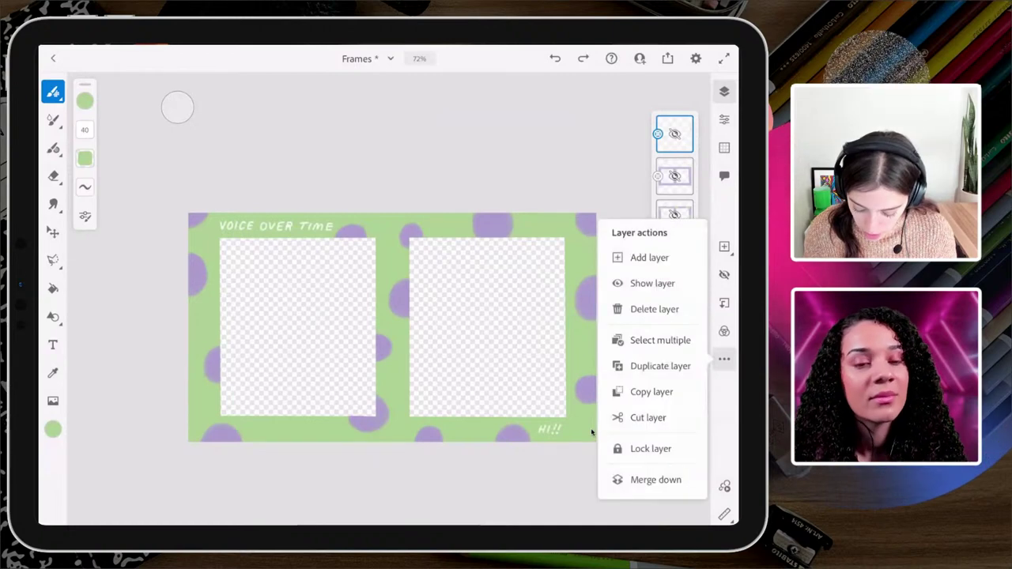
left_click(654, 309)
left_click(53, 175)
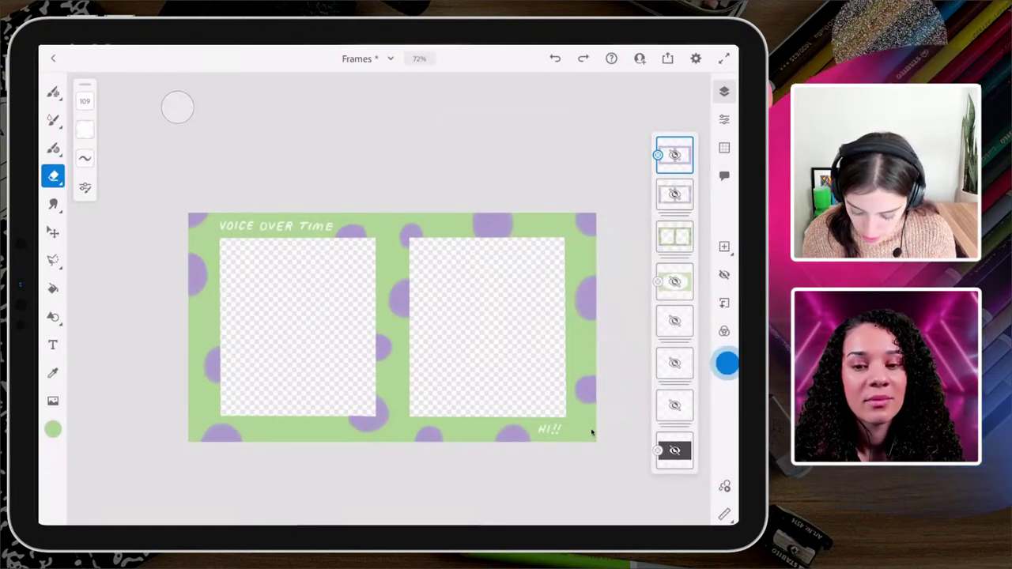
left_click(727, 363)
left_click(685, 323)
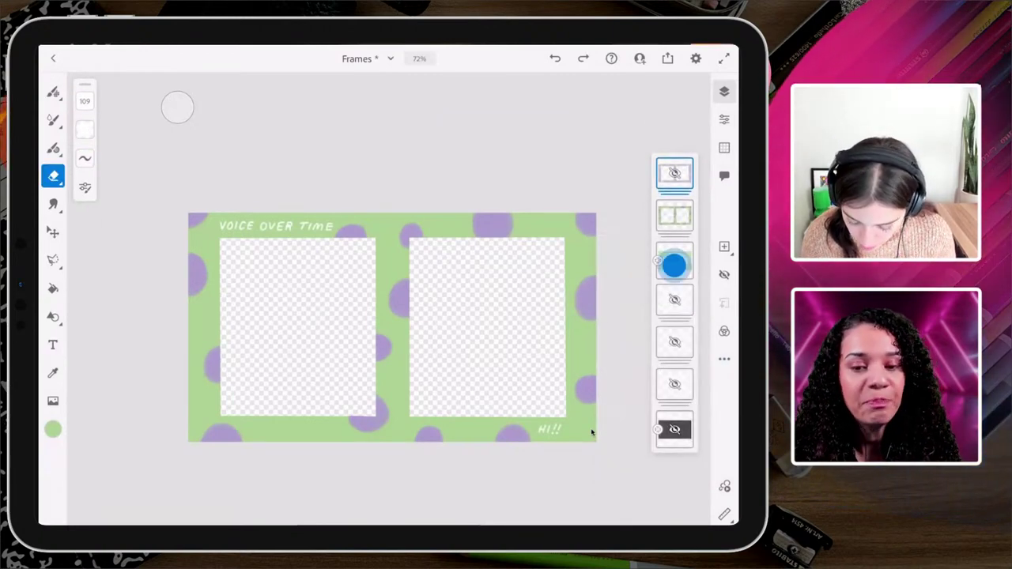
Show the purple starburst frame group above the green dotted frame group
left_click(674, 173)
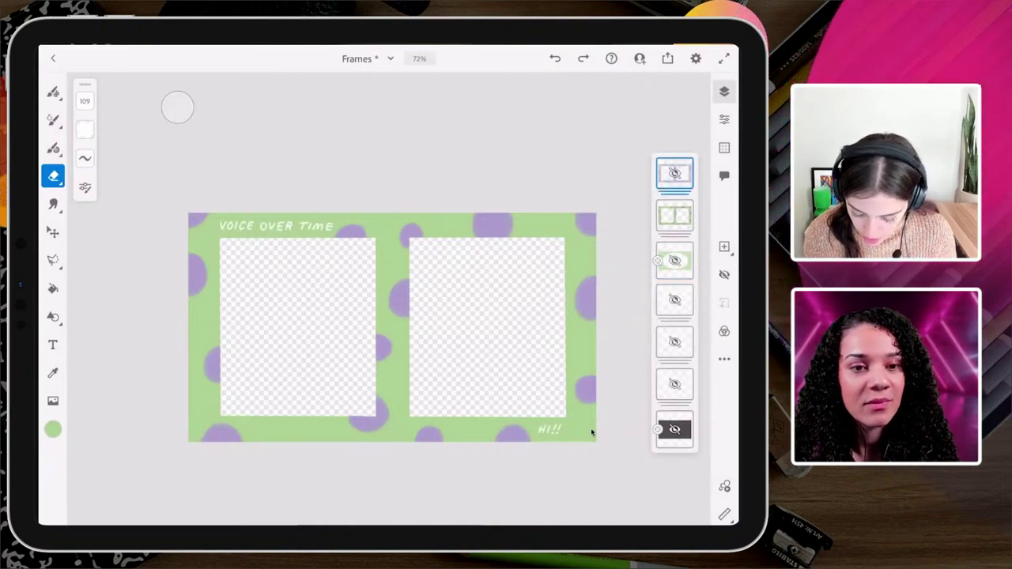
left_click(725, 274)
left_click(724, 274)
left_click(725, 275)
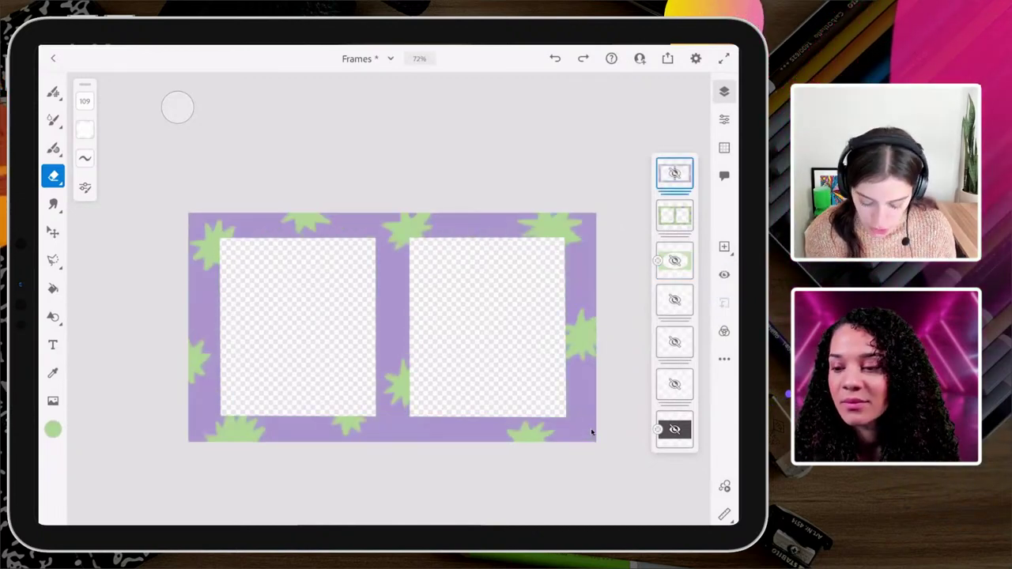
left_click(725, 275)
left_click(725, 274)
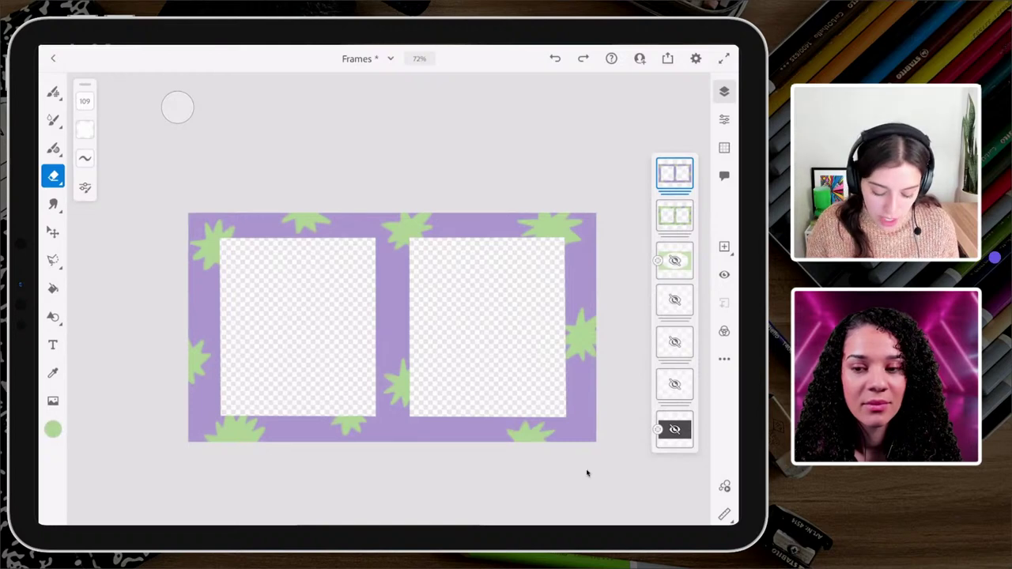
Save the Frames document and return to the overview of saved files
left_click(367, 59)
left_click(387, 151)
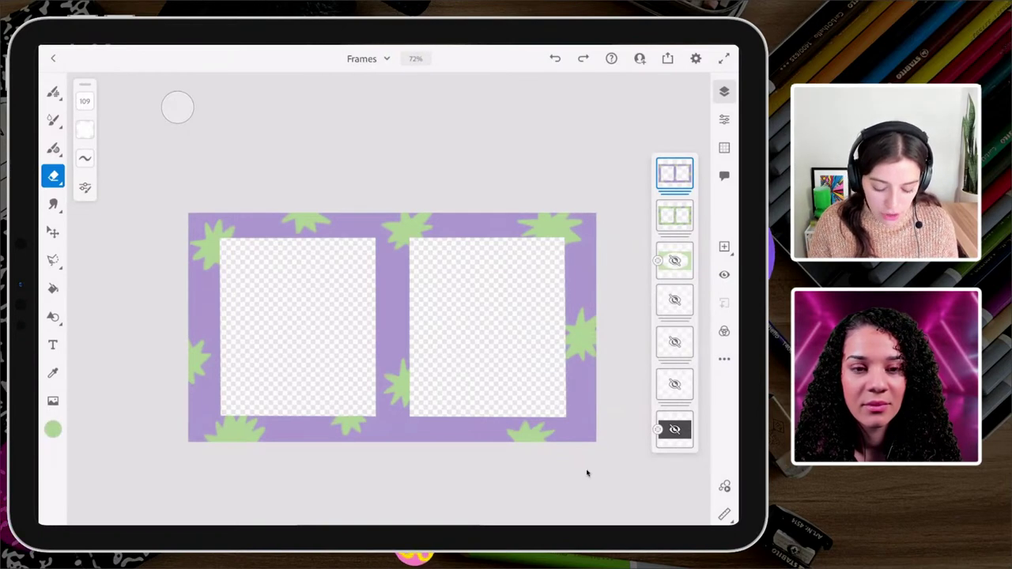
left_click(368, 58)
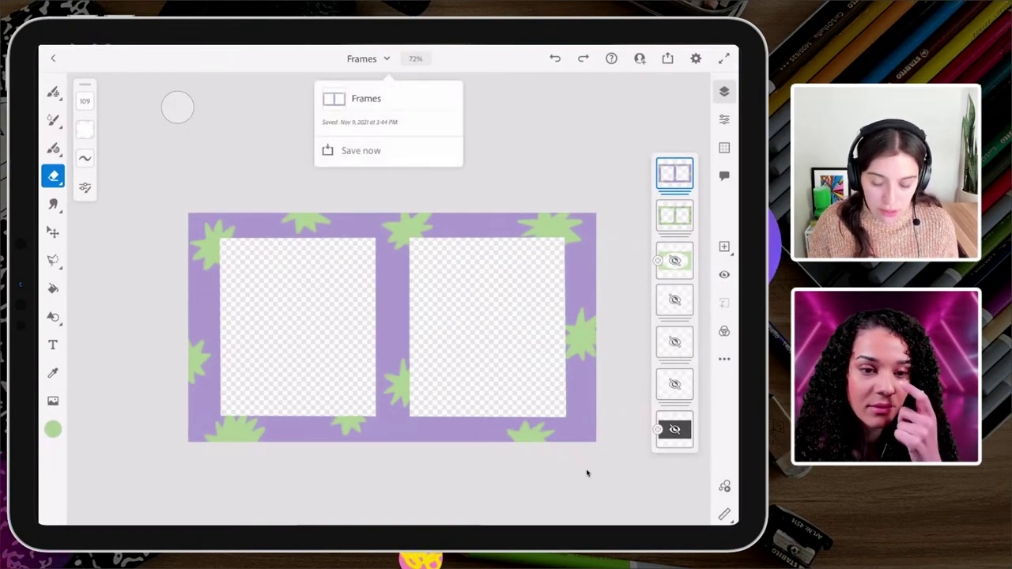
left_click(587, 473)
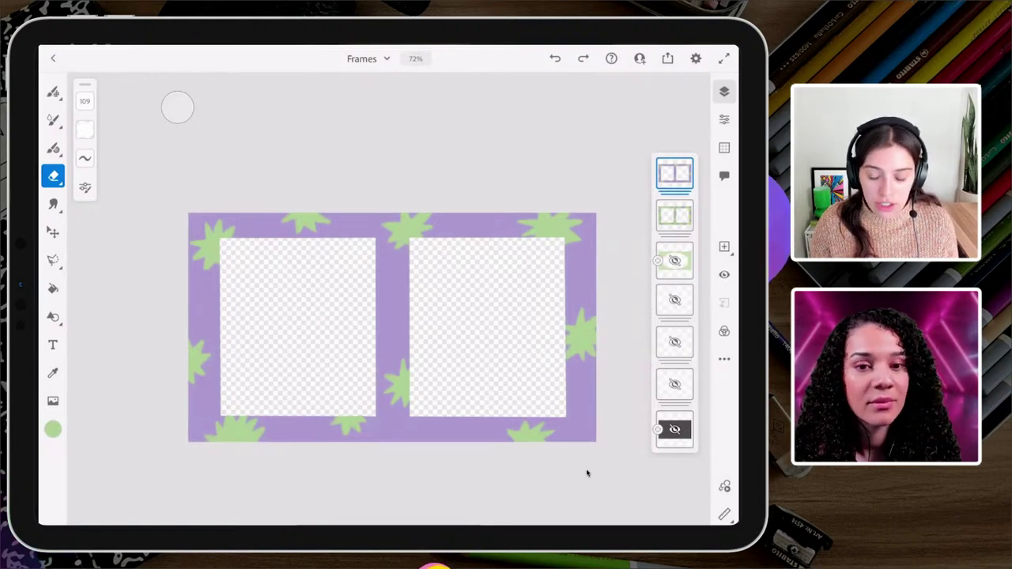
left_click(53, 57)
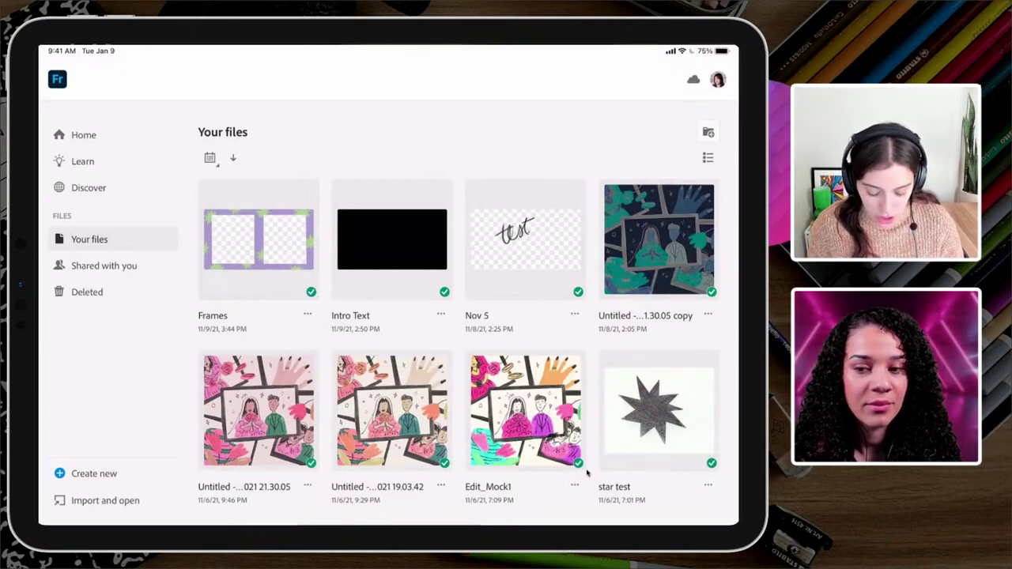
mouse_move(304, 317)
left_mouse_down()
mouse_move(308, 287)
mouse_move(316, 314)
left_mouse_up()
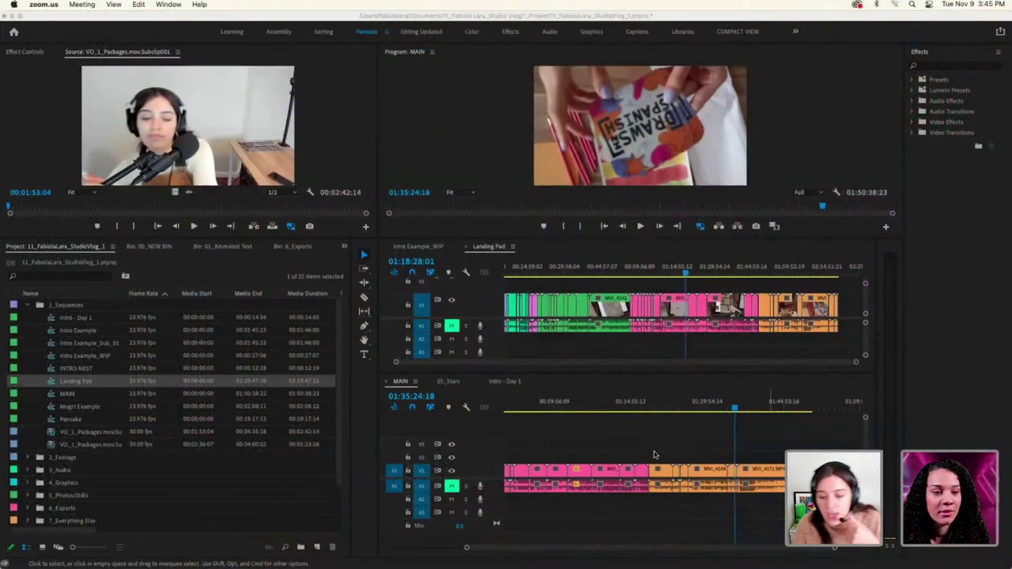
Clear the desktop by putting away the Premiere Pro window and closing the Finder window
left_click(14, 17)
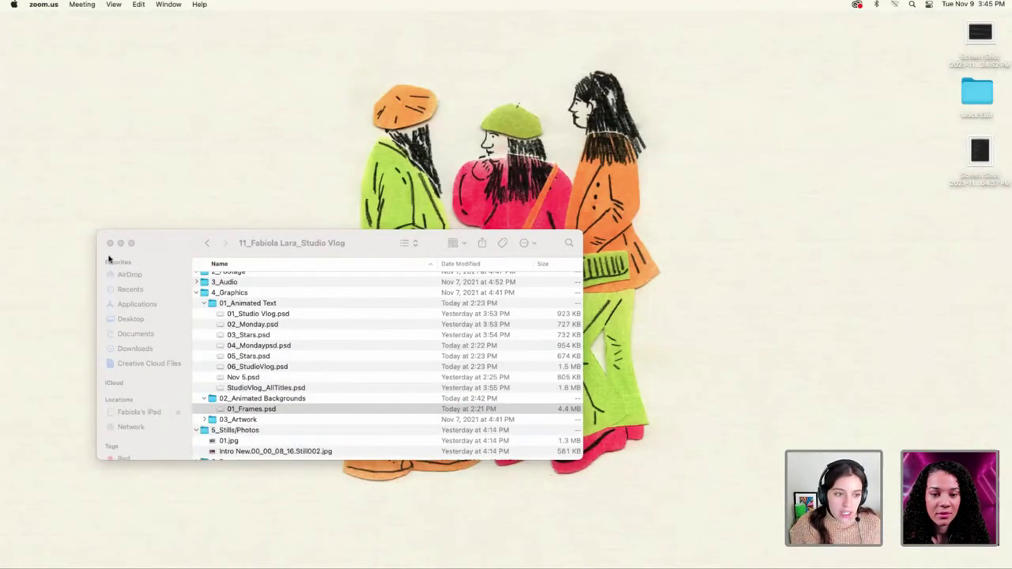
left_click(110, 244)
Launch Photoshop 2022 and open the Frames cloud document with no layer selected
mouse_move(488, 553)
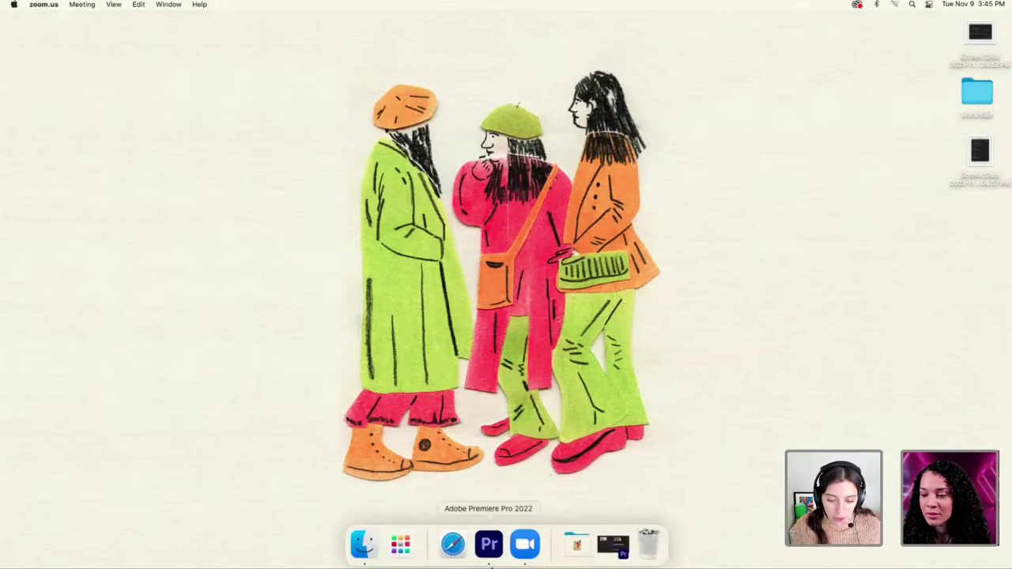
left_click(401, 545)
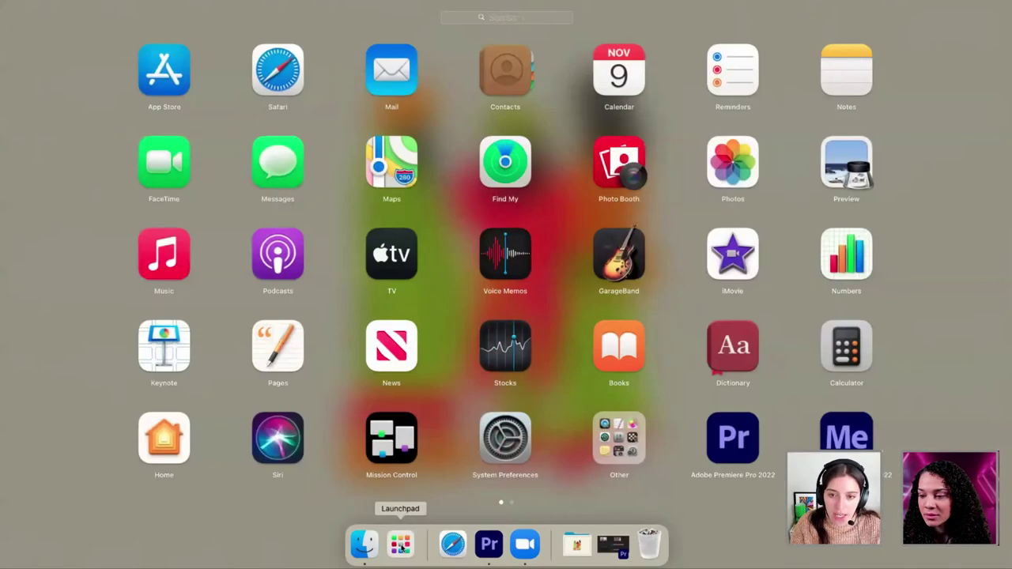
type("photo")
key("Right")
key("Right")
key("Return")
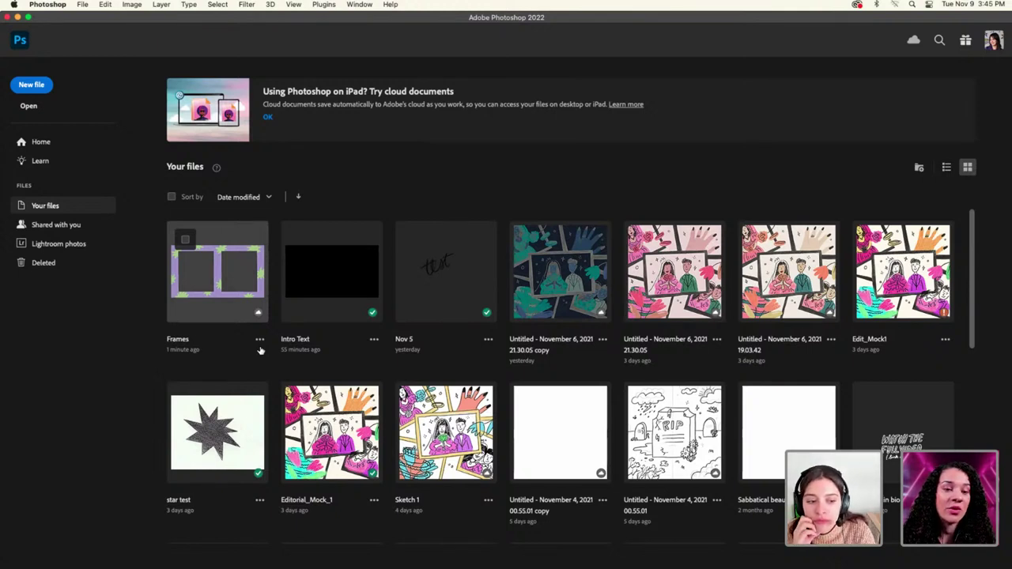
left_click(215, 276)
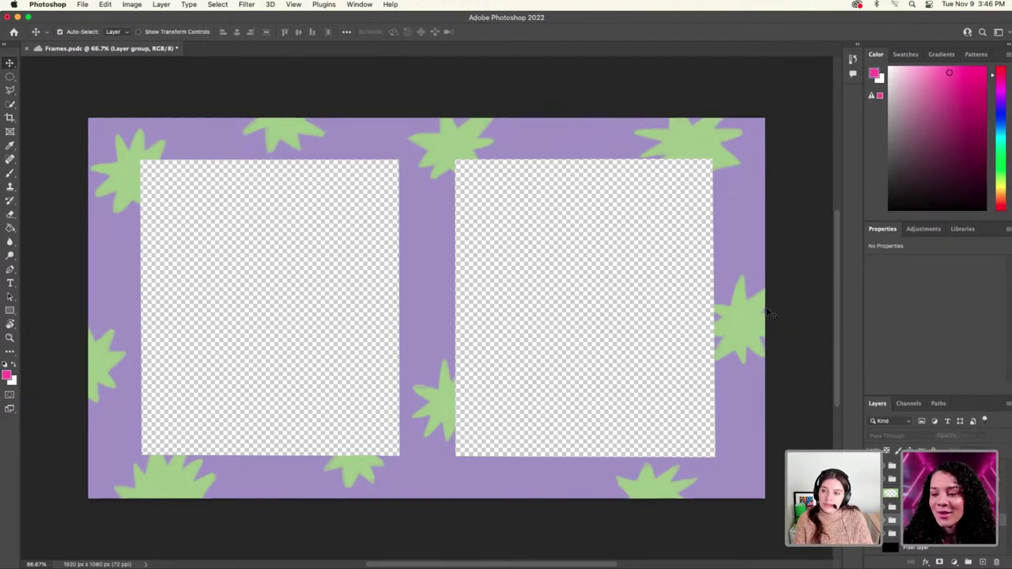
left_click(69, 68)
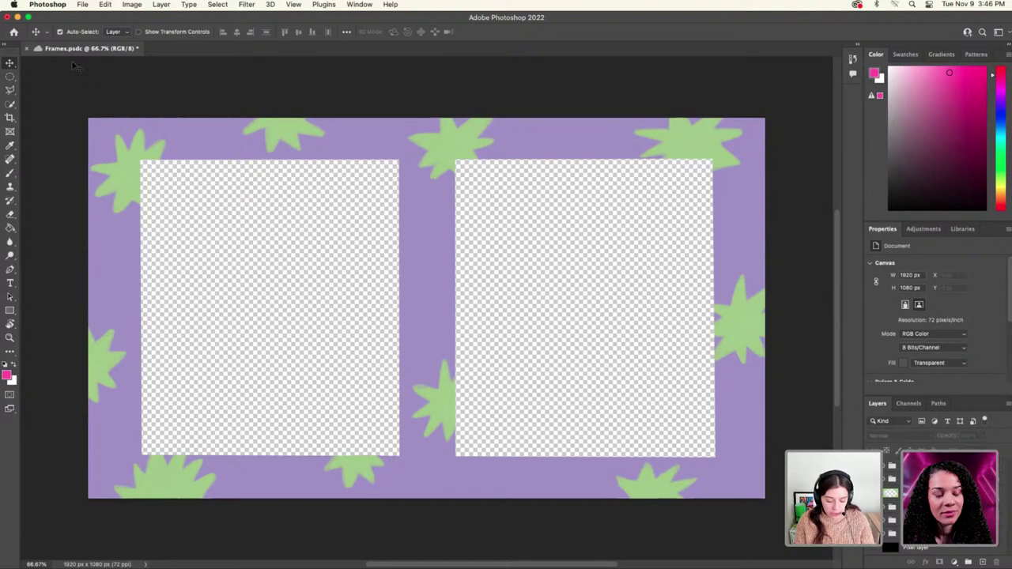
Begin saving the Frames document as a Photoshop file in the 02_Animated Backgrounds folder inside 4_Graphics
key("super+s")
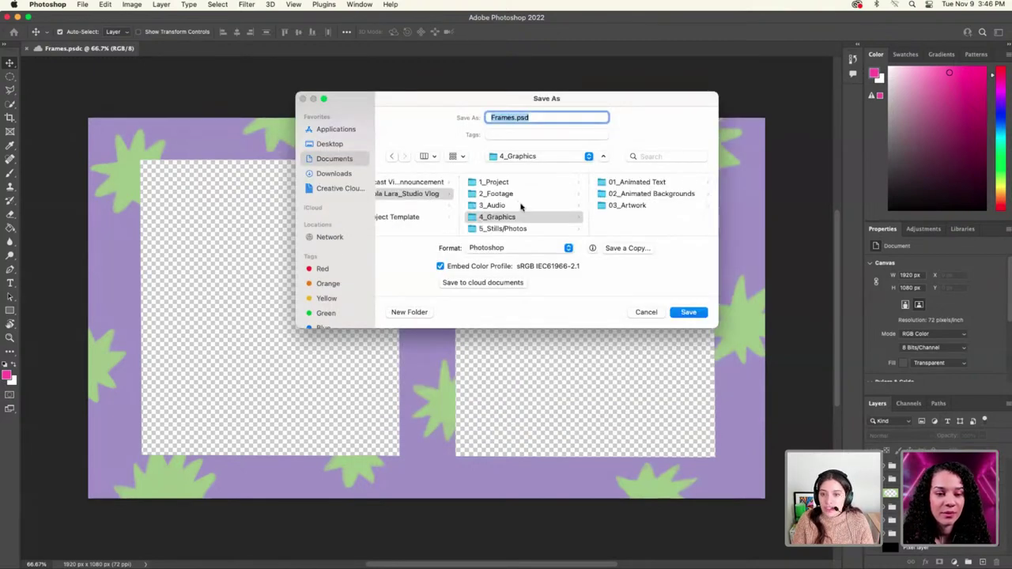
left_click(678, 196)
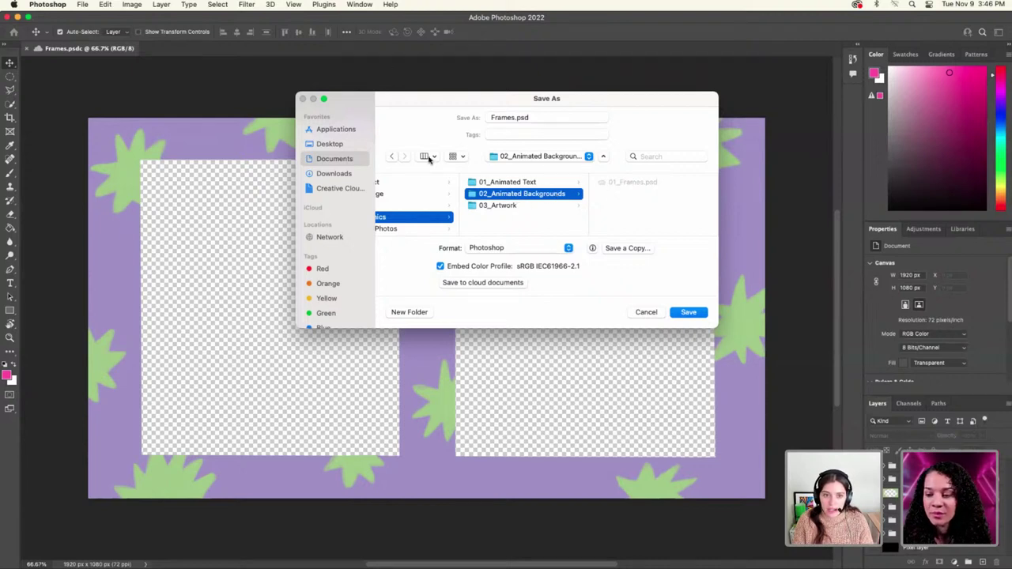
left_click(339, 188)
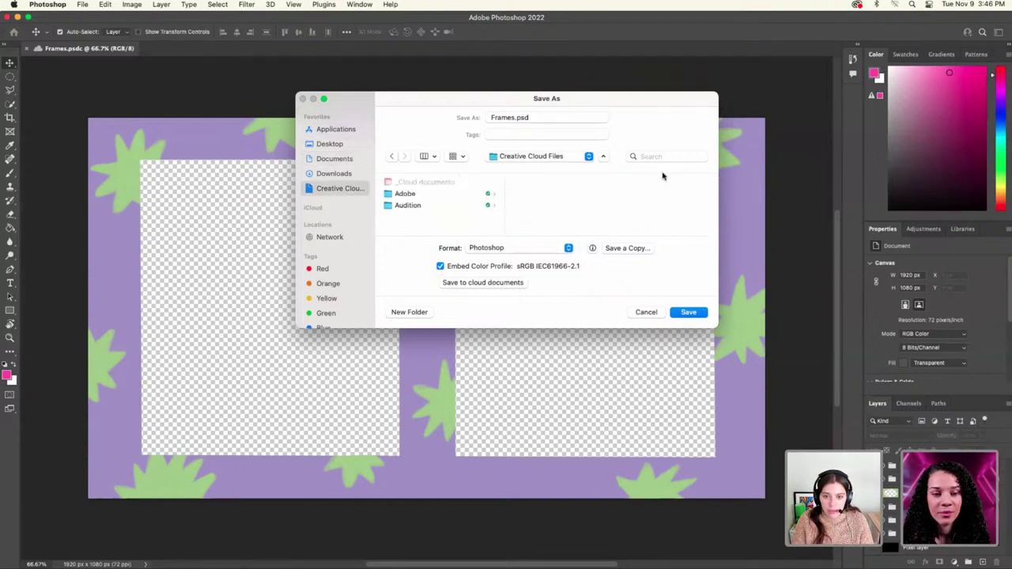
left_click(390, 158)
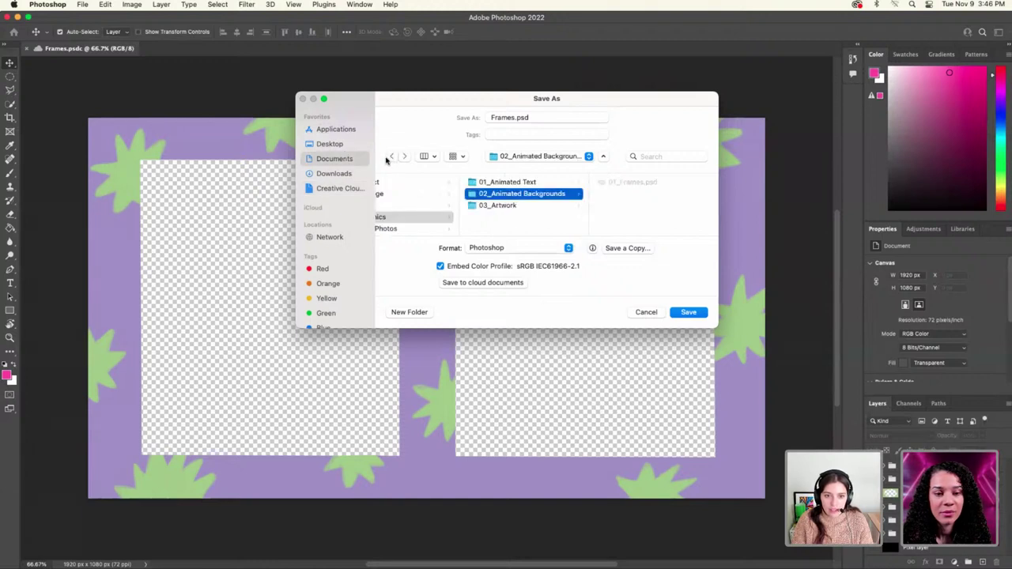
left_click_drag(375, 96, 408, 253)
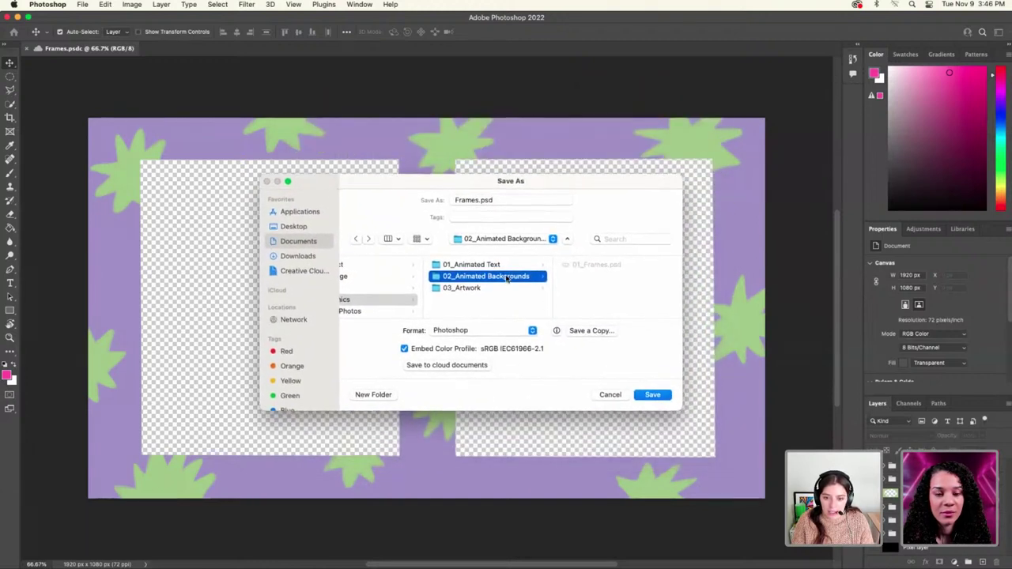
Name the file 01_New_Frames.psd and save it
left_click(609, 268)
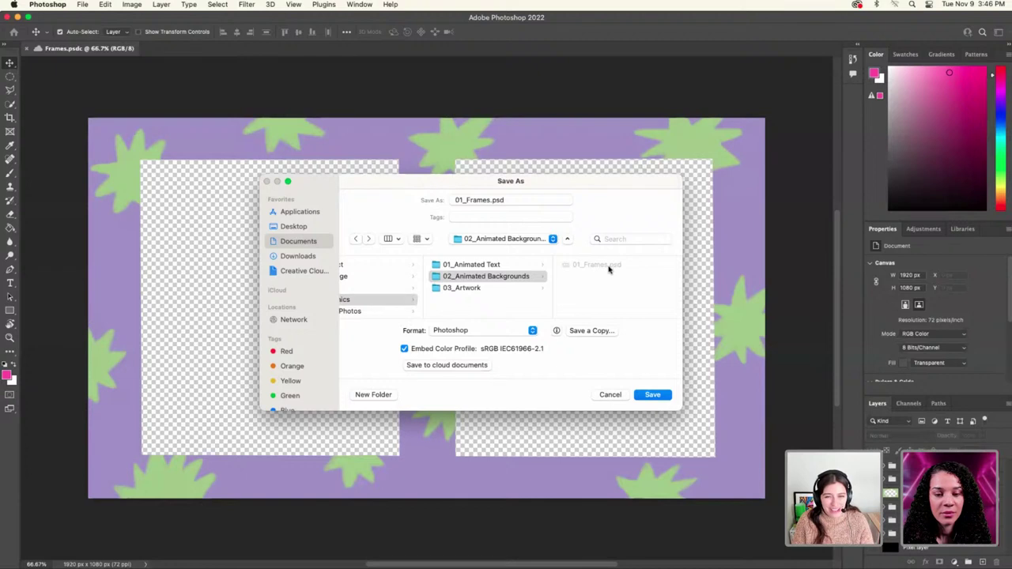
double_click(489, 199)
type("02")
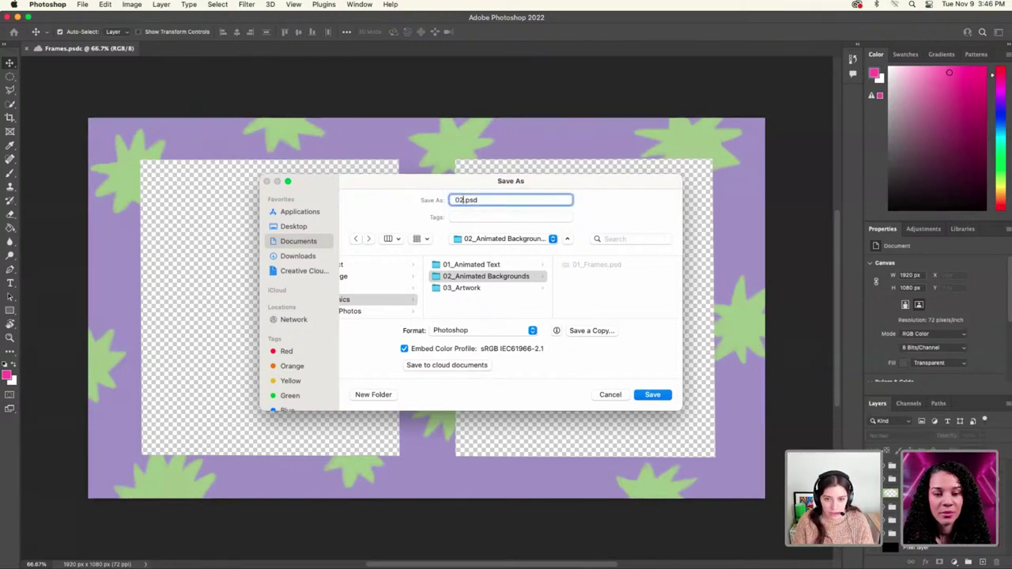
type("_Frames")
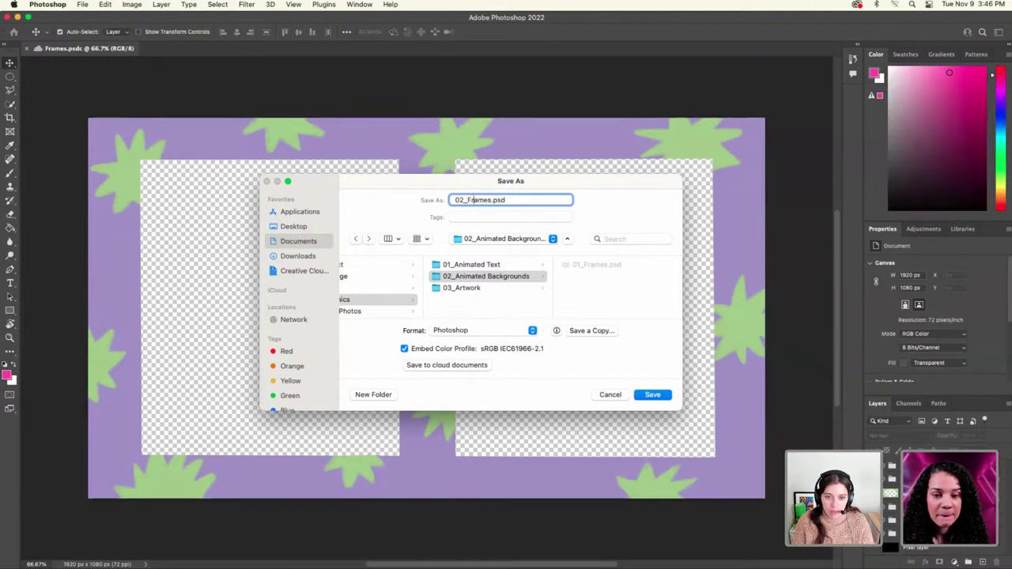
key("BackSpace")
type("1_")
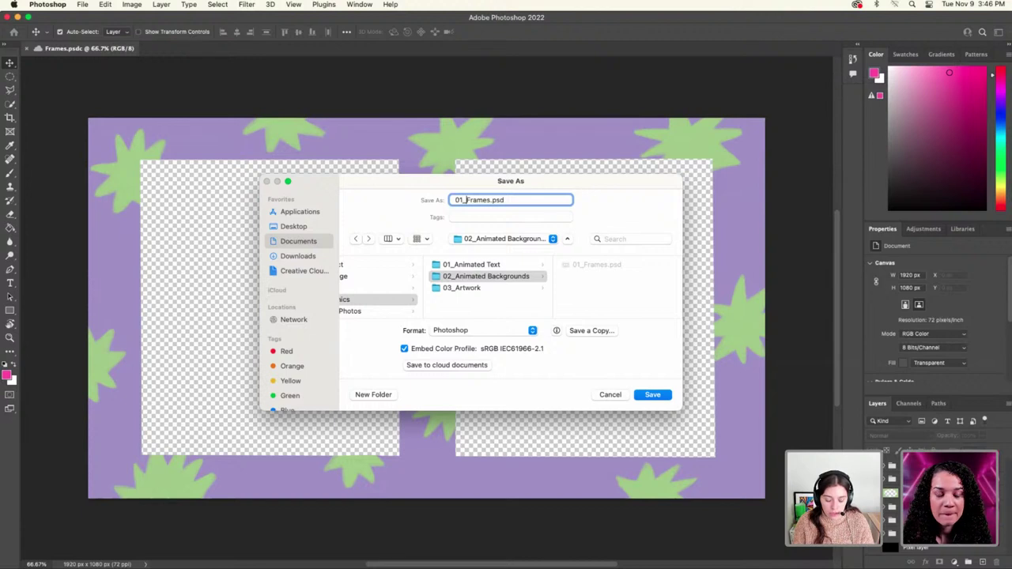
type("New_")
key("Return")
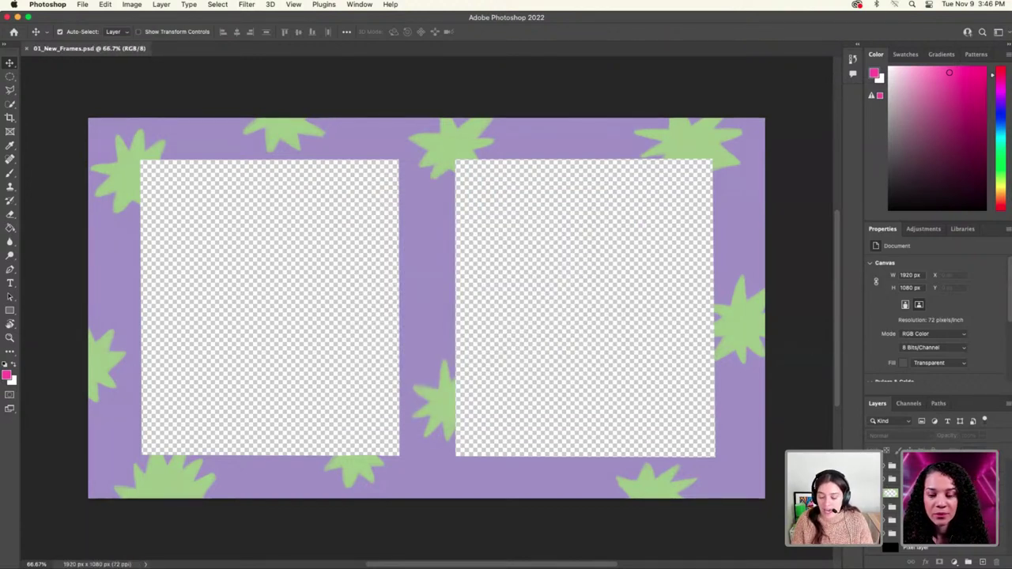
Widen the panel column and extend the Layers panel upward to display the whole layer stack
key("super+g")
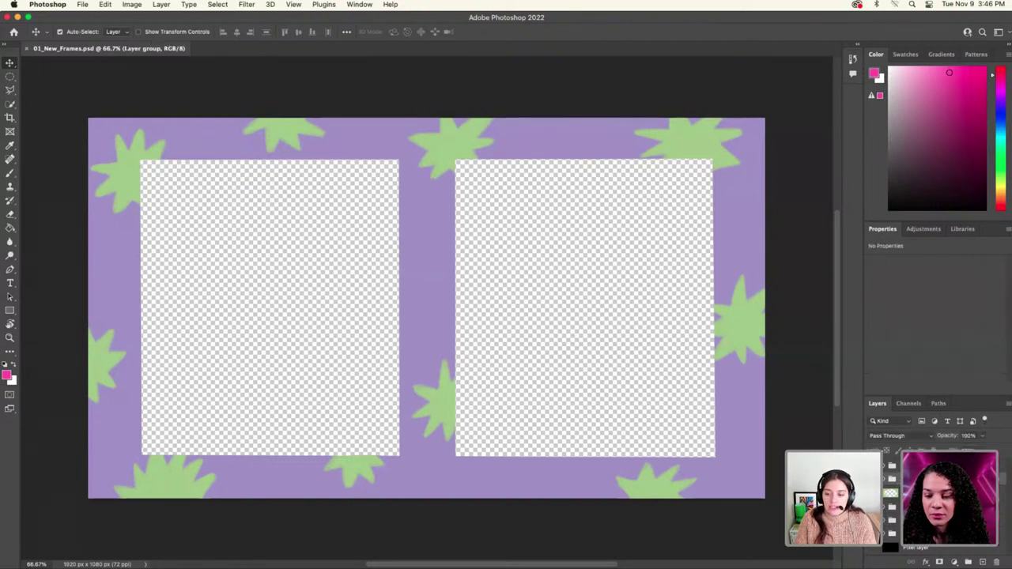
left_click(918, 552)
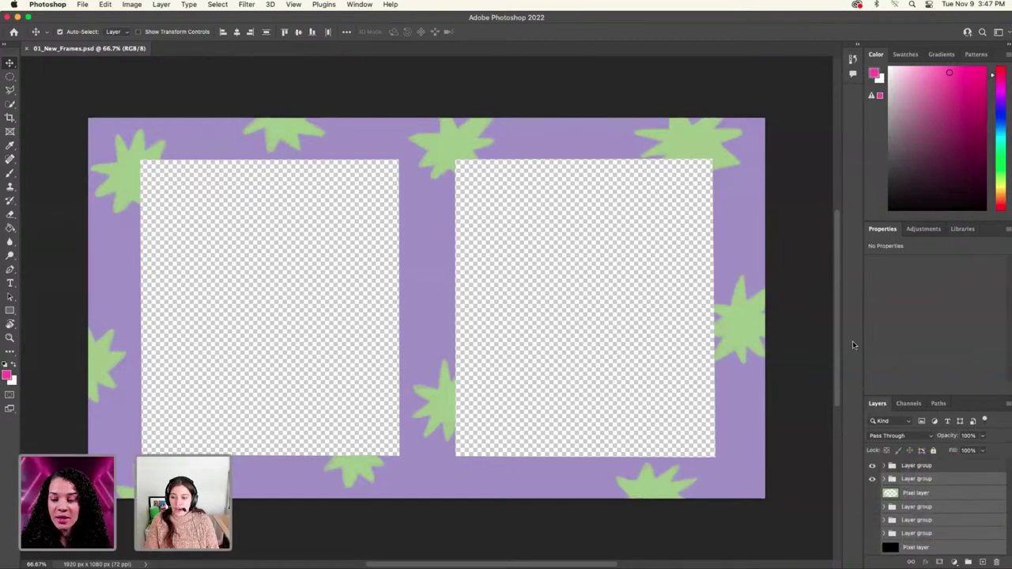
left_click_drag(866, 344, 691, 341)
left_click_drag(726, 396, 728, 259)
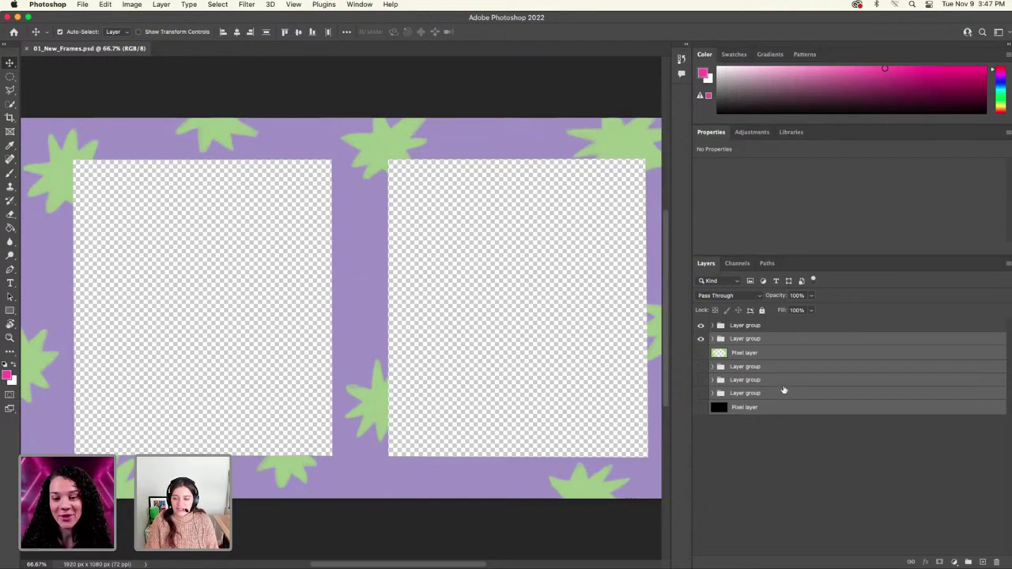
Hide the green dotted frame group directly beneath the top group, keeping the starburst frame group shown
left_click(794, 424)
left_click(734, 340)
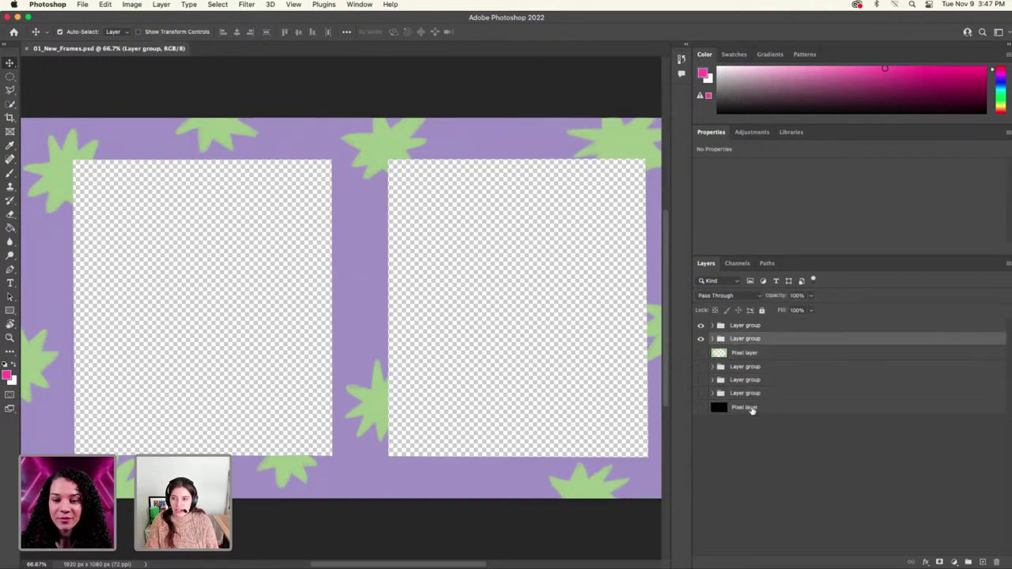
left_click(752, 409)
left_click(743, 342, "shift")
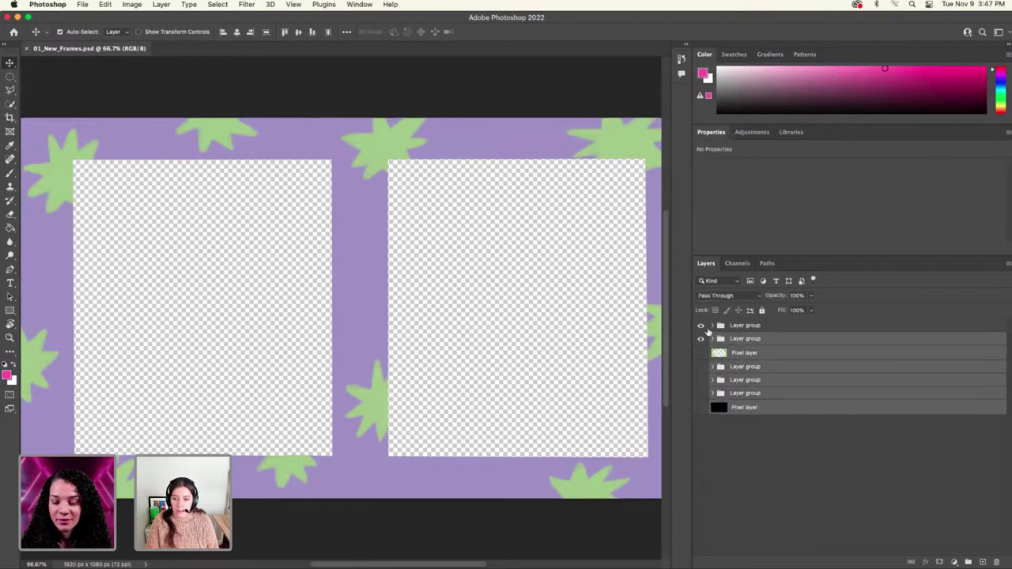
left_click(700, 338)
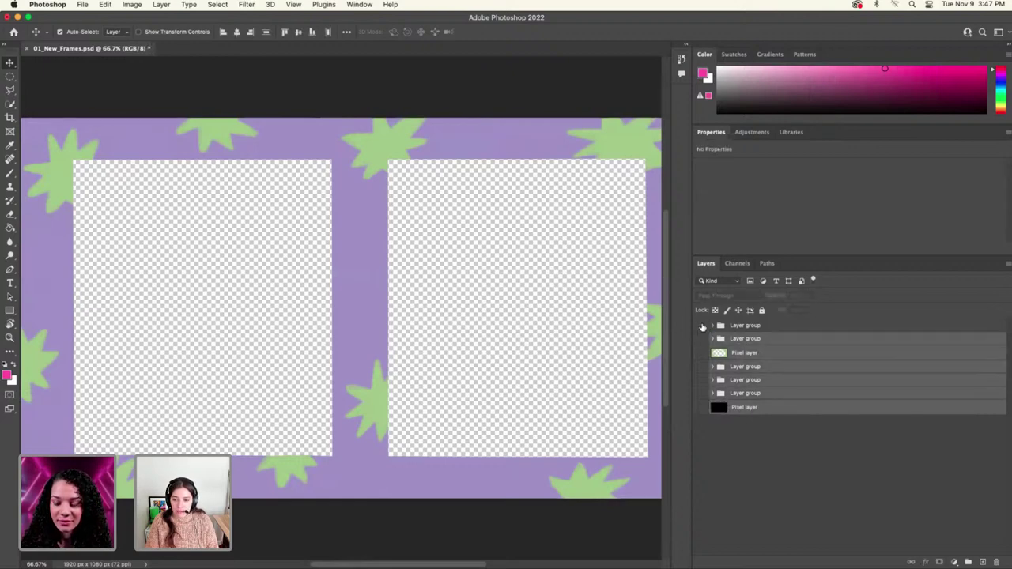
left_click(700, 325)
left_click(700, 326)
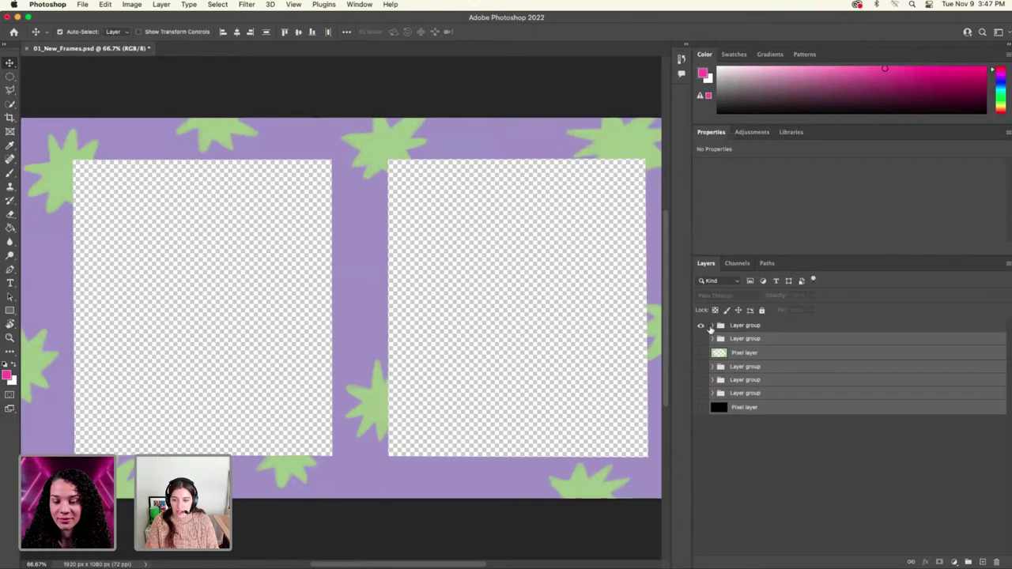
Check the contents of the starburst frame group by toggling the visibility of its lowest pixel layer
left_click(712, 326)
left_click(745, 384)
left_click(701, 383)
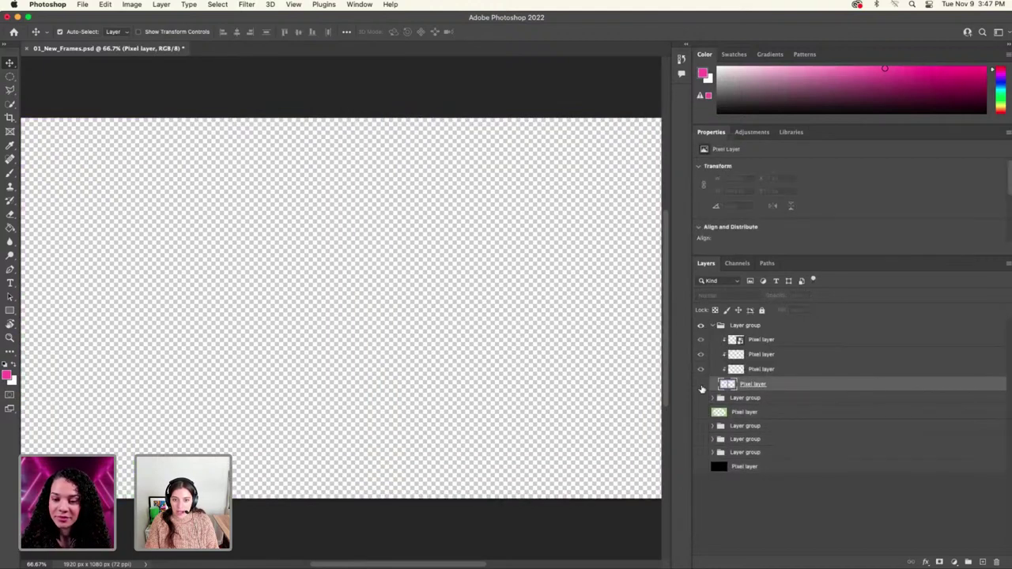
left_click(700, 384)
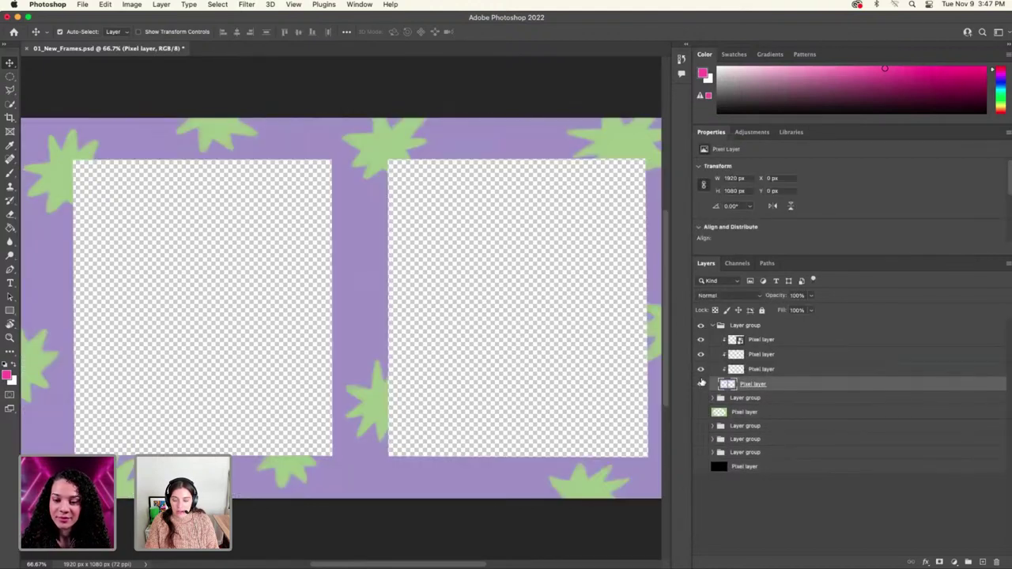
left_click(712, 326)
Delete all groups and pixel layers beneath the starburst frame group
left_click(735, 341)
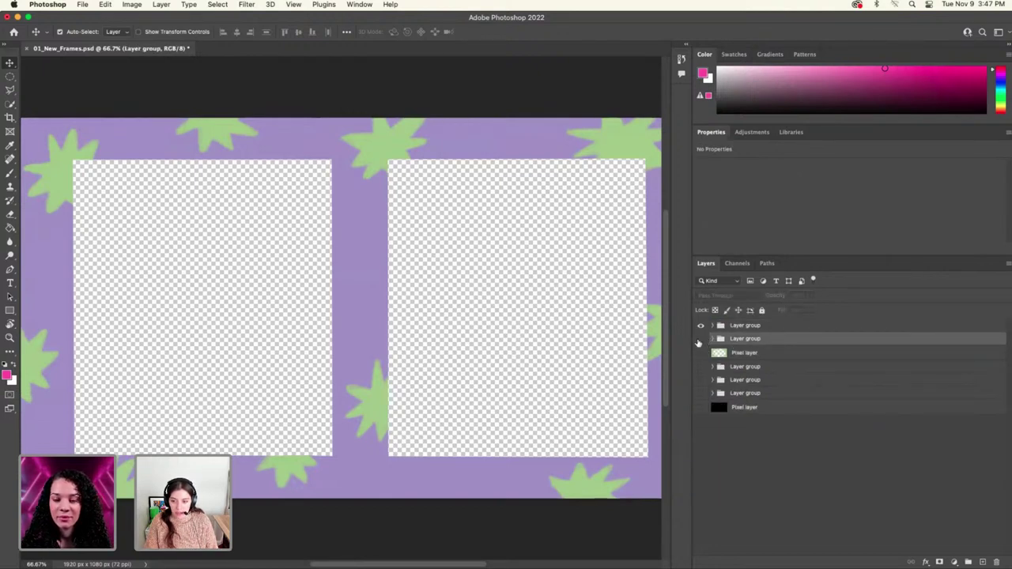
left_click(755, 410, "shift")
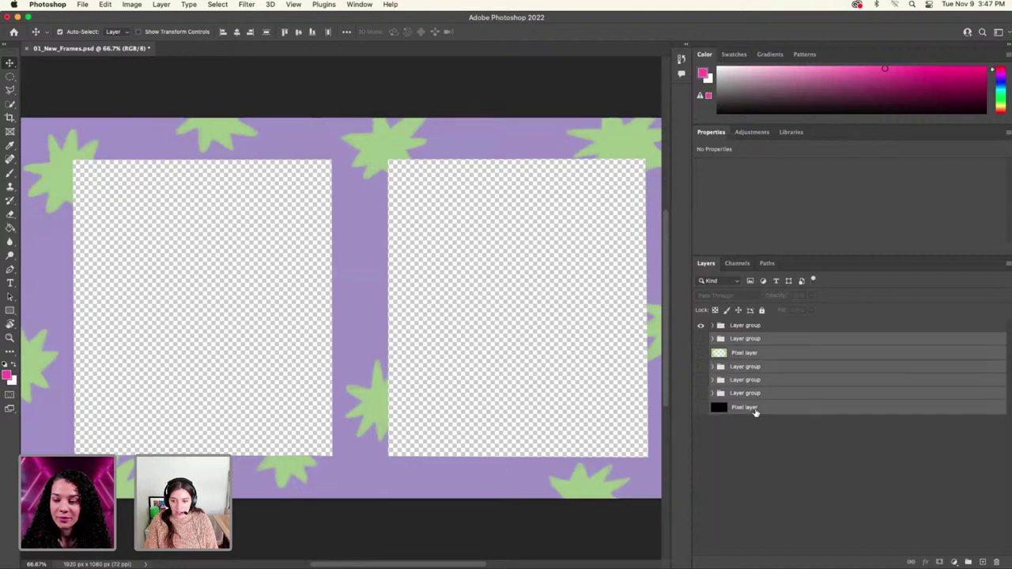
key("super+g")
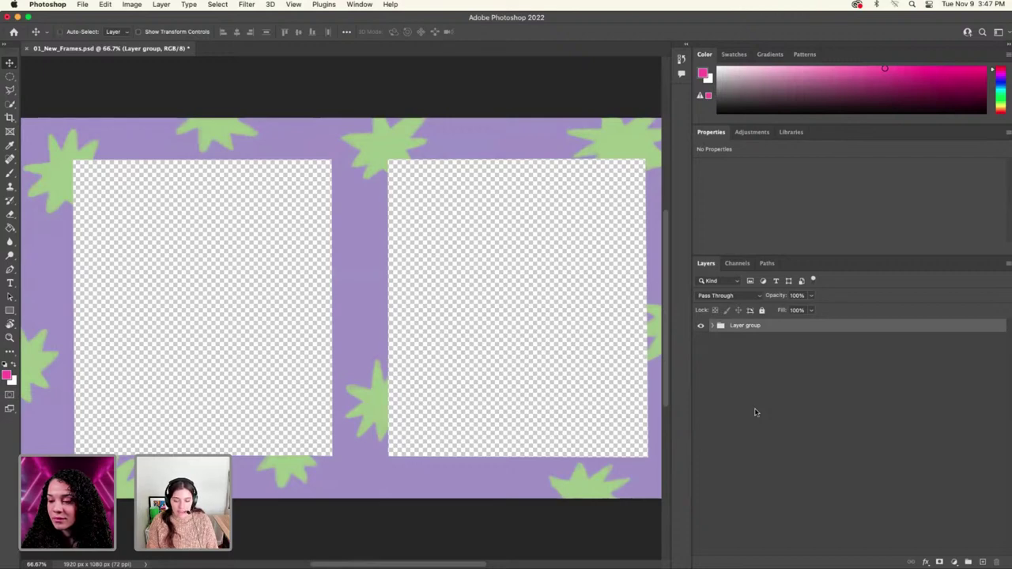
Save the starburst frame on the computer as a new file named 01_StarFrame.psd in 02_Animated Backgrounds
key("shift+super+s")
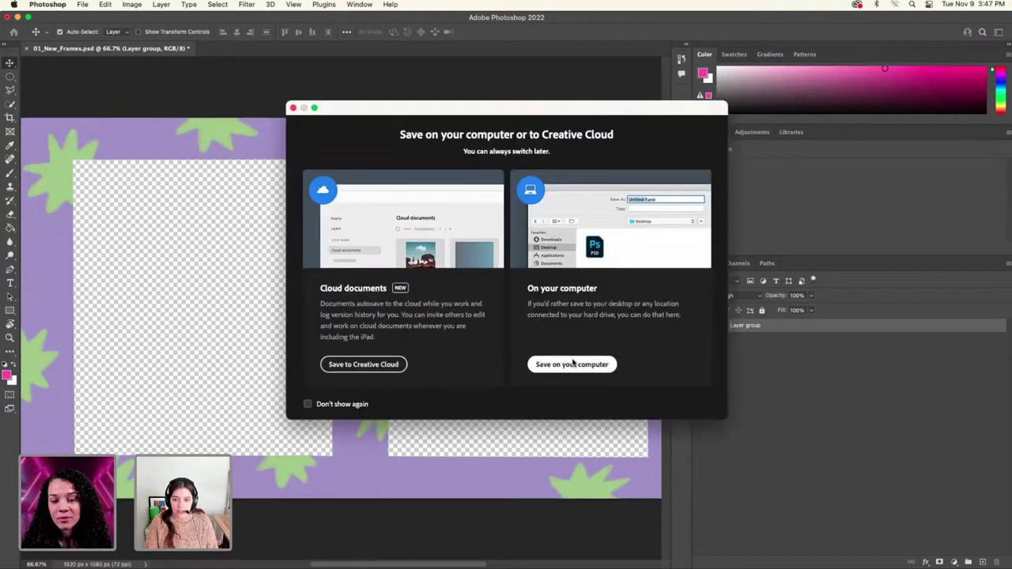
left_click(544, 364)
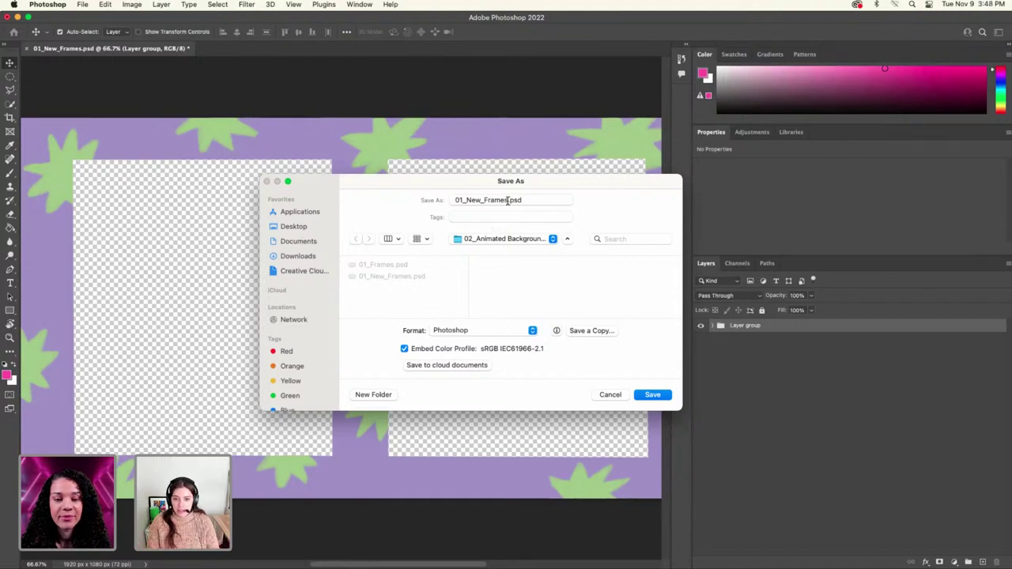
left_click_drag(507, 200, 466, 200)
type("StarFrame")
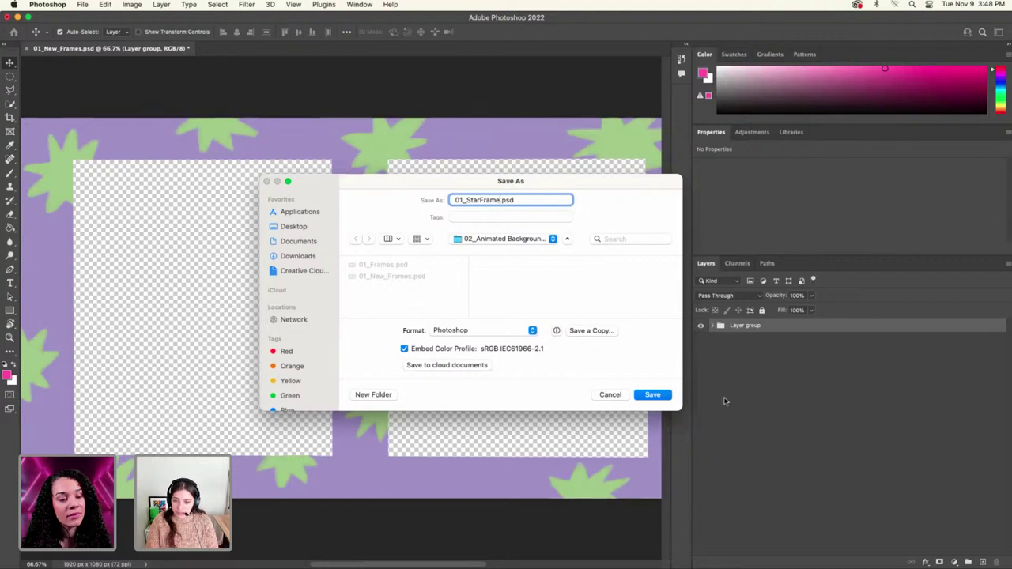
left_click(667, 397)
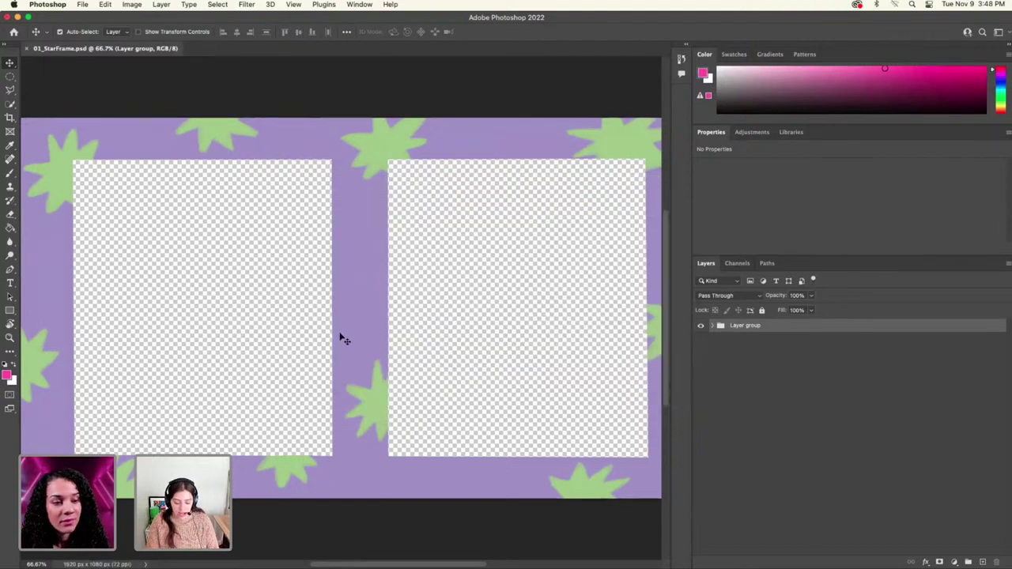
Restore the deleted layers, then remove the starburst frame group with the green dotted frame group shown
key("super+shift+g")
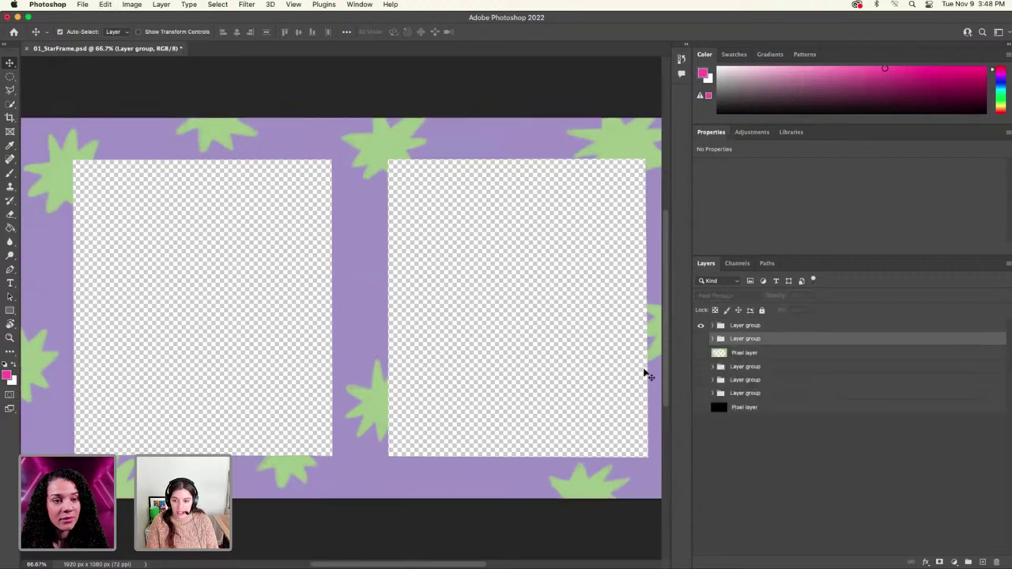
left_click(700, 325)
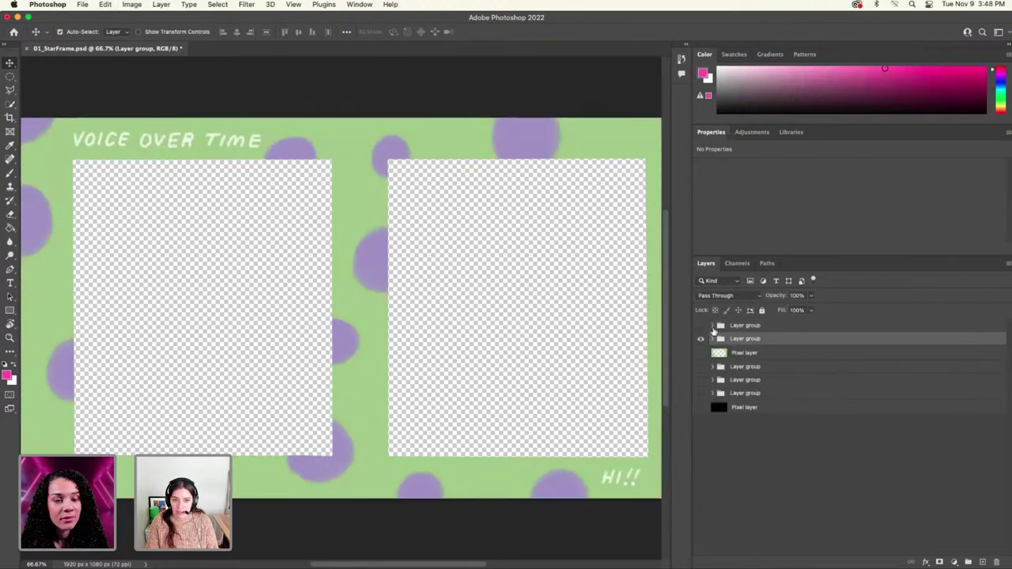
left_click(755, 330)
key("Delete")
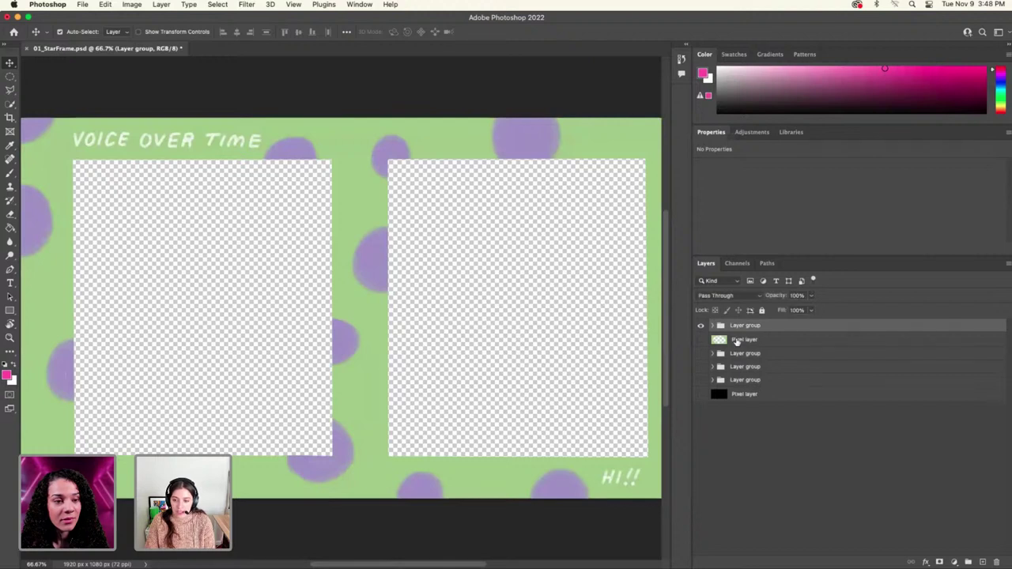
Delete all groups and pixel layers beneath the green dotted frame group
left_click(737, 340)
left_click(743, 395, "shift")
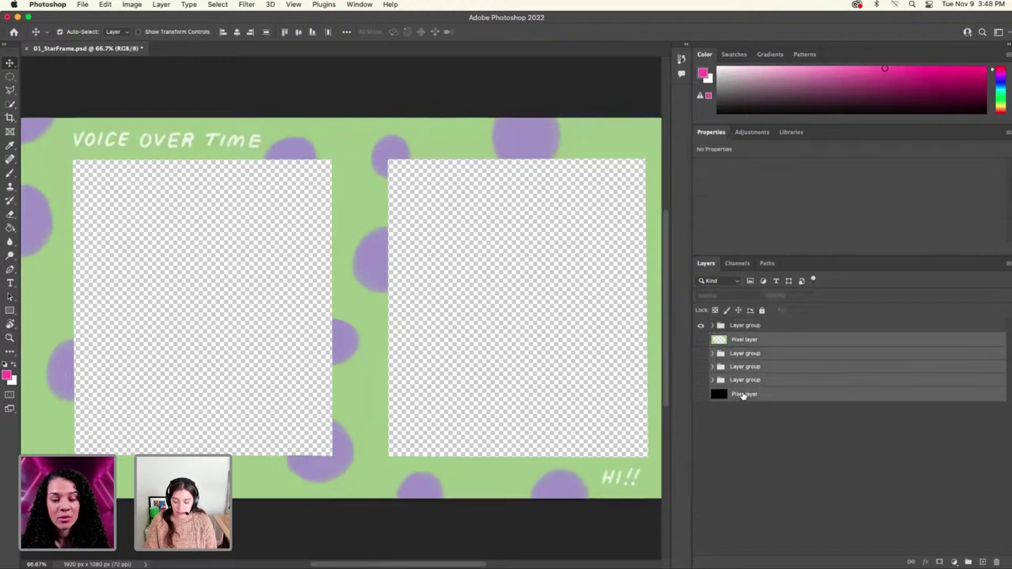
key("Delete")
Expand the green dotted frame group and check its base pixel layer by toggling its visibility
left_click(712, 325)
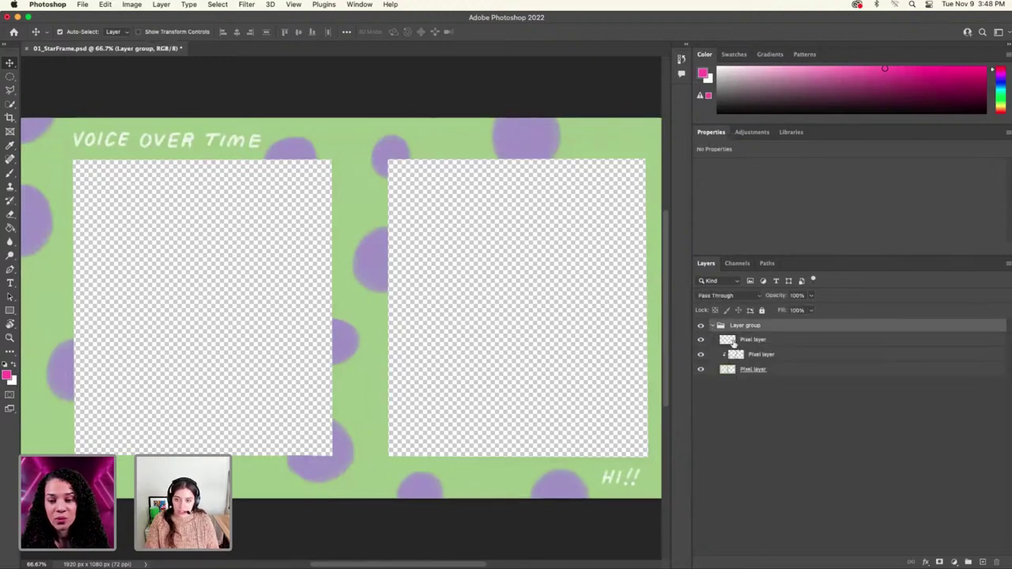
left_click(700, 369)
left_click(701, 370)
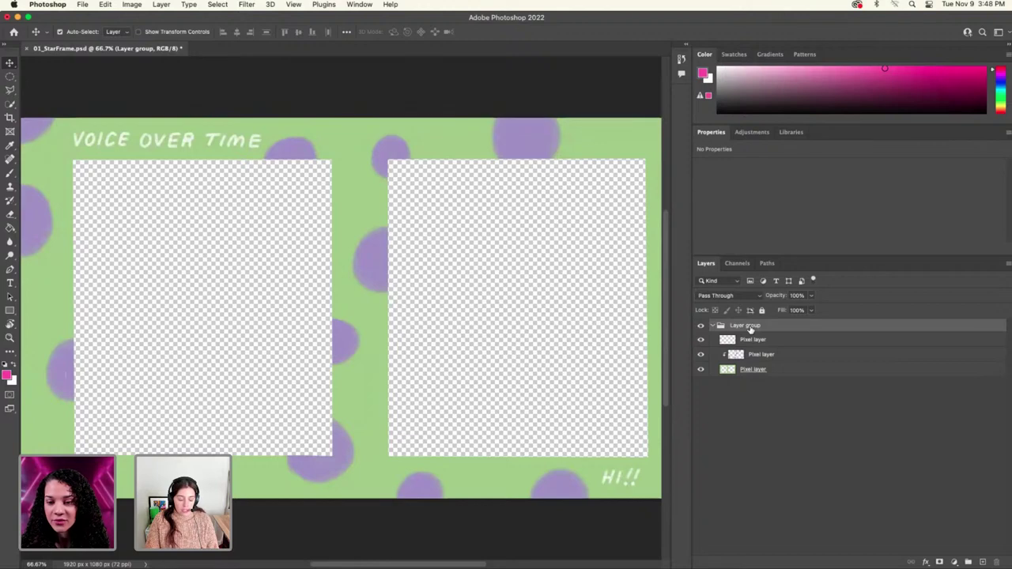
Save the green dotted frame on the computer as a new file named 02_VoiceOverTime.psd in 02_Animated Backgrounds
key("super+s")
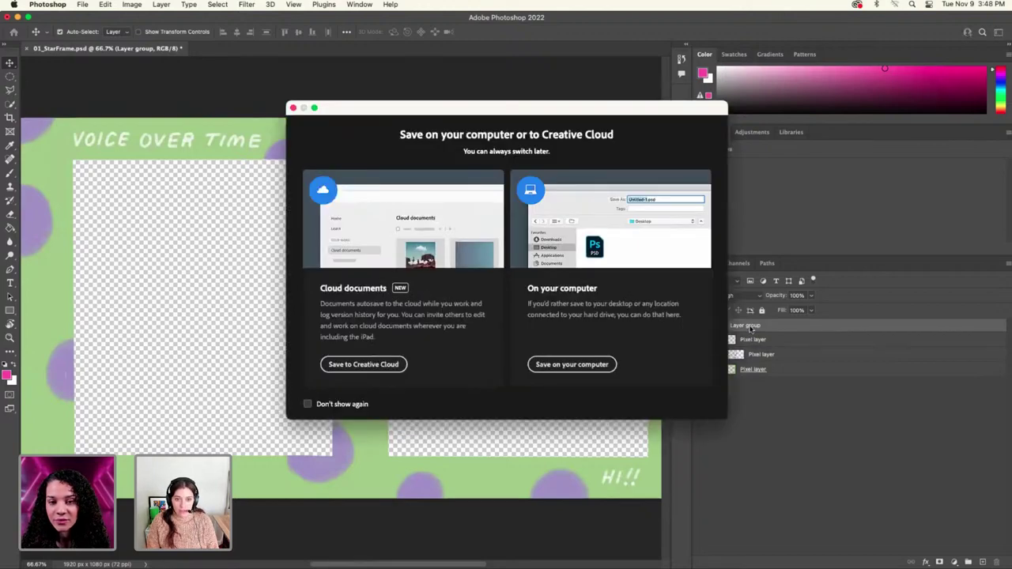
left_click(565, 364)
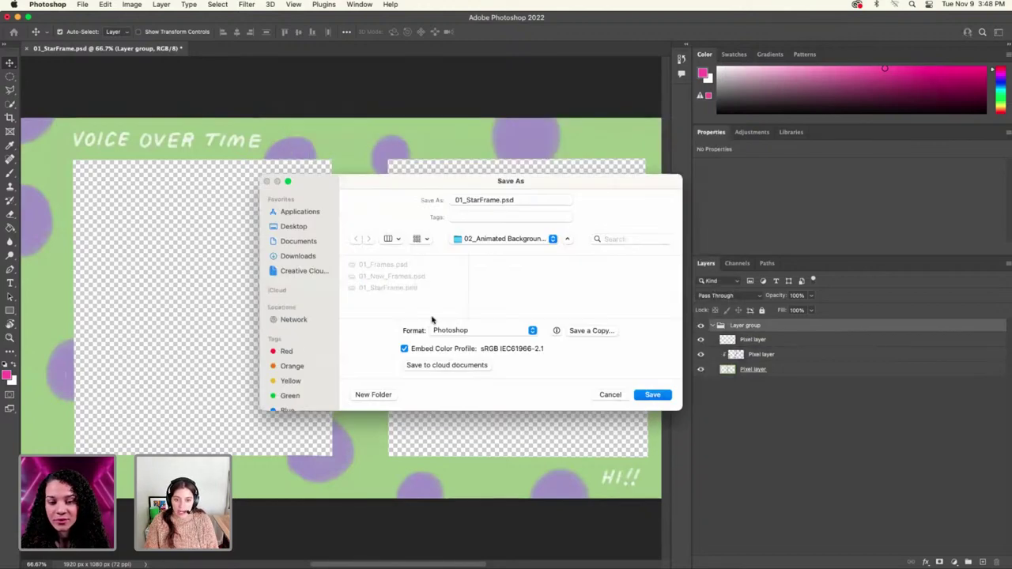
left_click(459, 201)
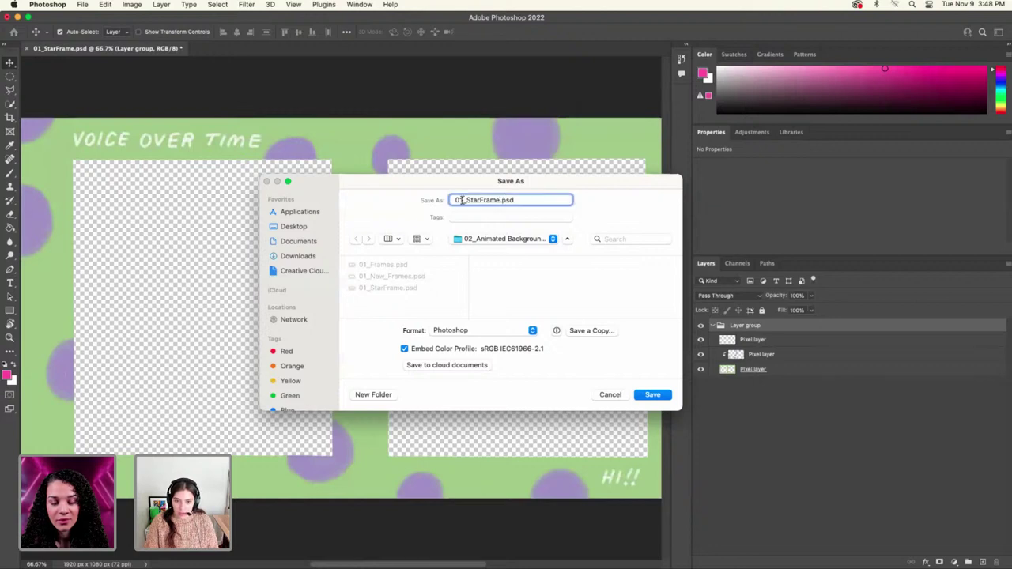
key("BackSpace")
type("2")
left_click_drag(501, 200, 468, 200)
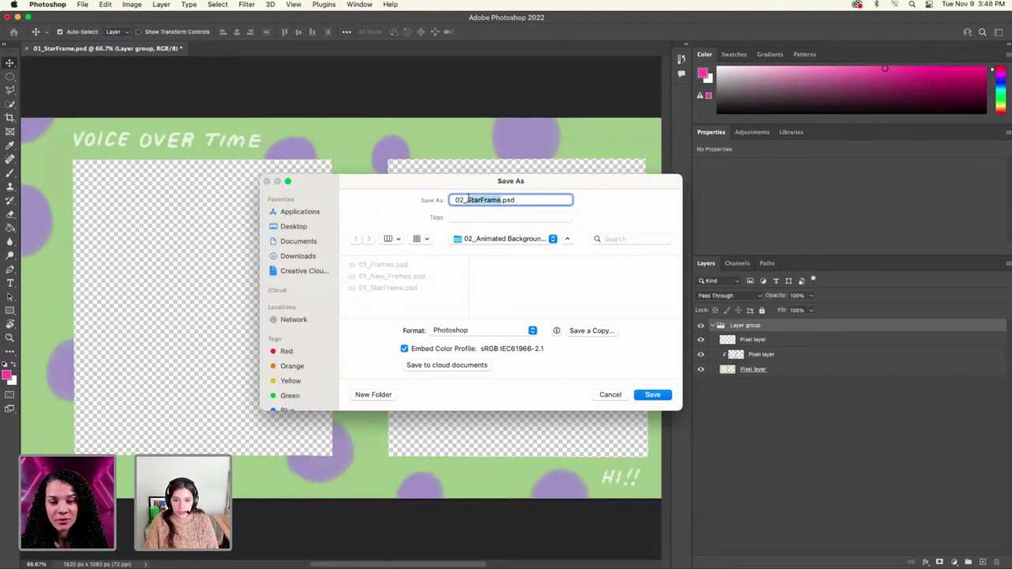
type("VoiceOver")
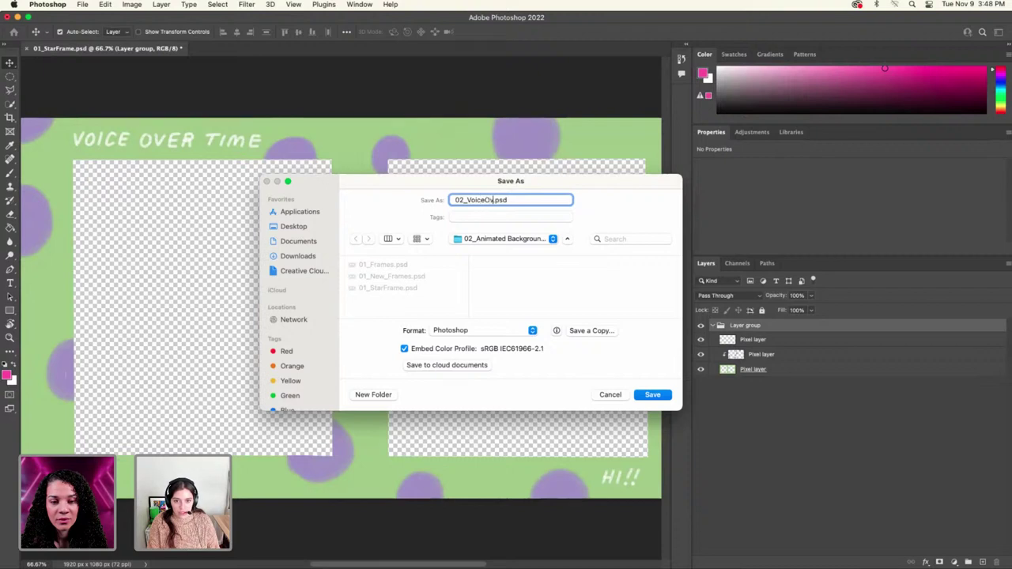
type("Time")
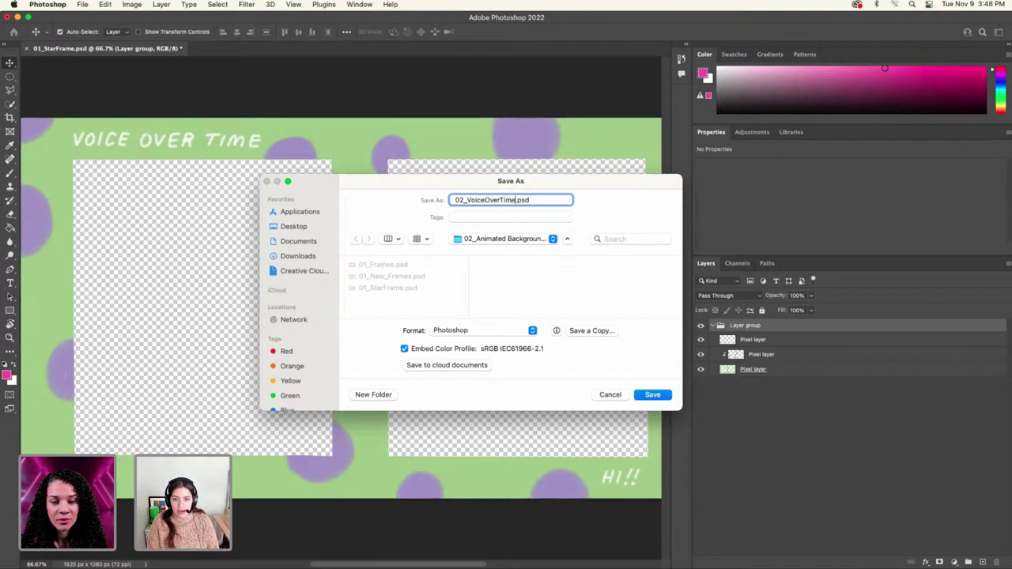
left_click(660, 395)
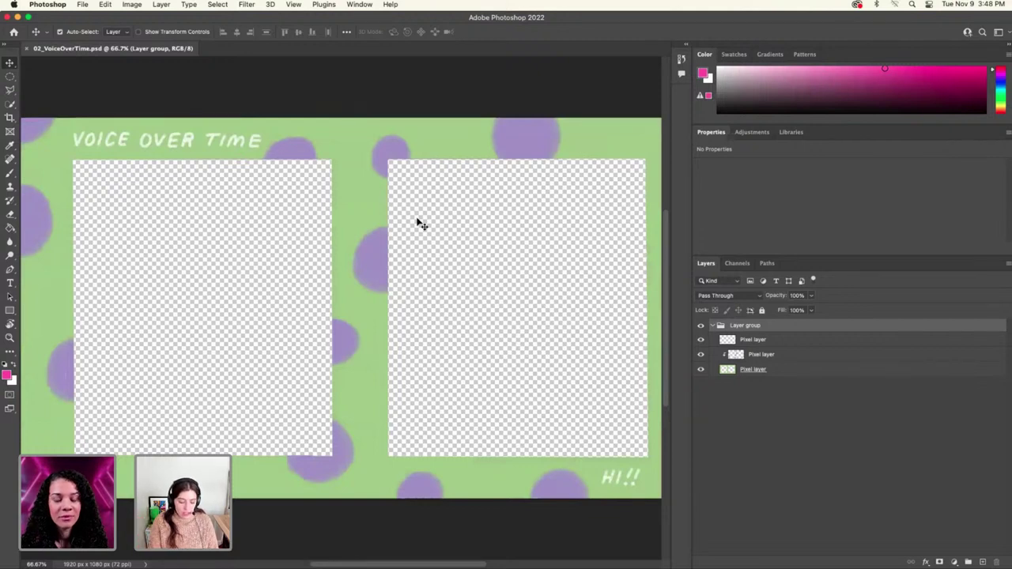
Deselect the layer group, hide Photoshop, return to the vlog project in Premiere Pro and load the Editing Updated workspace
left_click(293, 79)
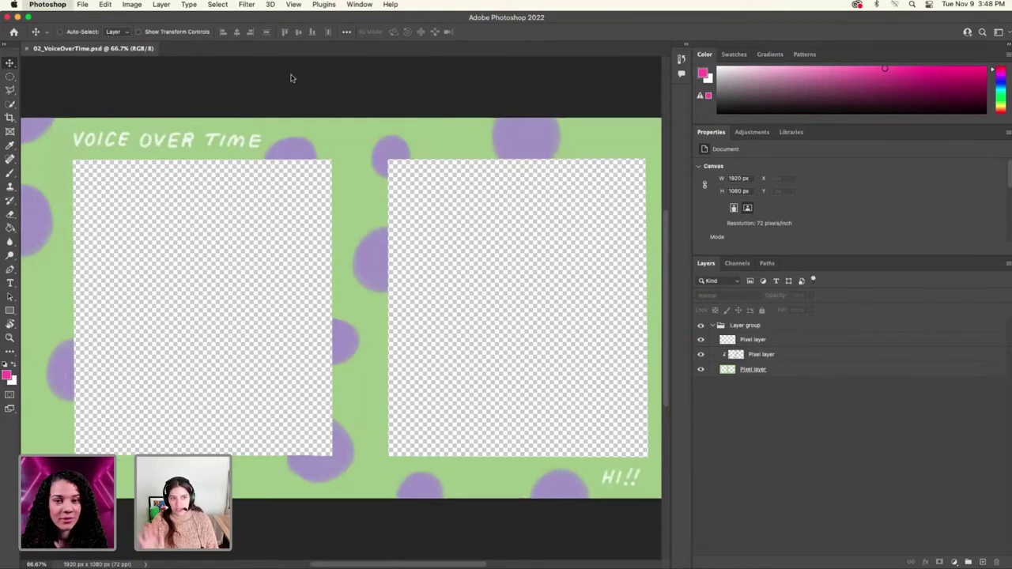
key("super+h")
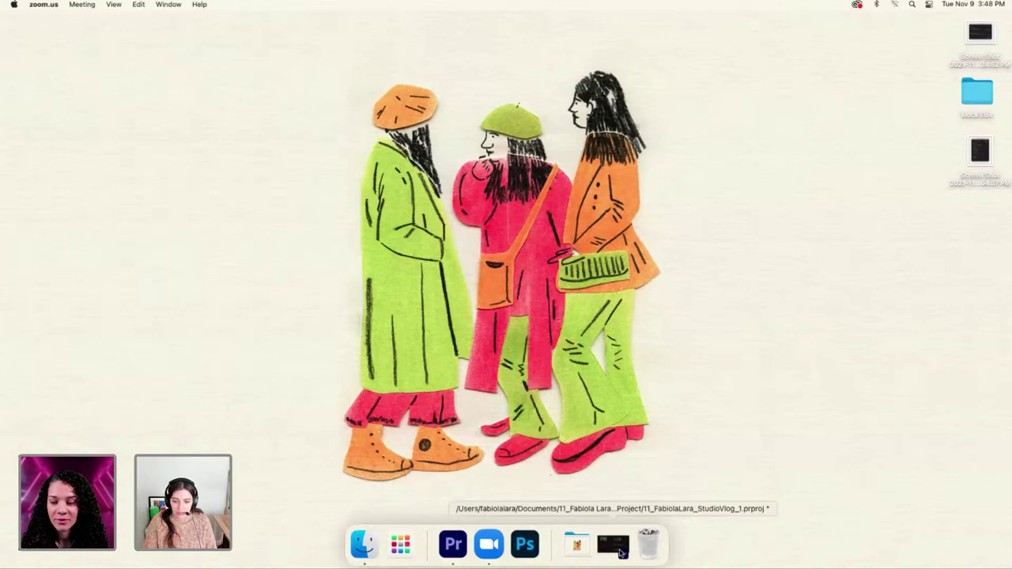
left_click(613, 546)
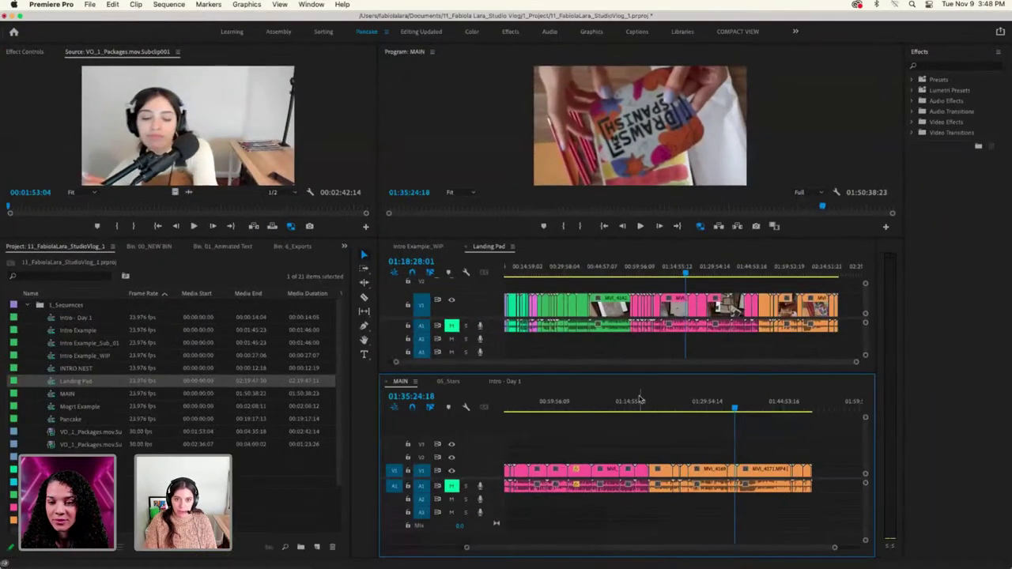
left_click(422, 32)
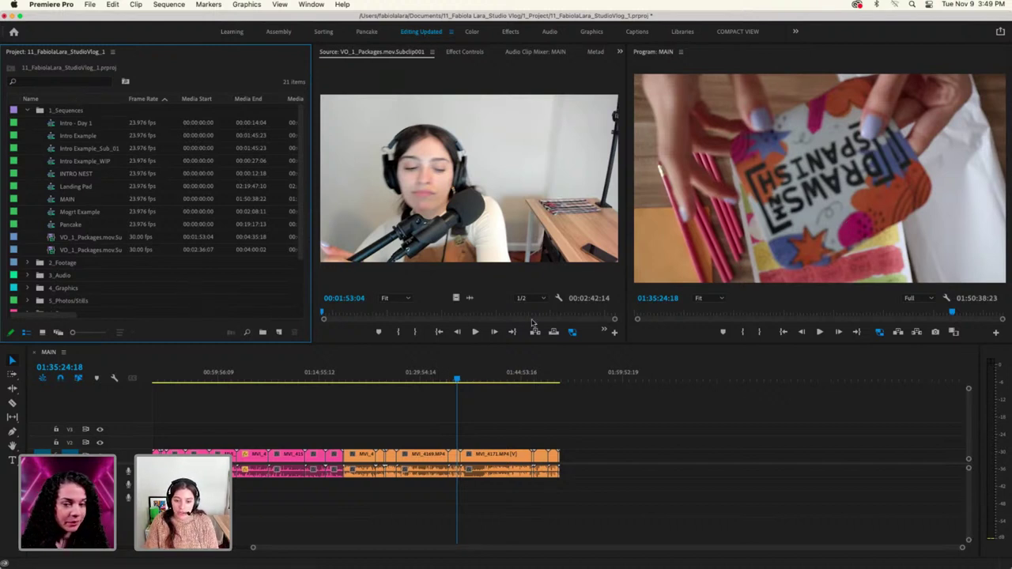
Move the MAIN sequence's playhead to 01:34:52:08, collapse the 1_Sequences bin and open the 4_Graphics bin
left_click(453, 380)
mouse_move(453, 381)
left_mouse_down()
mouse_move(466, 383)
mouse_move(454, 383)
left_mouse_up()
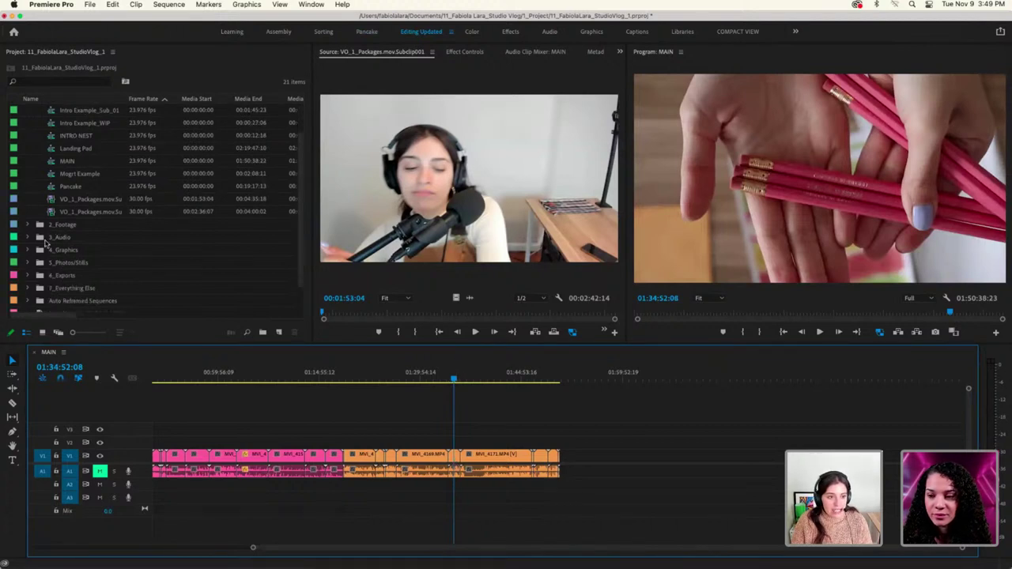
left_click(29, 111)
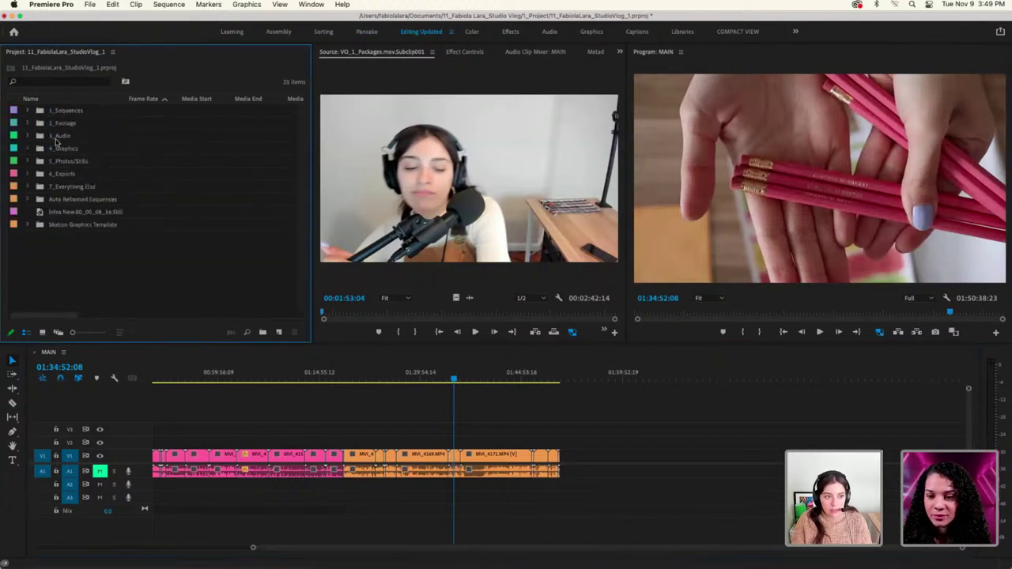
double_click(49, 150)
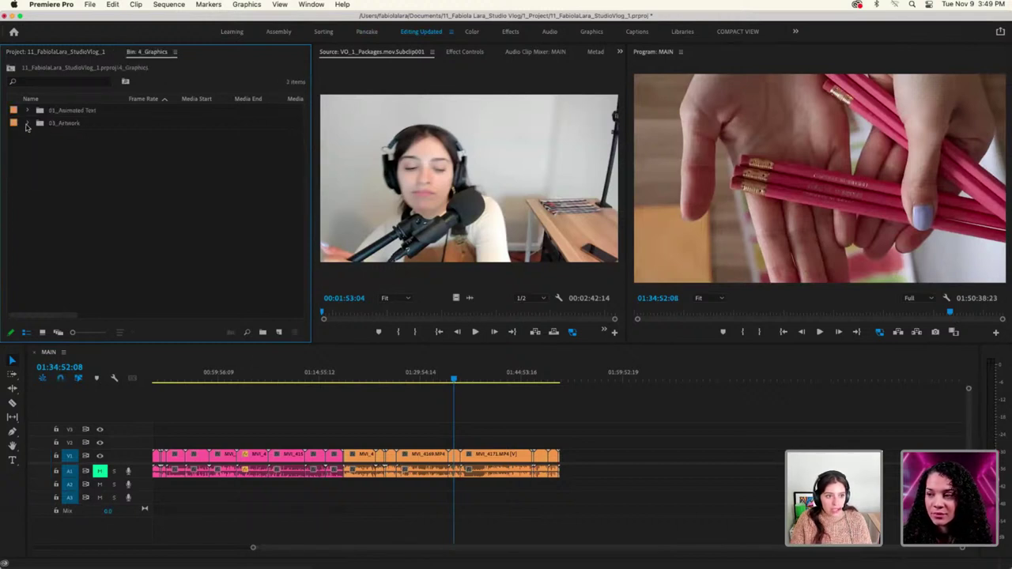
Switch to Finder and open the studio vlog's project folder inside Documents
mouse_move(343, 551)
left_click(383, 545)
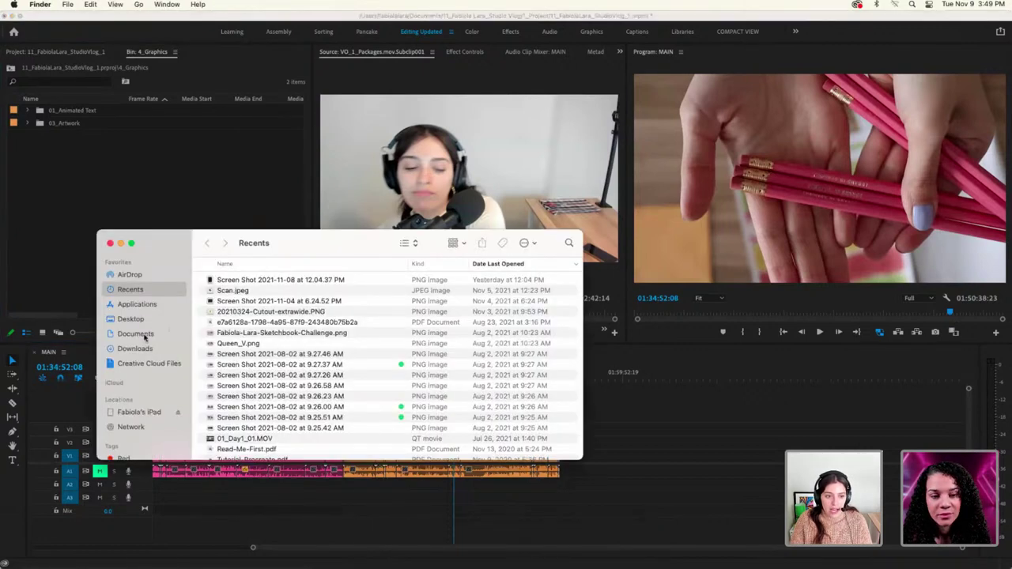
left_click(135, 333)
double_click(223, 293)
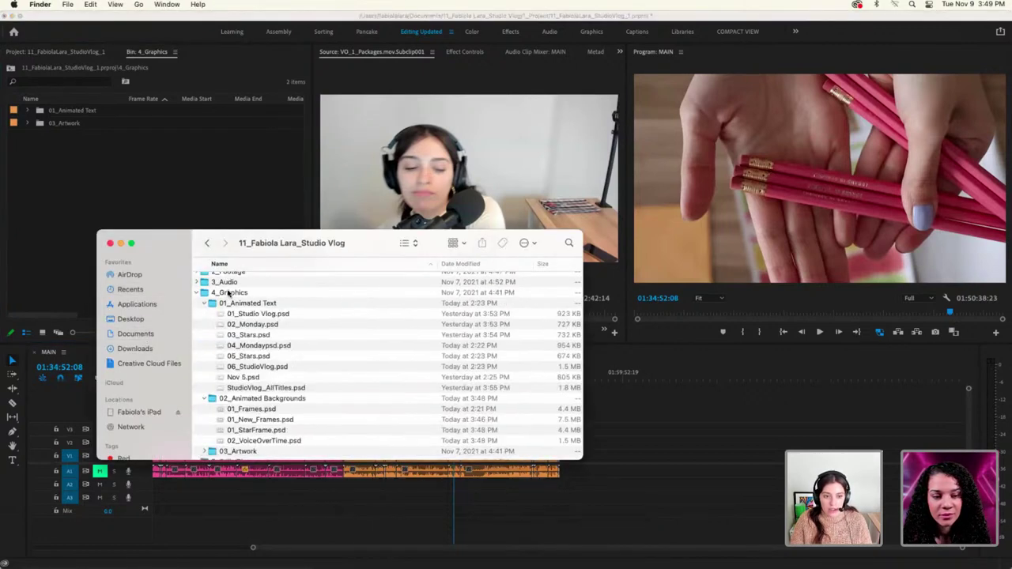
left_click(219, 401)
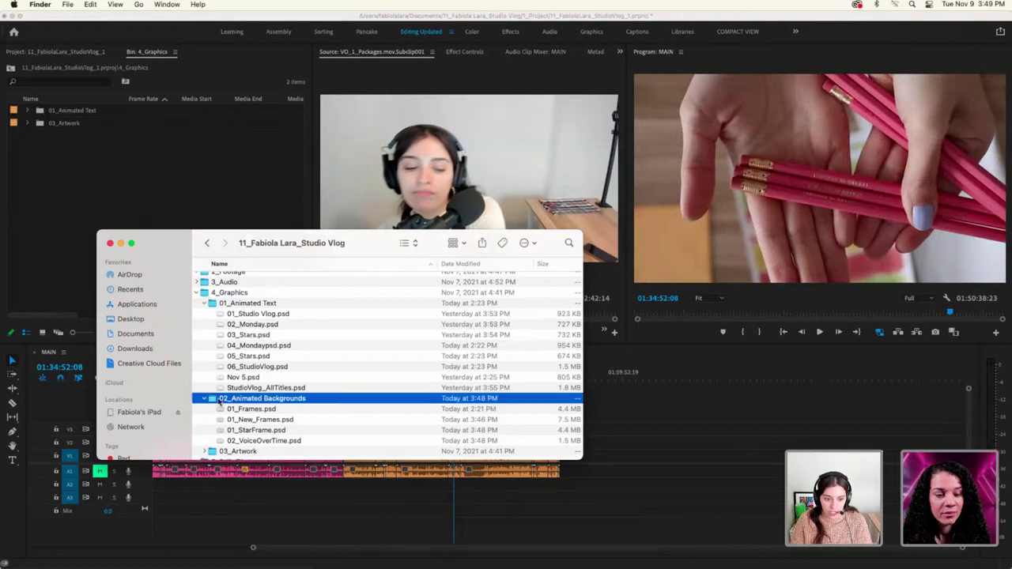
left_click_drag(218, 402, 153, 188)
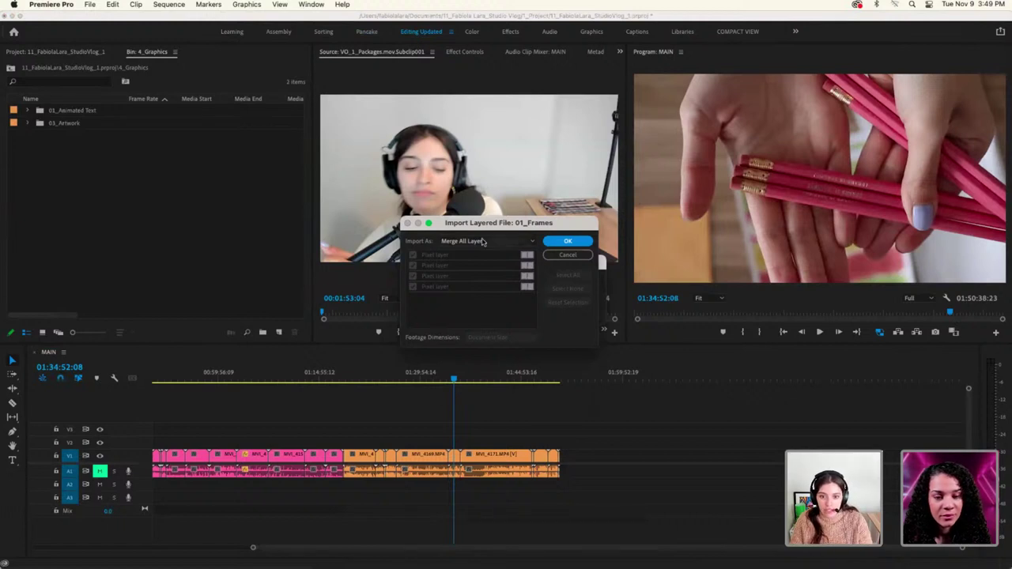
left_click(568, 241)
From Finder, bring only 01_StarFrame.psd and 02_VoiceOverTime.psd into Premiere Pro's 4_Graphics bin
mouse_move(410, 566)
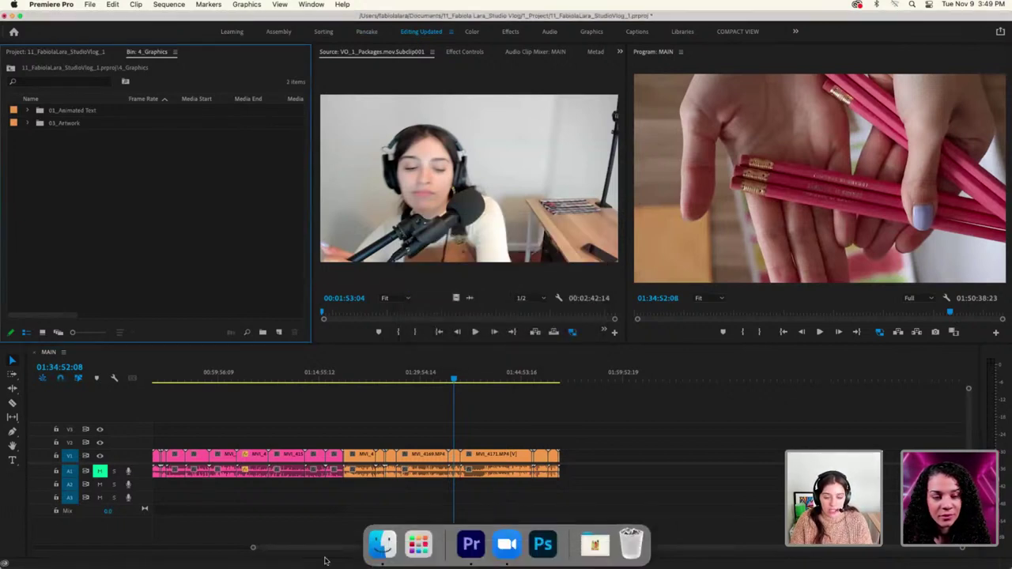
left_click(384, 544)
left_click_drag(197, 254, 334, 239)
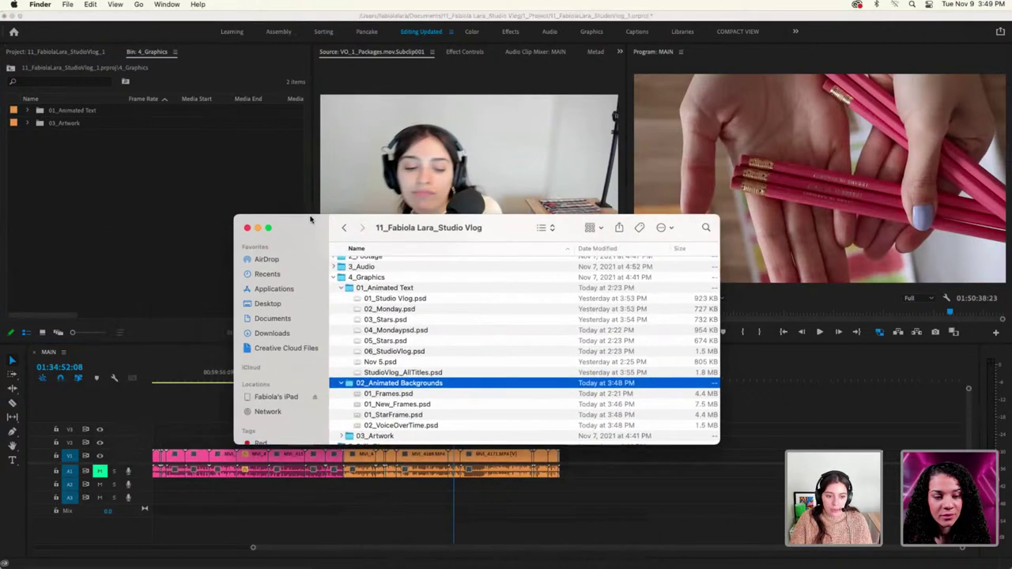
left_click(401, 427)
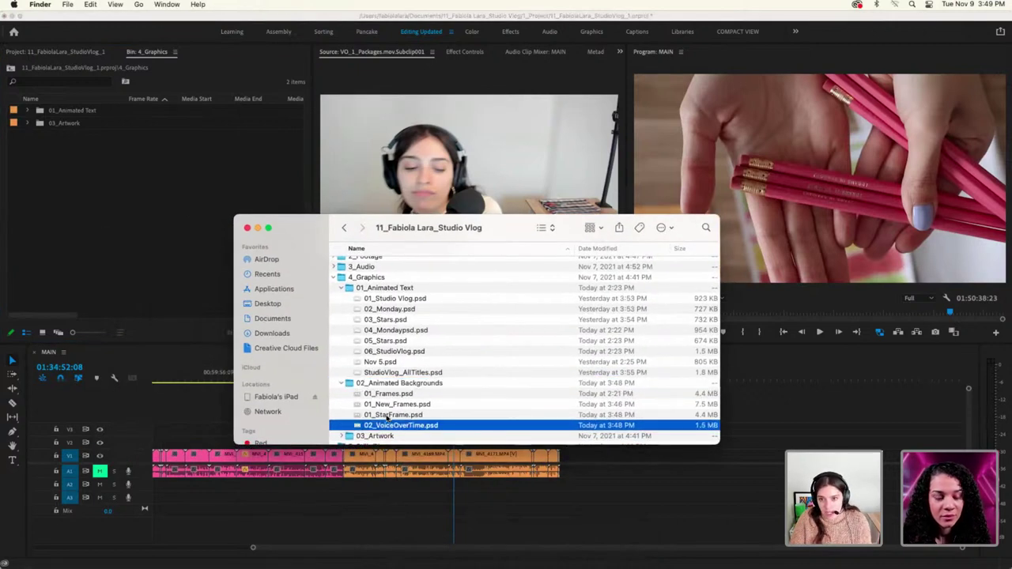
left_click(415, 415)
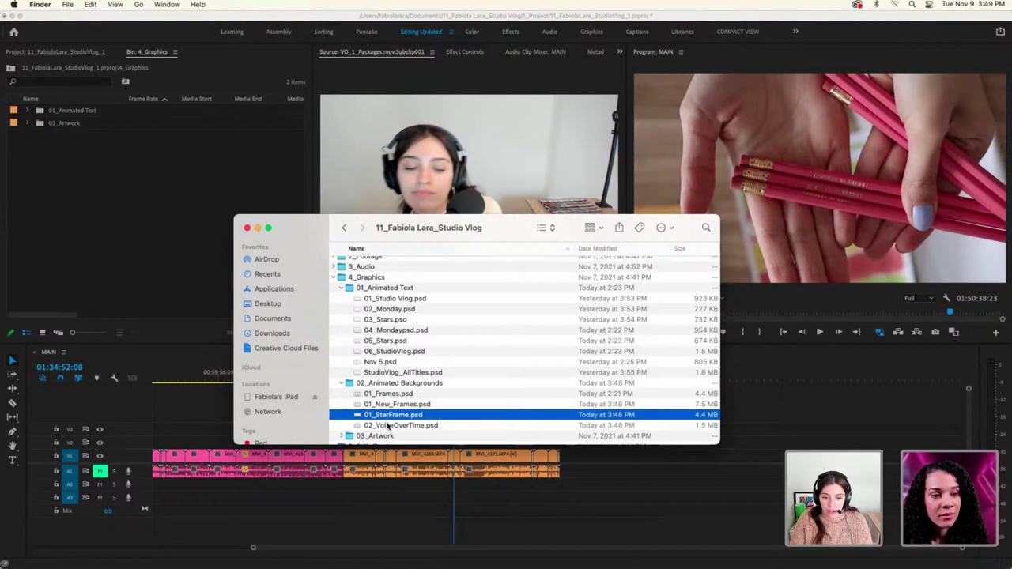
left_click(398, 427, "shift")
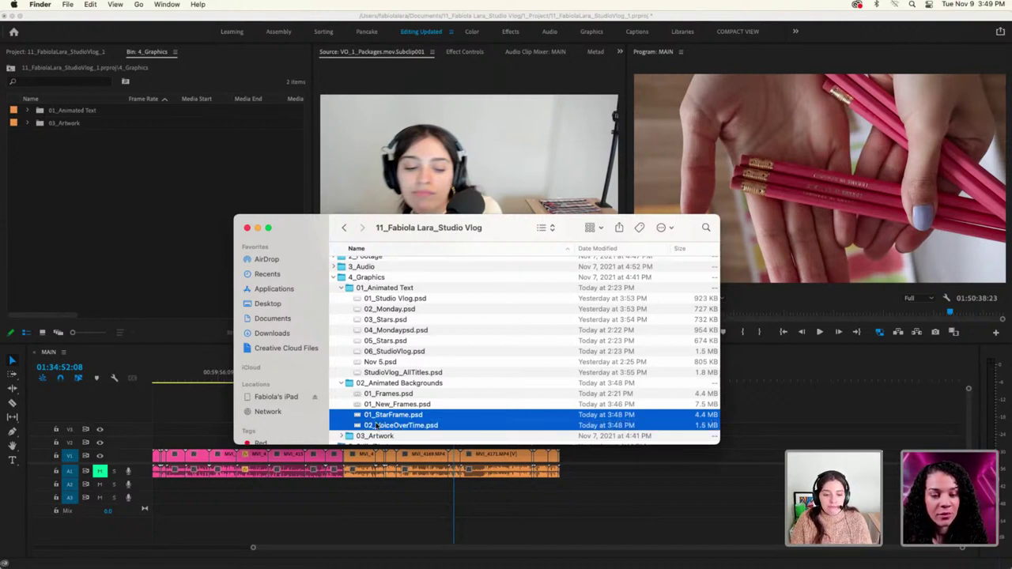
left_click_drag(384, 427, 143, 198)
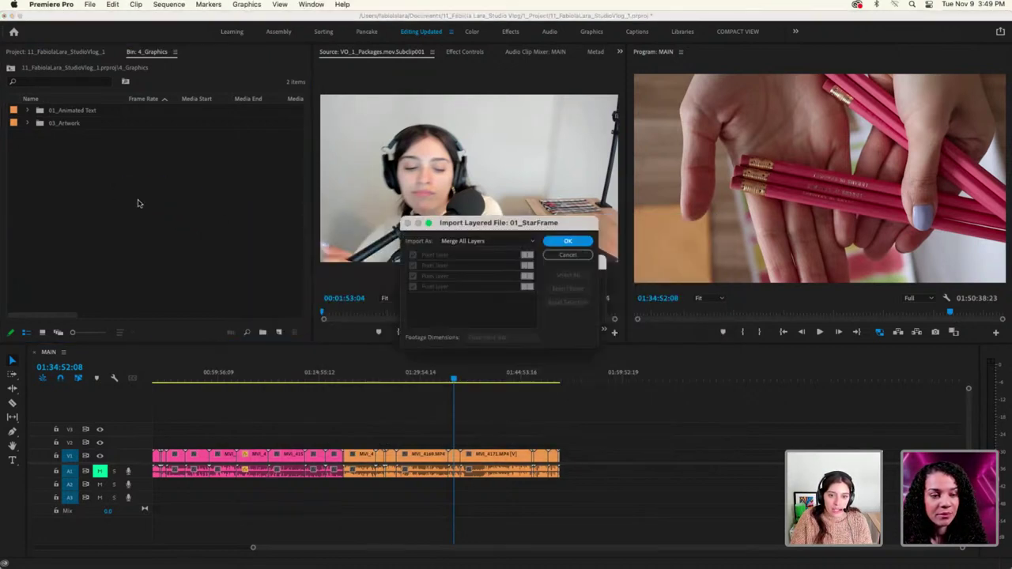
Import both layered files, 01_StarFrame and 02_VoiceOverTime, as sequences with all their layers
left_click(464, 245)
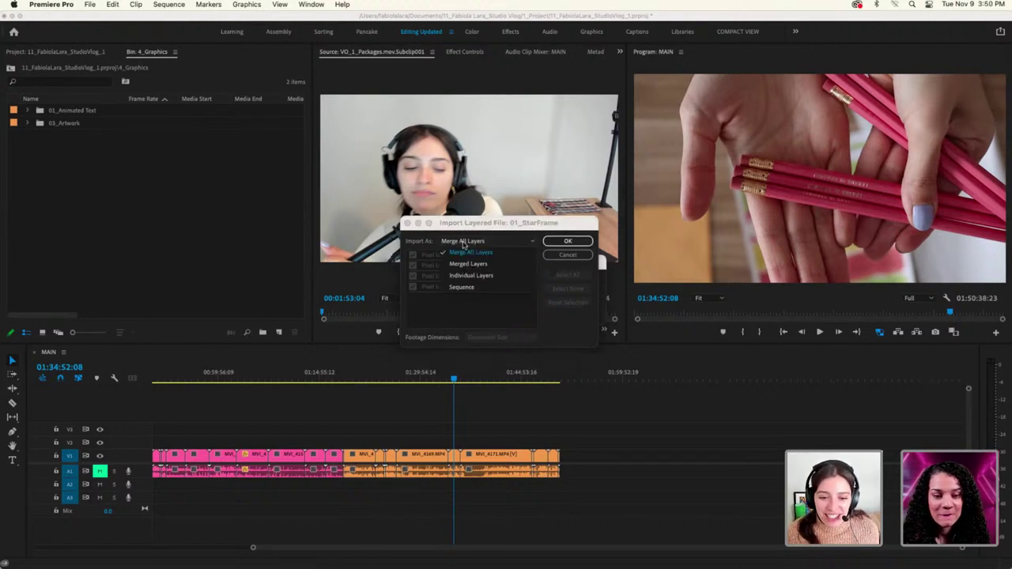
left_click(463, 287)
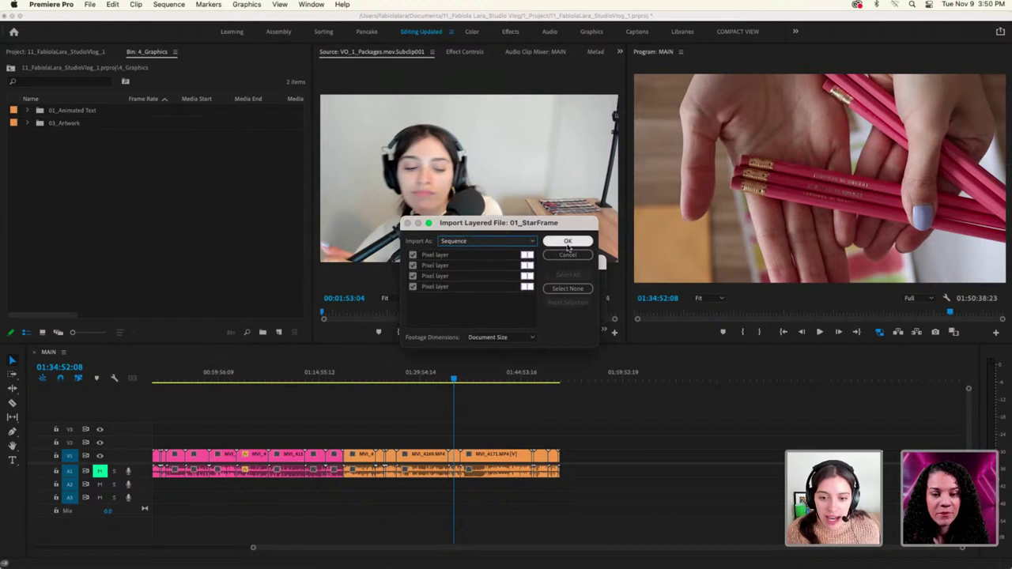
left_click(567, 242)
left_click(494, 242)
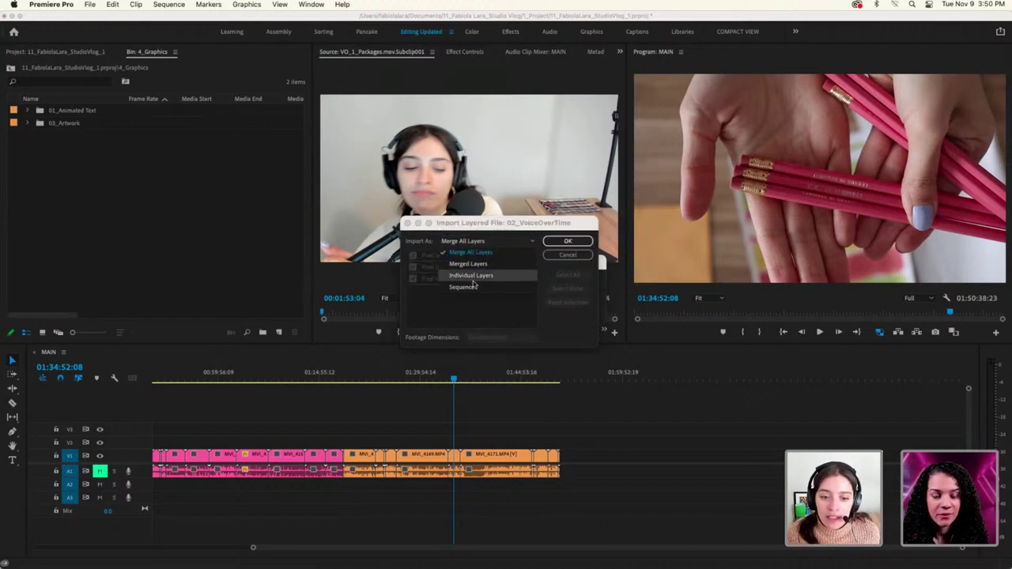
left_click(474, 285)
left_click(556, 242)
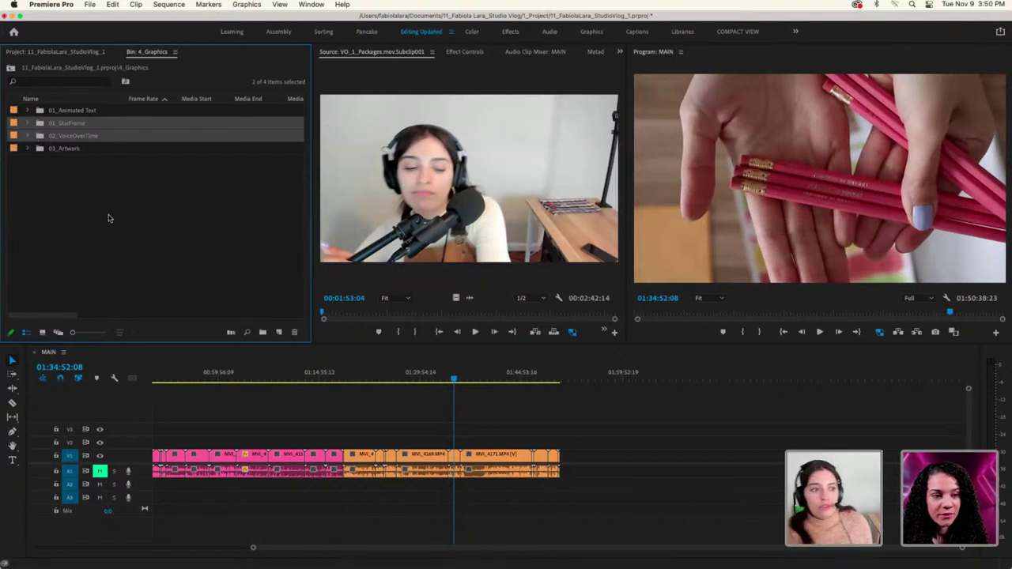
Expand the 01_StarFrame and 02_VoiceOverTime bins and open the 01_StarFrame sequence in the timeline
left_click(109, 219)
left_click(27, 123)
left_click(27, 162)
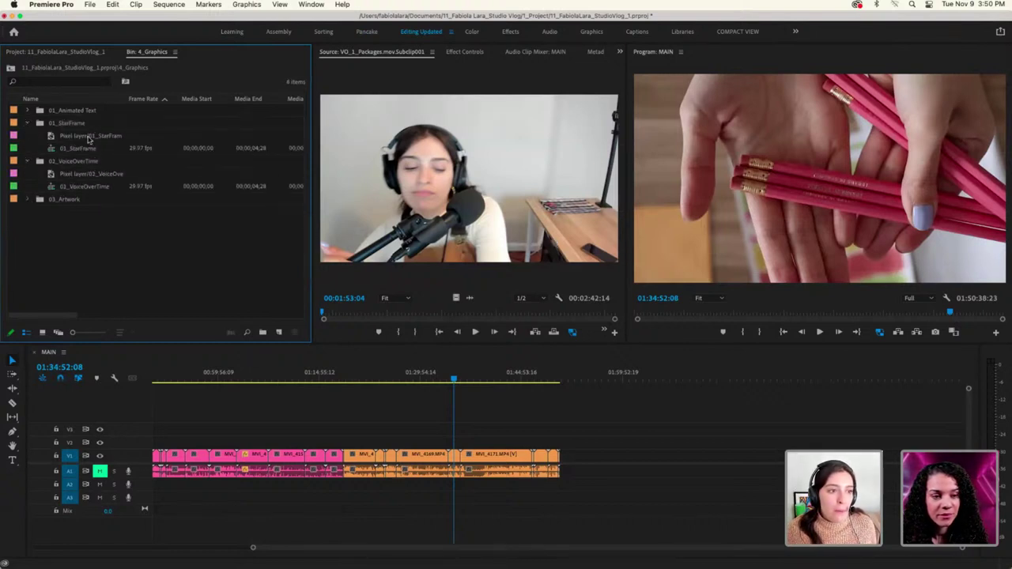
left_click(89, 140)
left_click(83, 186)
left_click(71, 146)
left_click(71, 140)
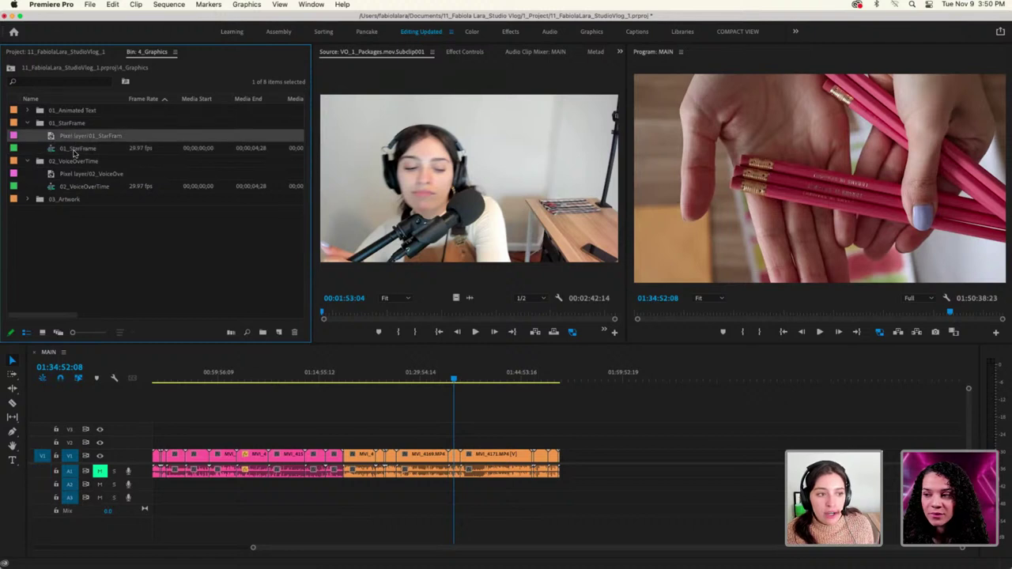
left_click(75, 150)
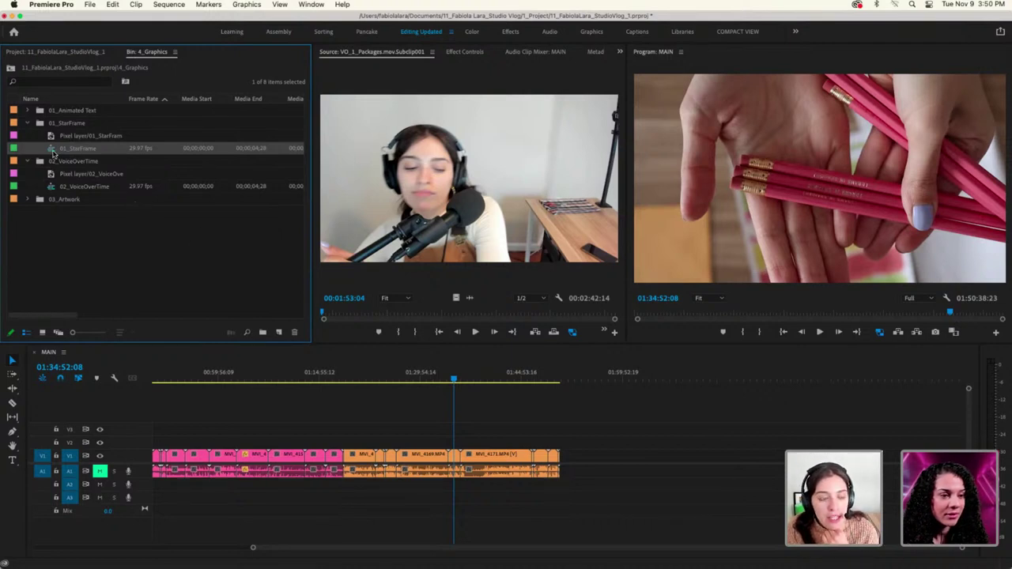
double_click(53, 151)
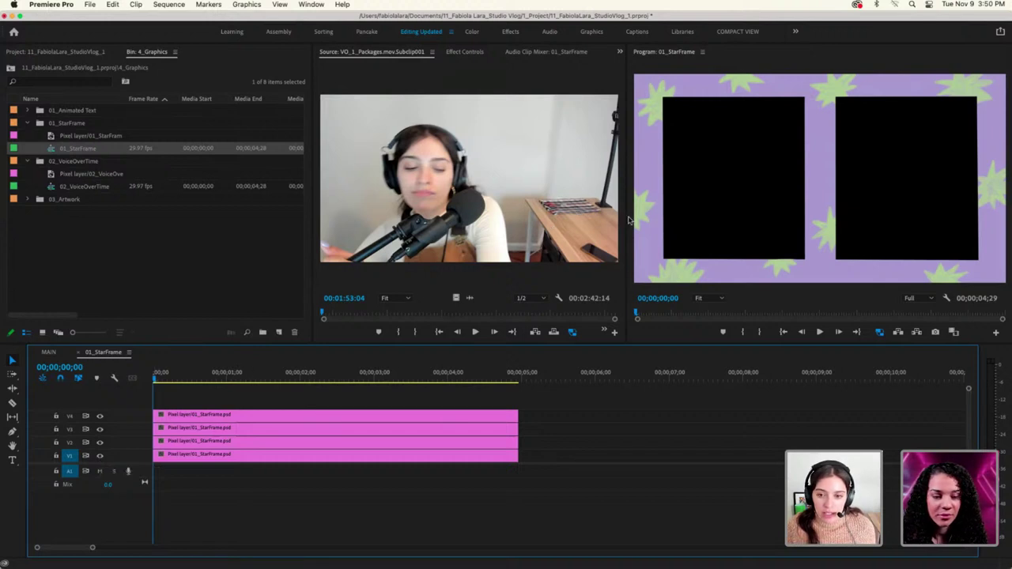
left_click(620, 52)
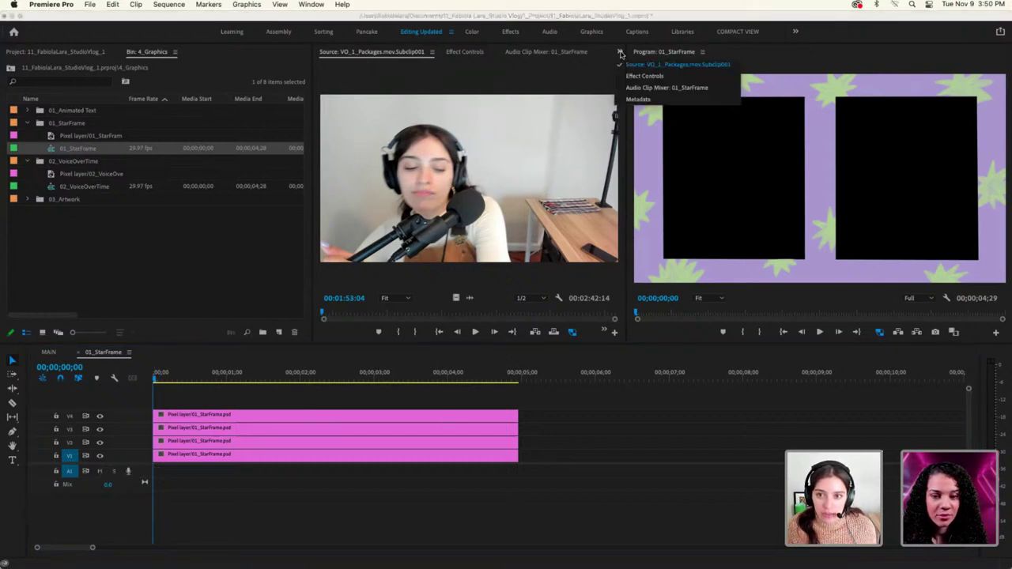
left_click(609, 58)
left_click(620, 52)
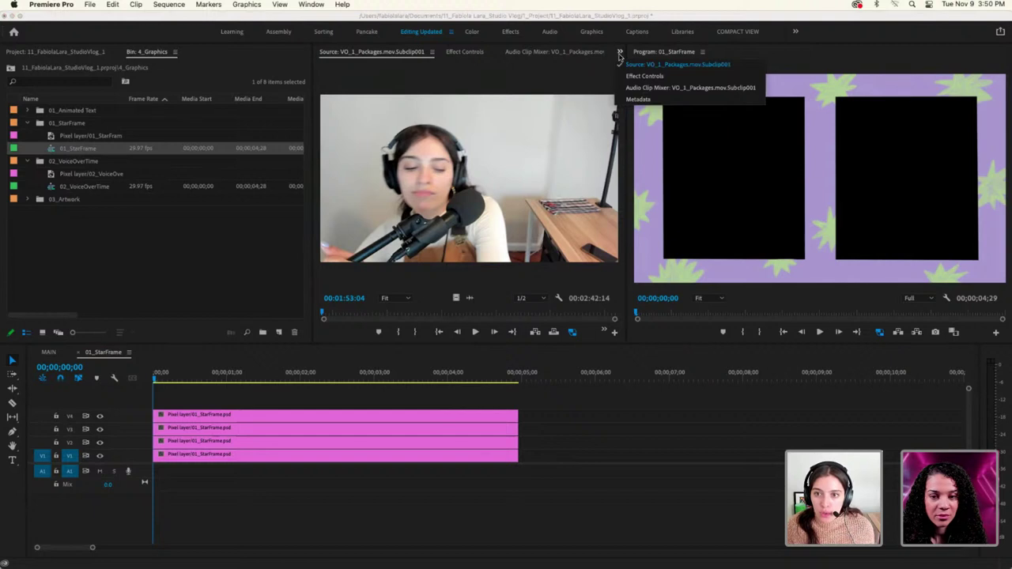
left_click(621, 56)
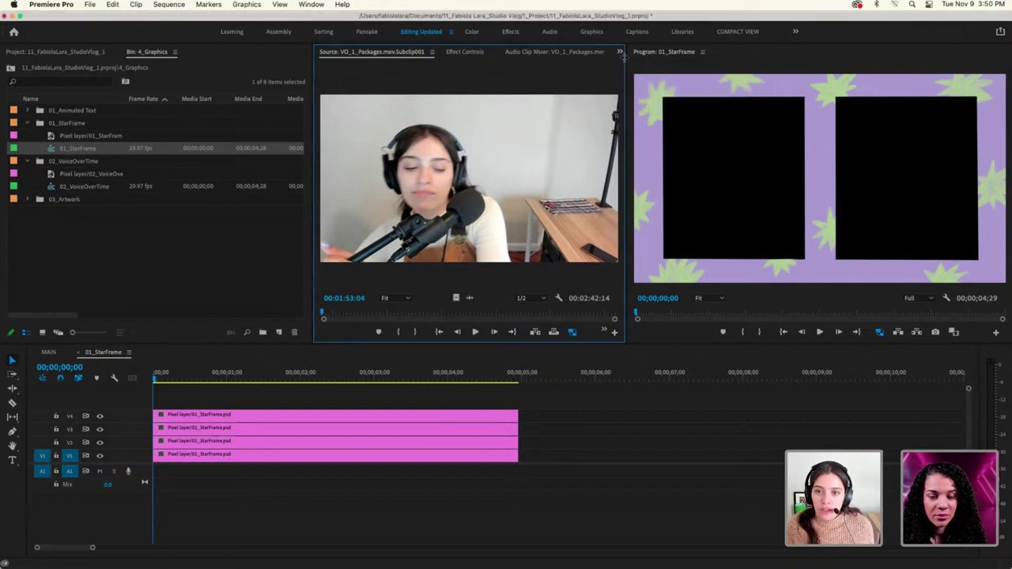
Enlarge the Program monitor and inspect the frame background and star layers by hiding and reshowing tracks V1 to V4
left_click_drag(626, 63, 405, 64)
left_click(220, 402)
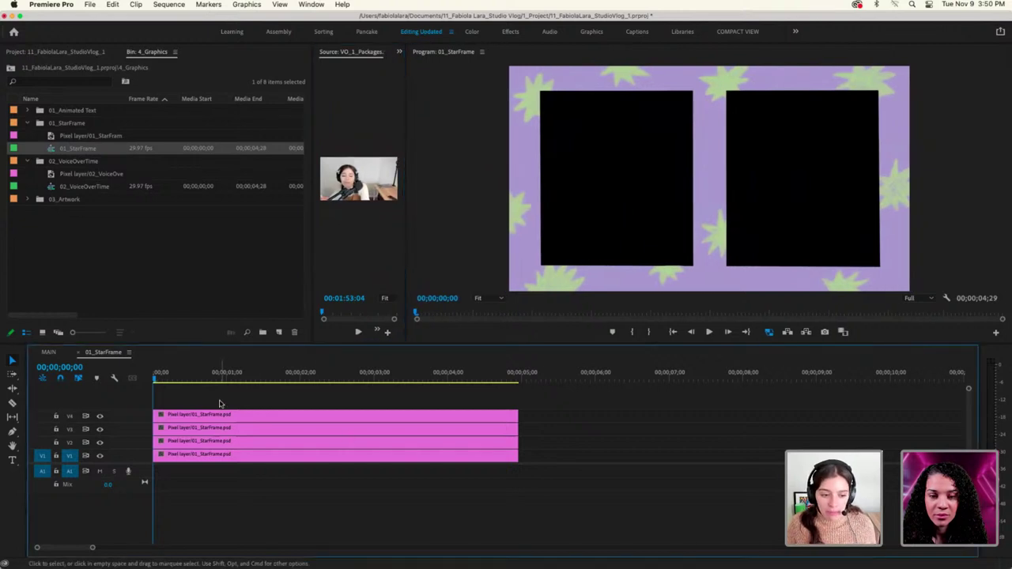
left_click(100, 416)
left_click(100, 429)
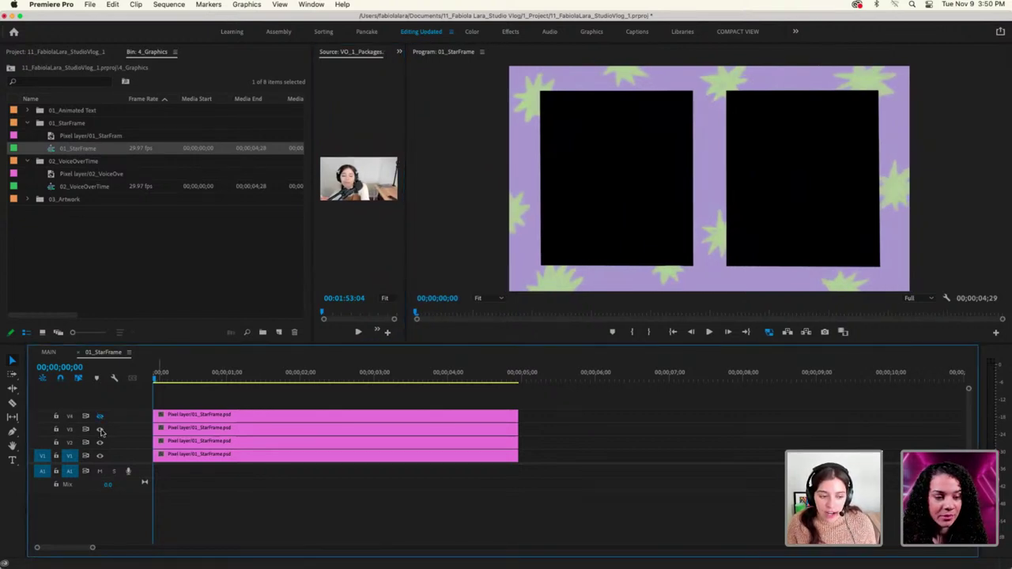
left_click(100, 442)
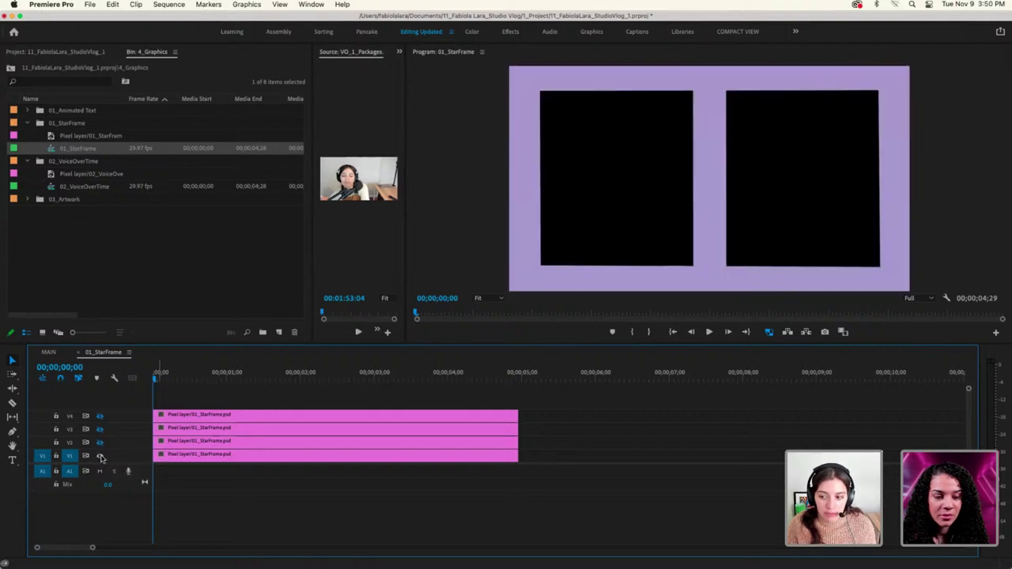
left_click(100, 456)
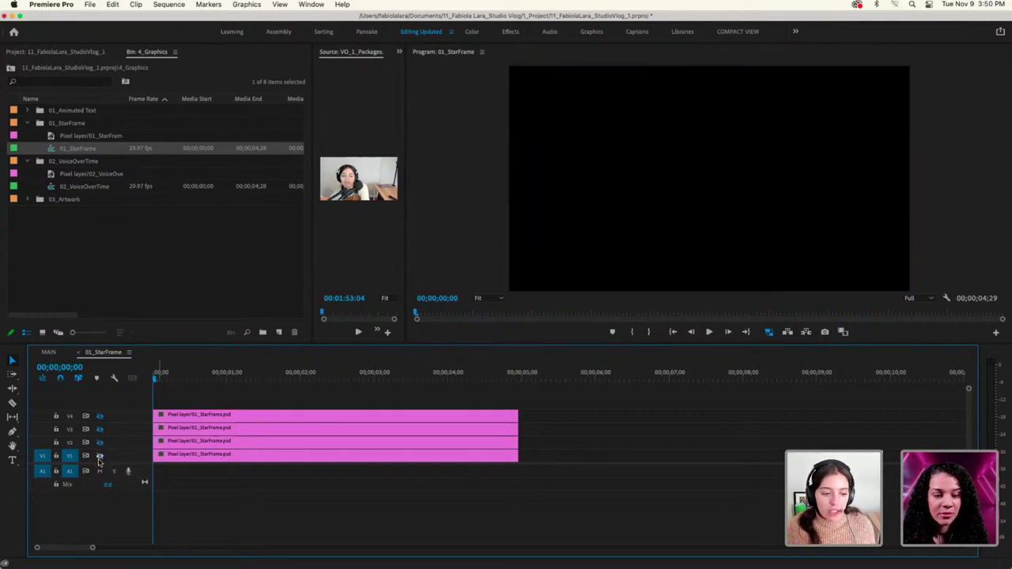
left_click(101, 454)
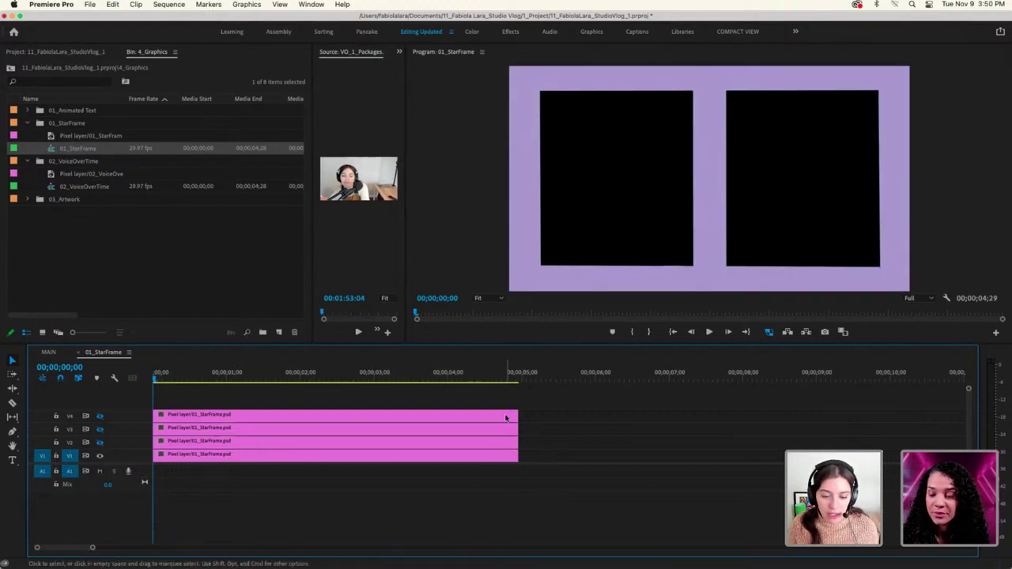
left_click_drag(379, 398, 409, 443)
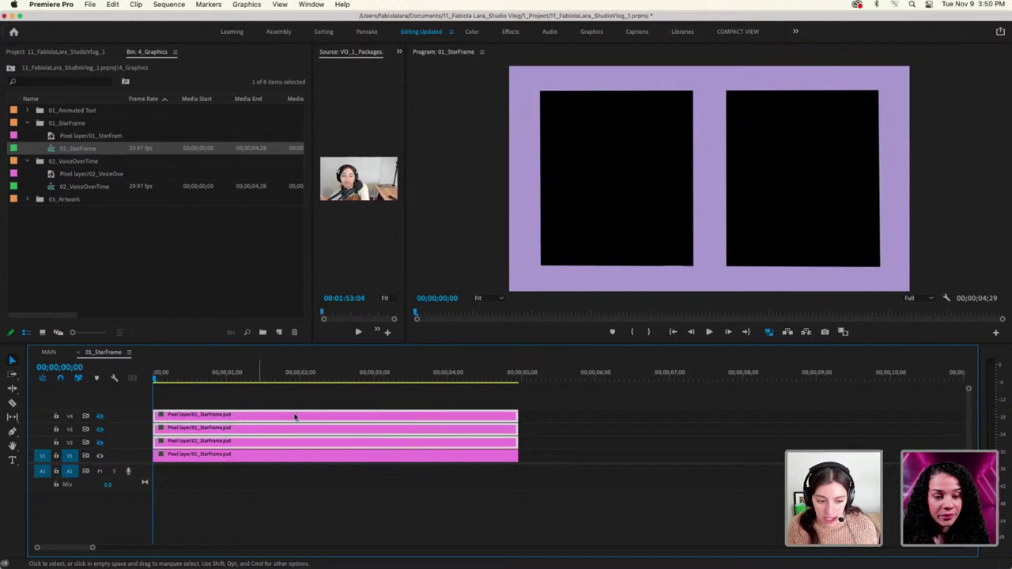
left_click(100, 431)
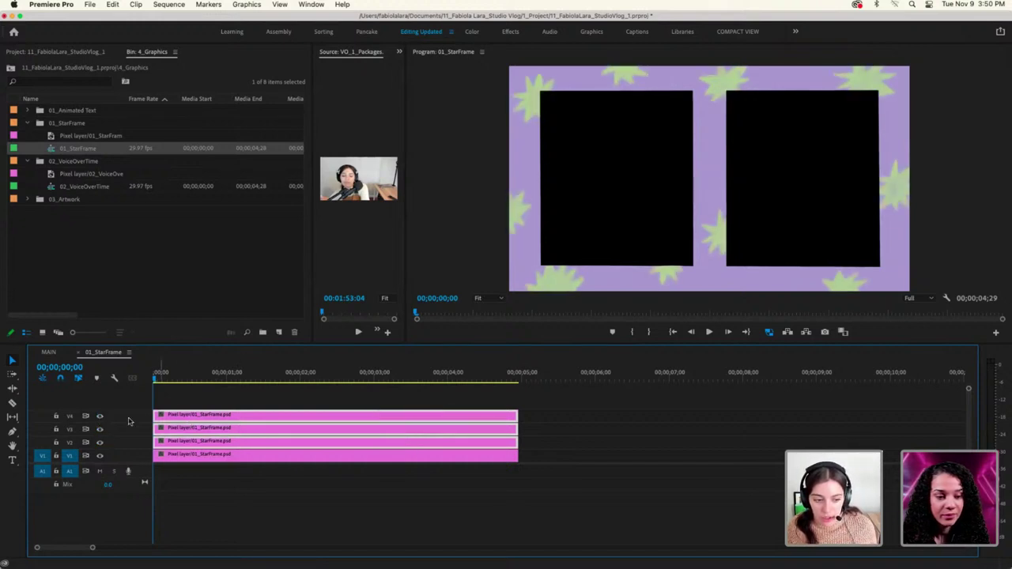
Set the duration of the three star clips on V2, V3 and V4 to 00;00;00;04, leaving out the V1 background
left_click(290, 407)
left_click_drag(266, 399, 278, 448)
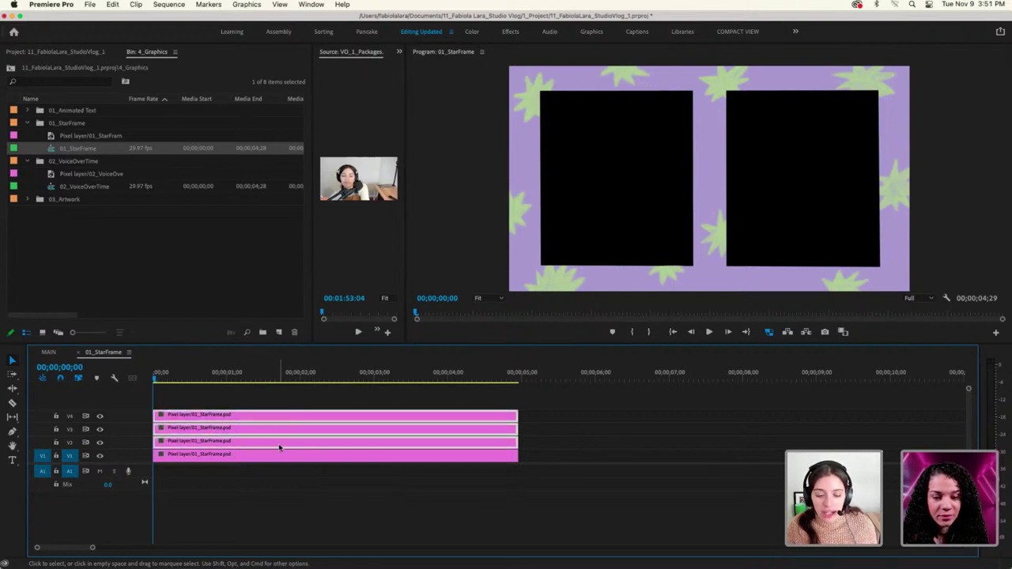
right_click(278, 448)
left_click(324, 362)
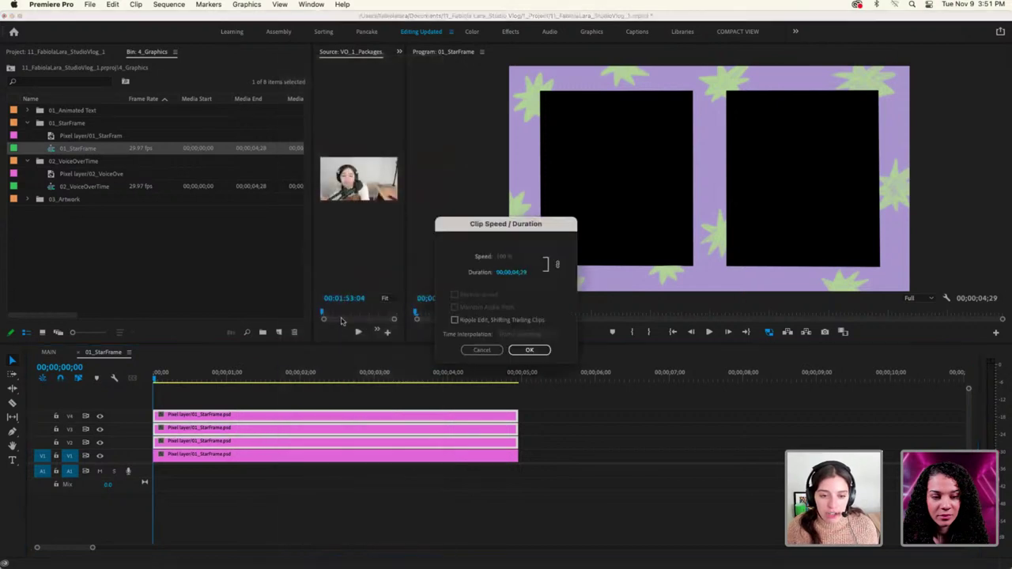
left_click(518, 272)
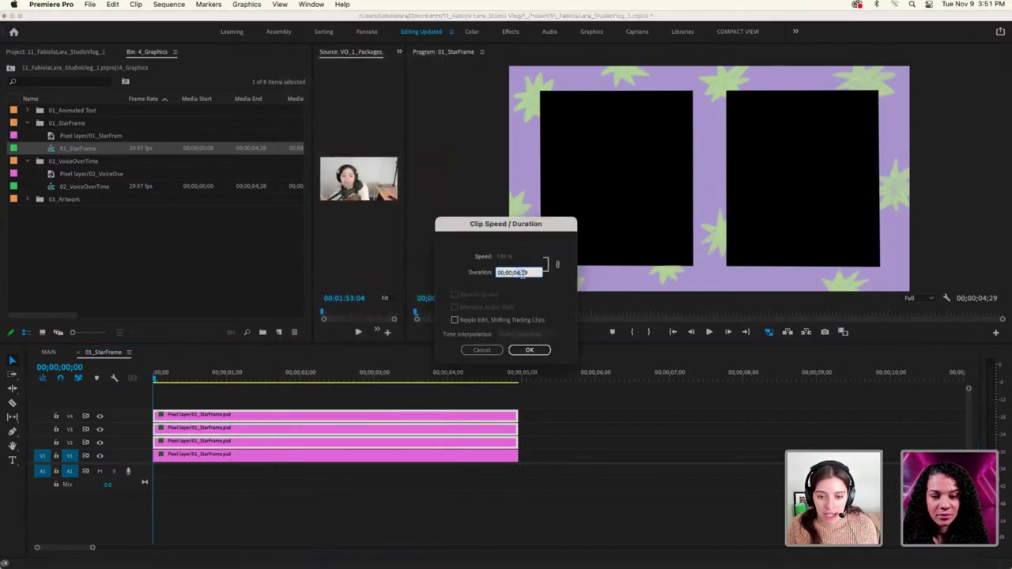
type("00;00;00")
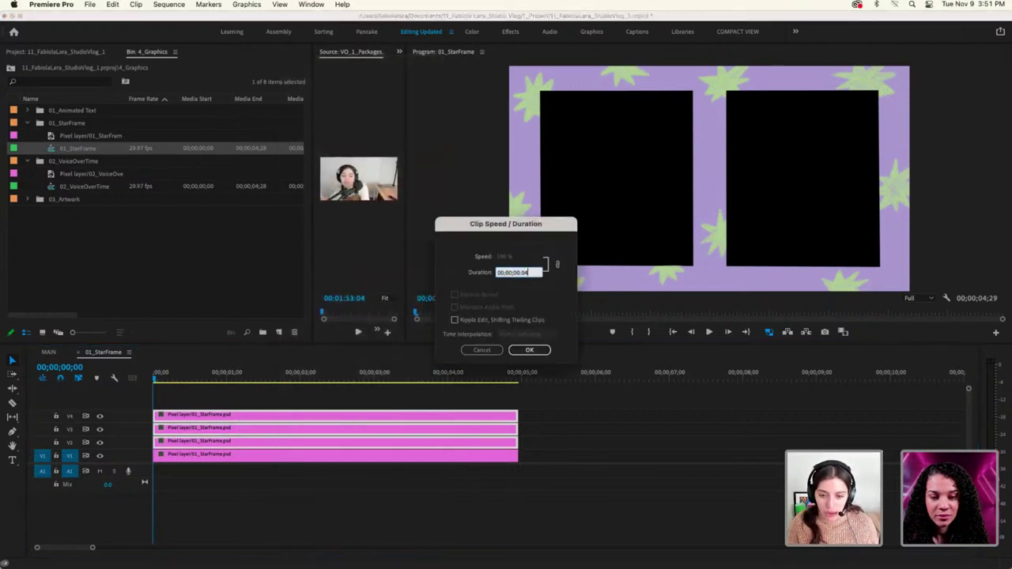
left_click(544, 351)
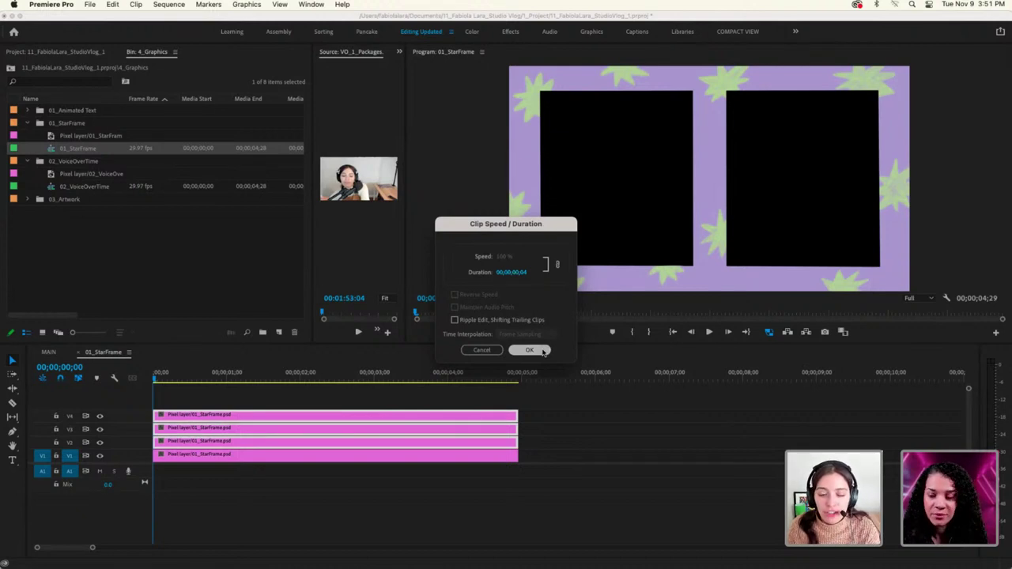
left_click(528, 350)
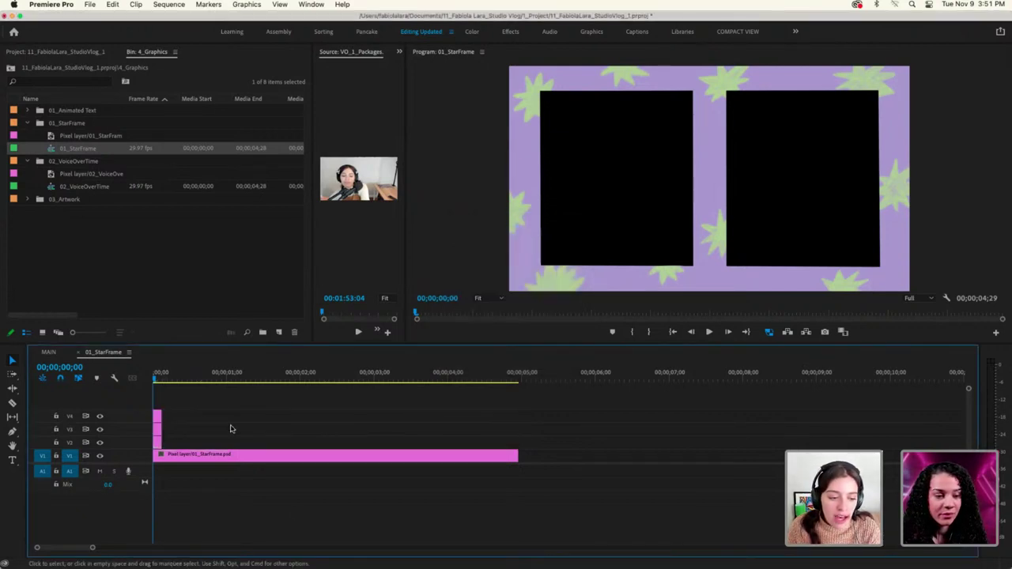
Stagger the star clips end to end in the order V4, V3, V2 and duplicate the three-clip cycle right after itself
mouse_move(93, 548)
left_mouse_down()
mouse_move(115, 547)
mouse_move(77, 550)
left_mouse_up()
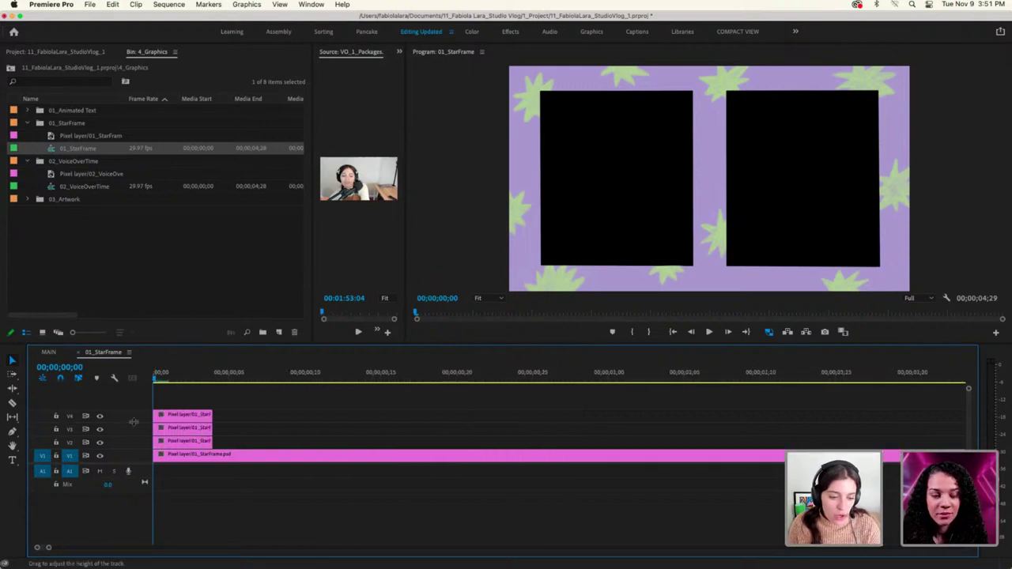
left_click_drag(227, 397, 299, 442)
left_click_drag(187, 395, 310, 446)
left_click_drag(179, 396, 304, 446)
left_click(198, 419)
left_click_drag(198, 419, 386, 428)
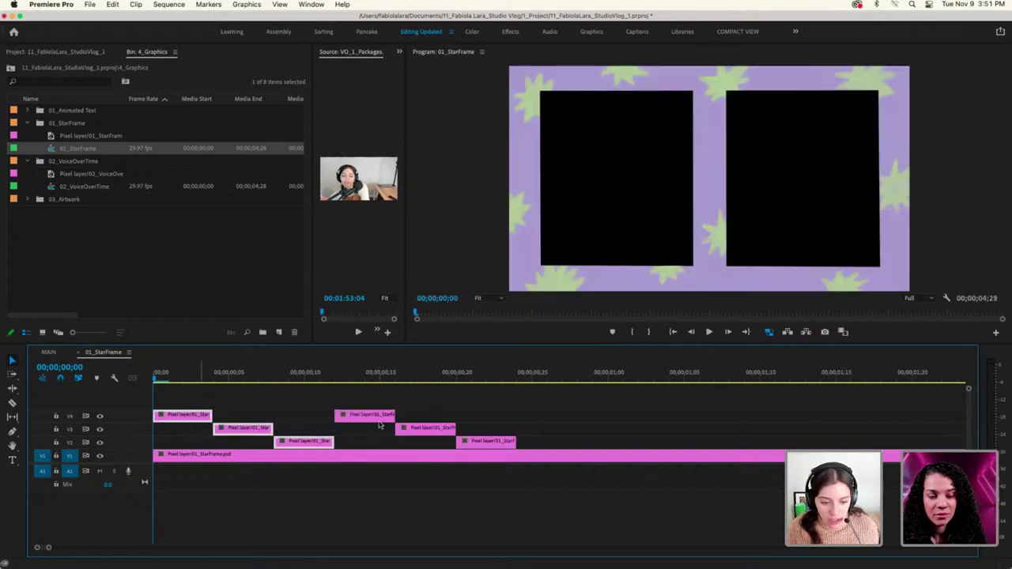
Duplicate the two star cycles directly after themselves to make four cycles
left_click_drag(173, 396, 479, 441)
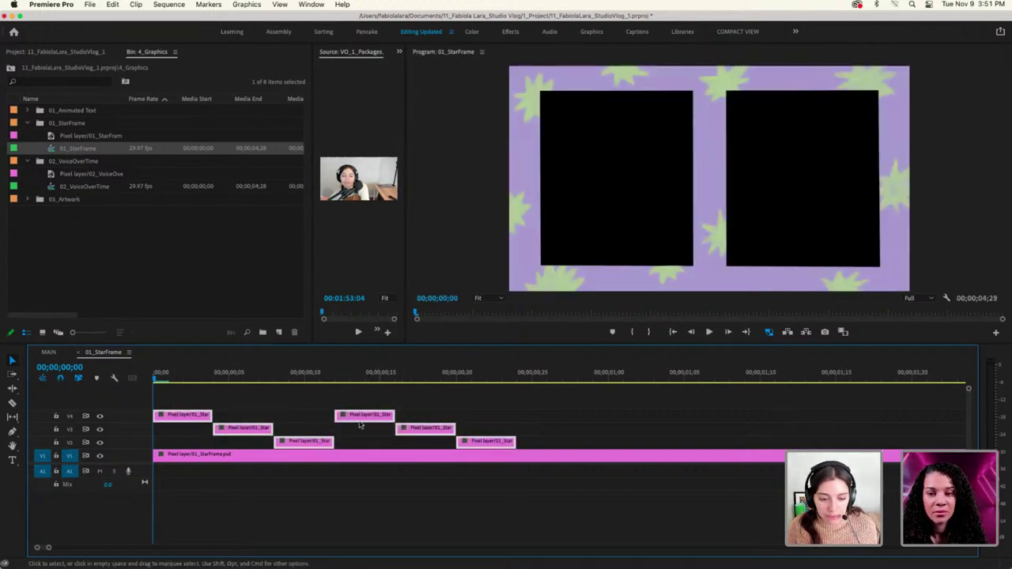
left_click_drag(355, 419, 714, 416)
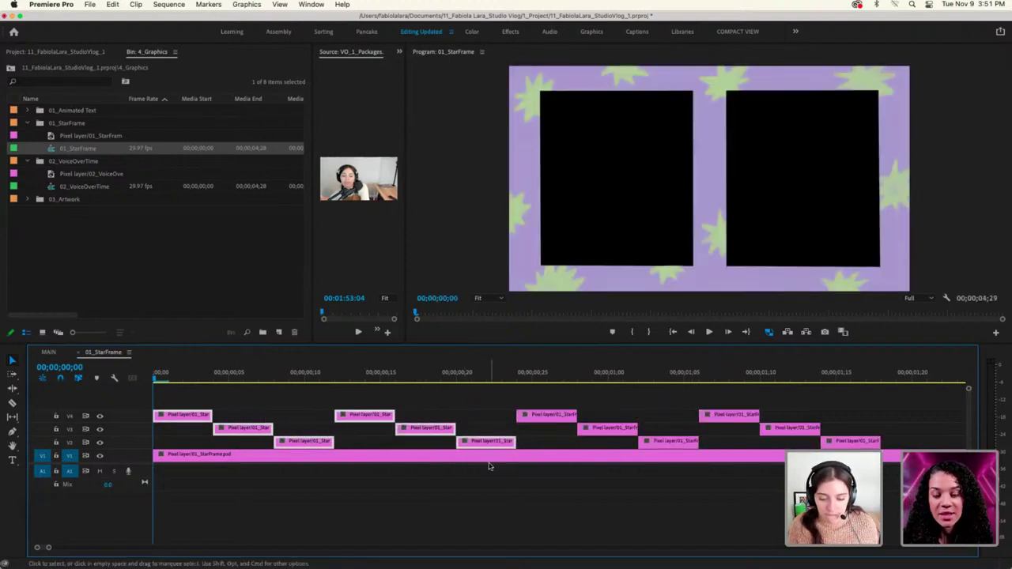
key("super+z")
key("super+shift+z")
Duplicate the star cycles so they run to 00;00;03;06, and trim the V1 background clip to about one second
left_click_drag(49, 549, 110, 547)
left_click_drag(248, 443, 162, 426)
left_click_drag(402, 456, 207, 457)
left_click_drag(324, 456, 232, 405)
left_click(316, 383)
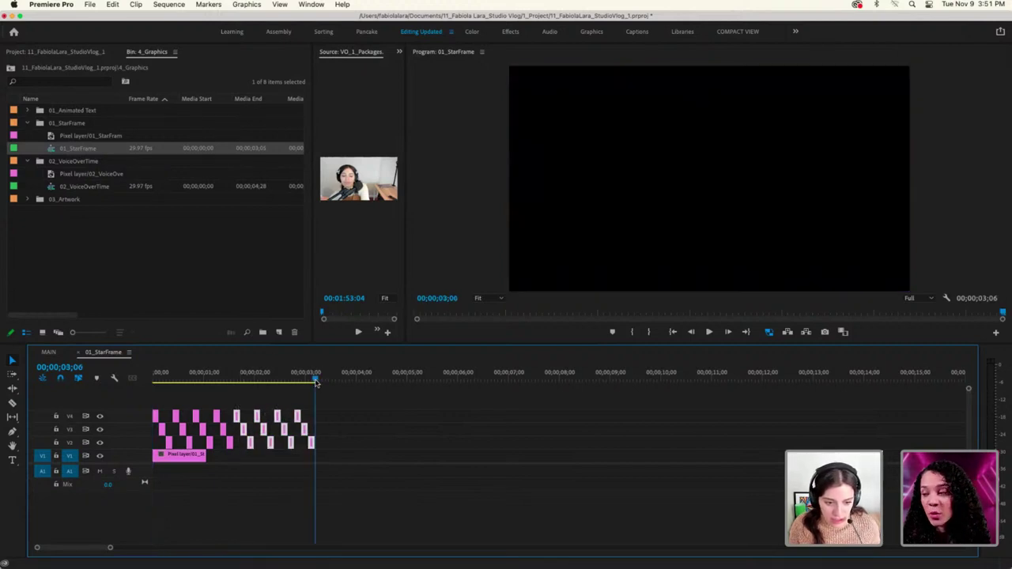
key("super+z")
key("w")
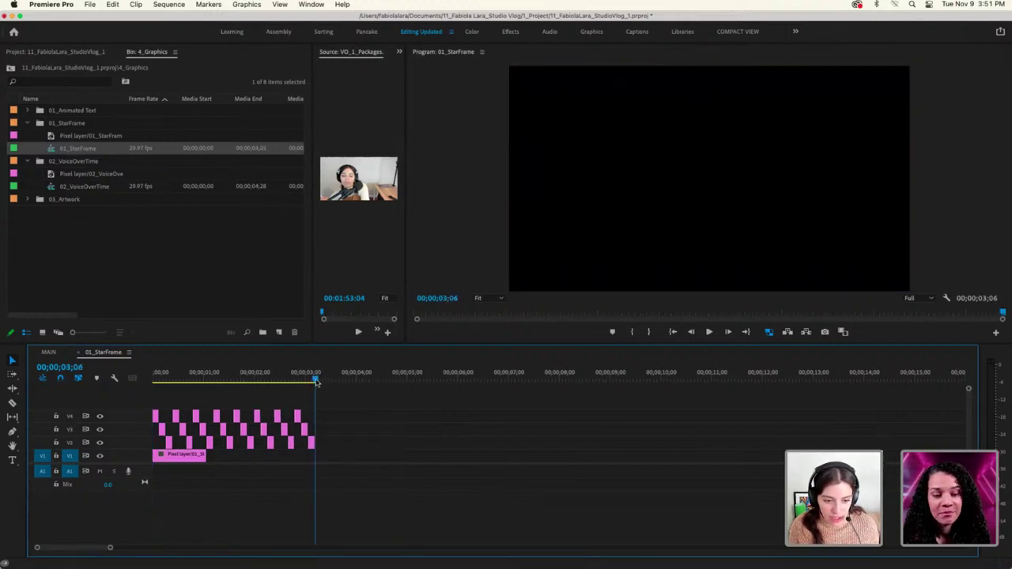
key("super+z")
key("super+shift+z")
key("shift+Left")
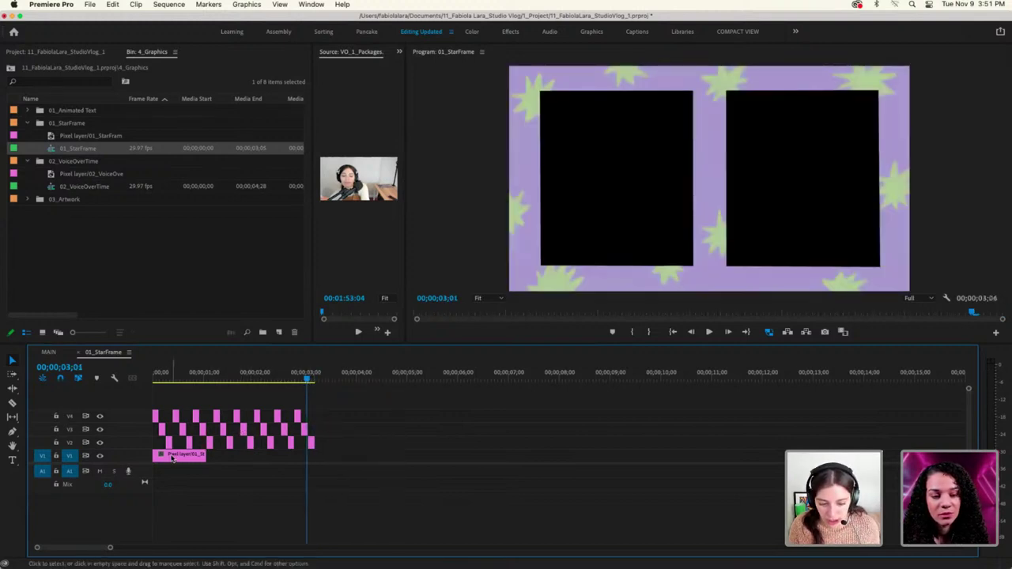
Duplicate all star clips end to end twice so they run to 00;00;12;24, and extend the V1 background to match
left_click_drag(156, 401, 318, 446)
left_click_drag(209, 437, 369, 434)
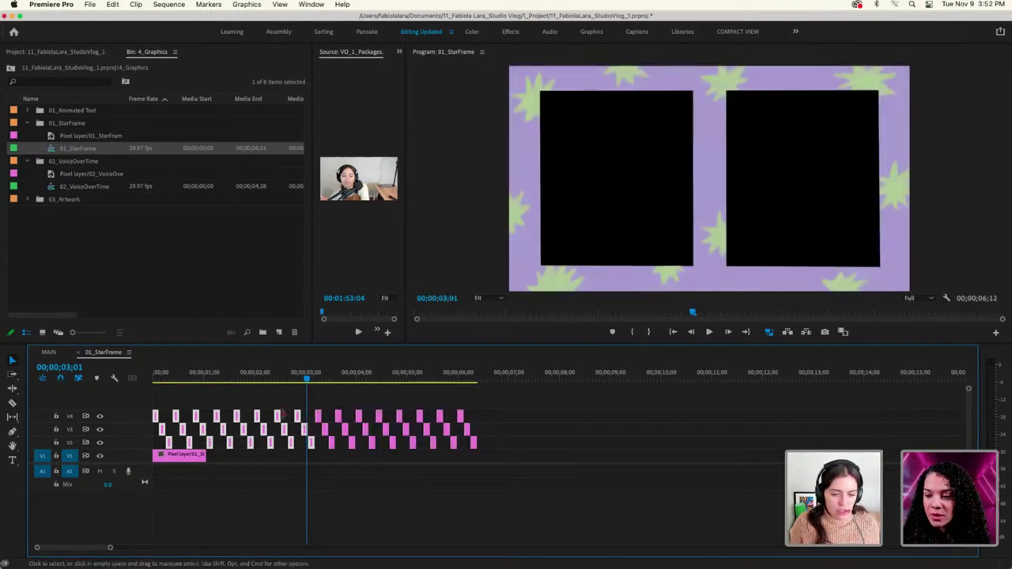
left_click_drag(155, 399, 546, 449)
left_click_drag(167, 429, 488, 435)
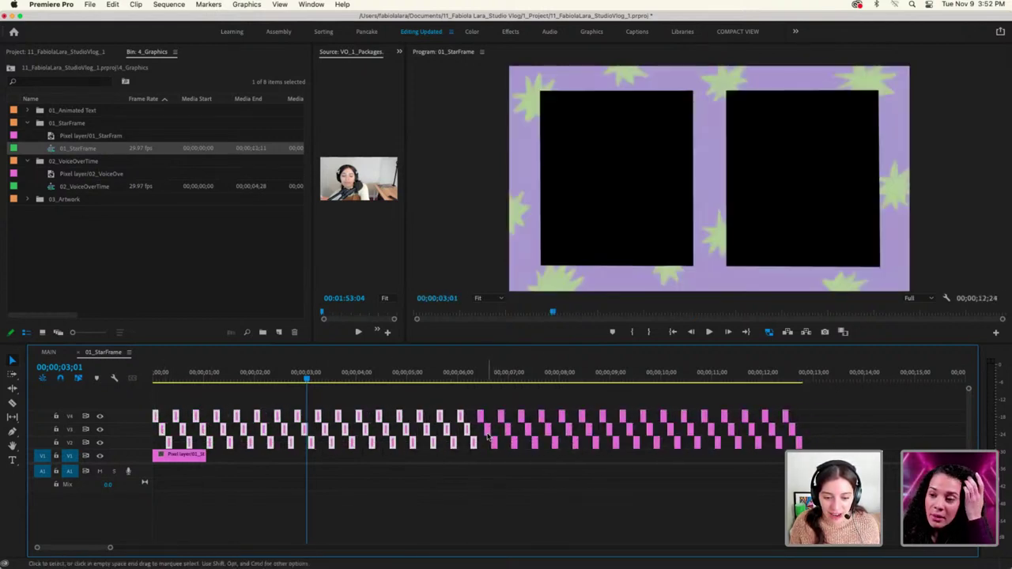
left_click_drag(206, 456, 786, 456)
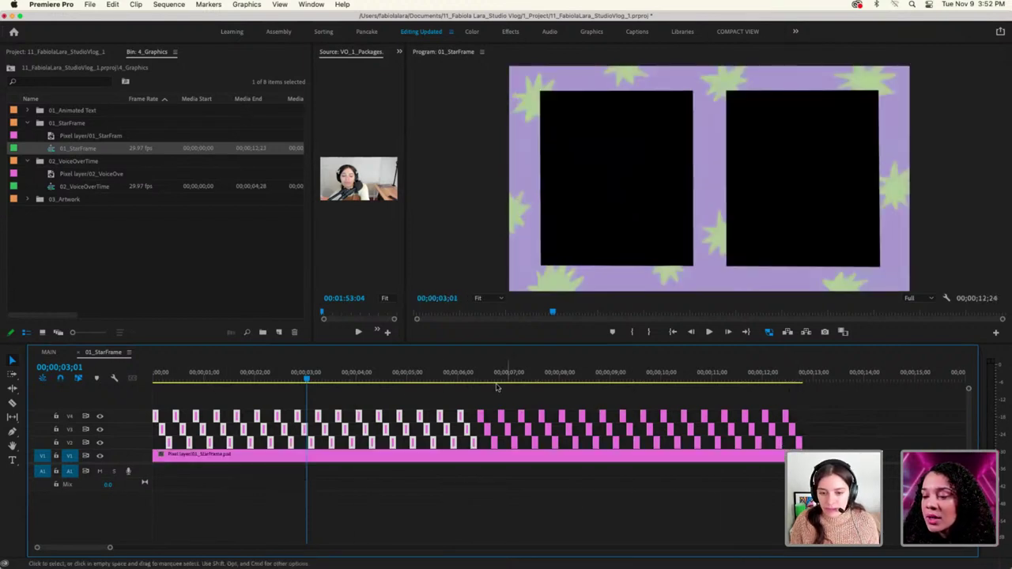
Play back the star animation, return the playhead to the sequence start and save the project
key("space")
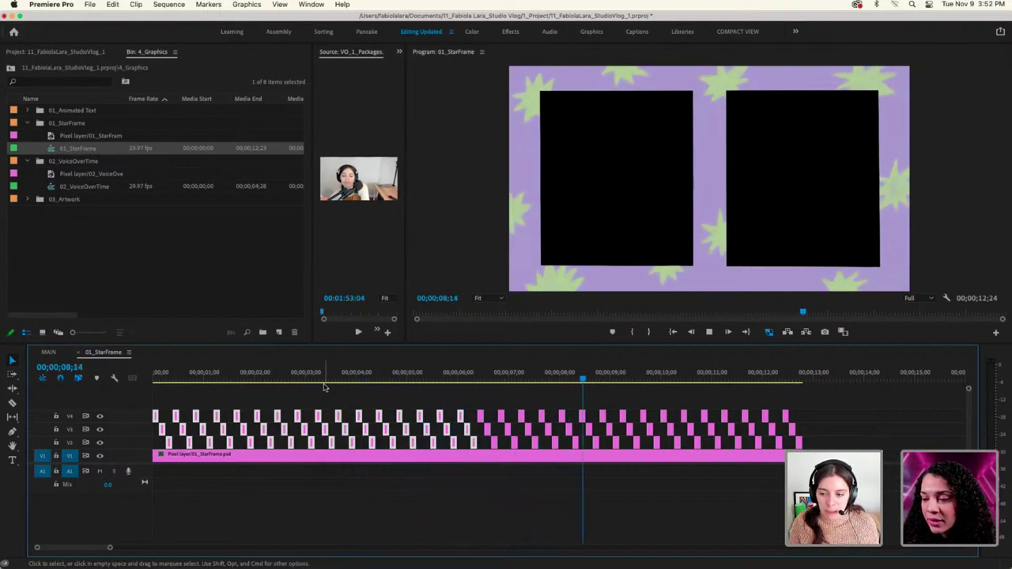
key("space")
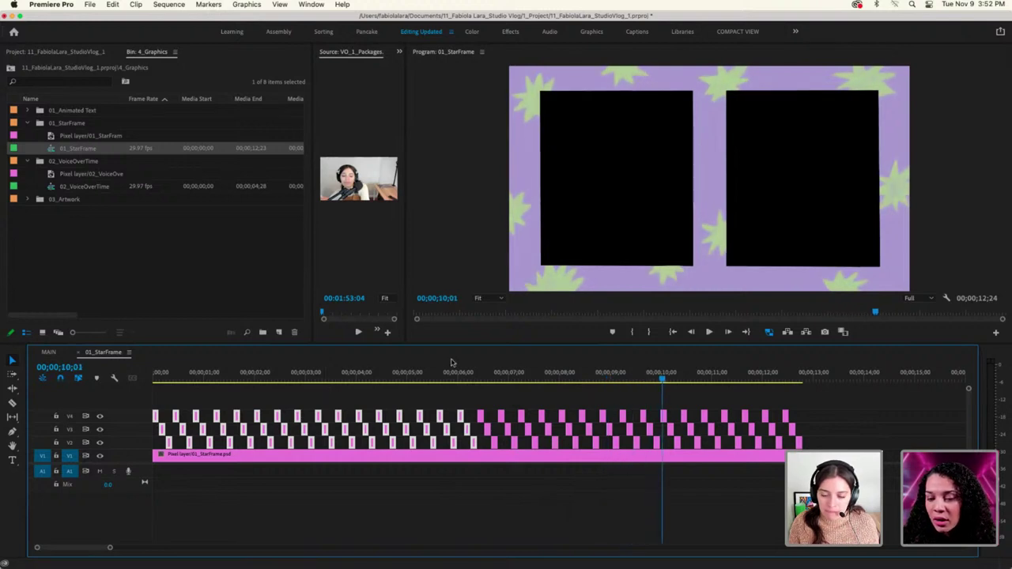
key("Home")
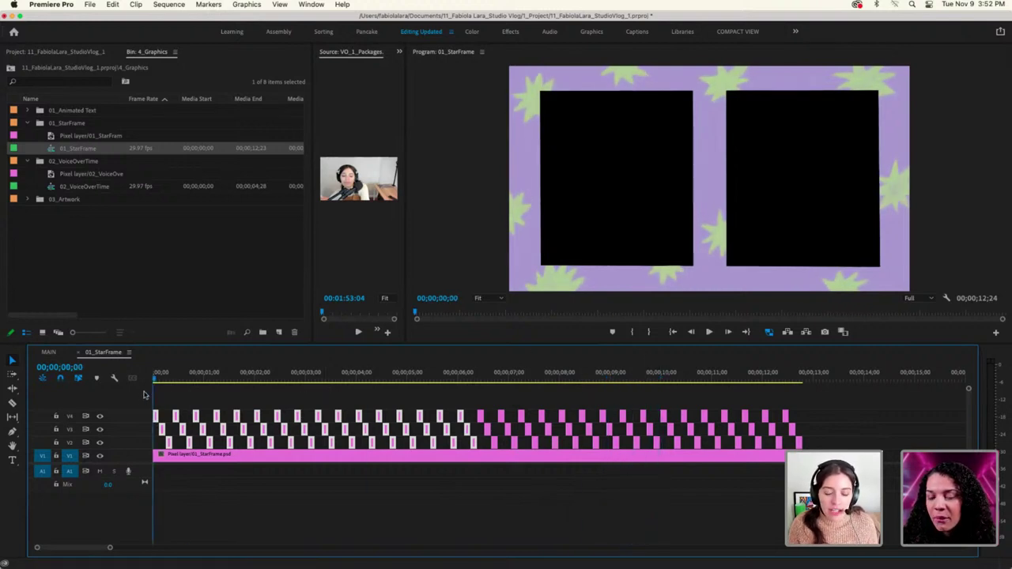
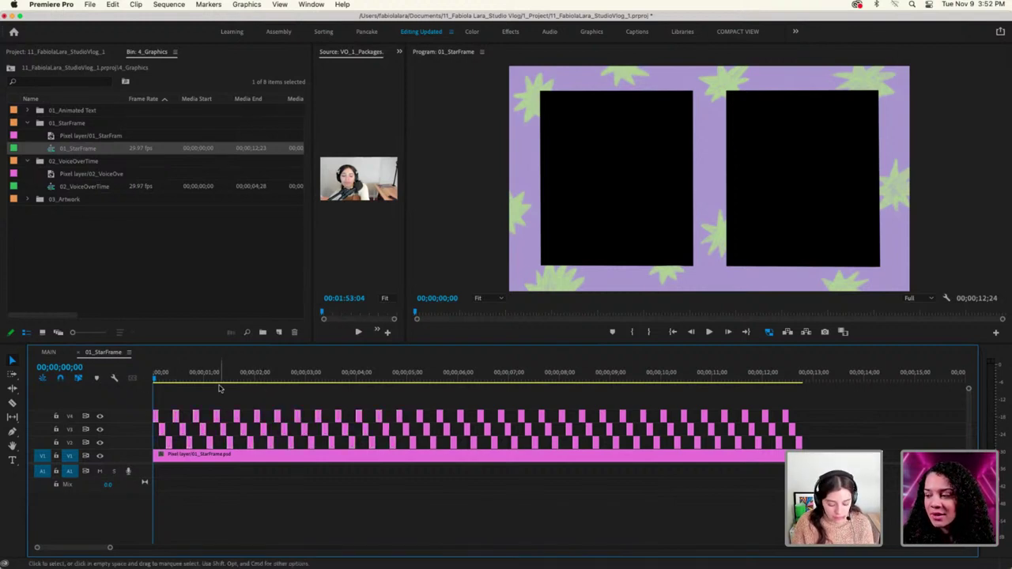
key("super+s")
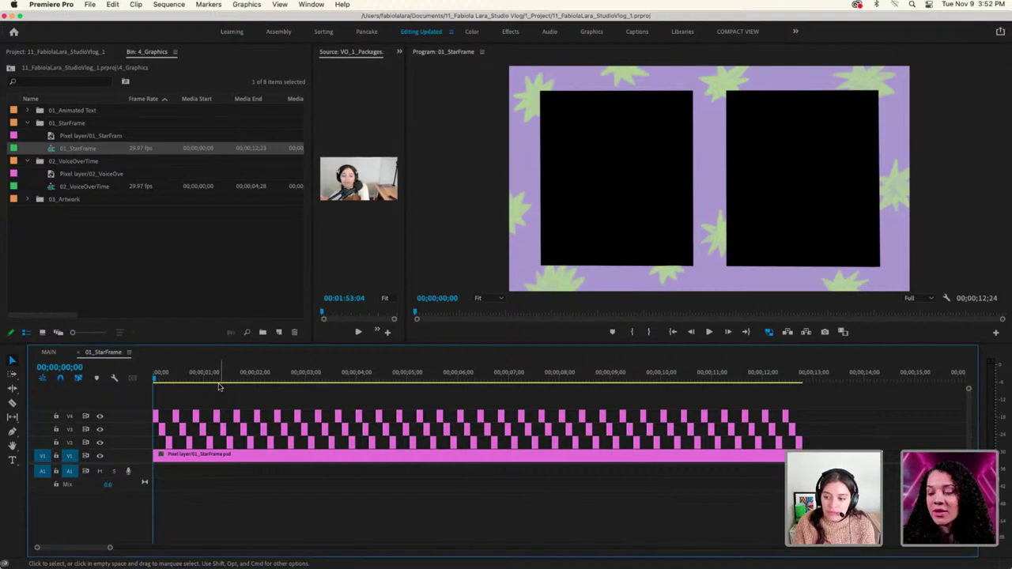
Place the 01_StarFrame sequence on V2 of MAIN at 01:34:52:08 over the pencil footage and try to extend its end
left_click(50, 353)
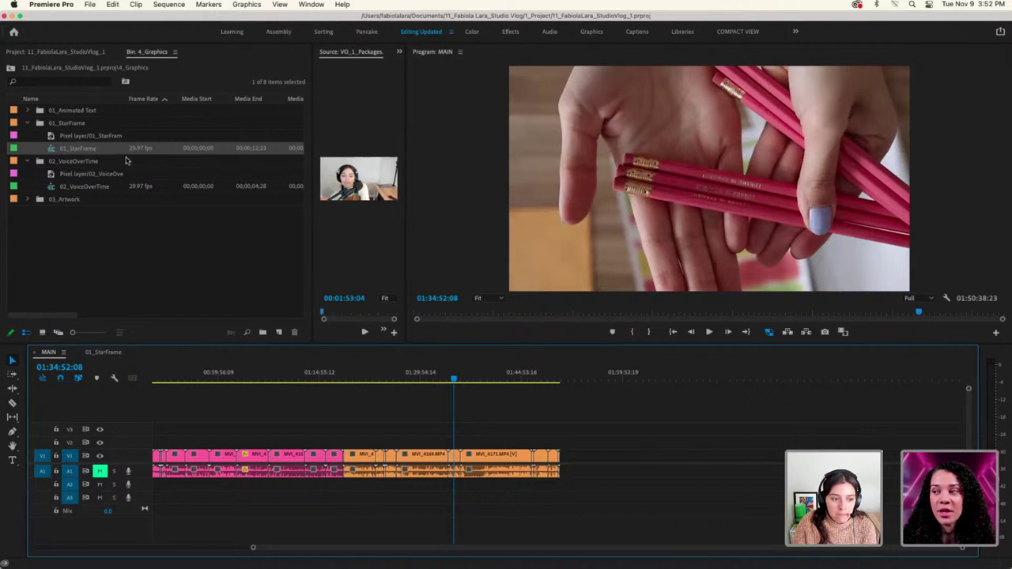
left_click_drag(85, 152, 457, 442)
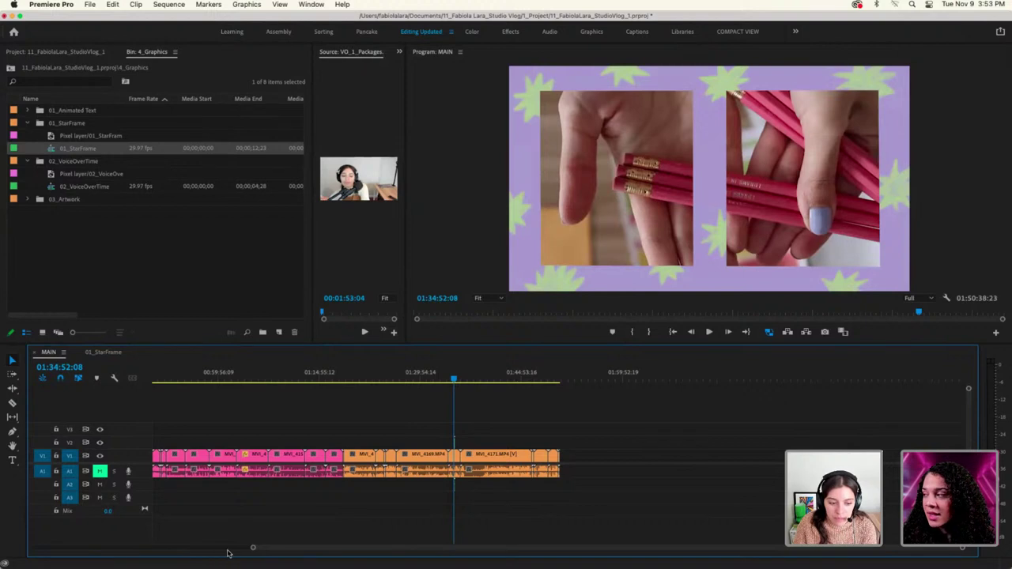
scroll(253, 549, "up", 3)
scroll(361, 549, "up", 5)
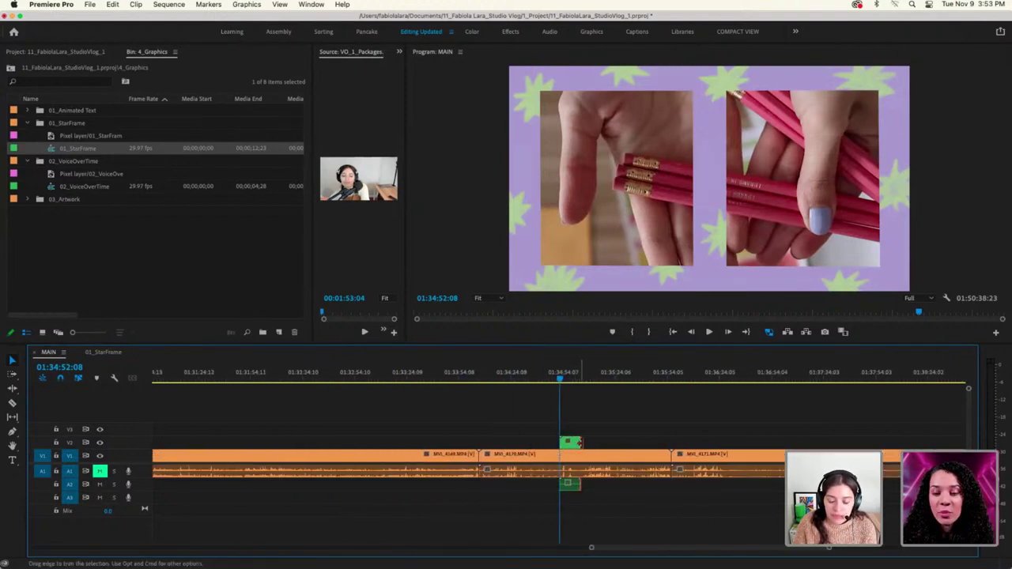
left_click_drag(580, 442, 656, 440)
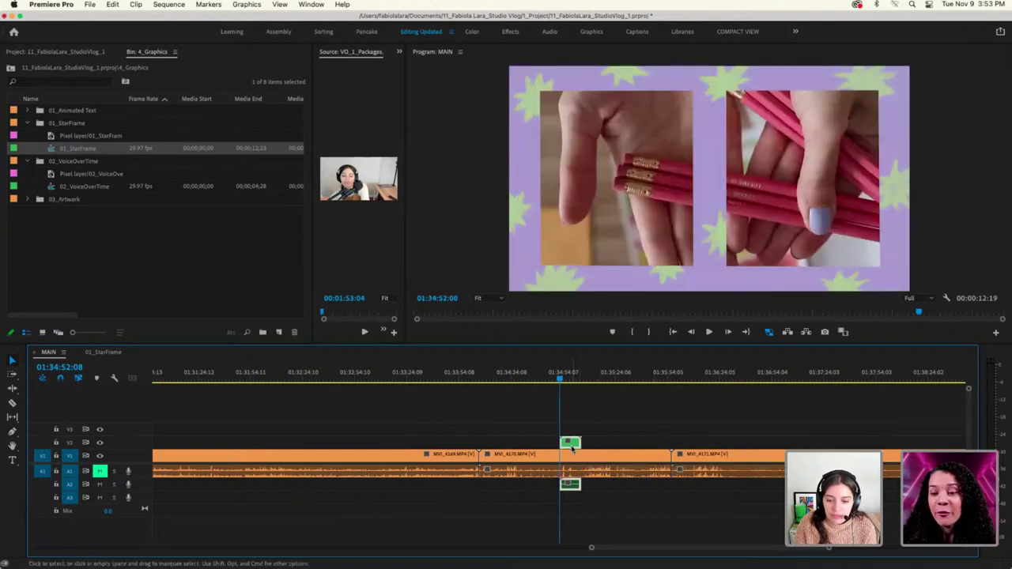
Duplicate all clips in the 01_StarFrame sequence end to end six times so it runs to 00;01;29;20, and save the project
left_click(103, 351)
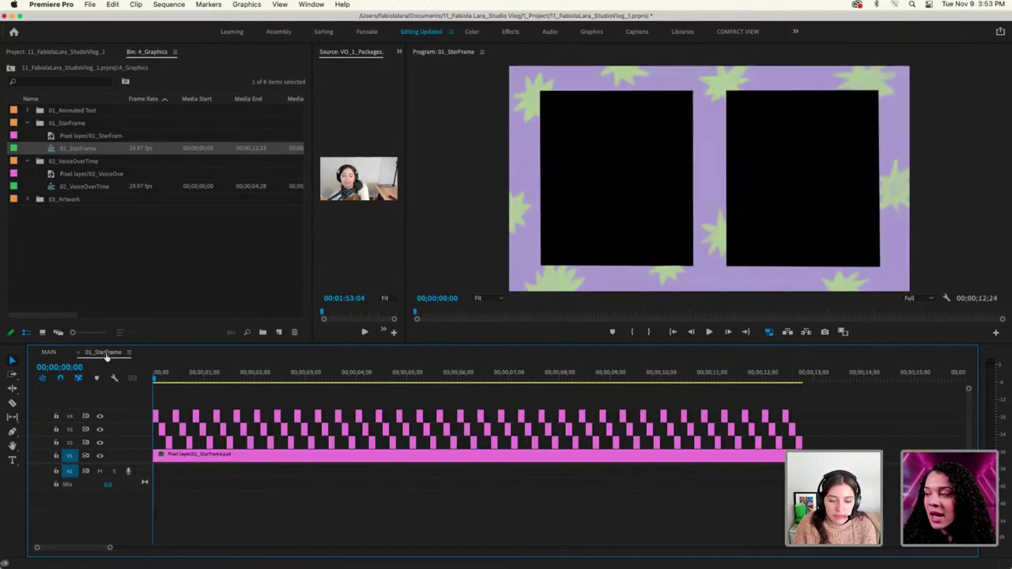
left_click_drag(818, 449, 152, 410)
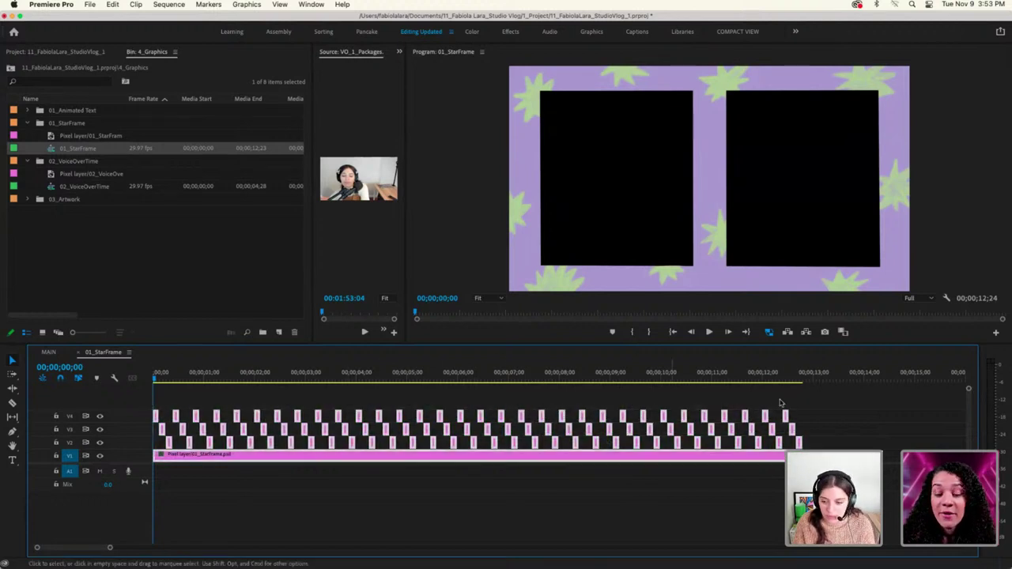
left_click(822, 378)
left_click_drag(822, 378, 803, 381)
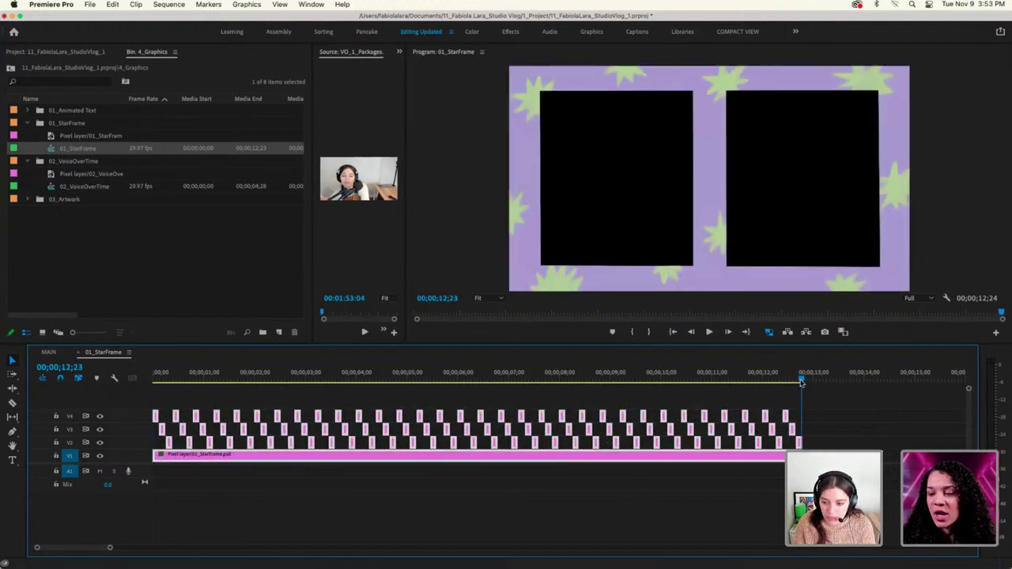
key("super+v")
key("super+v")
key("super+v")
key("super+v")
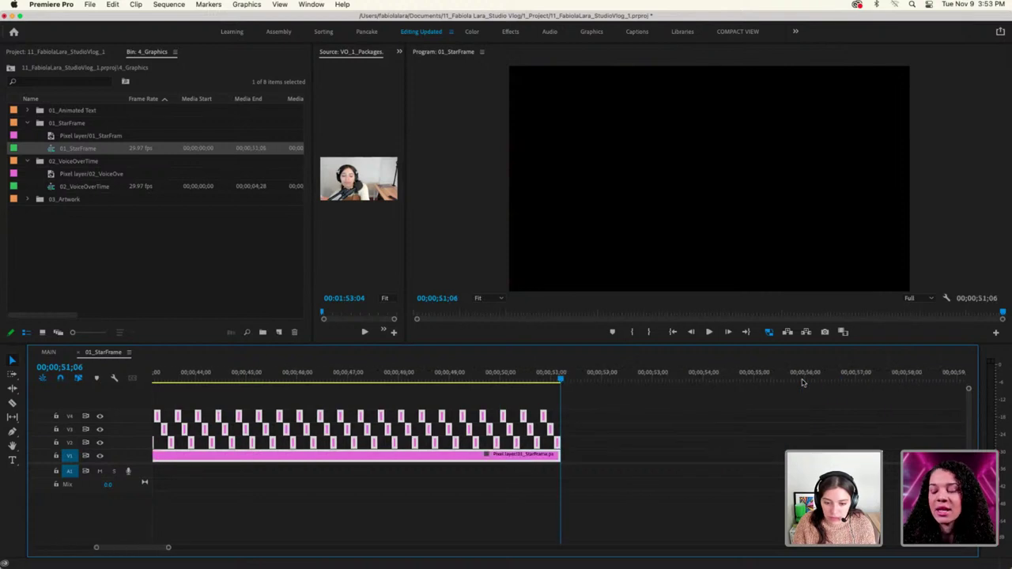
key("super+v")
key("super+v")
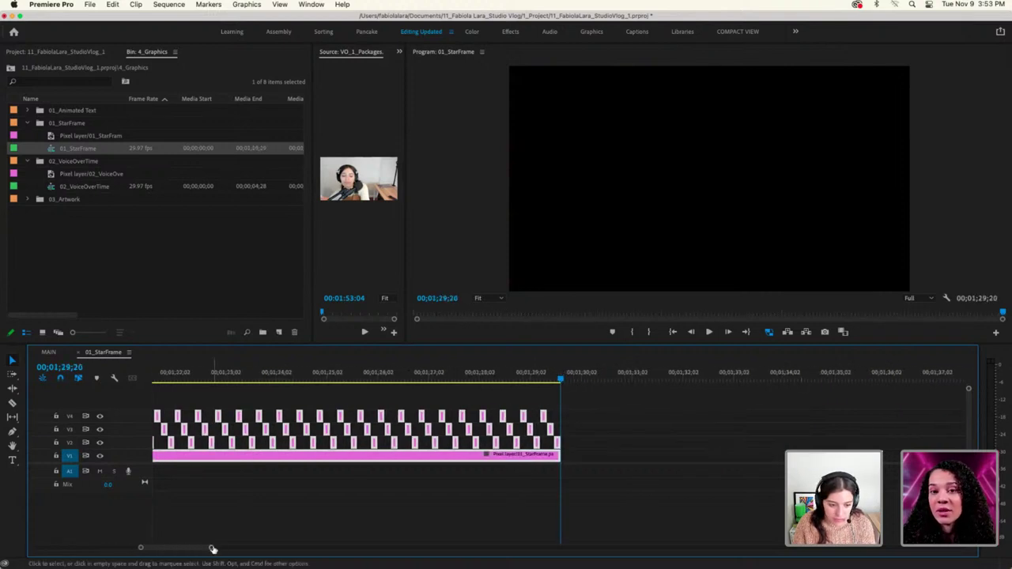
left_click_drag(210, 546, 554, 547)
key("super+s")
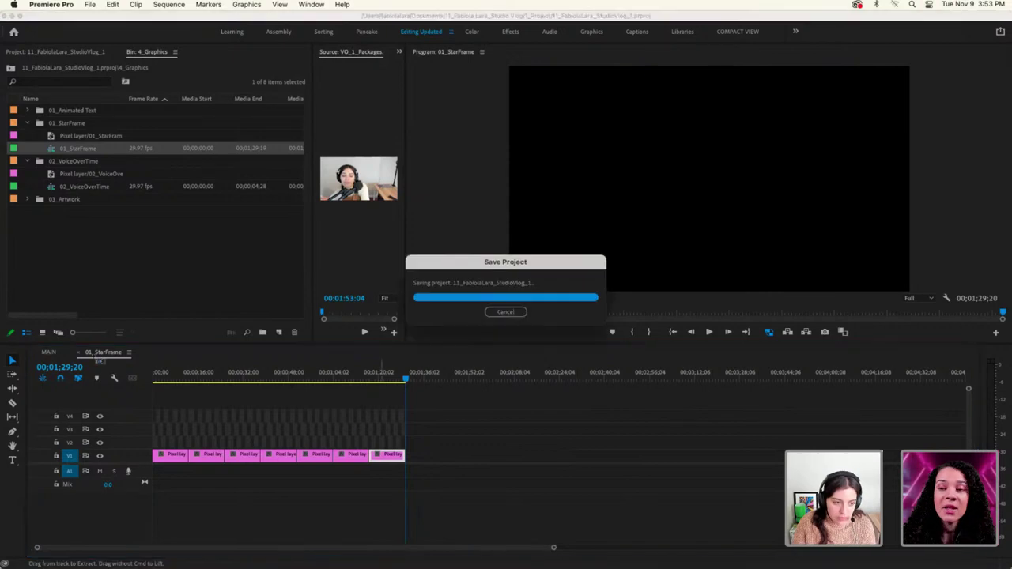
Play back the star frame overlay in MAIN and move the playhead to 01:34:55:13
left_click(49, 351)
key("space")
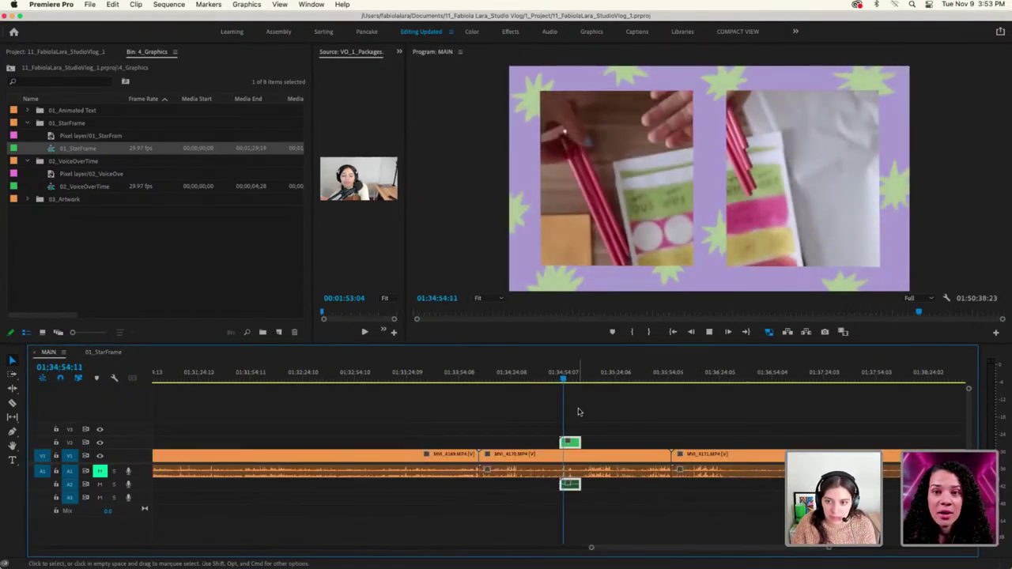
key("space")
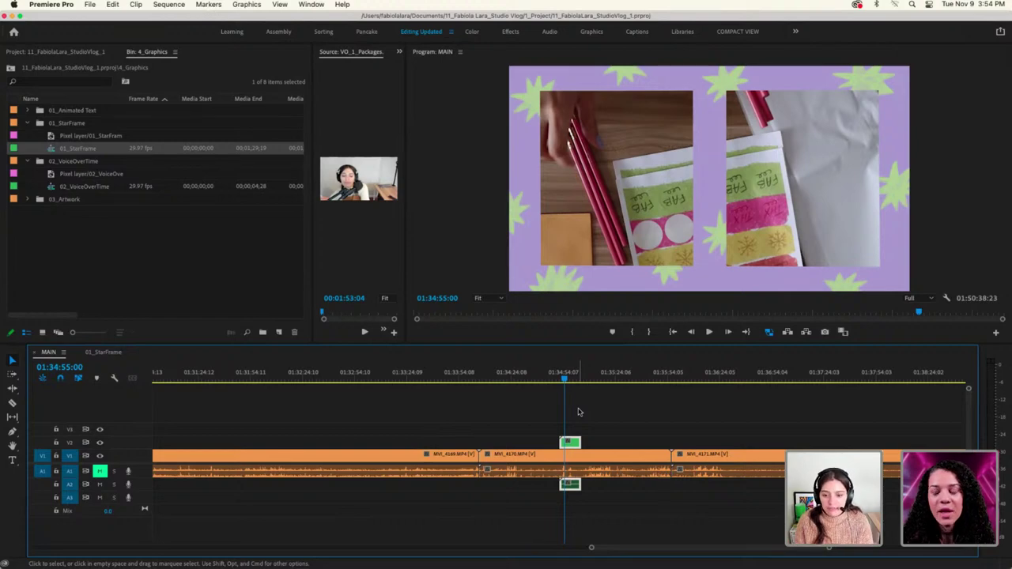
mouse_move(565, 379)
left_mouse_down()
mouse_move(583, 385)
mouse_move(564, 389)
left_mouse_up()
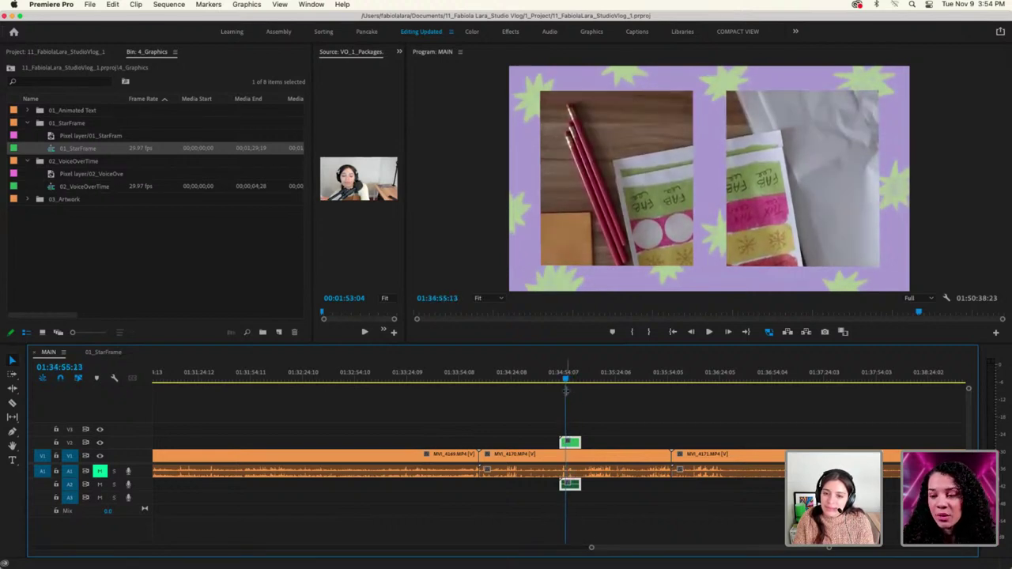
Compare the layered clips inside the nested 01_StarFrame sequence with its single clip on V2 of MAIN
double_click(570, 444)
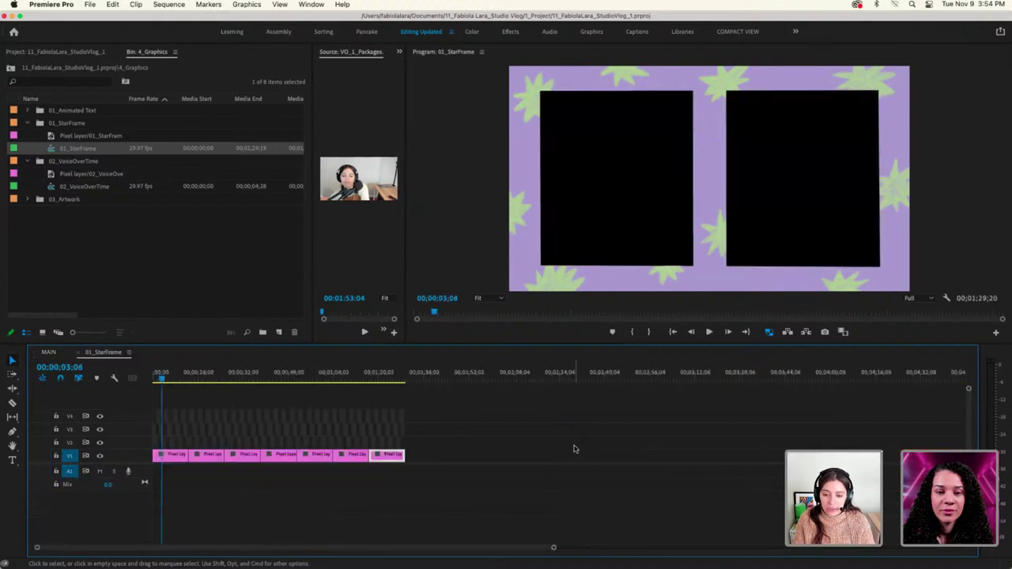
left_click(48, 352)
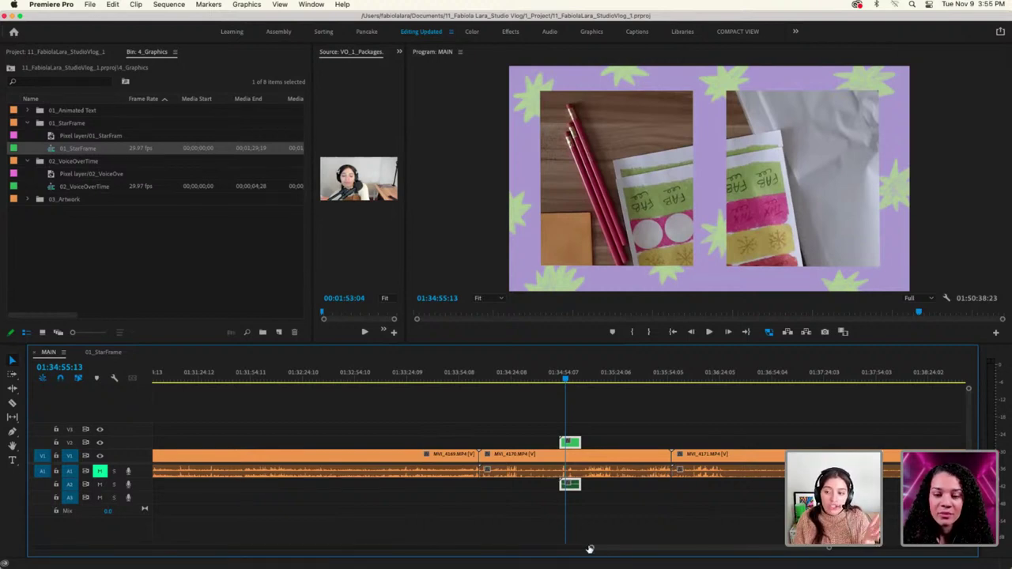
left_click_drag(590, 549, 667, 553)
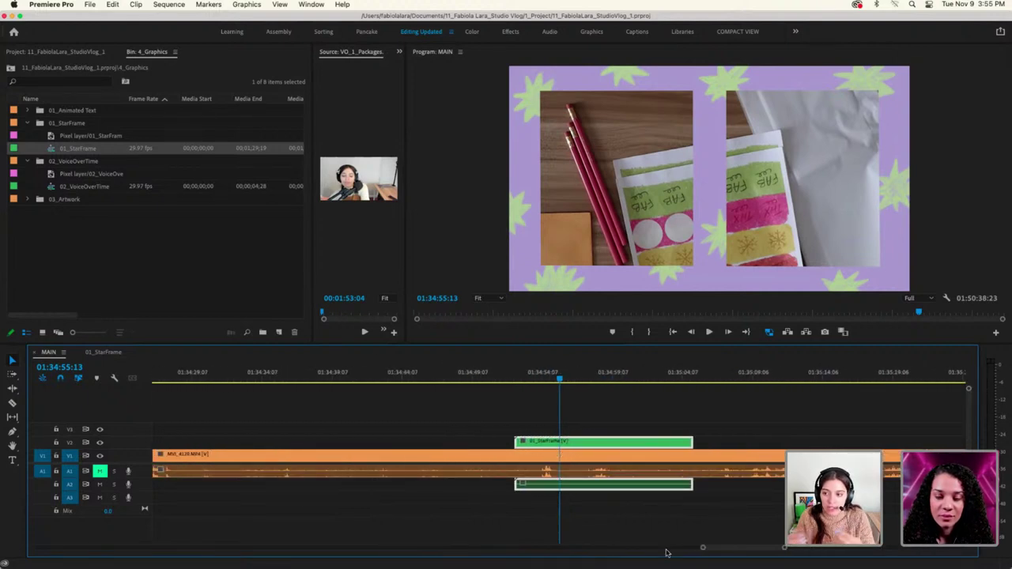
double_click(611, 442)
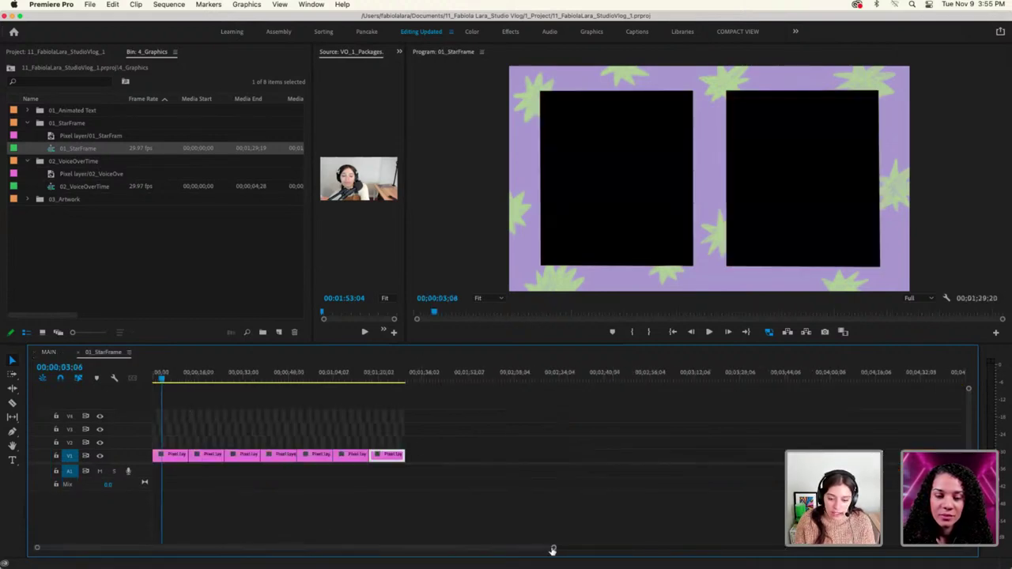
left_click_drag(553, 547, 350, 547)
key("=")
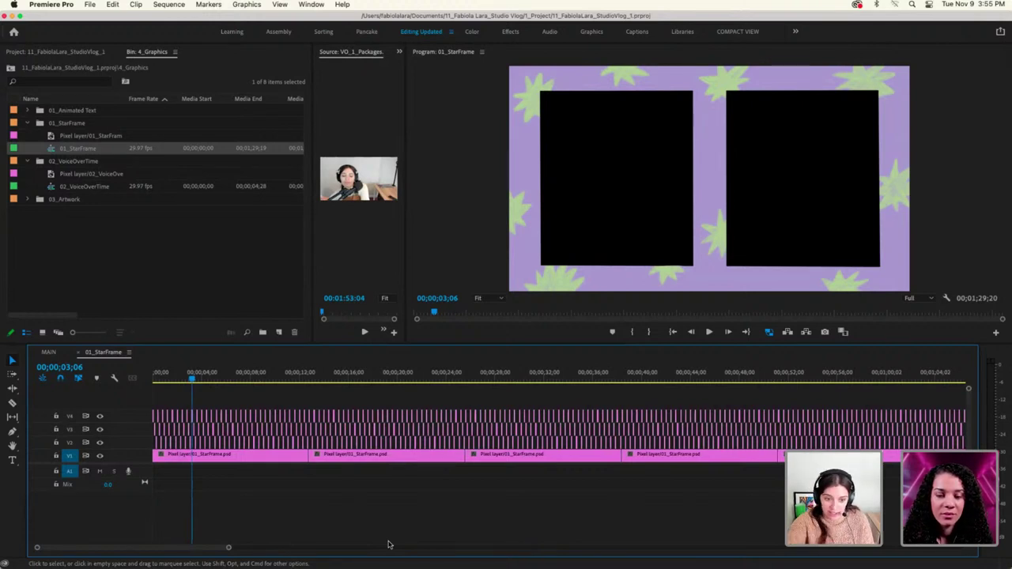
left_click(48, 352)
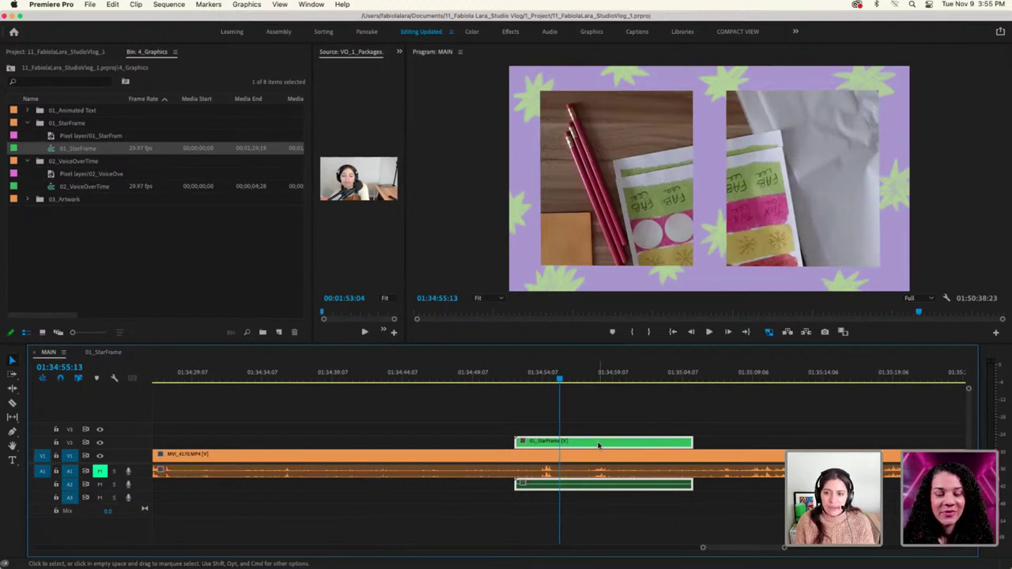
Try moving the 01_StarFrame clip later on V2 of MAIN, and put it back at 01:34:52:08
left_click_drag(599, 443, 656, 443)
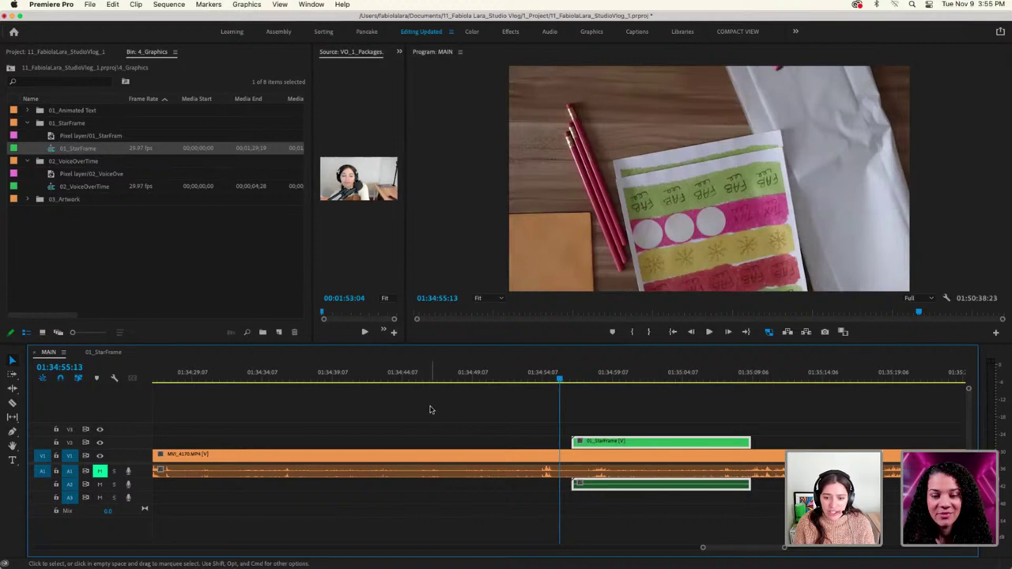
left_click_drag(432, 408, 747, 501)
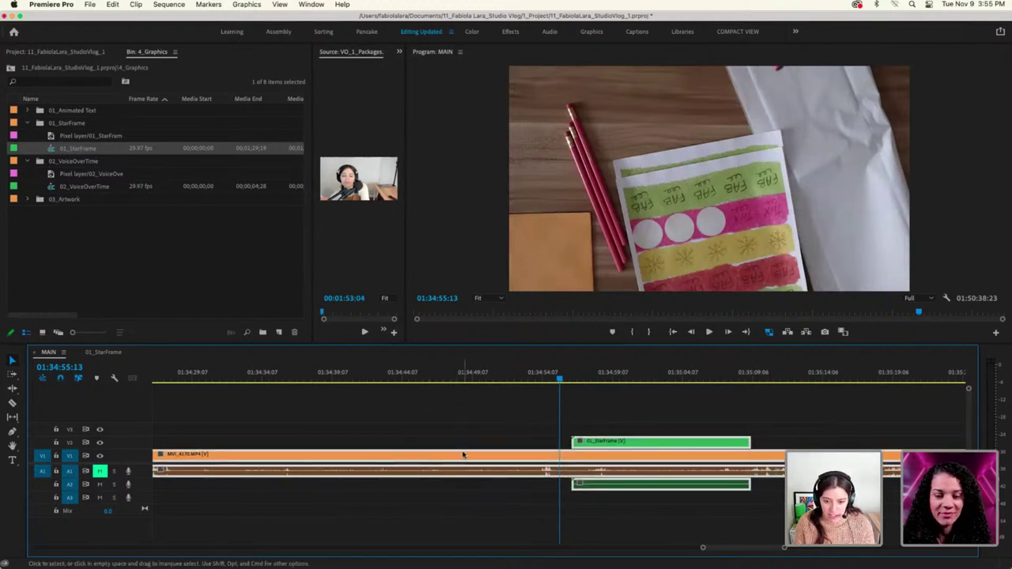
left_click(537, 427)
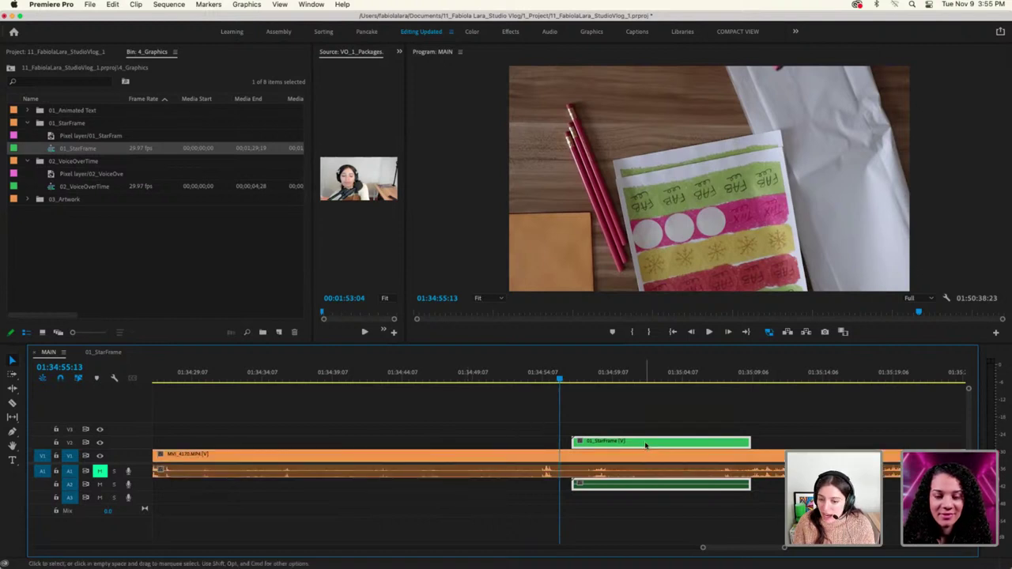
left_click_drag(644, 441, 620, 437)
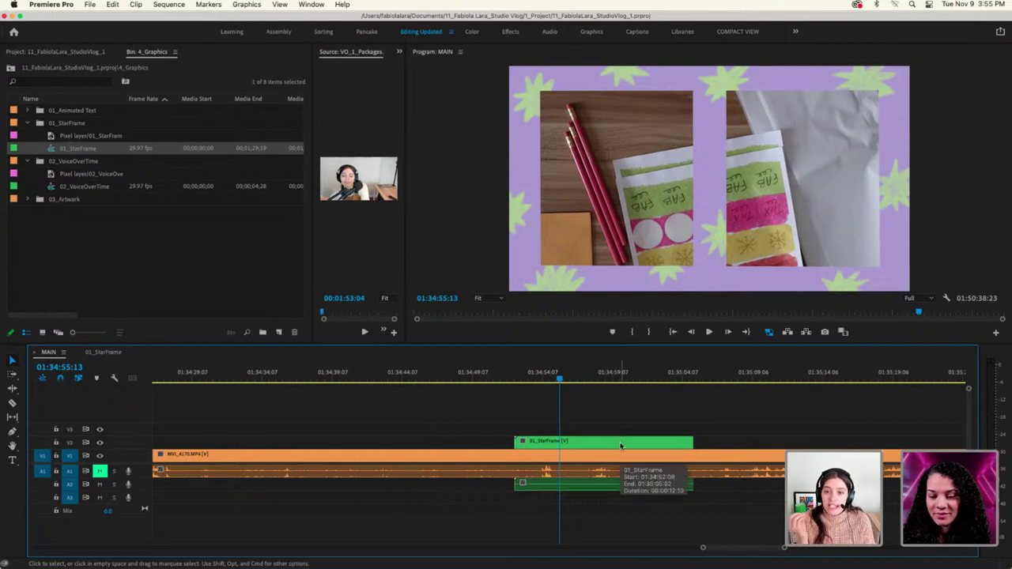
Reopen the nested 01_StarFrame sequence, examine its staggered star clips up close and play the animation
double_click(621, 443)
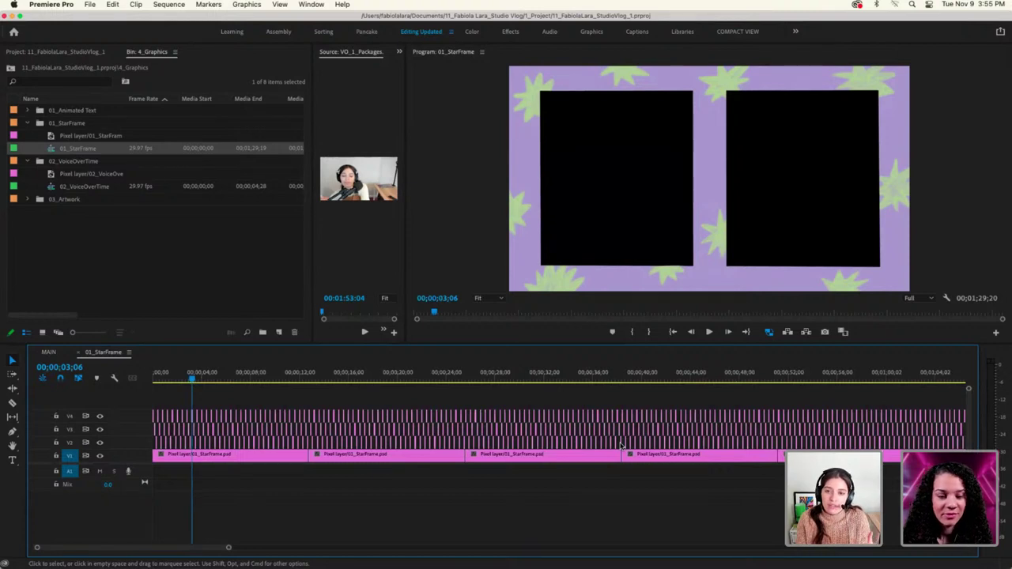
left_click(62, 353)
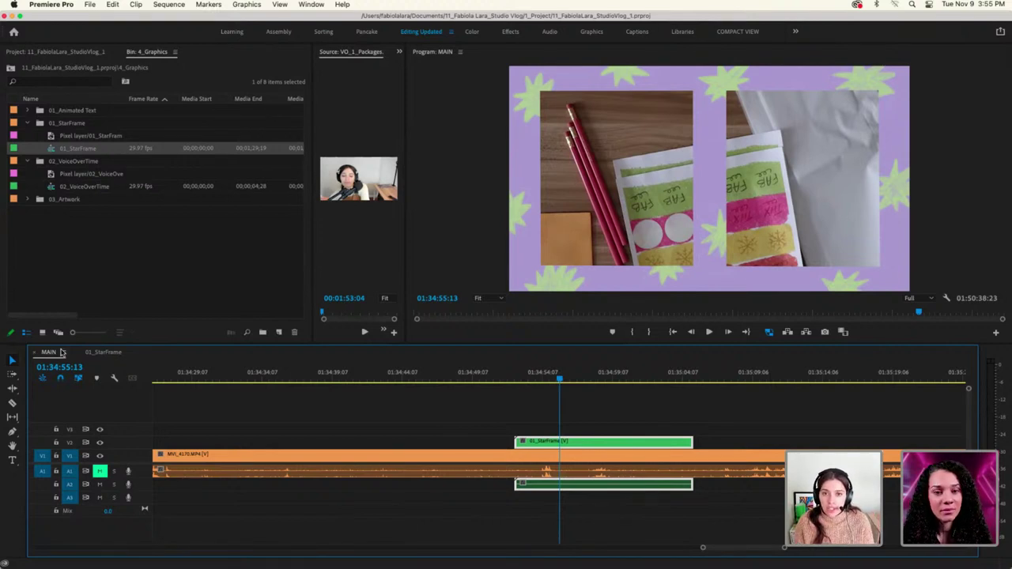
double_click(607, 444)
key("=")
key("=")
key("=")
key("=")
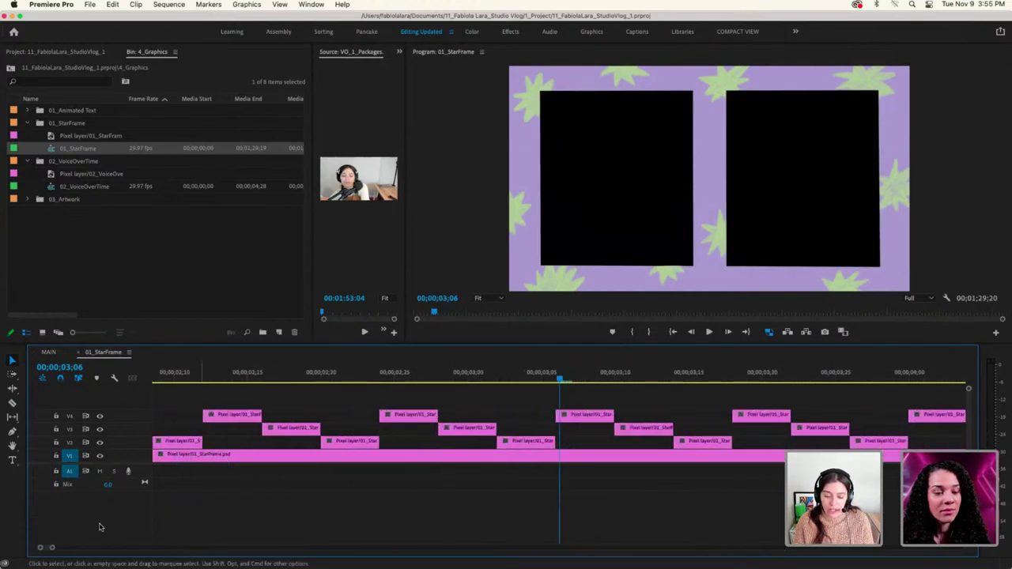
left_click_drag(60, 547, 79, 548)
key("space")
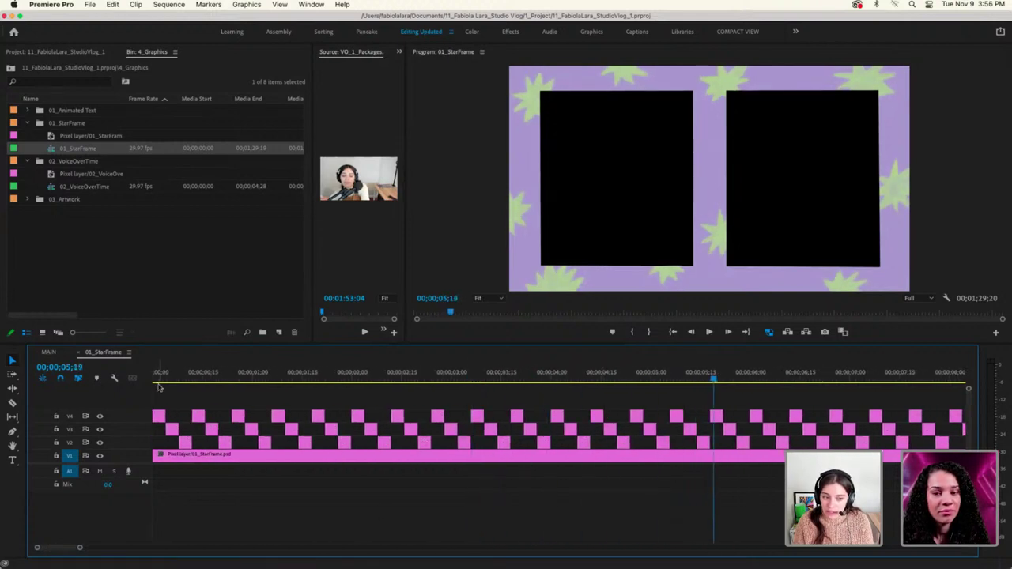
Scrub the star frame overlay in MAIN to 01:35:00:15
left_click(48, 352)
left_click_drag(561, 382, 633, 388)
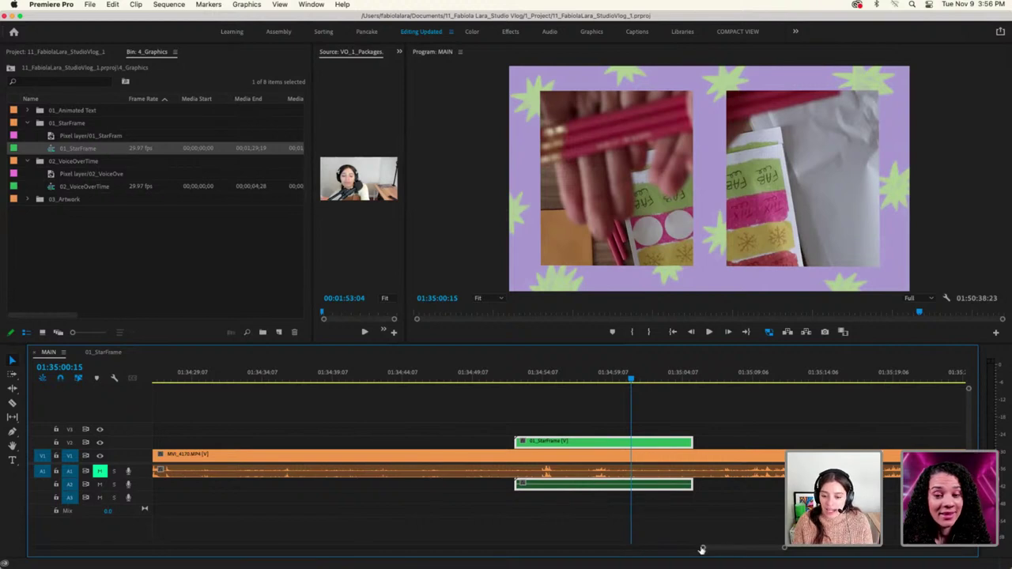
mouse_move(701, 548)
left_mouse_down()
mouse_move(651, 546)
mouse_move(704, 546)
left_mouse_up()
Examine the repeated star clips and background segments along the full length of the 01_StarFrame sequence
left_click(103, 351)
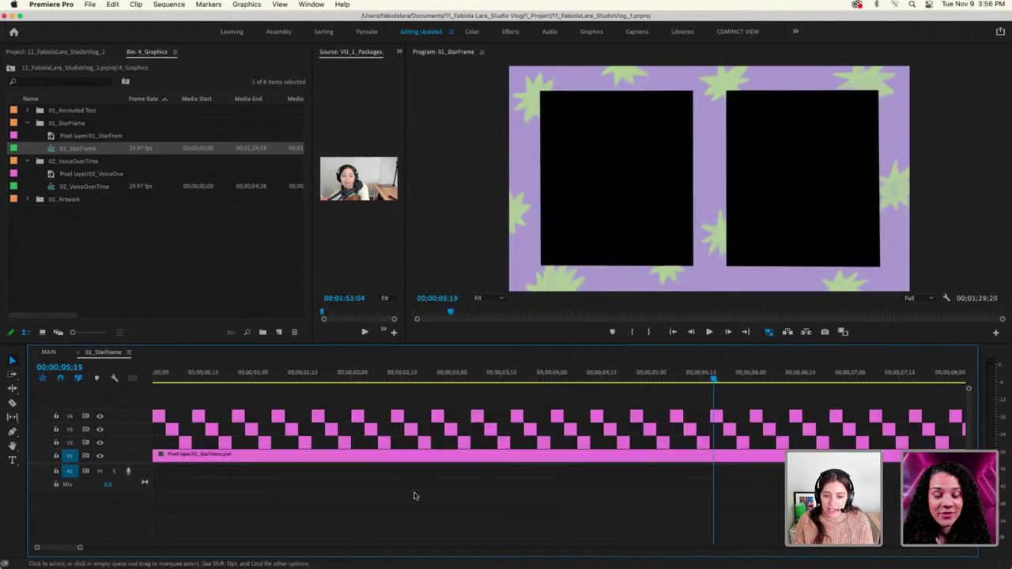
left_click_drag(137, 549, 200, 547)
left_click(342, 457)
left_click_drag(302, 435, 348, 470)
left_click_drag(340, 433, 158, 400)
left_click_drag(198, 547, 136, 548)
left_click_drag(575, 410, 155, 479)
scroll(444, 469, "right", 5)
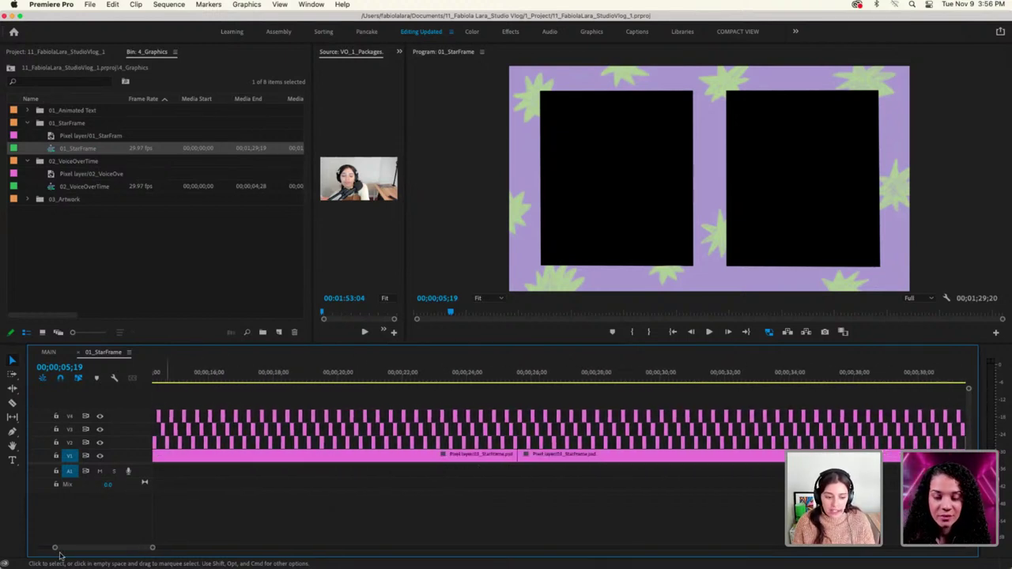
left_click_drag(149, 548, 379, 547)
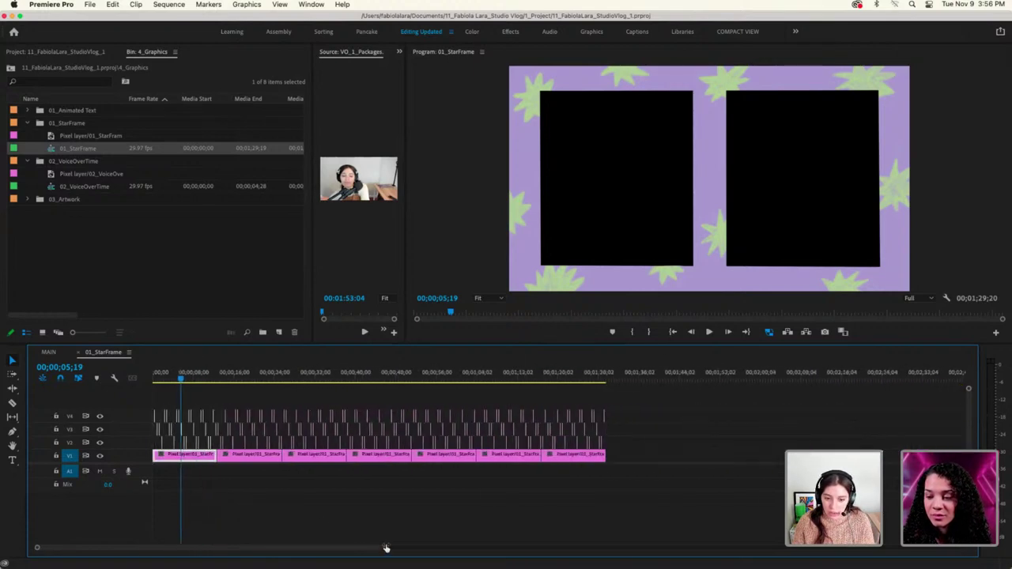
Set the rotation of the MVI_4170.MP4 footage under the star frame in MAIN to 180°
left_click(52, 353)
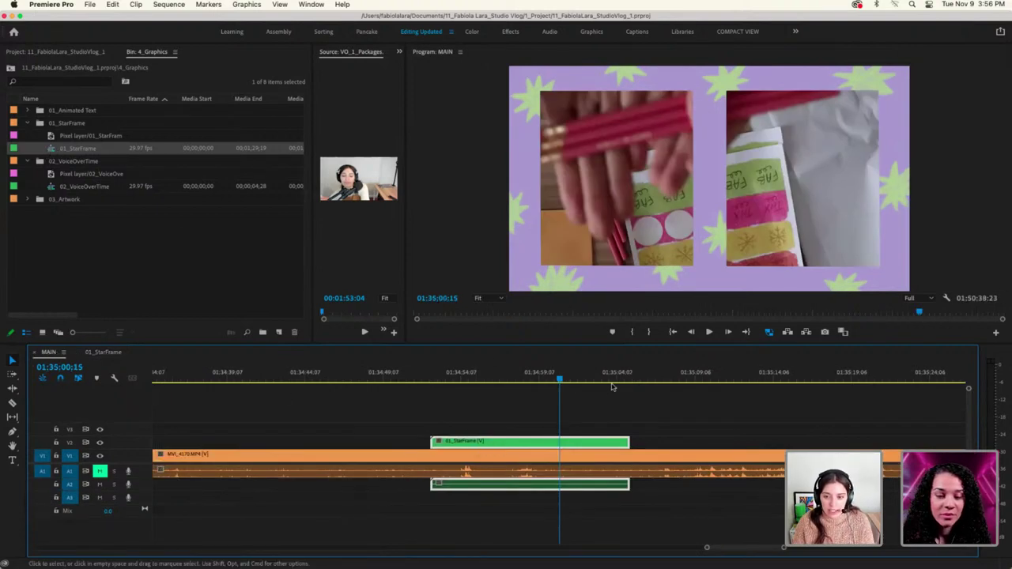
left_click_drag(560, 381, 507, 389)
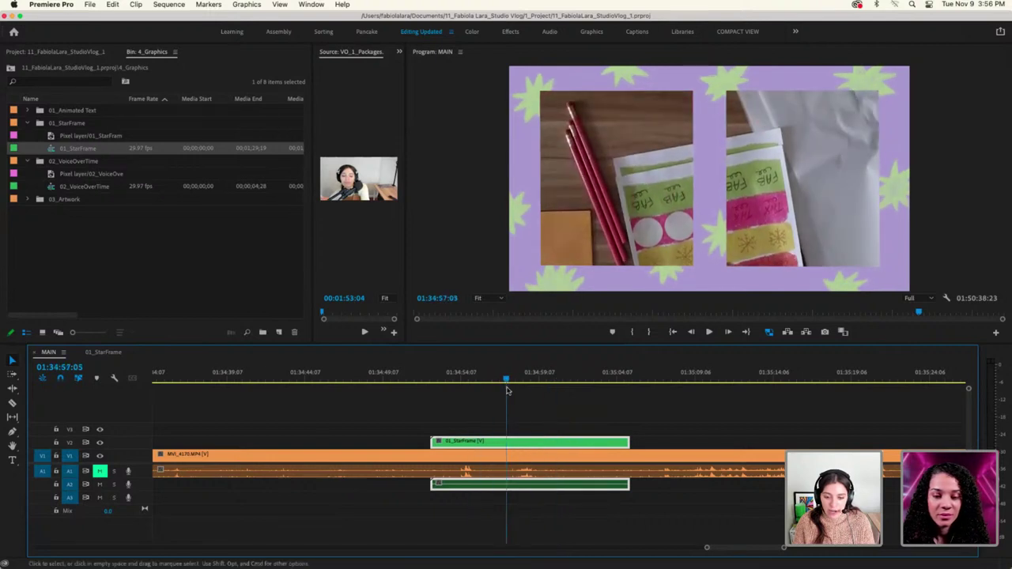
left_click(539, 464)
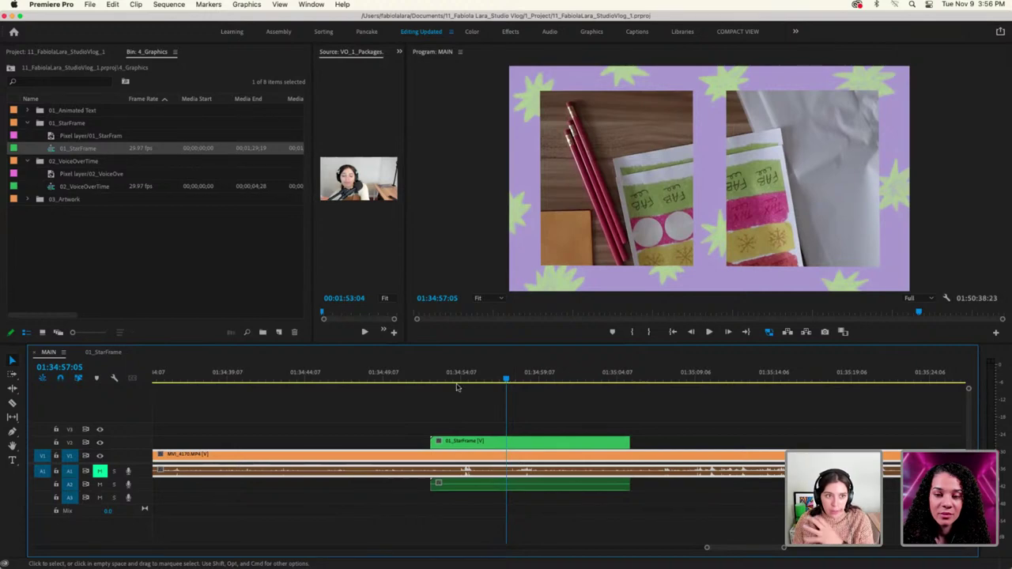
left_click(510, 32)
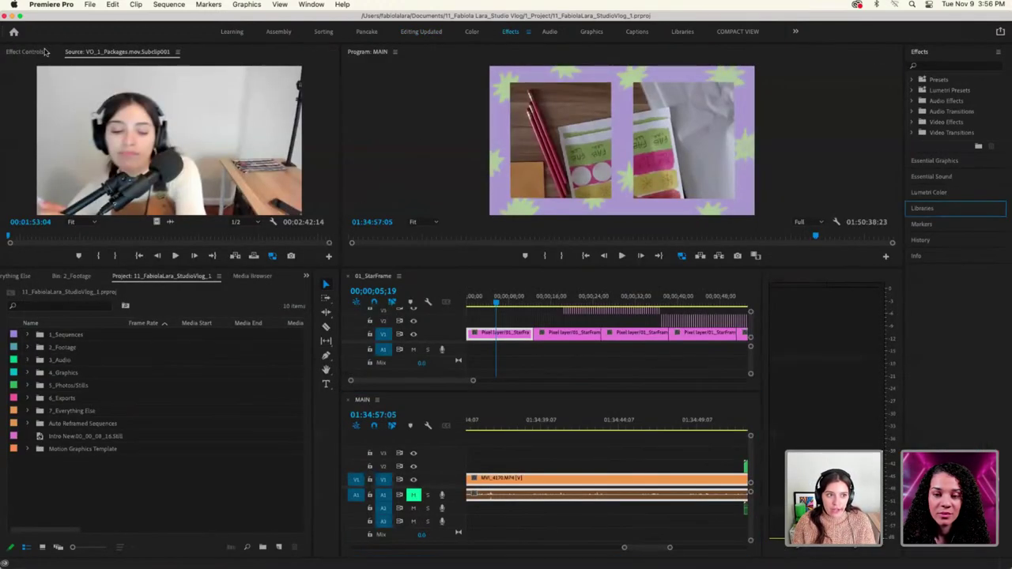
left_click(26, 51)
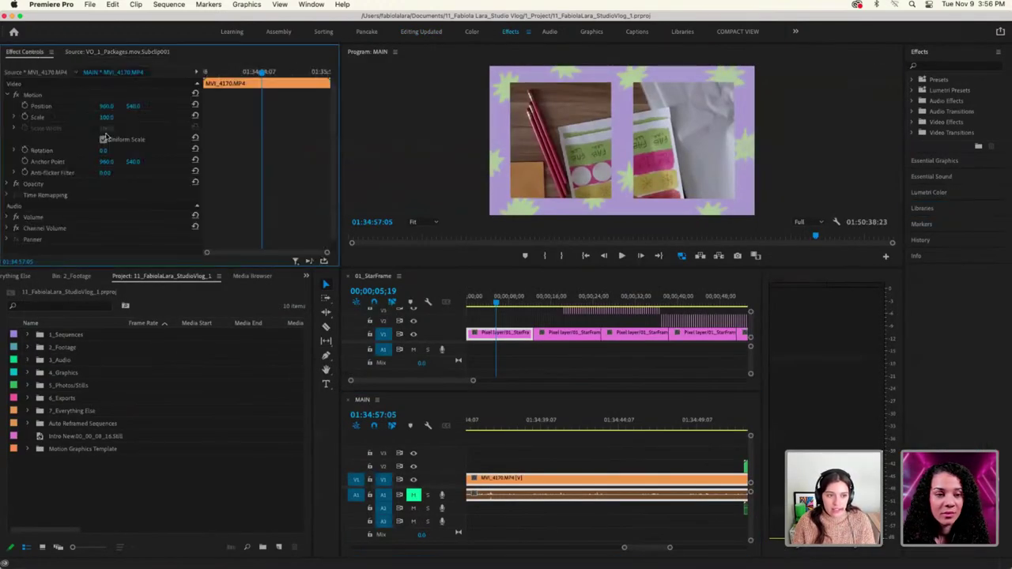
left_click(105, 150)
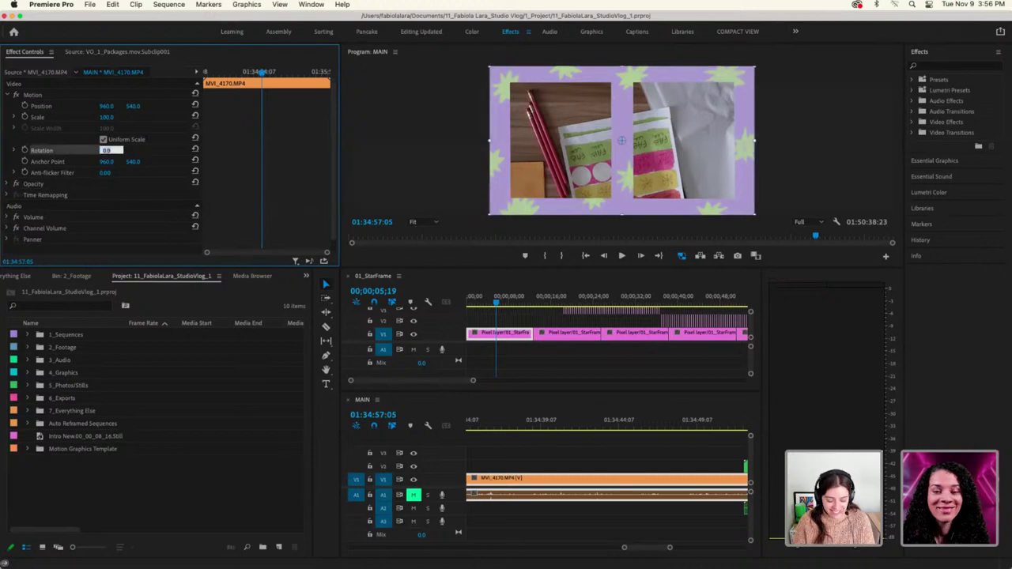
type("180")
key("Return")
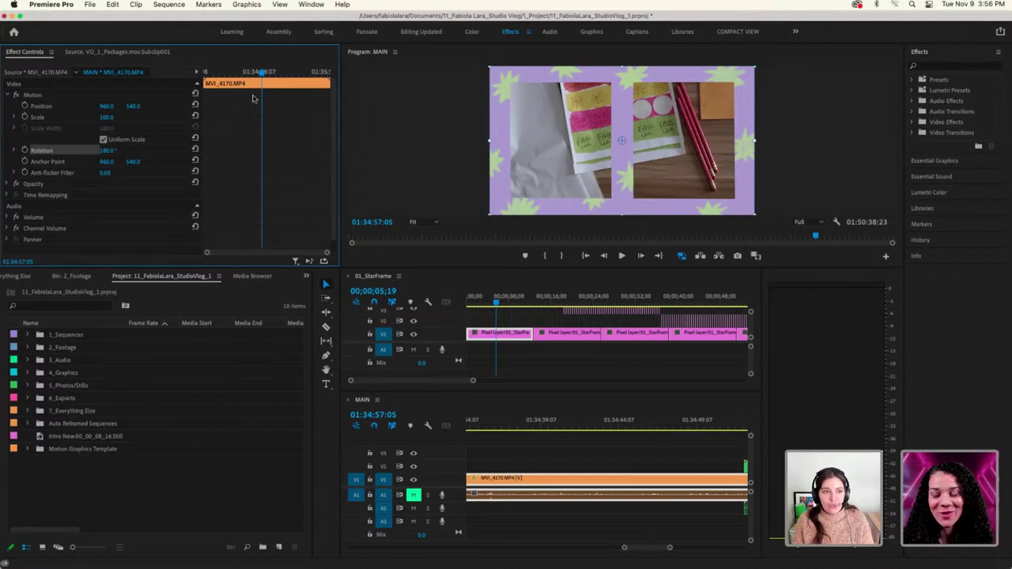
Return to the Editing Updated workspace and scrub through the rotated footage under the star frame
left_click(427, 32)
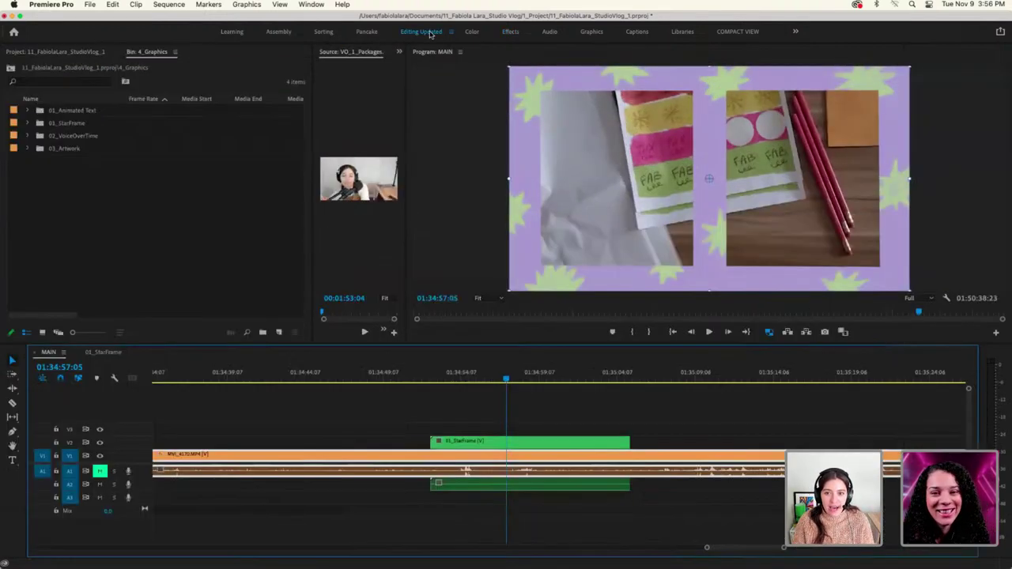
mouse_move(506, 379)
left_mouse_down()
mouse_move(644, 380)
mouse_move(536, 384)
mouse_move(595, 397)
left_mouse_up()
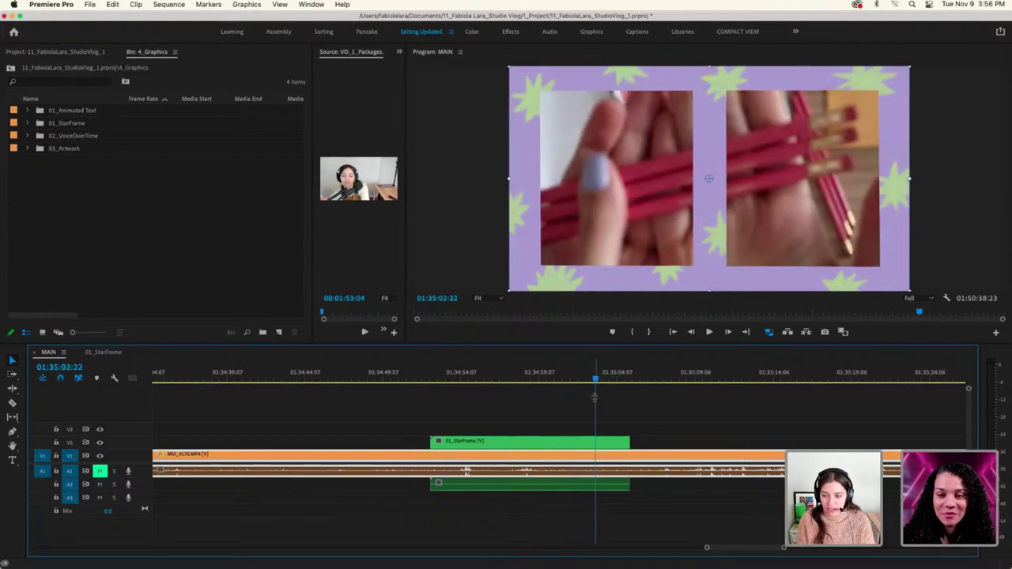
left_click(539, 442)
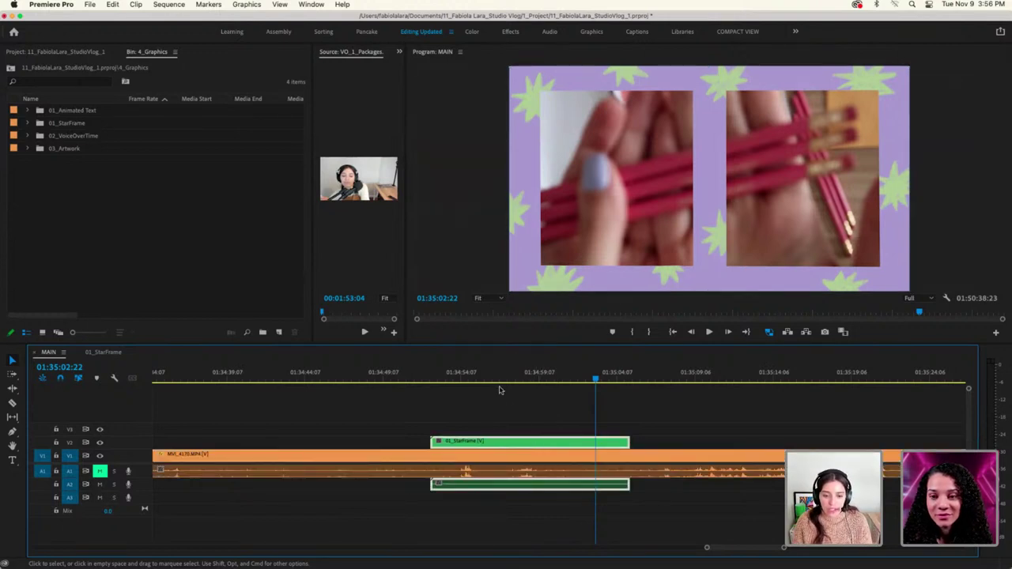
left_click(498, 381)
Split the MVI_4170.MP4 clip on V1 at the start and end of the 01_StarFrame clip
left_click(508, 459)
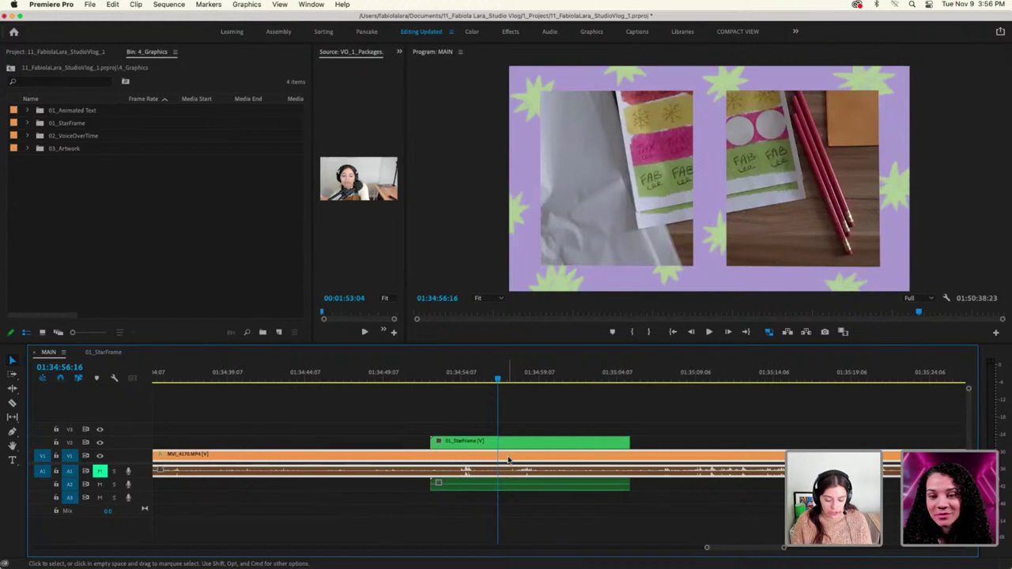
key("c")
left_click(430, 455)
left_click(631, 455)
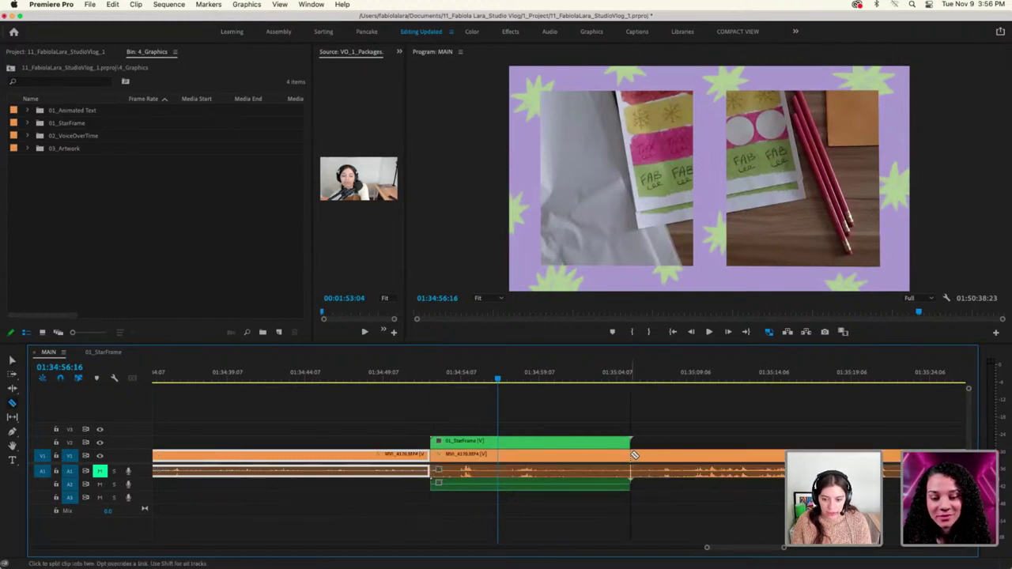
Select the MVI_4170.MP4 segment beneath 01_StarFrame and load it in the Source monitor
key("v")
left_click(598, 458)
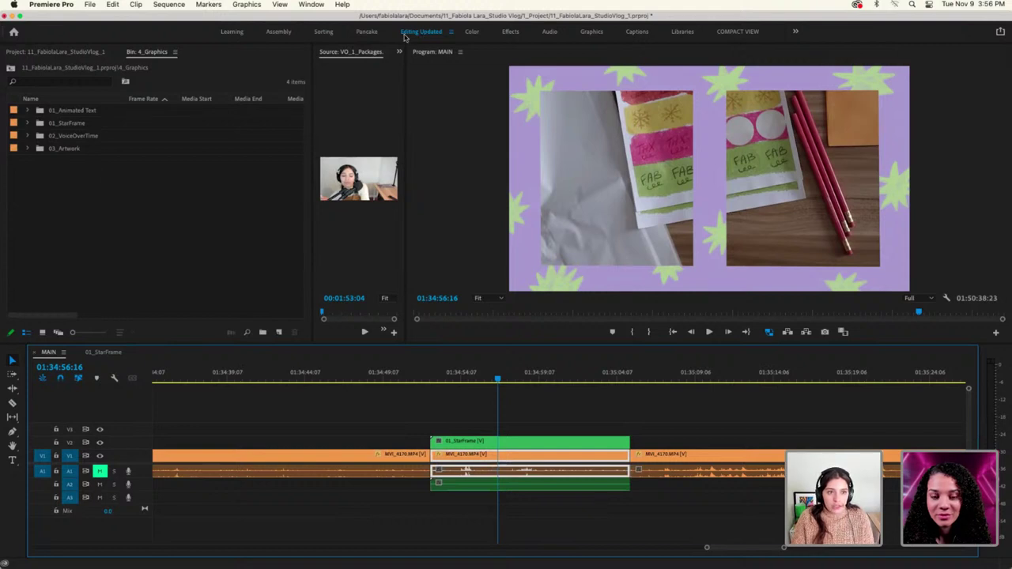
left_click(37, 53)
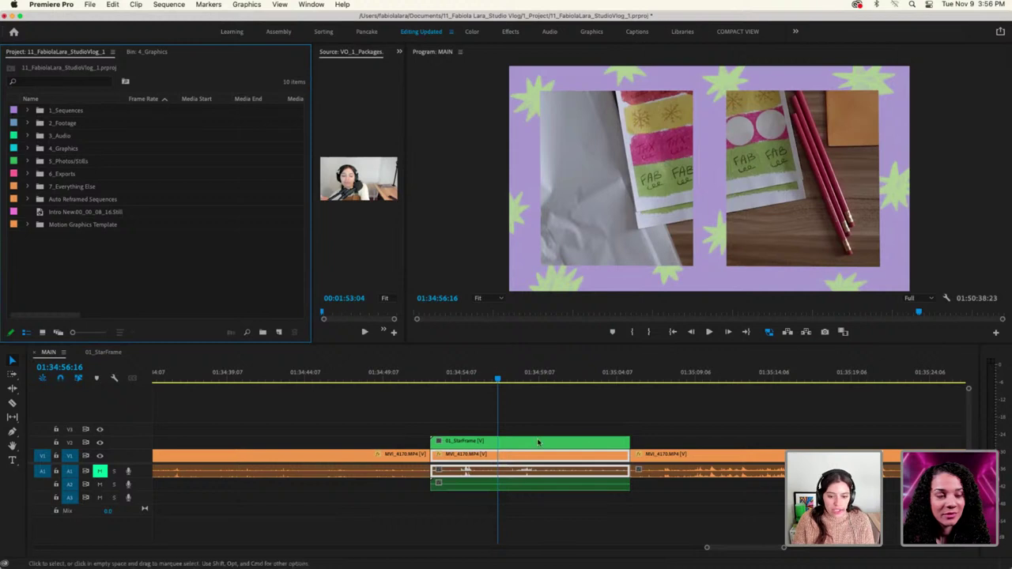
double_click(467, 458)
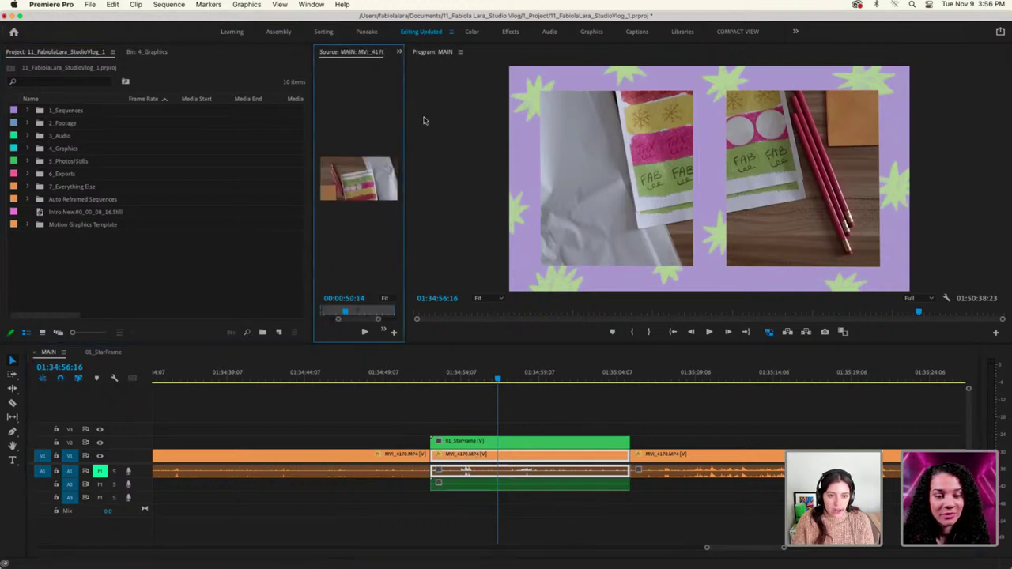
Move Effect Controls into the Project panel's group and enlarge its keyframe timeline area
left_click_drag(404, 114, 639, 114)
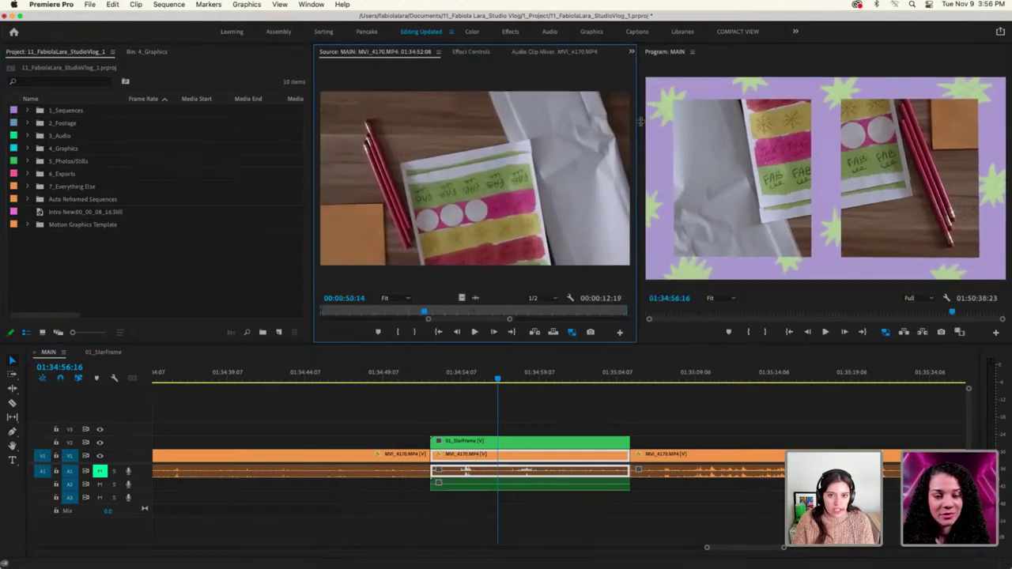
left_click(468, 53)
left_click_drag(468, 52, 187, 120)
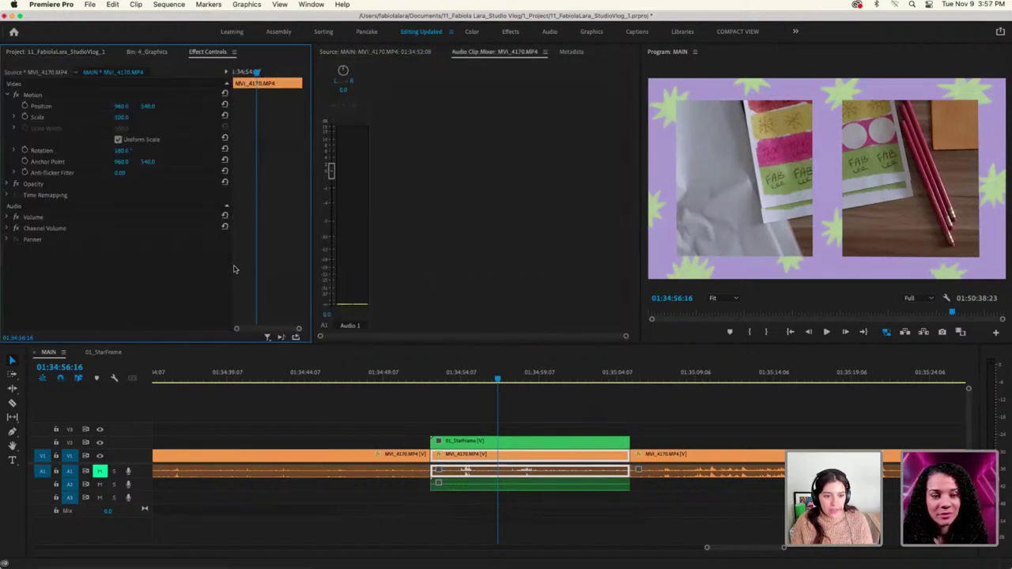
left_click_drag(233, 266, 136, 266)
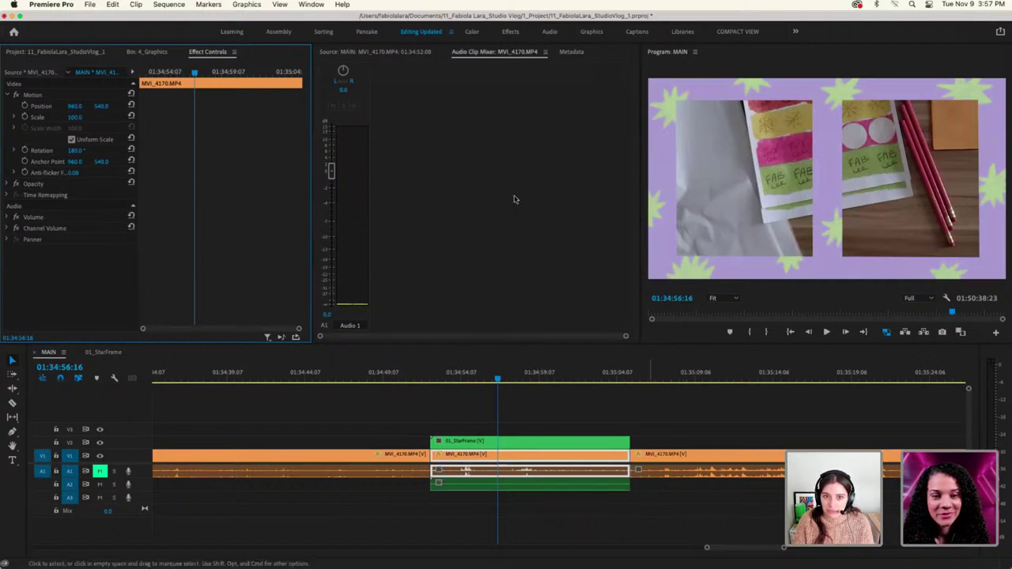
left_click(366, 52)
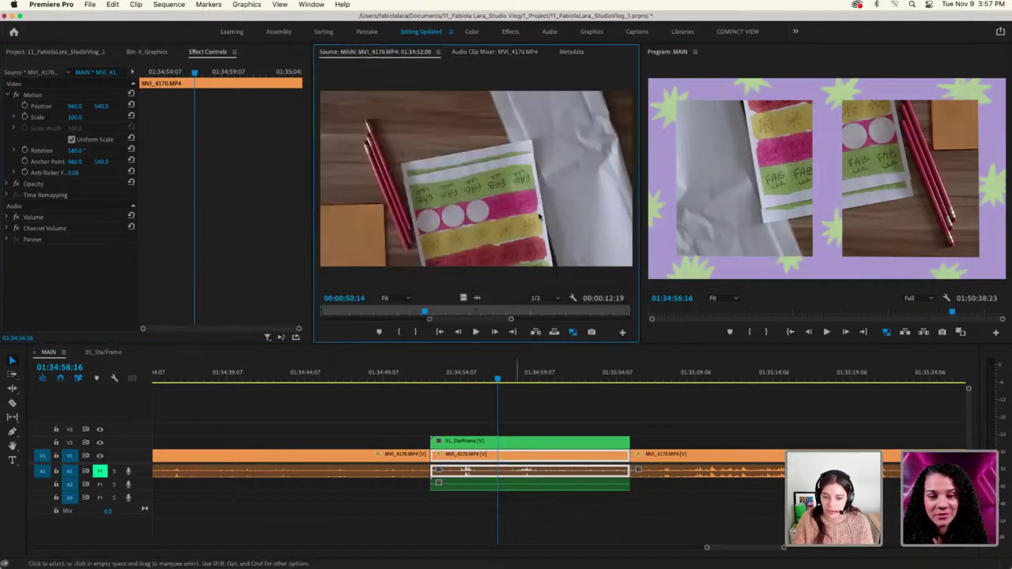
left_click(508, 378)
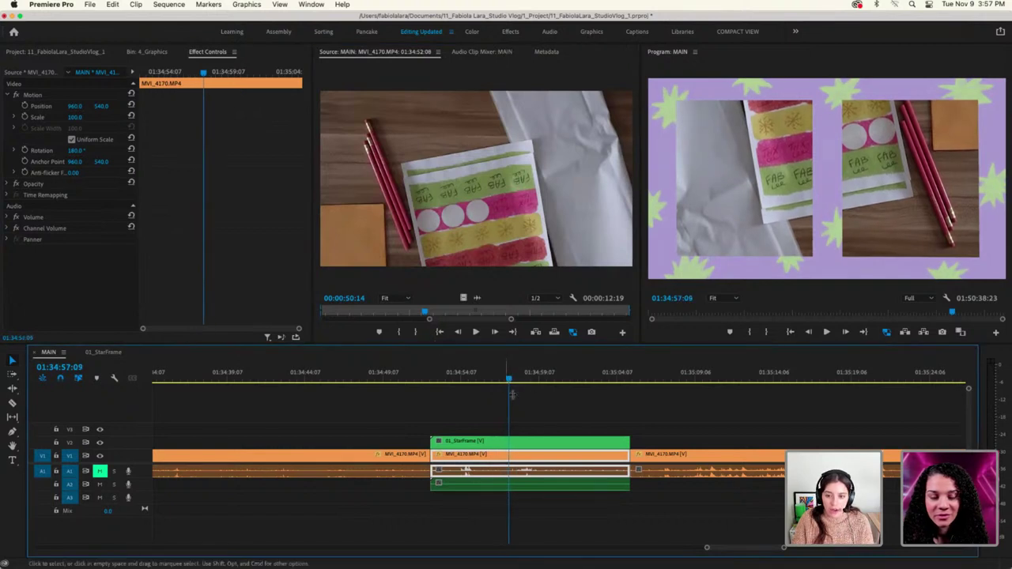
key("j")
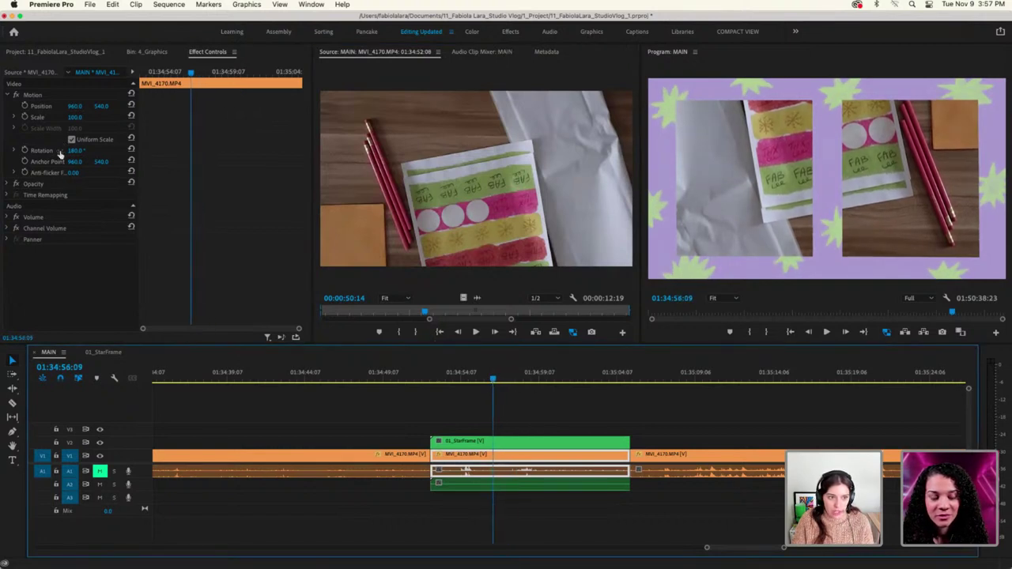
Close the Source, Audio Clip Mixer and Metadata panels, giving part of the freed space to the Program monitor
left_click(578, 62)
left_click(438, 51)
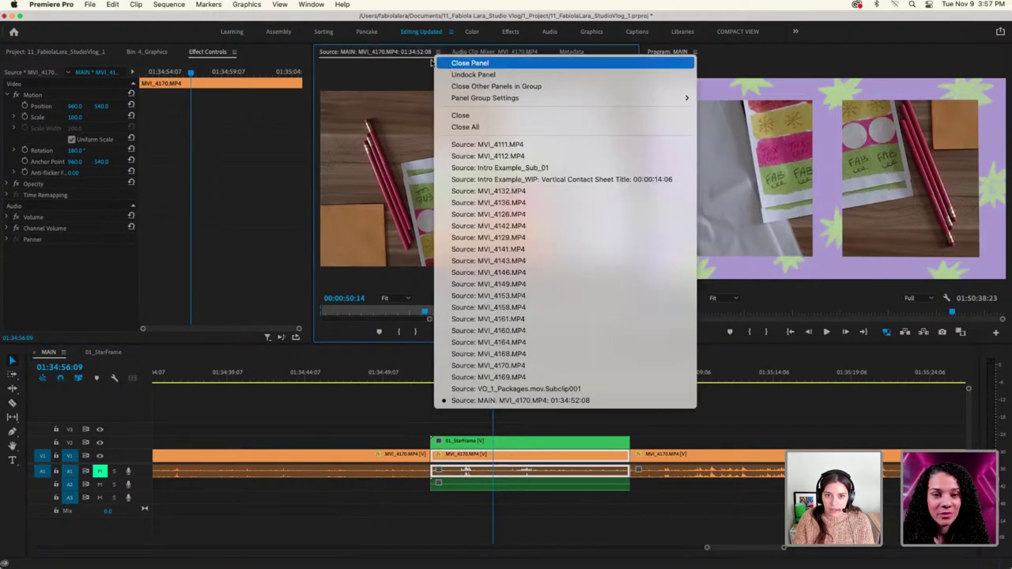
left_click(448, 64)
left_click(372, 52)
left_click(376, 63)
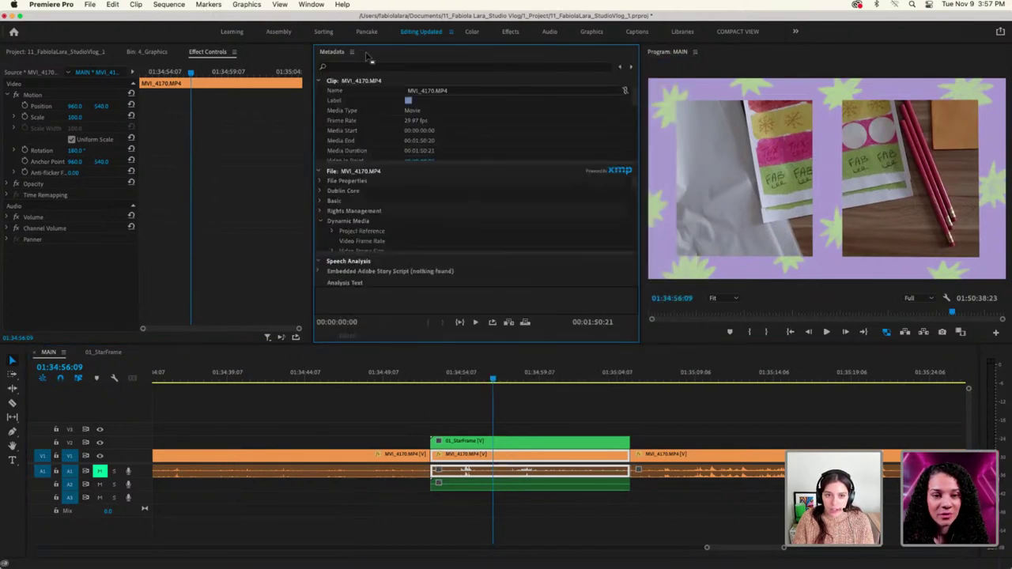
left_click(351, 52)
left_click(357, 63)
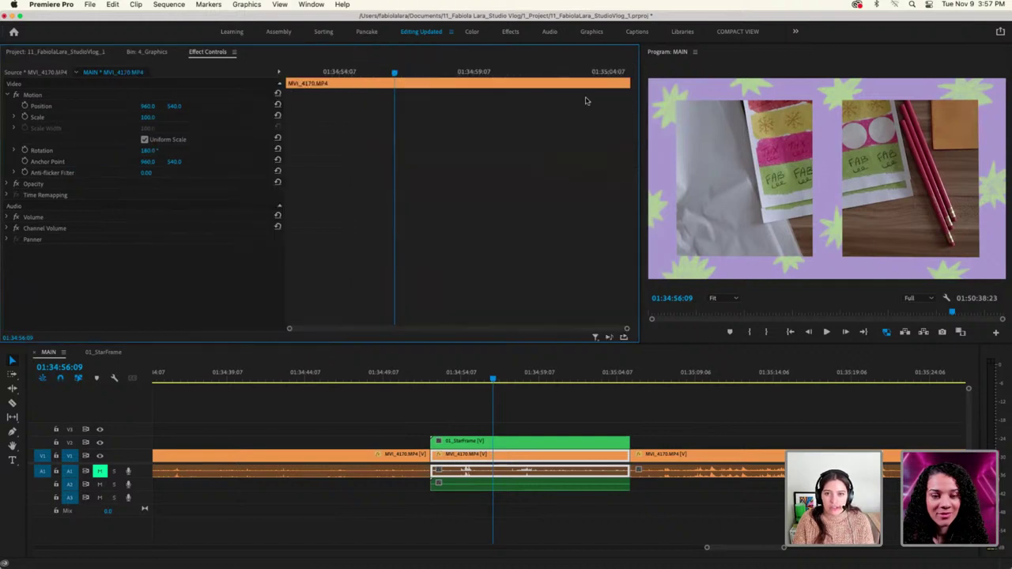
left_click_drag(638, 124, 472, 123)
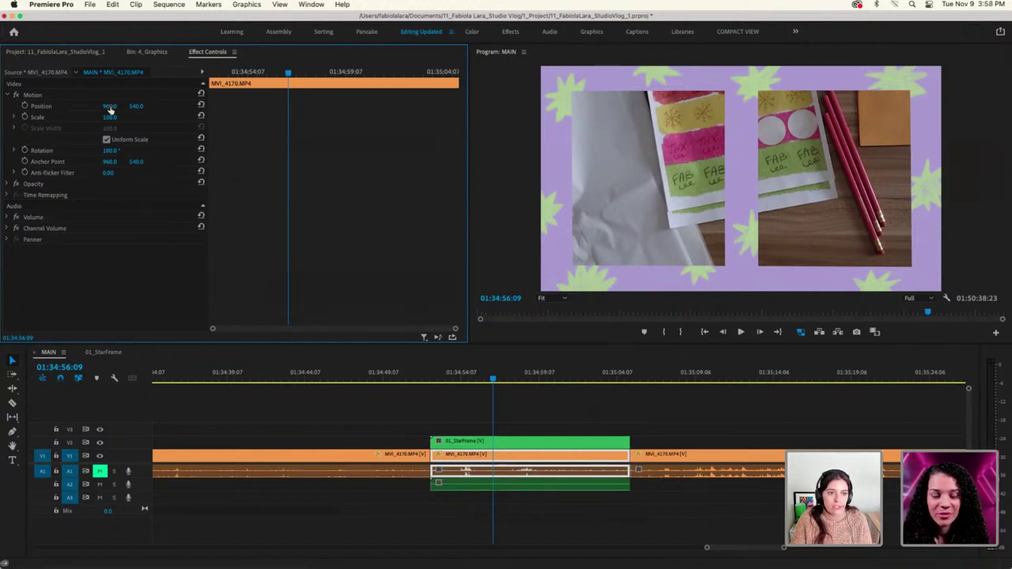
Set the MVI_4170.MP4 segment's position to 488, 539 and its scale to 84 to fit the star frame's left opening
left_click_drag(110, 110, 32, 110)
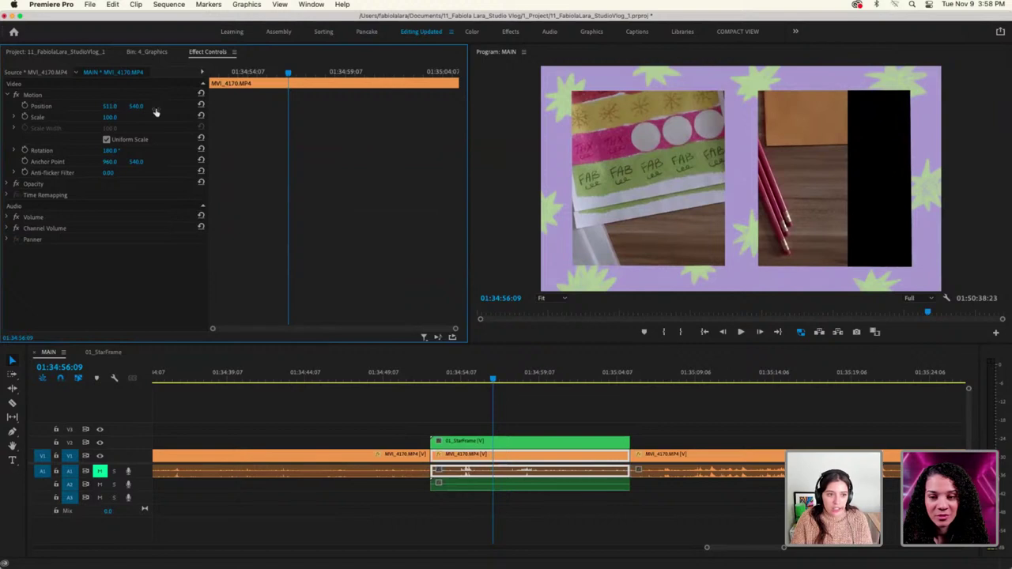
mouse_move(138, 107)
left_mouse_down()
mouse_move(163, 106)
mouse_move(95, 117)
mouse_move(146, 109)
mouse_move(136, 108)
left_mouse_up()
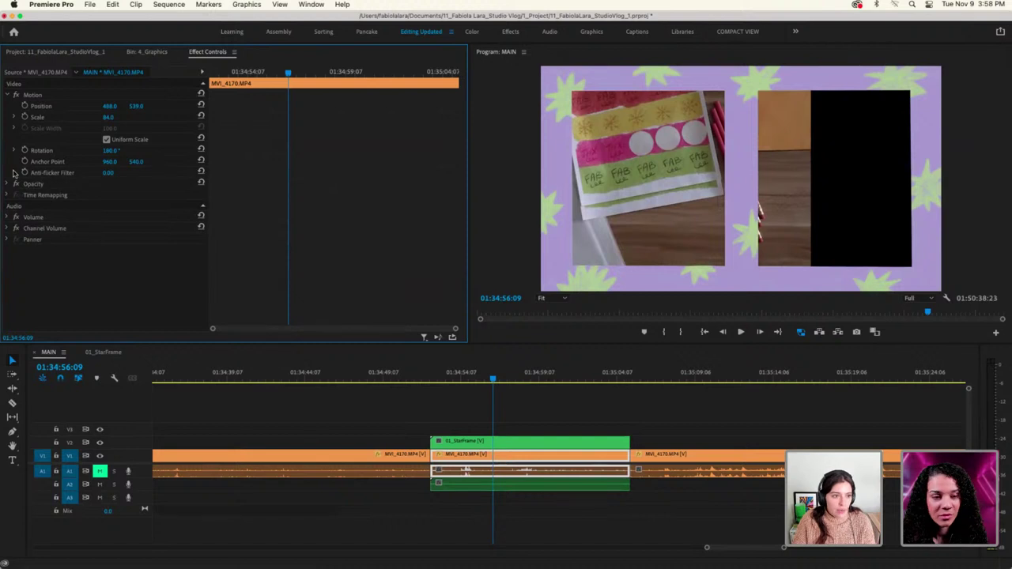
mouse_move(494, 380)
left_mouse_down()
mouse_move(614, 382)
mouse_move(478, 388)
left_mouse_up()
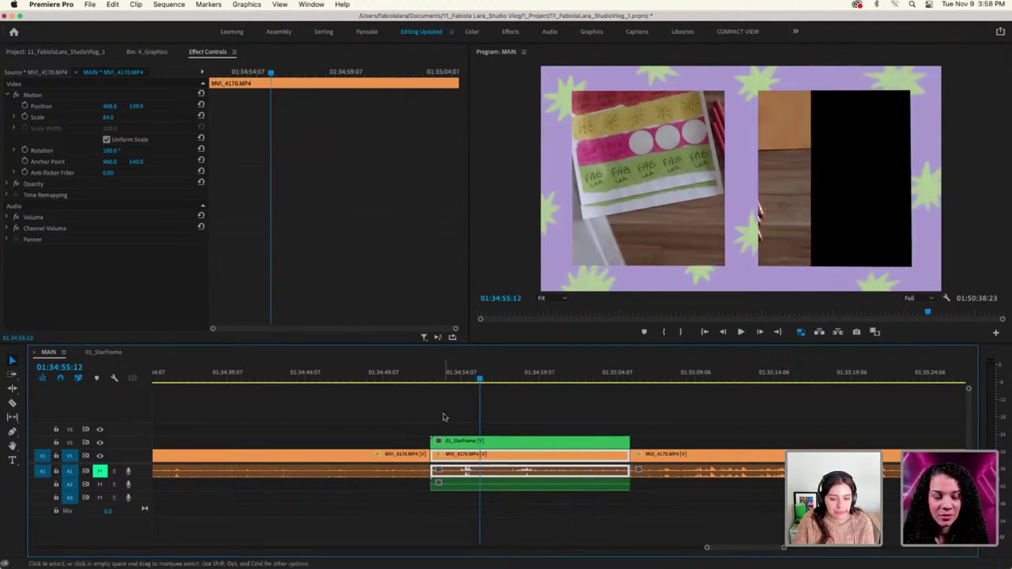
Draw a rectangular opacity mask with the Pen slightly outside the star frame's left opening, and preview the masked clip
left_click(10, 185)
left_click(8, 185)
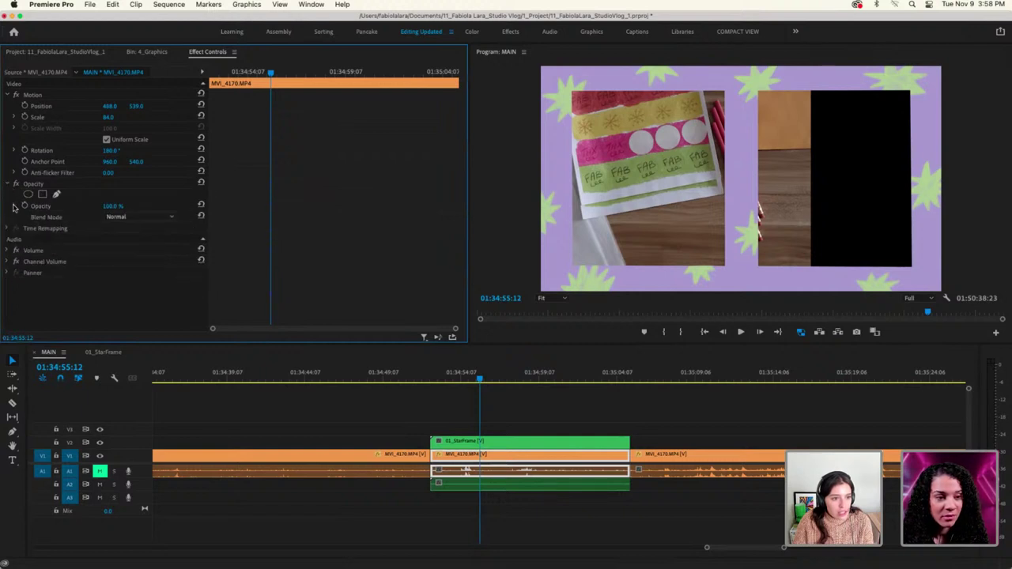
left_click(57, 195)
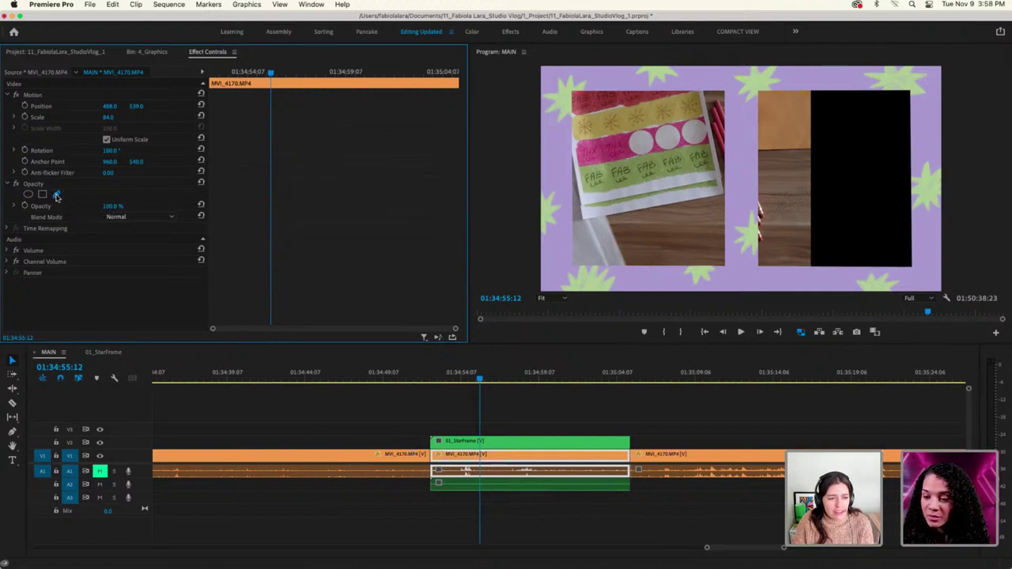
left_click(722, 187)
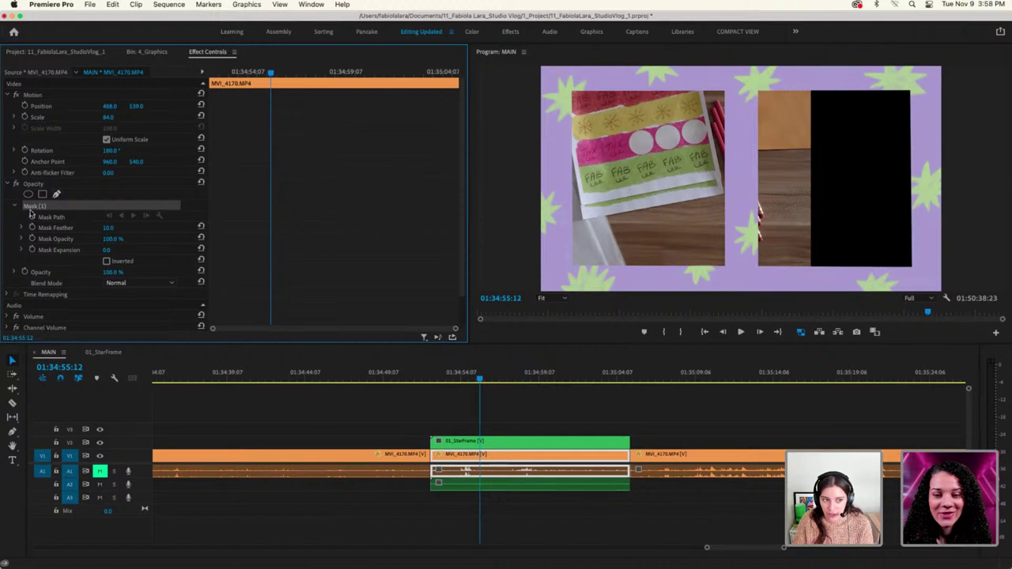
left_click(564, 271)
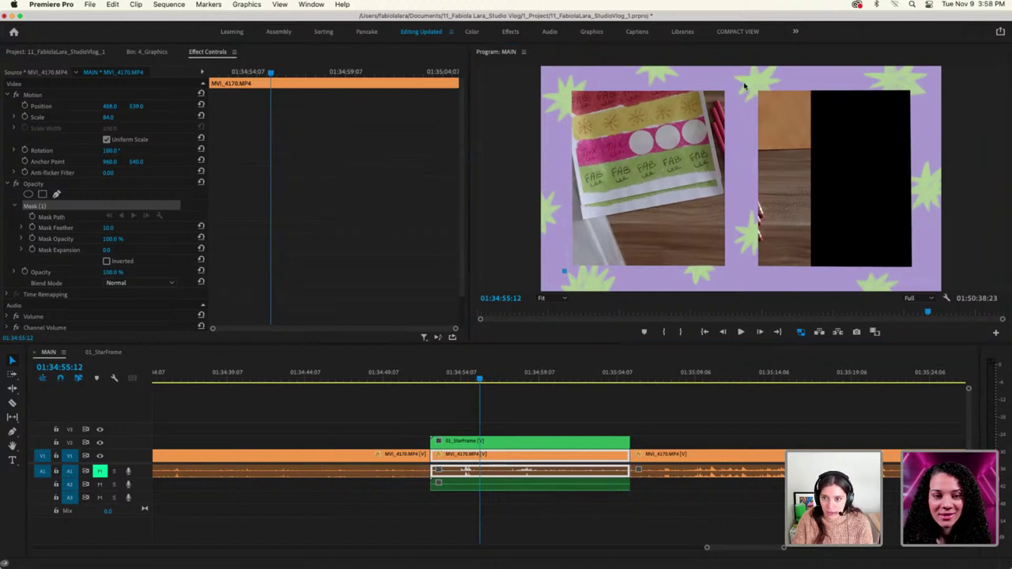
left_click(564, 83)
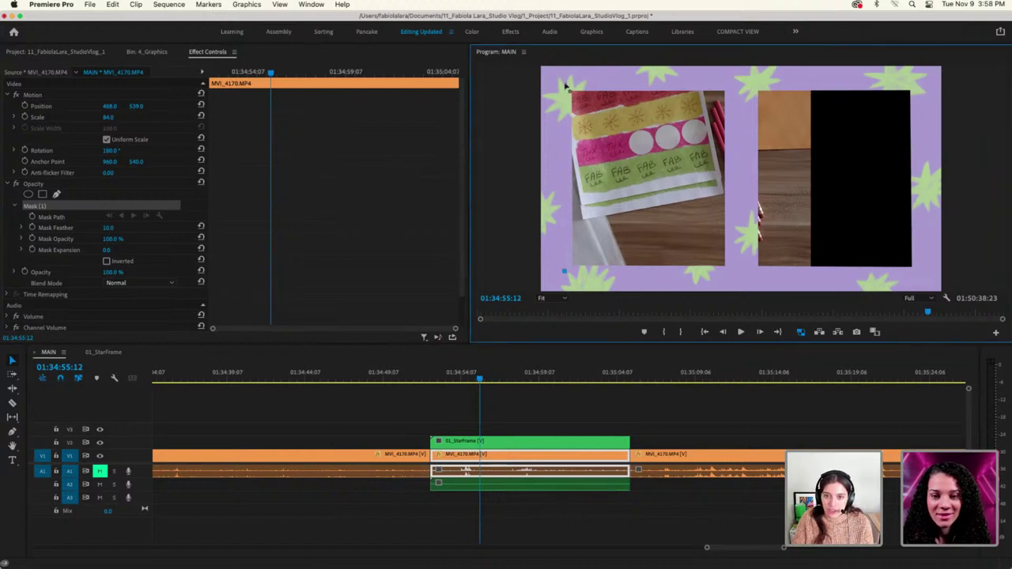
left_click(736, 84)
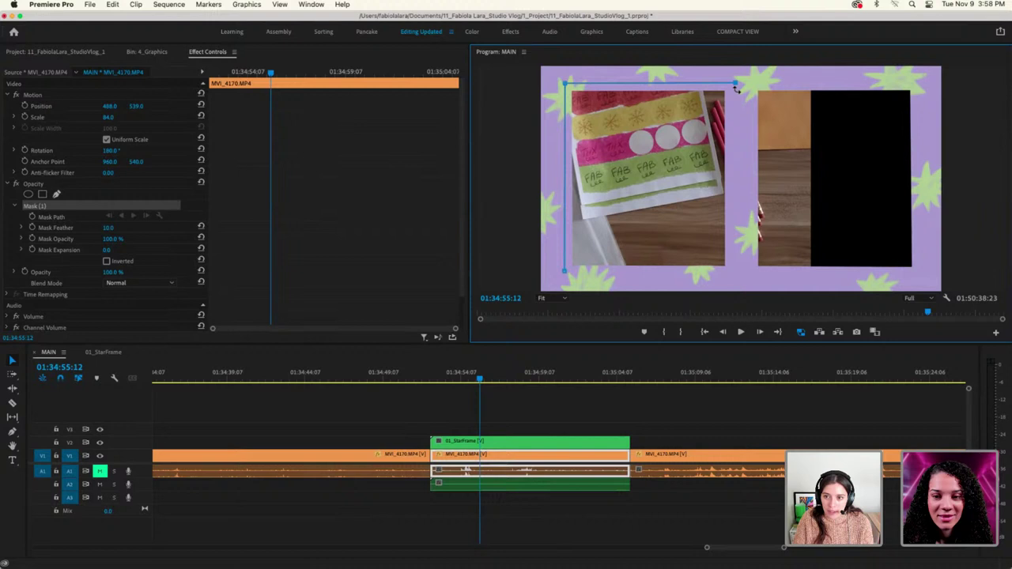
left_click(735, 276)
left_click(565, 273)
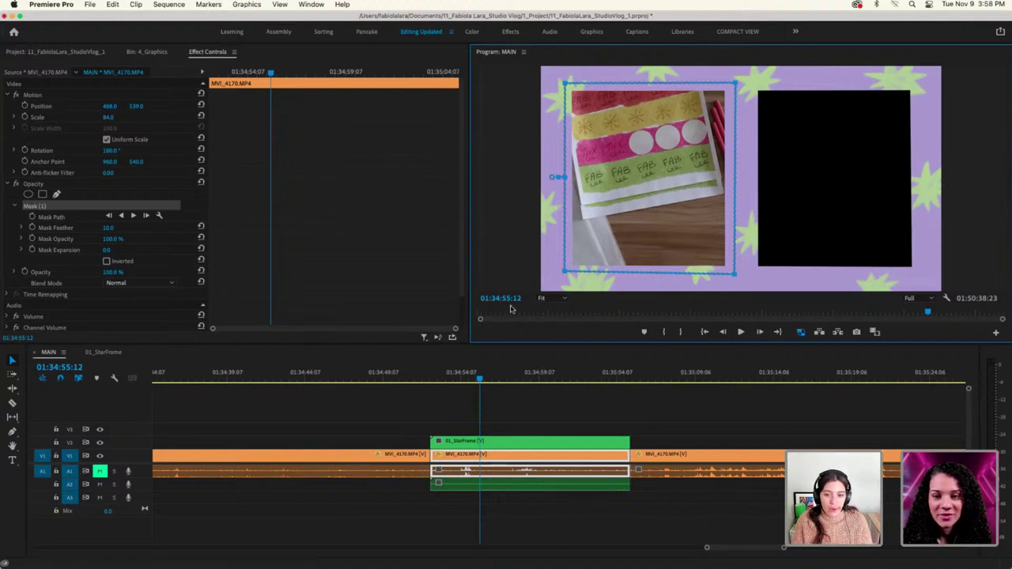
left_click(597, 421)
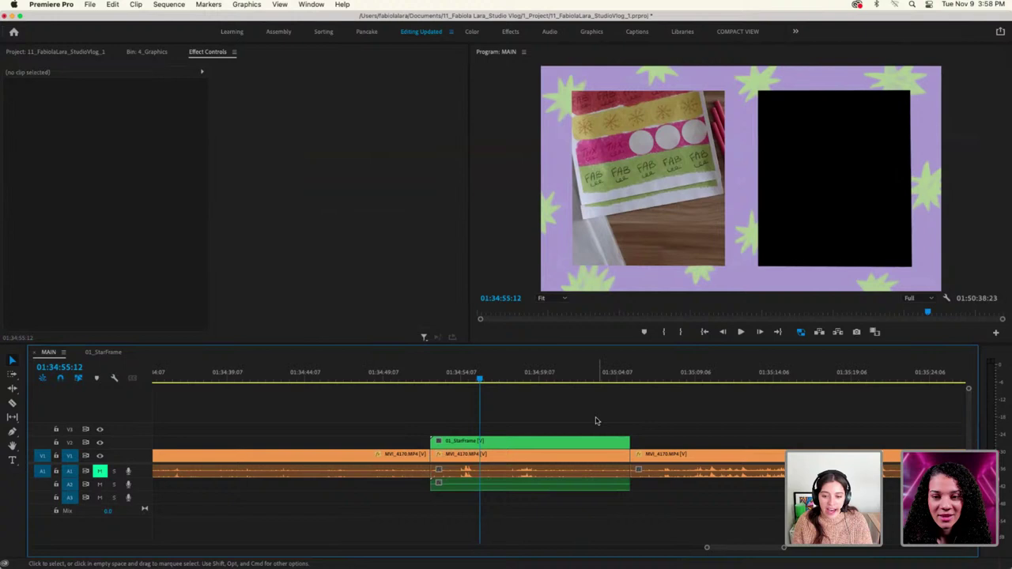
left_click(503, 381)
left_click_drag(506, 381, 556, 381)
Set the masked MVI_4170.MP4 segment's blend mode to Dissolve and preview it near the segment's end
left_click(498, 475)
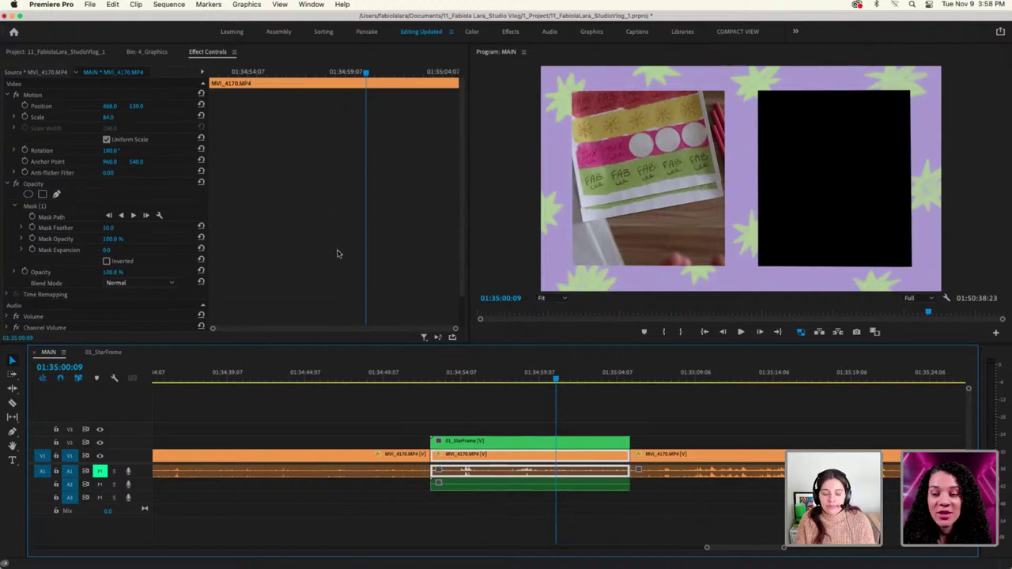
left_click(171, 284)
key("Down")
key("Return")
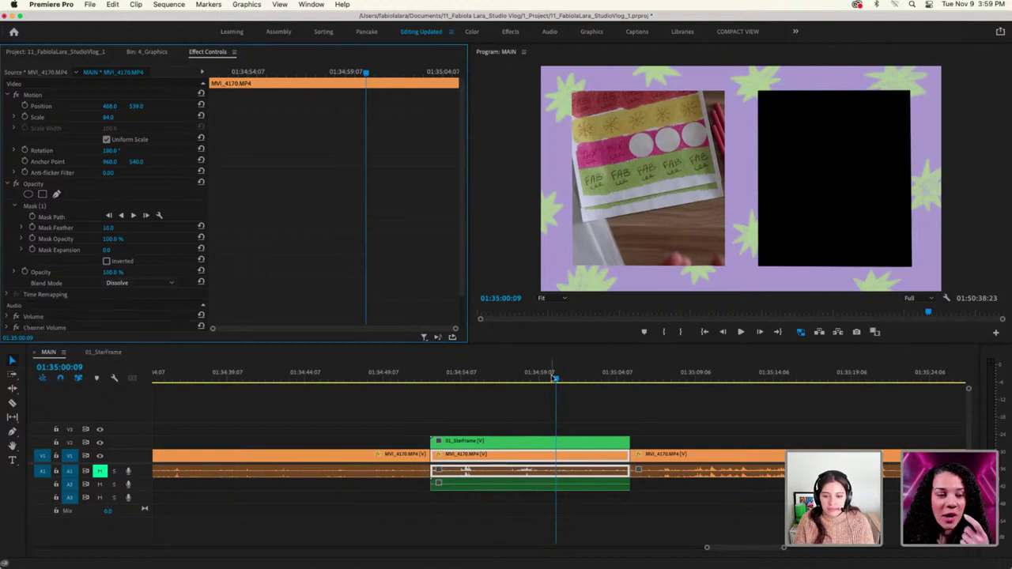
left_click_drag(556, 380, 610, 405)
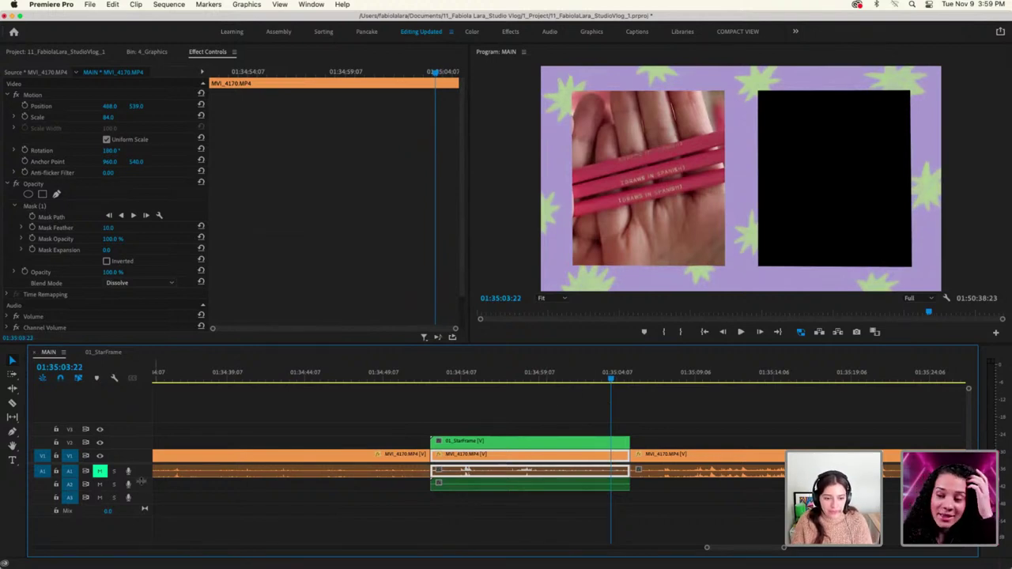
Place VO_1_Packages.mov from the 02_VoiceOver bin on track V3, overlapping the whole 01_StarFrame clip
left_click(37, 52)
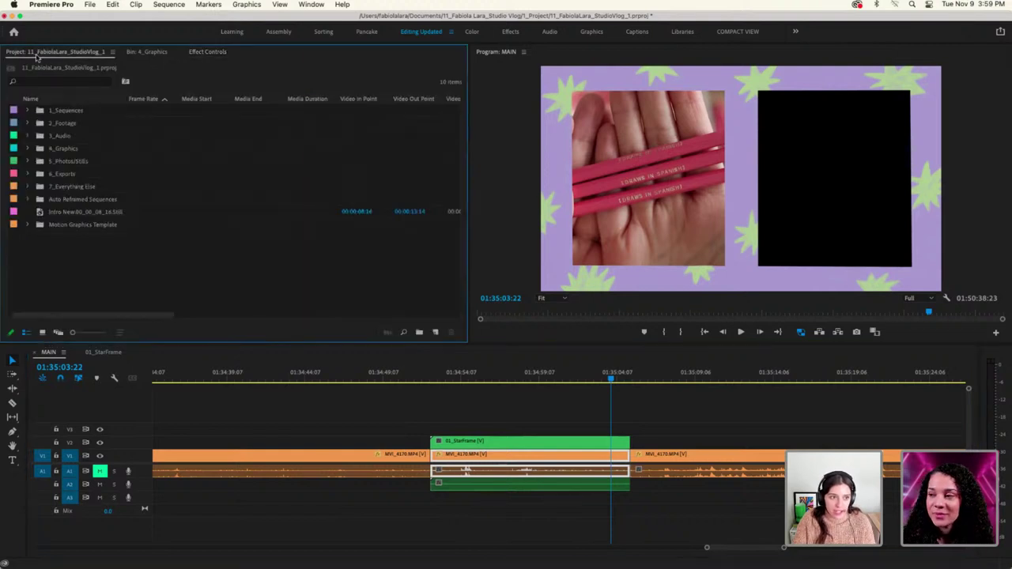
left_click(28, 123)
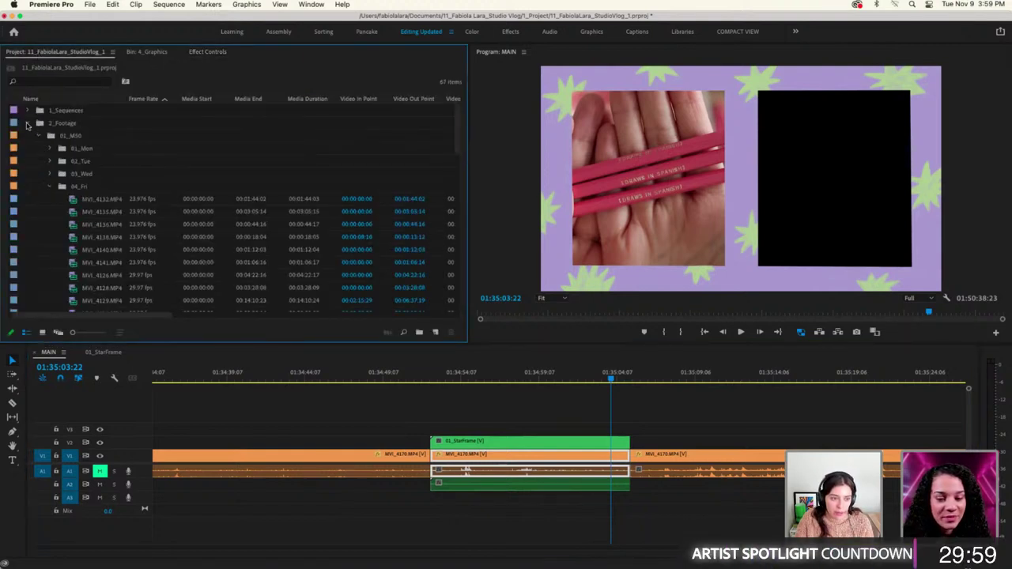
left_click(37, 137)
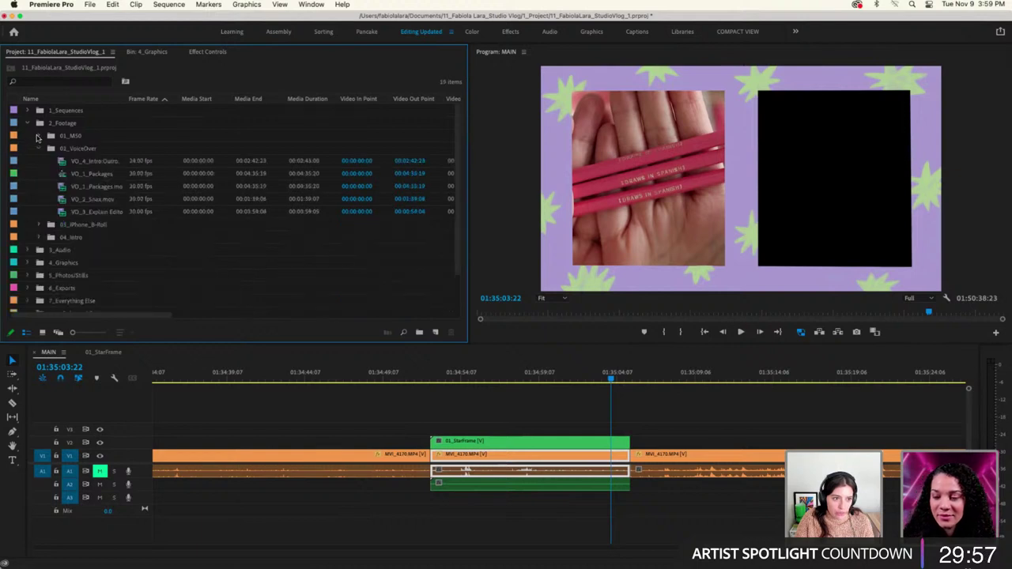
left_click(99, 200)
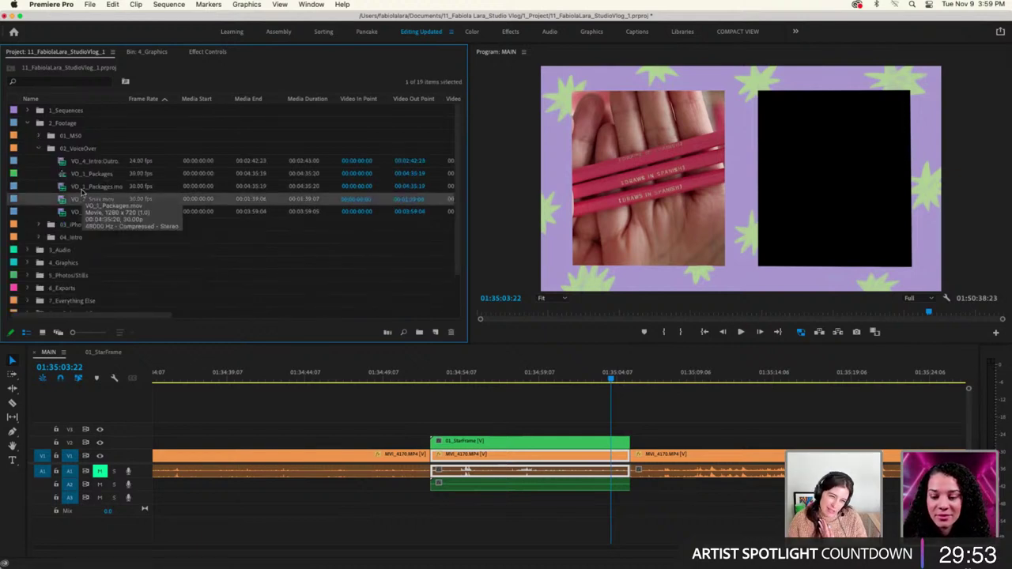
left_click(82, 188)
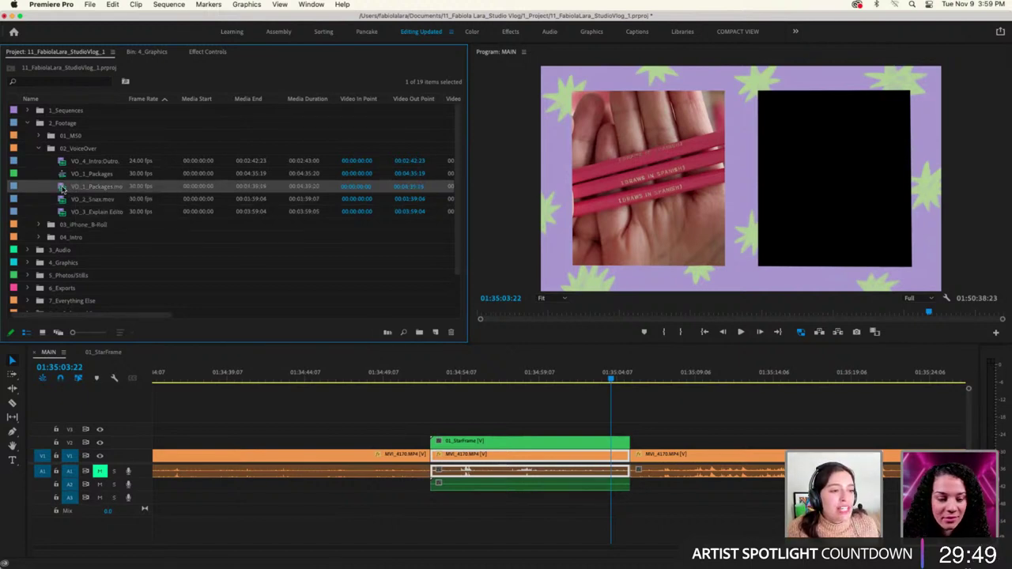
left_click_drag(62, 189, 434, 435)
left_click_drag(696, 435, 609, 434)
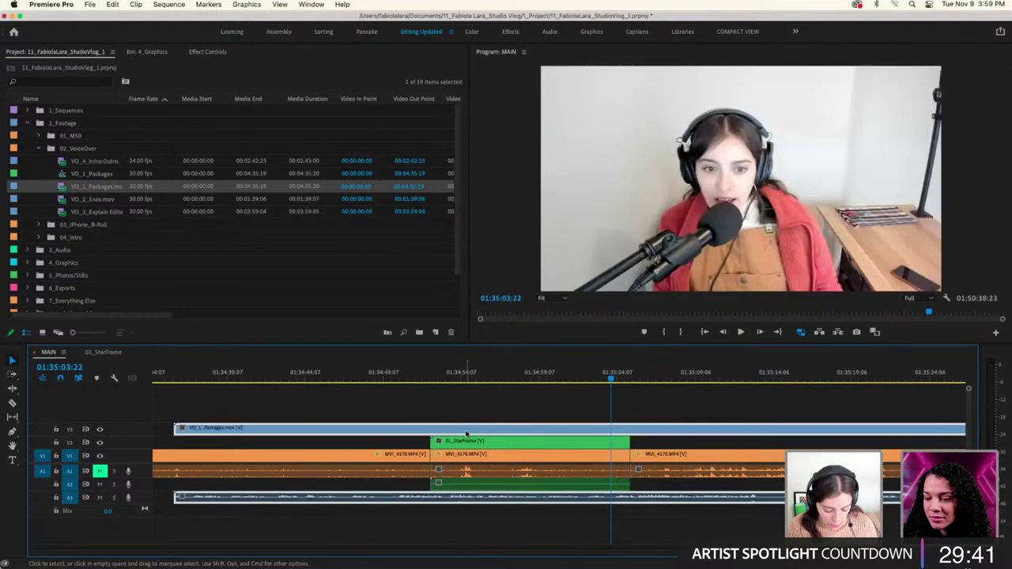
Split VO_1_Packages.mov on V3 at the start and end of the 01_StarFrame clip
key("c")
left_click(430, 431)
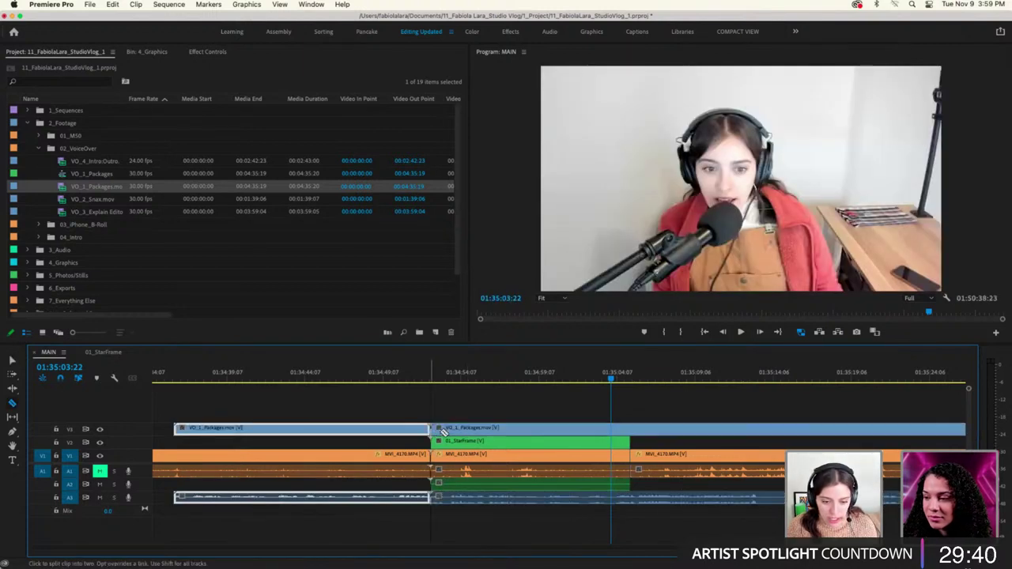
left_click(633, 432)
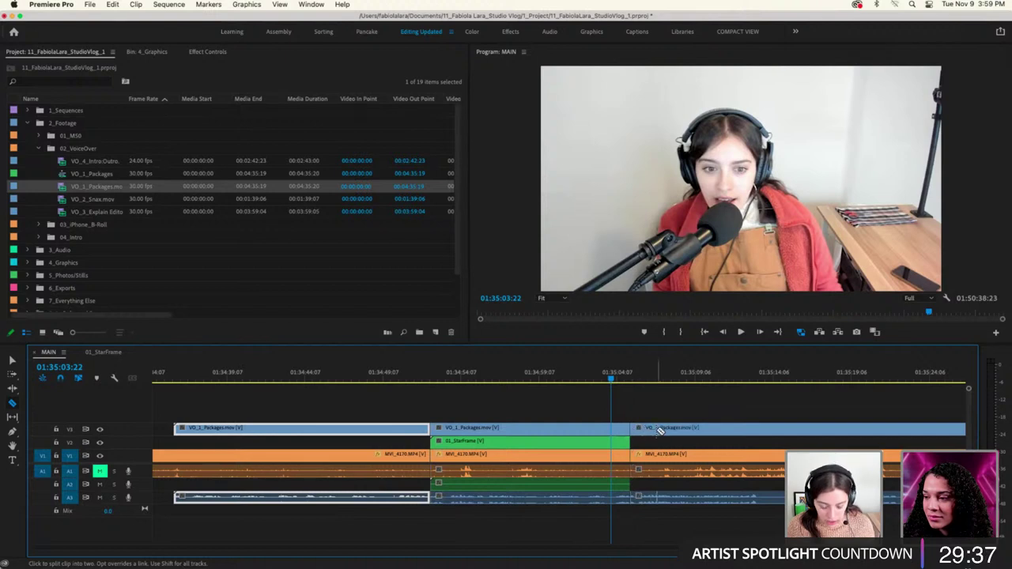
Delete the VO_1_Packages.mov segments before and after the 01_StarFrame clip, including their linked audio
key("v")
left_click(658, 433)
key("Delete")
left_click(402, 433)
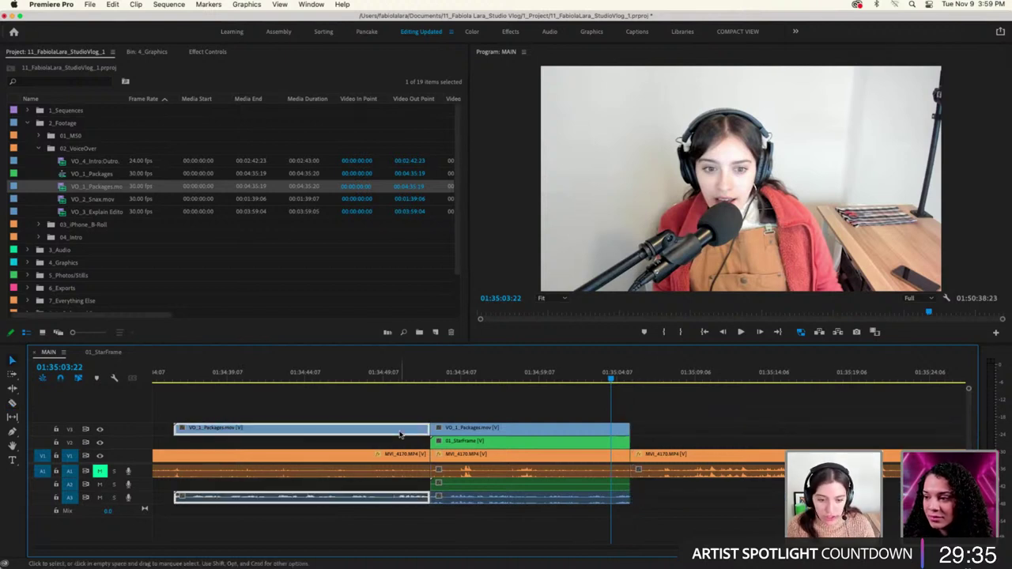
key("Delete")
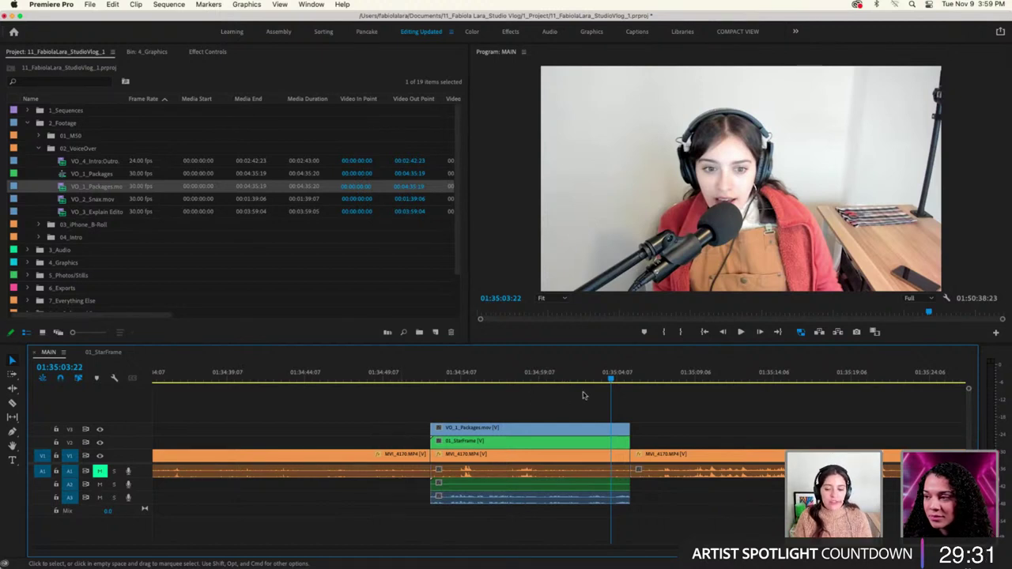
Swap the stacking order so 01_StarFrame sits on V3 above VO_1_Packages.mov on V2
left_click_drag(610, 379, 606, 380)
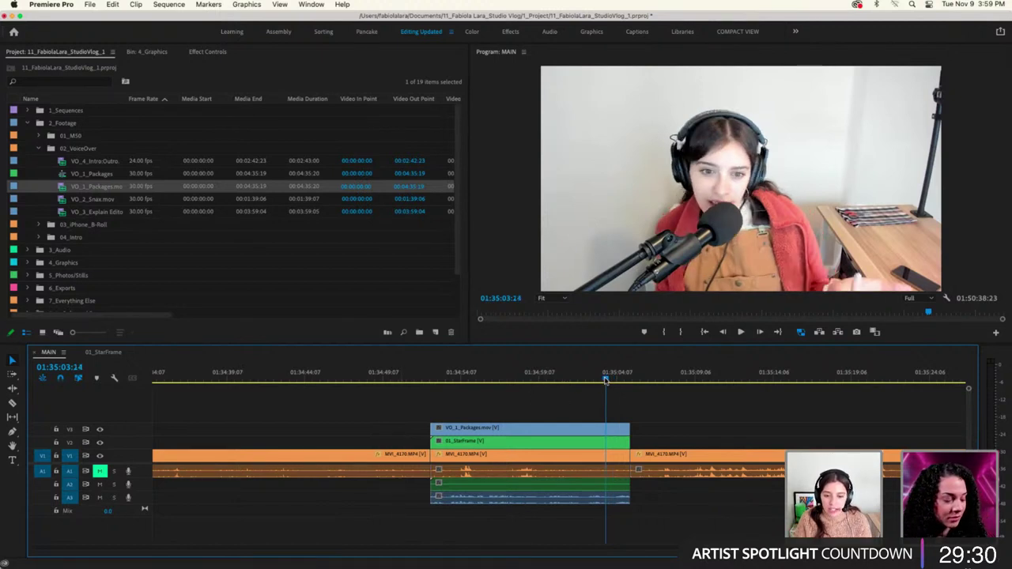
left_click(517, 448)
mouse_move(483, 444)
left_mouse_down()
mouse_move(479, 417)
mouse_move(479, 428)
left_mouse_up()
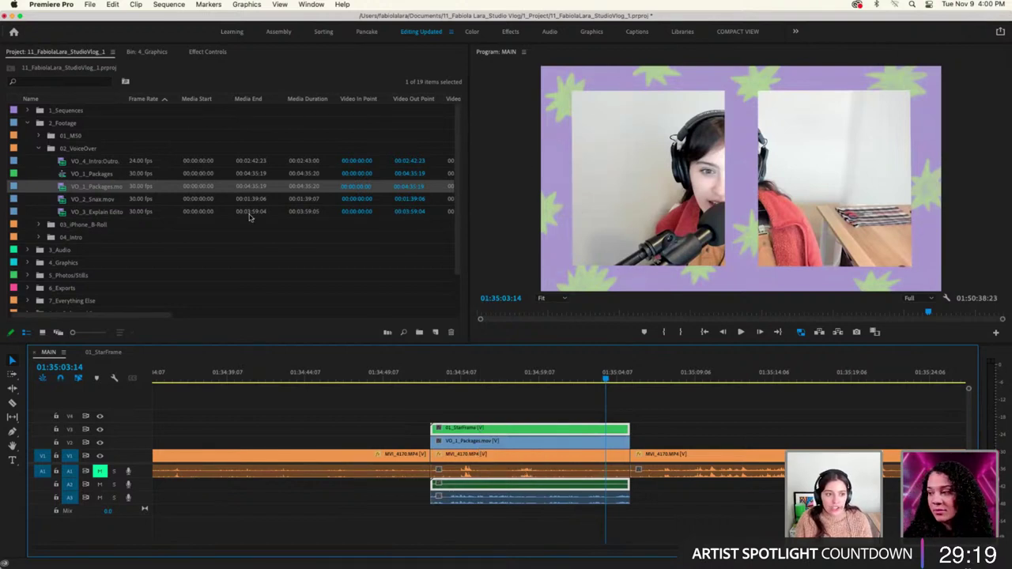
Open the effect settings of the VO_1_Packages.mov clip on V2
left_click(504, 444)
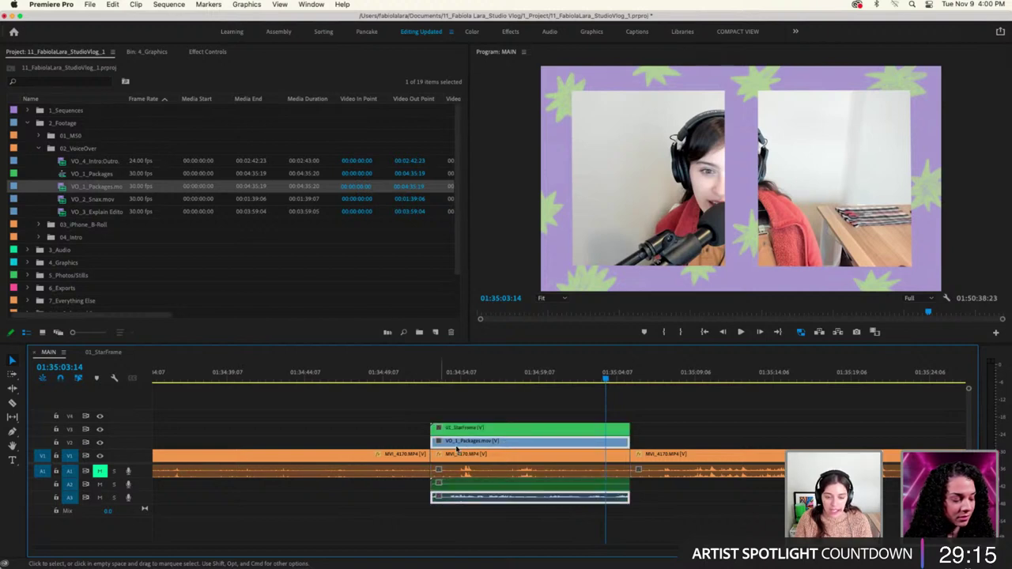
left_click(205, 52)
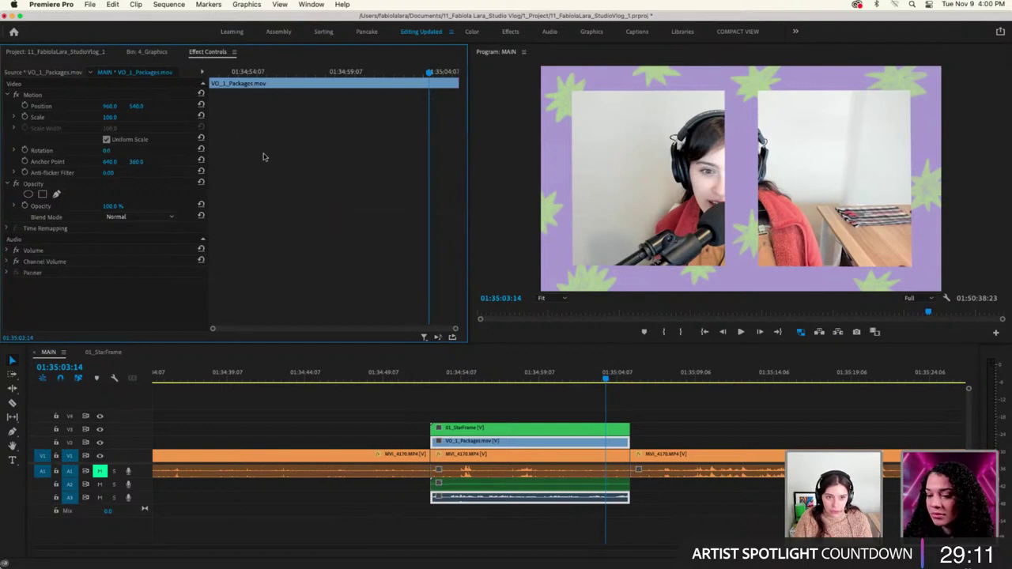
left_click(312, 5)
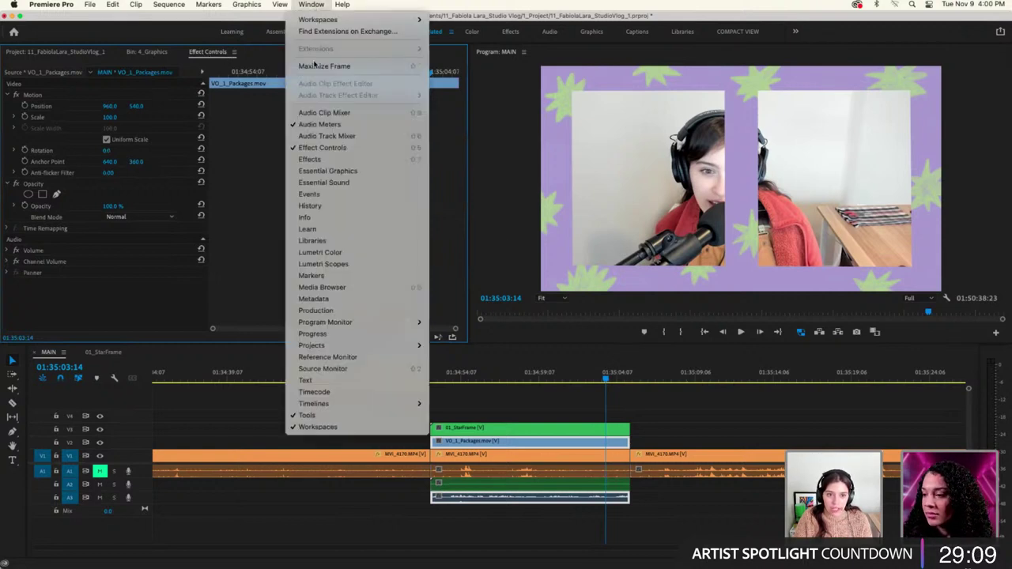
left_click(228, 242)
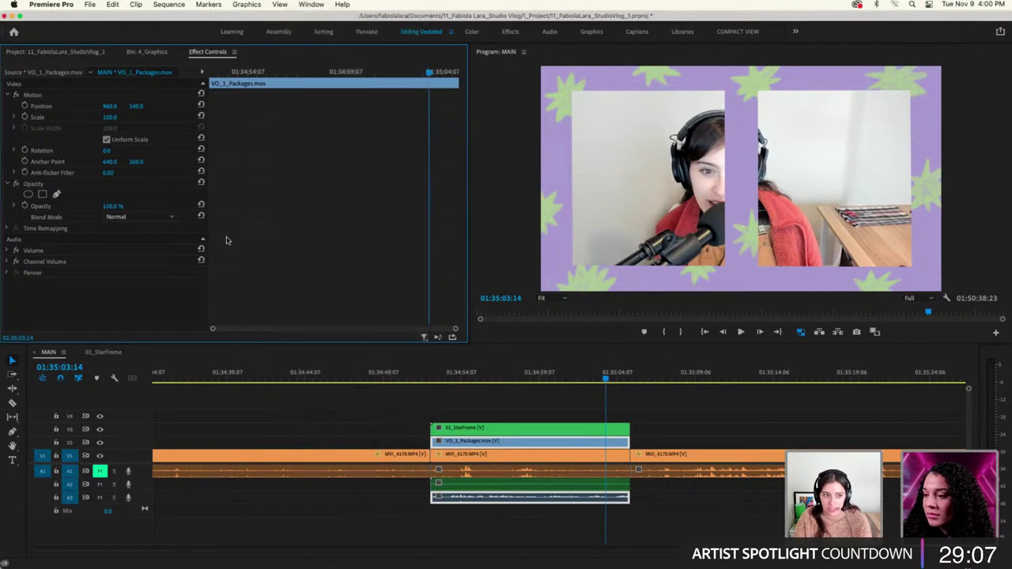
Try to mask VO_1_Packages.mov with a Pen opacity mask slightly outside the star frame's right opening, and preview an earlier frame
left_click(56, 193)
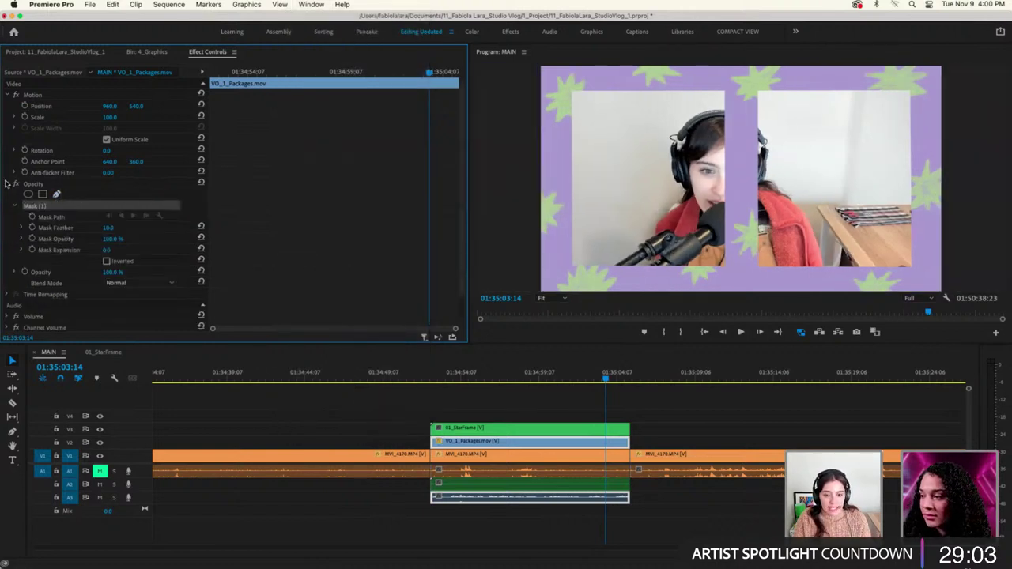
left_click(10, 95)
left_click(8, 106)
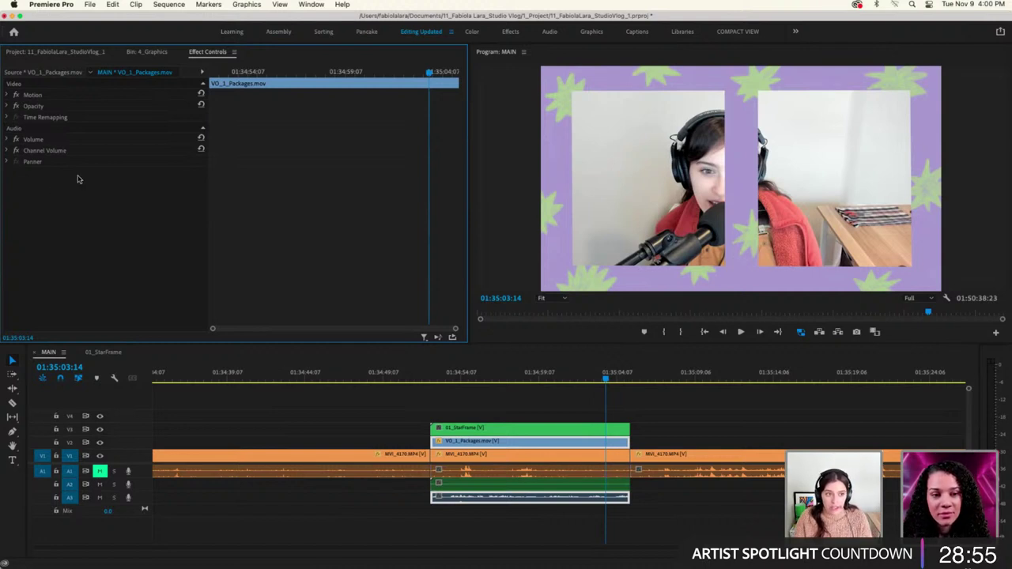
left_click(8, 106)
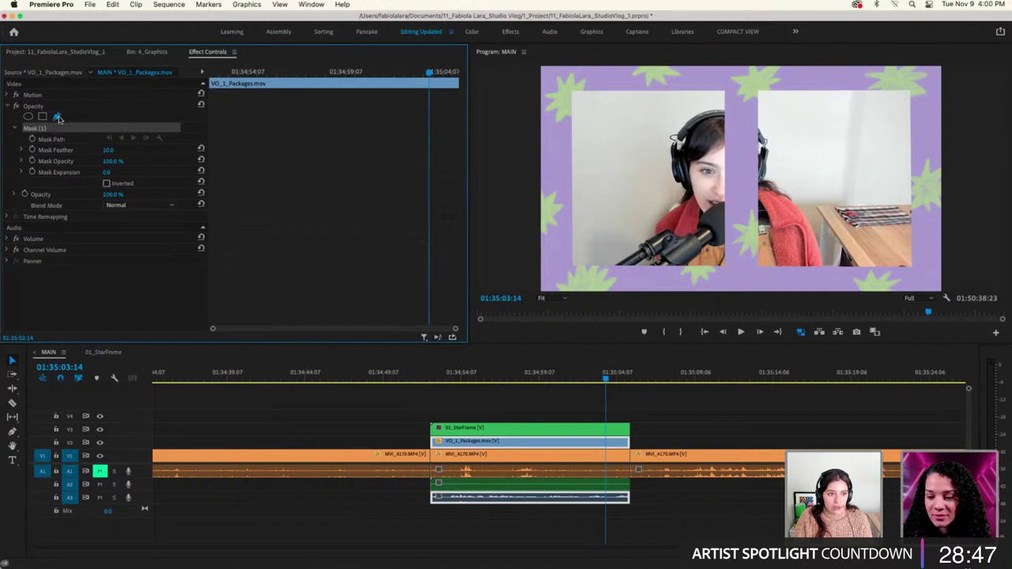
left_click(57, 117)
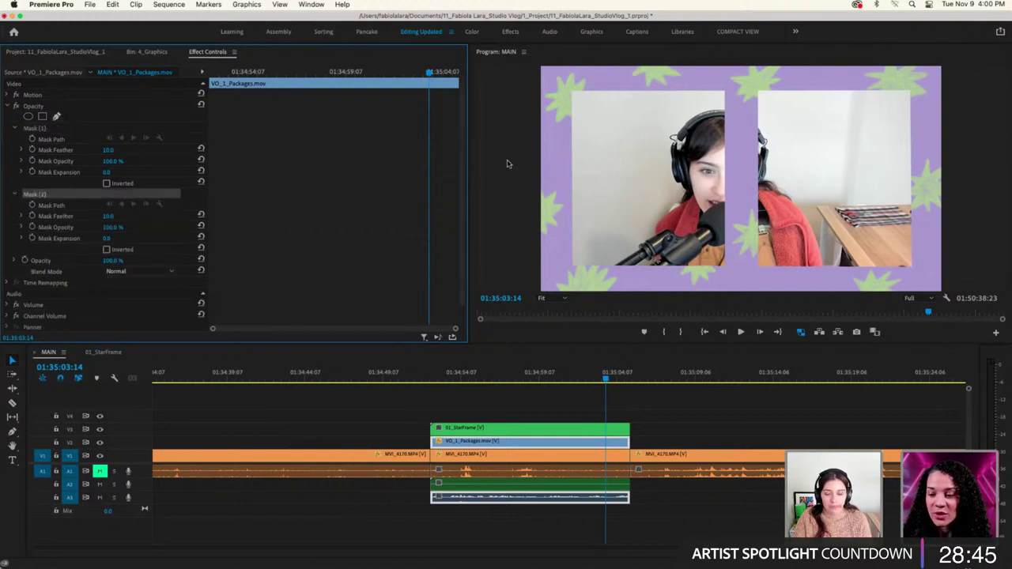
left_click(748, 276)
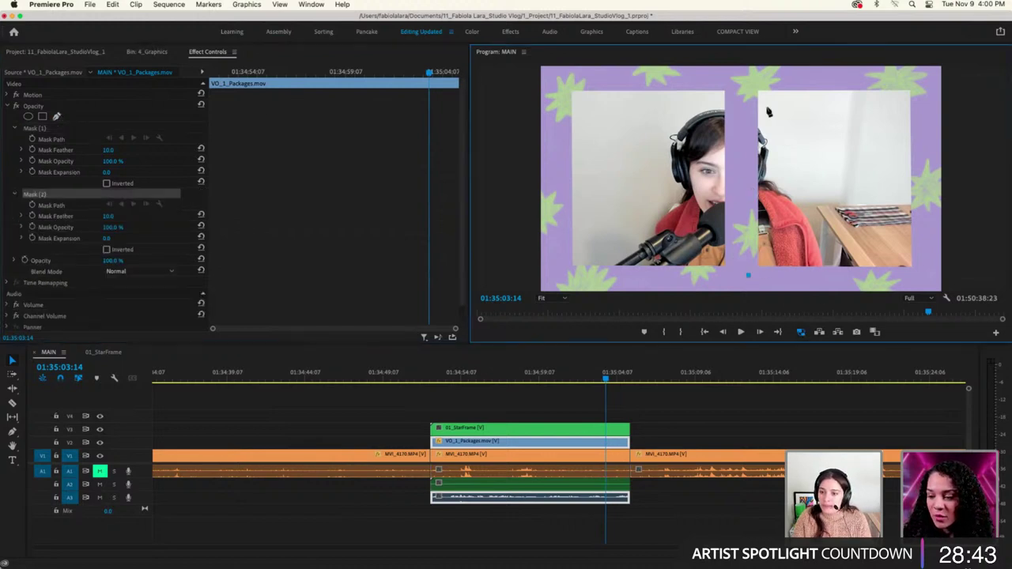
left_click(747, 82)
left_click(923, 82)
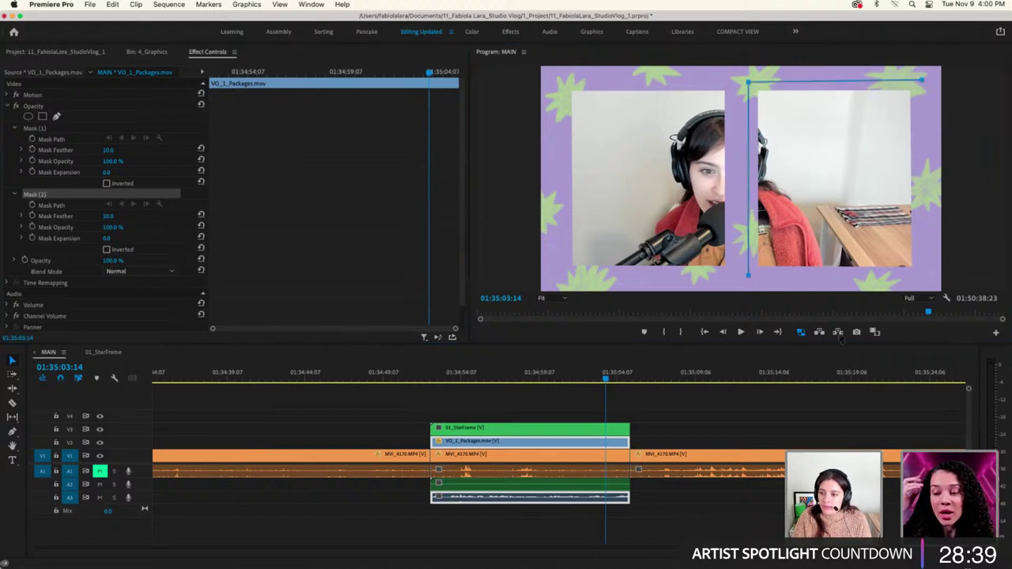
left_click(921, 273)
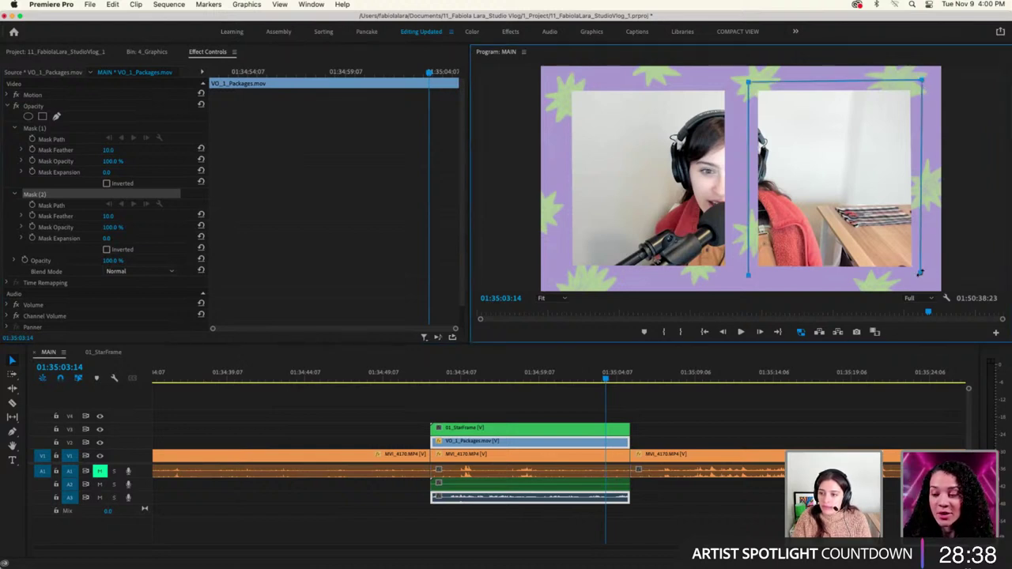
left_click(749, 276)
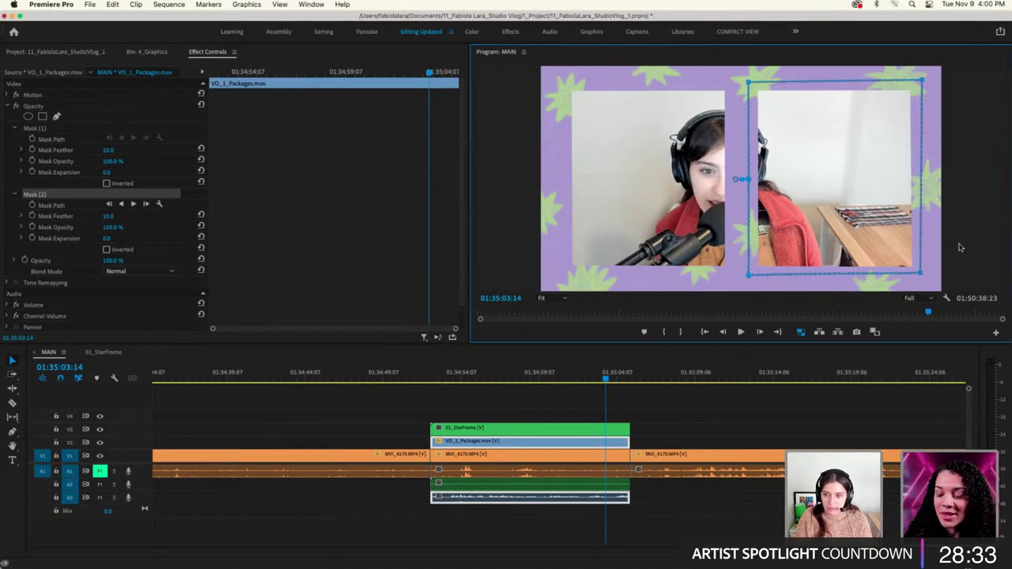
left_click(532, 404)
left_click_drag(606, 381, 565, 381)
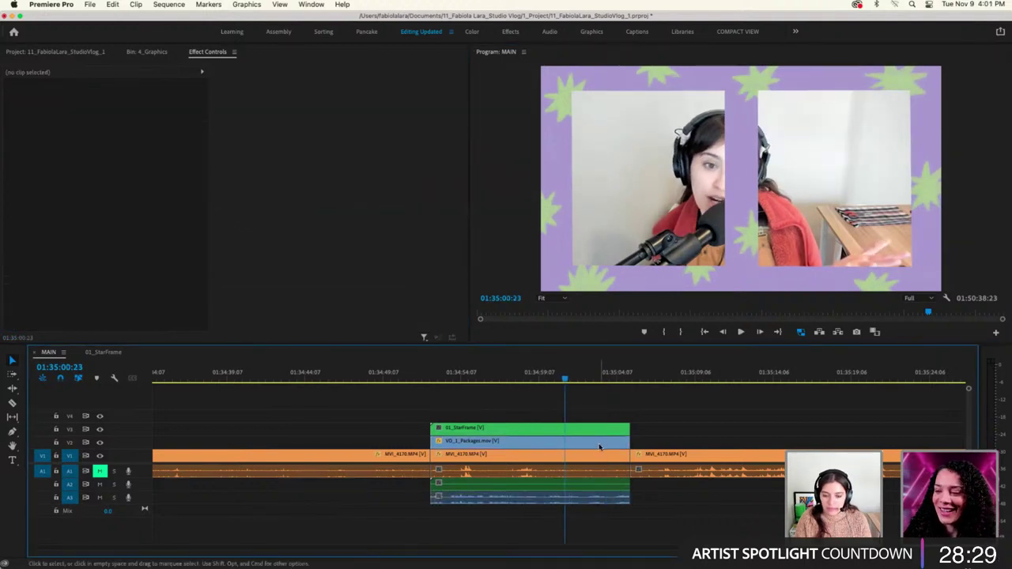
Delete both opacity masks, Mask (2) and Mask (1), from the VO_1_Packages.mov clip
left_click(538, 441)
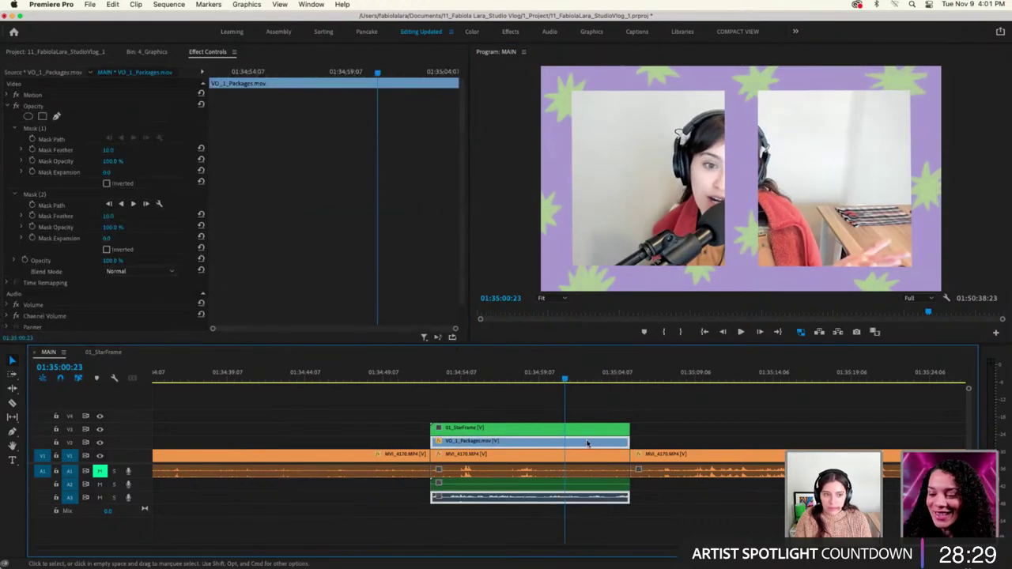
left_click(35, 194)
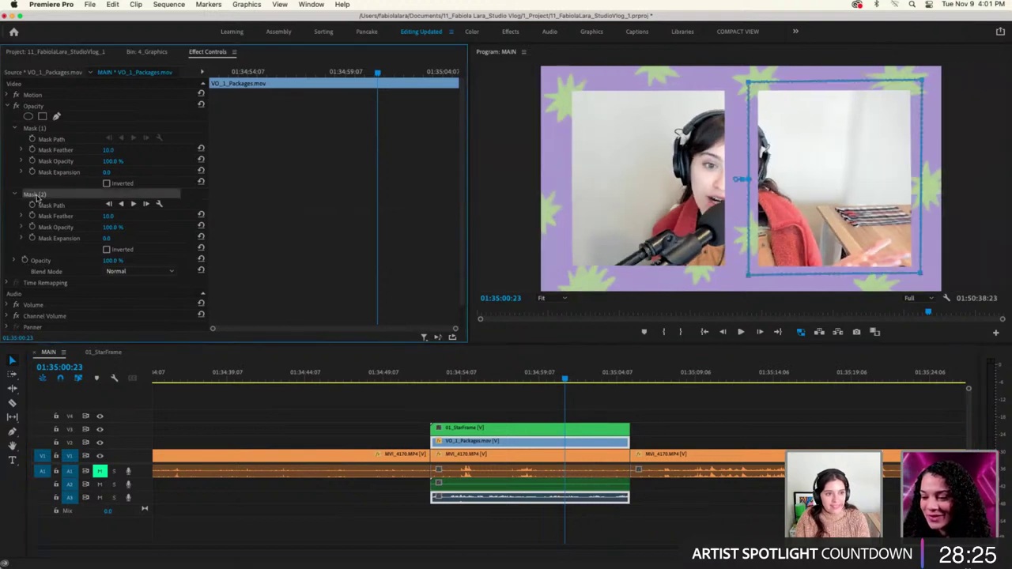
key("Delete")
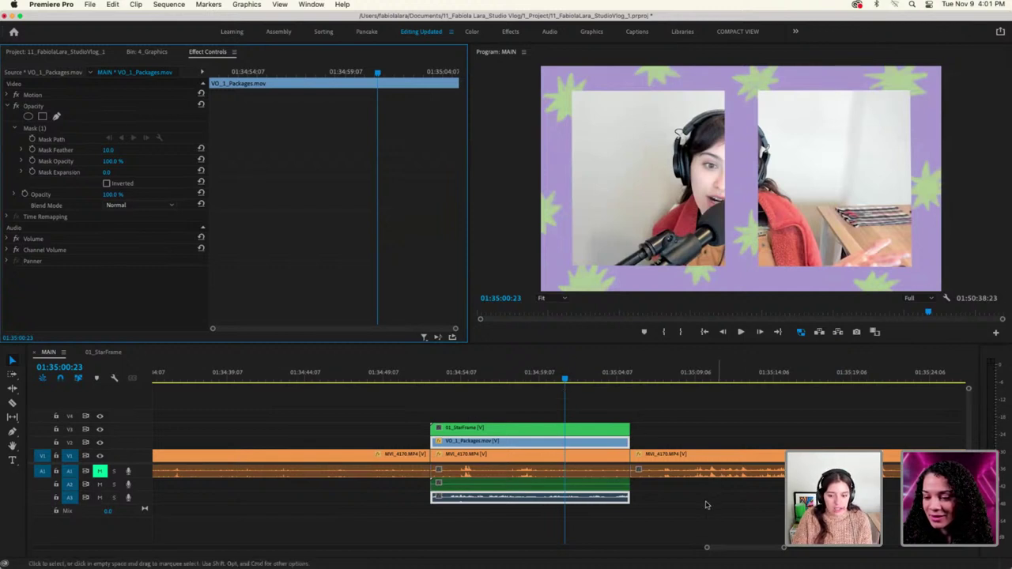
left_click(686, 121)
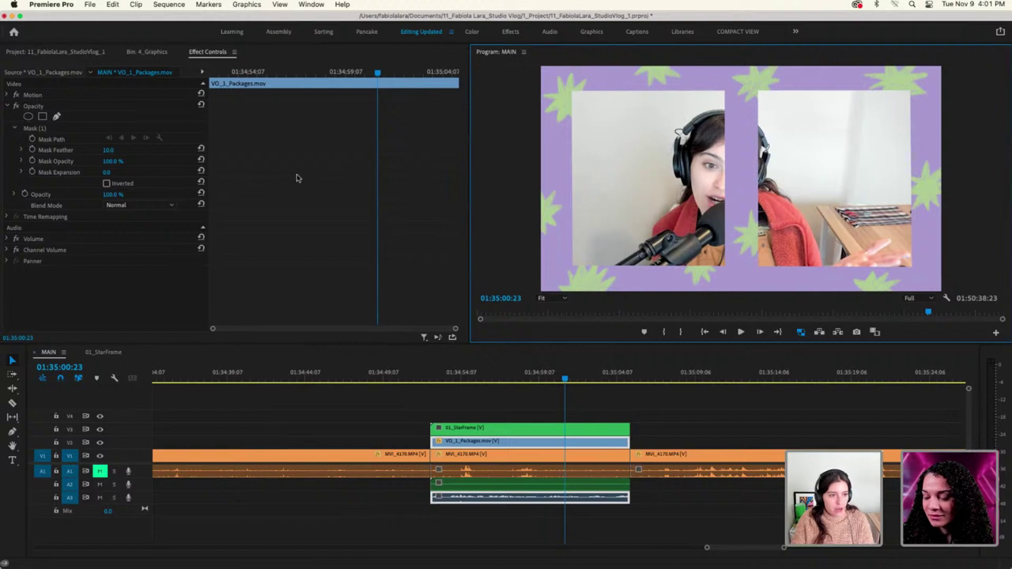
left_click(15, 128)
left_click(79, 128)
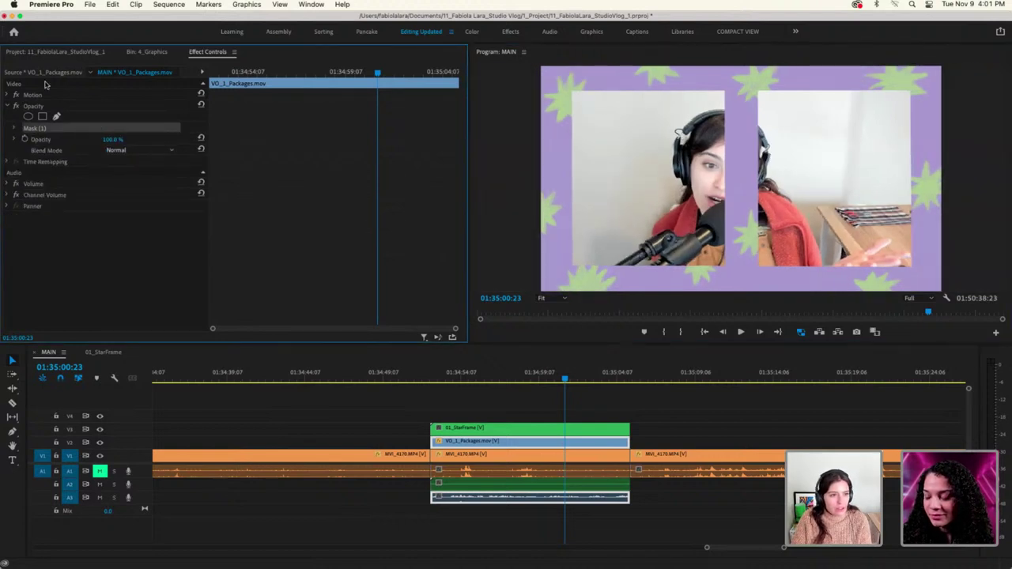
key("Delete")
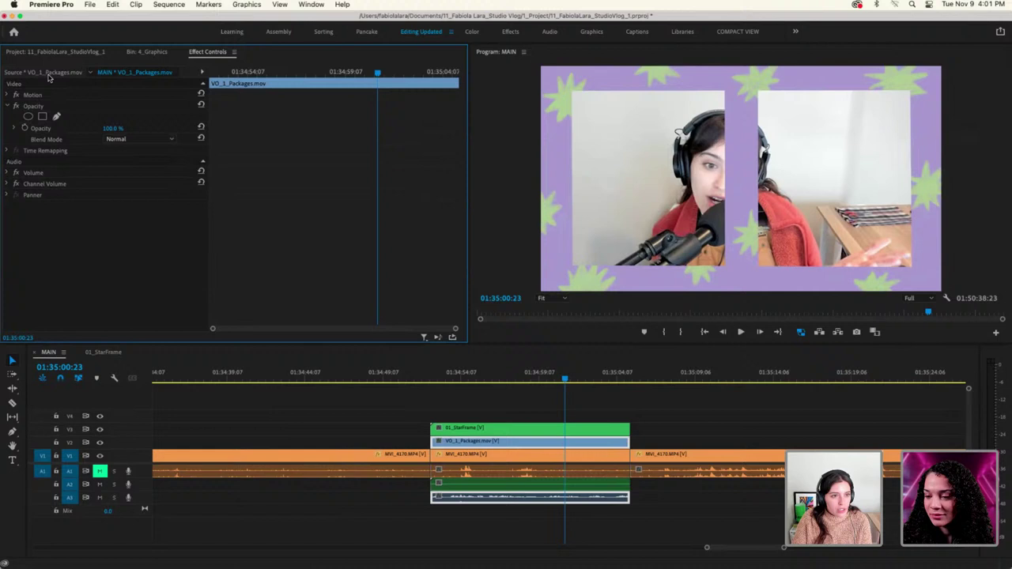
Draw a new Pen opacity mask around the star frame's right opening on VO_1_Packages.mov and shift it slightly left
left_click(56, 117)
left_click(747, 83)
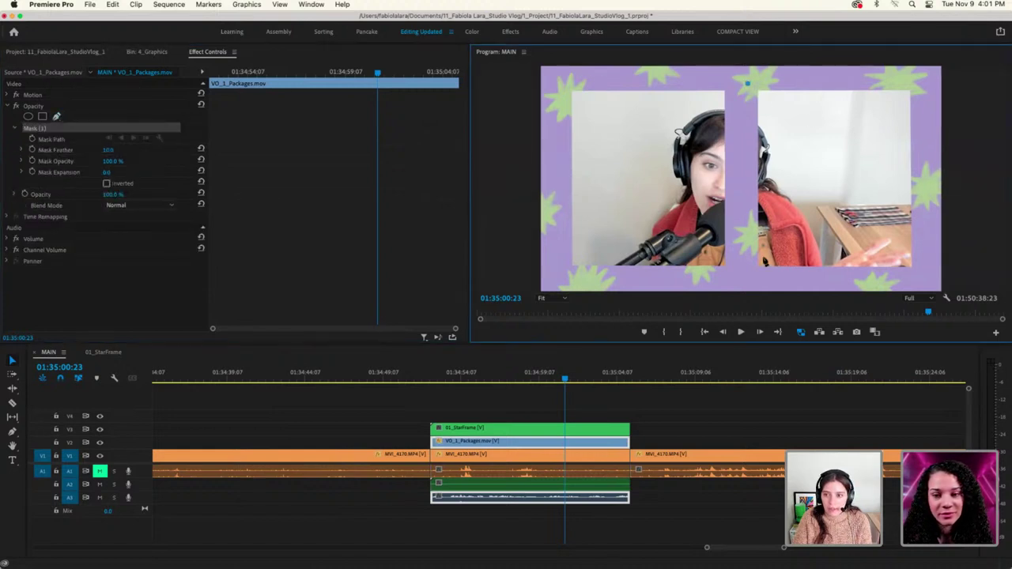
left_click(750, 277)
left_click(927, 276)
left_click(918, 84)
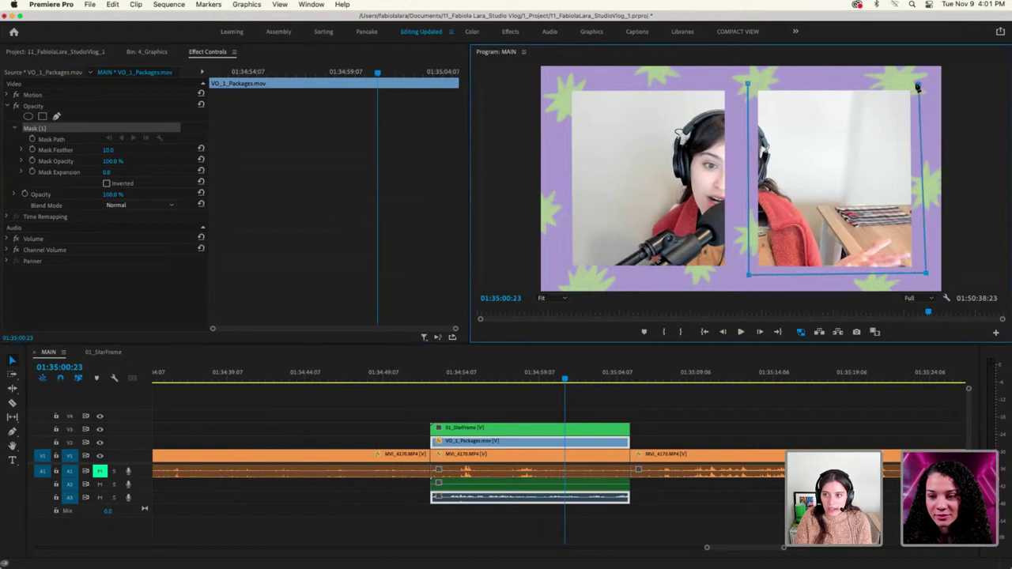
left_click(748, 84)
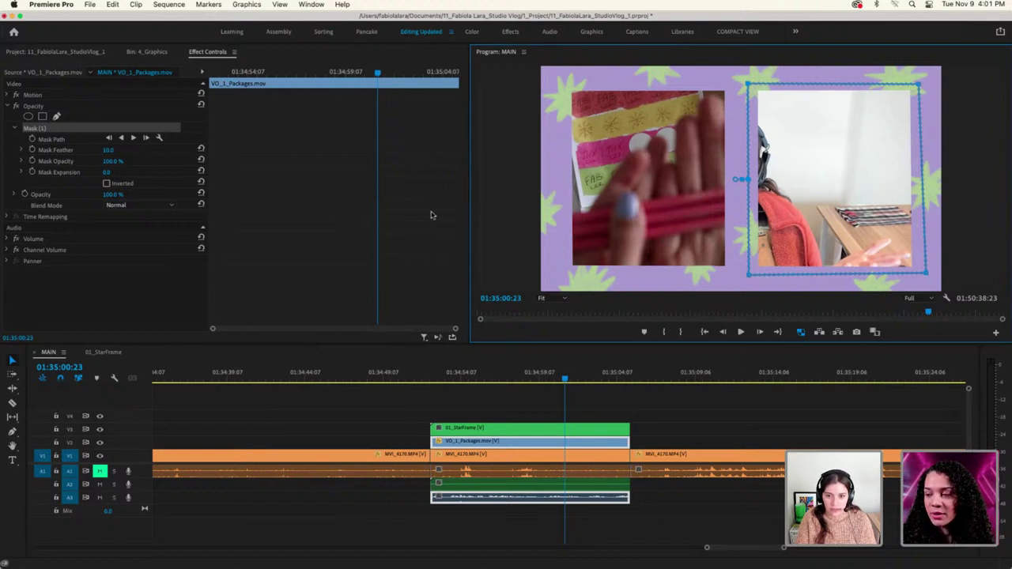
left_click(354, 204)
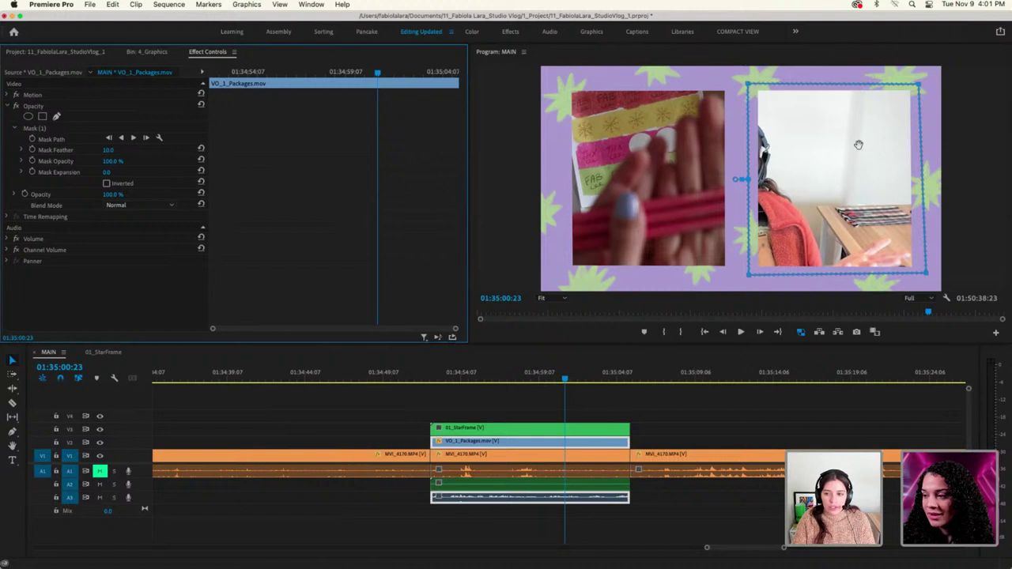
mouse_move(827, 174)
left_mouse_down()
mouse_move(612, 173)
mouse_move(577, 145)
mouse_move(809, 113)
mouse_move(857, 190)
mouse_move(827, 188)
mouse_move(684, 277)
mouse_move(636, 188)
mouse_move(734, 132)
mouse_move(825, 185)
mouse_move(812, 175)
left_mouse_up()
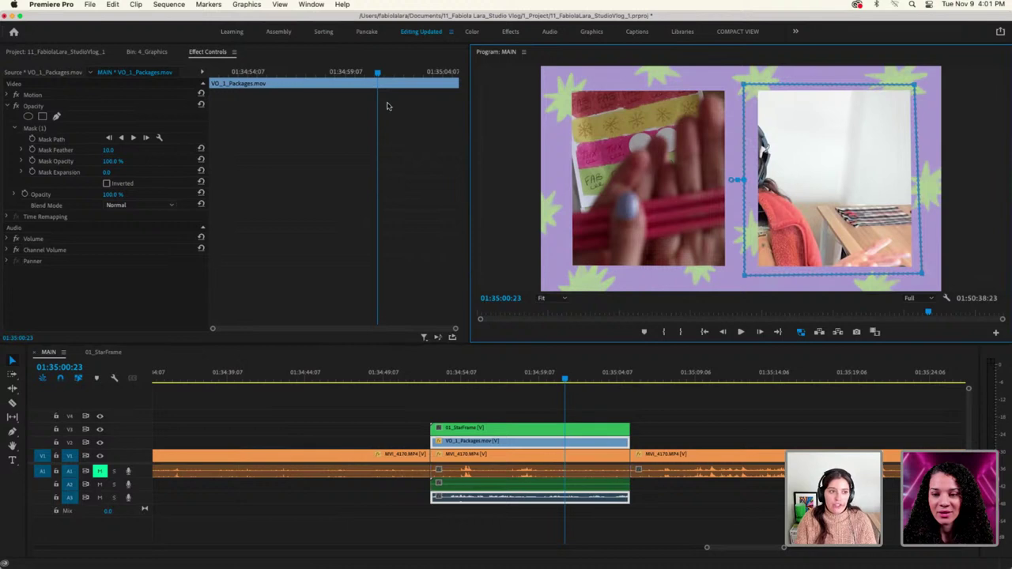
Try repositioning the masked VO_1_Packages.mov clip horizontally, and delete its opacity mask
left_click(6, 95)
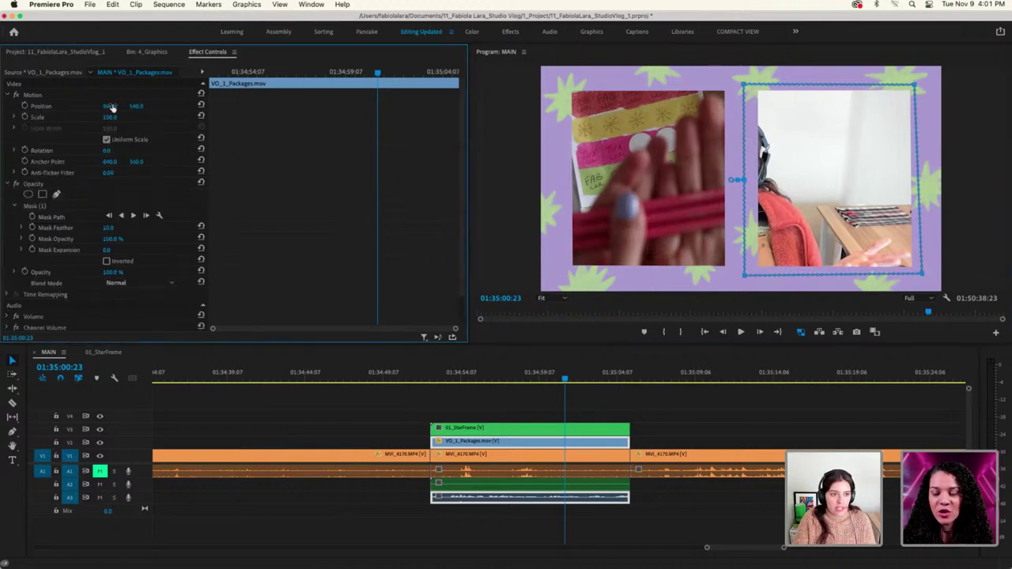
left_click_drag(109, 106, 39, 106)
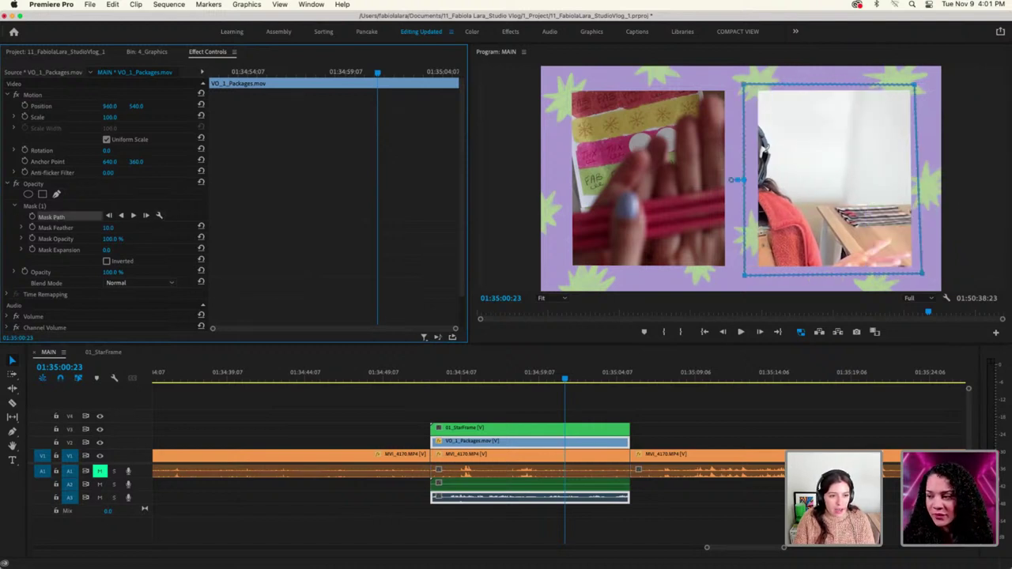
left_click(37, 206)
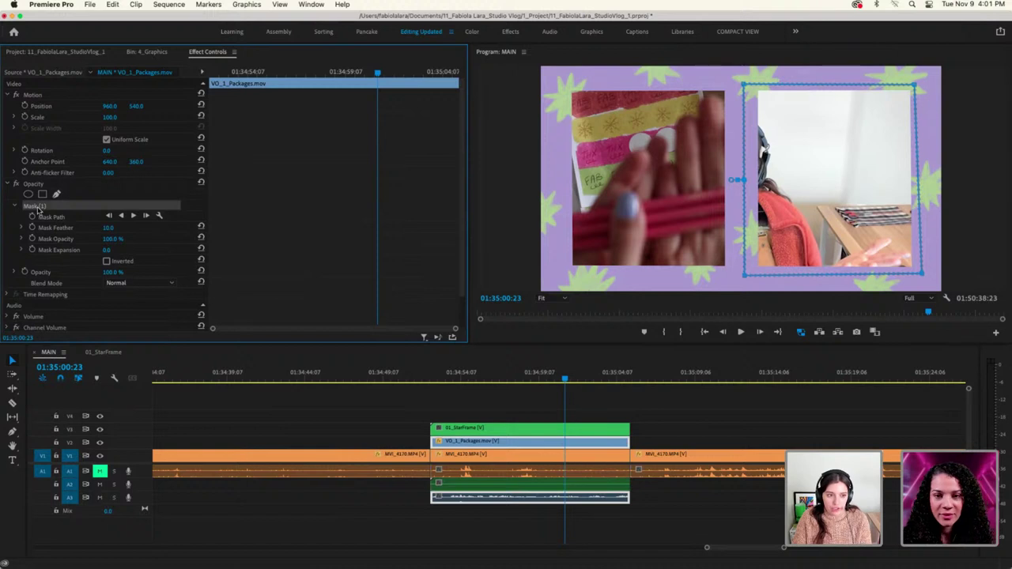
key("Delete")
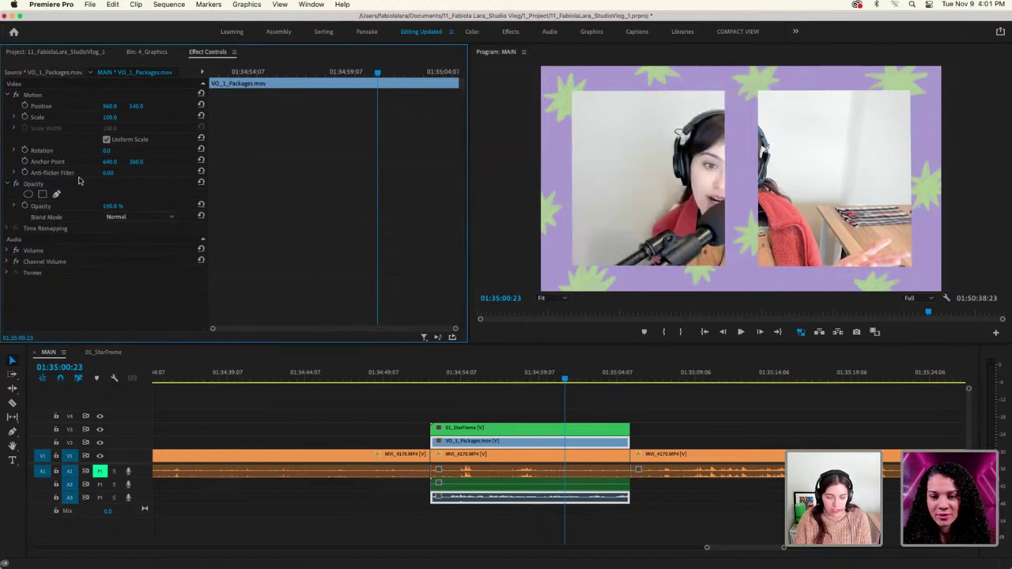
Set VO_1_Packages.mov's horizontal position to 1480 and draw a Pen opacity mask just outside the star frame's right opening
mouse_move(108, 106)
left_mouse_down()
mouse_move(206, 105)
mouse_move(110, 106)
left_mouse_up()
left_click(56, 195)
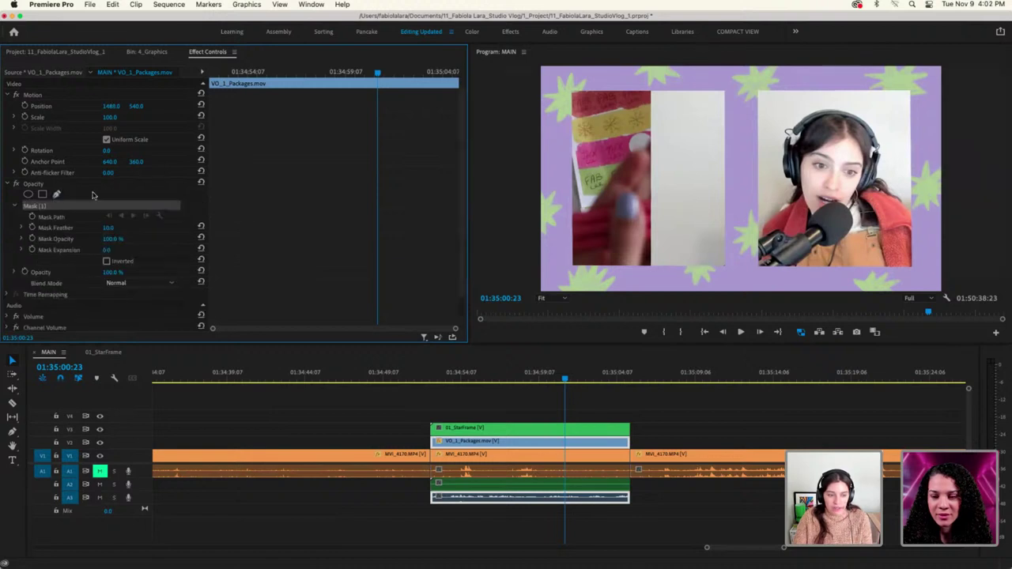
left_click(749, 271)
left_click(750, 82)
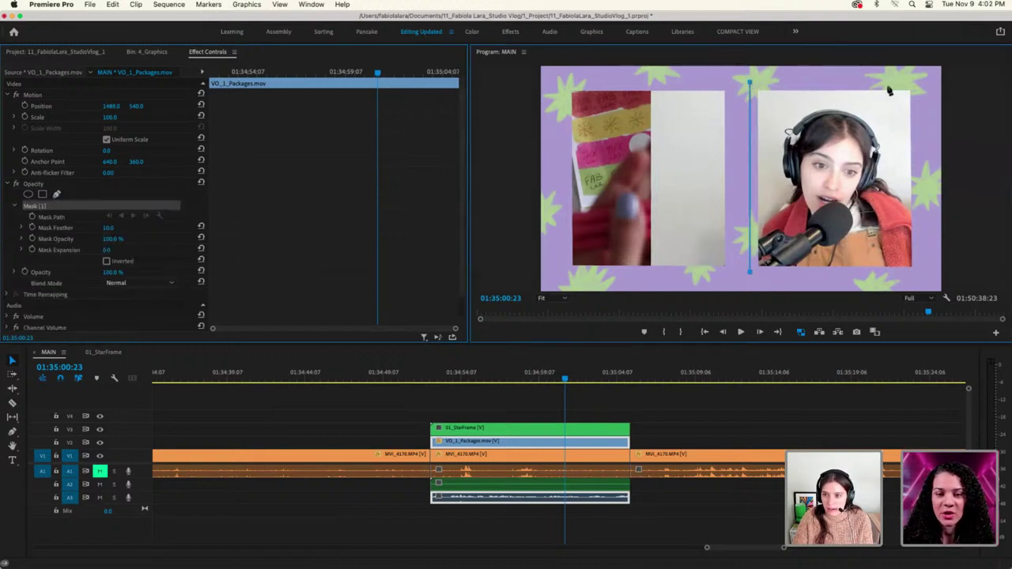
left_click(918, 84)
left_click(923, 273)
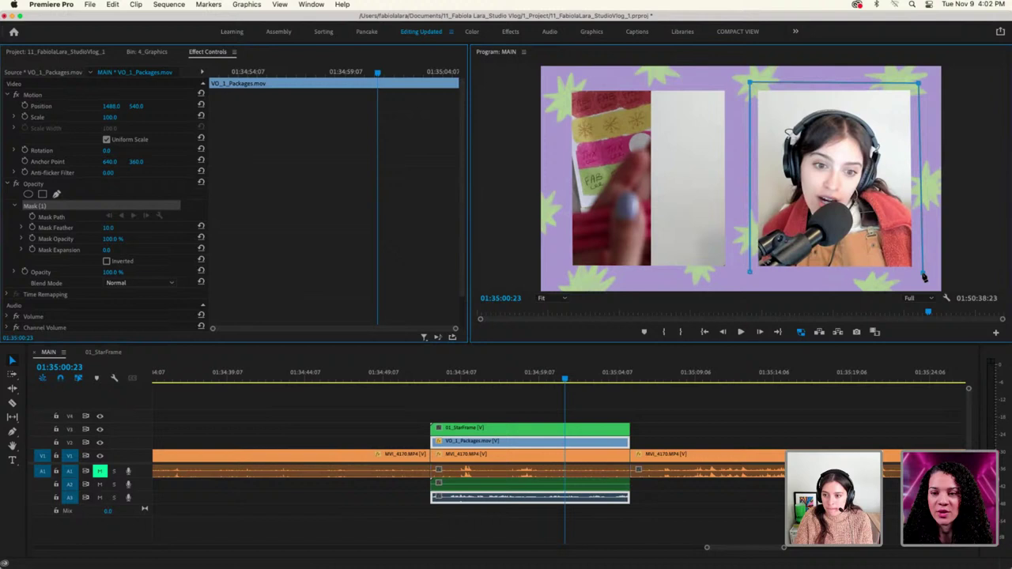
left_click(750, 272)
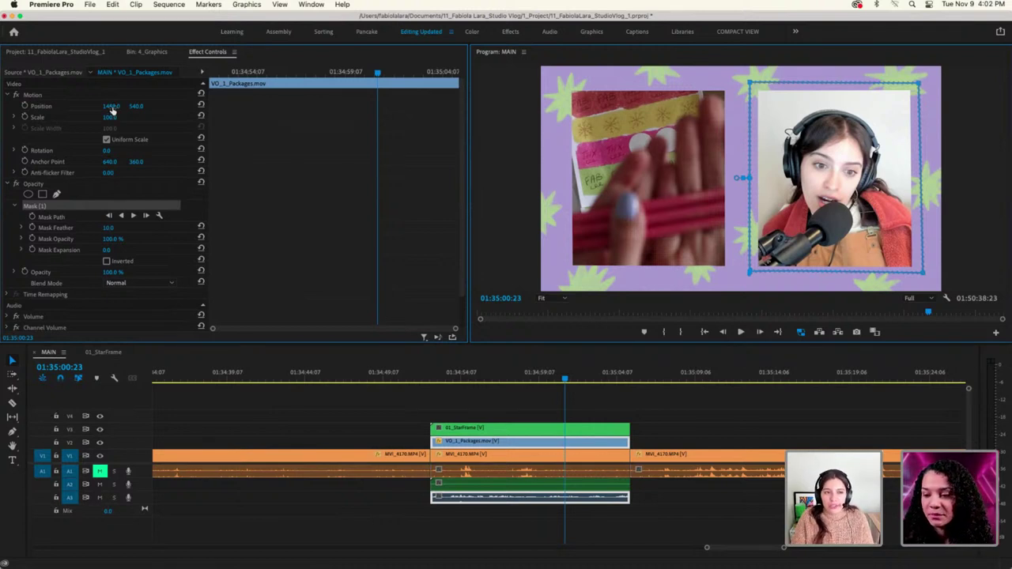
Reposition VO_1_Packages.mov to 1534, 534 and realign its opacity mask around the star frame's right opening
left_click_drag(109, 105, 159, 106)
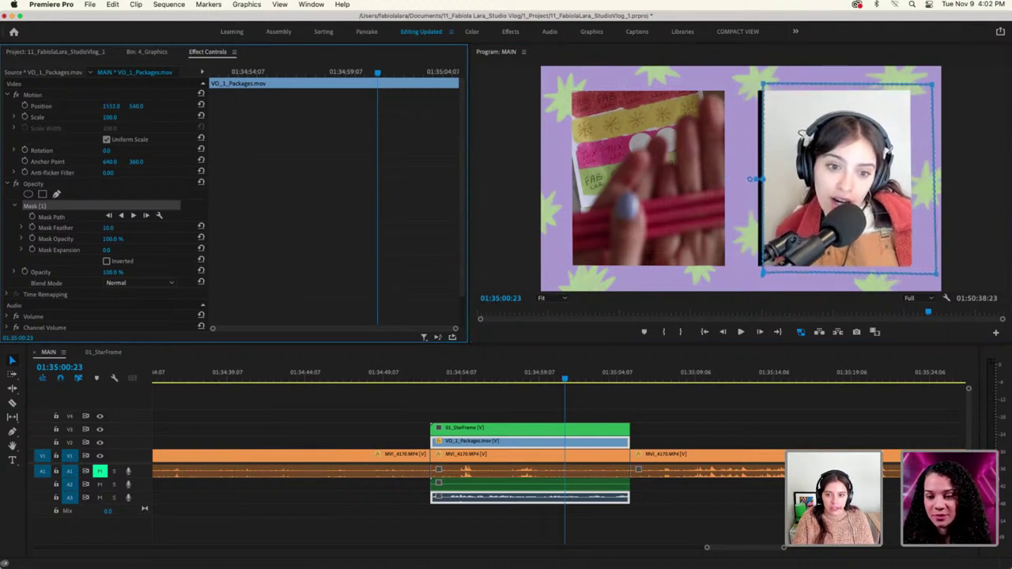
left_click_drag(813, 167, 797, 166)
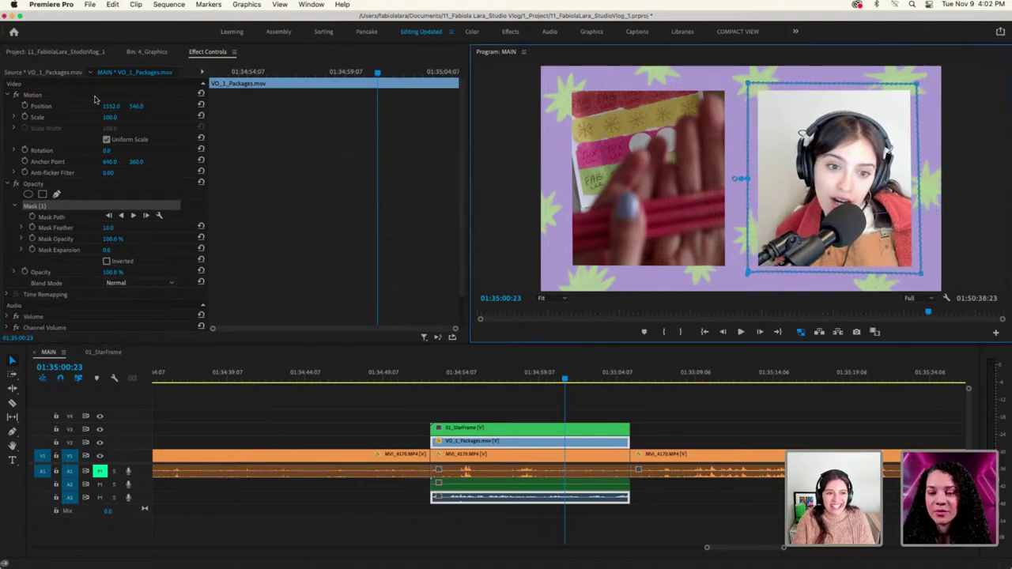
mouse_move(112, 106)
left_mouse_down()
mouse_move(124, 106)
mouse_move(94, 106)
mouse_move(134, 108)
mouse_move(105, 106)
mouse_move(121, 107)
left_mouse_up()
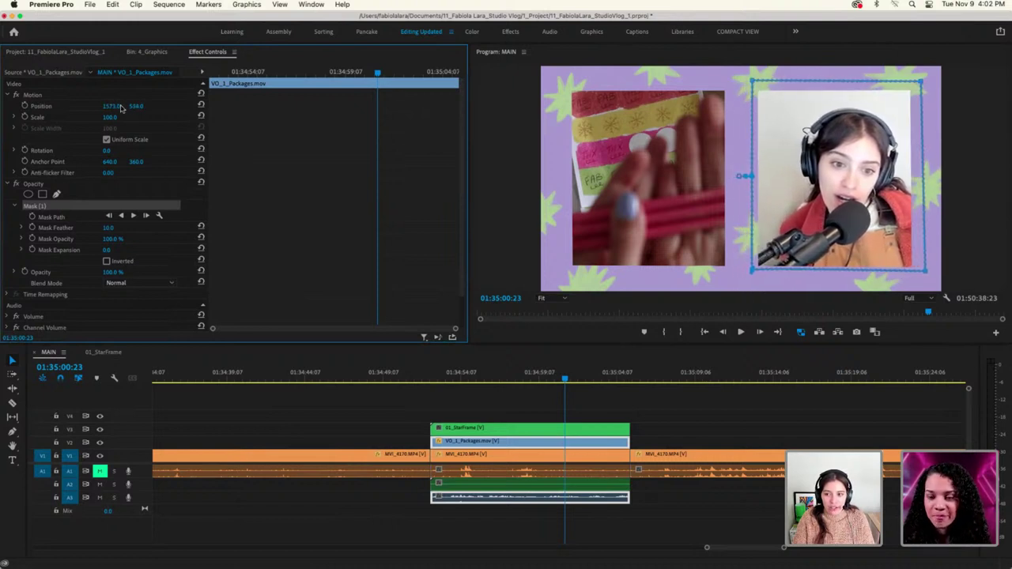
mouse_move(807, 170)
left_mouse_down()
mouse_move(779, 174)
mouse_move(797, 176)
mouse_move(698, 143)
mouse_move(833, 187)
mouse_move(805, 175)
left_mouse_up()
left_click_drag(115, 106, 105, 106)
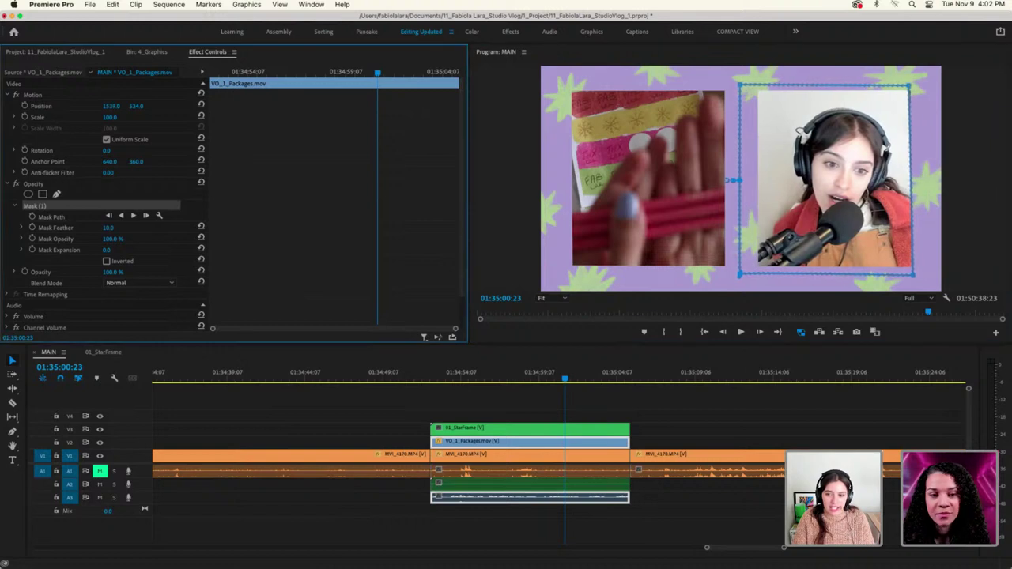
left_click_drag(783, 164, 786, 163)
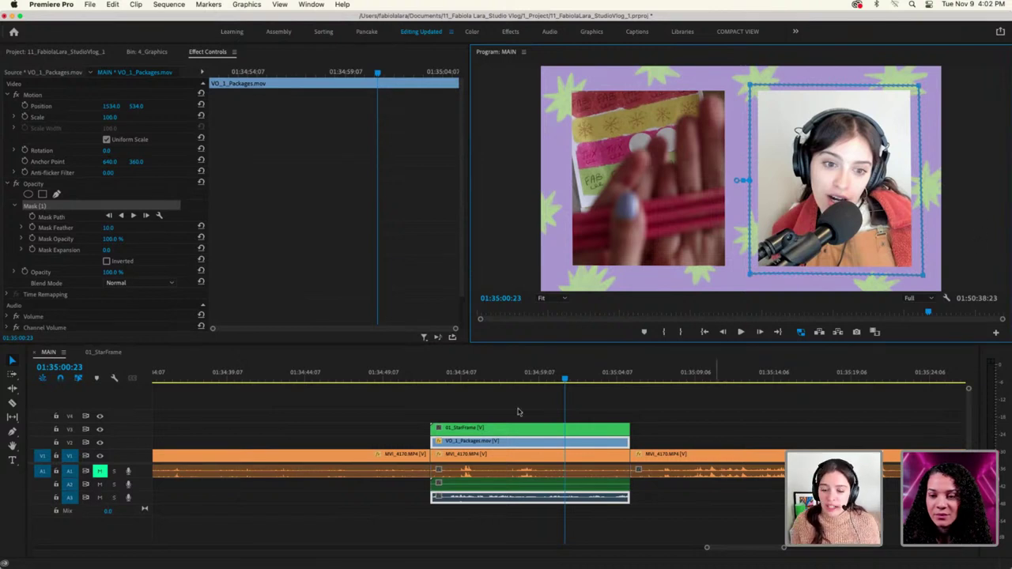
Play the split-screen shot full screen from its start at 01:34:52:13 and review frames near its end
left_click(484, 483)
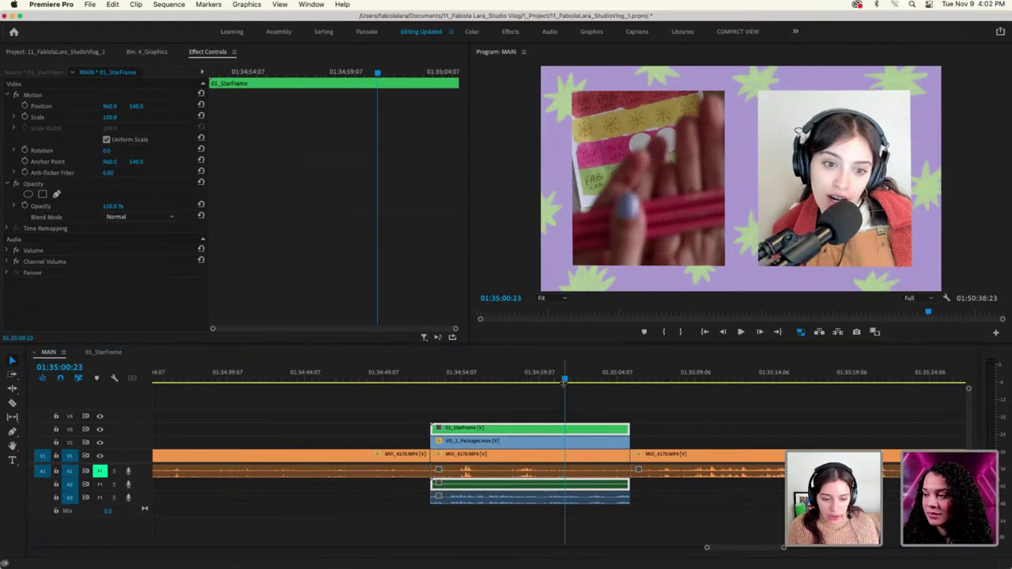
left_click(453, 384)
left_click_drag(453, 387, 433, 386)
left_click(504, 286)
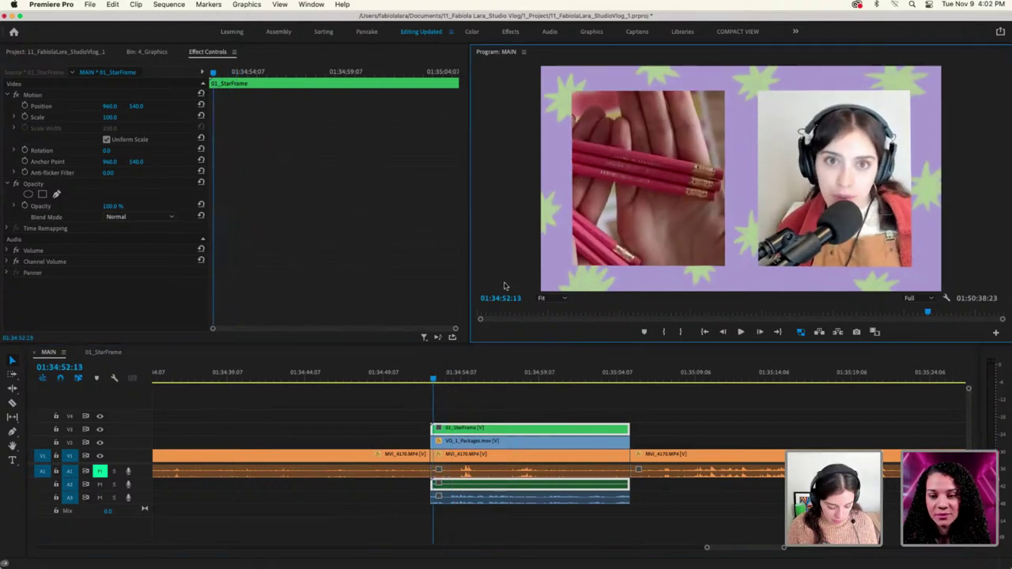
key("grave")
key("space")
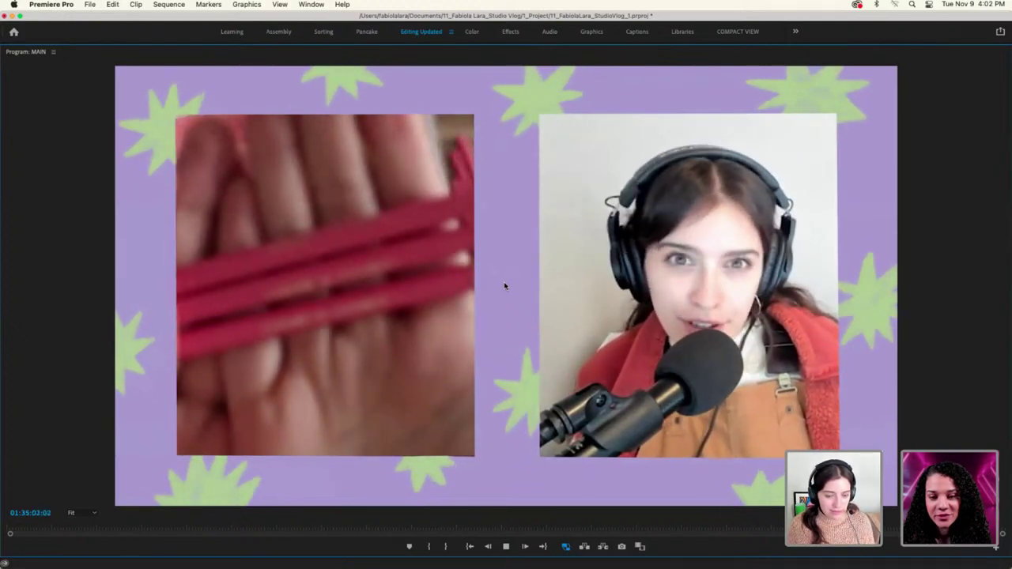
key("grave")
key("space")
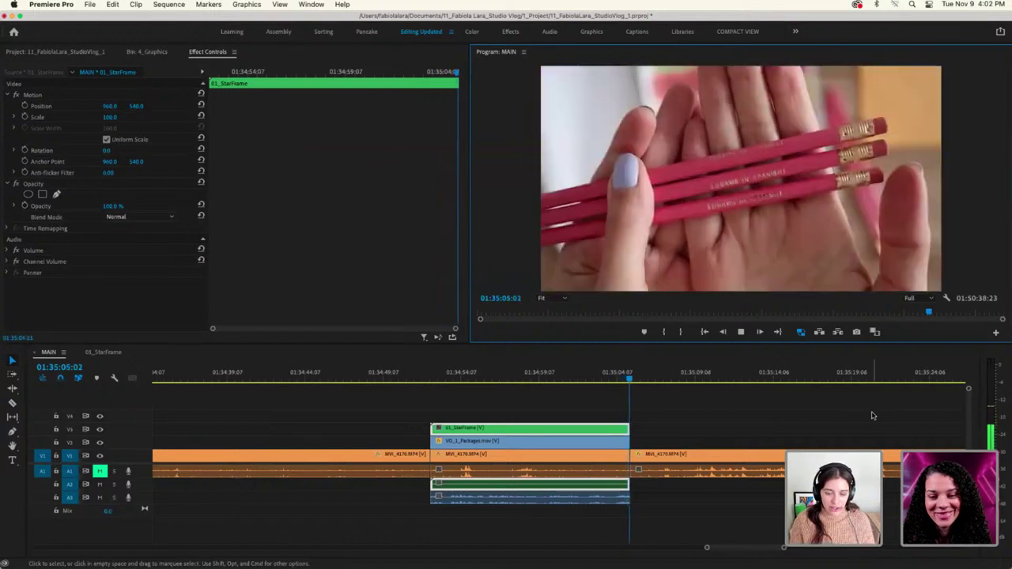
left_click(587, 382)
left_click_drag(587, 383, 562, 388)
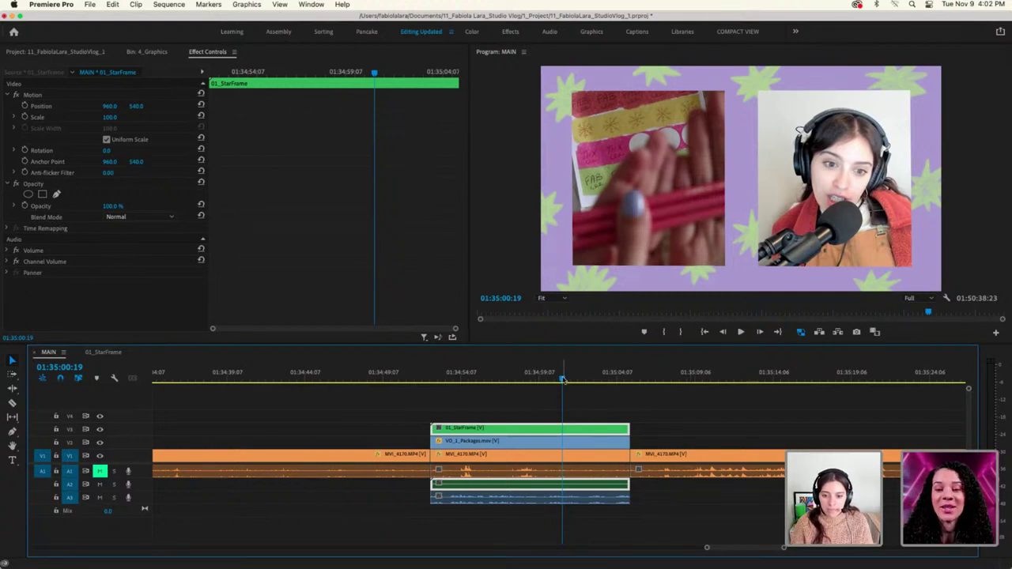
left_click(580, 381)
left_click_drag(580, 381, 612, 384)
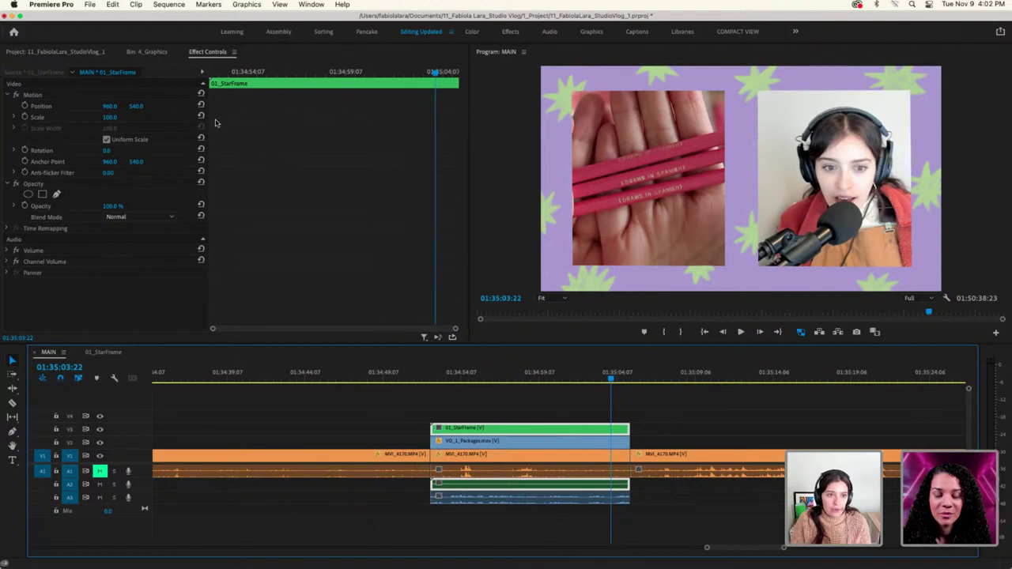
Set VO_1_Packages.mov's horizontal position to 1480 and shift its mask slightly right to cover the whole right opening
left_click_drag(113, 106, 121, 107)
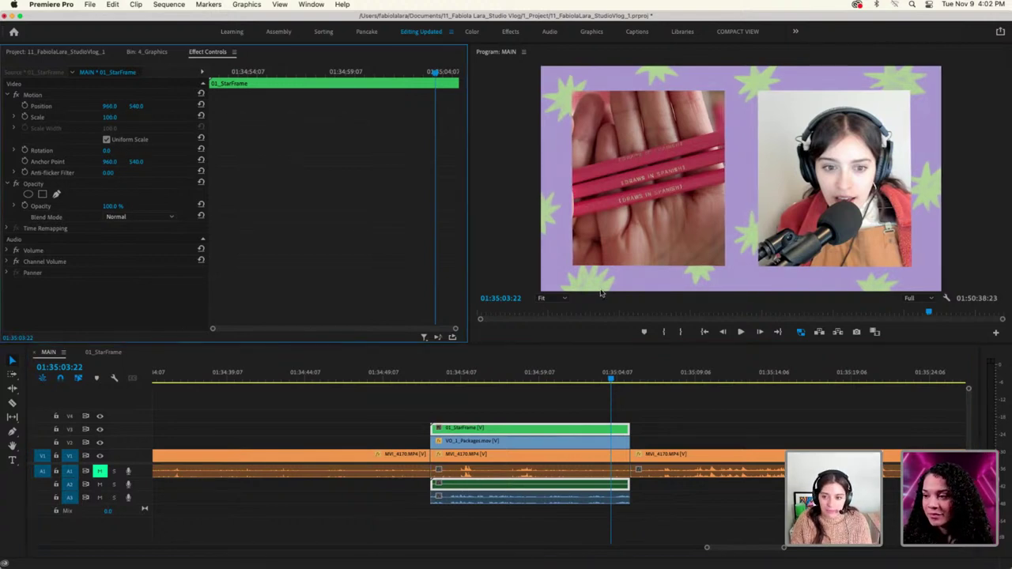
left_click(522, 441)
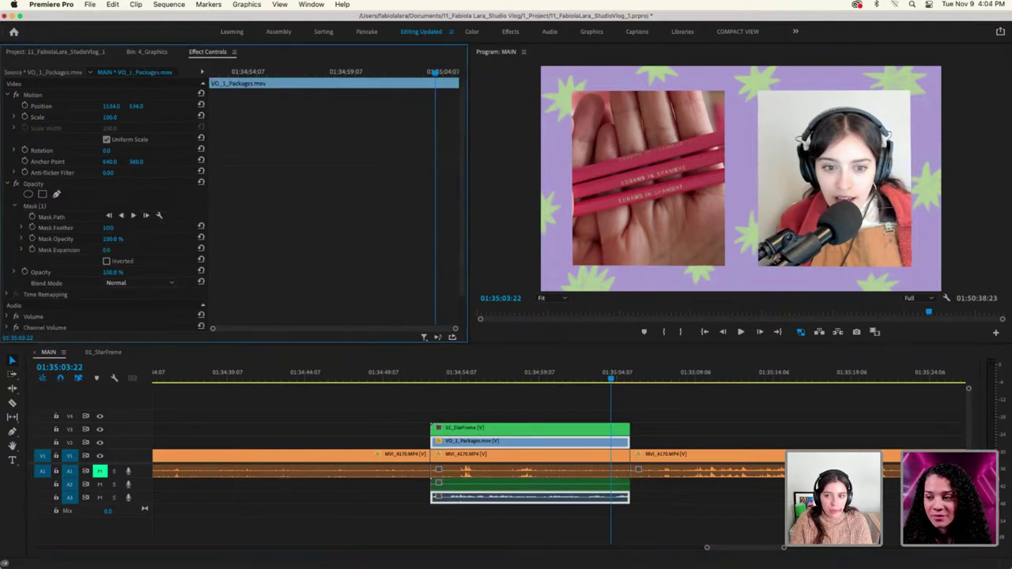
left_click_drag(114, 106, 114, 106)
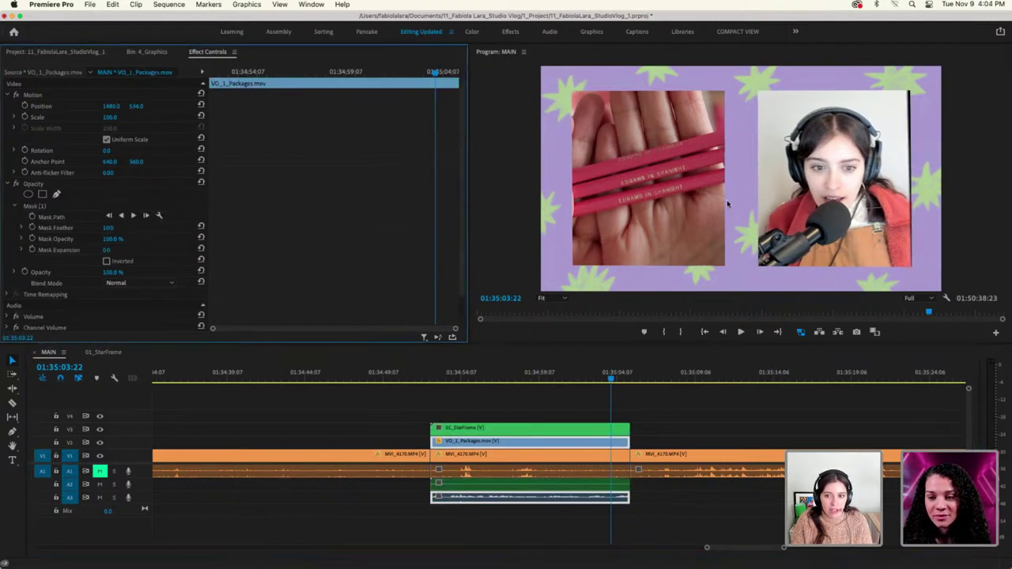
left_click(111, 208)
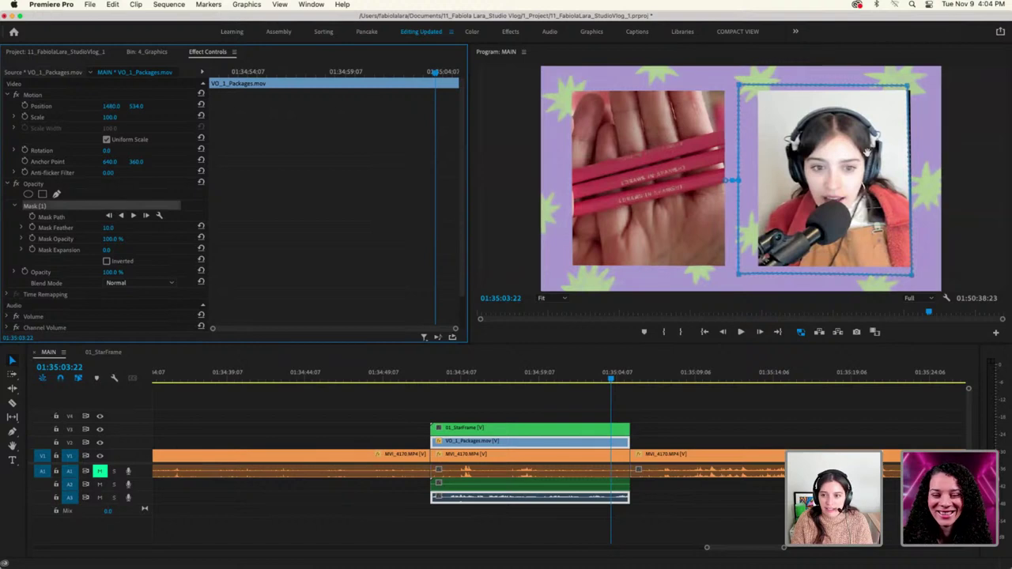
left_click_drag(860, 155, 869, 153)
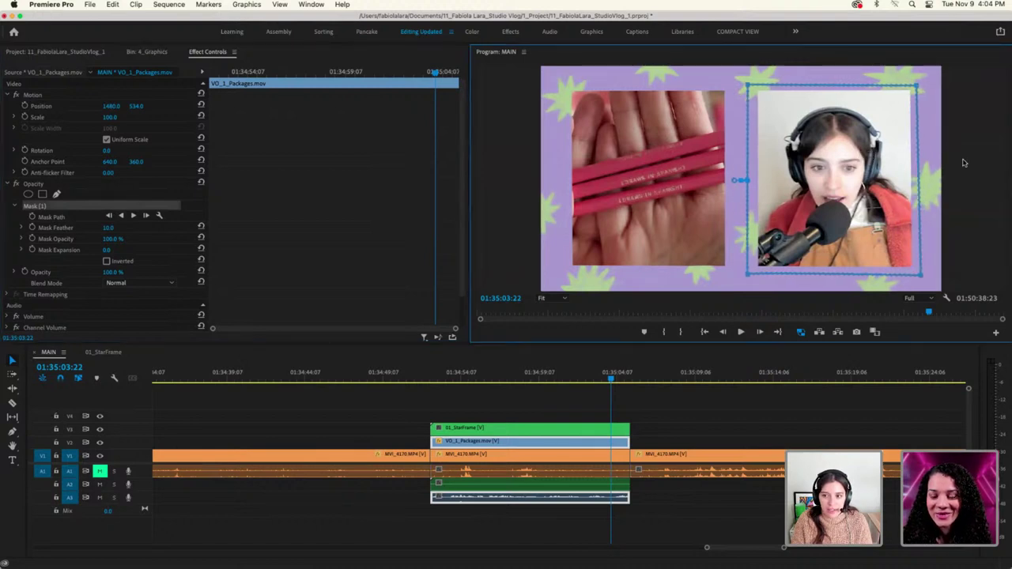
left_click(623, 403)
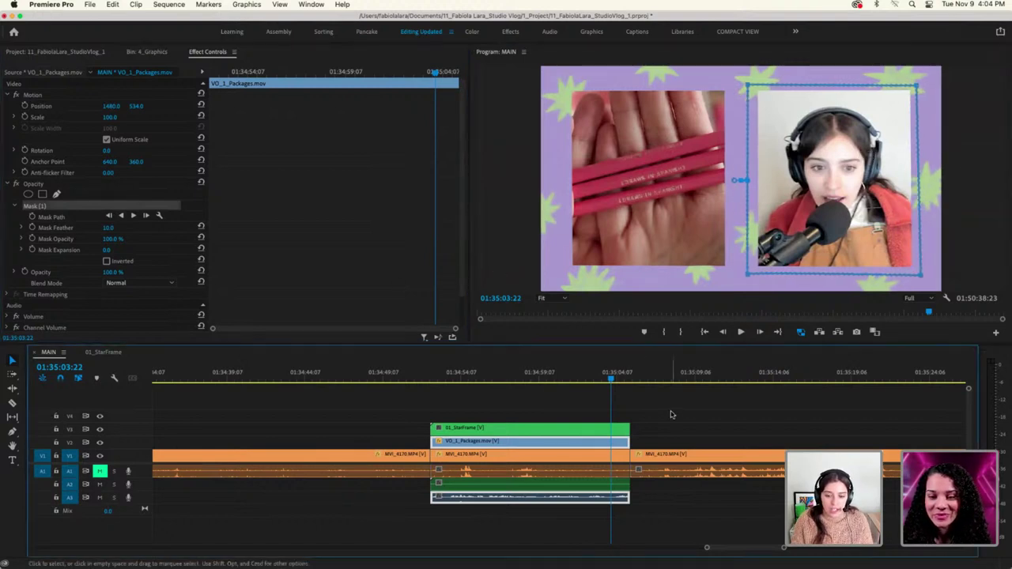
left_click(591, 380)
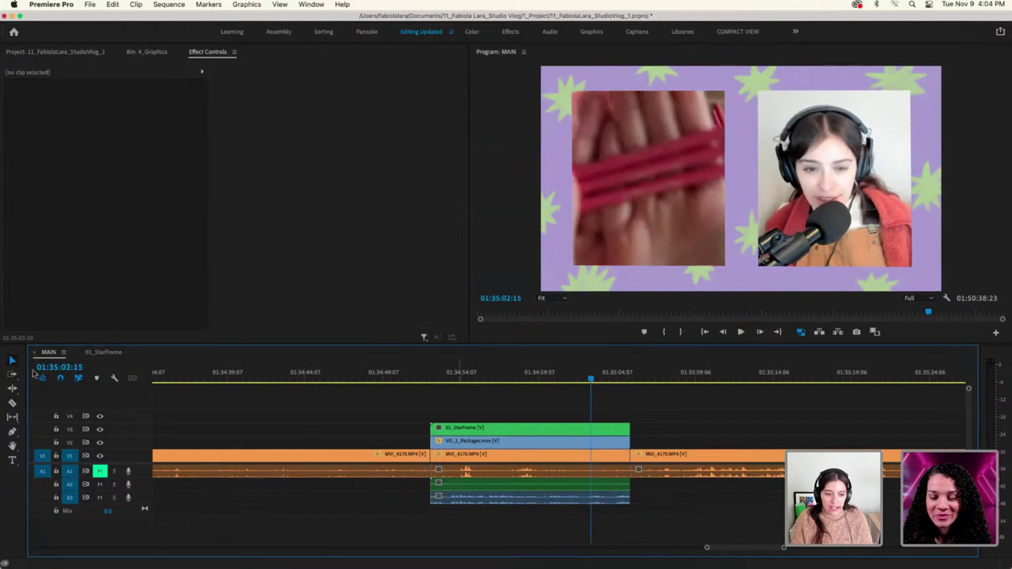
Collapse the 2_Footage bin and create a 1920 × 1080 adjustment layer at 23.976 fps with square pixels
left_click(61, 53)
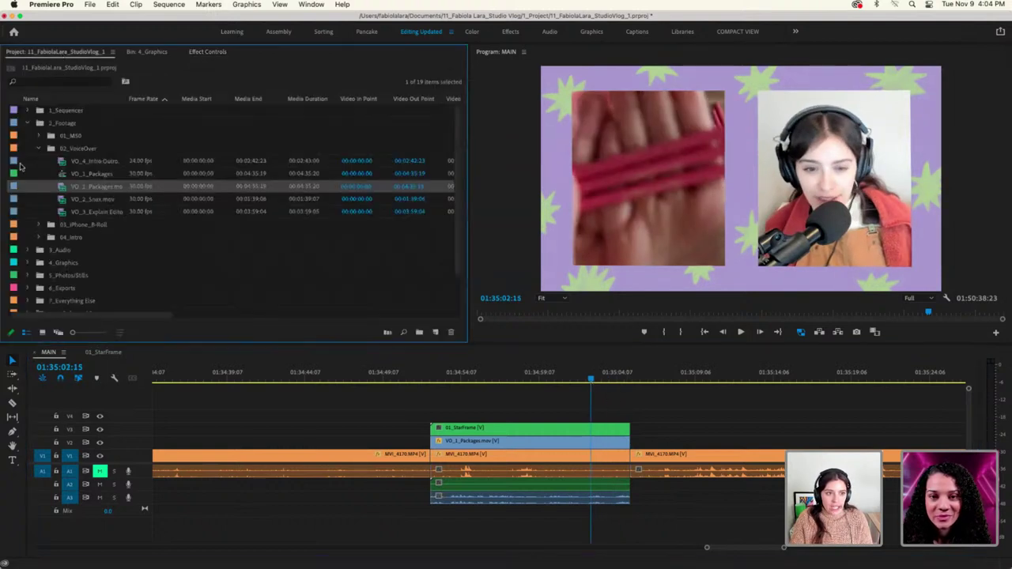
left_click(27, 124)
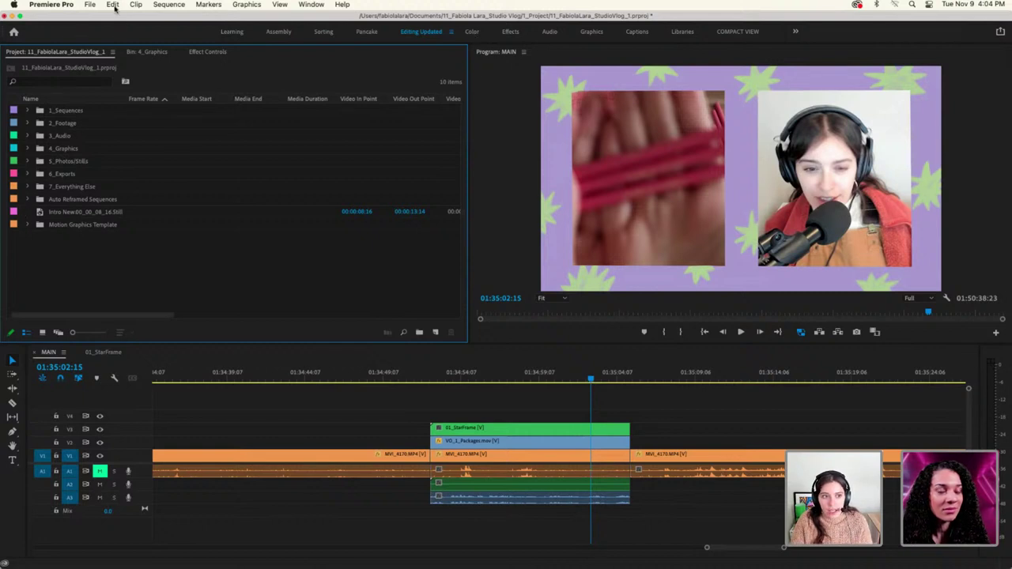
left_click(89, 5)
left_click(90, 5)
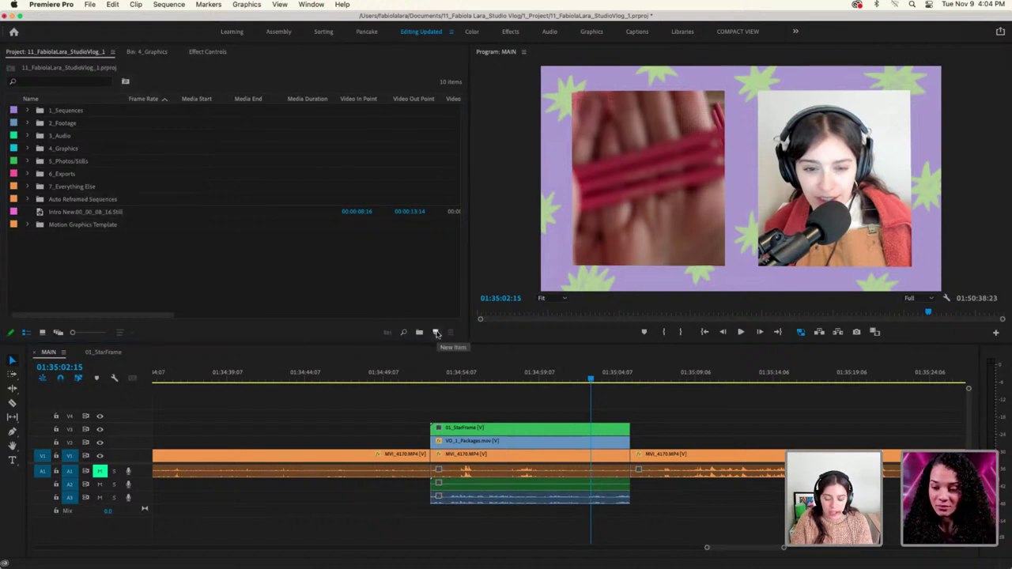
left_click(436, 333)
left_click(451, 382)
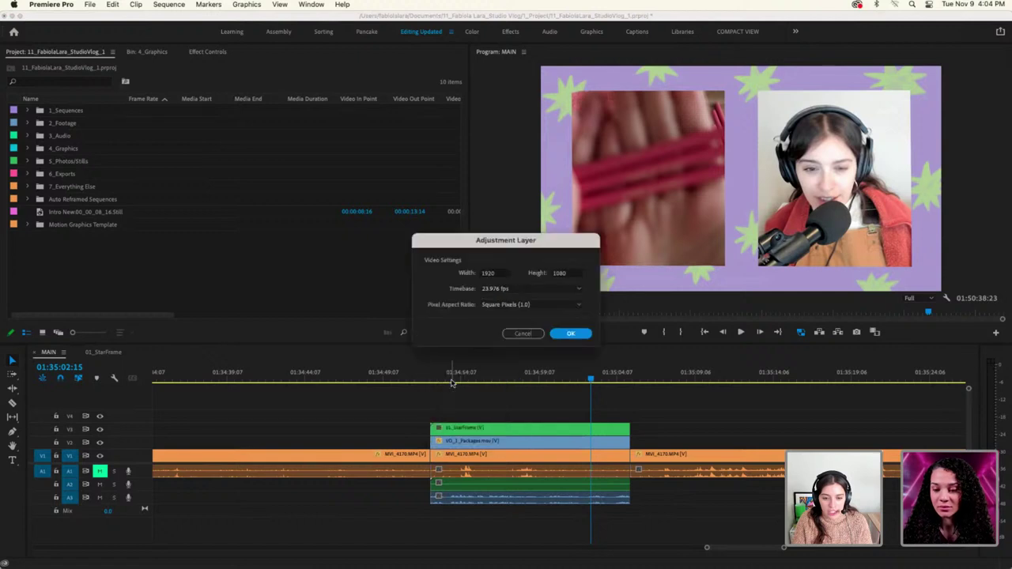
left_click(503, 307)
left_click(503, 307)
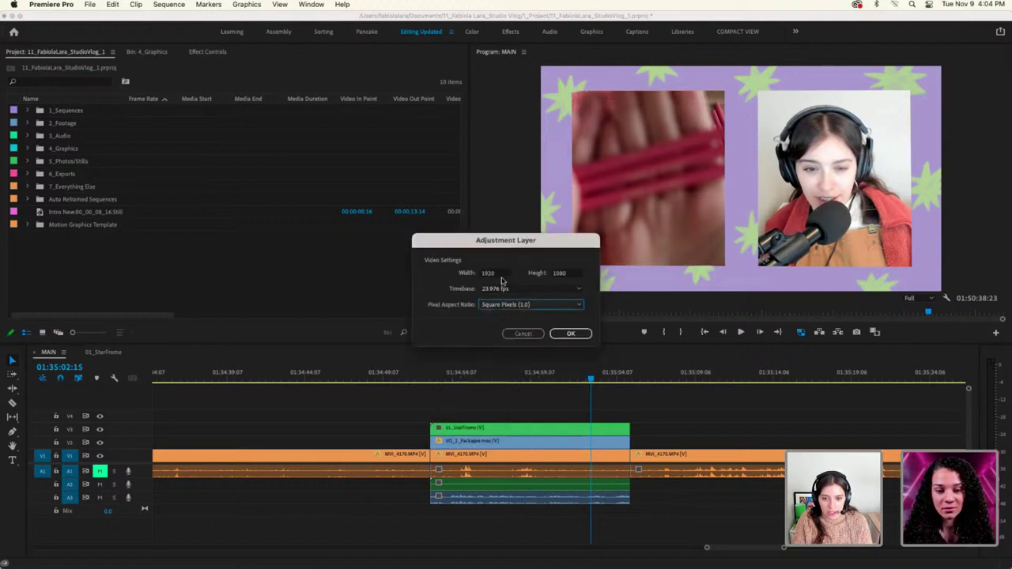
left_click(572, 333)
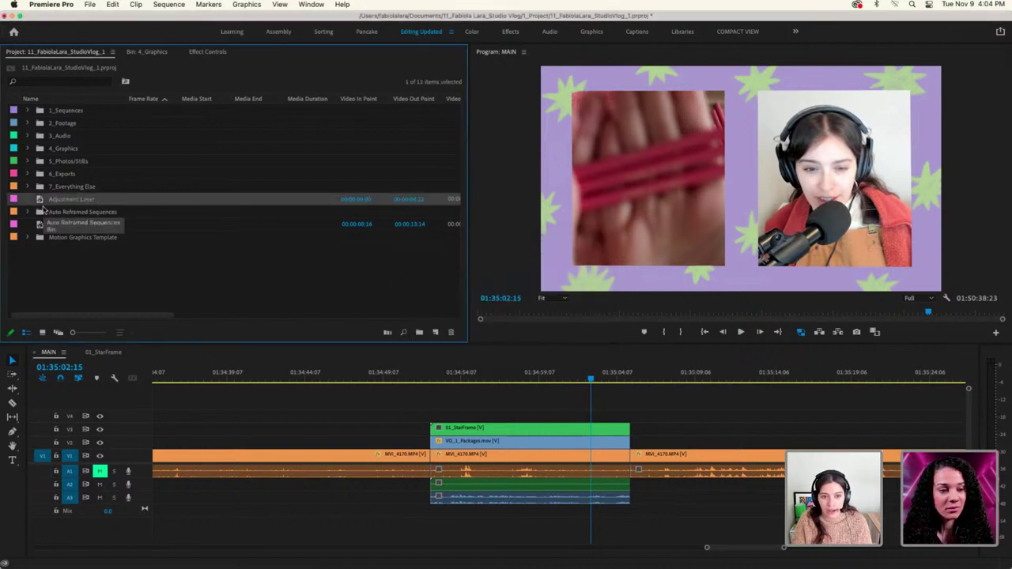
Move the new adjustment layer into the 7_Everything Else bin and expand that bin
left_click_drag(37, 201, 37, 189)
left_click(28, 188)
left_click(44, 200)
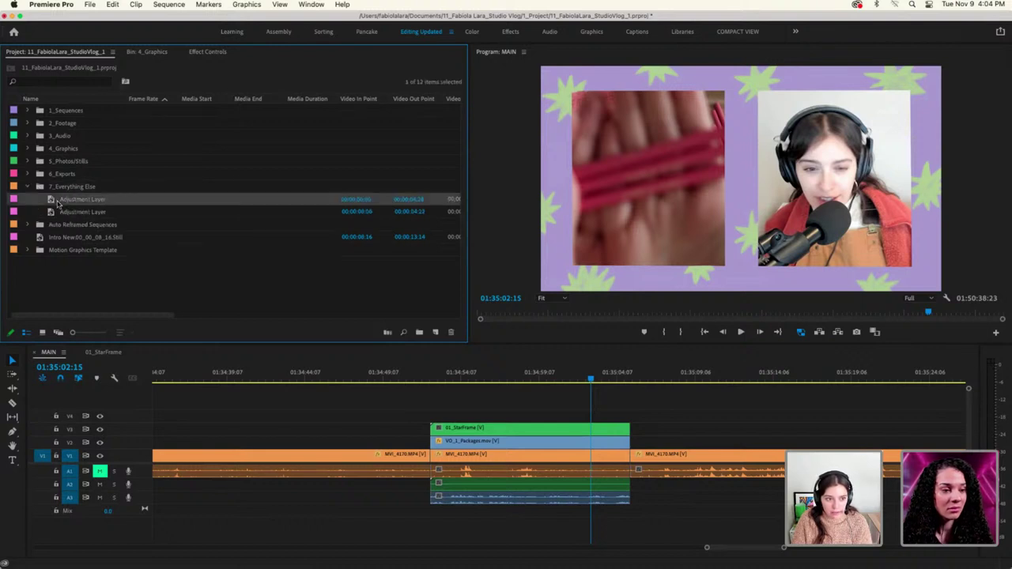
Place an adjustment layer on V4 above 01_StarFrame and extend it to span the whole split-screen shot
left_click_drag(72, 212, 438, 420)
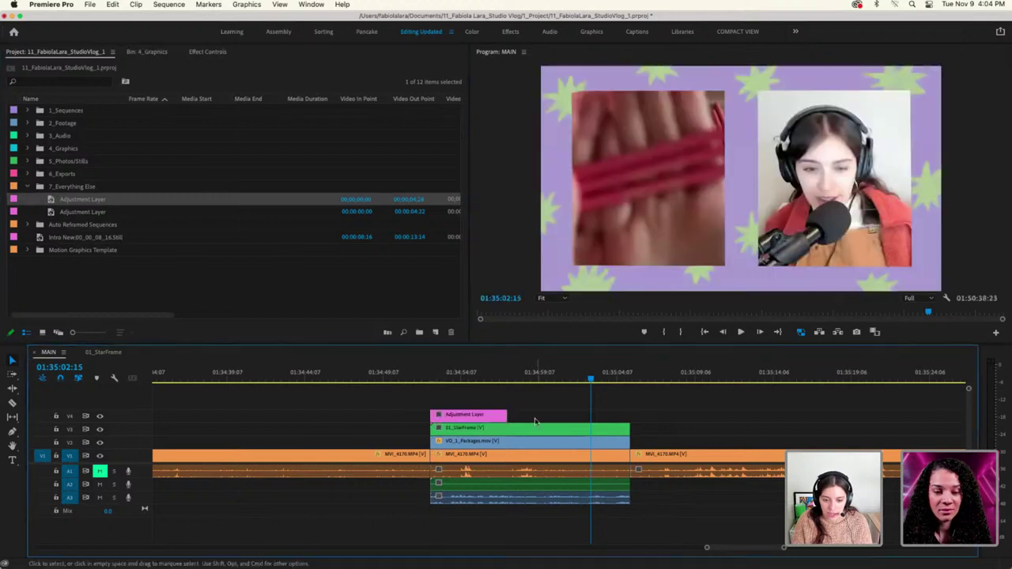
left_click_drag(507, 416, 629, 416)
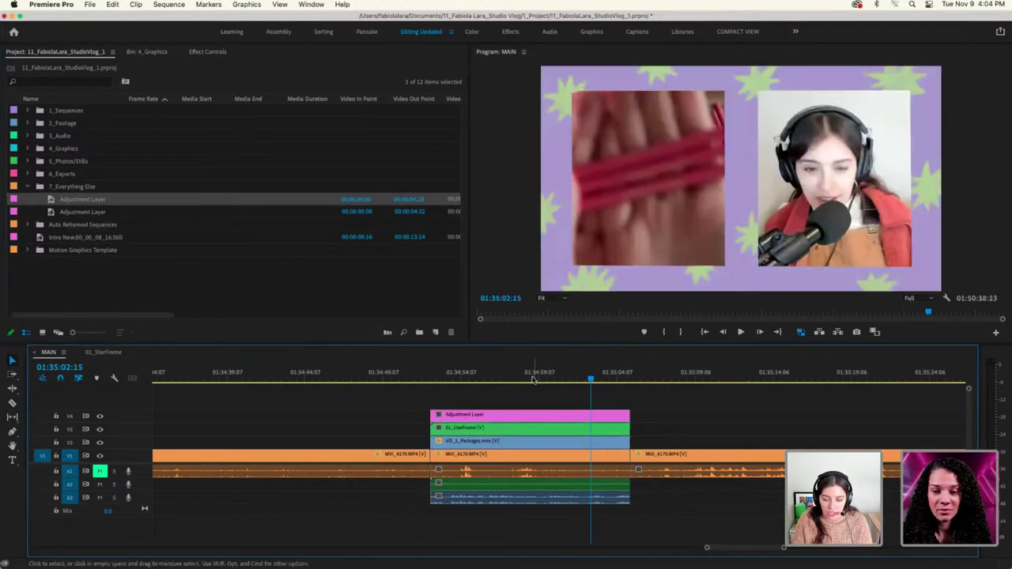
left_click(531, 376)
left_click_drag(487, 378, 537, 378)
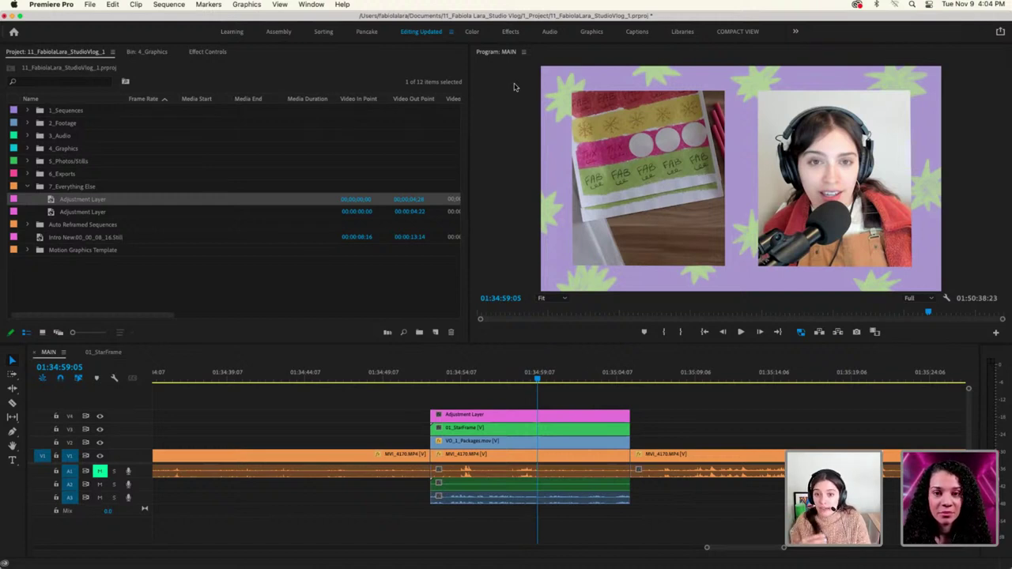
Select the adjustment layer on V4, park the playhead at 01:34:55:23 and switch to the Color workspace
left_click(469, 419)
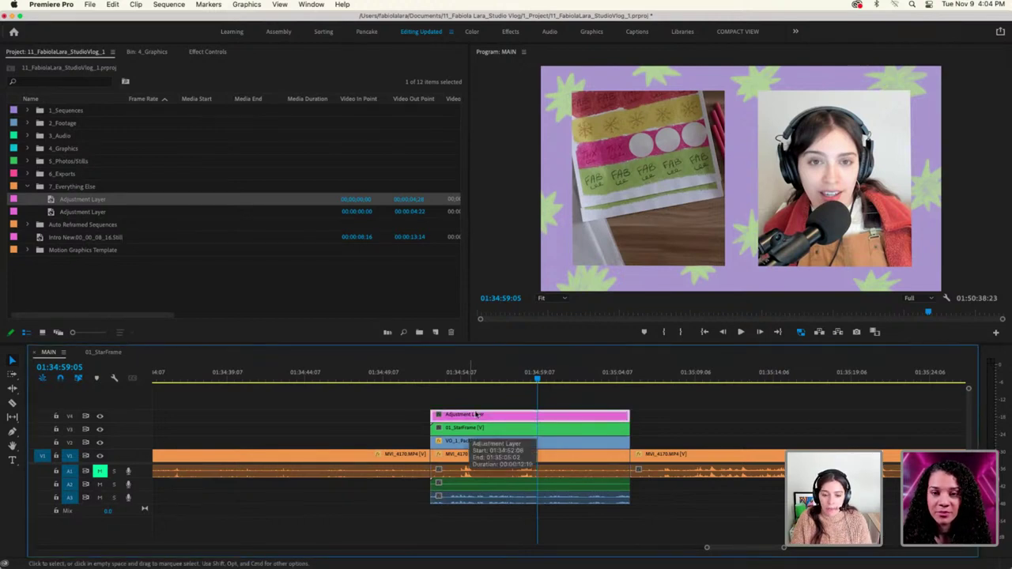
left_click_drag(537, 380, 487, 383)
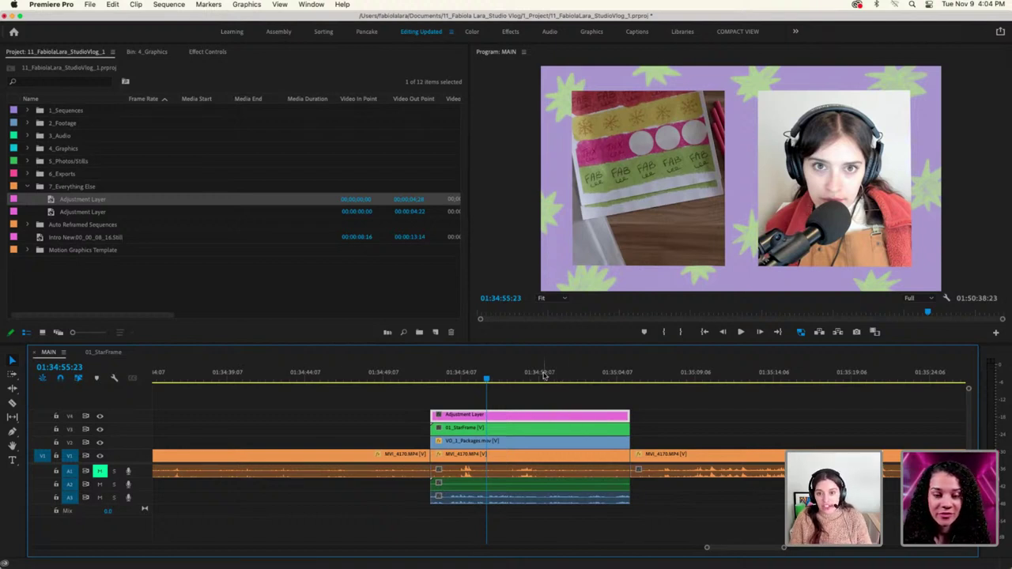
left_click(472, 32)
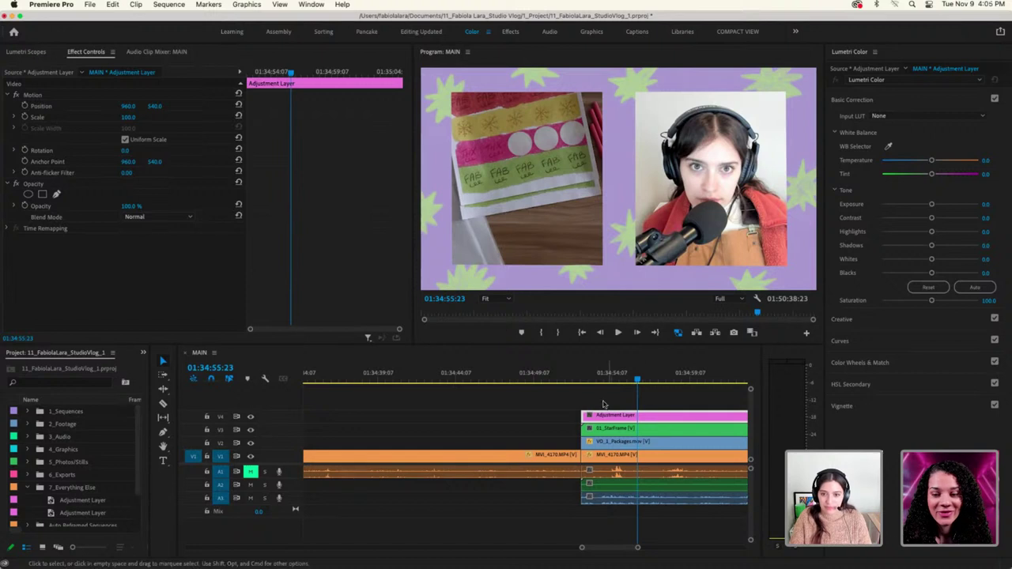
Close the Lumetri Color panel and bring it back into the workspace
scroll(603, 405, "right", 5)
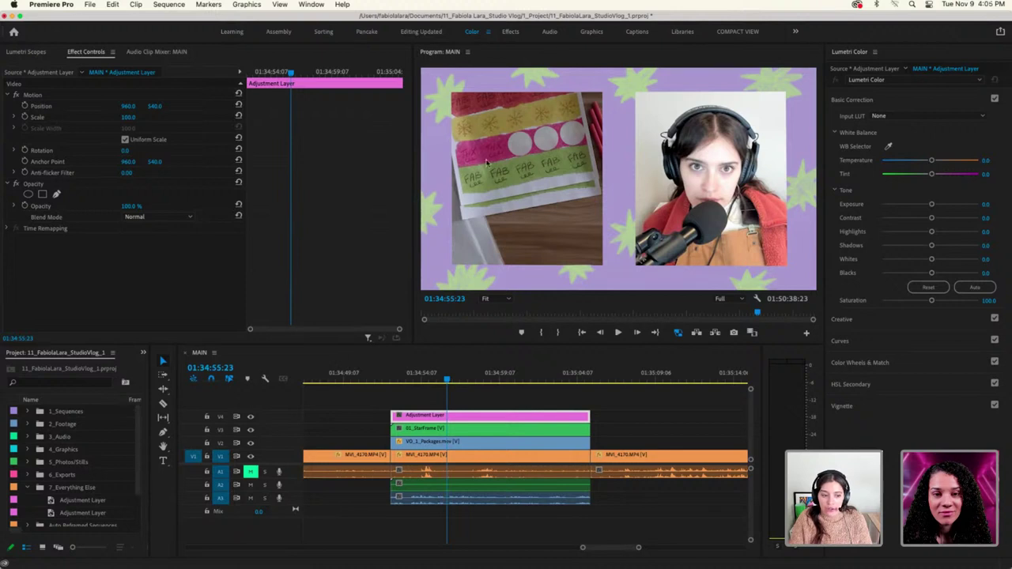
left_click(875, 51)
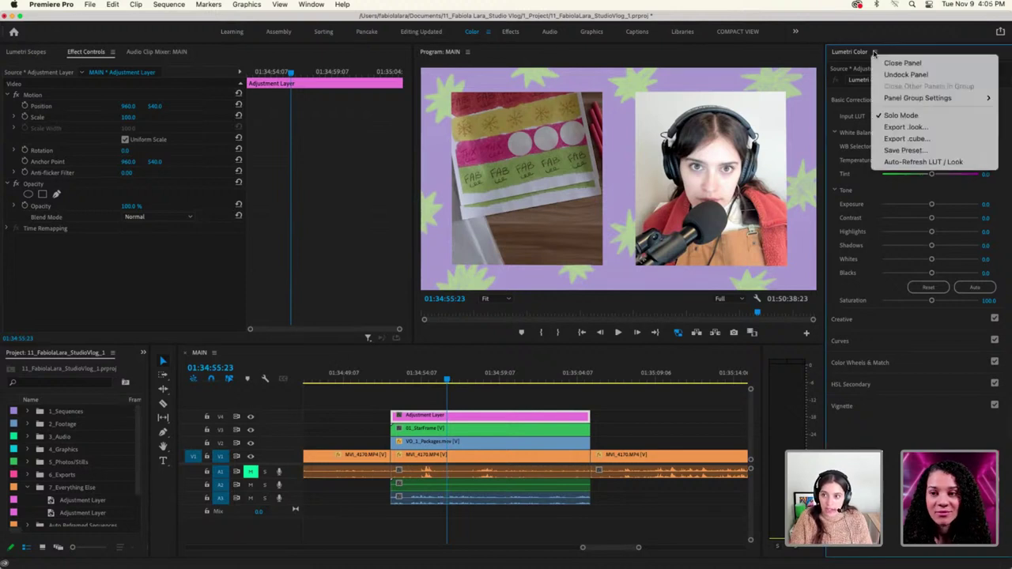
left_click(890, 64)
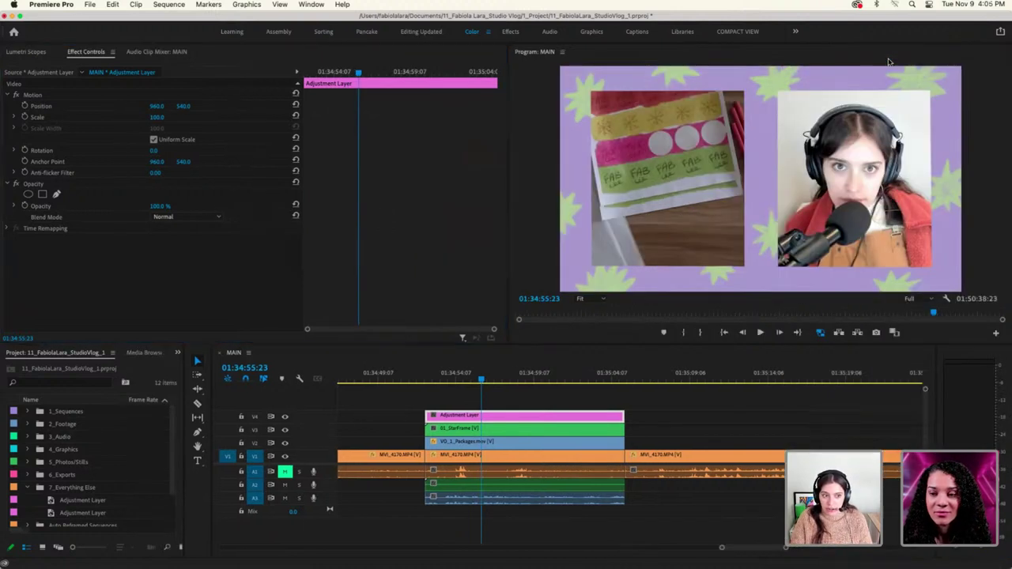
left_click(312, 5)
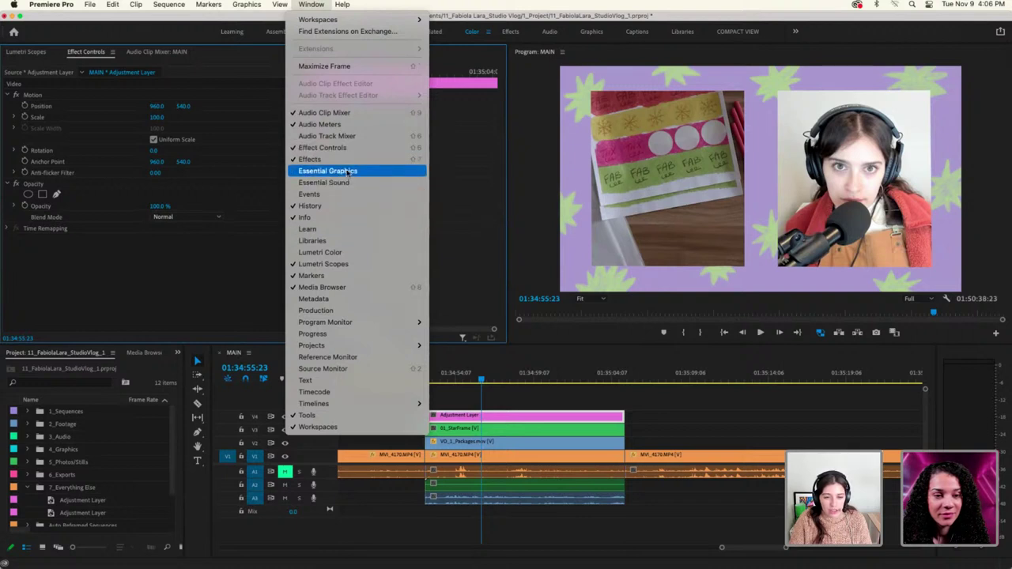
left_click(320, 252)
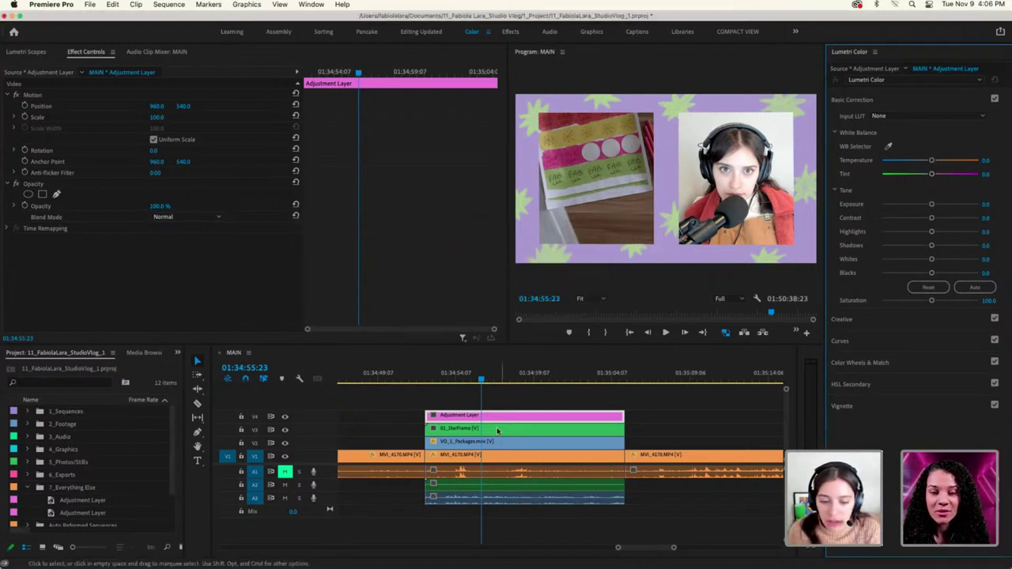
Restack the split-screen clips as VO_1_Packages on V1, adjustment layer on V2, MVI_4170 on V3 and 01_StarFrame on V4, and select the adjustment layer
left_click(475, 443)
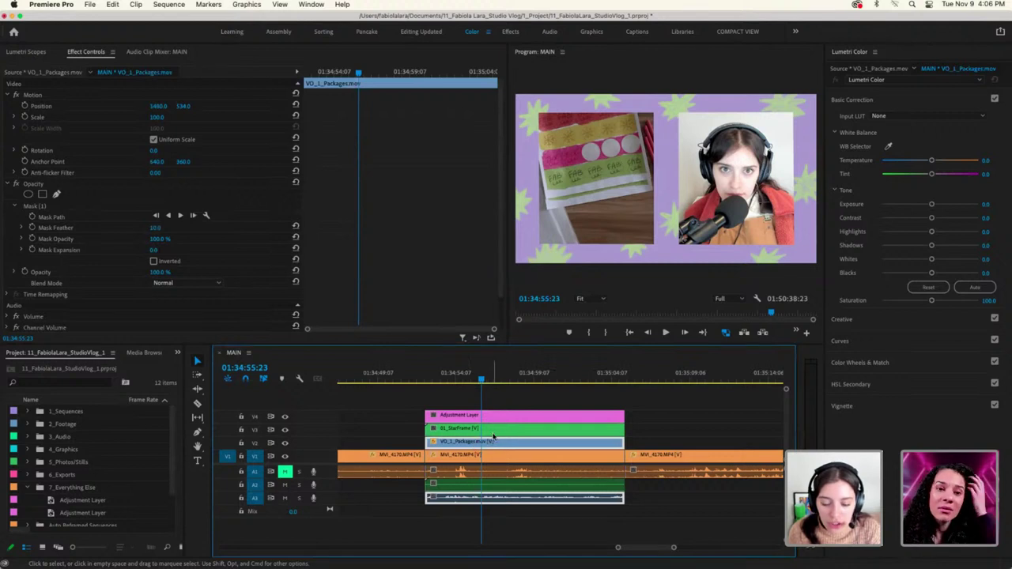
mouse_move(490, 433)
left_mouse_down()
mouse_move(514, 407)
mouse_move(492, 438)
left_mouse_up()
left_click(504, 420)
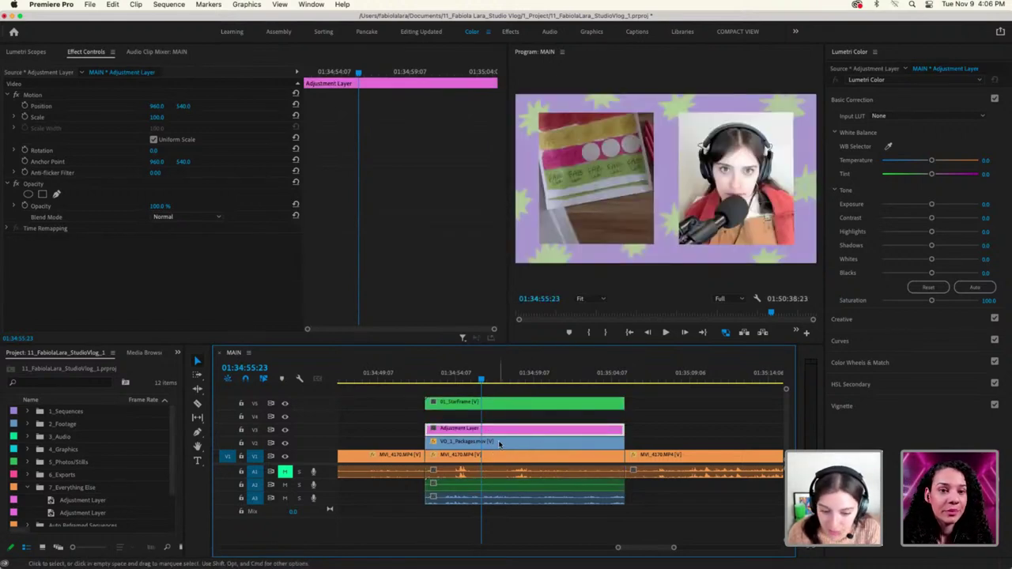
left_click_drag(498, 456, 505, 416)
left_click(506, 403)
left_click(498, 455)
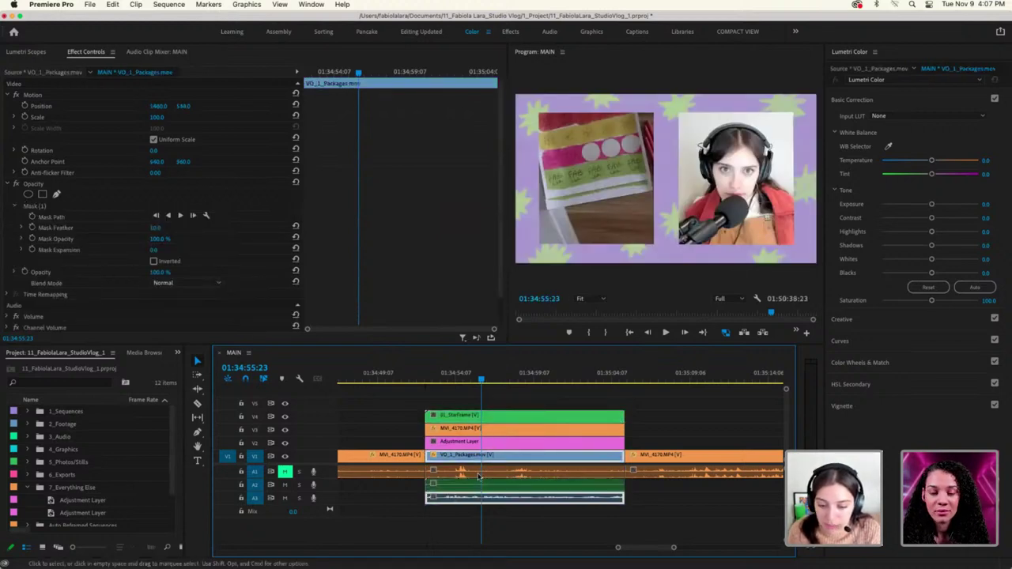
left_click(506, 441)
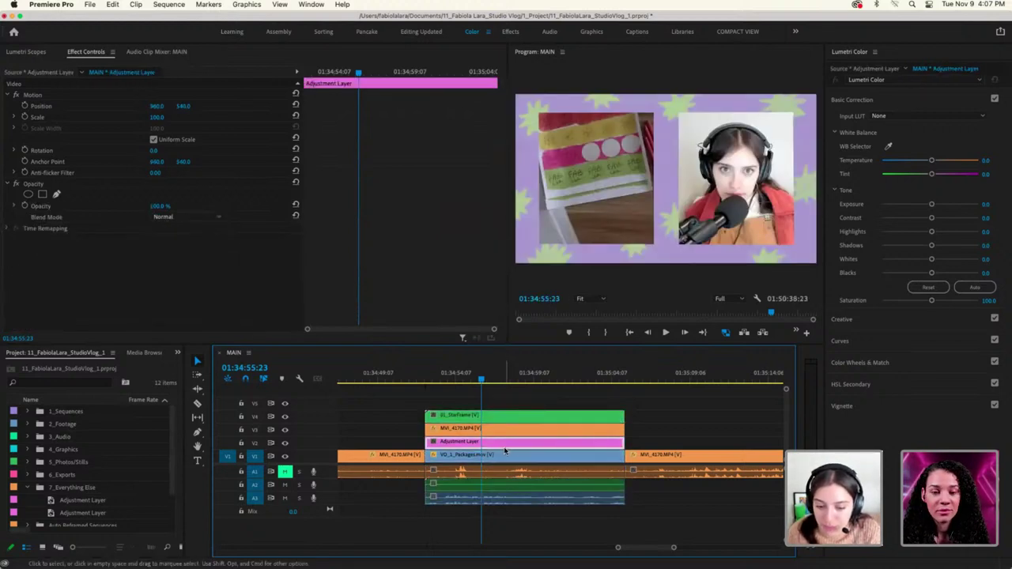
Set the adjustment layer's temperature to 0.5, tint 1.6, exposure -0.5, contrast 9.3, highlights -7.1, shadows -14.8, whites 2.7 and blacks -6.0
mouse_move(931, 174)
left_mouse_down()
mouse_move(884, 174)
mouse_move(979, 161)
mouse_move(899, 161)
mouse_move(949, 175)
mouse_move(929, 177)
mouse_move(925, 161)
left_mouse_up()
double_click(929, 175)
left_click_drag(933, 205, 928, 205)
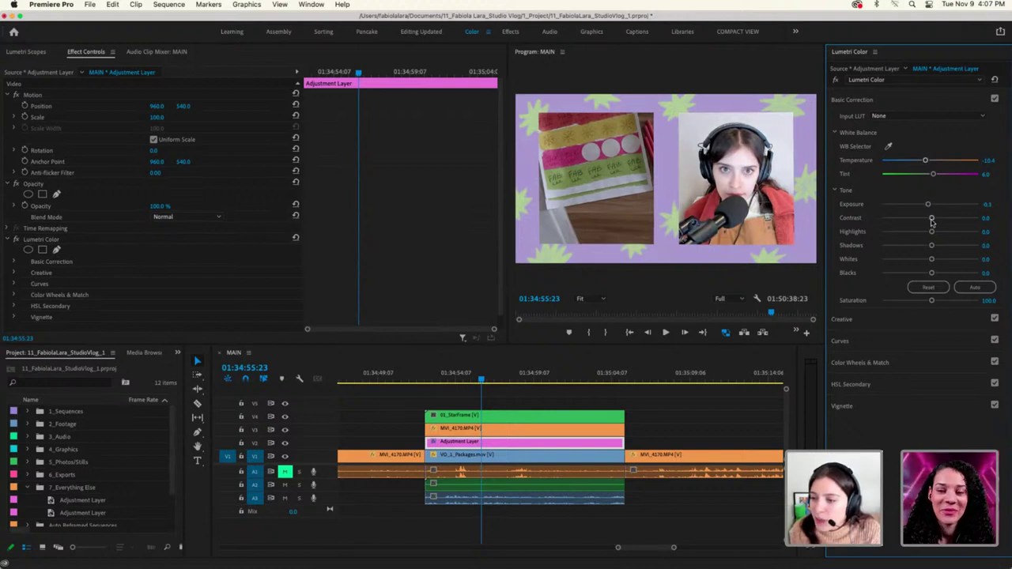
left_click_drag(932, 218, 935, 220)
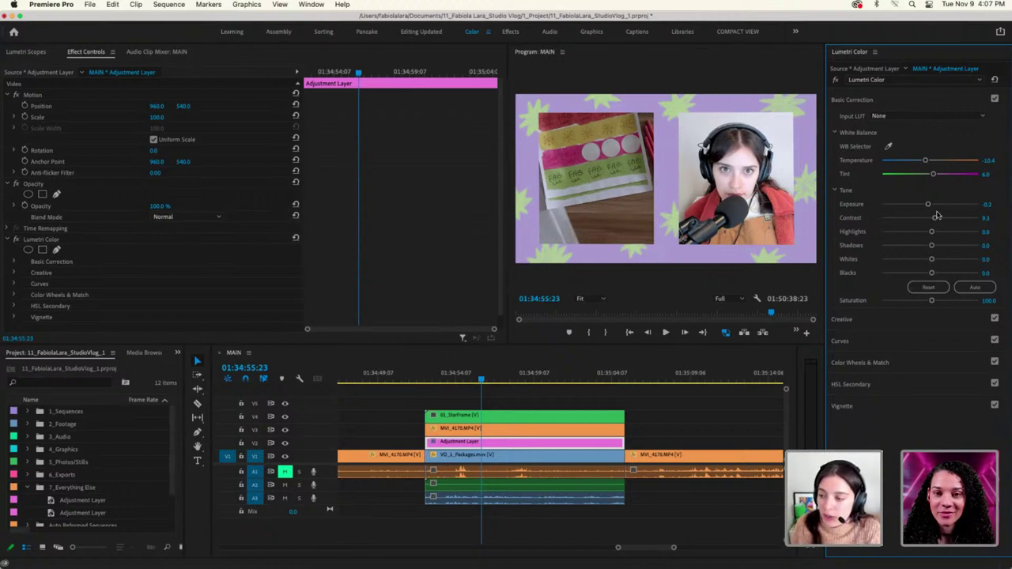
left_click_drag(932, 233, 929, 272)
left_click_drag(928, 204, 930, 163)
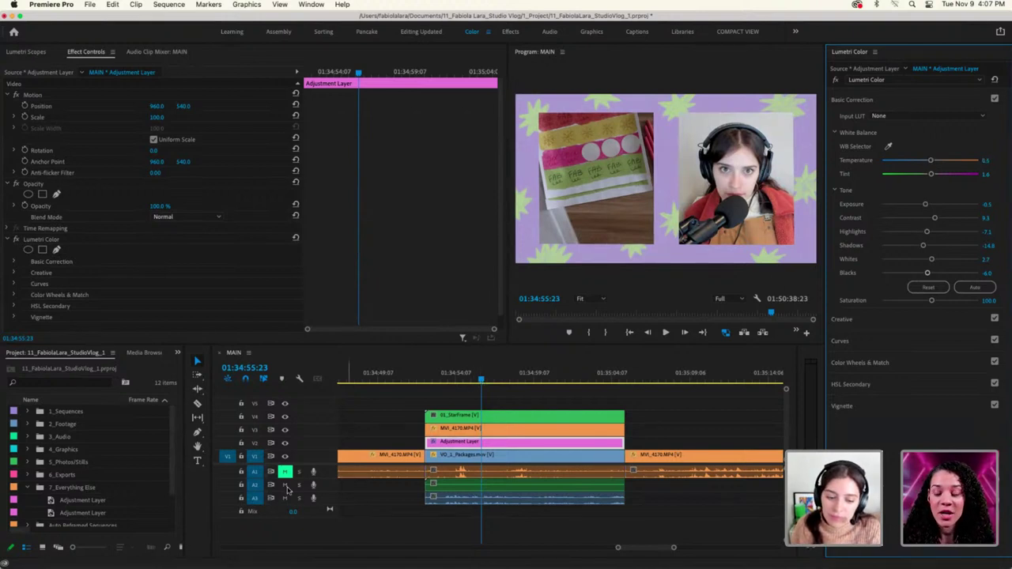
Mute audio tracks A2 and A3, and set the adjustment layer's temperature to 7.1 while reviewing the shot around 01:35:03
left_click(486, 381)
left_click_drag(488, 381, 600, 388)
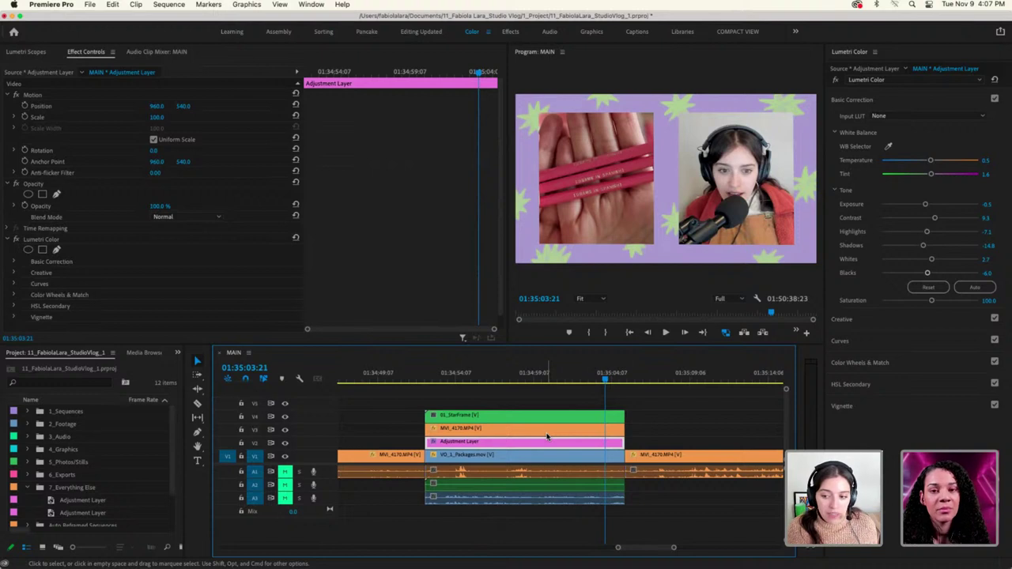
left_click(931, 175)
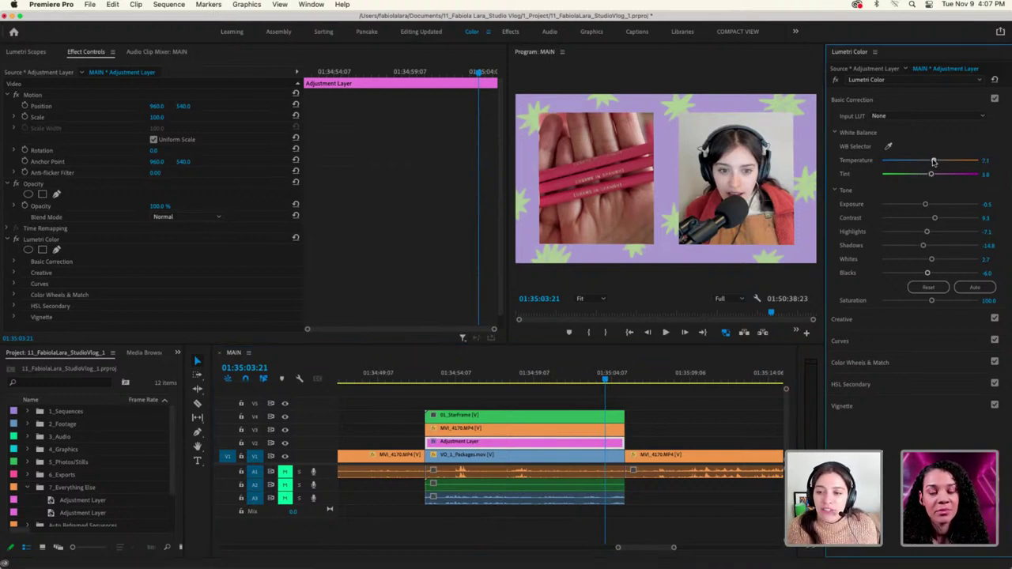
left_click_drag(604, 385, 566, 388)
key("space")
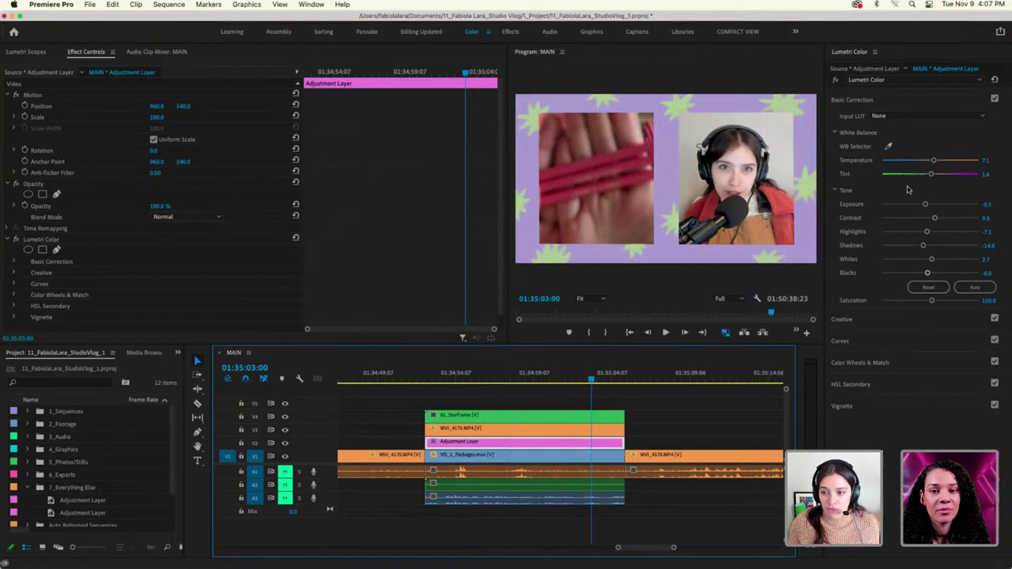
Try sampling the white wall behind the speaker with the white balance selector
left_click(893, 116)
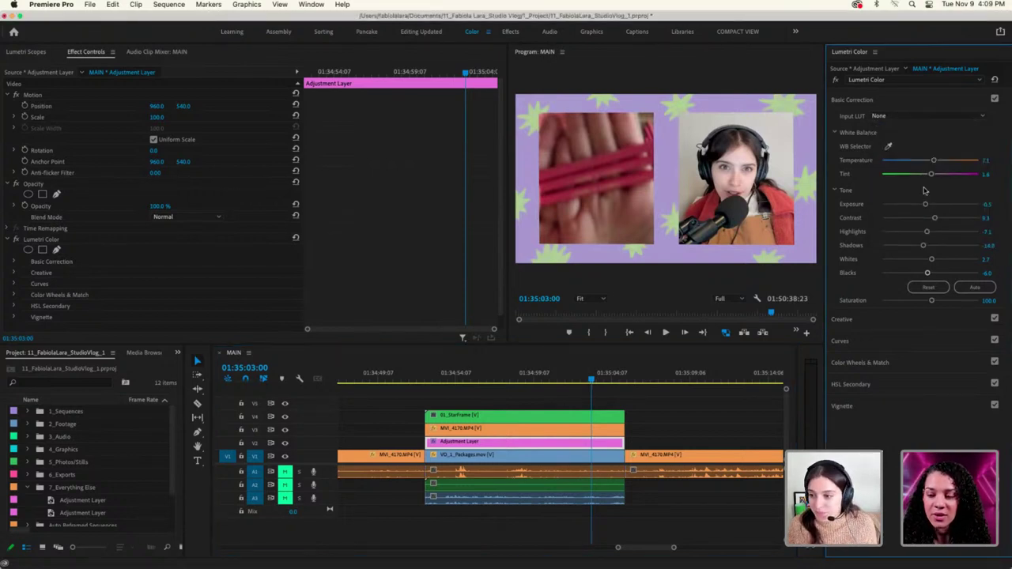
left_click(888, 147)
left_click(789, 141)
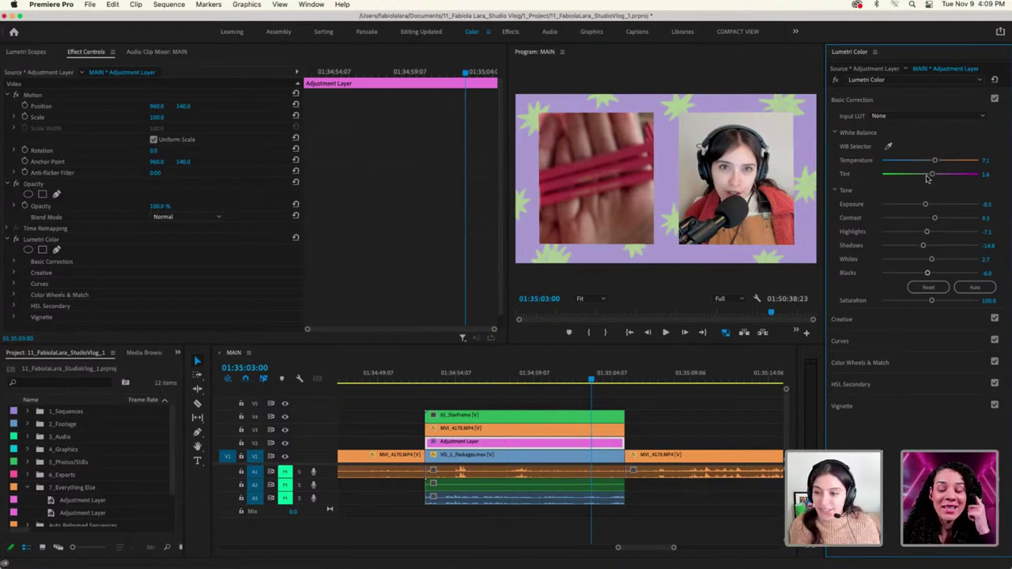
Refine the adjustment layer's grade to temperature 14.8, tint 12.6, contrast 14.8, highlights -9.3, whites 6.0 and blacks -8.2
left_click_drag(932, 175, 938, 163)
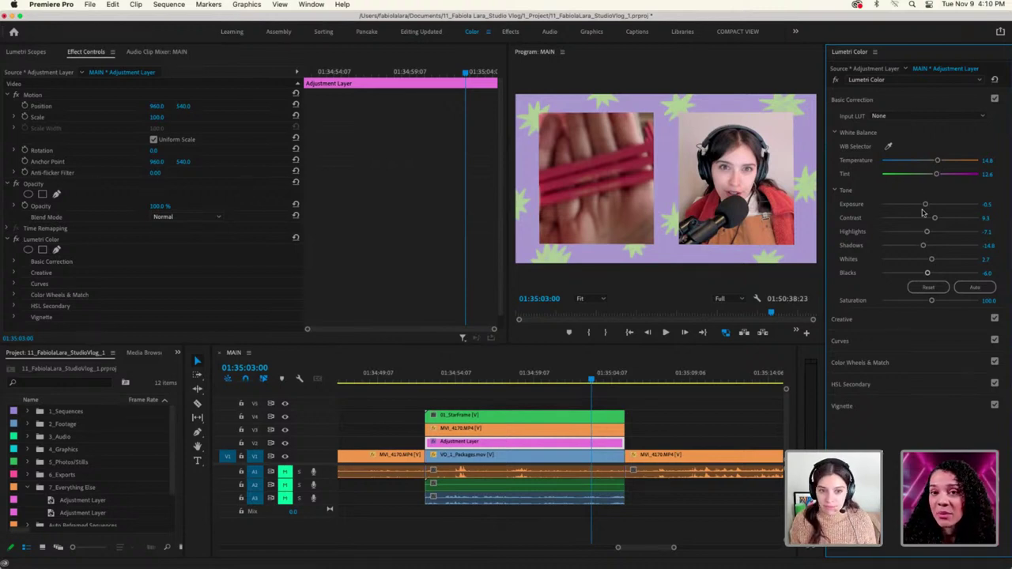
left_click_drag(925, 205, 938, 219)
left_click_drag(927, 232, 925, 274)
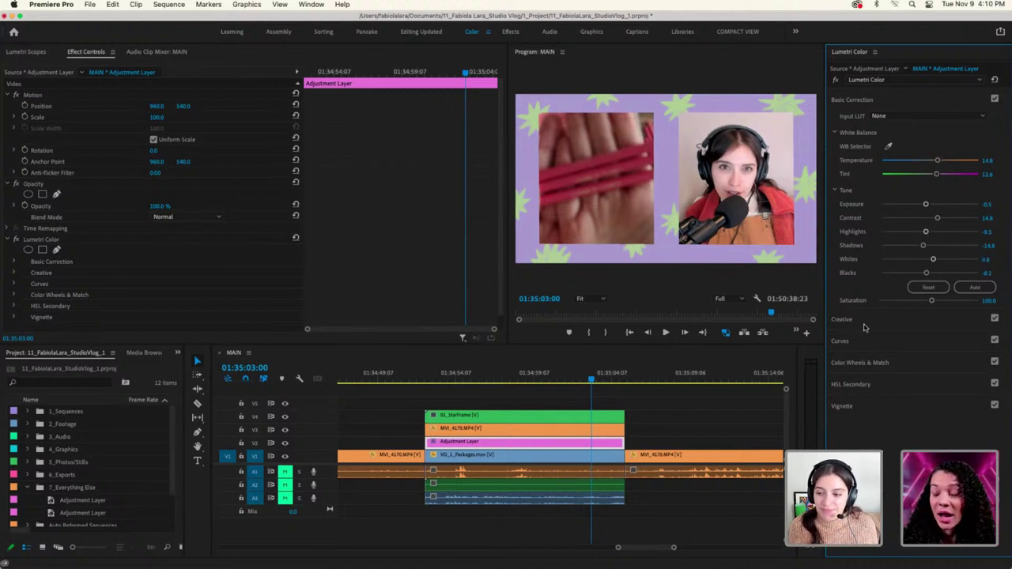
Look over the available Creative looks and the Vignette controls for the adjustment layer
left_click(892, 323)
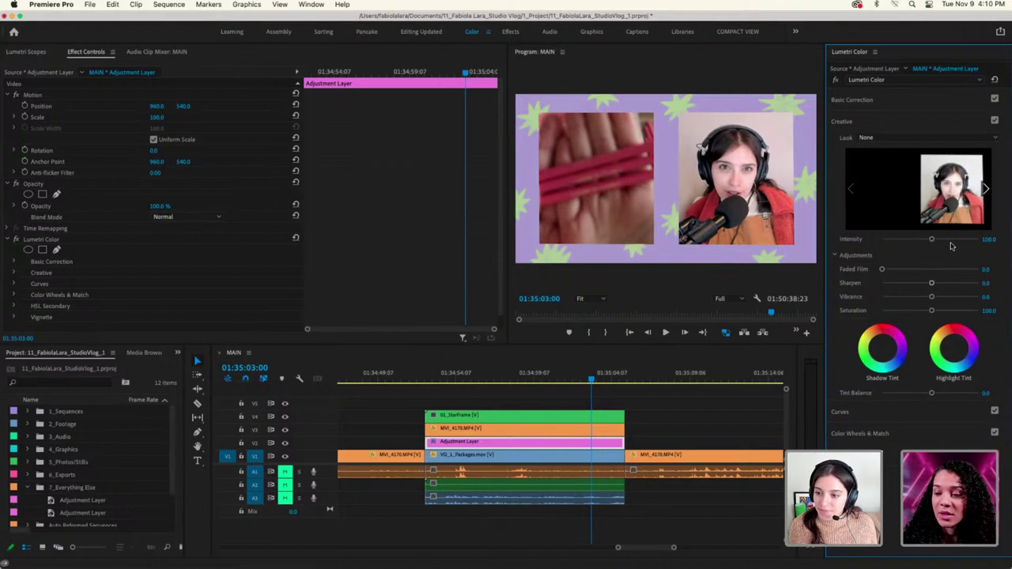
left_click(933, 137)
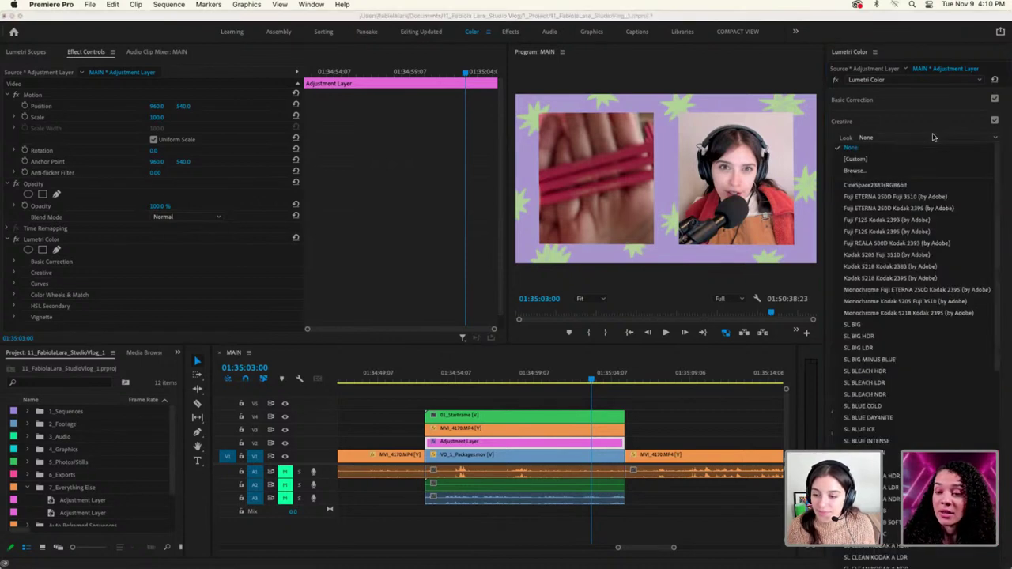
left_click(933, 137)
left_click(843, 121)
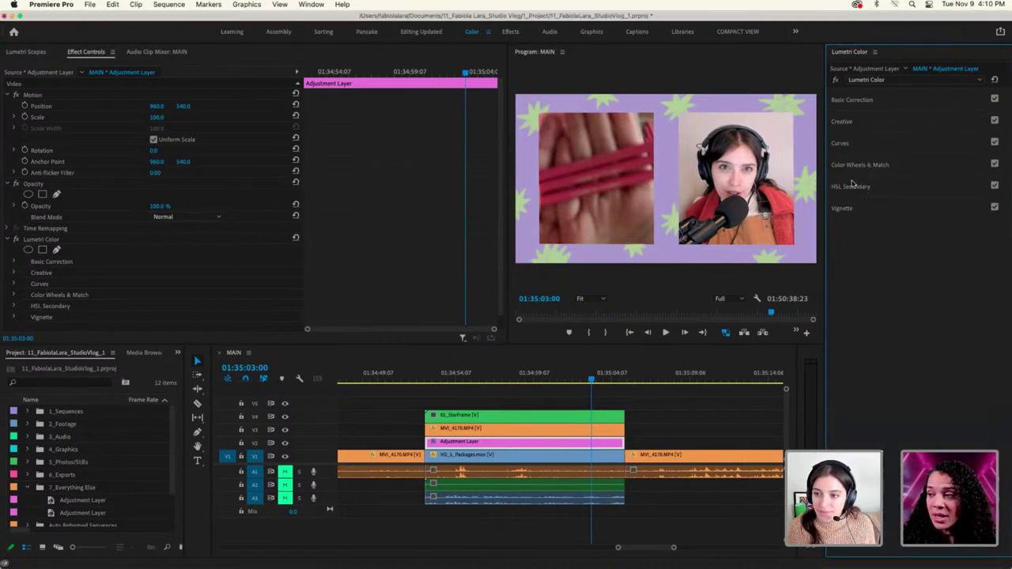
left_click(844, 208)
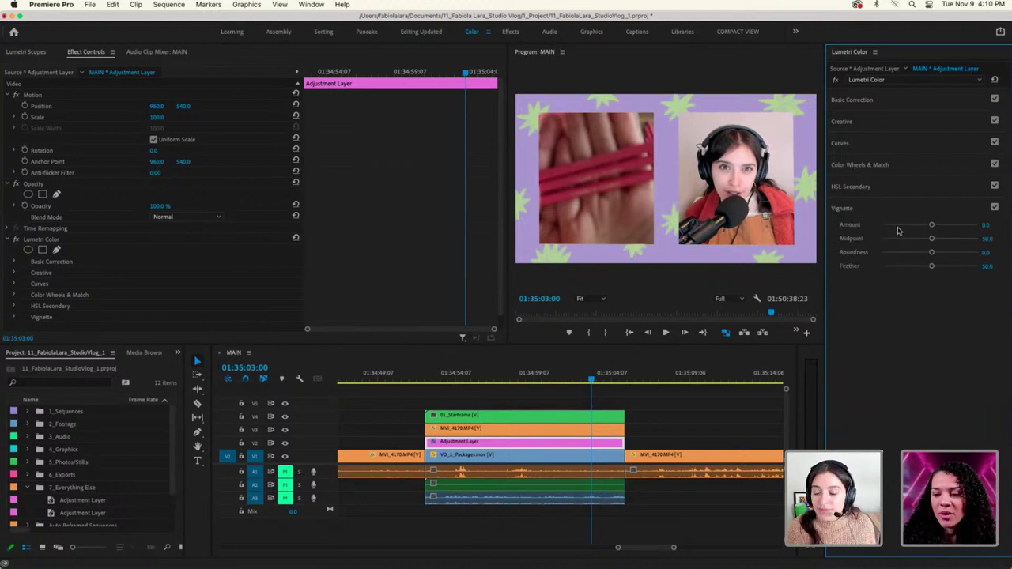
left_click_drag(931, 227, 932, 253)
Examine the HSL Secondary, Curves and Color Wheels & Match controls, and collapse them
left_click(874, 187)
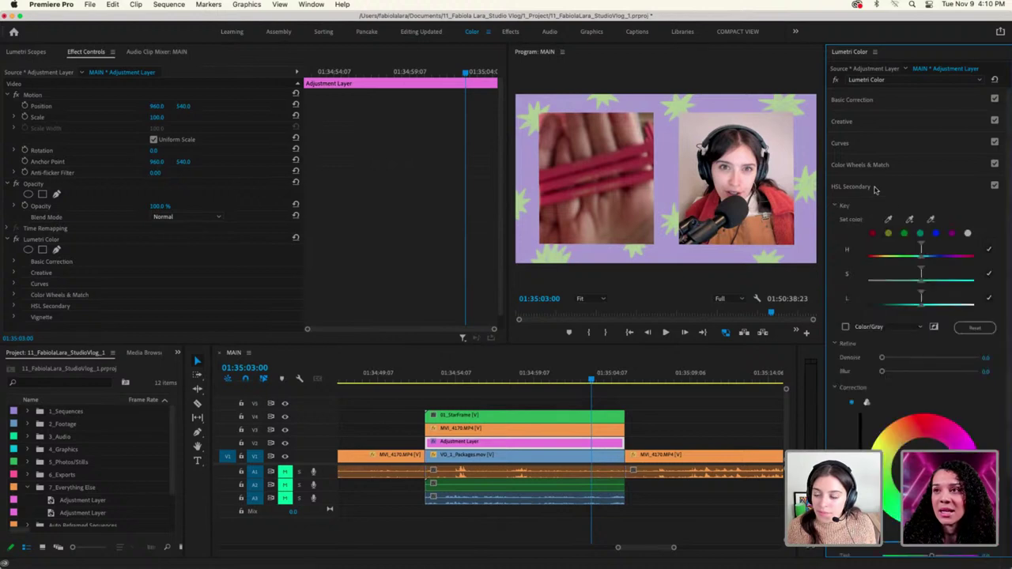
left_click(839, 206)
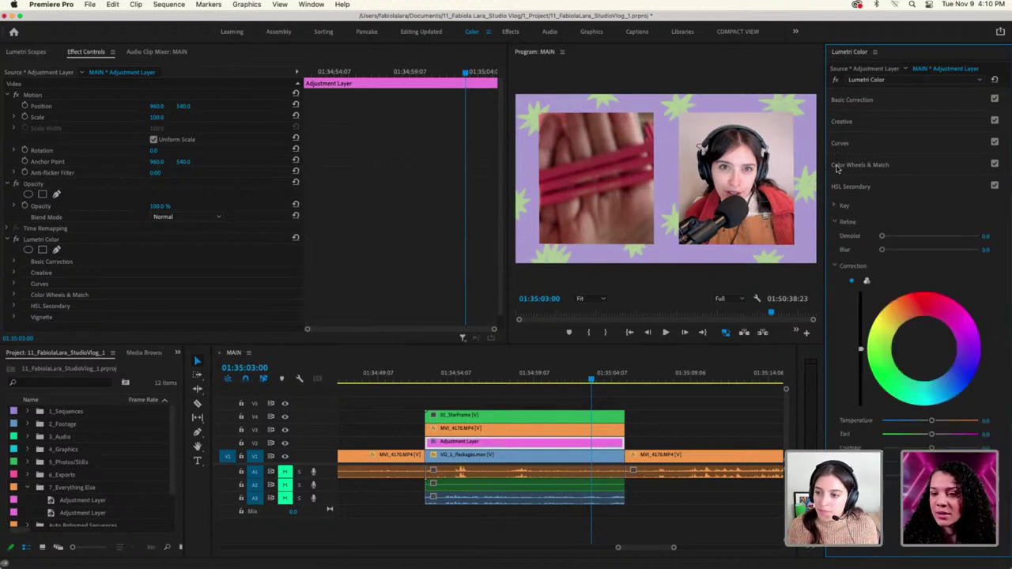
left_click(838, 167)
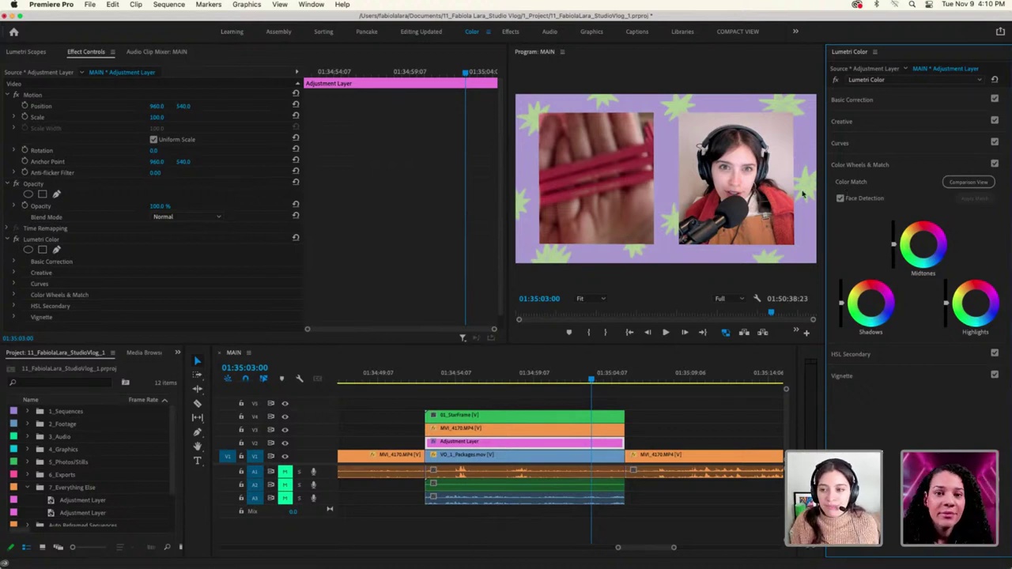
left_click(852, 148)
left_click(852, 148)
left_click(849, 166)
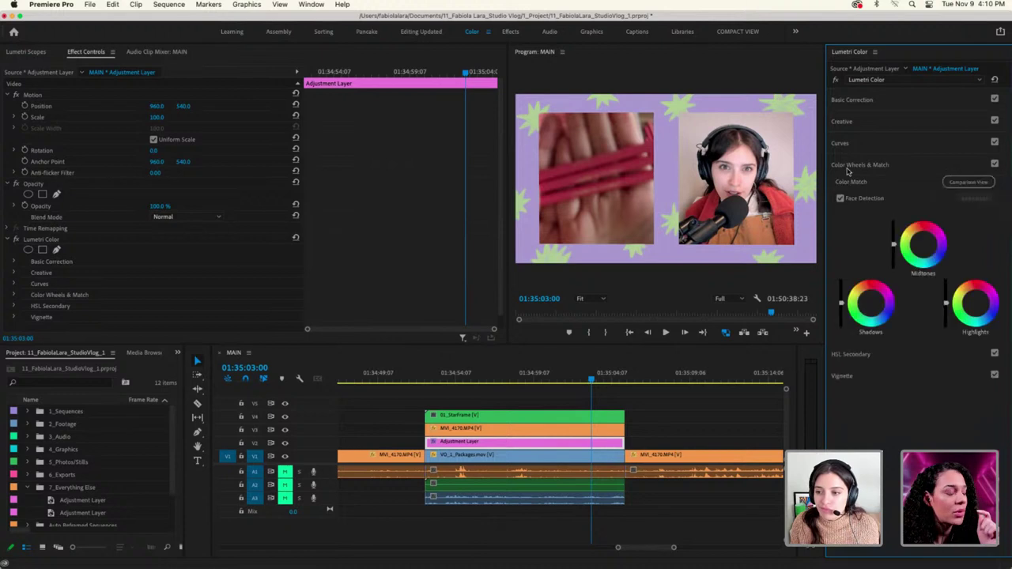
left_click(849, 166)
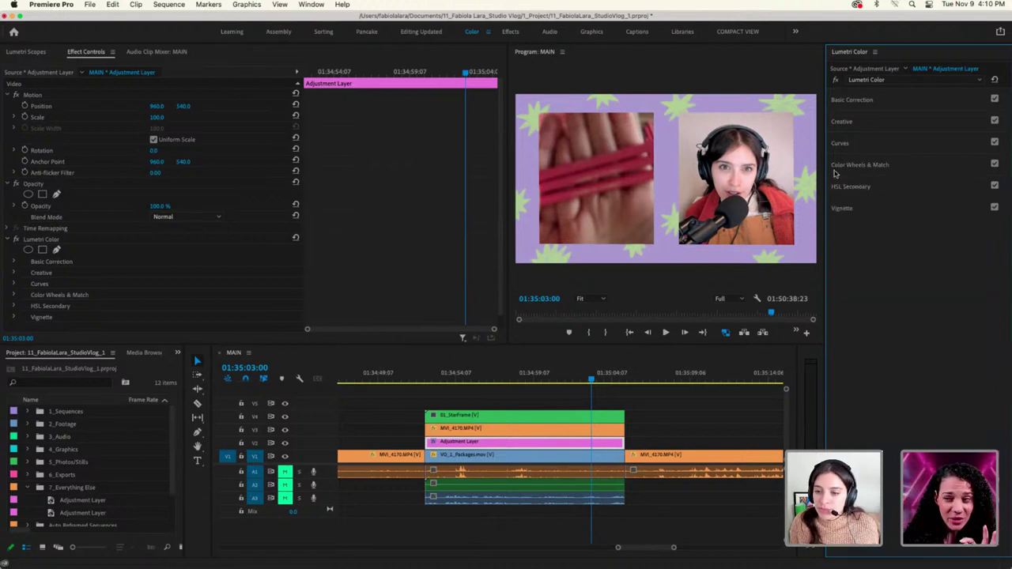
Lower the adjustment layer's exposure to -0.7 and collapse the Basic Correction settings
left_click(874, 101)
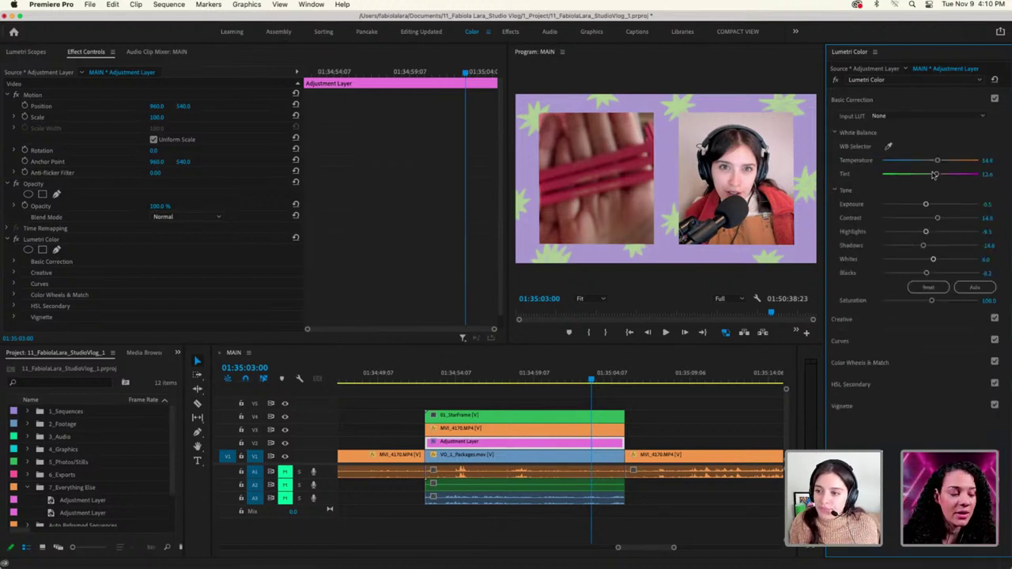
left_click_drag(926, 205, 923, 206)
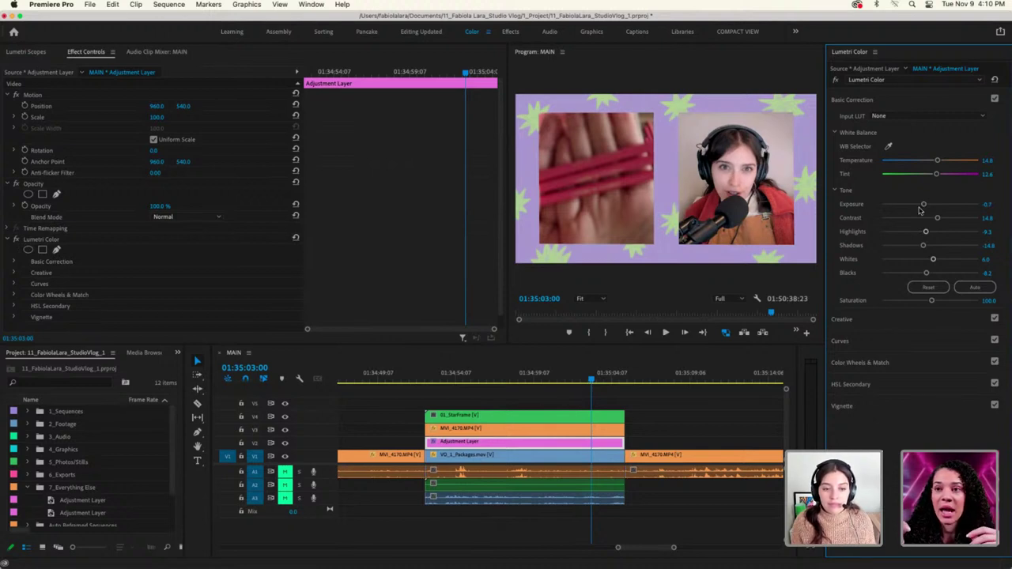
left_click(841, 101)
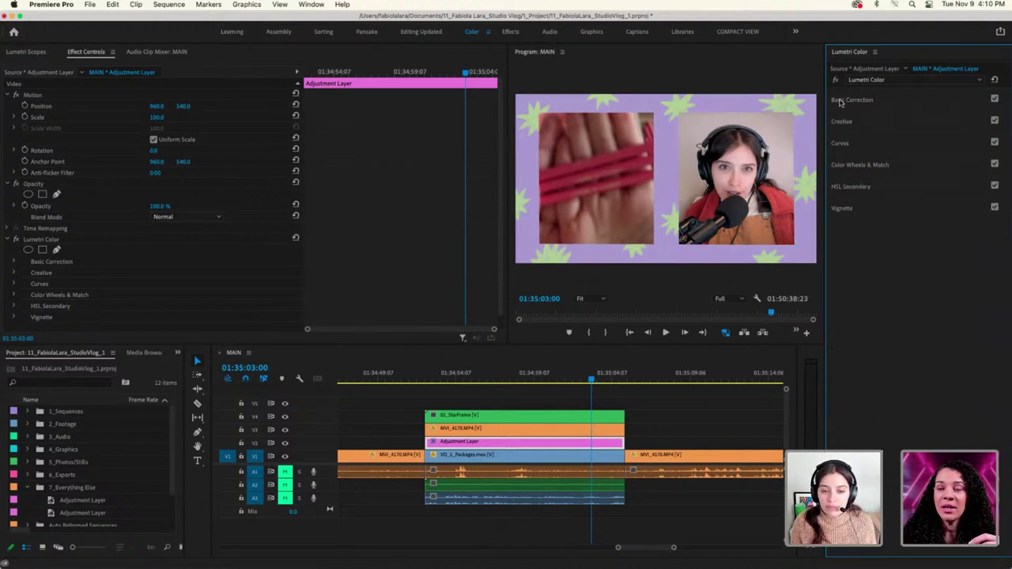
Park the playhead at 01:34:57:22 and try to set the scale of the MVI_4170 clip on V3 to 73
left_click(586, 381)
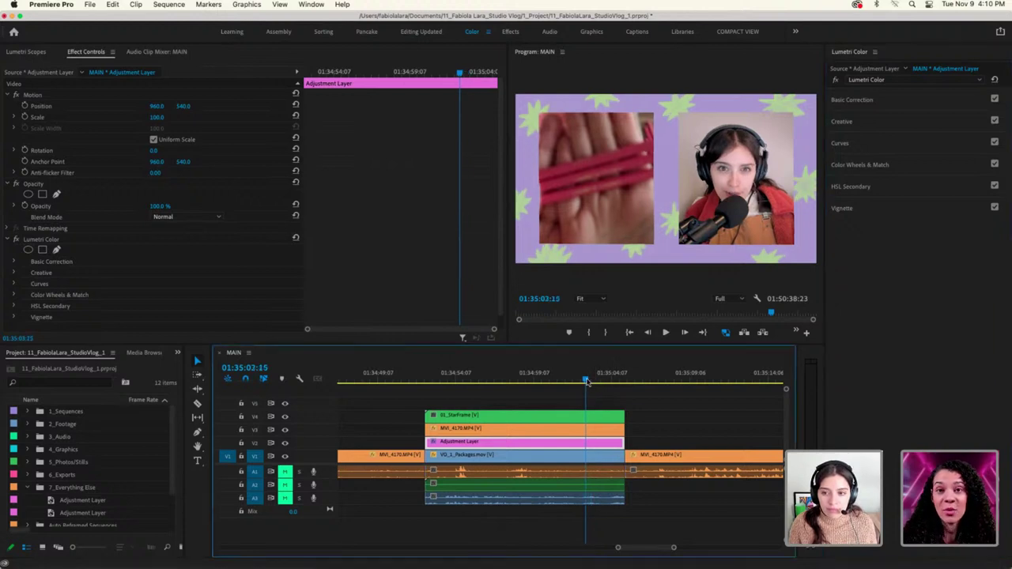
left_click_drag(586, 381, 511, 388)
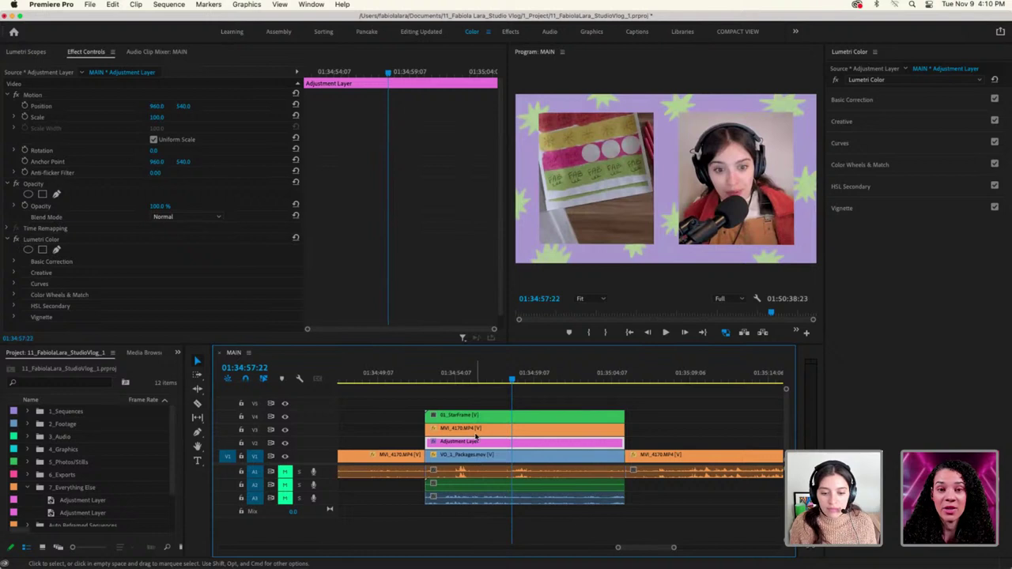
left_click(477, 431)
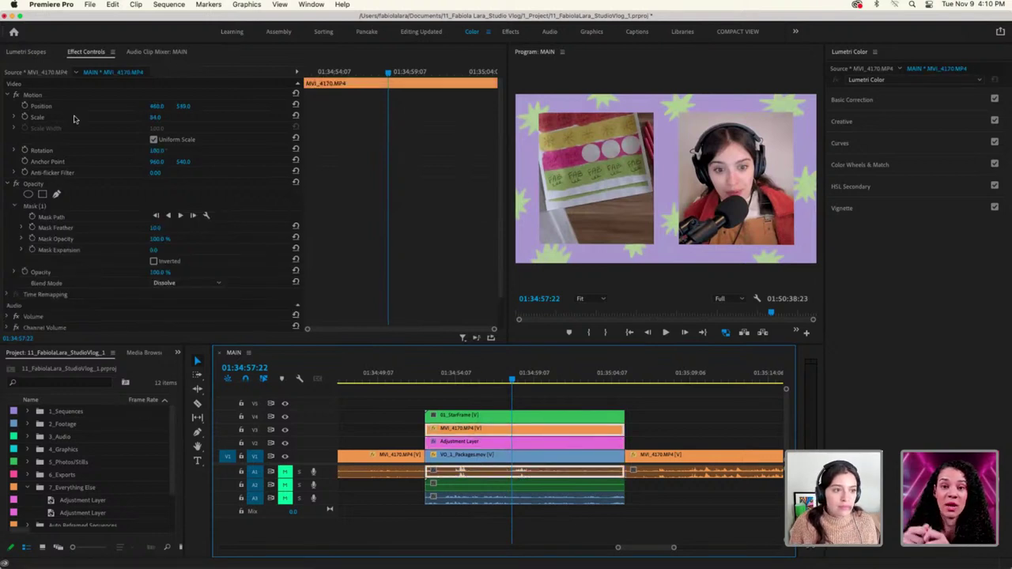
left_click(145, 124)
left_click(154, 117)
type("73")
key("Return")
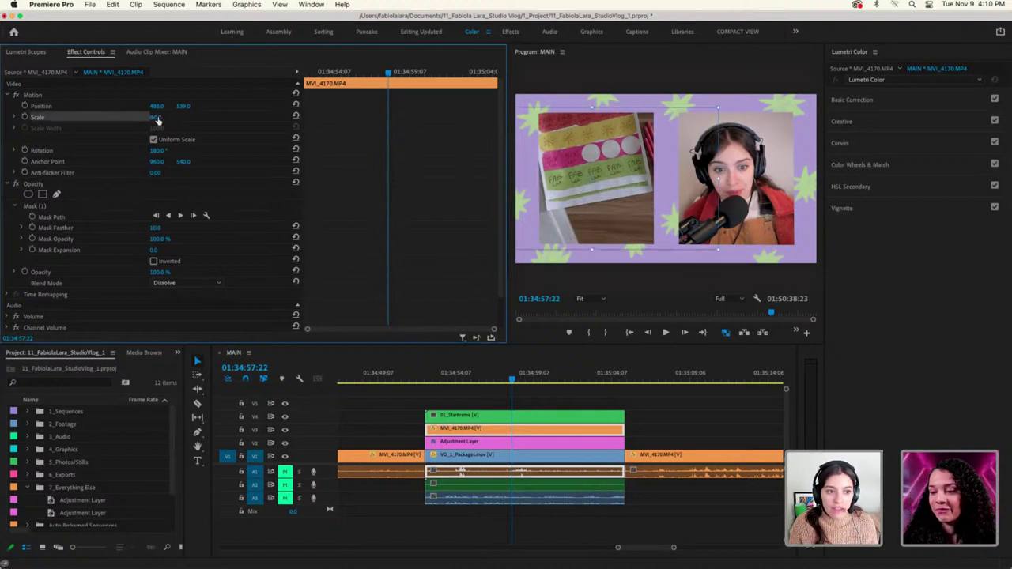
Set the scale of the MVI_4170 clip on V3 to 79 and open the adjustment layer's Basic Correction settings
left_click_drag(159, 117, 163, 117)
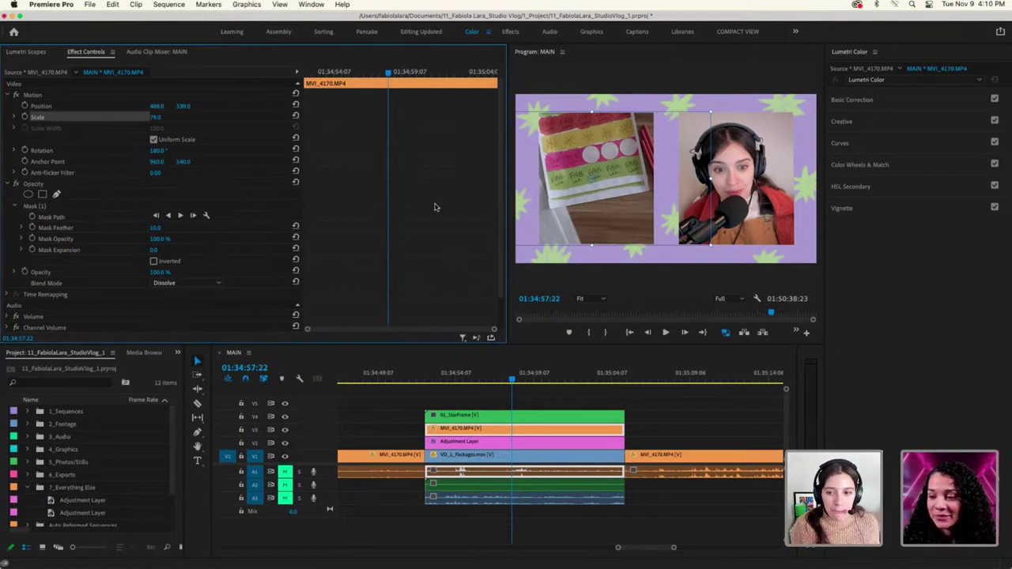
left_click(589, 440)
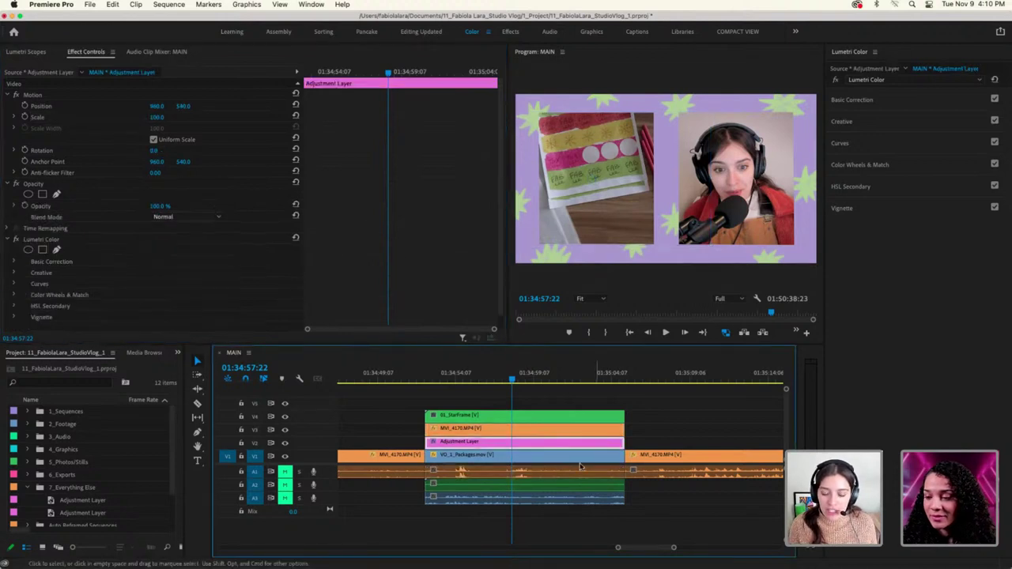
left_click(854, 100)
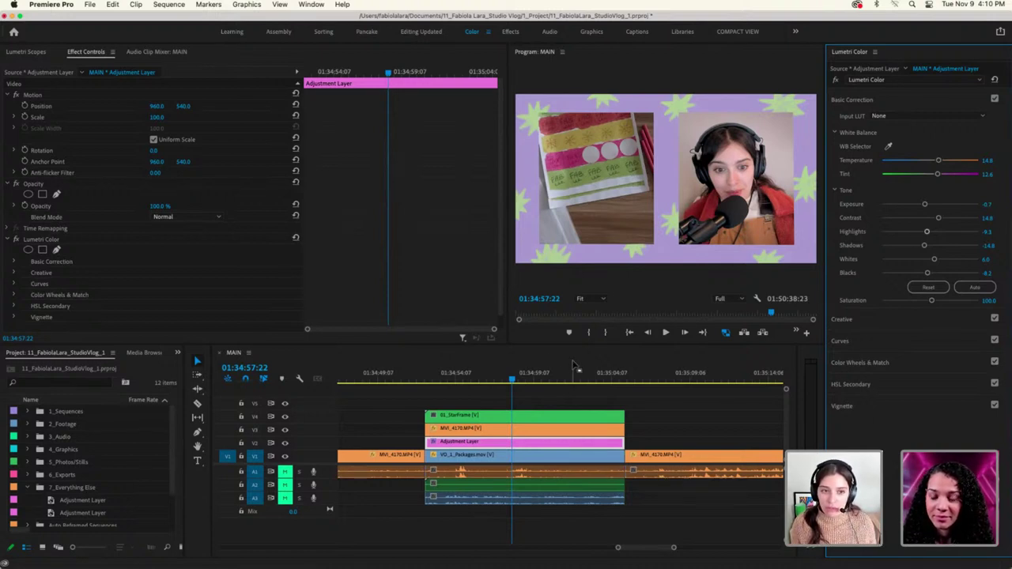
Look through the Input LUT presets for the adjustment layer and park the playhead at 01:35:01:20
left_click_drag(512, 381, 565, 385)
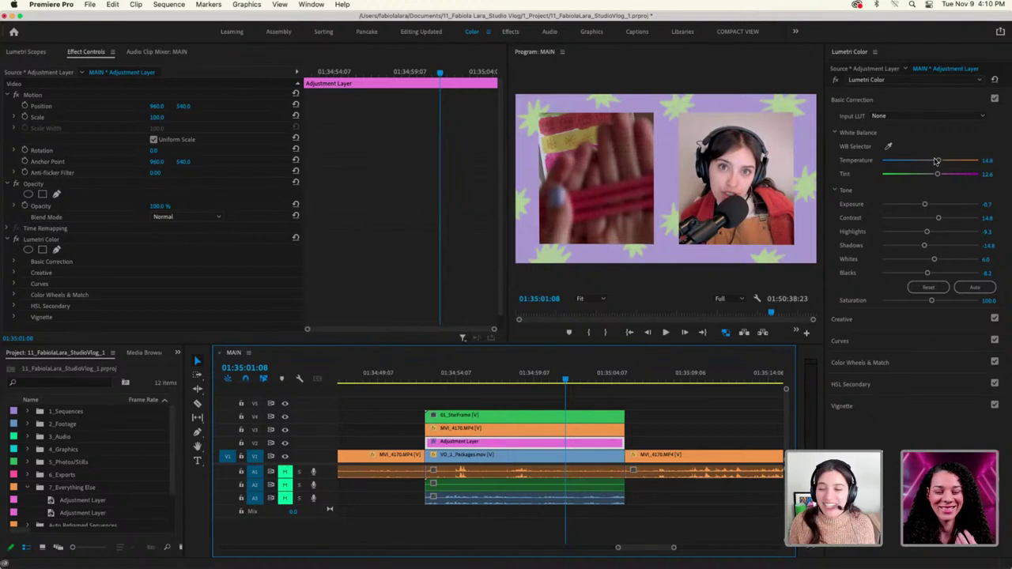
left_click(910, 116)
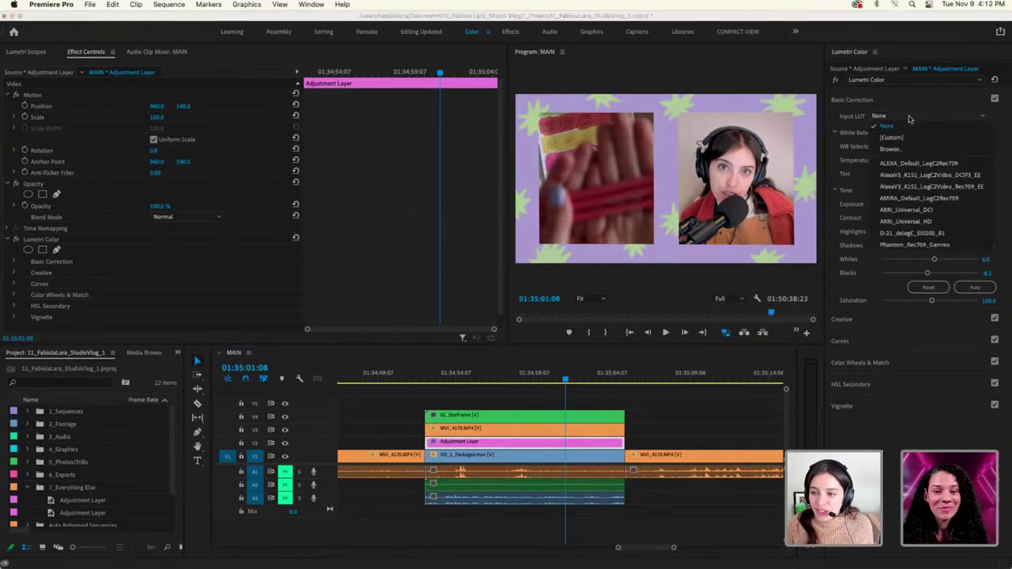
left_click(945, 94)
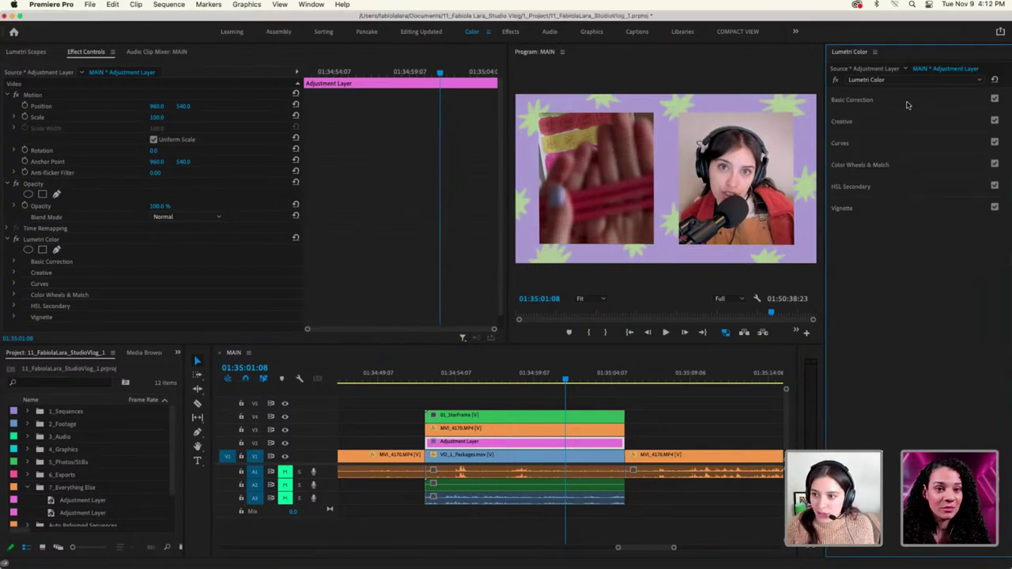
left_click(908, 101)
left_click(909, 116)
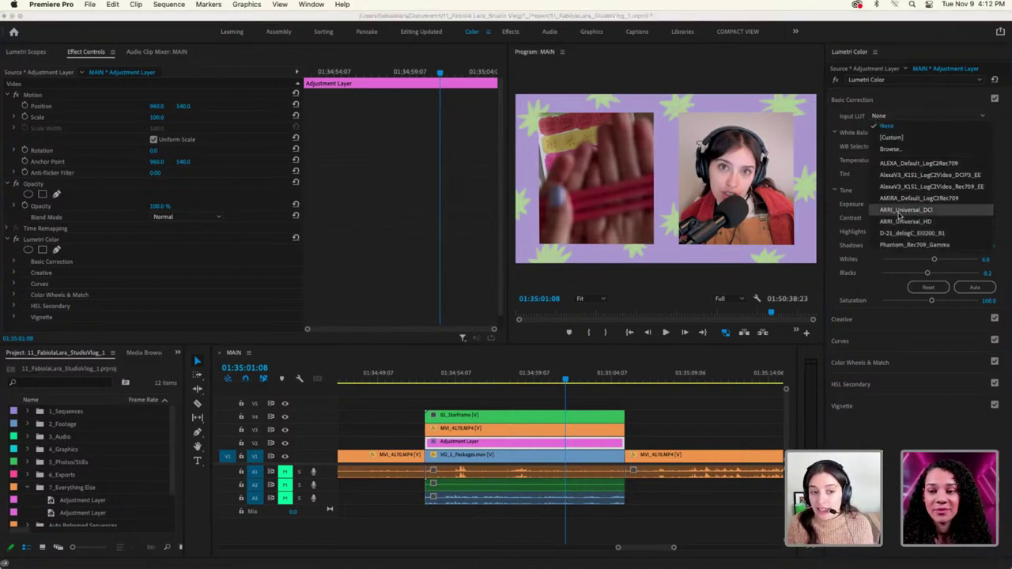
left_click(909, 402)
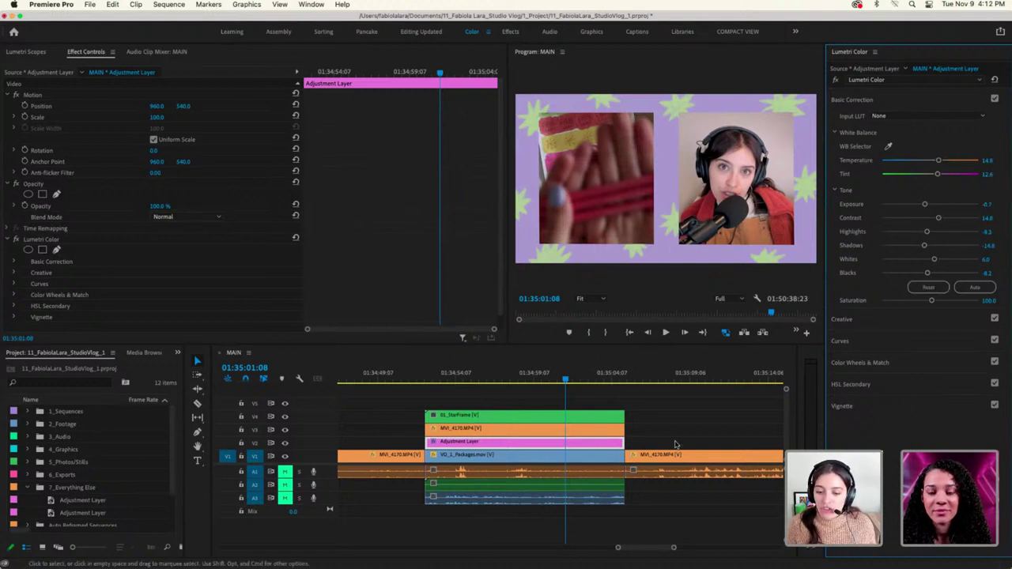
mouse_move(567, 383)
left_mouse_down()
mouse_move(541, 384)
mouse_move(600, 386)
mouse_move(390, 385)
mouse_move(574, 385)
left_mouse_up()
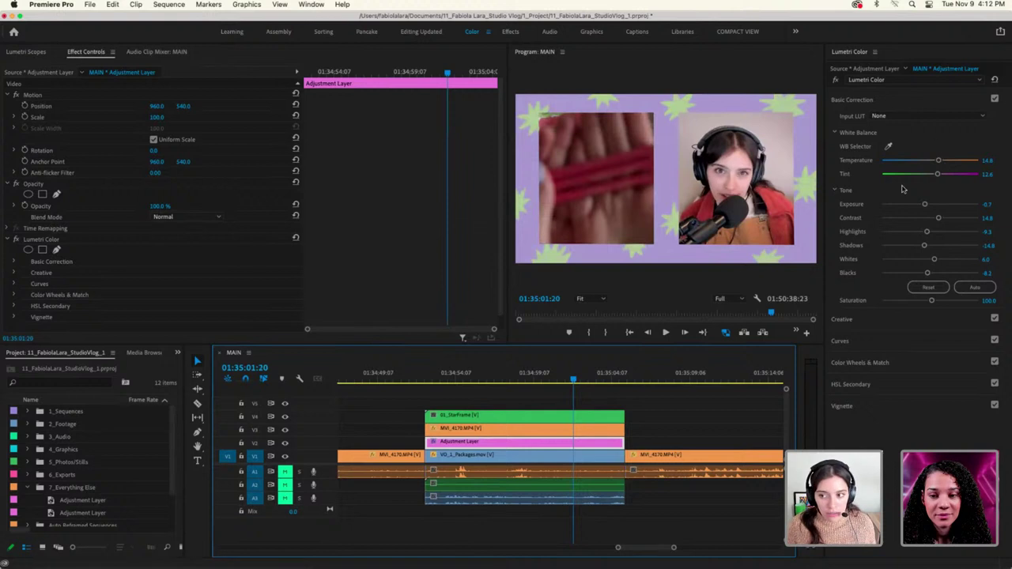
Try the ARRI_Universal_DCI input LUT on the adjustment layer and lower the Creative intensity to 7.7
left_click(881, 116)
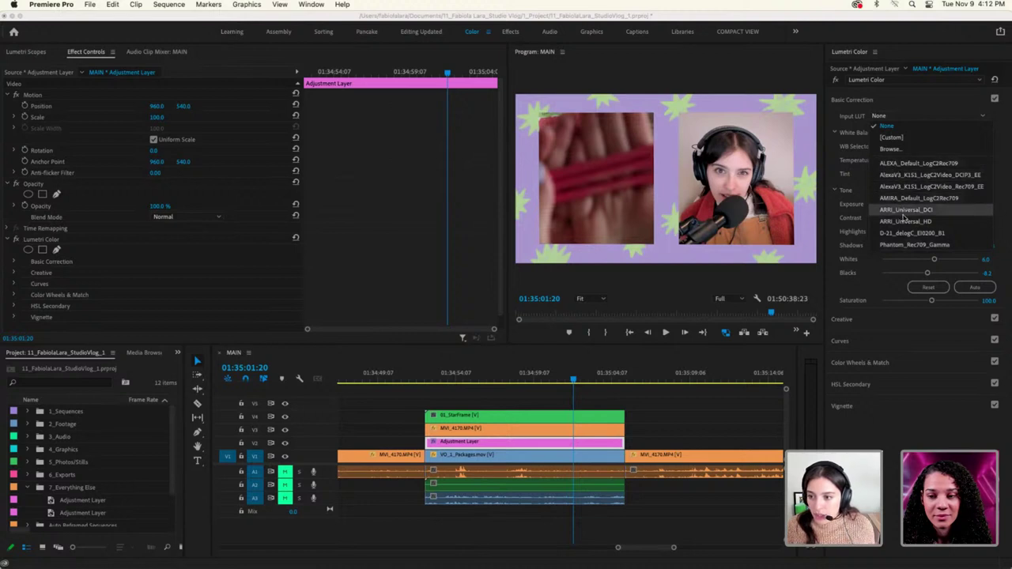
left_click(903, 212)
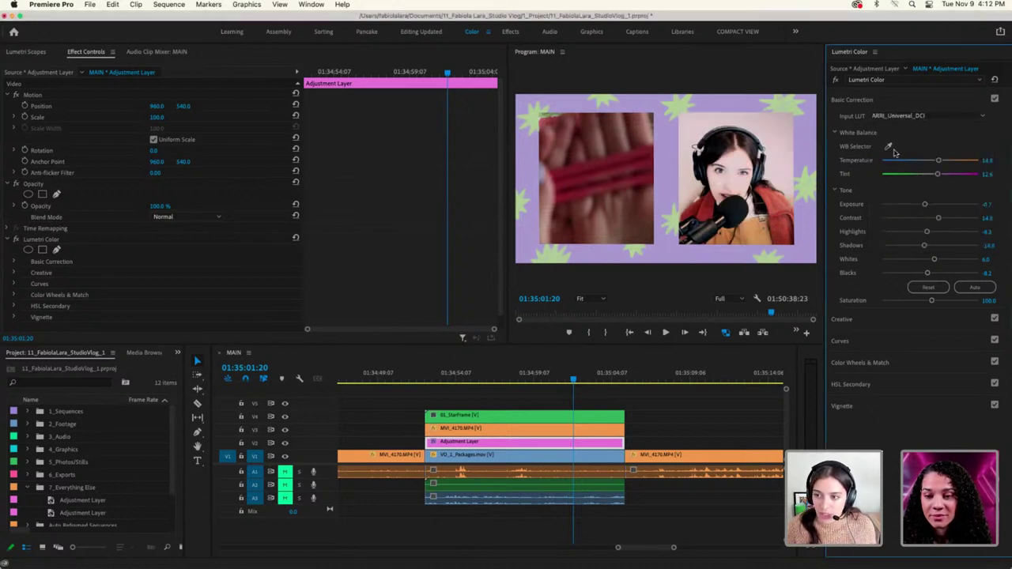
left_click(887, 321)
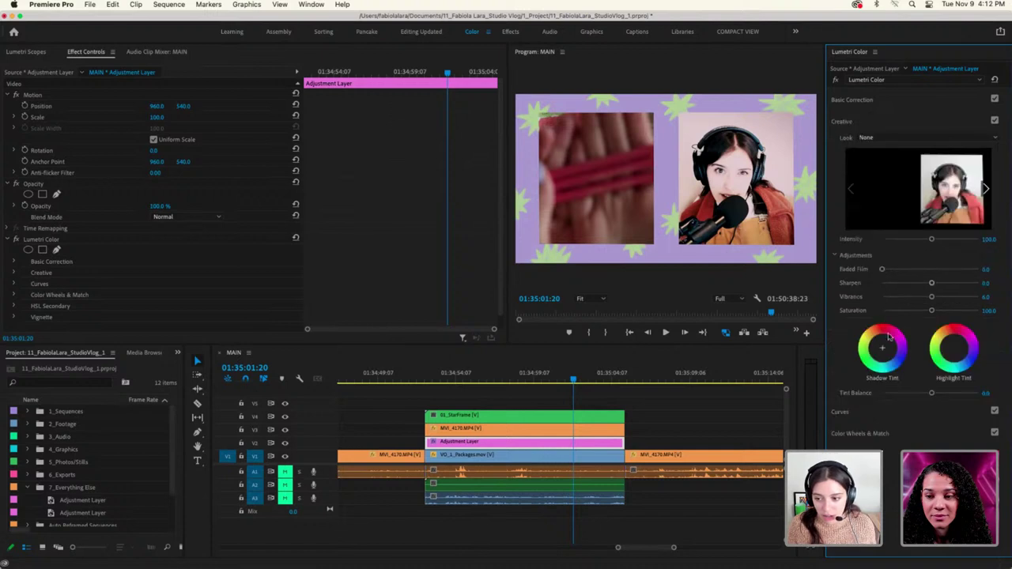
left_click_drag(931, 241, 886, 240)
left_click(875, 140)
left_click(874, 140)
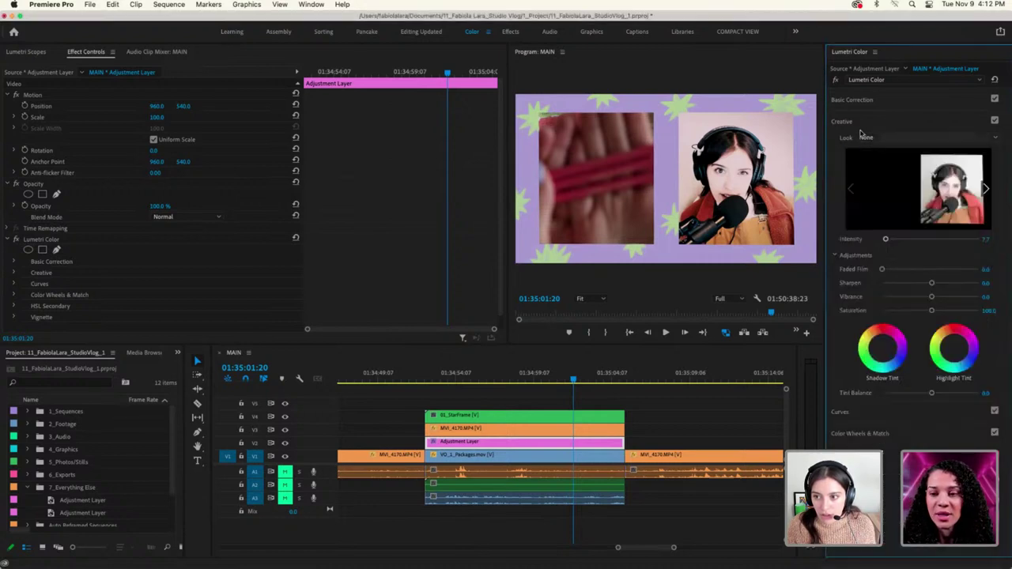
Reset the adjustment layer's Input LUT to None
left_click(865, 101)
left_click(907, 115)
left_click(887, 126)
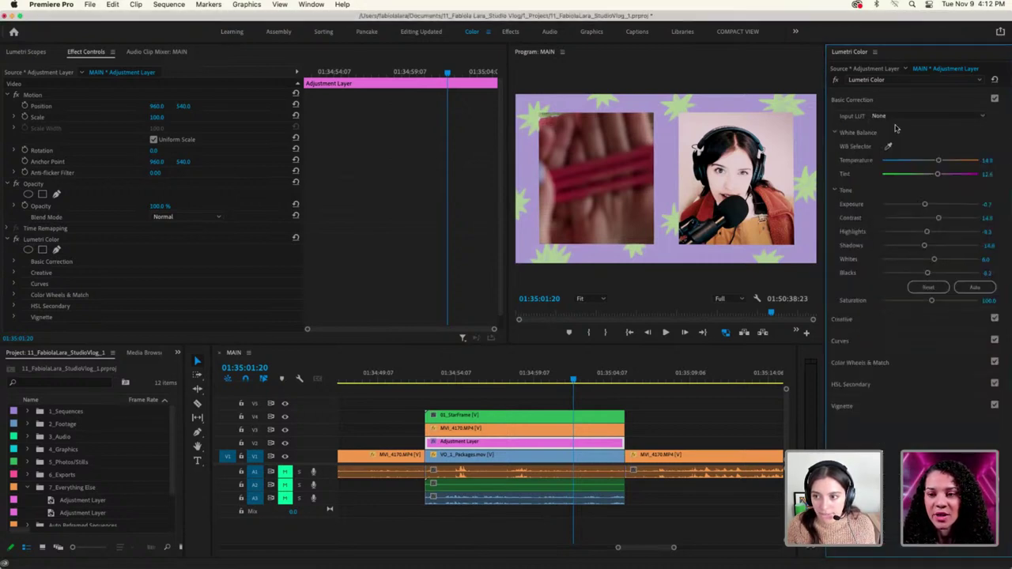
Try the Creative looks Monochrome Kodak 5205 Fuji 3510 (by Adobe) and SL BLUE STEEL on the adjustment layer
left_click(848, 319)
left_click(867, 137)
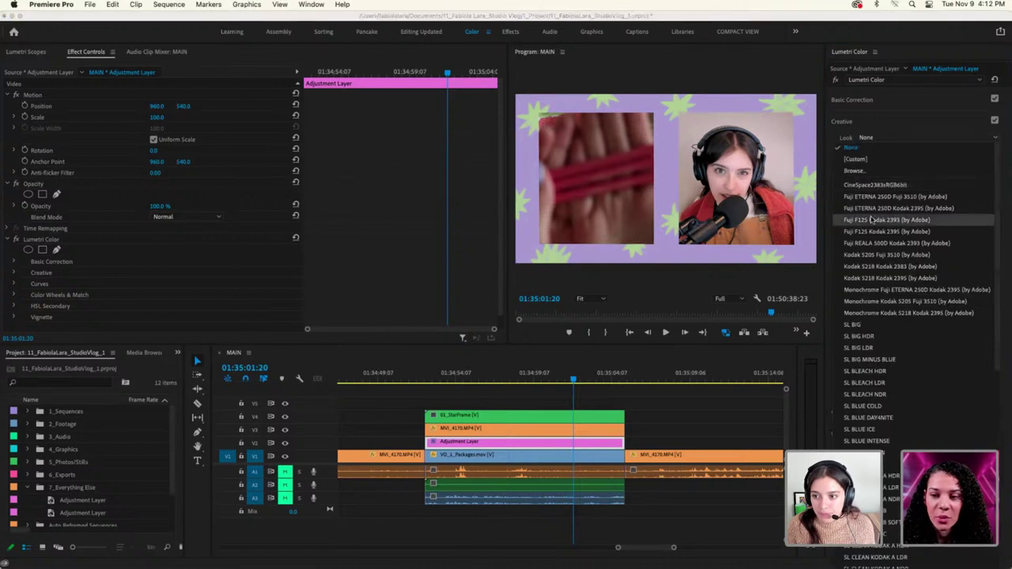
left_click(890, 302)
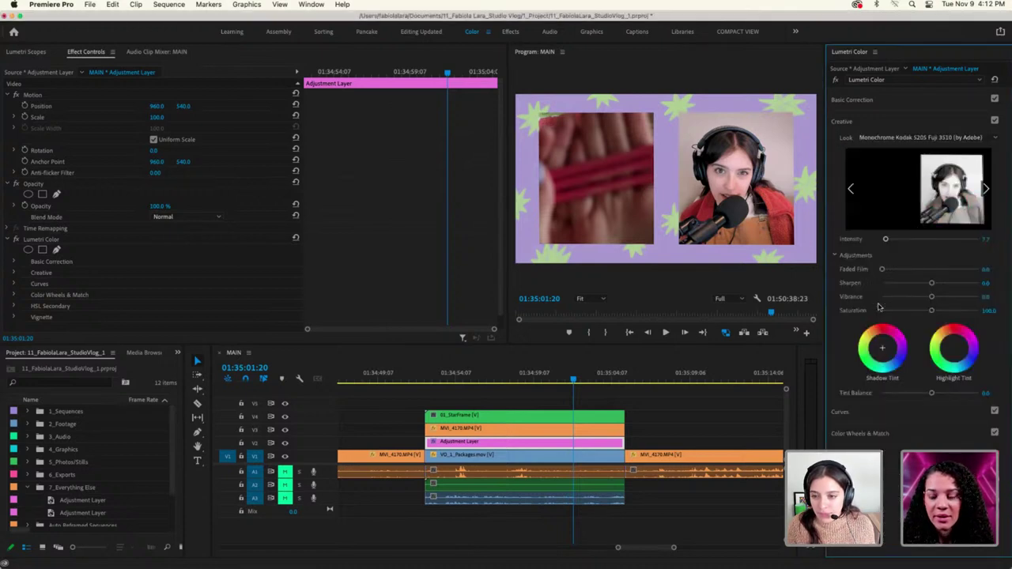
left_click(888, 138)
left_click(883, 314)
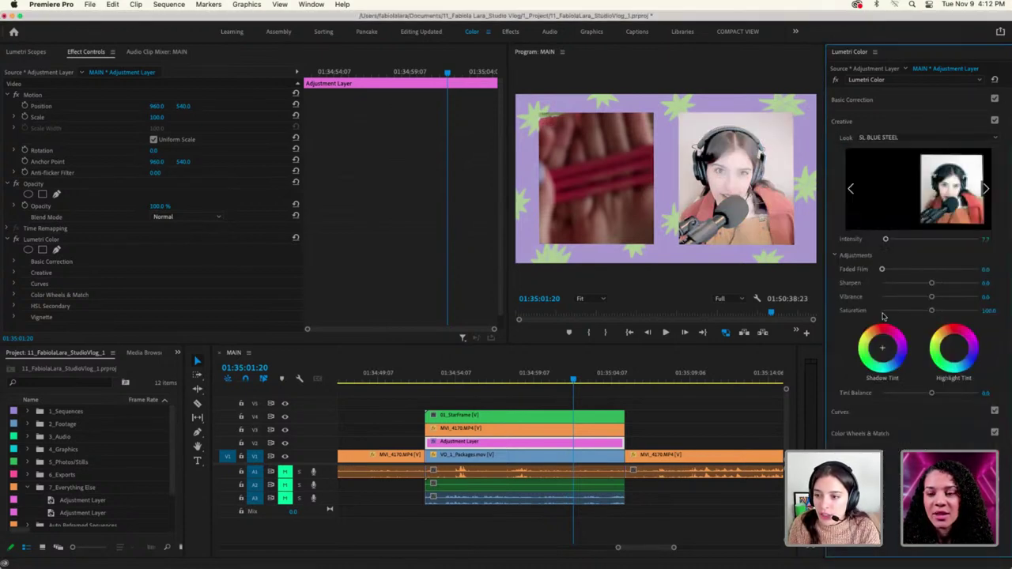
Try the SL GOLD TOBACCO look on the adjustment layer and raise its intensity to 184.7
left_click(874, 139)
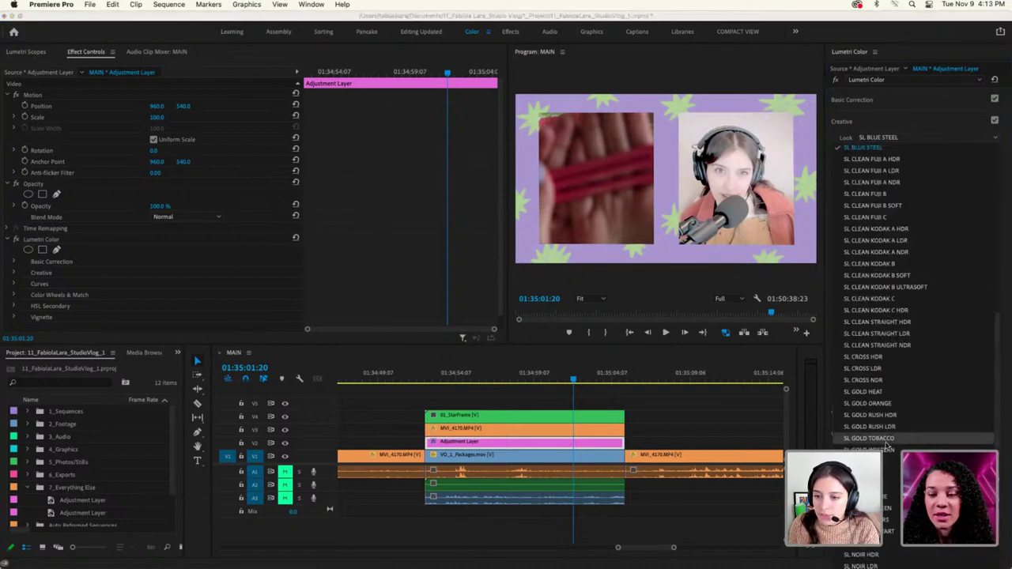
left_click(870, 439)
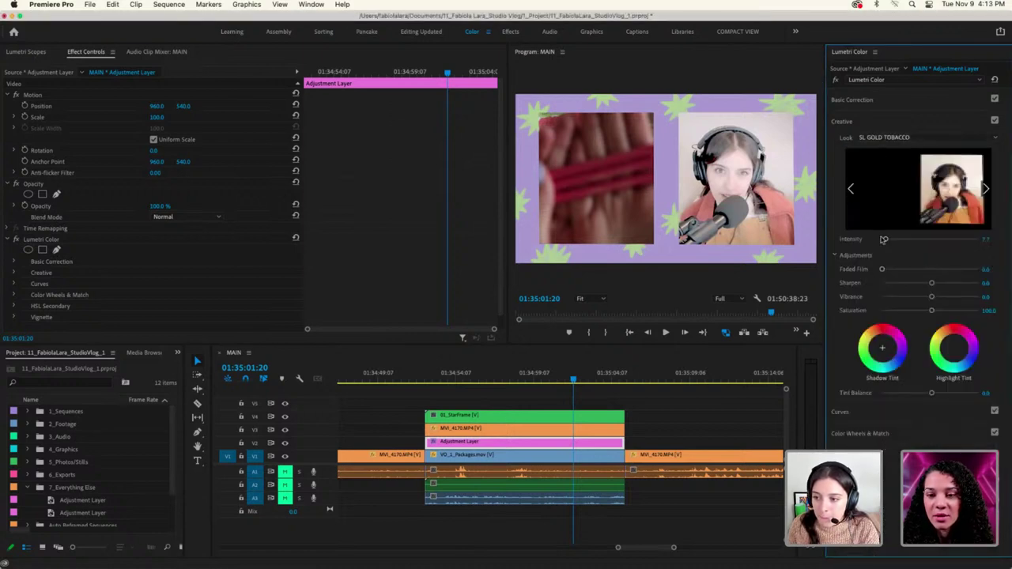
left_click_drag(885, 239, 934, 242)
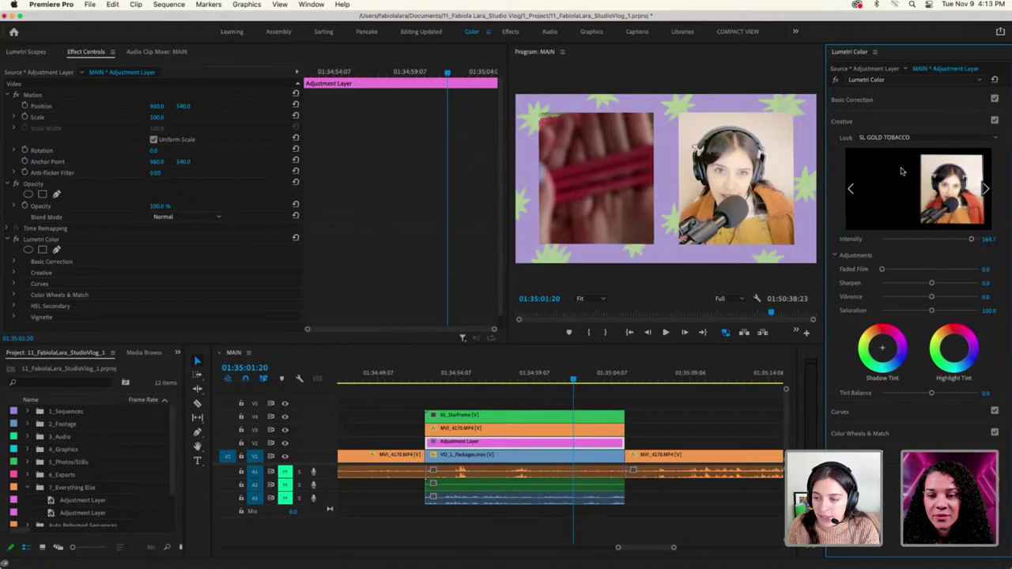
Try the SL CLEAN KODAK B SOFT look at intensity 112.6, with Faded Film at 11.5 and slightly adjusted Sharpen and Vibrance
left_click(885, 138)
left_click(885, 225)
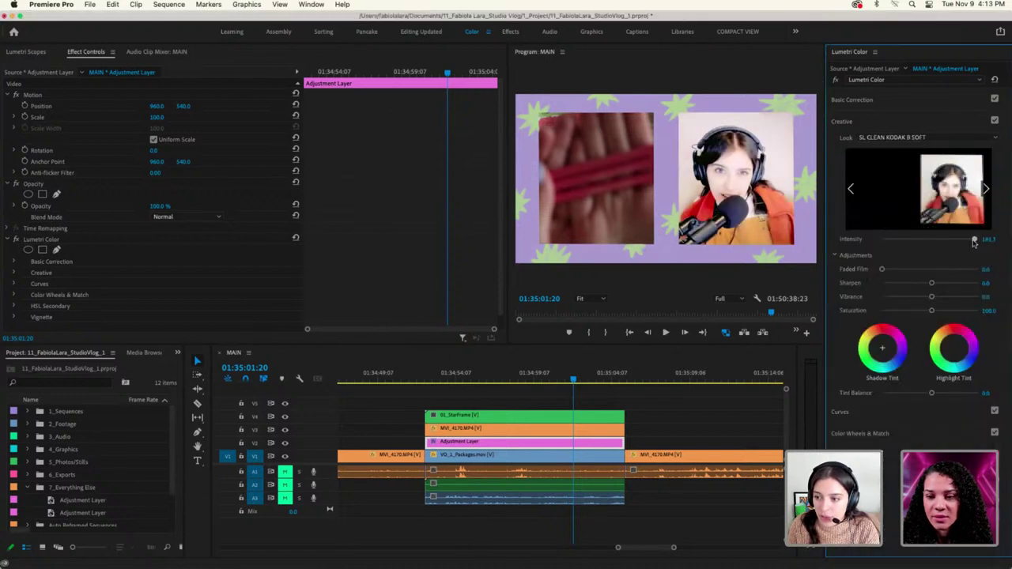
left_click_drag(883, 271, 928, 299)
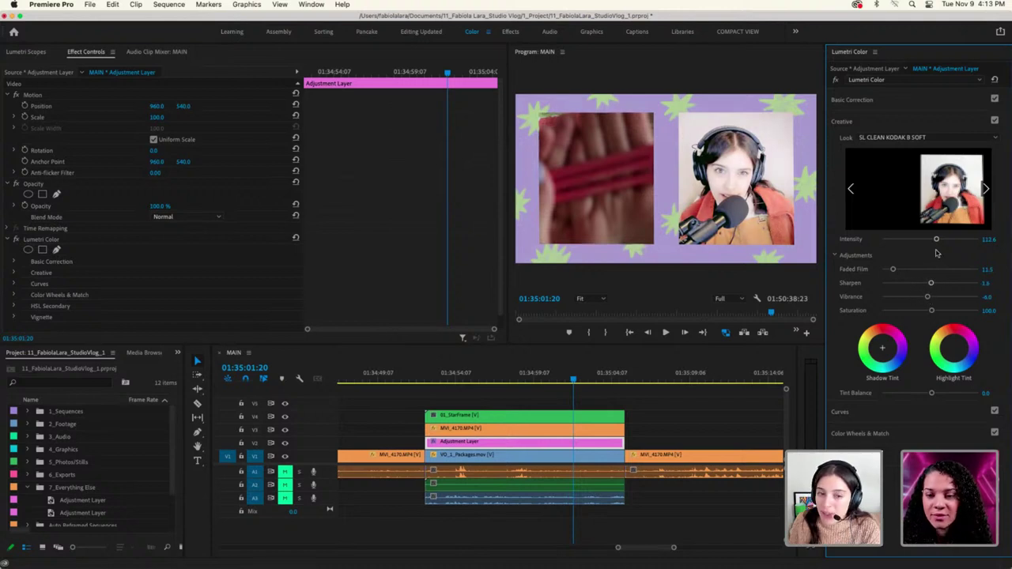
Reset the adjustment layer's Creative look to None and reopen its Basic Correction settings
left_click(863, 139)
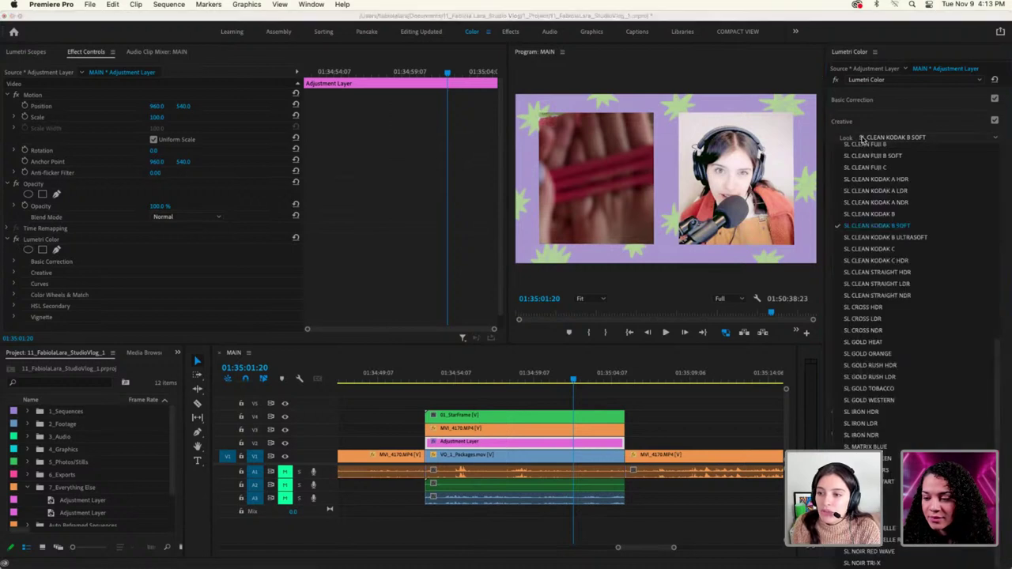
left_click(863, 149)
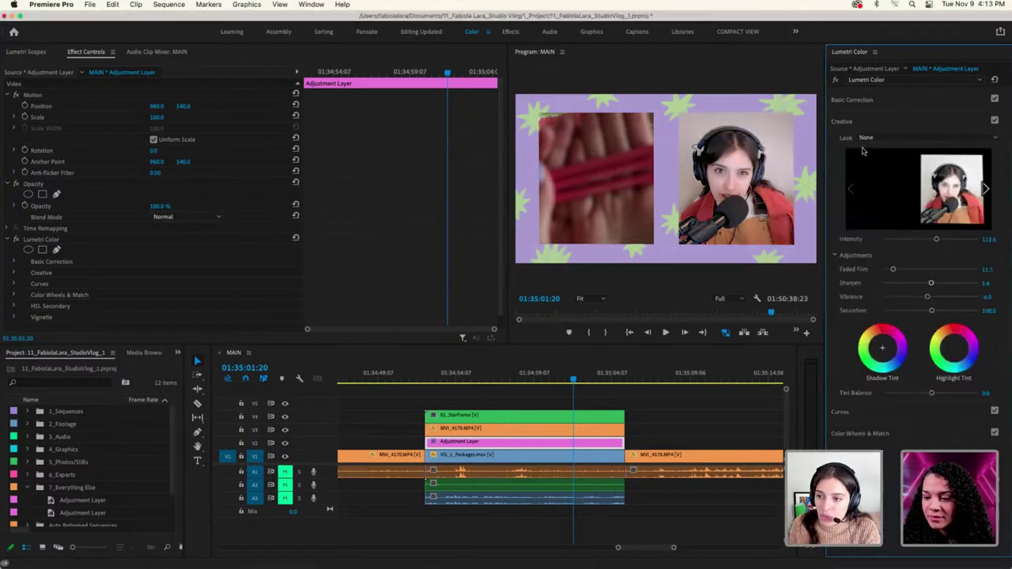
left_click(851, 100)
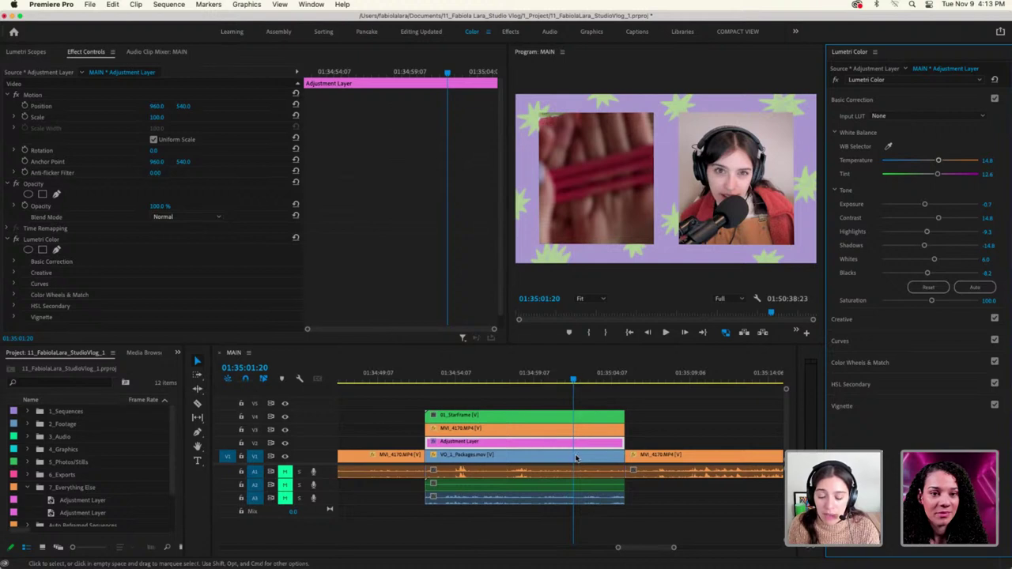
Move the stacked VO_1_Packages, Adjustment Layer, MVI_4170 and 01_StarFrame clips up one track to clear V1 beneath them, and deselect them
scroll(576, 458, "right", 3)
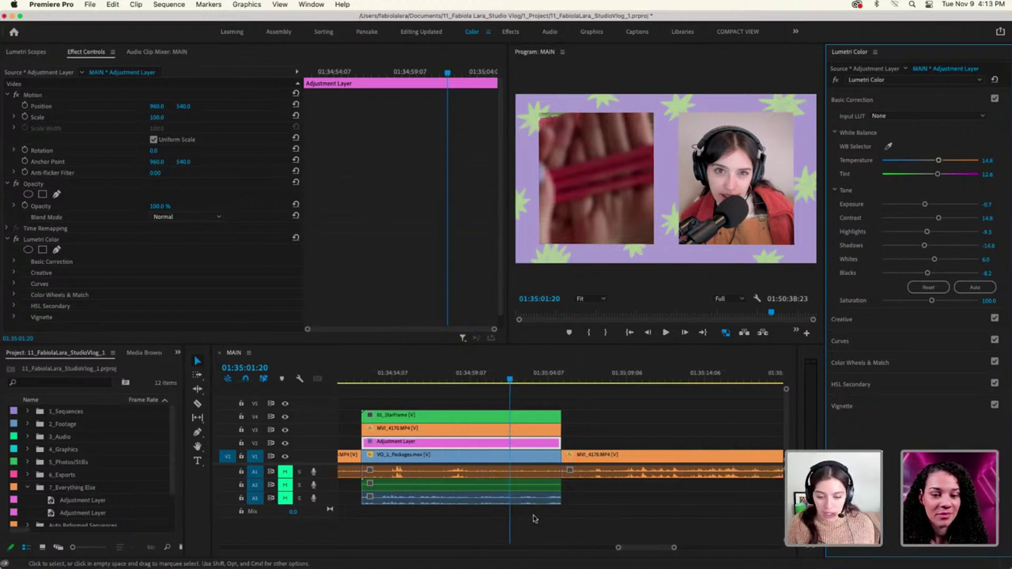
left_click_drag(618, 547, 536, 549)
key("=")
key("=")
key("=")
key("=")
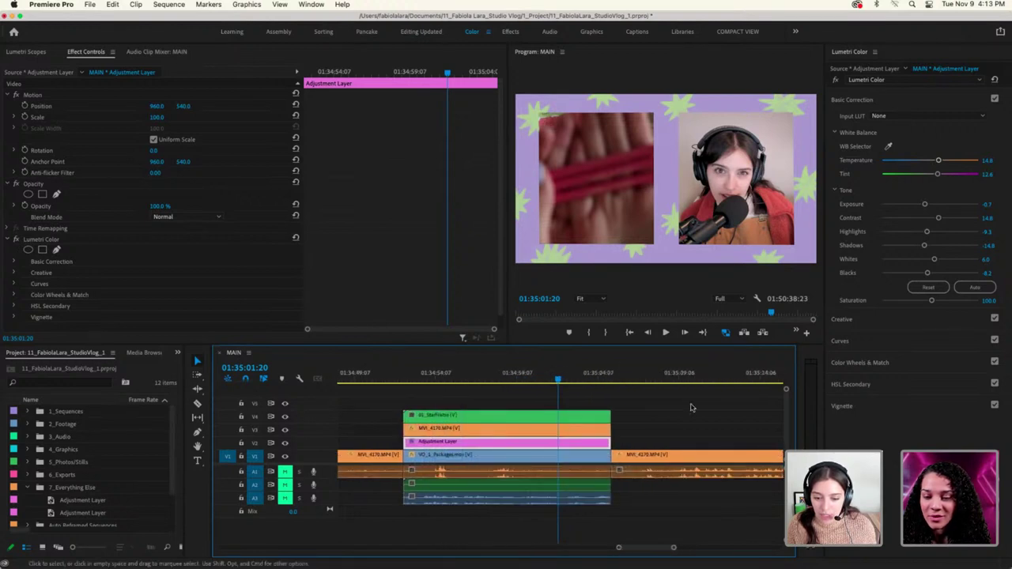
scroll(671, 440, "right", 2)
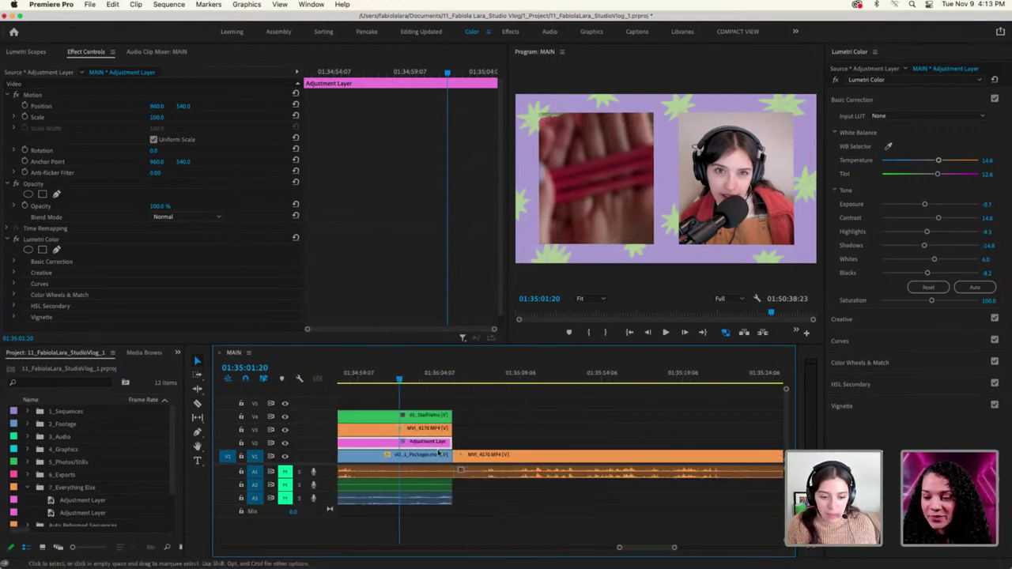
scroll(492, 419, "left", 3)
left_click(465, 456)
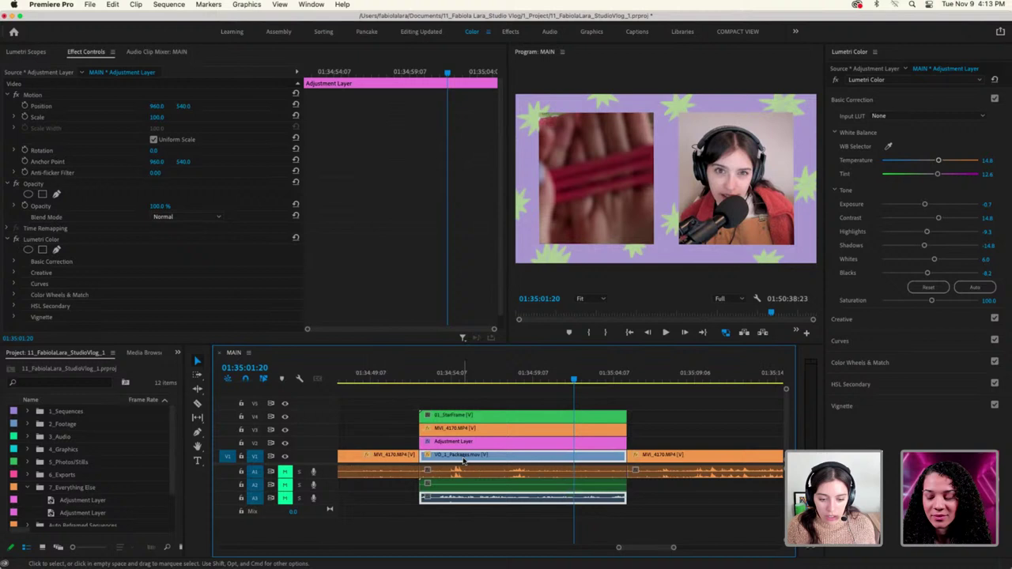
left_click(462, 414, "shift")
left_click(465, 443, "shift")
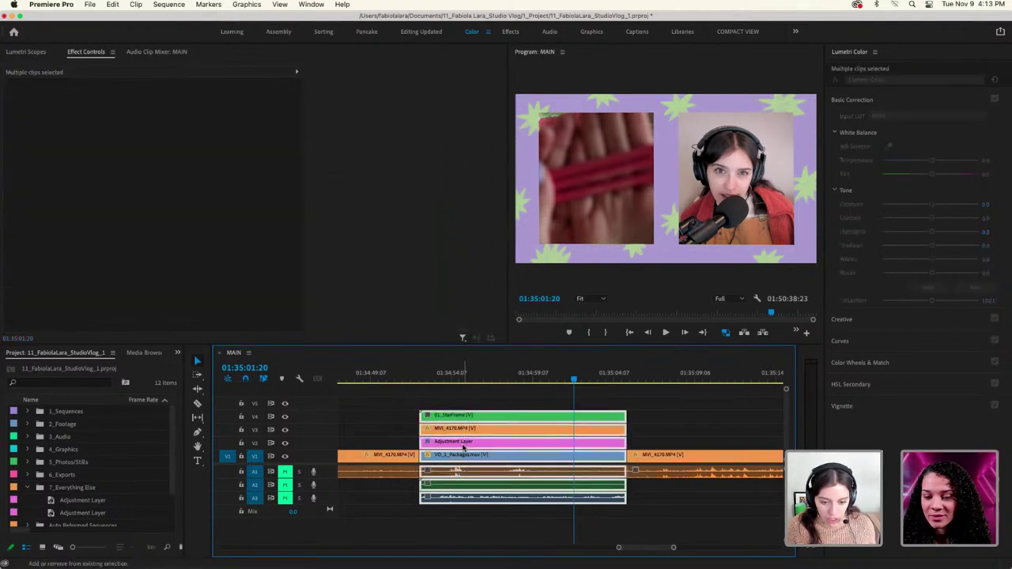
left_click_drag(467, 444, 475, 446)
scroll(532, 448, "right", 3)
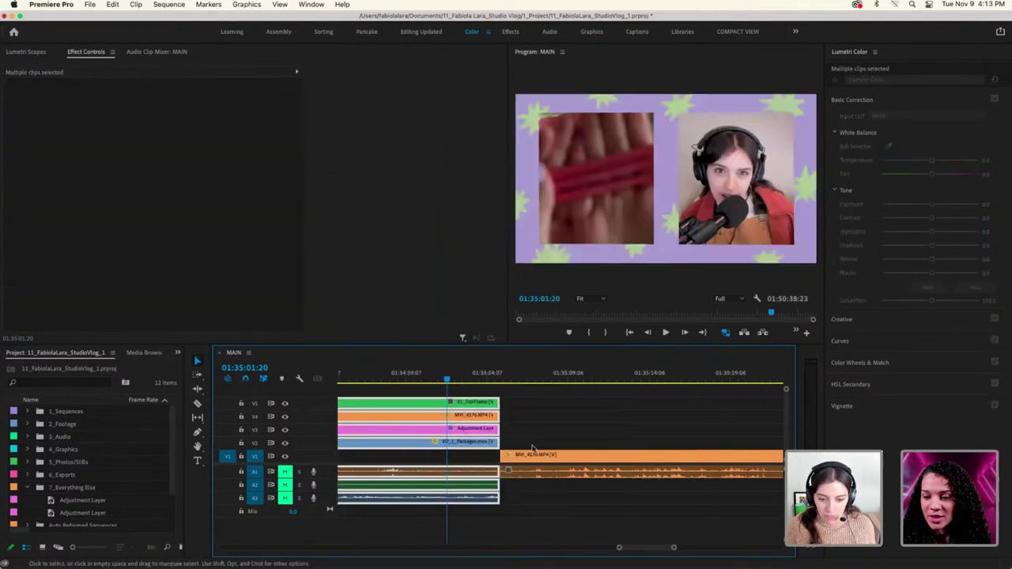
key("minus")
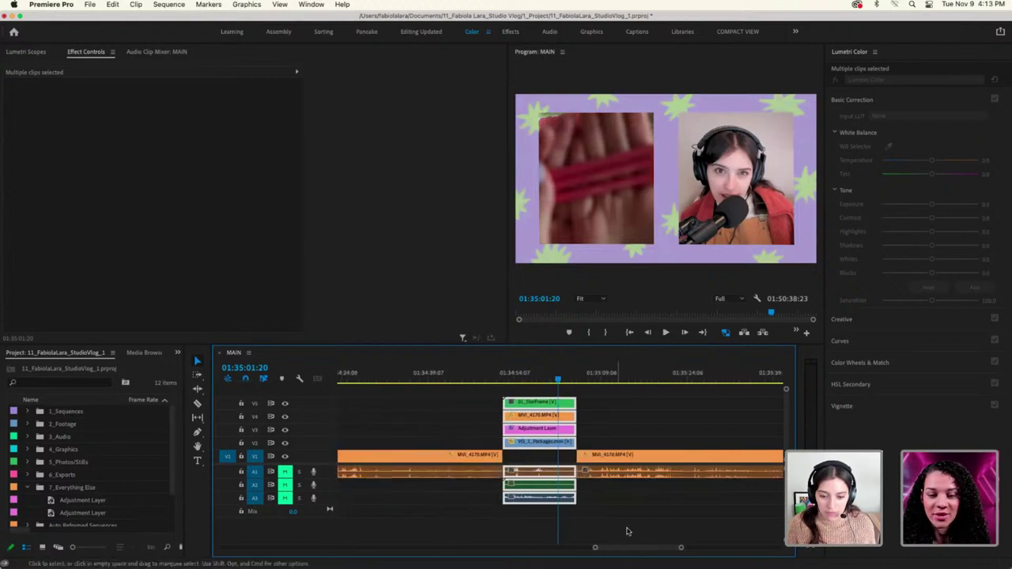
left_click(642, 524)
scroll(641, 524, "right", 2)
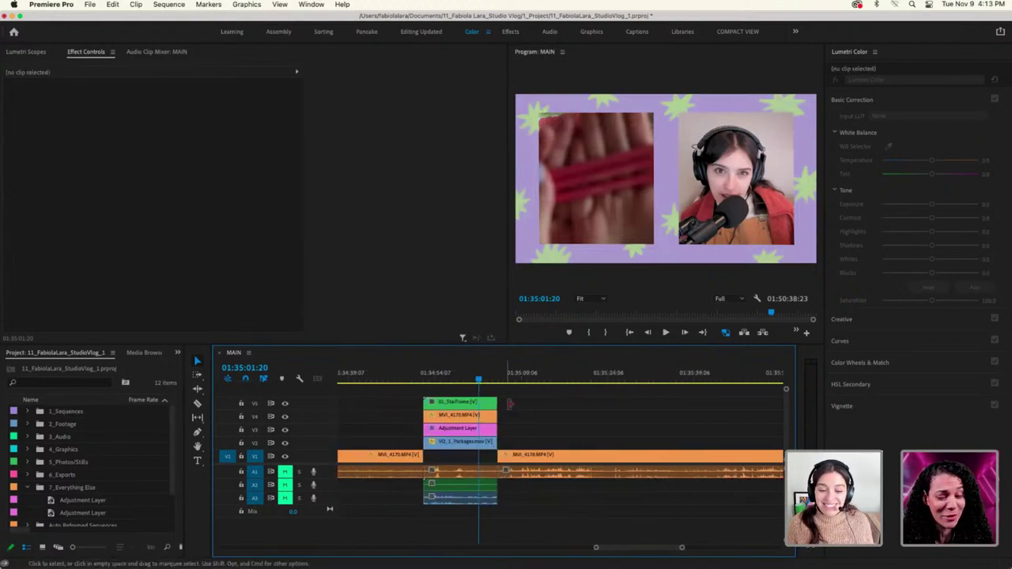
left_click(483, 445)
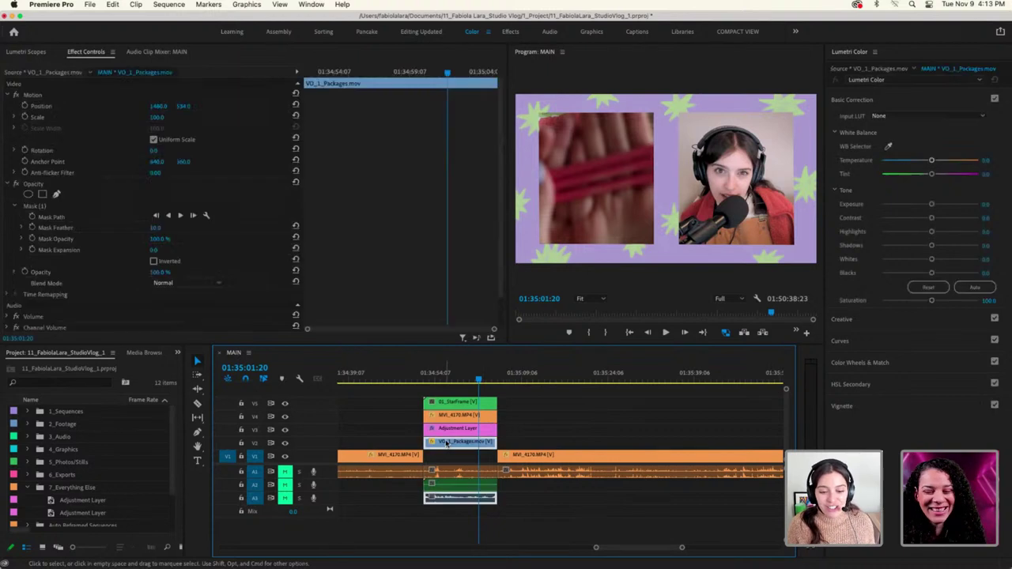
left_click(454, 431, "shift")
left_click(458, 415, "shift")
left_click(466, 403, "shift")
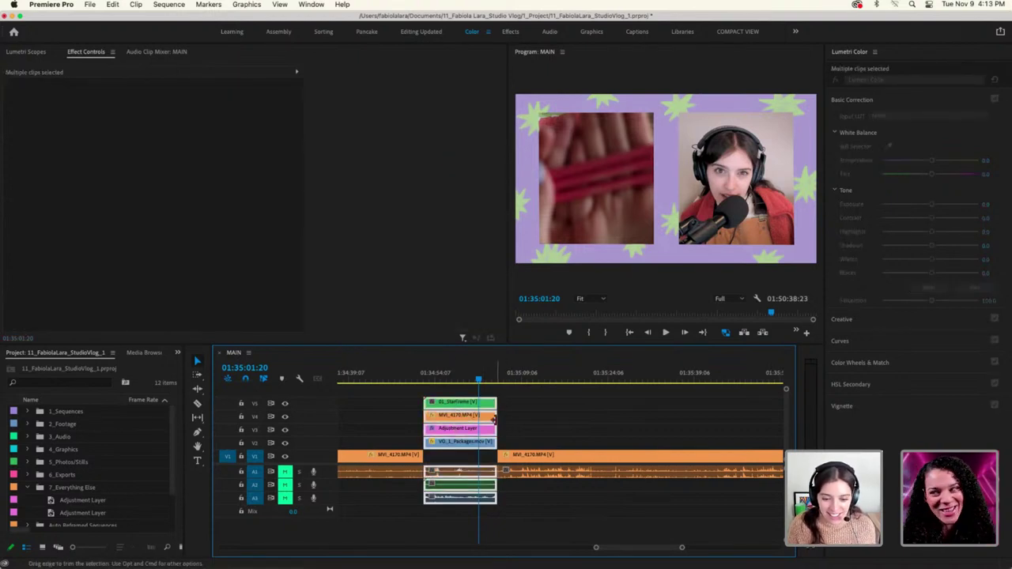
left_click(518, 427)
Try to extend the Adjustment Layer and VO_1_Packages clips past the star frame over the following MVI_4170 footage, and preview the overlap
left_click(487, 428)
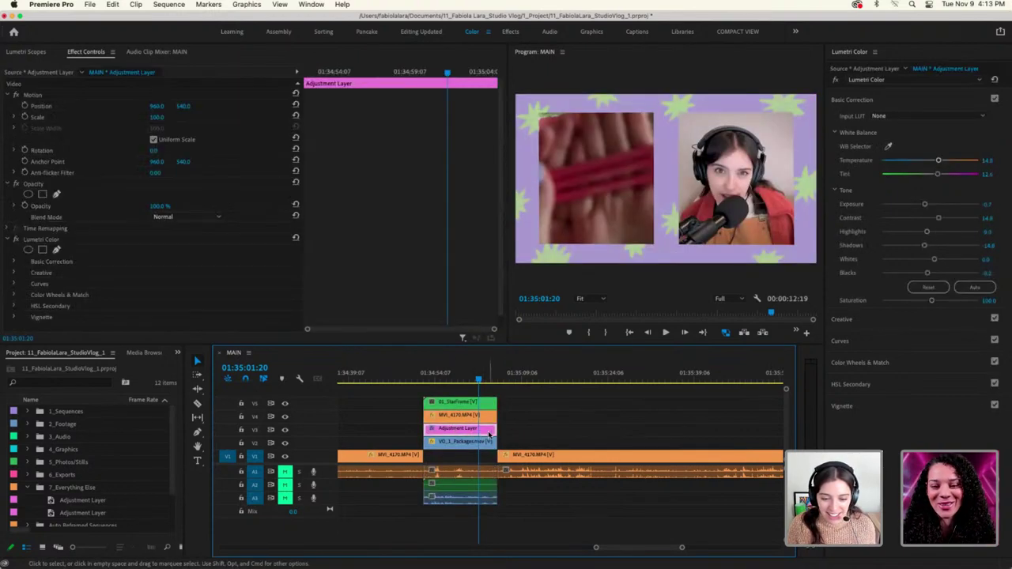
left_click_drag(496, 427, 561, 427)
left_click(484, 445)
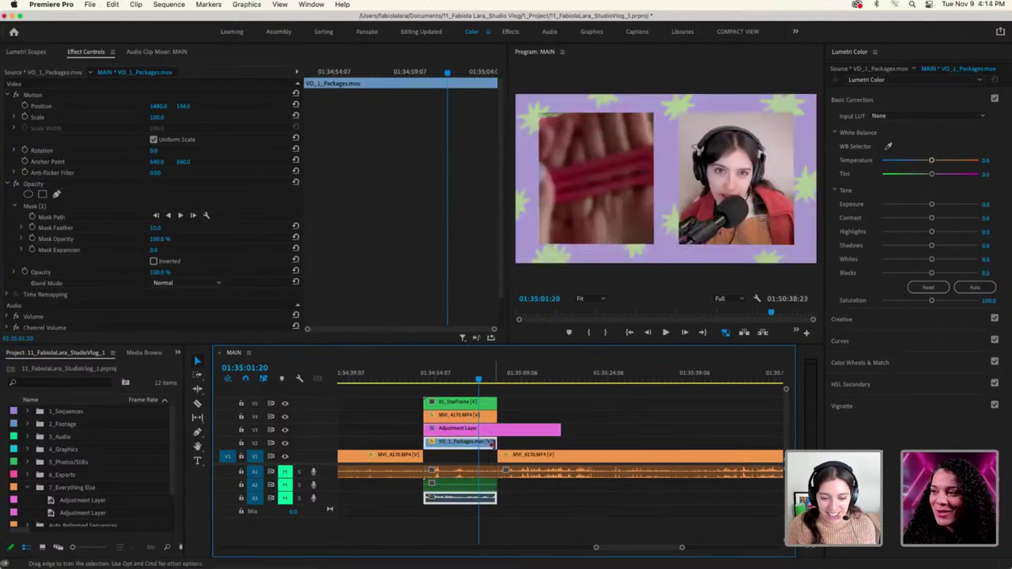
left_click_drag(497, 442, 560, 443)
left_click(539, 382)
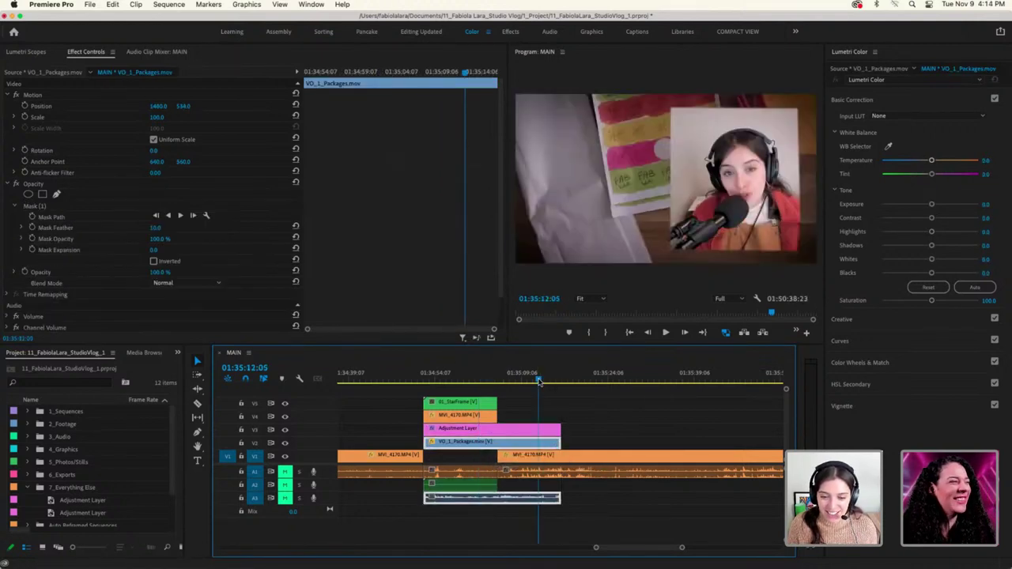
left_click_drag(539, 383, 520, 386)
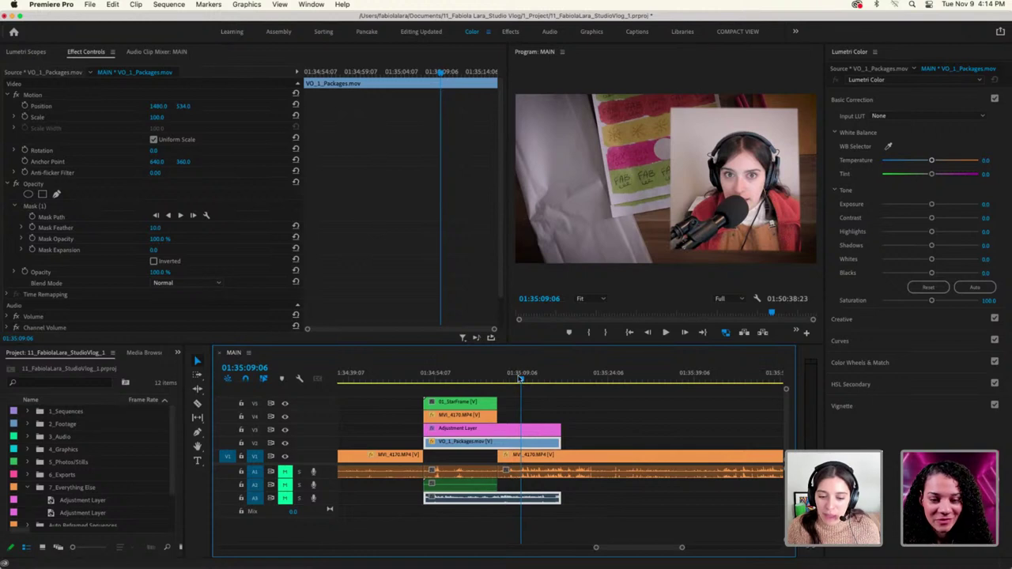
mouse_move(521, 380)
left_mouse_down()
mouse_move(506, 380)
mouse_move(541, 380)
left_mouse_up()
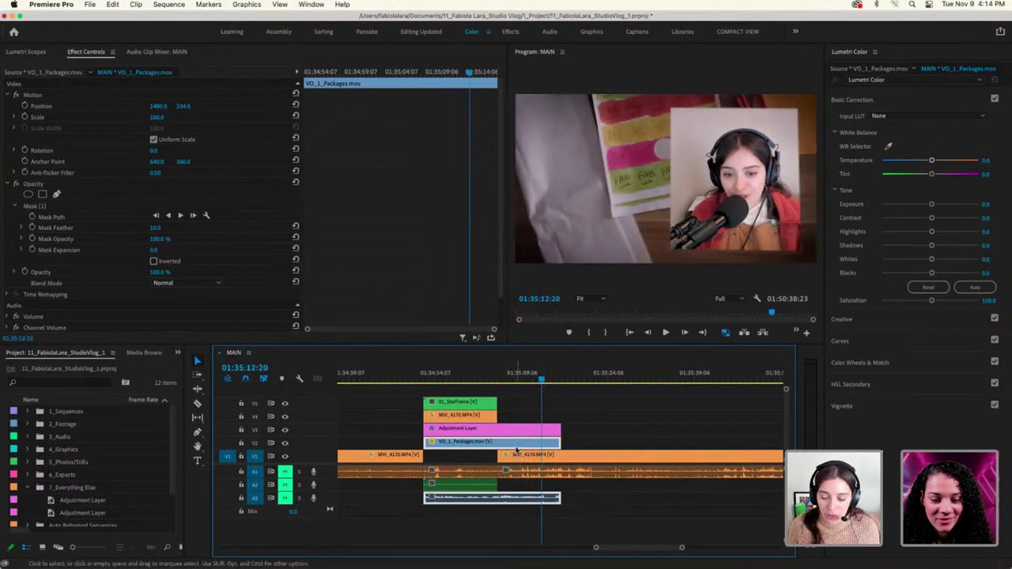
mouse_move(541, 381)
left_mouse_down()
mouse_move(460, 386)
mouse_move(536, 381)
left_mouse_up()
left_click(284, 404)
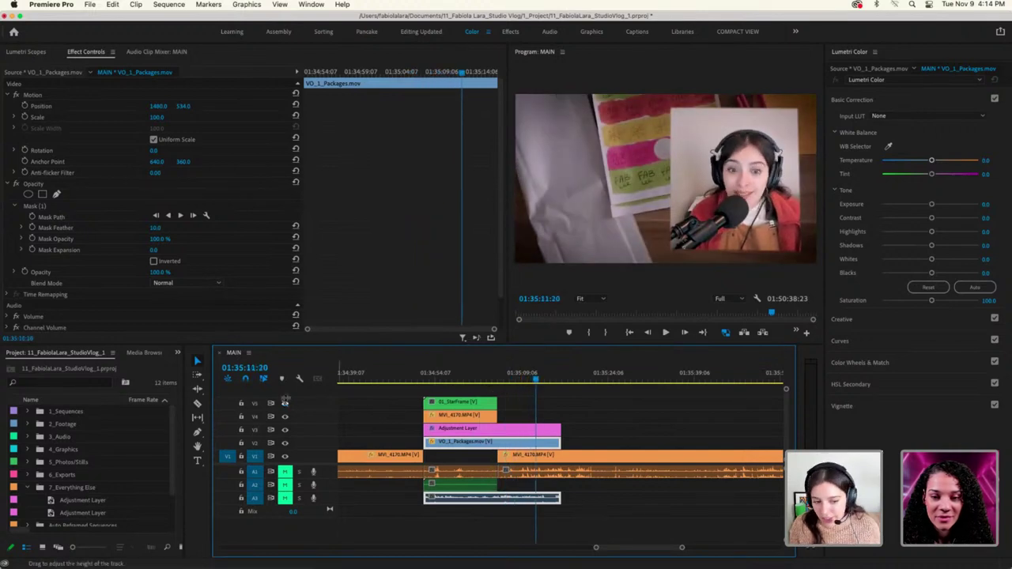
left_click(285, 404)
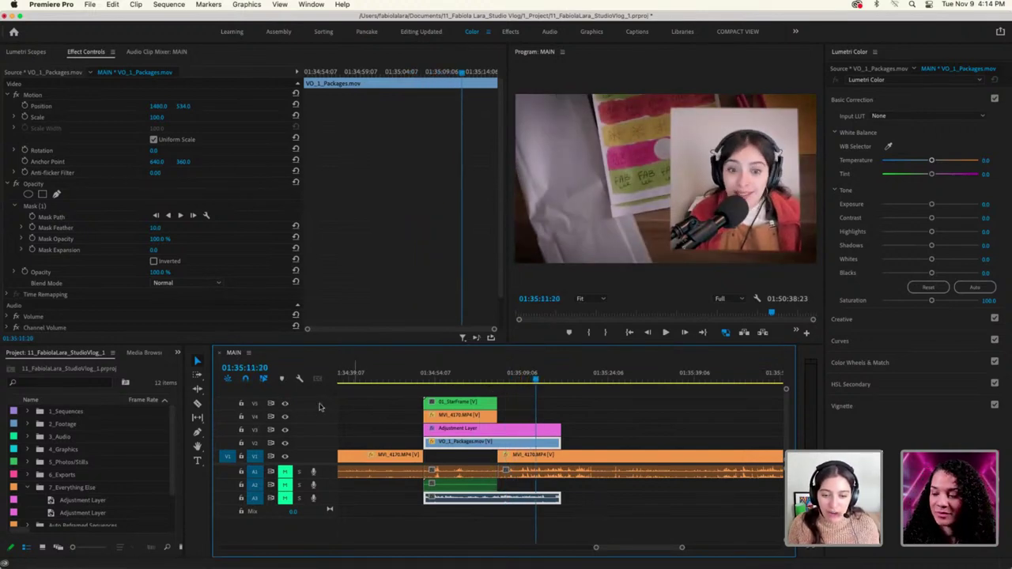
Try to extend only the Adjustment Layer well past the stack over the following MVI_4170 clip, previewing the footage around 01:35:24
left_click_drag(544, 382, 481, 382)
left_click(488, 412)
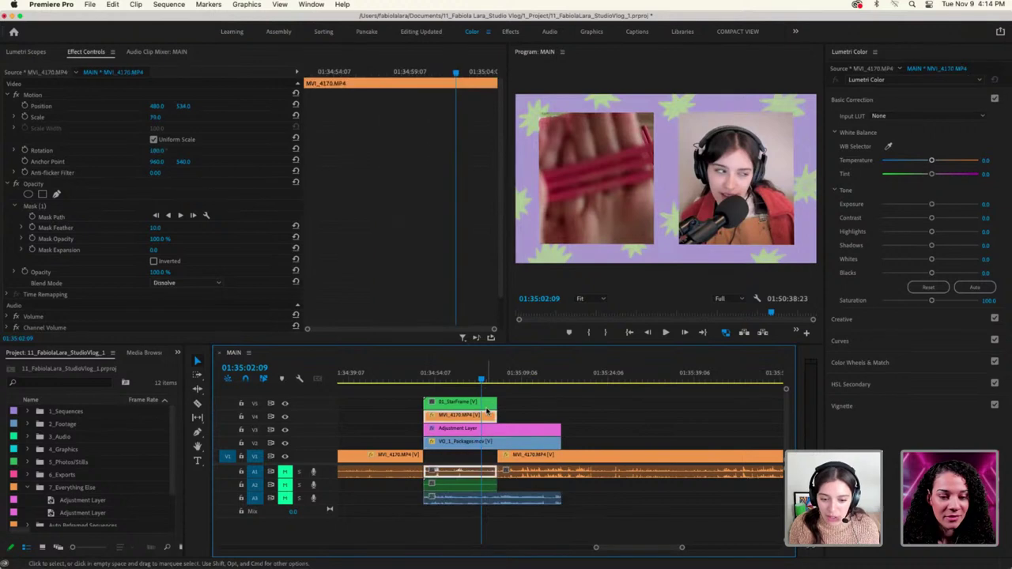
left_click(489, 420)
left_click(490, 428)
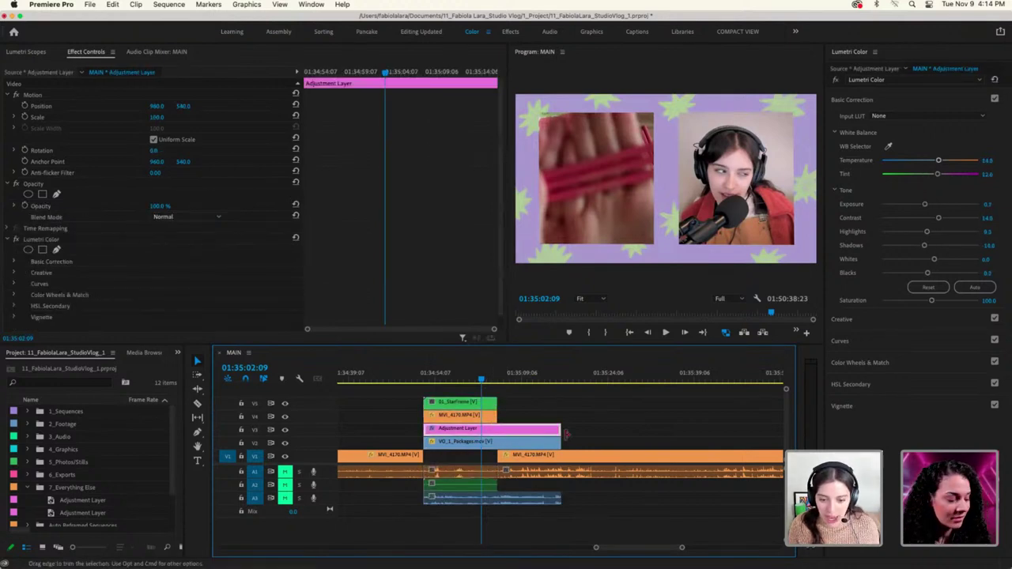
left_click_drag(557, 431, 764, 428)
left_click(491, 428)
left_click(612, 378)
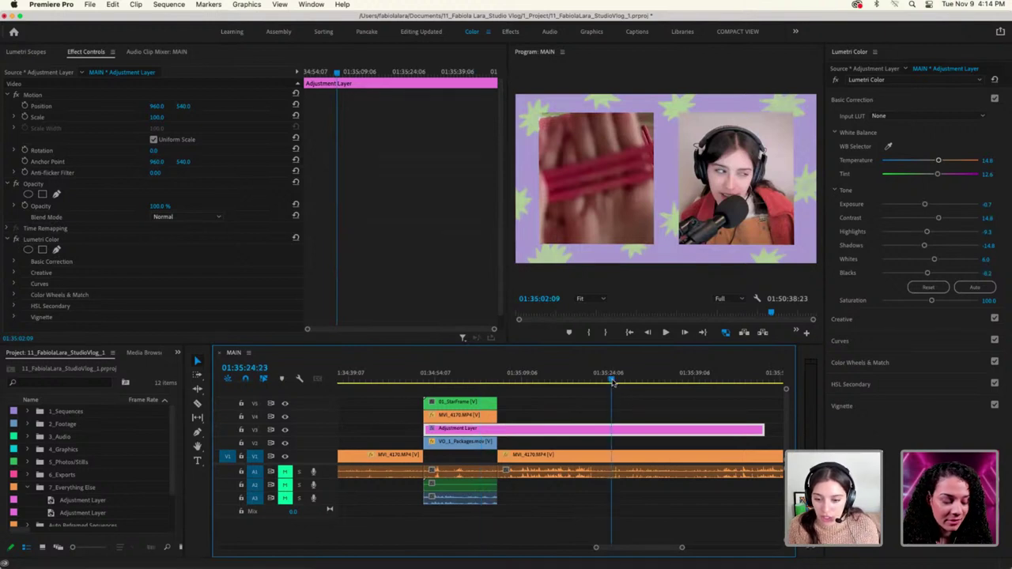
scroll(571, 404, "right", 3)
Trim the Adjustment Layer's end back to line up with the other stacked clips
left_click_drag(621, 430, 543, 430)
scroll(724, 435, "left", 4)
left_click_drag(724, 431, 542, 430)
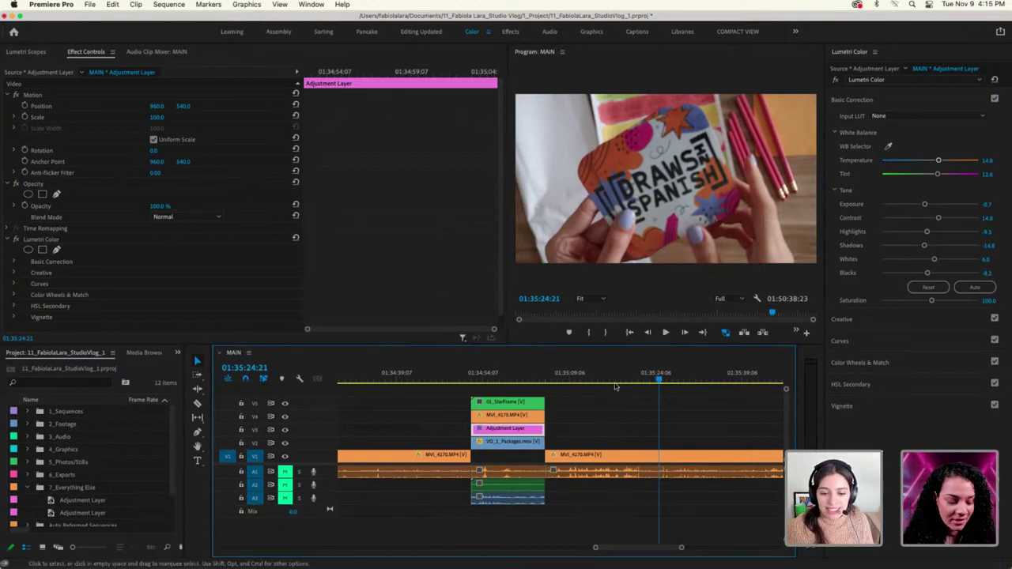
Return the playhead to the stacked clips at about 01:35:01 and unmute audio tracks A3 and A2
left_click_drag(652, 384, 524, 387)
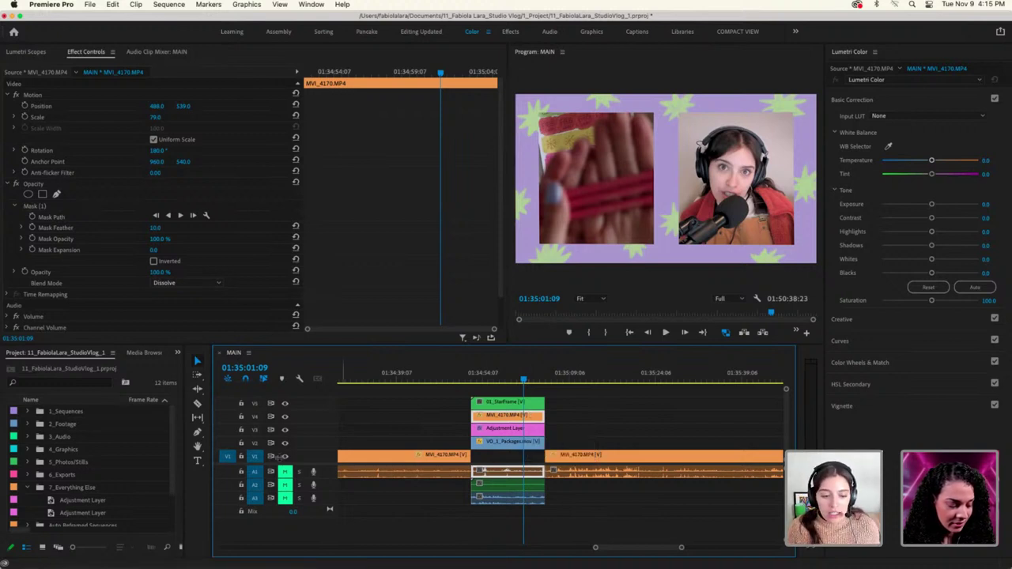
left_click(285, 498)
left_click(285, 485)
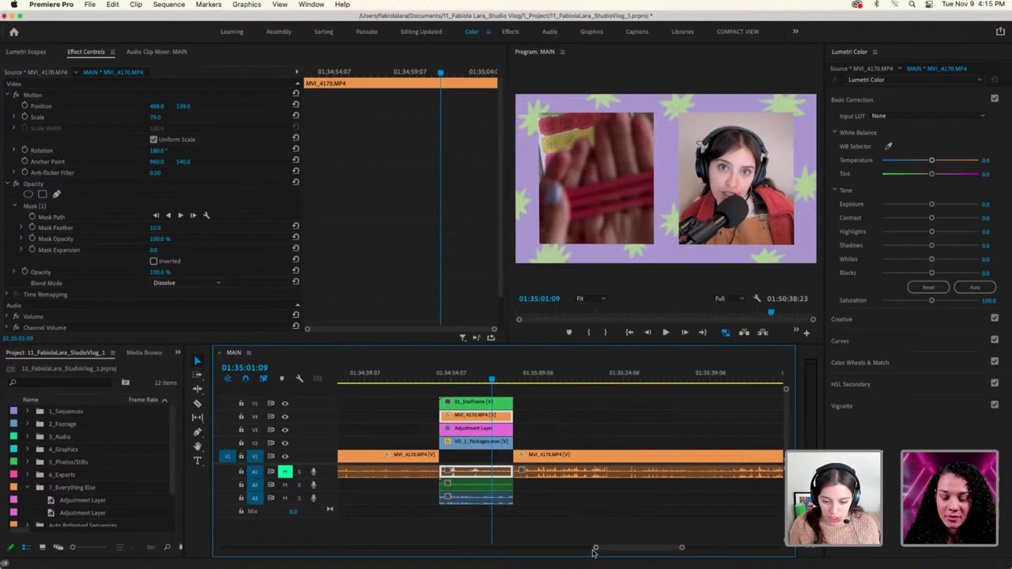
Check the cut at the end of the split-screen stack and delete the MVI_4170 clip that follows it on V1
mouse_move(595, 548)
left_mouse_down()
mouse_move(526, 549)
mouse_move(610, 551)
left_mouse_up()
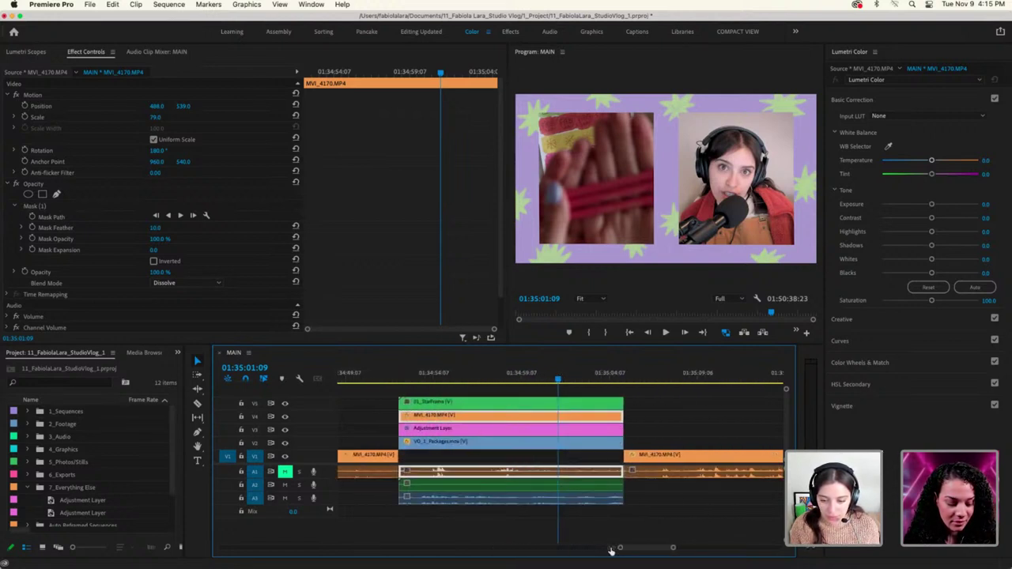
scroll(556, 457, "right", 3)
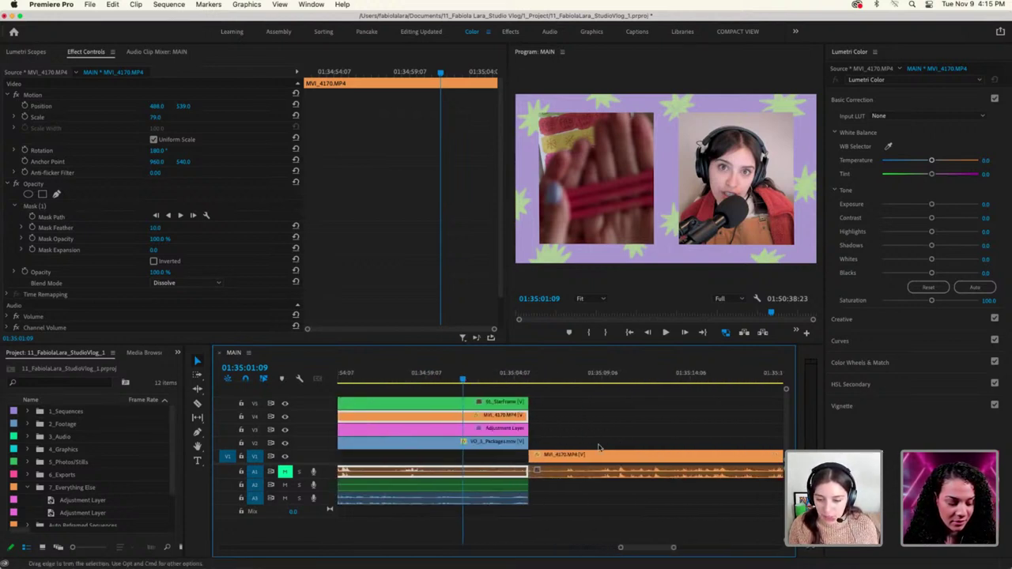
left_click(549, 382)
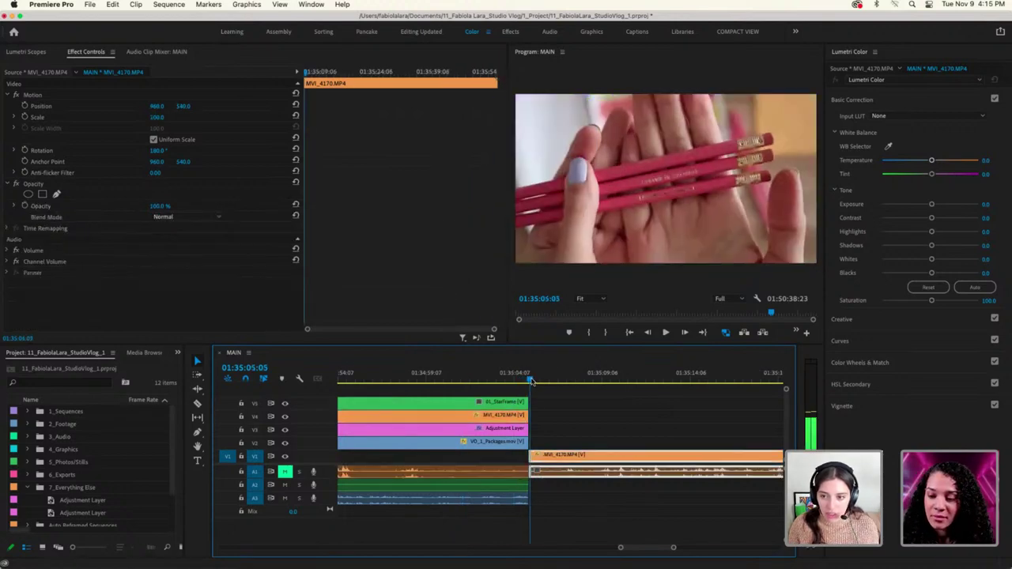
left_click_drag(549, 381, 508, 381)
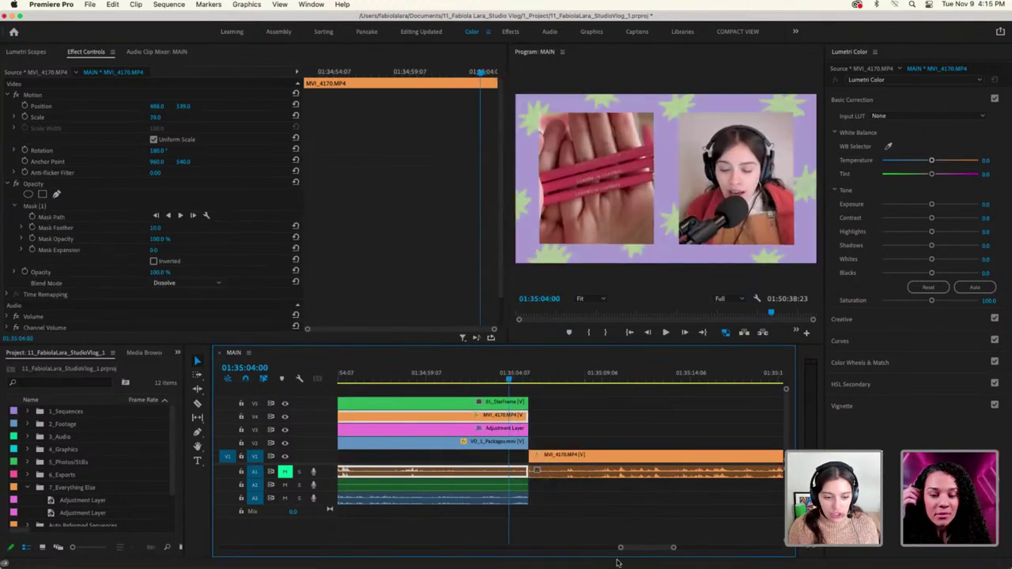
scroll(603, 451, "right", 3)
left_click(479, 461)
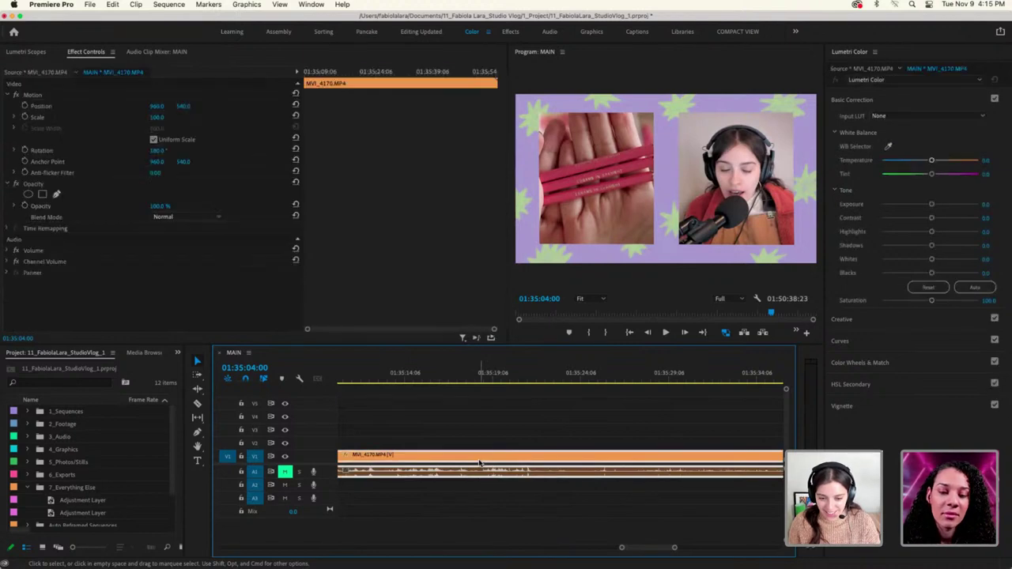
key("Delete")
scroll(479, 462, "left", 8)
scroll(583, 476, "right", 2)
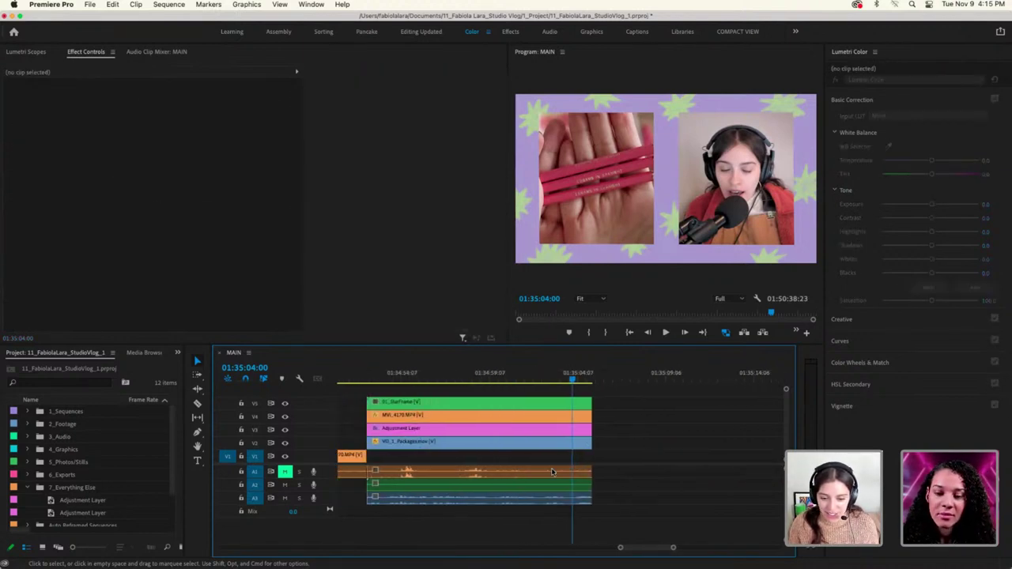
Extend the MVI_4170, 01_StarFrame, VO_1_Packages and Adjustment Layer clips to a common end at 01:35:10:13, and check the added section
left_click_drag(589, 476, 688, 476)
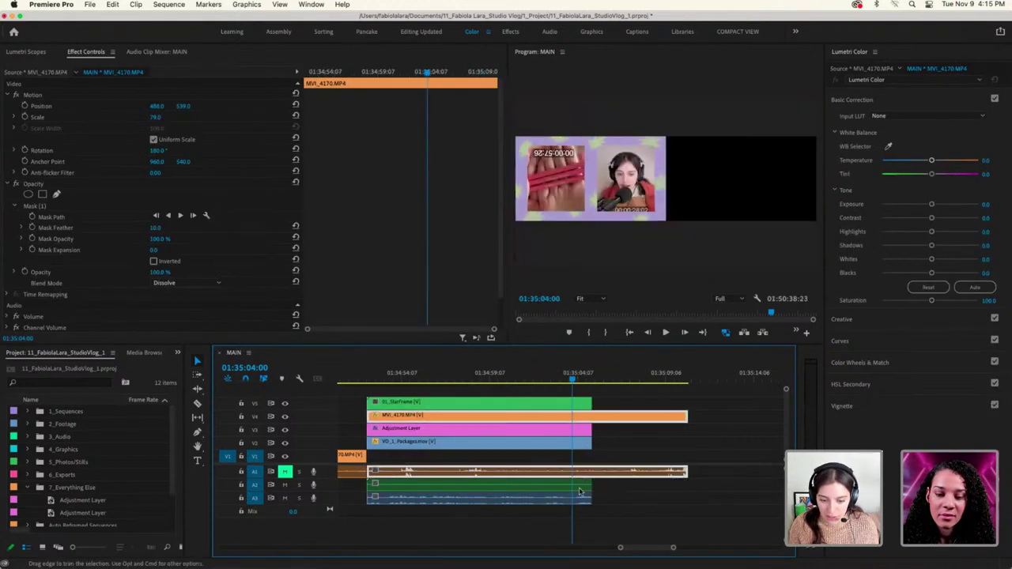
left_click(575, 485)
left_click_drag(591, 485, 688, 486)
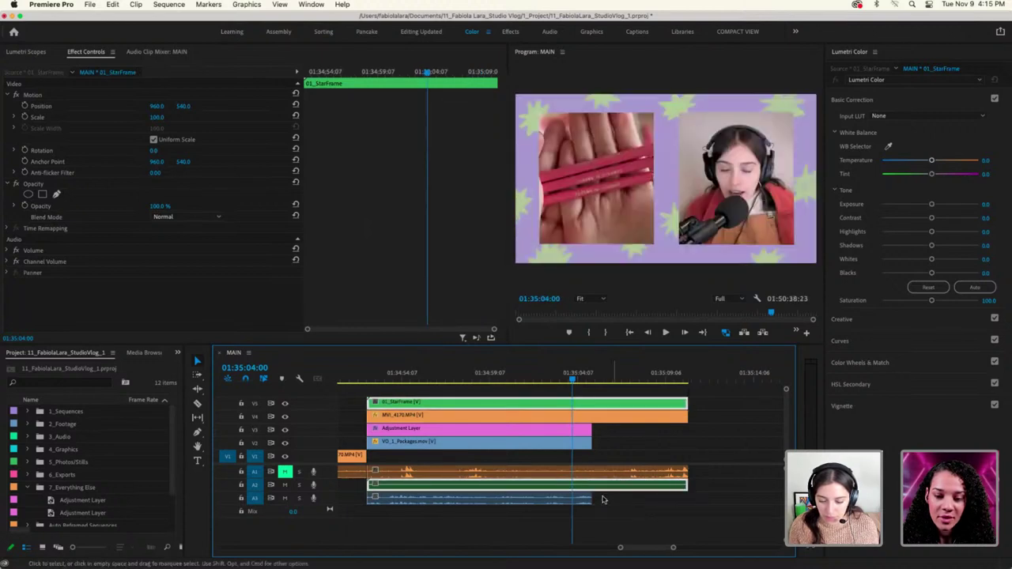
left_click(581, 504)
left_click_drag(590, 499, 688, 500)
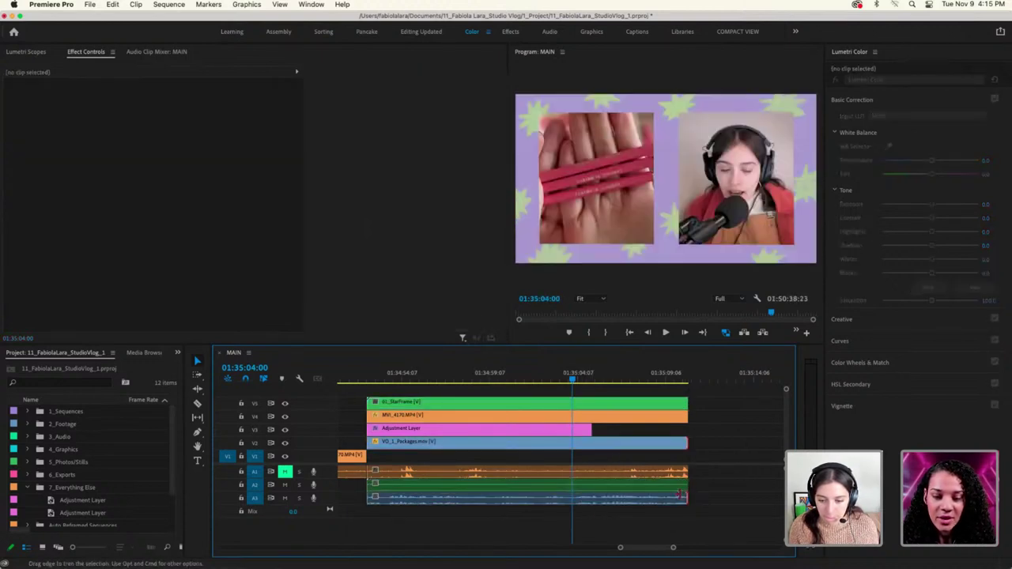
left_click_drag(588, 432, 688, 432)
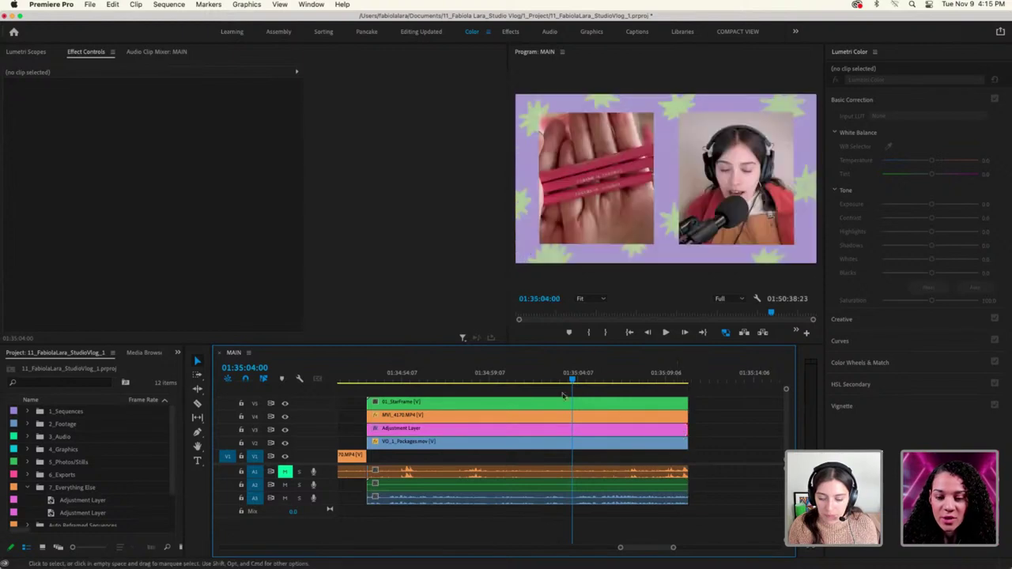
left_click_drag(564, 387, 612, 387)
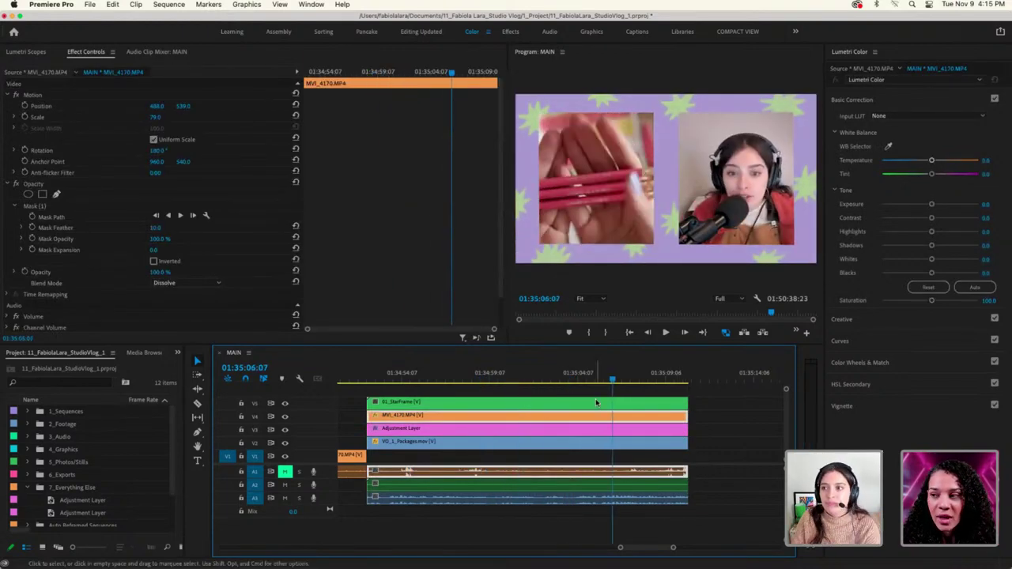
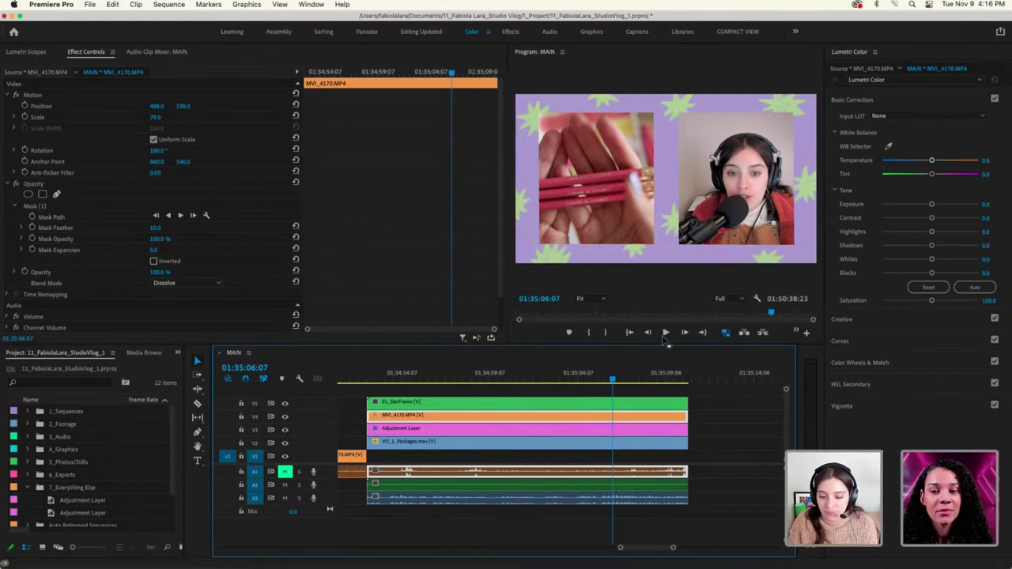
left_click(595, 384)
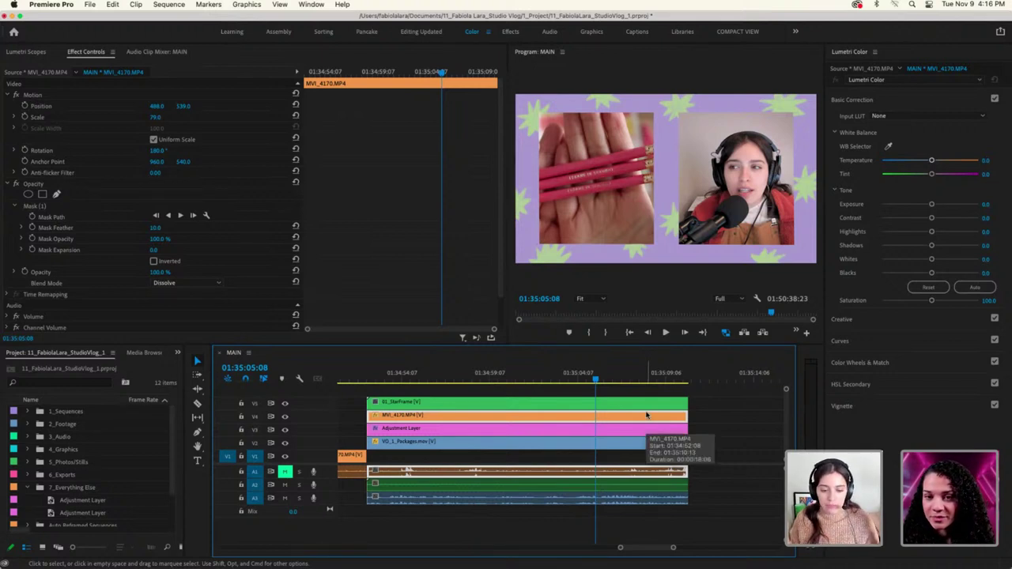
Move the whole split-screen stack down one video track so VO_1_Packages sits on V1, and deselect it
left_click(560, 500)
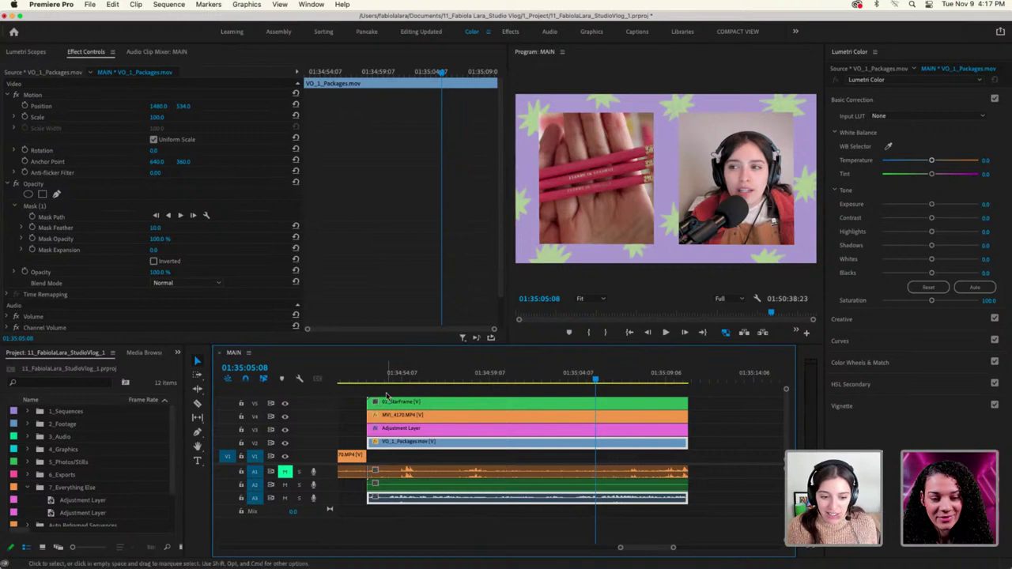
left_click_drag(386, 393, 403, 503)
left_click_drag(406, 450, 406, 457)
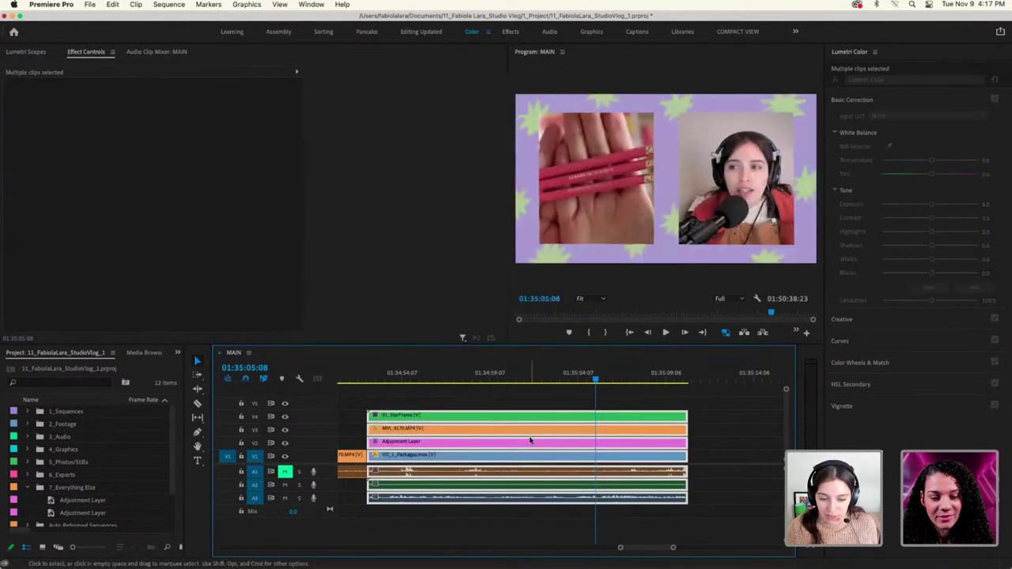
left_click(735, 427)
Show the Essential Sound options for the VO_1_Packages clip in the Audio workspace, and resize the layout to give the program preview more room
left_click(445, 458)
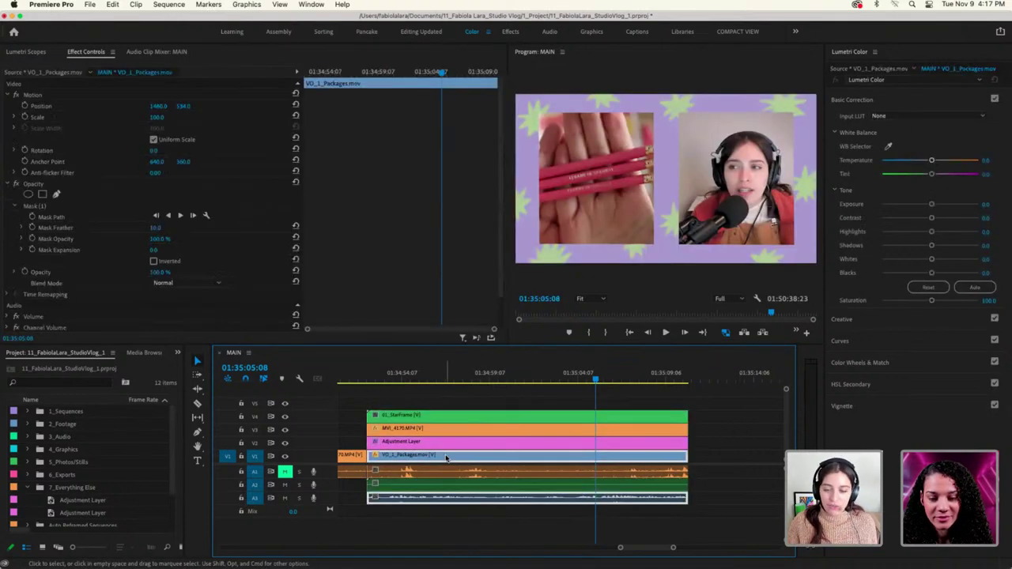
left_click(550, 32)
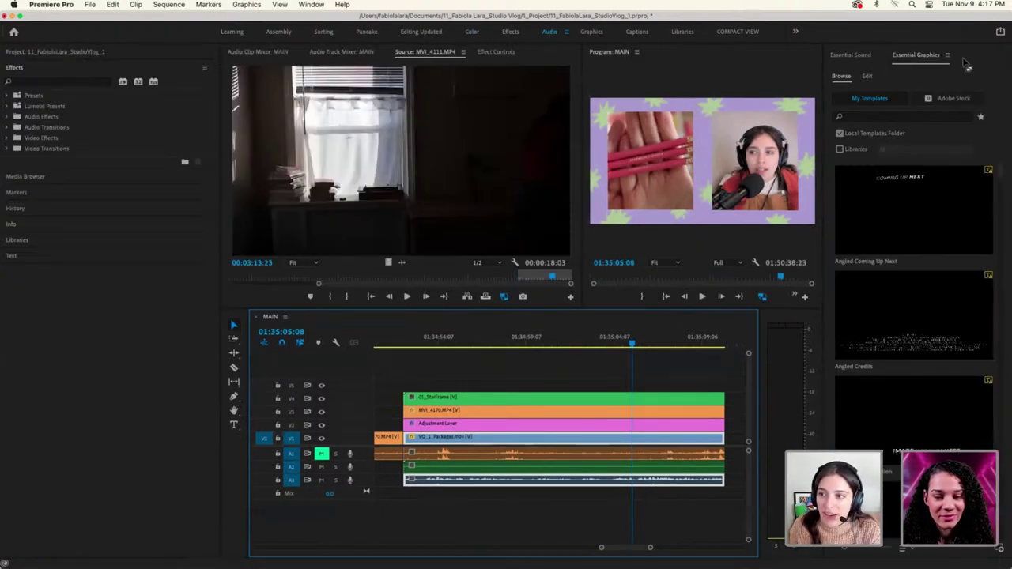
left_click(853, 56)
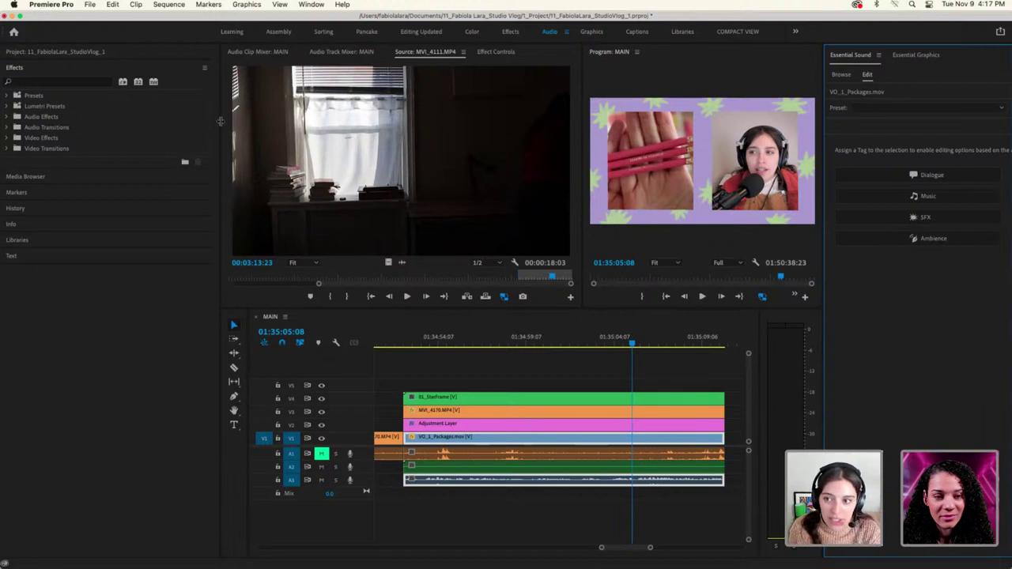
left_click_drag(824, 100, 876, 100)
left_click_drag(221, 172, 144, 174)
left_click_drag(250, 356, 174, 355)
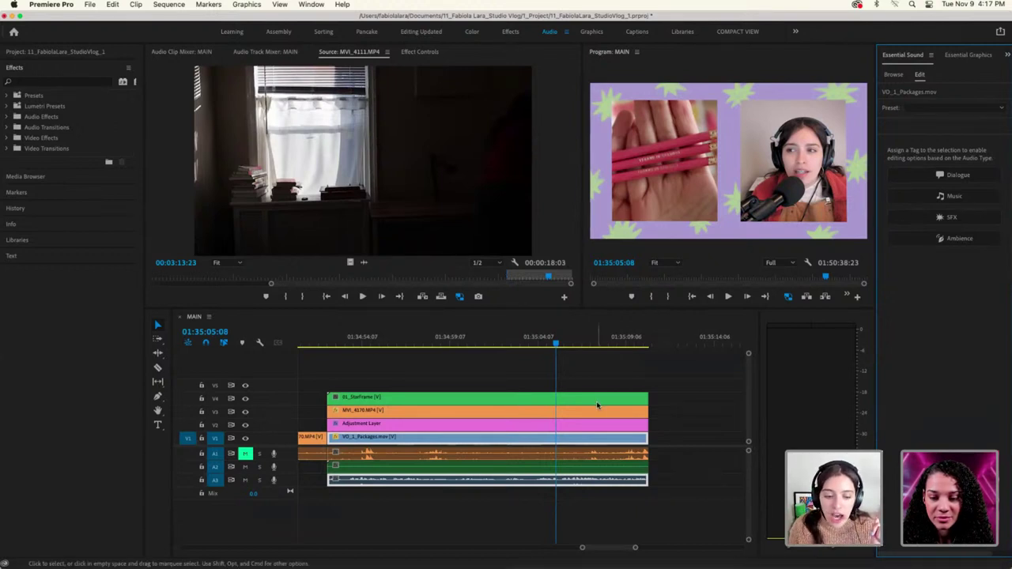
Mute audio track A2 and play the split-screen section to hear the VO_1_Packages voice-over
left_click(499, 442)
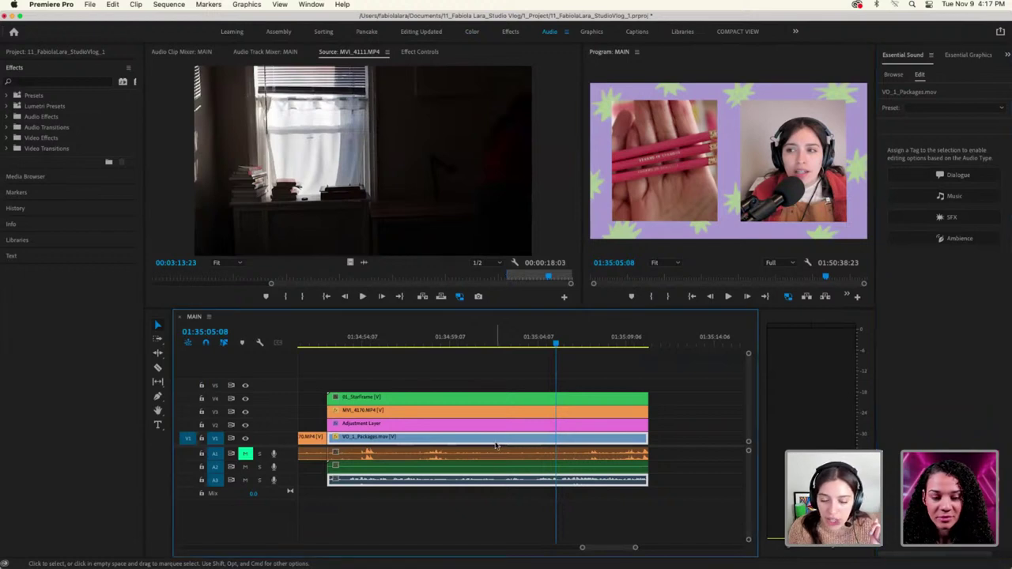
left_click(245, 468)
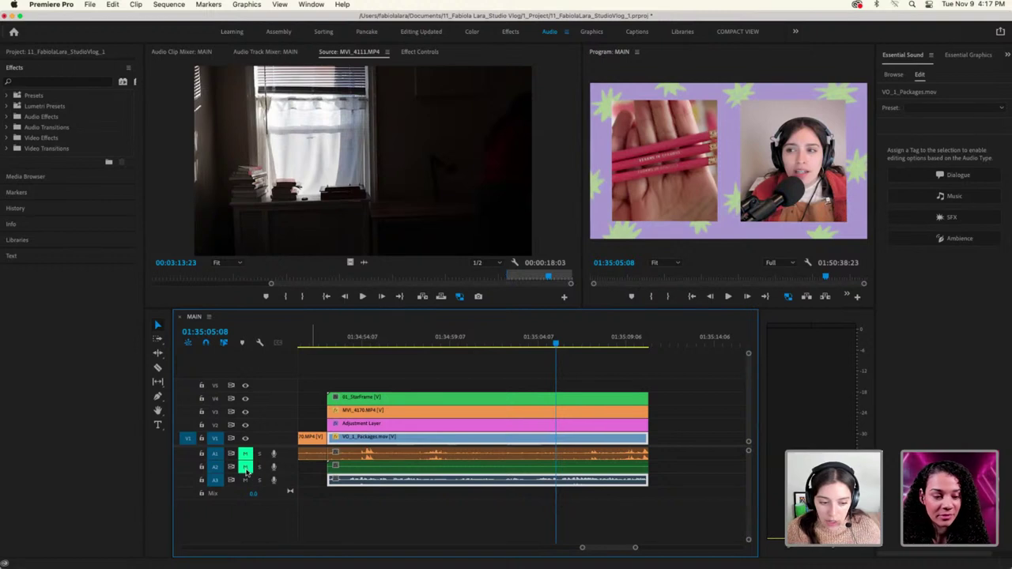
key("space")
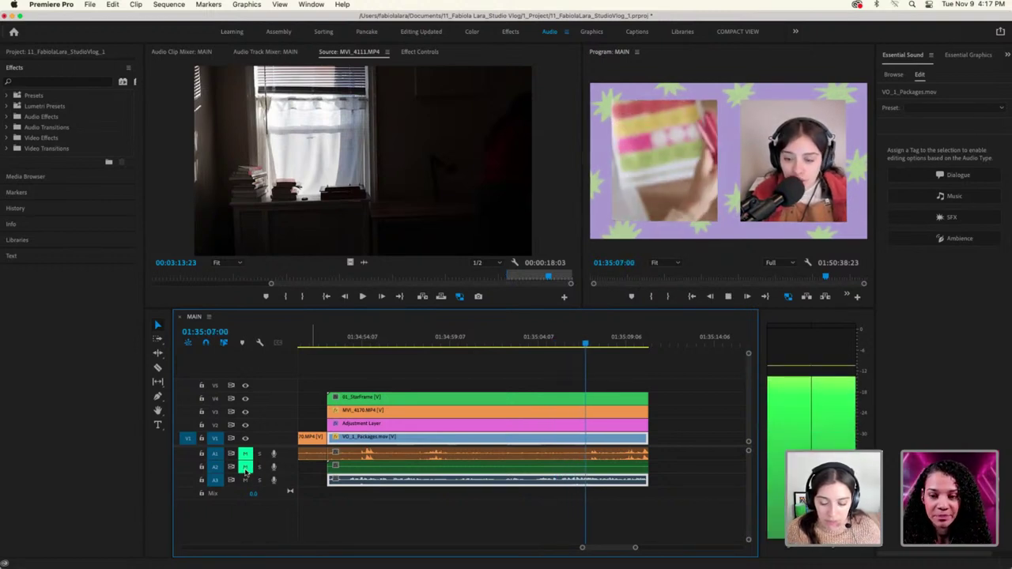
key("space")
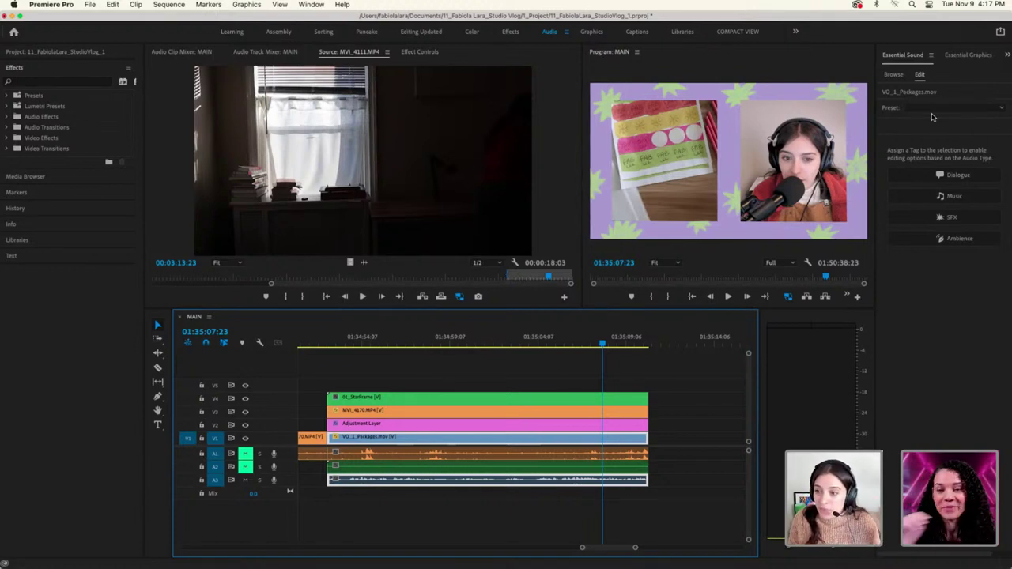
Tag the VO_1_Packages audio as Dialogue with the Podcast Voice preset and listen to the treated voice-over
left_click(938, 176)
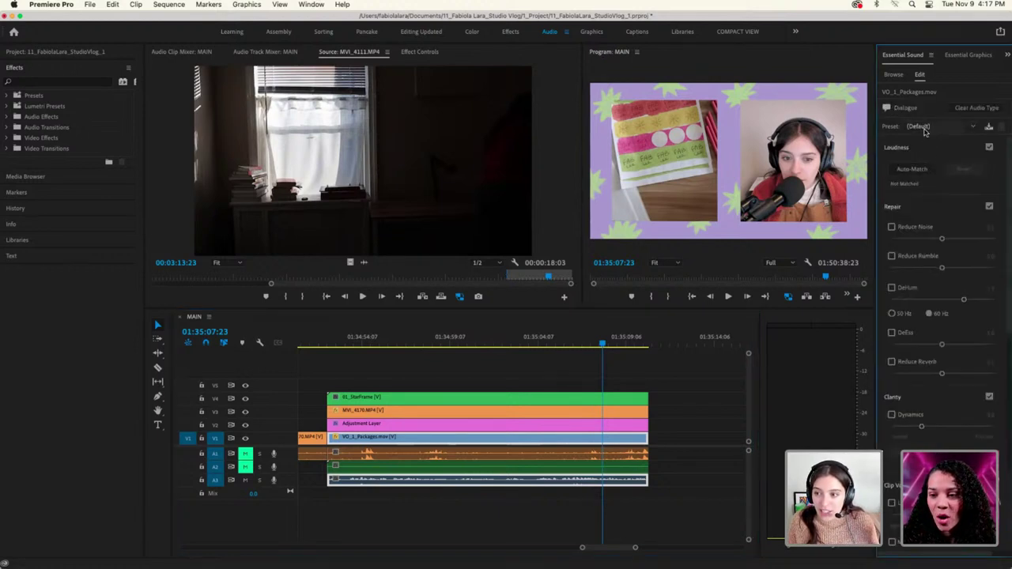
left_click(925, 128)
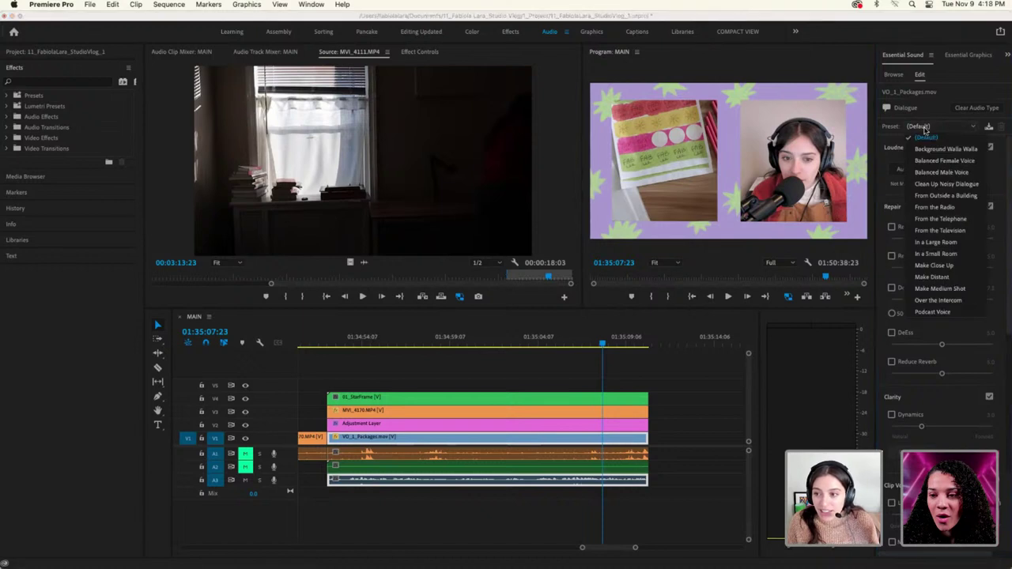
left_click(934, 312)
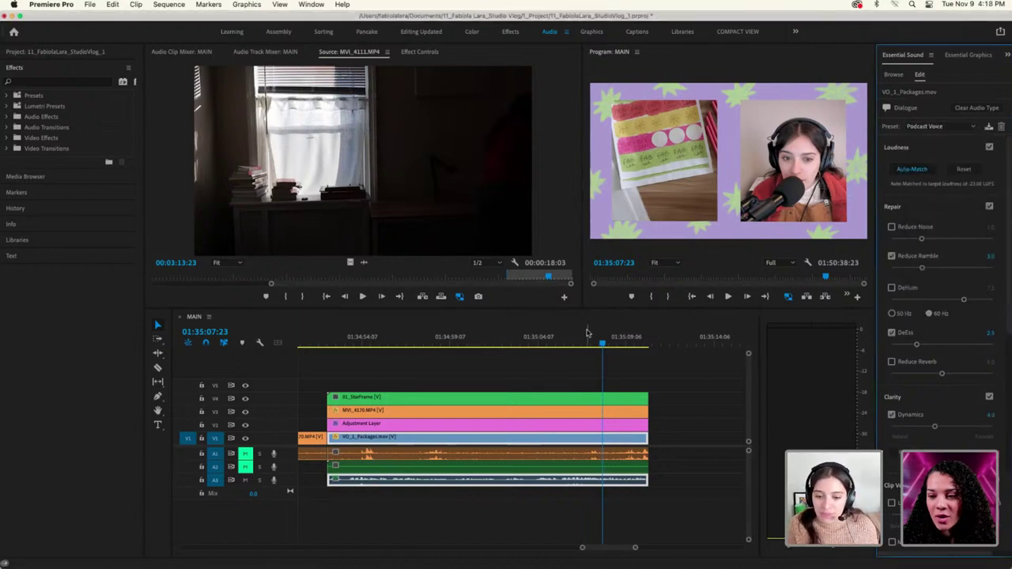
left_click_drag(601, 344, 520, 344)
key("space")
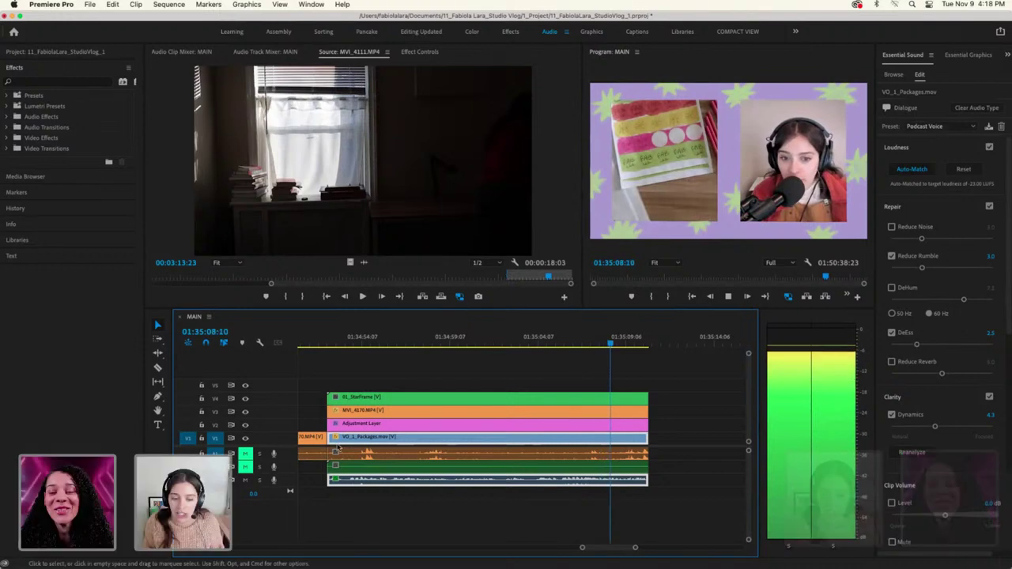
key("space")
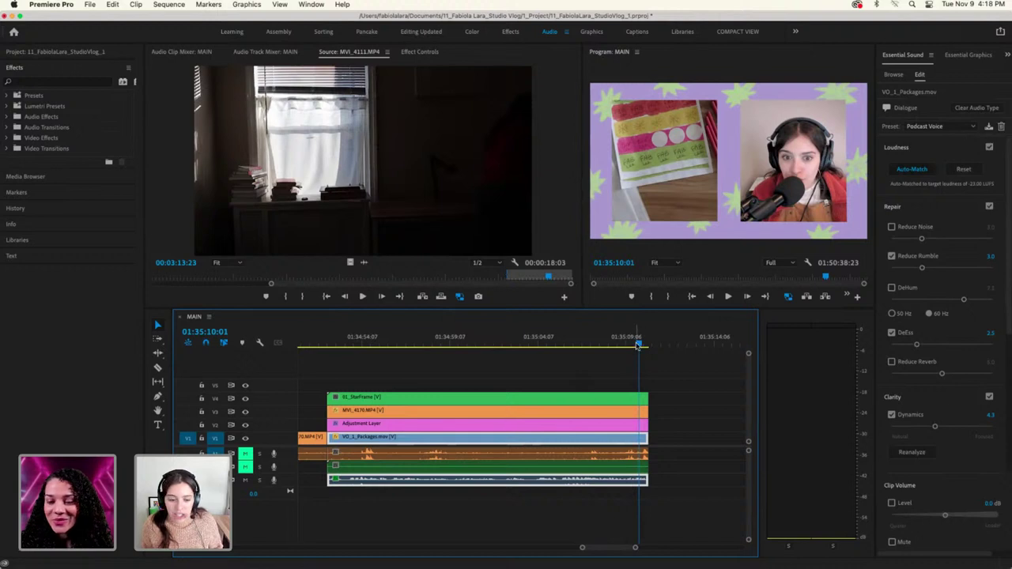
Set the VO_1_Packages dialogue preset back to (Default) and play from 01:35:03:09, keeping the Podcast Voice preset in the list
left_click(519, 346)
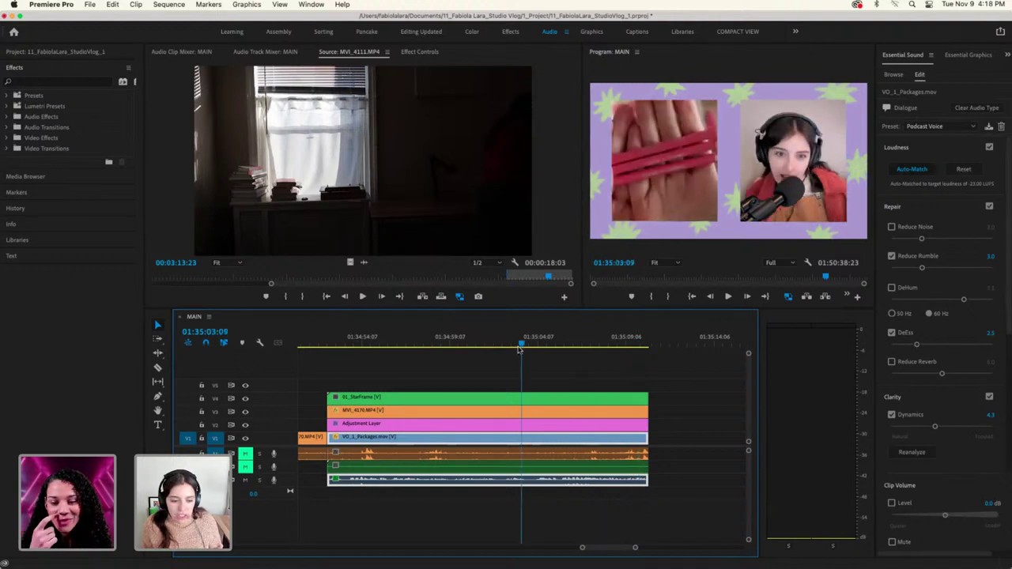
left_click(1002, 128)
left_click(1002, 129)
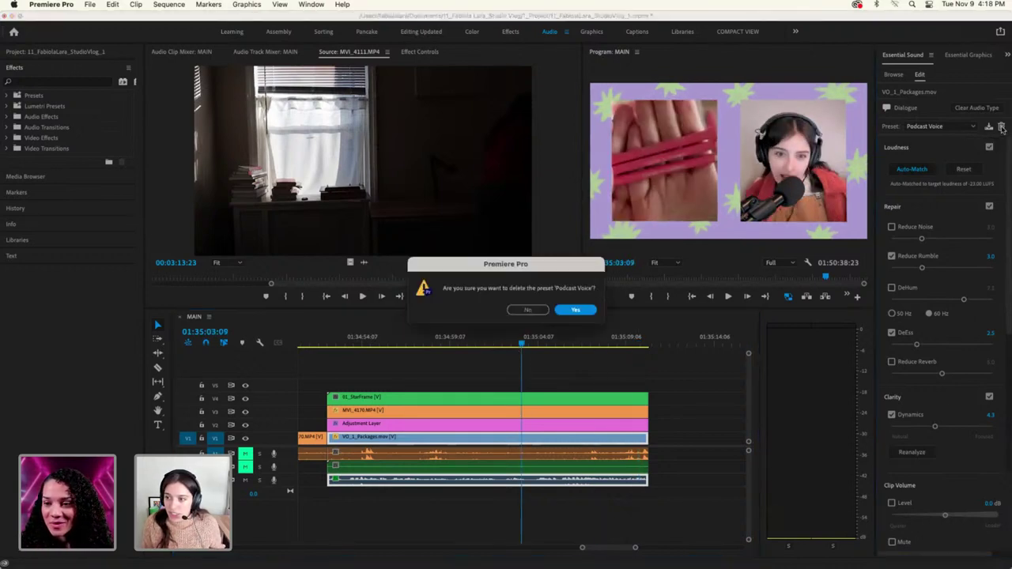
left_click(539, 314)
left_click(922, 127)
left_click(923, 142)
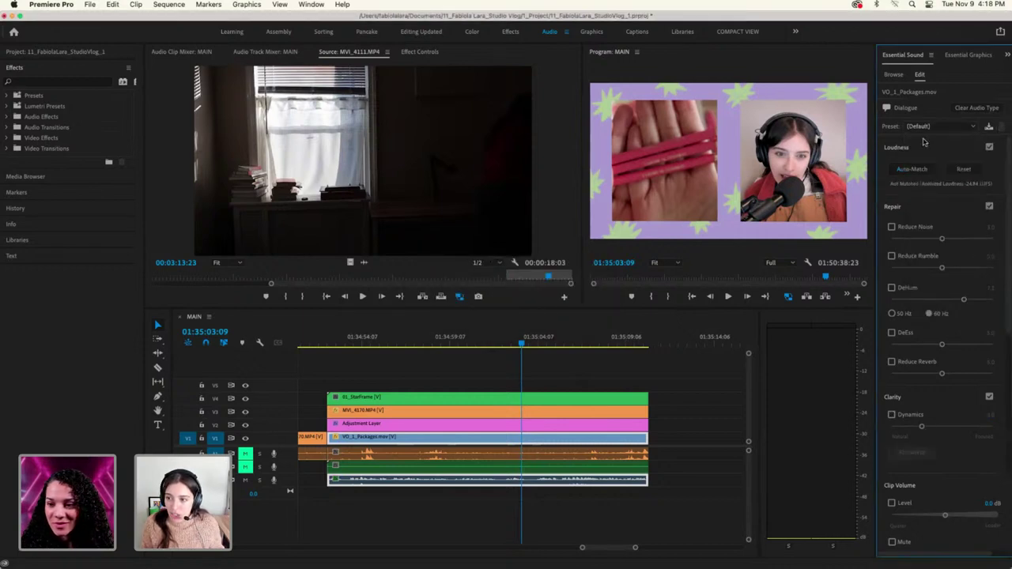
key("space")
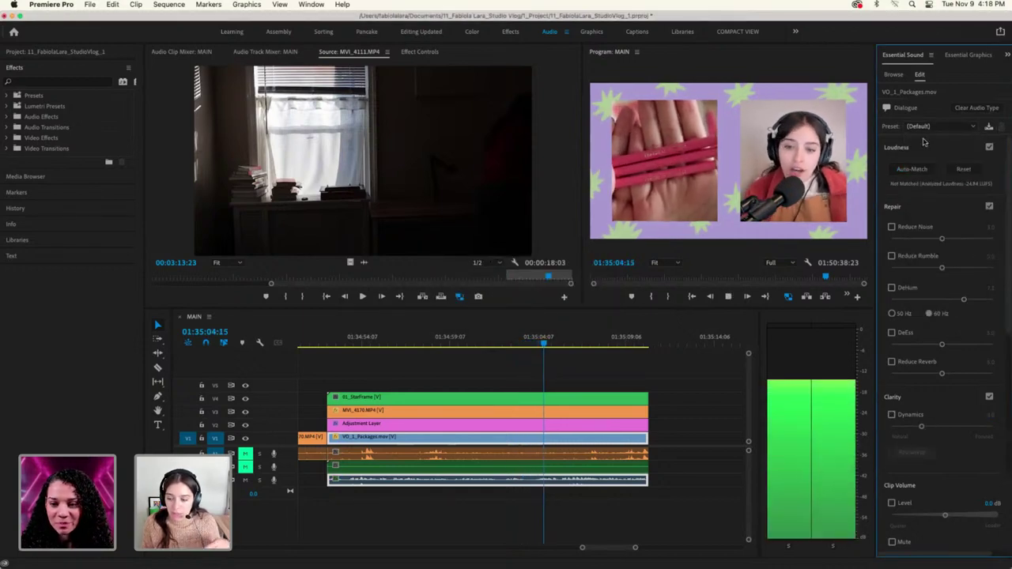
Try the Background Walla Walla preset on the voice-over during playback, and return to 01:34:52:13
left_click(927, 128)
left_click(937, 158)
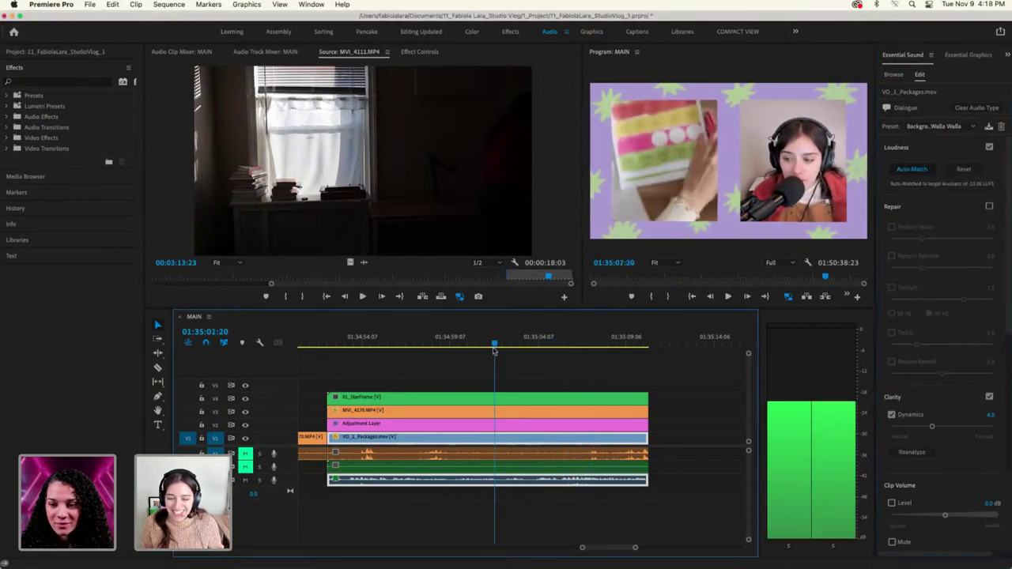
left_click(330, 365)
left_click(330, 366)
Compare the (Default) and Podcast Voice presets on the voice-over while playing the start of the split-screen section
left_click(937, 127)
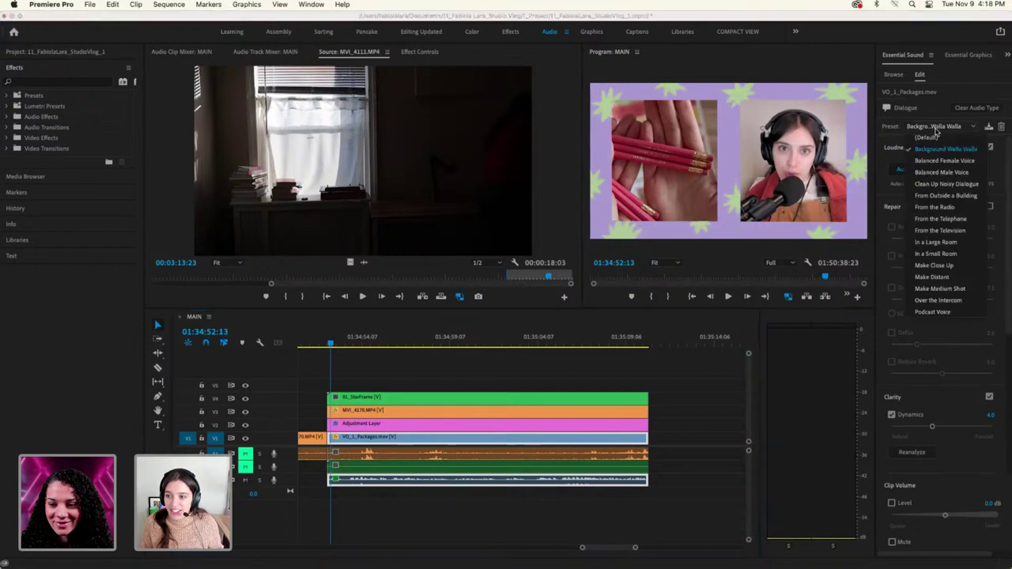
left_click(927, 137)
key("space")
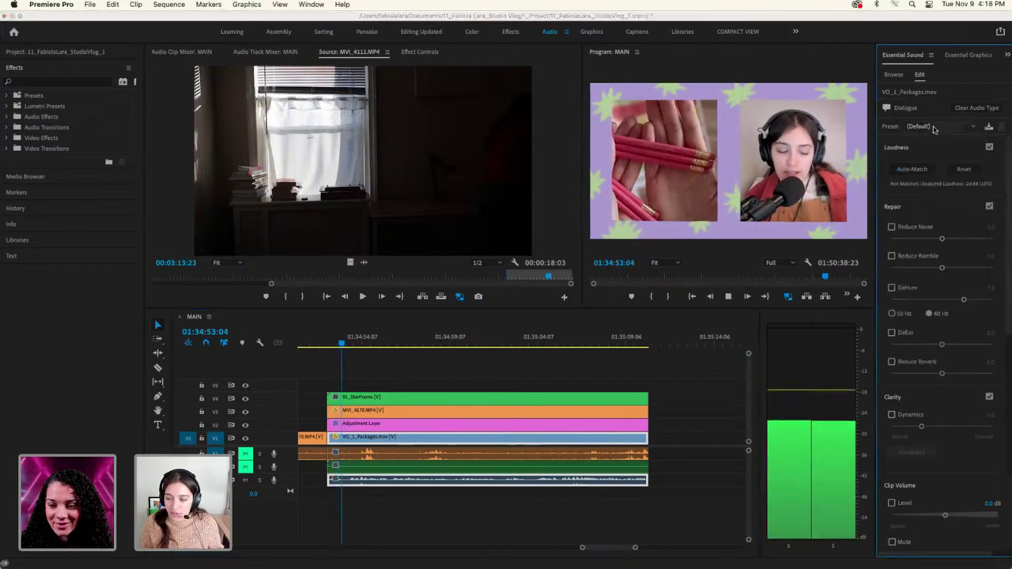
left_click(937, 126)
left_click(941, 311)
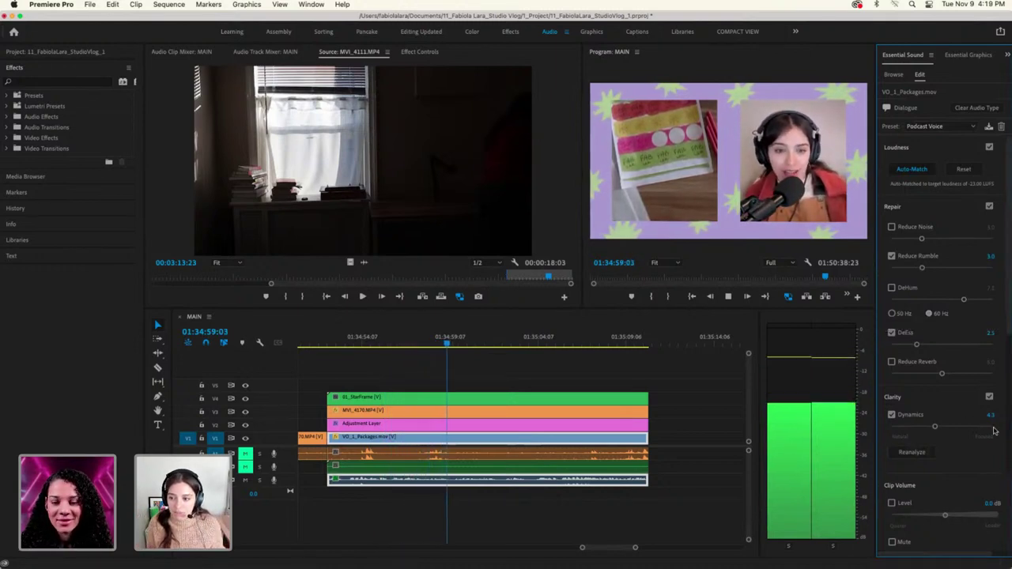
key("space")
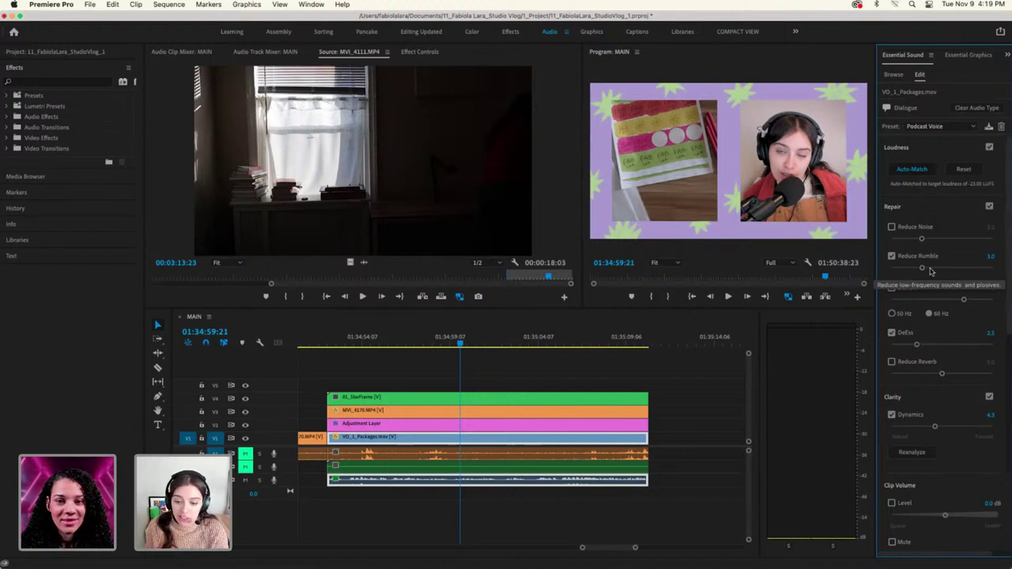
left_click(428, 345)
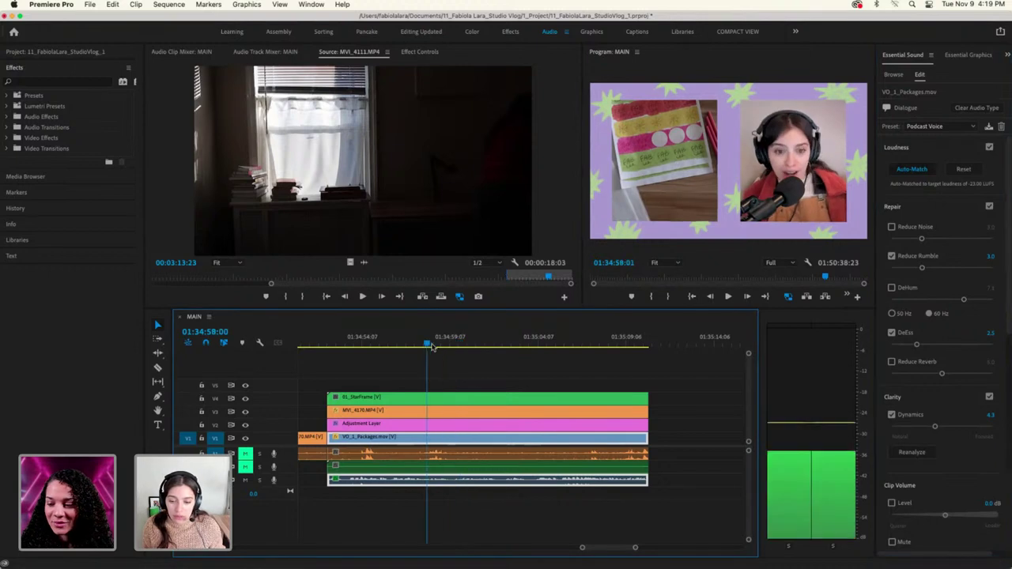
left_click_drag(432, 348, 397, 350)
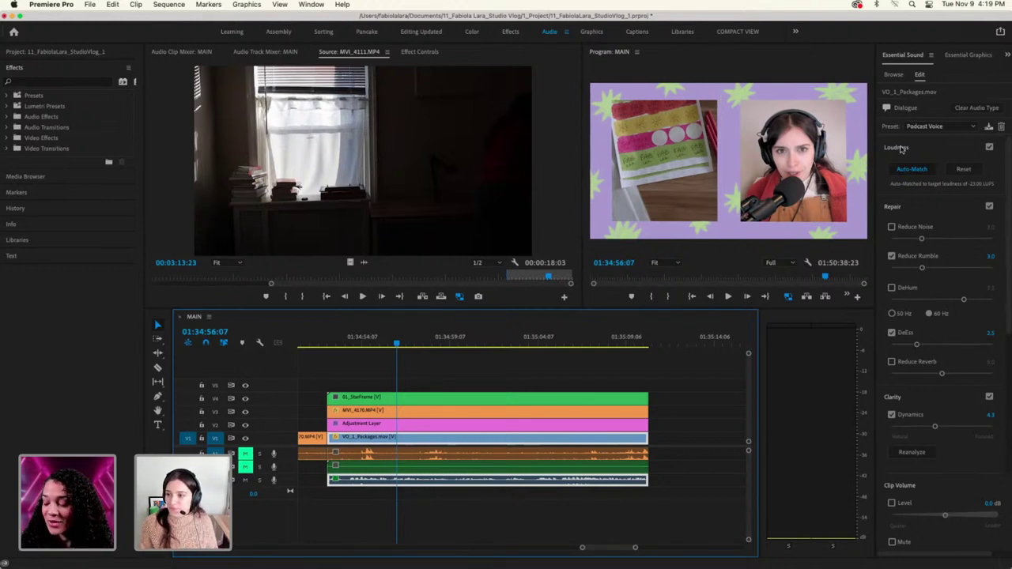
Give the Essential Sound options more width and look over the available dialogue presets
left_click_drag(876, 156, 825, 183)
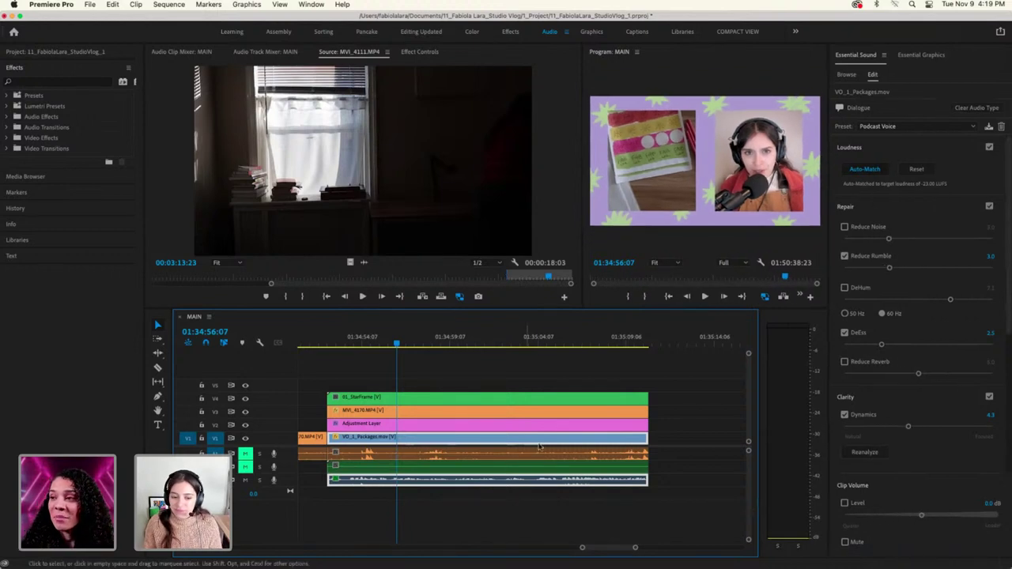
left_click(909, 126)
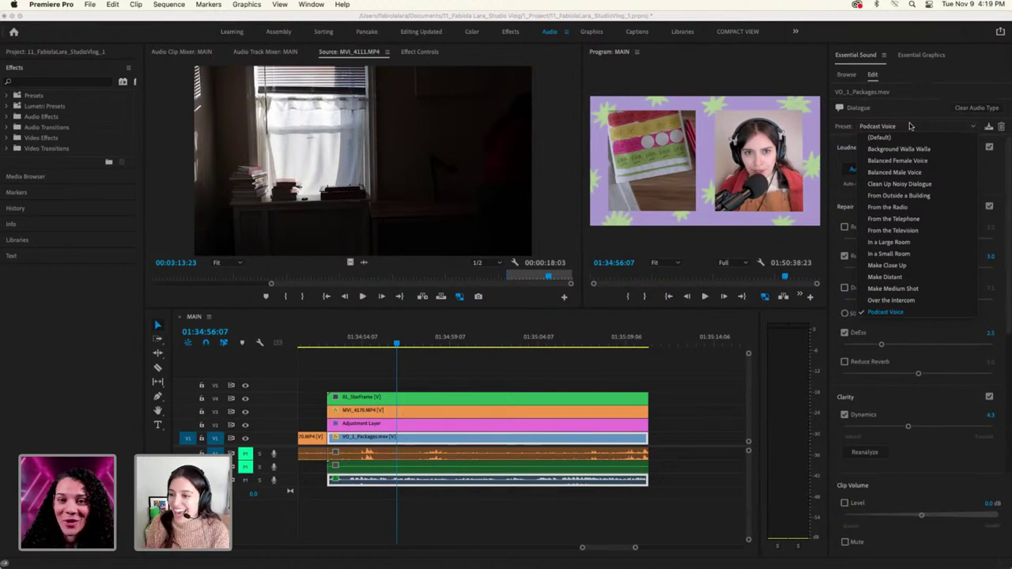
left_click(909, 126)
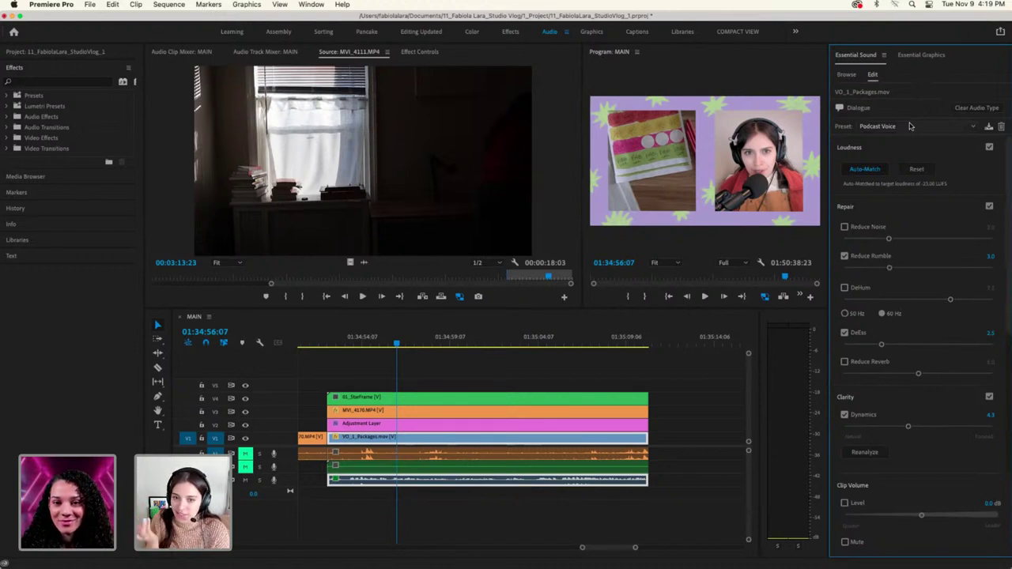
Try the Over the Intercom preset on VO_1_Packages and play the voice-over from 01:34:56:07
left_click(909, 127)
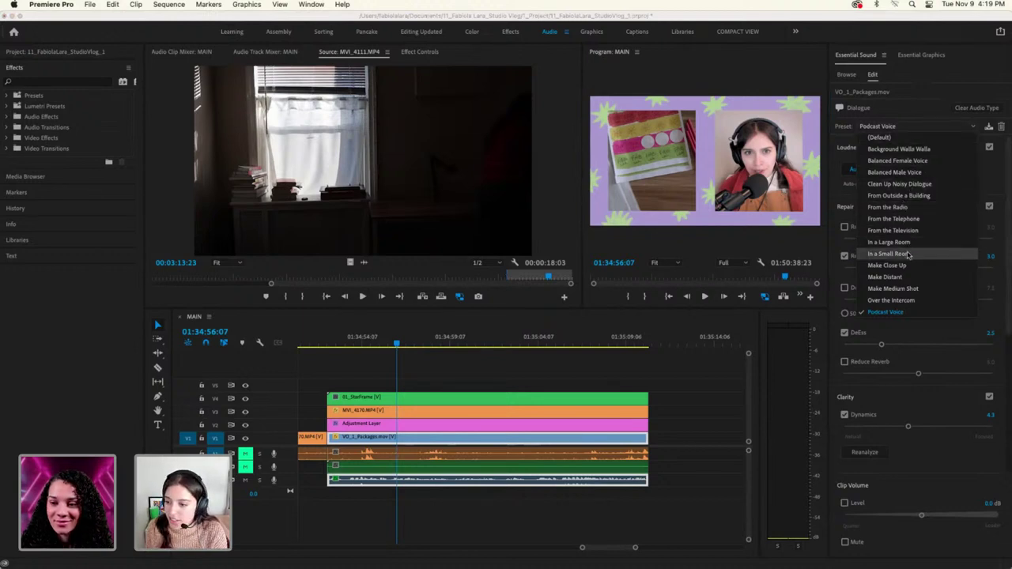
left_click(902, 301)
key("space")
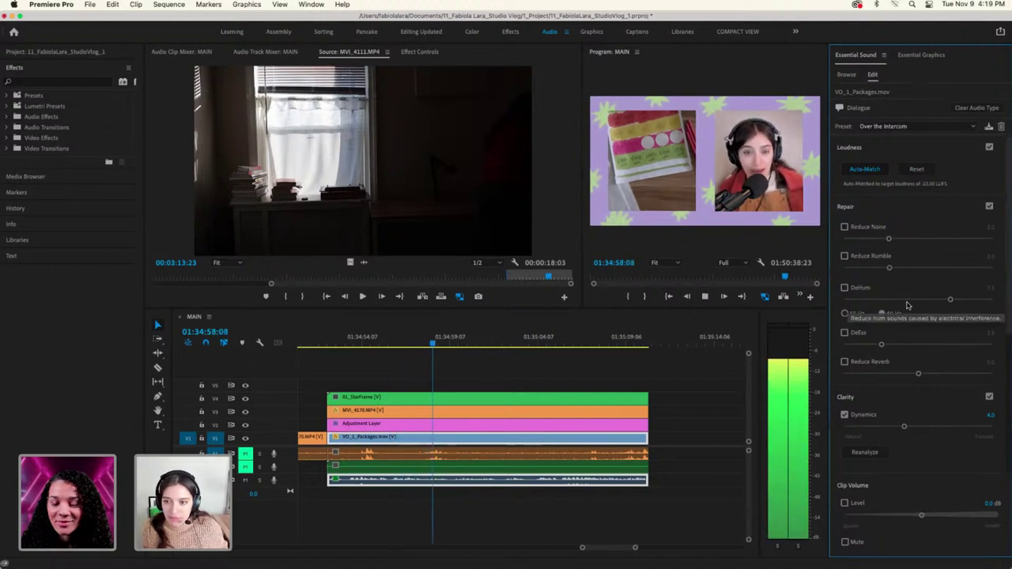
key("space")
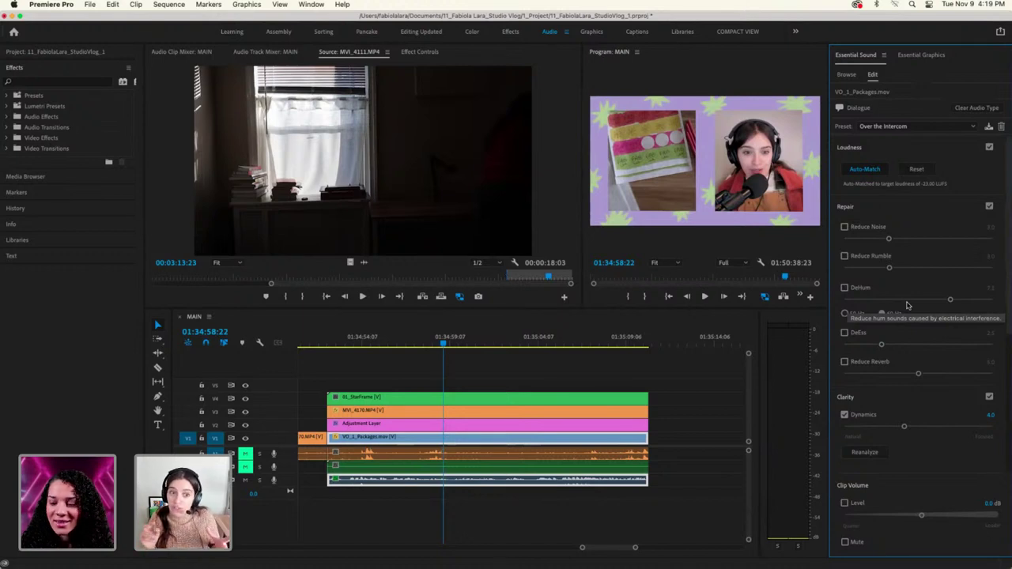
Try the From the Radio preset on VO_1_Packages and listen to a short stretch of the voice-over
left_click(865, 127)
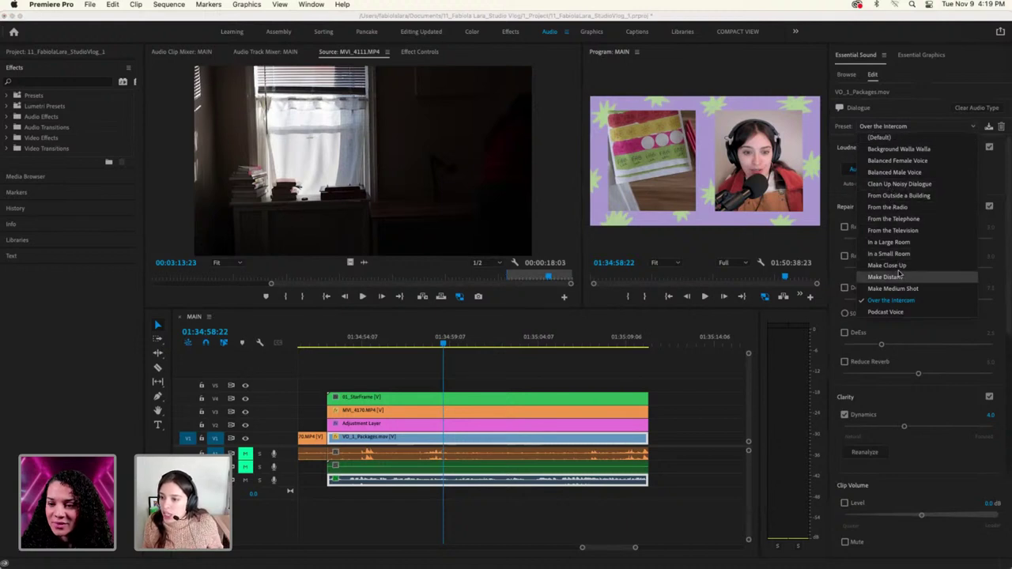
left_click(911, 208)
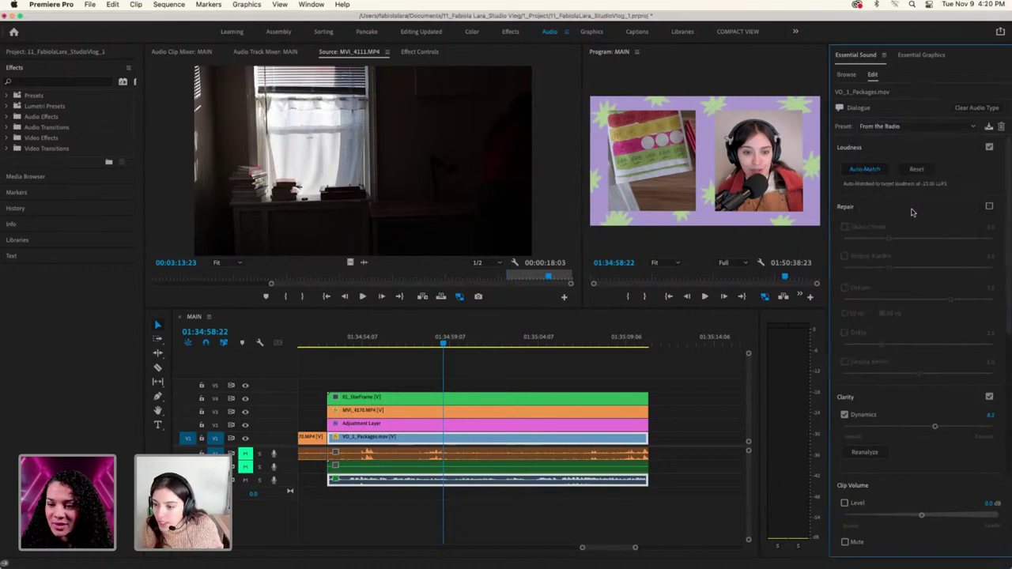
key("space")
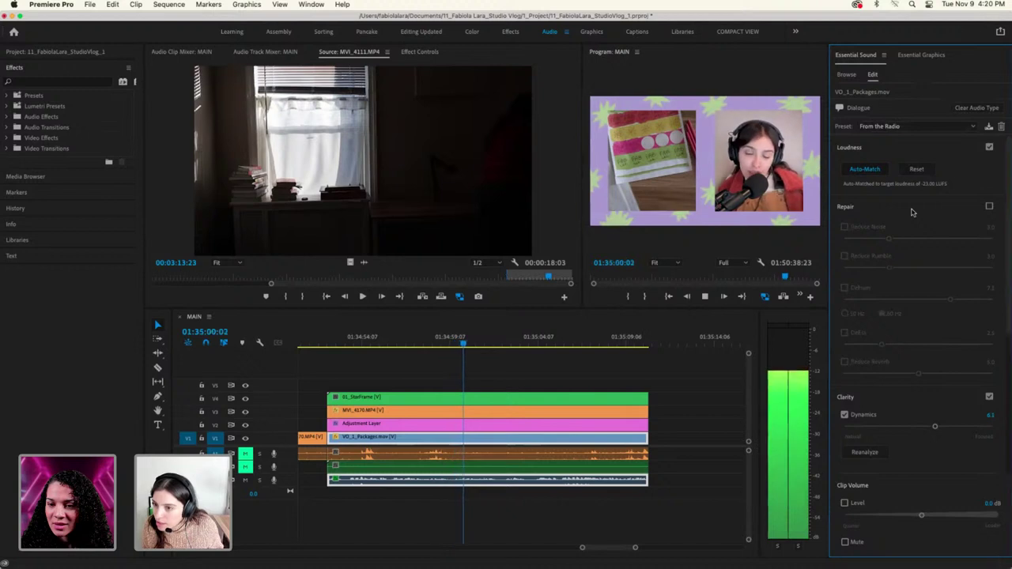
key("space")
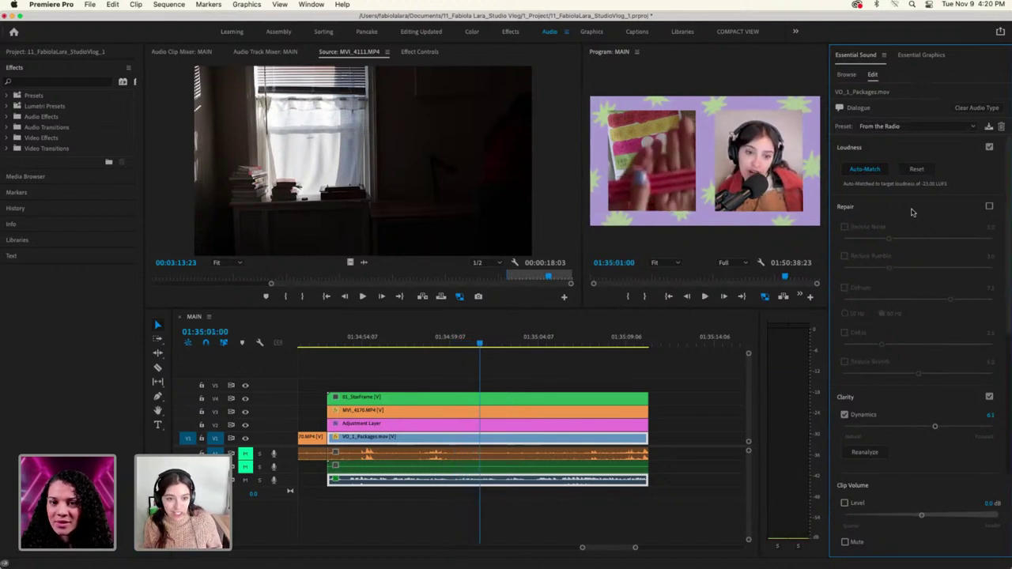
Apply the Balanced Female Voice preset to VO_1_Packages and play the voice-over from 01:34:59:20
left_click(896, 128)
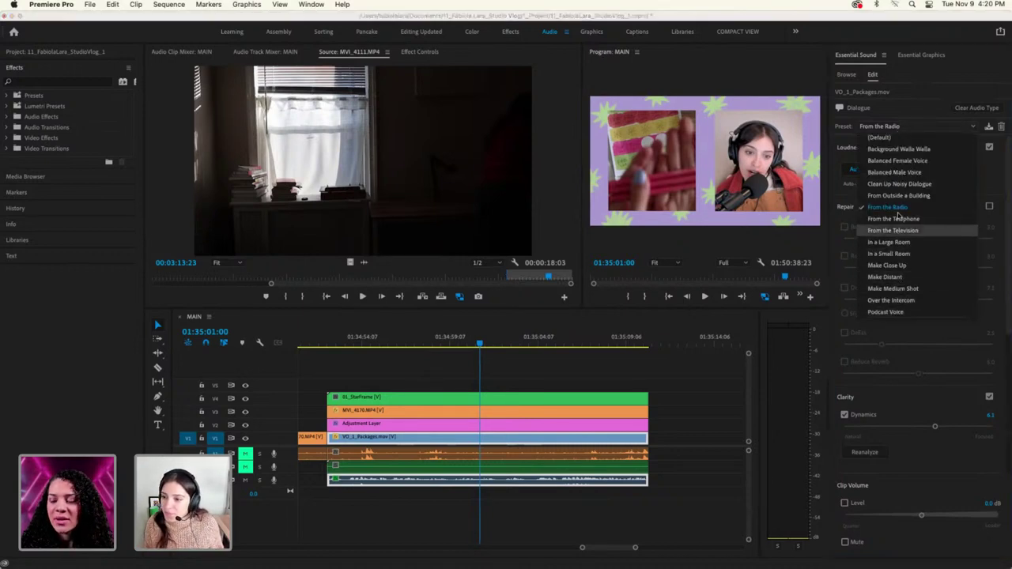
left_click(897, 161)
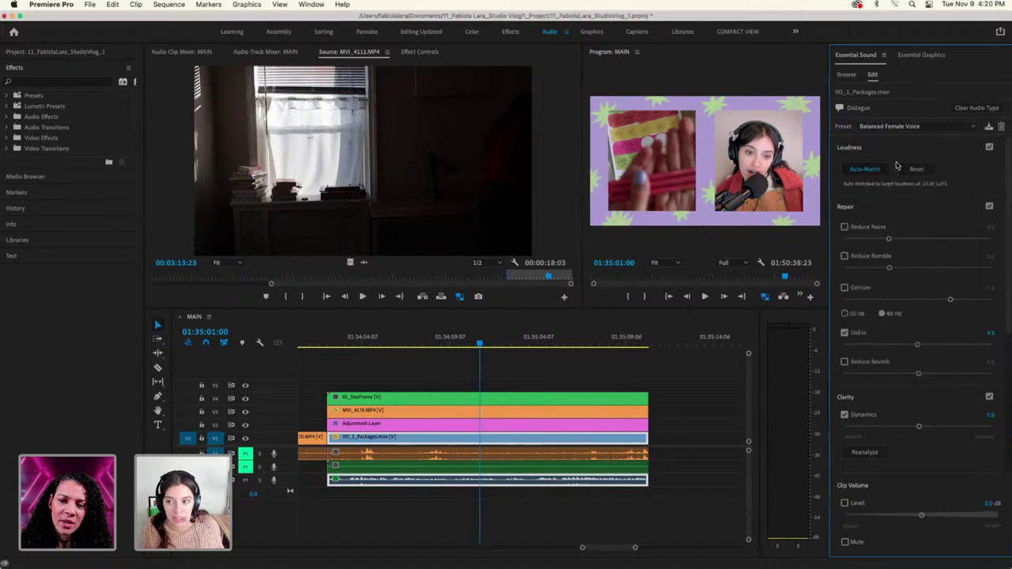
left_click(479, 344)
key("space")
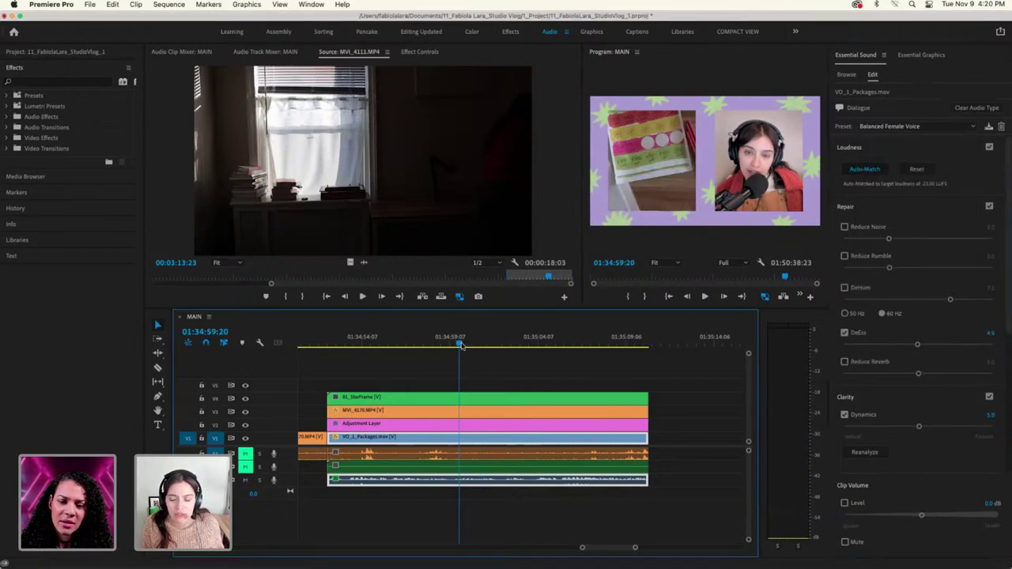
Try the Podcast Voice preset and the Balanced Male Voice preset on VO_1_Packages while the voice-over plays
left_click(896, 129)
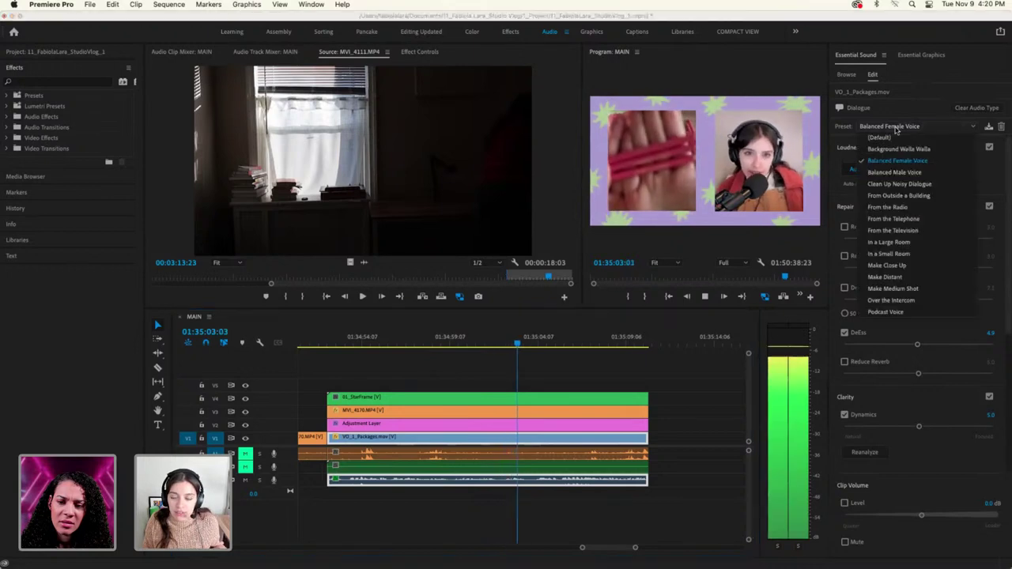
left_click(885, 311)
left_click(898, 126)
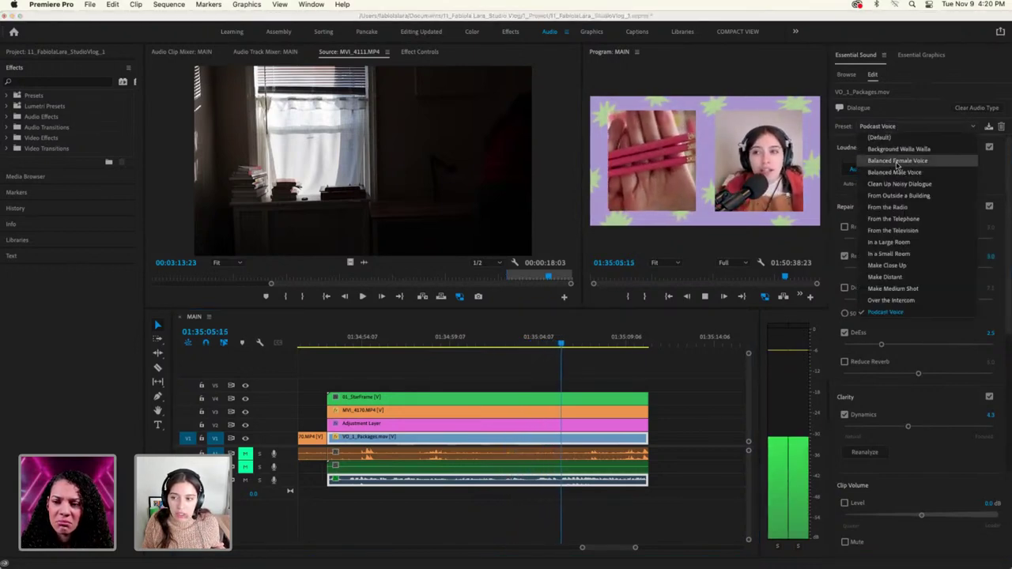
left_click(894, 172)
Apply the Balanced Female Voice preset to VO_1_Packages and return the playhead to 01:34:58:05
left_click(896, 129)
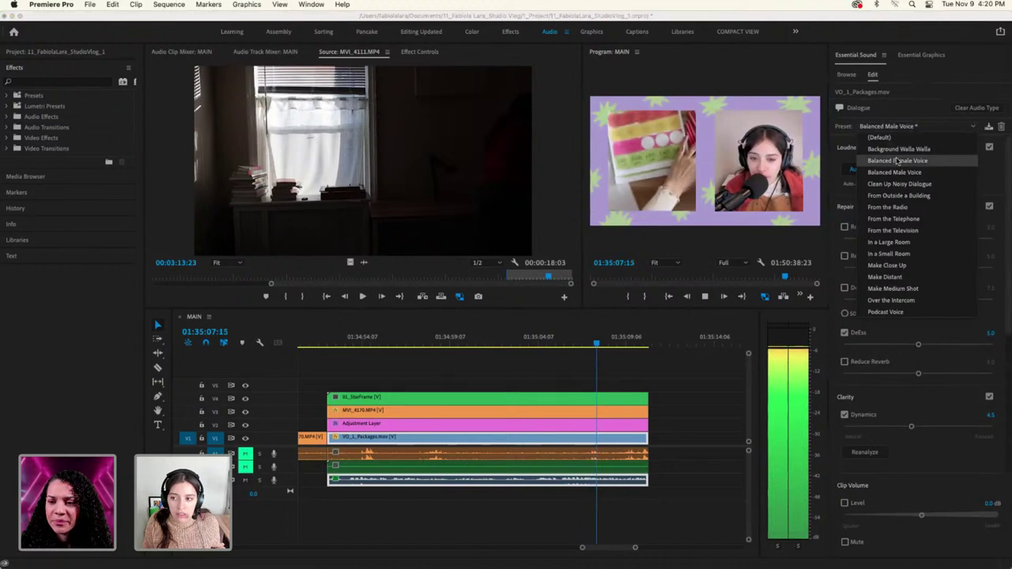
left_click(898, 162)
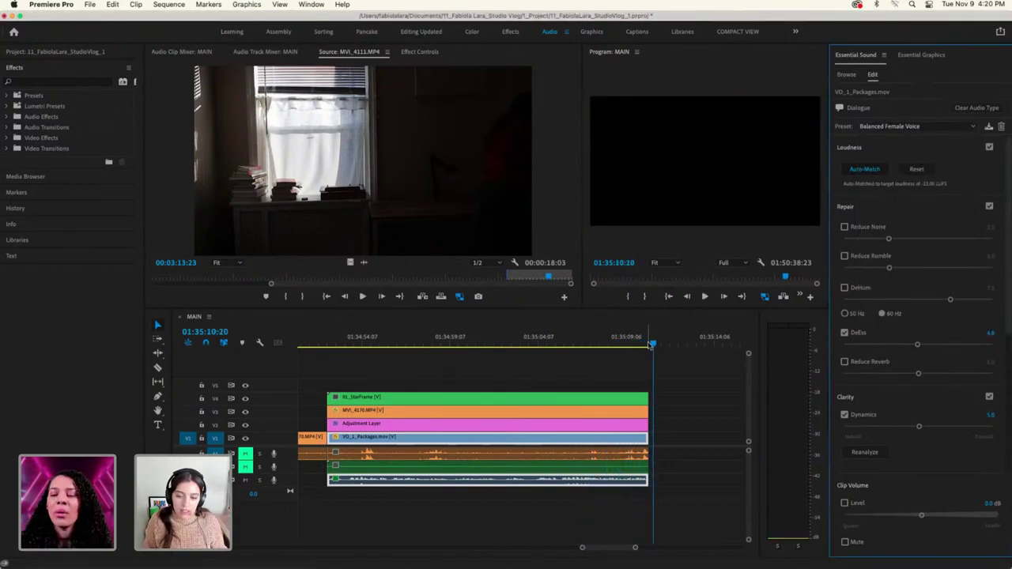
left_click_drag(554, 342, 432, 354)
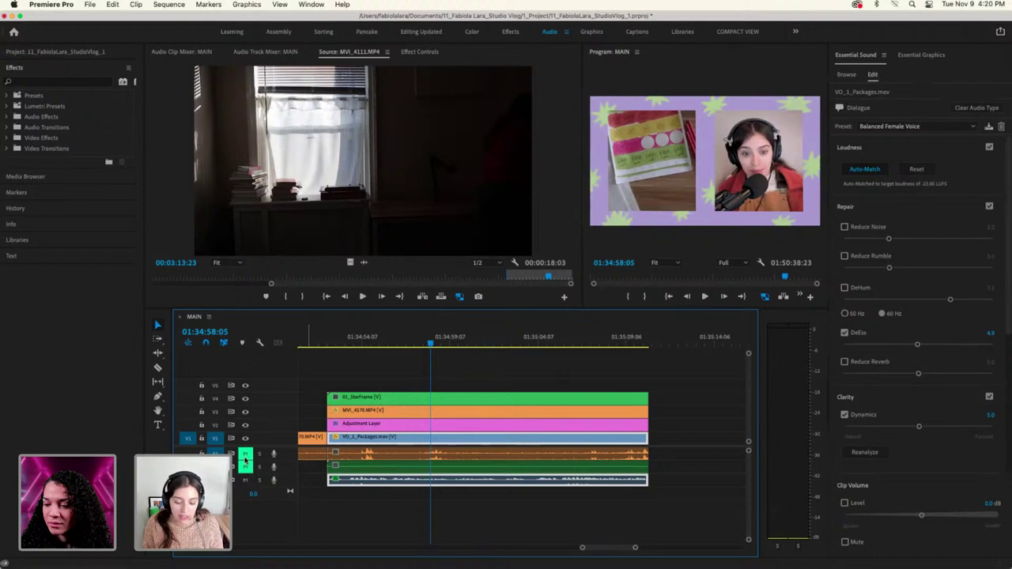
Select MVI_4170's audio, unmute and solo its track, and play it from 01:34:58:05
left_click(388, 456)
left_click(246, 480)
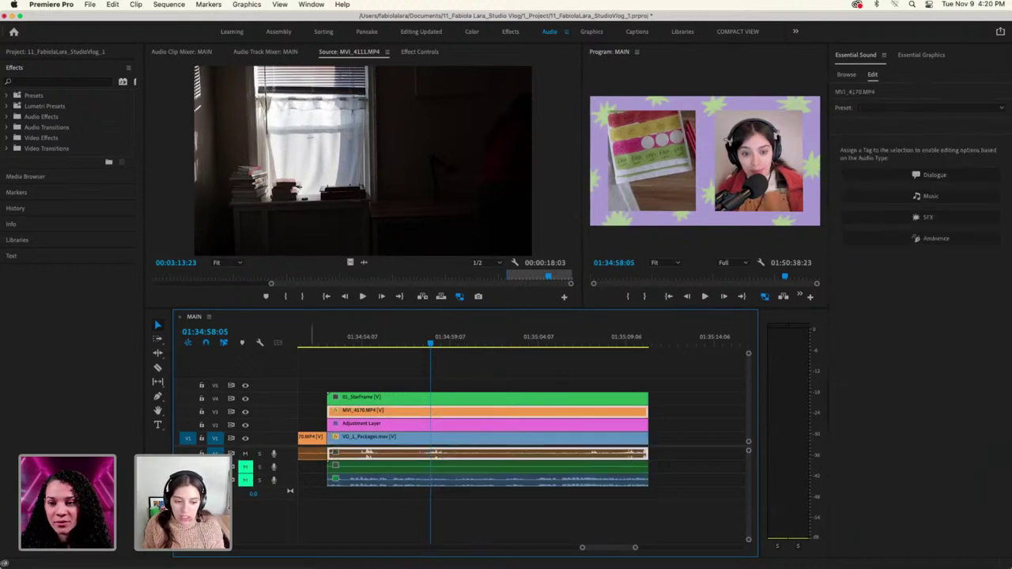
left_click(260, 453)
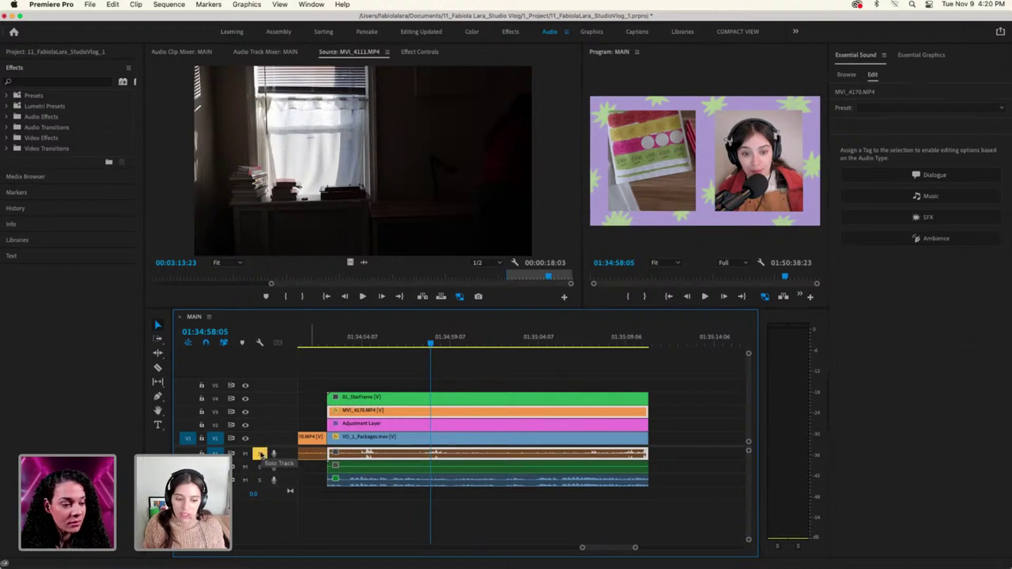
key("space")
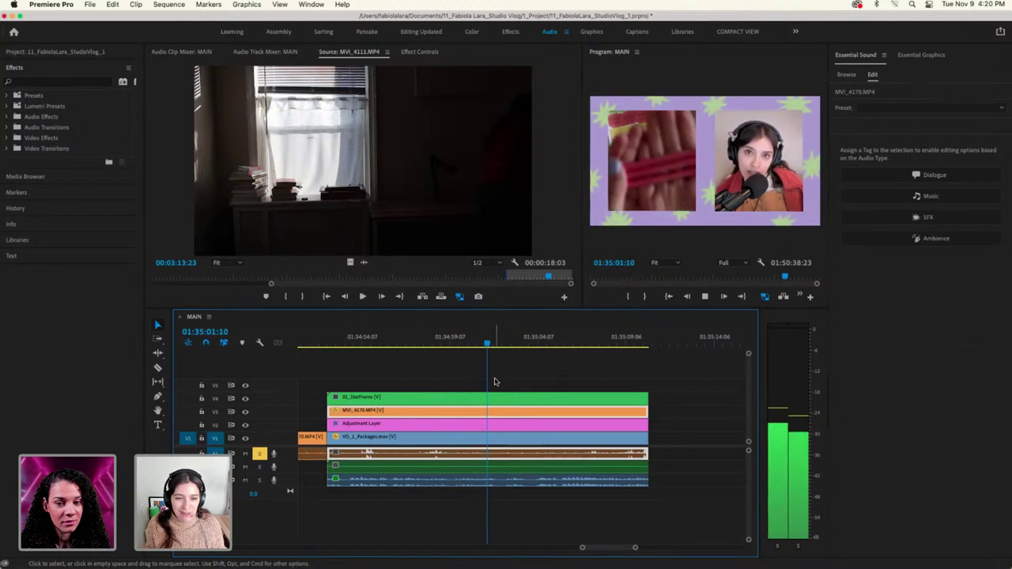
key("space")
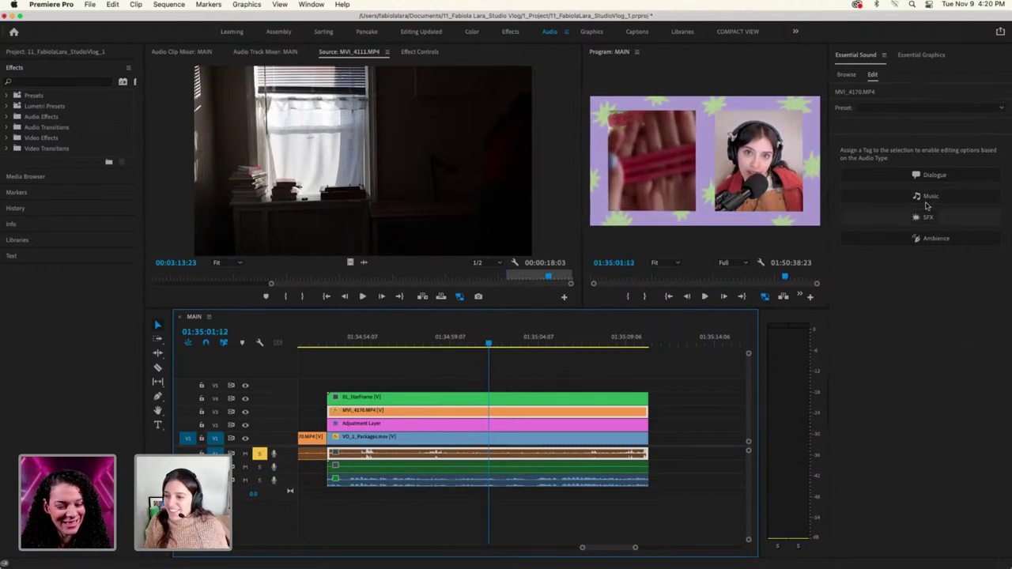
Tag MVI_4170's audio as Ambience and try the Room Ambience reverb on it during playback
left_click(929, 240)
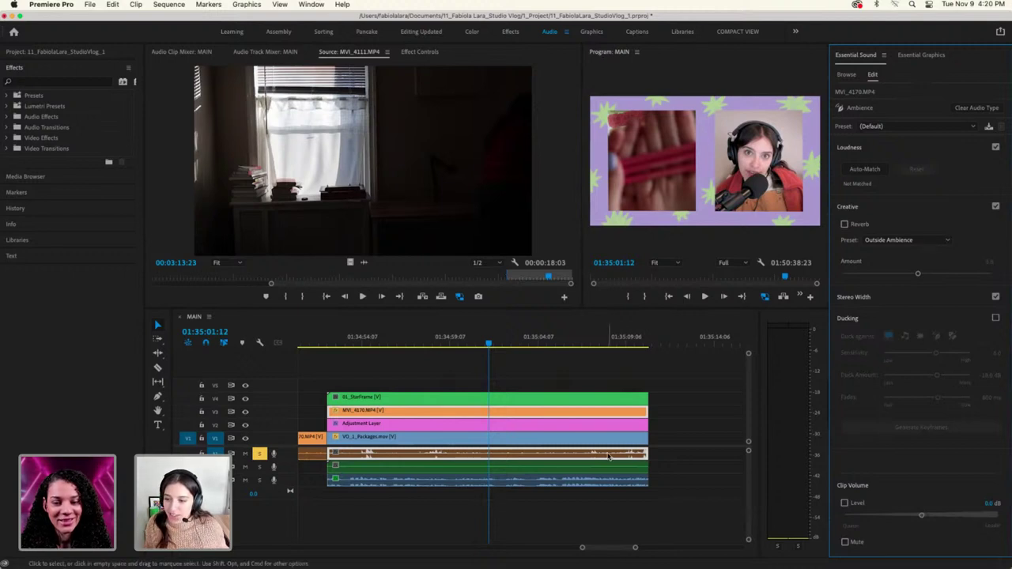
key("space")
left_click(894, 240)
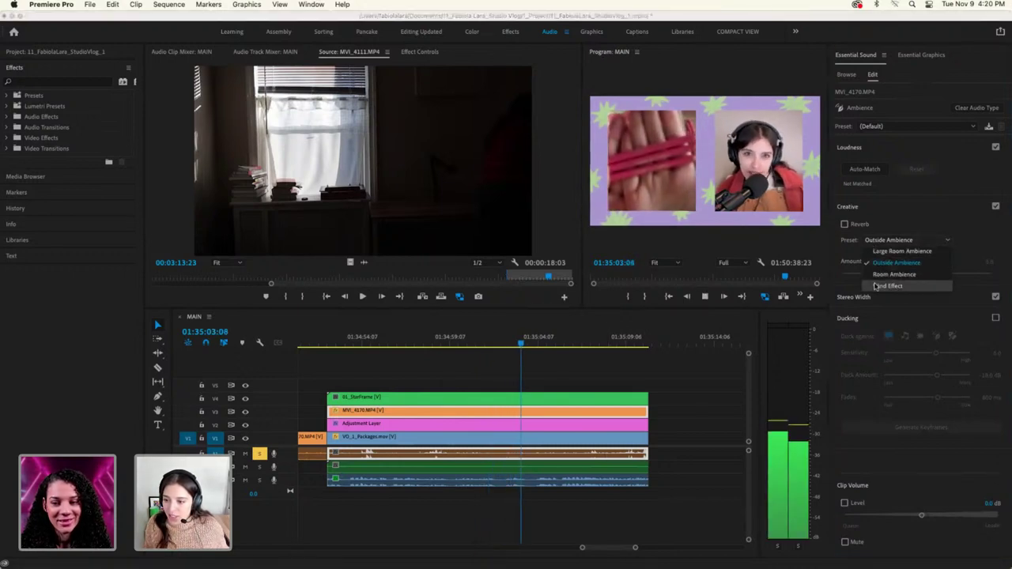
left_click(902, 274)
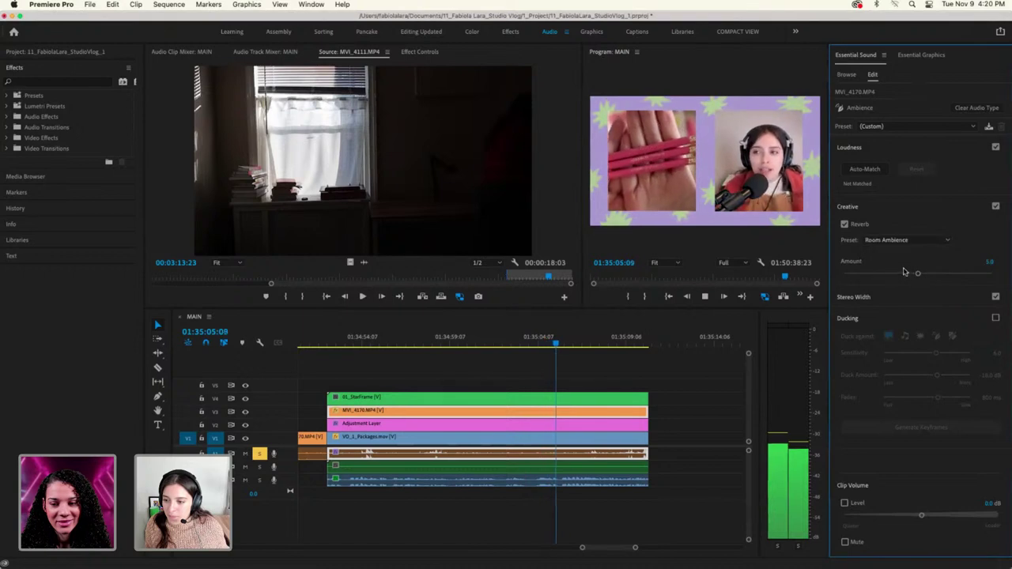
Try the Large Room Ambience reverb at an amount of 1.9 on MVI_4170 and return the playhead to 01:35:04:00
left_click(884, 240)
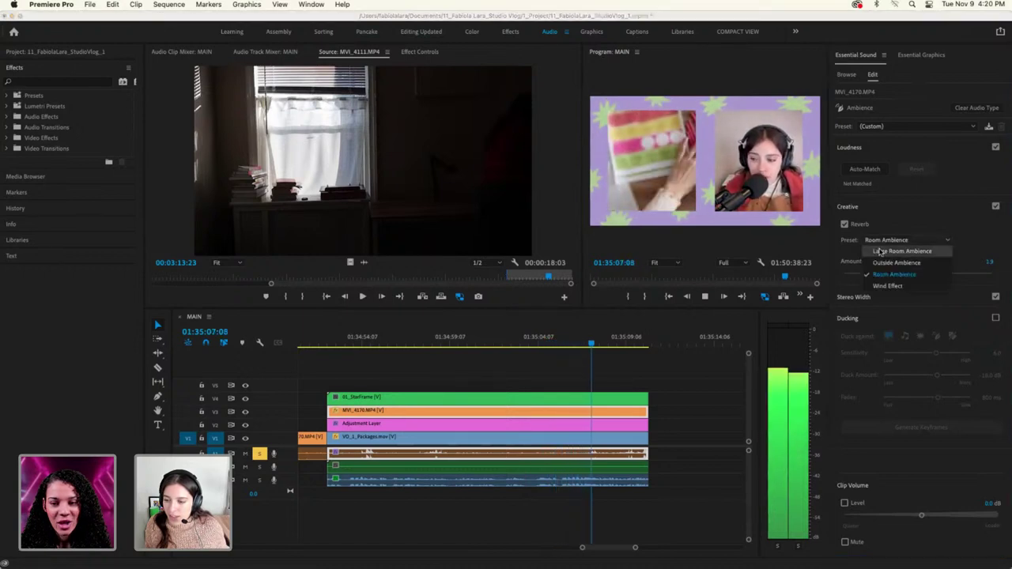
left_click(880, 251)
key("space")
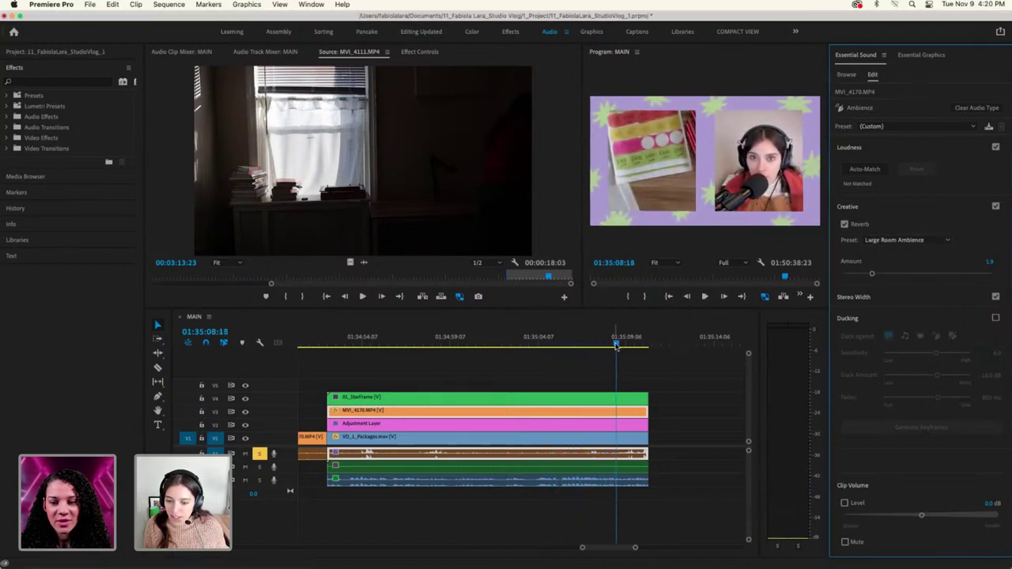
left_click_drag(616, 346, 533, 342)
Look over the available Ambience presets and clear the audio type from MVI_4170
left_click(917, 125)
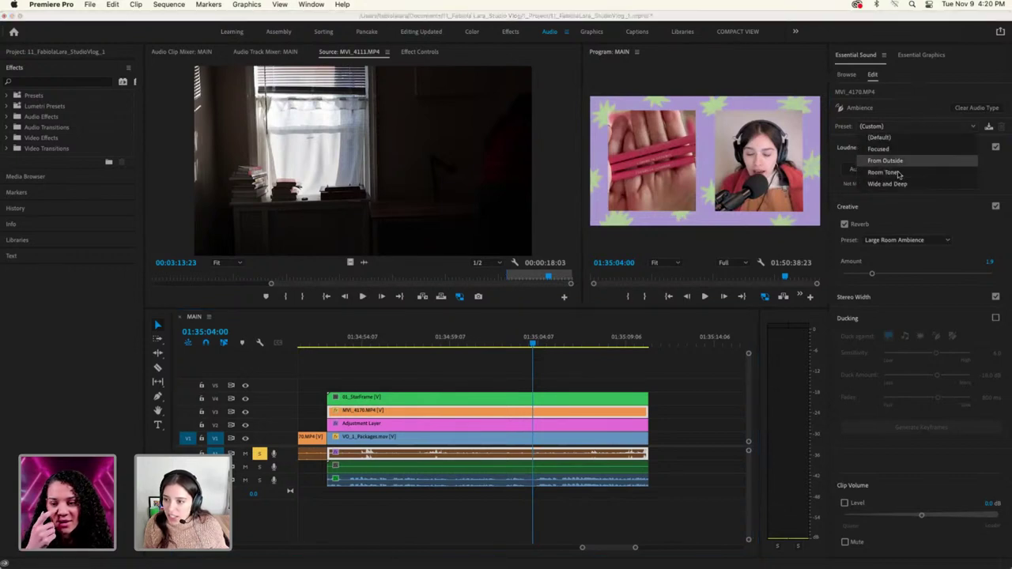
left_click(925, 125)
left_click(920, 126)
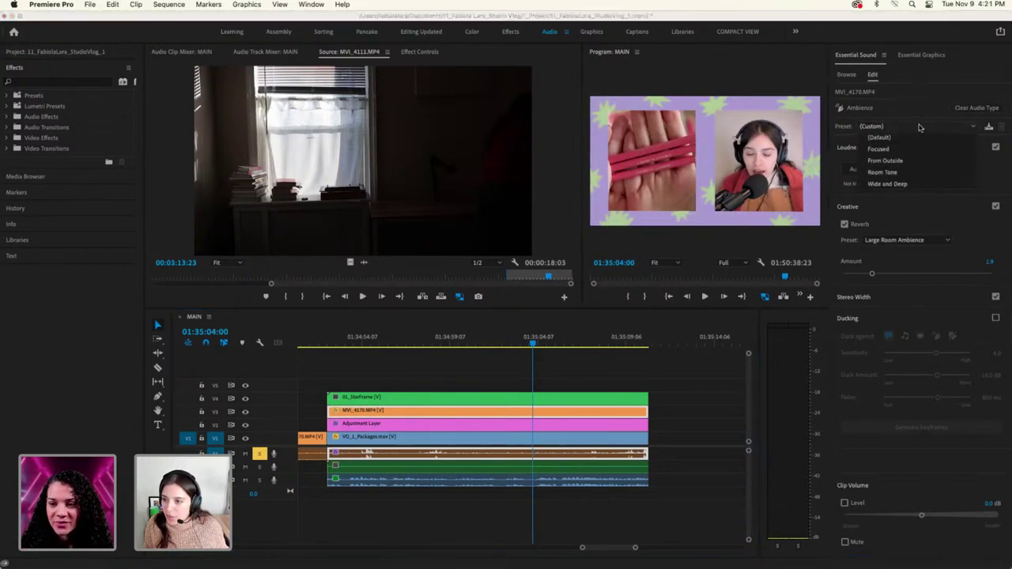
left_click(920, 127)
left_click(920, 126)
left_click(920, 127)
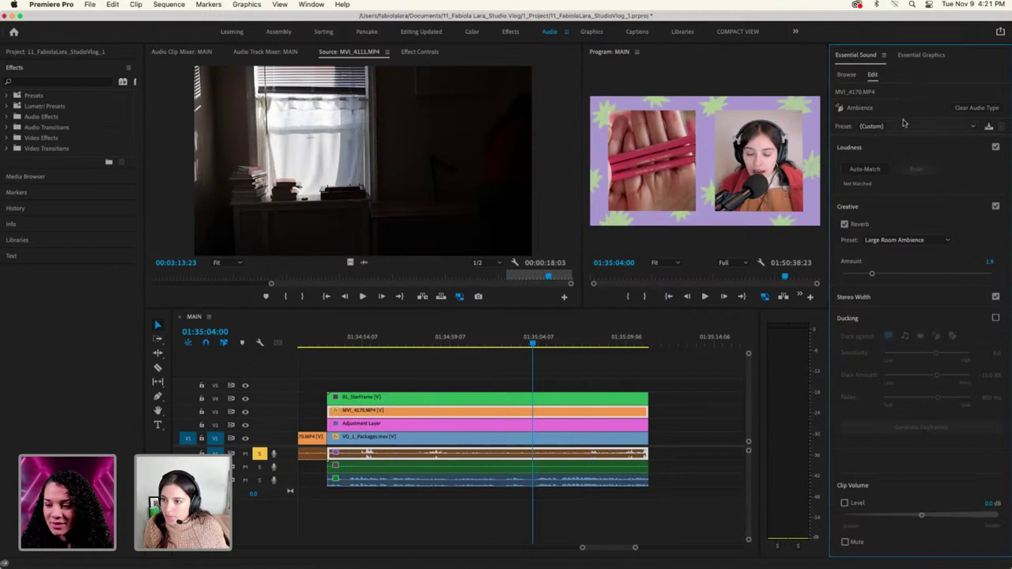
left_click(978, 109)
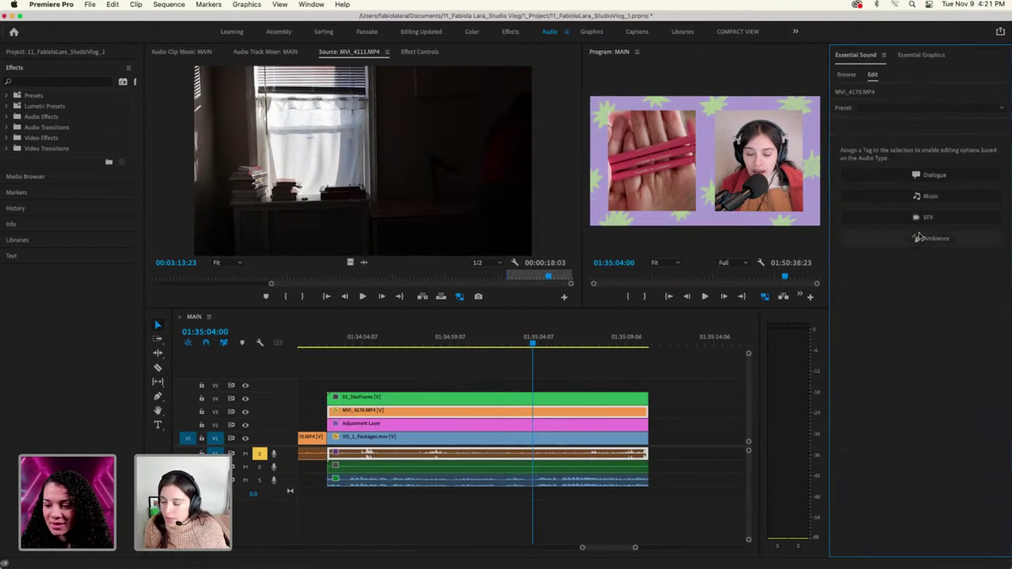
Tag MVI_4170's audio as Music, apply the Balanced Background Music preset, and play it from about 01:34:55
left_click(926, 196)
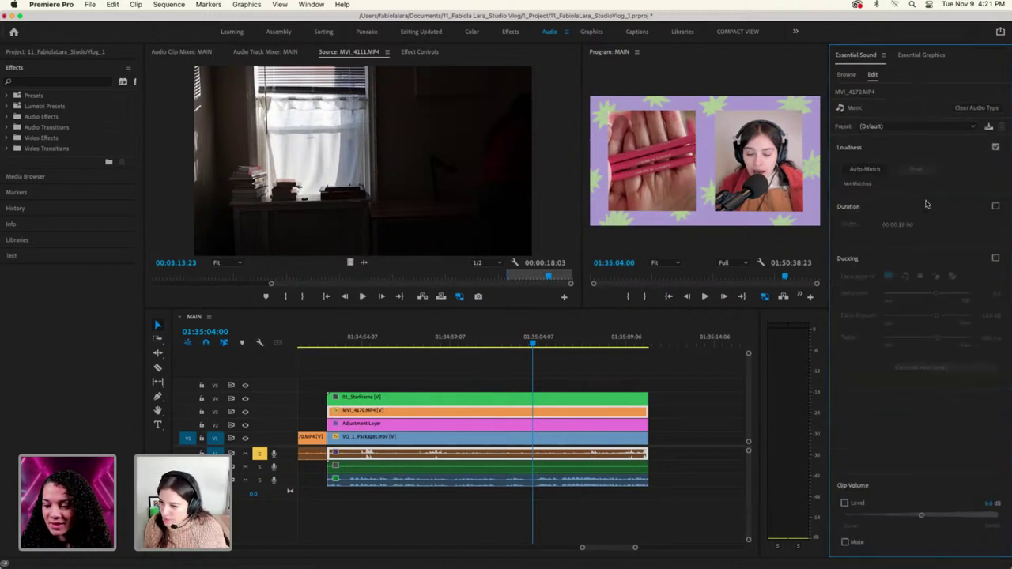
left_click(898, 128)
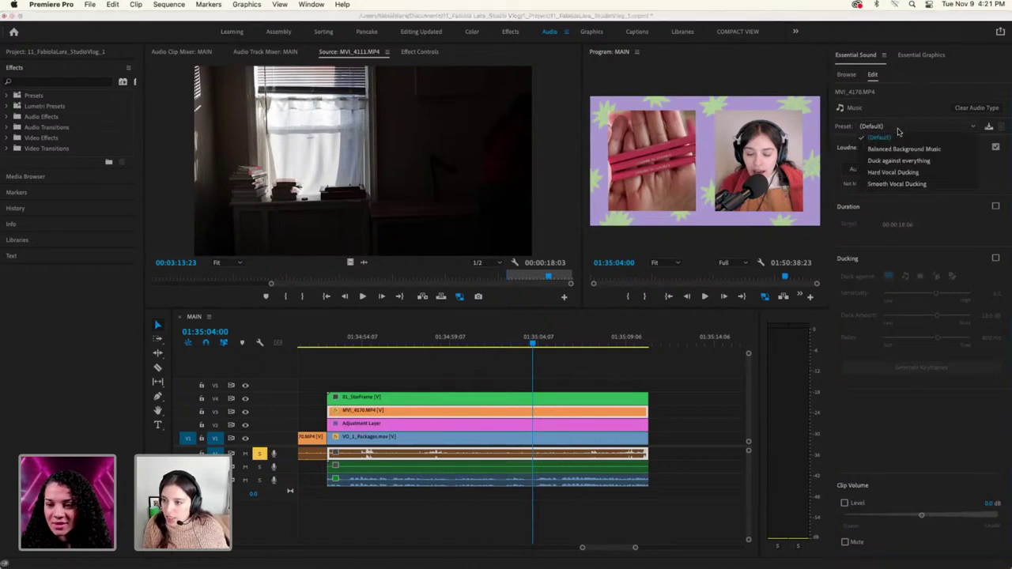
left_click(906, 149)
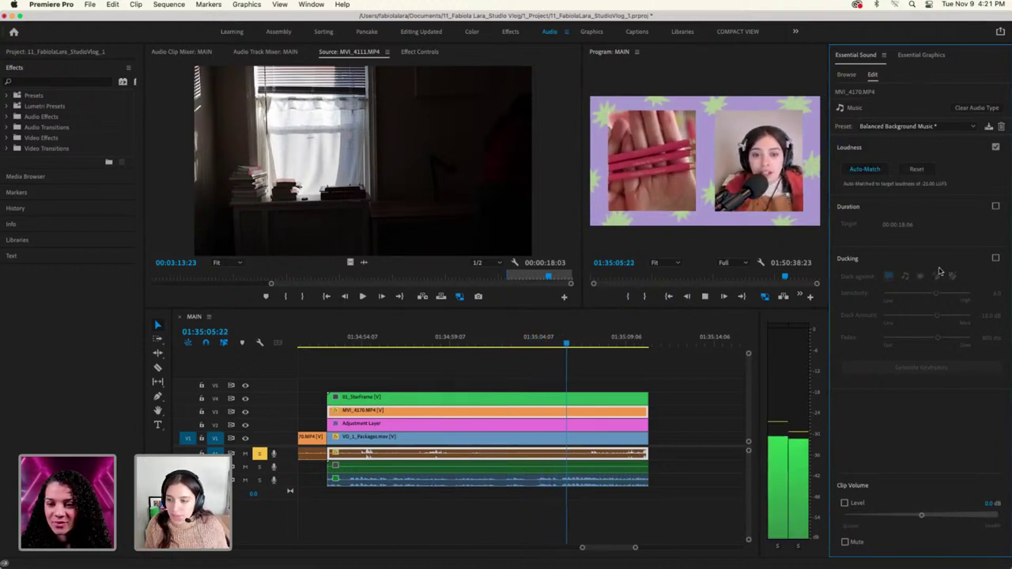
left_click_drag(566, 343, 377, 359)
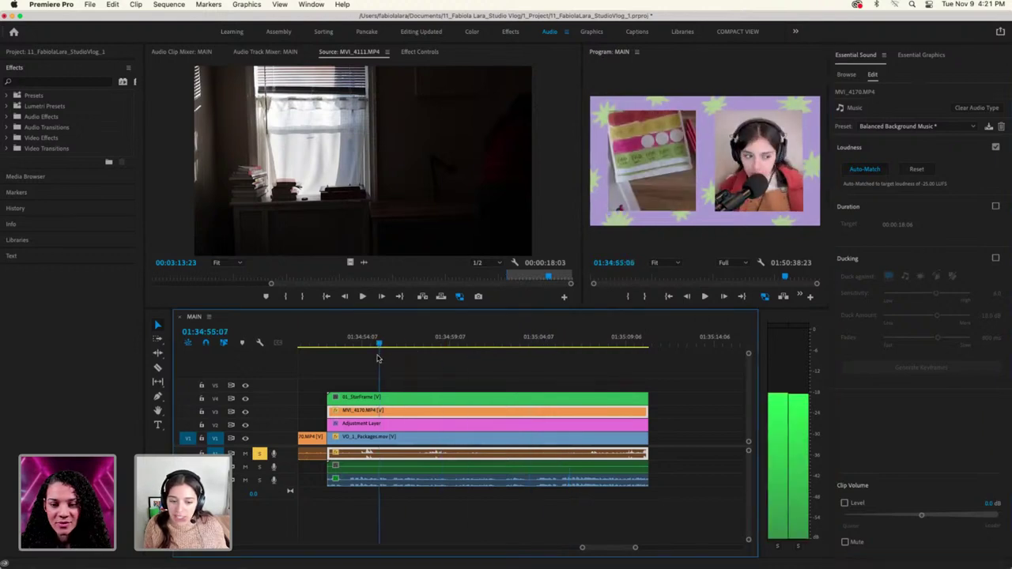
key("space")
key("space")
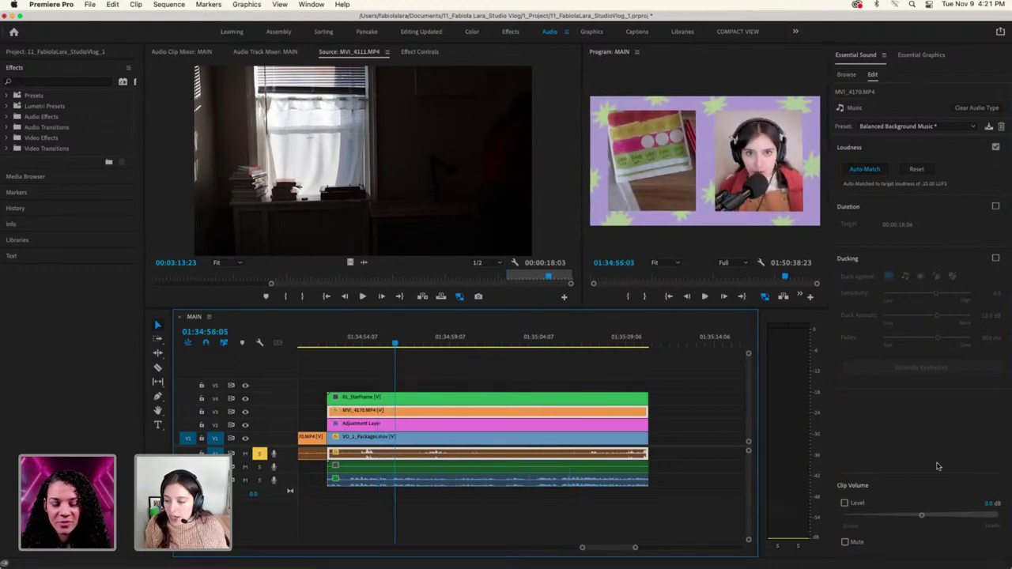
Set MVI_4170's clip volume level to -18.6 dB and listen to the quieter audio
left_click_drag(924, 516, 880, 518)
key("space")
key("space")
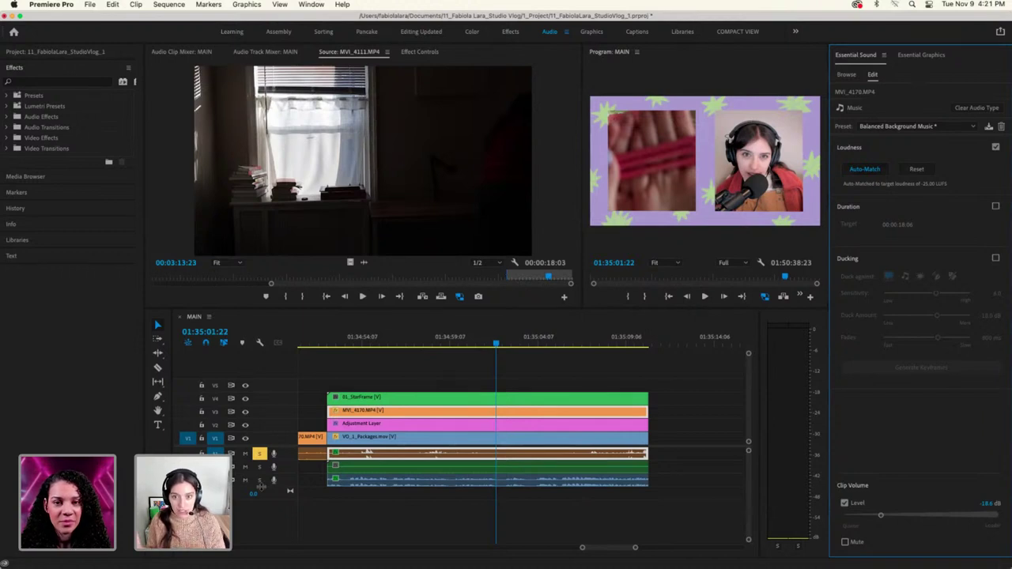
Mute MVI_4170's audio track with solo off, play the voice-over from 01:35:01:22, and select VO_1_Packages
left_click(245, 456)
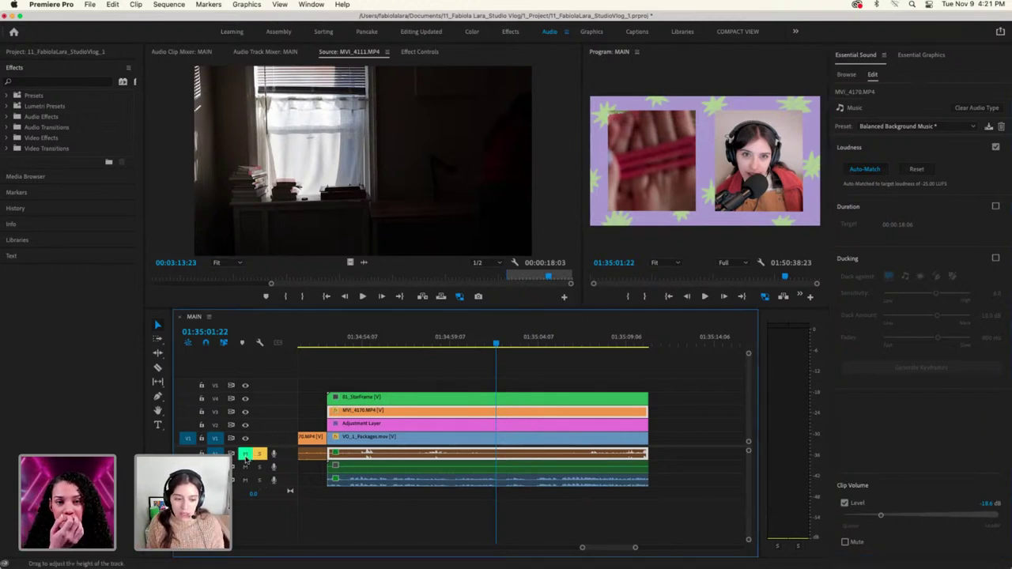
left_click(245, 480)
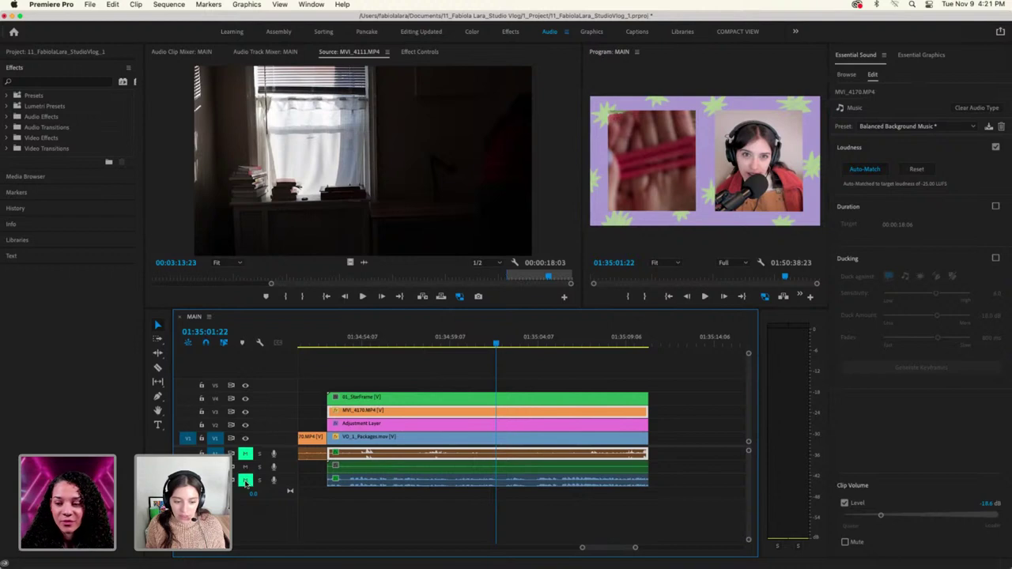
key("space")
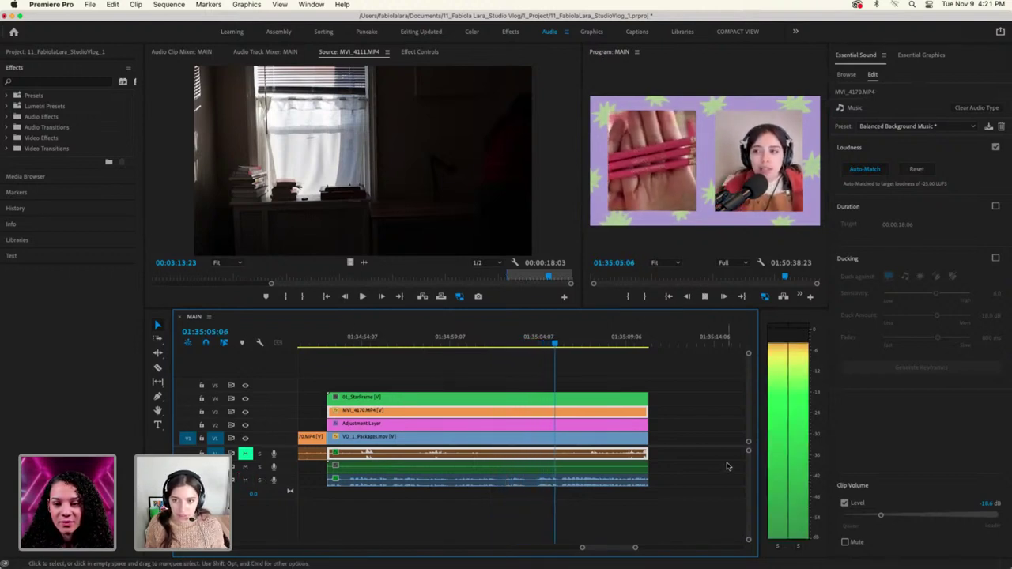
key("space")
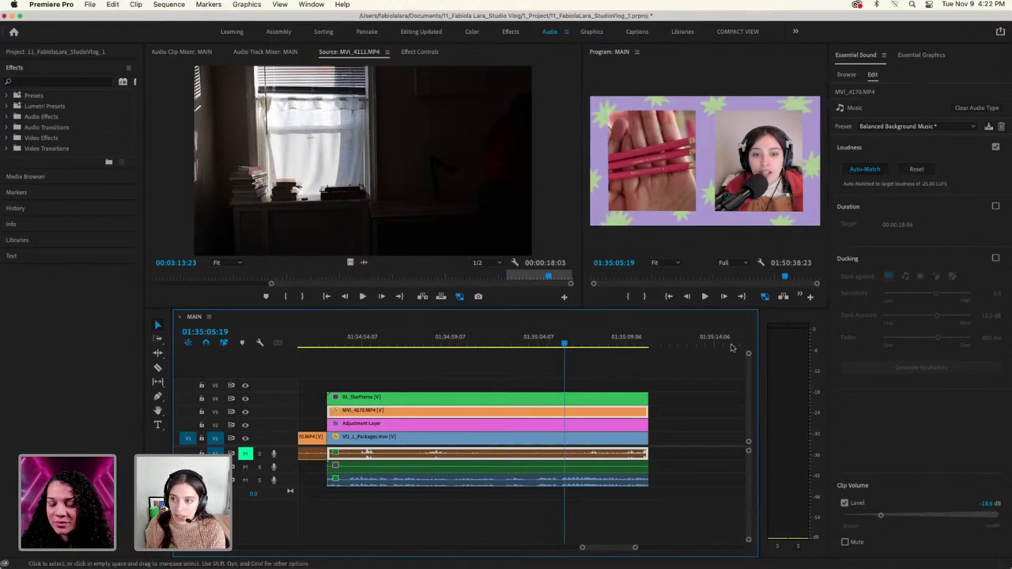
left_click(526, 477)
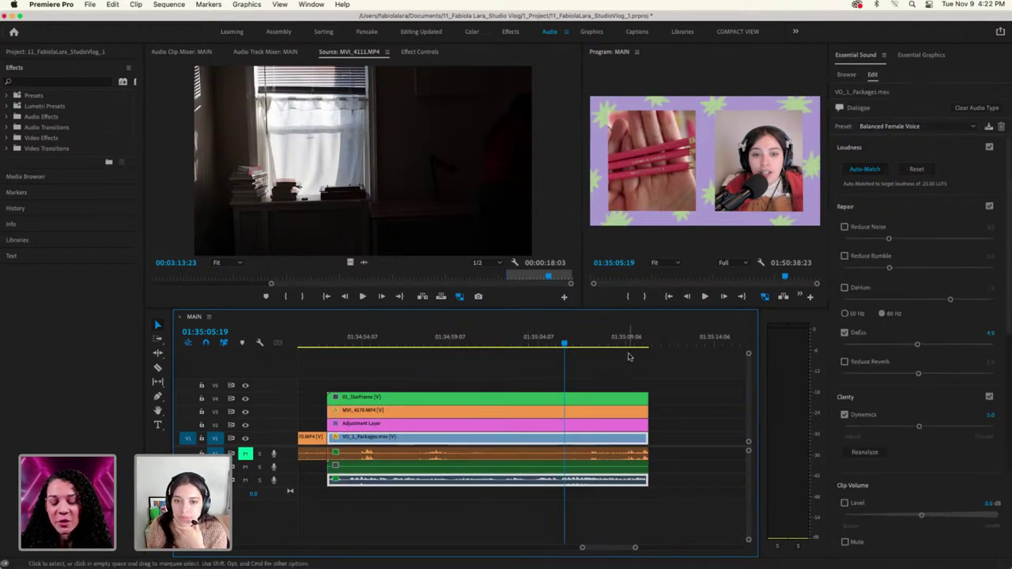
Find MVI_4171 on the timeline and review it at about 01:36:10, 01:36:03:01 and 01:36:37:04
left_click_drag(583, 547, 520, 549)
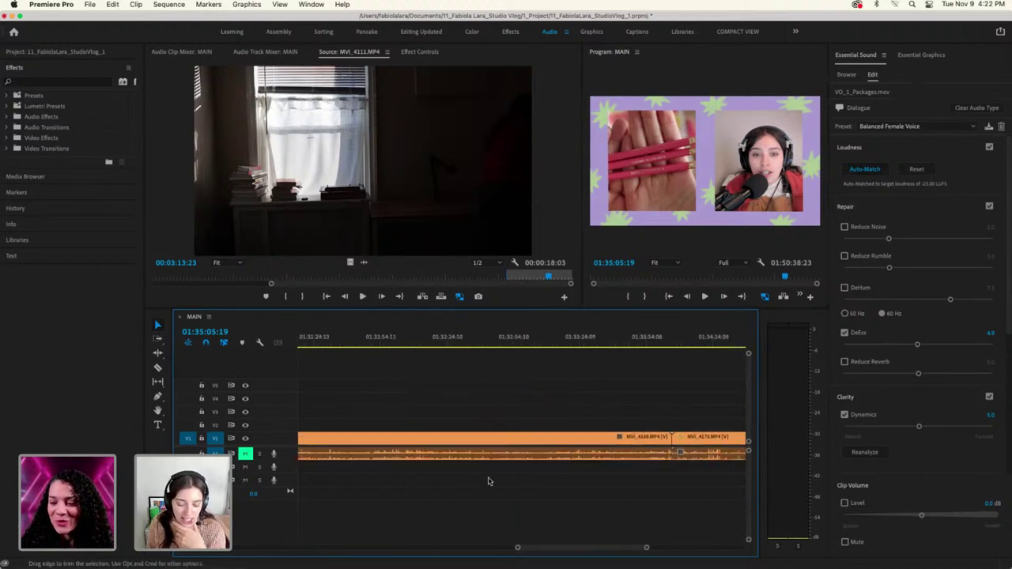
mouse_move(647, 548)
left_mouse_down()
mouse_move(677, 548)
mouse_move(633, 548)
mouse_move(666, 548)
mouse_move(645, 547)
left_mouse_up()
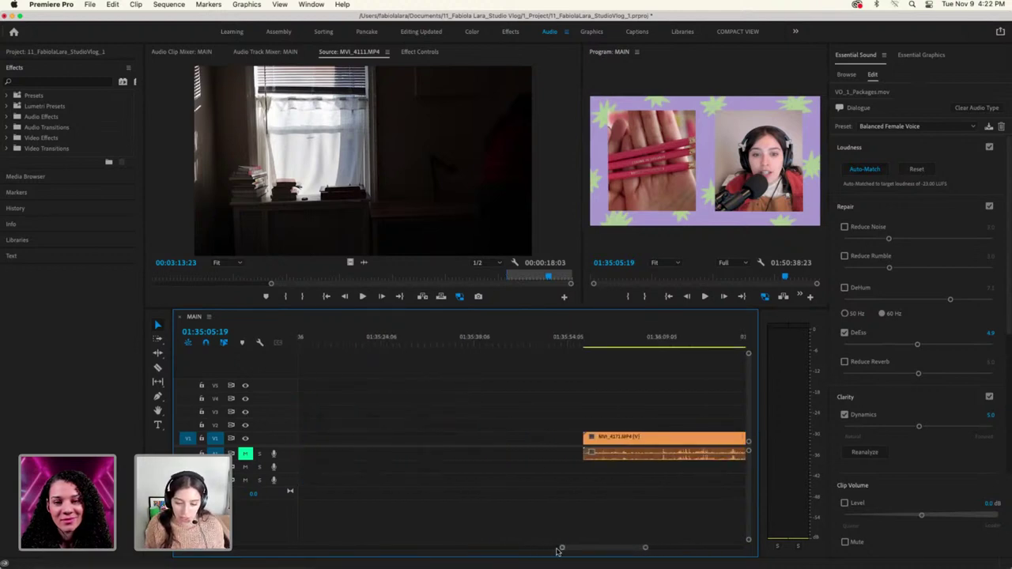
mouse_move(561, 548)
left_mouse_down()
mouse_move(538, 551)
mouse_move(565, 548)
left_mouse_up()
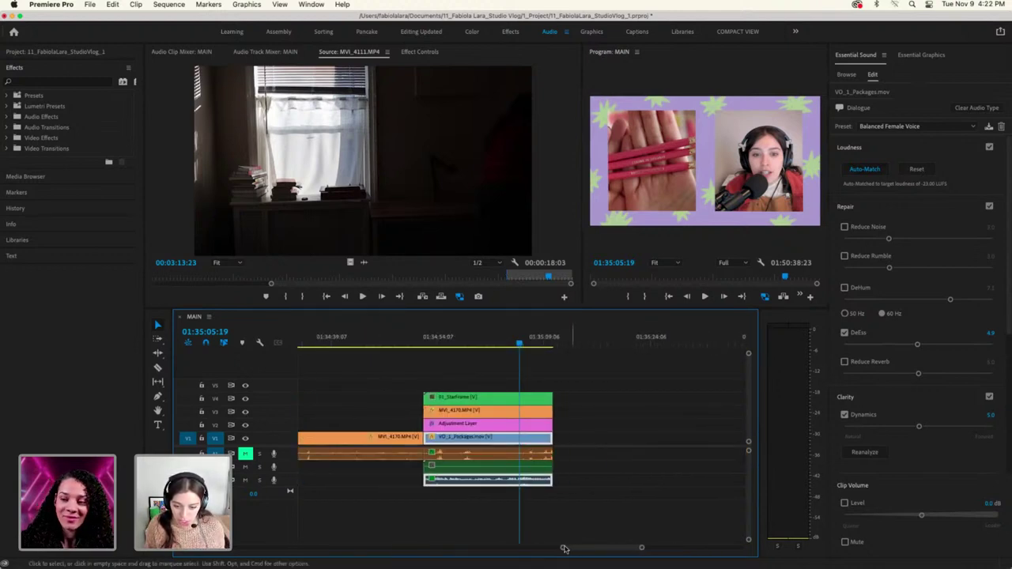
left_click_drag(687, 344, 703, 345)
key("space")
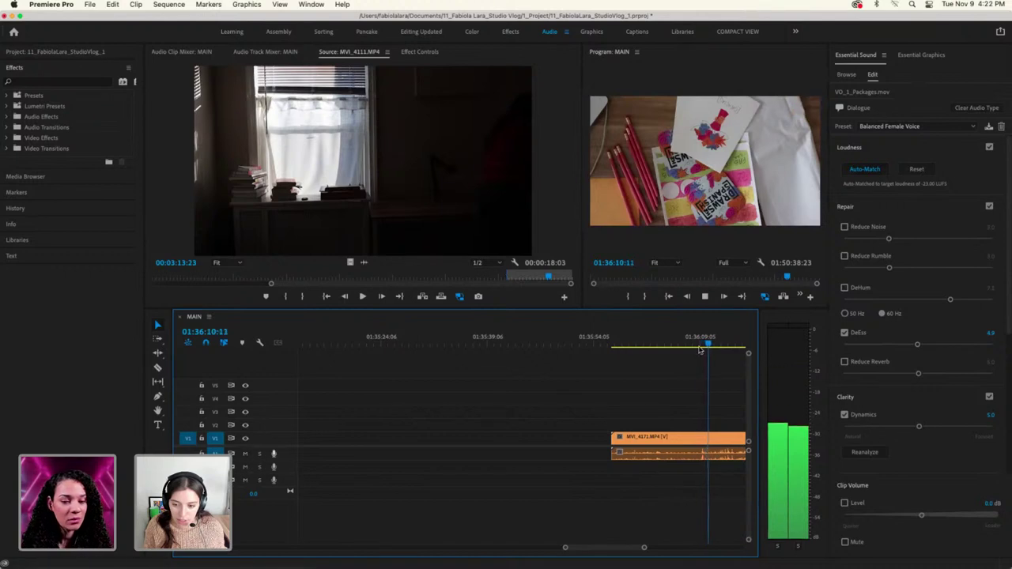
left_click(650, 348)
scroll(648, 350, "down", 5)
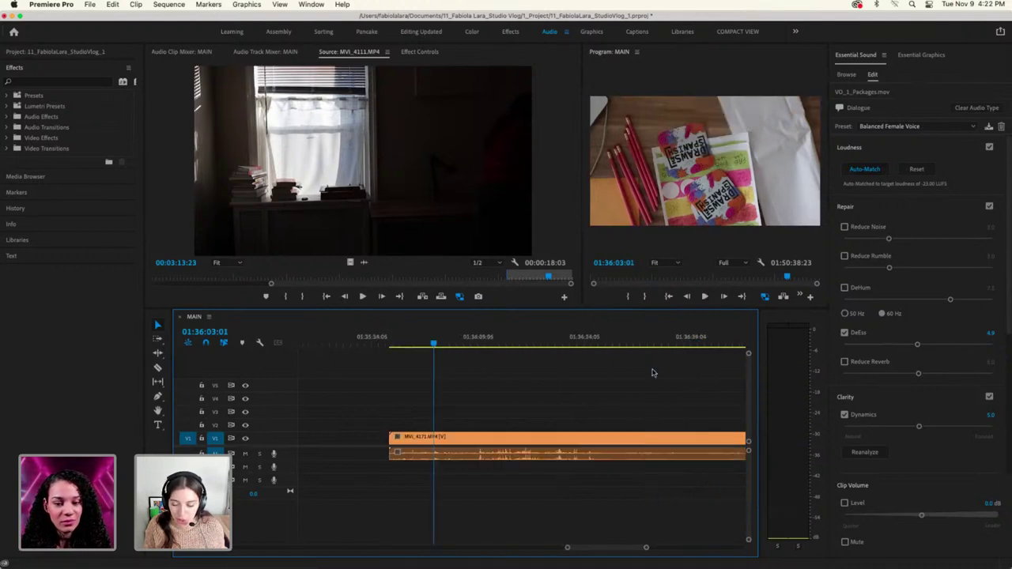
left_click(642, 345)
key("space")
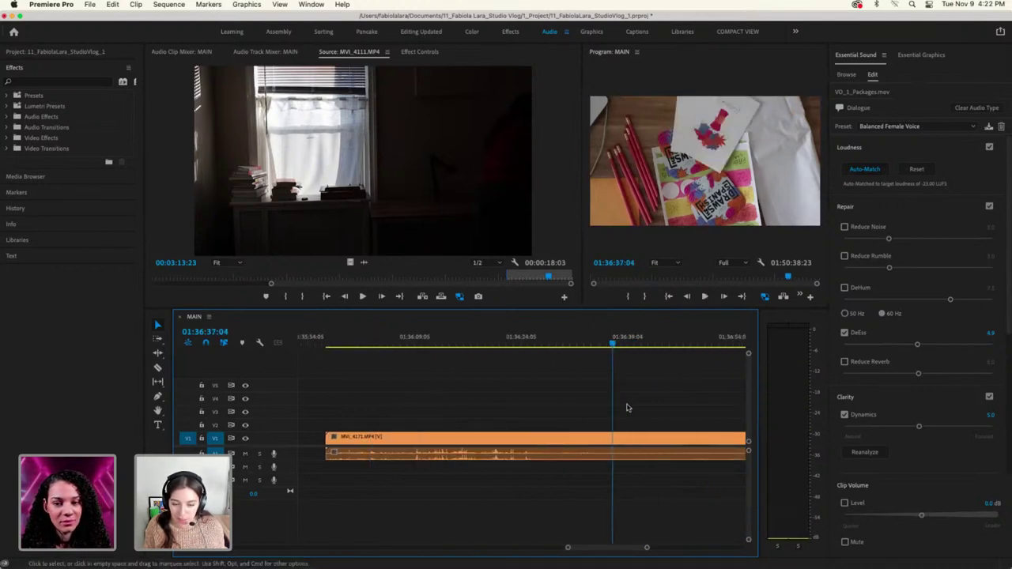
Clear VO_1_Packages's audio type, try tagging it as Music, and undo the retagging
left_click_drag(567, 547, 444, 547)
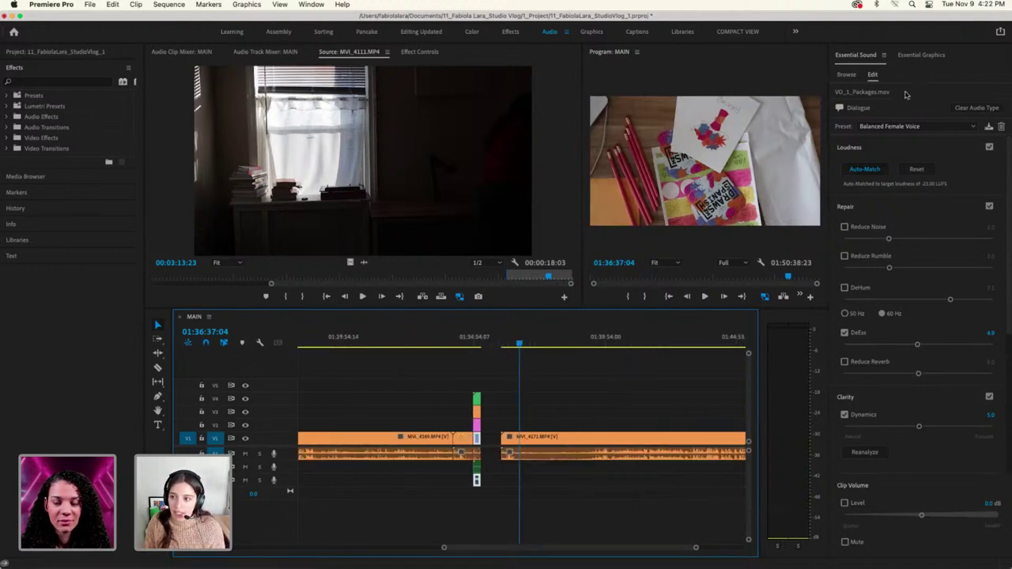
left_click(503, 474)
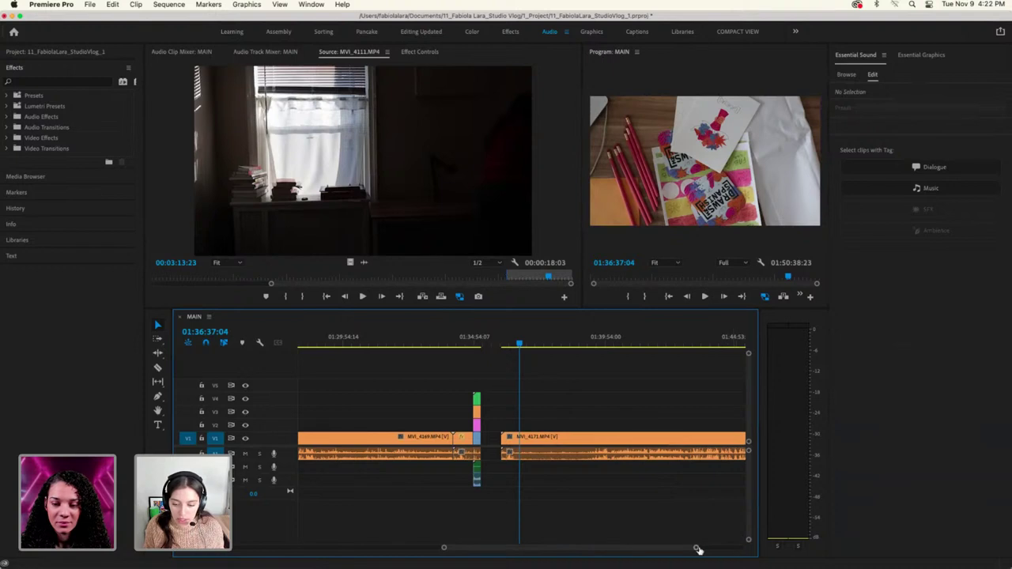
left_click_drag(698, 548, 622, 551)
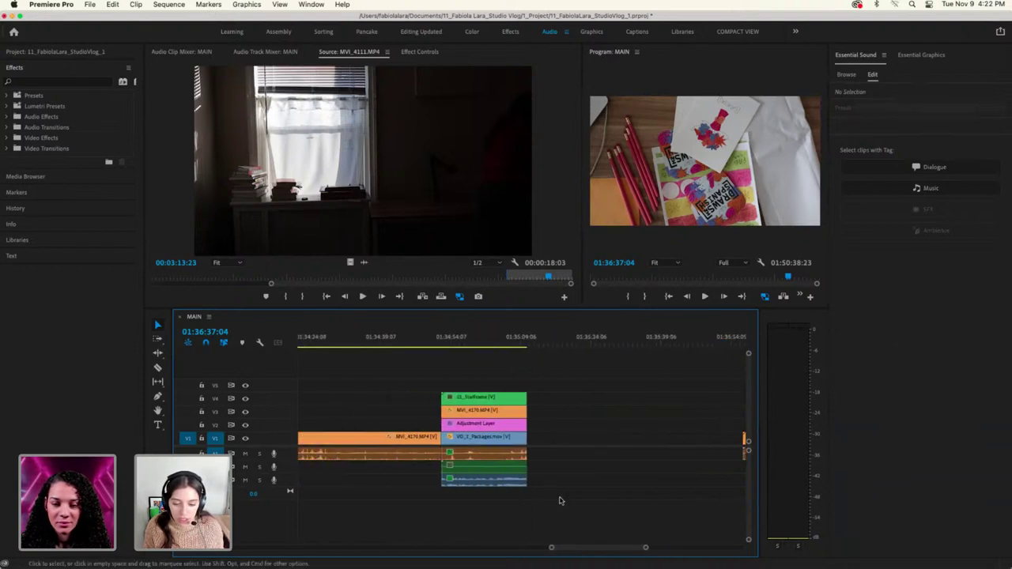
left_click(487, 473)
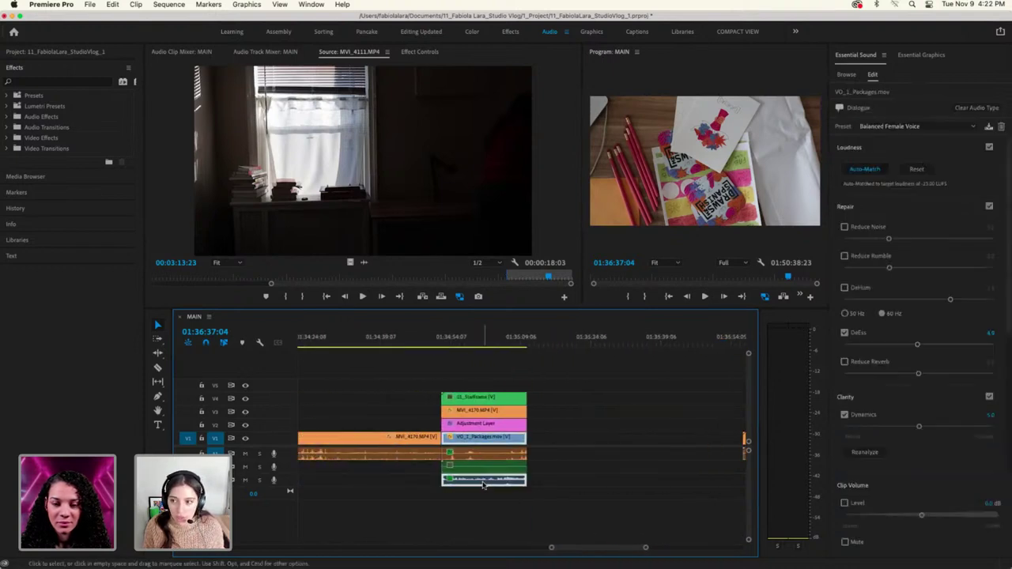
left_click(968, 108)
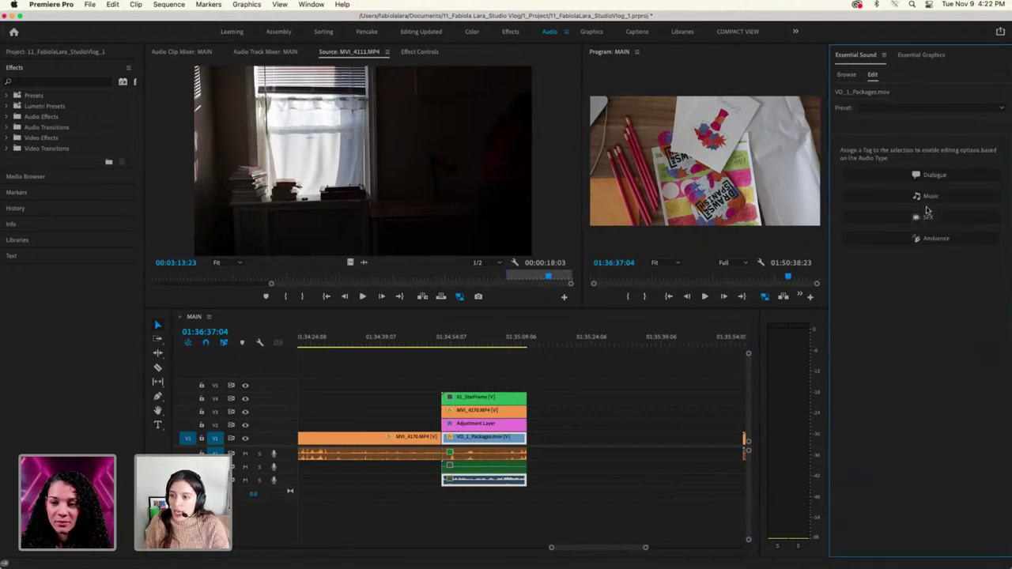
left_click(929, 198)
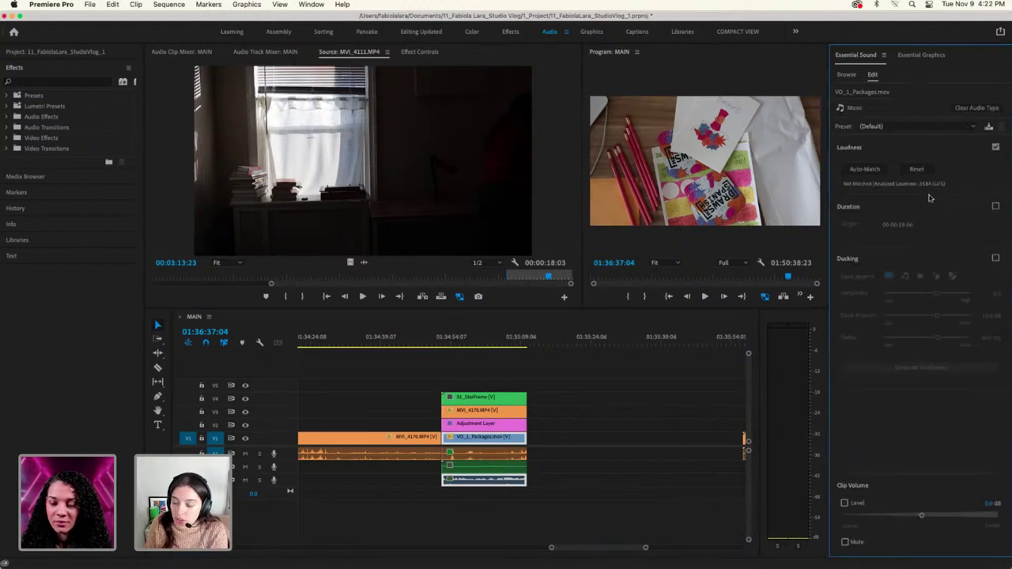
key("super+z")
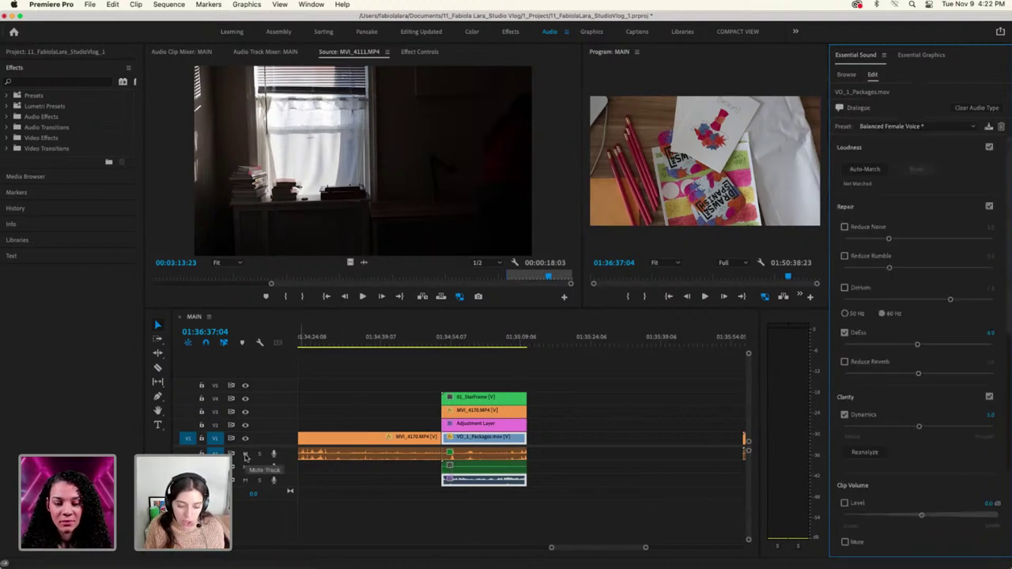
Move the playhead to 01:35:02:10 and mute the audio track holding MVI_4170's sound
left_click(488, 342)
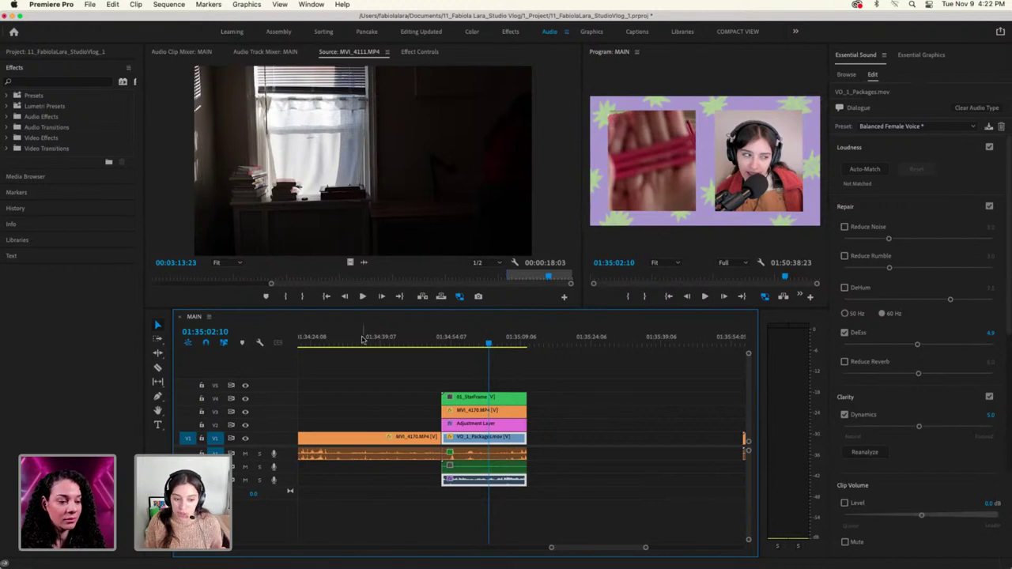
left_click(245, 455)
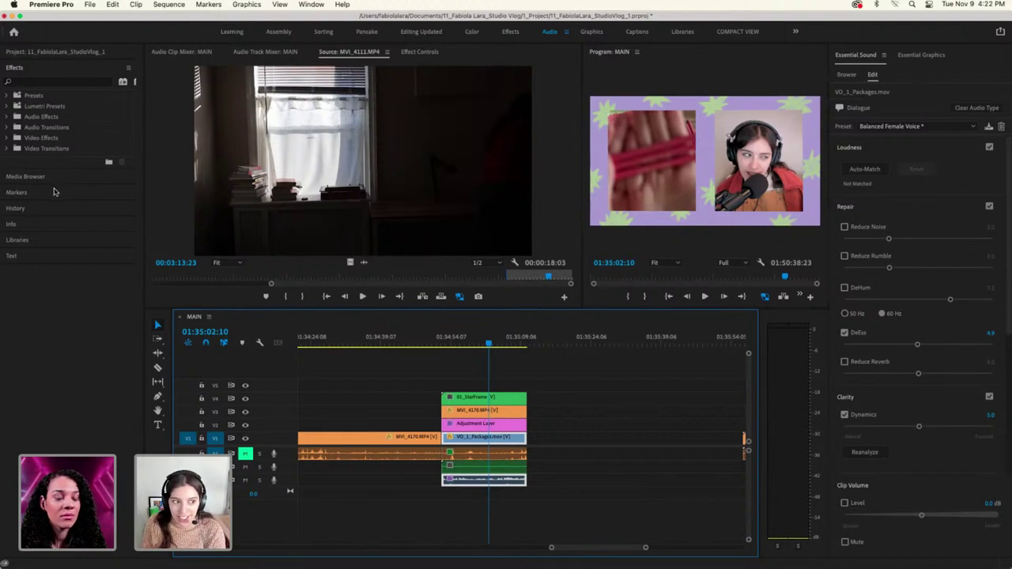
Expand the 01_Music bin inside 3_Audio, open ES_368 - Jobii.mp3 in the source monitor, and select the ES_Disque Magique track
left_click(17, 53)
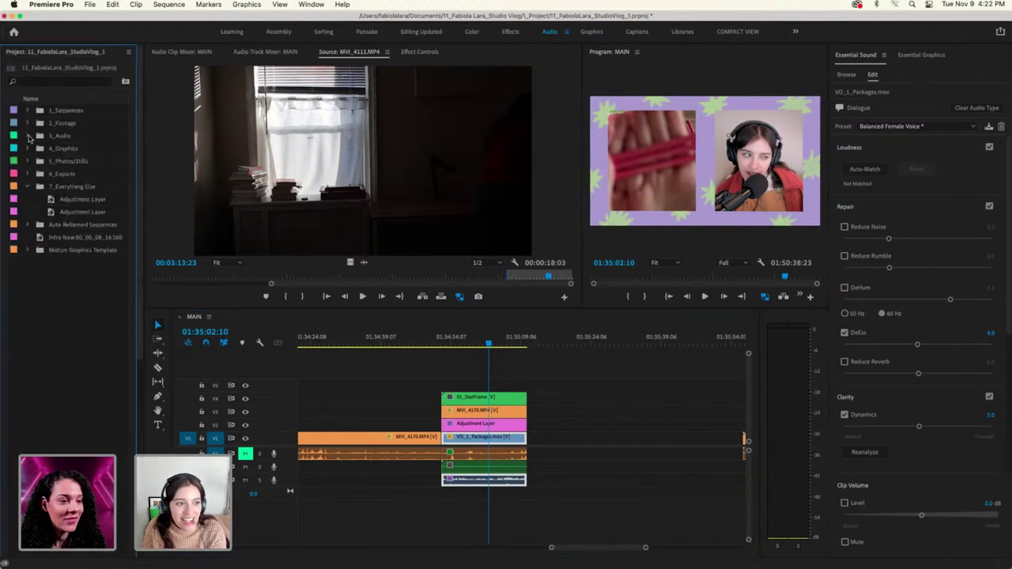
left_click(29, 136)
left_click(40, 149)
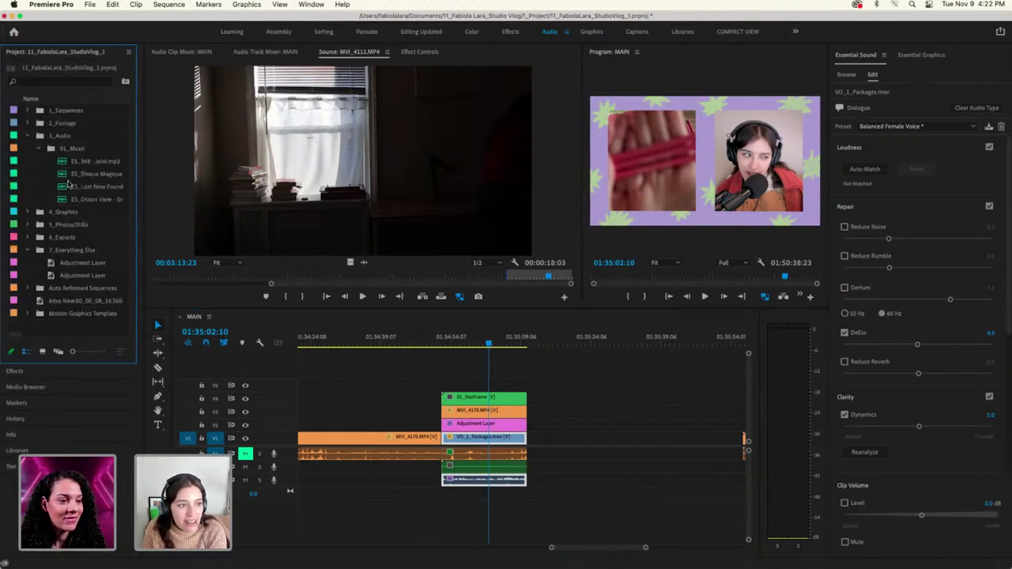
double_click(88, 162)
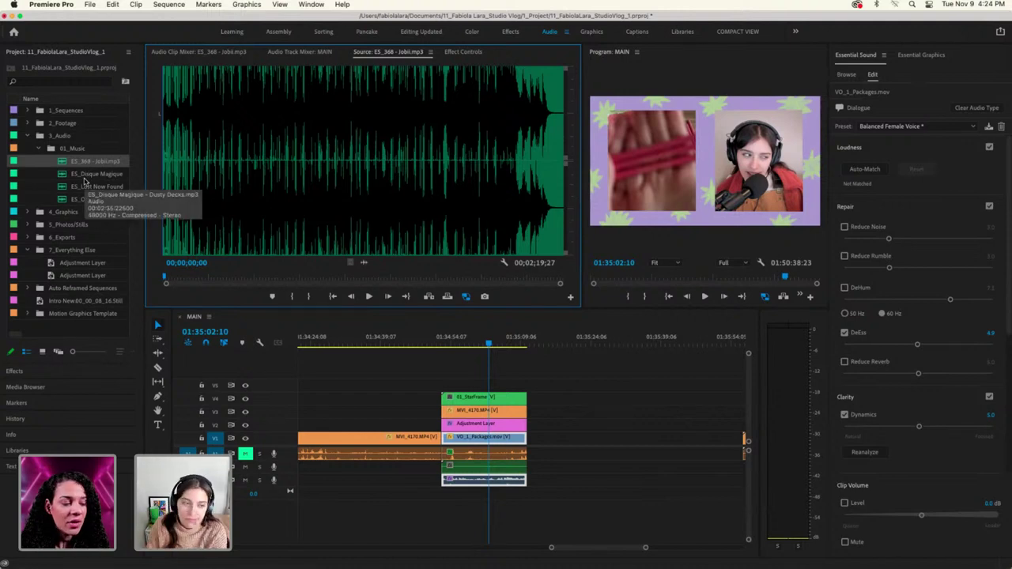
left_click(89, 174)
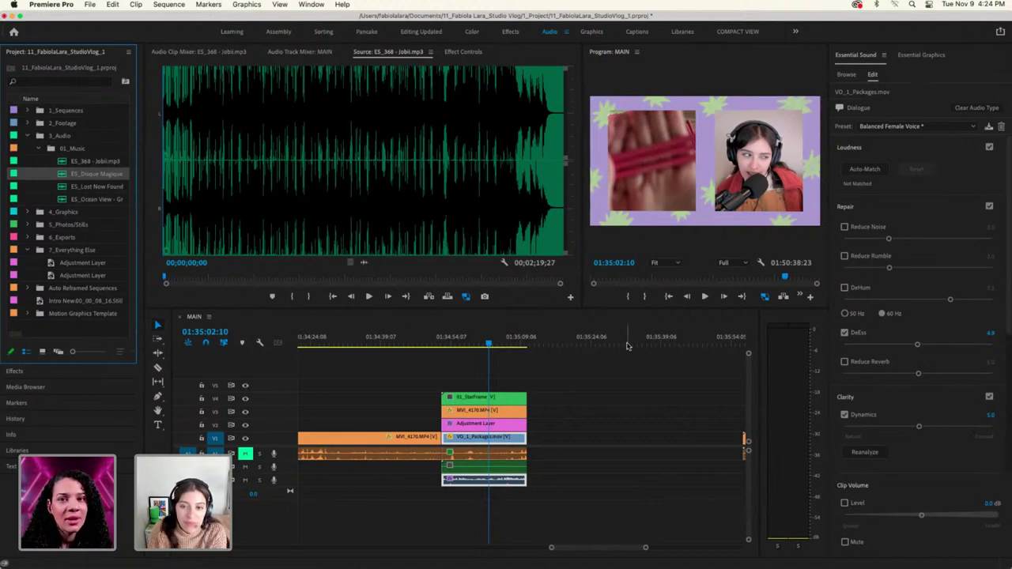
Unlink 01_StarFrame's audio from its video and delete the audio part
left_click(500, 457)
left_click(496, 470)
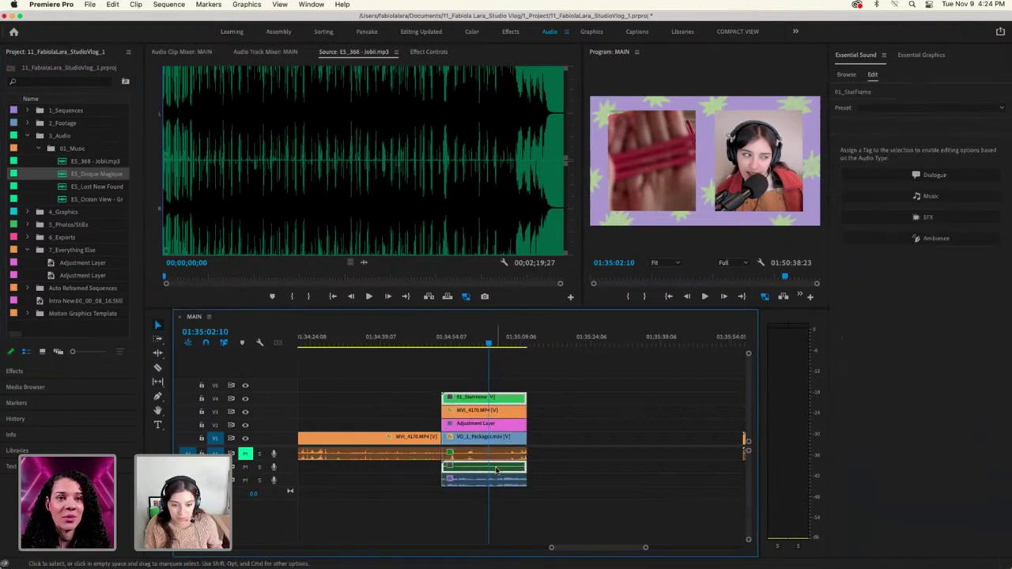
right_click(497, 471)
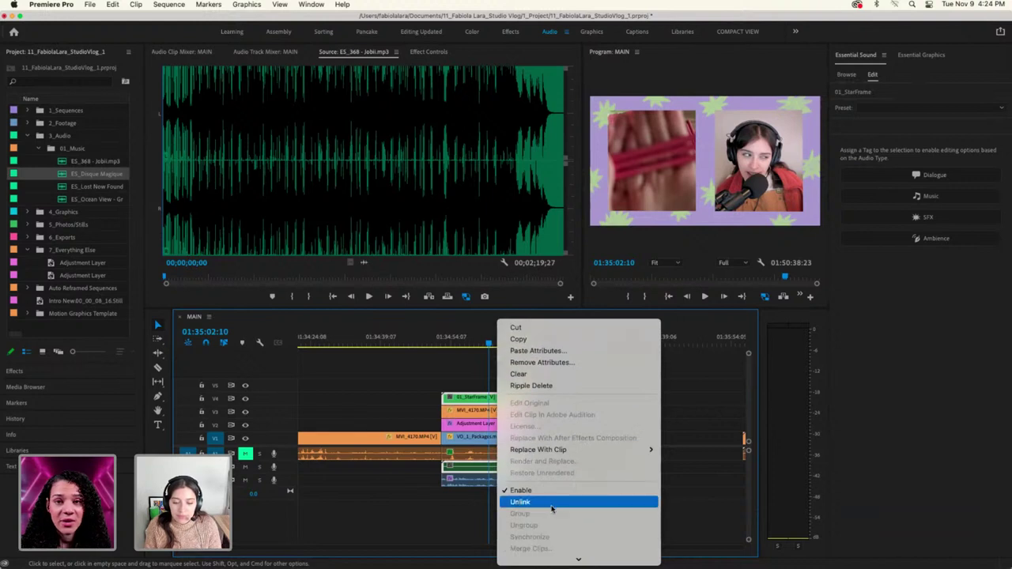
left_click(572, 498)
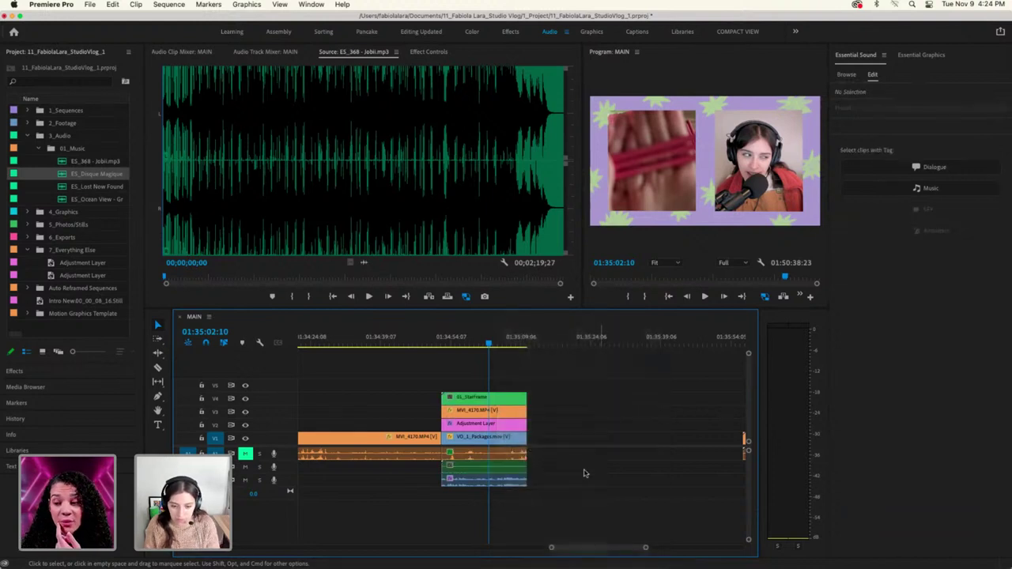
Unlink the split-screen MVI_4170 clip's audio from its video and delete the audio part
left_click(510, 455)
right_click(510, 456)
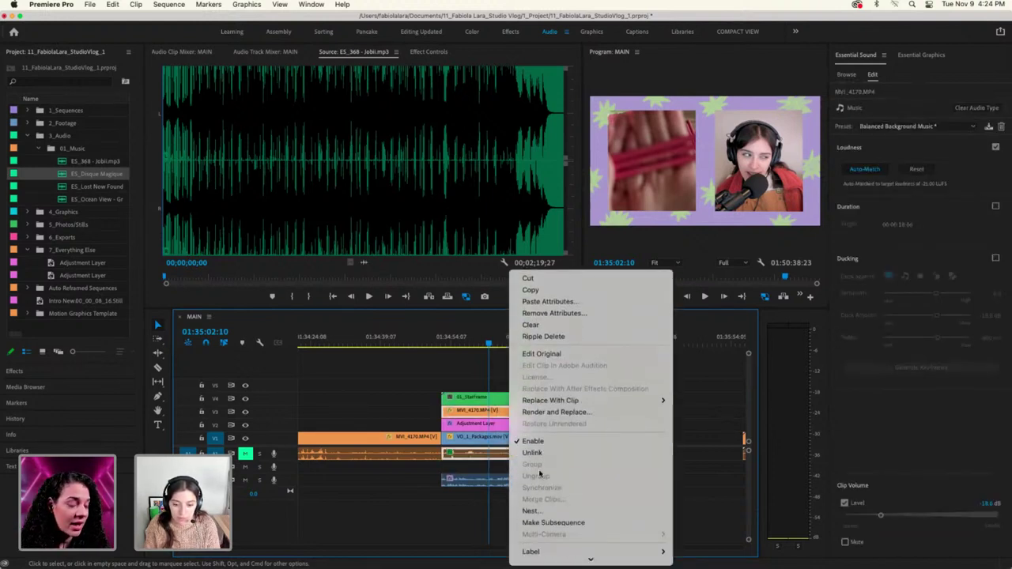
left_click(542, 453)
left_click(515, 461)
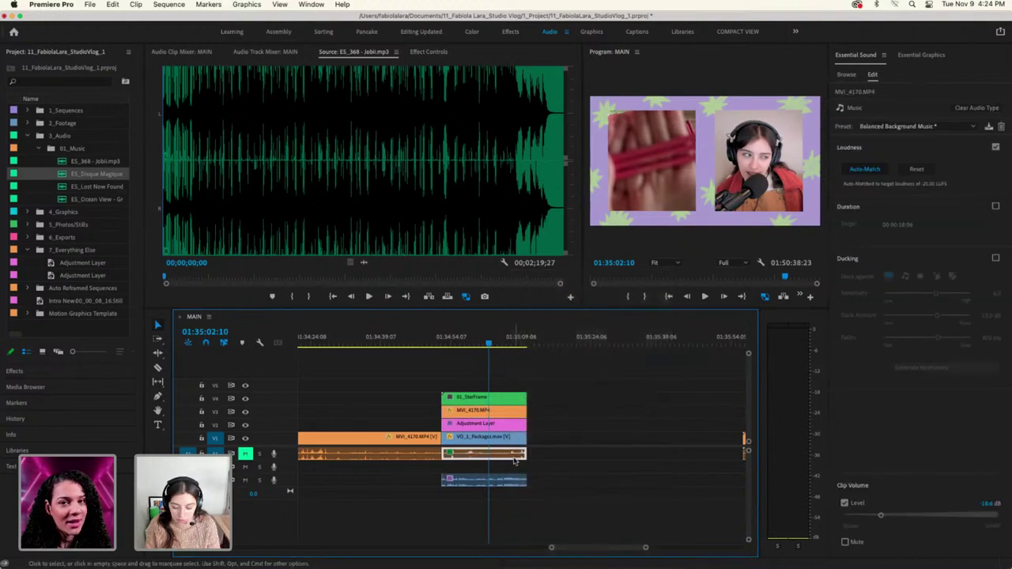
key("Delete")
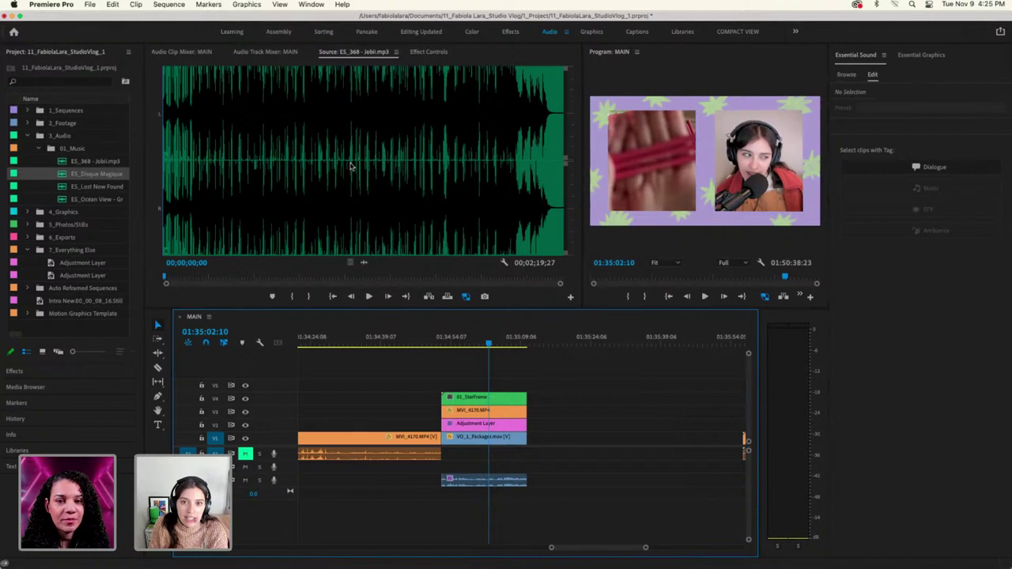
Search the help for "epide" and delete all clips from the MAIN sequence
left_click(345, 6)
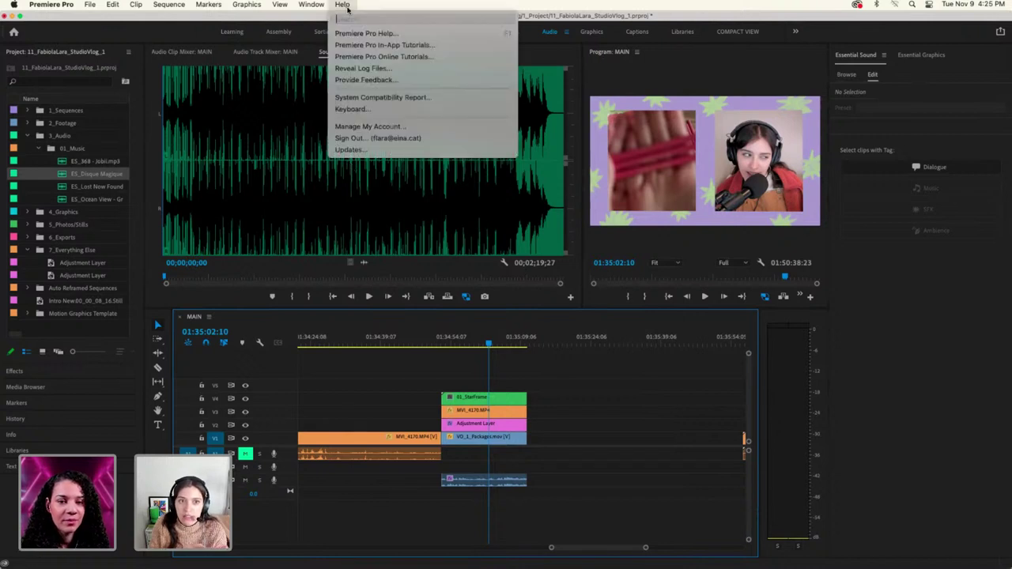
type("a")
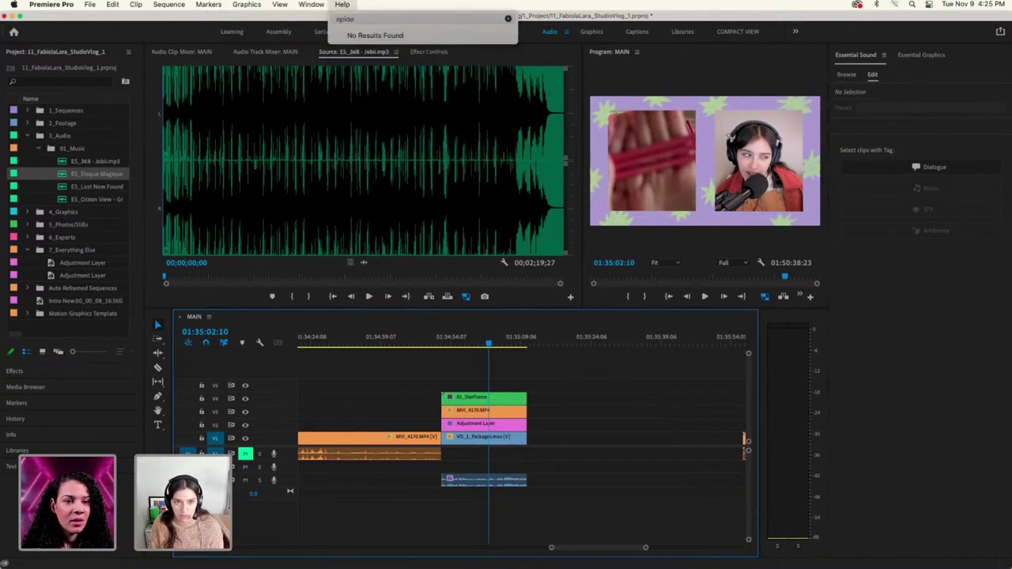
left_click(342, 5)
key("super+a")
key("Delete")
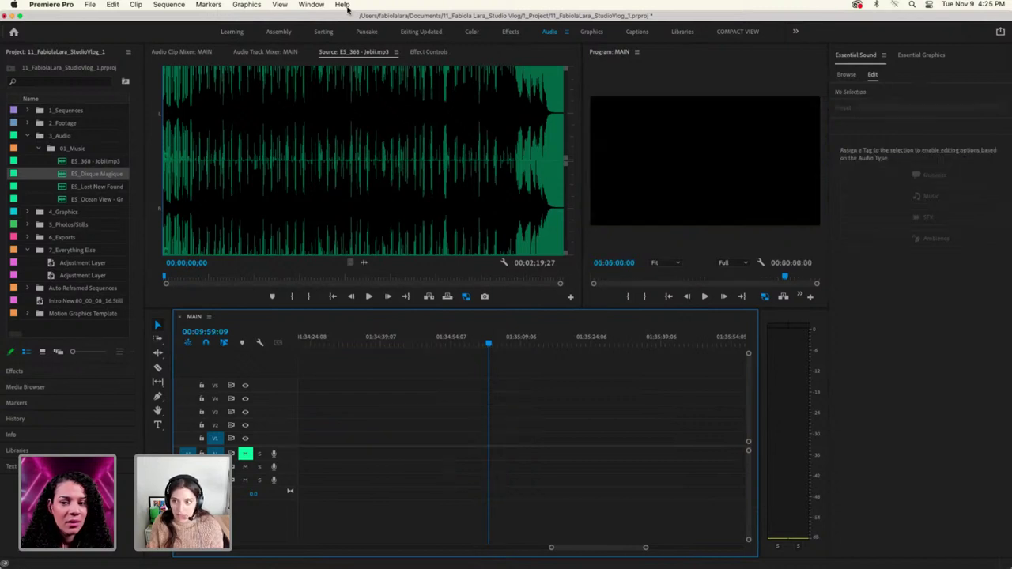
Browse the Adobe Stock music in Essential Sound and sort the tracks by Most Recent
left_click(933, 57)
left_click(869, 57)
left_click(847, 75)
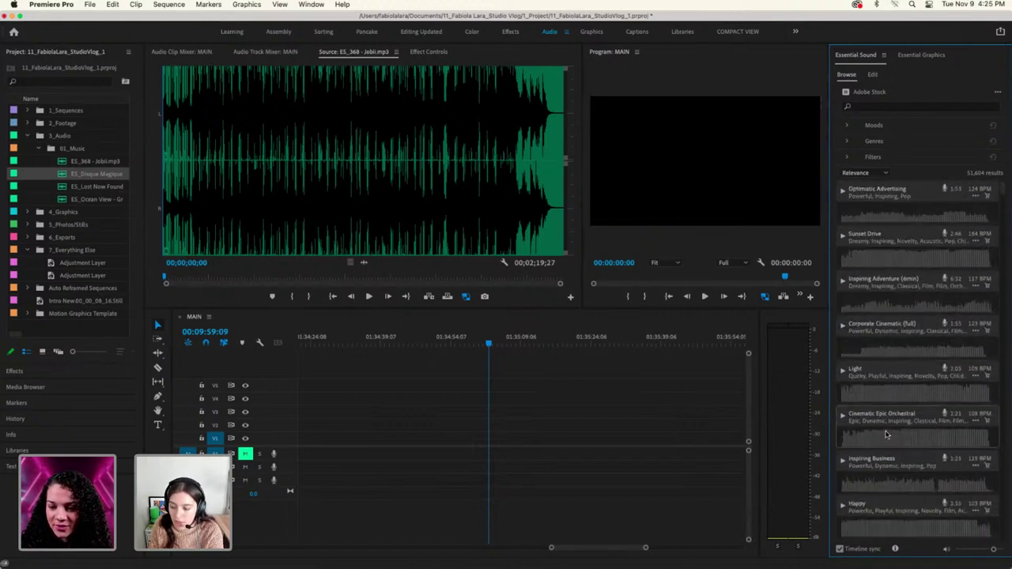
left_click(860, 173)
left_click(868, 137)
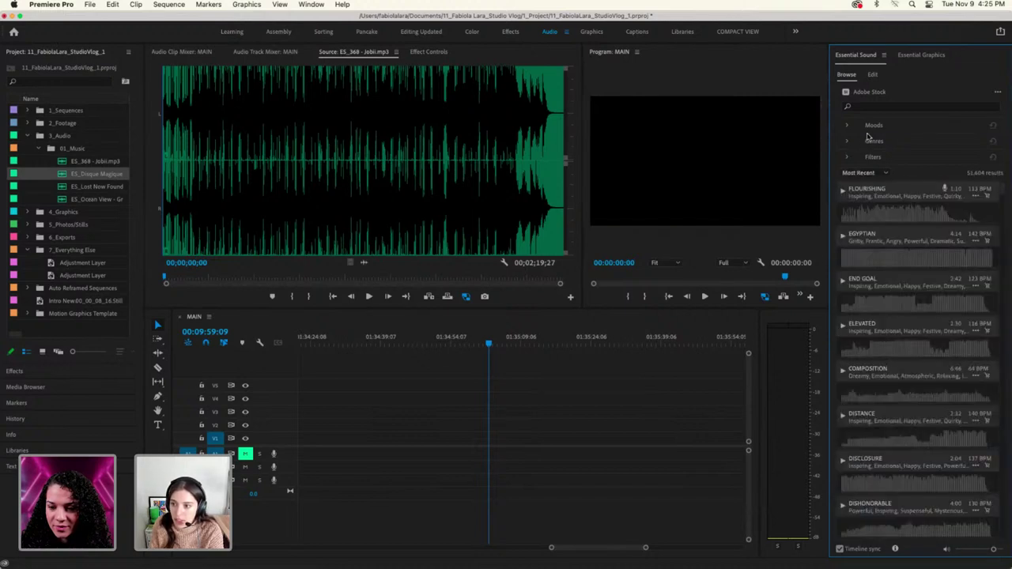
Filter the stock music by the Dreamy mood, look through the tracks, and clear the filter to examine the other moods
left_click(848, 127)
left_click(857, 176)
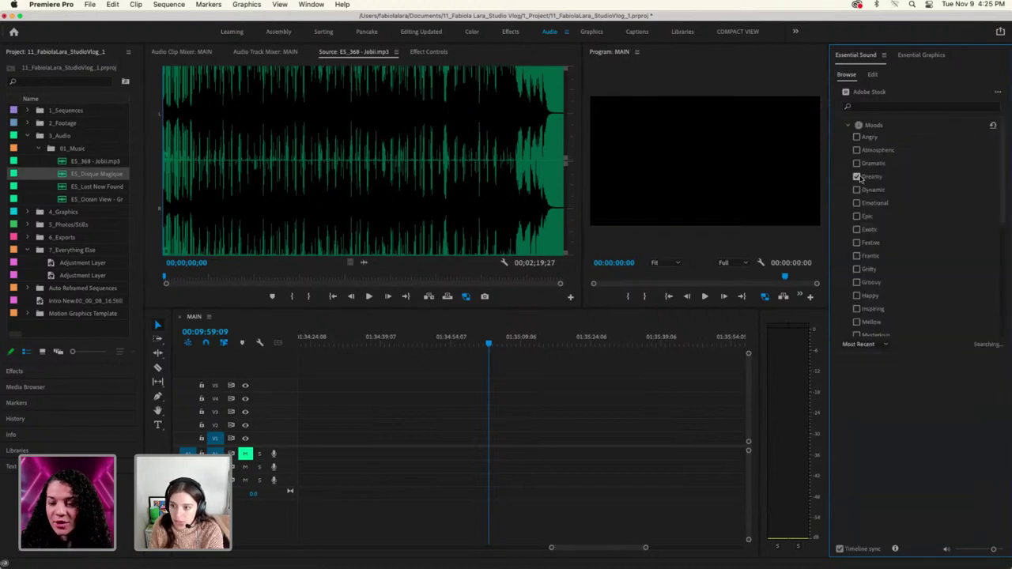
scroll(881, 490, "down", 5)
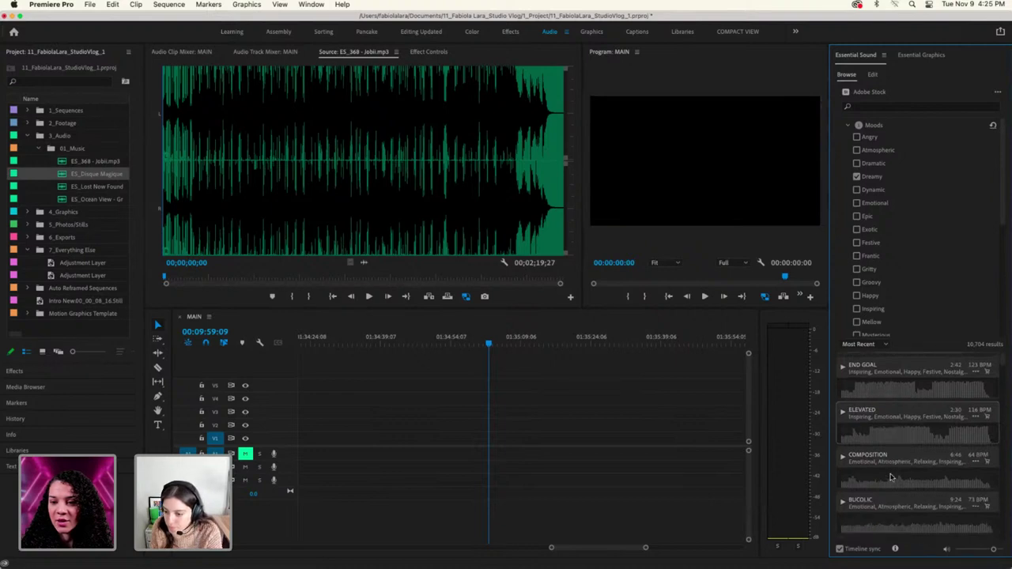
scroll(882, 482, "down", 2)
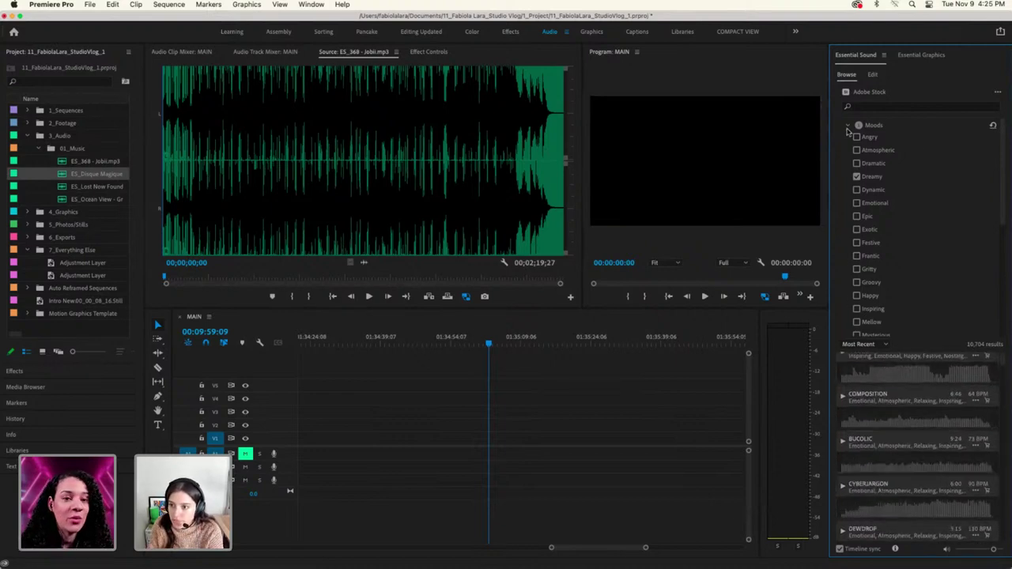
left_click(857, 176)
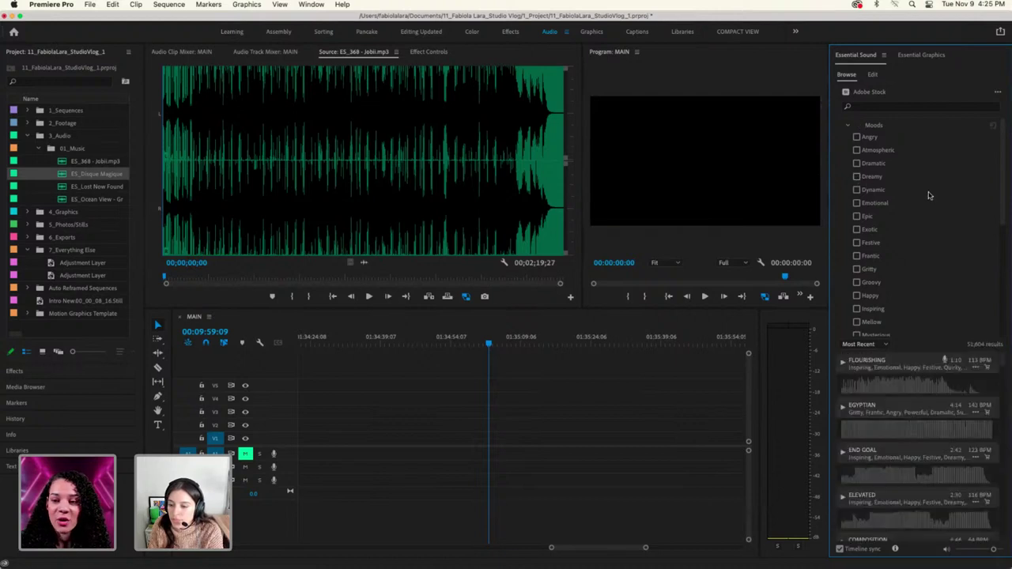
scroll(929, 196, "down", 5)
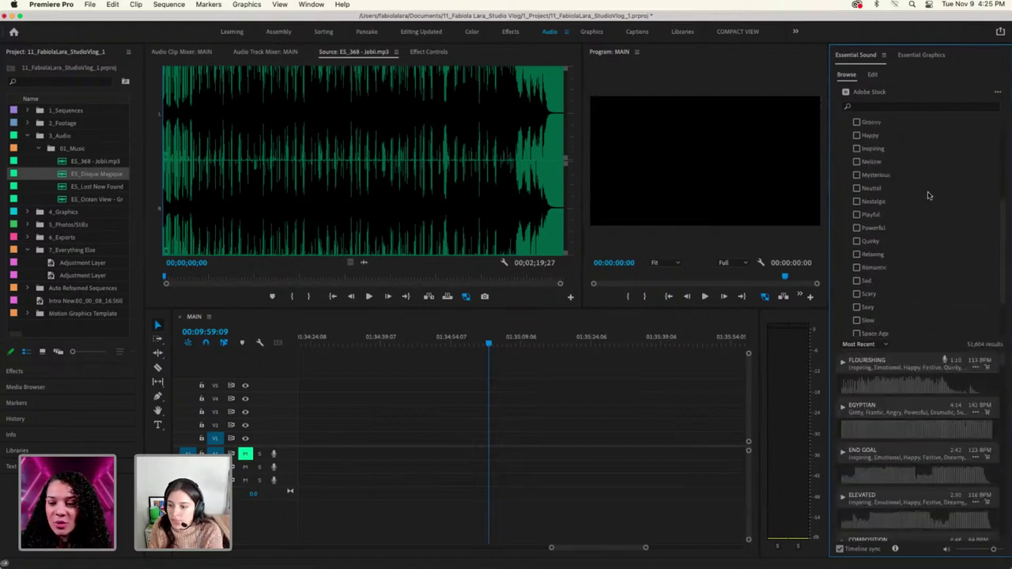
Filter the stock music by the Emotional mood and look through the tracks
scroll(930, 196, "up", 5)
left_click(857, 204)
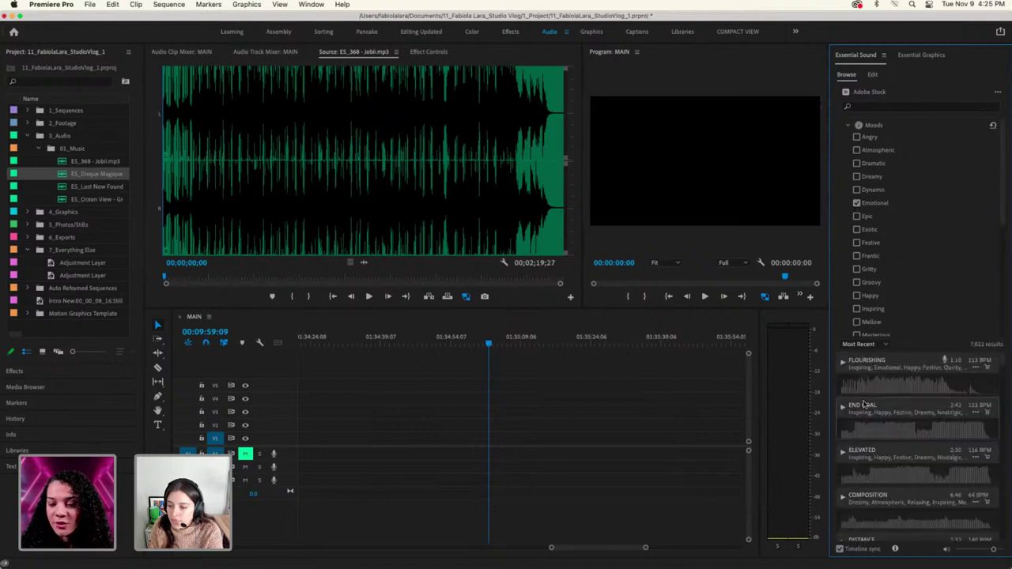
scroll(917, 443, "down", 10)
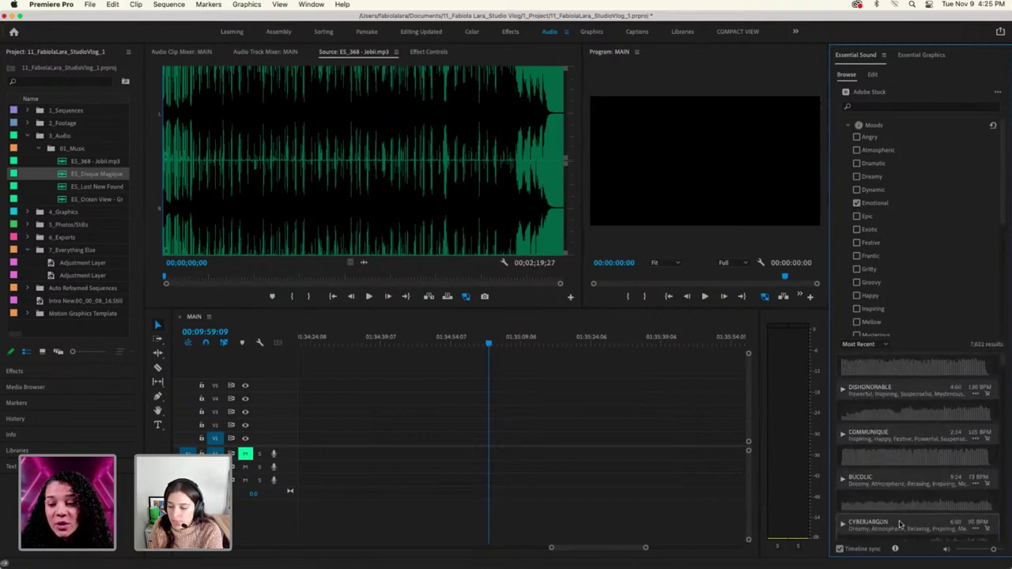
scroll(899, 523, "down", 10)
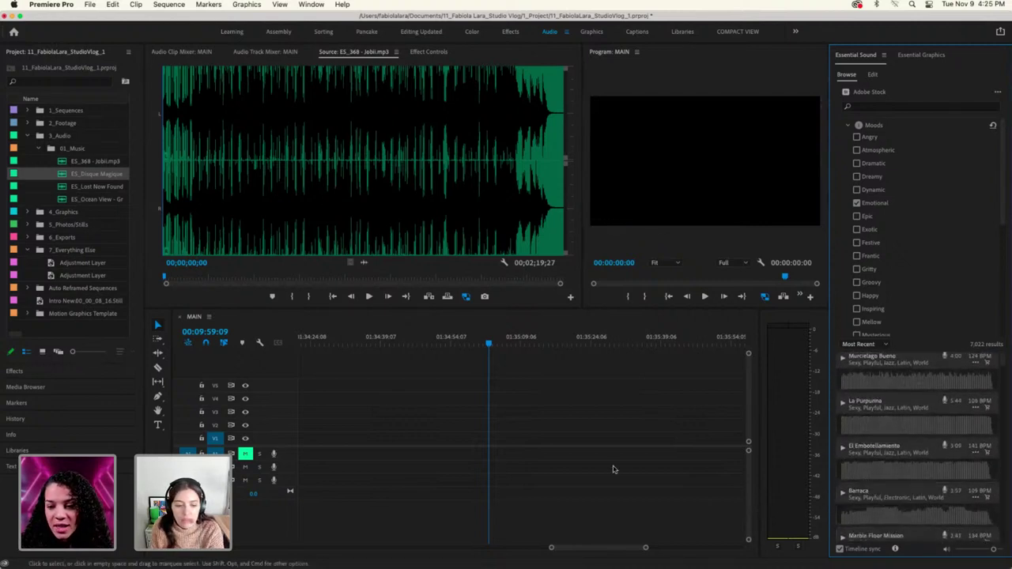
Examine the MAIN sequence's timeline at different zoom levels to look for its missing clips
scroll(447, 424, "up", 15)
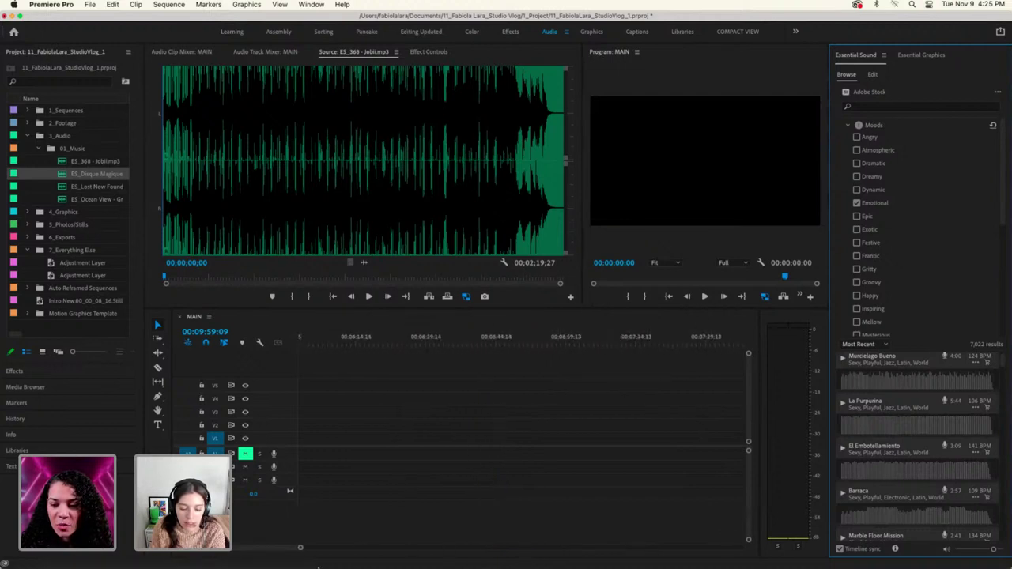
left_click_drag(305, 549, 735, 546)
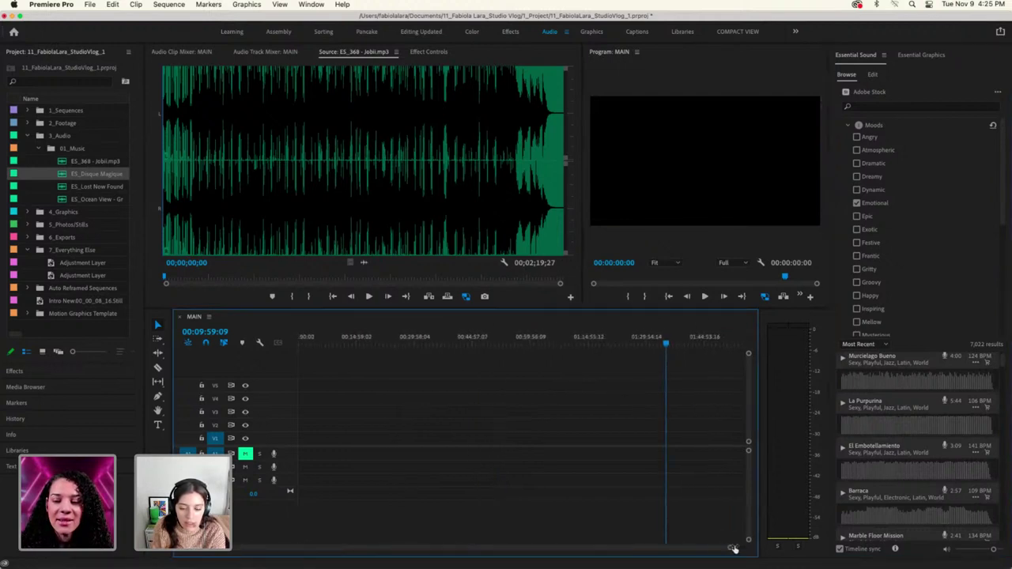
key("=")
key("=")
key("=")
key("=")
key("=")
key("=")
scroll(431, 547, "up", 10)
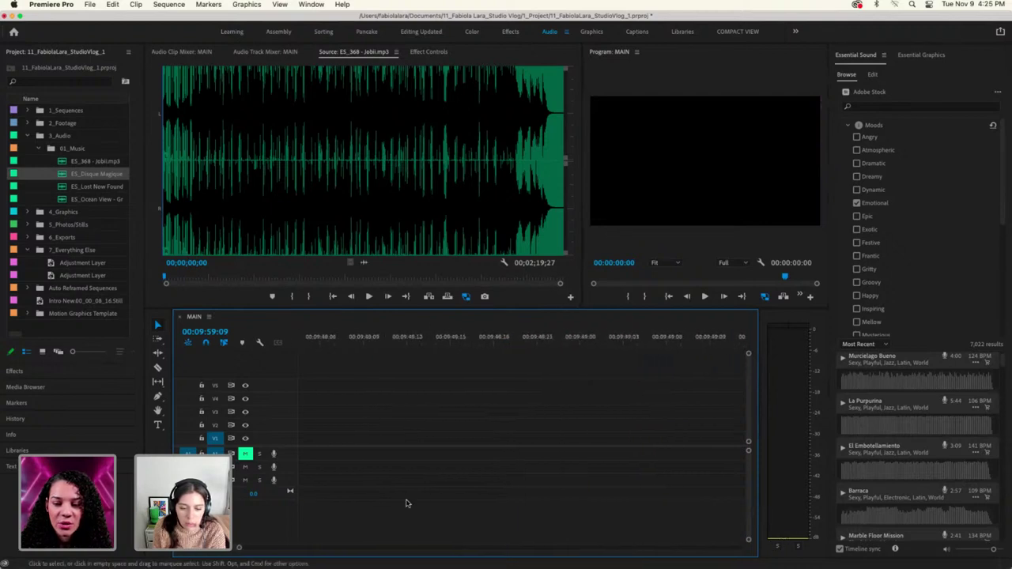
scroll(286, 552, "down", 5)
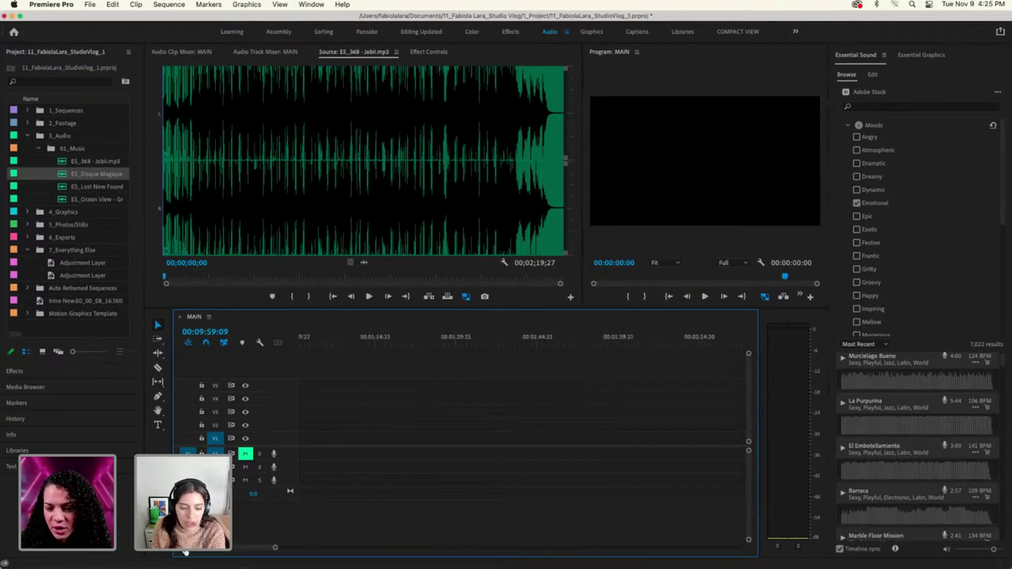
scroll(285, 552, "up", 4)
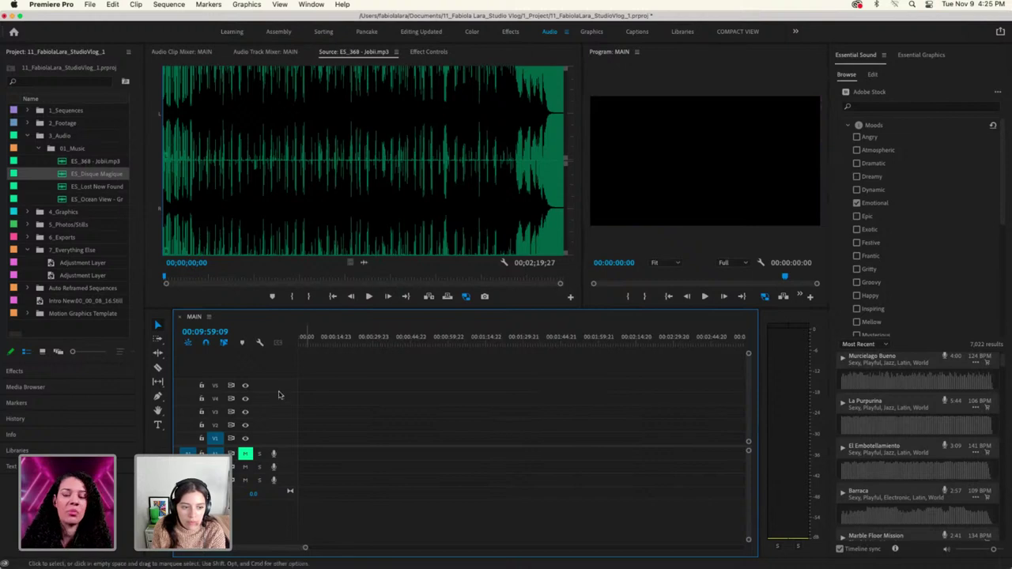
Undo the deletion of the MAIN sequence's clips and zoom in on the star-frame split-screen shot
scroll(918, 306, "down", 5)
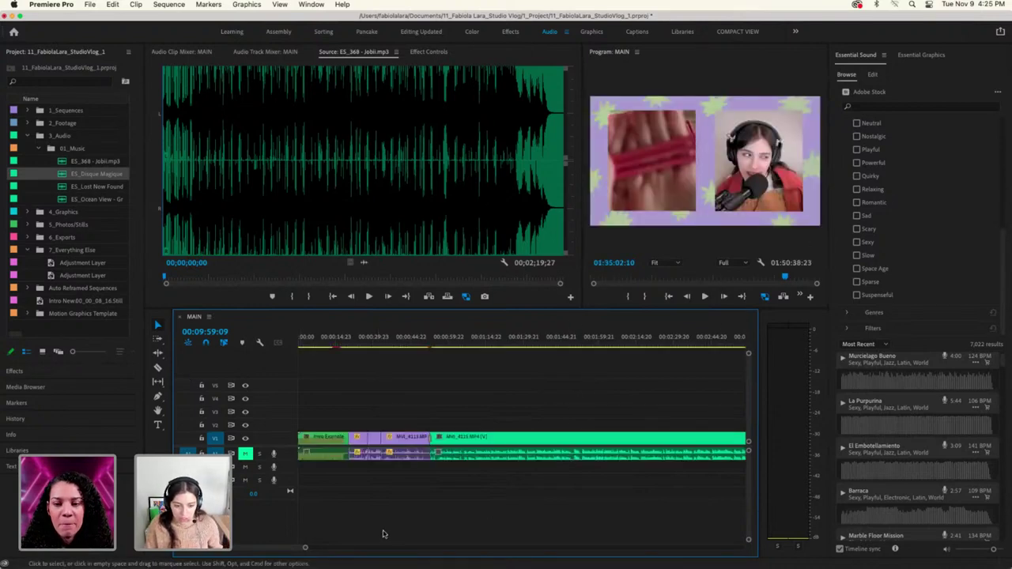
left_click_drag(307, 548, 726, 540)
key("equal")
key("equal")
key("equal")
key("equal")
key("equal")
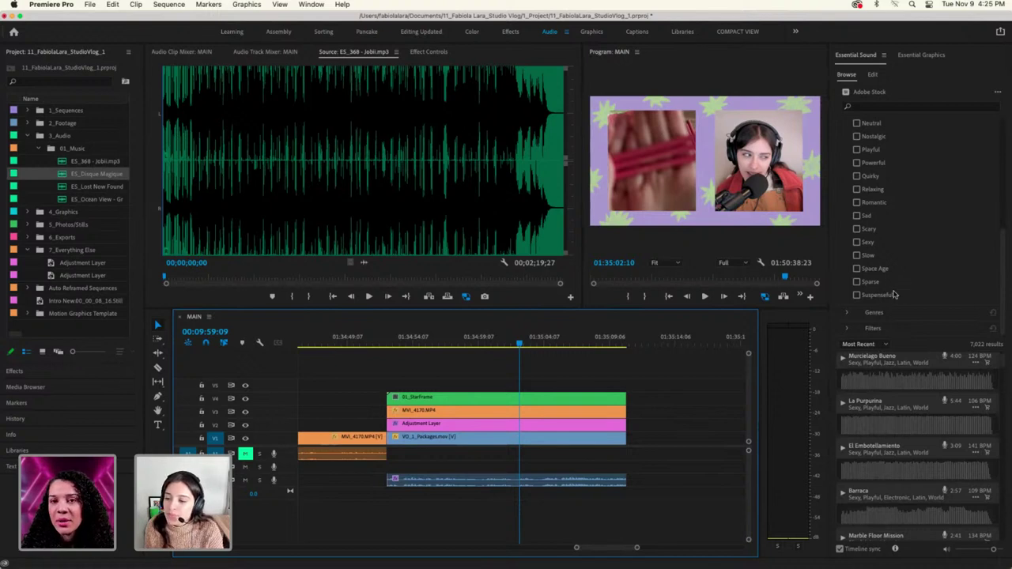
Check the Genres filter, collapse the filter groups, and look through the Emotional tracks
left_click(847, 314)
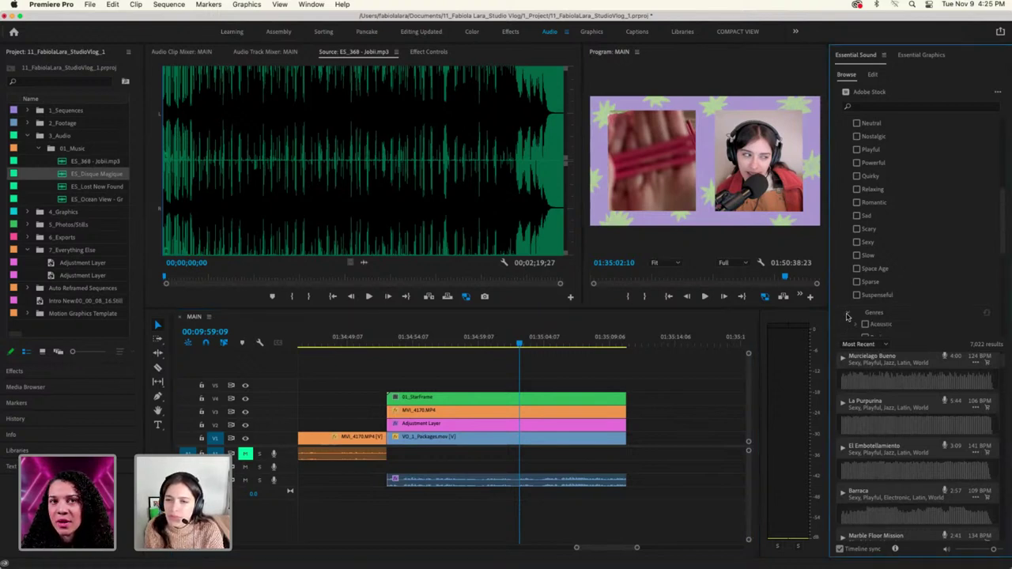
scroll(885, 271, "down", 5)
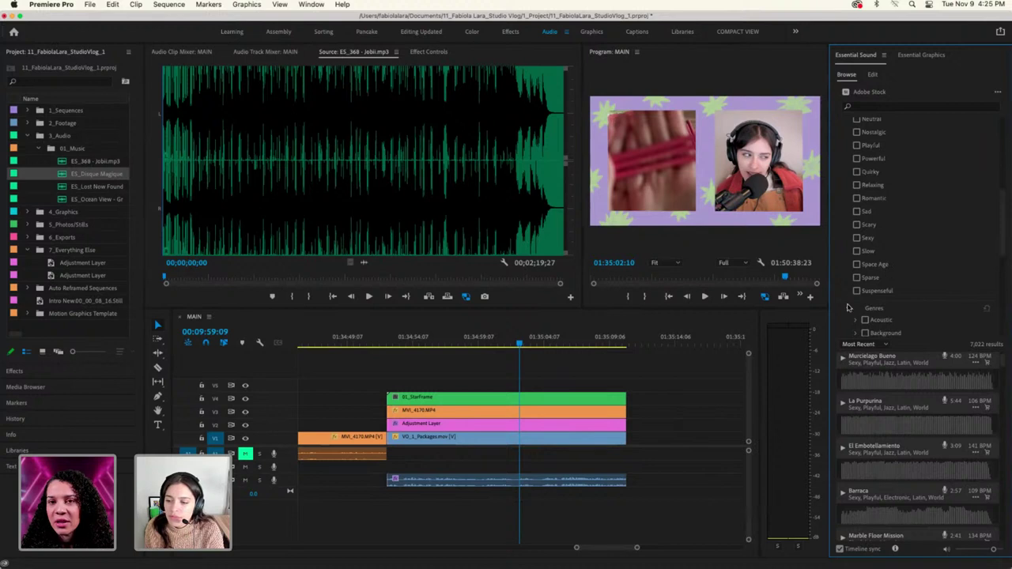
scroll(851, 308, "up", 10)
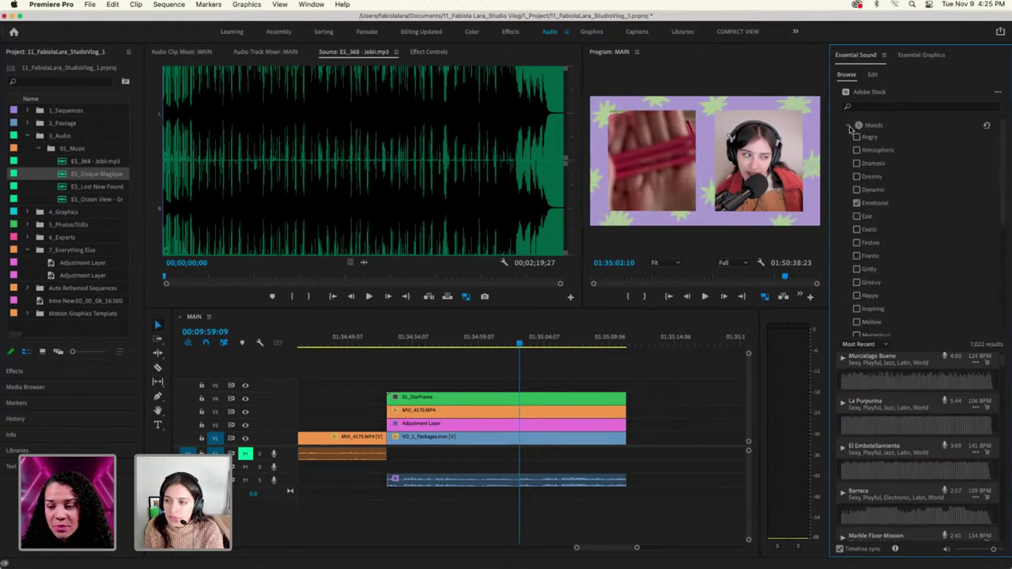
left_click(850, 126)
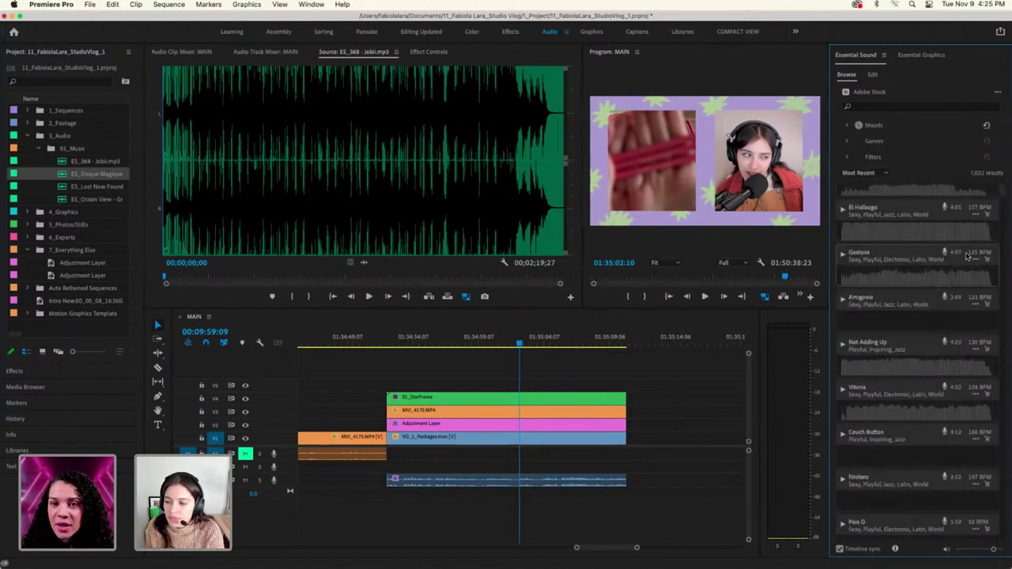
scroll(966, 255, "down", 5)
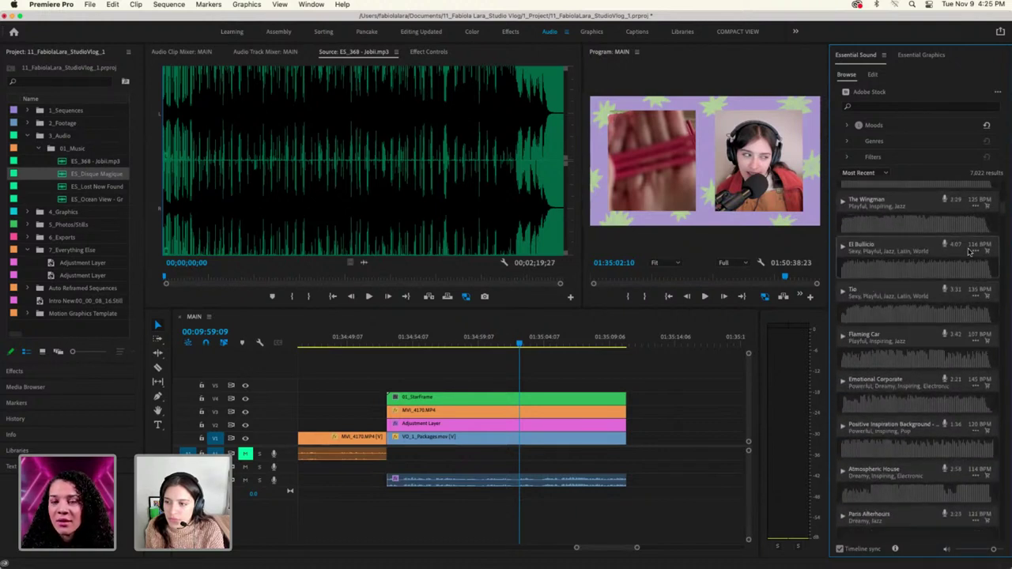
Search the Adobe Stock music for "epidemic" and clear the search
left_click(867, 106)
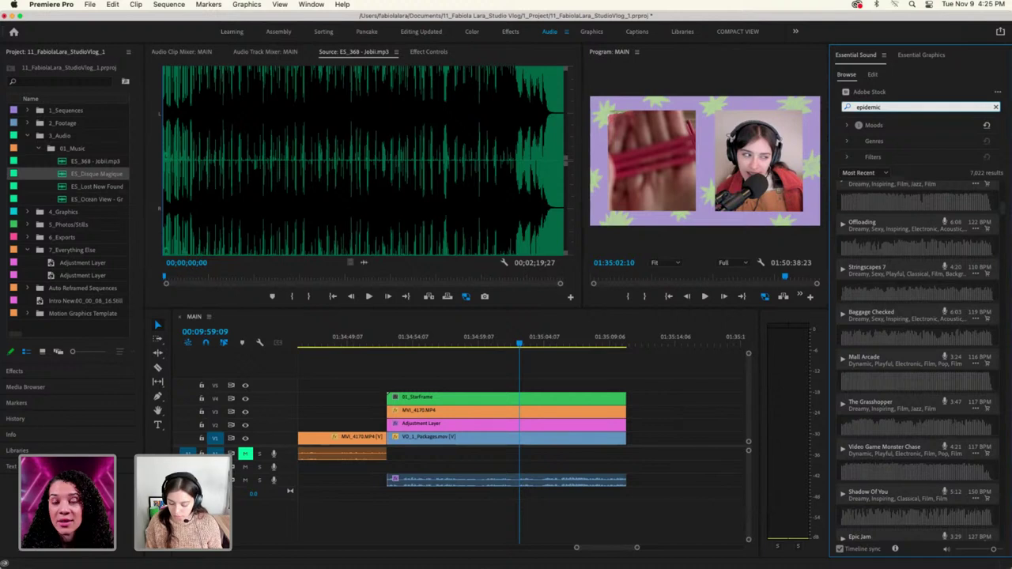
key("Return")
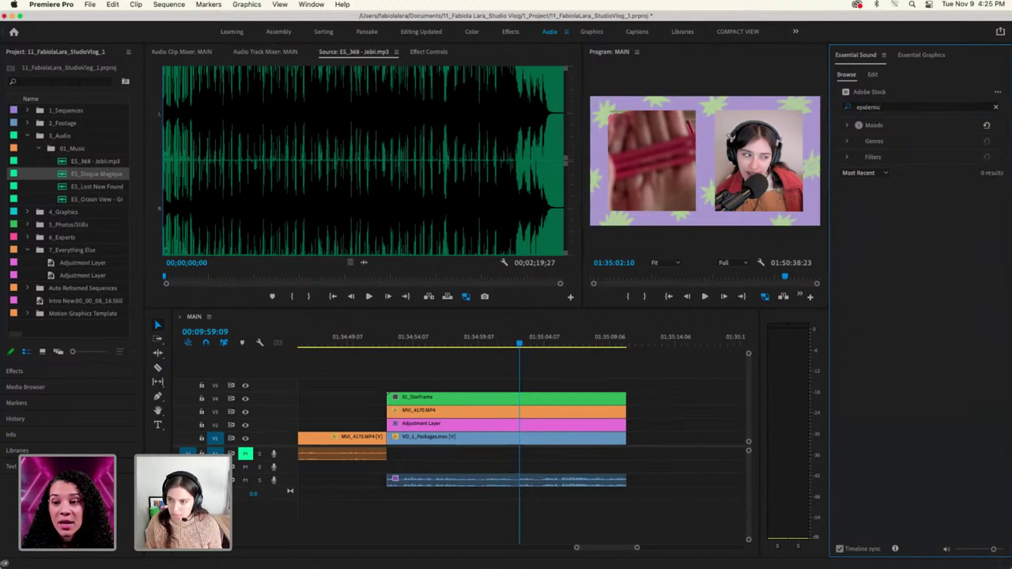
left_click(996, 107)
Examine the Adobe Stock license and pricing options and the sort order choices for the music tracks
left_click(998, 92)
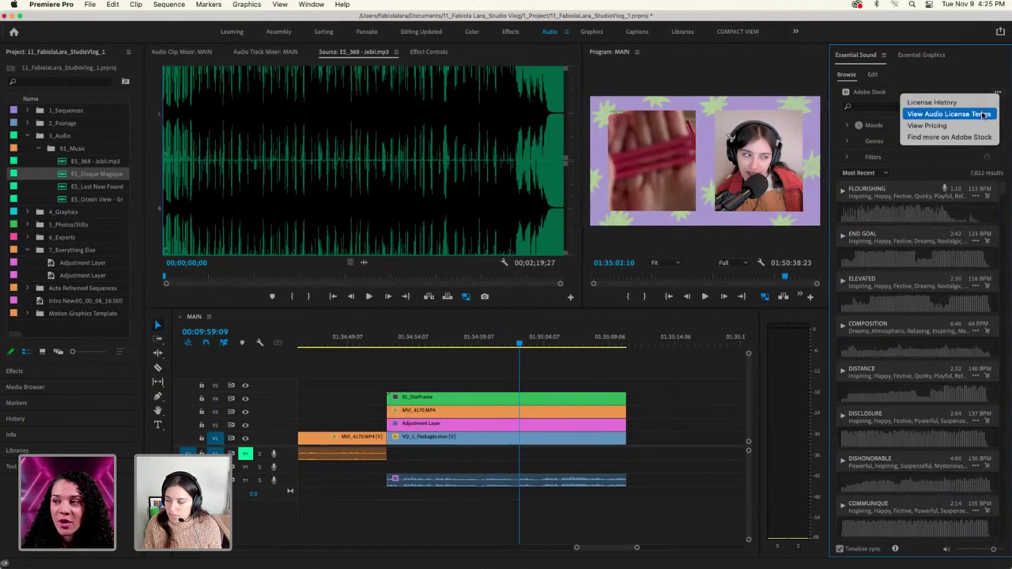
left_click(931, 102)
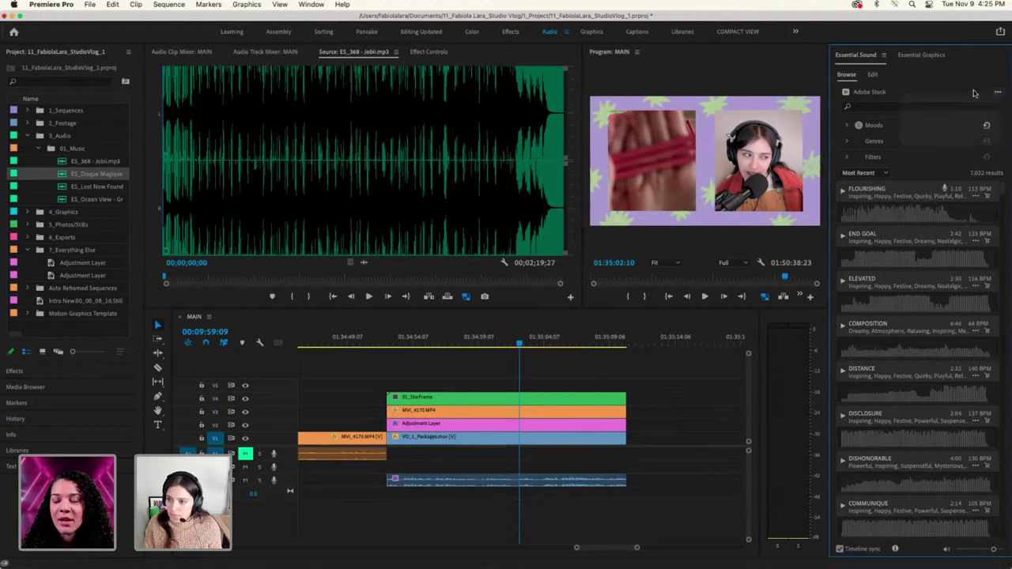
left_click(862, 172)
left_click(866, 196)
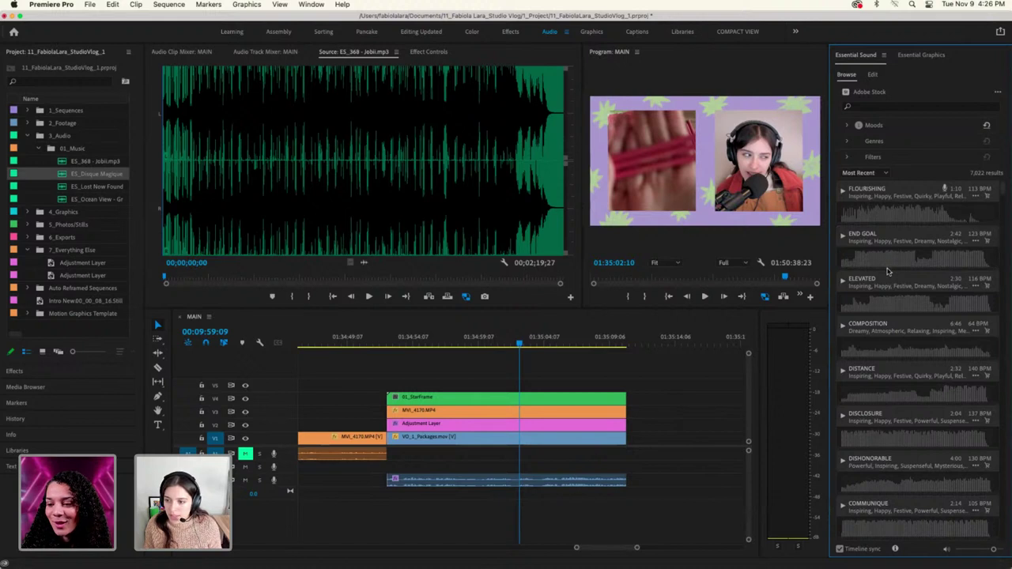
View the Essential Graphics templates, and return to Essential Sound to show its clip editing options
left_click(922, 56)
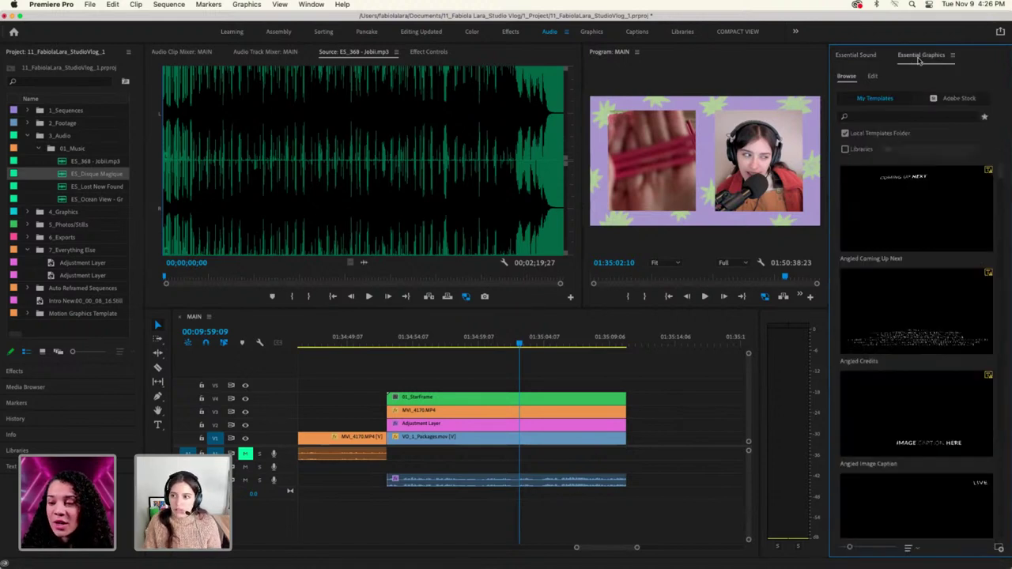
left_click(868, 57)
left_click(872, 75)
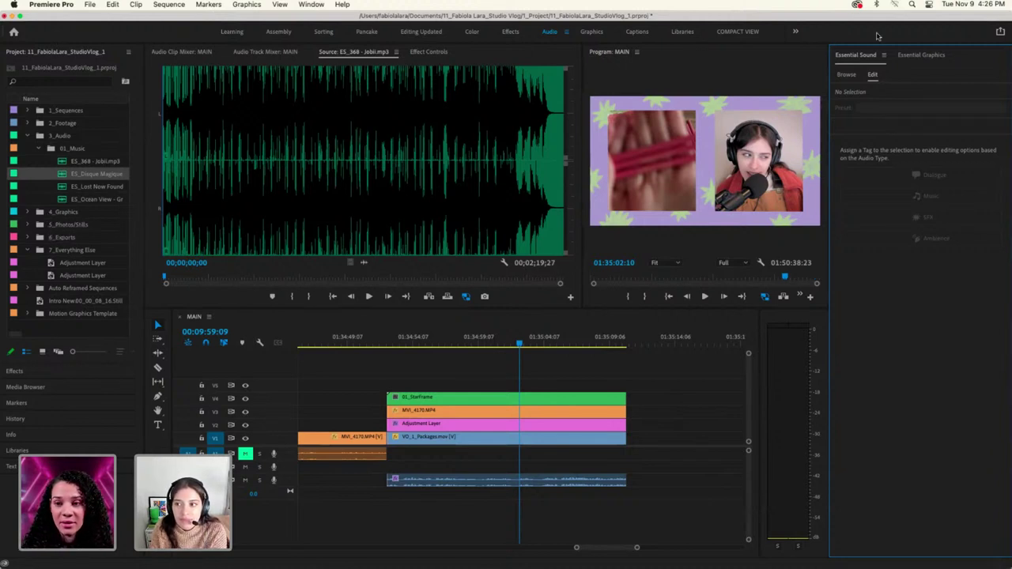
Close Essential Sound and Essential Graphics in the Audio workspace
left_click(884, 55)
left_click(892, 66)
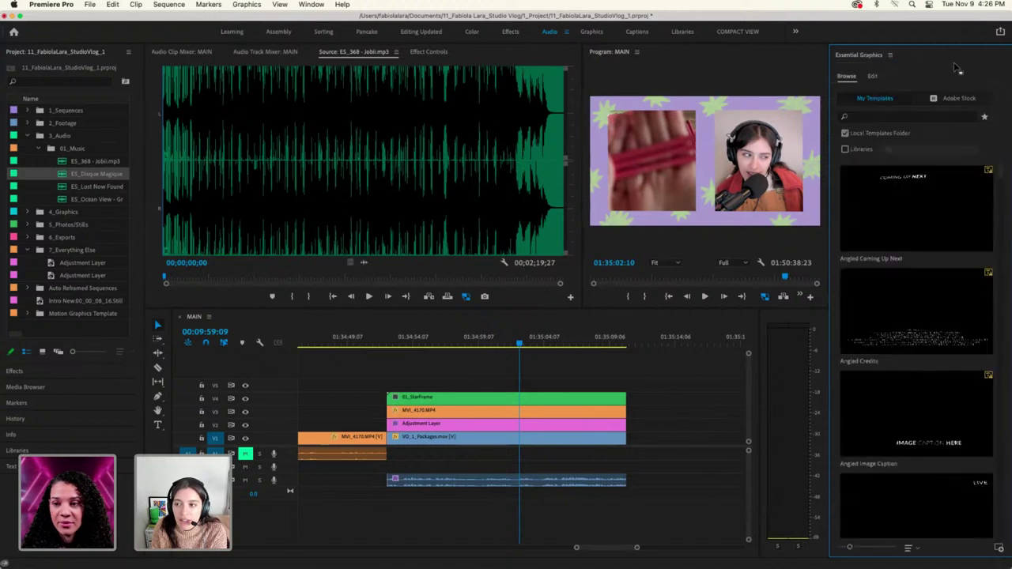
left_click(891, 54)
left_click(875, 67)
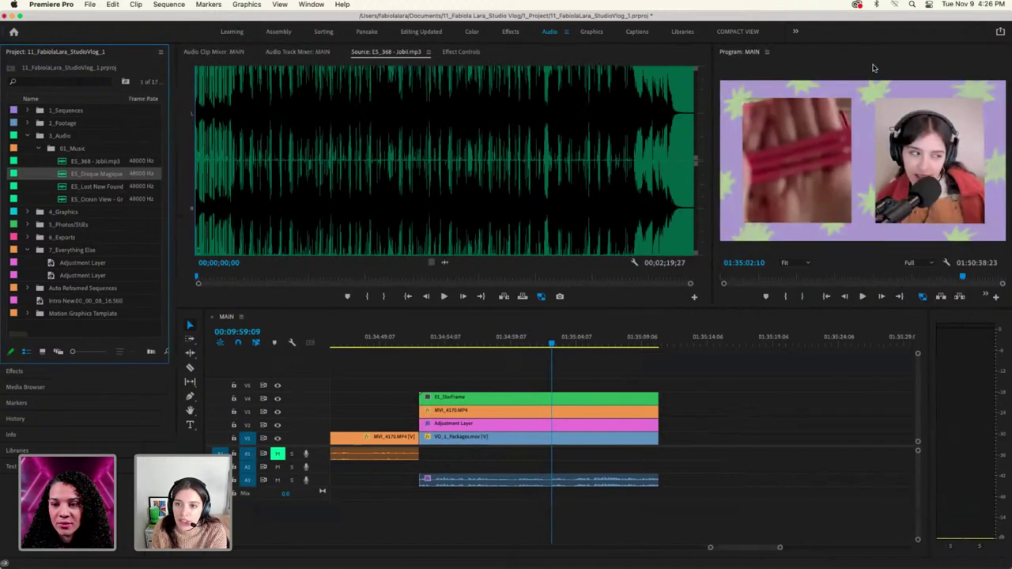
Switch to the Editing Updated workspace, select the VO_1_Packages.mov clip, and show its Essential Sound settings
left_click(421, 32)
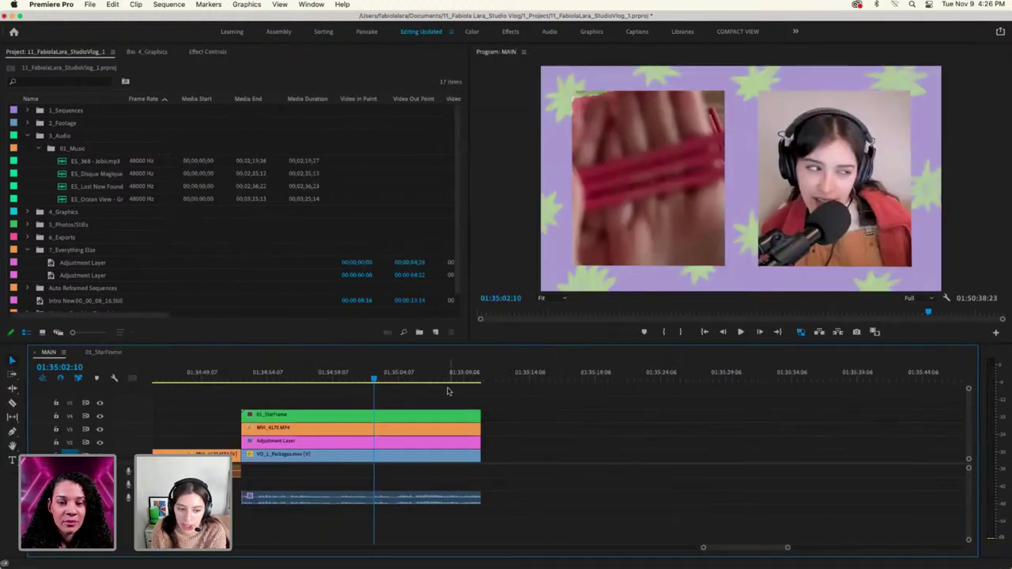
left_click(390, 456)
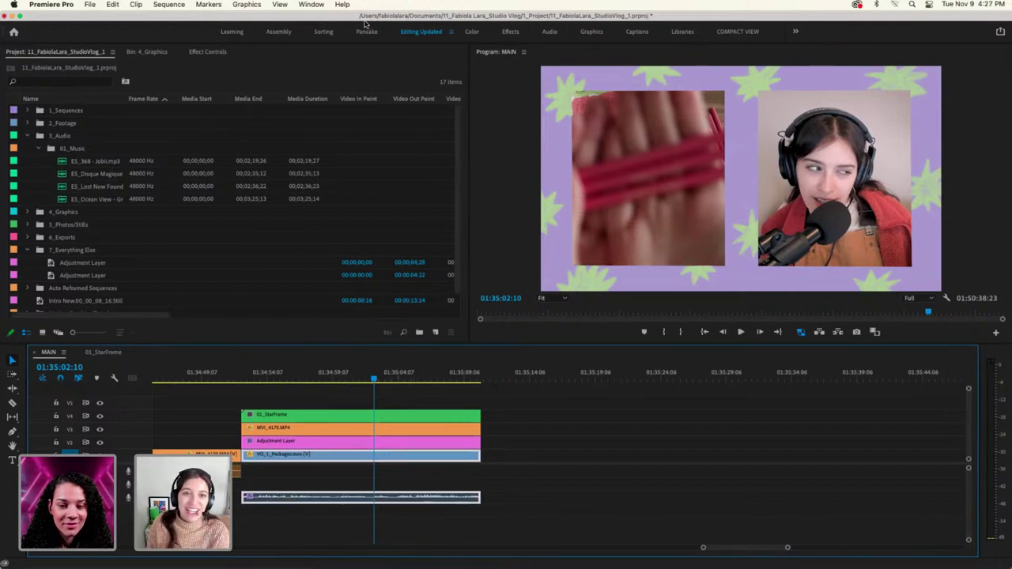
left_click(304, 6)
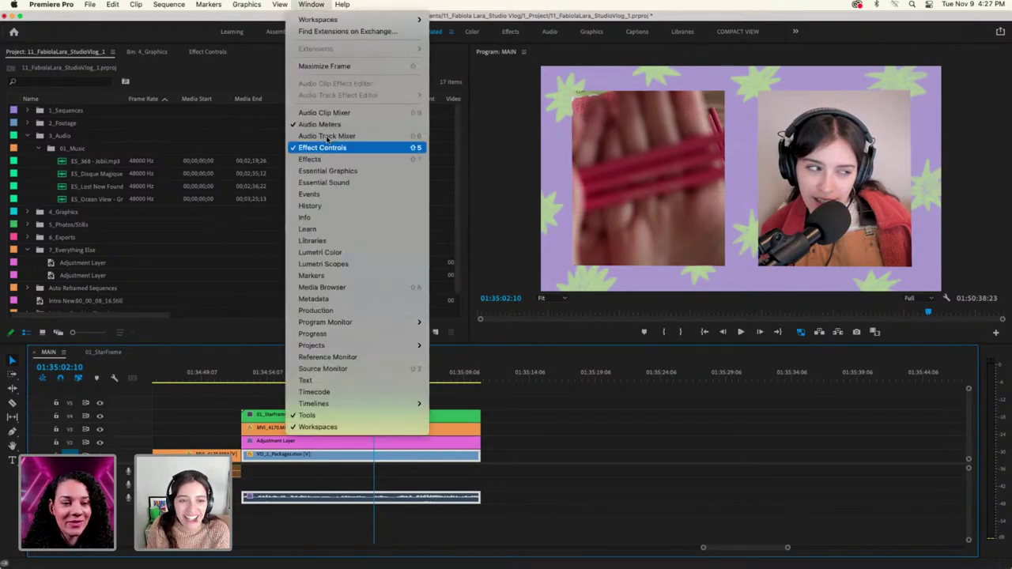
left_click(324, 183)
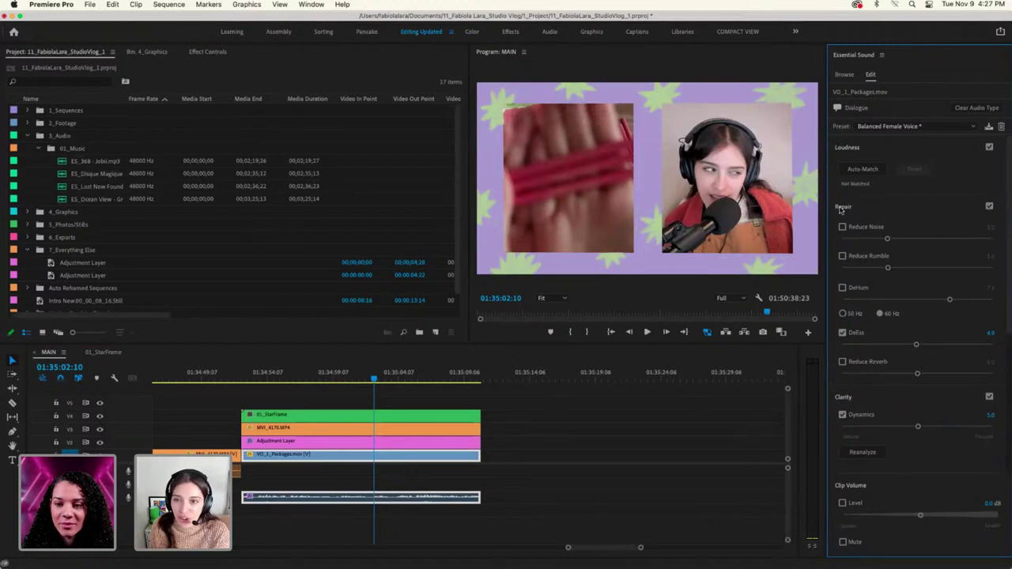
Return to the Audio workspace and reopen Essential Sound for the selected voiceover clip
left_click(548, 32)
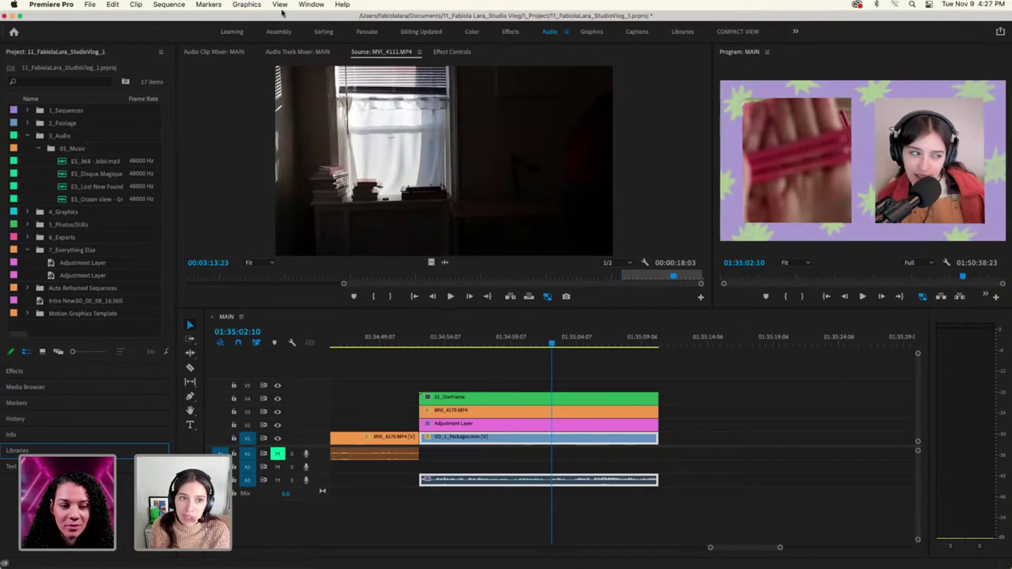
left_click(312, 5)
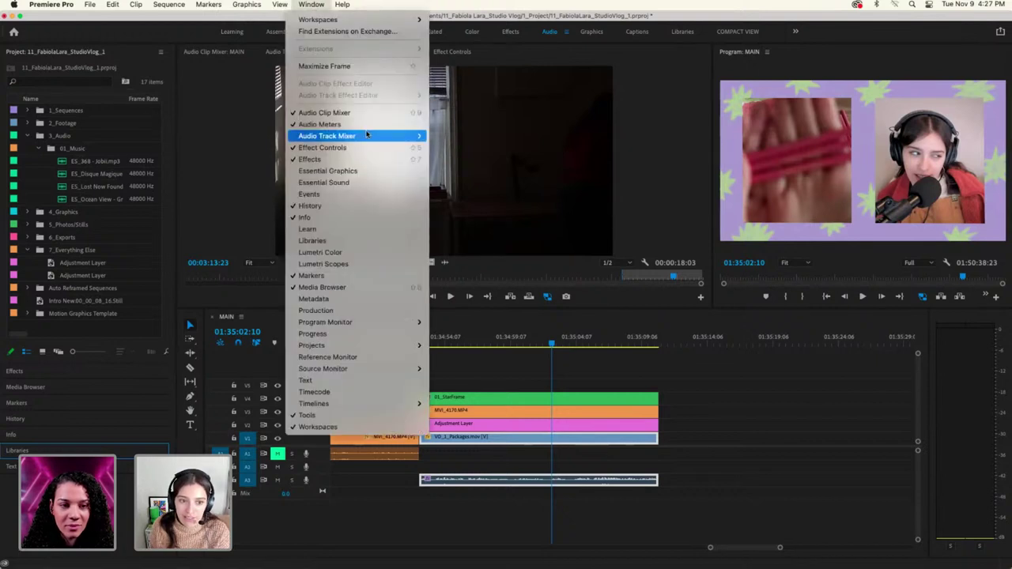
left_click(356, 176)
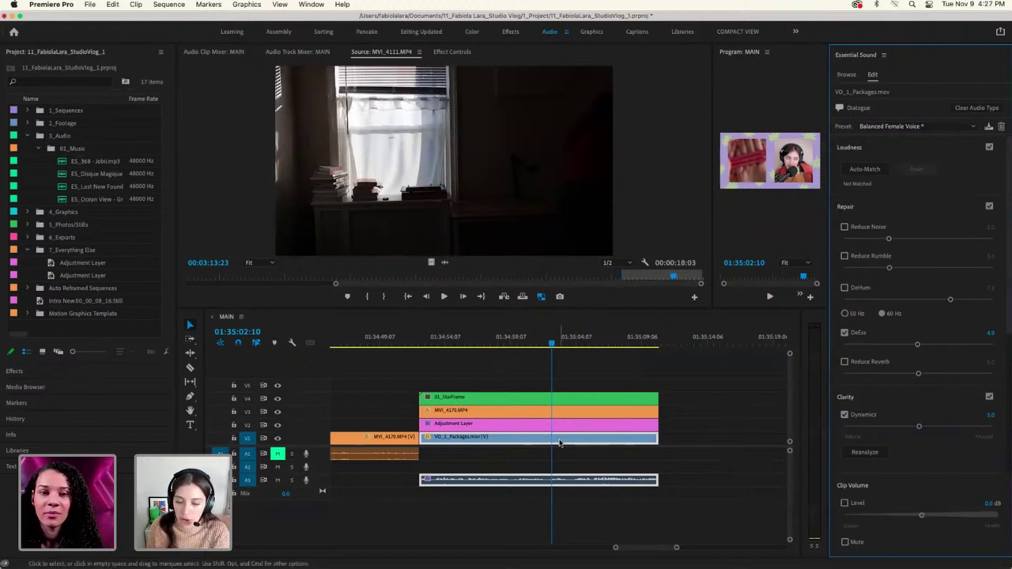
Clear the VO_1_Packages.mov clip's audio type, tag it as Dialogue again and apply the Podcast Voice preset
left_click(889, 127)
left_click(881, 137)
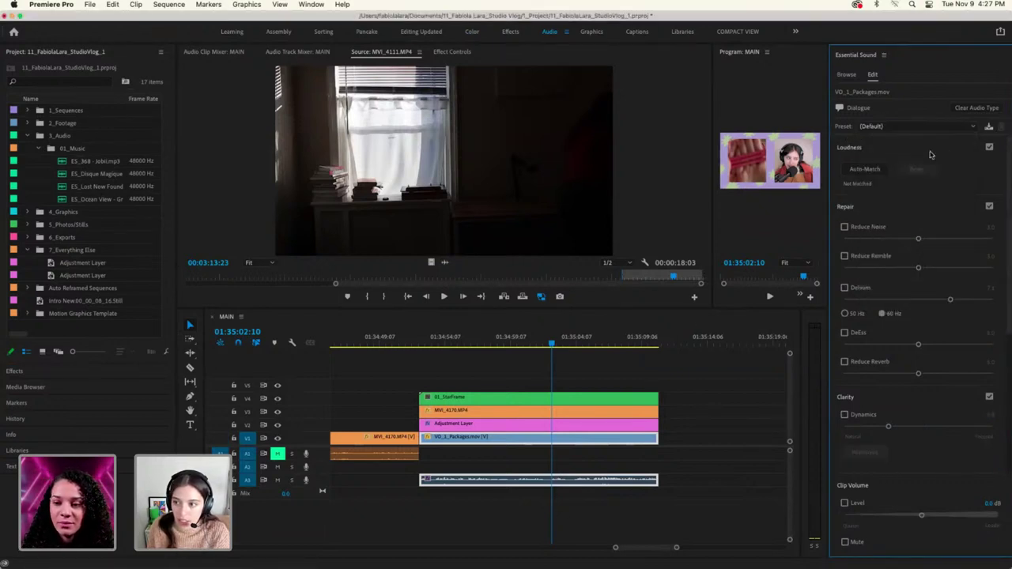
left_click(980, 109)
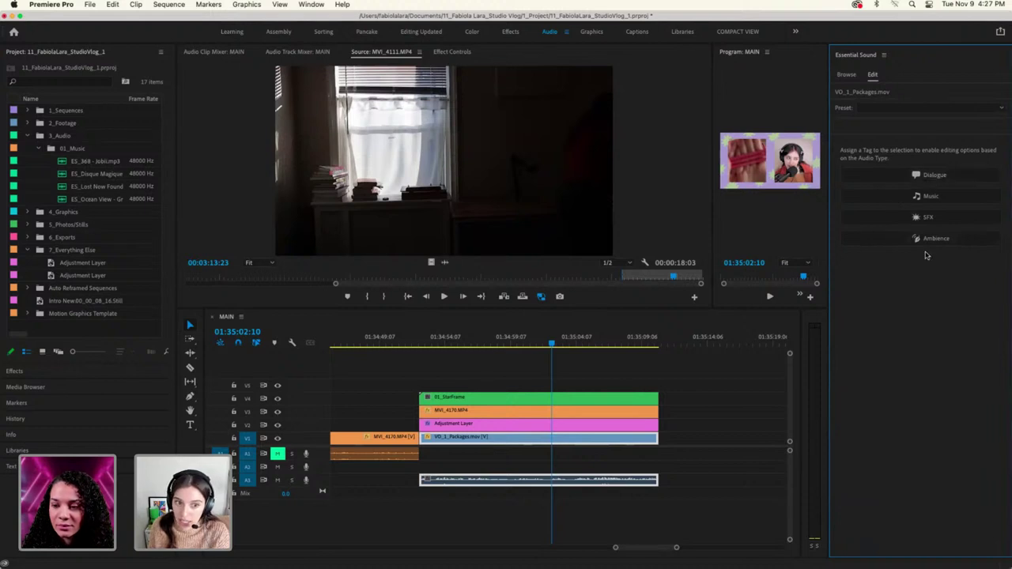
left_click(923, 176)
left_click(895, 128)
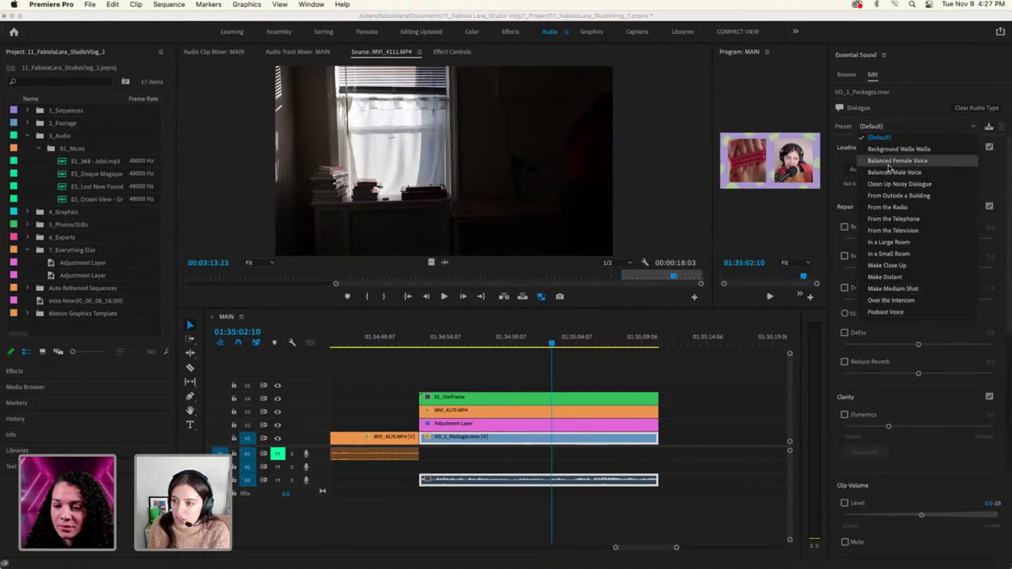
left_click(895, 313)
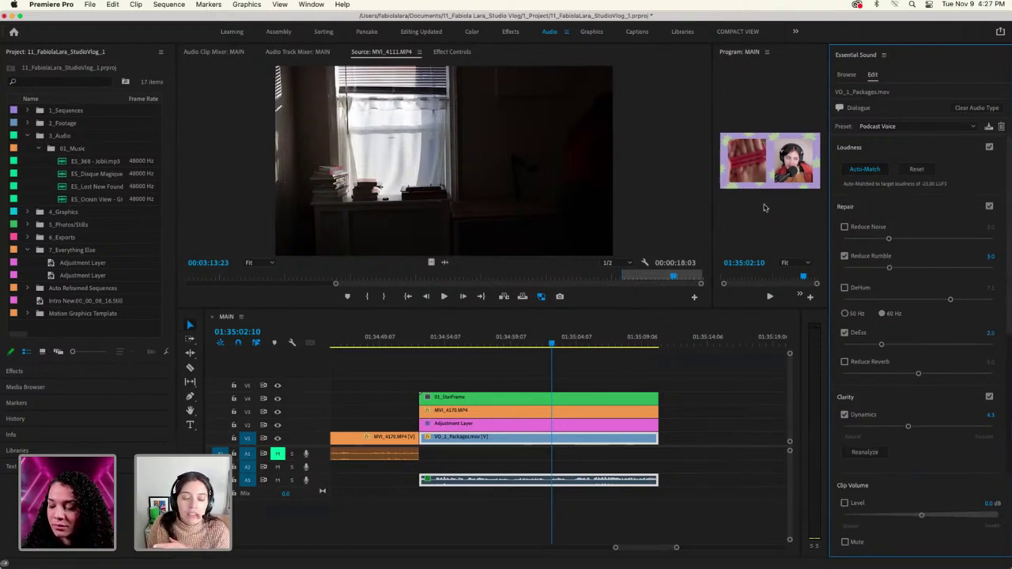
Move the playhead to 01:35:06:01 and widen the Program monitor
left_click_drag(551, 345, 599, 348)
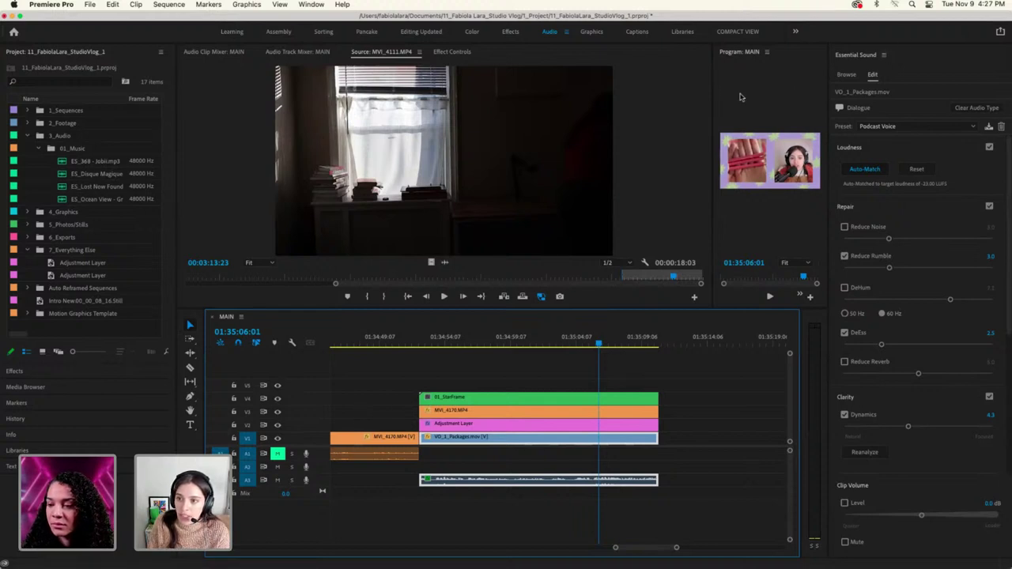
left_click_drag(714, 89, 433, 98)
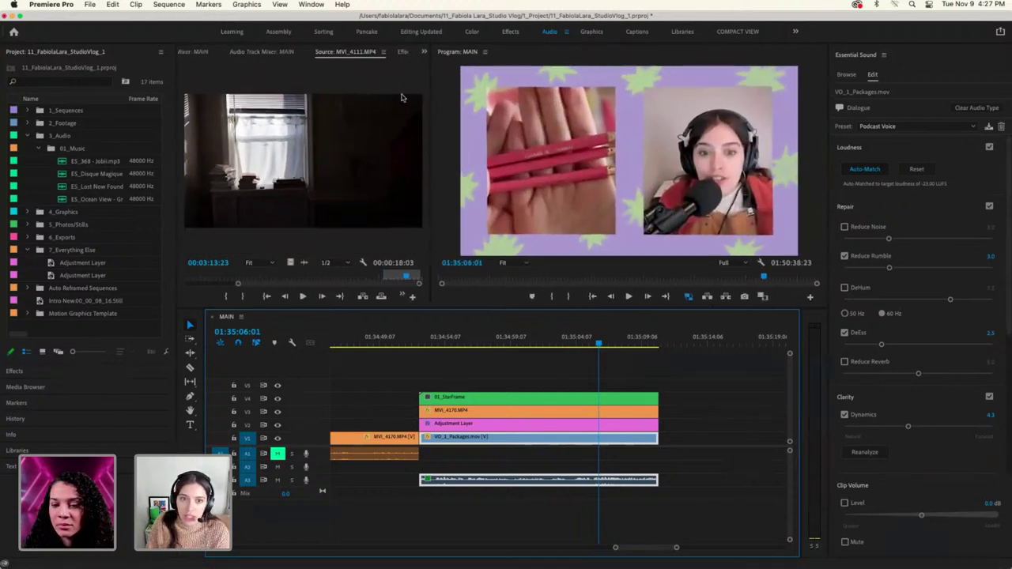
Close the Source and Effect Controls panels and widen the Program monitor further over the Audio Track Mixer's space
left_click(423, 52)
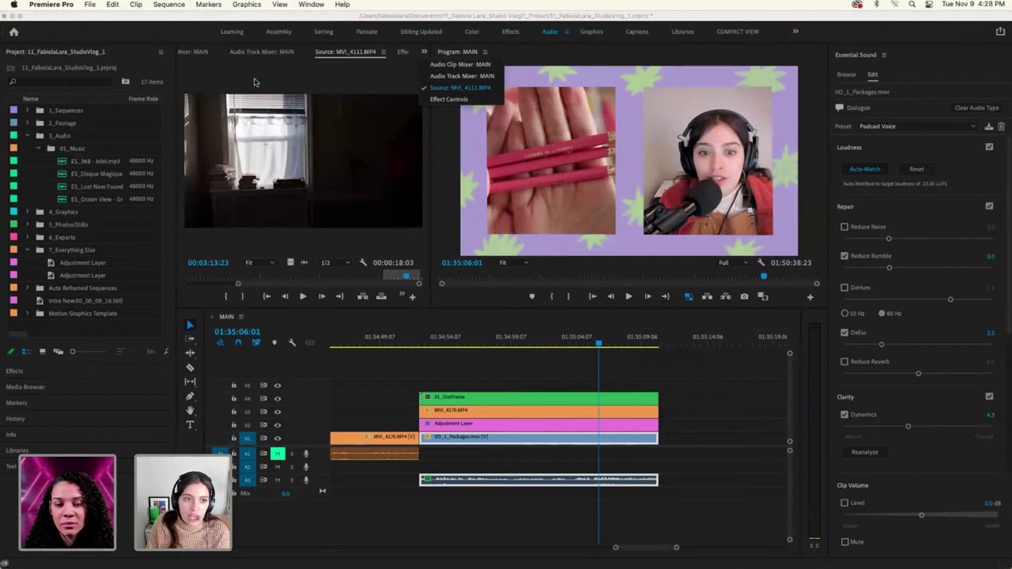
left_click(254, 82)
left_click(424, 53)
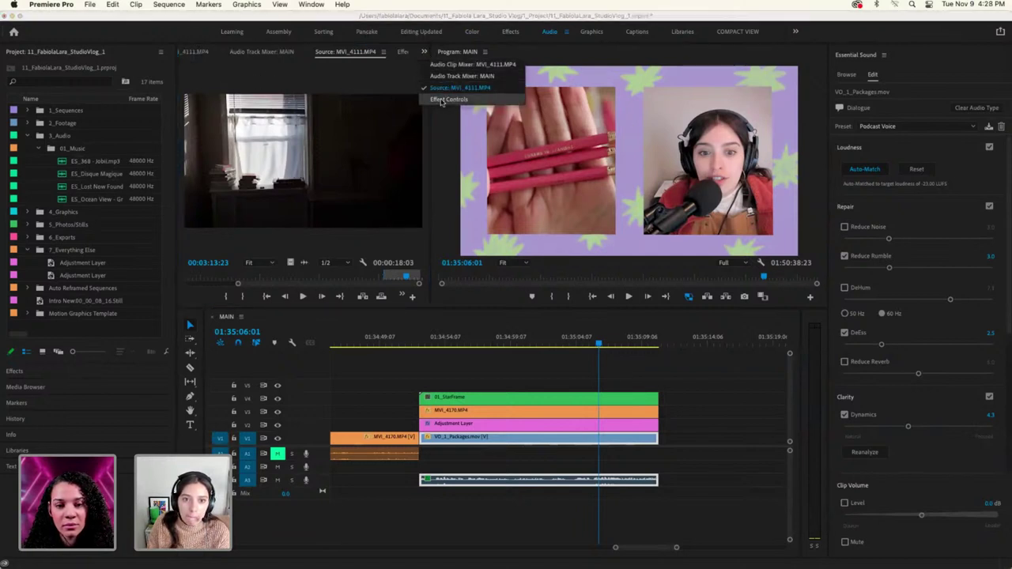
left_click(328, 54)
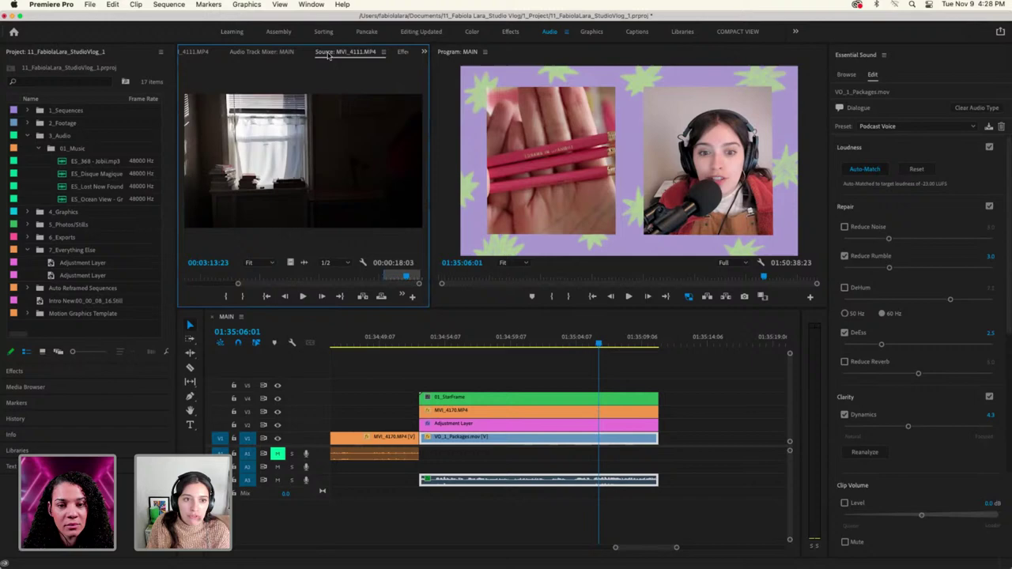
left_click(384, 52)
left_click(400, 63)
left_click(381, 52)
left_click(350, 53)
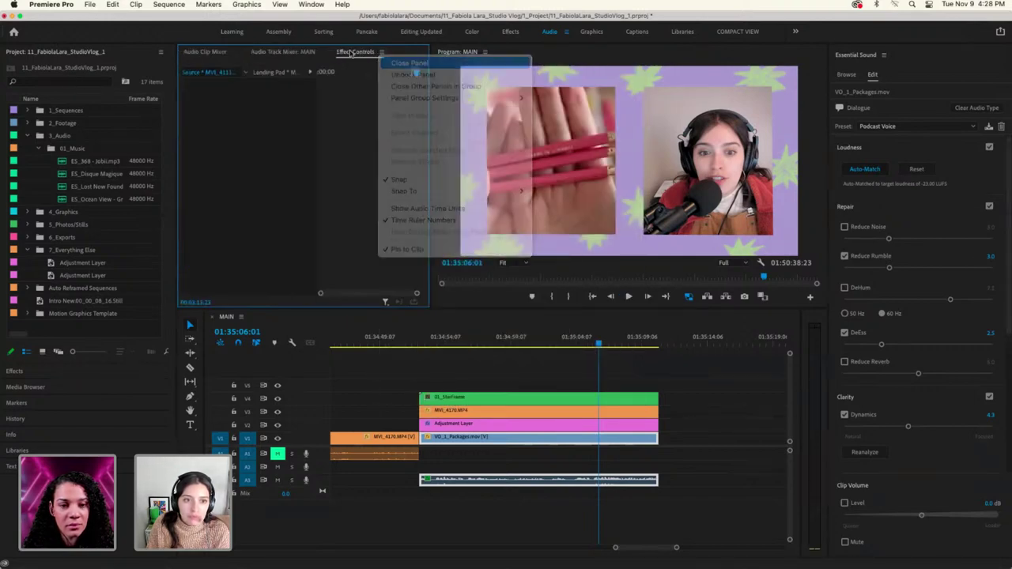
left_click(337, 52)
left_click(369, 51)
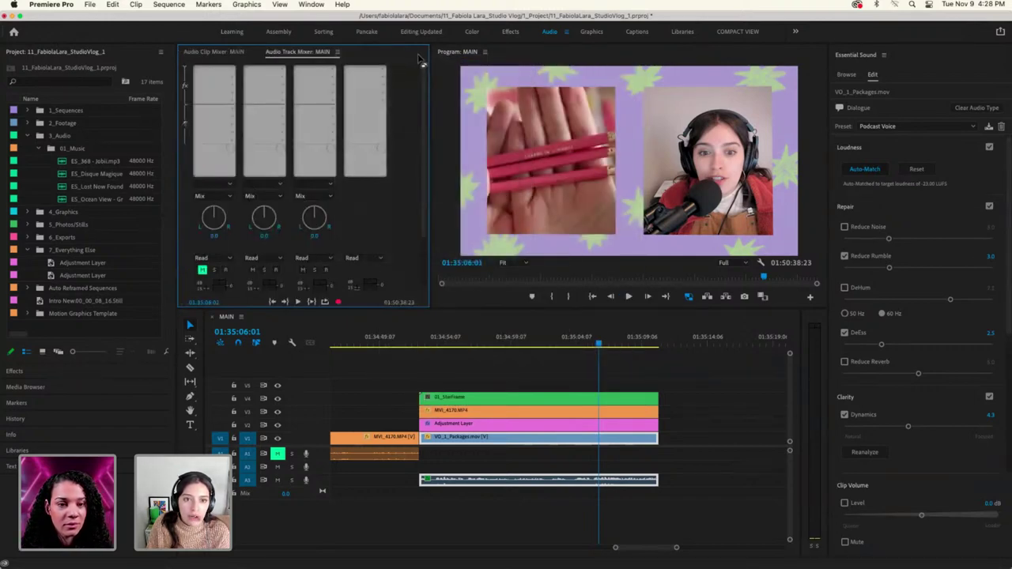
left_click_drag(430, 51, 294, 57)
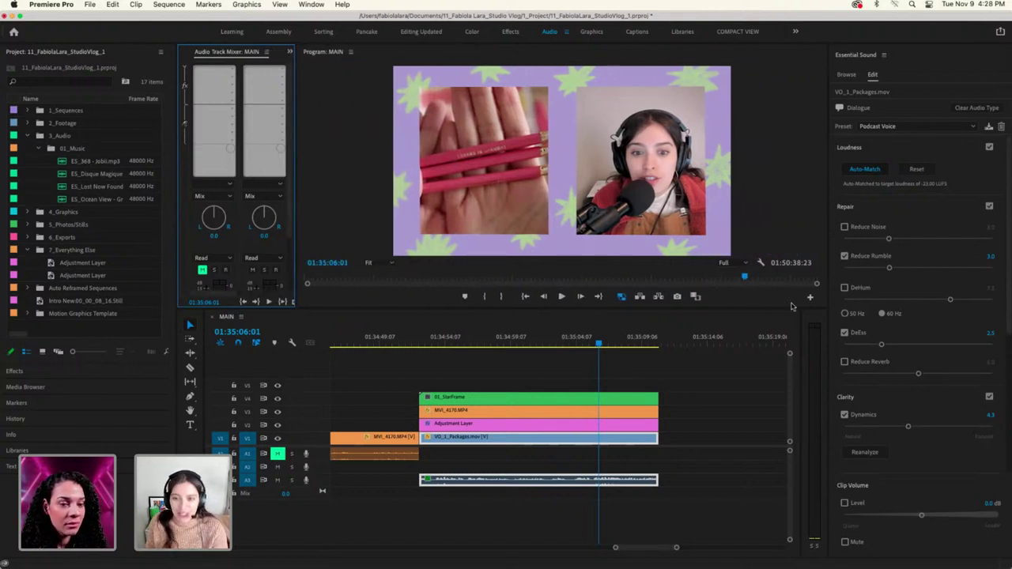
Place the ES_Lost Now Found music on track A1, starting at the beginning of the voiceover clip
left_click_drag(598, 346, 514, 346)
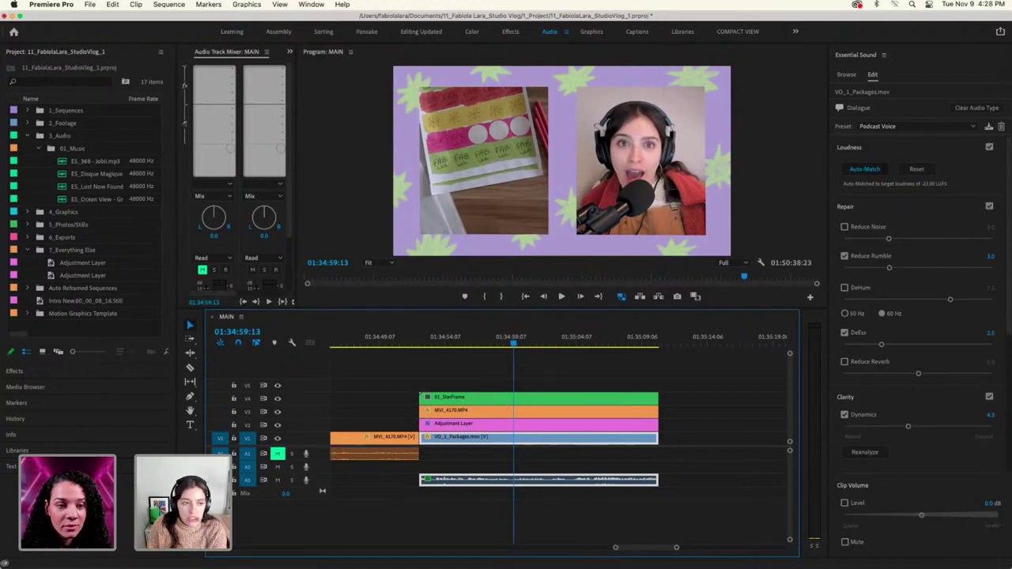
left_click_drag(82, 195, 420, 454)
scroll(482, 462, "down", 5)
scroll(482, 462, "up", 10)
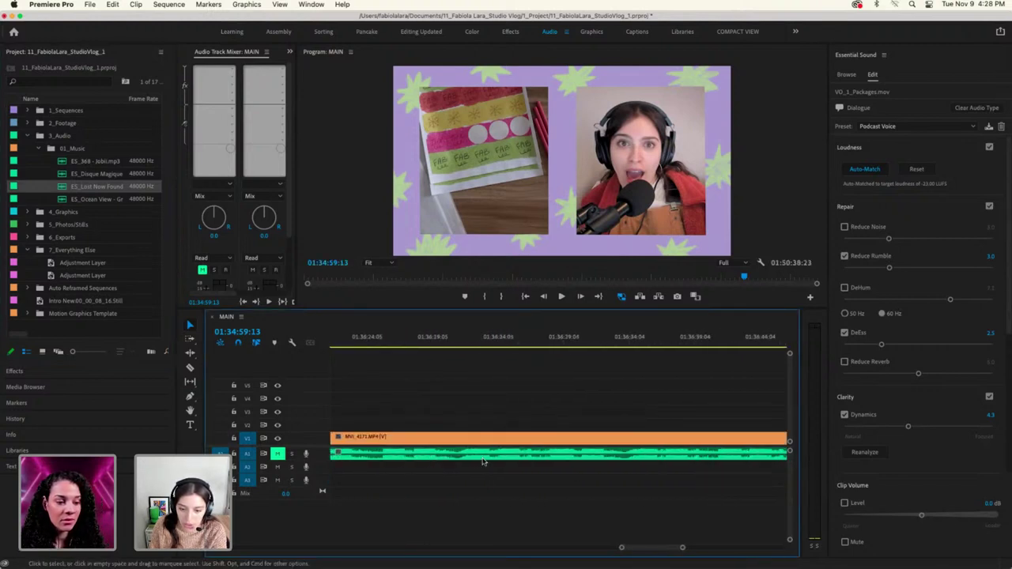
scroll(481, 462, "down", 6)
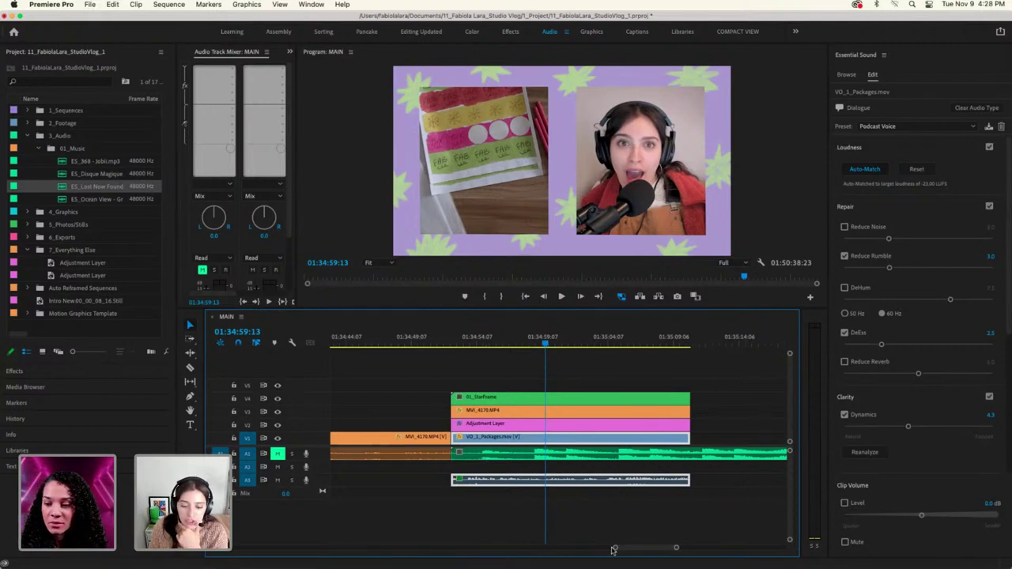
mouse_move(615, 547)
left_mouse_down()
mouse_move(588, 545)
mouse_move(626, 546)
mouse_move(615, 547)
left_mouse_up()
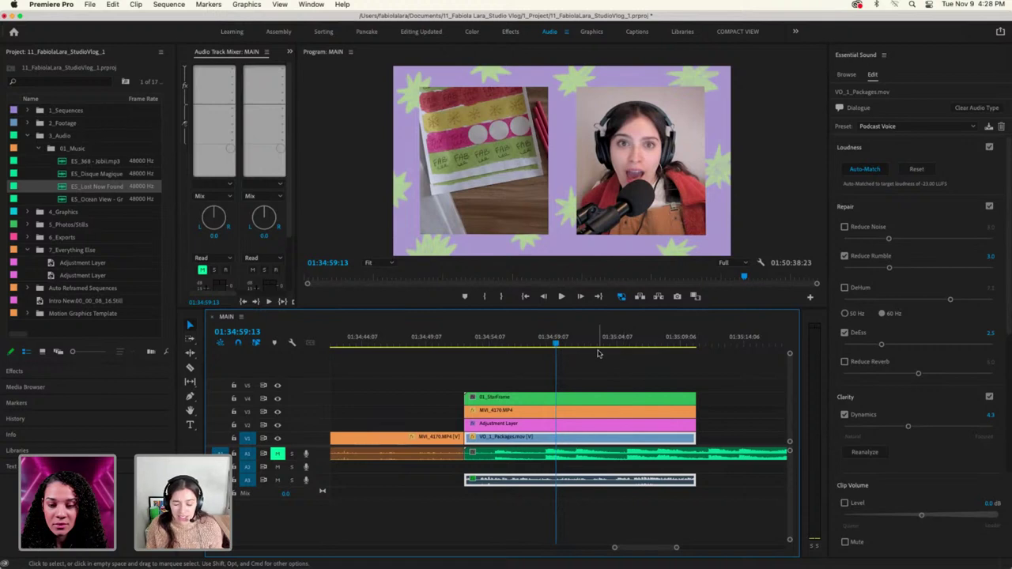
Unmute audio track A1 and play back the voiceover together with the music
key("Right")
key("Right")
key("Right")
key("space")
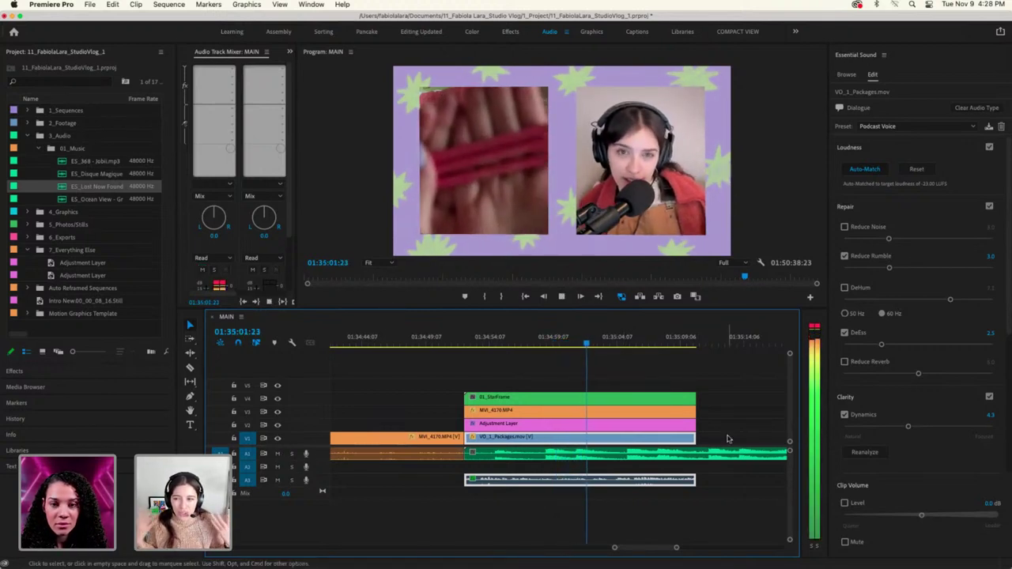
key("space")
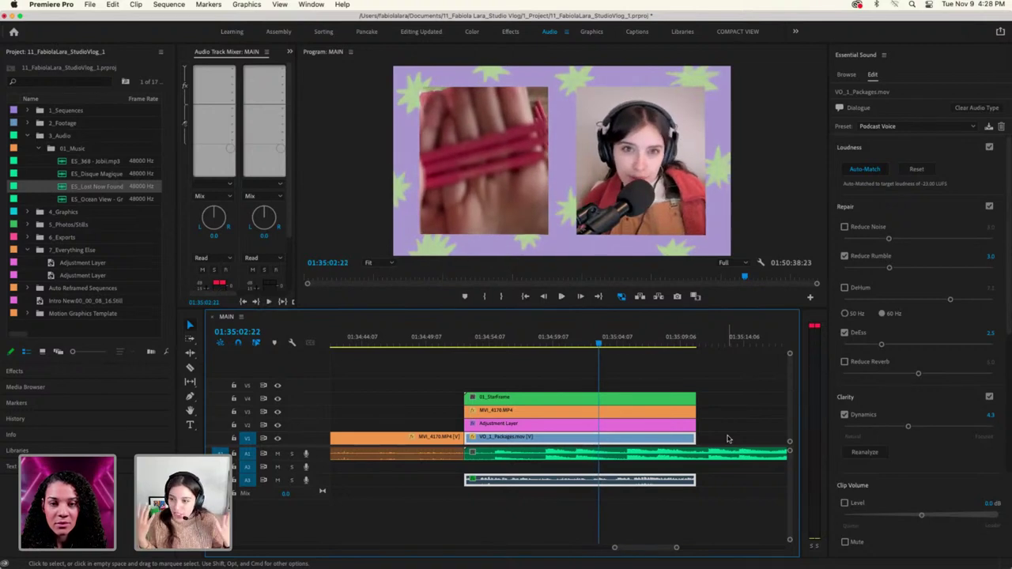
Tag the ES_Lost Now Found clip as Music and apply the Balanced Background Music preset
left_click(746, 401)
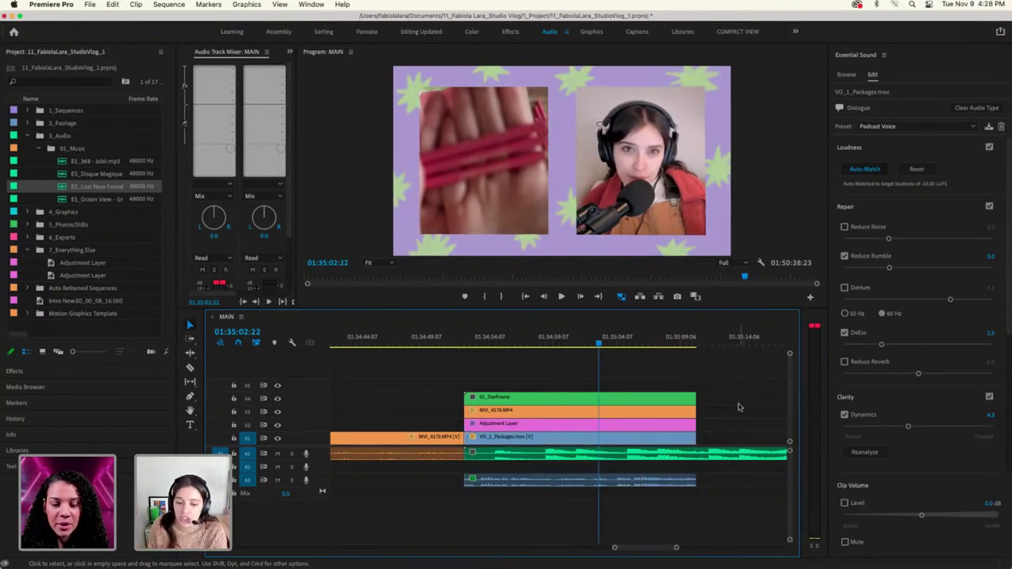
left_click(679, 459)
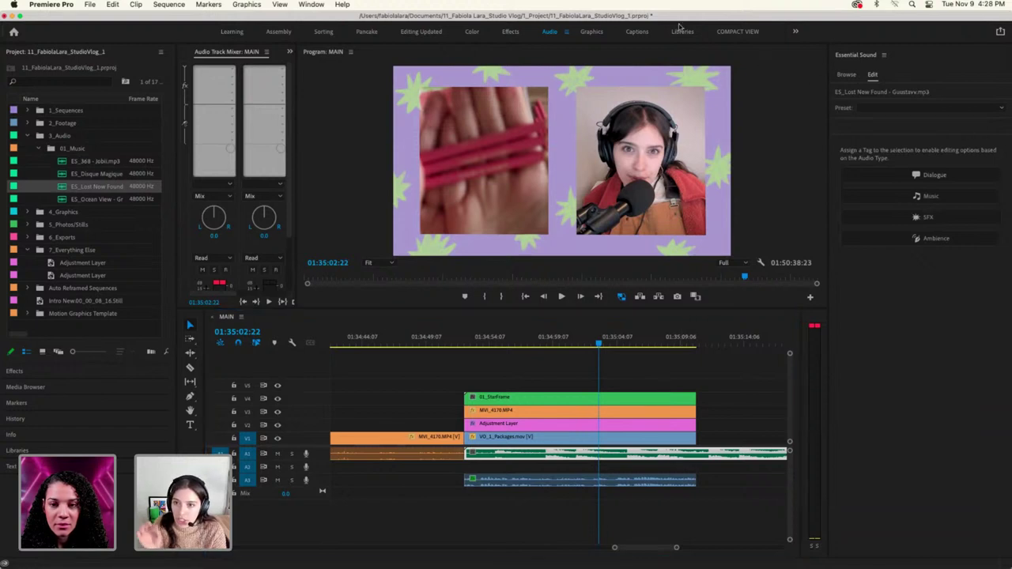
left_click(915, 197)
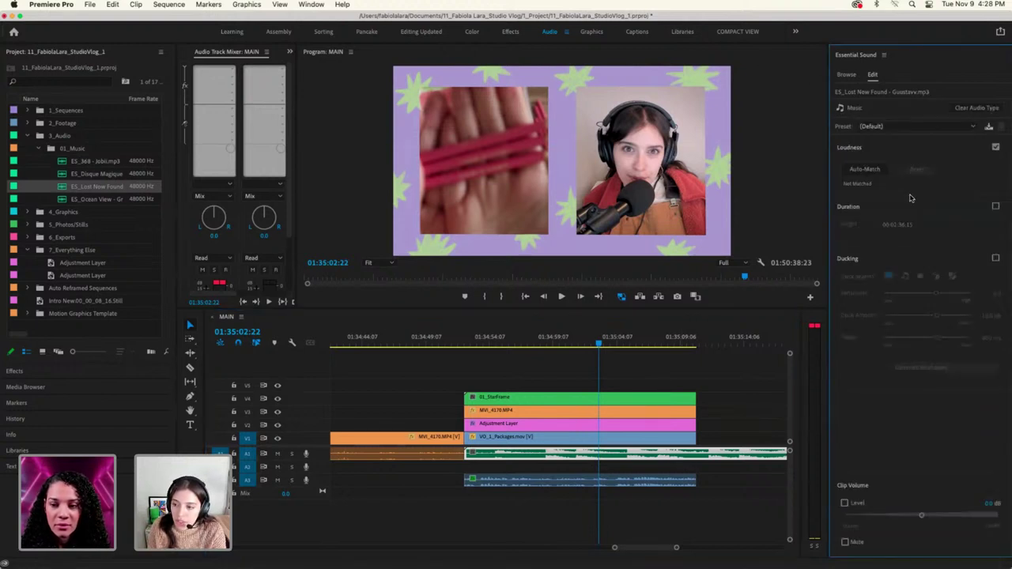
left_click(898, 126)
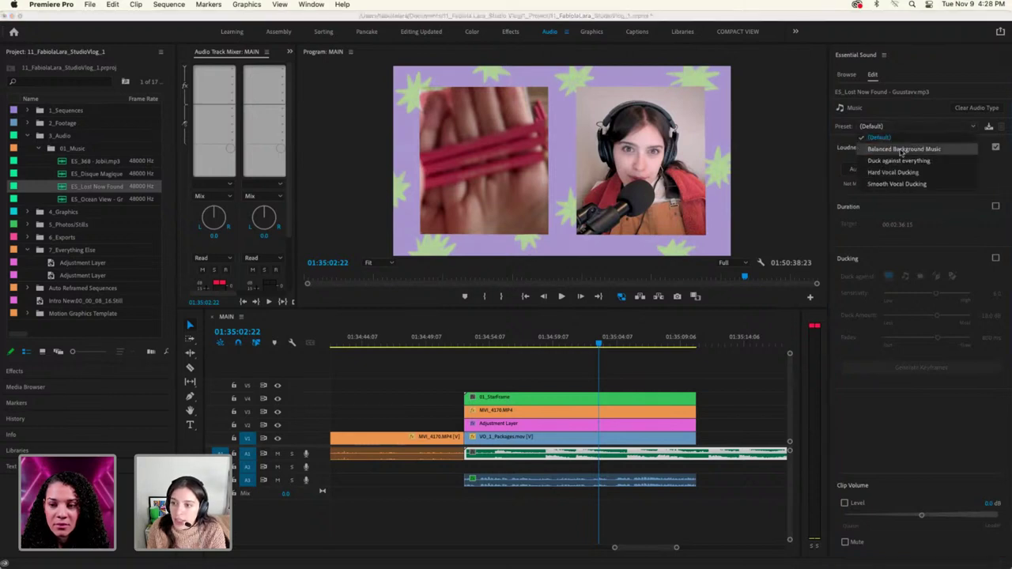
left_click(899, 148)
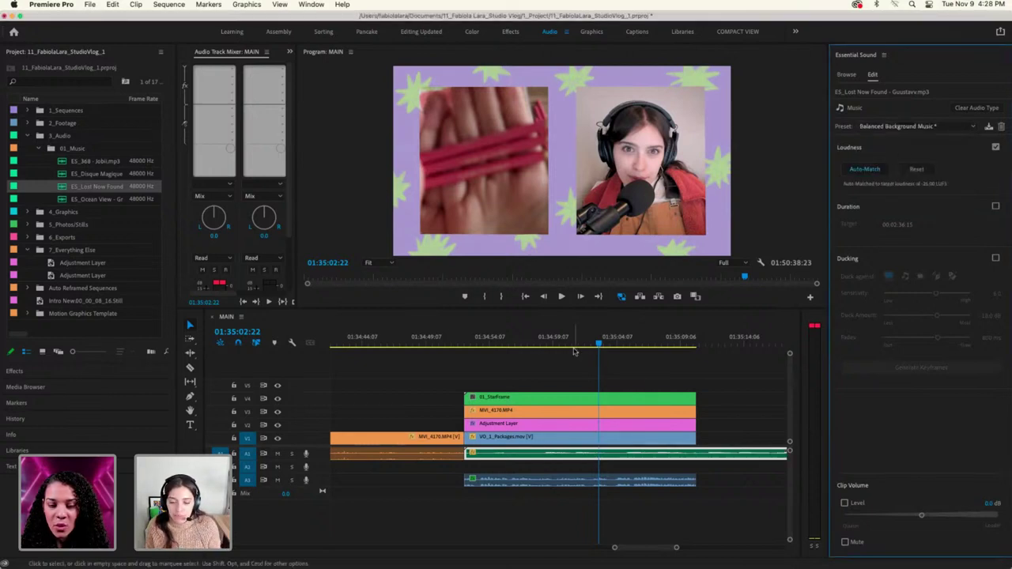
Play back the voiceover section, including its beginning, to check the balance between the voice and the background music
key("space")
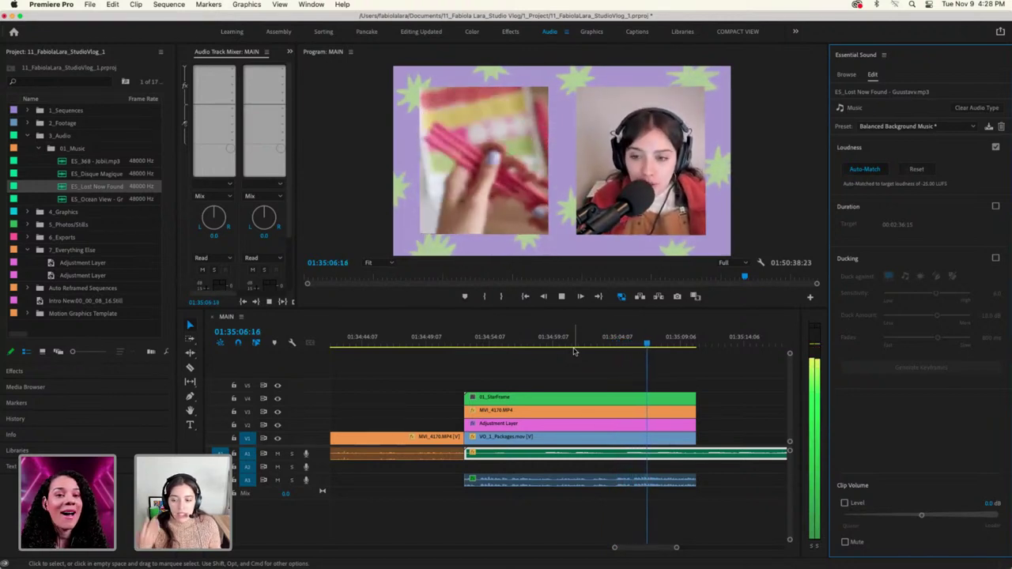
key("space")
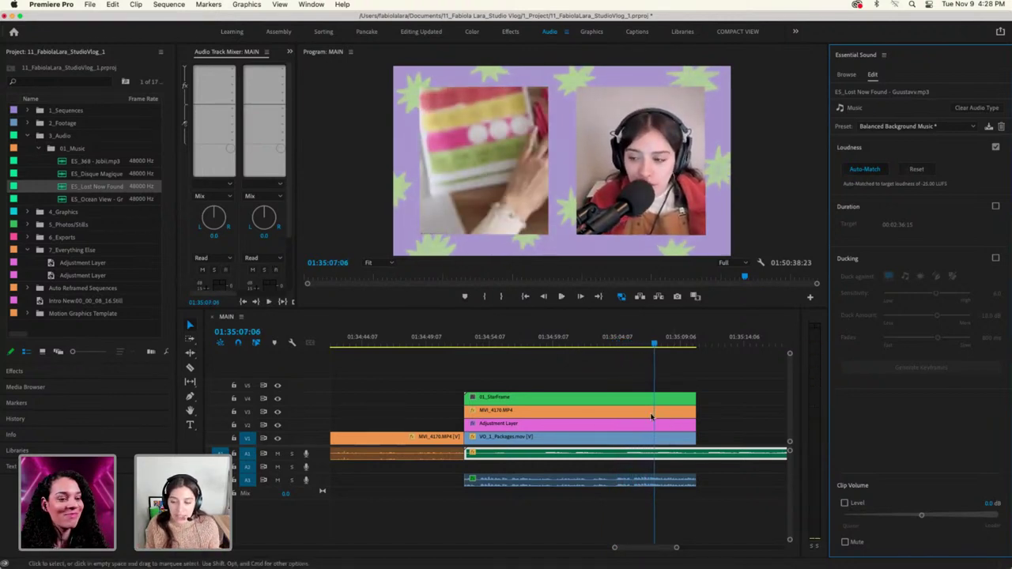
left_click_drag(654, 346, 487, 353)
key("space")
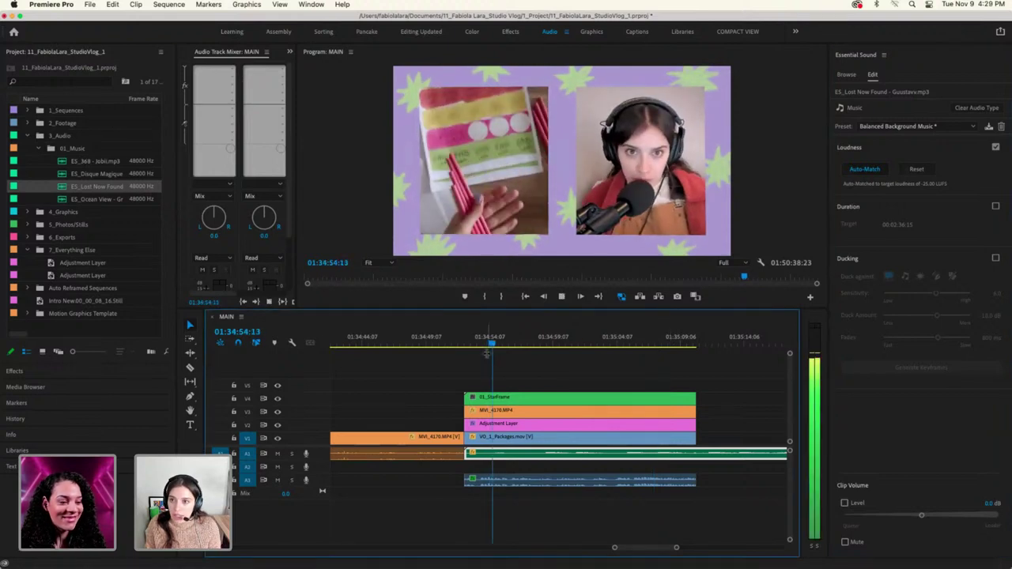
key("space")
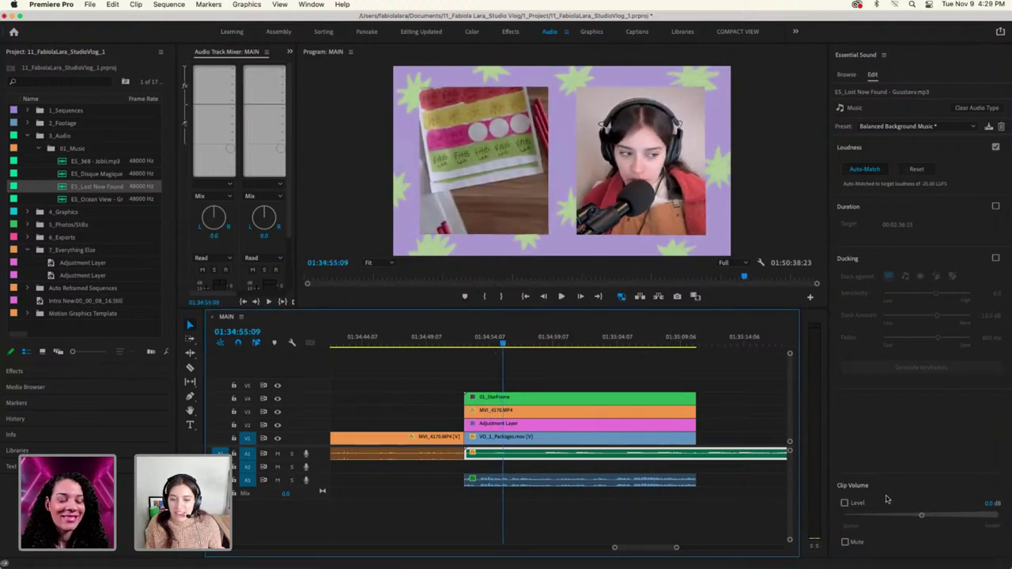
Enable the music clip's volume level and lower it to -9.6 dB while listening to the playback
key("space")
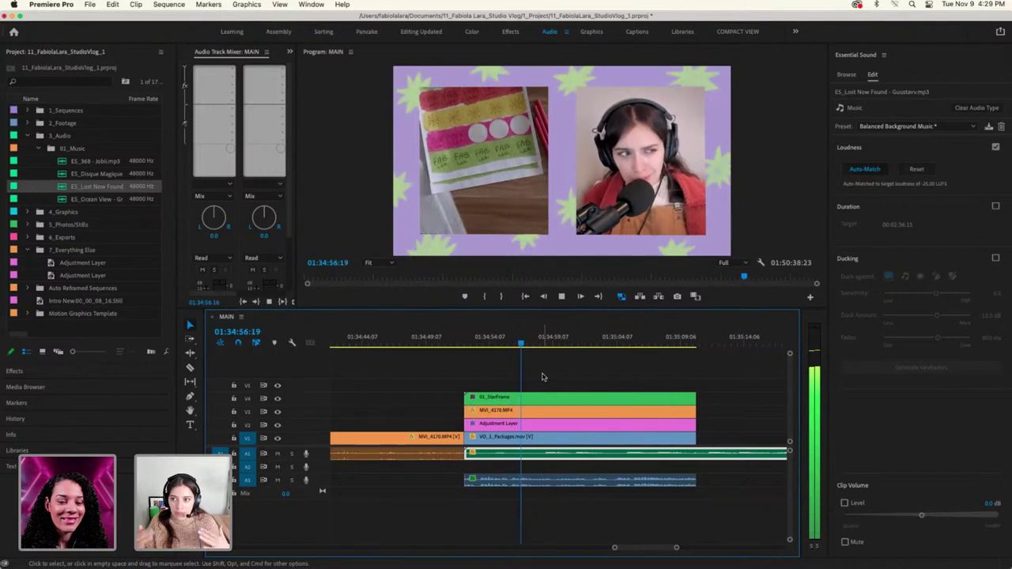
left_click(844, 503)
left_click_drag(921, 516, 901, 519)
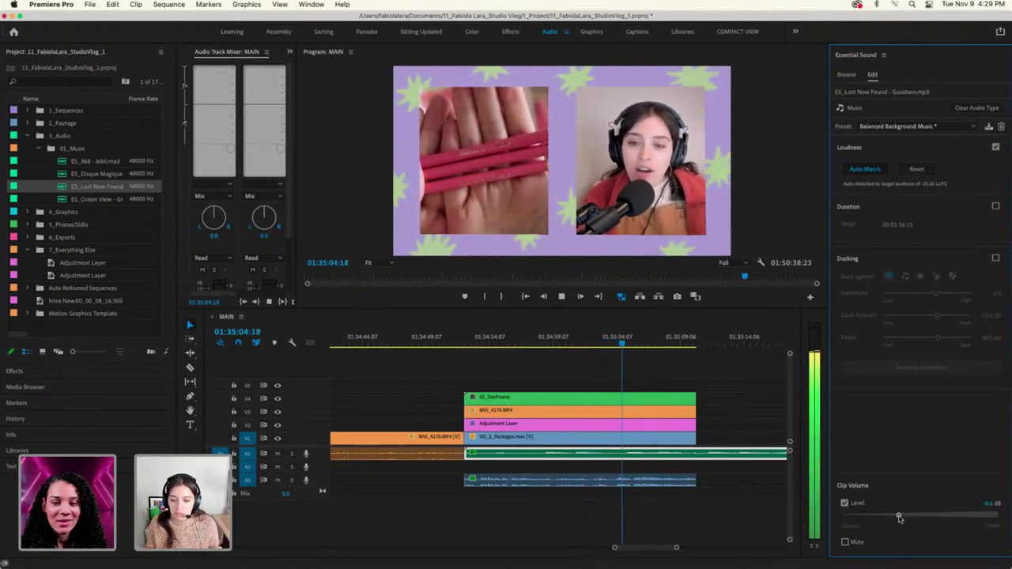
key("space")
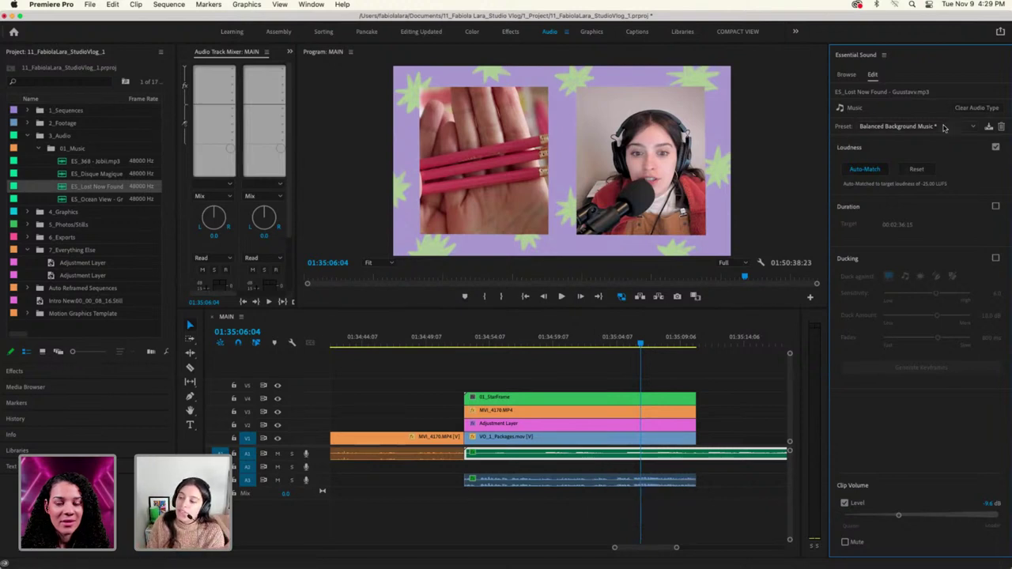
Try the Smooth Vocal Ducking preset on the music clip, then reset the preset to (Default)
left_click(944, 128)
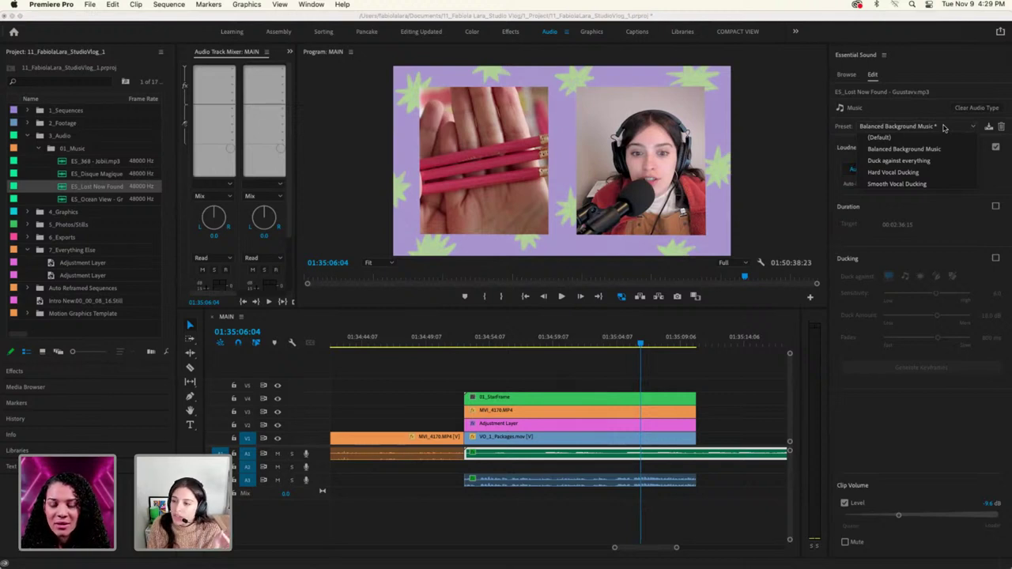
left_click(898, 184)
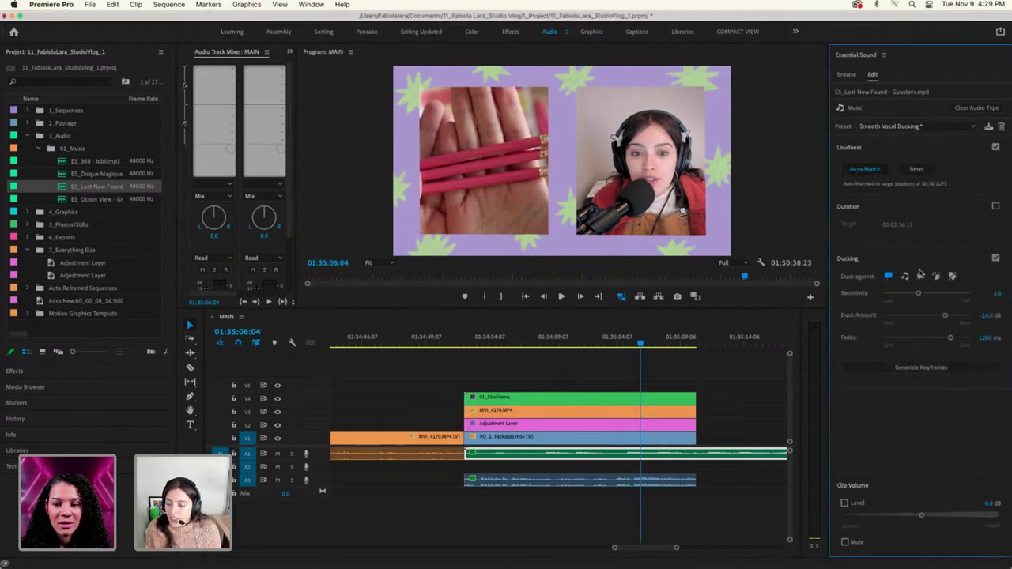
left_click(909, 128)
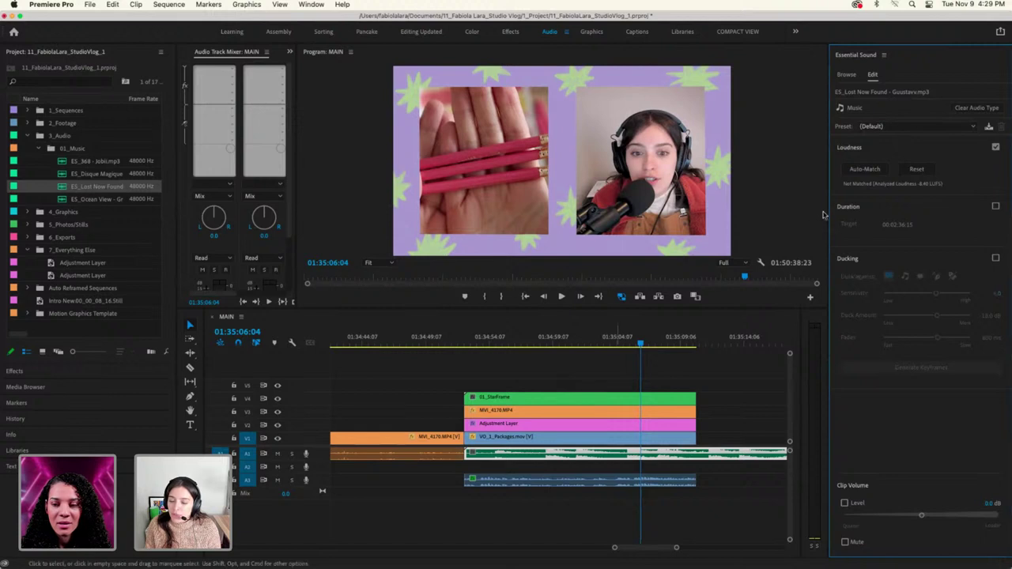
Replace the ES_Lost Now Found clip on track A1 with the ES_Ocean View music, starting at the voiceover's beginning
left_click(728, 457)
left_click_drag(728, 457, 591, 509)
key("Delete")
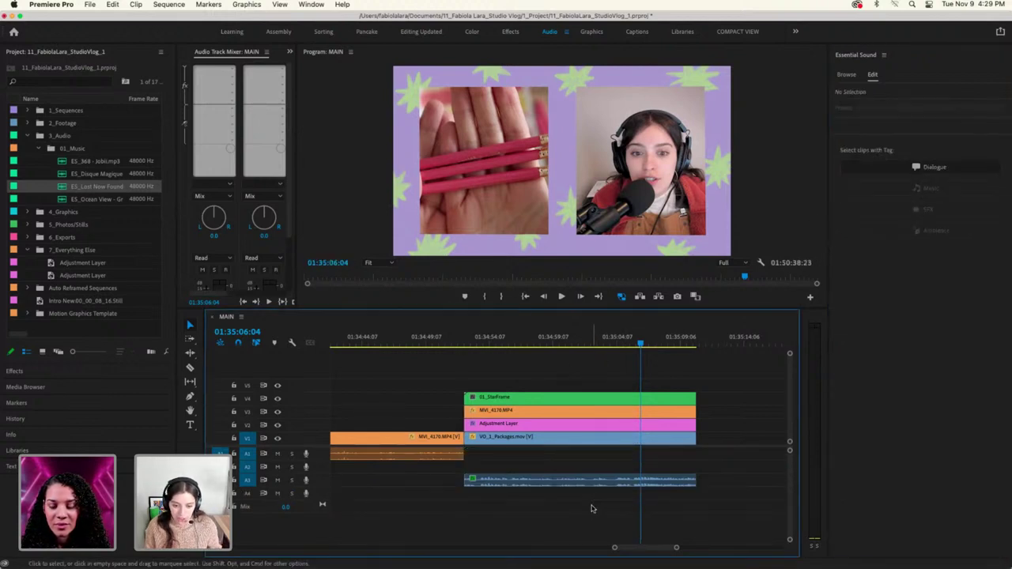
left_click_drag(61, 200, 484, 461)
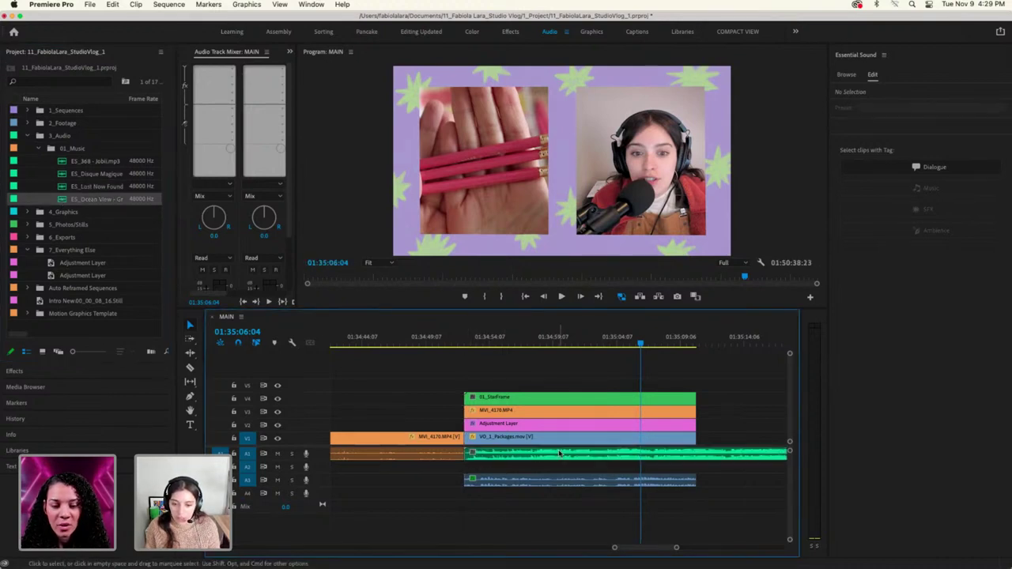
Tag the ES_Ocean View clip on track A1 as Music and apply the Balanced Background Music preset
left_click(497, 457)
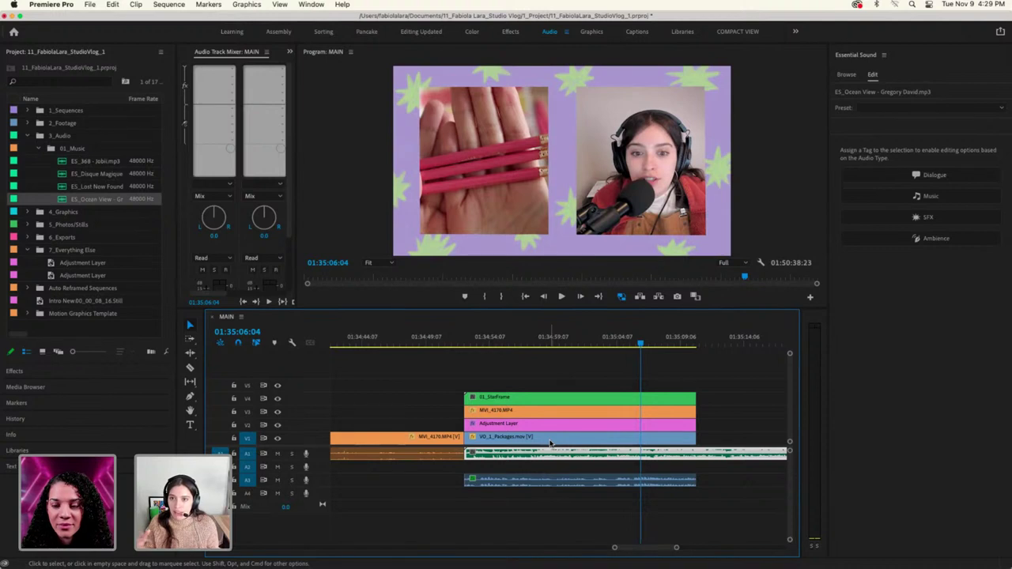
left_click(930, 196)
left_click(888, 126)
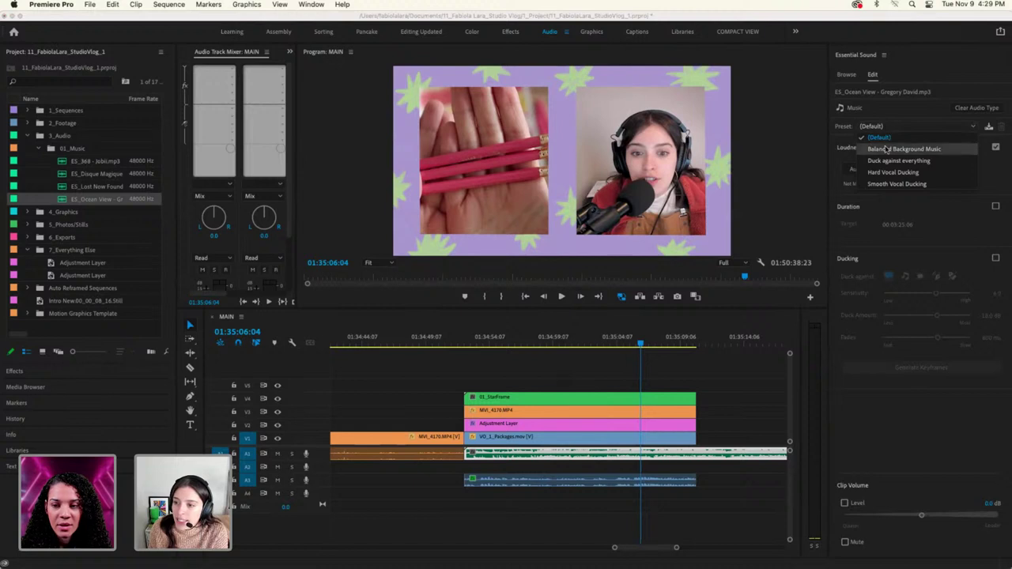
left_click(887, 150)
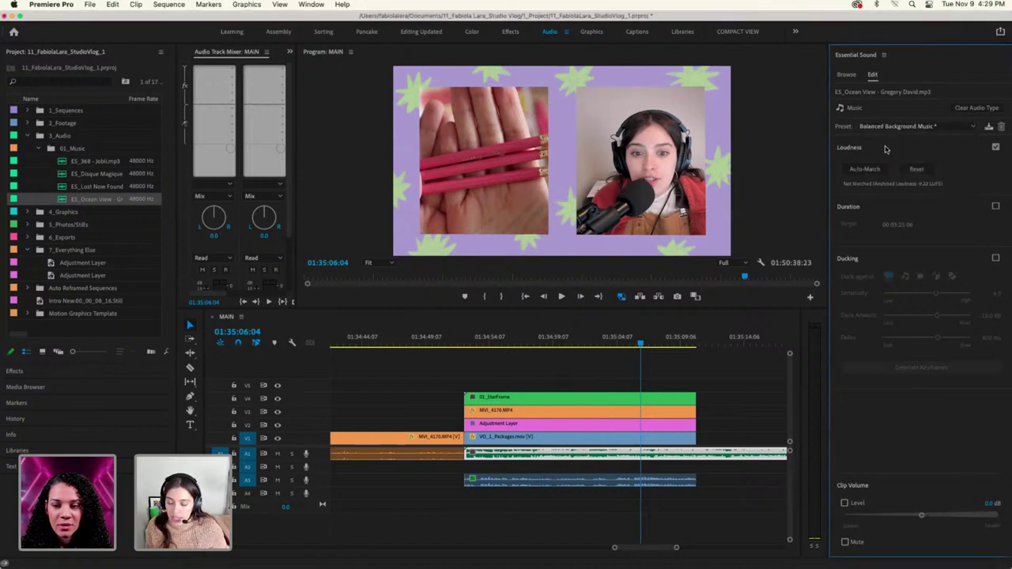
Play back the voiceover section and lower the ES_Ocean View clip's volume level to -10.0 dB while listening
left_click(642, 346)
left_click_drag(642, 346, 529, 346)
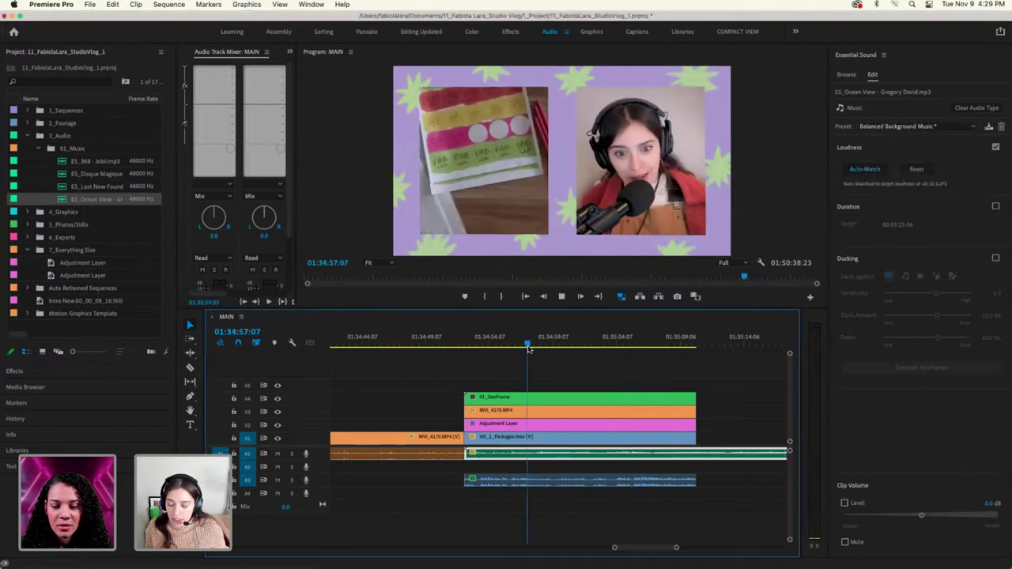
key("space")
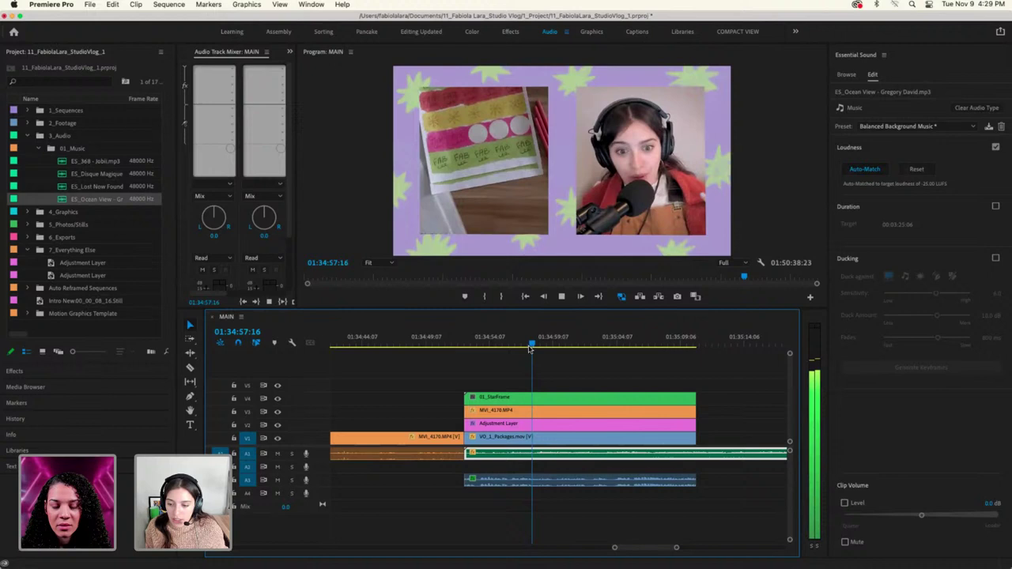
left_click(909, 516)
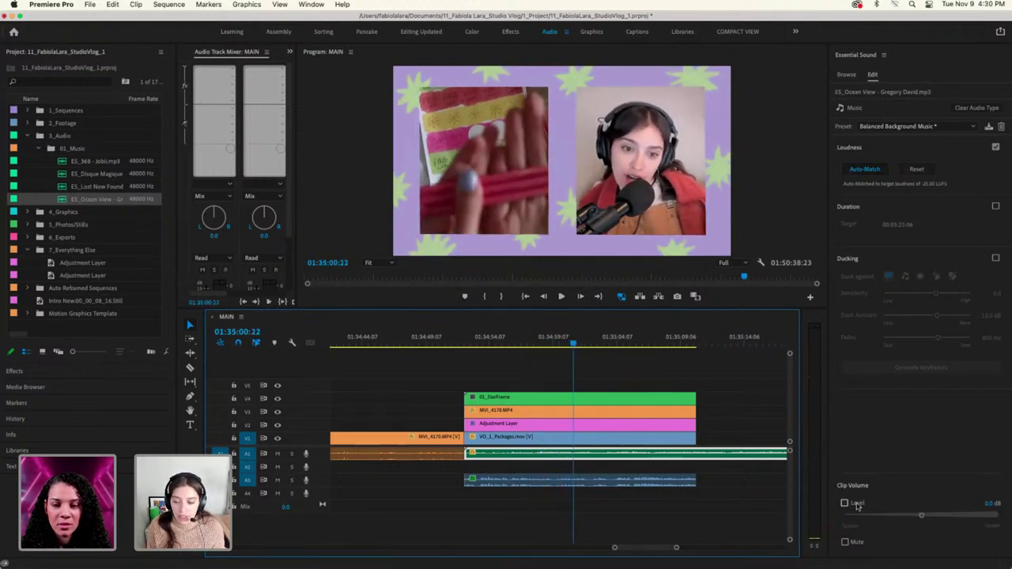
left_click_drag(919, 515, 896, 518)
key("space")
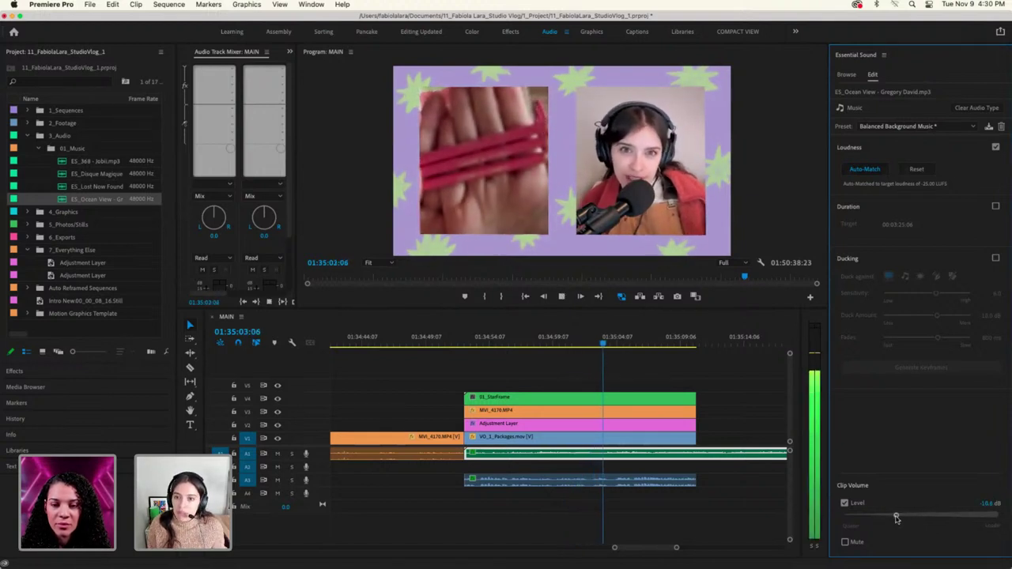
key("space")
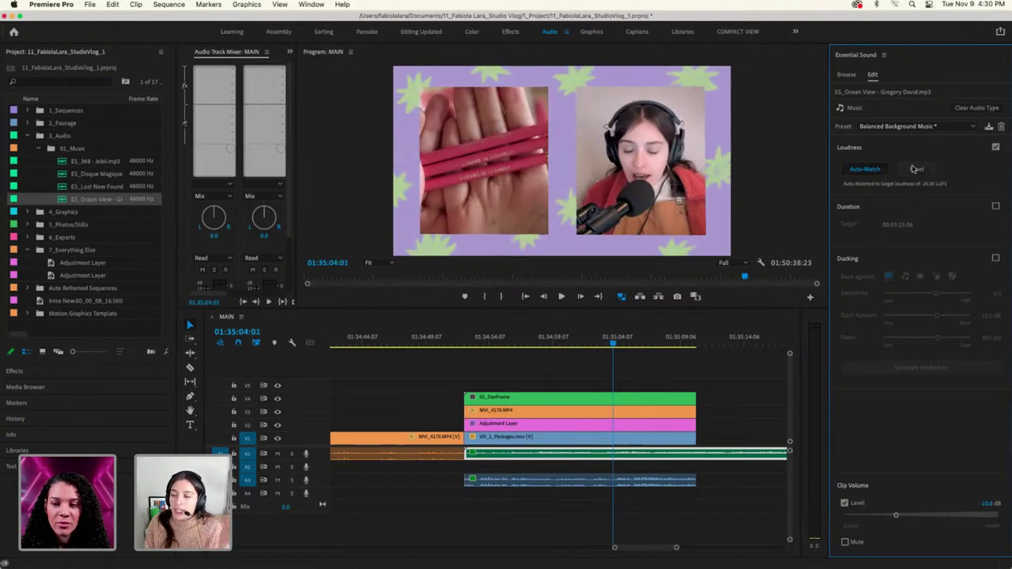
Apply the Smooth Vocal Ducking preset to the ES_Ocean View clip and generate its ducking keyframes
left_click(897, 128)
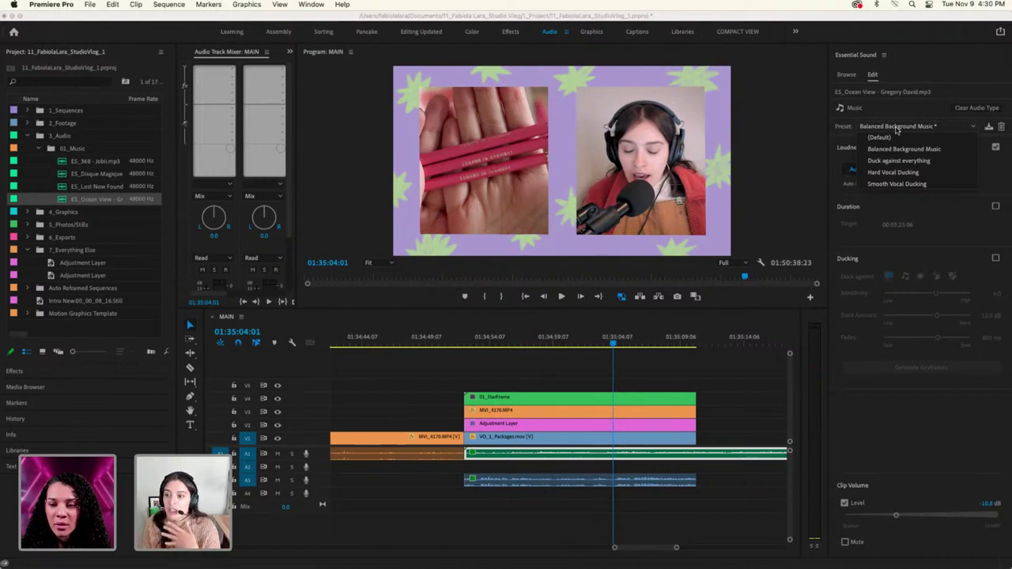
left_click(896, 185)
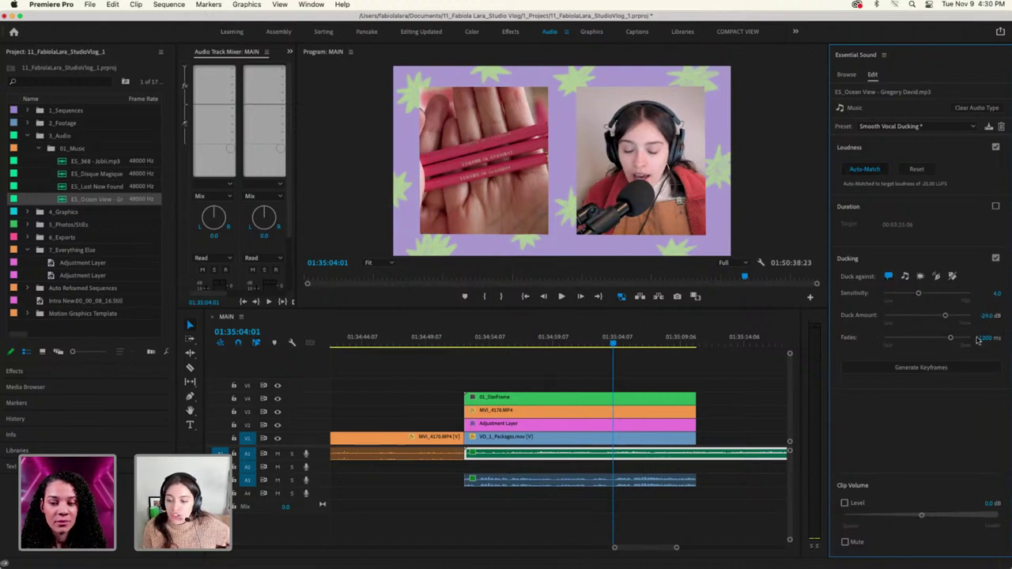
left_click(916, 369)
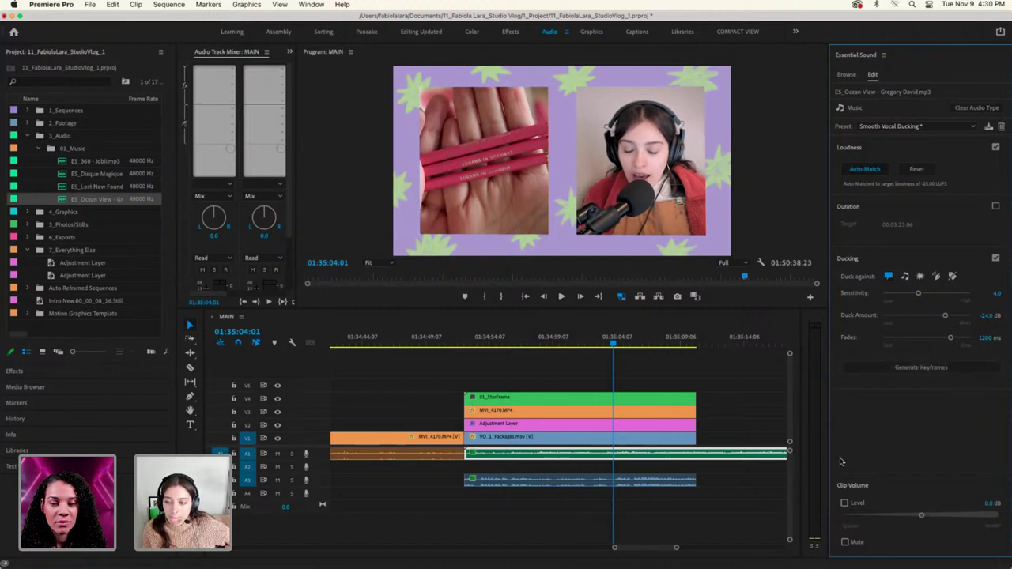
left_click(923, 366)
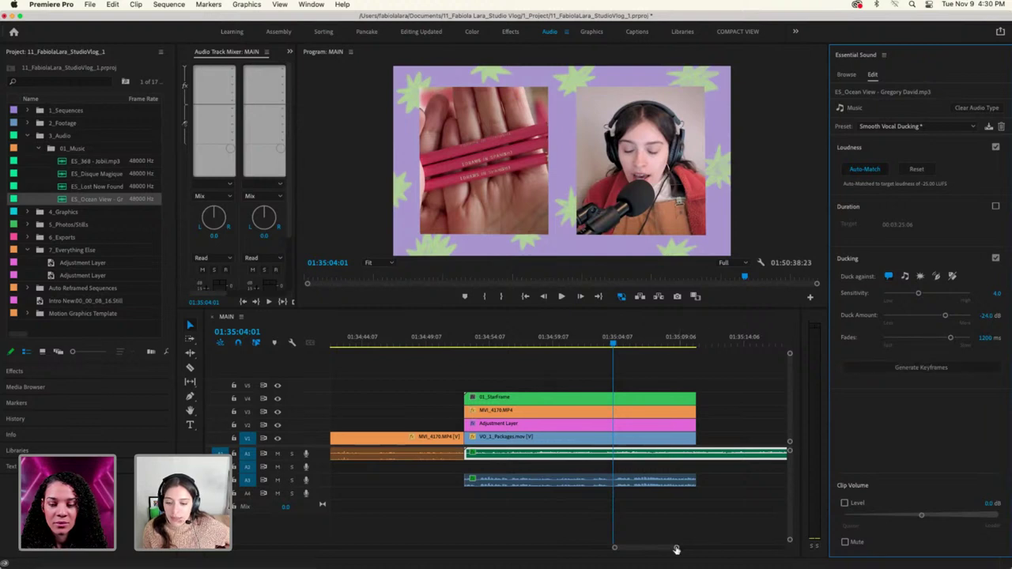
Play back the voiceover section from its beginning toward its end to check how the ducked music sits under the voice
left_click_drag(676, 547, 667, 548)
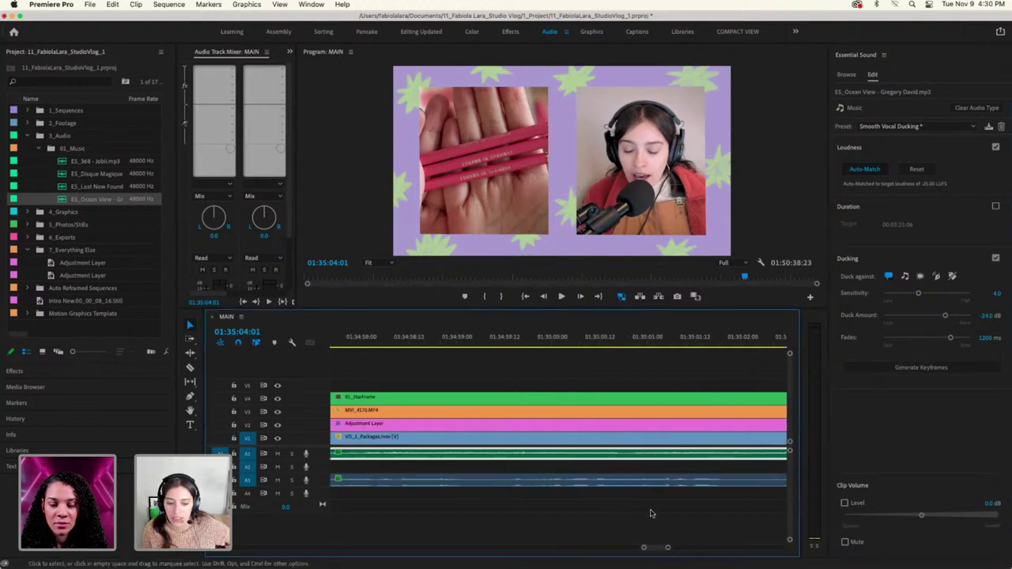
scroll(651, 514, "up", 5)
left_click(624, 345)
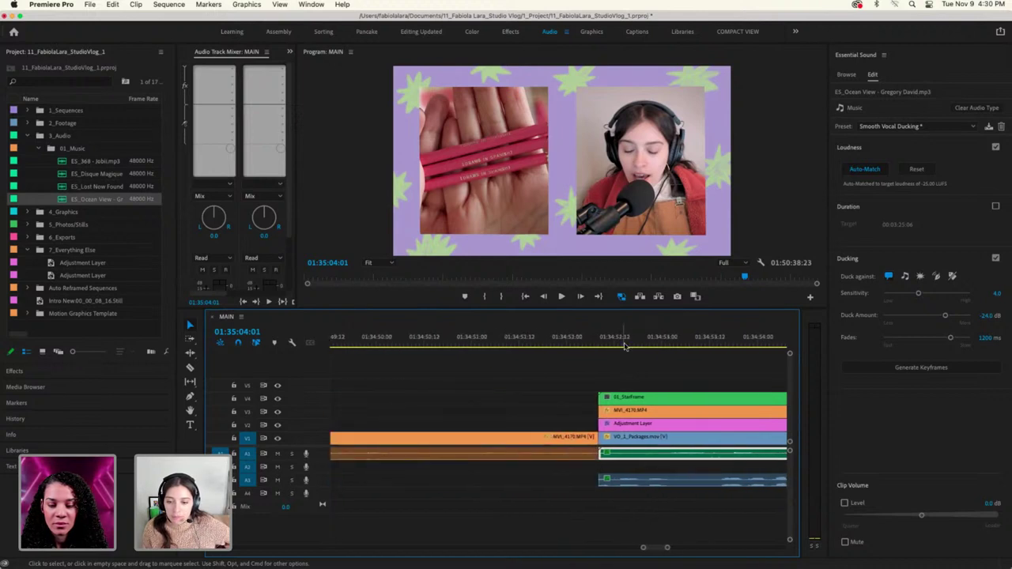
key("space")
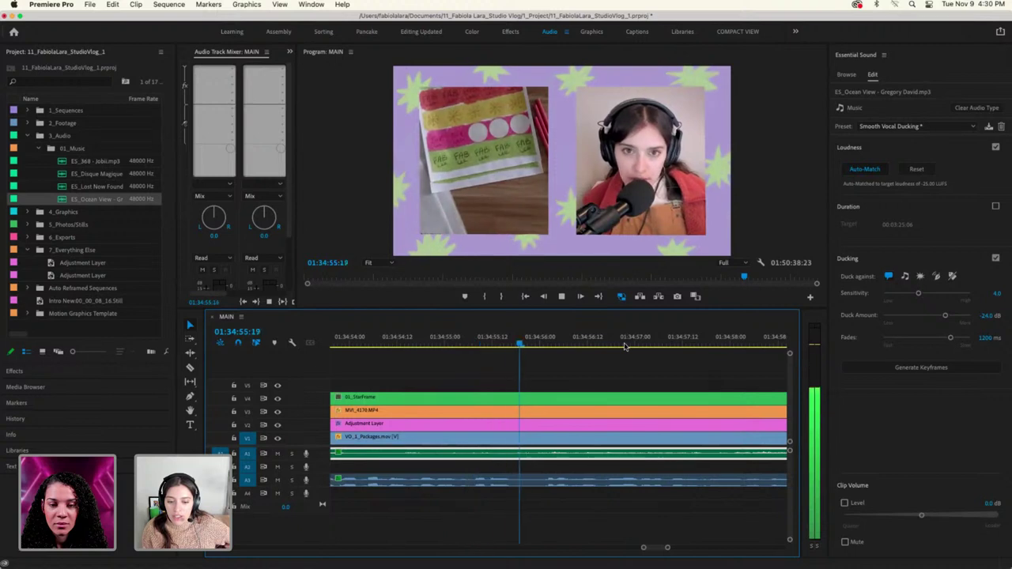
key("space")
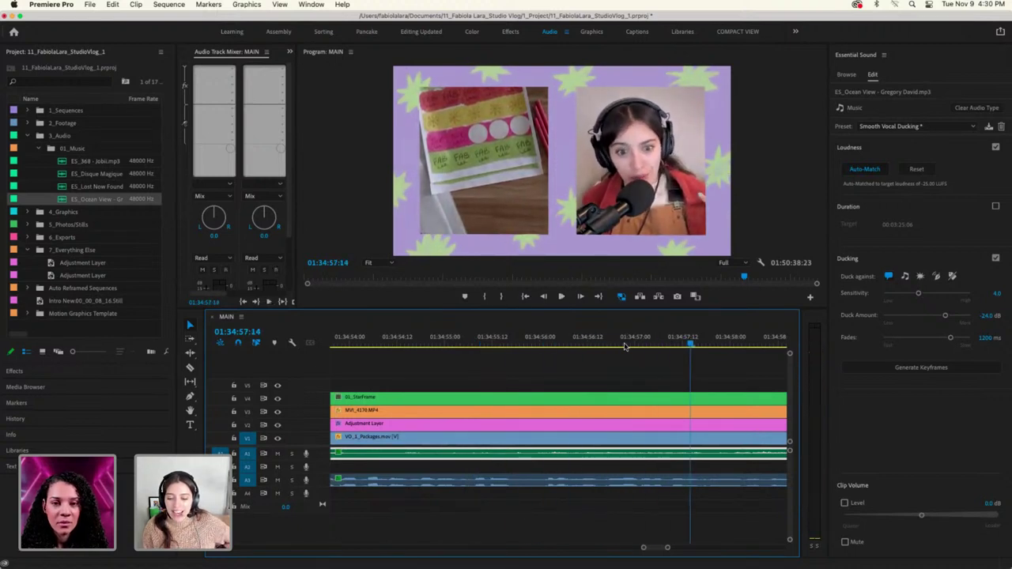
left_click_drag(644, 547, 598, 548)
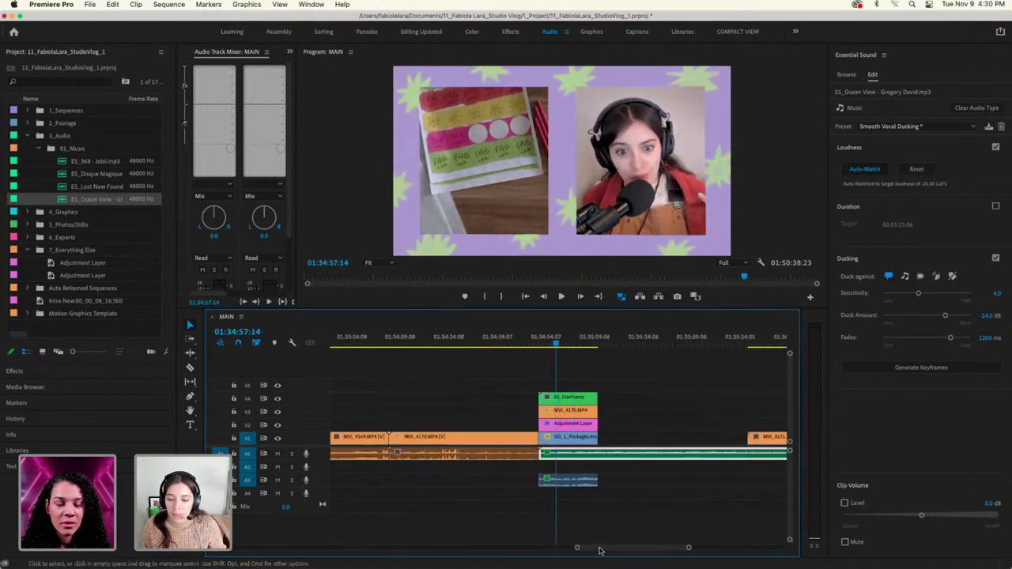
key("space")
key("space")
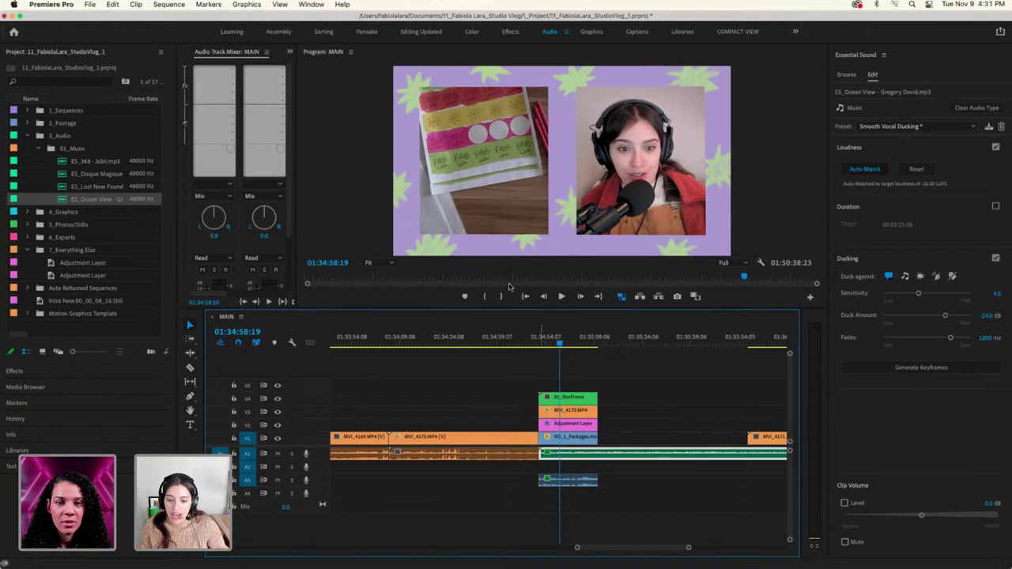
key("space")
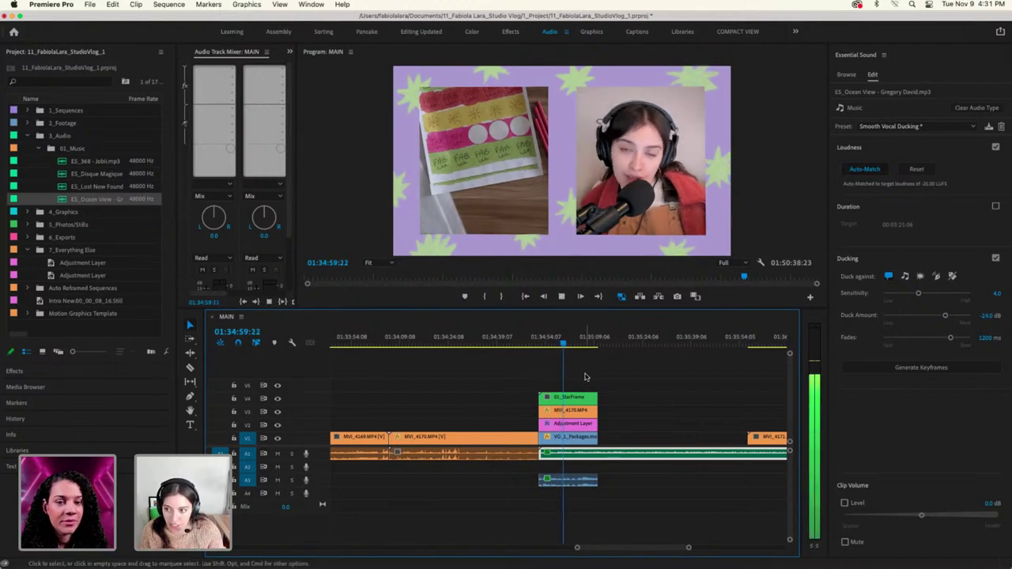
left_click(583, 348)
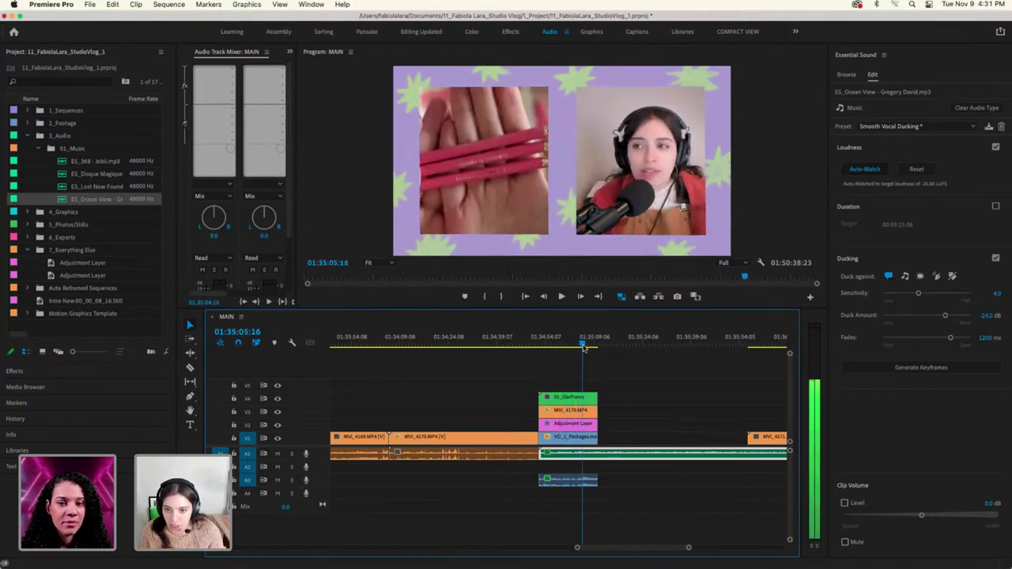
left_click_drag(583, 348, 587, 348)
Enlarge track A1 to show the music clip's waveform and generate the ducking keyframes again
left_click_drag(577, 547, 632, 547)
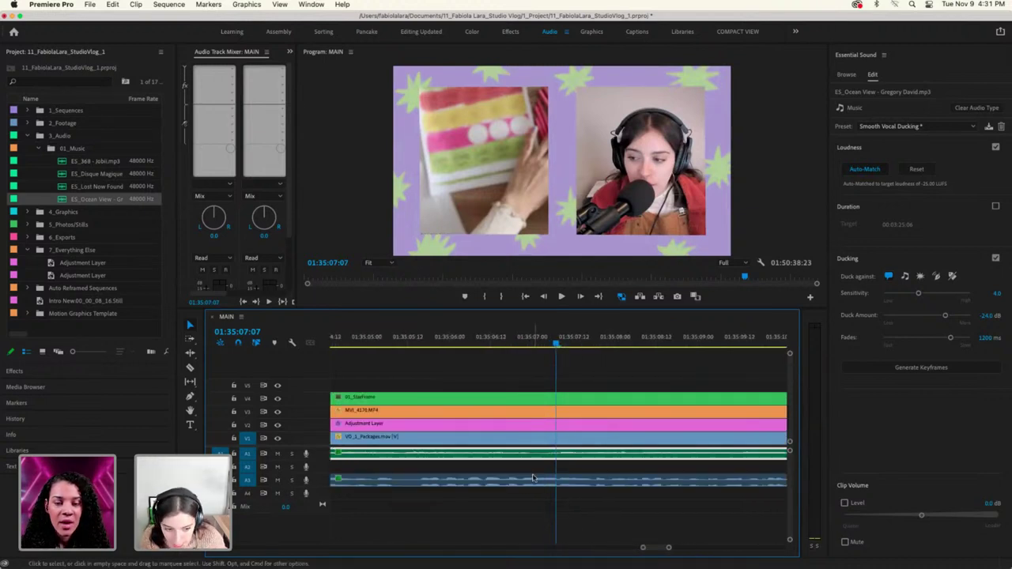
scroll(533, 478, "up", 5)
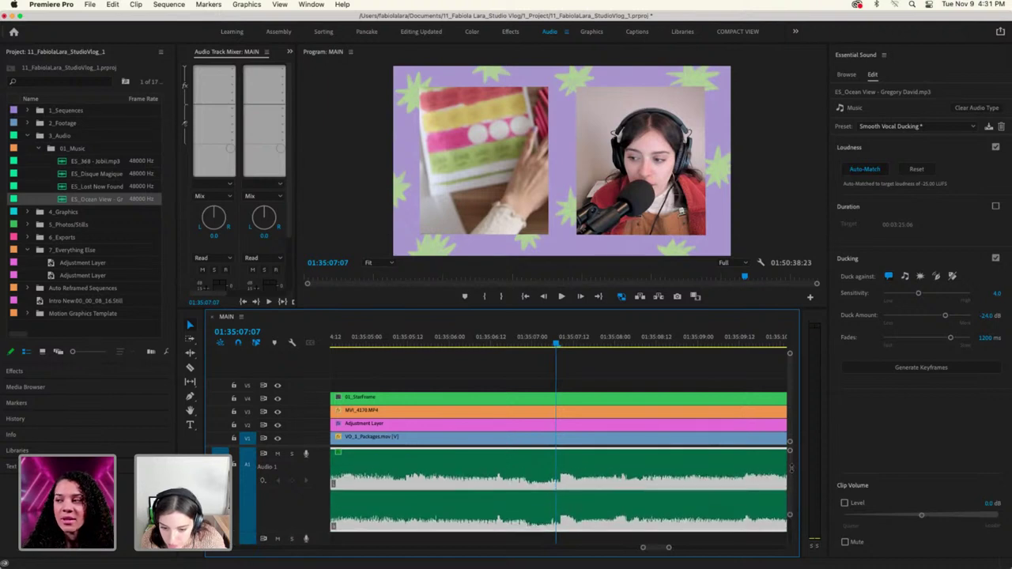
scroll(715, 483, "up", 2)
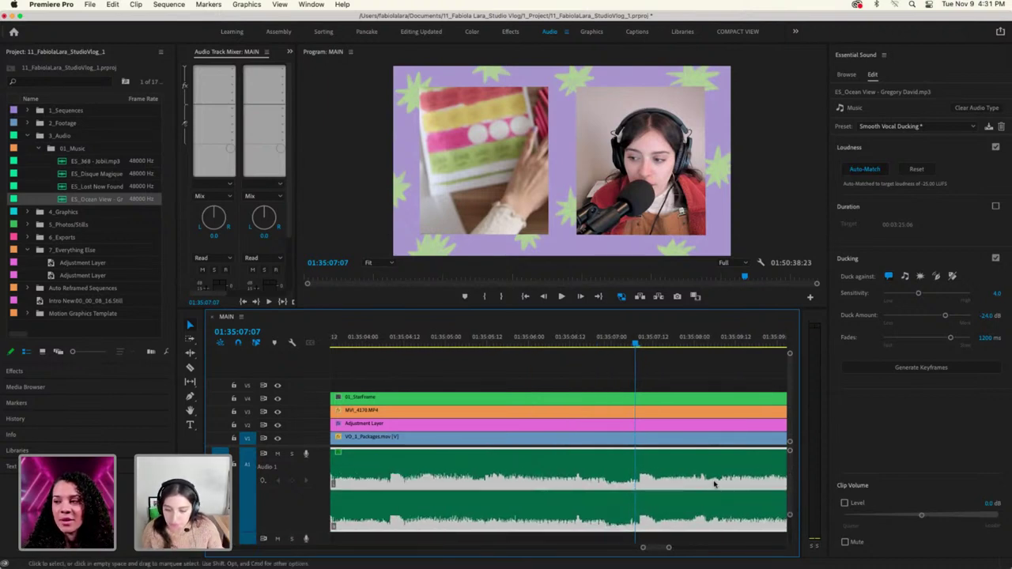
left_click(918, 367)
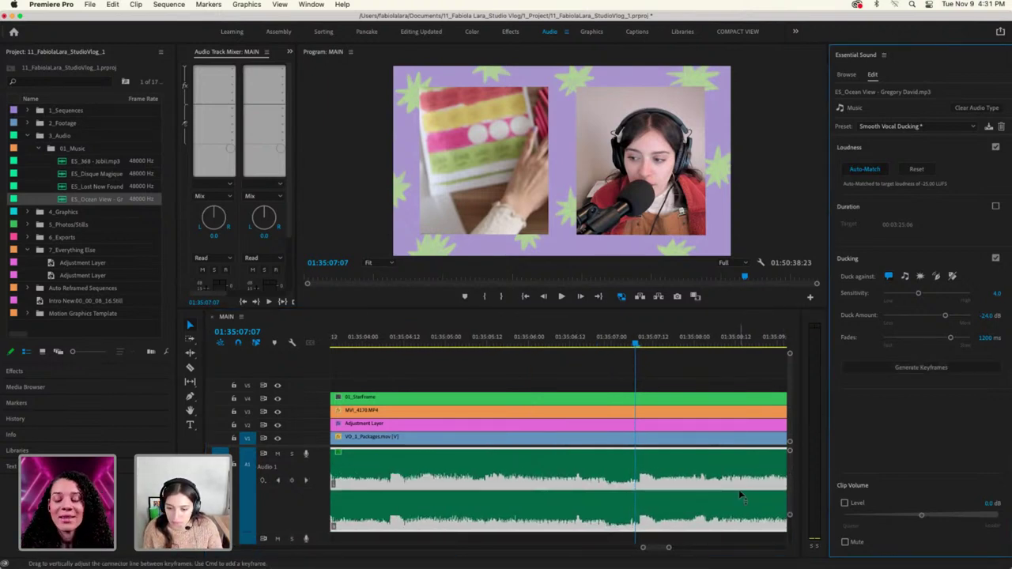
Examine the ducking keyframes on the music clip around the beginning and end of the voiceover
scroll(740, 494, "down", 2)
scroll(625, 554, "up", 3)
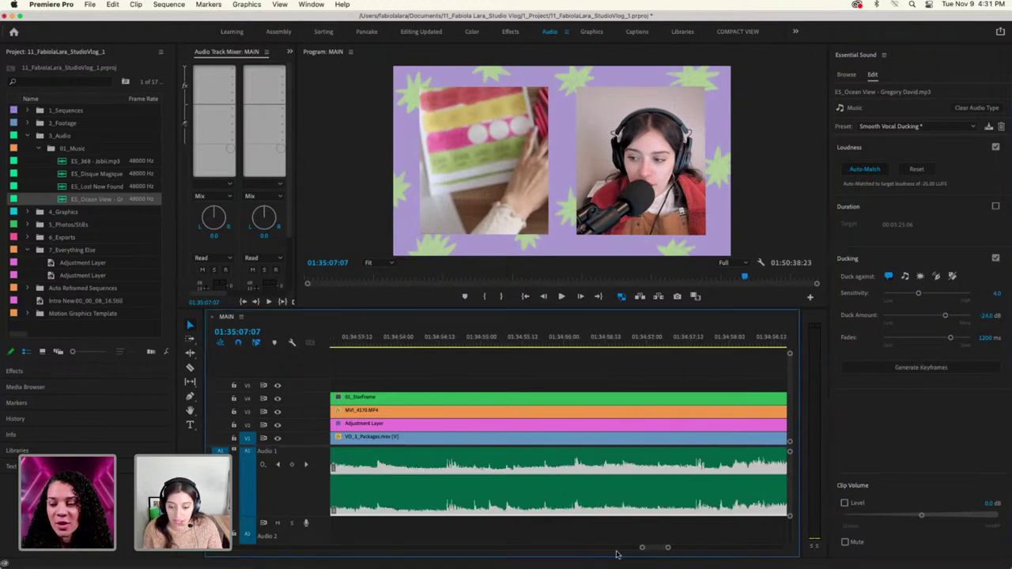
left_click_drag(641, 547, 556, 547)
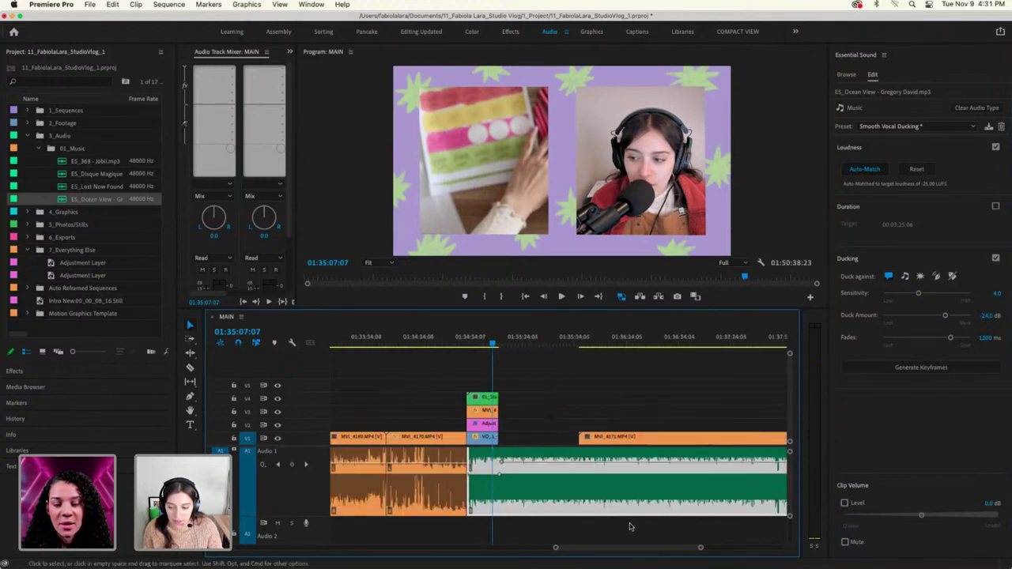
scroll(630, 527, "up", 3)
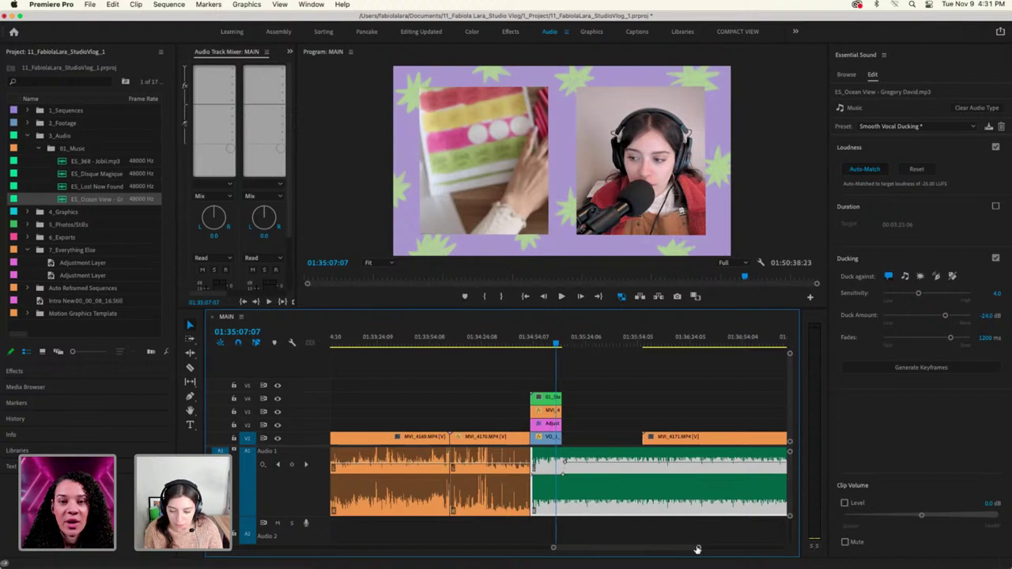
left_click_drag(698, 547, 655, 549)
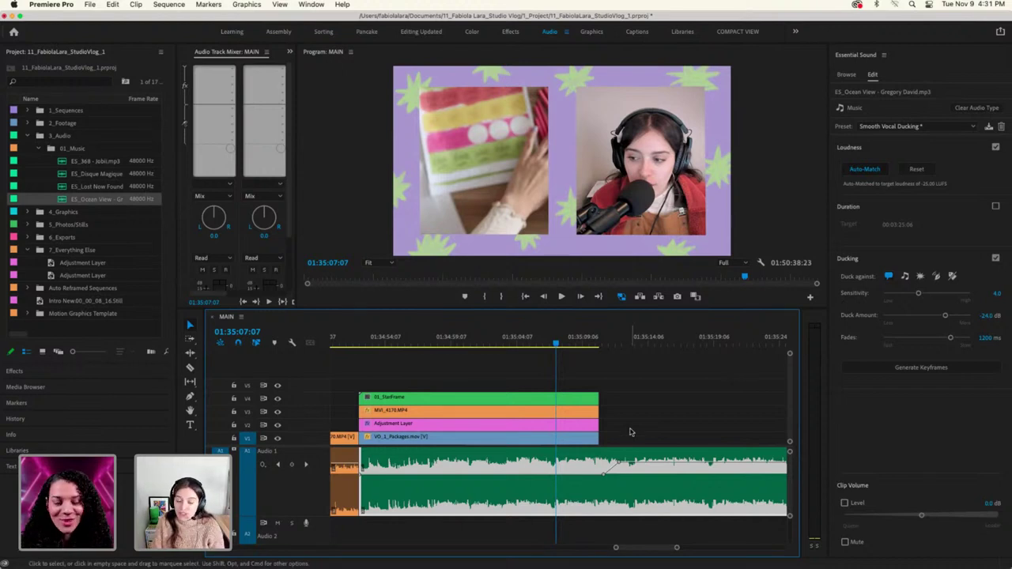
mouse_move(616, 548)
left_mouse_down()
mouse_move(602, 550)
mouse_move(619, 549)
left_mouse_up()
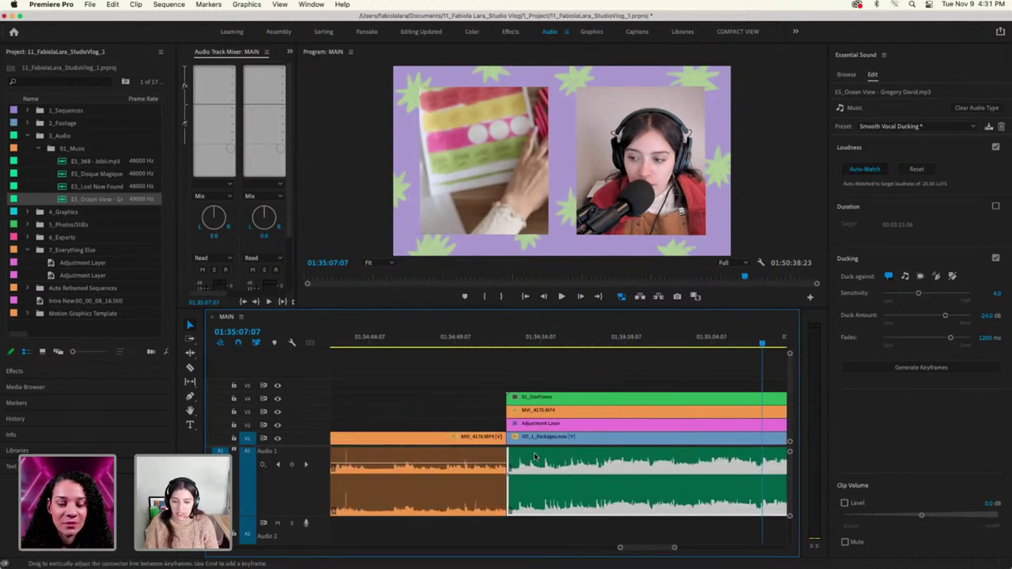
scroll(535, 457, "right", 5)
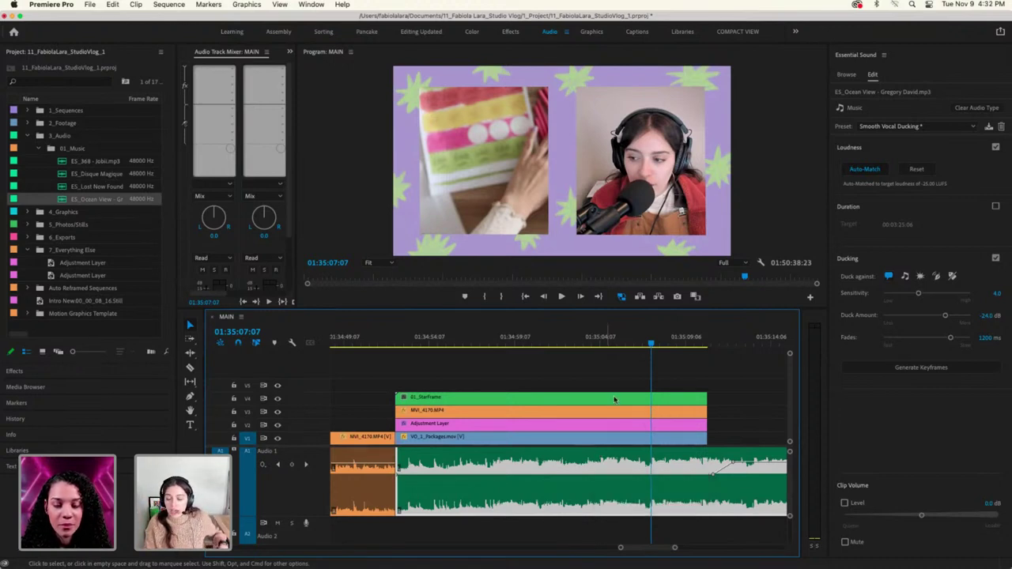
scroll(615, 403, "right", 2)
left_click_drag(623, 548, 617, 549)
scroll(605, 510, "right", 3)
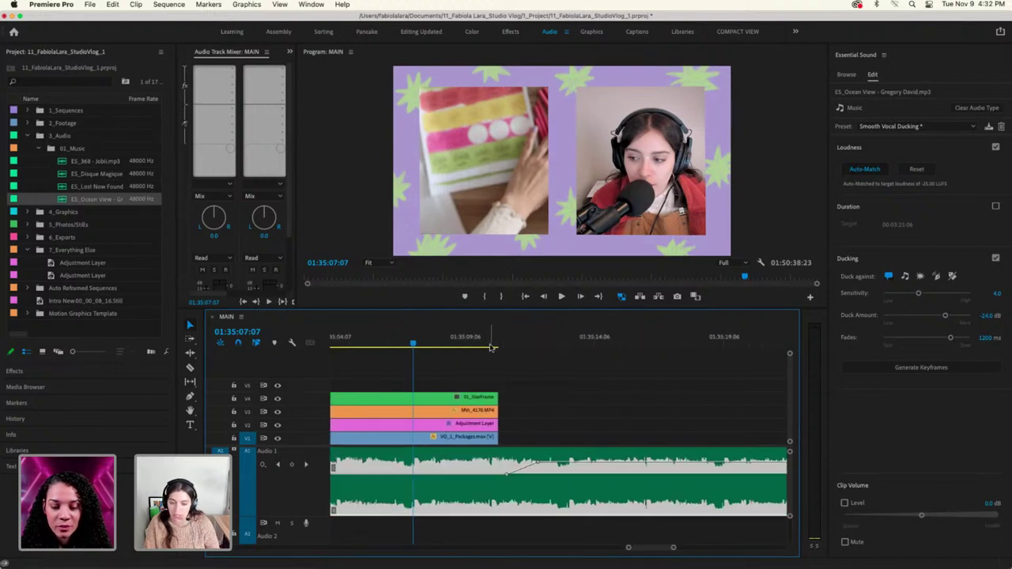
Play back the end of the voiceover into the music-only section to check the transition in music volume
key("space")
key("space")
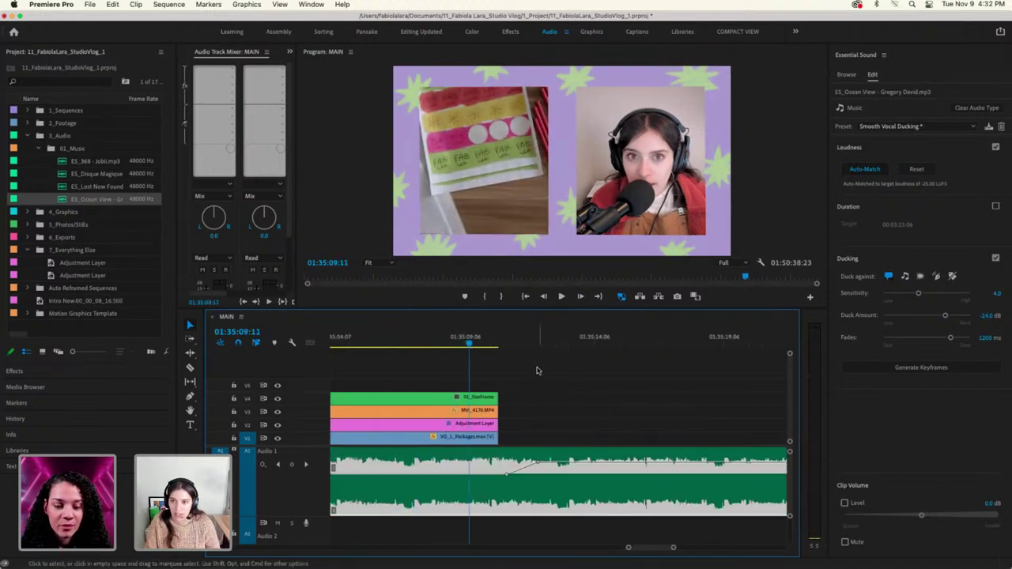
key("space")
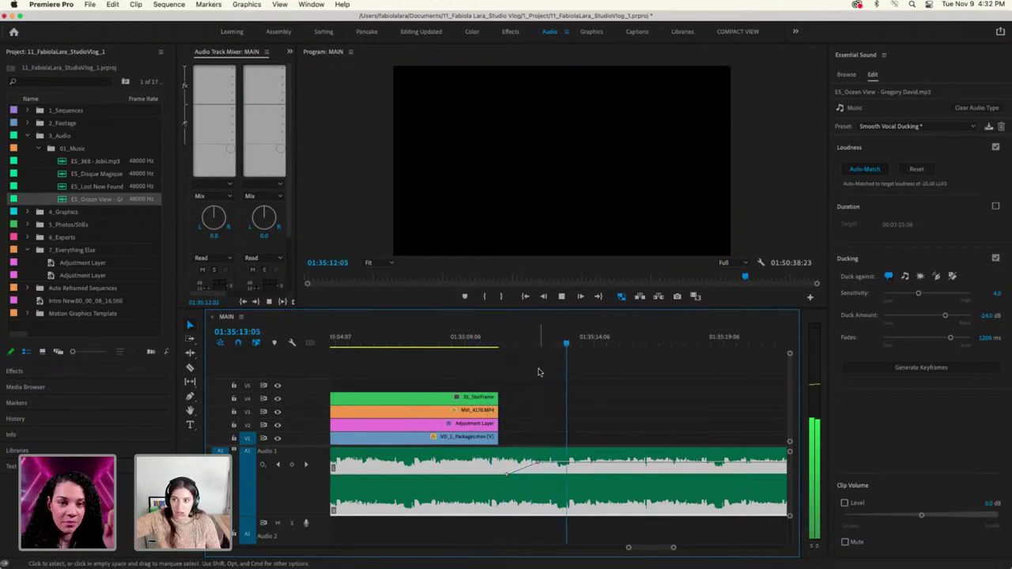
key("space")
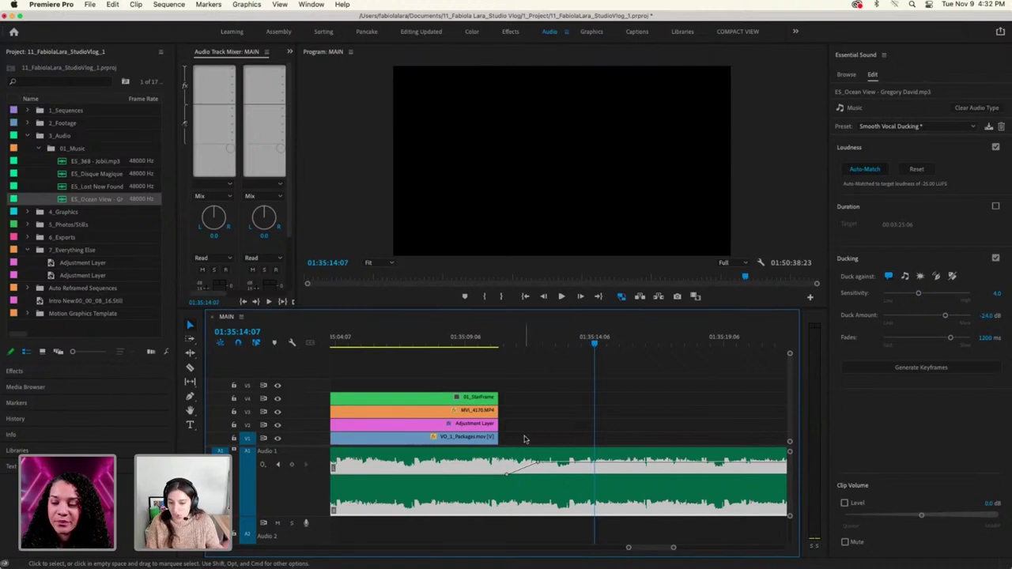
left_click_drag(629, 547, 580, 547)
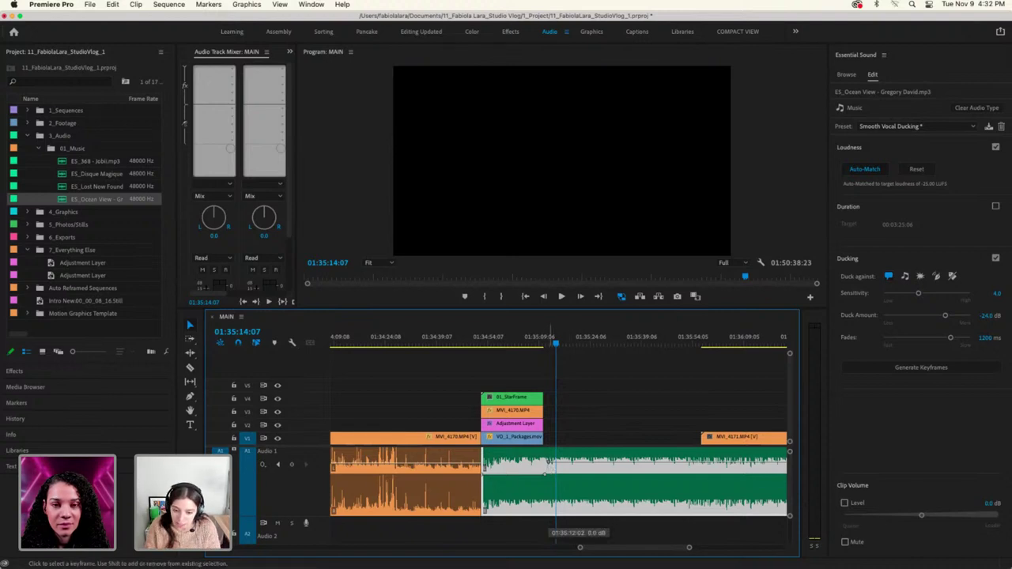
Nudge the ducking keyframe at the end of the voiceover and apply the Balanced Background Music preset to the music clip
left_click_drag(551, 469, 546, 474)
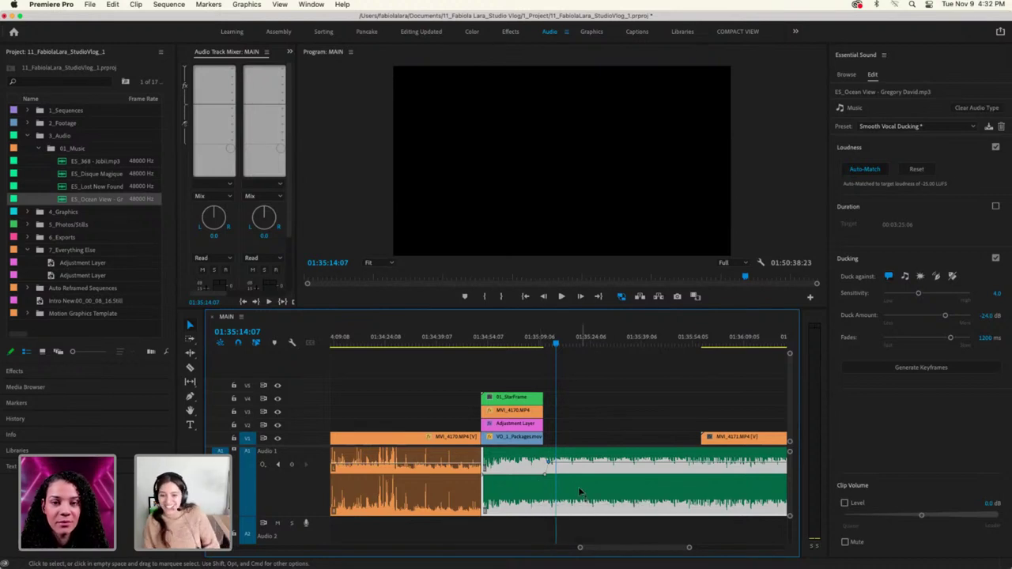
left_click(521, 340)
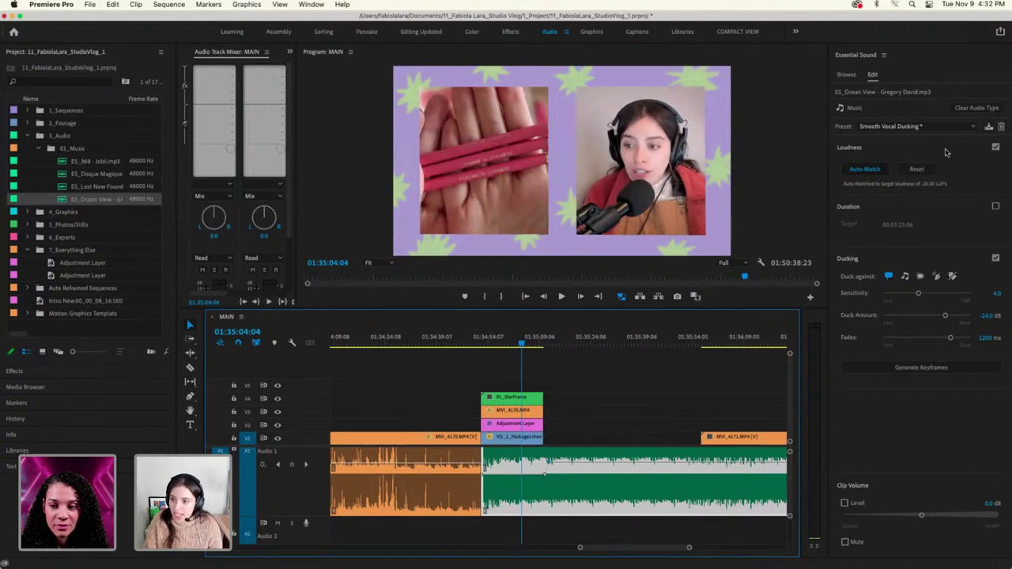
left_click(910, 126)
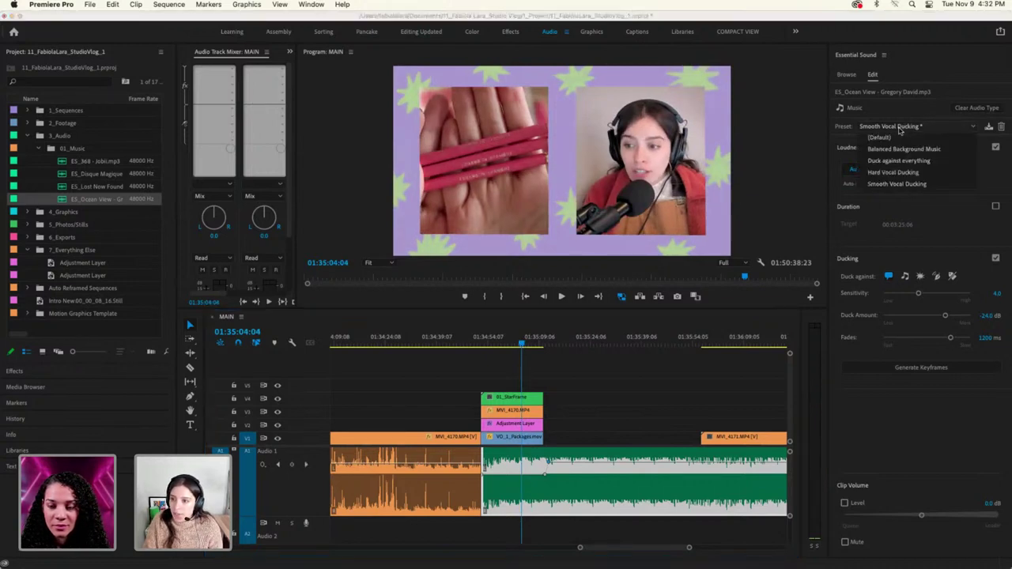
left_click(898, 149)
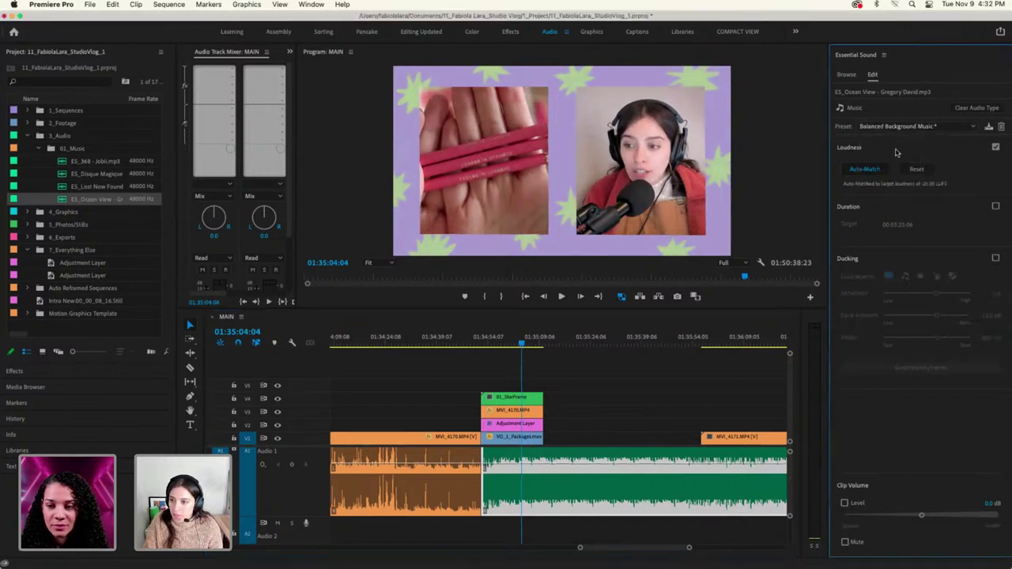
Enable the clip volume level for the music clip and lower it to about -9 dB
left_click(844, 503)
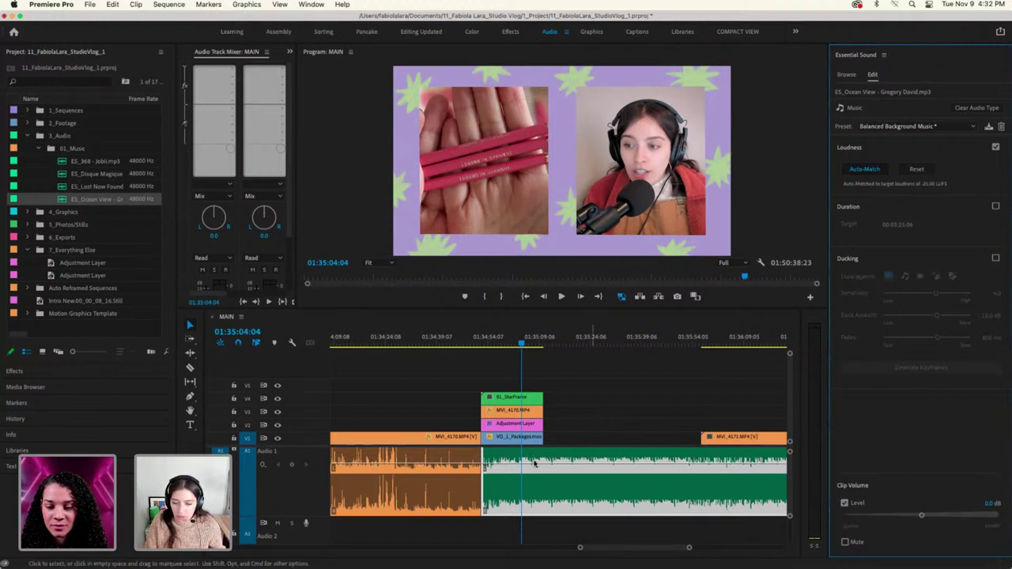
left_click(600, 431)
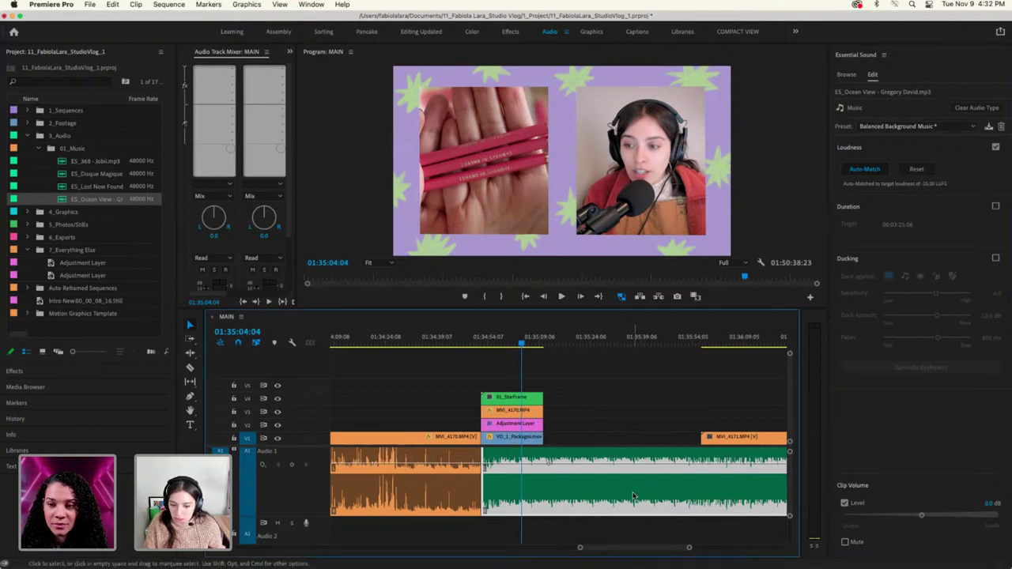
left_click_drag(689, 548, 707, 547)
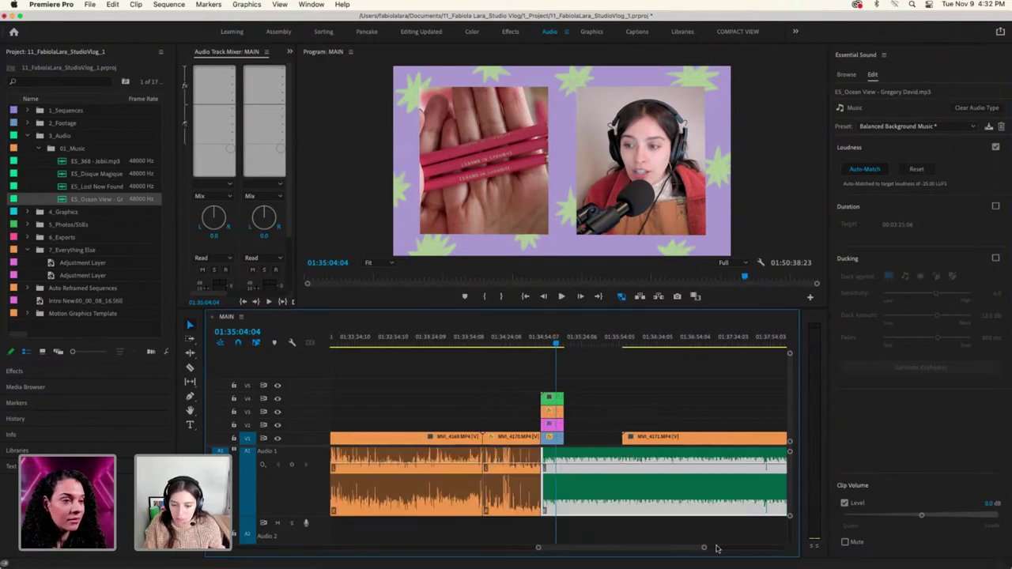
scroll(668, 454, "down", 5)
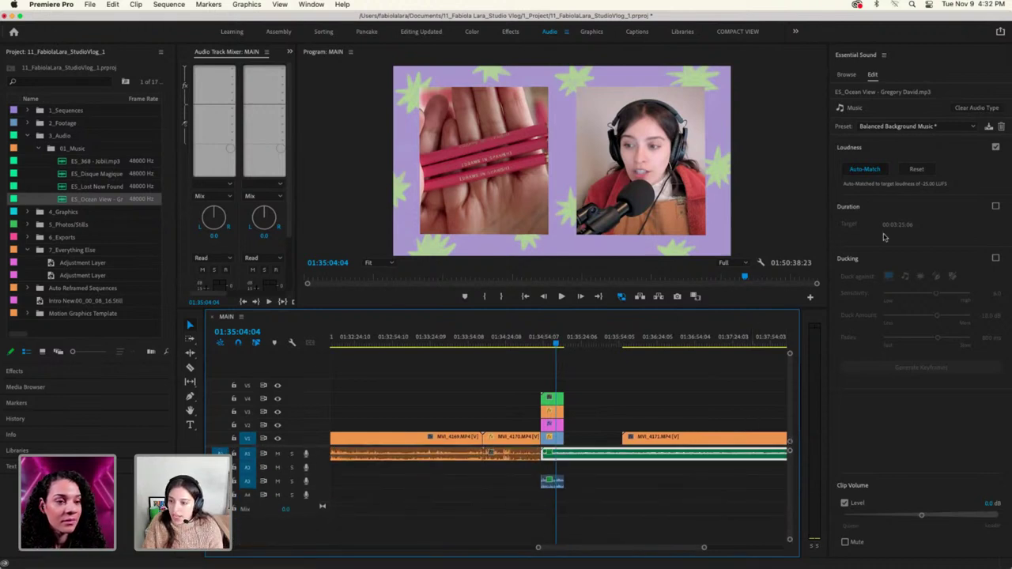
left_click_drag(921, 515, 900, 519)
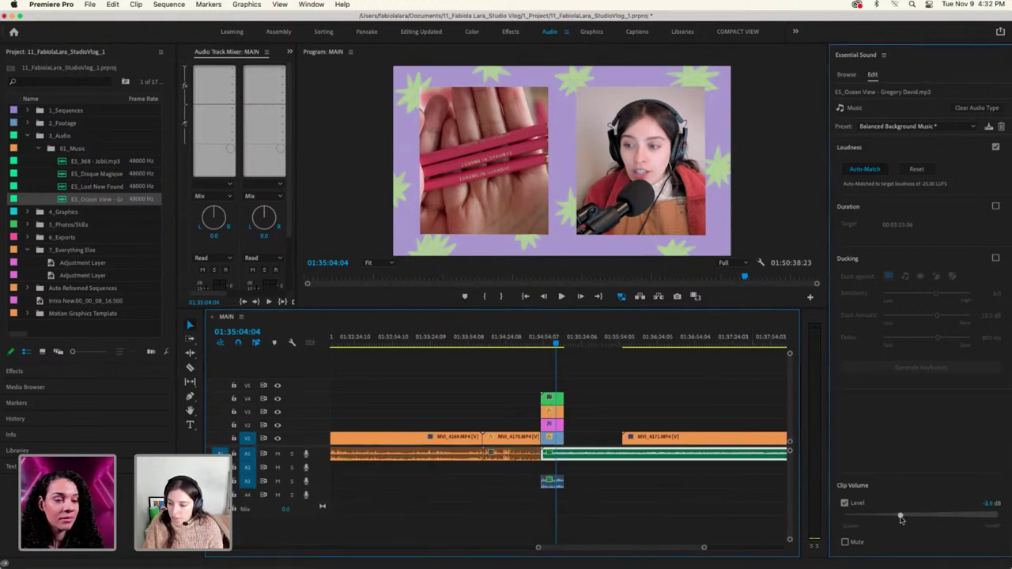
Play back the voiceover over the music and lower the music clip's volume to -11.9 dB
left_click(549, 345)
key("space")
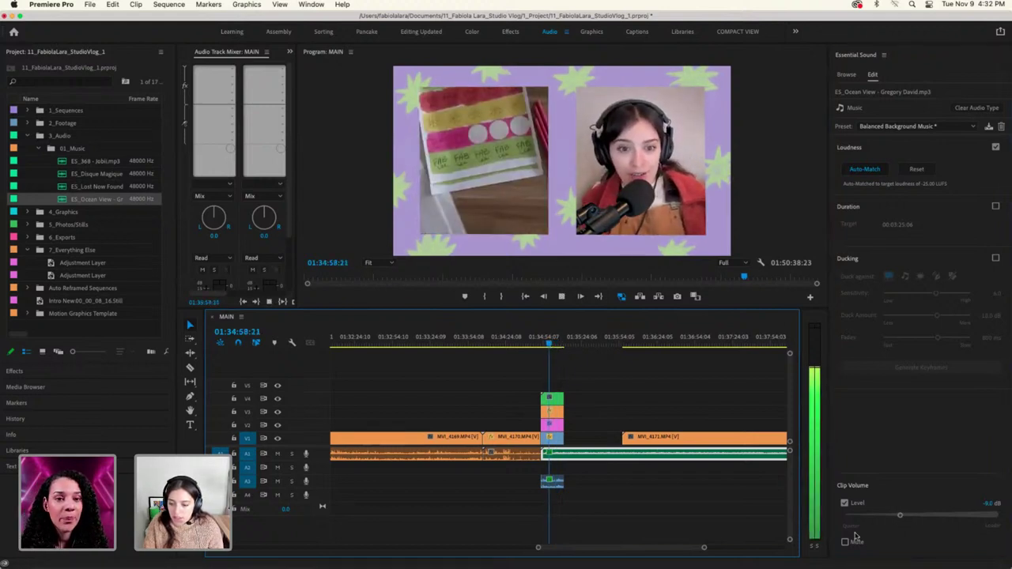
left_click(899, 516)
left_click_drag(899, 518, 893, 518)
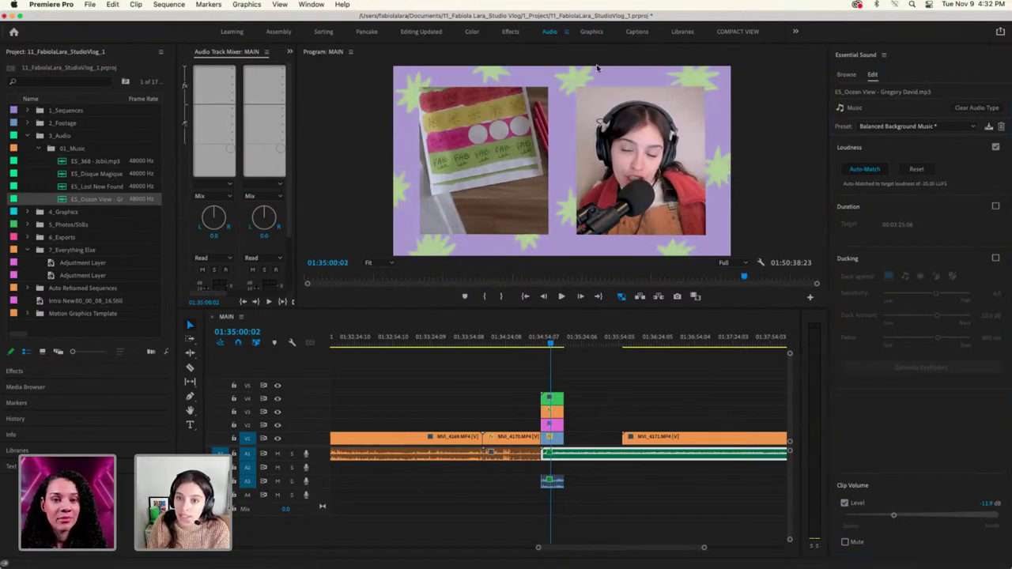
Narrow the Essential Sound panel to widen the audio meters beside the timeline
left_click(883, 55)
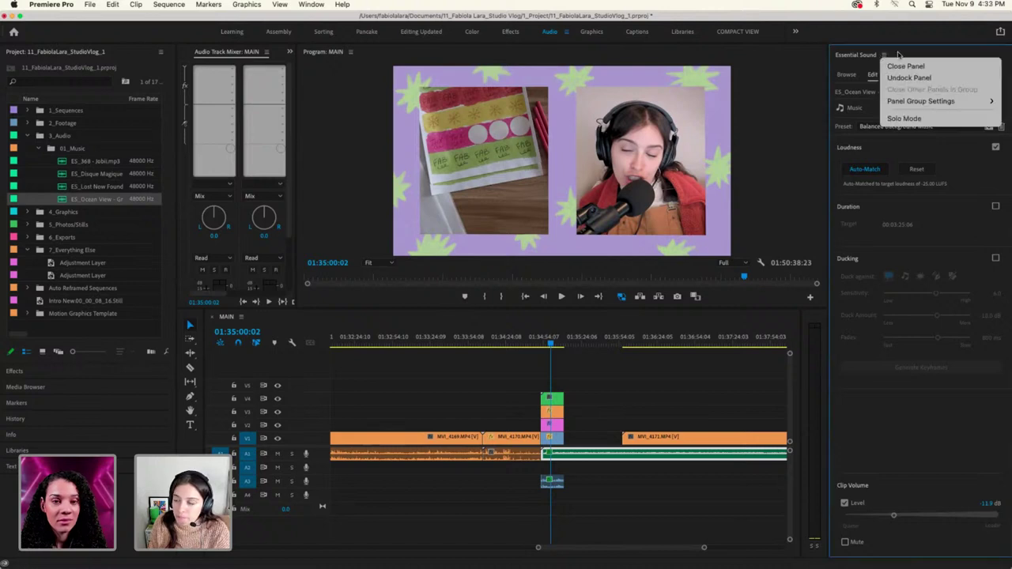
left_click(844, 73)
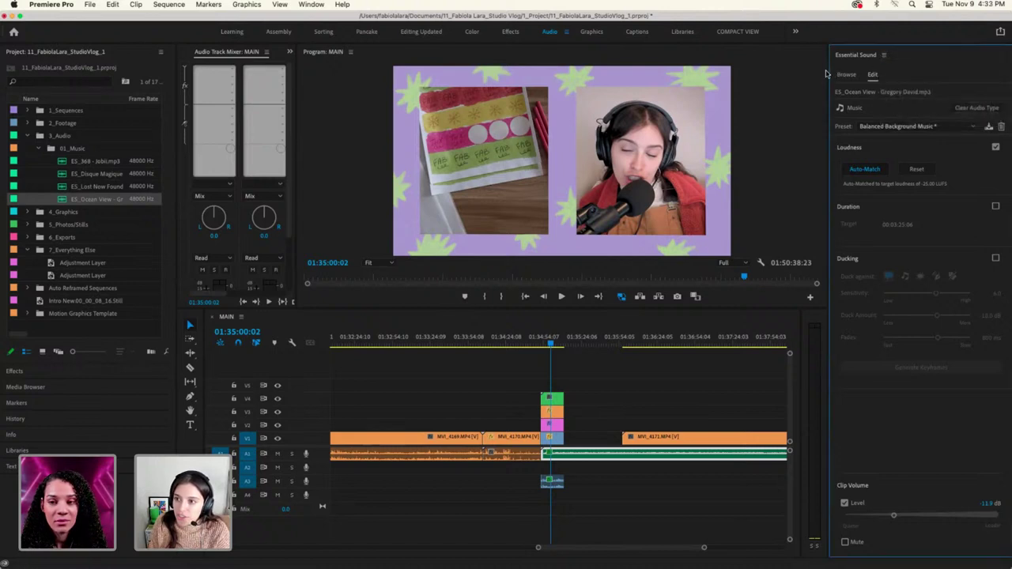
left_click_drag(826, 74, 920, 76)
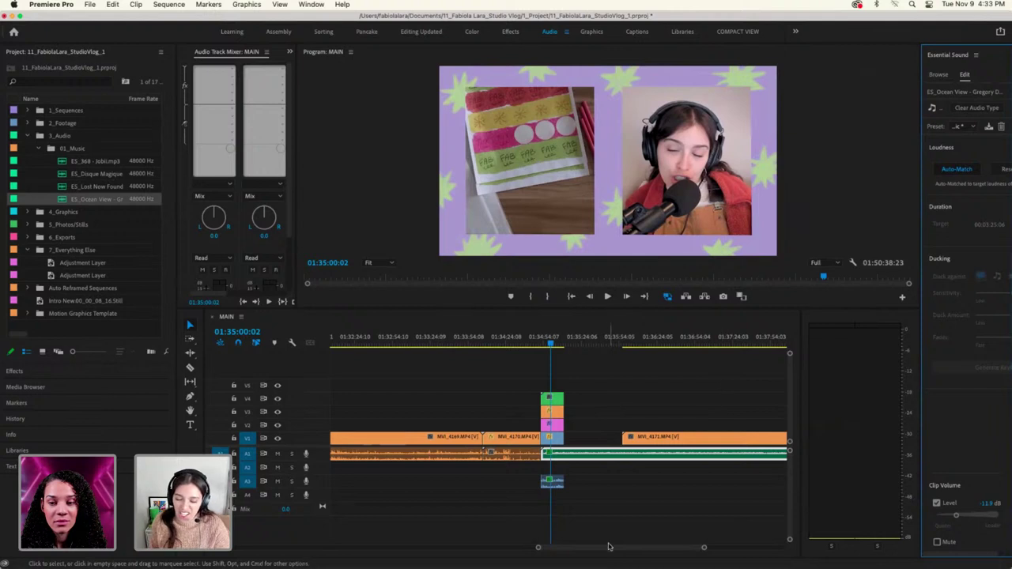
Play back the voiceover with the lowered music to check its level on the widened audio meters
left_click_drag(538, 548, 468, 547)
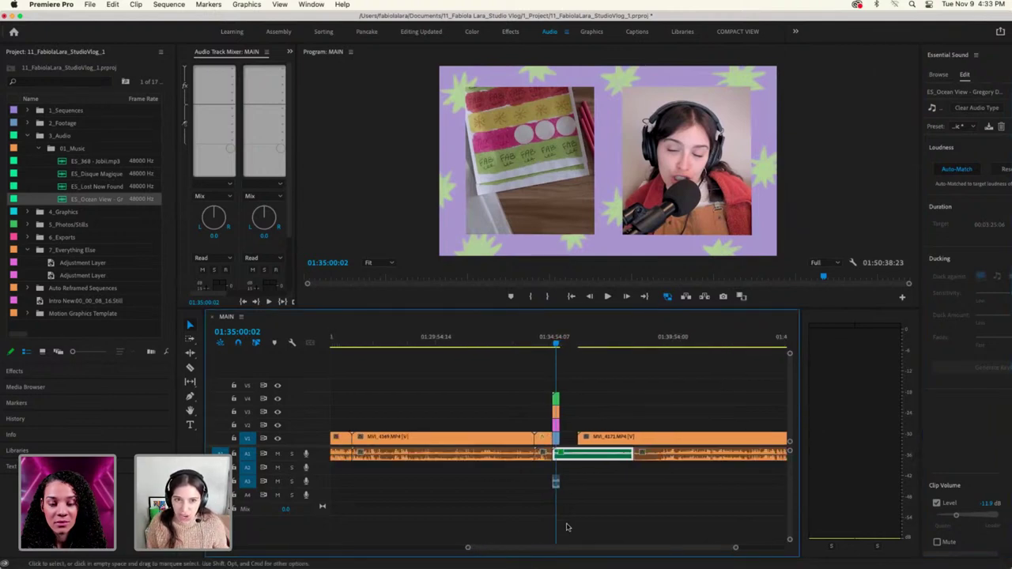
scroll(498, 540, "up", 5)
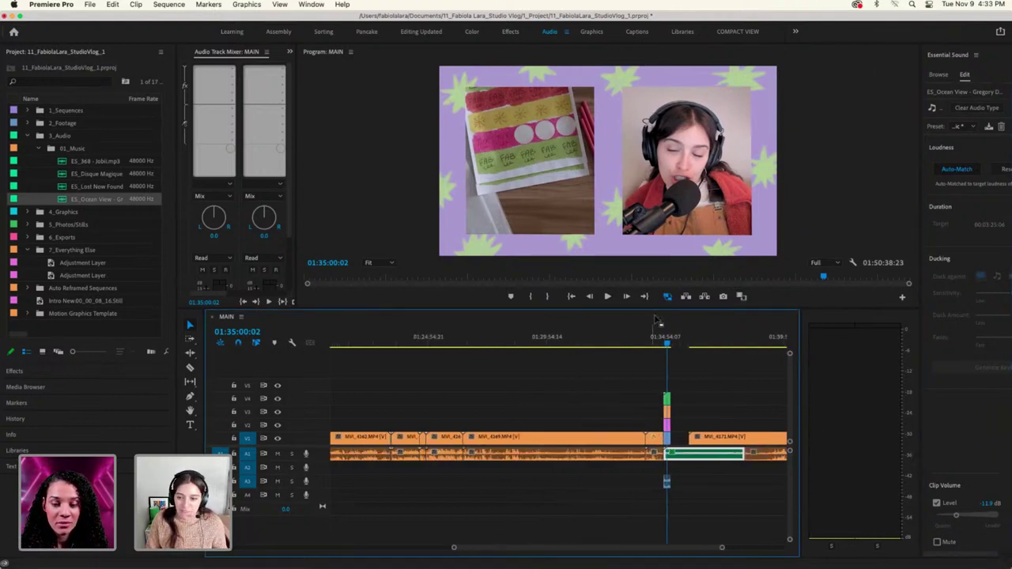
key("space")
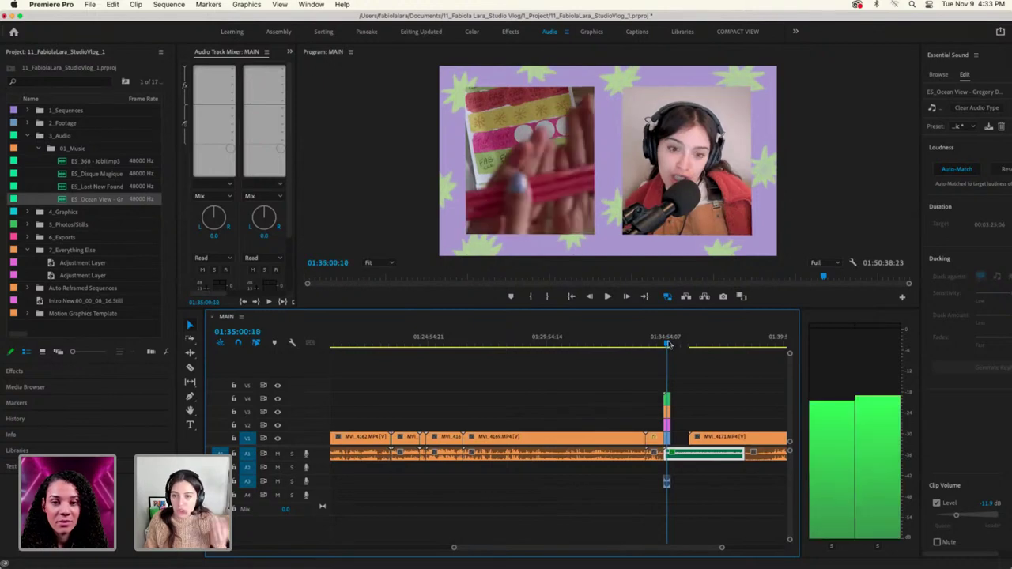
left_click(668, 345)
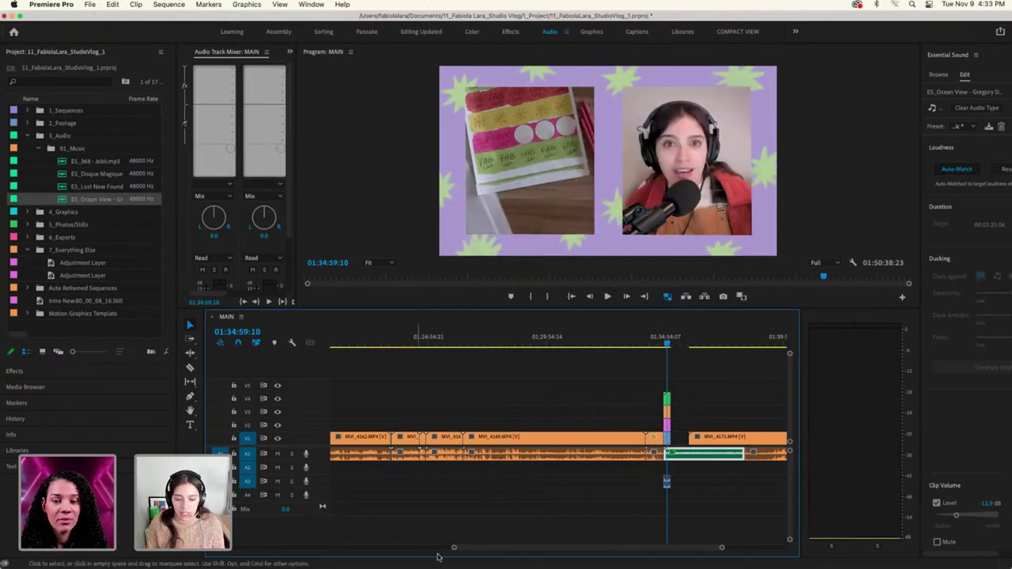
Look back through the MAIN sequence from the voiceover section to the talking-to-camera footage near its start
scroll(426, 504, "up", 4)
scroll(426, 505, "up", 10)
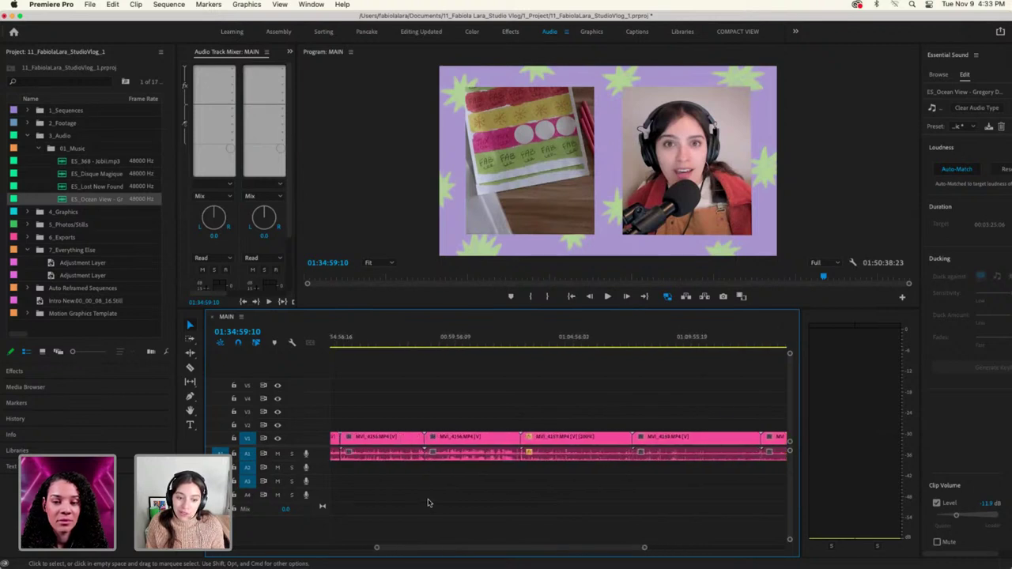
scroll(429, 502, "up", 4)
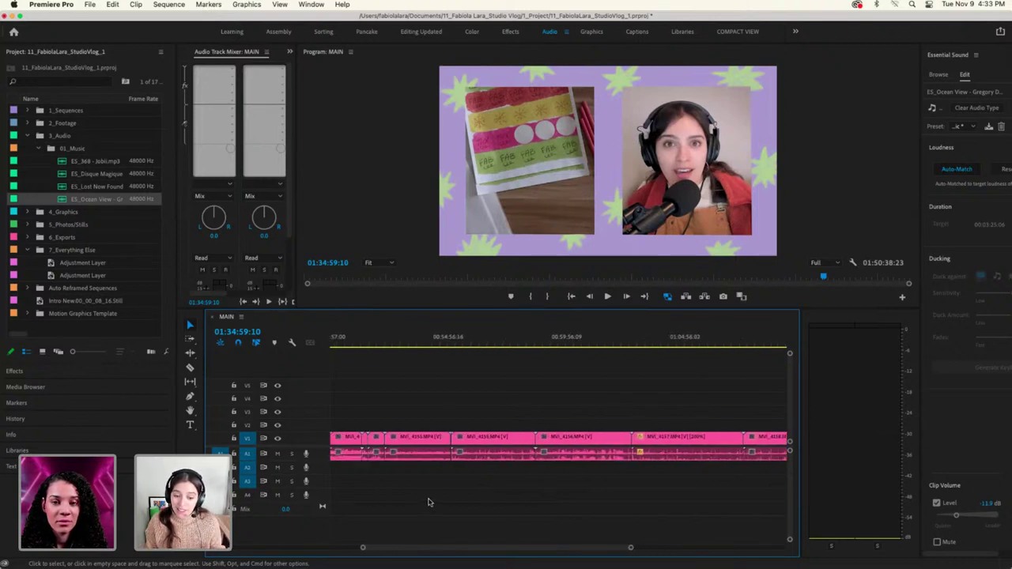
left_click(475, 340)
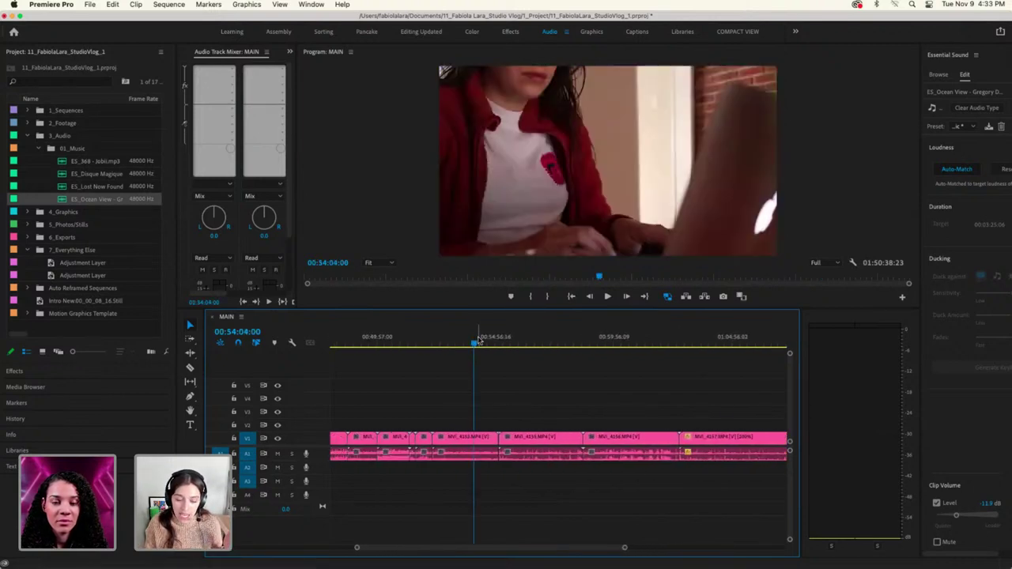
scroll(477, 342, "up", 5)
left_click(447, 341)
scroll(427, 347, "up", 4)
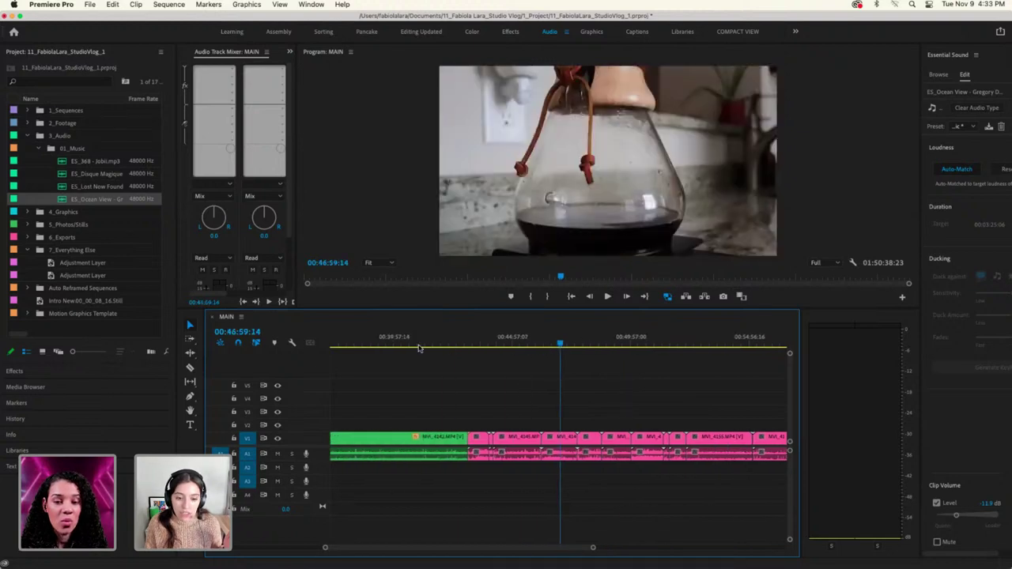
left_click(419, 348)
scroll(457, 529, "up", 5)
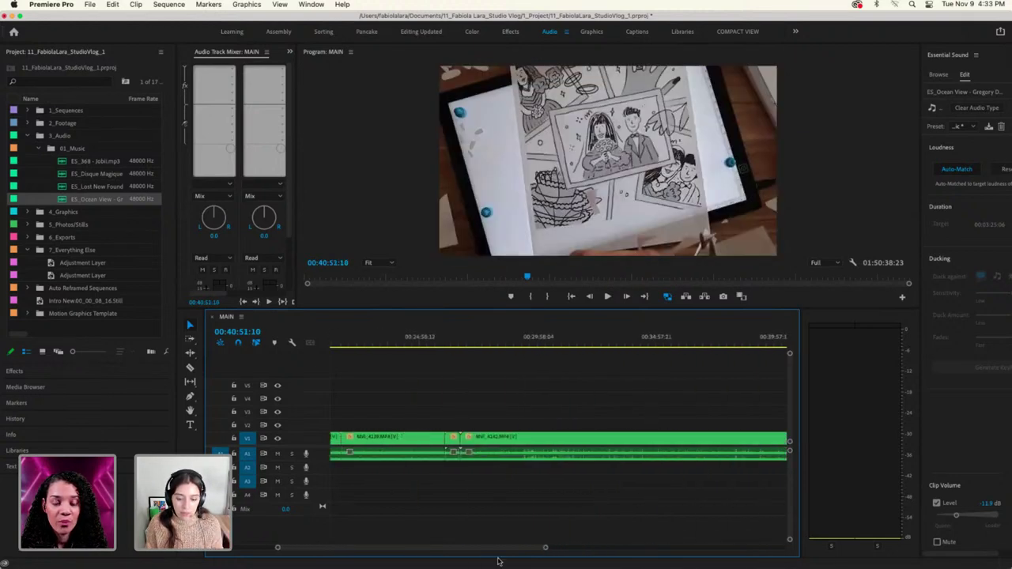
left_click_drag(546, 548, 717, 547)
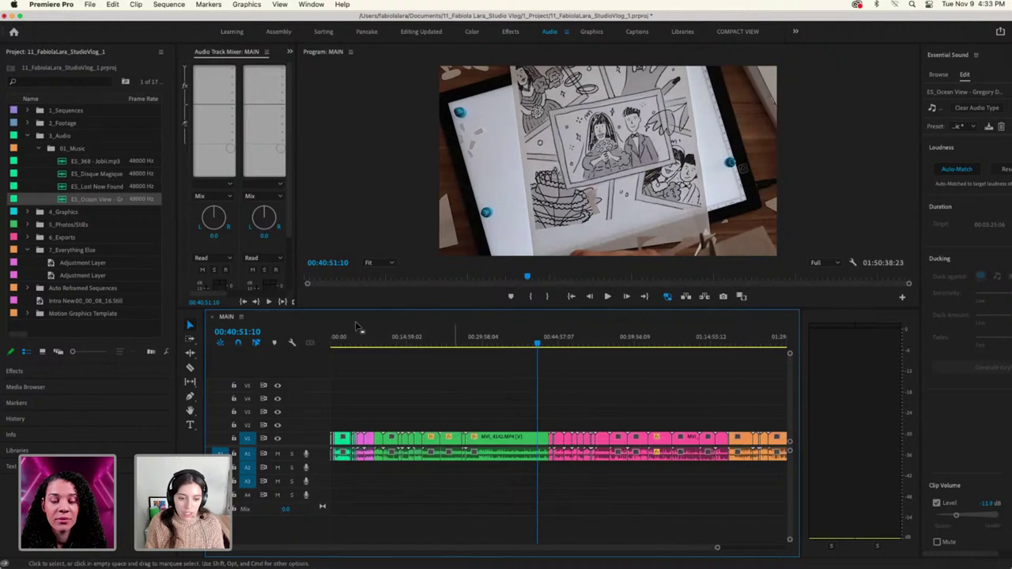
left_click(362, 346)
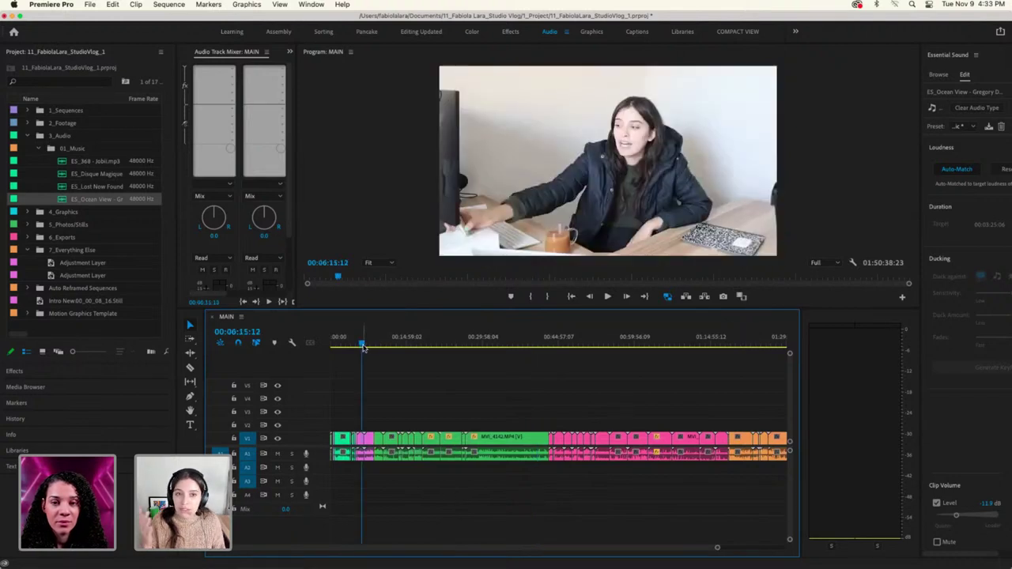
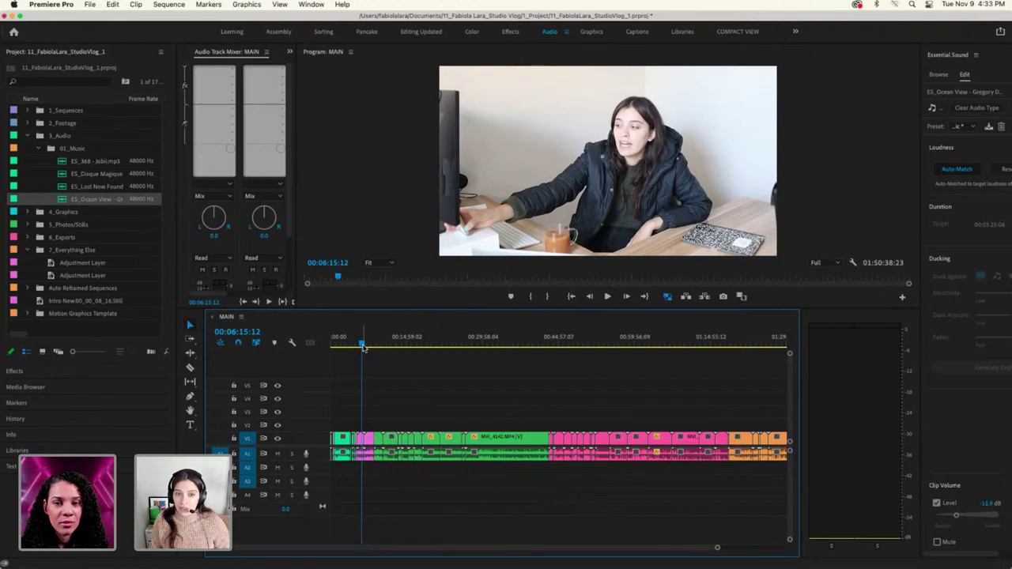
Find the talking-to-camera footage around 00:09:29 and play it to check the dialogue level on the audio meters
left_click_drag(717, 547, 608, 550)
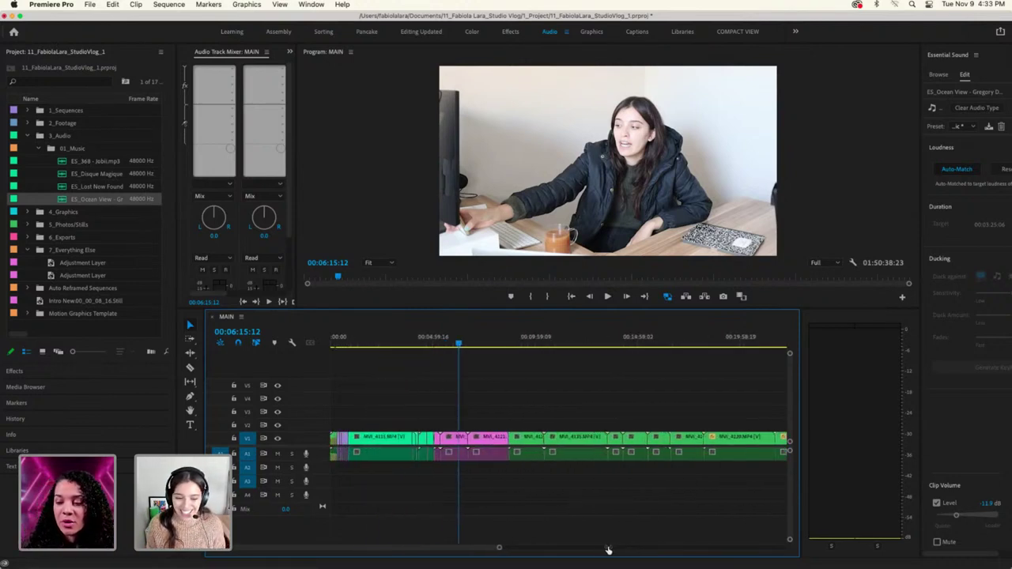
left_click_drag(506, 342, 476, 346)
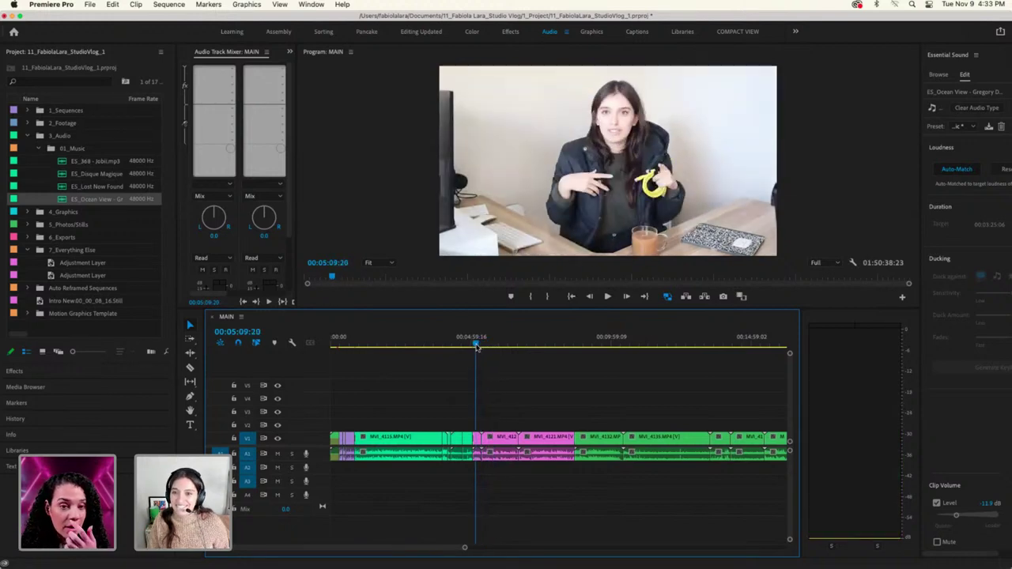
left_click(417, 344)
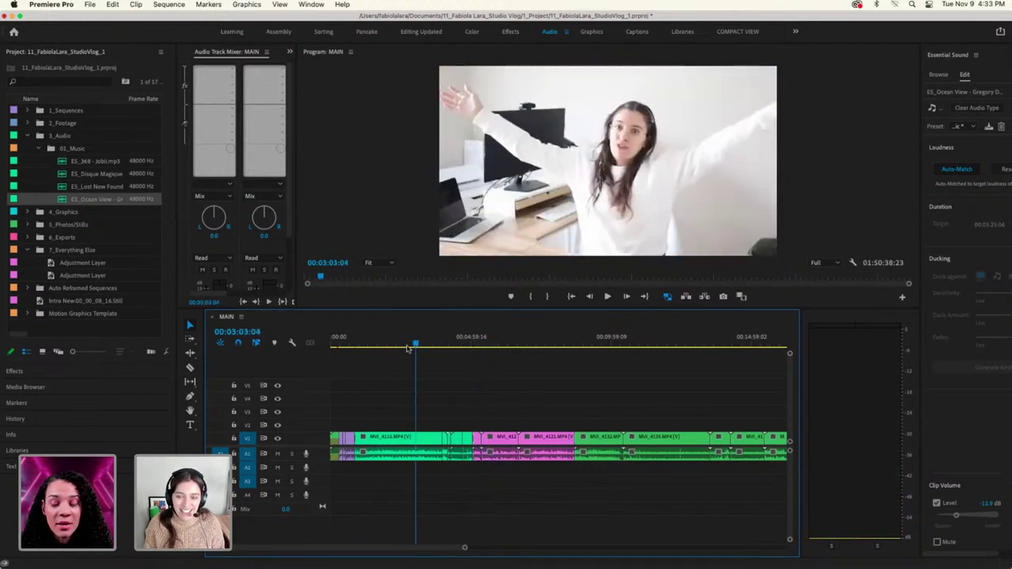
left_click_drag(408, 348, 445, 345)
scroll(563, 404, "right", 1)
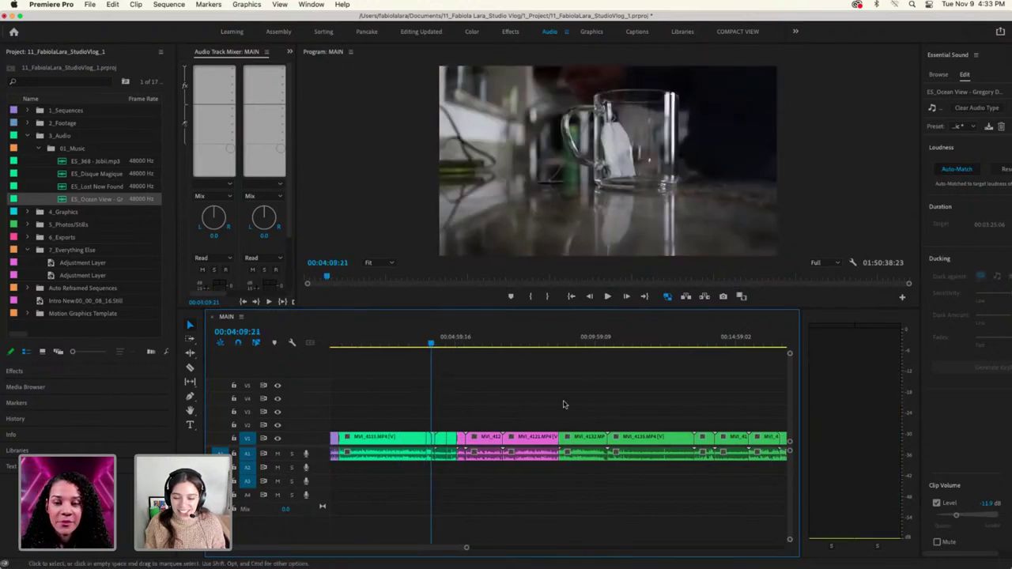
left_click(581, 345)
key("space")
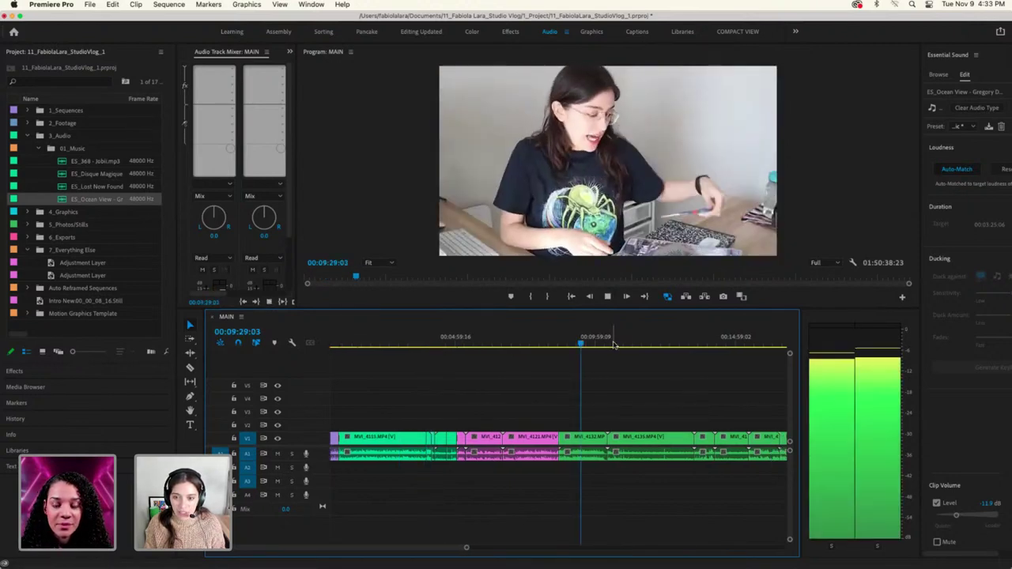
key("space")
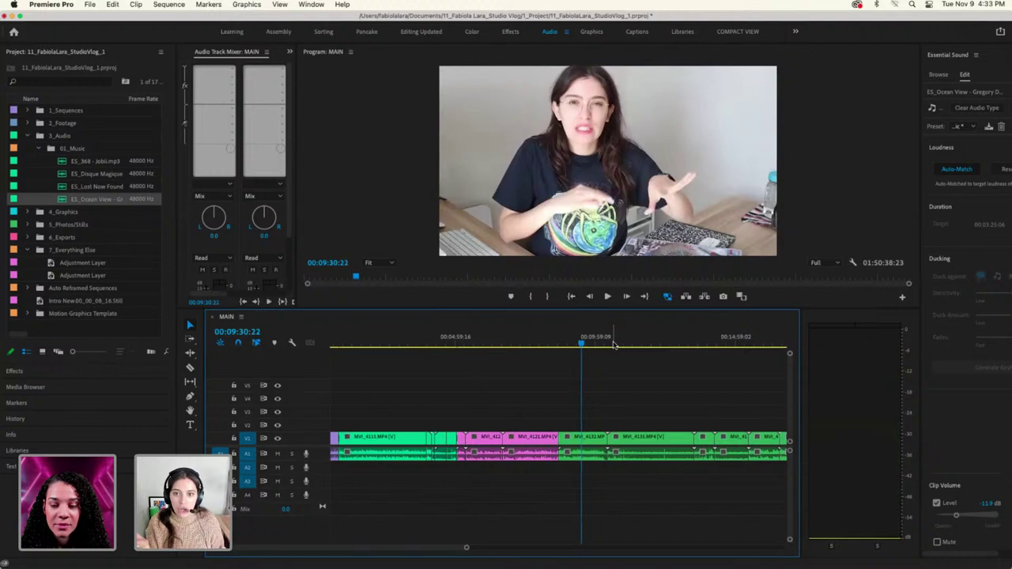
key("space")
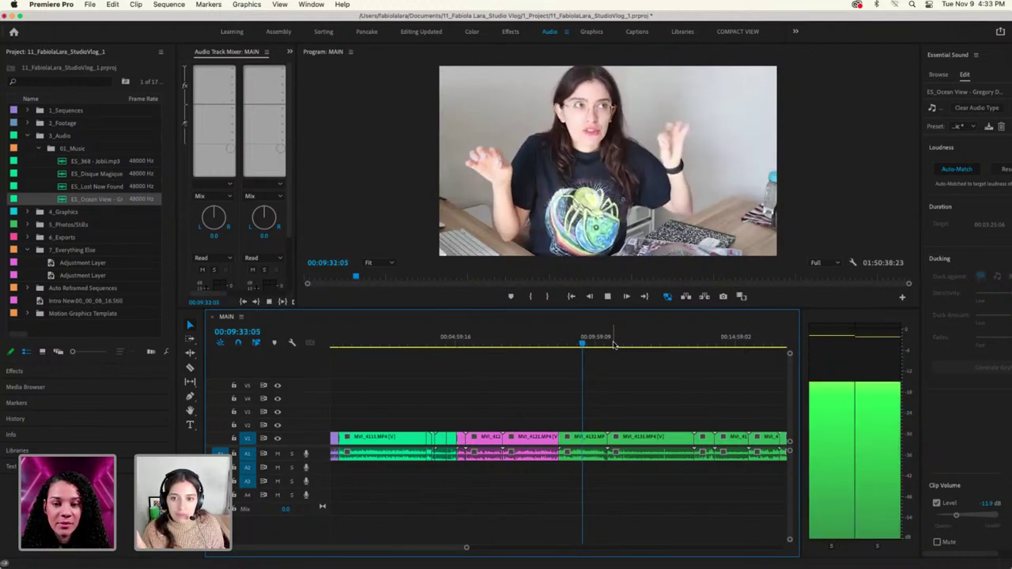
key("space")
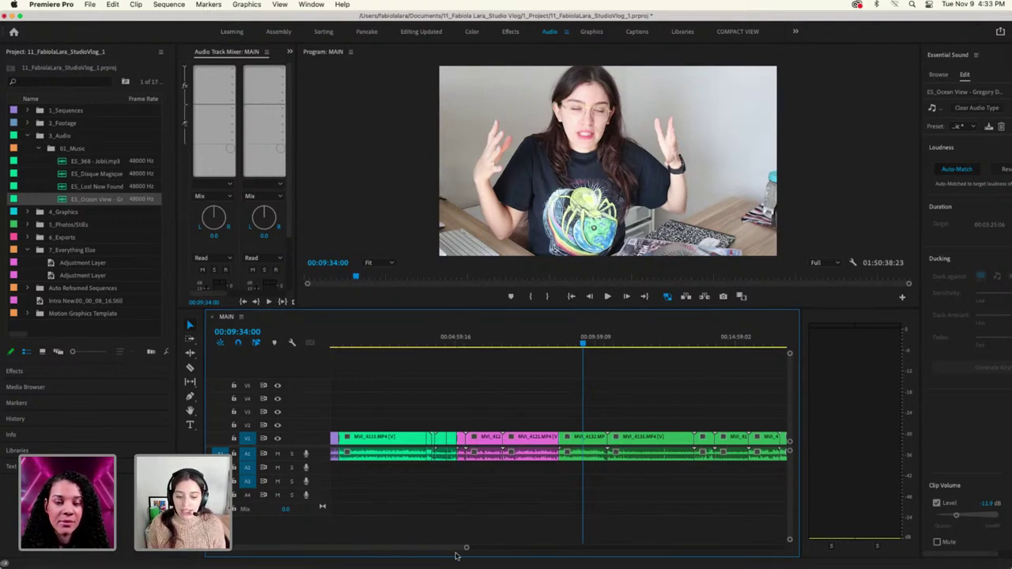
Return to the package footage just before the voiceover, around 01:34:36, and play it to check its audio level
left_click_drag(465, 549, 734, 491)
left_click(701, 346)
key("space")
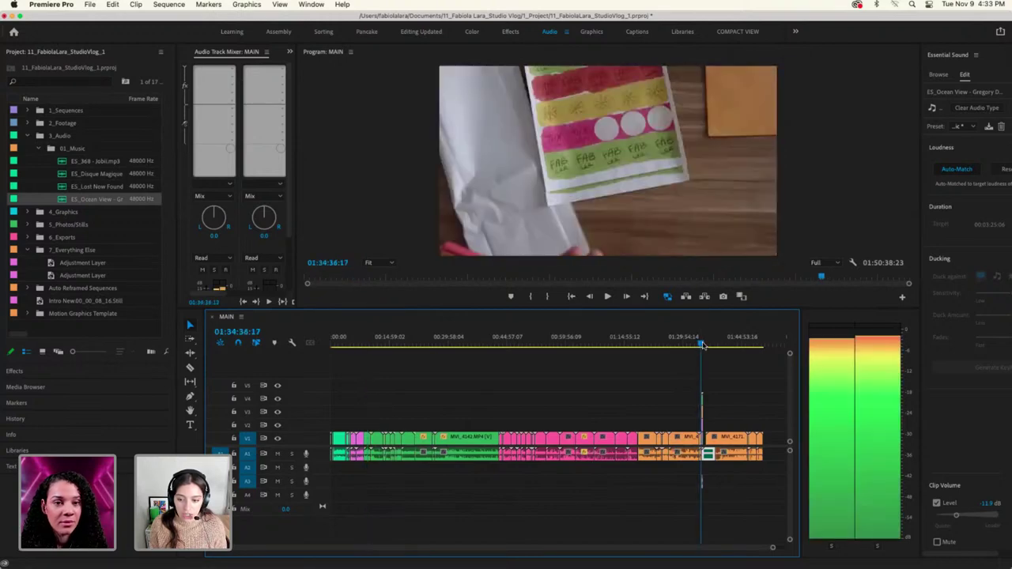
Play from the package footage into the split-screen voiceover section around 01:34:54 to compare their audio levels
key("space")
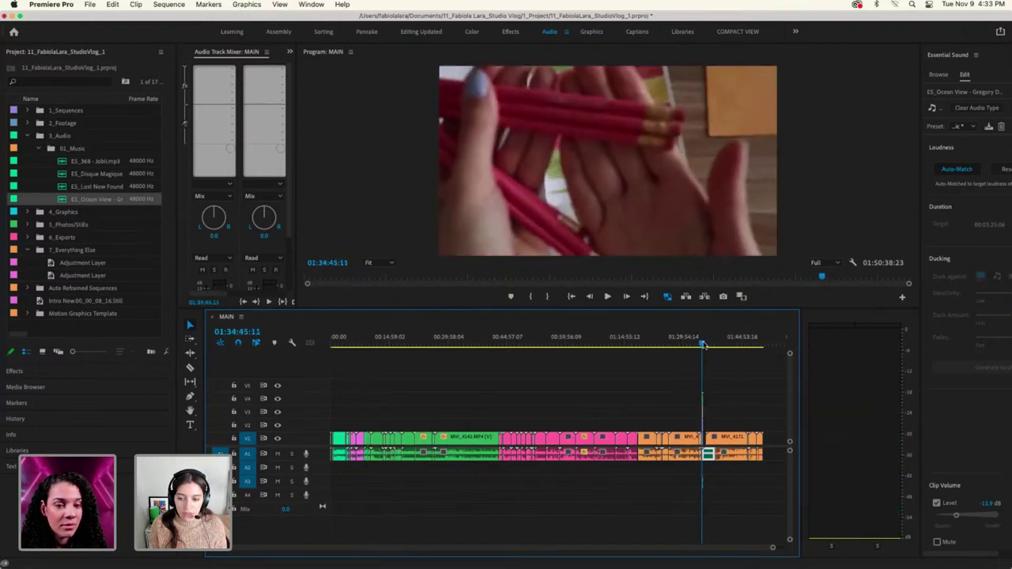
key("space")
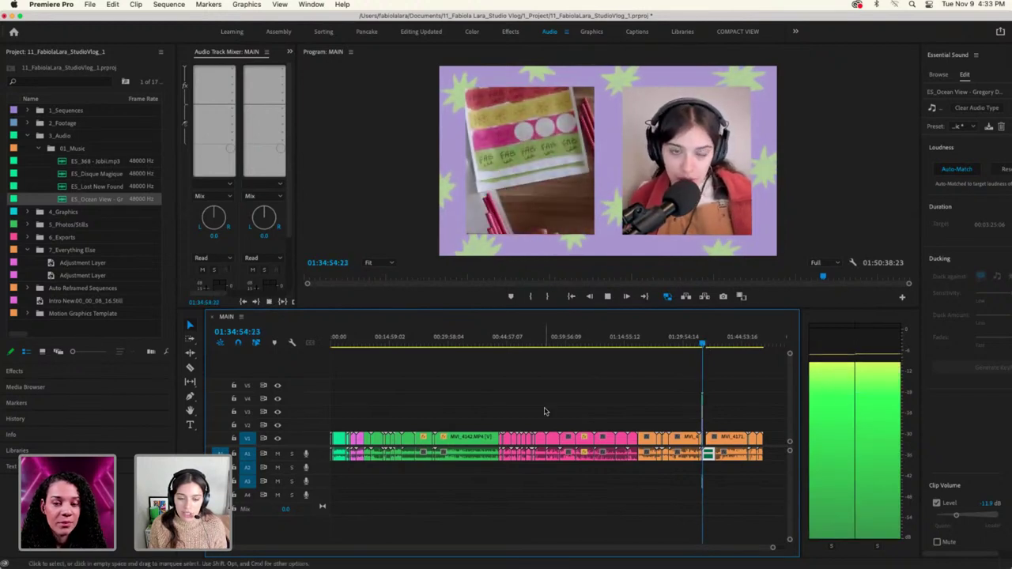
key("space")
Listen to the talking-to-camera footage again and park the playhead near the start of clip MVI_4132, at 00:08:52:03
left_click(356, 346)
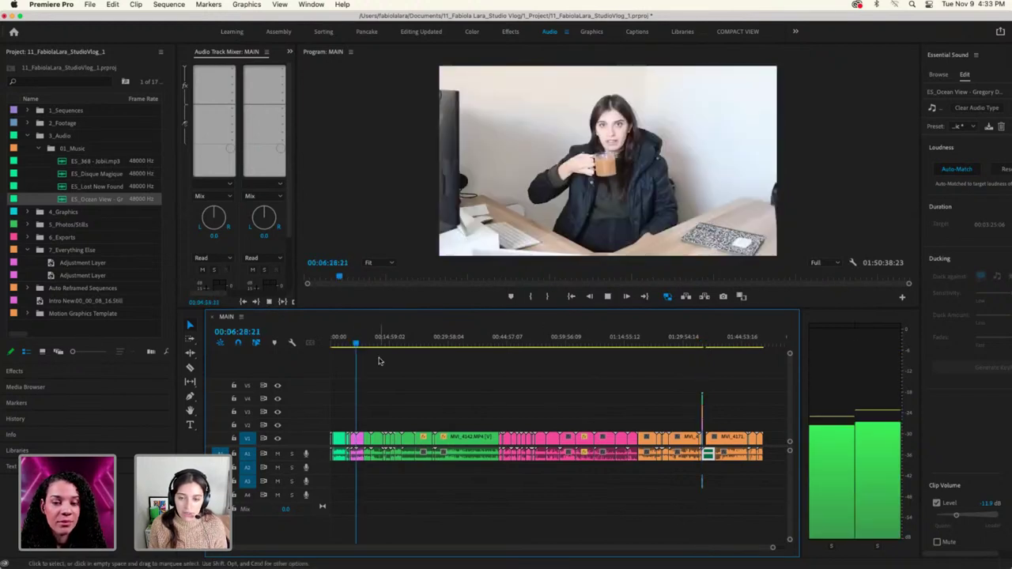
left_click(371, 343)
key("space")
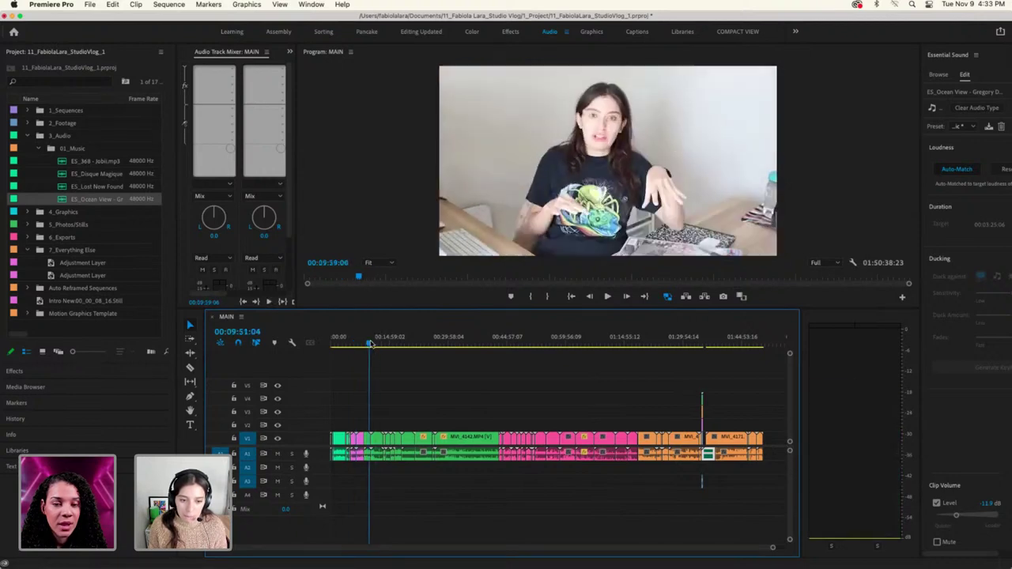
key("space")
left_click_drag(778, 547, 617, 546)
left_click(532, 346)
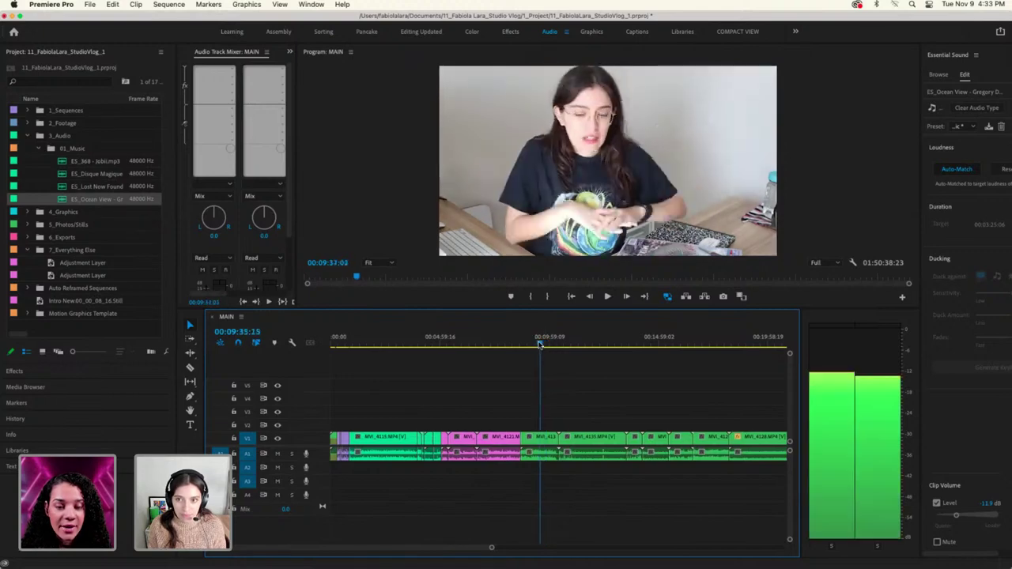
left_click_drag(532, 345, 524, 345)
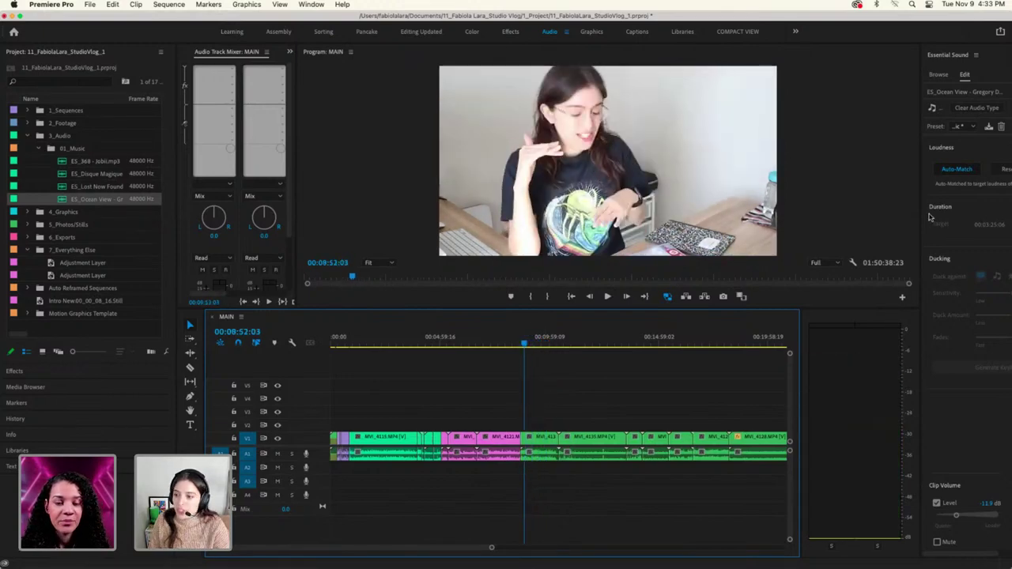
Widen the Essential Sound panel, tag clip MVI_4132 as Dialogue and apply the Balanced Female Voice preset
left_click_drag(921, 215, 799, 223)
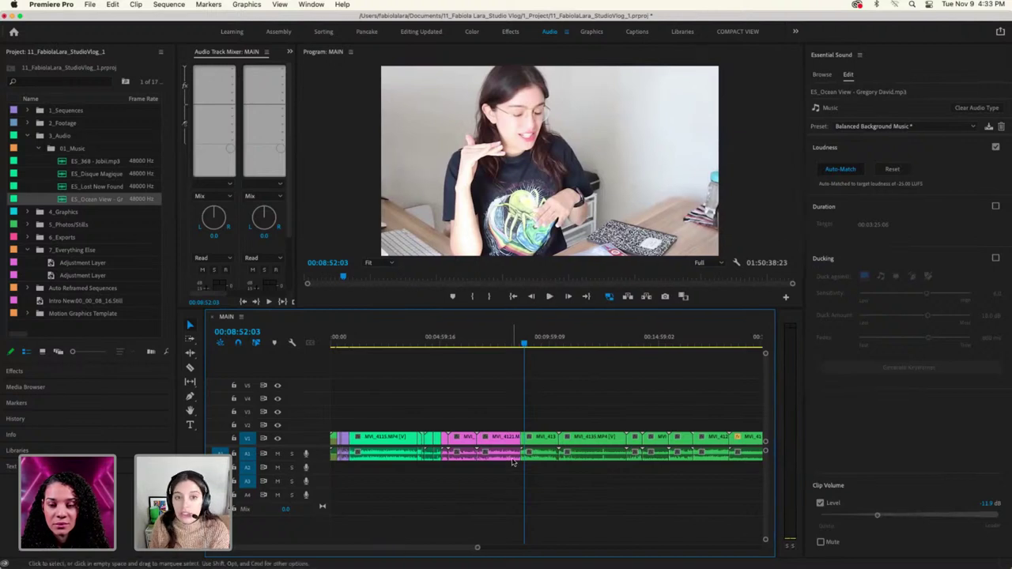
left_click(542, 461)
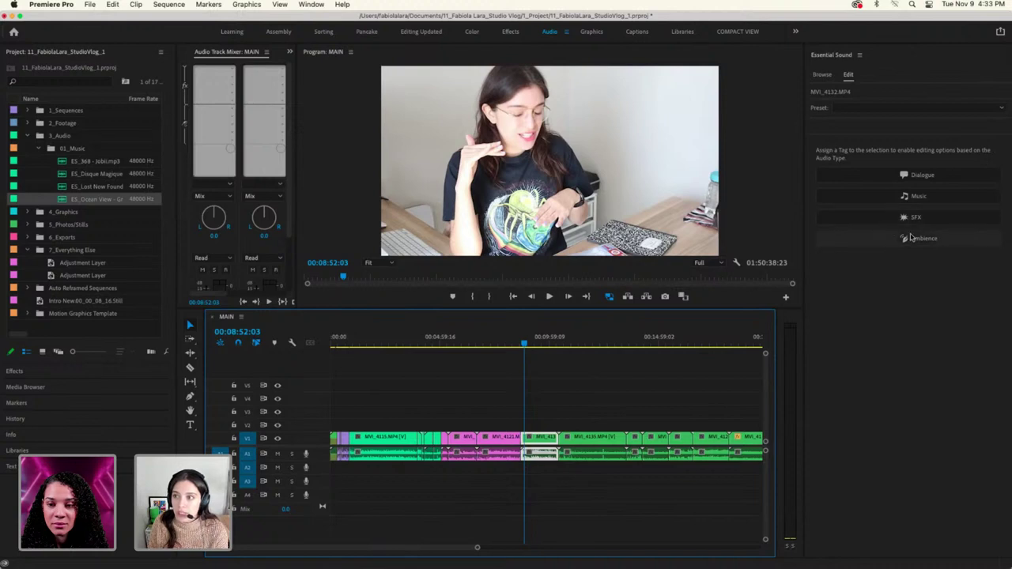
left_click(918, 179)
left_click(893, 127)
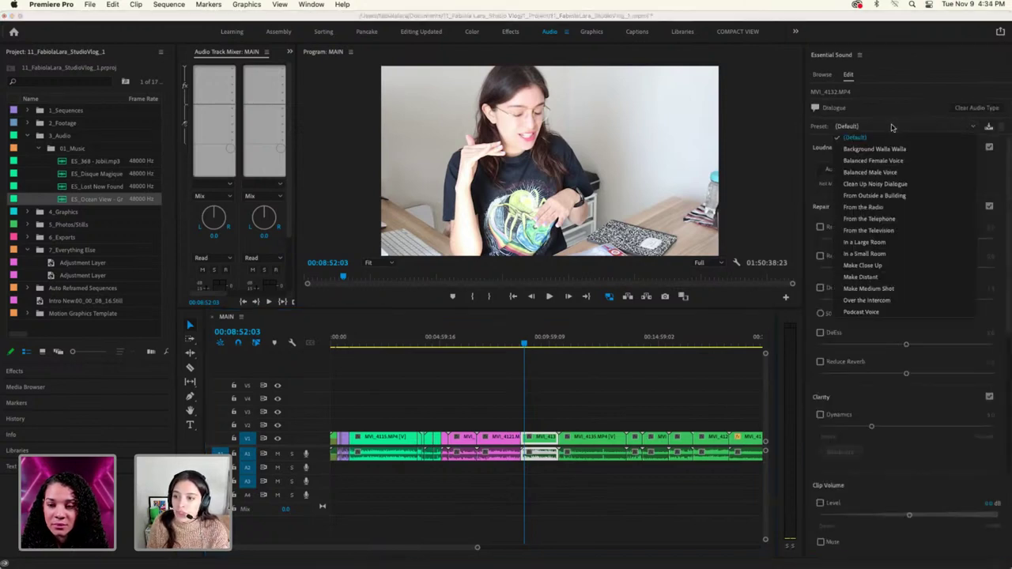
left_click(867, 163)
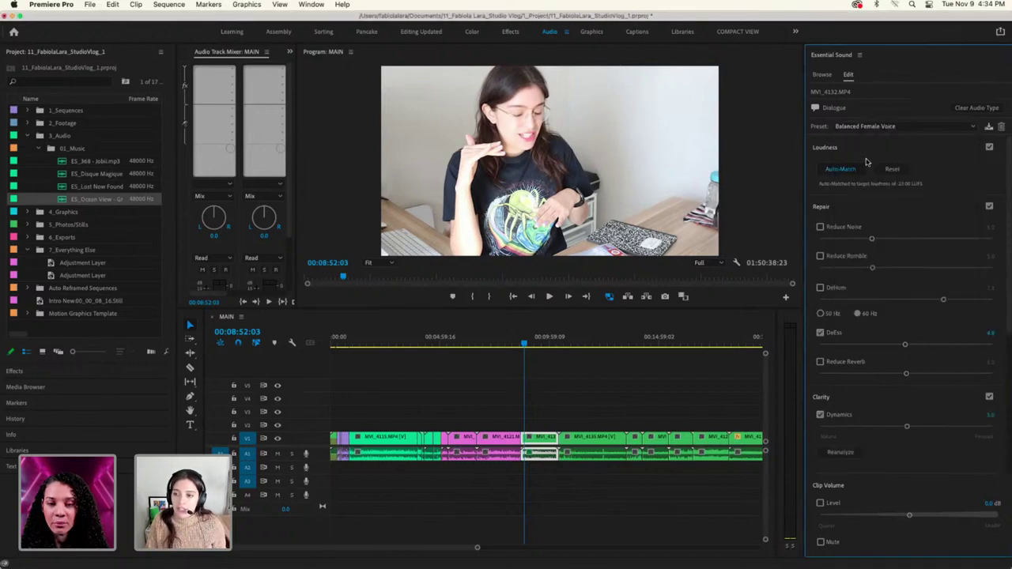
Enable Reduce Noise on the MVI_4132 dialogue and set it to 2.5 while listening to the playback
key("space")
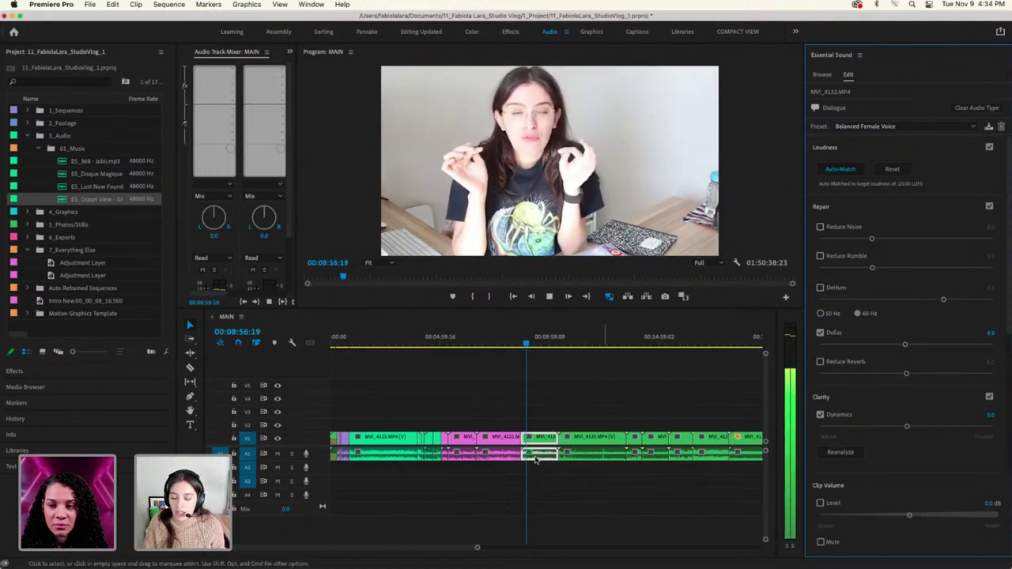
key("space")
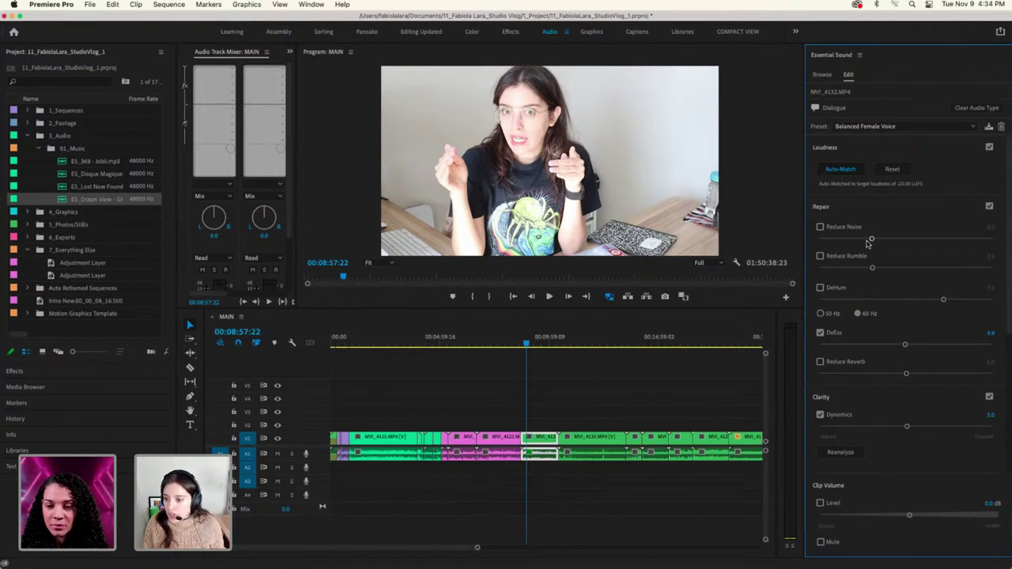
key("space")
left_click(820, 227)
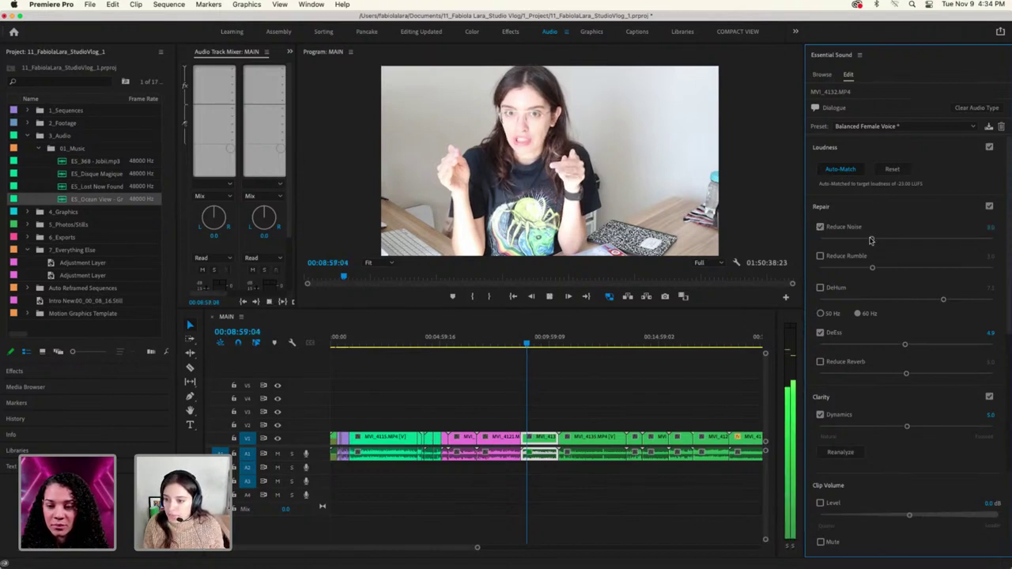
left_click_drag(870, 239, 863, 241)
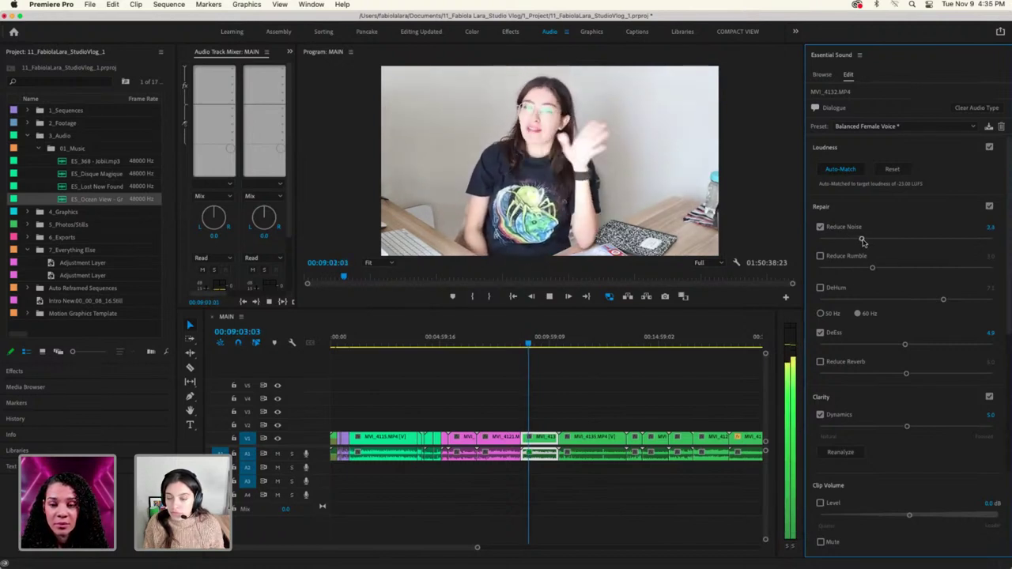
key("space")
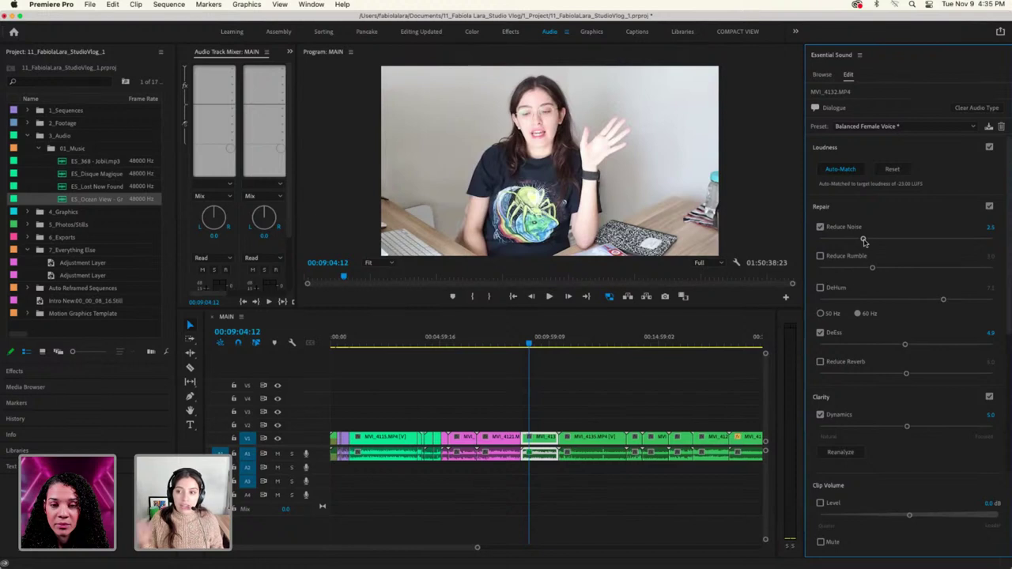
key("space")
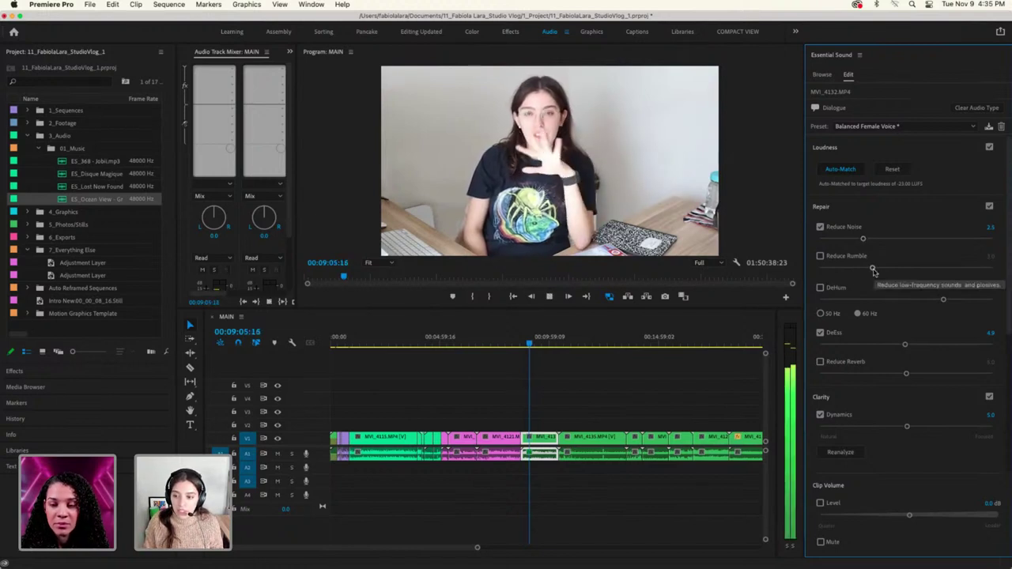
key("space")
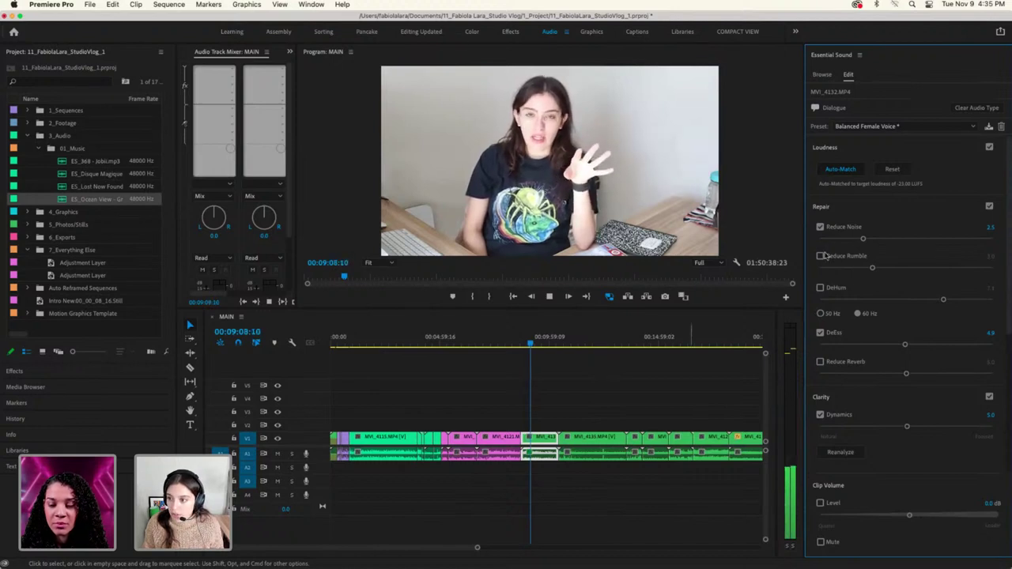
key("space")
Enable the Creative settings for the MVI_4132 dialogue and choose the Warm Voice reverb preset
scroll(937, 447, "down", 10)
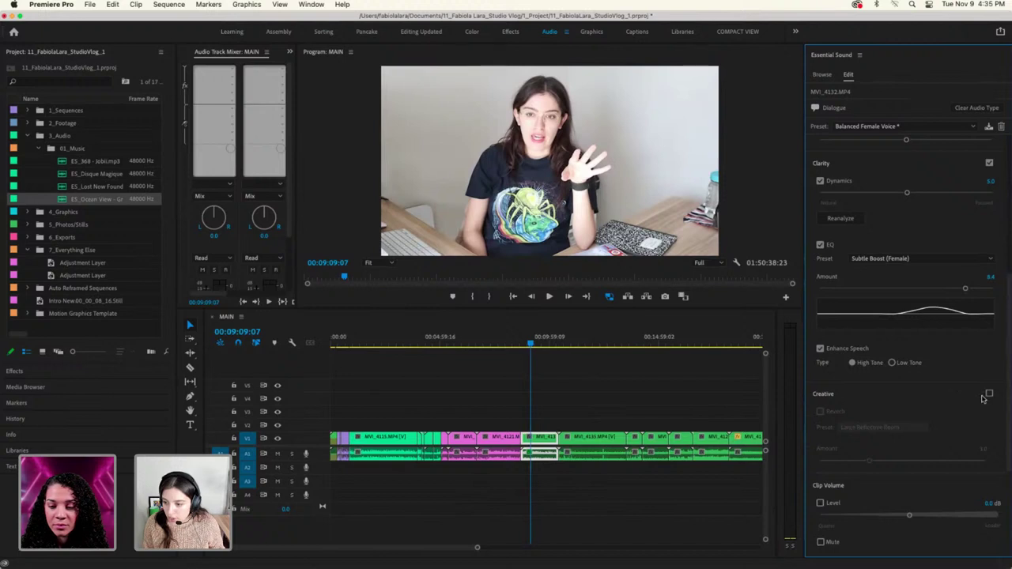
left_click(988, 395)
left_click(877, 428)
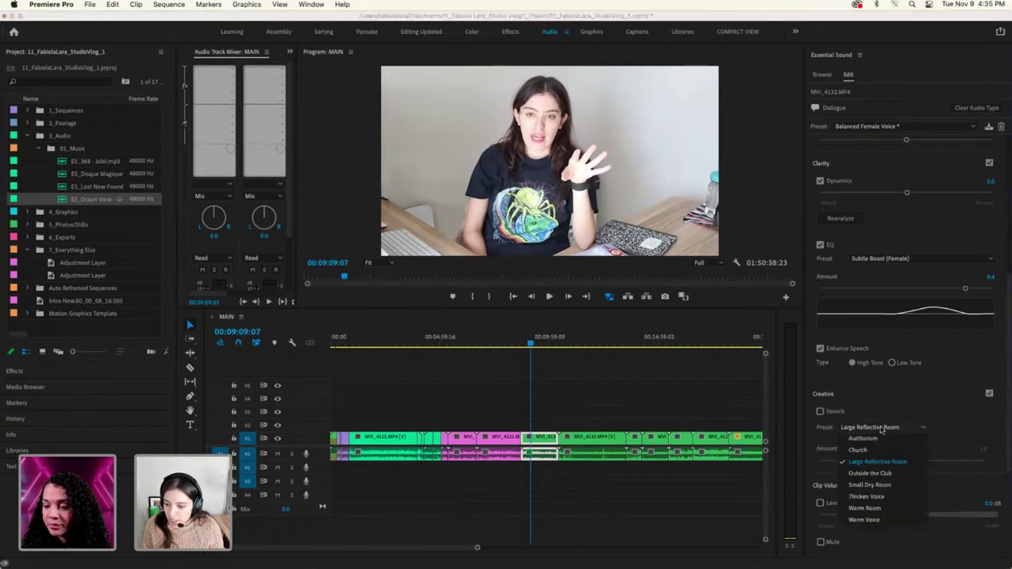
left_click(878, 436)
left_click(880, 428)
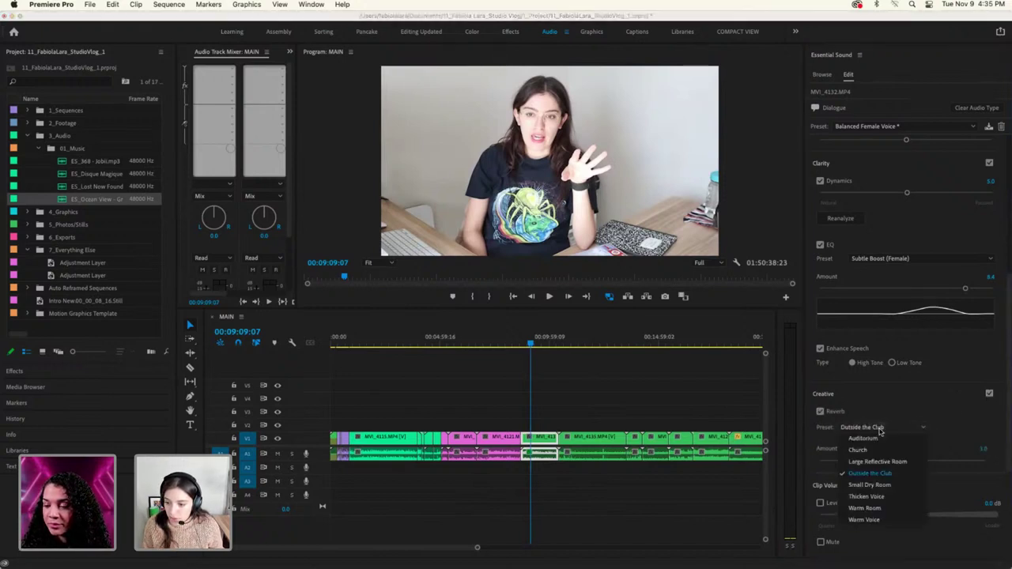
left_click(864, 520)
Play the dialogue while switching the Creative reverb off and on to compare the sound, leaving it on
key("space")
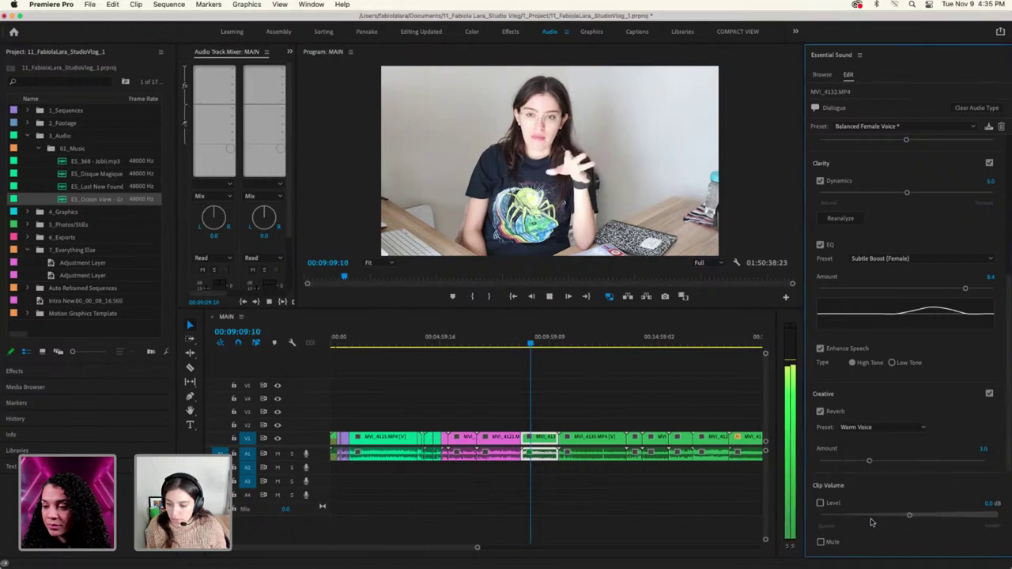
left_click(989, 394)
left_click(989, 394)
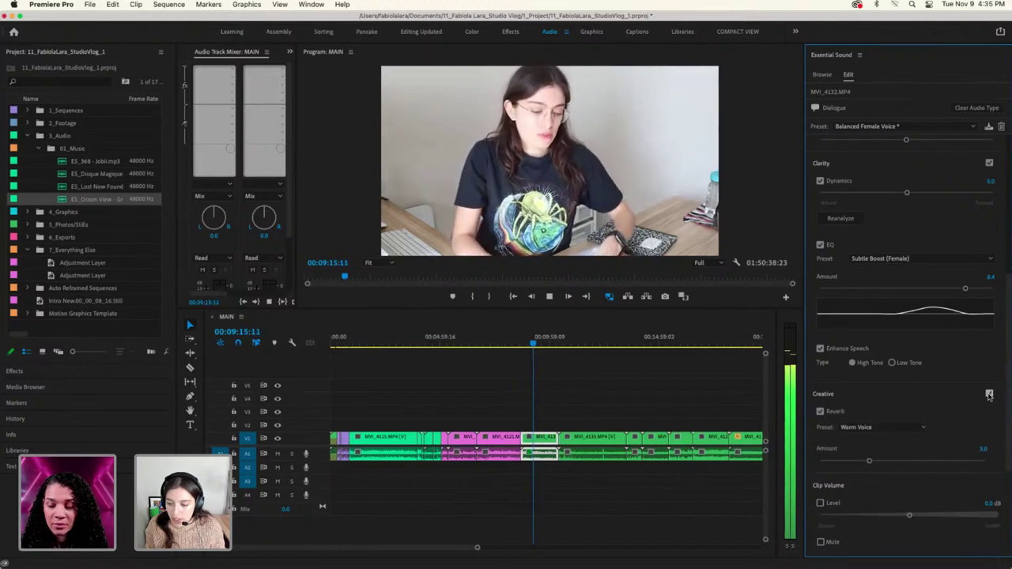
left_click(989, 394)
left_click(989, 394)
Lower the Warm Voice reverb amount to 0.8 while listening to the dialogue, and save the project
left_click_drag(870, 461, 839, 464)
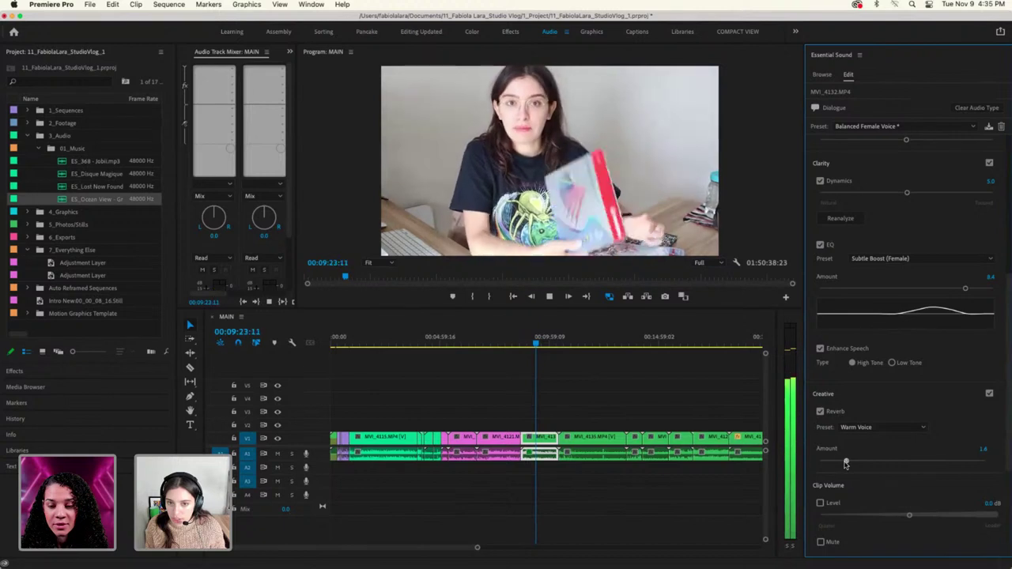
key("space")
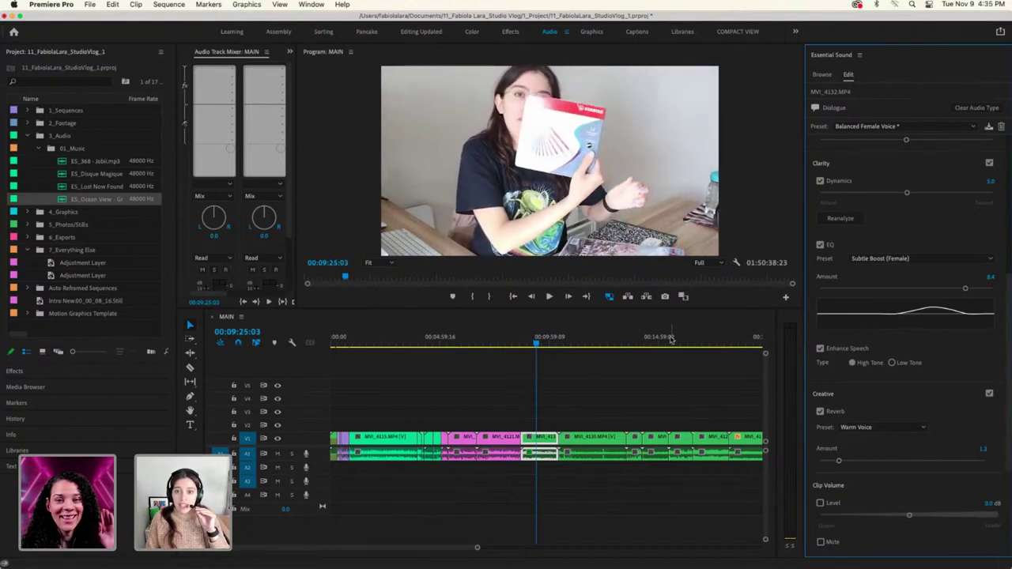
key("space")
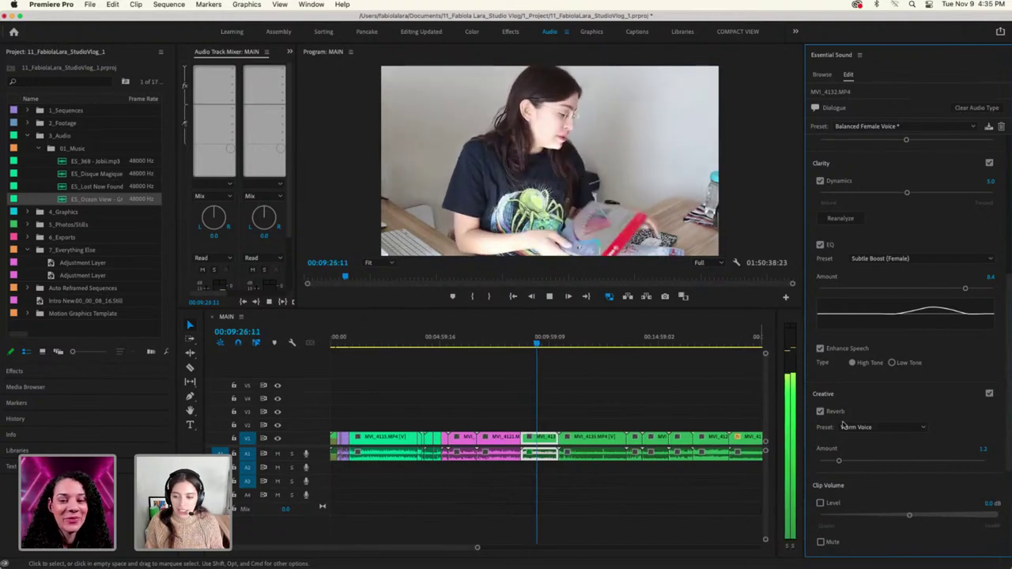
left_click_drag(839, 461, 832, 463)
key("space")
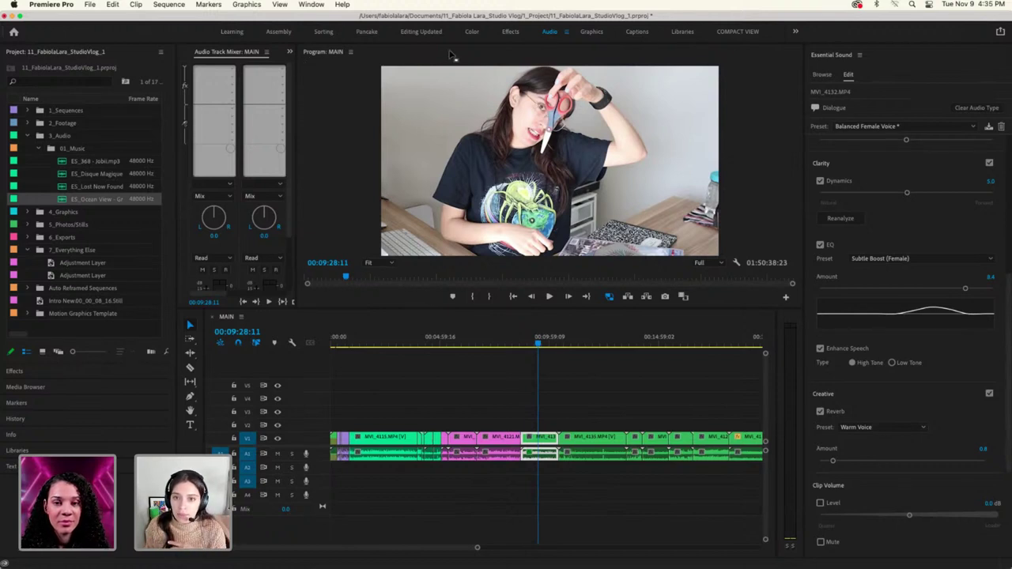
key("super+s")
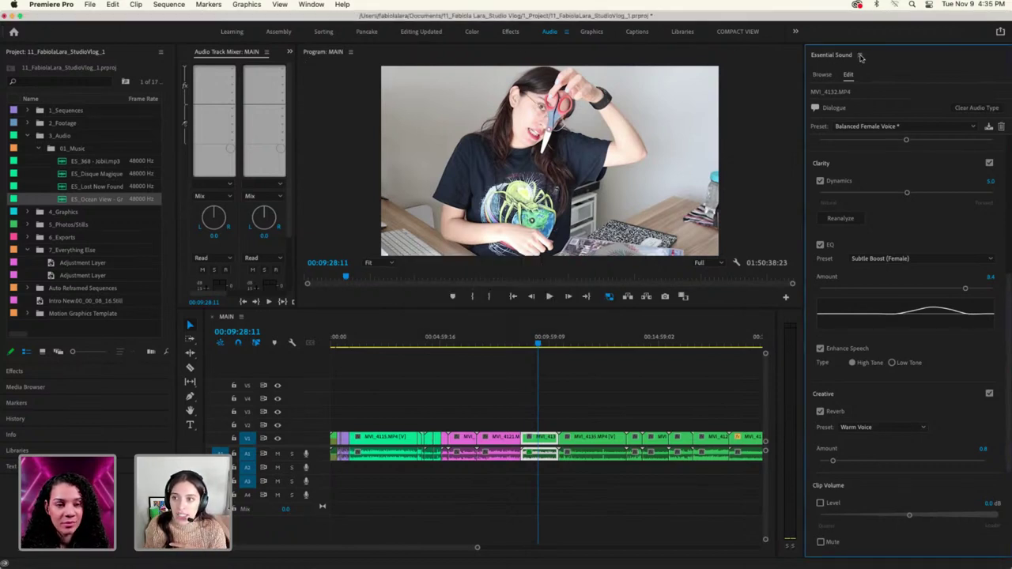
Close the Essential Sound panel and widen the Audio Track Mixer to show all its tracks
left_click(861, 56)
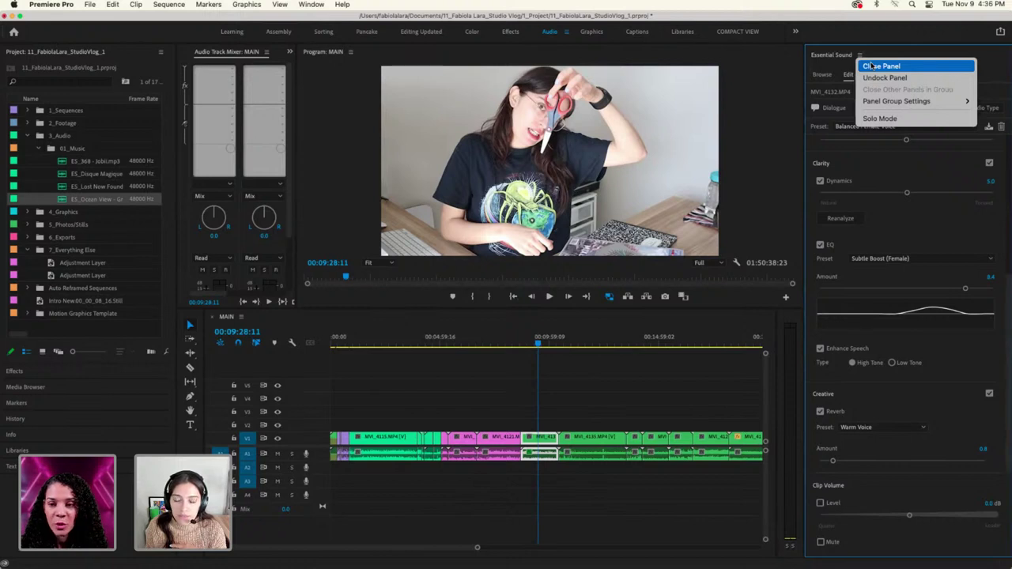
left_click(870, 65)
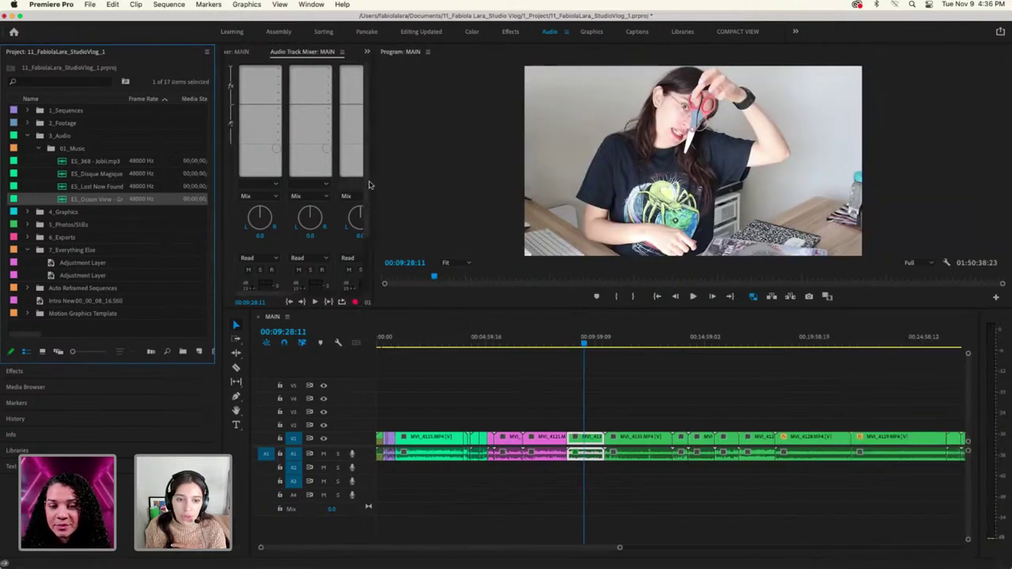
left_click_drag(369, 184, 528, 184)
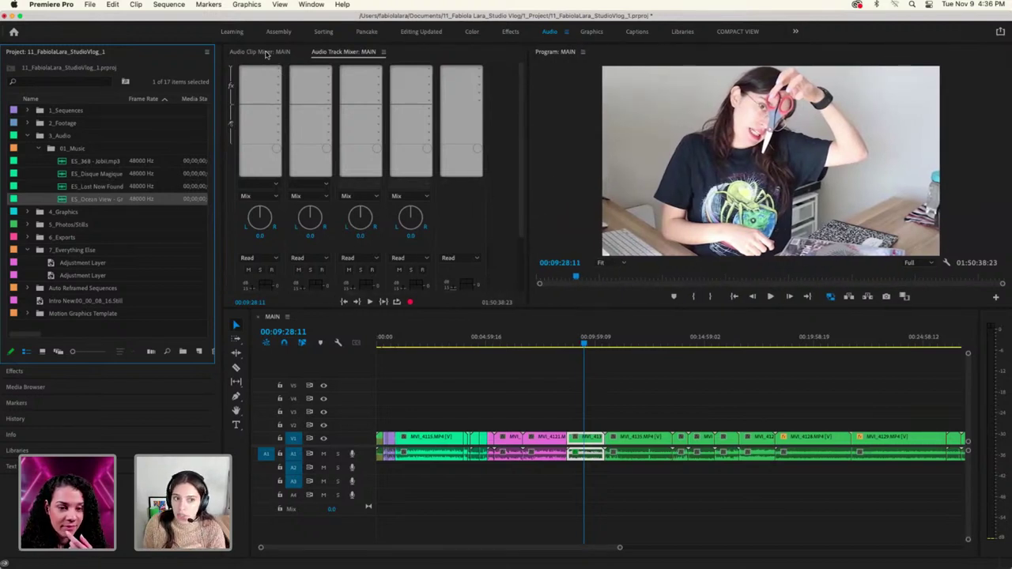
Look over the Audio Clip Mixer for the MAIN sequence and return to the Audio Track Mixer
left_click(270, 53)
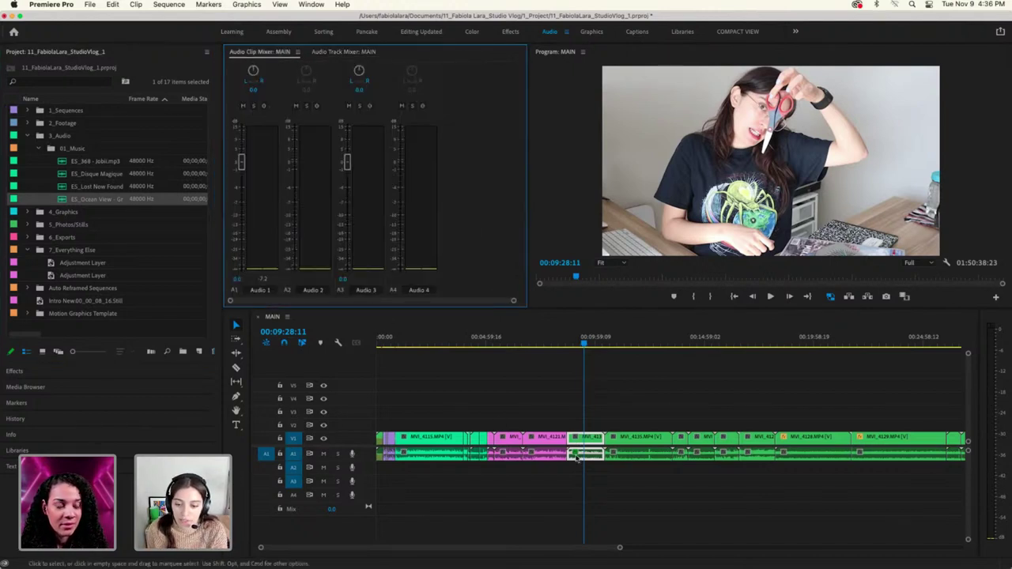
left_click(334, 53)
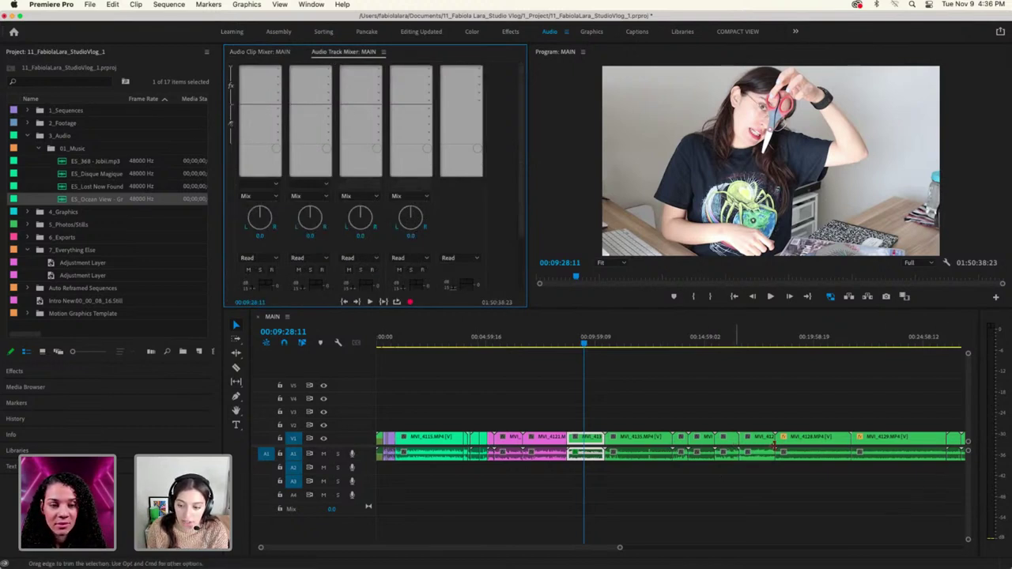
Move the MVI_4132 clip's audio down to track A2 and enlarge the Audio Track Mixer to show its volume faders
left_click_drag(593, 457, 592, 467)
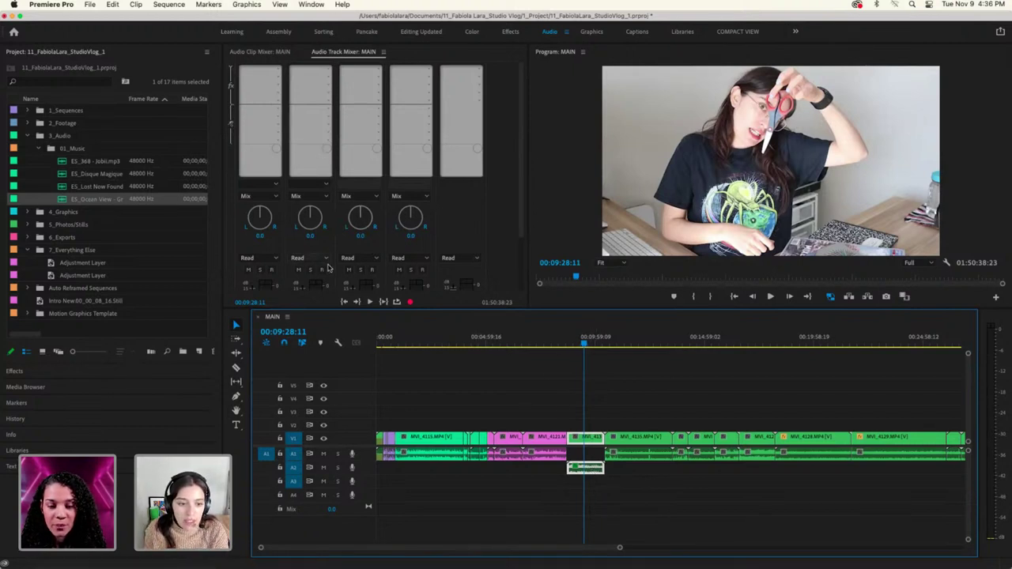
scroll(348, 209, "down", 1)
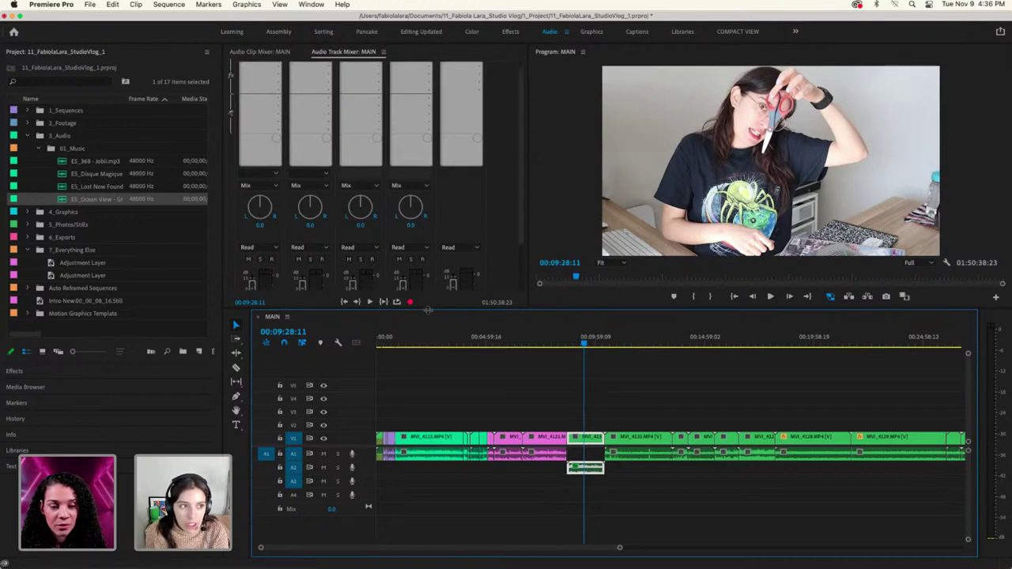
left_click_drag(427, 312, 423, 392)
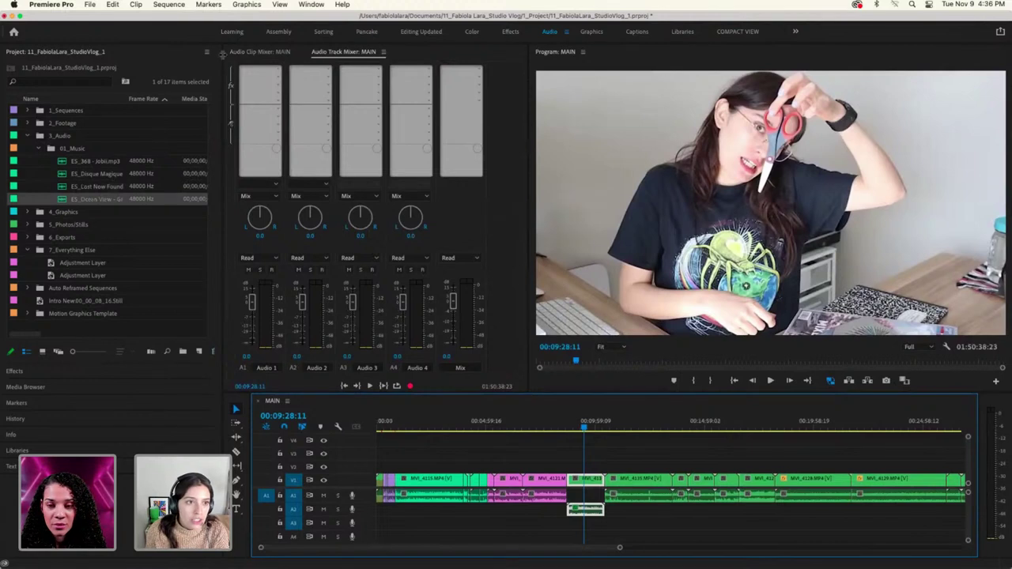
Widen the Audio Track Mixer and timeline, and place the selected clip's audio on track A2 again after undoing its move
left_click_drag(221, 237, 109, 237)
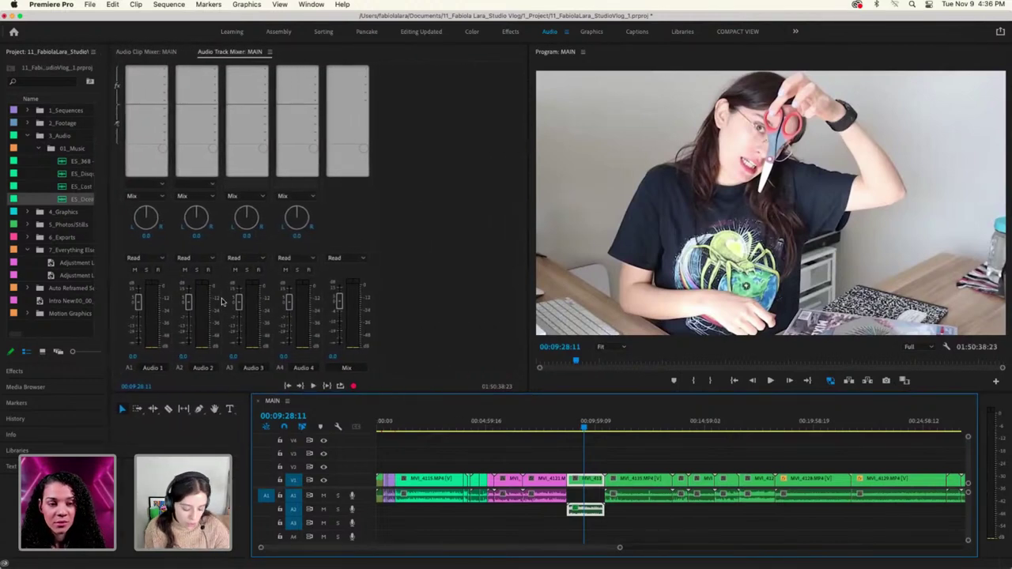
key("super+z")
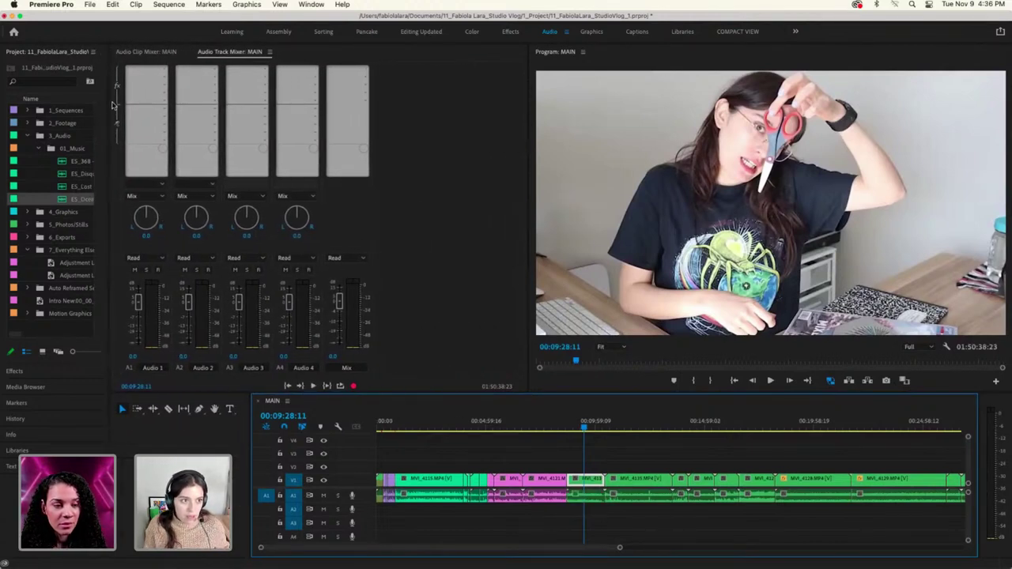
mouse_move(111, 103)
left_mouse_down()
mouse_move(229, 111)
mouse_move(117, 116)
left_mouse_up()
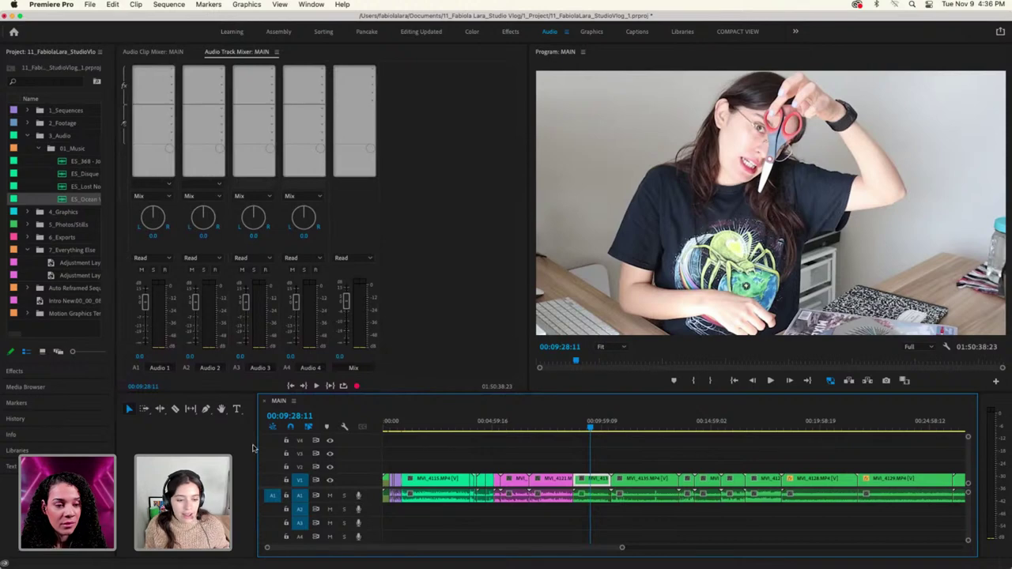
left_click_drag(257, 445, 145, 446)
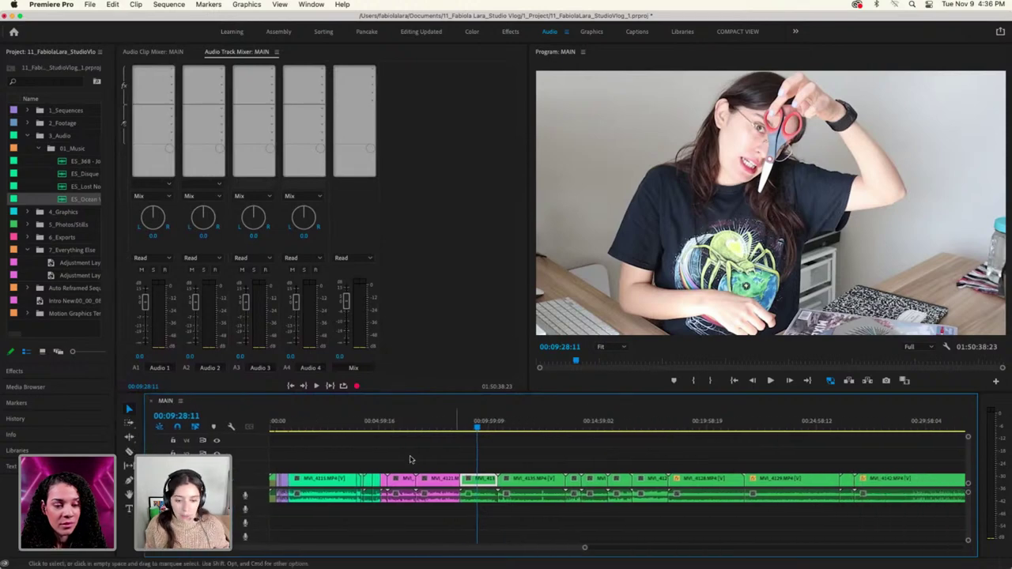
left_click_drag(482, 502, 480, 517)
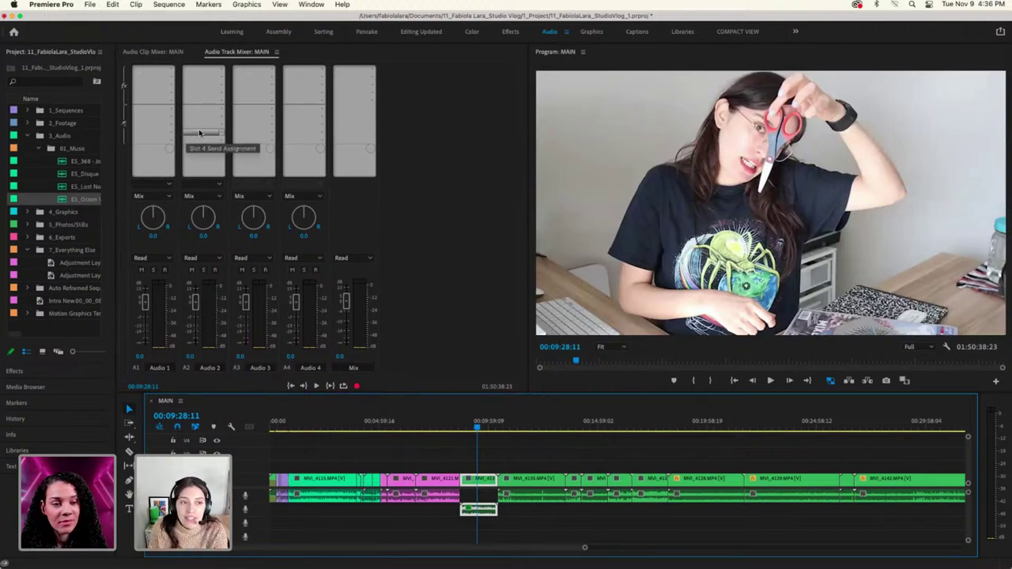
left_click(466, 69)
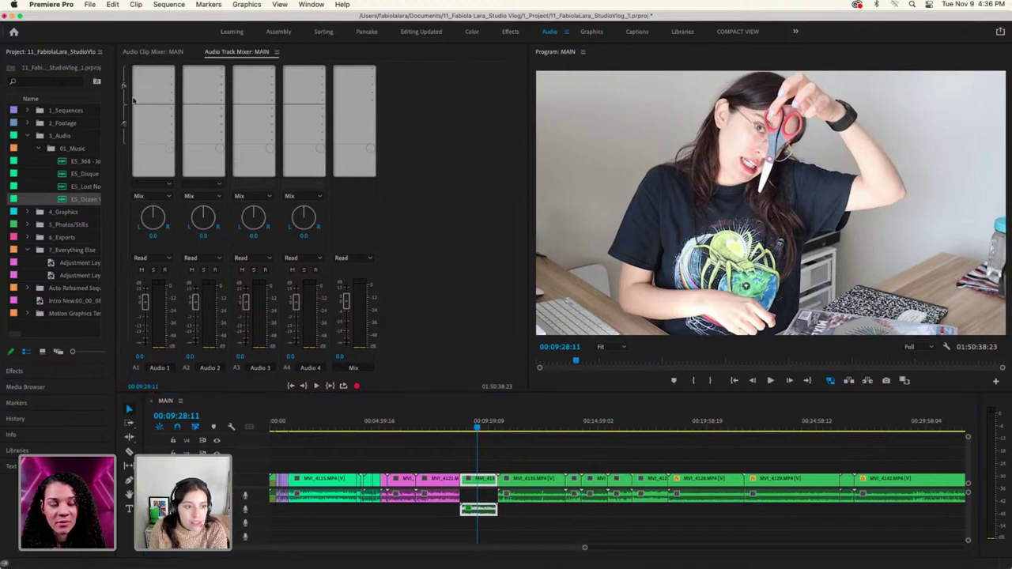
left_click(124, 73)
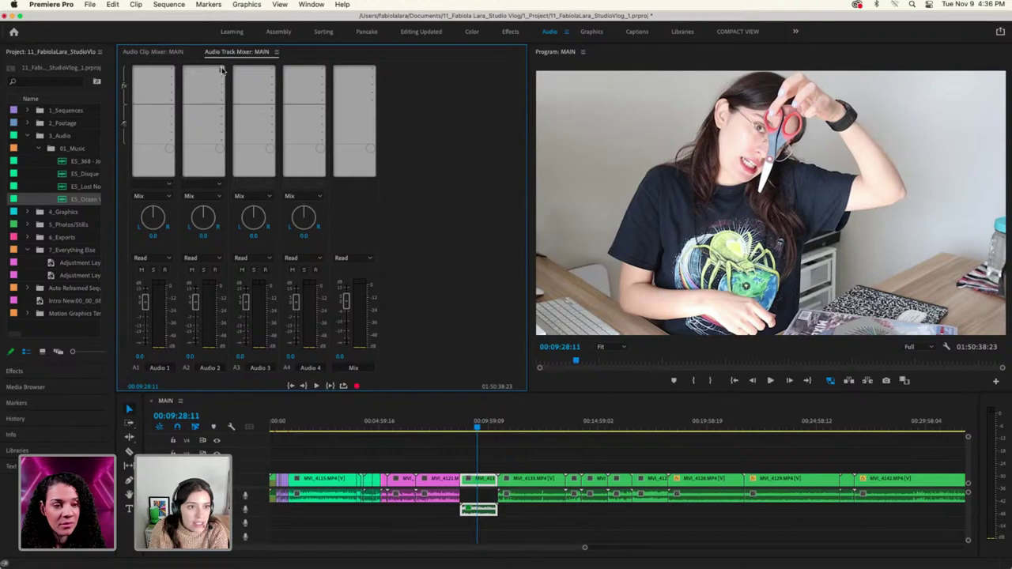
left_click(180, 54)
left_click(231, 54)
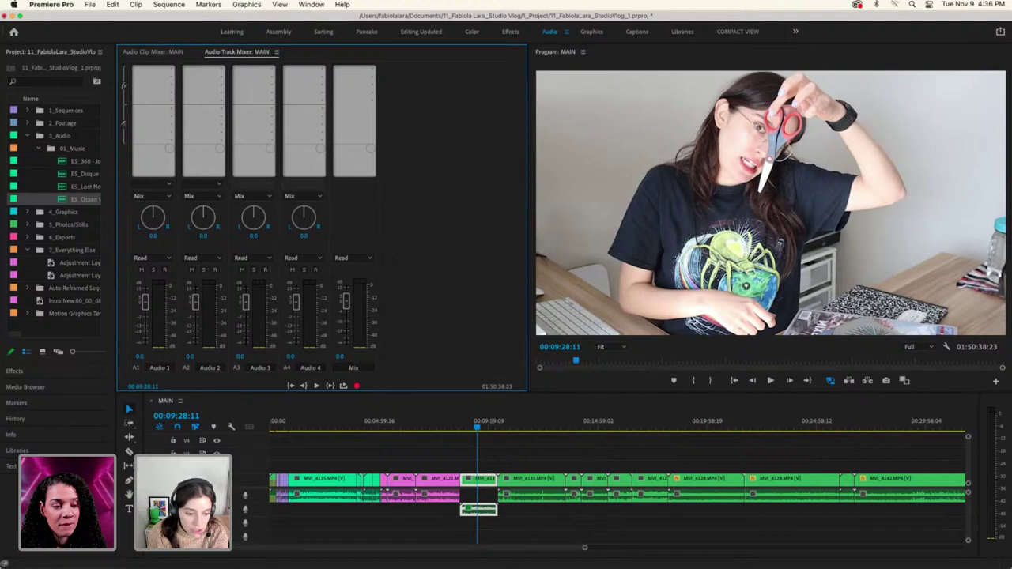
Rename audio track A2 as Testing in the Audio Track Mixer
left_click(212, 368)
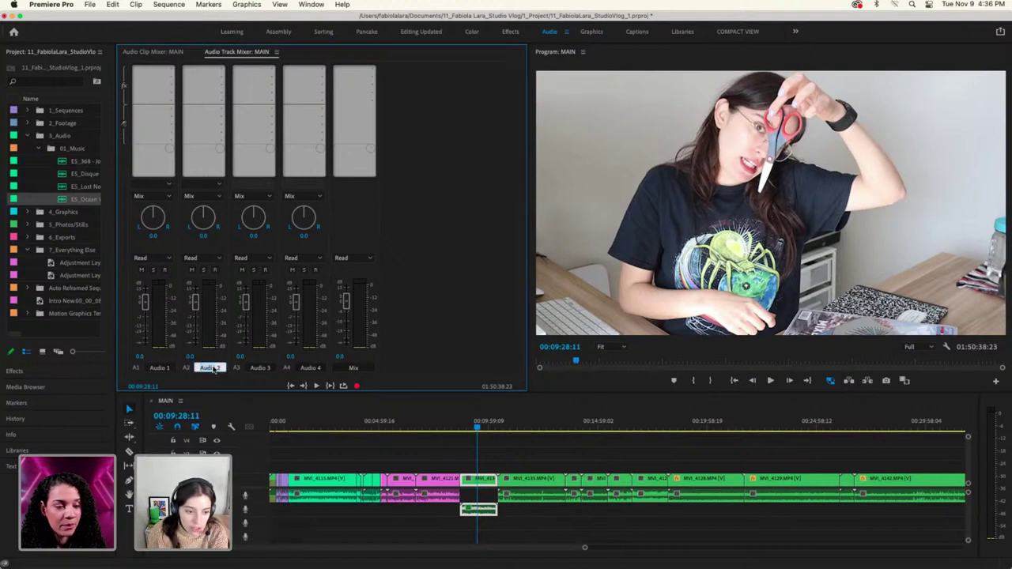
type("Te")
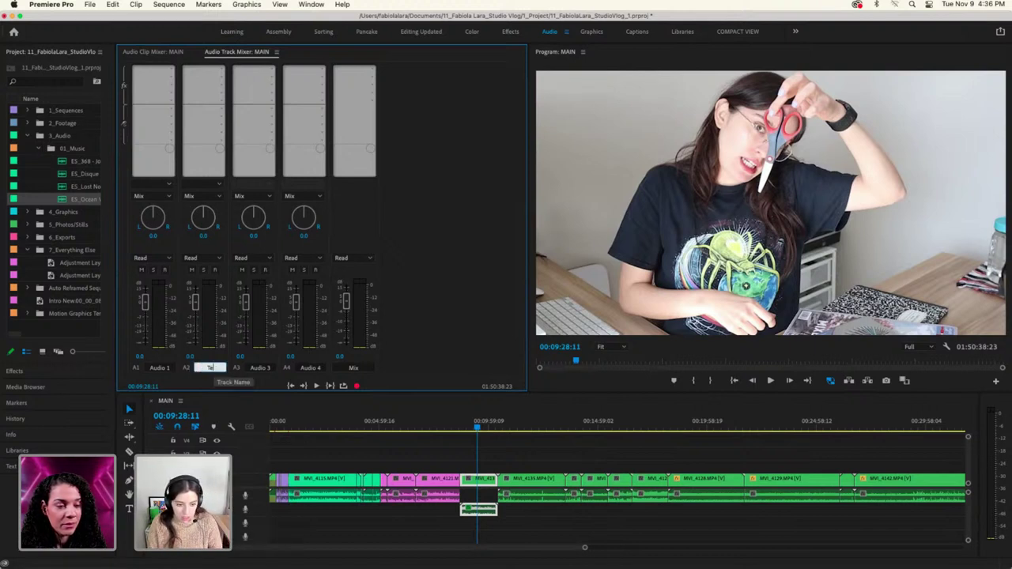
type("sting")
key("Return")
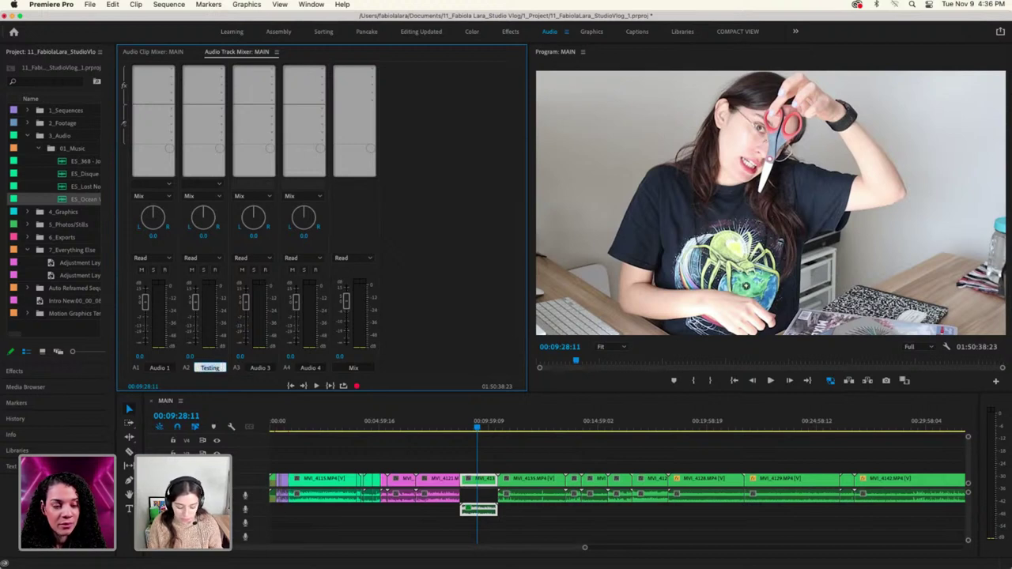
Try Voice as an alternative name for track A2
type("Voice")
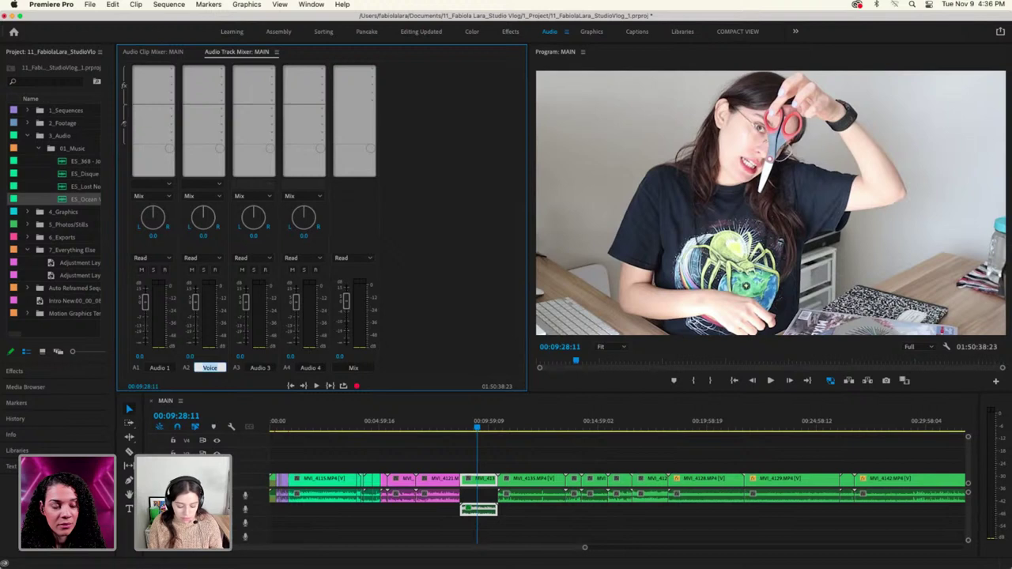
type("Di")
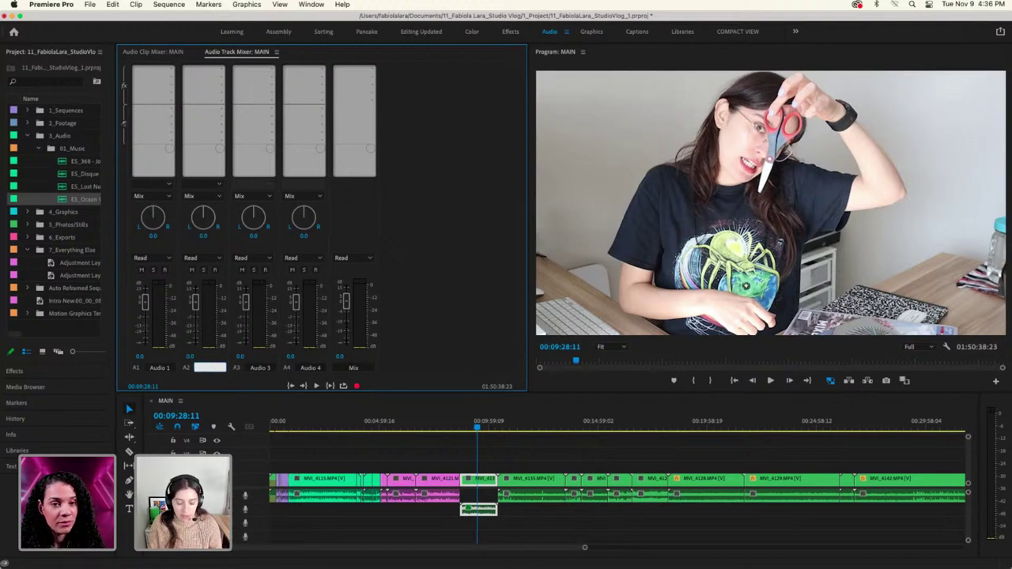
left_click(542, 451)
left_click(482, 515)
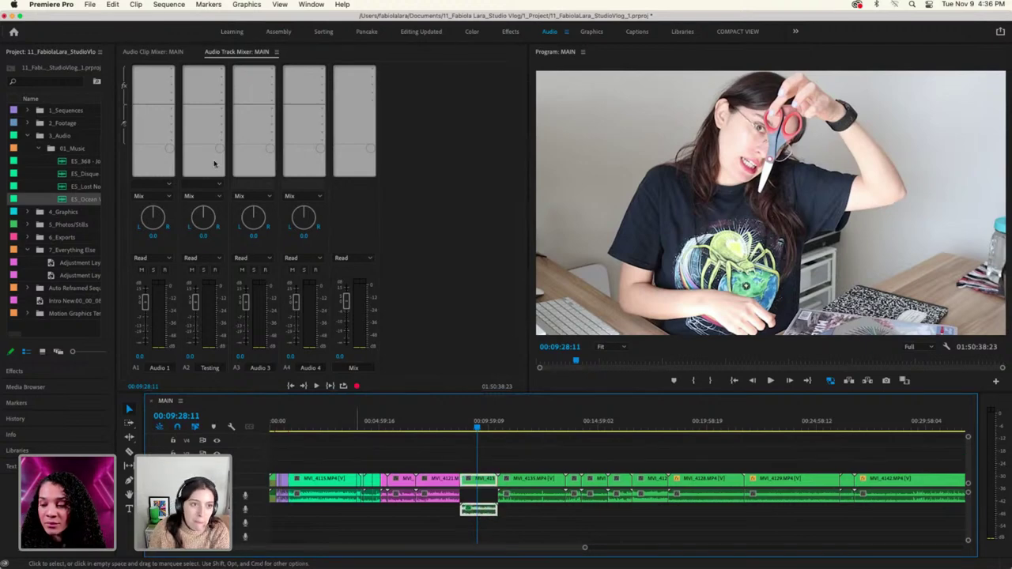
Add the Parametric Equalizer from the Filter and EQ effects to the Testing track's first effect slot
left_click(221, 72)
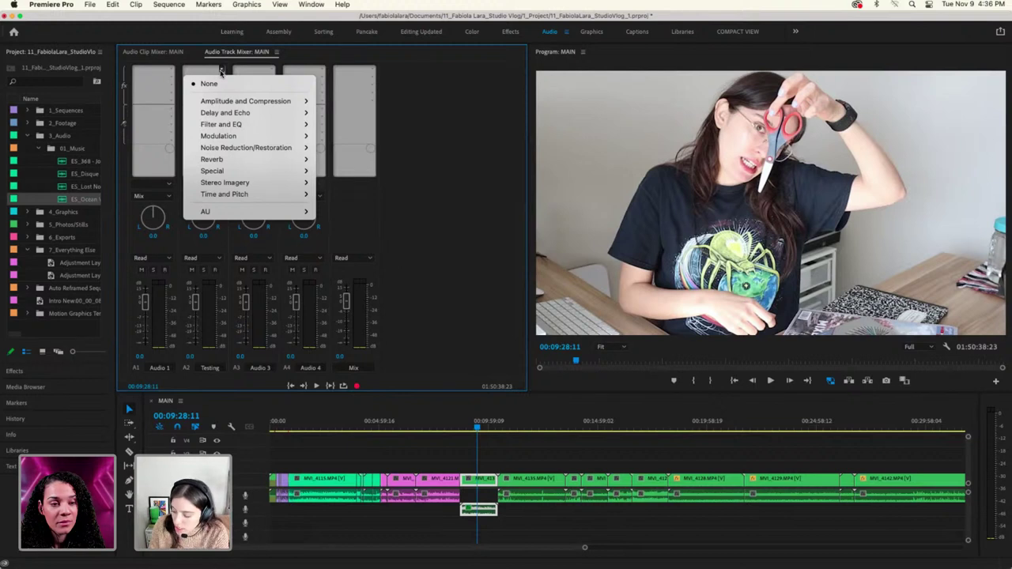
mouse_move(250, 105)
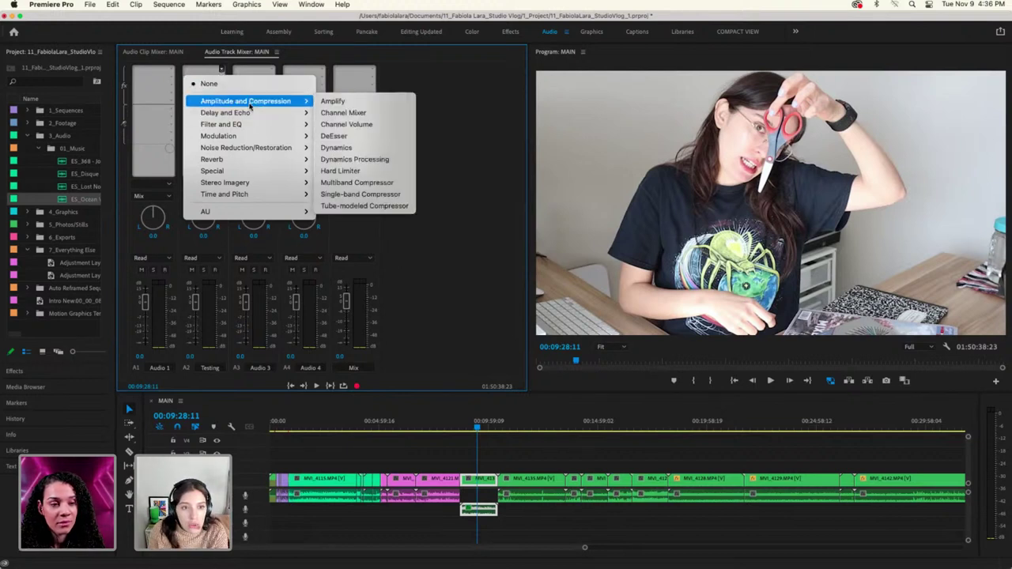
mouse_move(244, 126)
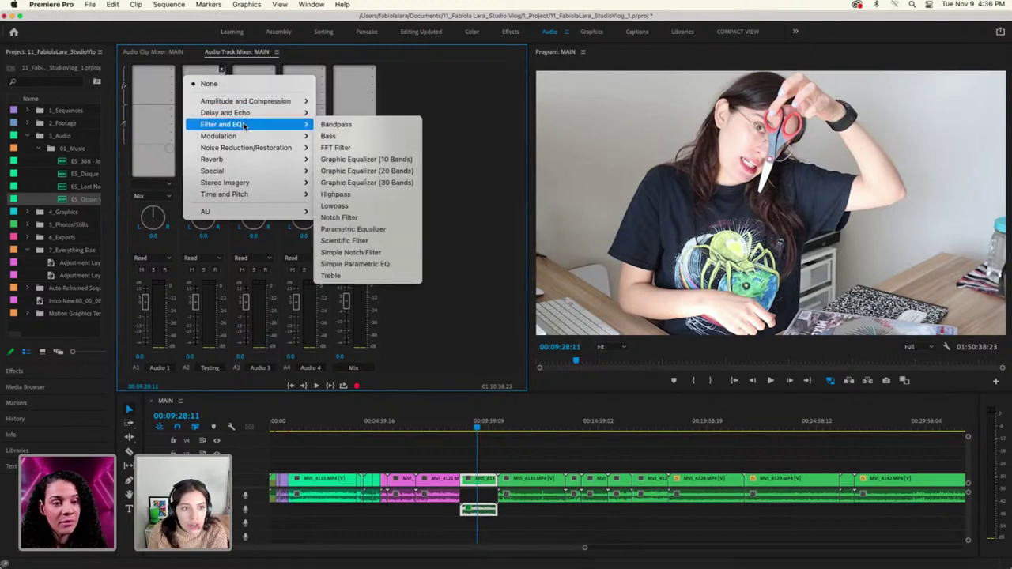
left_click(374, 230)
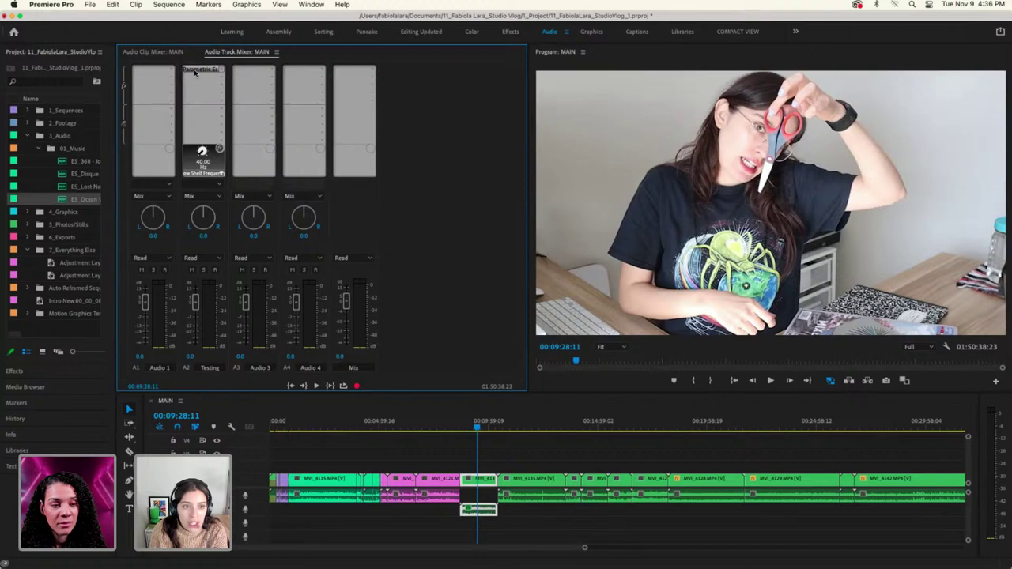
Open the Testing track's Parametric Equalizer and apply its Vocal Enhancer preset
double_click(195, 73)
left_click_drag(423, 176, 253, 157)
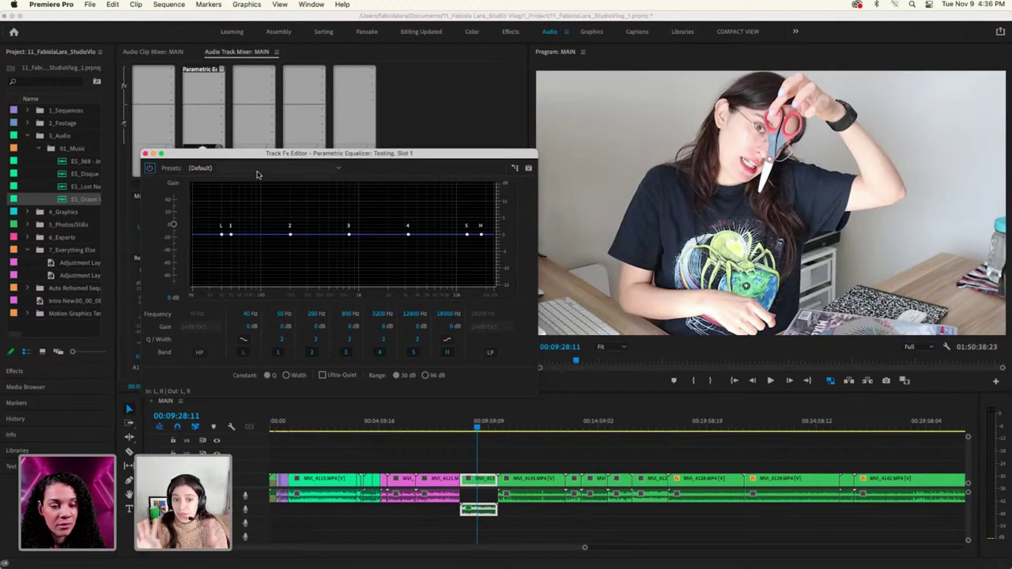
left_click(258, 169)
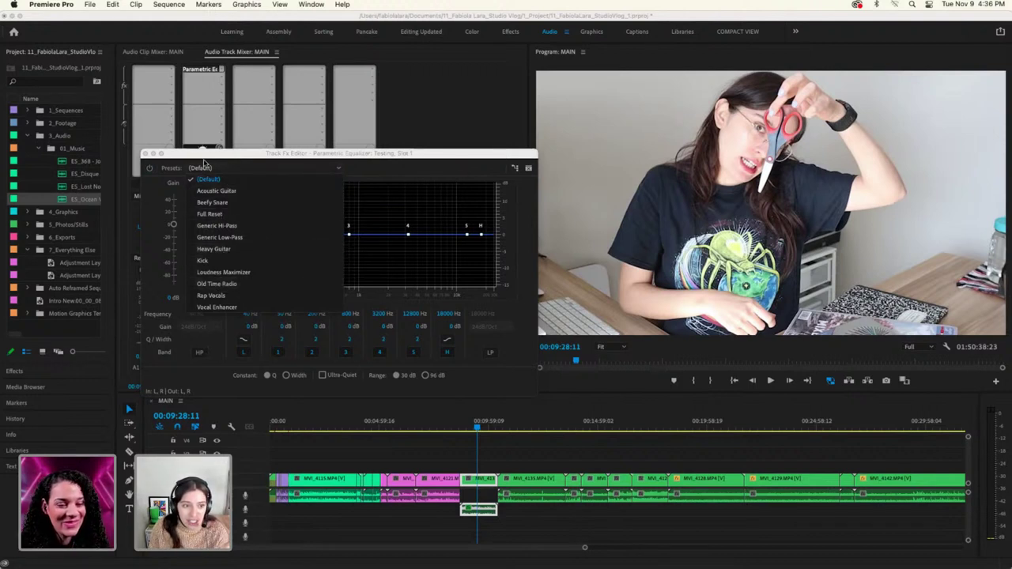
left_click(205, 308)
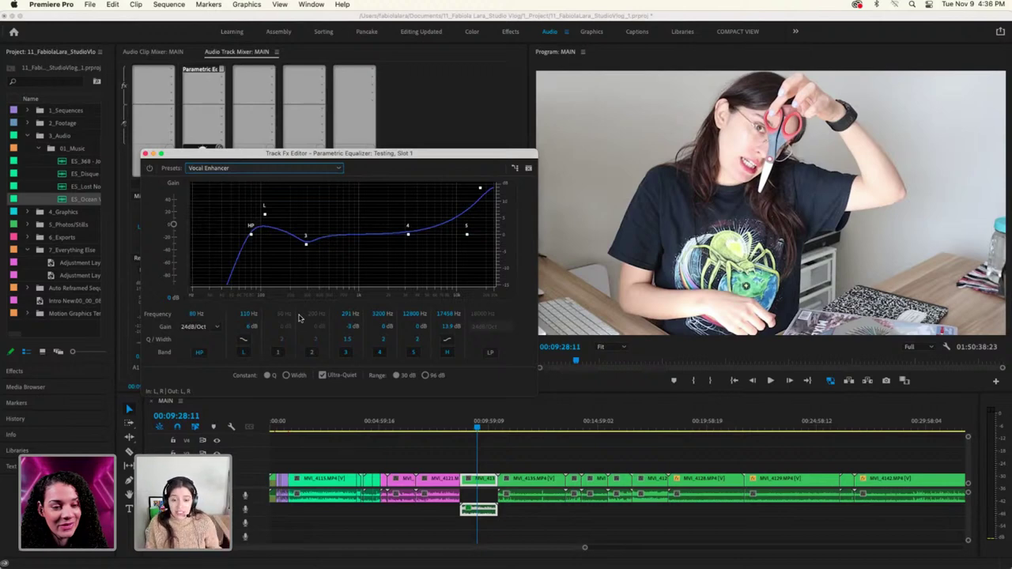
Play the dialogue from near the start of the A2 clip while toggling the equalizer to compare, and close its editor
left_click_drag(475, 428, 462, 431)
key("space")
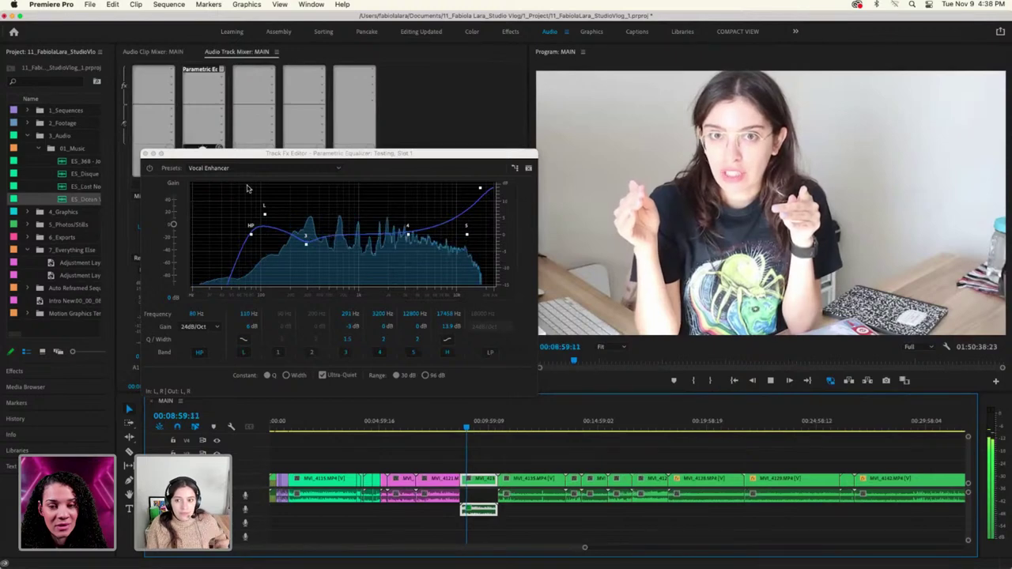
left_click(152, 172)
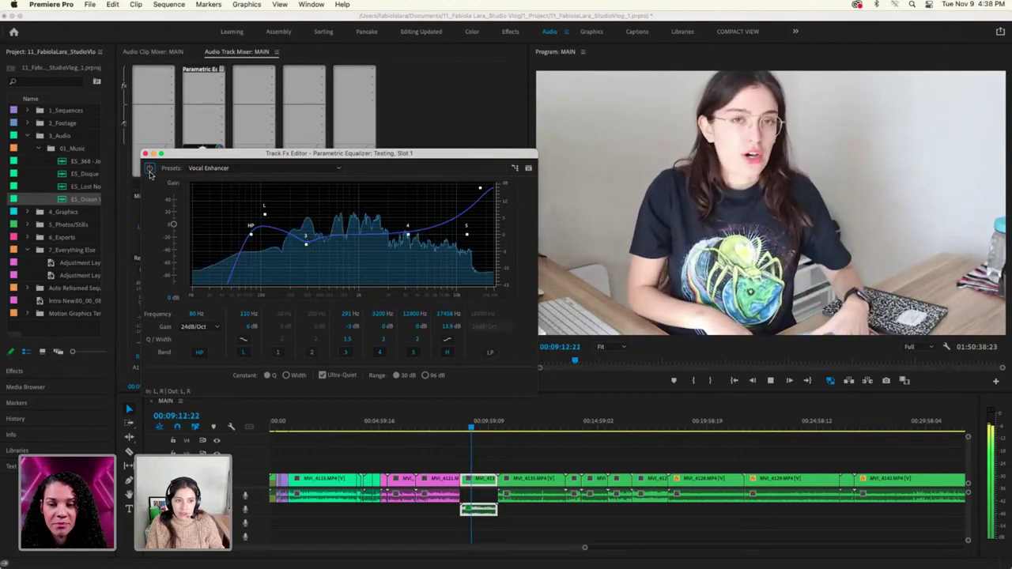
key("space")
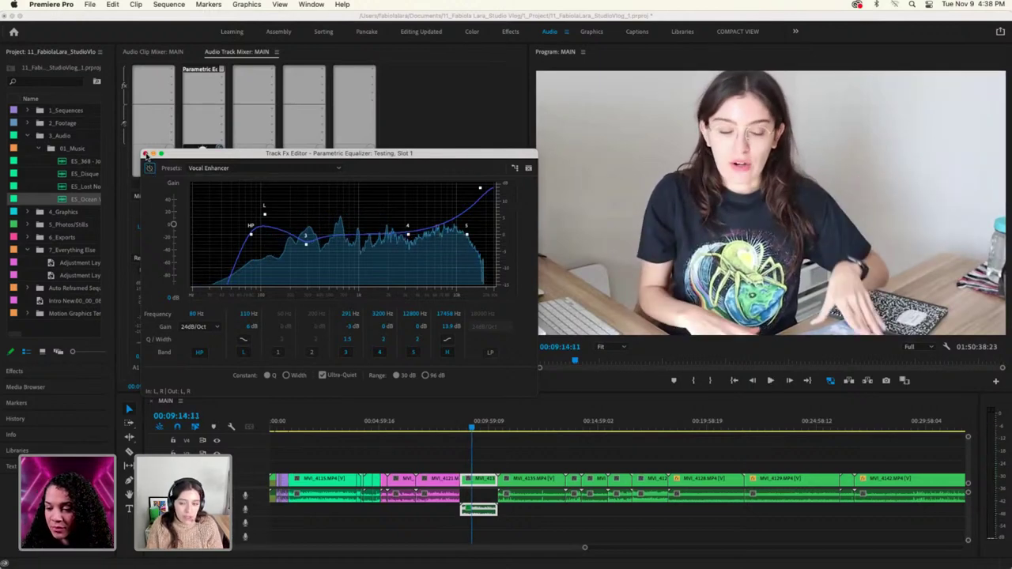
left_click(145, 154)
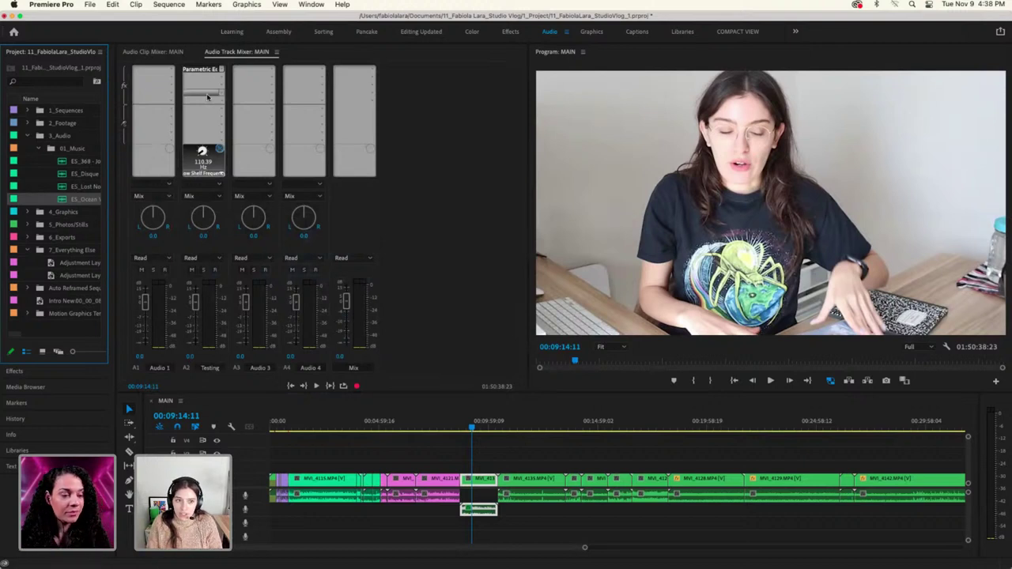
Add a Single-band Compressor from the Amplitude and Compression effects to the Testing track's second effect slot
left_click(221, 74)
mouse_move(231, 111)
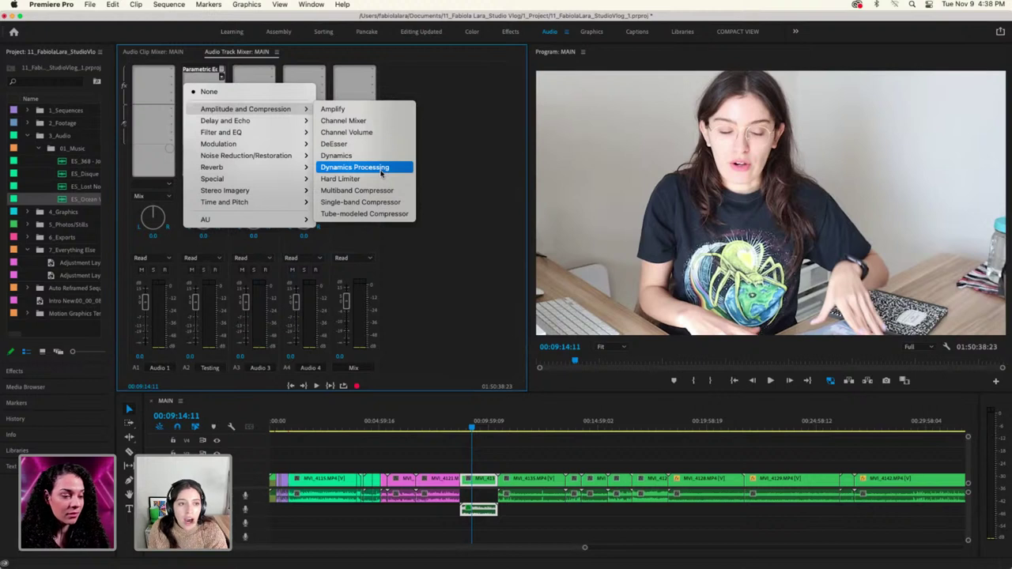
left_click(314, 59)
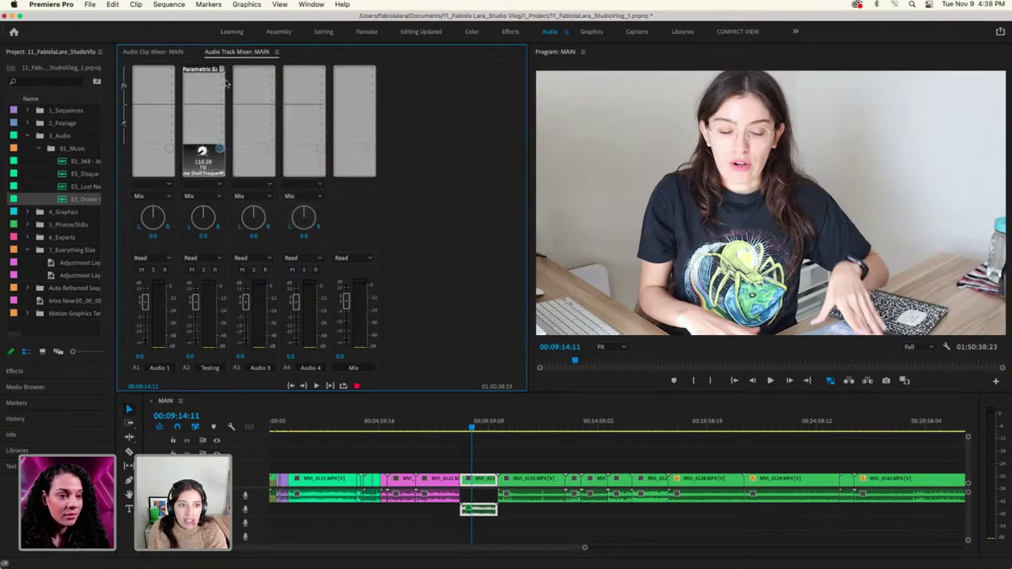
left_click(222, 71)
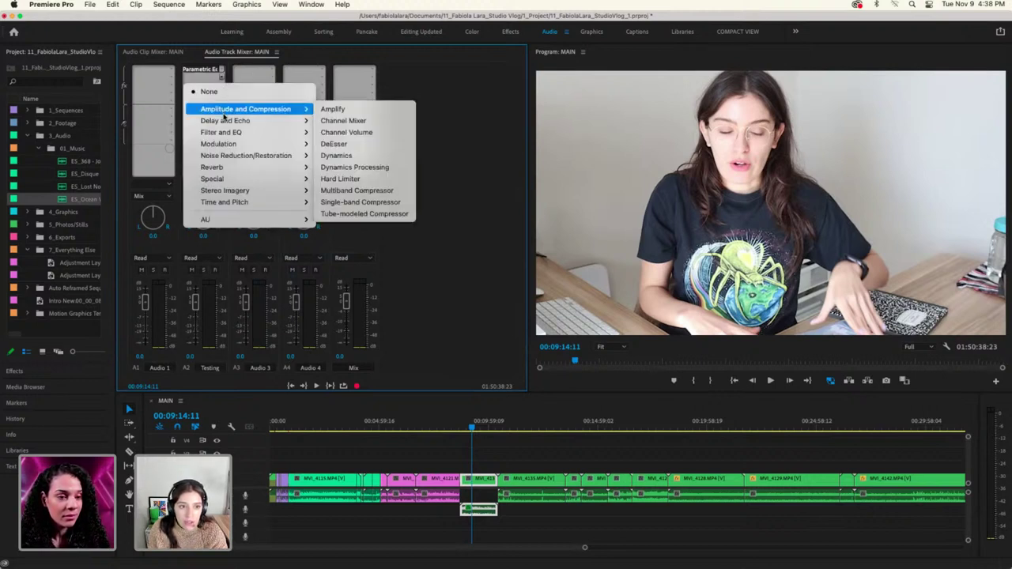
left_click(354, 202)
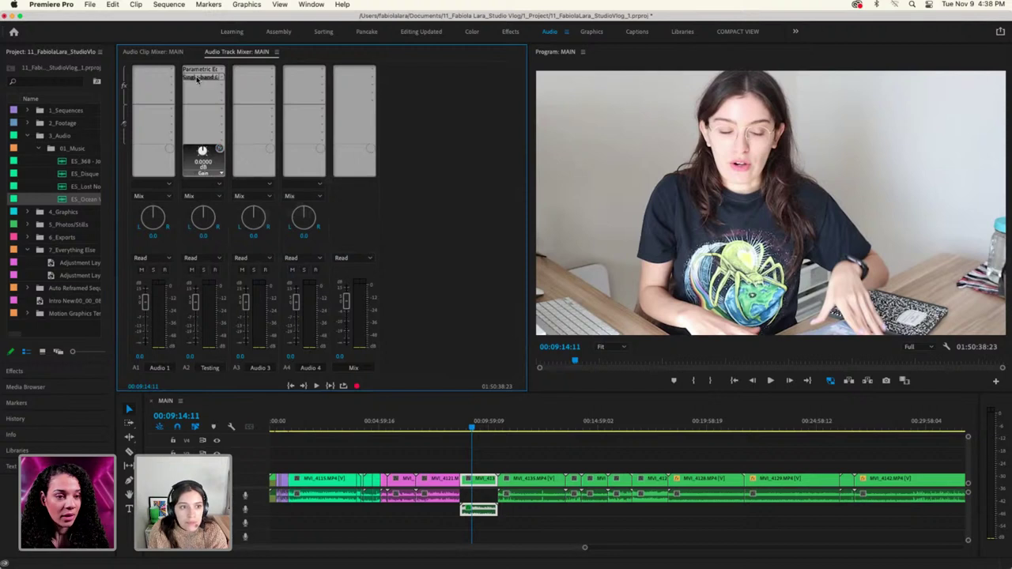
Check the Single-band Compressor's settings and presets, and close its editor
double_click(198, 79)
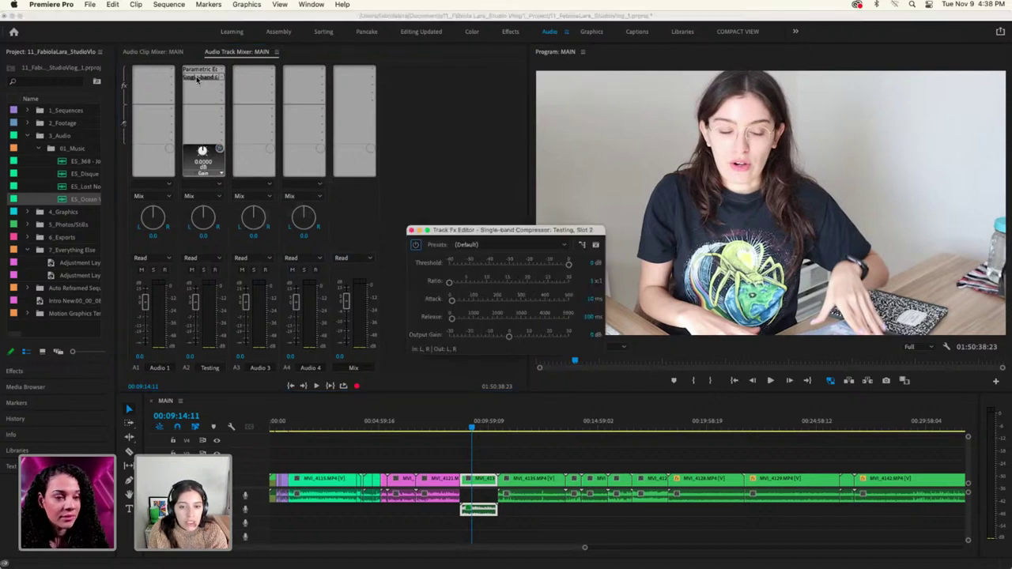
left_click(471, 245)
left_click(471, 244)
left_click(410, 230)
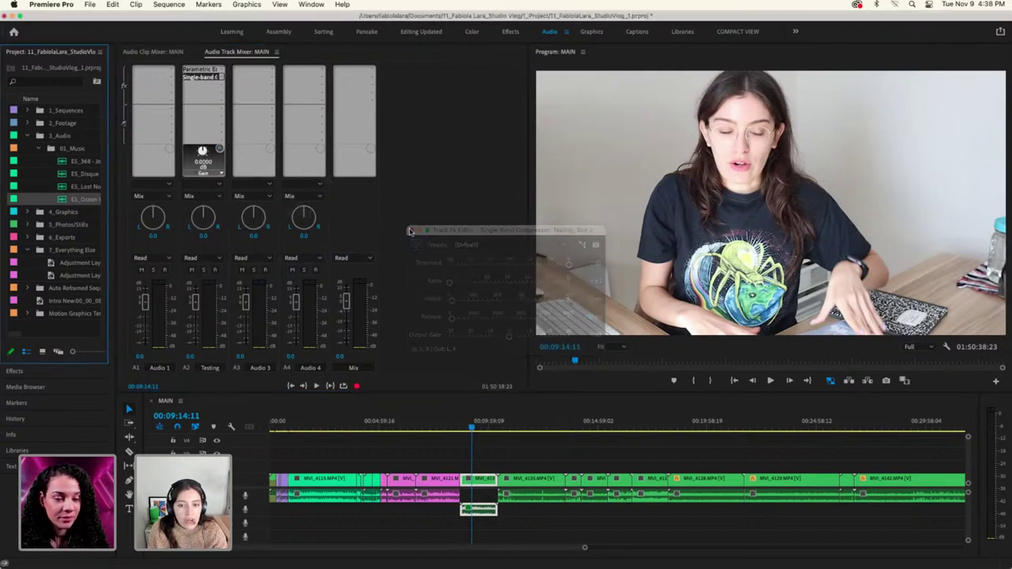
Replace the Testing track's Single-band Compressor with a Multiband Compressor, check its settings and presets, and close its editor
left_click(221, 77)
mouse_move(250, 108)
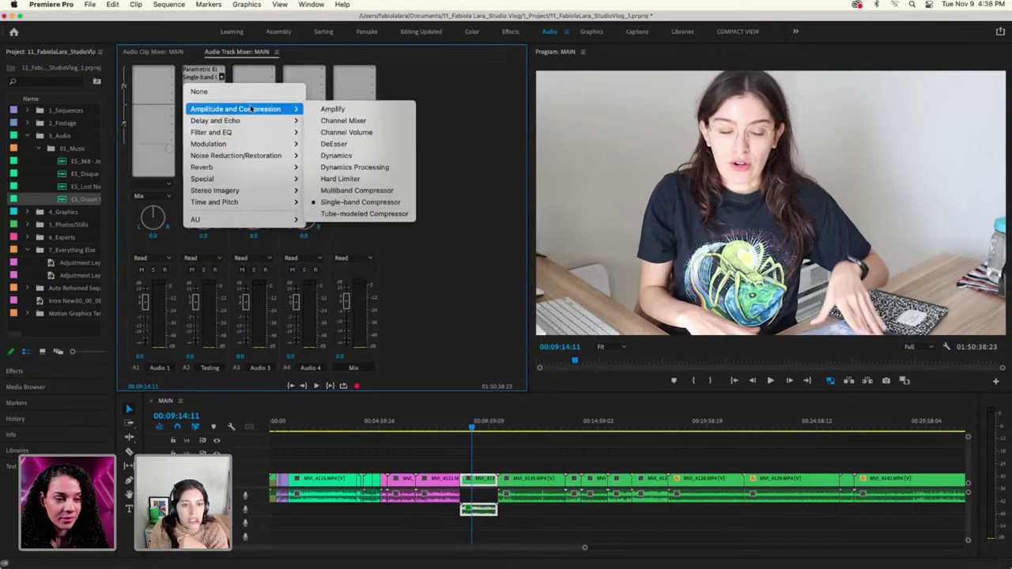
left_click(353, 191)
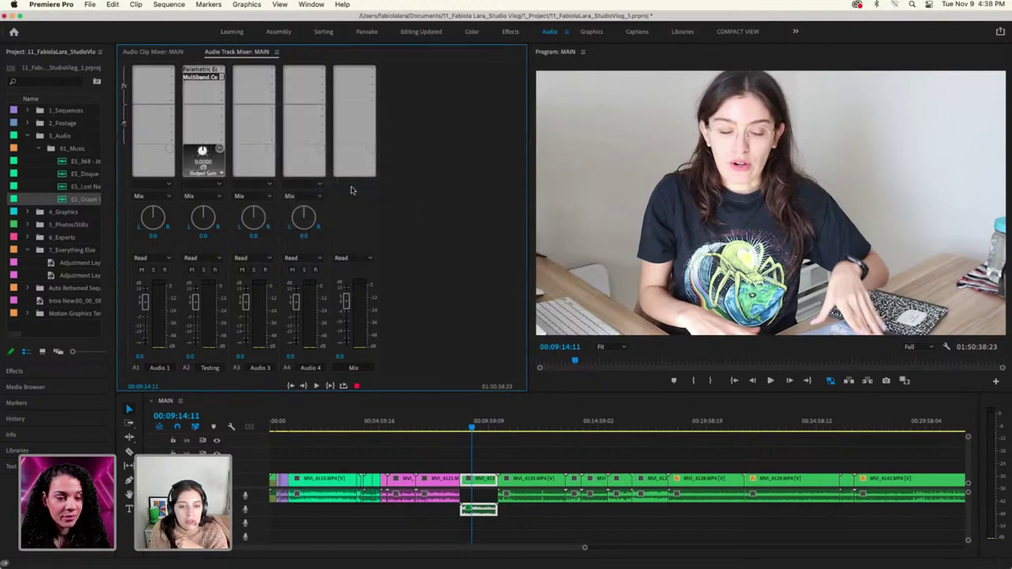
double_click(212, 78)
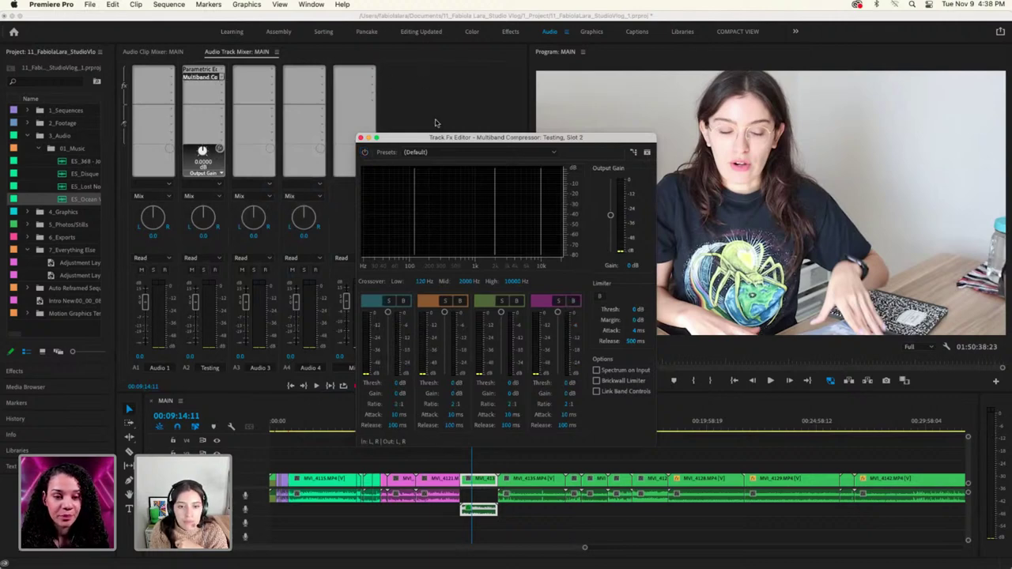
left_click(419, 153)
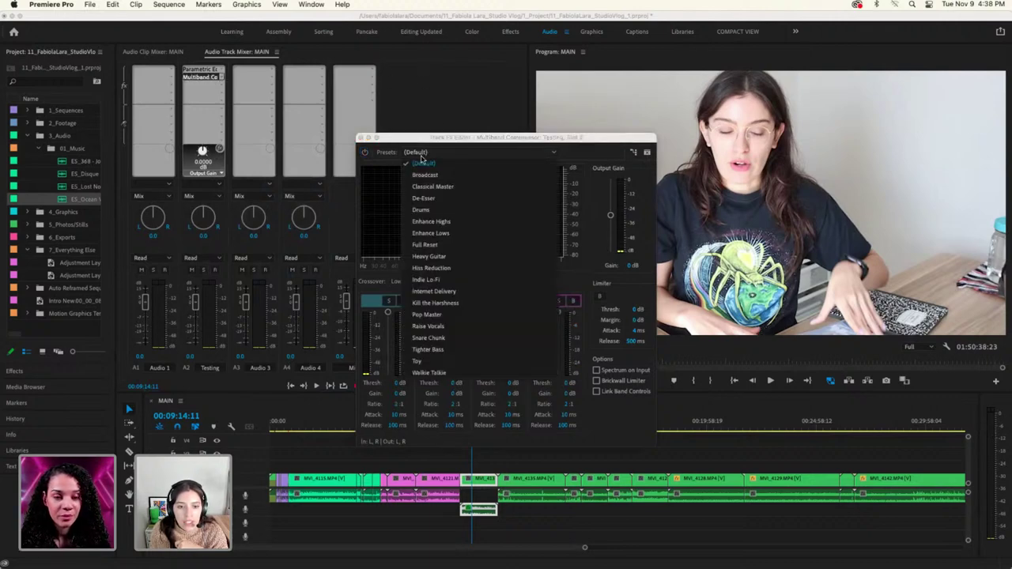
left_click(426, 146)
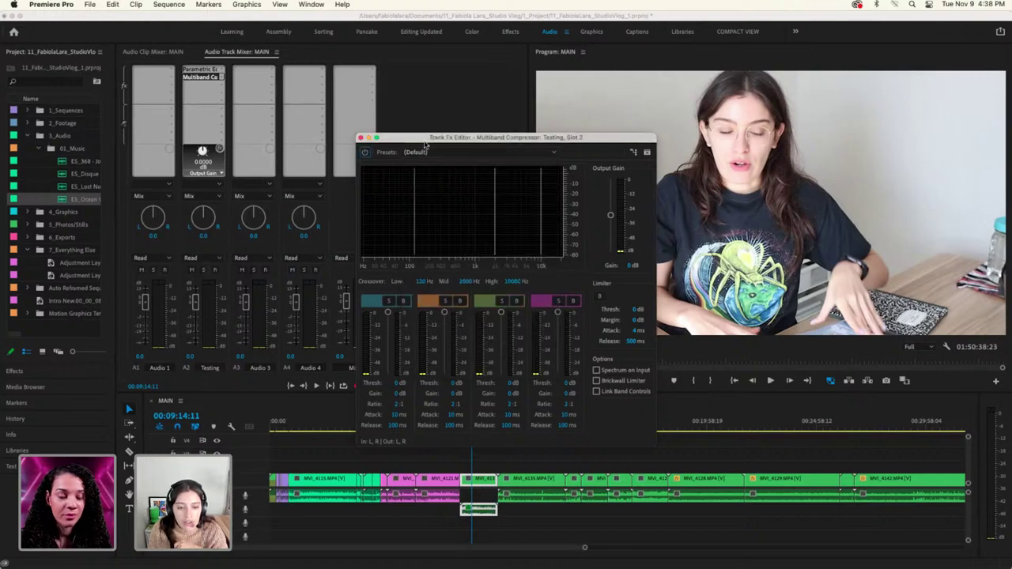
left_click(361, 139)
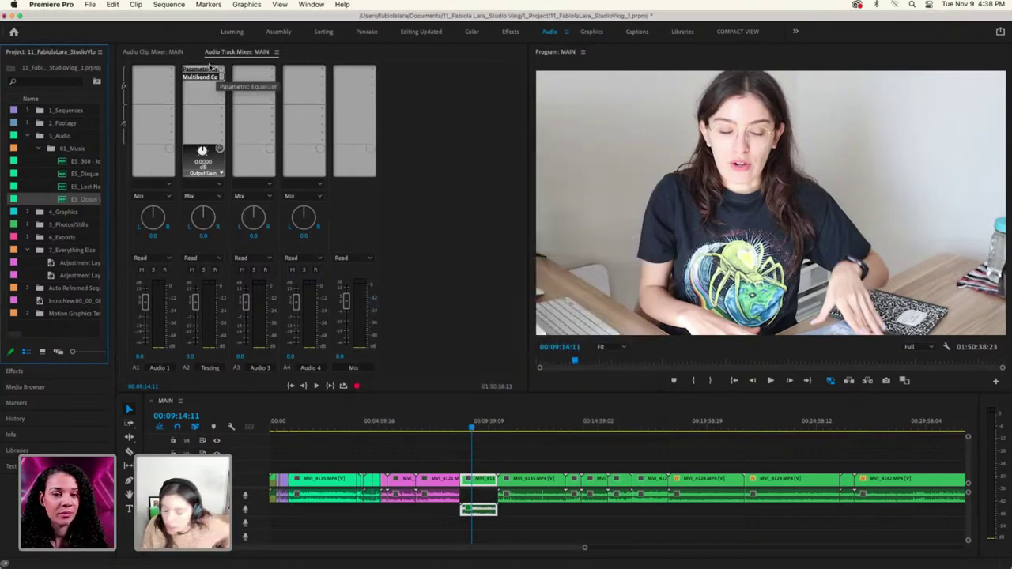
Change the Testing track's second effect to Dynamics from Amplitude and Compression and apply its Soft Compression preset
left_click(221, 78)
mouse_move(231, 109)
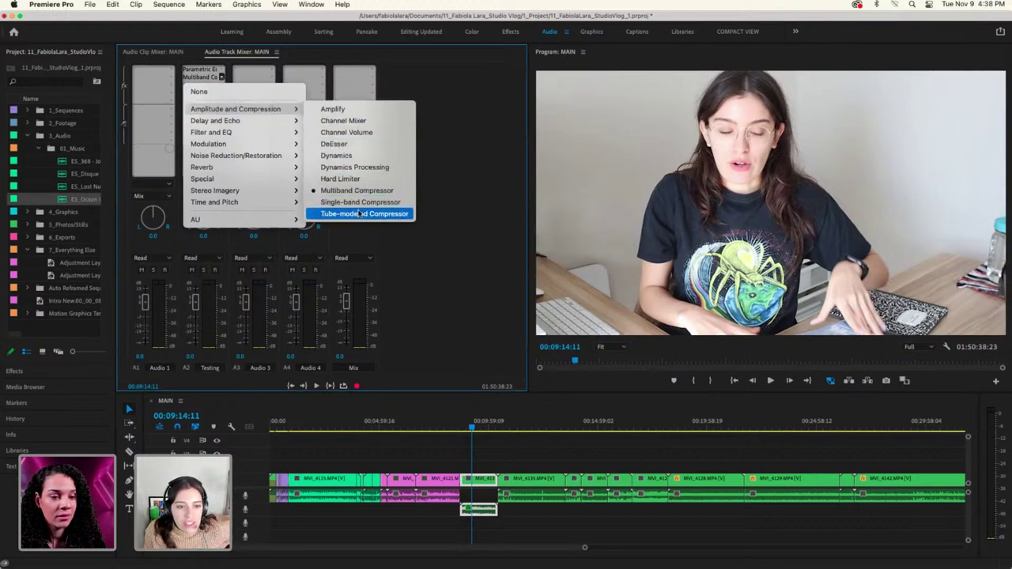
left_click(332, 155)
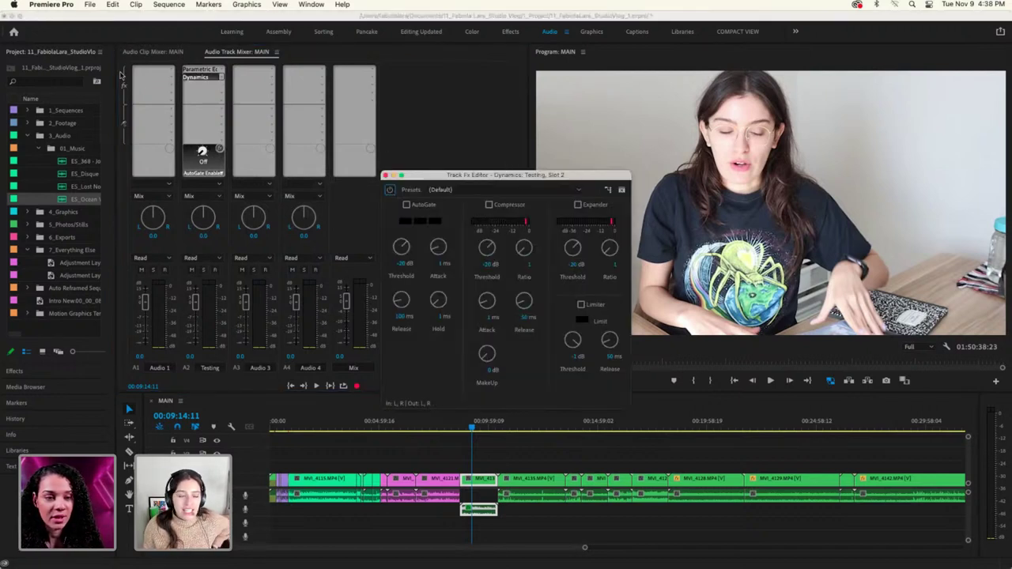
left_click(506, 192)
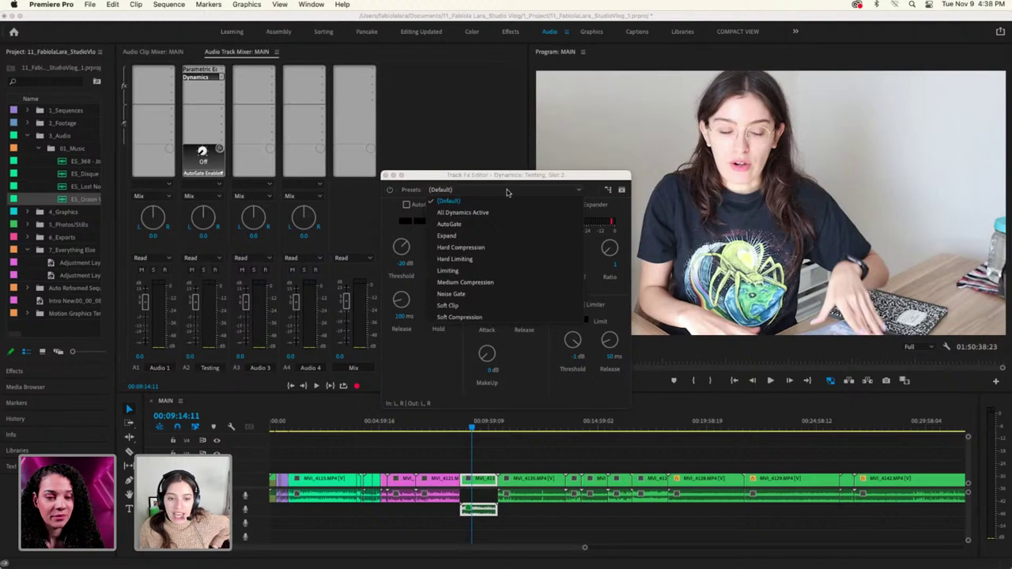
left_click(474, 317)
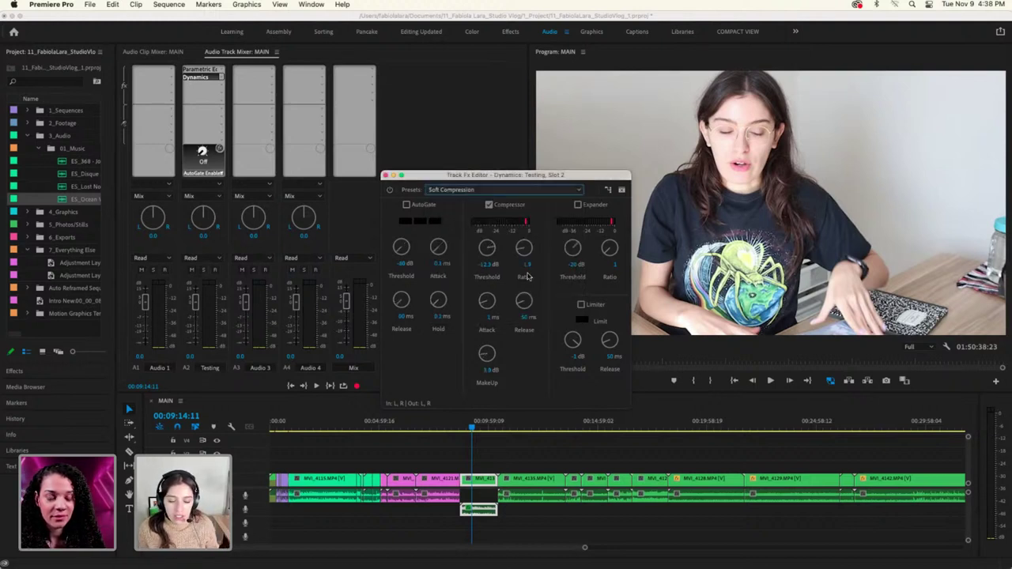
Play the dialogue while bypassing the Dynamics effect for comparison, and try its Limiting and Medium Compression presets
key("space")
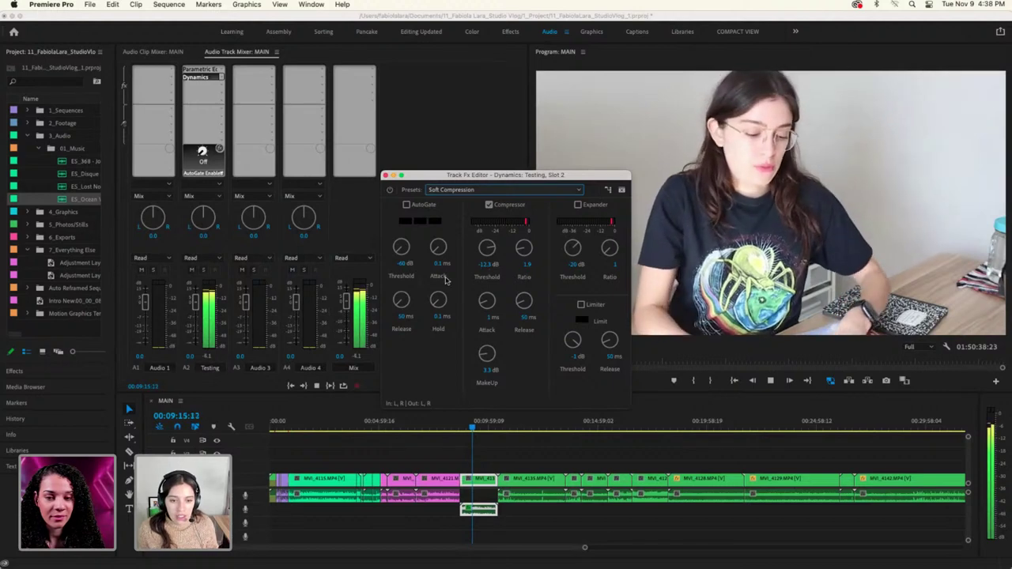
left_click(390, 191)
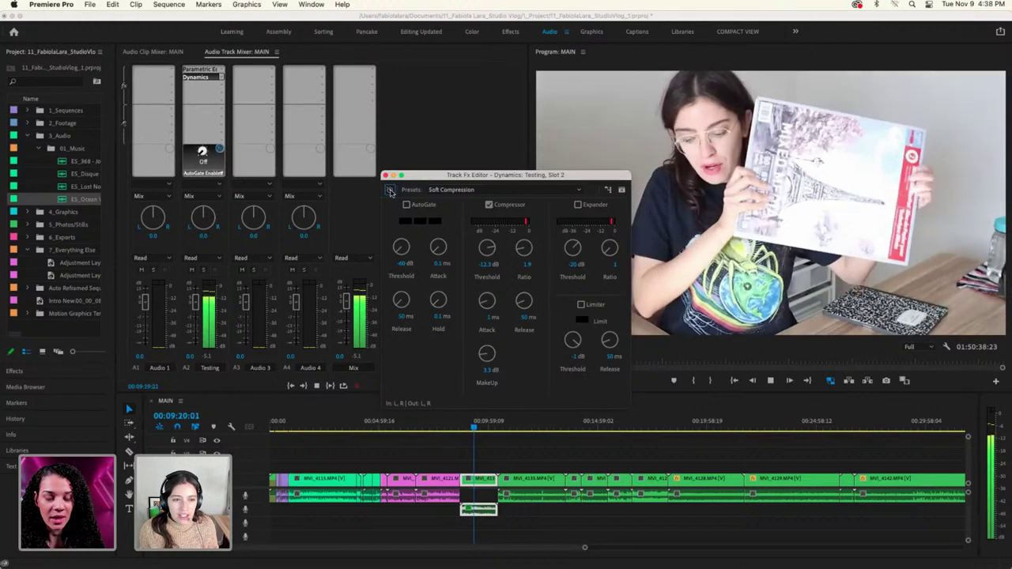
left_click(474, 190)
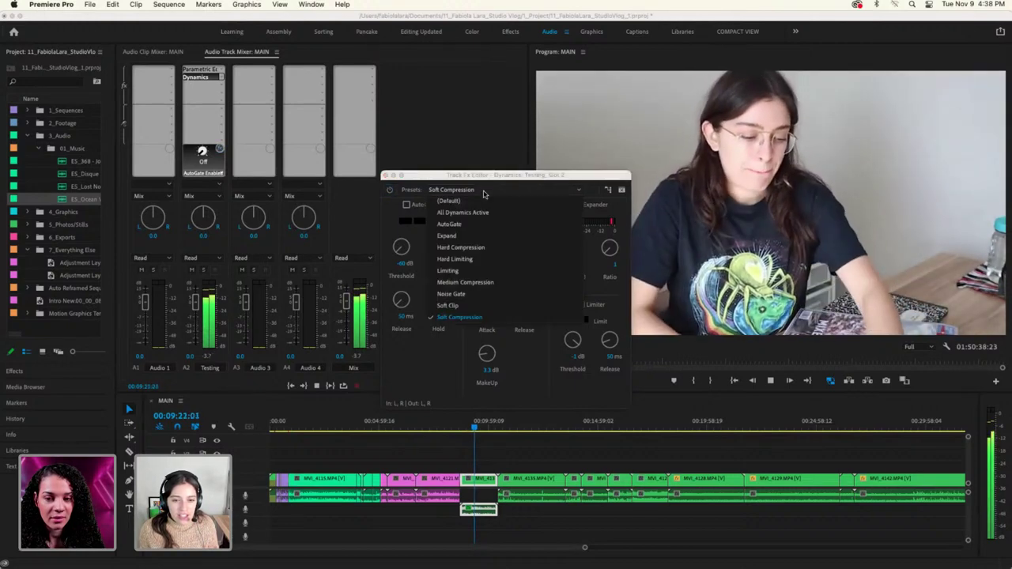
left_click(447, 270)
left_click(457, 191)
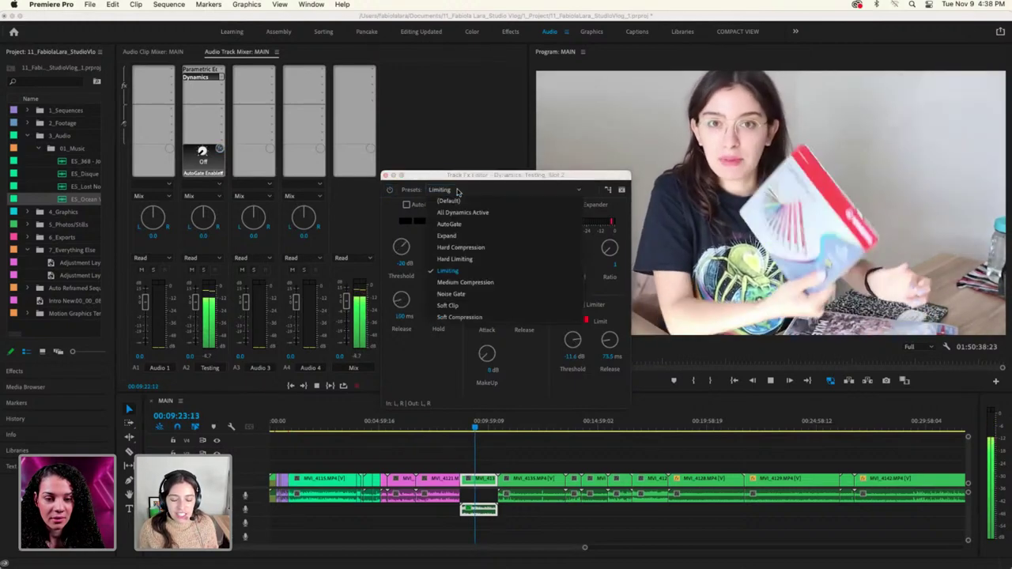
left_click(465, 282)
left_click(390, 192)
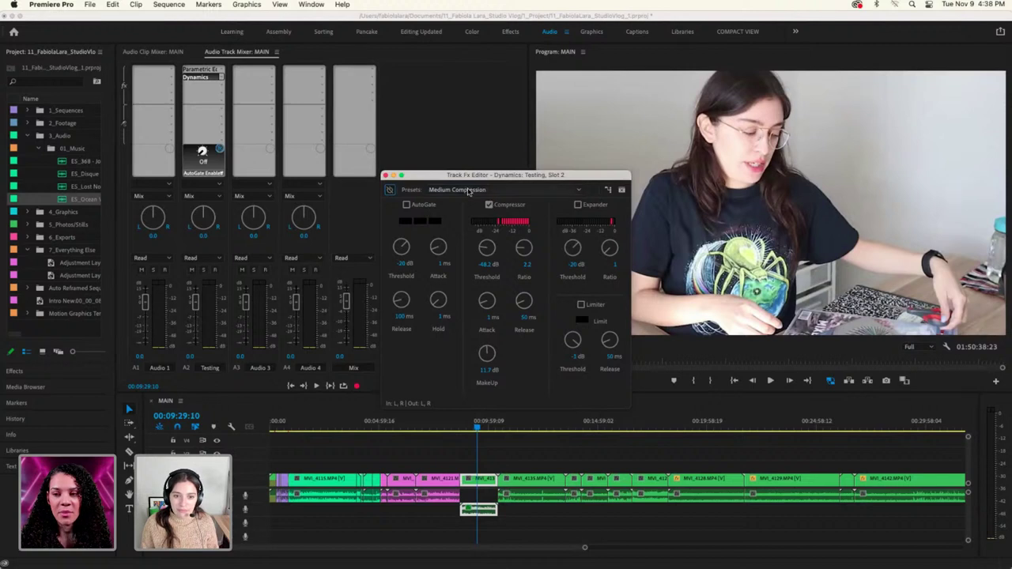
Reapply the Soft Compression preset, return the playhead to near the A2 clip's start, and close the Dynamics editor with the effect enabled
left_click(506, 190)
left_click(482, 319)
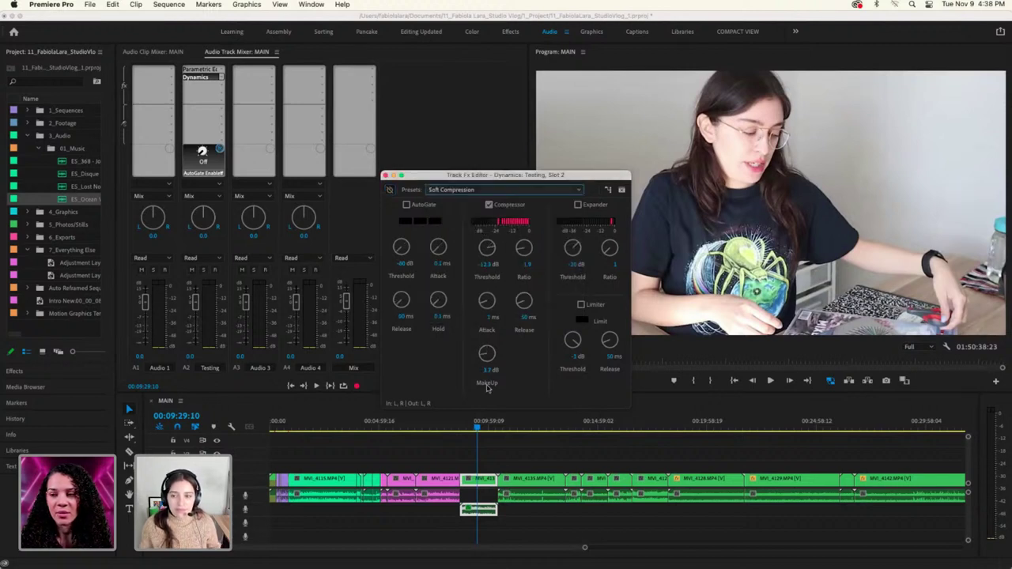
left_click(472, 428)
left_click_drag(472, 427, 465, 429)
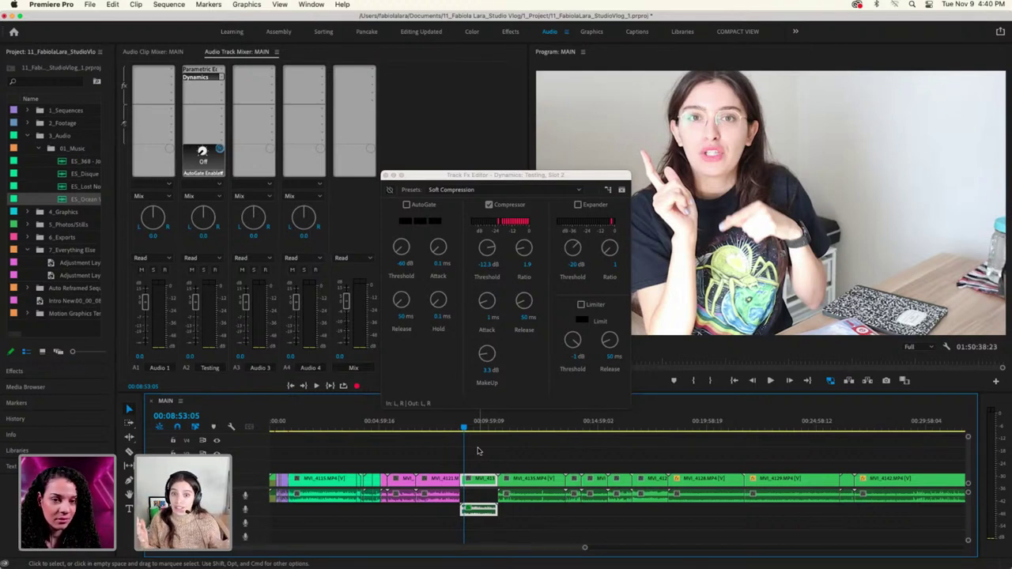
left_click(393, 193)
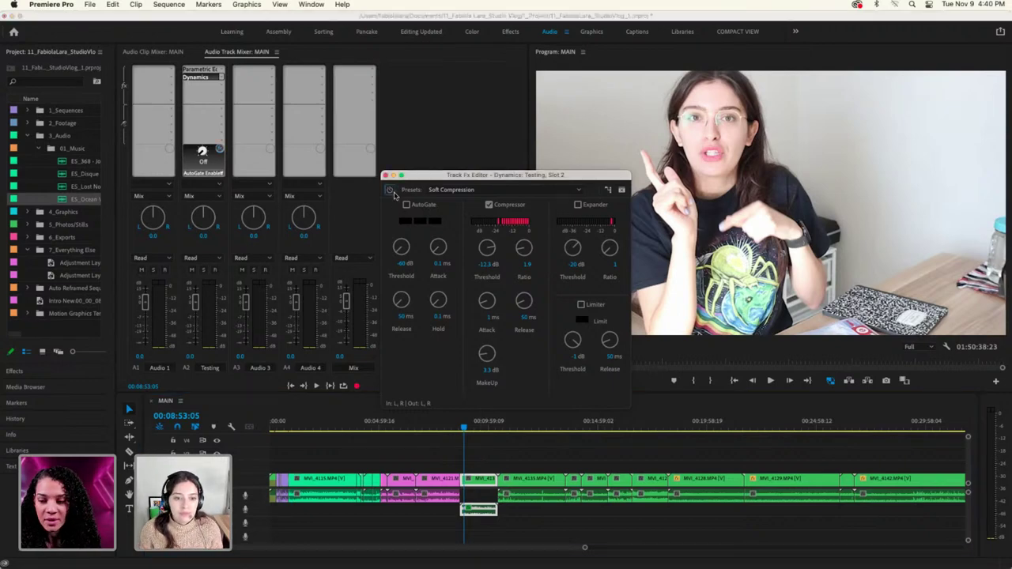
left_click(385, 175)
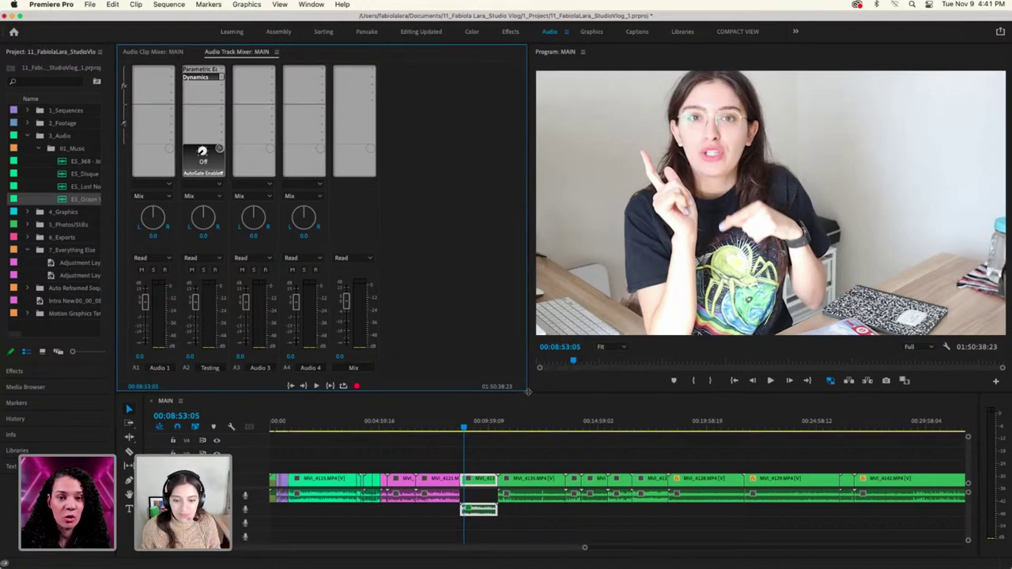
Enlarge the timeline area and copy the Testing track's Parametric Equalizer and Dynamics effects to the Audio 1 track
left_click_drag(529, 391, 538, 305)
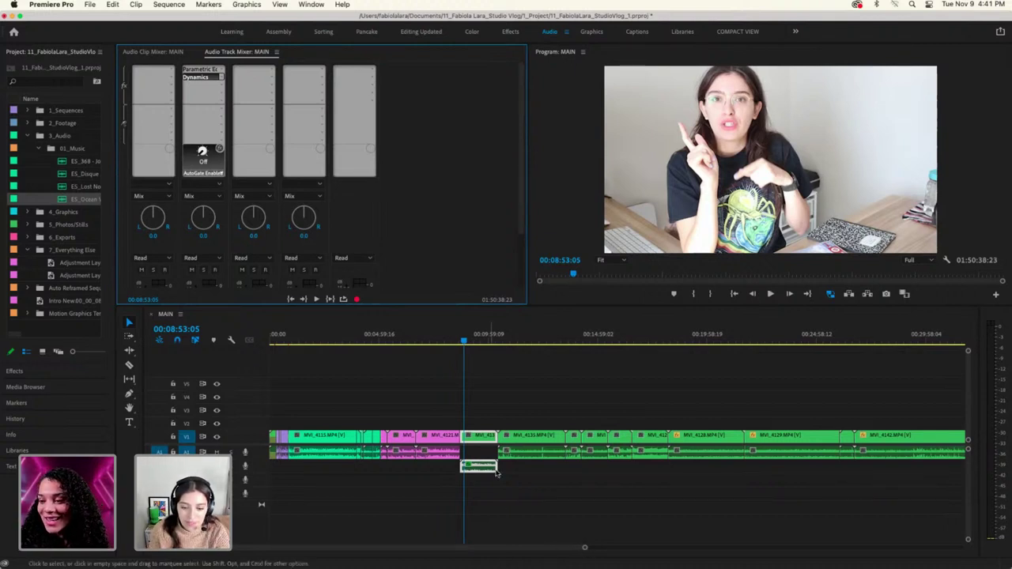
left_click(176, 70)
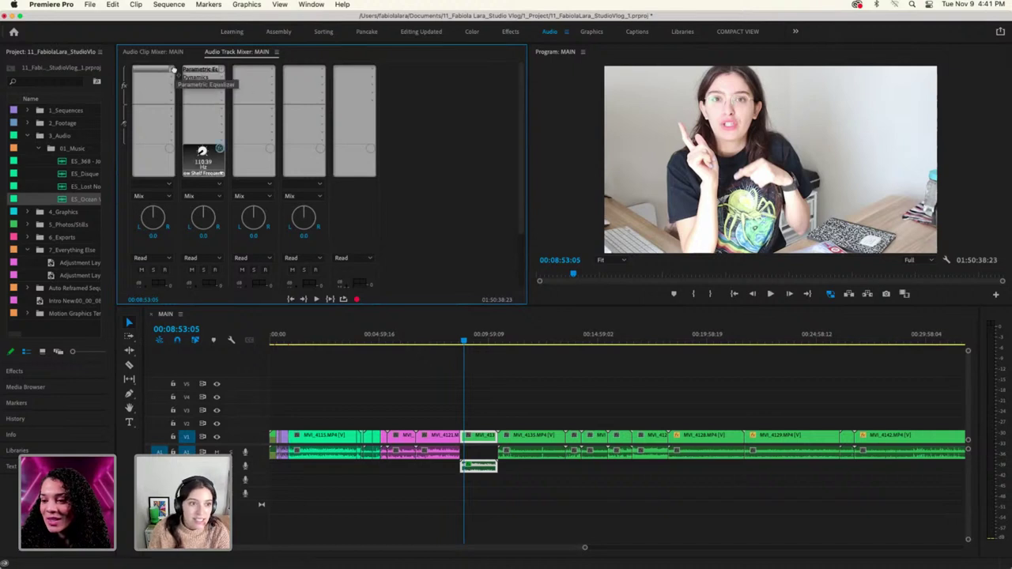
left_click(201, 77)
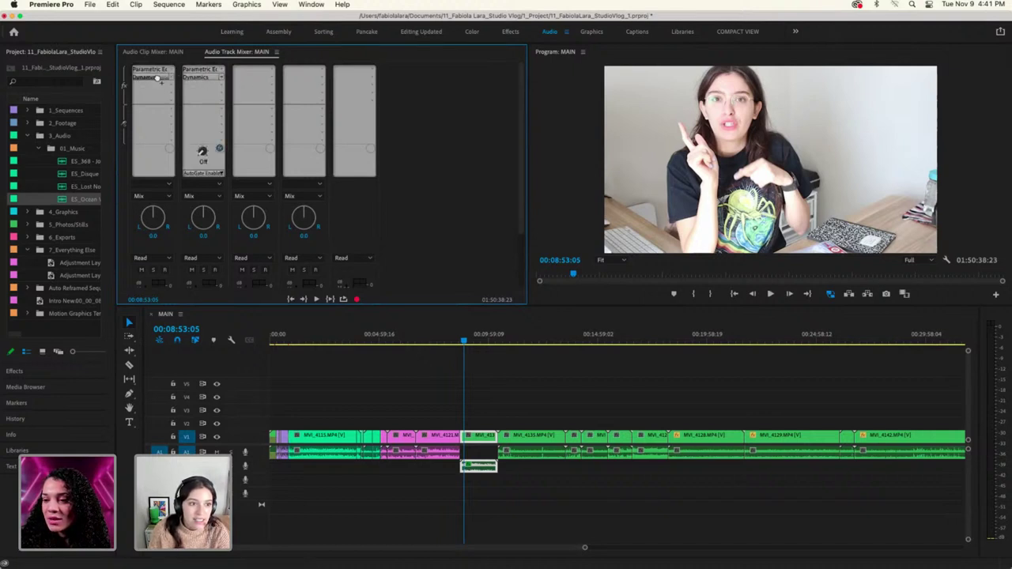
Set the playhead to 00:11:57:17 and move the audio clip on A2 up to A1, beneath its video
left_click_drag(466, 340, 531, 346)
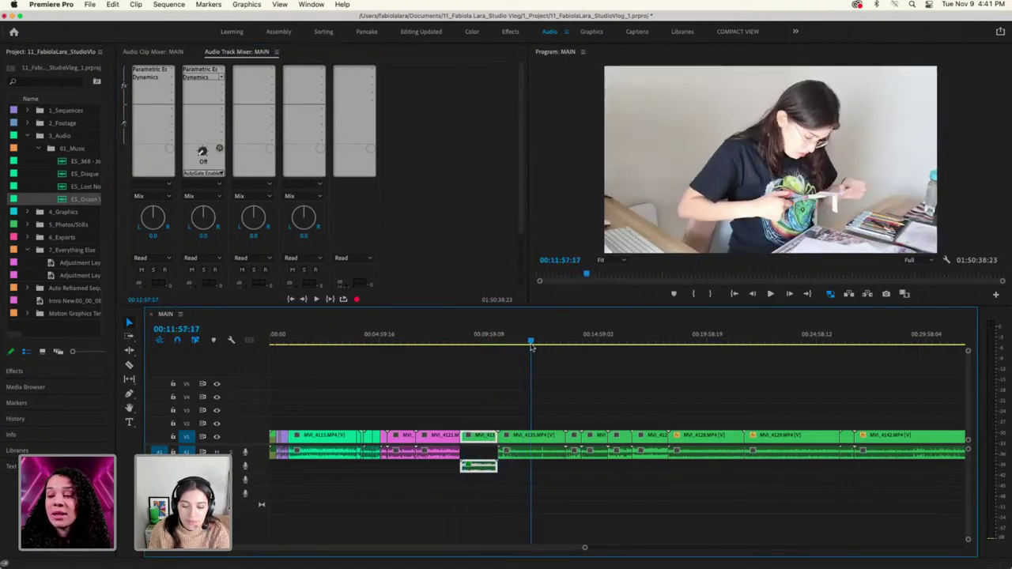
left_click_drag(483, 467, 483, 460)
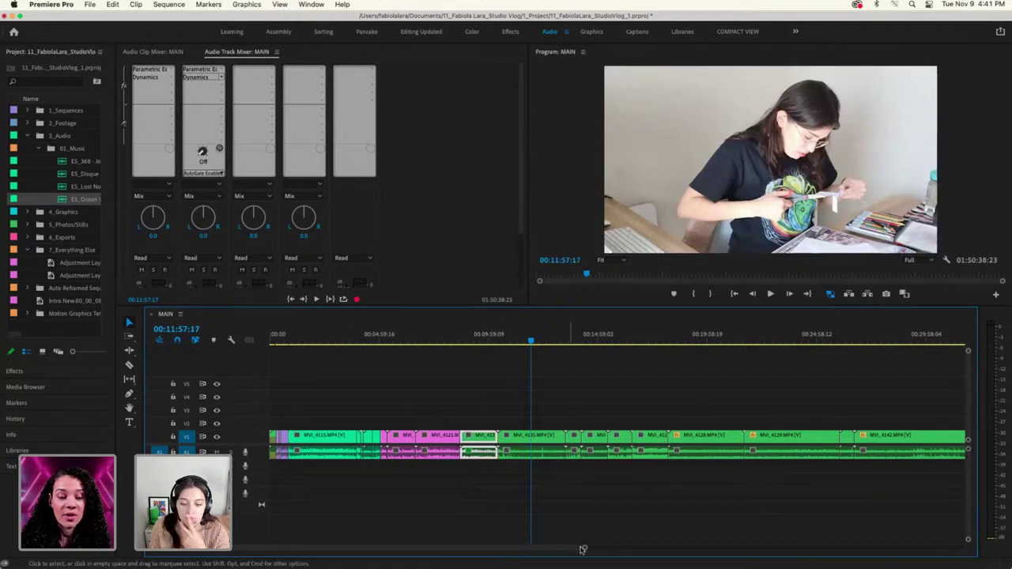
Survey the whole MAIN sequence and view the split-screen section around 01:34:57:18
left_click_drag(584, 549, 855, 526)
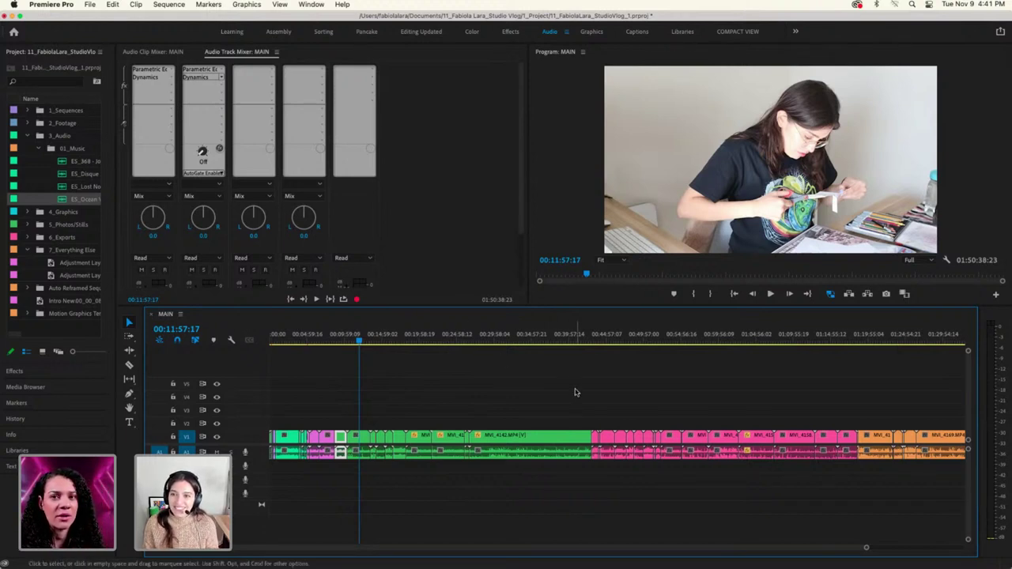
scroll(870, 550, "up", 2)
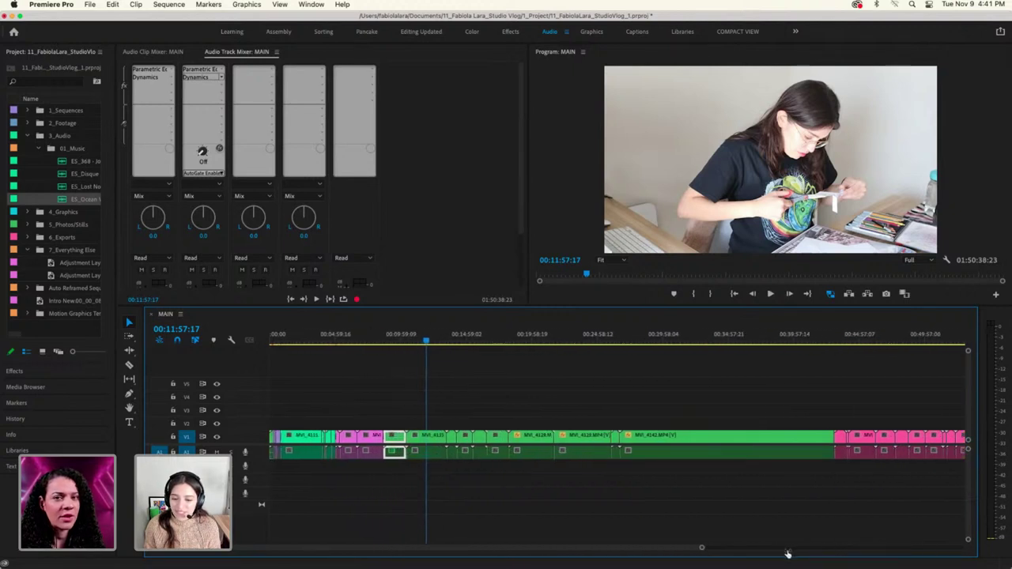
scroll(788, 554, "down", 4)
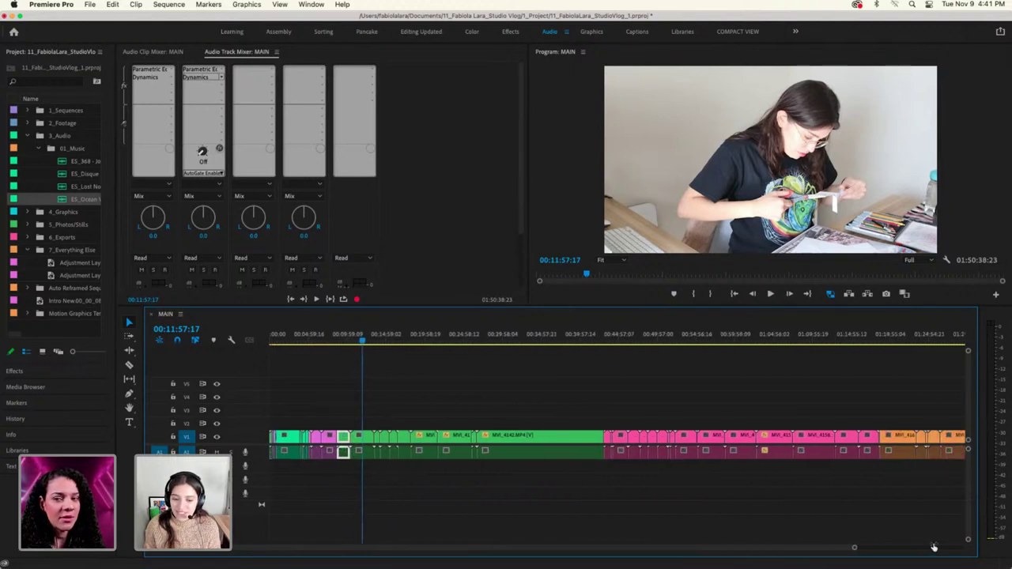
left_click(914, 343)
left_click(914, 343)
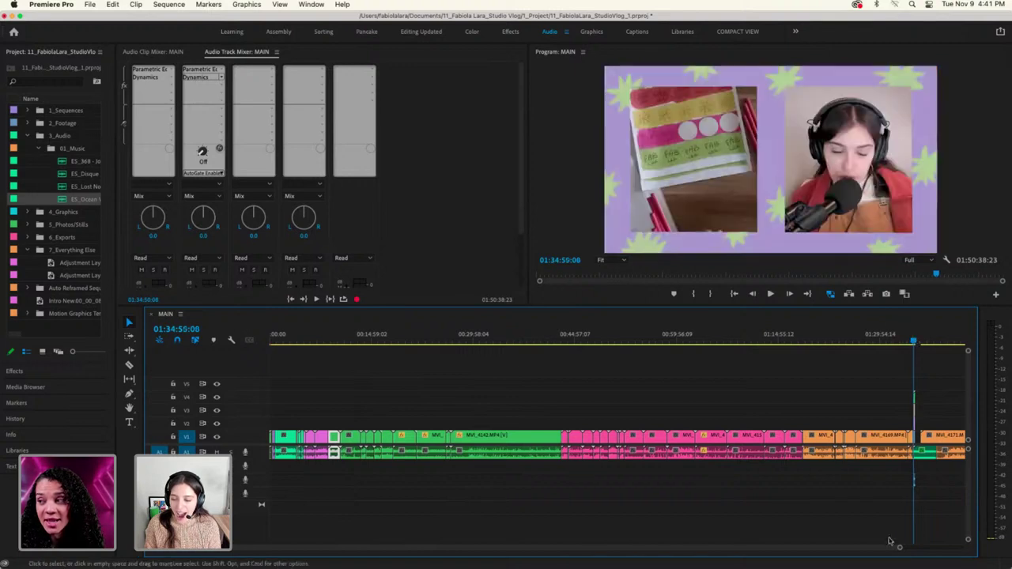
left_click_drag(899, 547, 926, 547)
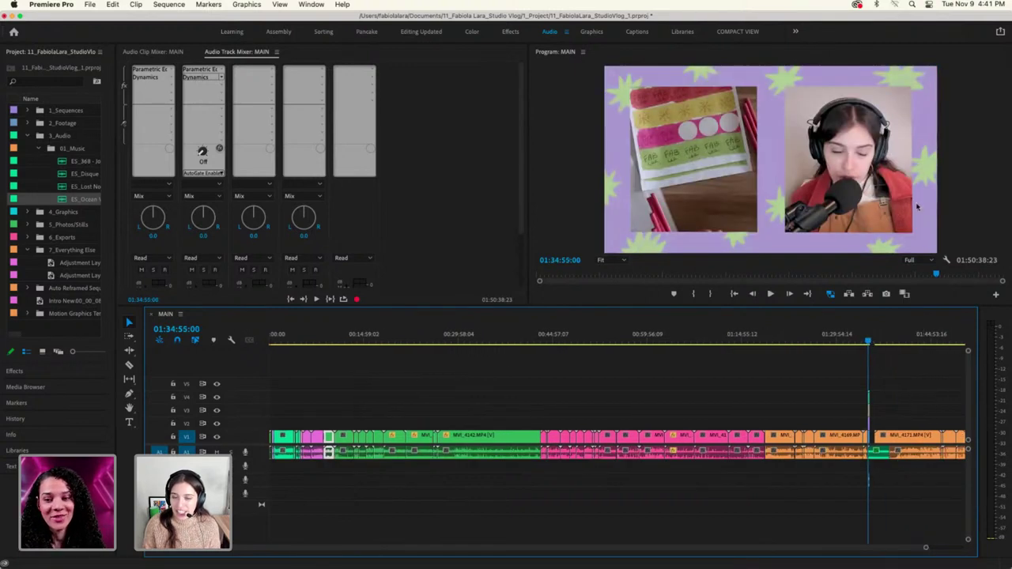
left_click(870, 342)
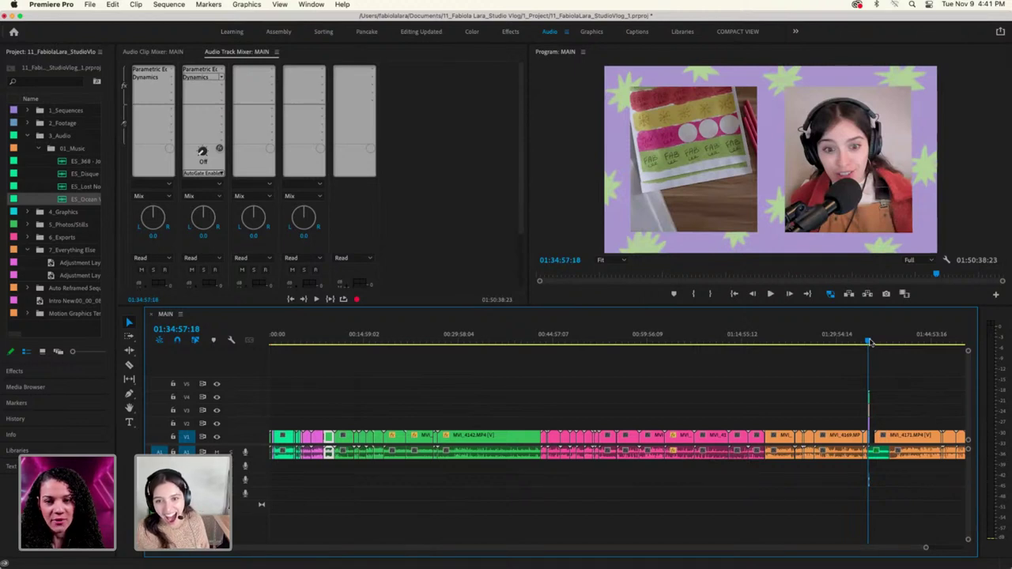
Examine the clips around the split-screen section and view the frames at 01:28:41:06 and 01:20:05:14
scroll(783, 548, "up", 4)
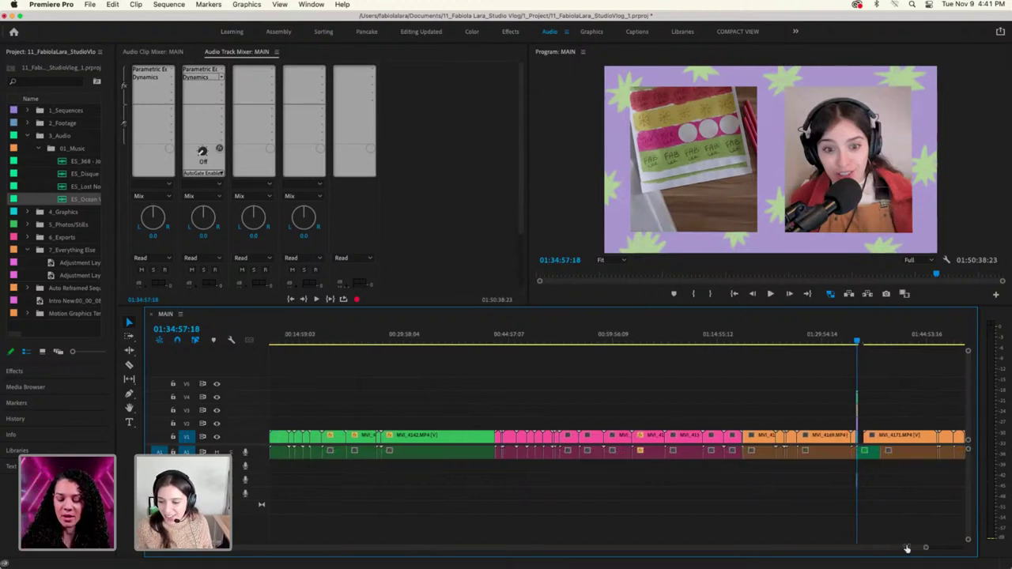
scroll(783, 547, "up", 3)
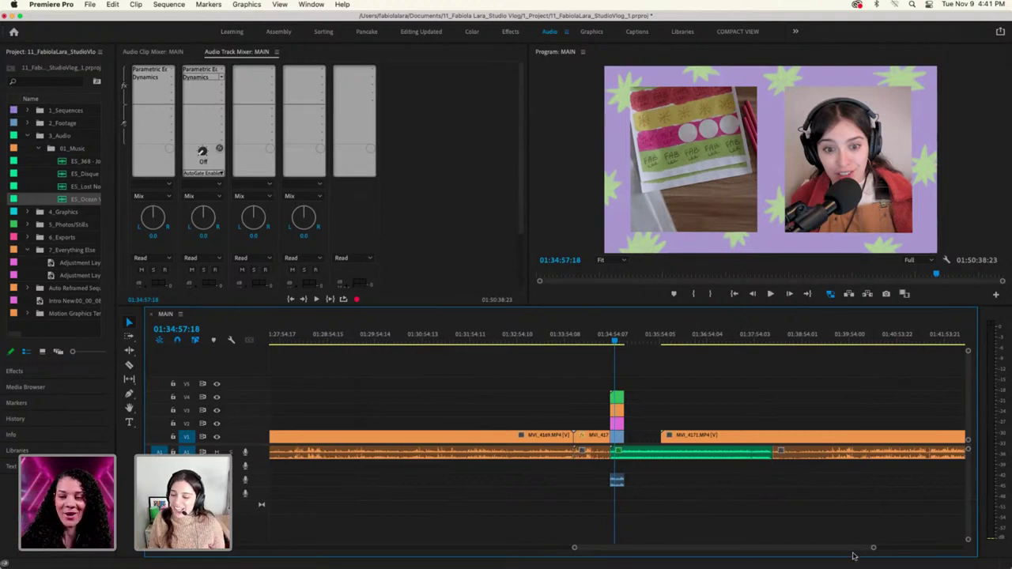
scroll(842, 549, "up", 3)
left_click_drag(829, 549, 914, 548)
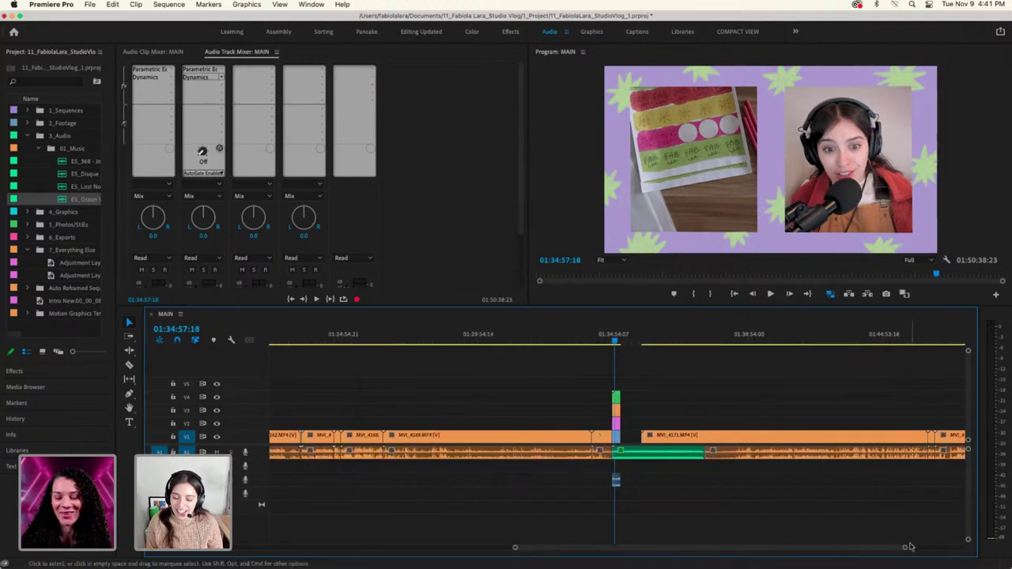
left_click_drag(514, 548, 461, 547)
left_click(512, 340)
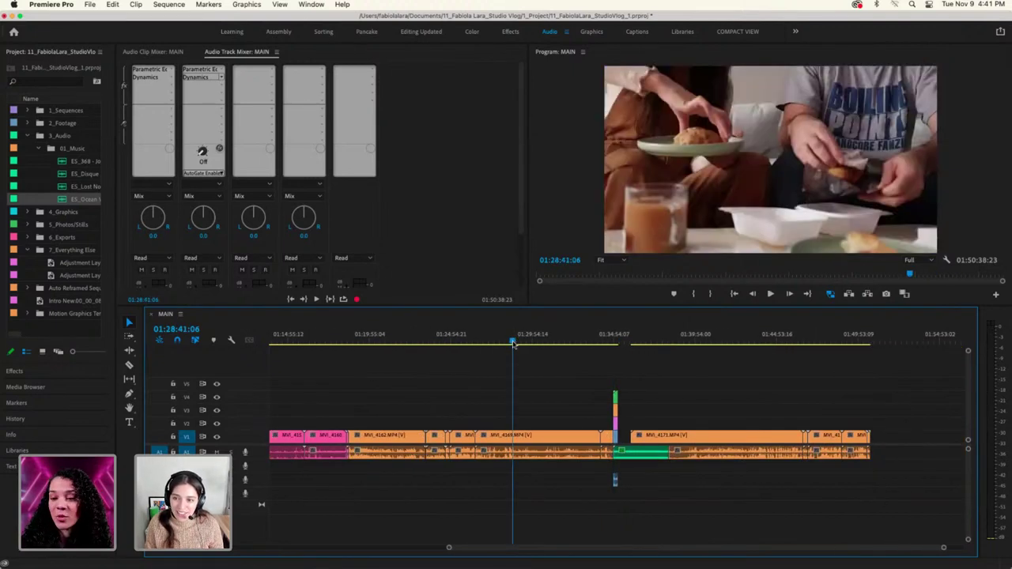
scroll(514, 343, "up", 3)
left_click(611, 341)
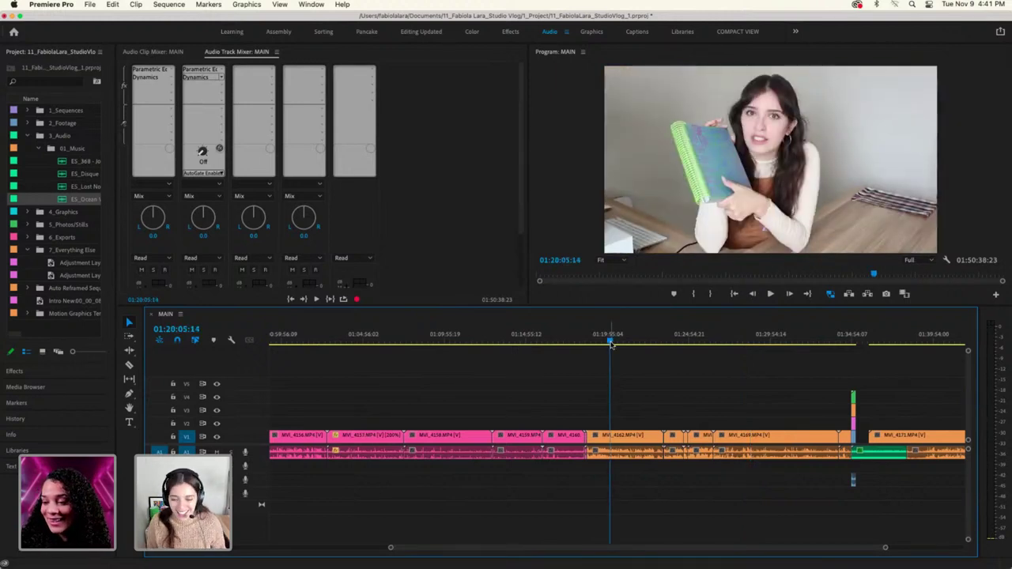
Play short passages of the MAIN sequence from 01:20:05:14 and around 00:09:09 to compare their dialogue audio
key("space")
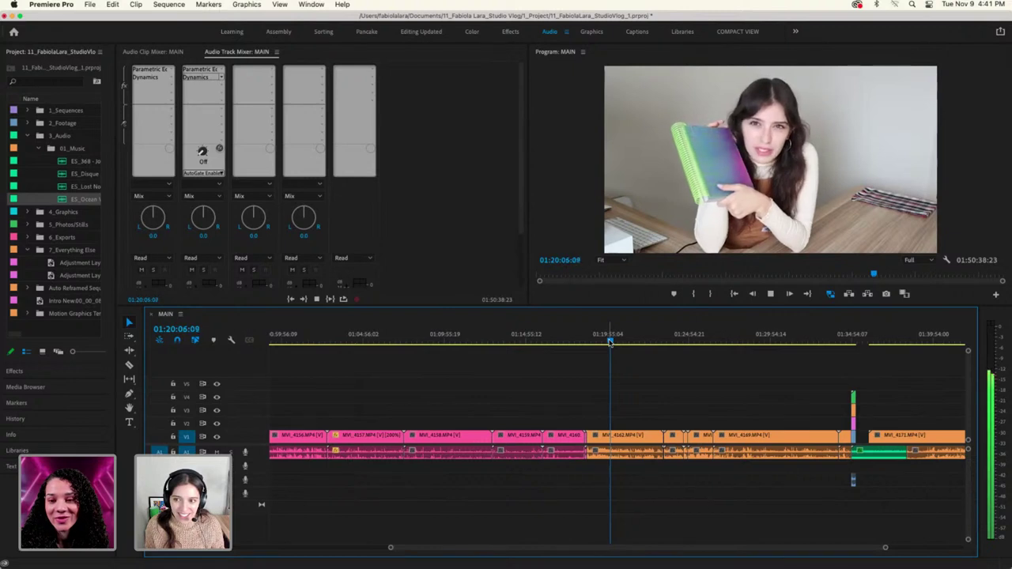
key("space")
scroll(493, 443, "up", 5)
scroll(494, 443, "up", 5)
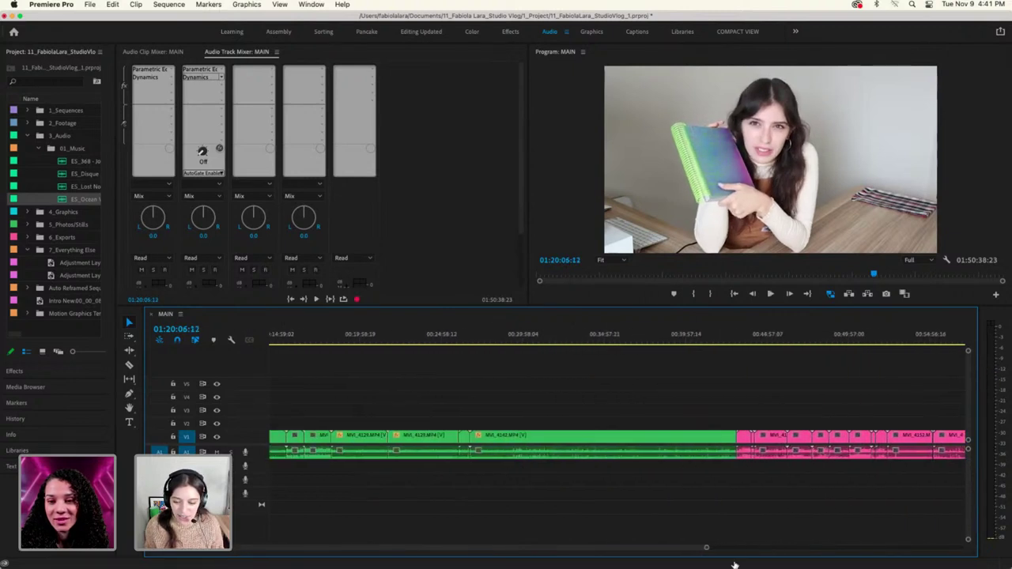
left_click_drag(706, 549, 862, 548)
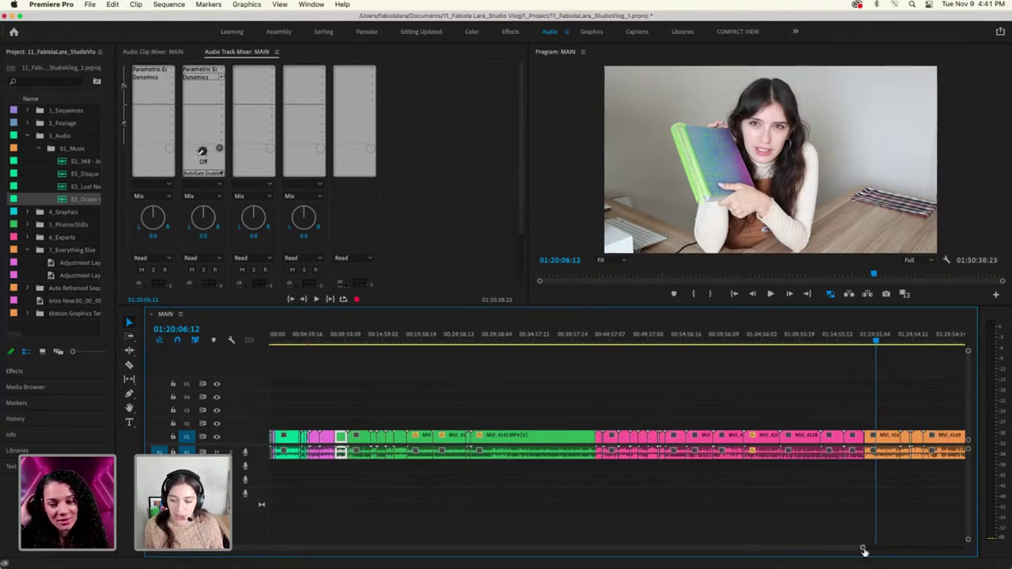
left_click(339, 340)
key("space")
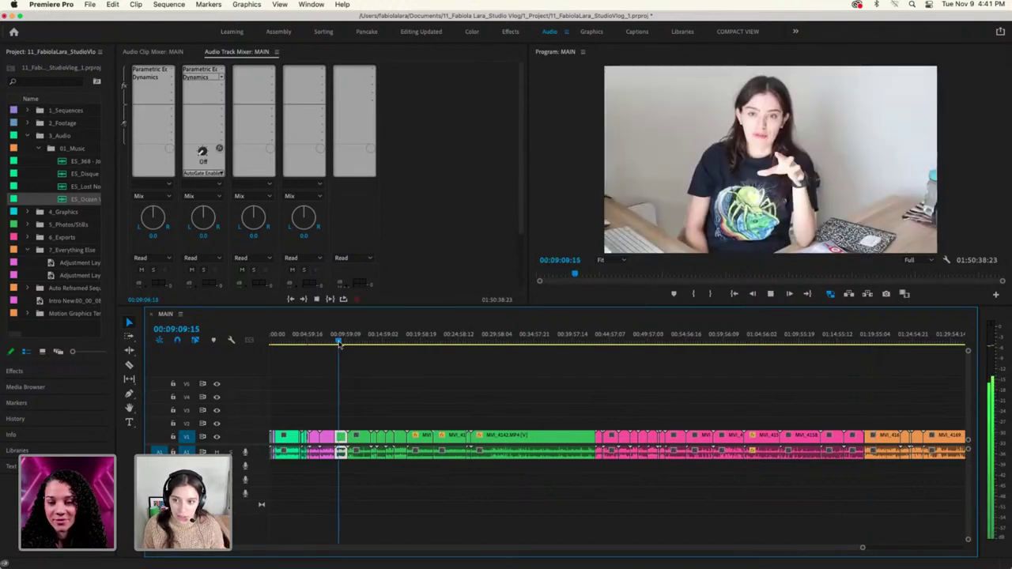
Listen to the brown-overalls footage from 01:19:22:03 and again around 01:23:06 to check its dialogue levels
left_click(871, 340)
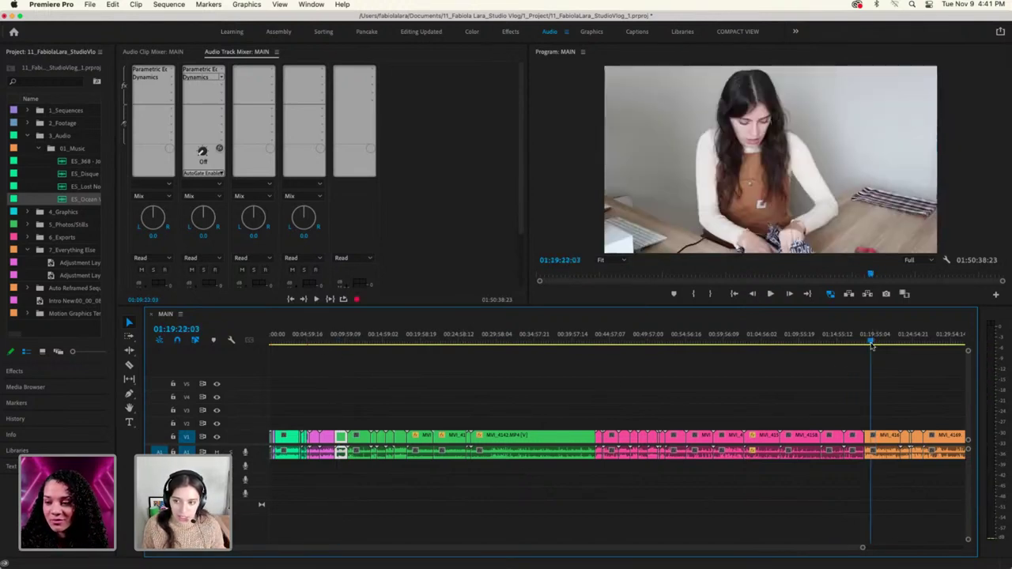
key("space")
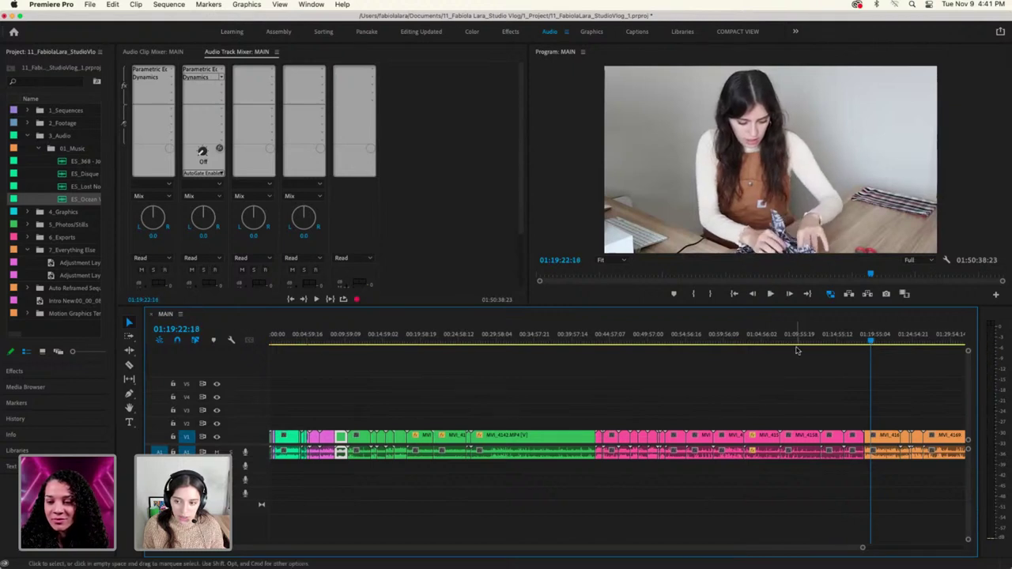
left_click(899, 341)
key("space")
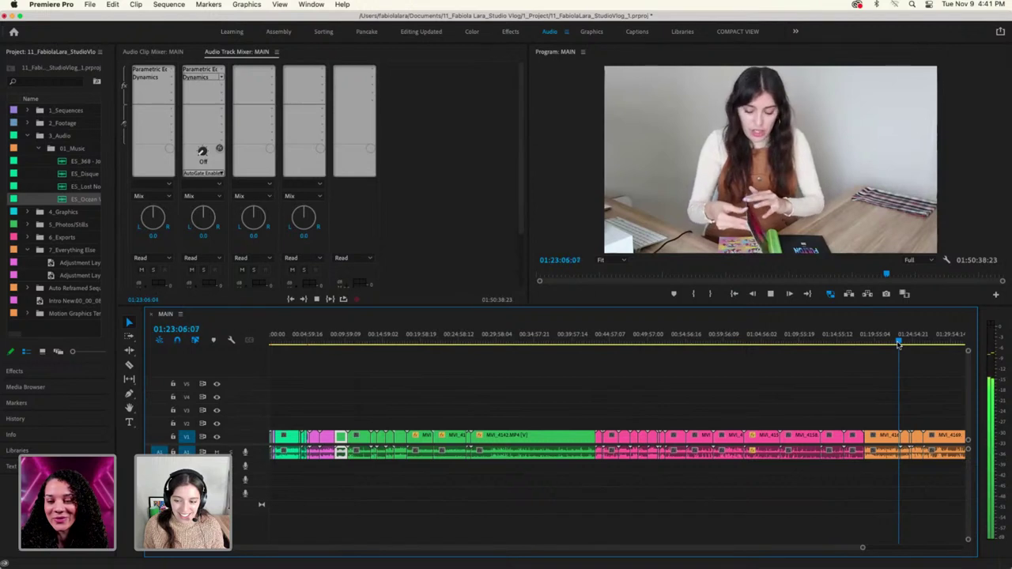
key("space")
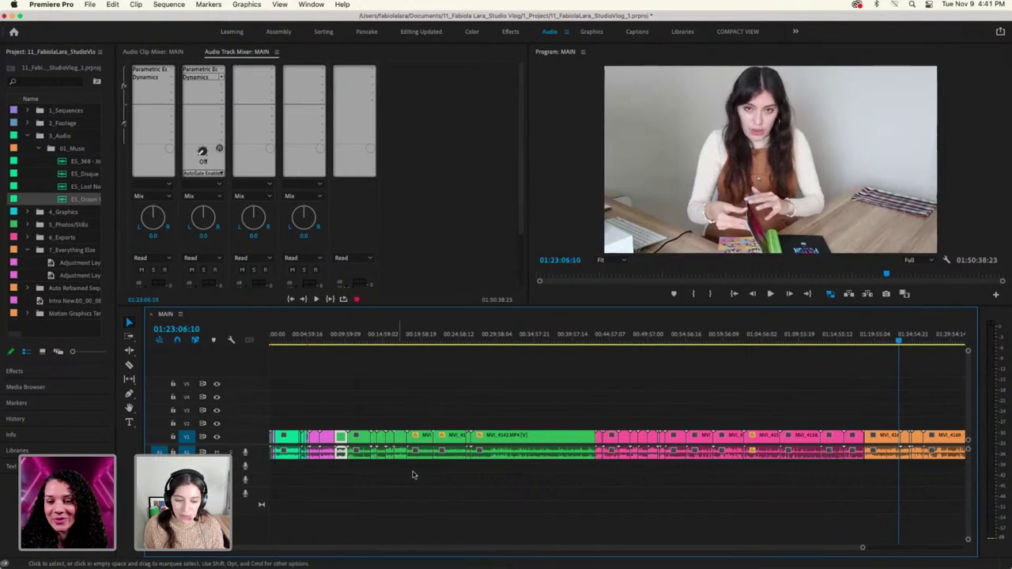
Compare the talking-head clips of different days by viewing the frames at 00:05:05:20, 00:11:22:19 and 00:09:00:09
left_click(885, 452)
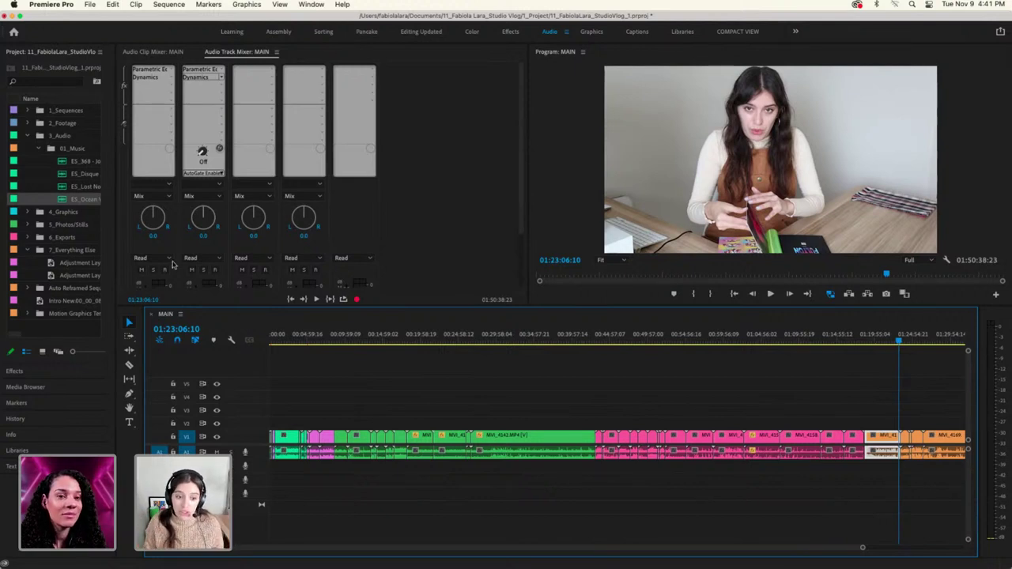
left_click(318, 336)
left_click_drag(318, 338, 308, 338)
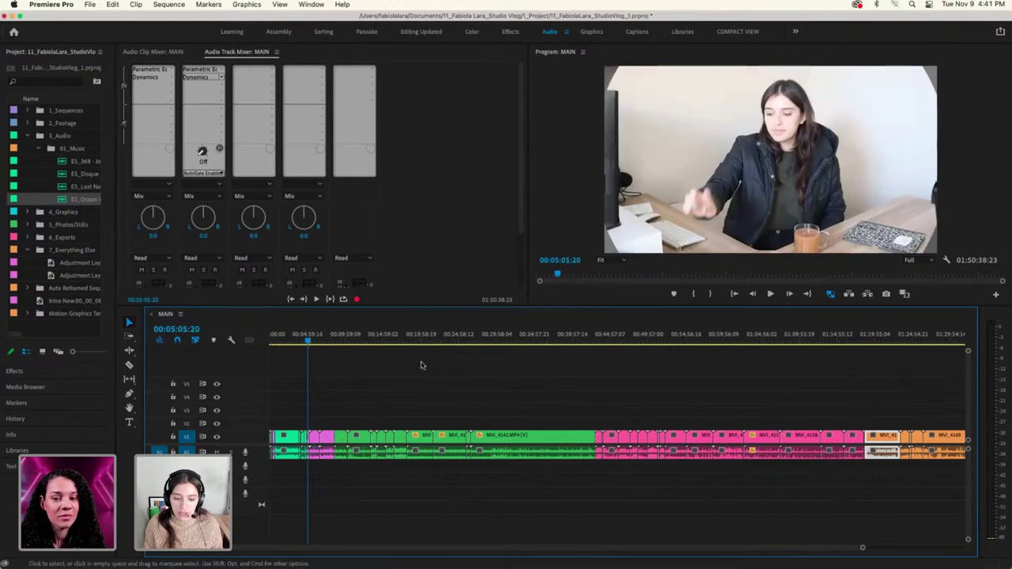
left_click(342, 337)
left_click(356, 342)
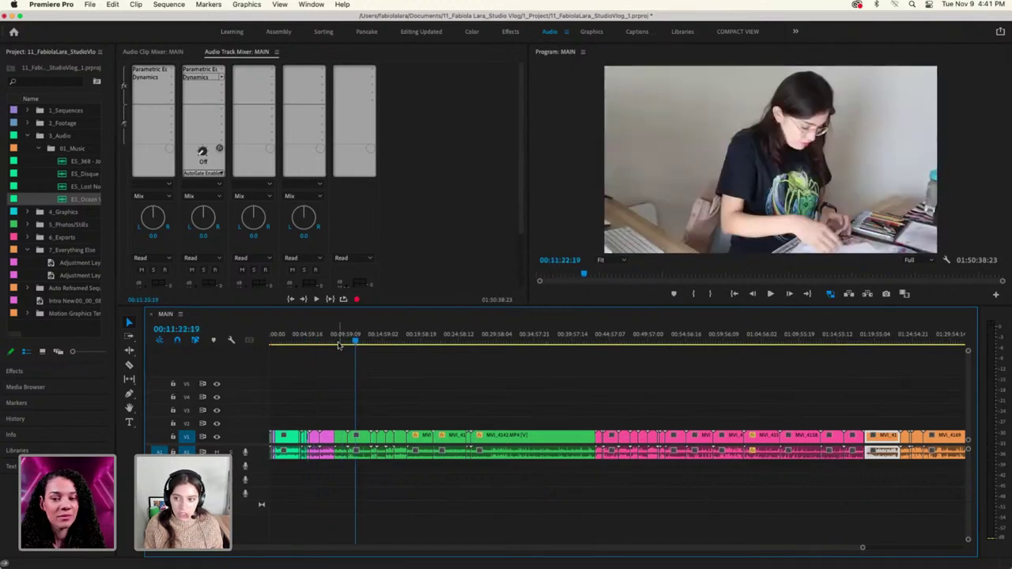
left_click(337, 338)
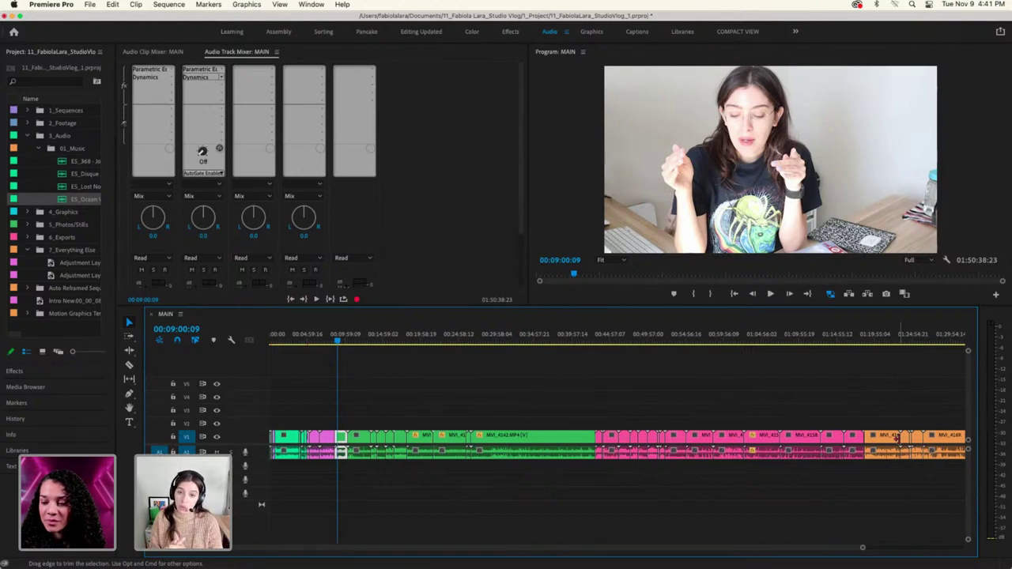
Set the playhead to 01:34:52:22 at the split-screen section and switch to the Captions workspace
scroll(902, 413, "down", 5)
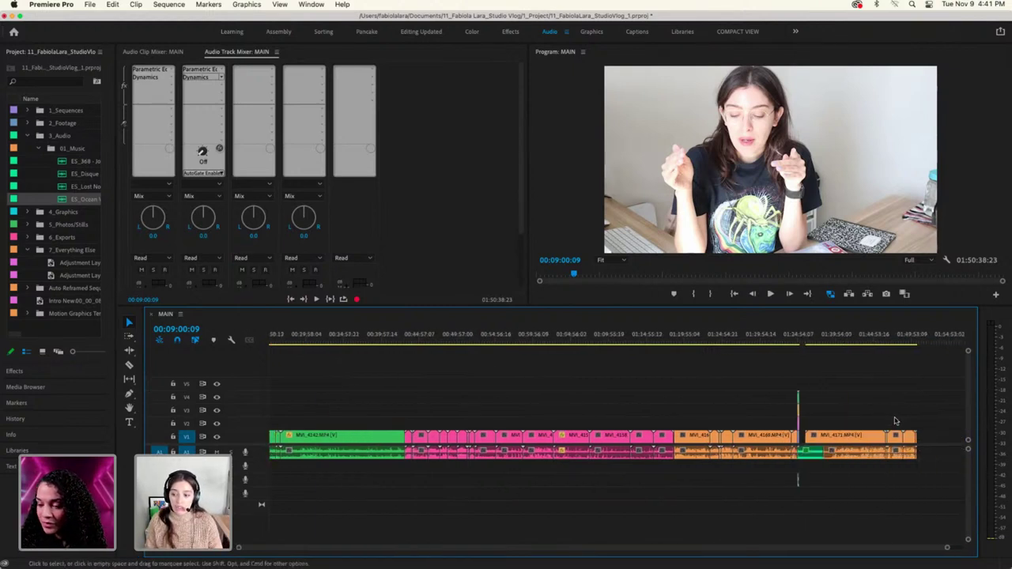
left_click(764, 342)
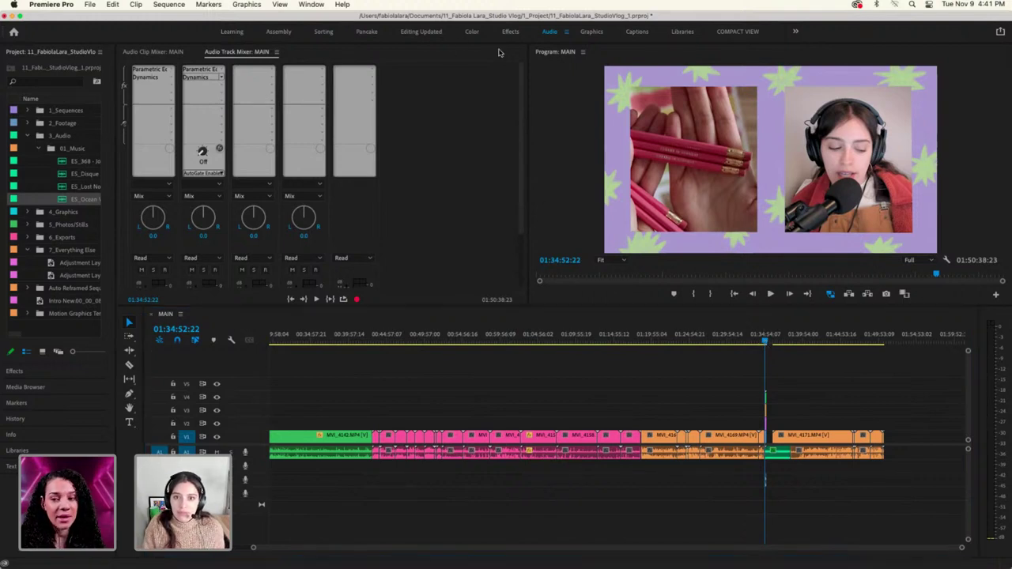
left_click(638, 32)
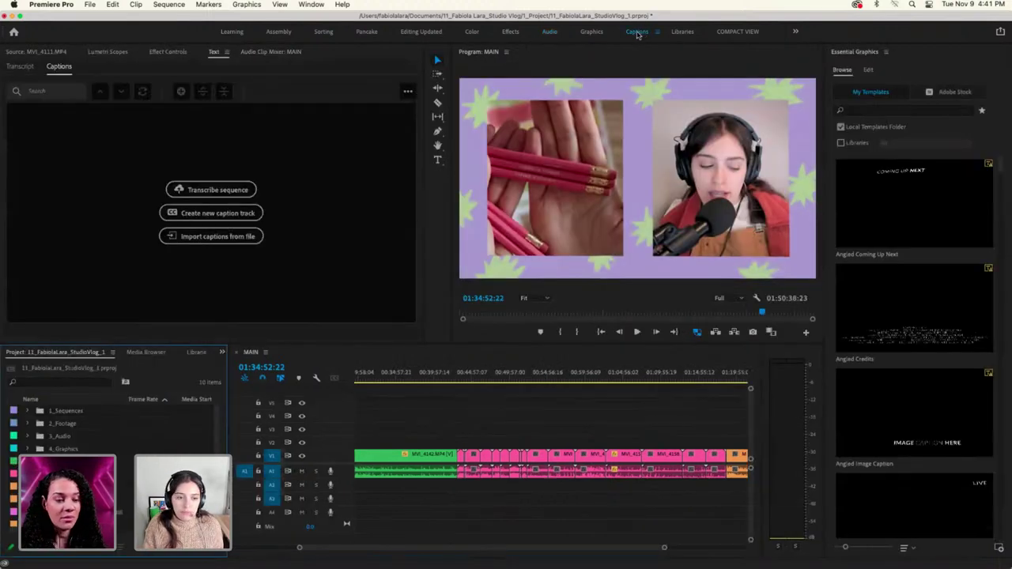
left_click(664, 549)
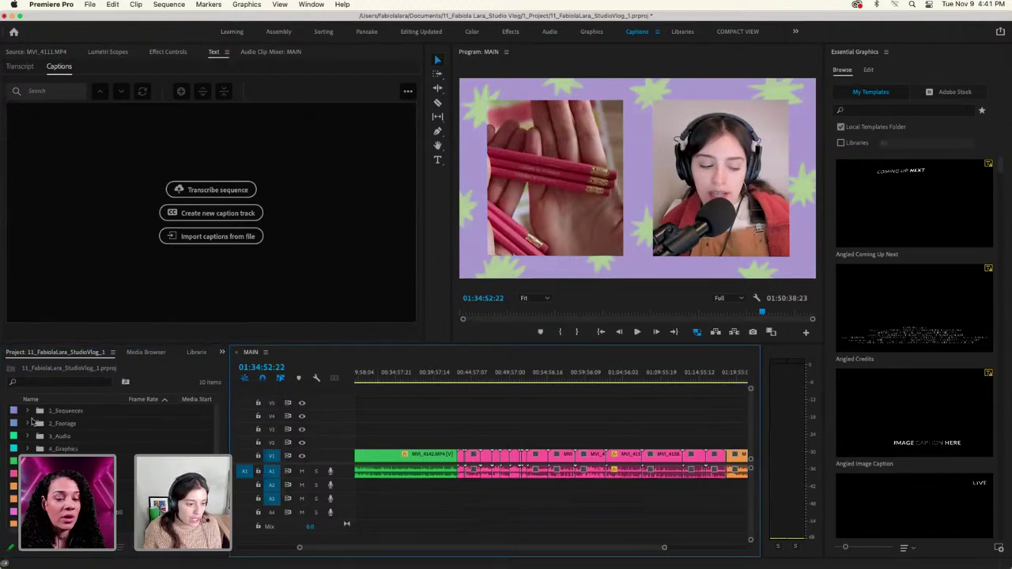
Open the Landing Pad, Pancake, Intro Example and Mogrt Example sequences from the 1_Sequences bin, with MAIN as the active sequence
left_click(28, 410)
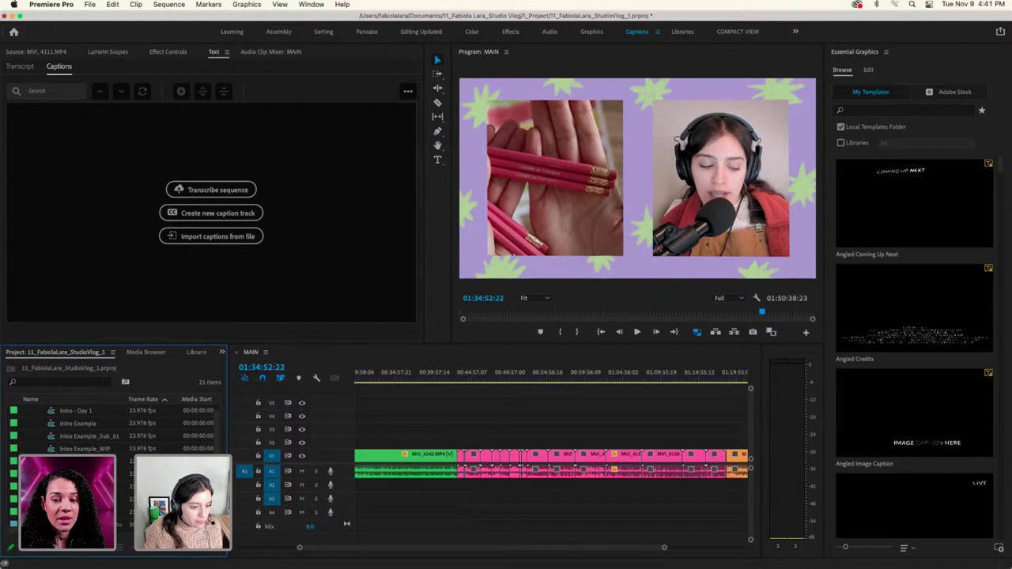
double_click(95, 474)
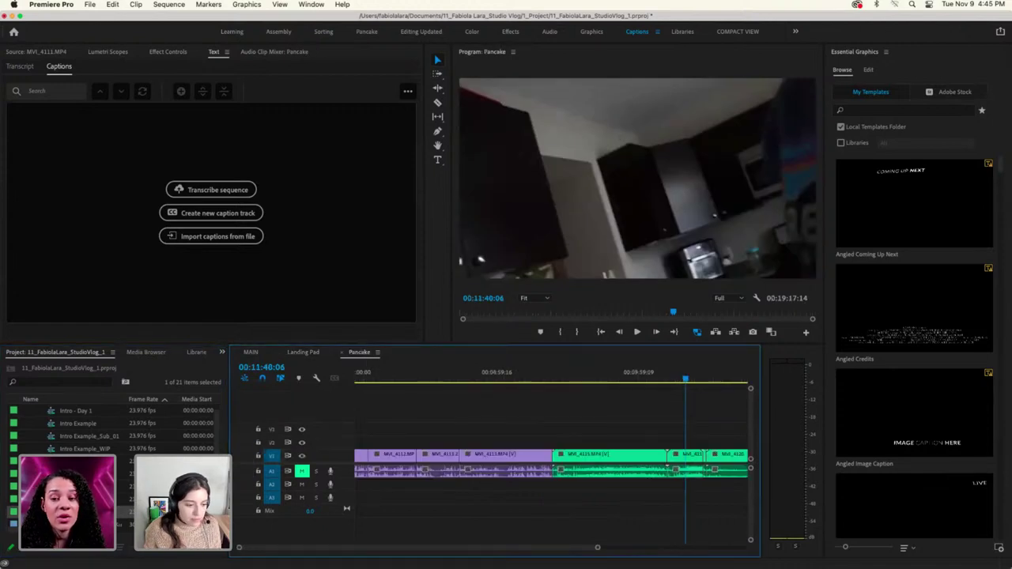
left_click(251, 352)
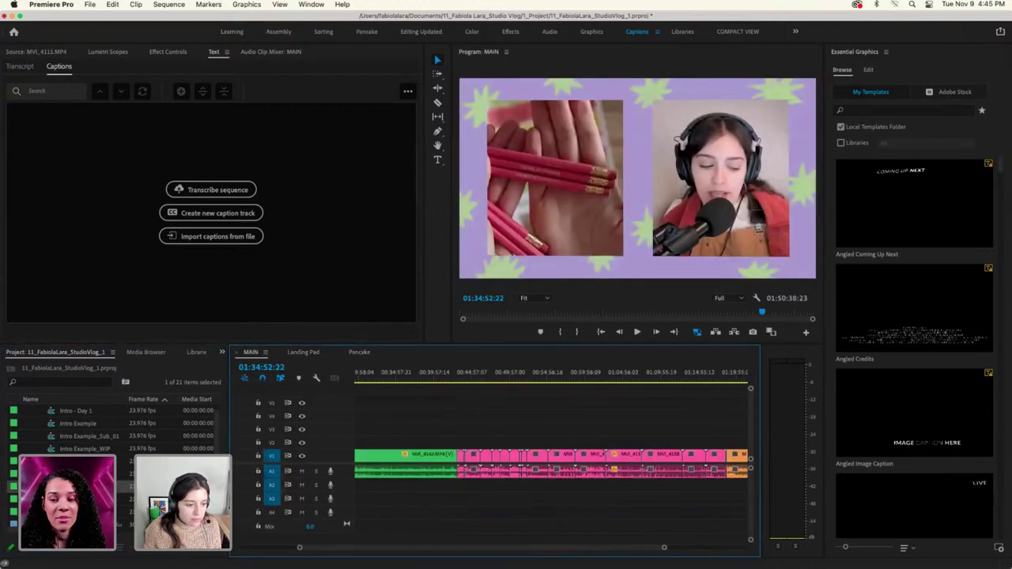
double_click(76, 426)
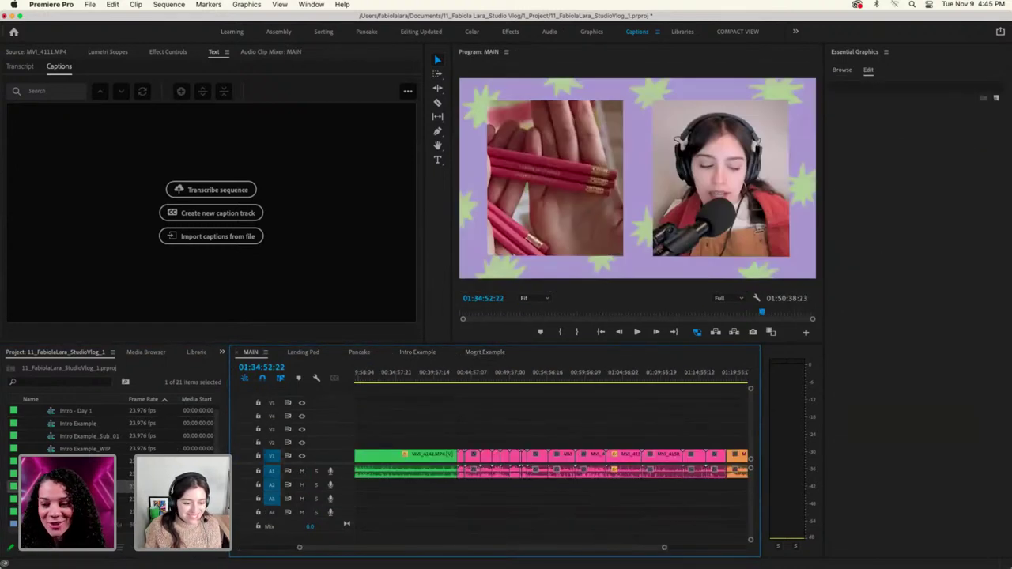
key("shift+1")
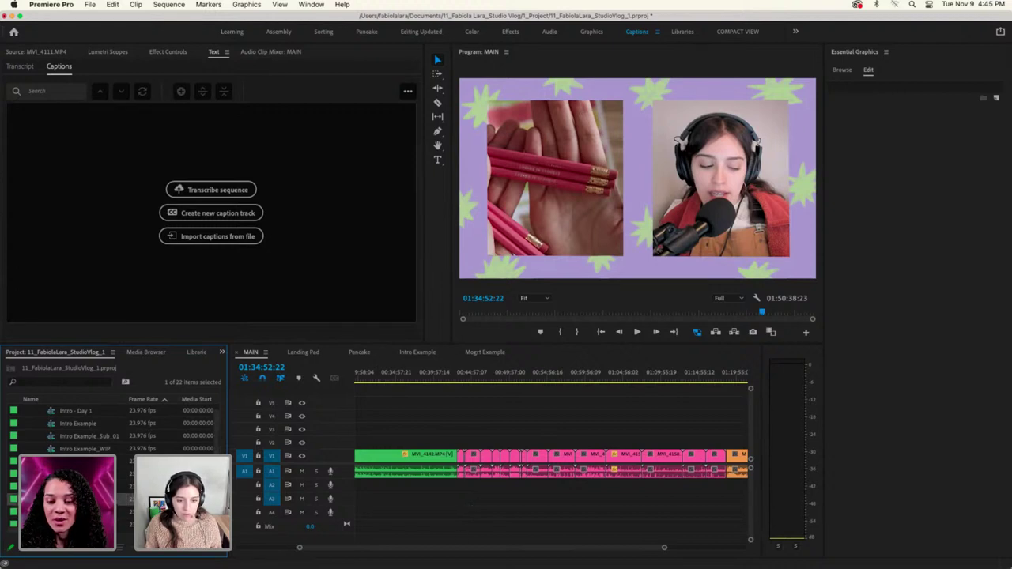
Delete the clips directly before the split-screen section in MAIN, together with their A1 audio
left_click_drag(664, 547, 736, 546)
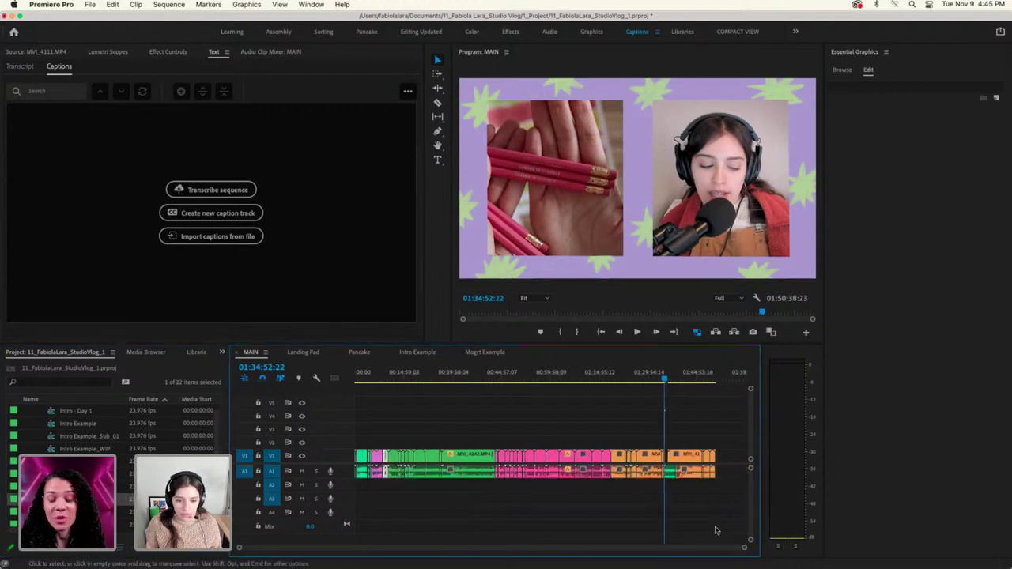
key("equal")
key("equal")
key("equal")
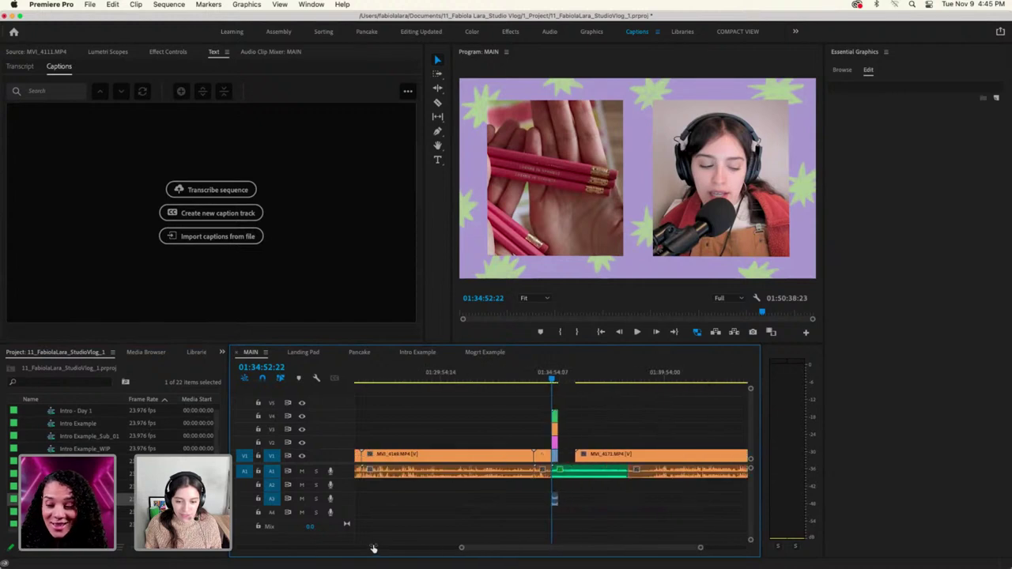
key("equal")
key("equal")
key("minus")
key("minus")
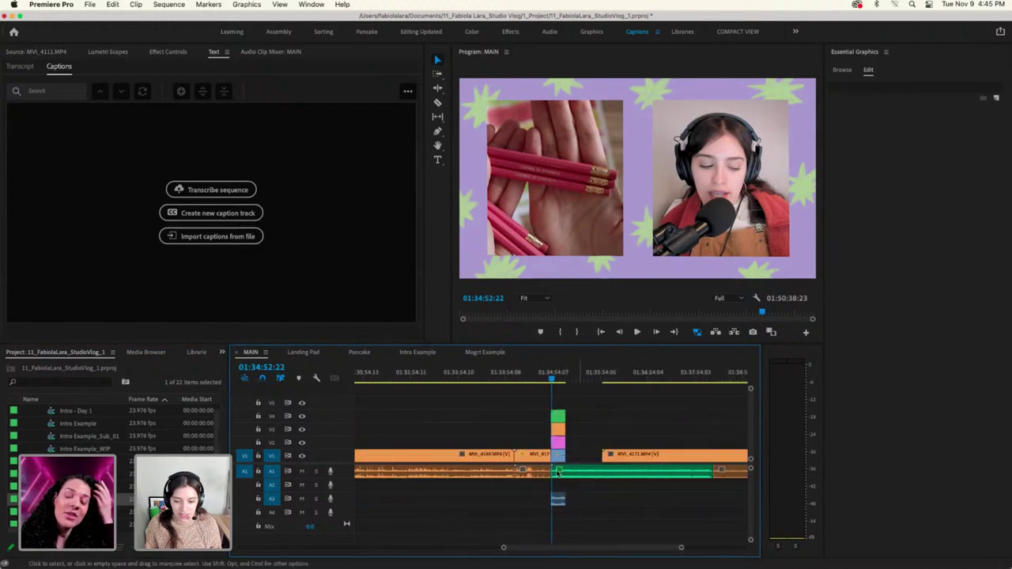
left_click_drag(551, 429, 388, 501)
key("ctrl+z")
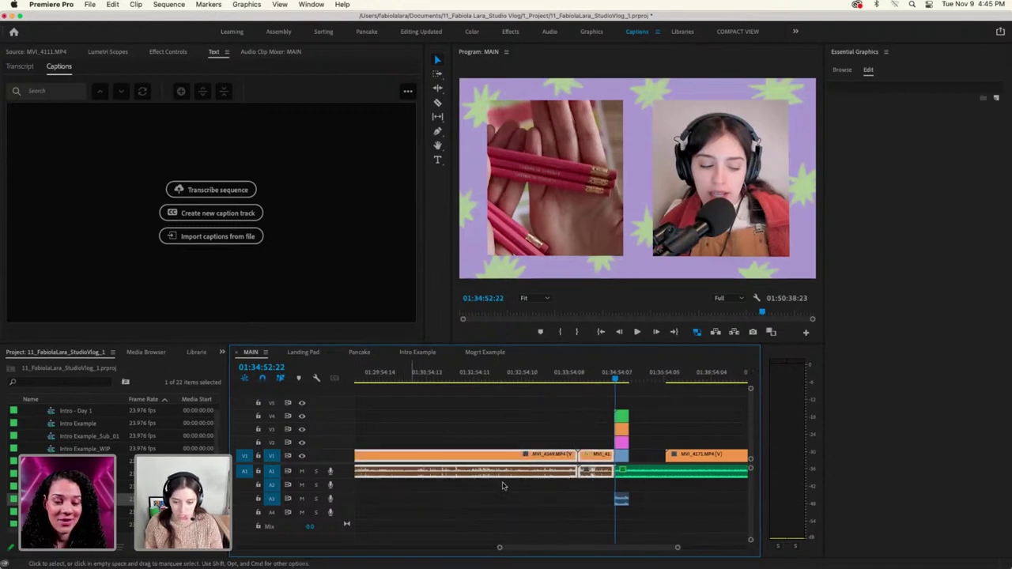
key("Delete")
Extend the VO_1_Packages clip, its audio and the three split-screen layers above it to a common end just before MVI_4171
scroll(559, 422, "down", 5)
scroll(426, 476, "up", 2)
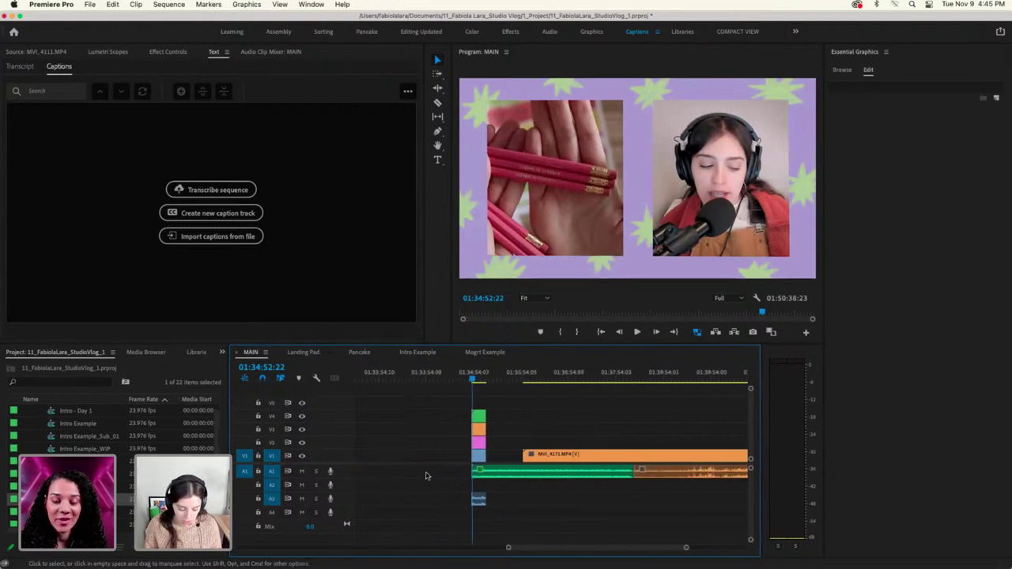
left_click_drag(485, 499, 516, 499)
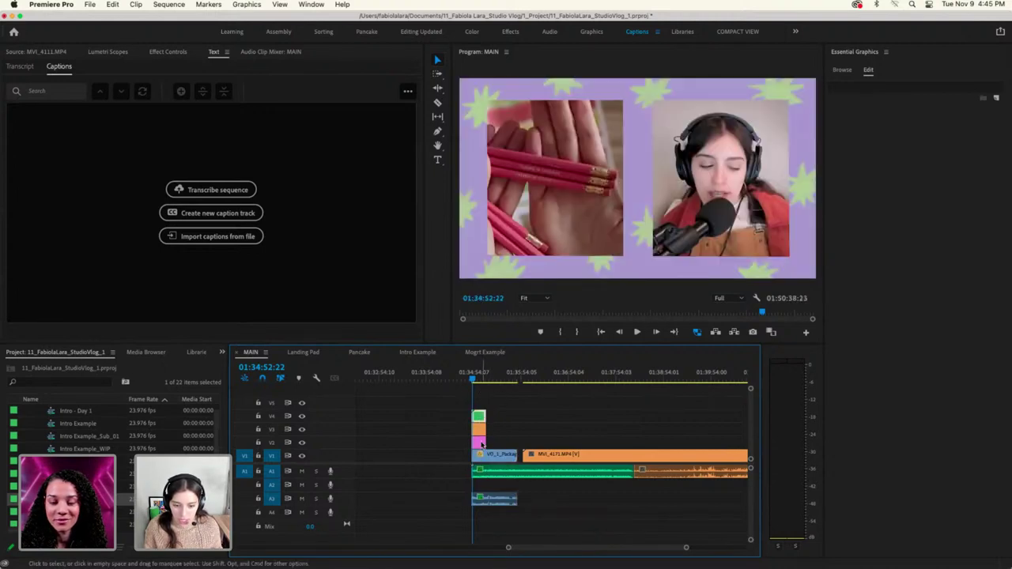
left_click_drag(484, 427, 517, 428)
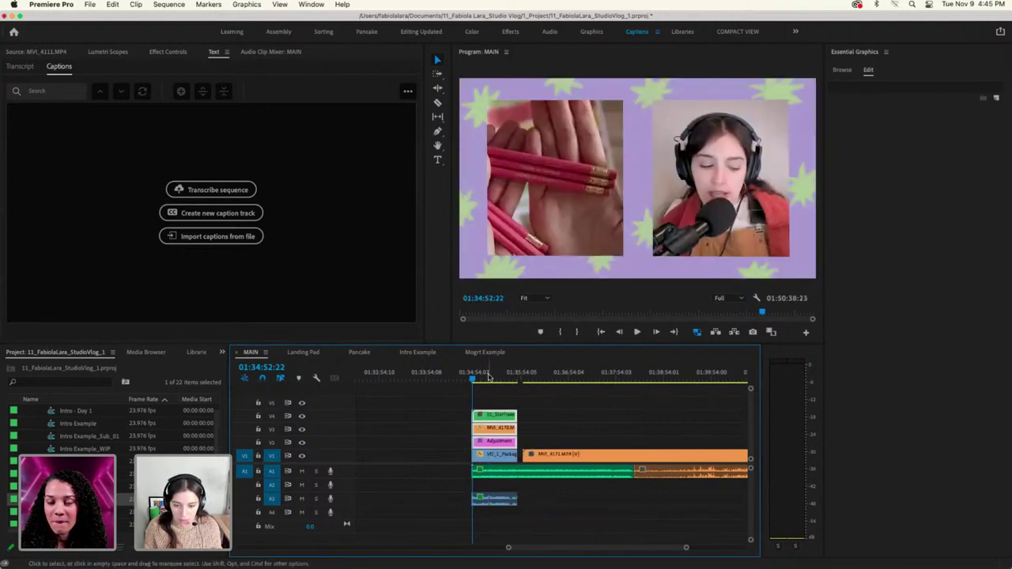
Check the extended split-screen section at 01:35:14:15 and play a short passage from around 01:35:00
left_click(489, 378)
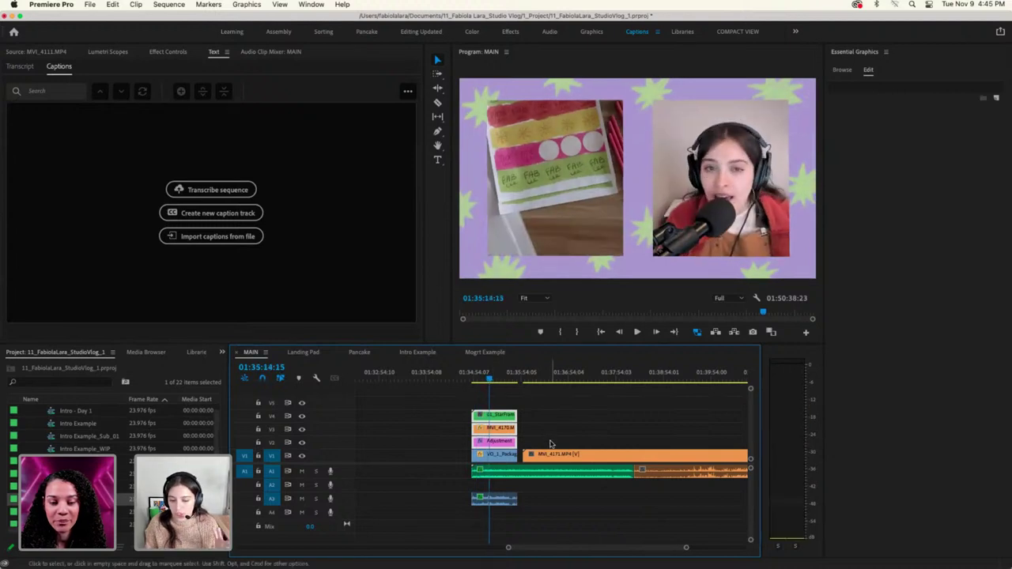
left_click_drag(507, 548, 659, 547)
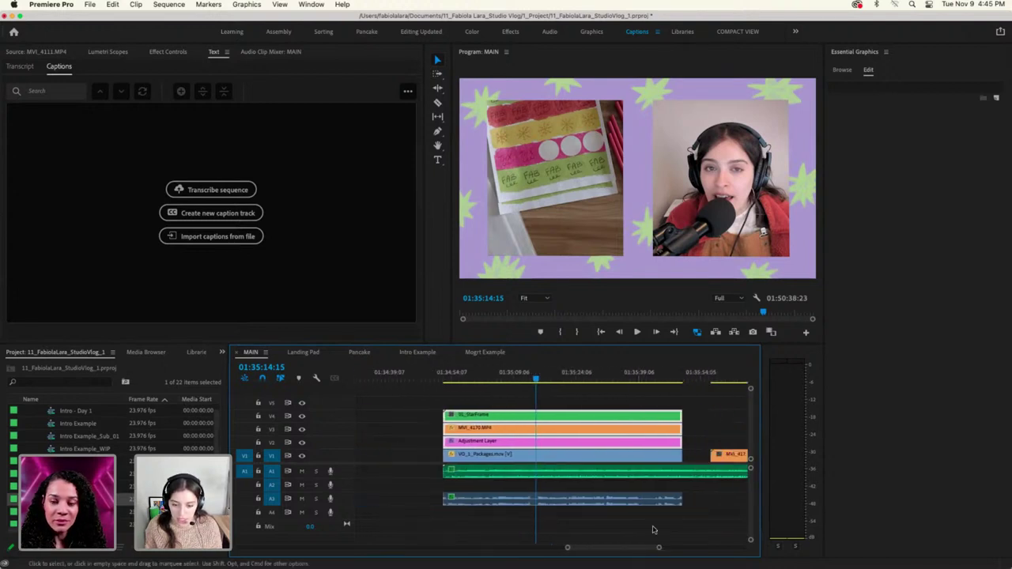
key("space")
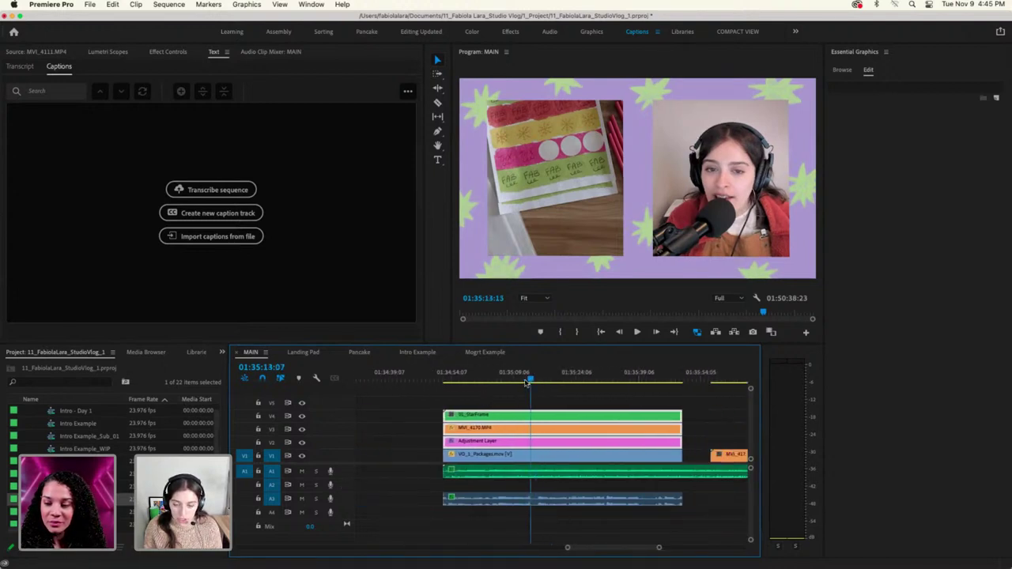
left_click(497, 382)
left_click(477, 382)
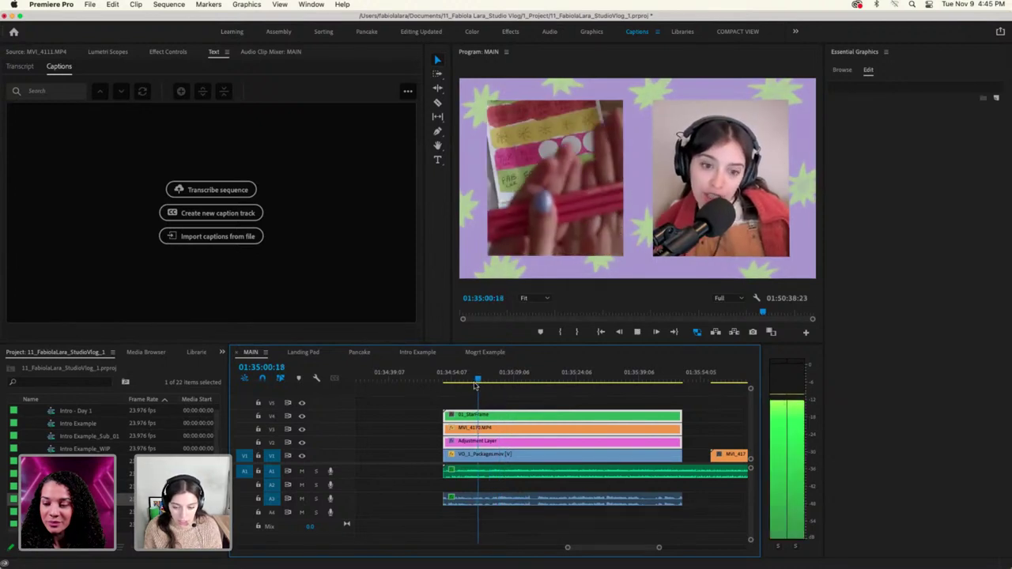
key("space")
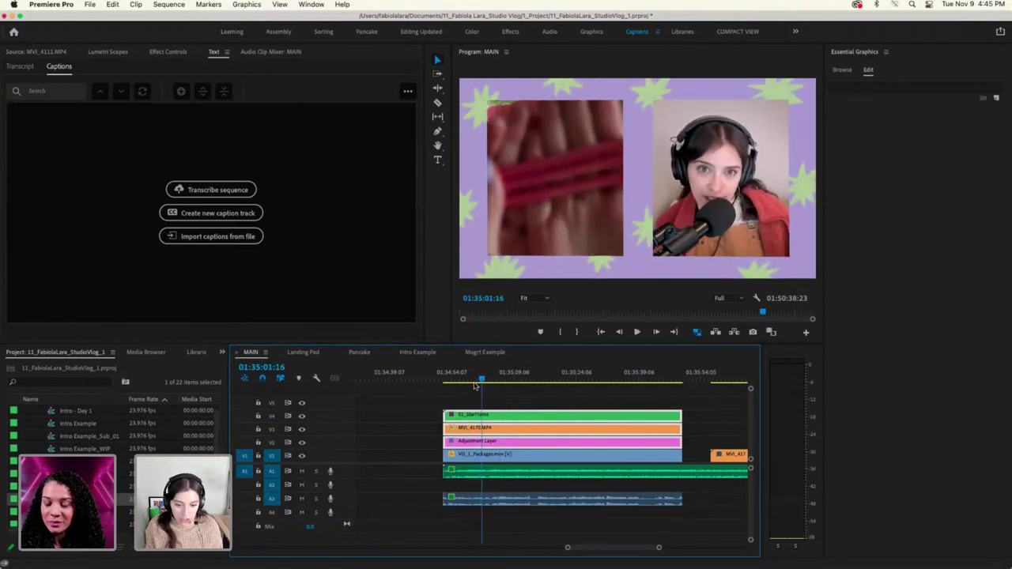
Move the VO_1_Packages audio from track A3 up to A2 and play a short passage of the section
left_click(573, 500)
left_click_drag(572, 501, 577, 485)
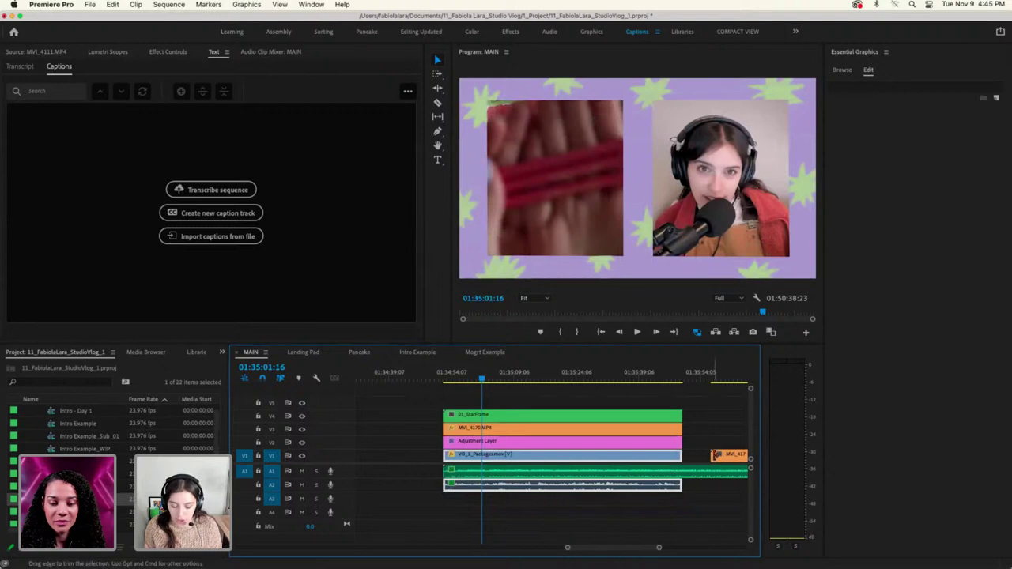
key("c")
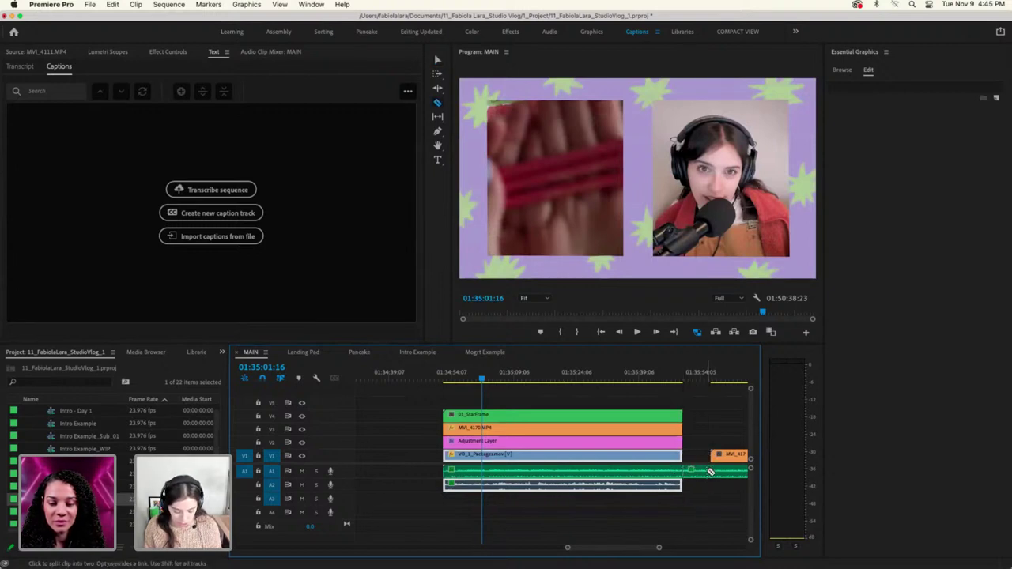
key("v")
left_click(597, 489)
left_click(597, 489)
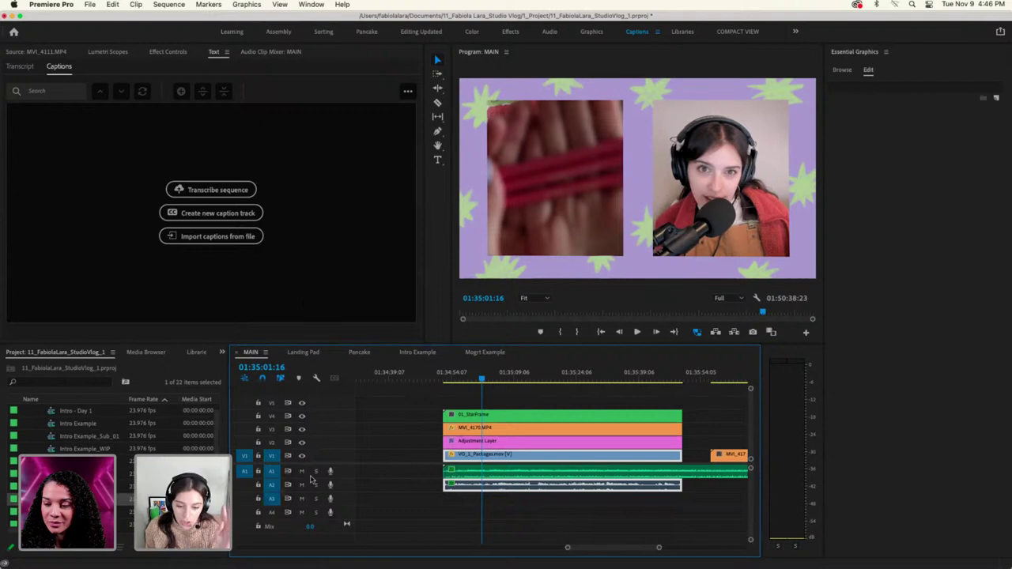
key("space")
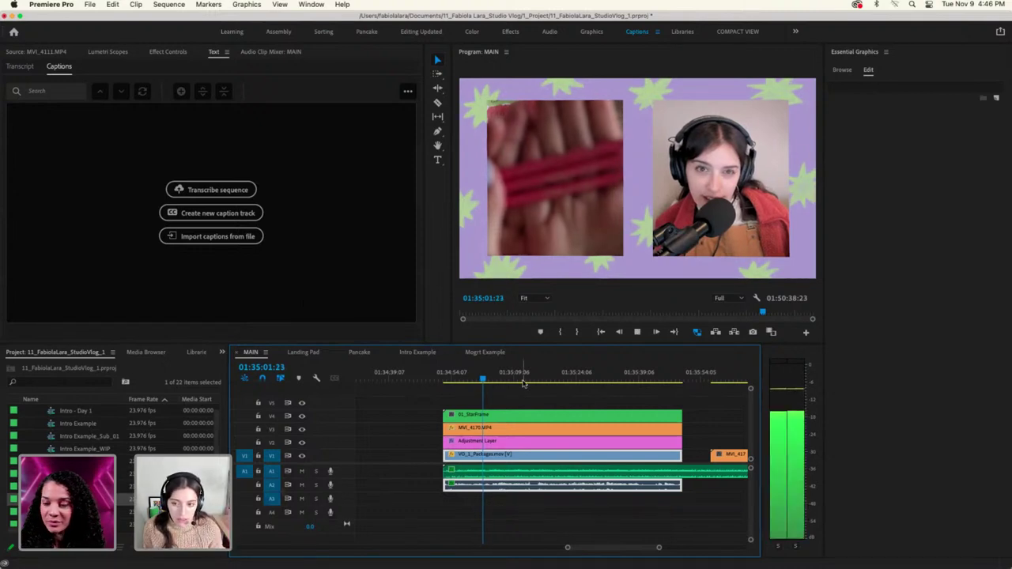
key("space")
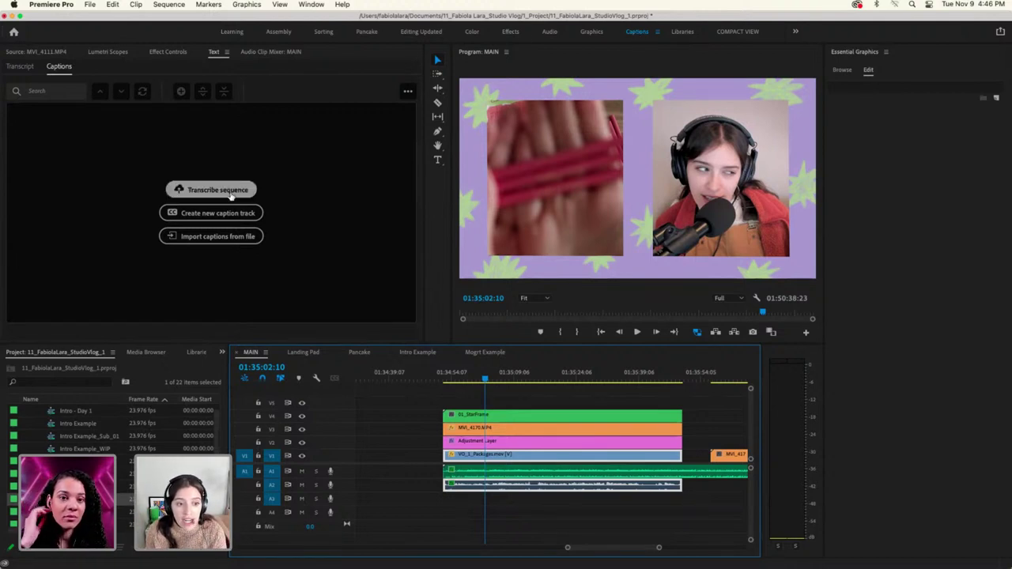
Mark the split-screen section with an in point at 01:34:52:10 and an out point at 01:35:49:19
left_click(446, 381)
key("space")
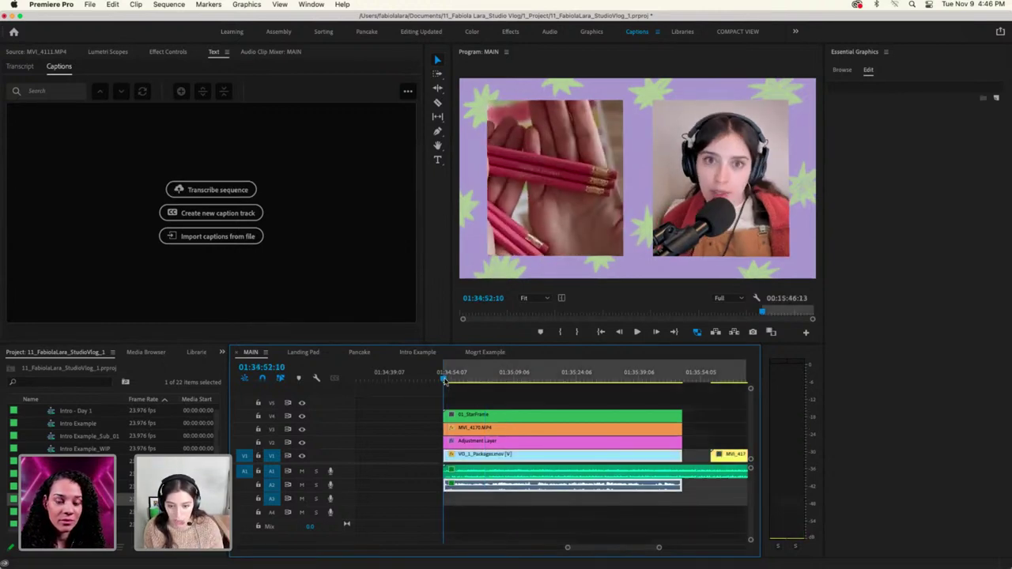
left_click(664, 380)
left_click_drag(668, 380, 682, 378)
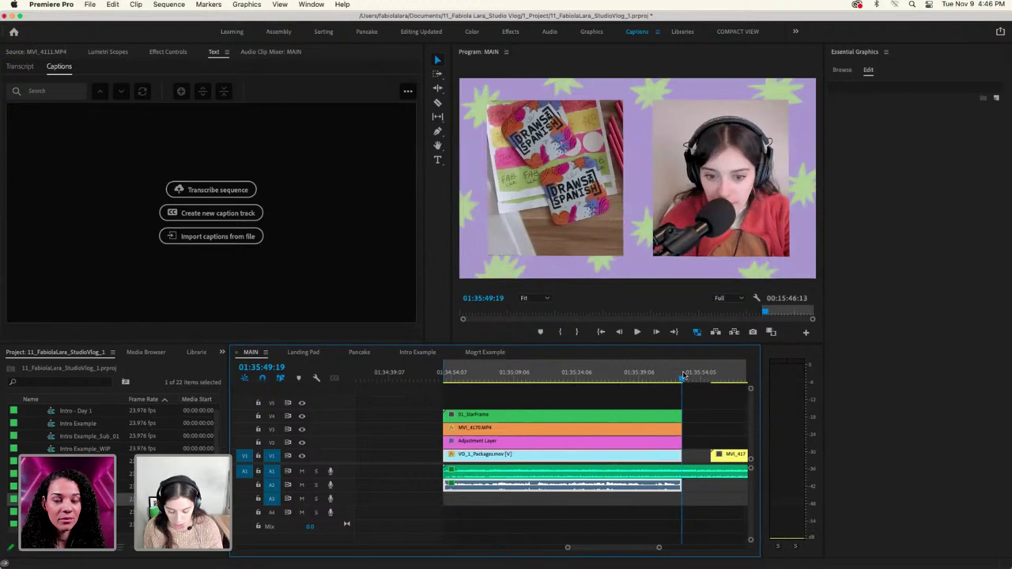
Transcribe MAIN from in point to out point only, using the audio on the Testing track with English as the language
left_click(210, 191)
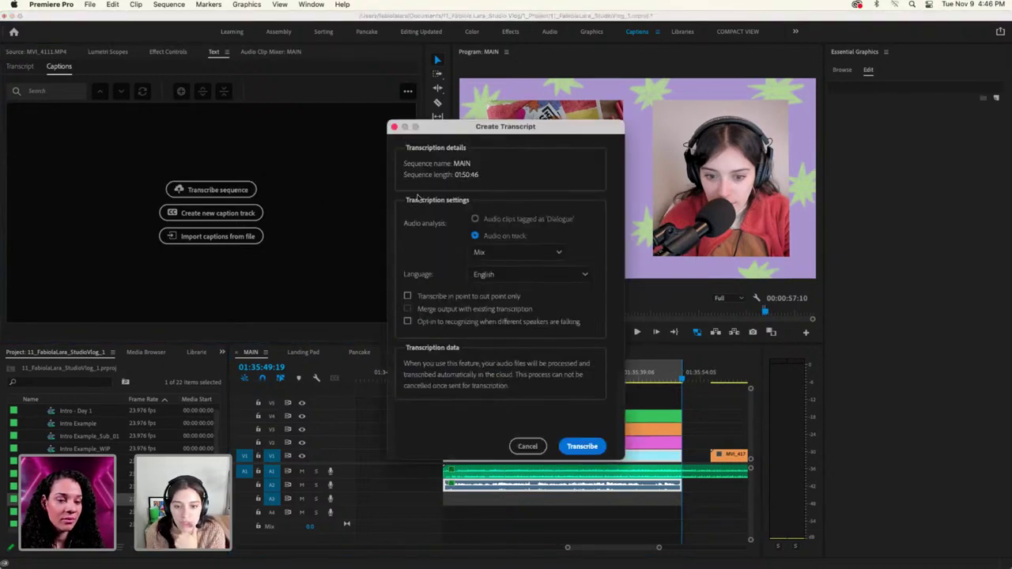
left_click(407, 297)
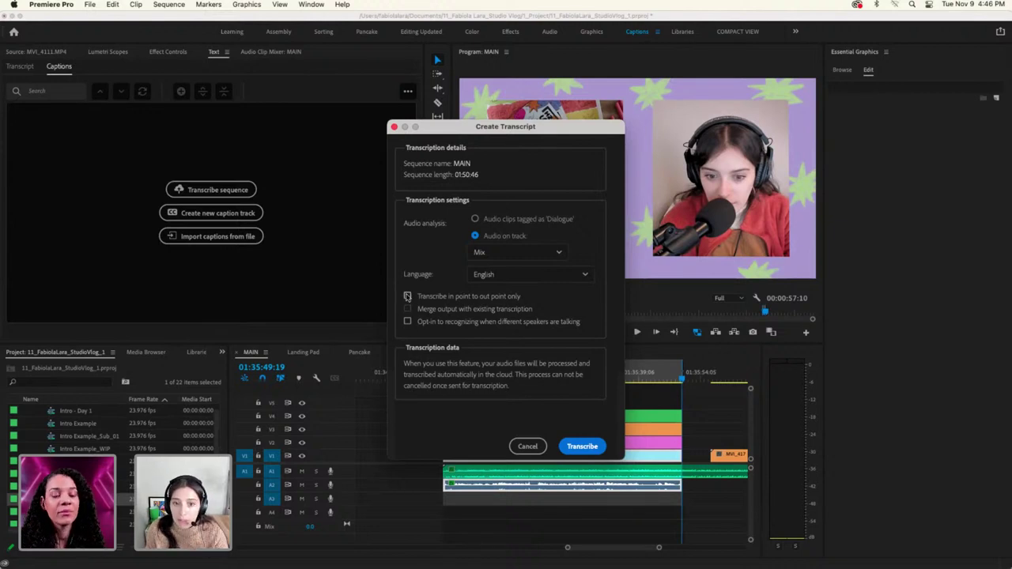
left_click(531, 254)
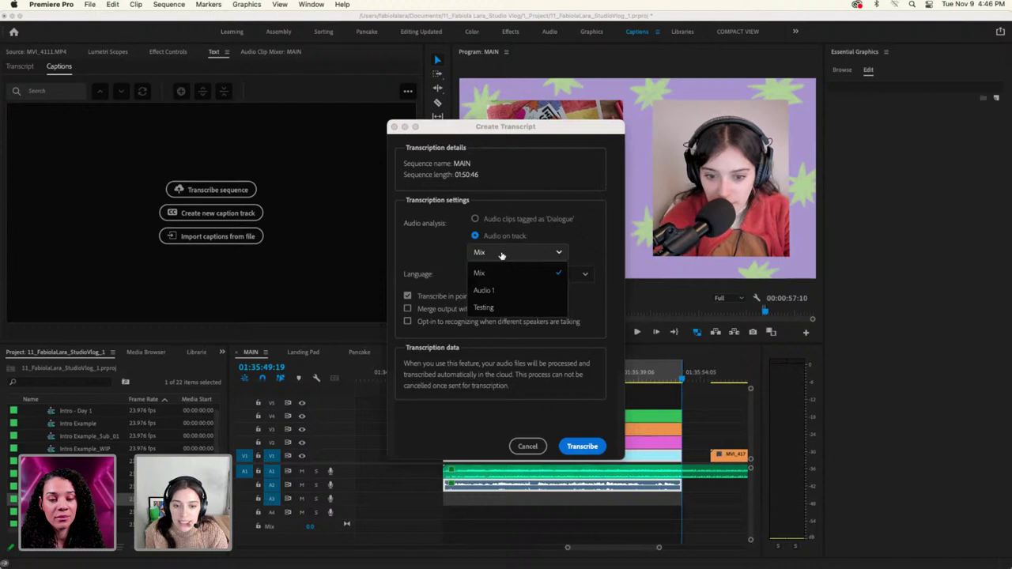
left_click(503, 310)
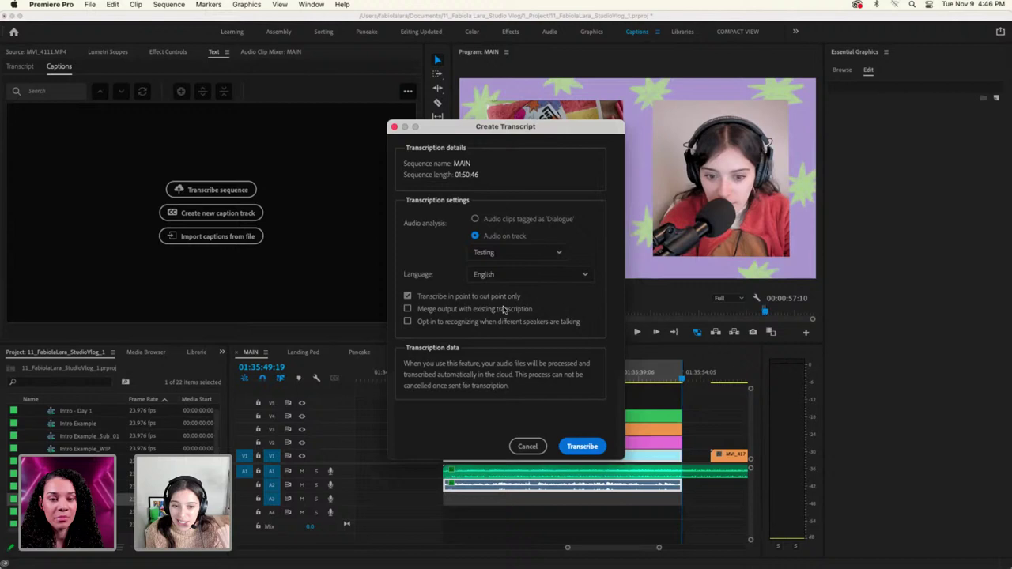
left_click(555, 275)
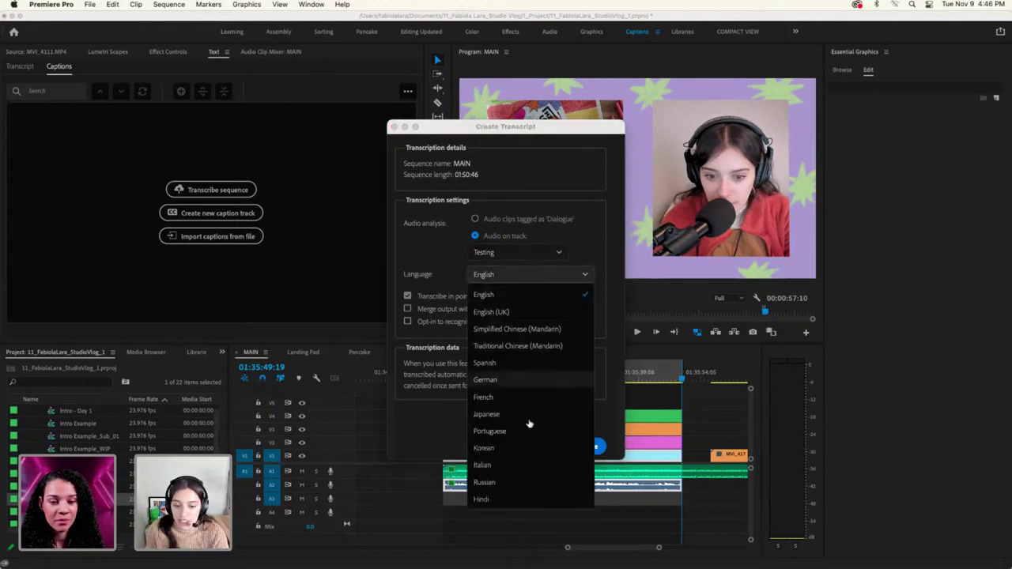
left_click(508, 295)
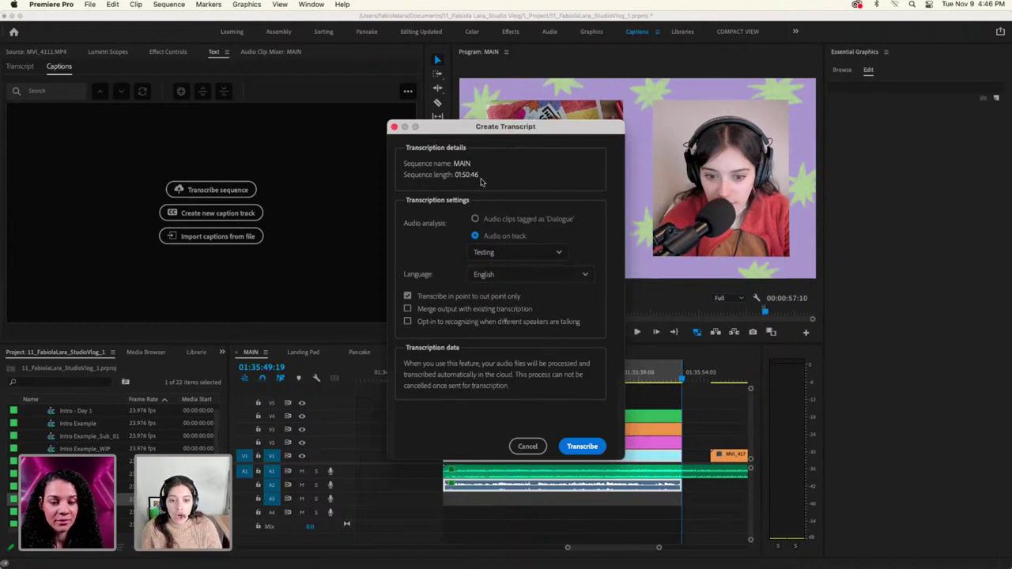
left_click(592, 446)
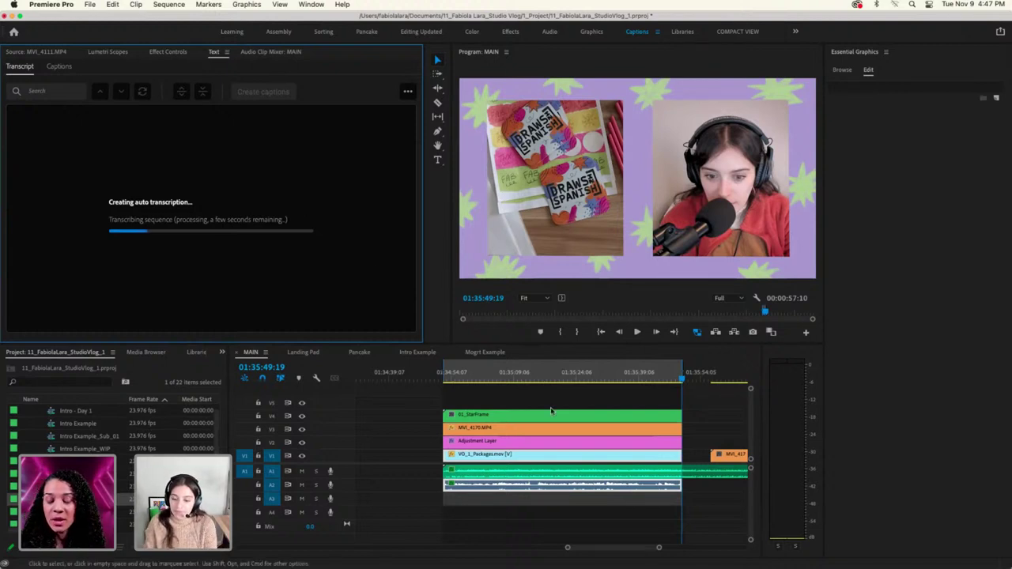
Play the split-screen section from its start and compare the voice-over with the transcript's first paragraph
mouse_move(567, 548)
left_mouse_down()
mouse_move(556, 548)
mouse_move(575, 548)
left_mouse_up()
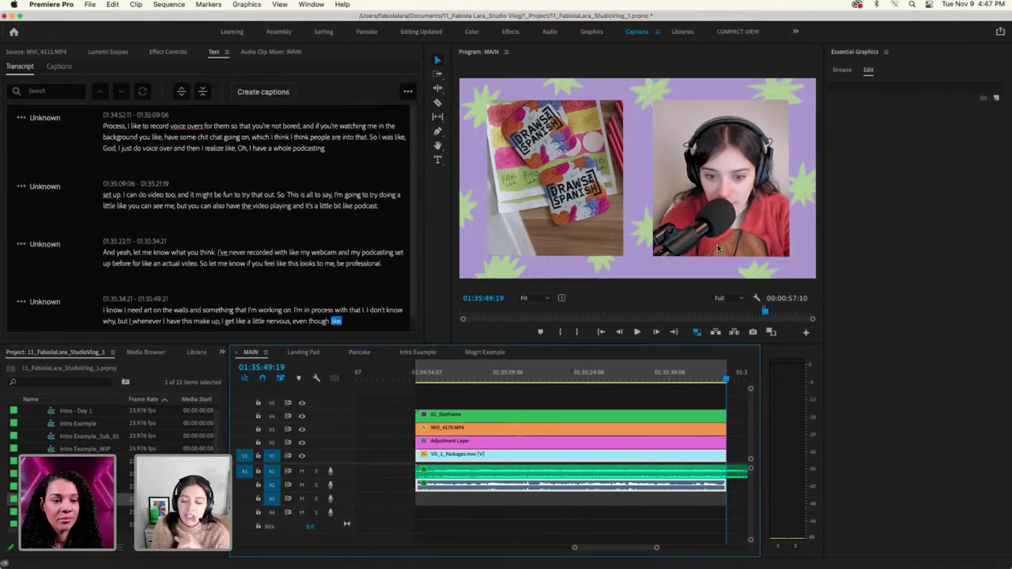
left_click(720, 382)
left_click_drag(708, 382, 416, 385)
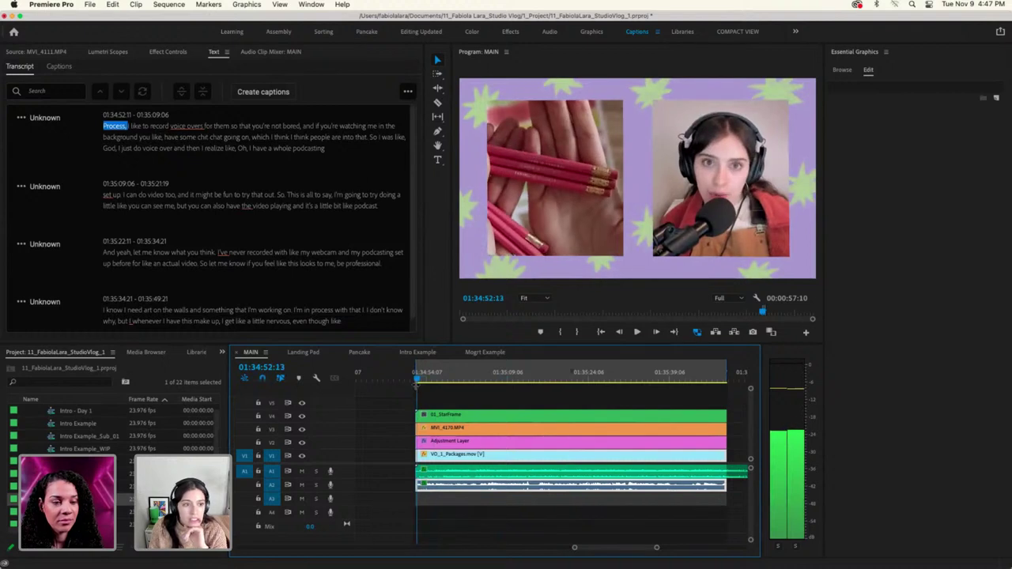
key("space")
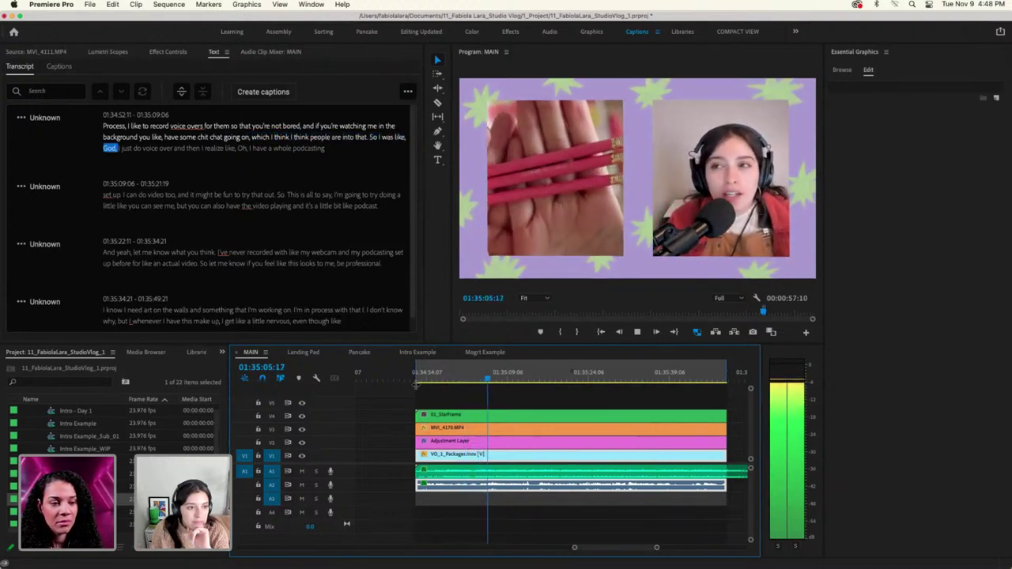
key("space")
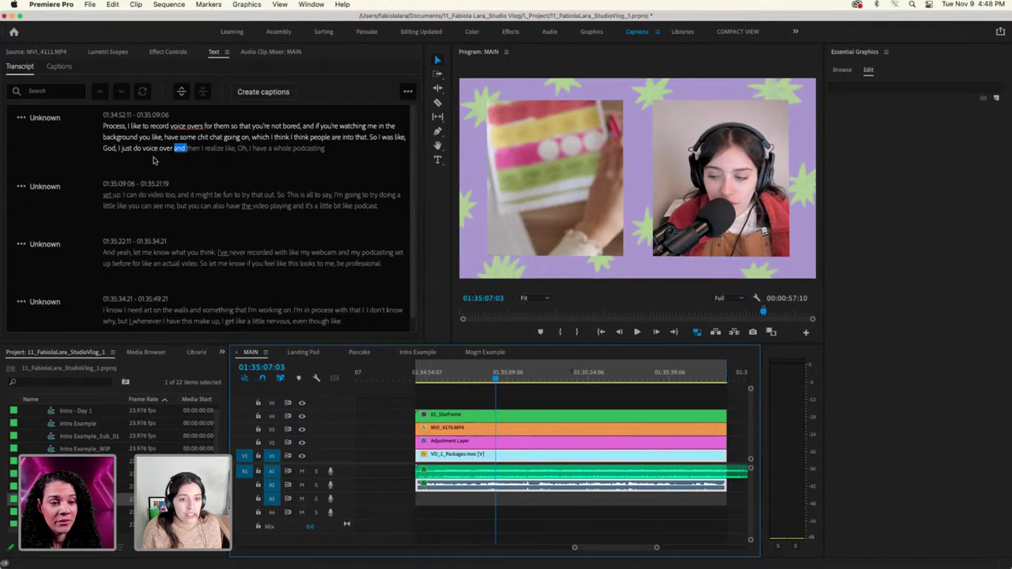
Correct the transcript's first paragraph so the sentence begins "So I was like gonna just do voice over"
left_click(119, 149)
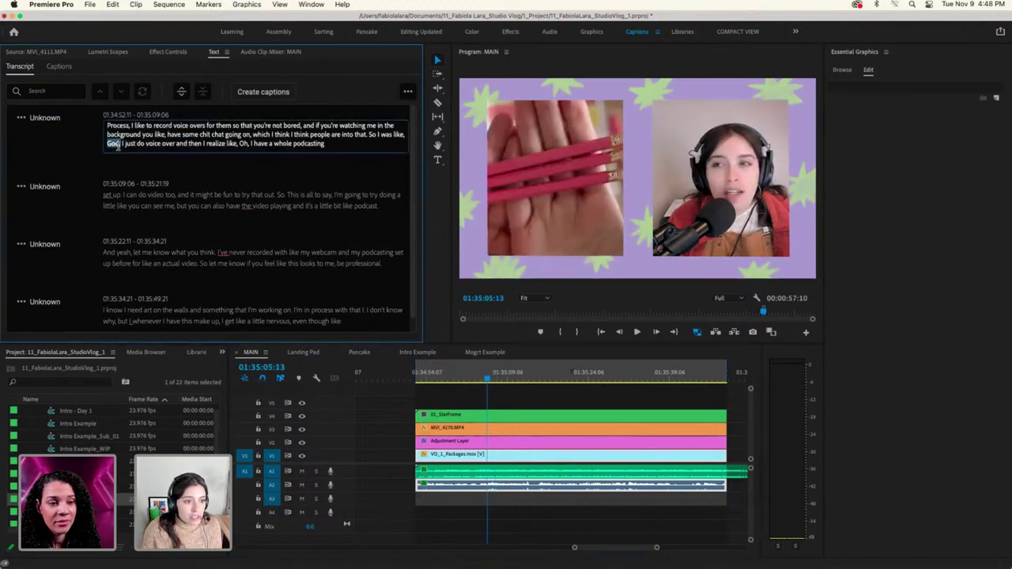
left_click_drag(122, 145, 395, 136)
type("like gonna")
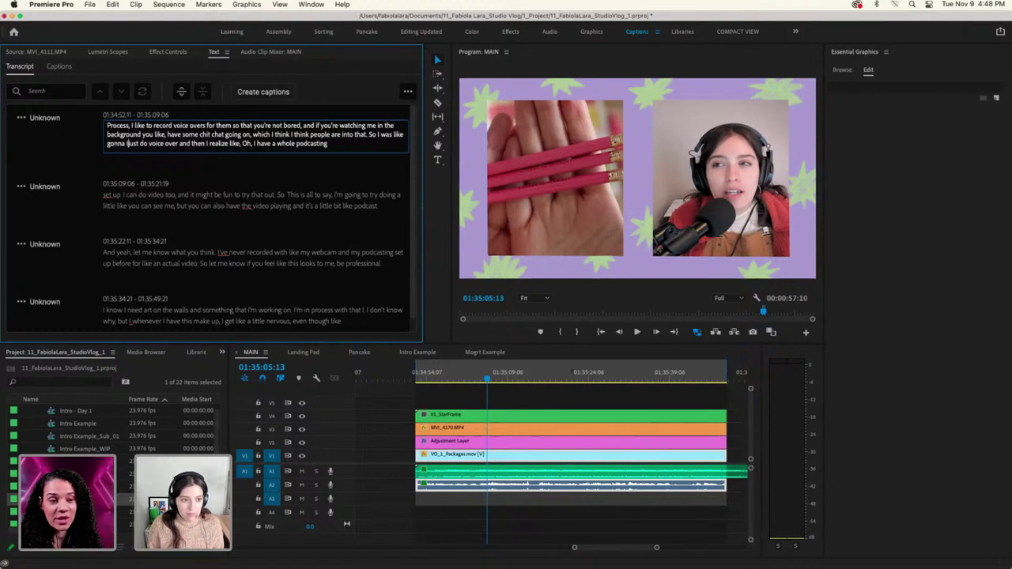
key("BackSpace")
left_click(395, 182)
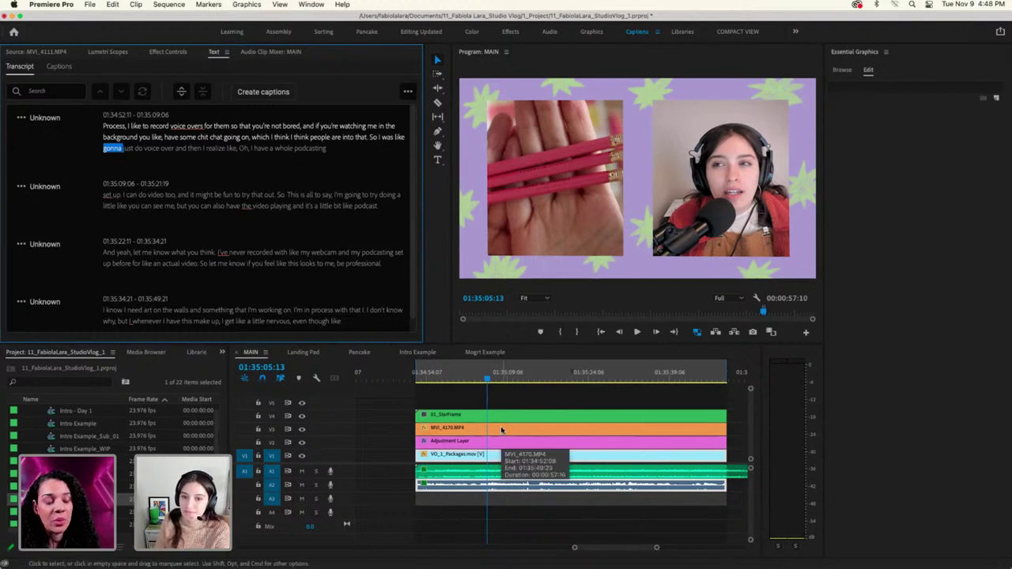
Create captions from the sequence transcript with the Subtitle Default preset, Subtitle format, style None, maximum 42 characters and double lines
left_click(266, 92)
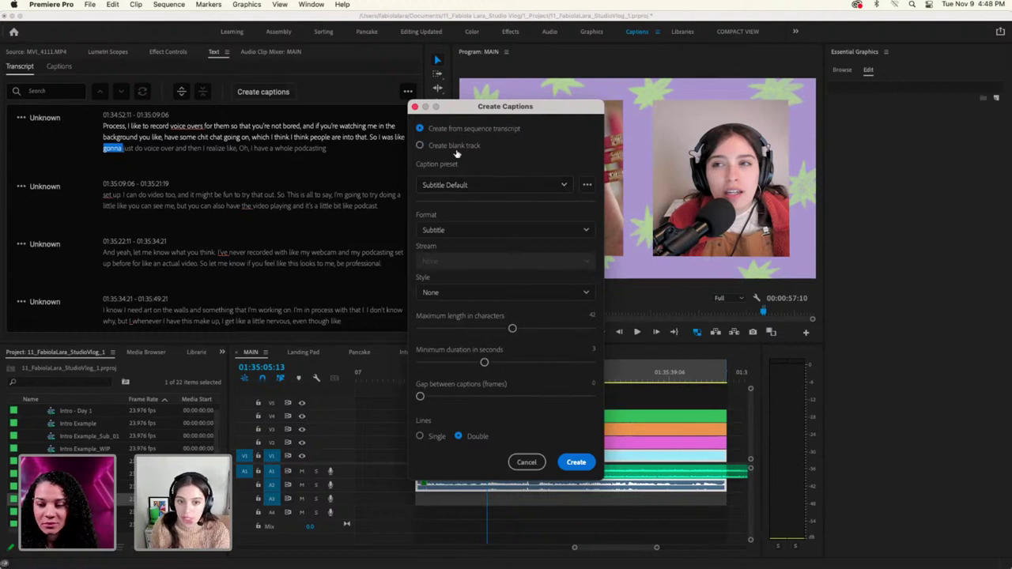
left_click(475, 186)
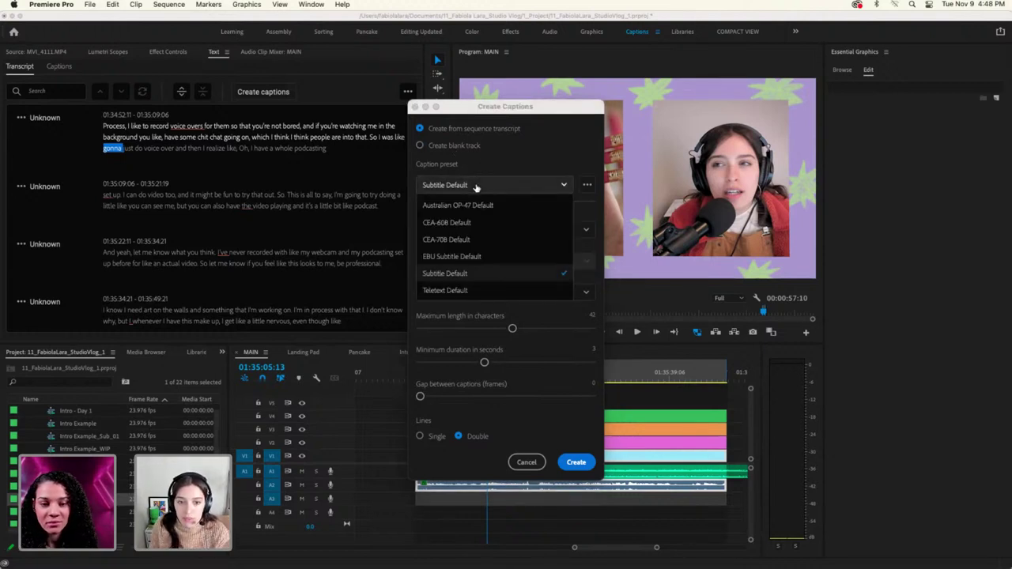
left_click(476, 186)
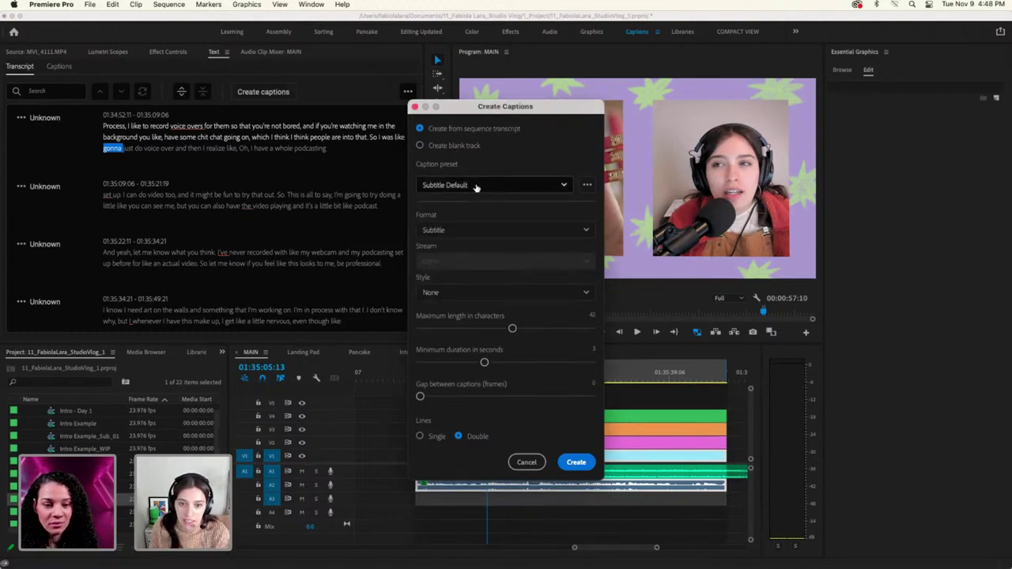
left_click(449, 230)
left_click(452, 229)
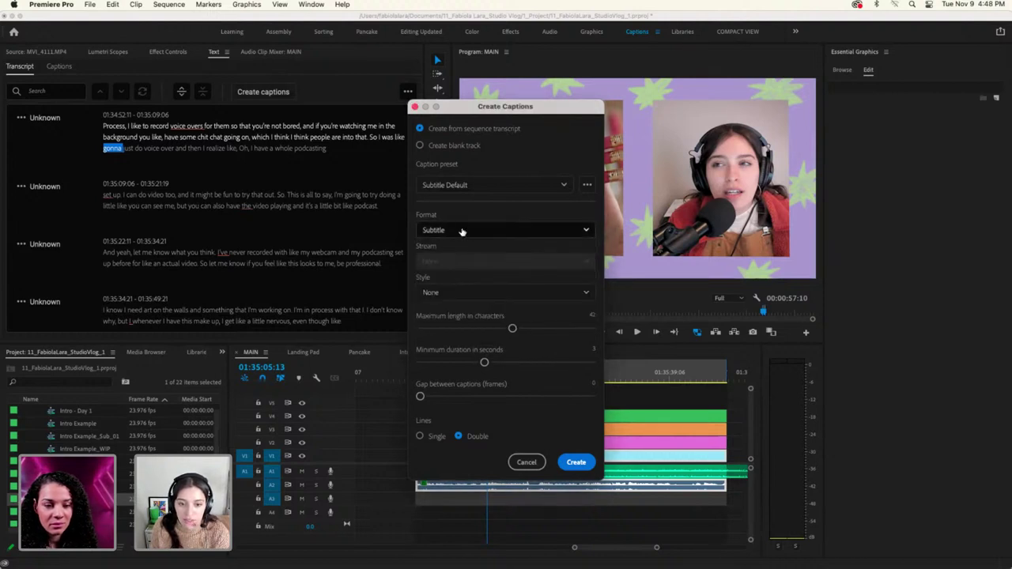
left_click(468, 293)
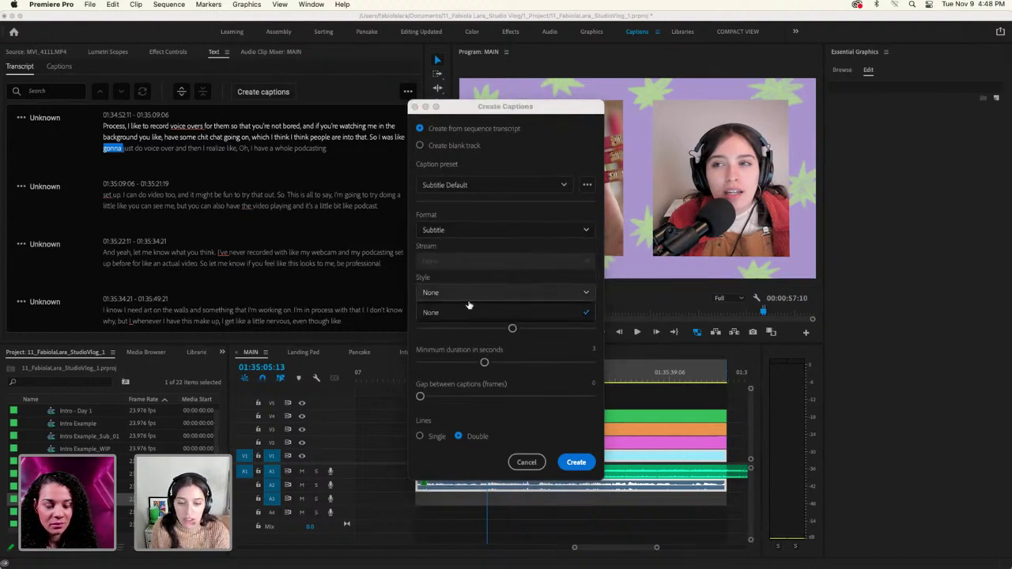
left_click(470, 309)
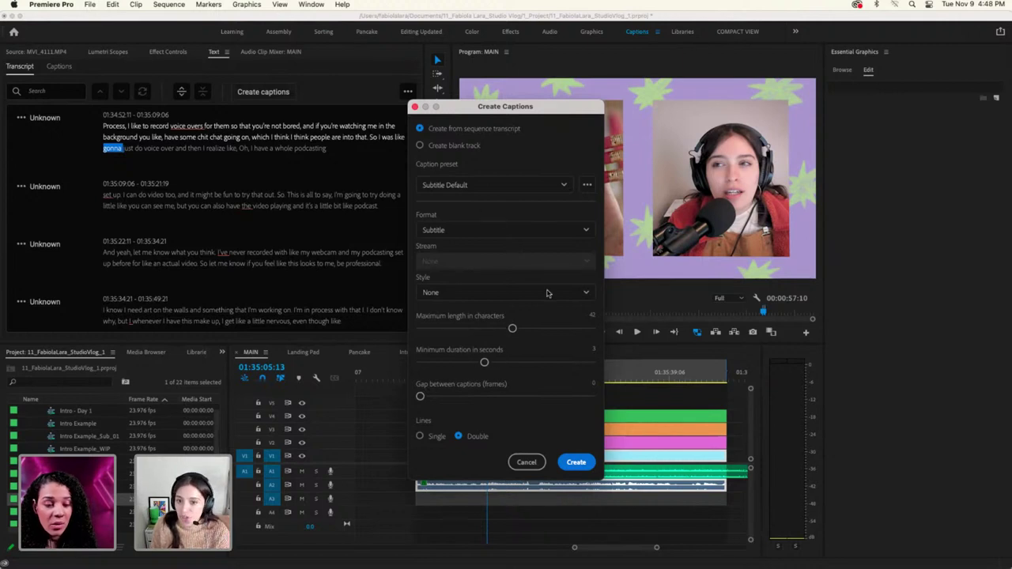
left_click(576, 464)
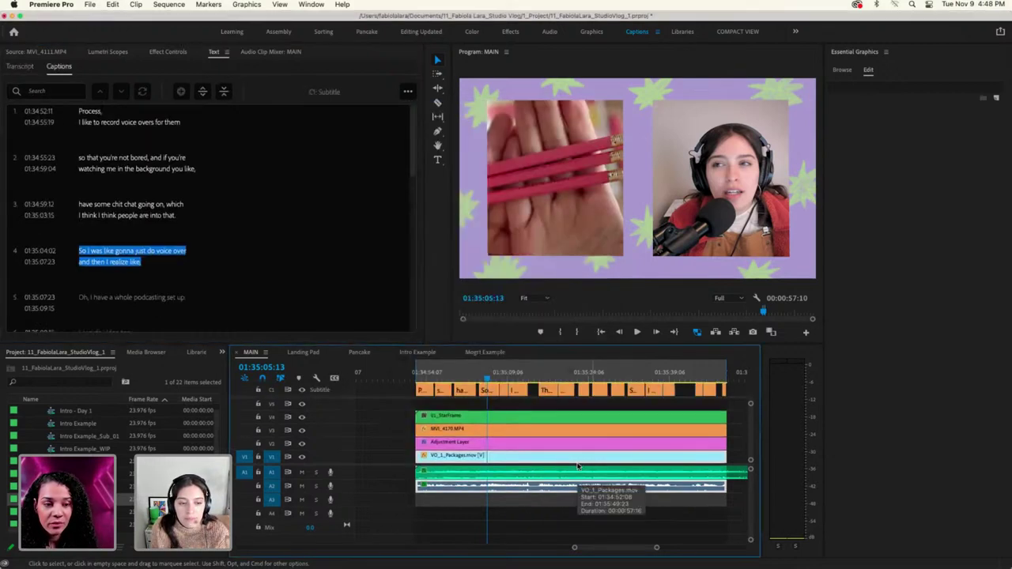
Play the start of the captioned section to check the first subtitle over the video
left_click_drag(489, 371, 421, 385)
key("space")
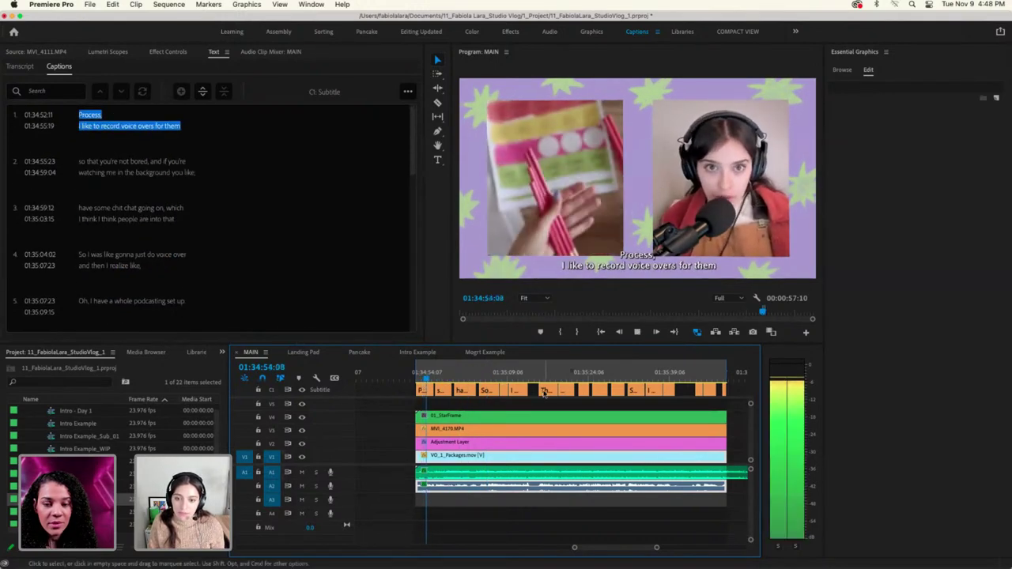
key("space")
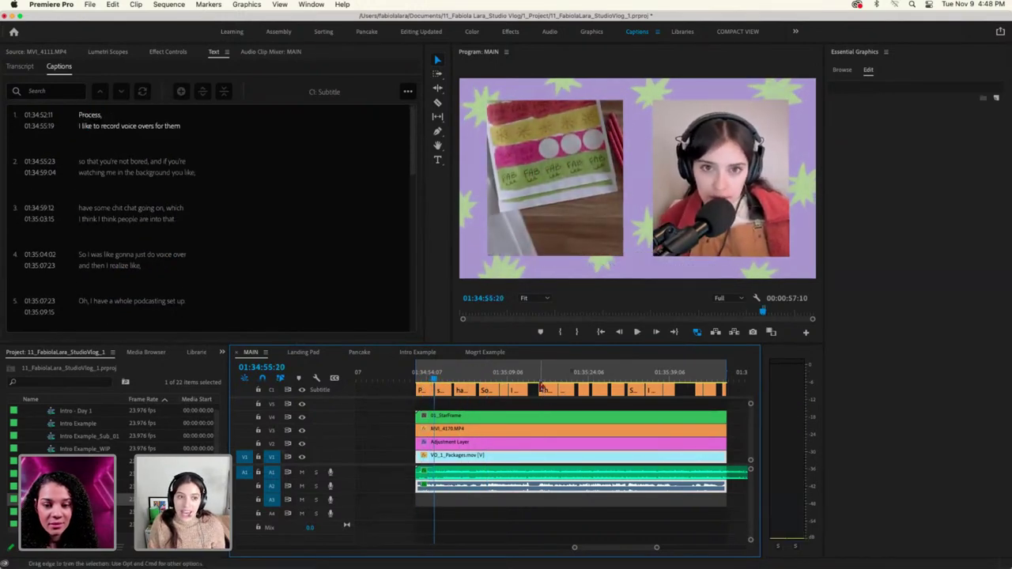
Review the caption export options for SRT, text and CSV files, and select the second caption
left_click(408, 92)
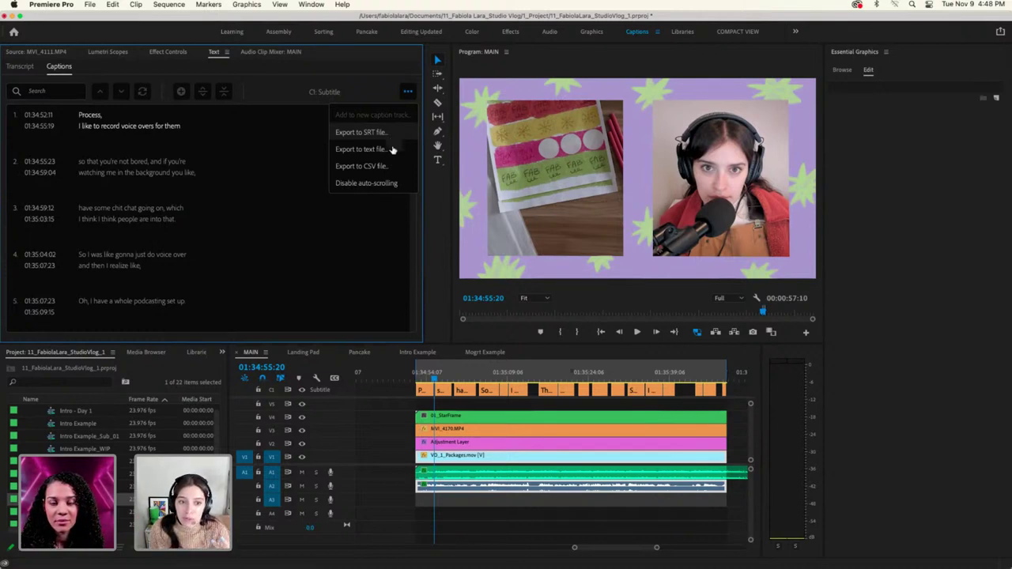
left_click(366, 182)
left_click(311, 169)
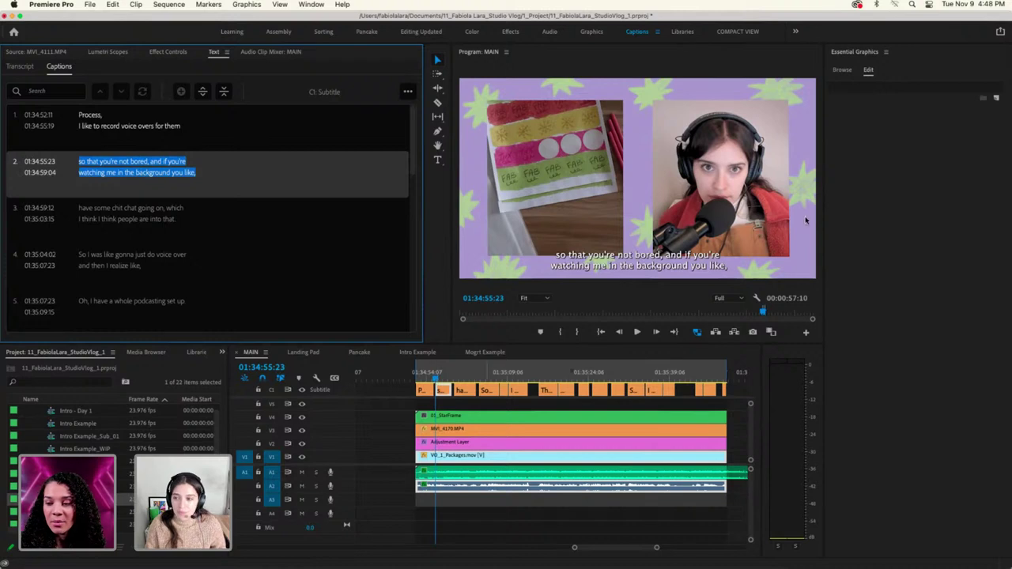
Show the text properties of the first subtitle clip on C1 and play a short passage of the captions
left_click(427, 390)
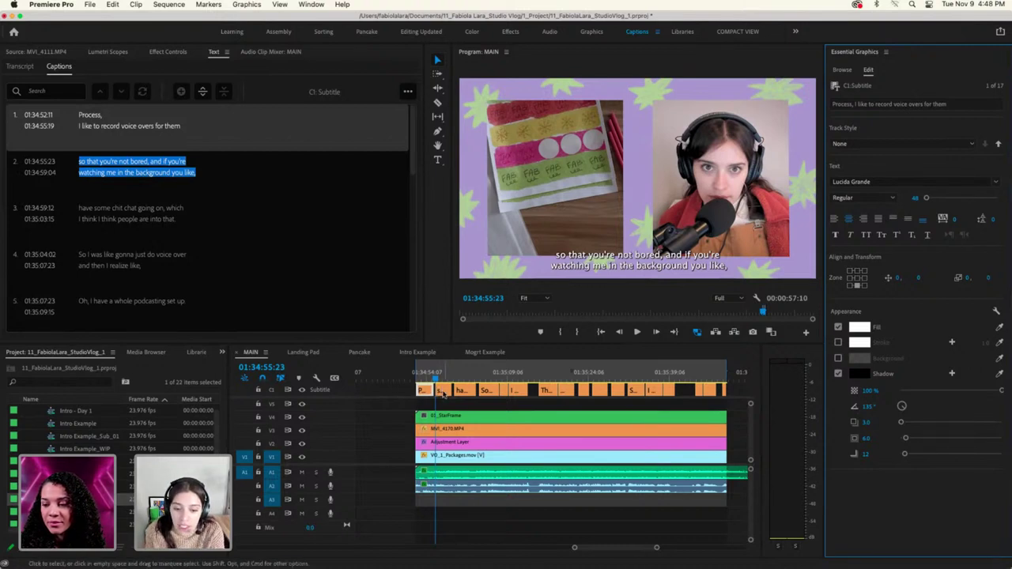
left_click(442, 391)
left_click(425, 391)
key("space")
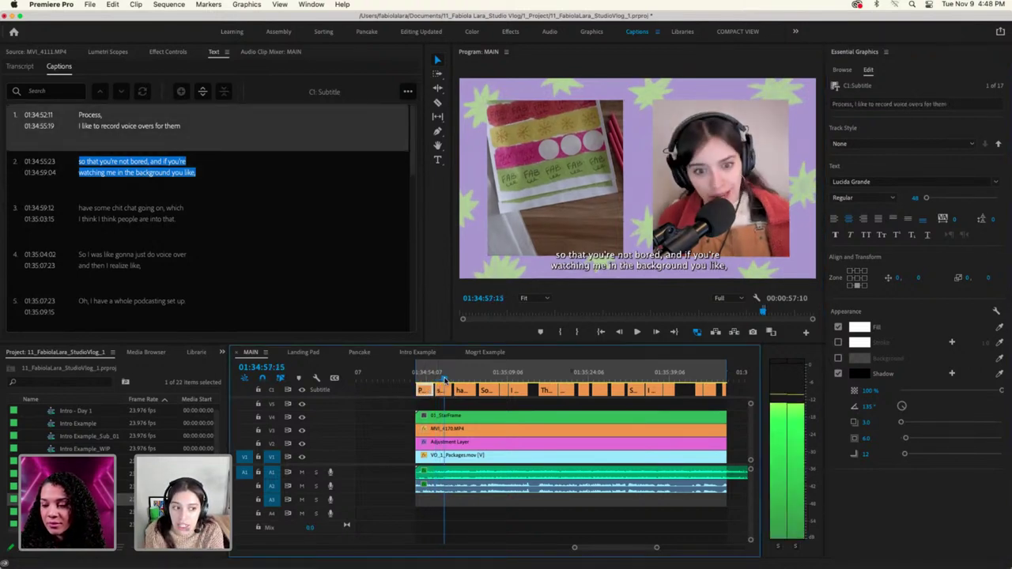
key("space")
Step through the second and third captions, play a short passage, and return the playhead to the first caption
left_click(111, 178)
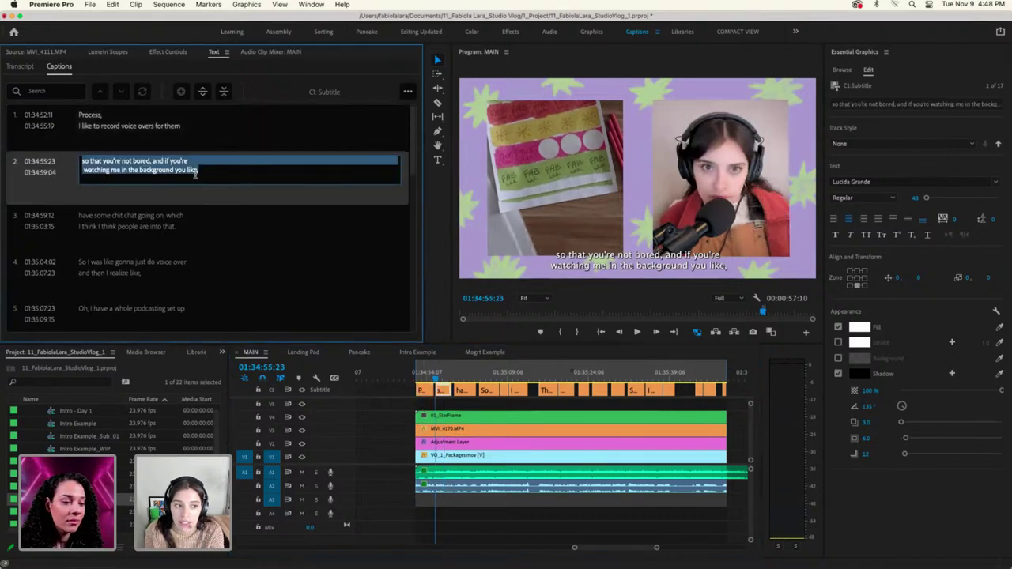
left_click(218, 175)
double_click(267, 228)
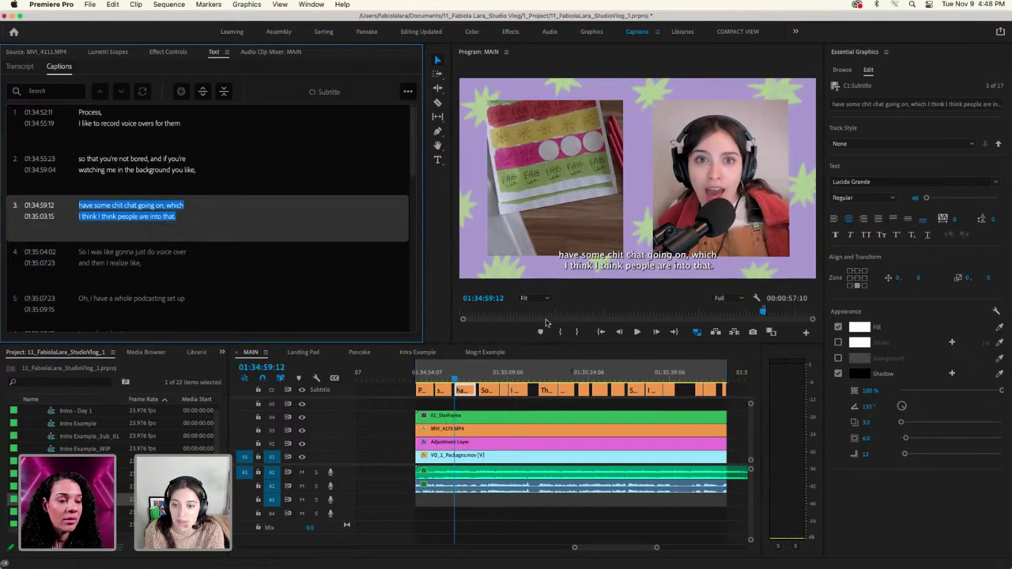
left_click(461, 378)
key("space")
left_click_drag(462, 380, 425, 385)
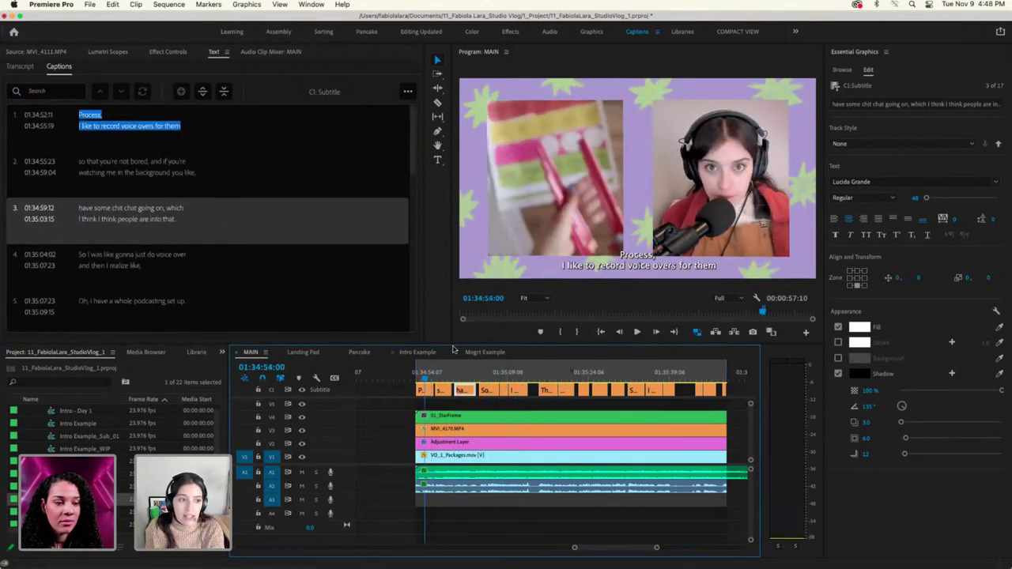
Join the first caption onto one line reading "Process, I like to record voice overs for them"
left_click(112, 131)
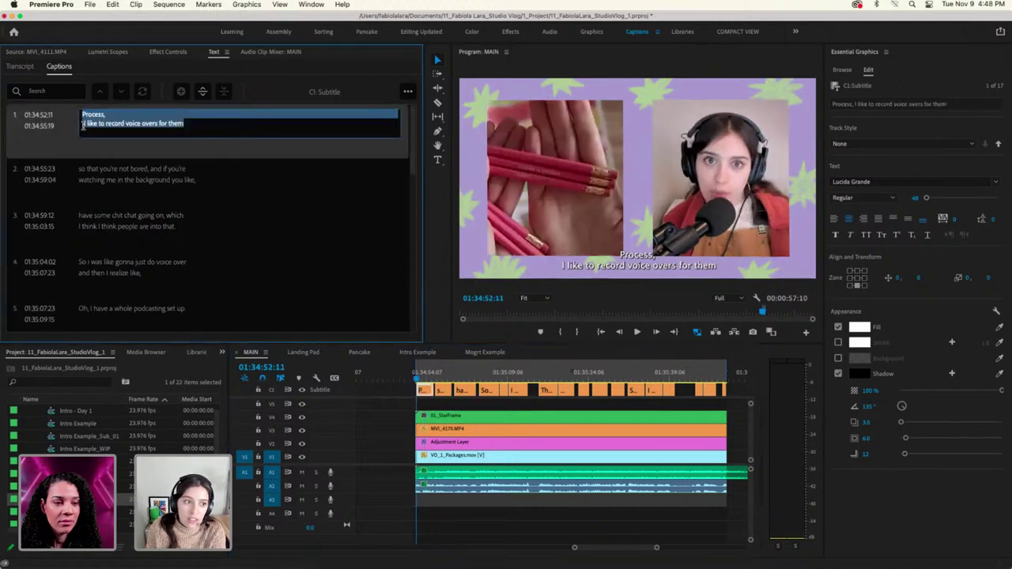
left_click(83, 127)
key("BackSpace")
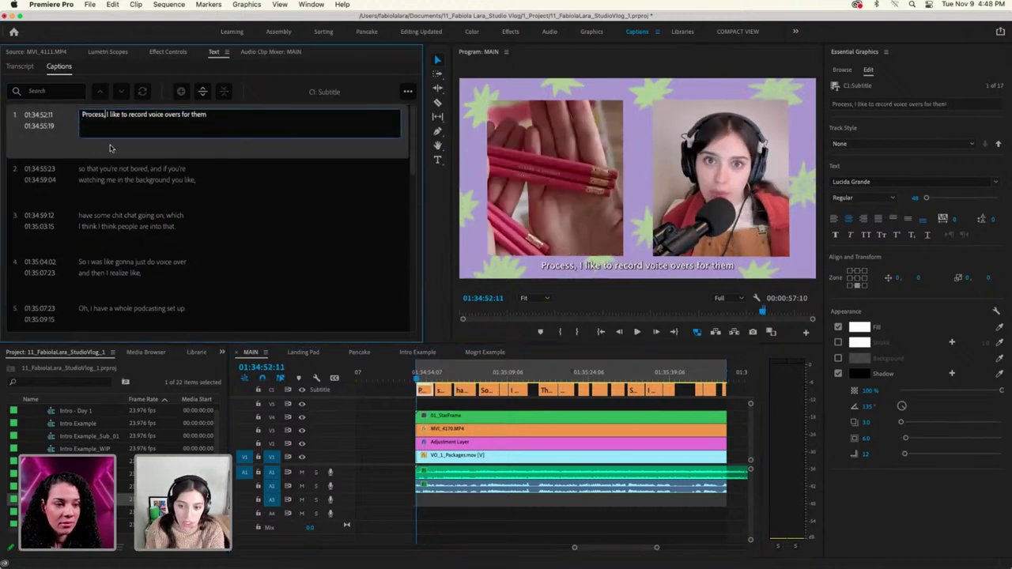
left_click(158, 228)
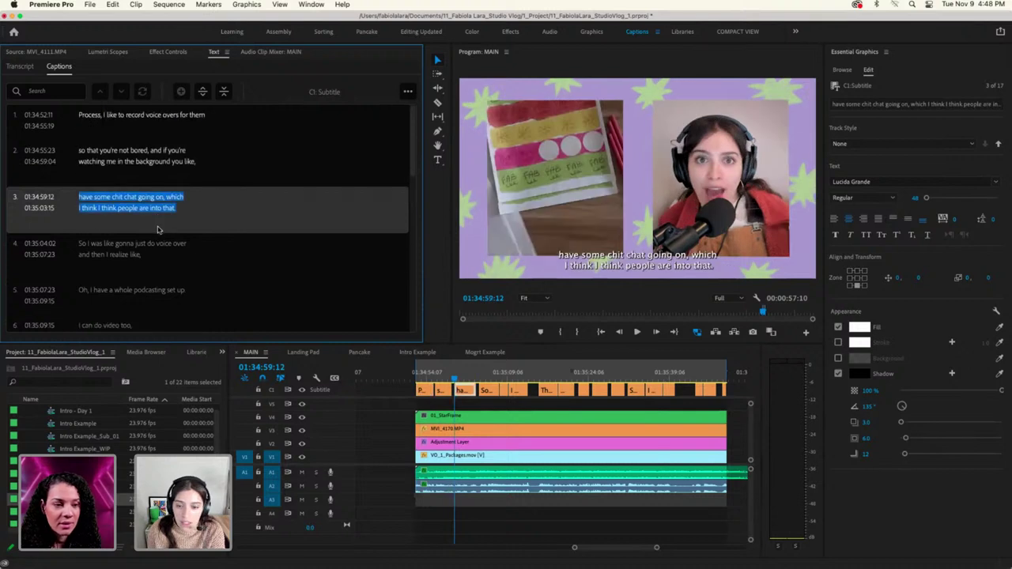
left_click(107, 123)
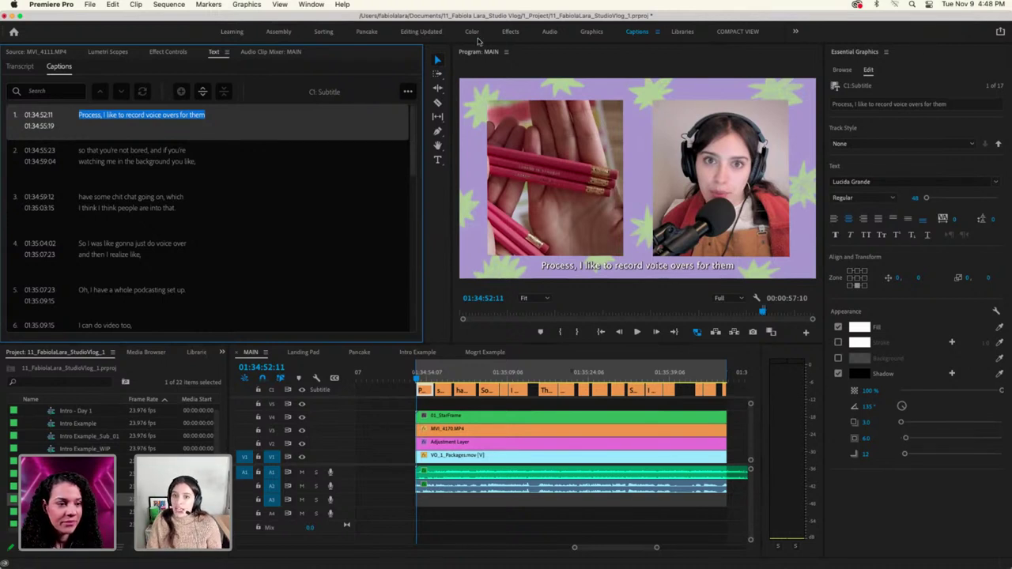
Select the third subtitle clip on C1, try Helvetica for its text, and set the font to Calling Code
left_click(462, 390)
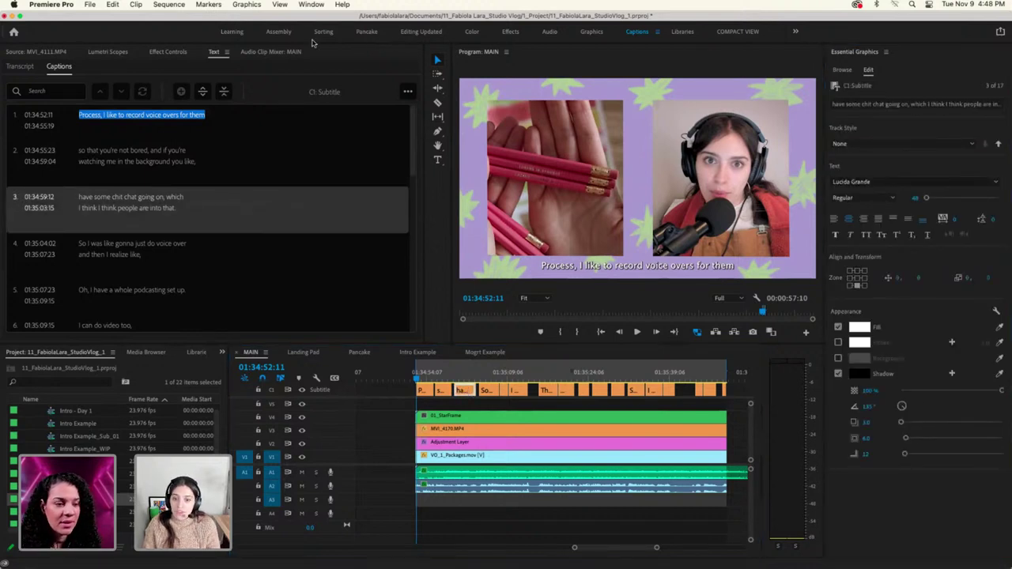
left_click_drag(418, 378, 447, 380)
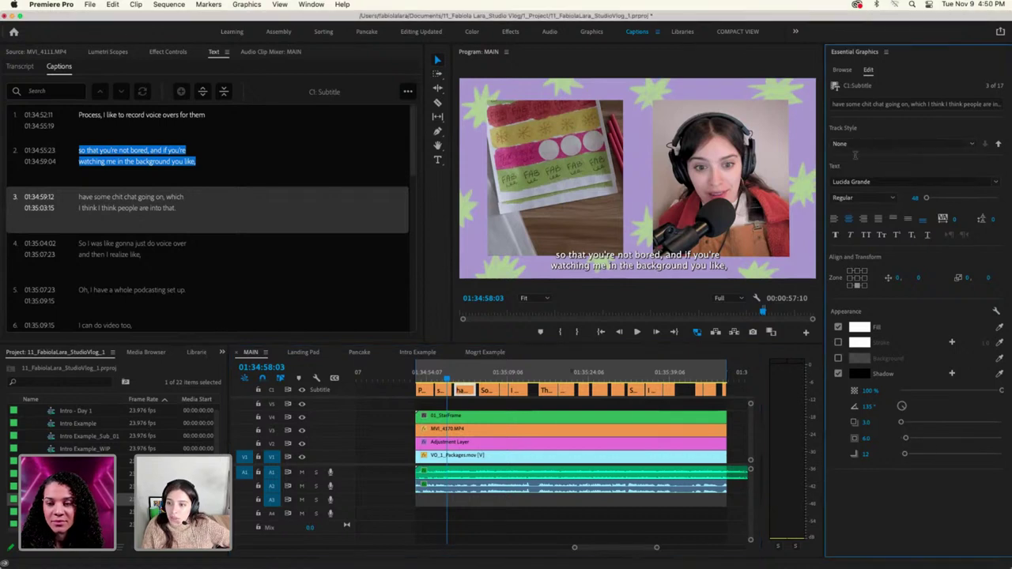
left_click(909, 181)
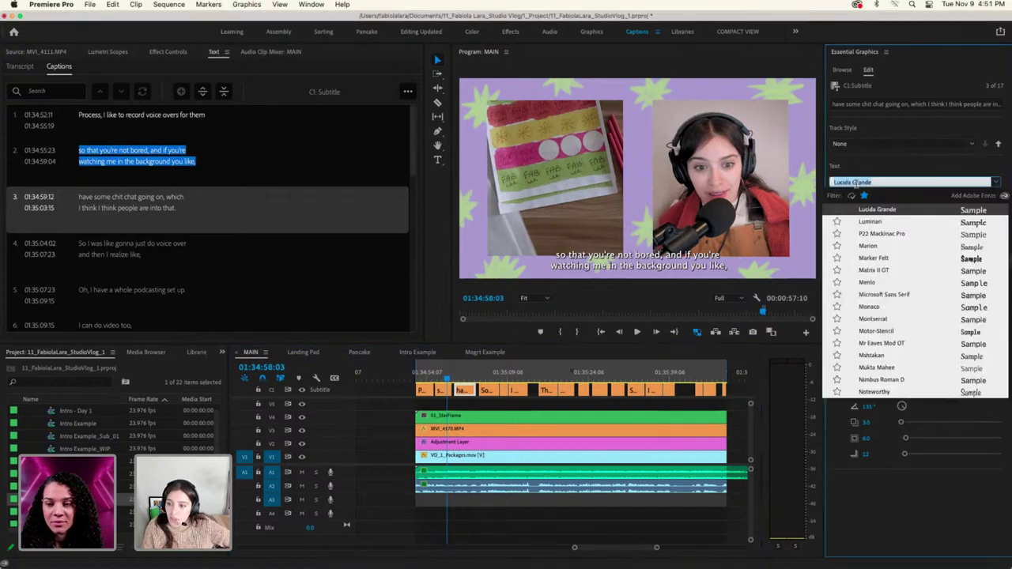
type("helv")
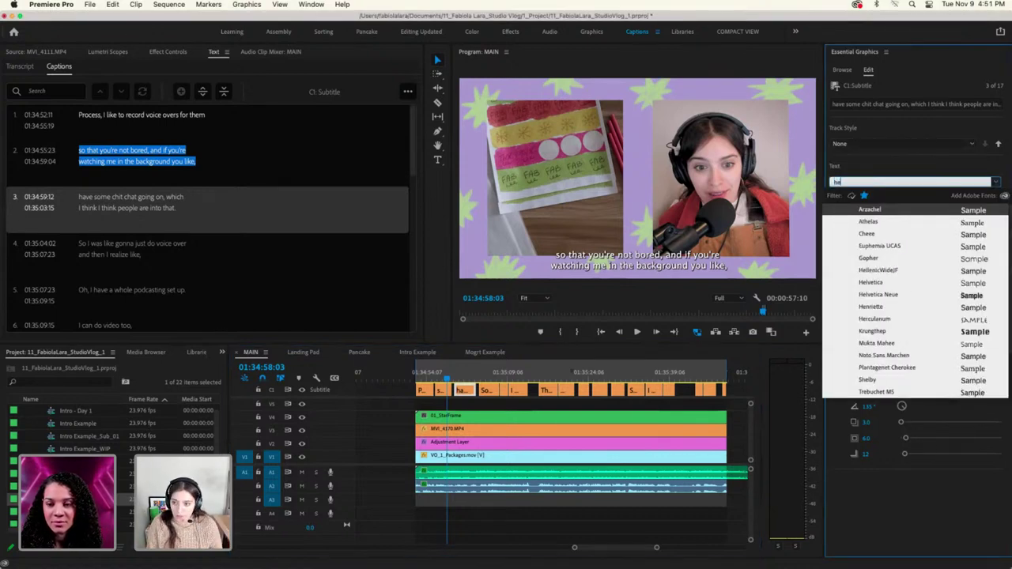
left_click(889, 212)
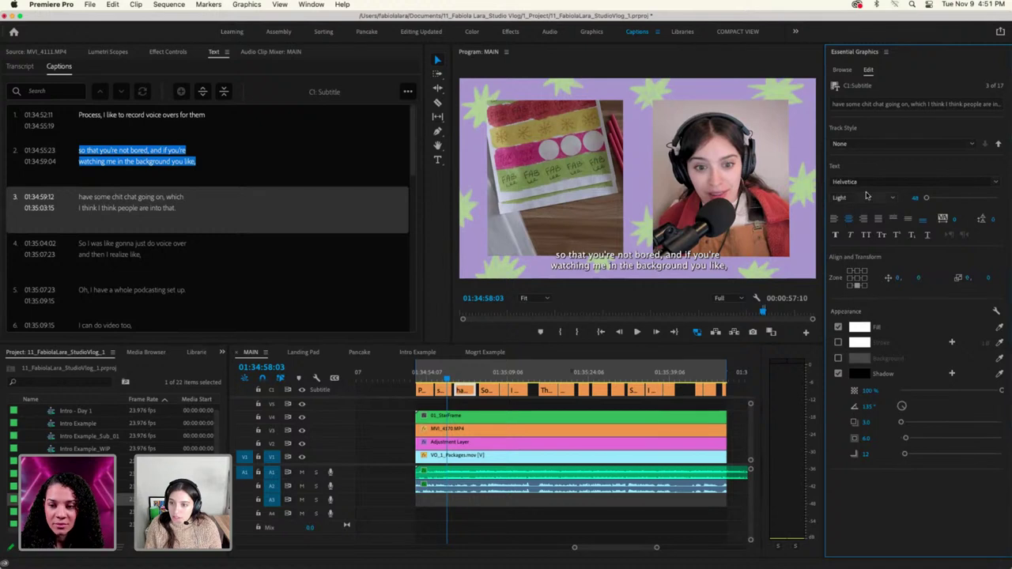
left_click(909, 181)
type("cod")
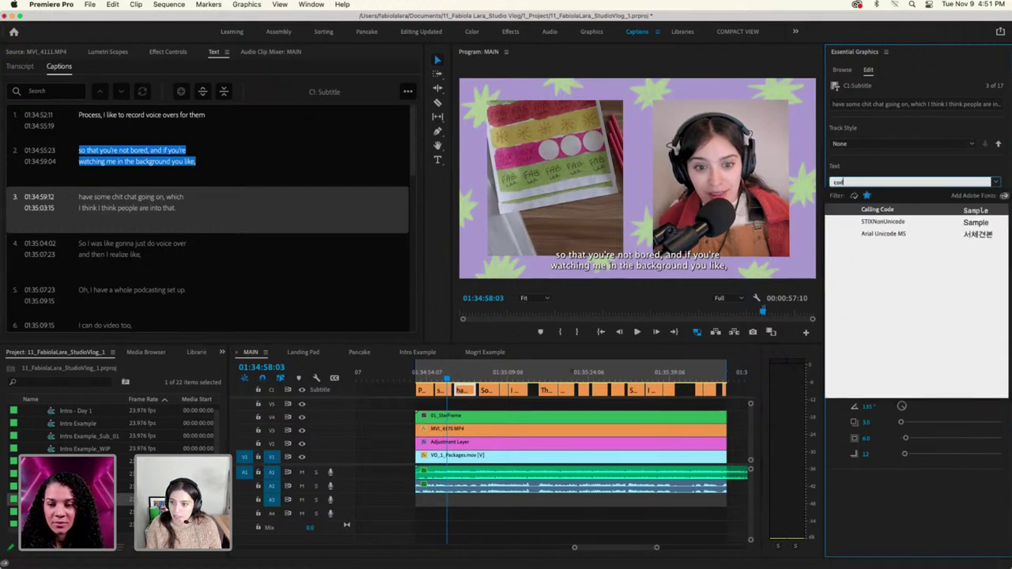
key("Return")
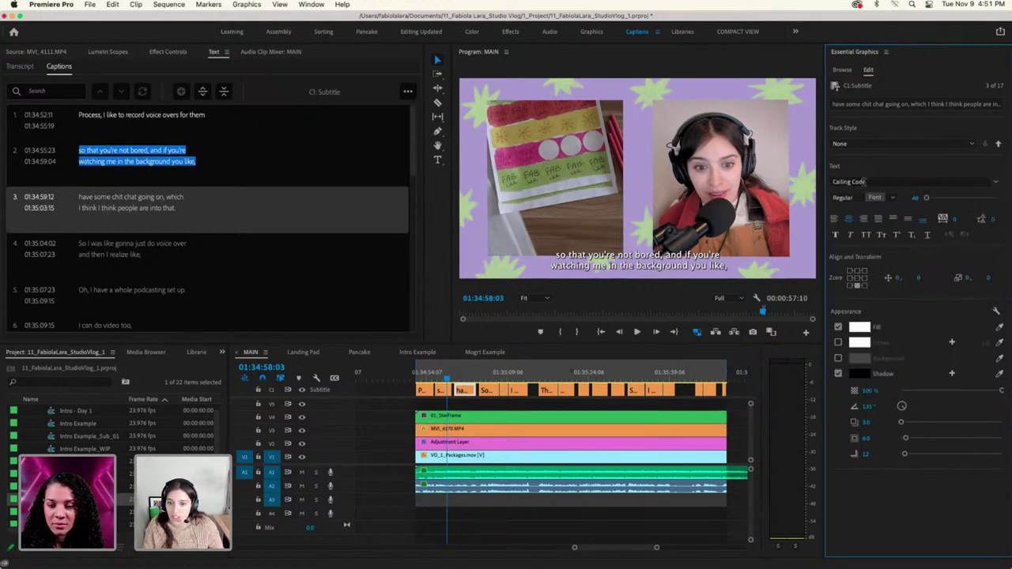
Enlarge the subtitle text to 346 and push the style attributes to all captions on the track
left_click_drag(915, 199, 944, 202)
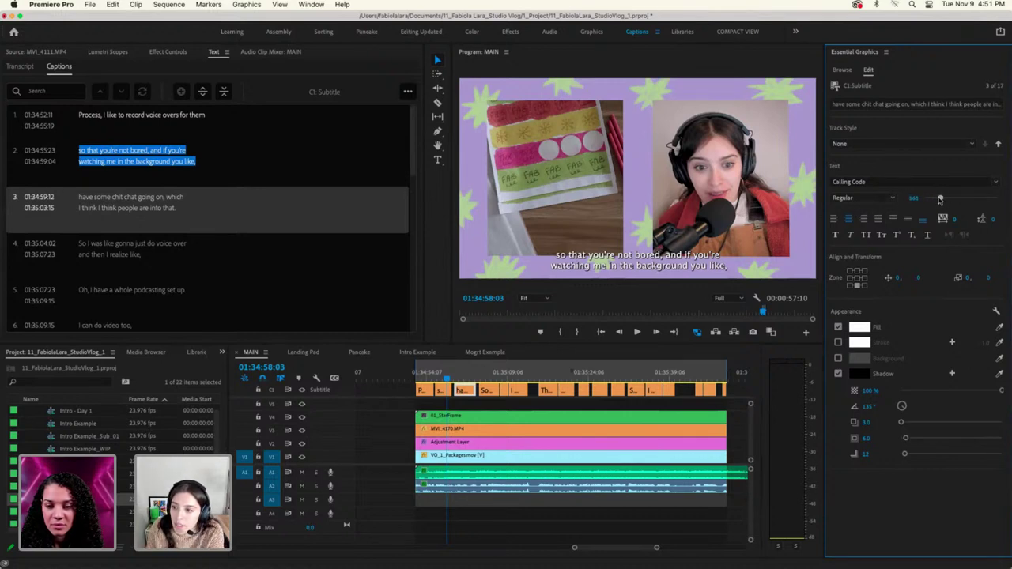
left_click(995, 183)
left_click(995, 182)
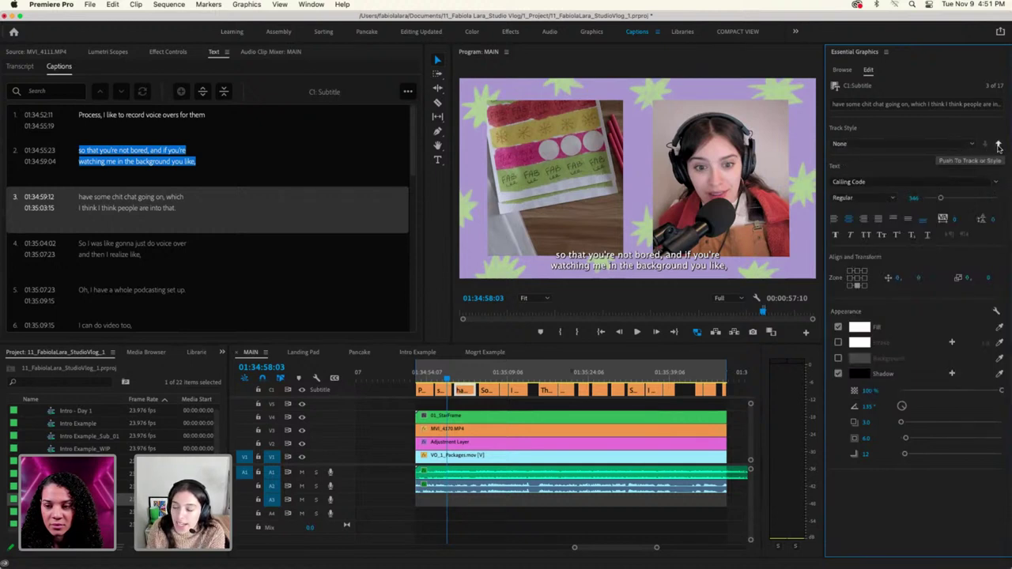
left_click(998, 145)
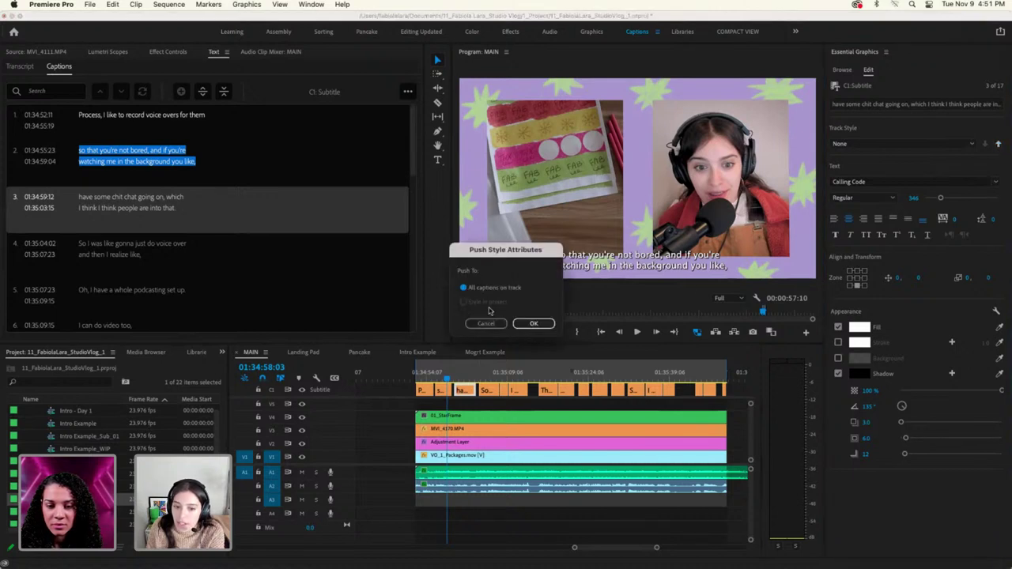
left_click(535, 324)
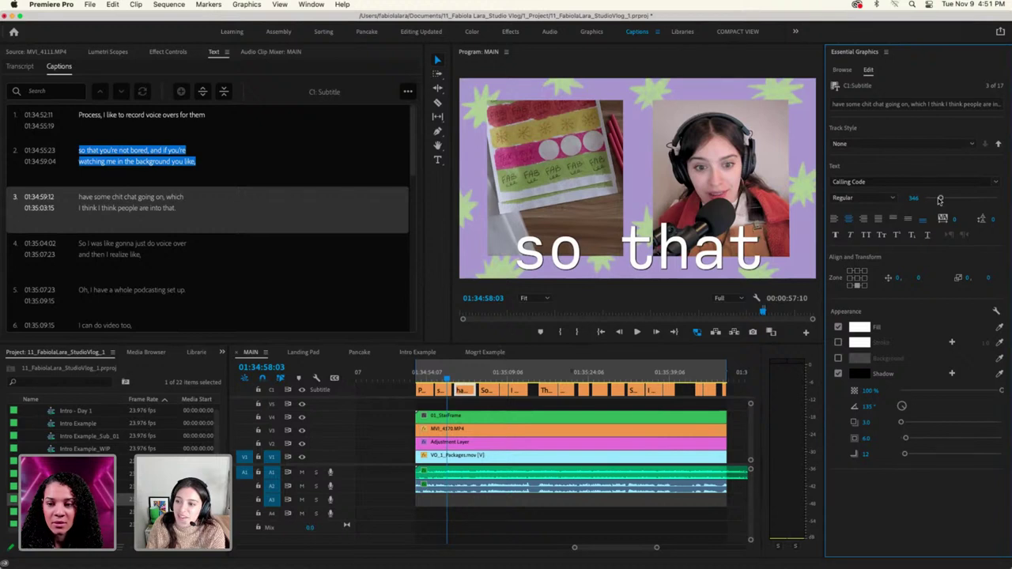
Reduce the subtitle text size to 14, push the style to all captions on the track, and play the result
left_click_drag(939, 199, 931, 200)
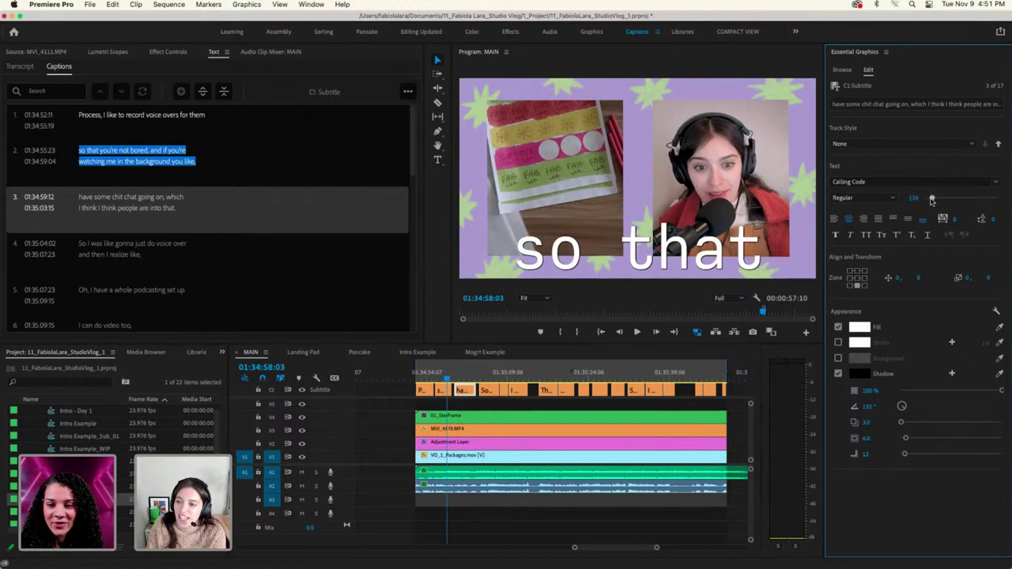
left_click(911, 198)
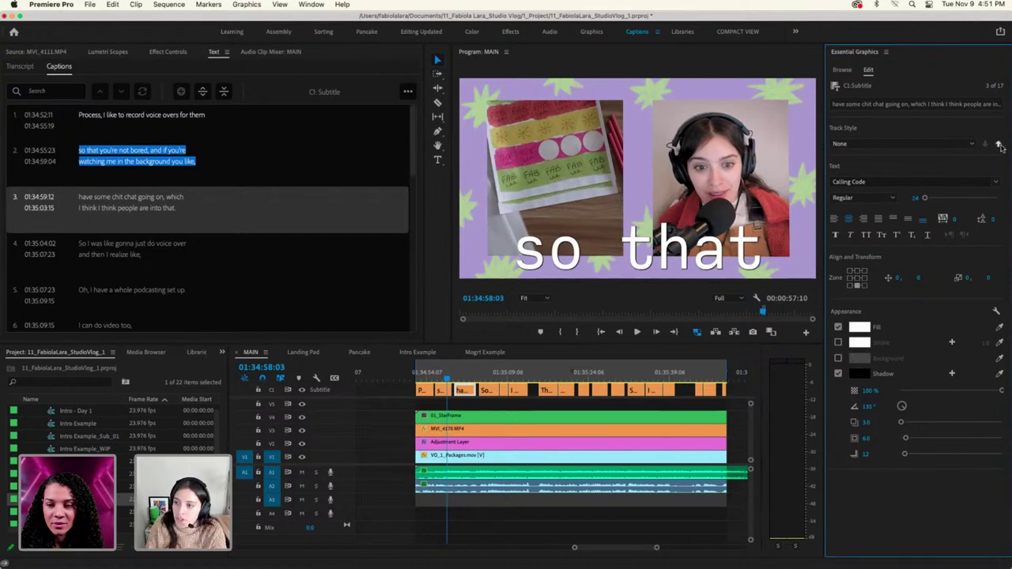
left_click(998, 143)
left_click(550, 326)
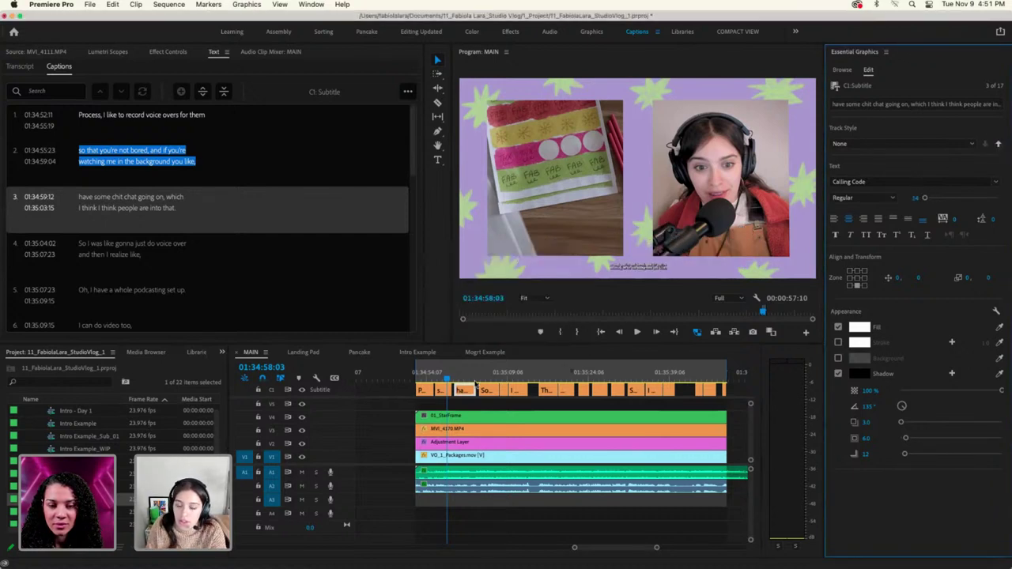
left_click(475, 384)
key("space")
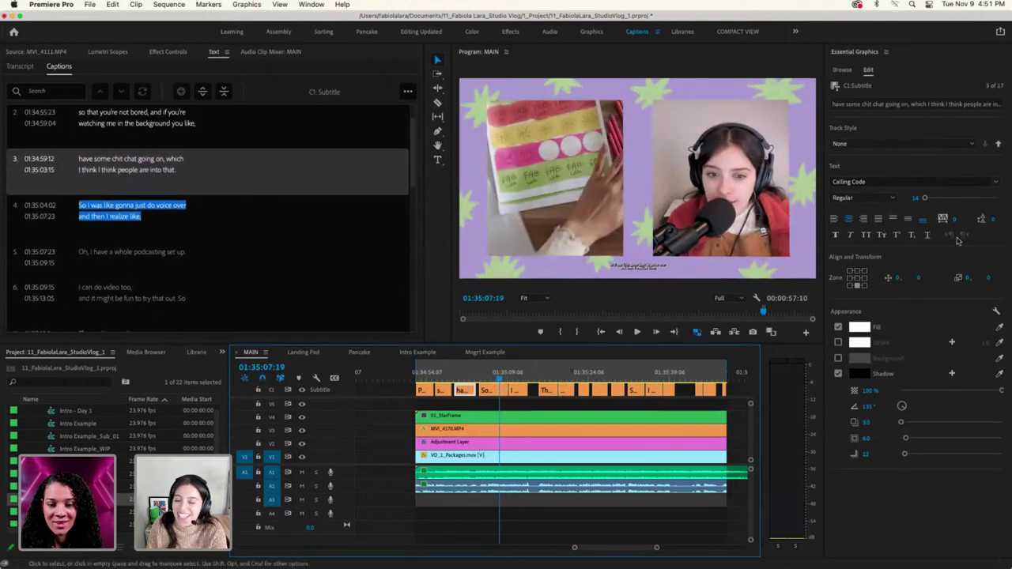
Move the playhead over the third caption and set its font size to 47
left_click(464, 376)
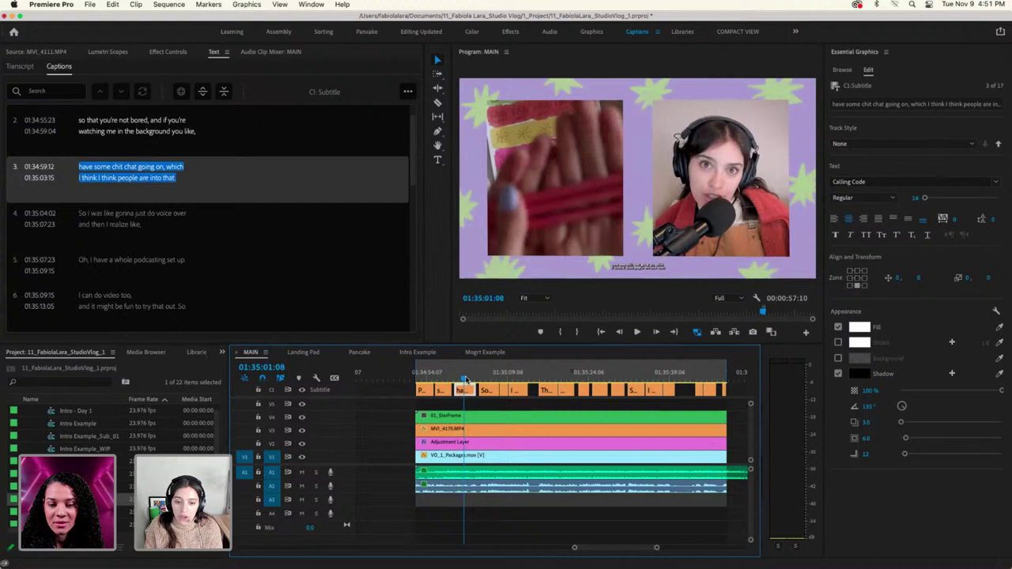
left_click(944, 199)
left_click(927, 198)
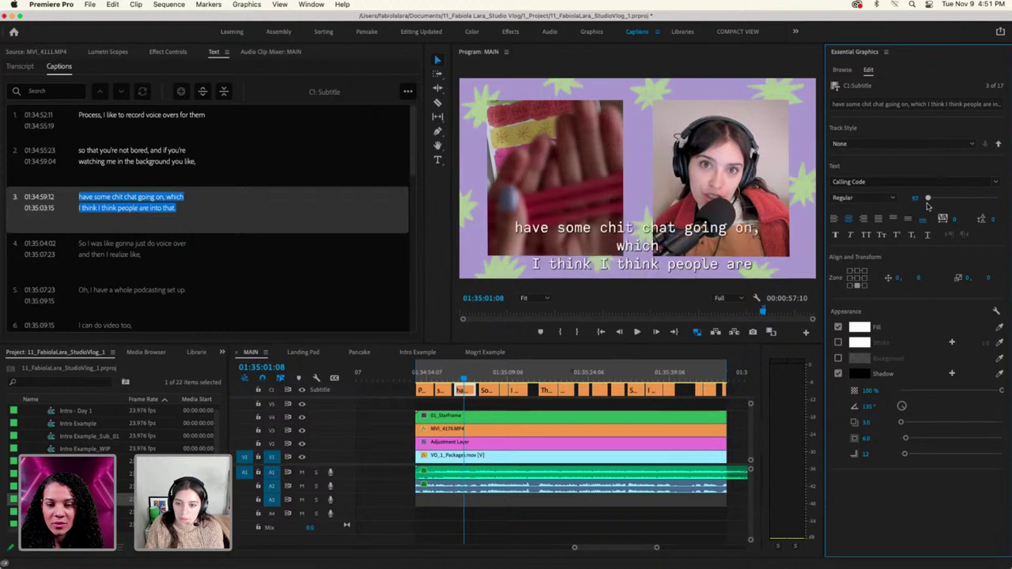
left_click_drag(928, 205, 927, 204)
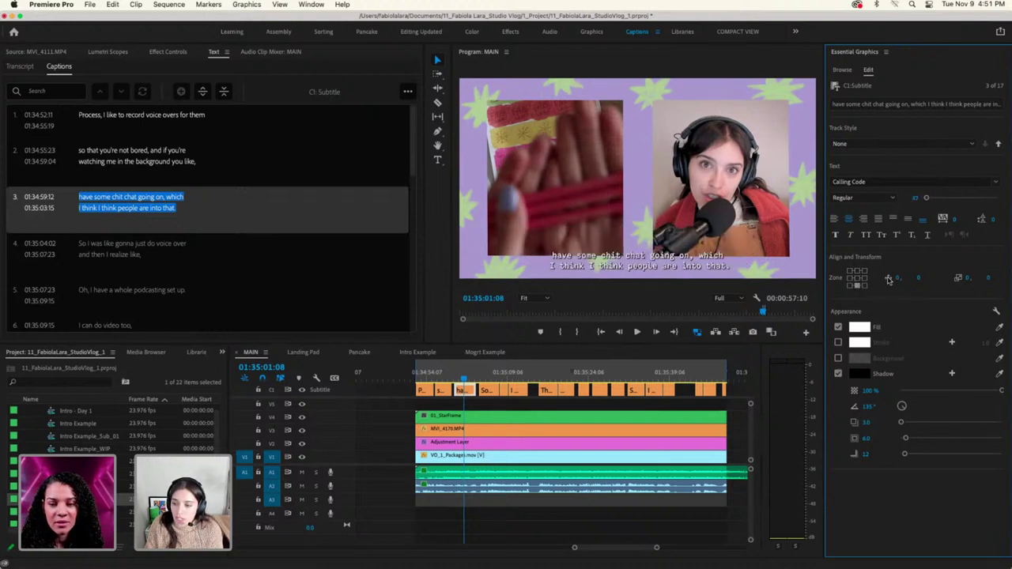
Set the third caption's vertical position offset to -35 and push its style to all captions on the track
mouse_move(917, 278)
left_mouse_down()
mouse_move(935, 282)
mouse_move(921, 281)
left_mouse_up()
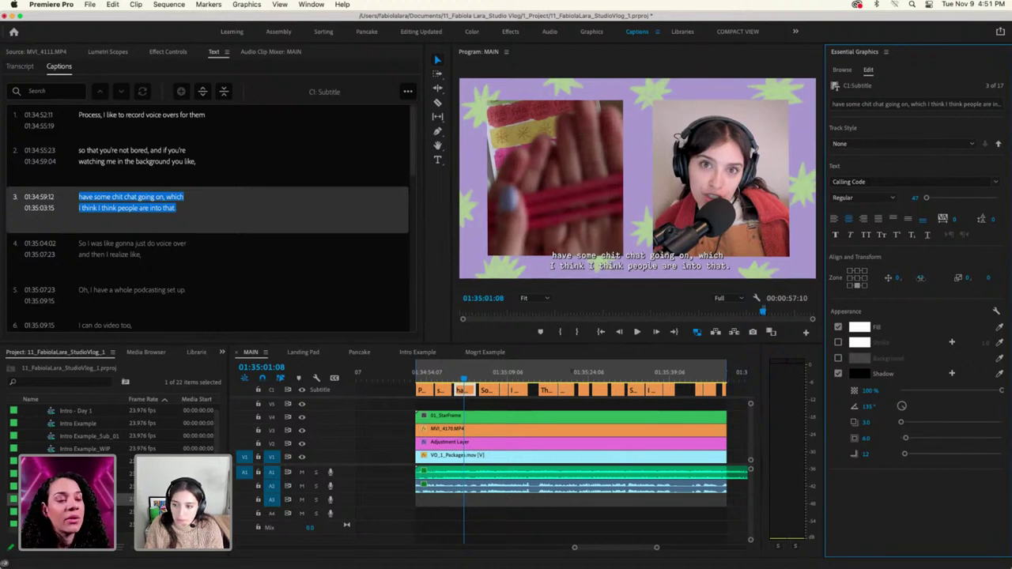
left_click_drag(921, 278, 930, 281)
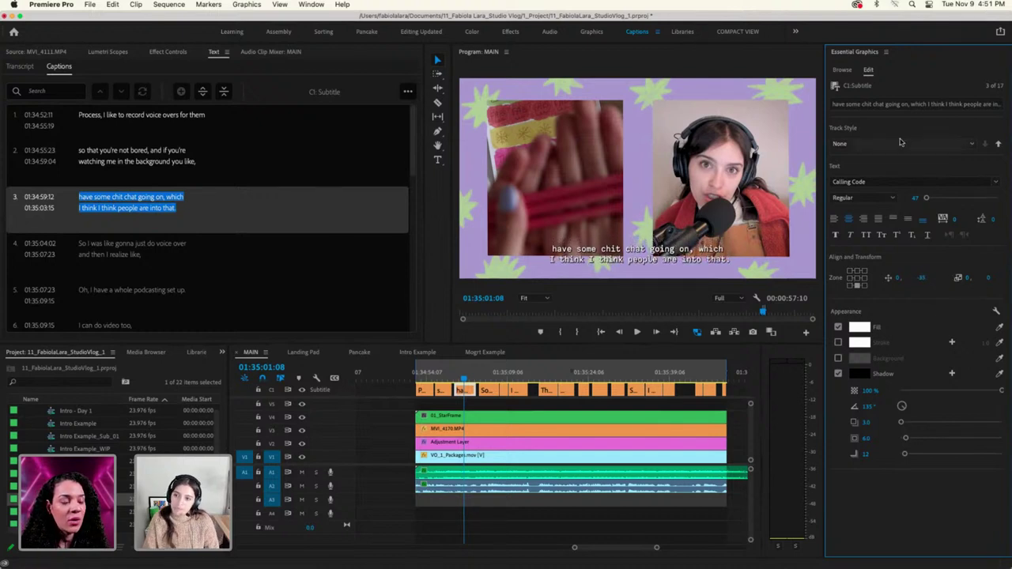
left_click(998, 143)
left_click(541, 325)
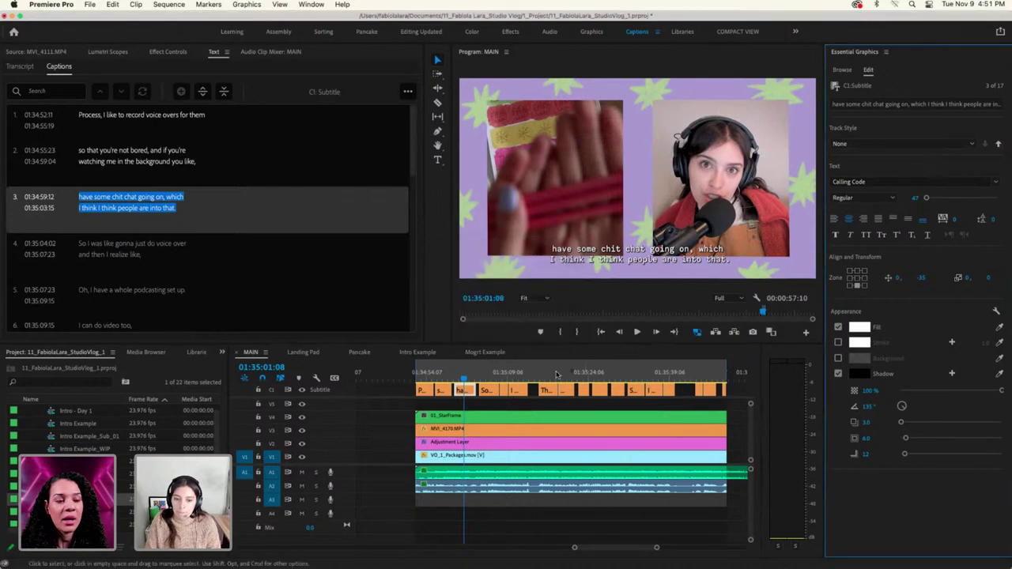
Check the restyled third and fourth captions over the video
left_click(474, 383)
key("Down")
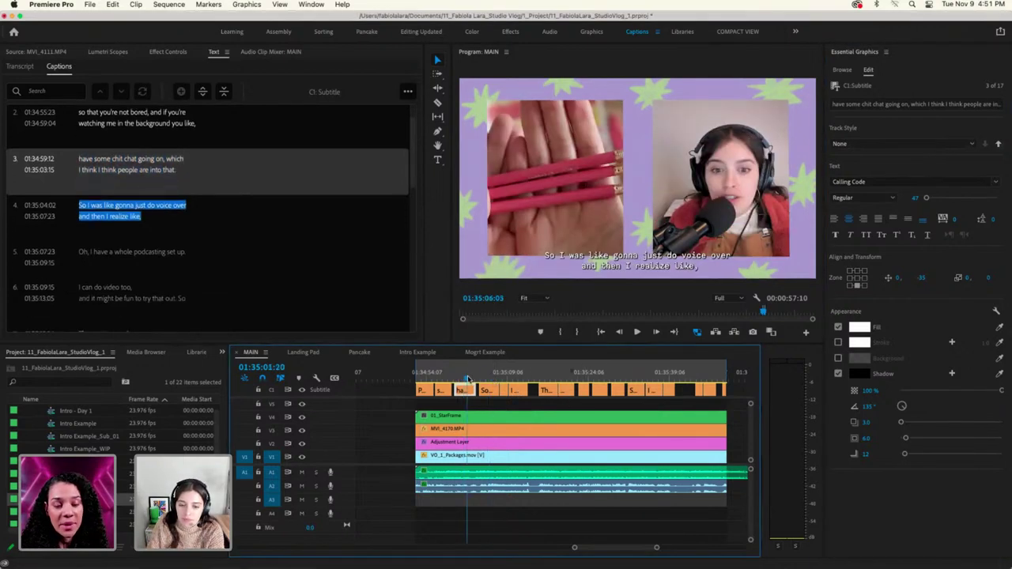
left_click(468, 379)
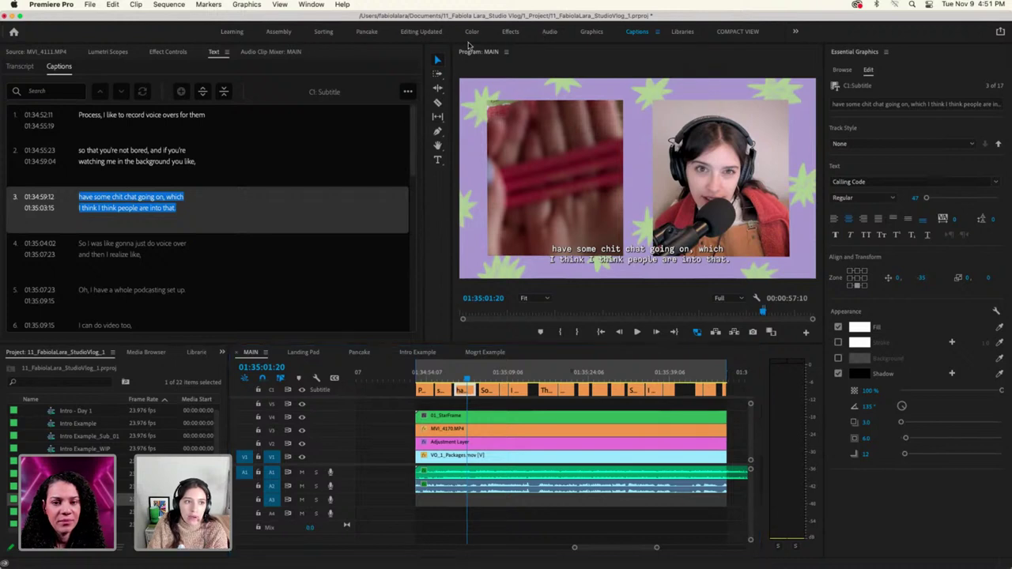
Review the additional caption options and check individual captions in the list, including the first, fifth and fourth
left_click(408, 91)
left_click(229, 119)
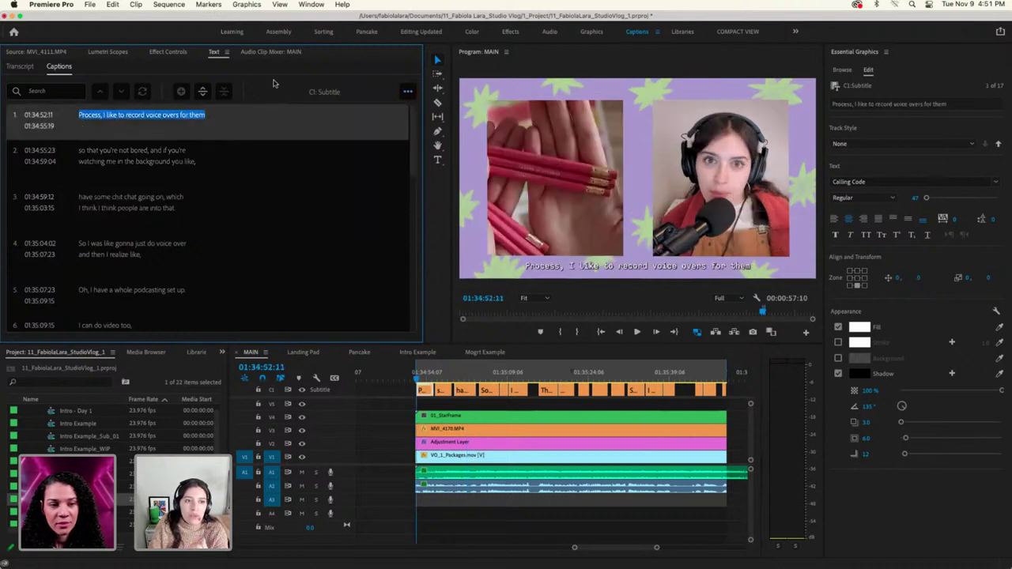
left_click(408, 92)
left_click(332, 286)
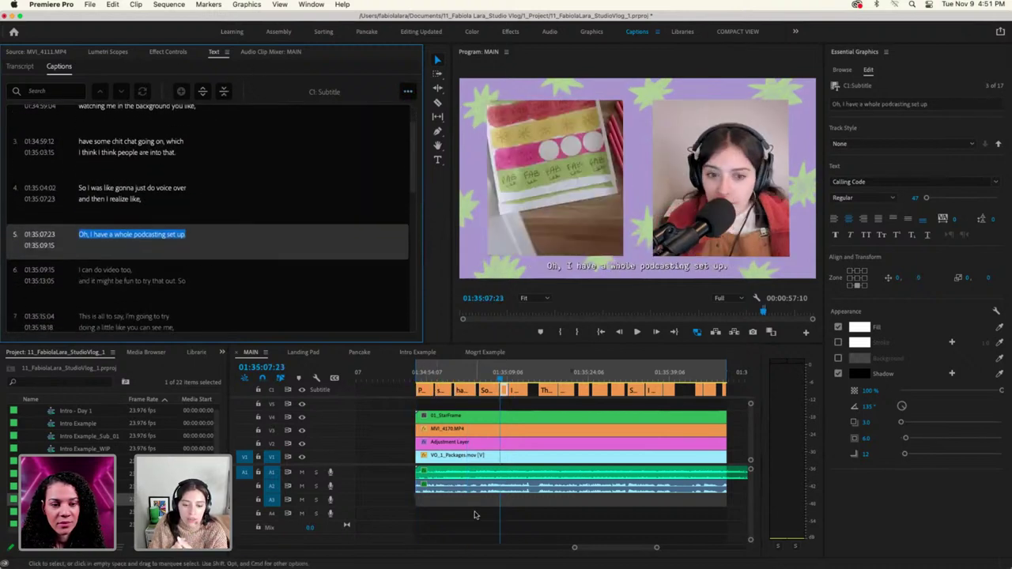
left_click(408, 92)
left_click(255, 169)
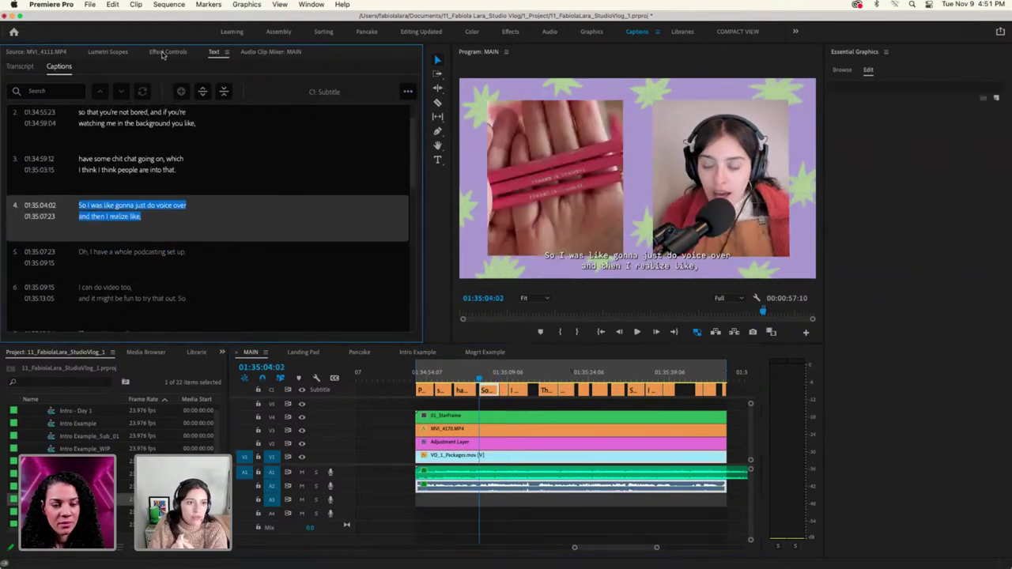
Show the sequence transcript and point out its caption creation command
left_click(23, 68)
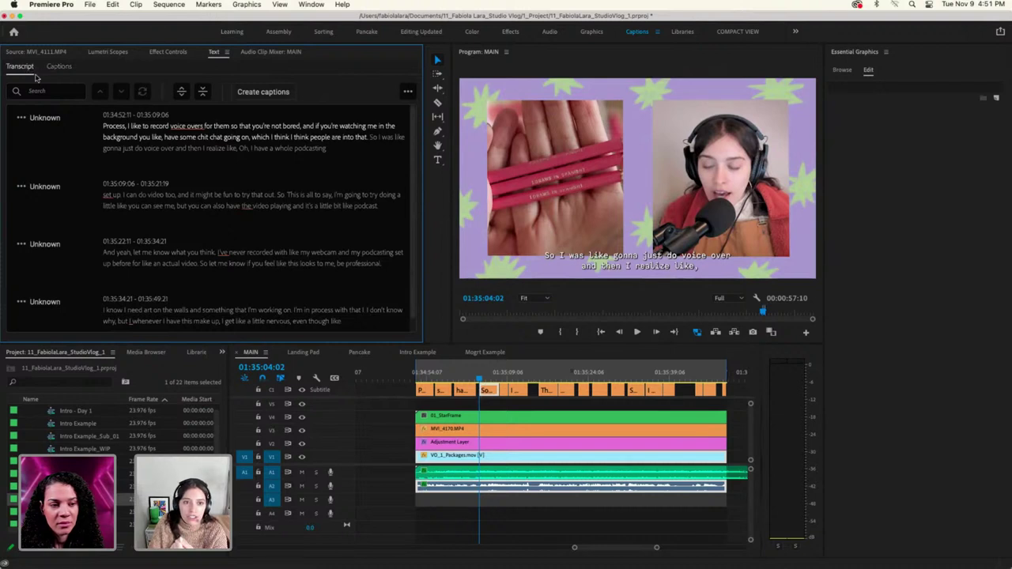
left_click(285, 94)
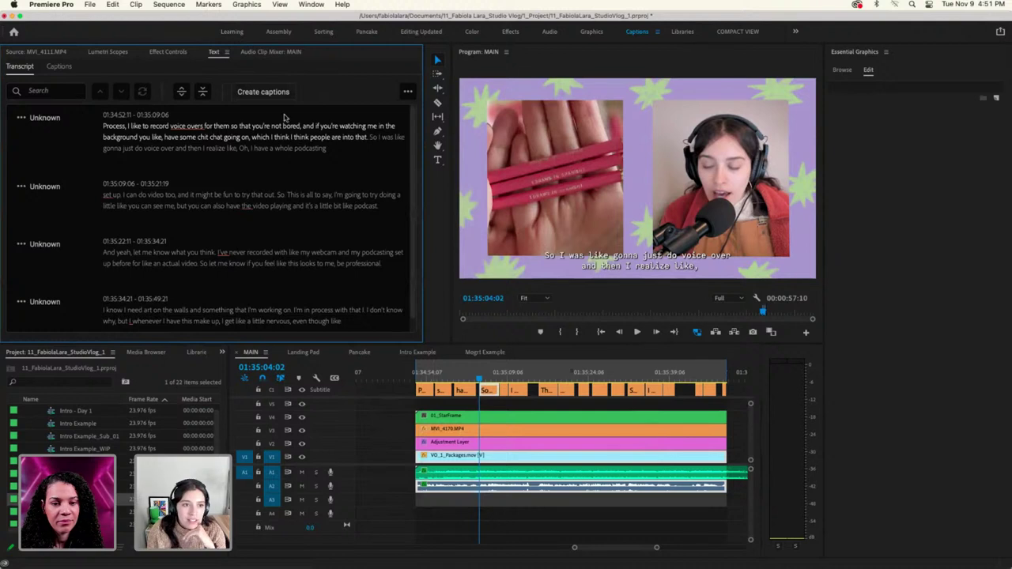
Return to the captions list and select the fourth caption on the subtitle track
left_click(59, 68)
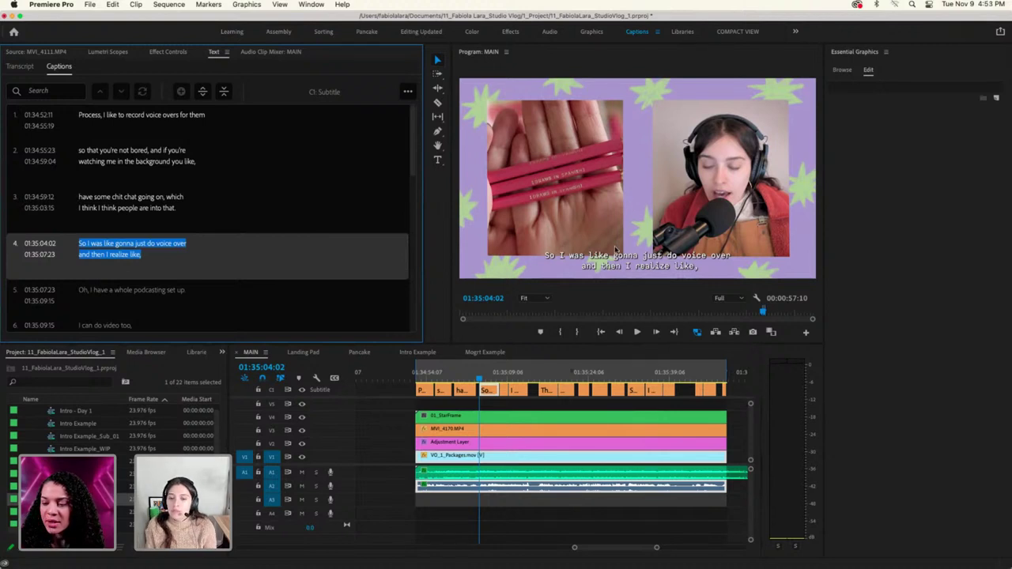
left_click(486, 390)
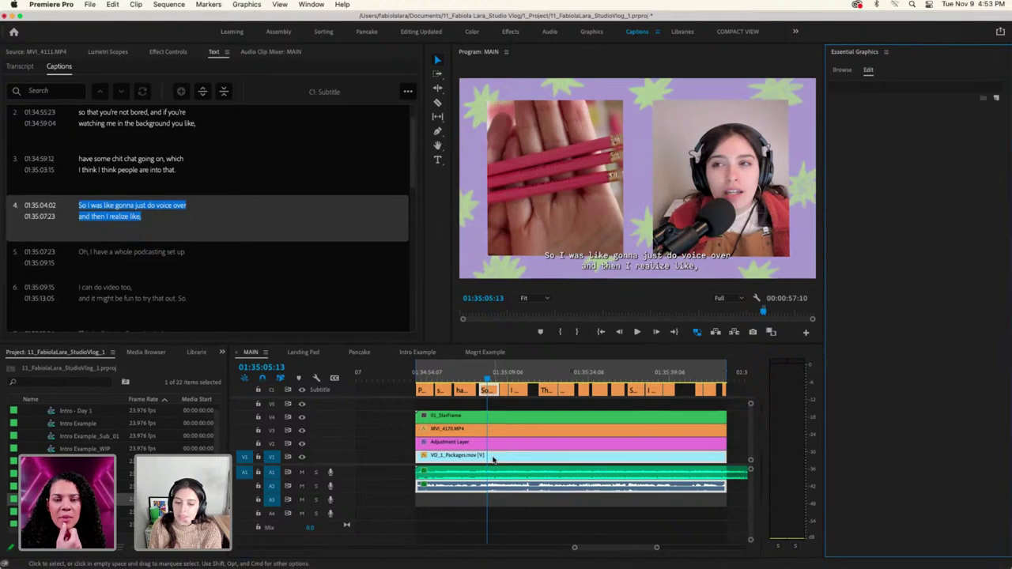
left_click(497, 489)
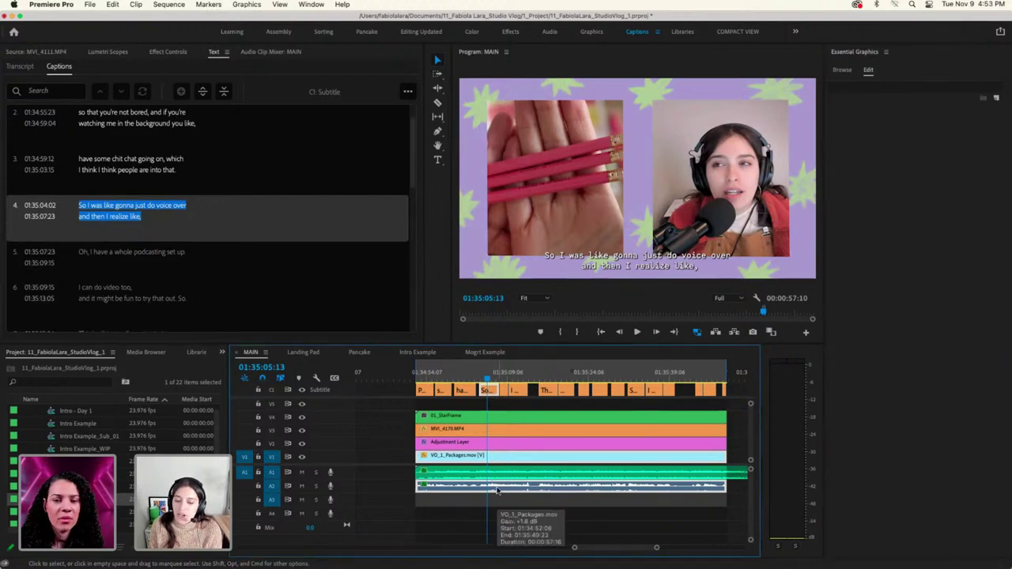
left_click(492, 393)
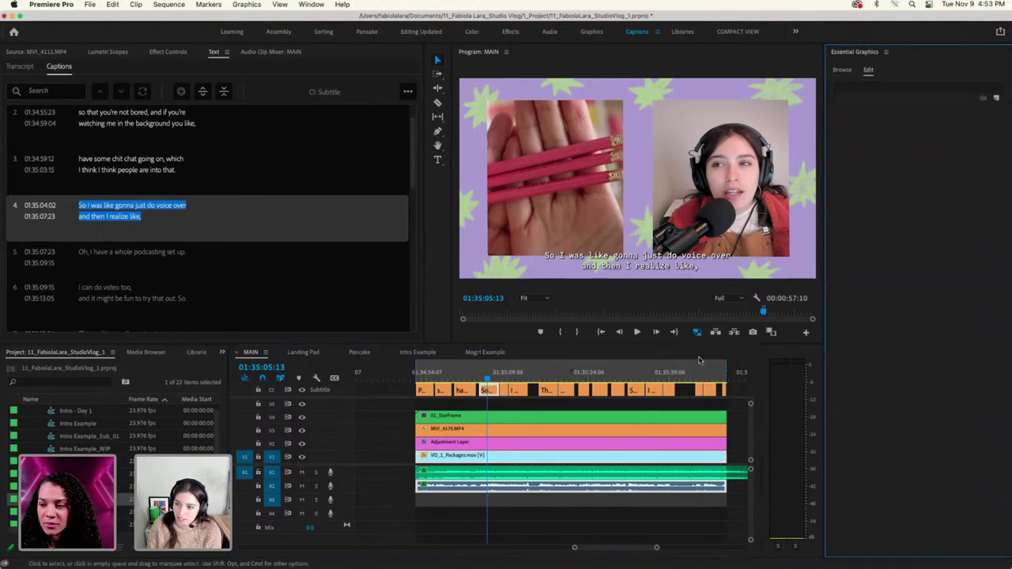
left_click(490, 392)
key("Down")
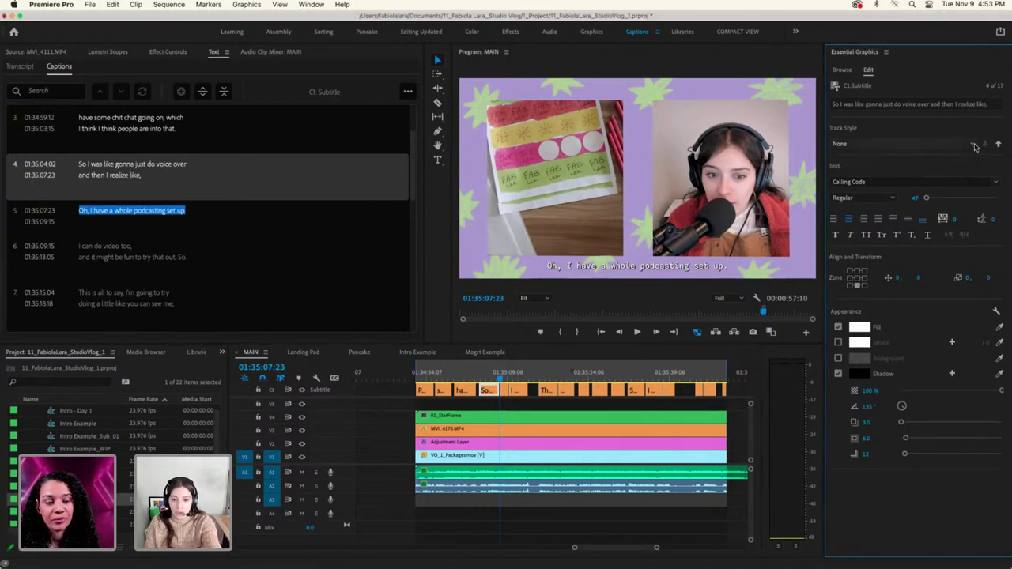
Set the fourth caption's fill colour to magenta (D816A1) and push its style to all captions on the track
left_click(867, 329)
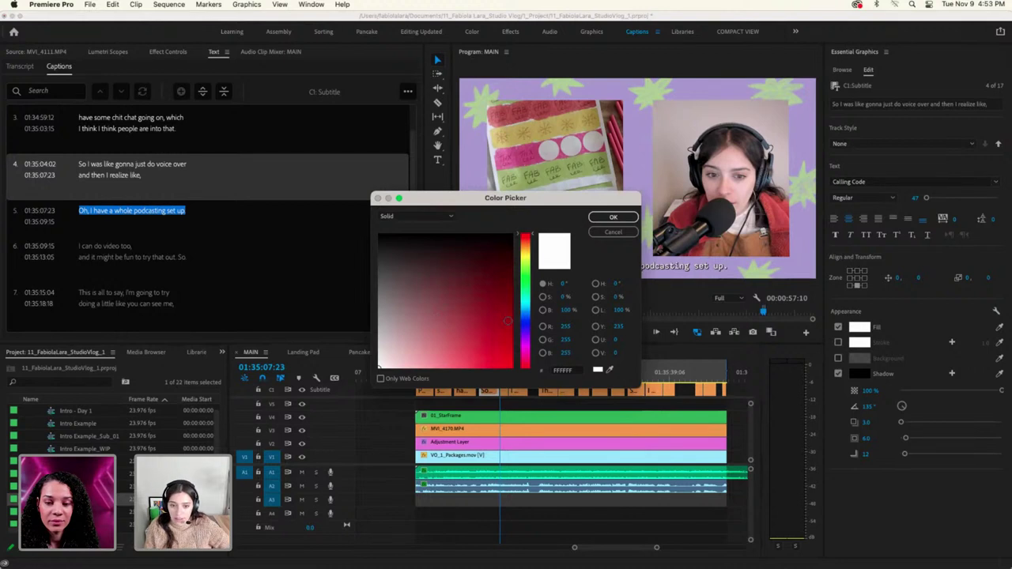
left_click(525, 310)
left_click(498, 328)
left_click(525, 349)
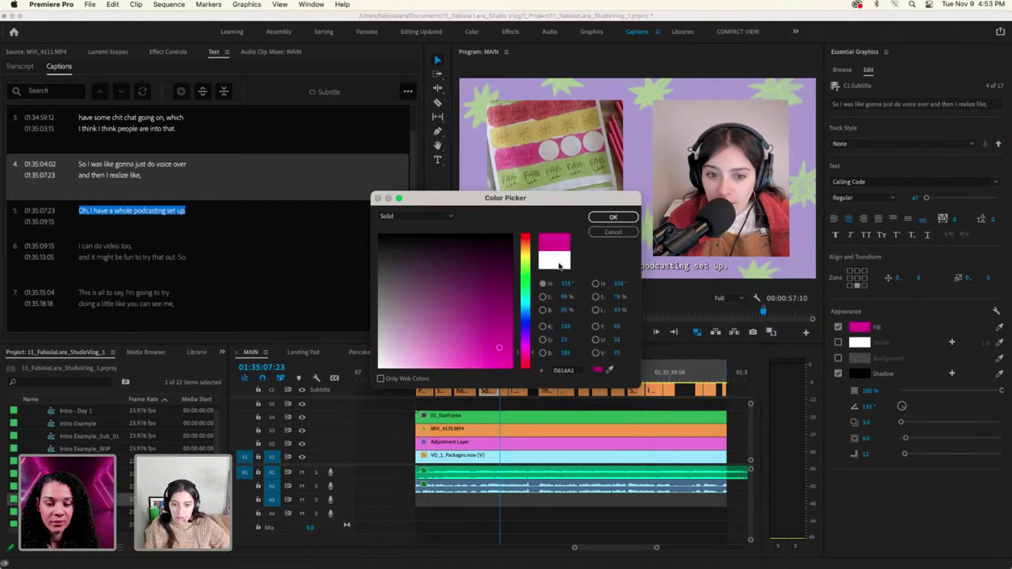
left_click(597, 217)
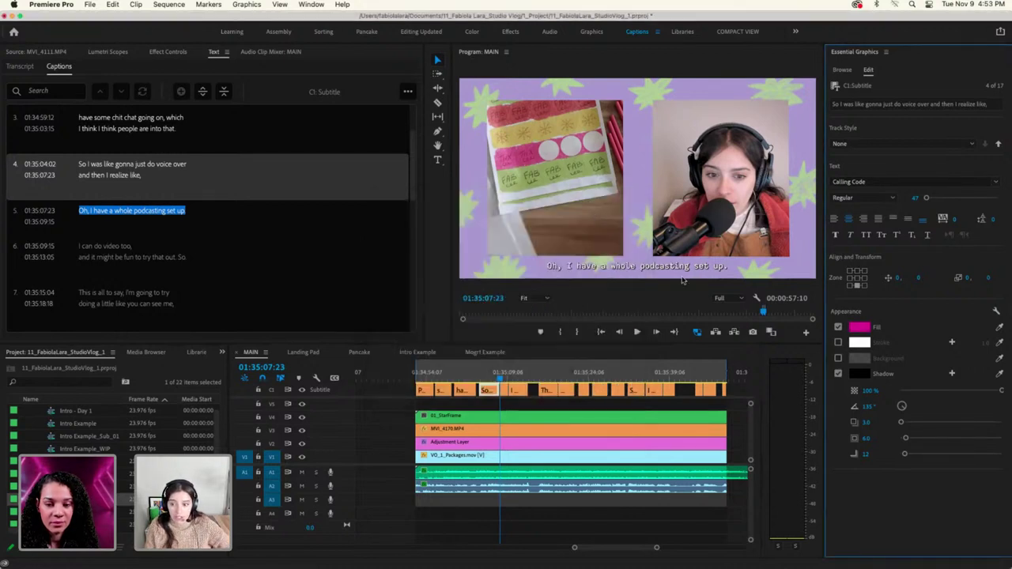
left_click(486, 380)
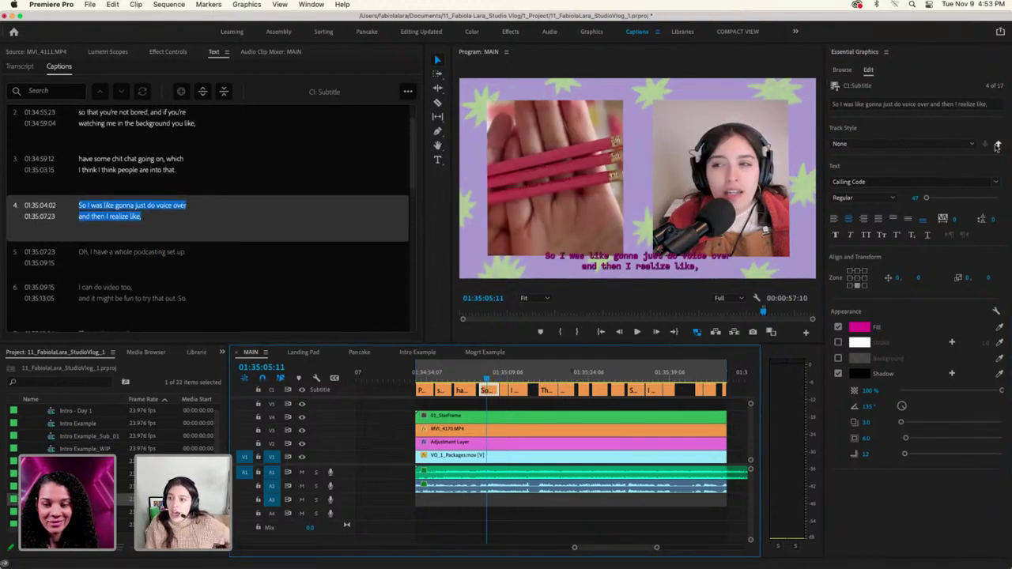
left_click(997, 147)
left_click(532, 323)
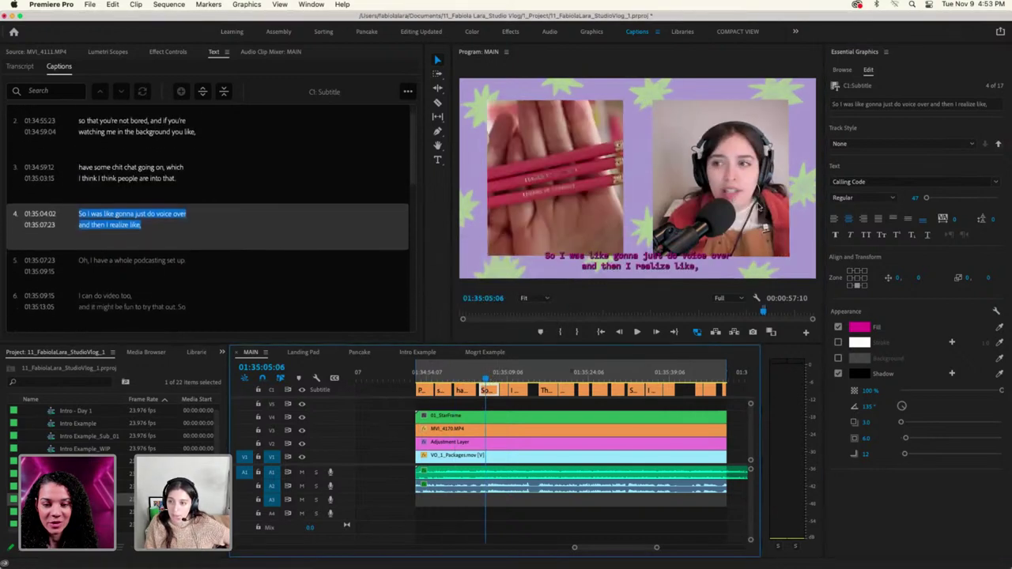
Save the magenta caption look as a new track style named "Insane Pink Captions" and keep it selected for the track
left_click(873, 144)
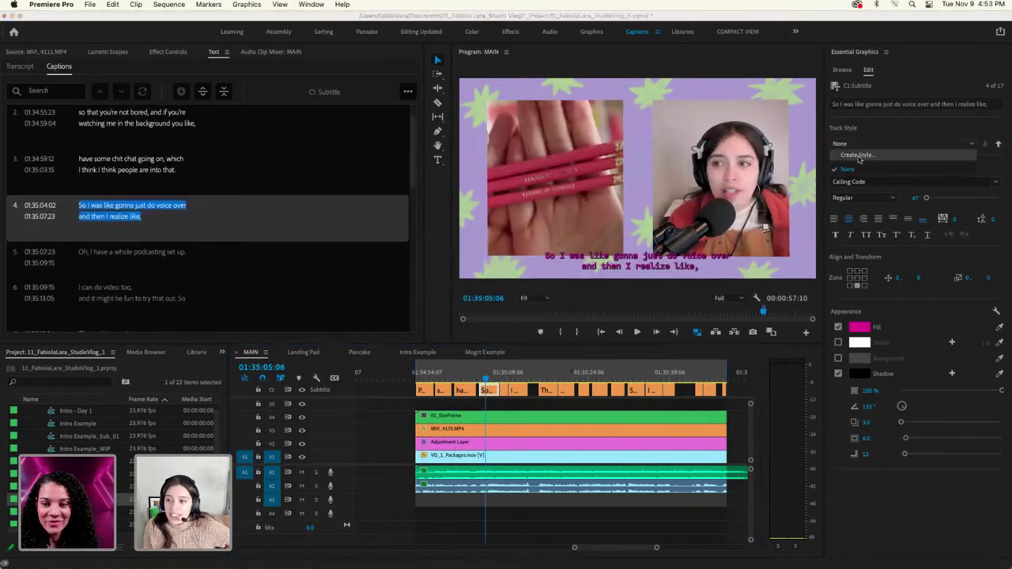
left_click(859, 158)
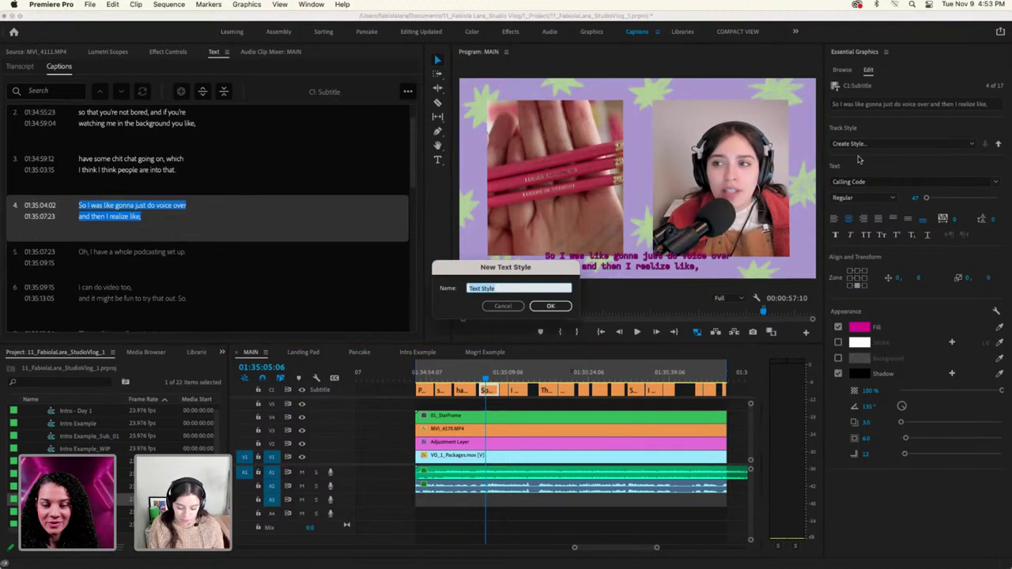
type("Insane Pink")
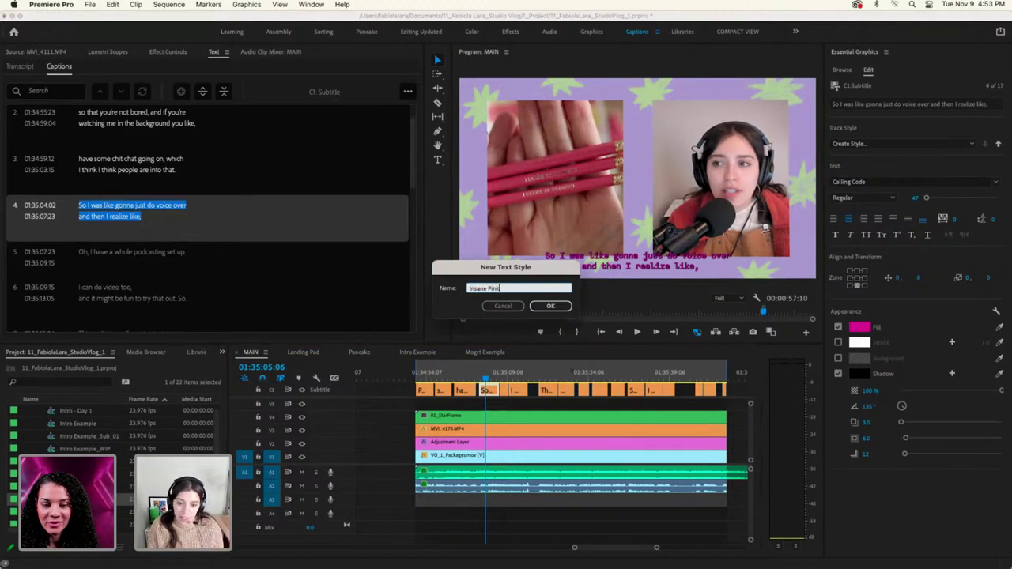
type(" Coptions")
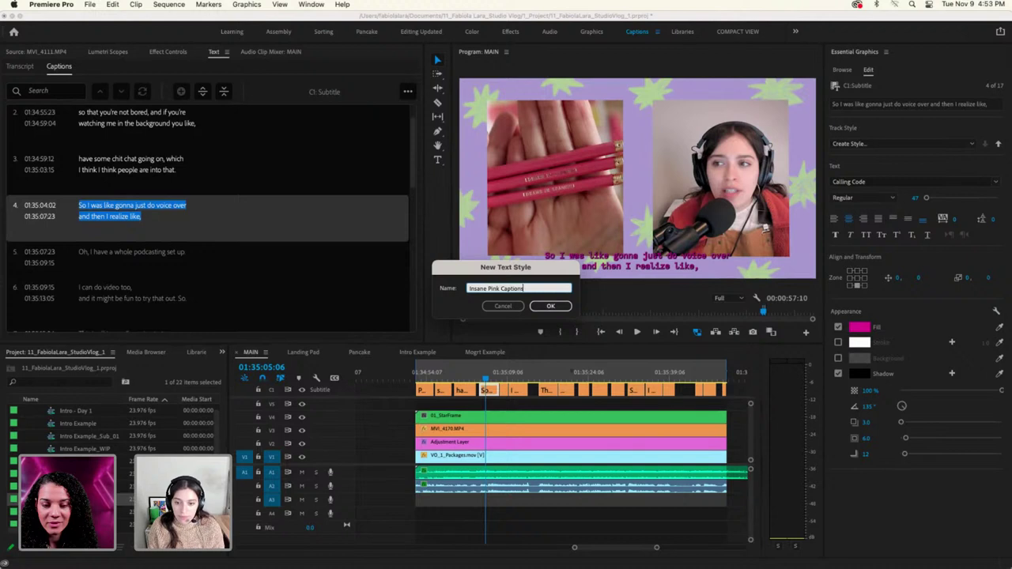
key("Return")
left_click(858, 144)
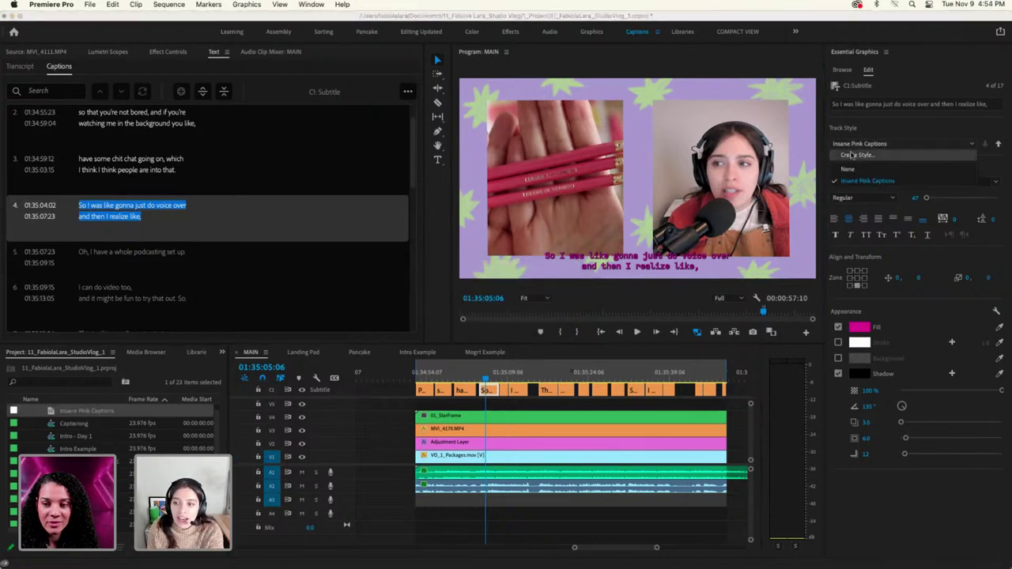
left_click(867, 181)
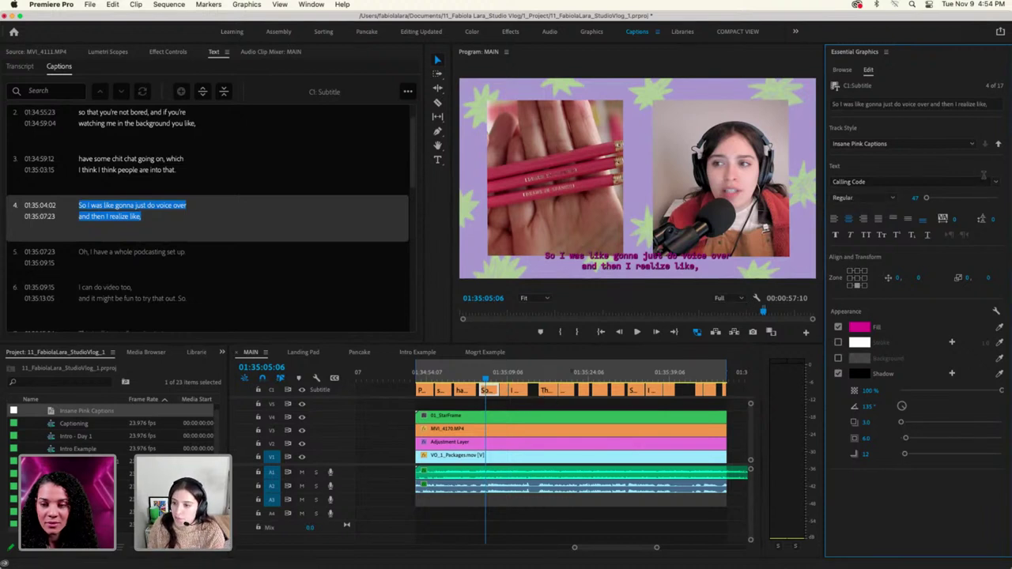
Change the fourth caption's fill colour from the saved style's magenta to a near-white
left_click(859, 327)
left_click(432, 273)
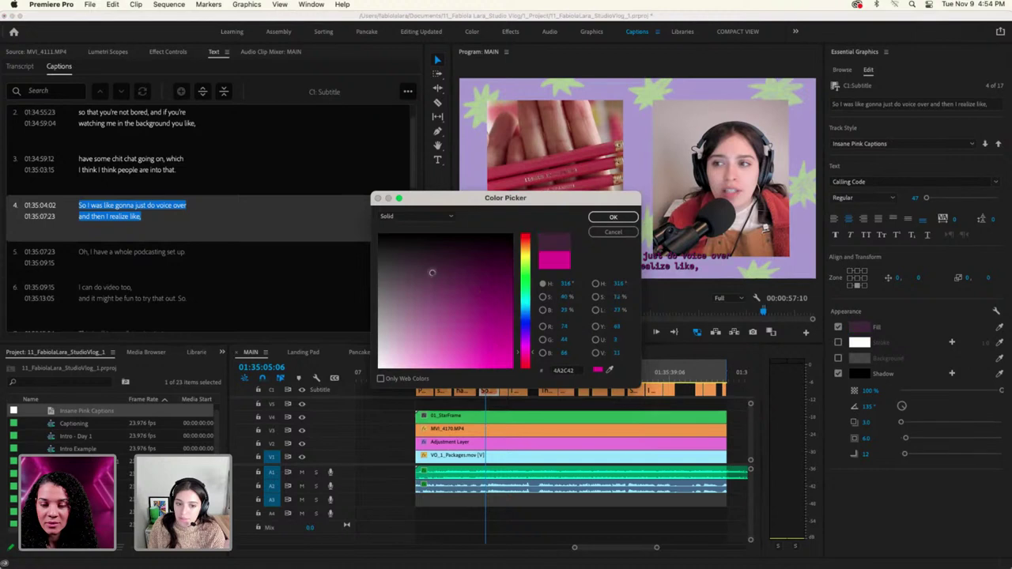
left_click(378, 366)
left_click(613, 216)
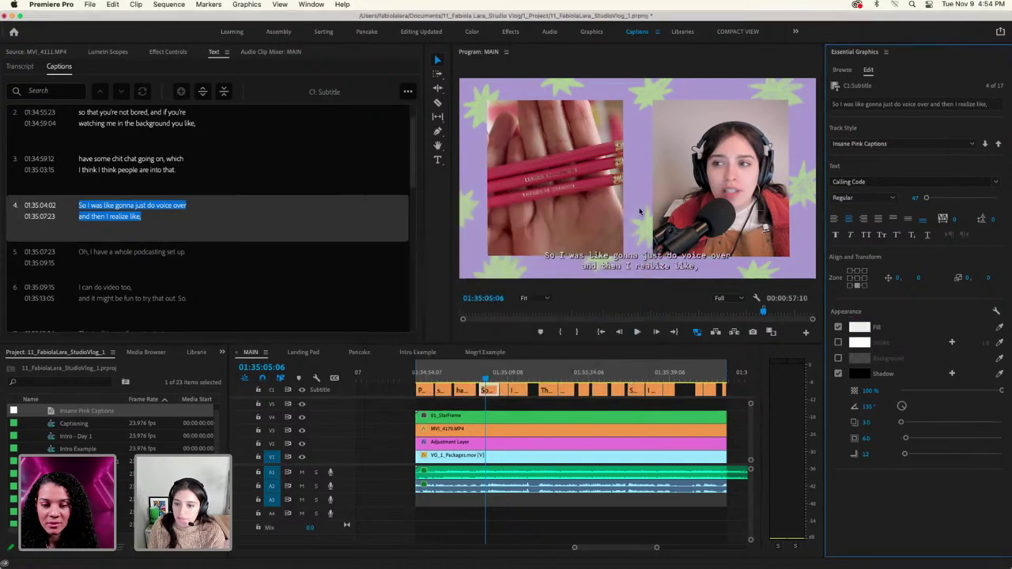
Switch the track style to None and reapply the Insane Pink Captions style to bring back its saved fill
left_click(852, 145)
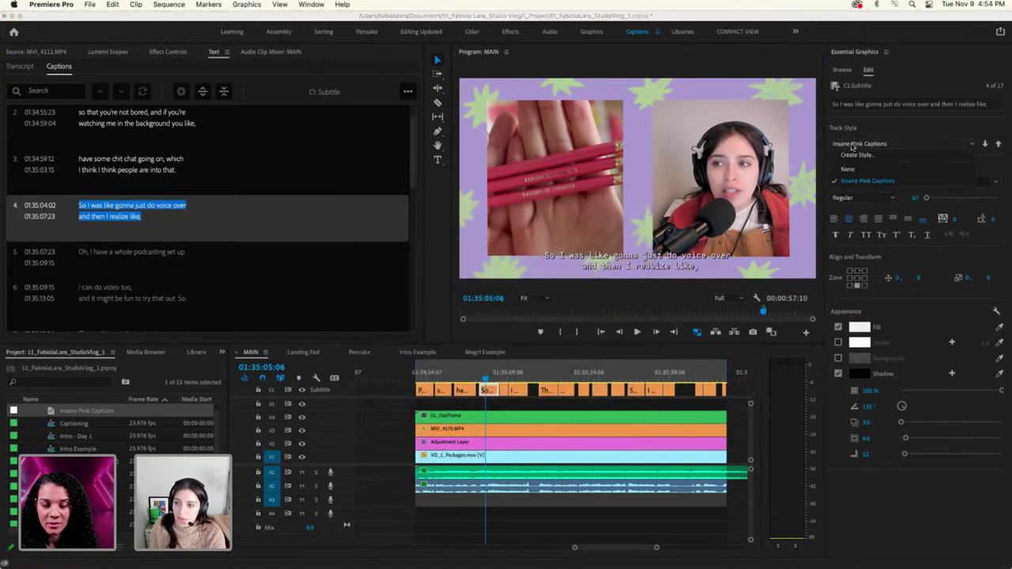
left_click(847, 169)
left_click(858, 145)
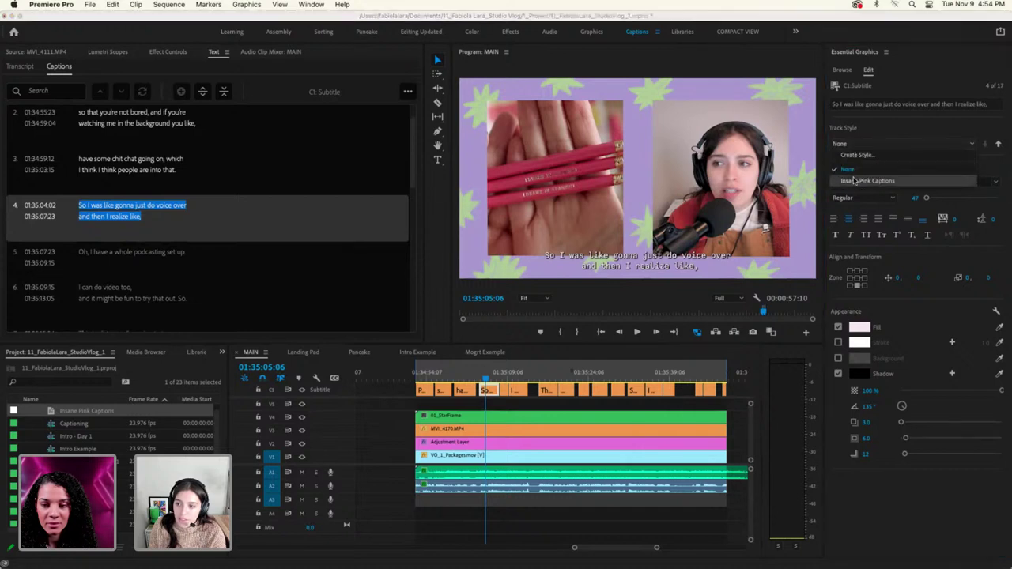
left_click(854, 181)
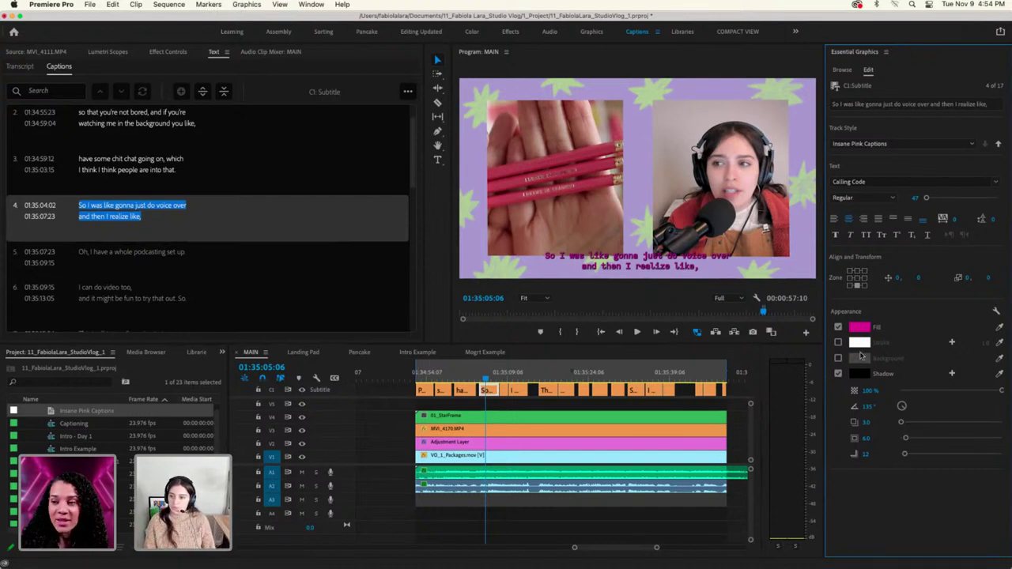
Set the fourth caption's fill to white (FFFFFF), push it to all captions on the track, and check the sixth caption
left_click(860, 328)
left_click(381, 237)
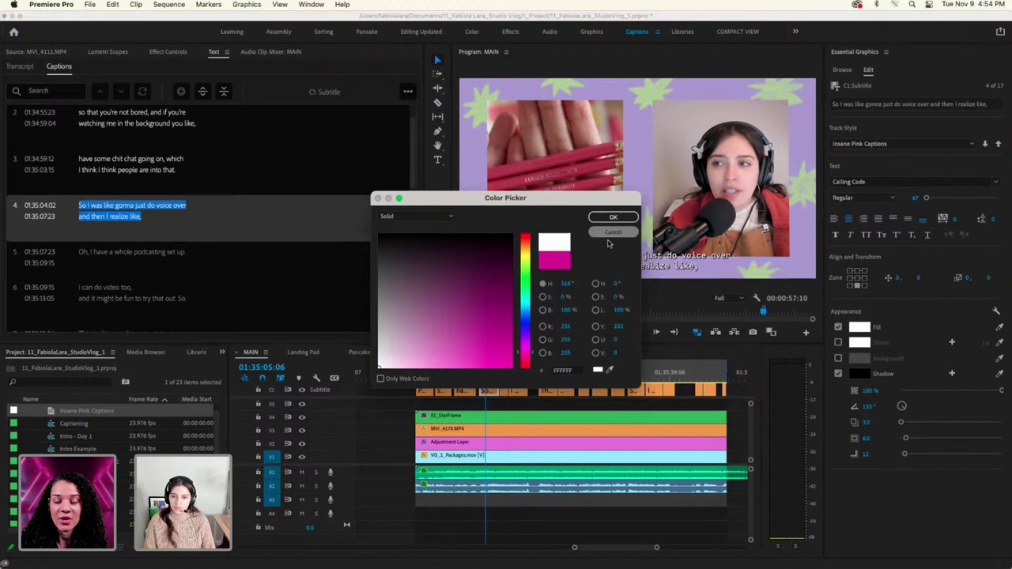
left_click(613, 217)
left_click(998, 143)
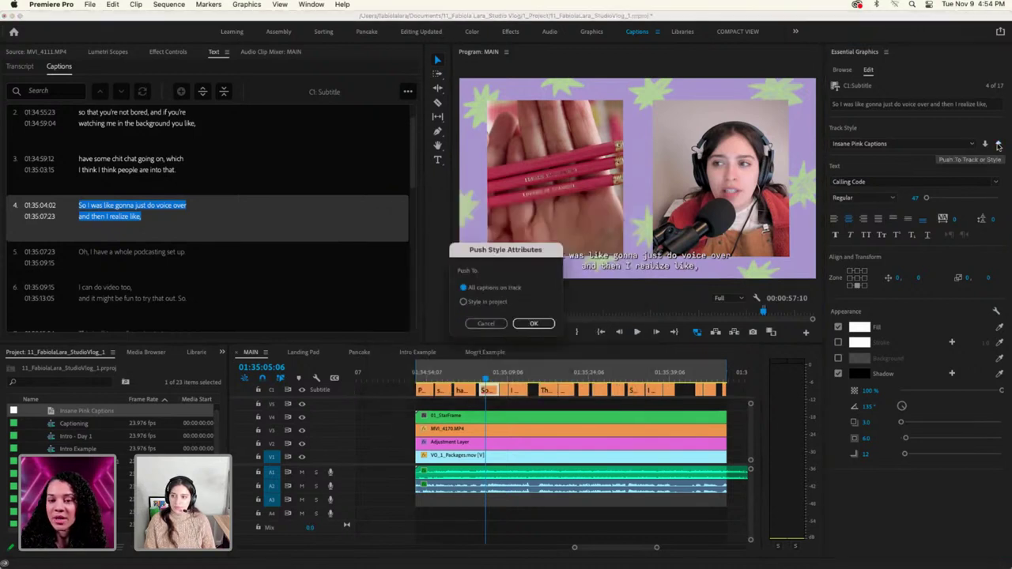
left_click(534, 322)
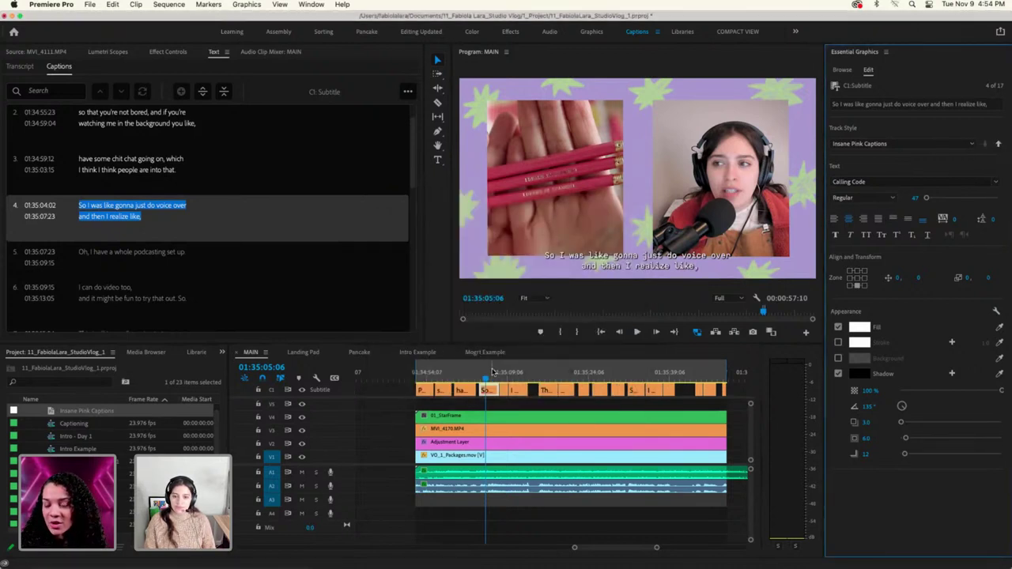
left_click(513, 373)
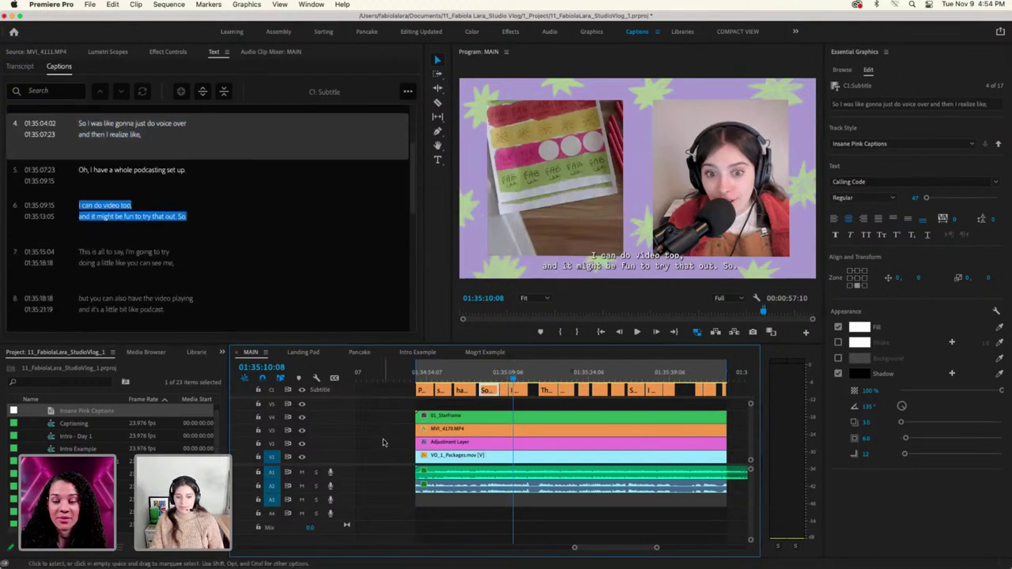